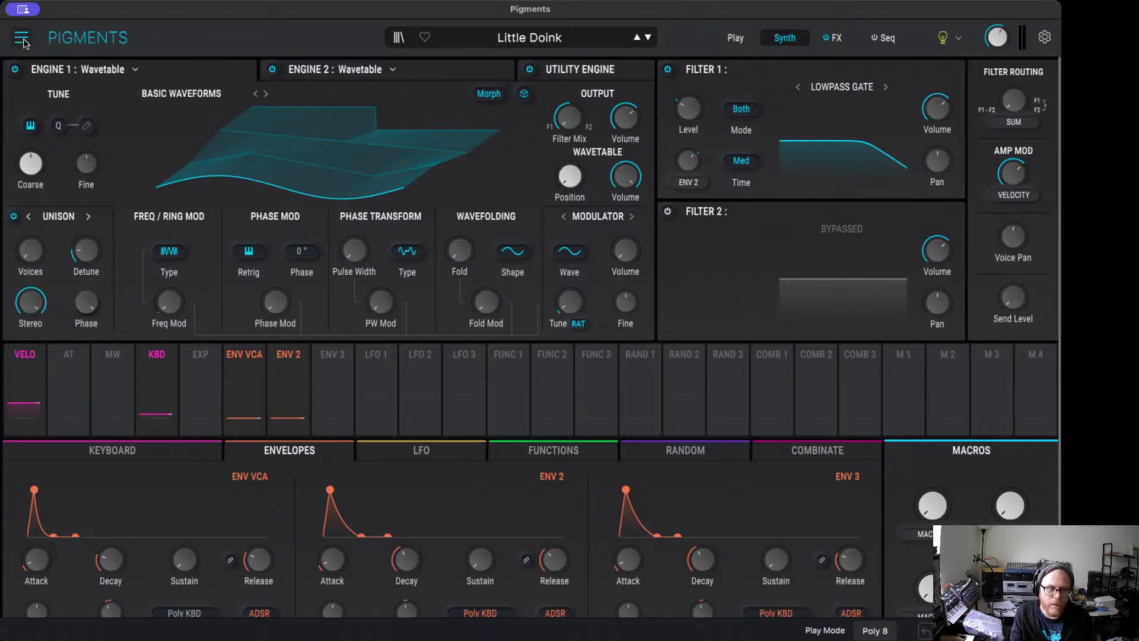
Step: Start a new default preset and load the Alarm wavetable from the Processed category into Engine 1
{"action": "left_click", "coordinate": [45, 59]}
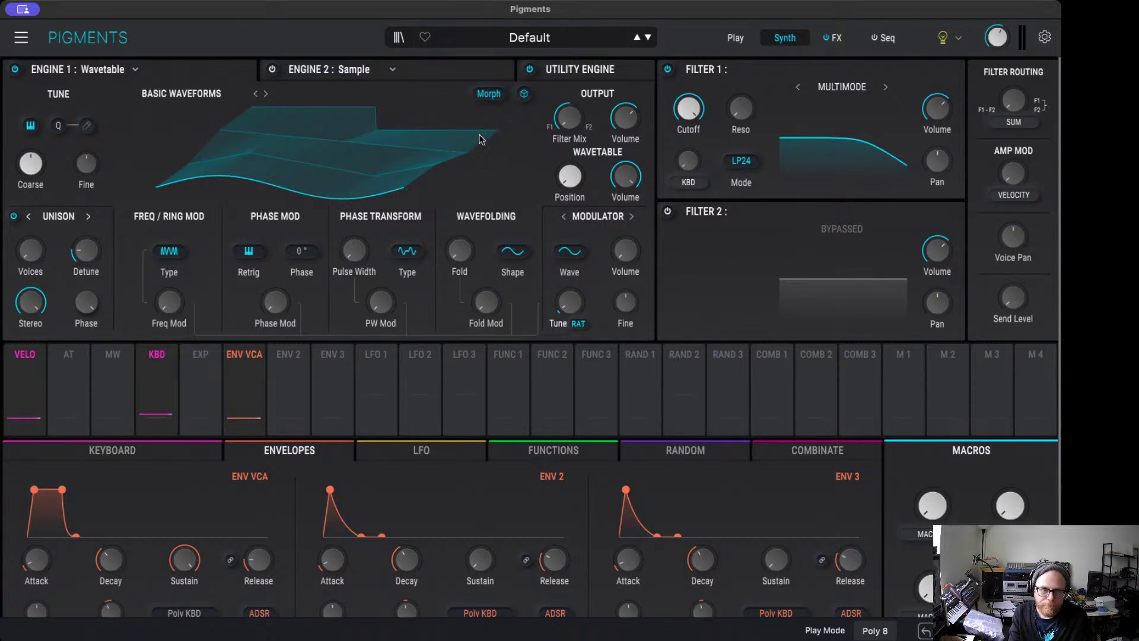
{"action": "left_click", "coordinate": [216, 94]}
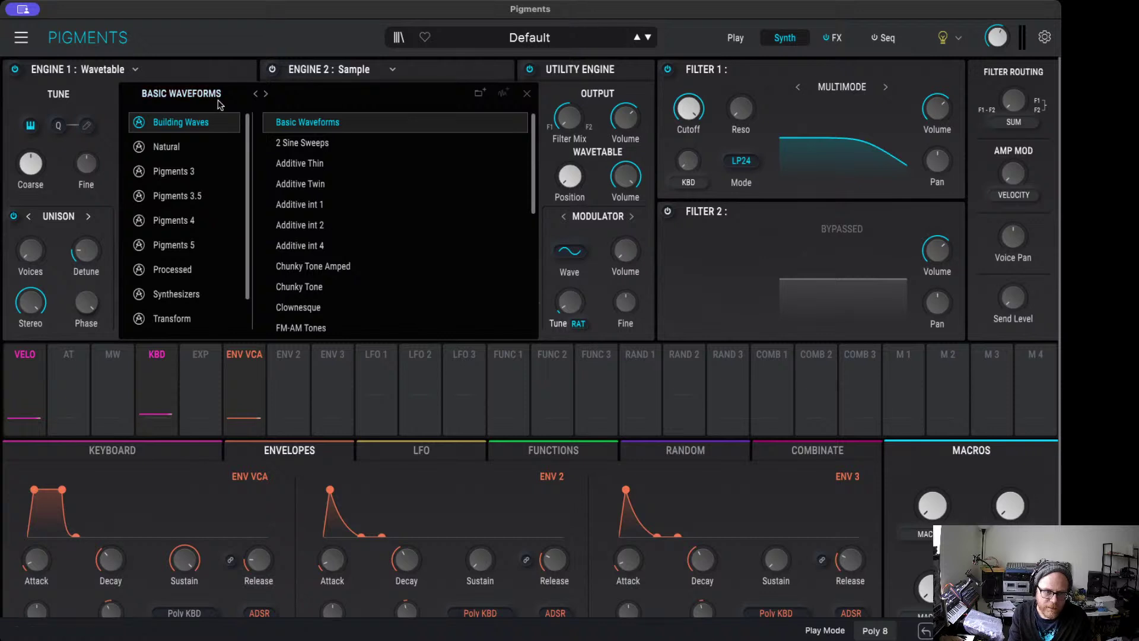
{"action": "scroll", "coordinate": [221, 209], "scroll_direction": "down", "scroll_amount": 2}
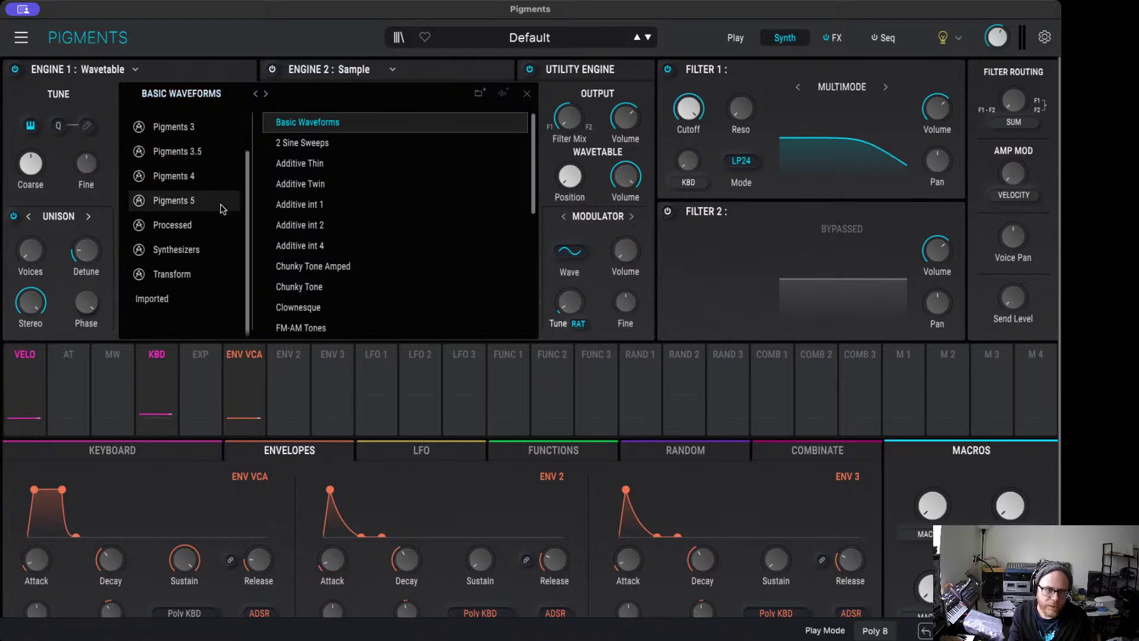
{"action": "left_click", "coordinate": [203, 235]}
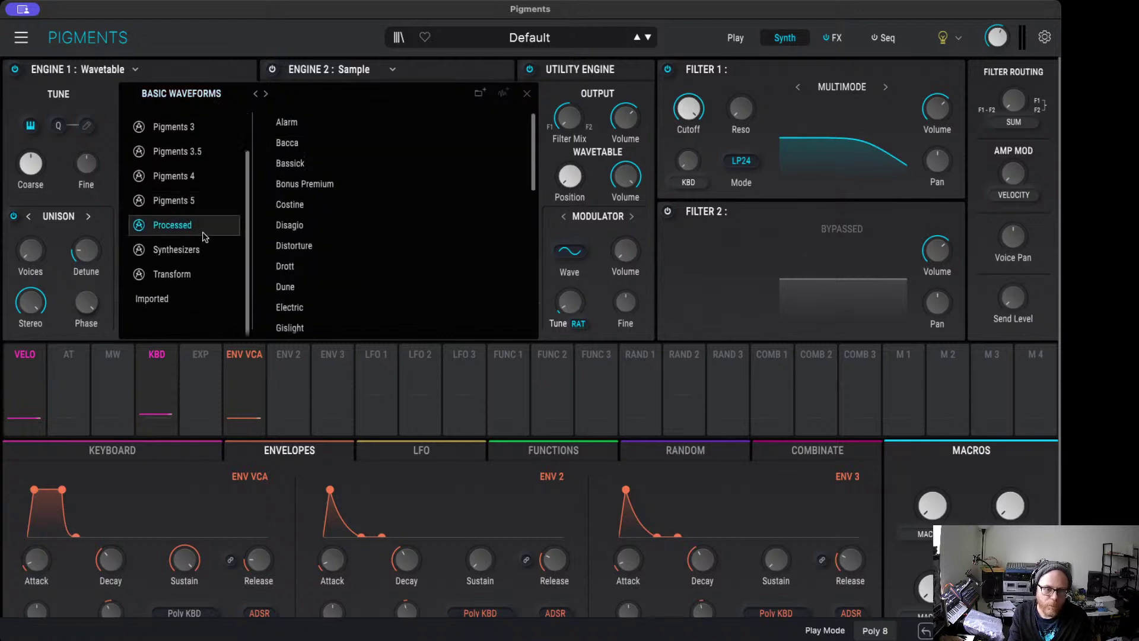
{"action": "left_click", "coordinate": [286, 122]}
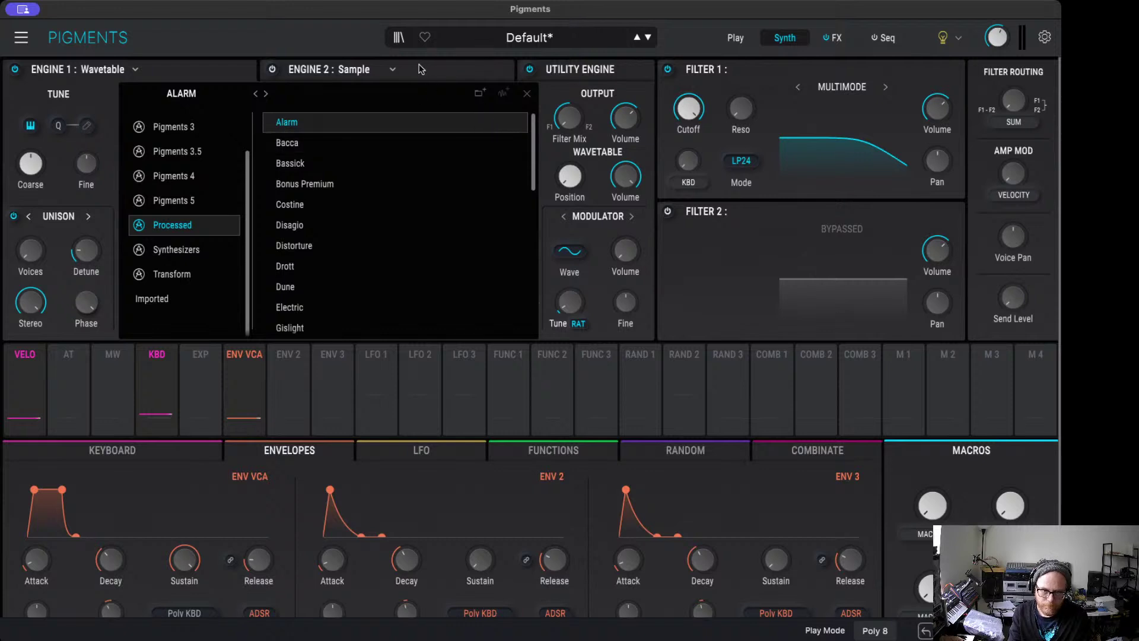
{"action": "left_click", "coordinate": [209, 98]}
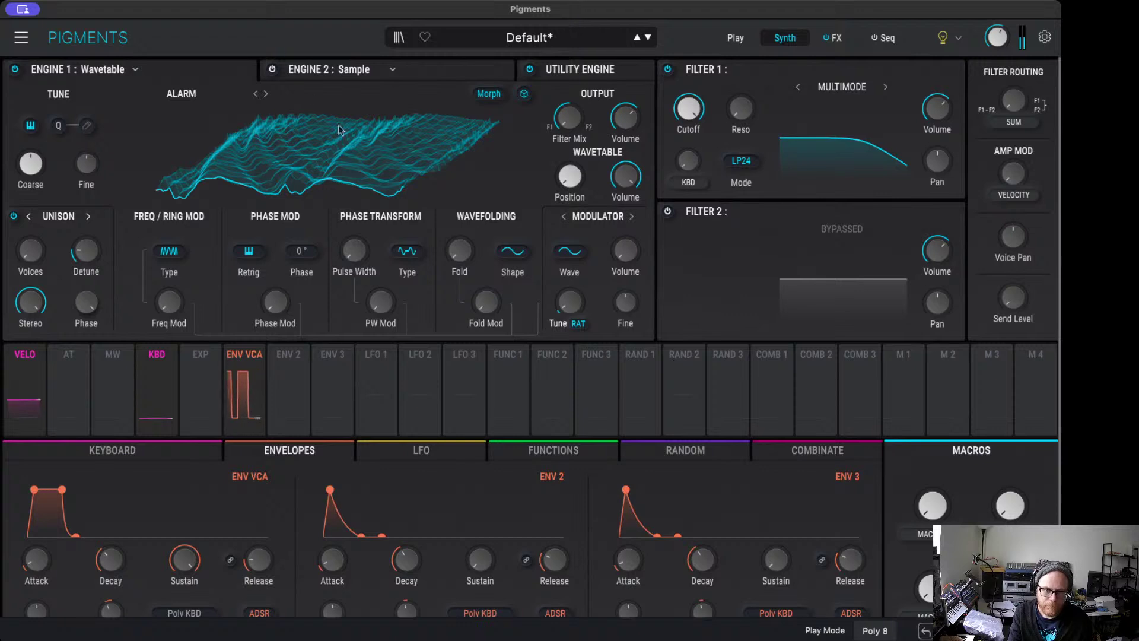
Step: Audition the Alarm wavetable by sweeping its position upward and resetting it to the start
{"action": "mouse_move", "coordinate": [569, 176]}
{"action": "left_mouse_down"}
{"action": "mouse_move", "coordinate": [570, 118]}
{"action": "mouse_move", "coordinate": [570, 175]}
{"action": "mouse_move", "coordinate": [570, 155]}
{"action": "left_mouse_up"}
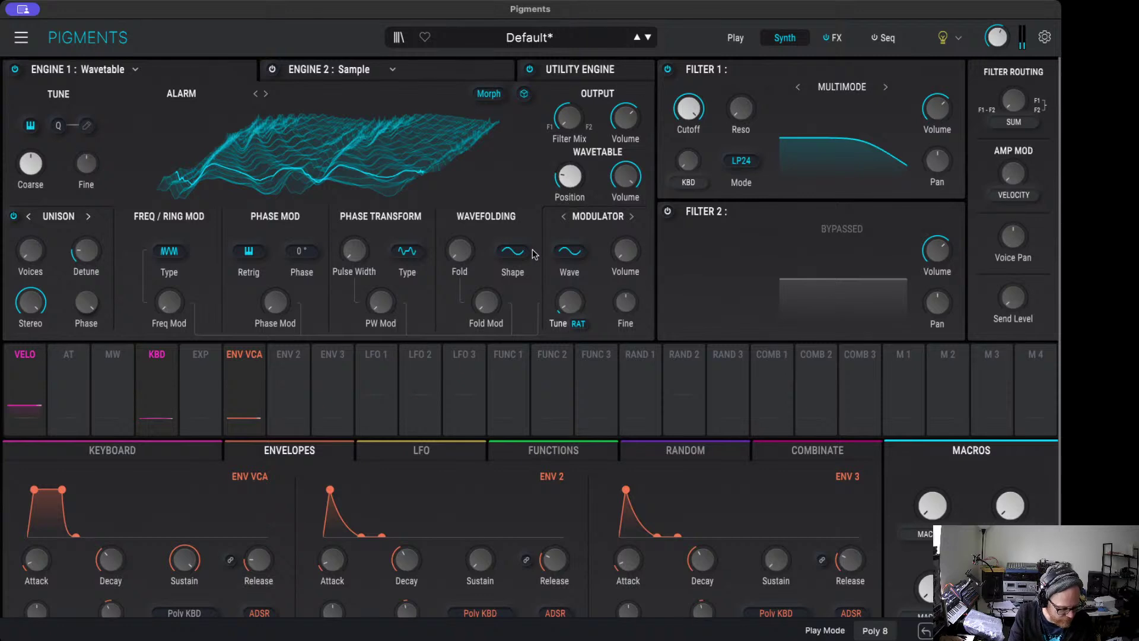
{"action": "double_click", "coordinate": [567, 189]}
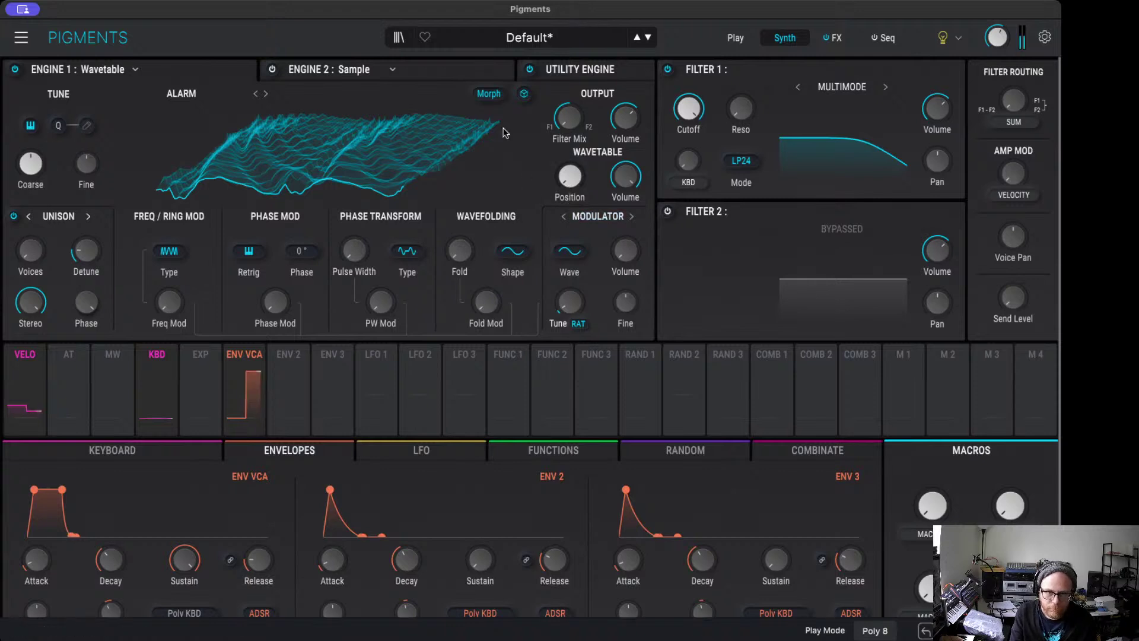
{"action": "left_click_drag", "start_coordinate": [575, 198], "coordinate": [573, 198]}
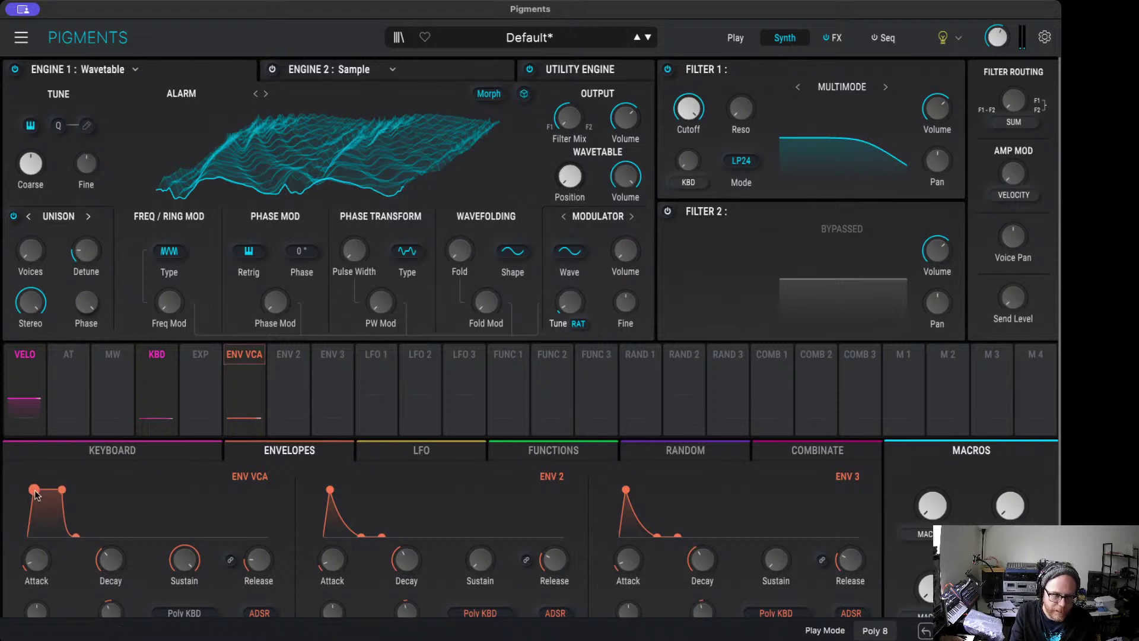
Step: Shape Env VCA with a shorter attack, a slightly lower sustain and a longer release
{"action": "left_click_drag", "start_coordinate": [35, 491], "coordinate": [63, 506]}
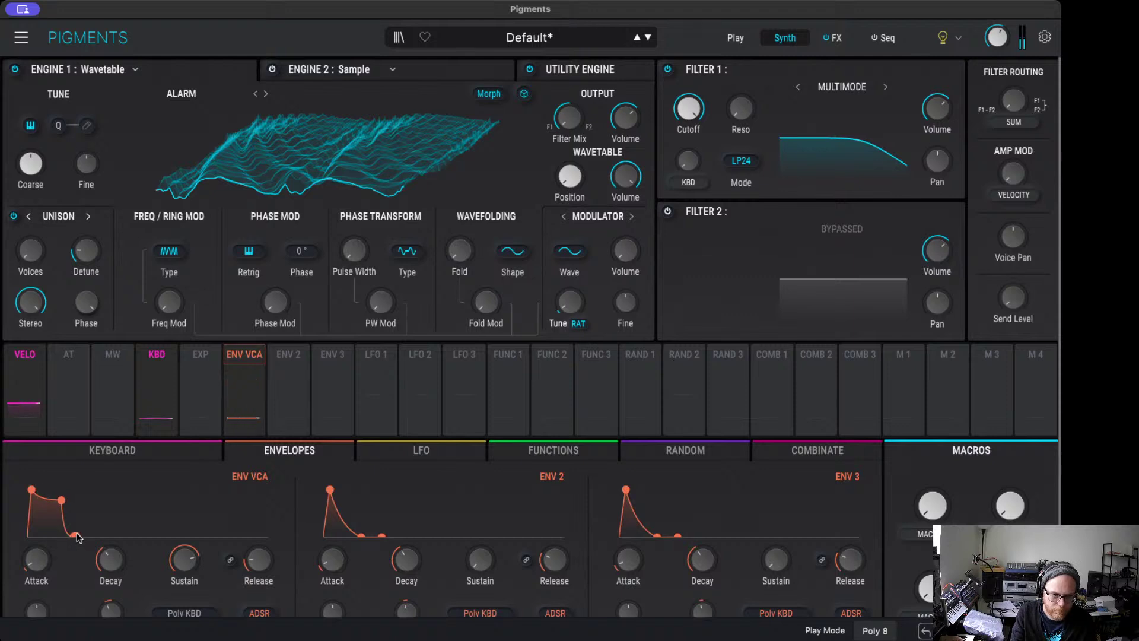
{"action": "mouse_move", "coordinate": [81, 535]}
{"action": "left_mouse_down"}
{"action": "mouse_move", "coordinate": [103, 537]}
{"action": "mouse_move", "coordinate": [74, 535]}
{"action": "mouse_move", "coordinate": [94, 536]}
{"action": "mouse_move", "coordinate": [84, 538]}
{"action": "left_mouse_up"}
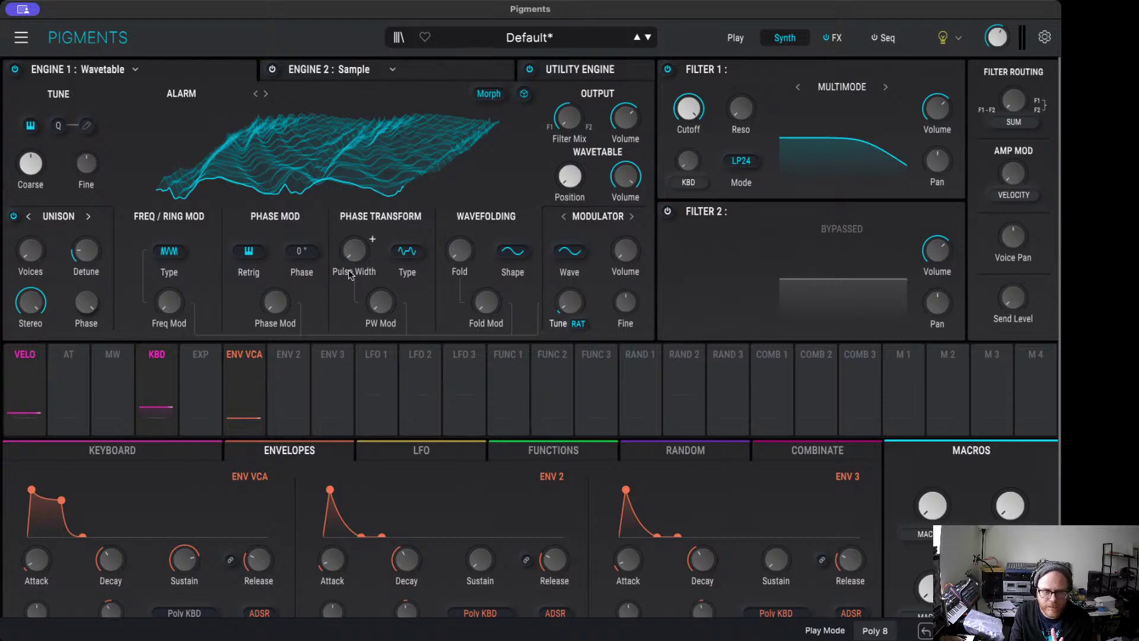
{"action": "mouse_move", "coordinate": [348, 262]}
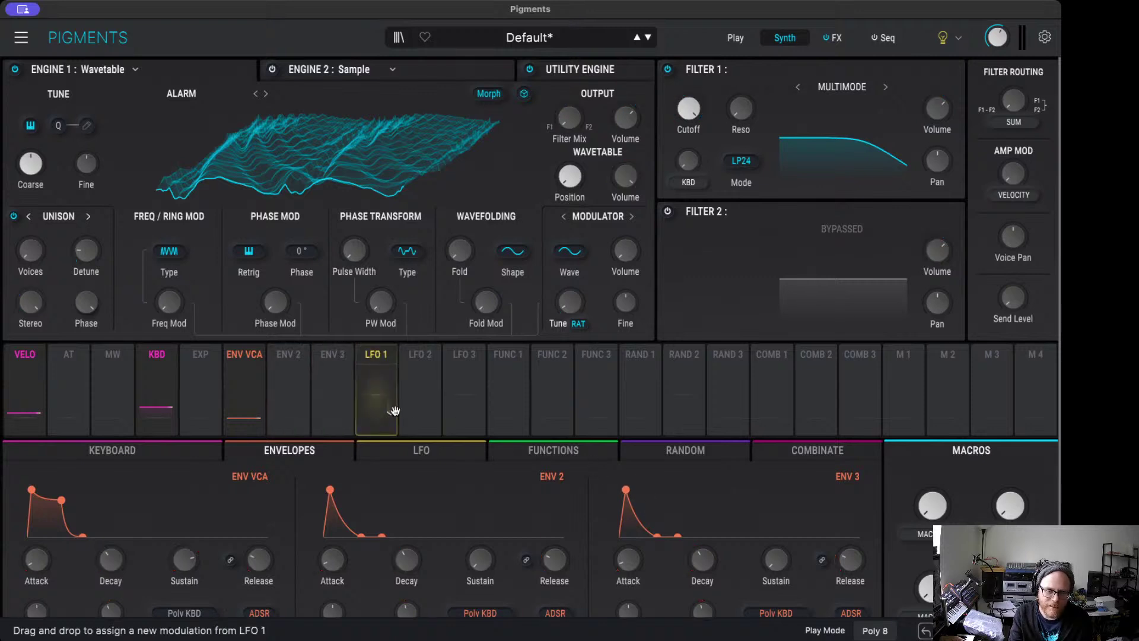
{"action": "left_click_drag", "start_coordinate": [546, 394], "coordinate": [380, 214]}
{"action": "mouse_move", "coordinate": [590, 171]}
{"action": "left_mouse_down"}
{"action": "mouse_move", "coordinate": [613, 114]}
{"action": "mouse_move", "coordinate": [623, 173]}
{"action": "mouse_move", "coordinate": [397, 166]}
{"action": "left_mouse_up"}
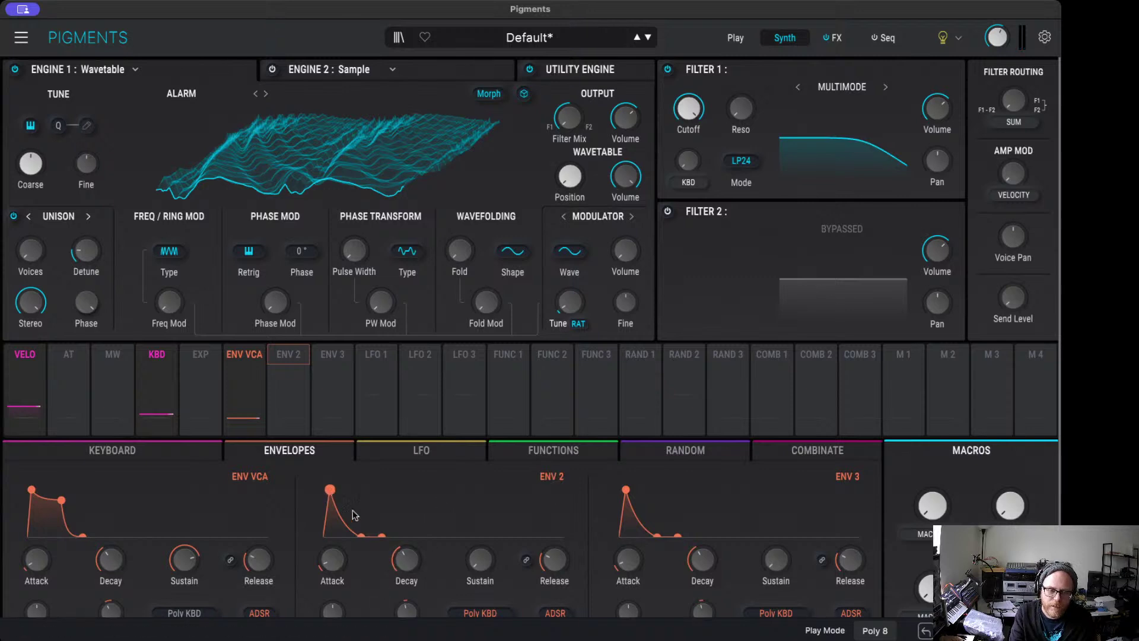
Step: Lengthen Env 2's attack and assign Env 2 to Engine 1's wavetable position with an amount of 0.35
{"action": "left_click_drag", "start_coordinate": [329, 490], "coordinate": [341, 490]}
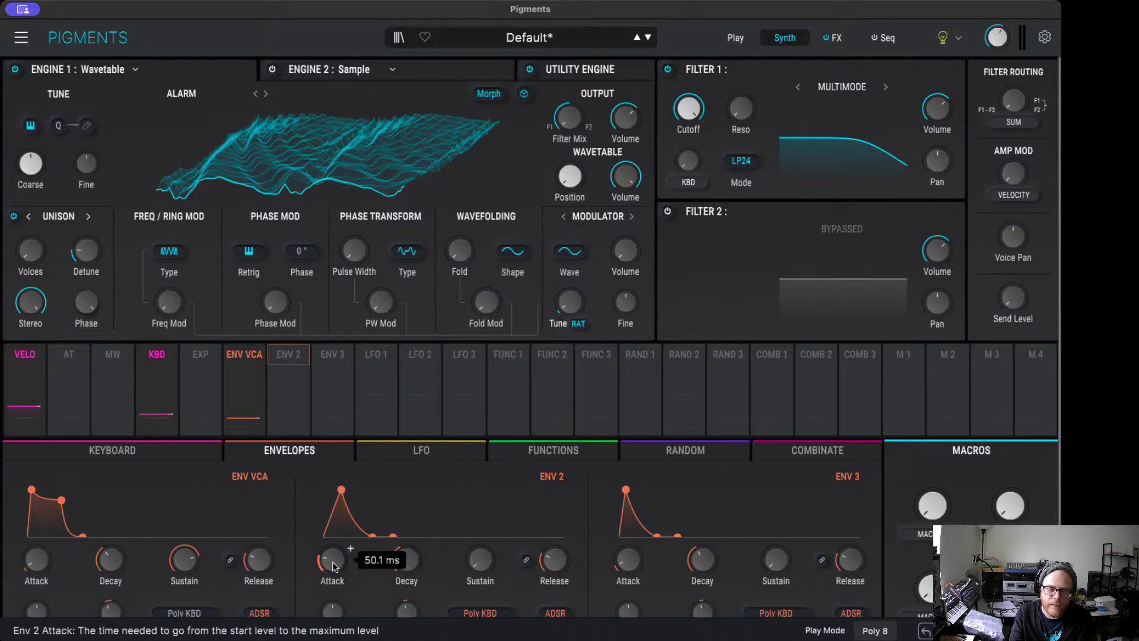
{"action": "left_click_drag", "start_coordinate": [332, 561], "coordinate": [332, 547]}
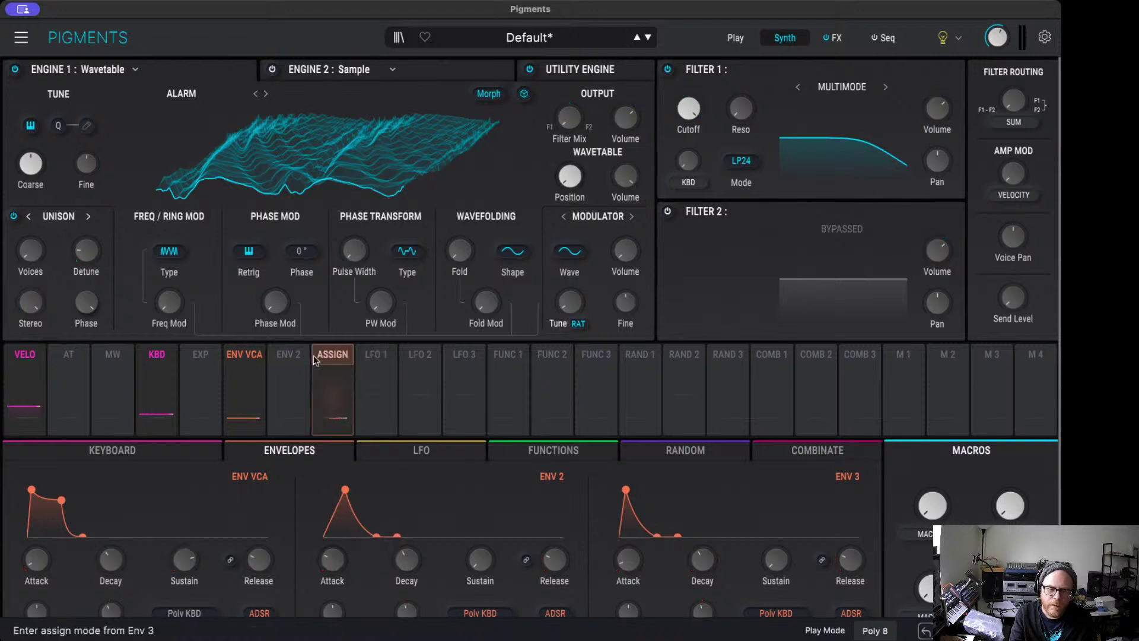
{"action": "left_click", "coordinate": [288, 392]}
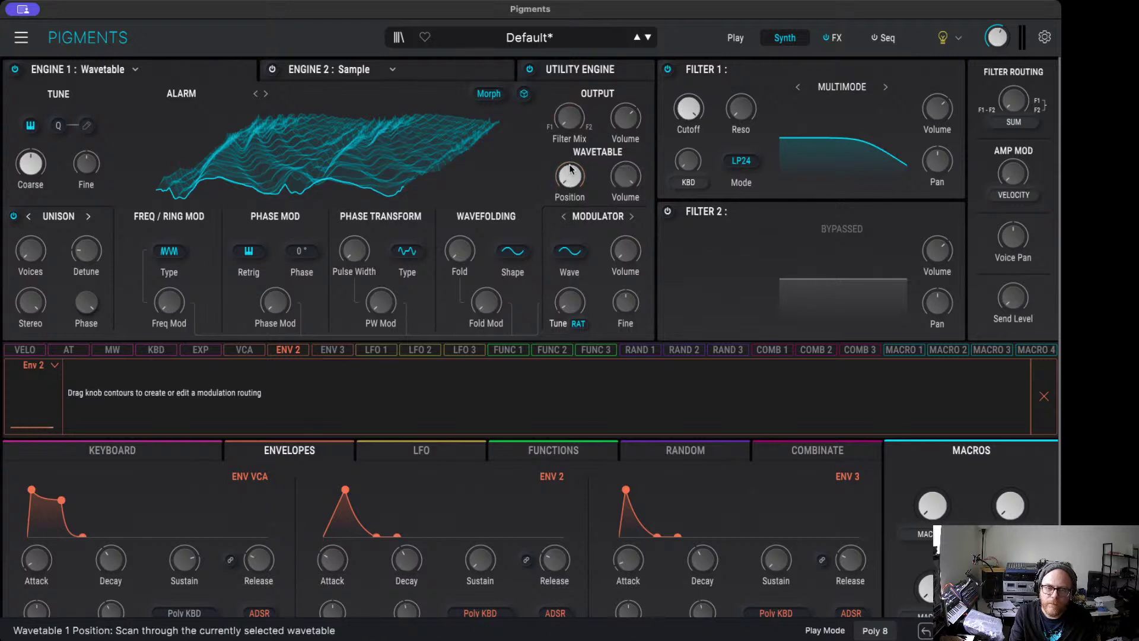
{"action": "left_click_drag", "start_coordinate": [571, 162], "coordinate": [567, 164]}
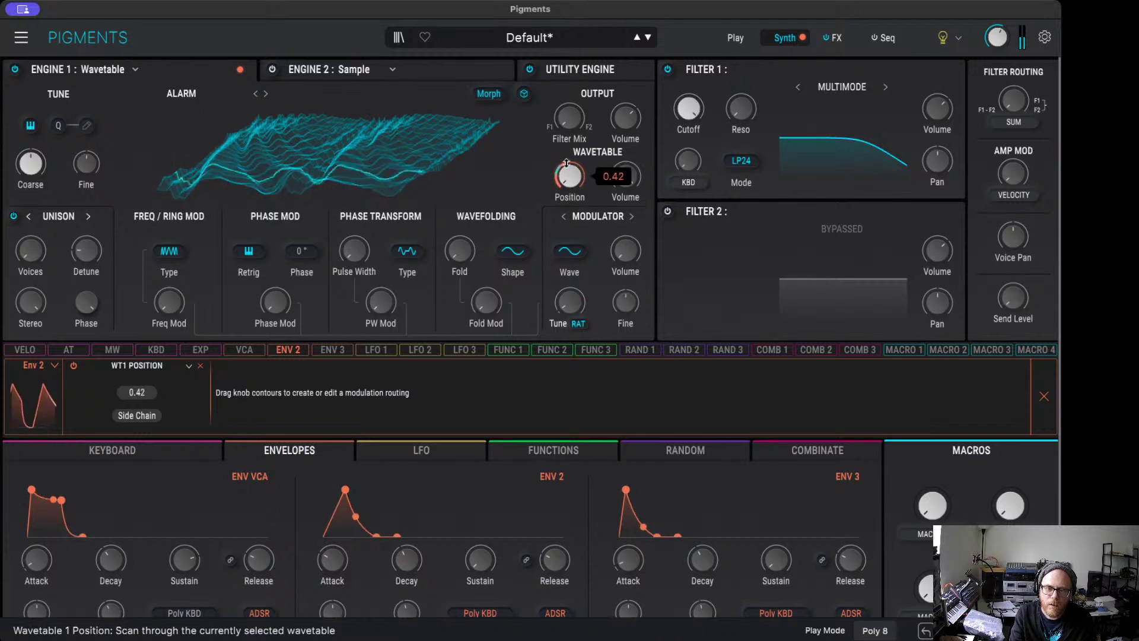
{"action": "mouse_move", "coordinate": [632, 257]}
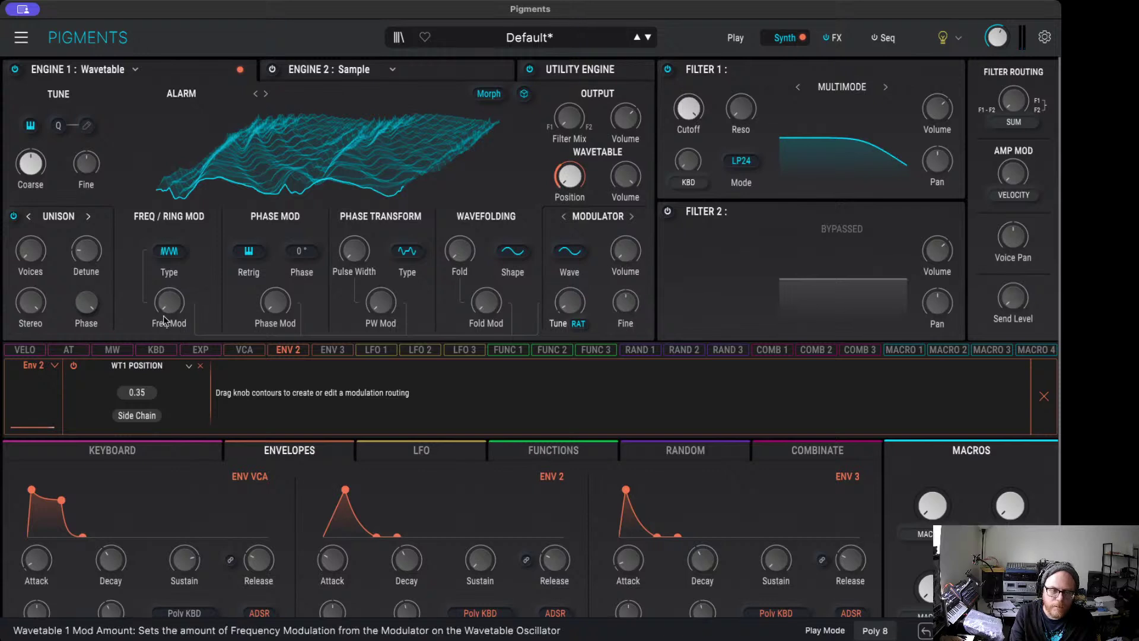
Step: Audition linear frequency modulation on Engine 1 by raising Freq Mod and bringing it back to zero
{"action": "mouse_move", "coordinate": [166, 306]}
{"action": "mouse_move", "coordinate": [170, 302]}
{"action": "left_mouse_down"}
{"action": "mouse_move", "coordinate": [169, 281]}
{"action": "mouse_move", "coordinate": [169, 314]}
{"action": "left_mouse_up"}
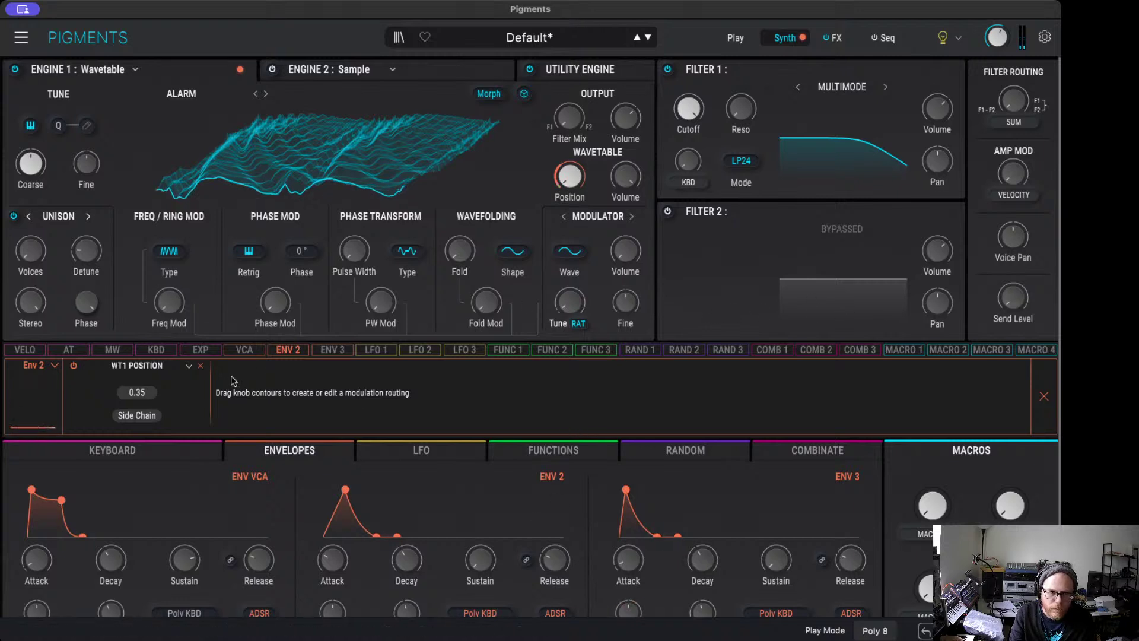
Step: Switch Engine 1's frequency modulation type to Ring Mod and audition the ring modulation amount
{"action": "left_click", "coordinate": [168, 252]}
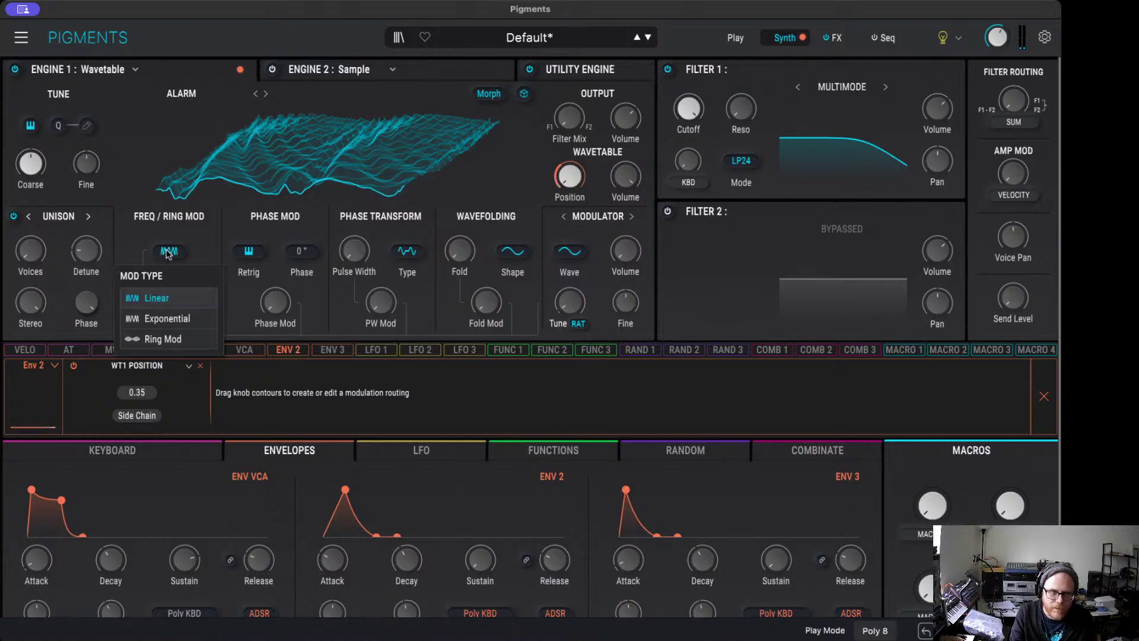
{"action": "left_click", "coordinate": [162, 339]}
{"action": "left_click_drag", "start_coordinate": [169, 302], "coordinate": [169, 290]}
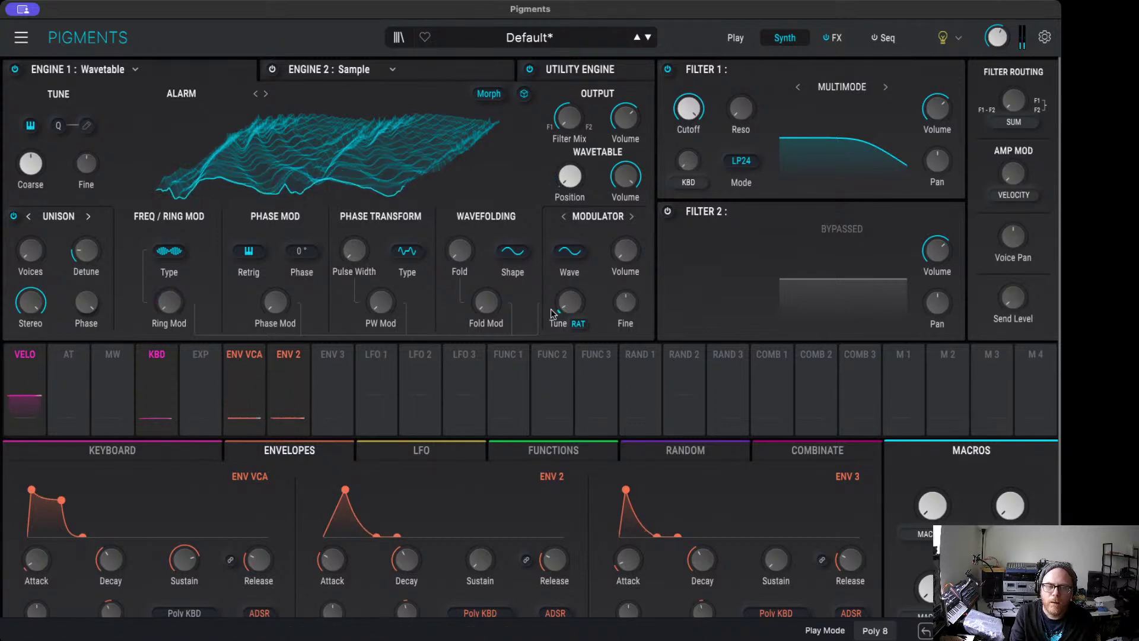
Step: Audition ring modulation with modulator tune ratios of 2 and 3, leaving the ratio at 3 and the amount at zero
{"action": "mouse_move", "coordinate": [588, 290]}
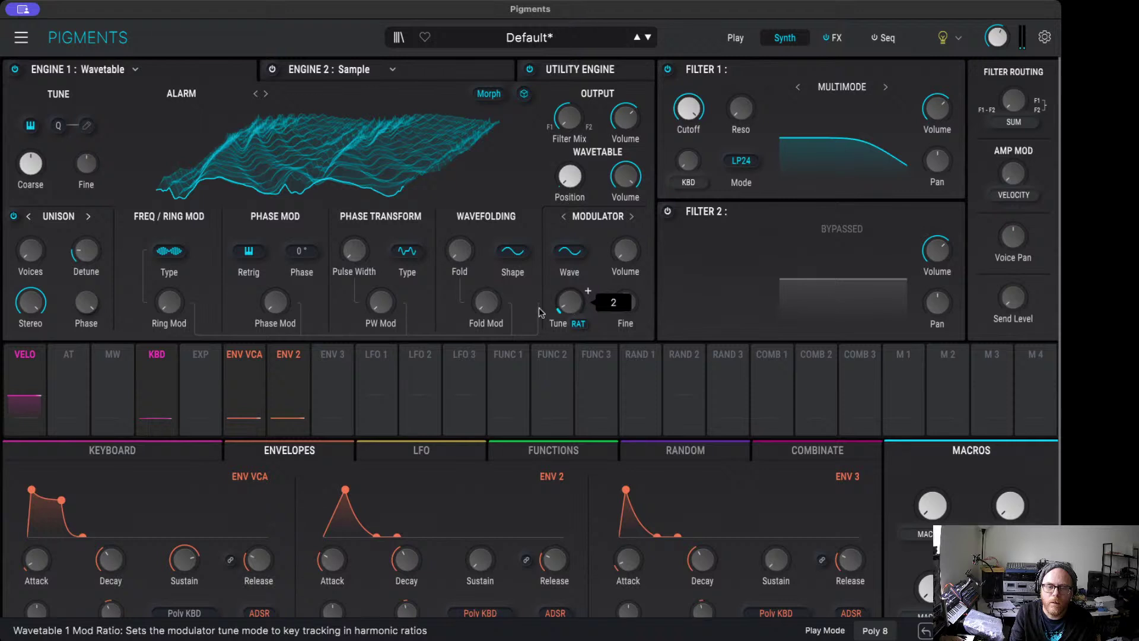
{"action": "left_click_drag", "start_coordinate": [169, 301], "coordinate": [169, 325]}
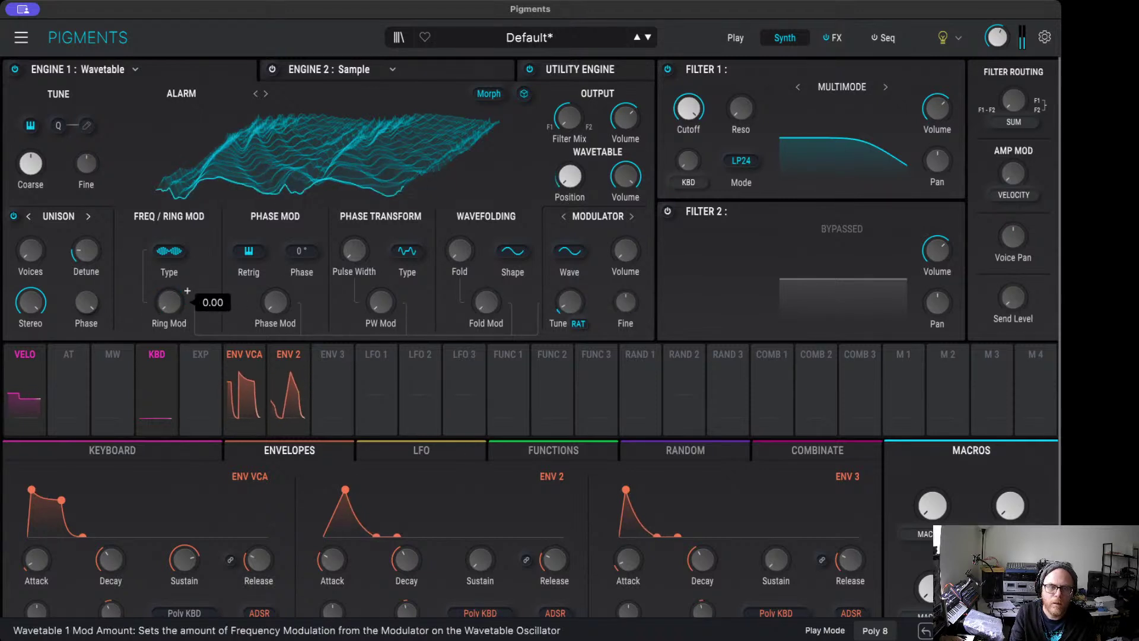
{"action": "mouse_move", "coordinate": [588, 290]}
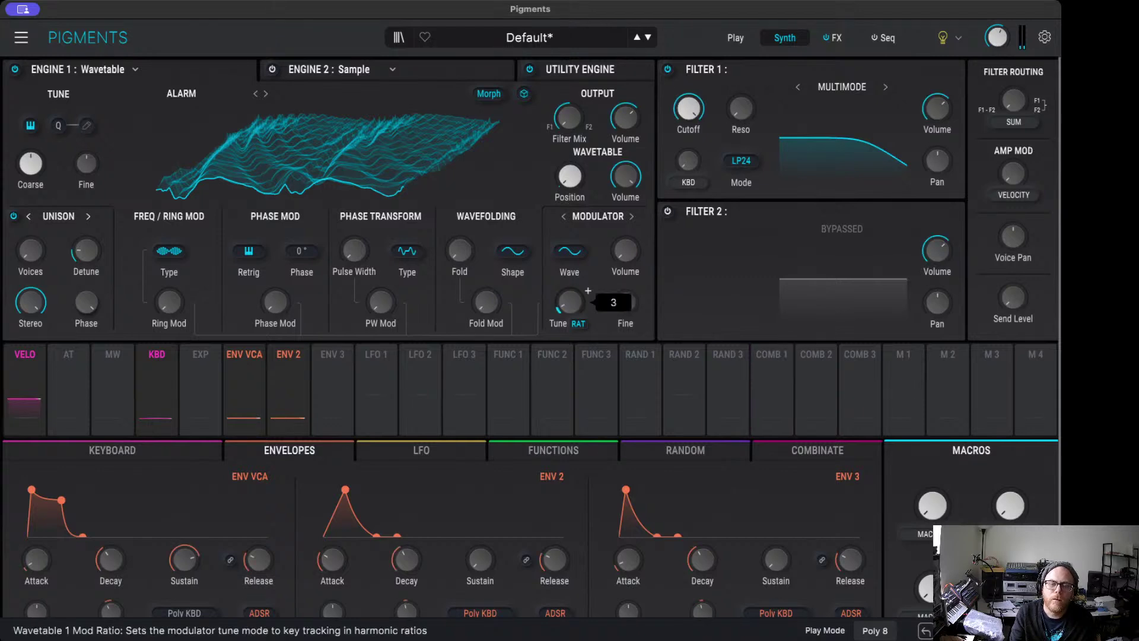
{"action": "mouse_move", "coordinate": [170, 308]}
{"action": "left_mouse_down"}
{"action": "mouse_move", "coordinate": [169, 280]}
{"action": "mouse_move", "coordinate": [169, 318]}
{"action": "left_mouse_up"}
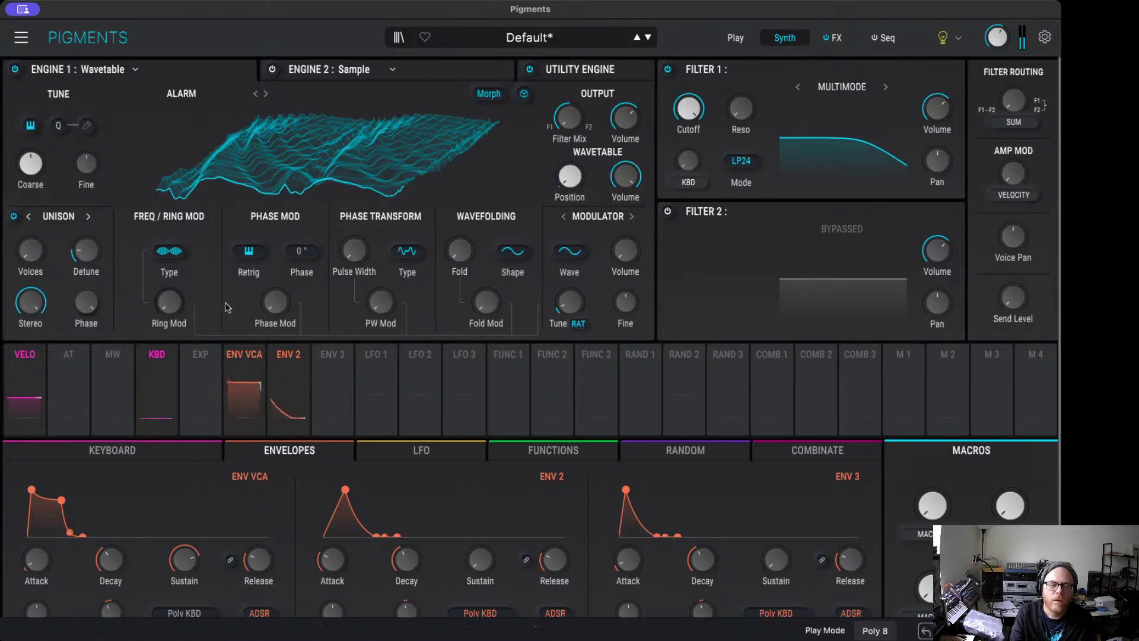
Step: Try Engine 2 as the modulation source by selecting it, enabling the engine and sweeping Ring Mod
{"action": "left_click", "coordinate": [631, 216]}
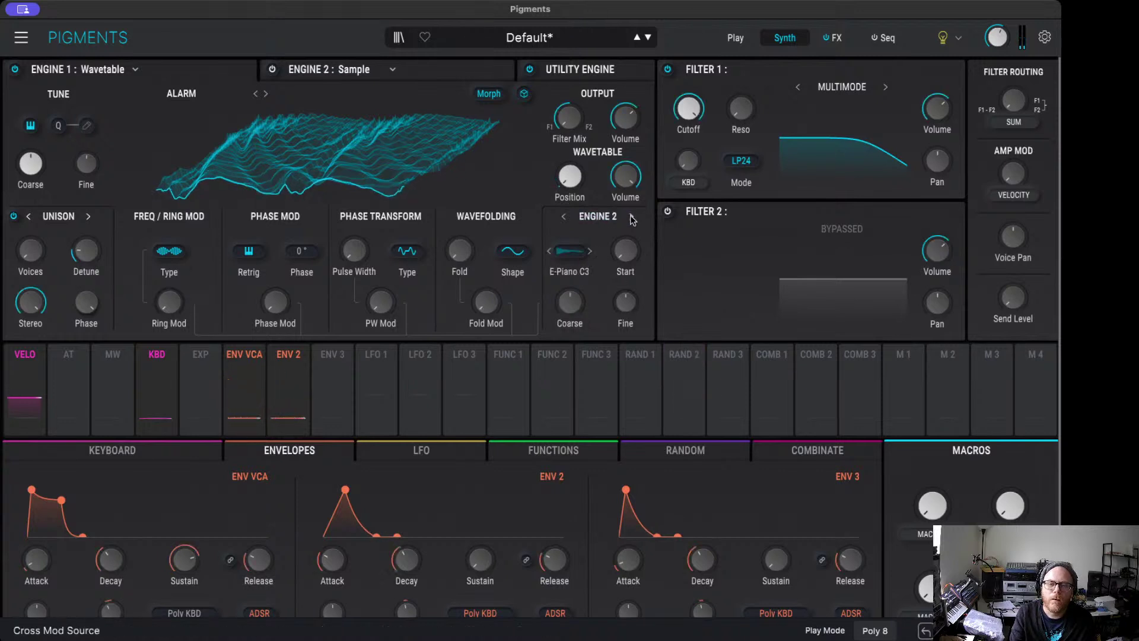
{"action": "left_click", "coordinate": [272, 69]}
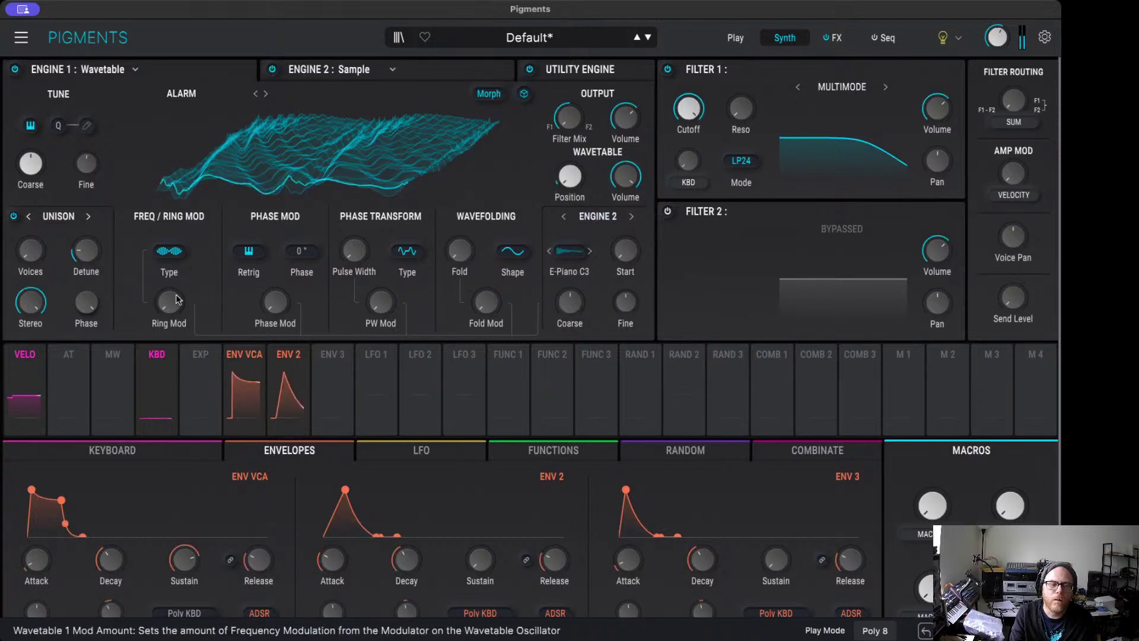
{"action": "left_click_drag", "start_coordinate": [169, 304], "coordinate": [169, 294]}
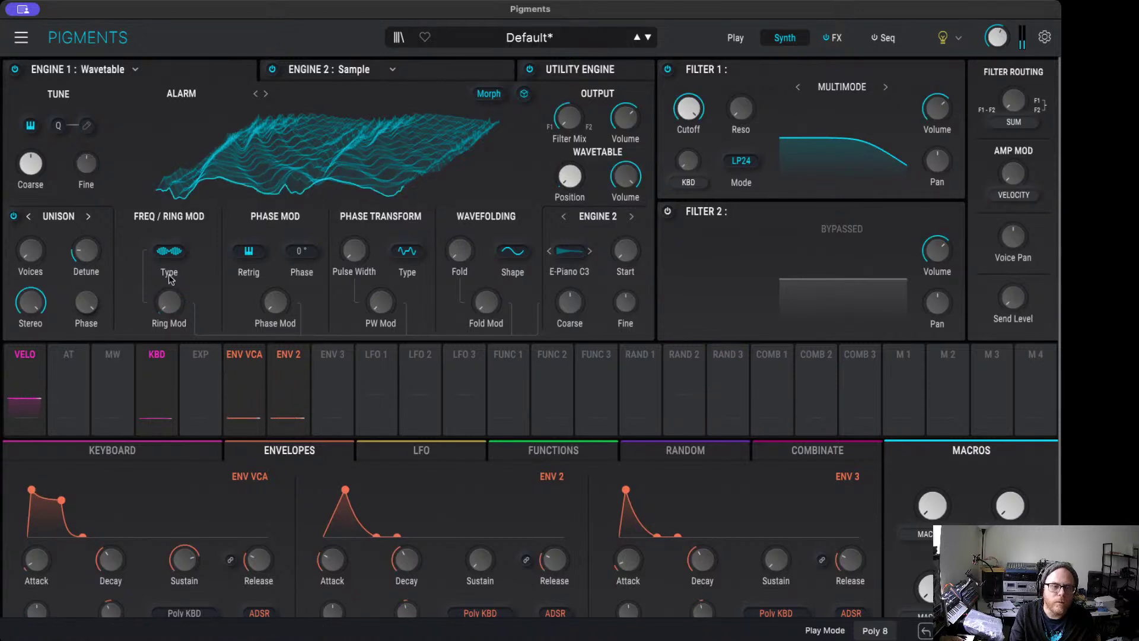
Step: Set the modulation type to Exponential with Modulator as the source, and audition Freq Mod before returning it to zero
{"action": "left_click", "coordinate": [179, 253]}
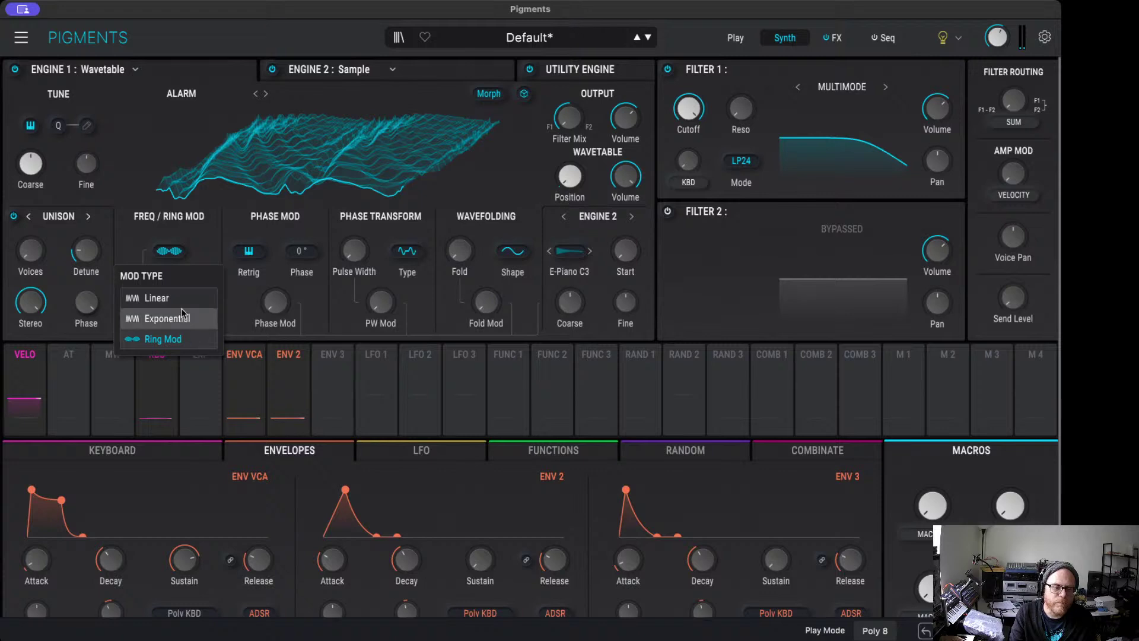
{"action": "left_click", "coordinate": [198, 319]}
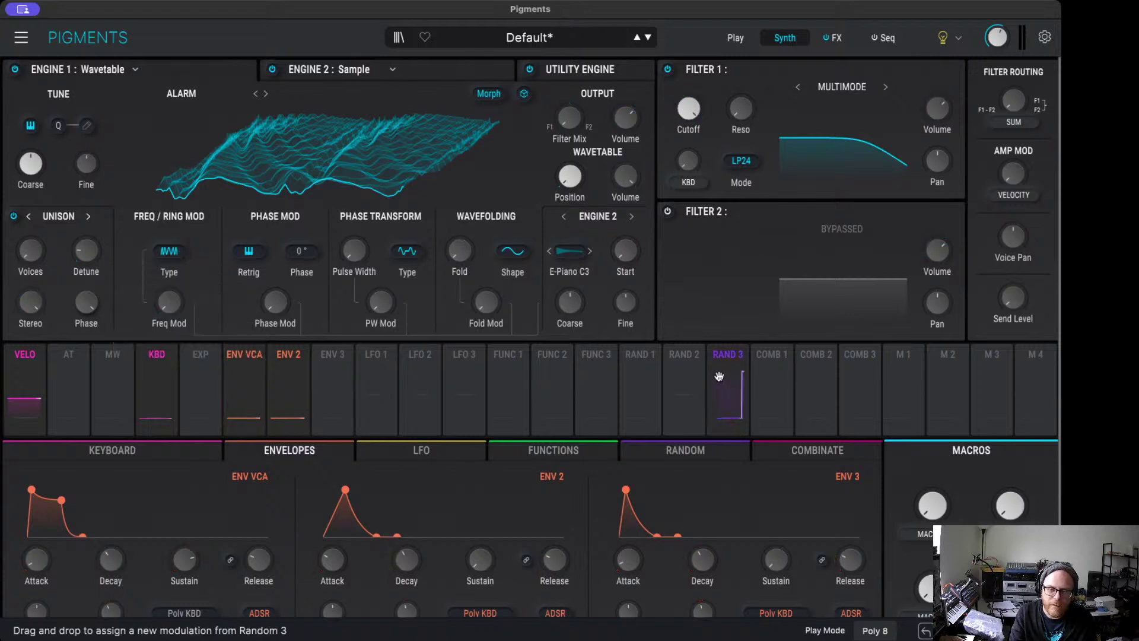
{"action": "left_click", "coordinate": [565, 217]}
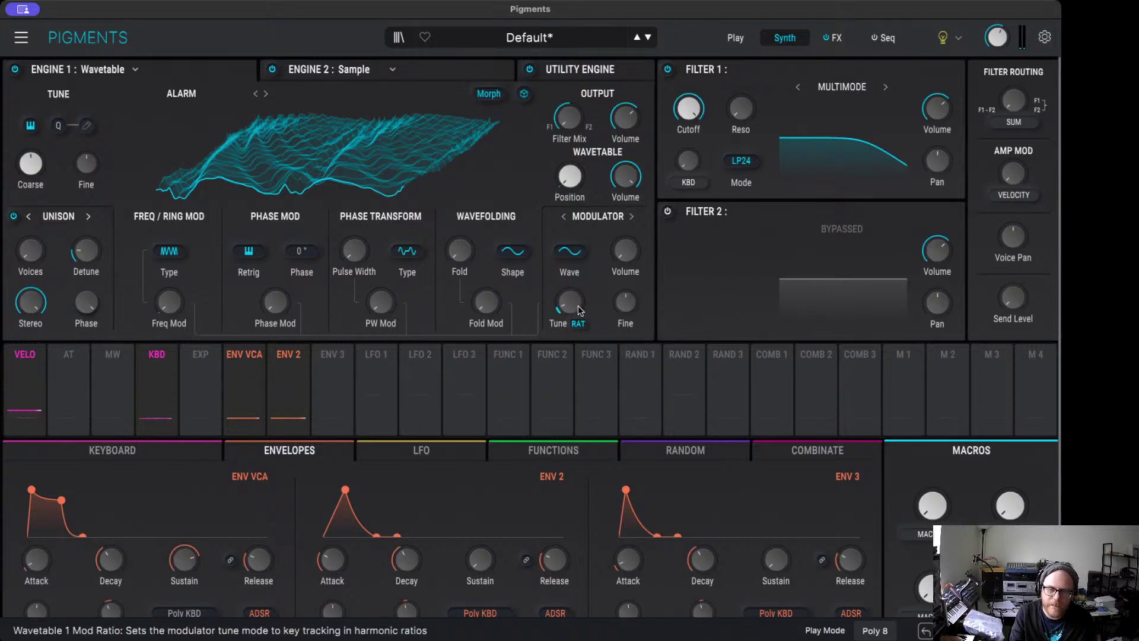
{"action": "mouse_move", "coordinate": [169, 302]}
{"action": "left_mouse_down"}
{"action": "mouse_move", "coordinate": [169, 285]}
{"action": "mouse_move", "coordinate": [168, 320]}
{"action": "left_mouse_up"}
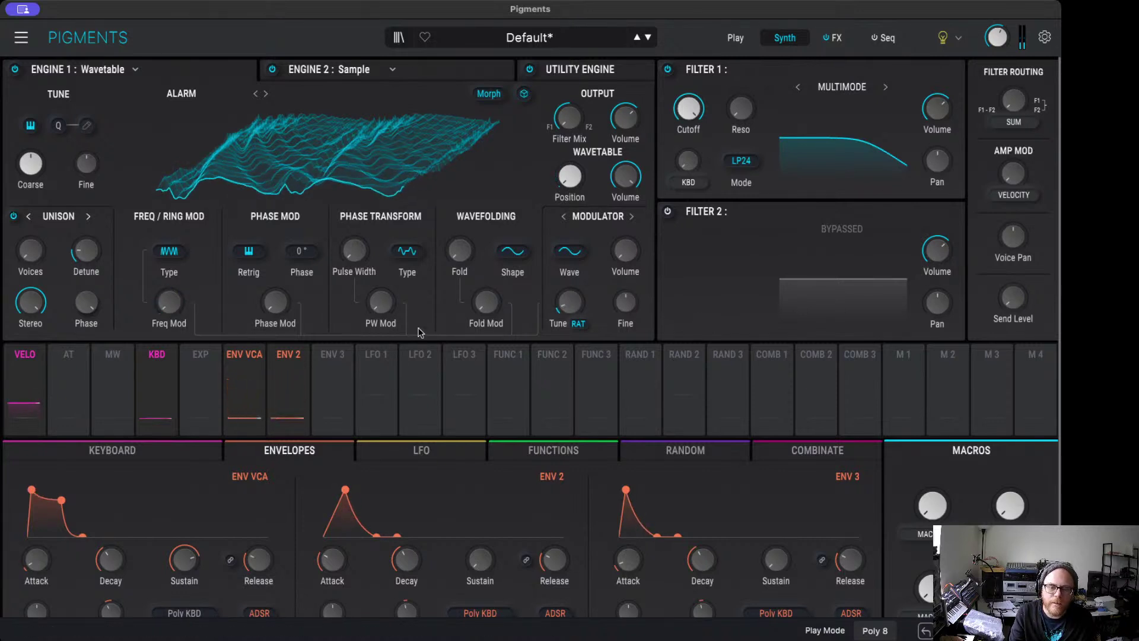
{"action": "mouse_move", "coordinate": [156, 297]}
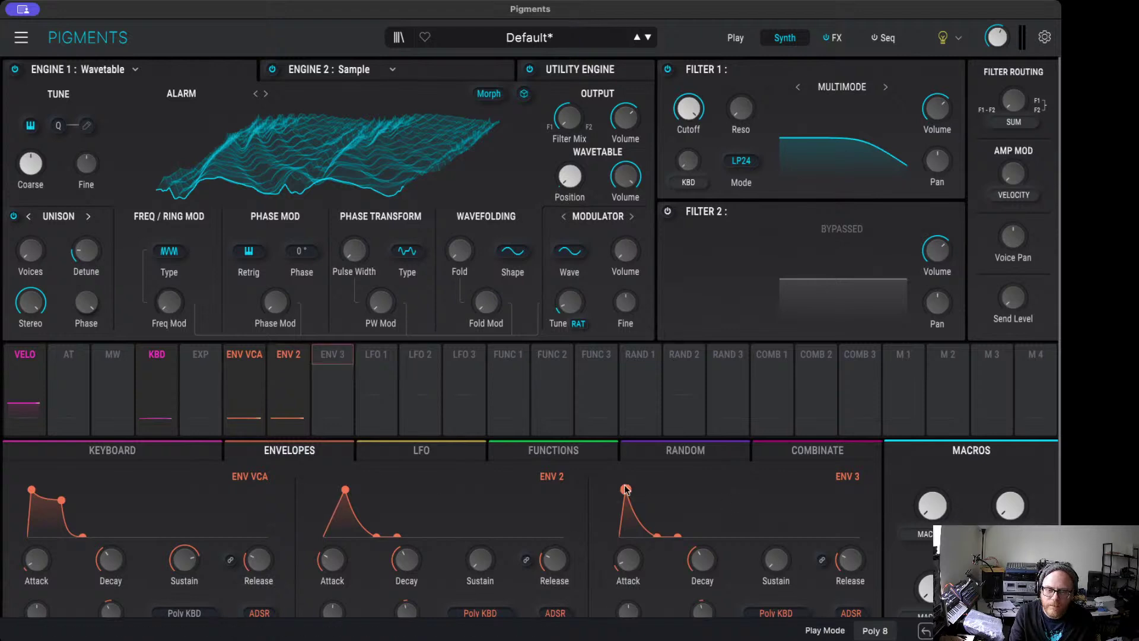
Step: Give Env 3 a longer attack and higher sustain, and assign it to Engine 1's Freq Mod with an amount of 0.35
{"action": "left_click_drag", "start_coordinate": [626, 490], "coordinate": [633, 491]}
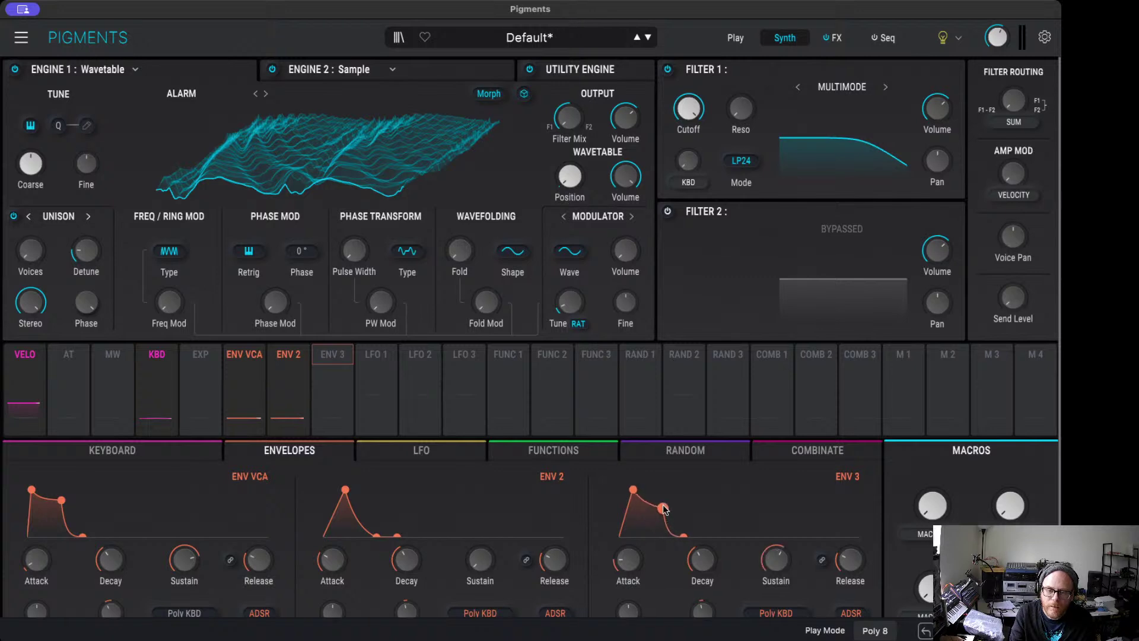
{"action": "left_click", "coordinate": [325, 363]}
{"action": "left_click_drag", "start_coordinate": [170, 289], "coordinate": [169, 283]}
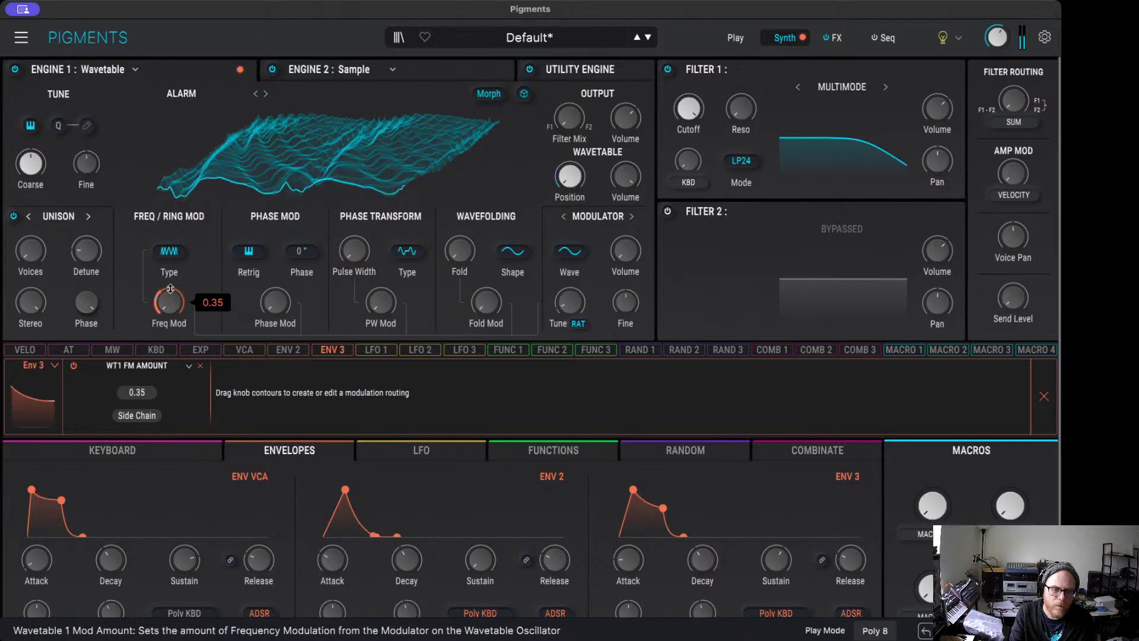
Step: Raise Env 3's Freq Mod amount to 0.63 and its sustain slightly, and audition Engine 1's wavefolding
{"action": "mouse_move", "coordinate": [172, 290]}
{"action": "left_mouse_down"}
{"action": "mouse_move", "coordinate": [172, 273]}
{"action": "mouse_move", "coordinate": [169, 299]}
{"action": "left_mouse_up"}
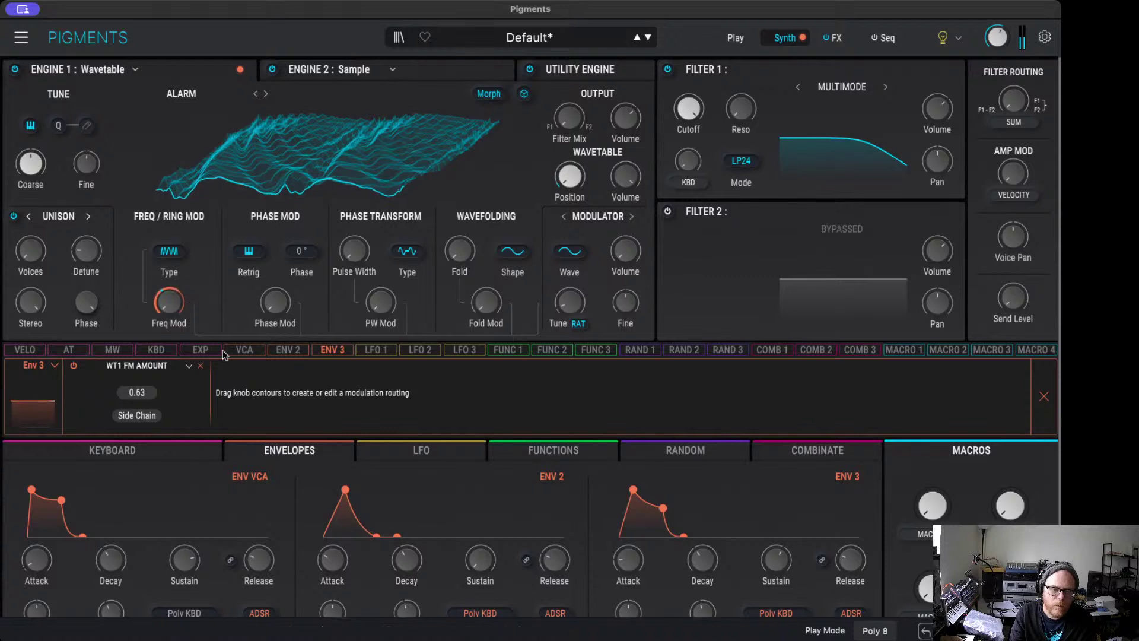
{"action": "left_click_drag", "start_coordinate": [667, 513], "coordinate": [666, 505]}
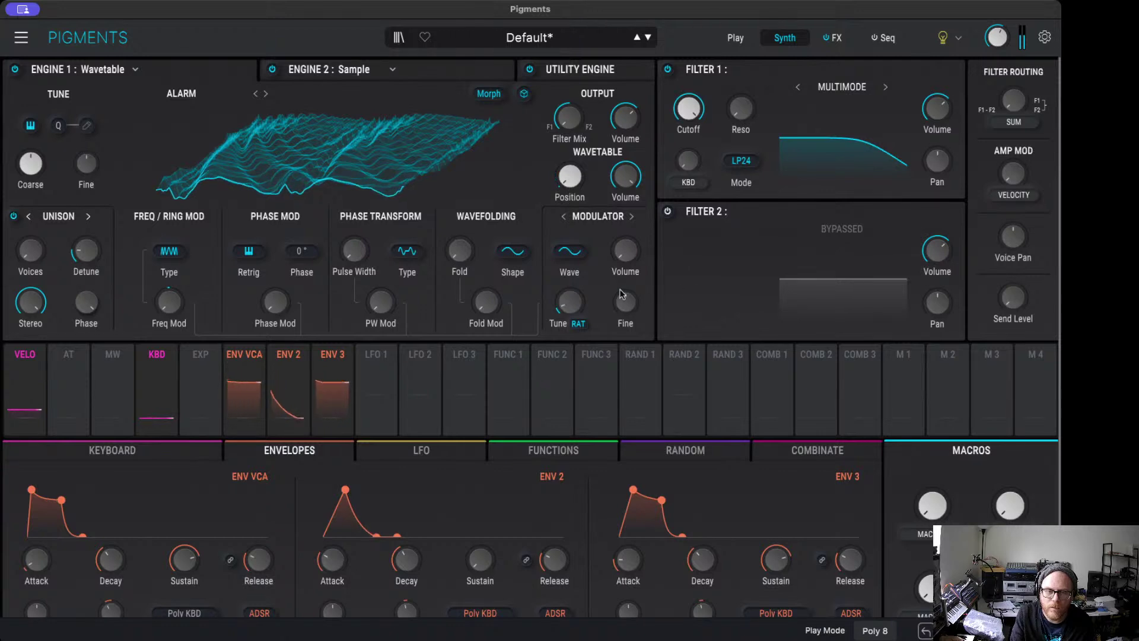
{"action": "left_click_drag", "start_coordinate": [460, 252], "coordinate": [478, 239]}
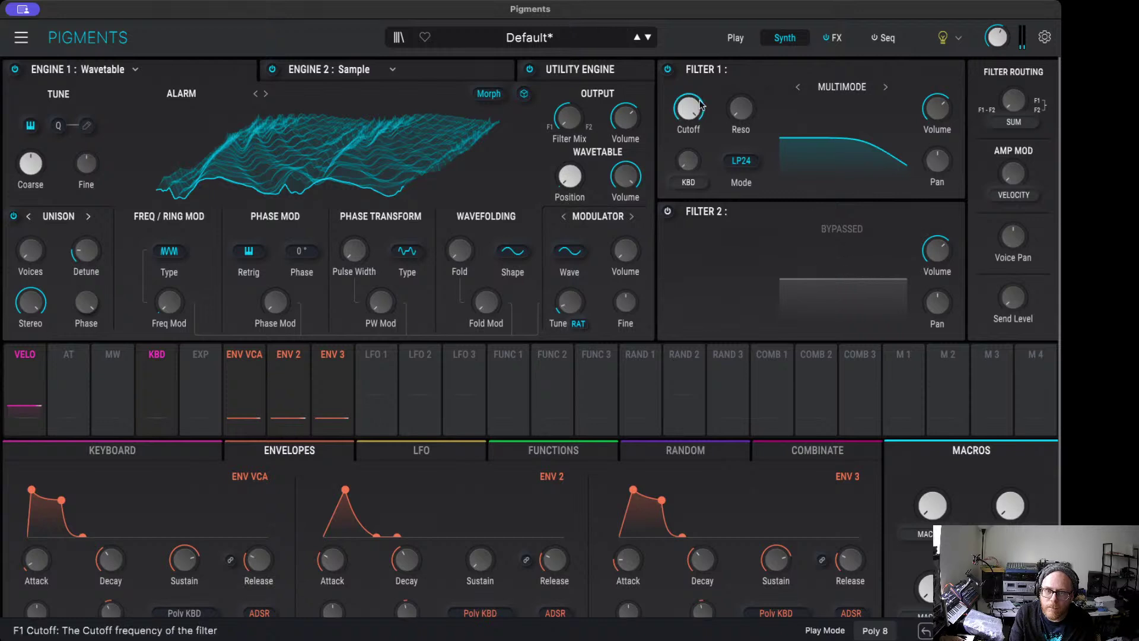
Step: Assign Env 3 to Filter 1's cutoff with an amount of -0.25, and adjust the filter's cutoff and resonance
{"action": "left_click_drag", "start_coordinate": [688, 108], "coordinate": [688, 108]}
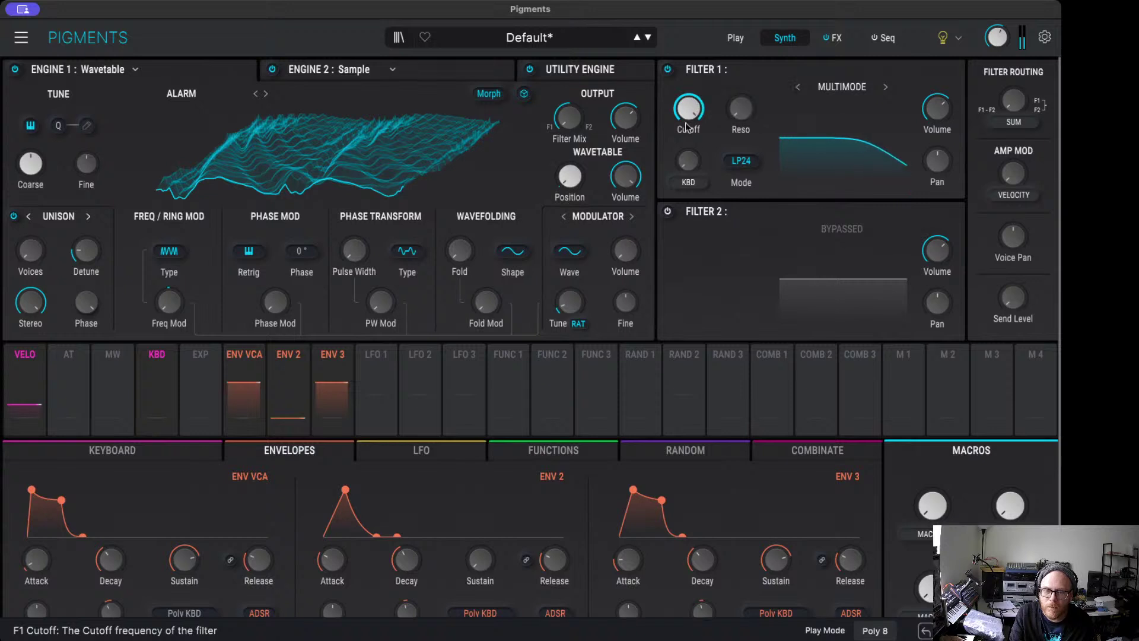
{"action": "left_click", "coordinate": [332, 354]}
{"action": "left_click_drag", "start_coordinate": [680, 112], "coordinate": [681, 127]}
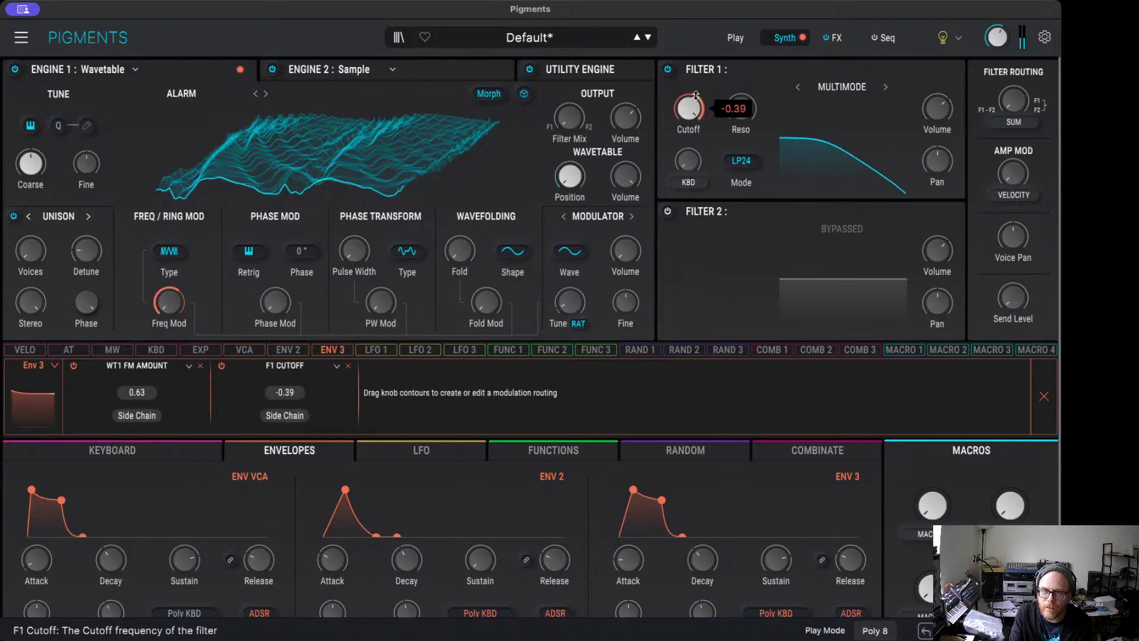
{"action": "left_click_drag", "start_coordinate": [741, 109], "coordinate": [702, 98]}
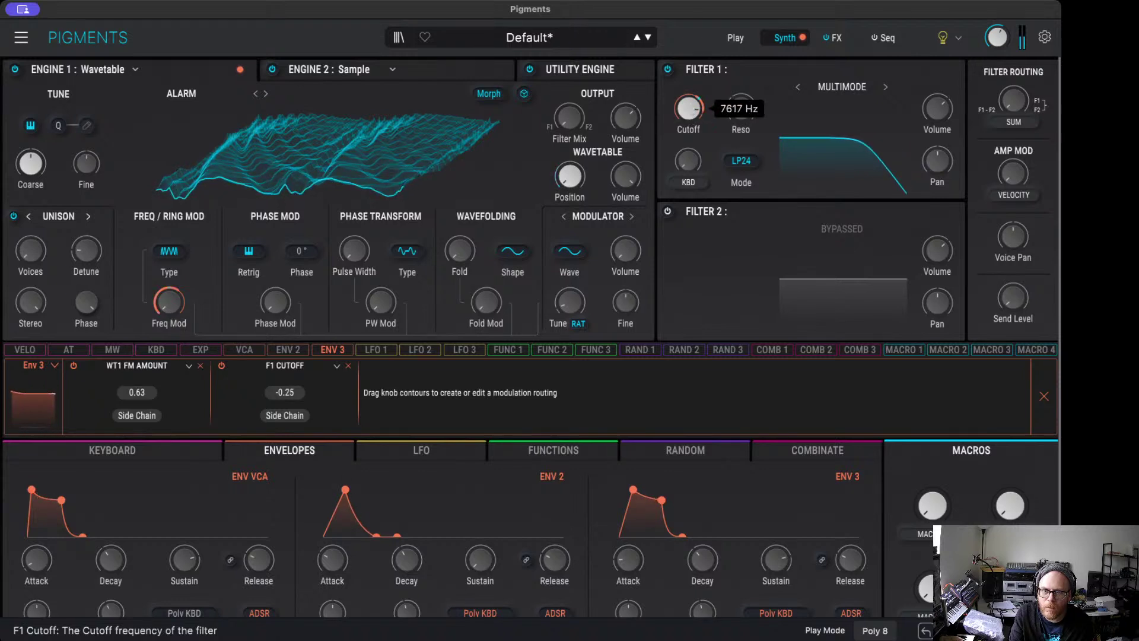
{"action": "left_click_drag", "start_coordinate": [688, 109], "coordinate": [690, 107]}
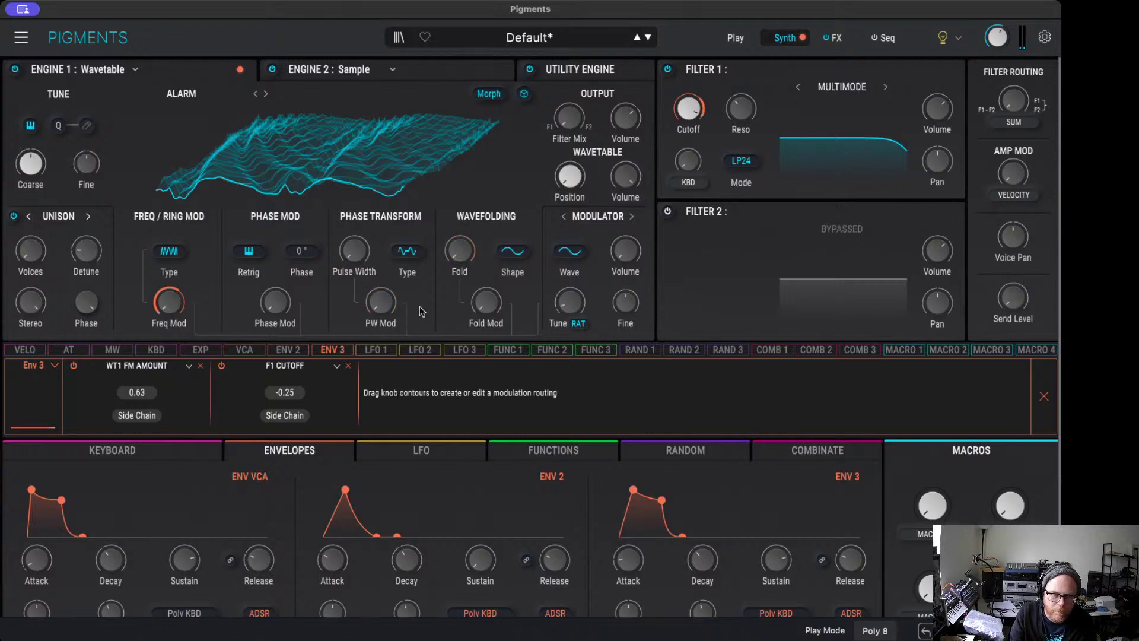
Step: Change Engine 2's type to Analog and adjust its coarse tuning
{"action": "mouse_move", "coordinate": [300, 301]}
{"action": "scroll", "coordinate": [300, 301], "scroll_direction": "up", "scroll_amount": 5}
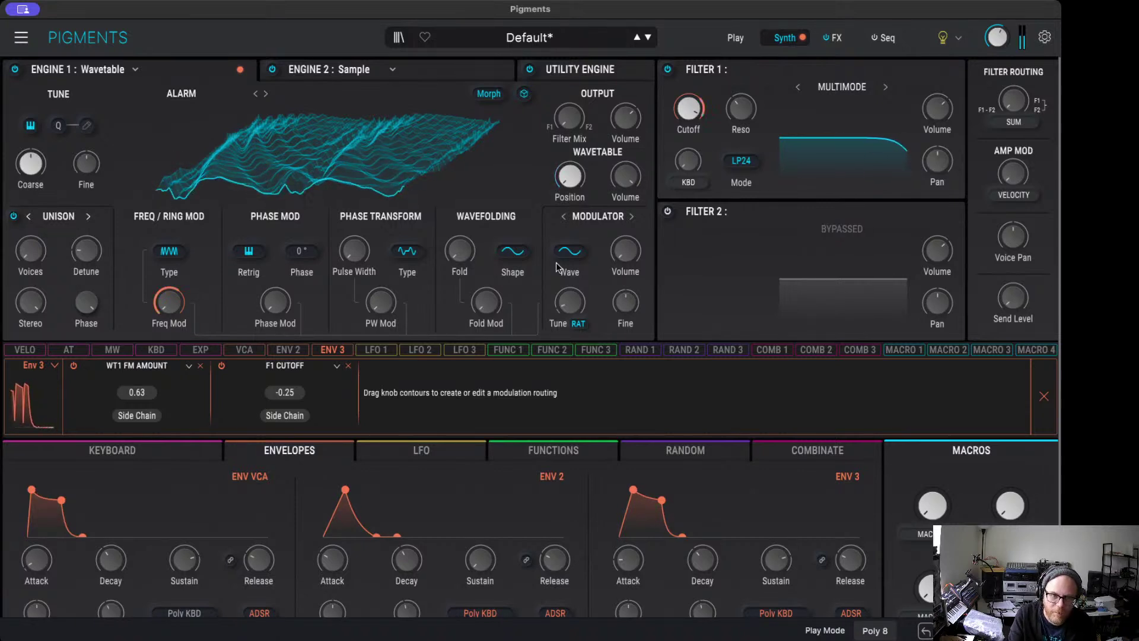
{"action": "left_click", "coordinate": [340, 73]}
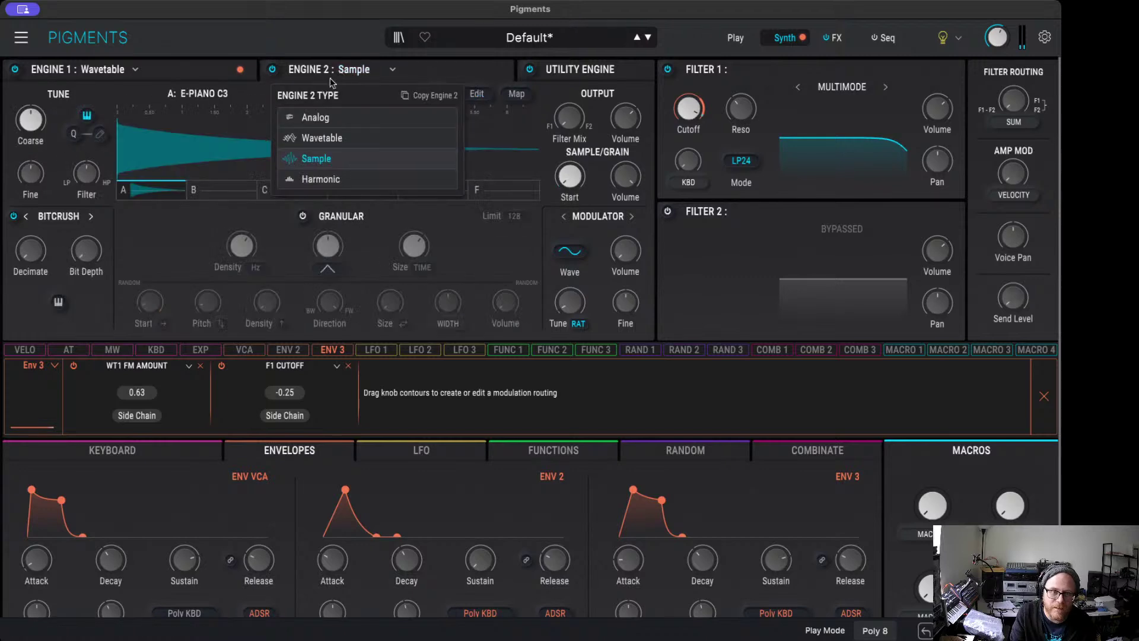
{"action": "left_click", "coordinate": [314, 117]}
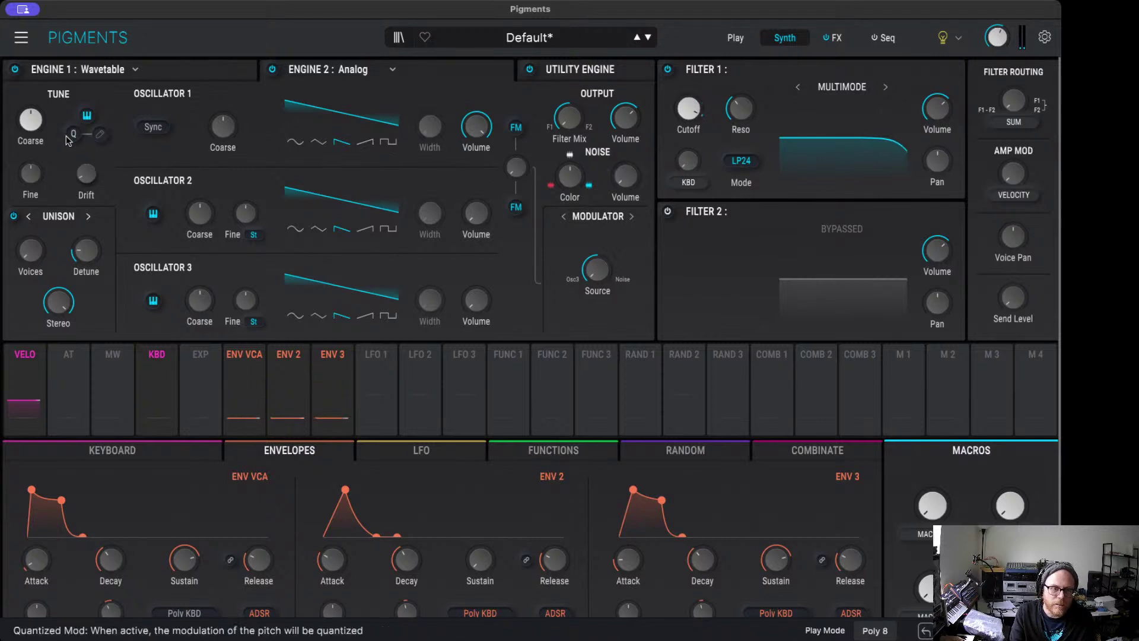
{"action": "mouse_move", "coordinate": [31, 125]}
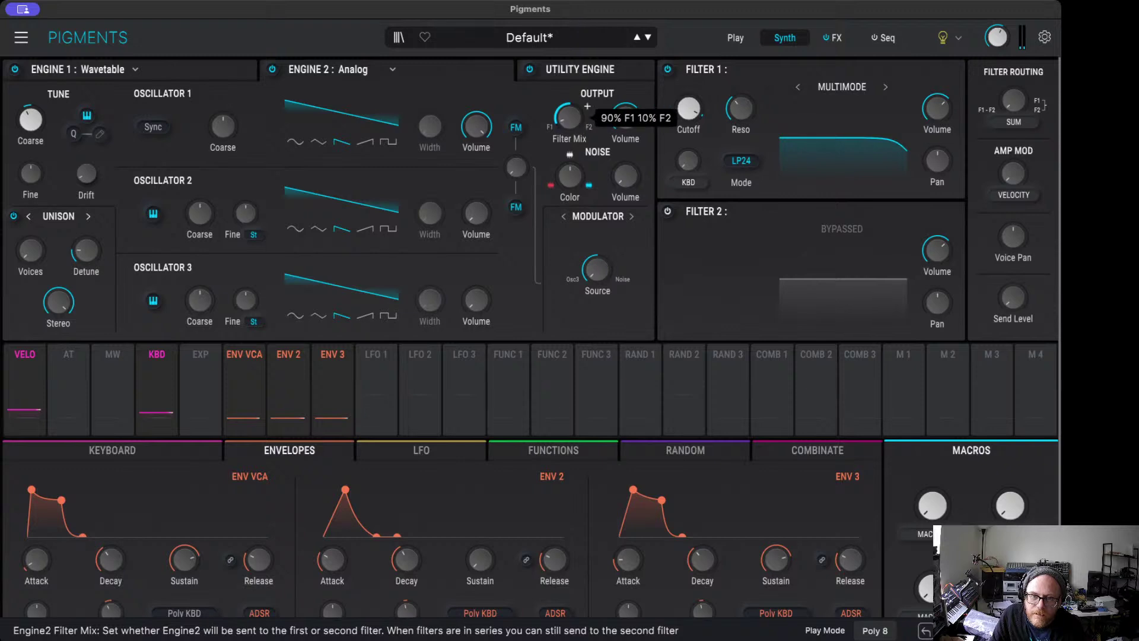
Step: Route Engine 2 entirely to Filter 2, and enable that filter in LP12 mode with a lowered cutoff
{"action": "left_click_drag", "start_coordinate": [571, 116], "coordinate": [587, 106]}
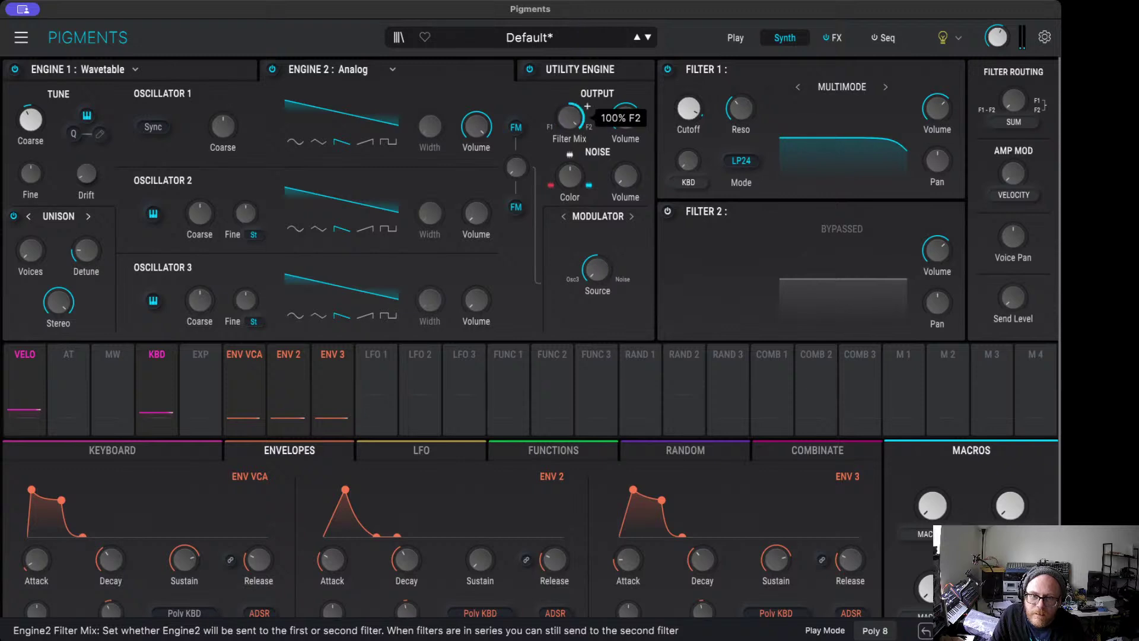
{"action": "left_click", "coordinate": [667, 211]}
{"action": "left_click", "coordinate": [741, 303]}
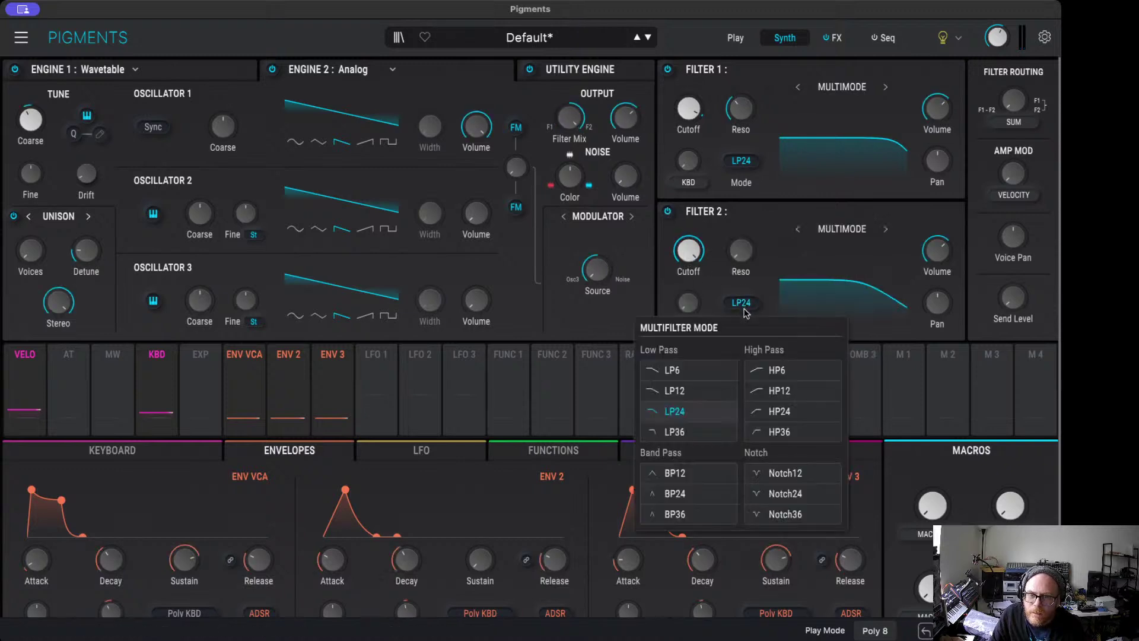
{"action": "left_click", "coordinate": [691, 395]}
{"action": "left_click_drag", "start_coordinate": [682, 247], "coordinate": [683, 254]}
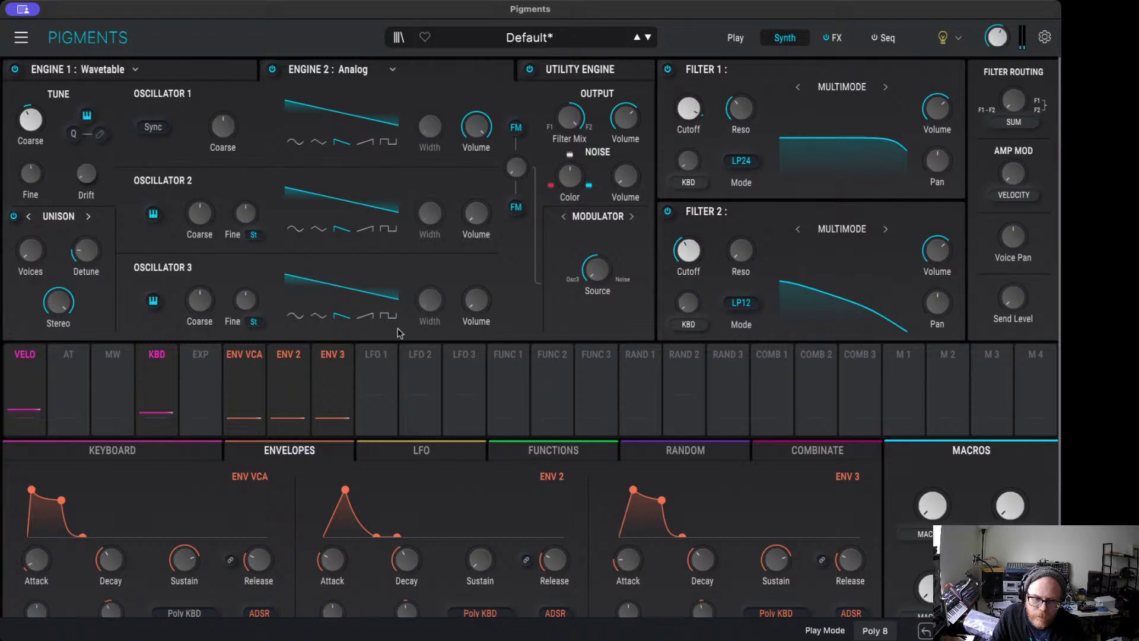
Step: Assign Env 3 to Filter 2's cutoff with an amount of 0.40, and set Filter 2's resonance to 0.208
{"action": "left_click", "coordinate": [331, 356]}
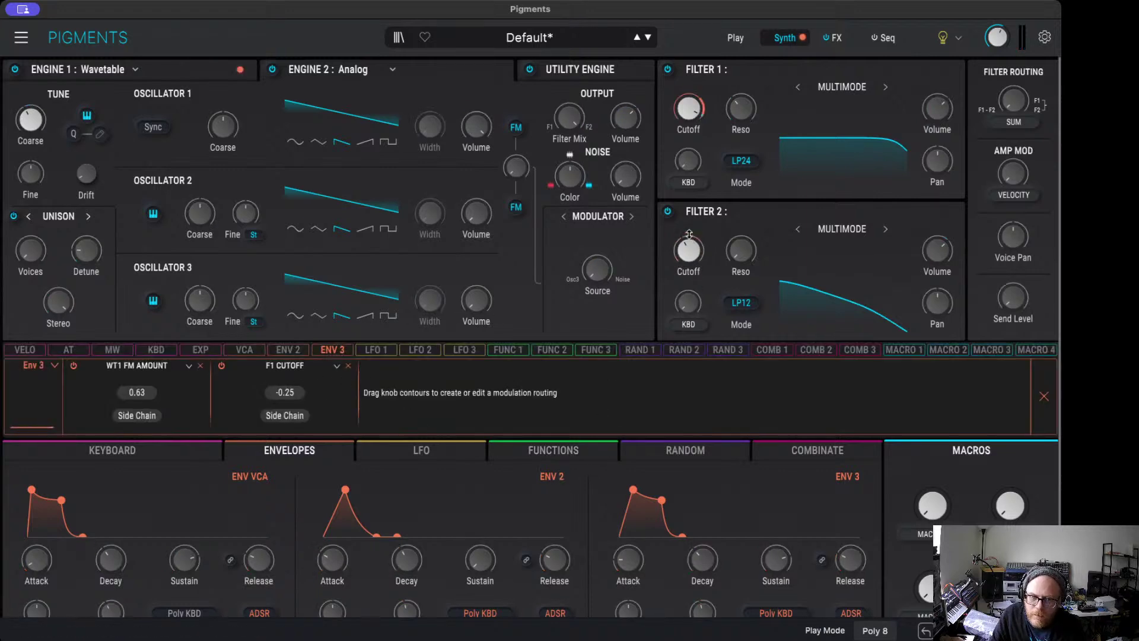
{"action": "left_click_drag", "start_coordinate": [688, 237], "coordinate": [688, 236]}
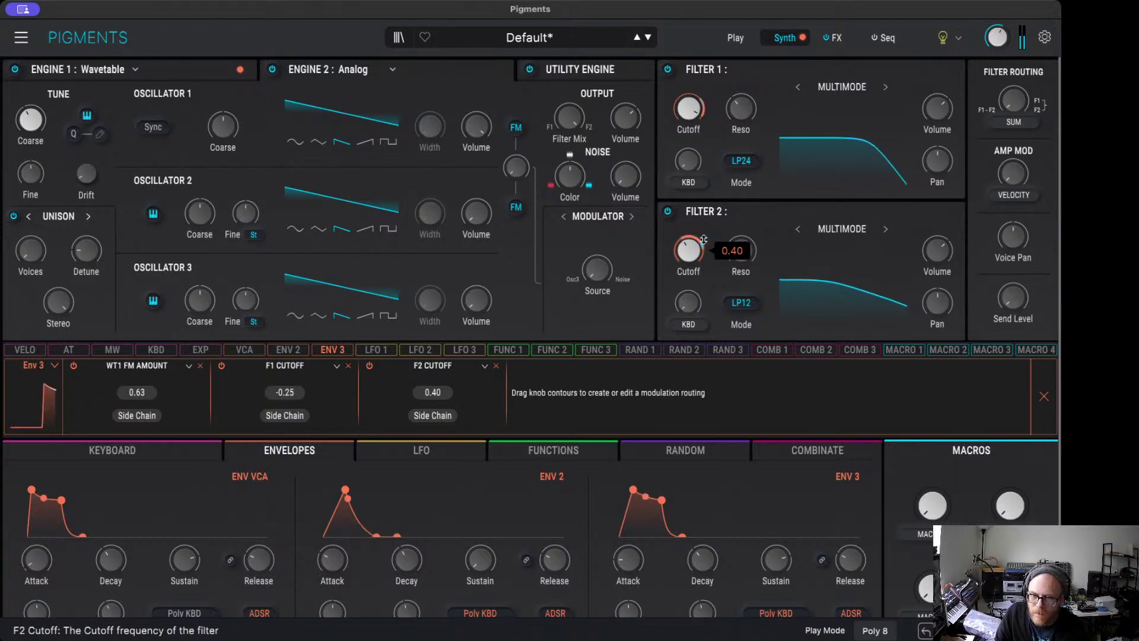
{"action": "left_click_drag", "start_coordinate": [744, 267], "coordinate": [736, 257]}
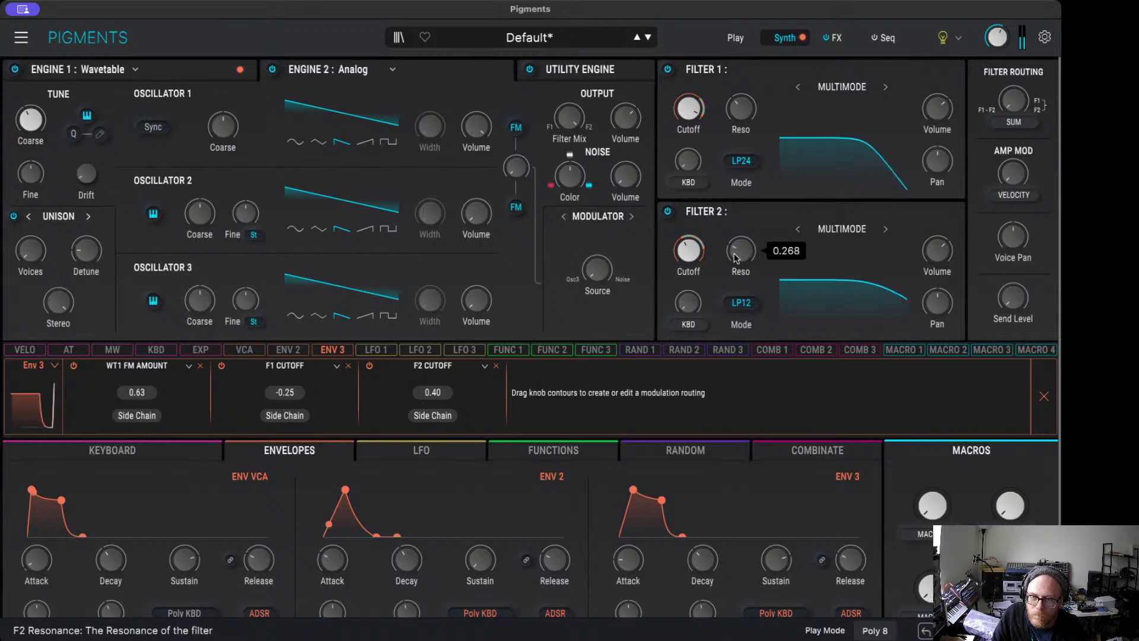
{"action": "left_click_drag", "start_coordinate": [741, 266], "coordinate": [739, 268]}
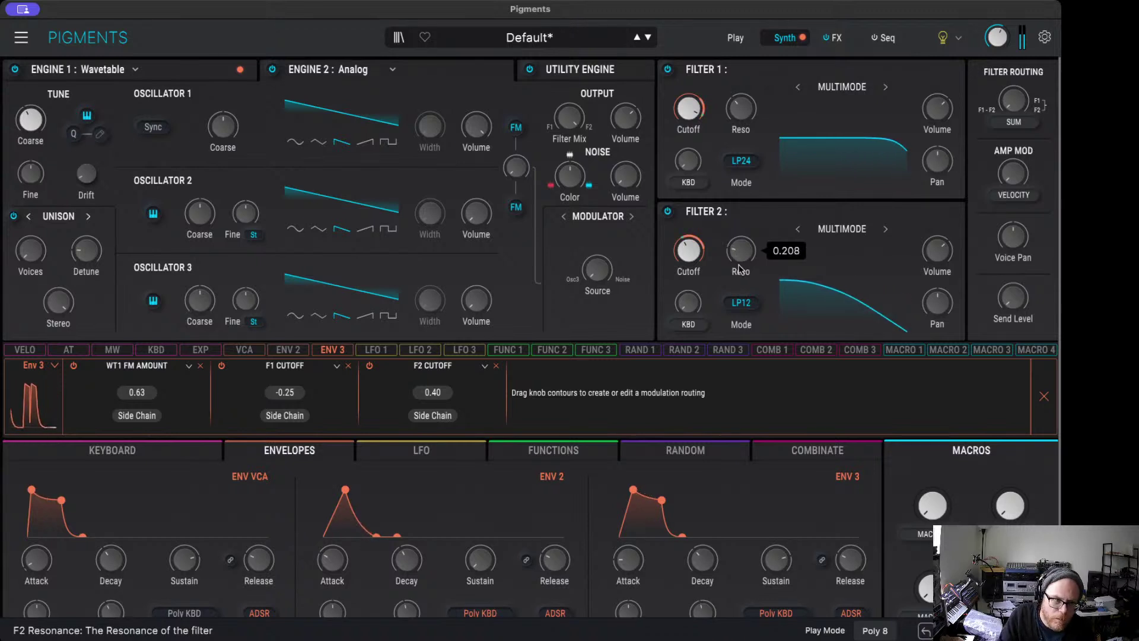
Step: Adjust Engine 2's fine tuning and return to Engine 1's wavetable settings
{"action": "left_click_drag", "start_coordinate": [31, 173], "coordinate": [30, 171]}
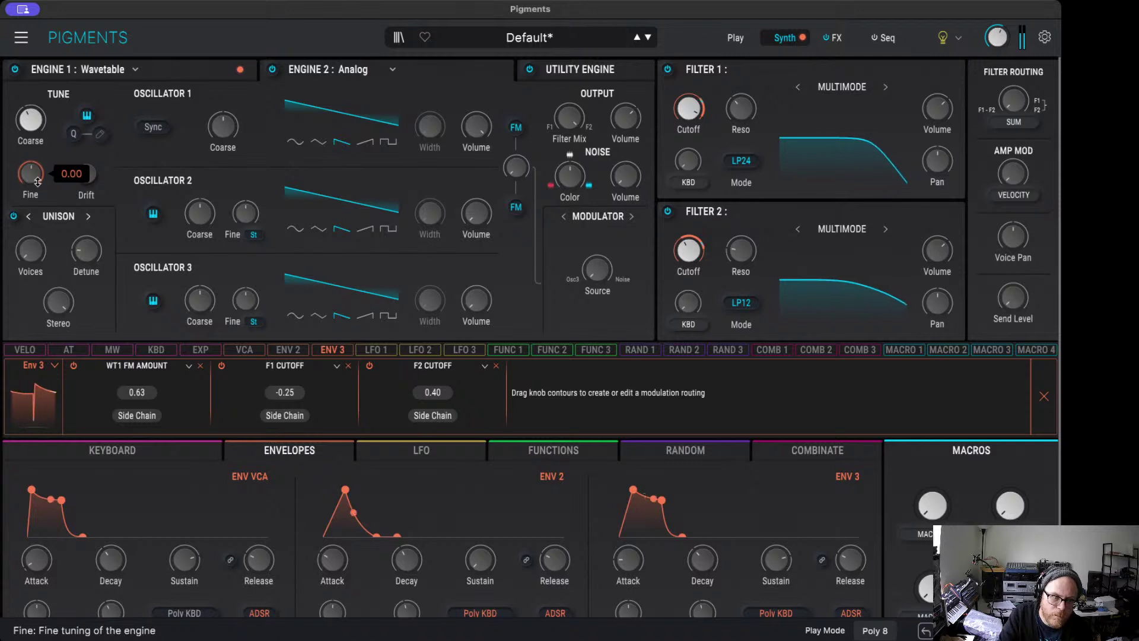
{"action": "left_click", "coordinate": [178, 72]}
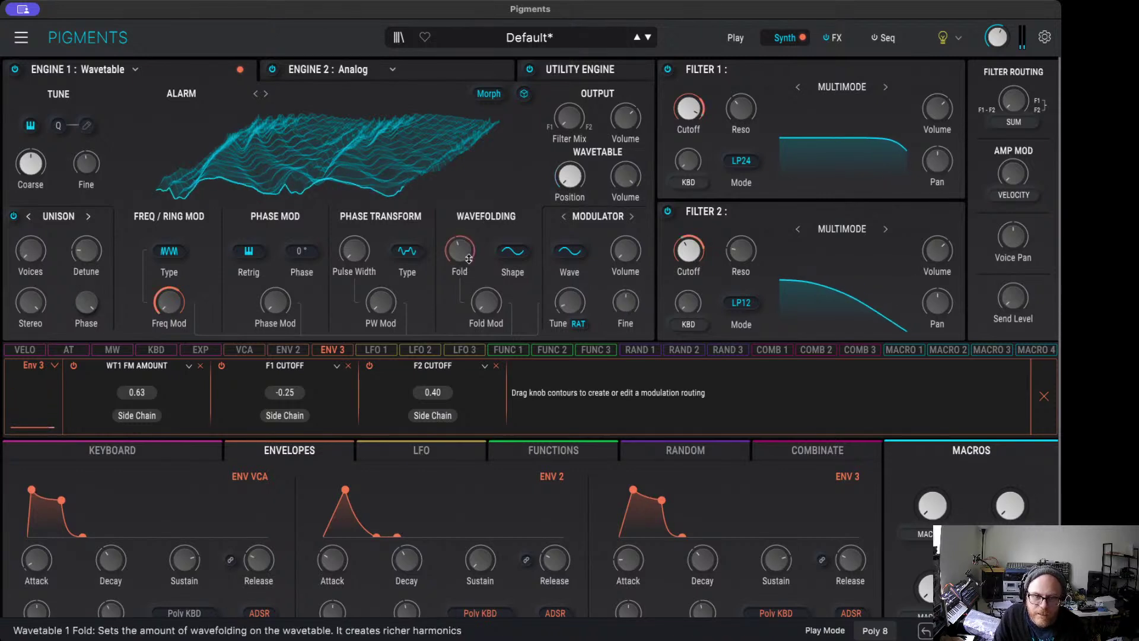
{"action": "mouse_move", "coordinate": [460, 253]}
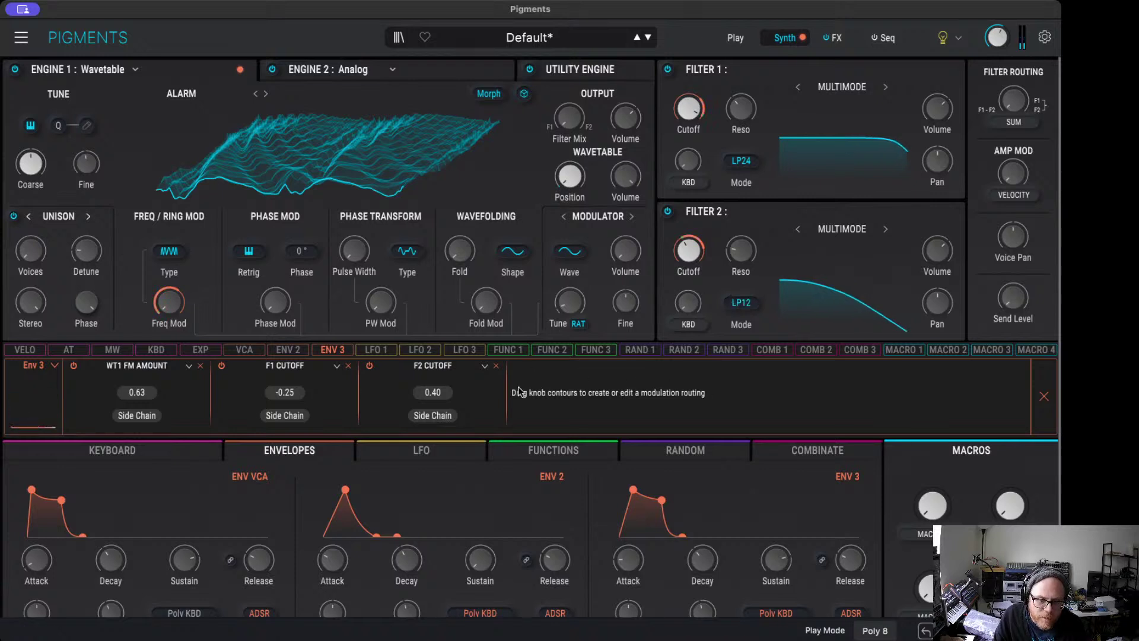
Step: Try modulating Engine 1's Freq Mod with LFO 1 at an amount of 0.29, and remove the routing
{"action": "left_click", "coordinate": [378, 350]}
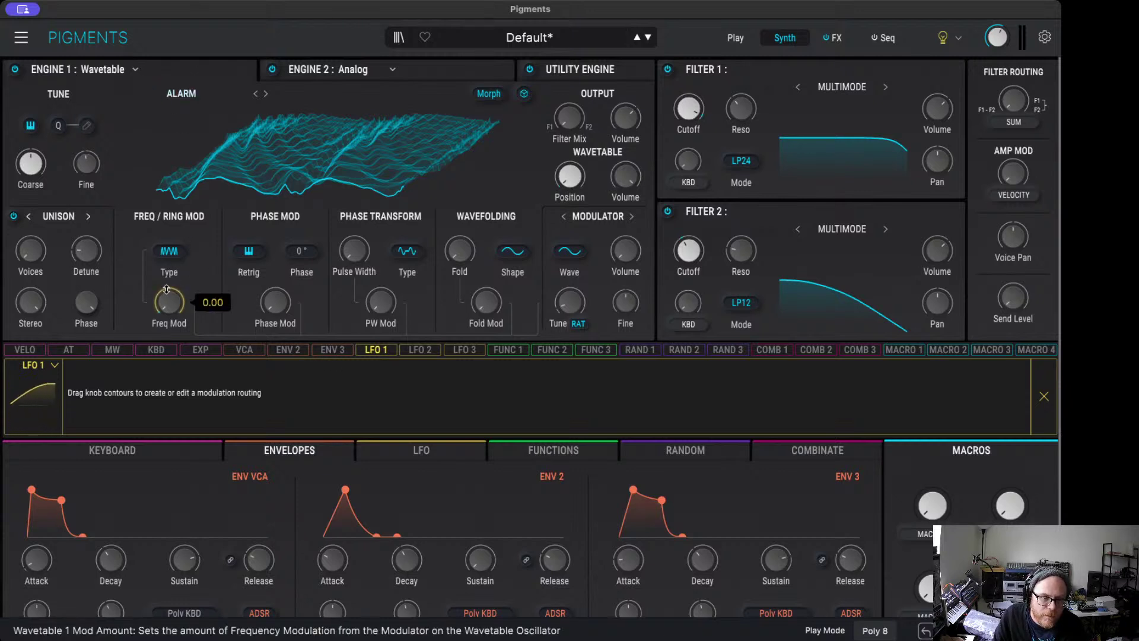
{"action": "left_click_drag", "start_coordinate": [167, 289], "coordinate": [167, 289]}
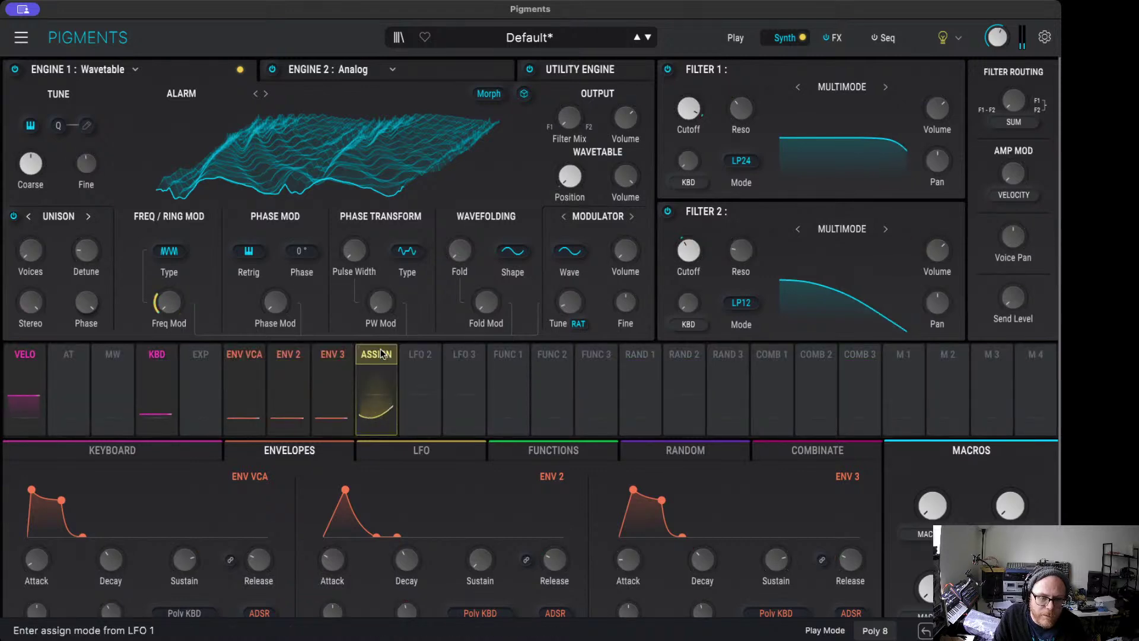
{"action": "left_click", "coordinate": [381, 357]}
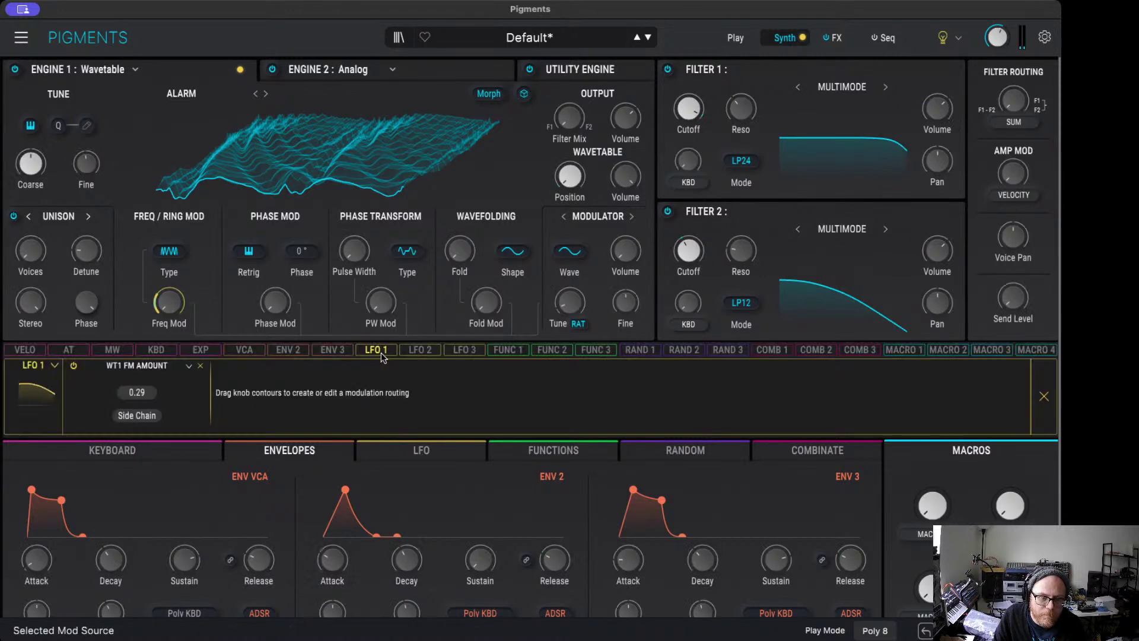
{"action": "left_click", "coordinate": [201, 366]}
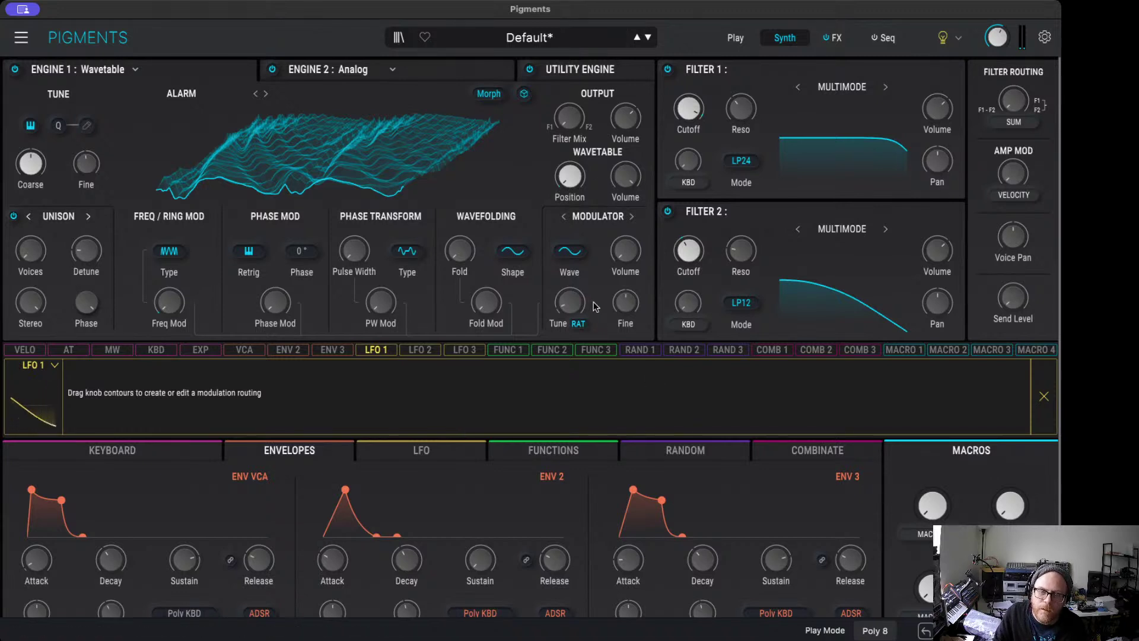
Step: Audition the Square, Triangle and Sawtooth waves for Engine 1's modulator and return it to Sine
{"action": "left_click", "coordinate": [571, 252]}
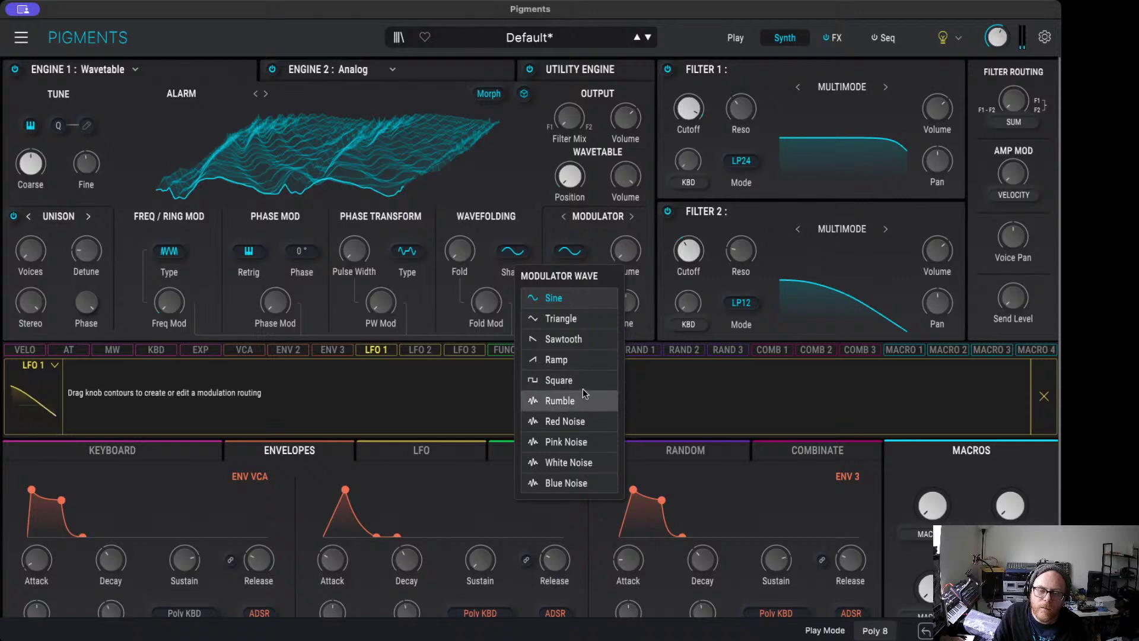
{"action": "left_click", "coordinate": [580, 380]}
{"action": "left_click", "coordinate": [571, 253]}
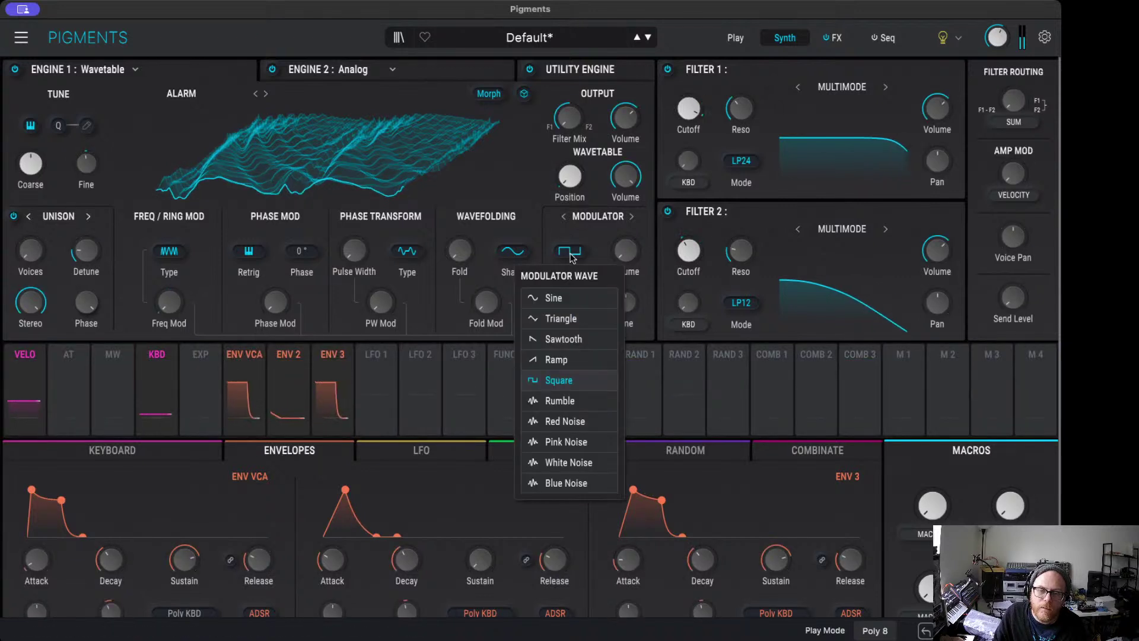
{"action": "left_click", "coordinate": [555, 298]}
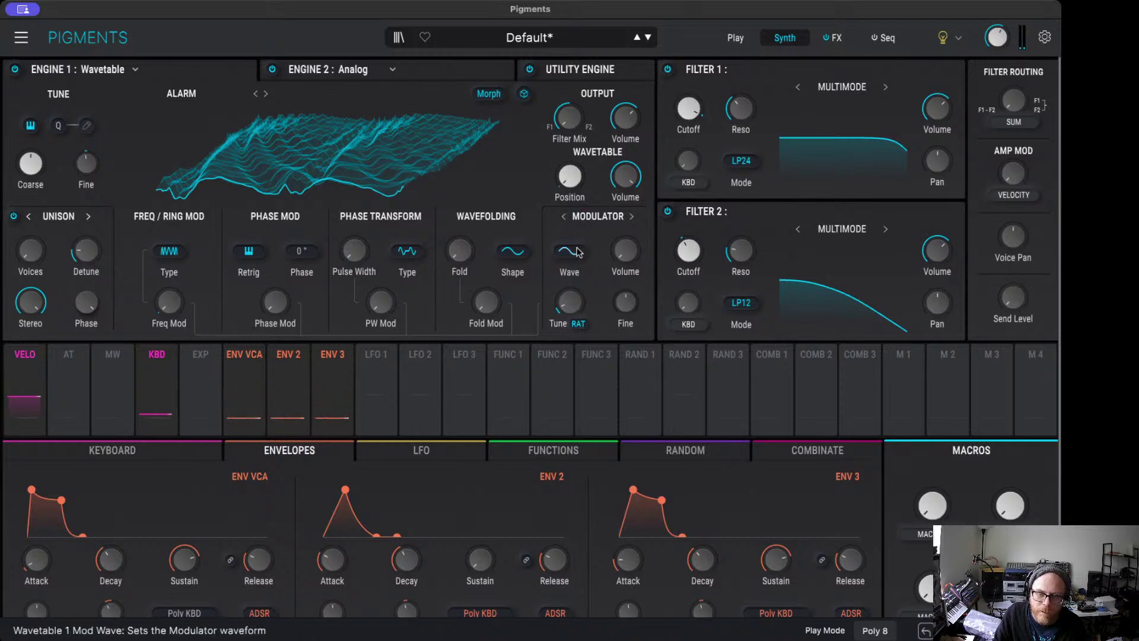
{"action": "left_click", "coordinate": [571, 251]}
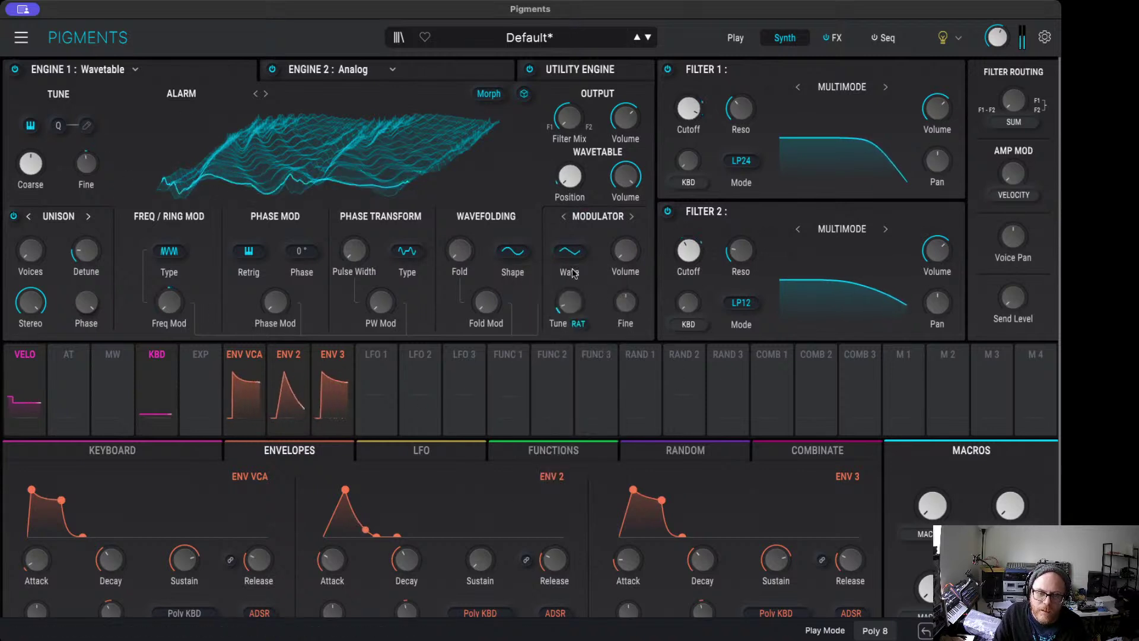
{"action": "left_click", "coordinate": [570, 255]}
{"action": "left_click", "coordinate": [577, 339]}
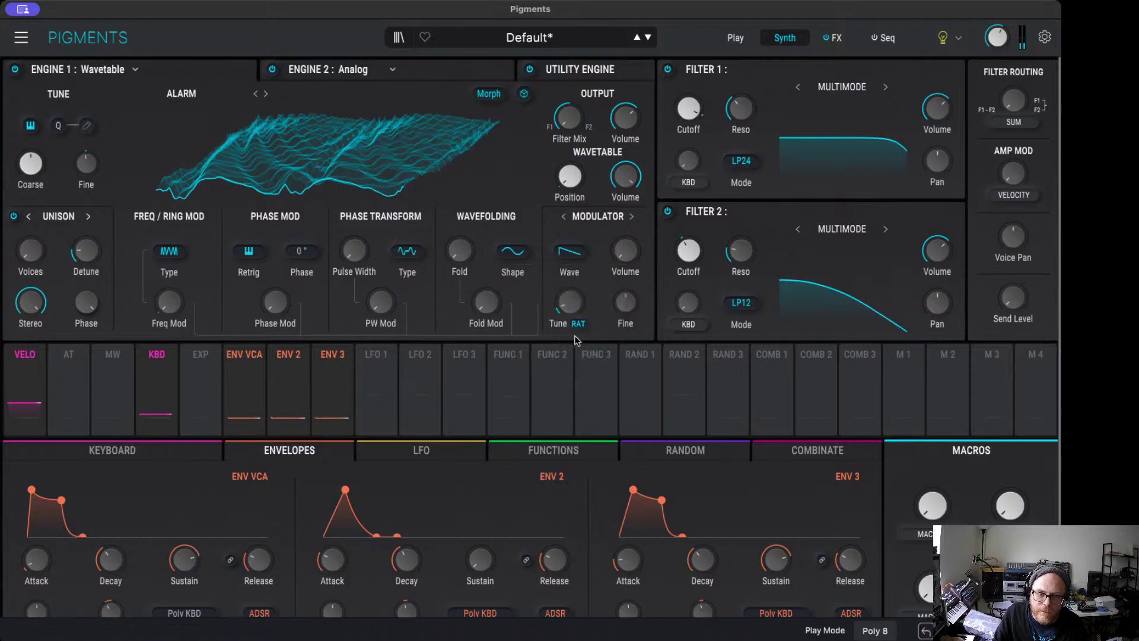
{"action": "left_click", "coordinate": [578, 263]}
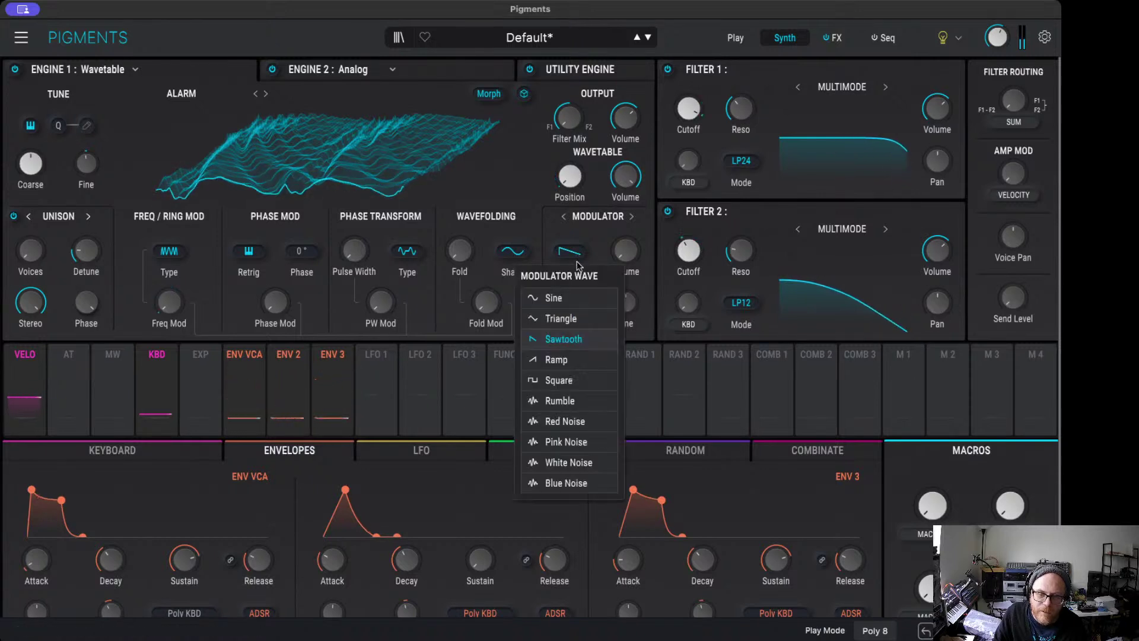
{"action": "left_click", "coordinate": [561, 298]}
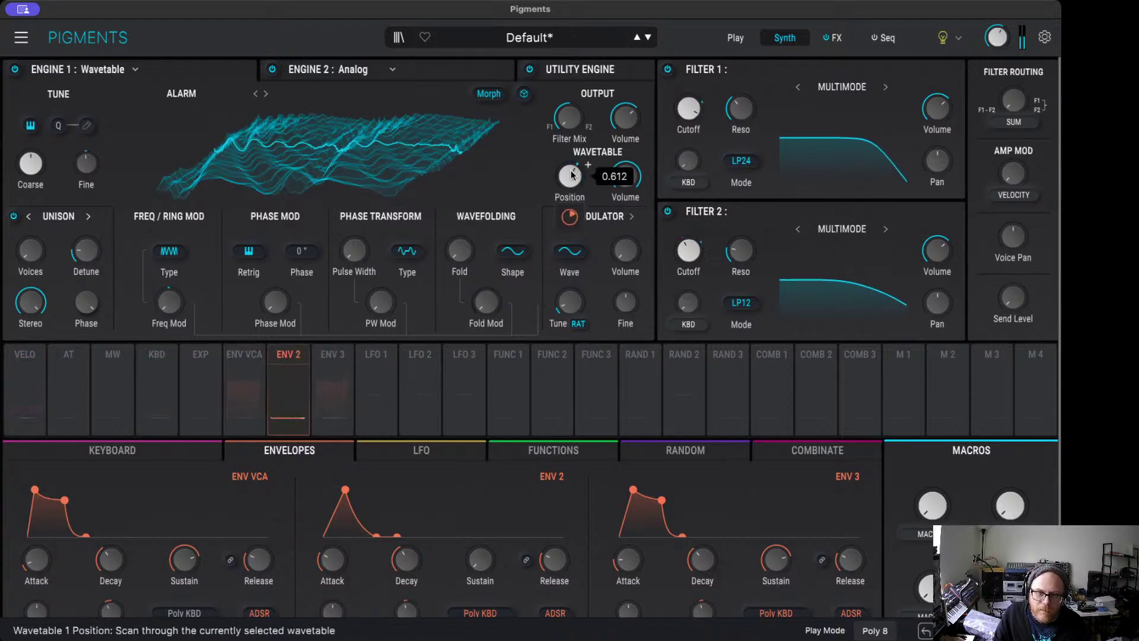
Step: Move Engine 1's wavetable position to around the middle of the Alarm wavetable
{"action": "mouse_move", "coordinate": [571, 176]}
{"action": "left_mouse_down"}
{"action": "mouse_move", "coordinate": [572, 192]}
{"action": "mouse_move", "coordinate": [572, 183]}
{"action": "left_mouse_up"}
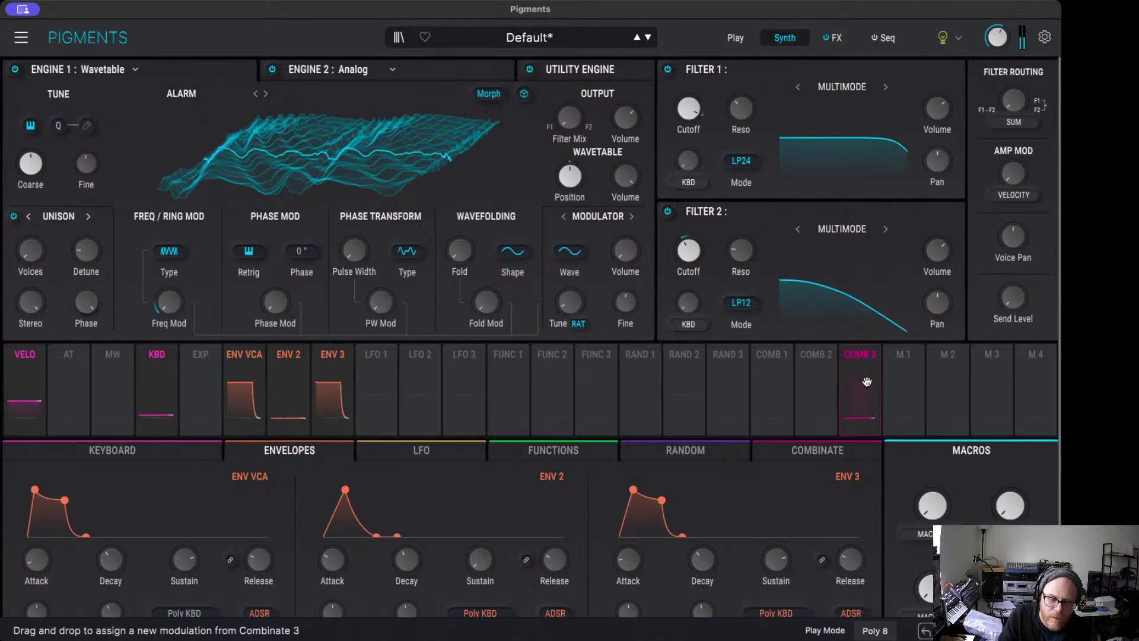
Step: Show the LFO settings and switch LFO 1's polarity to Unipolar
{"action": "left_click", "coordinate": [414, 356]}
{"action": "left_click", "coordinate": [376, 351]}
{"action": "left_click", "coordinate": [376, 351]}
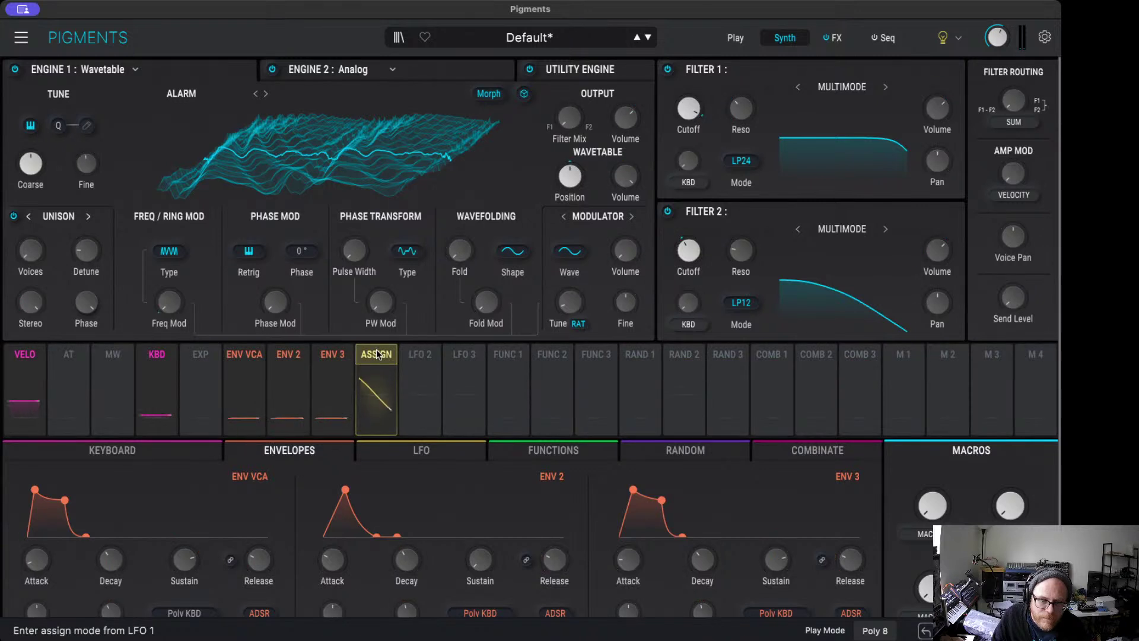
{"action": "mouse_move", "coordinate": [697, 106]}
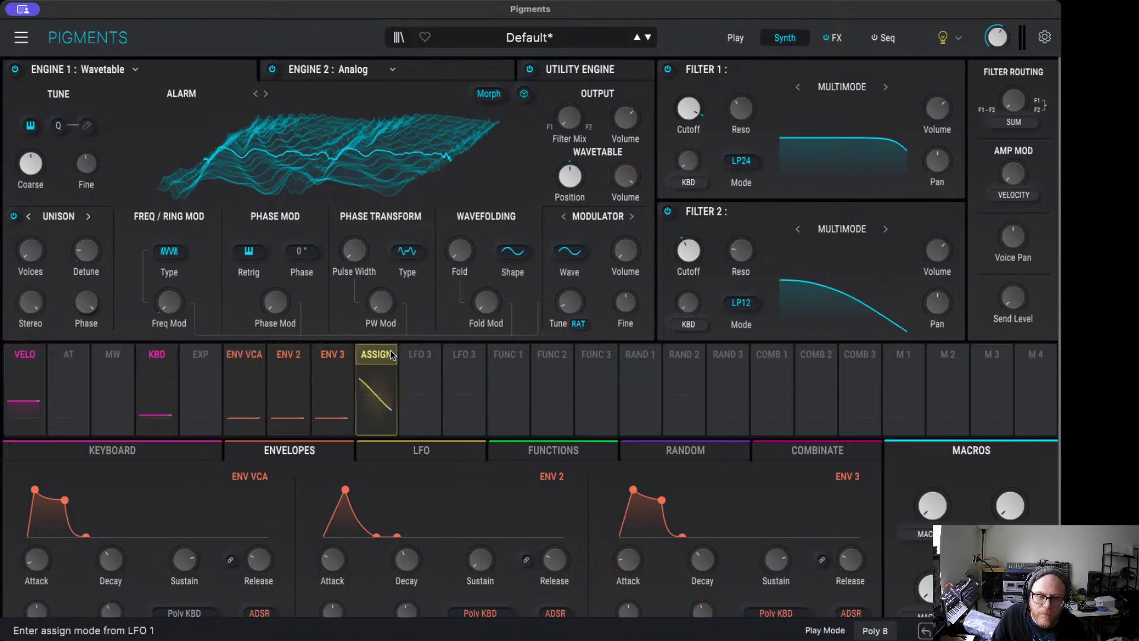
{"action": "left_click", "coordinate": [446, 453]}
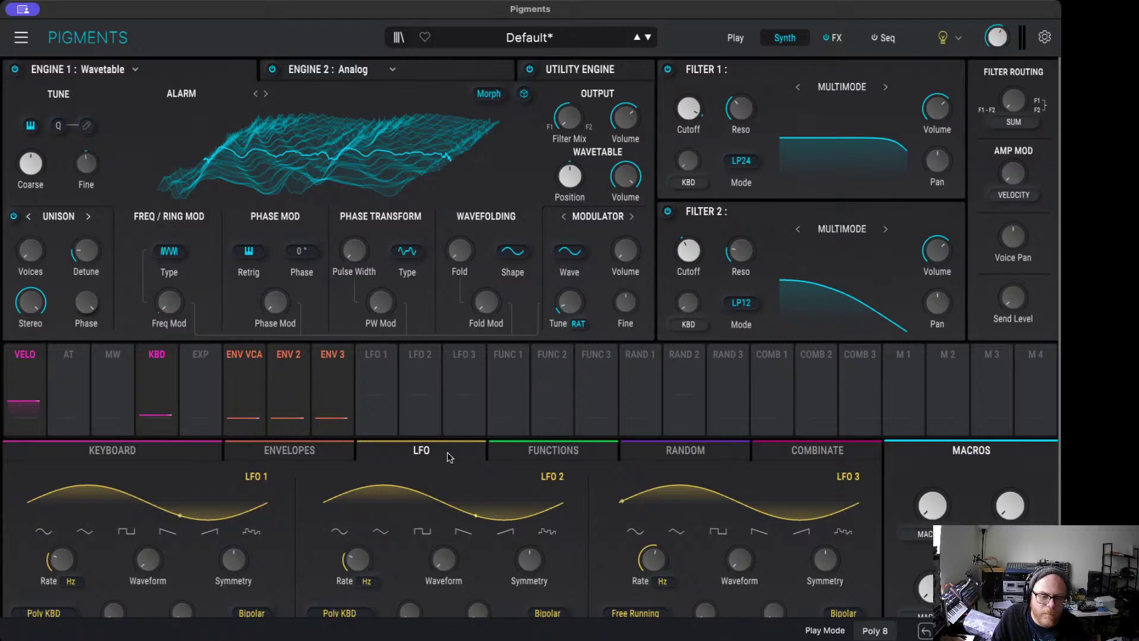
{"action": "left_click", "coordinate": [265, 619]}
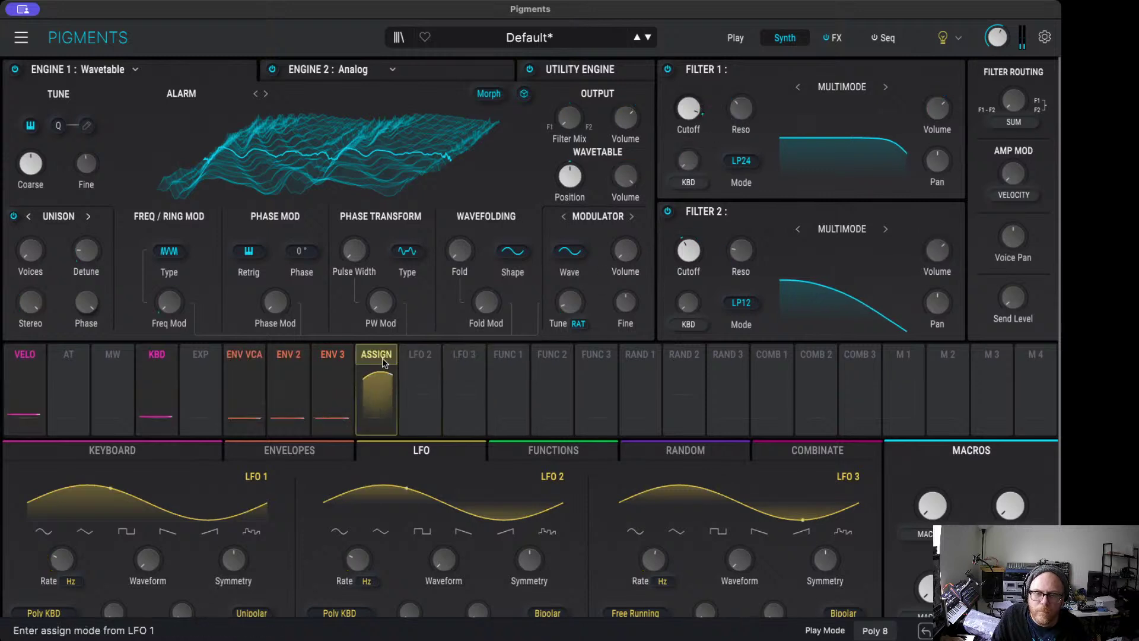
Step: Route LFO 1 to the cutoffs of Filter 1 and Filter 2 with a modulation amount of -0.07 each
{"action": "left_click", "coordinate": [376, 386]}
{"action": "left_click_drag", "start_coordinate": [702, 102], "coordinate": [702, 115]}
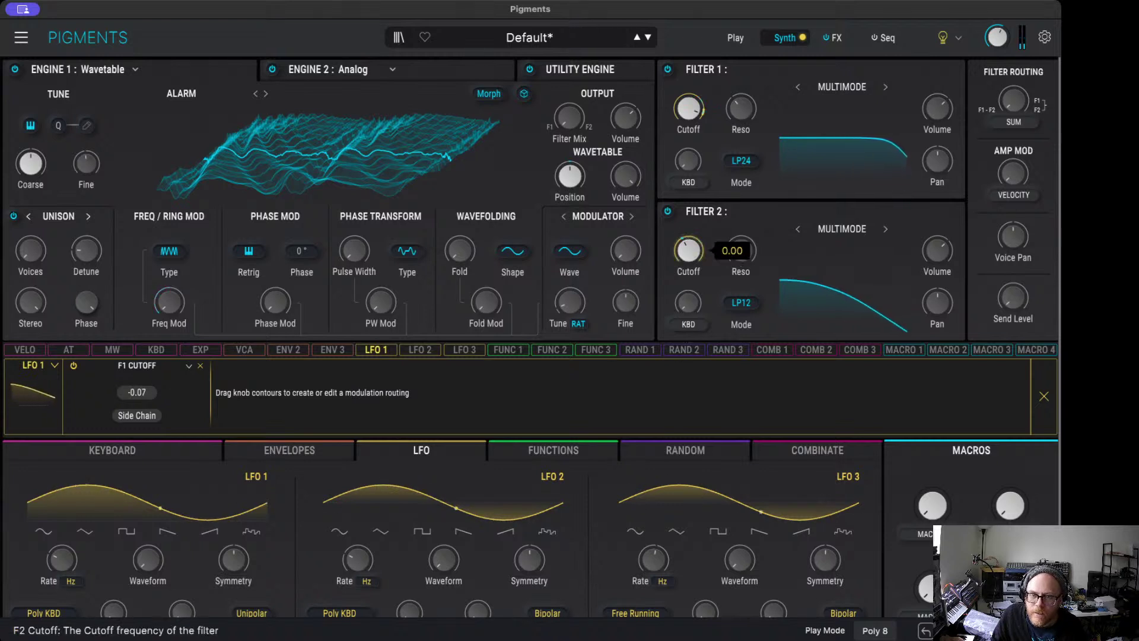
{"action": "left_click_drag", "start_coordinate": [688, 250], "coordinate": [689, 246]}
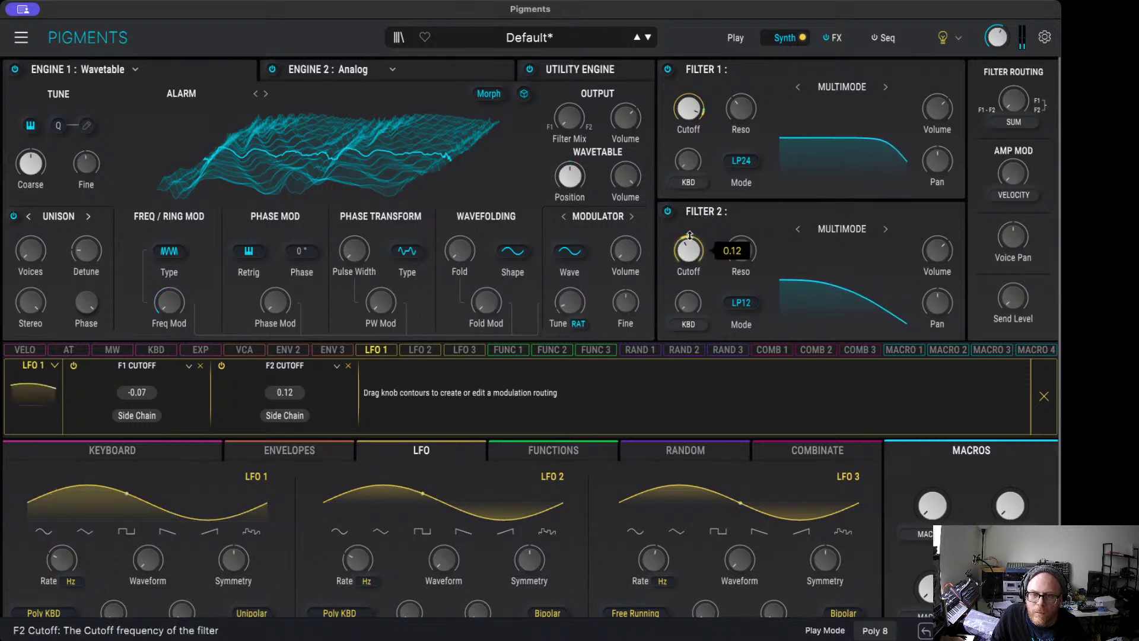
{"action": "left_click_drag", "start_coordinate": [688, 249], "coordinate": [688, 258]}
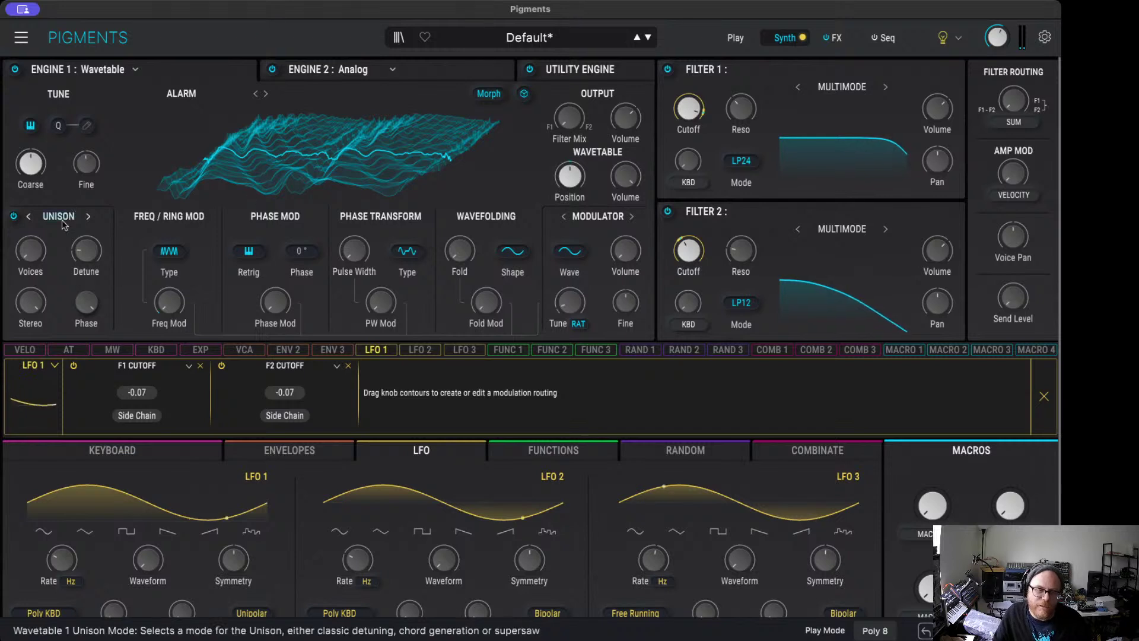
Step: Try modulating Engine 1's unison voices with LFO 1 at amounts of 0.42 and -0.68, and remove the routing
{"action": "left_click_drag", "start_coordinate": [48, 261], "coordinate": [47, 240]}
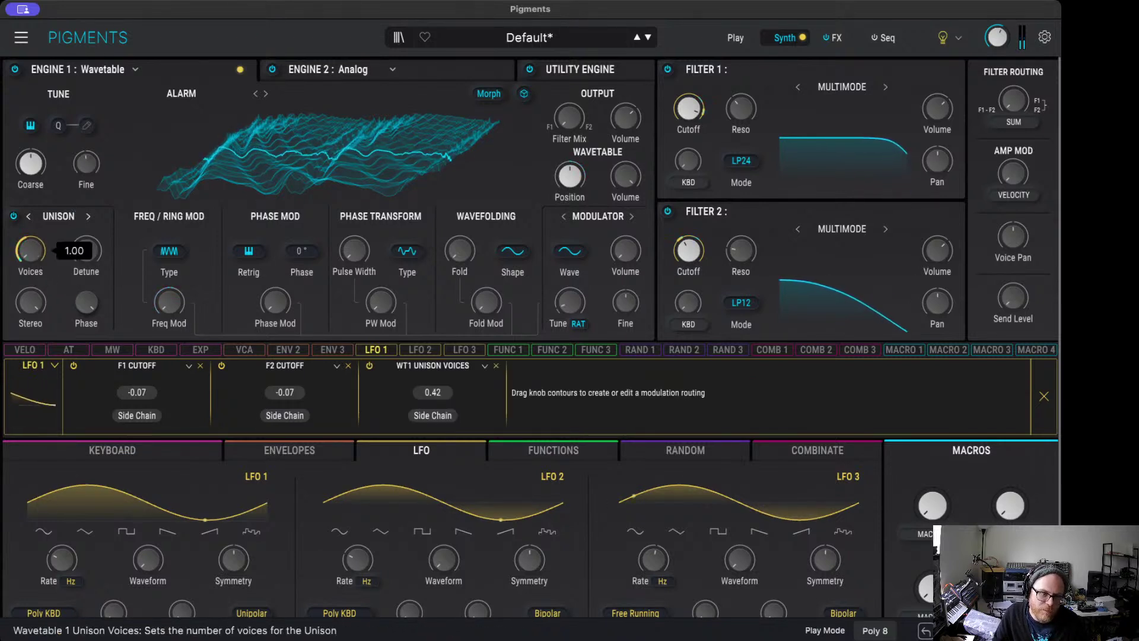
{"action": "left_click_drag", "start_coordinate": [31, 249], "coordinate": [111, 248]}
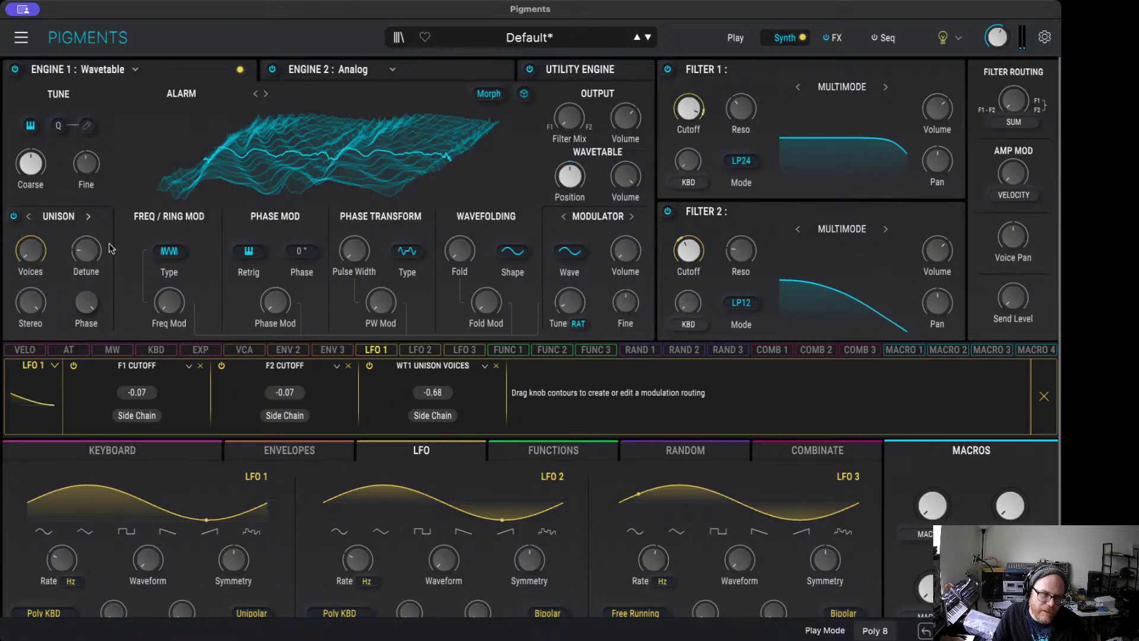
{"action": "left_click_drag", "start_coordinate": [30, 250], "coordinate": [30, 241]}
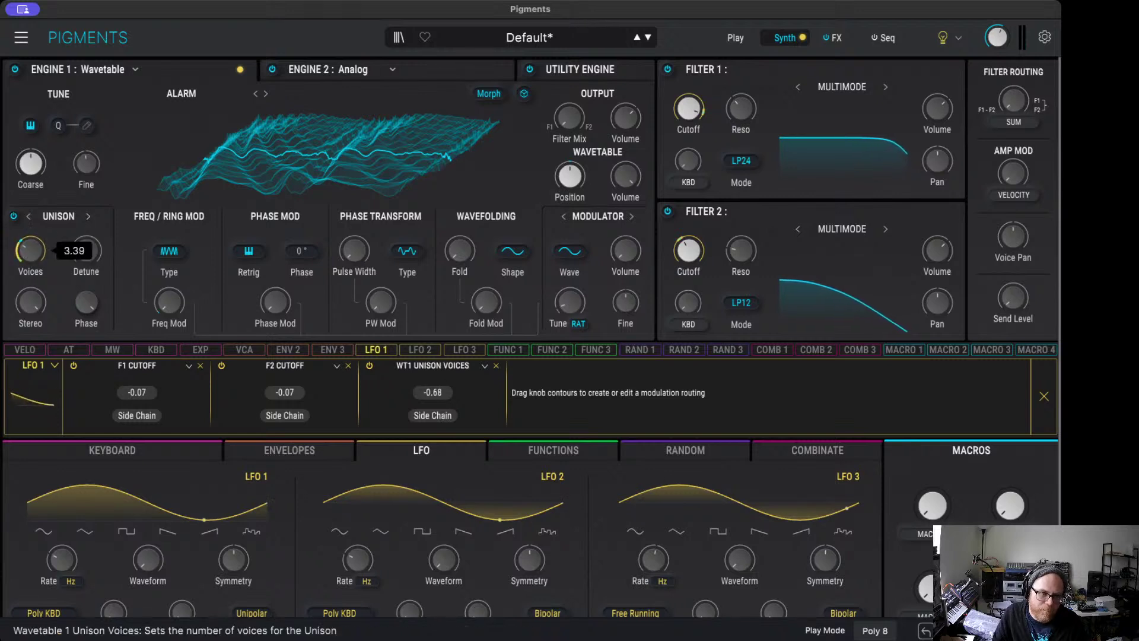
{"action": "left_click", "coordinate": [496, 366]}
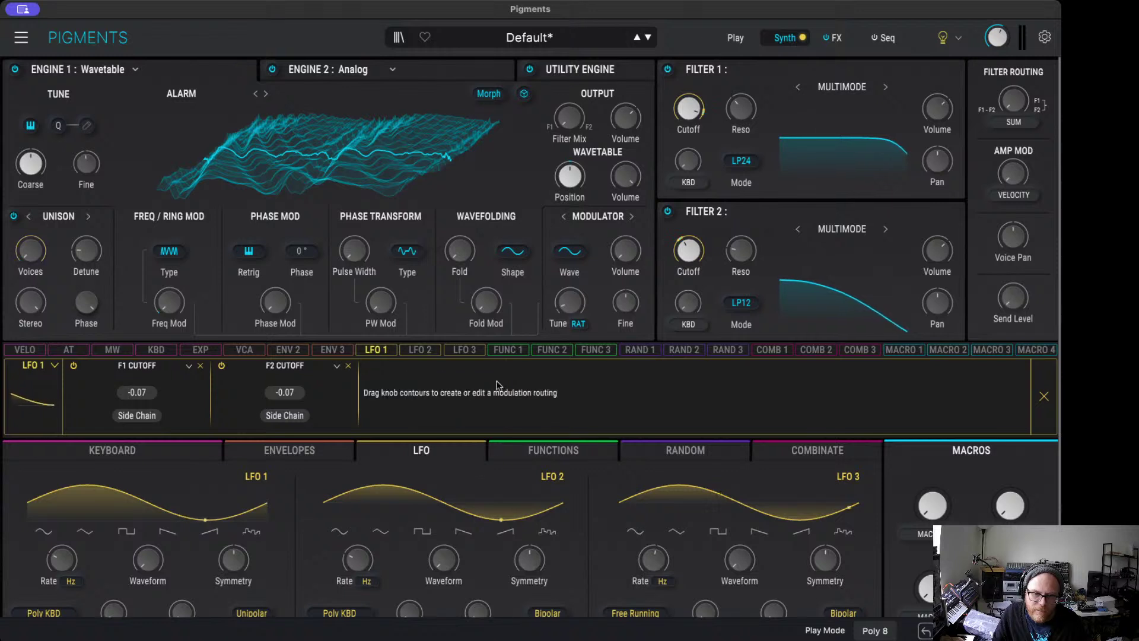
{"action": "left_click", "coordinate": [390, 363]}
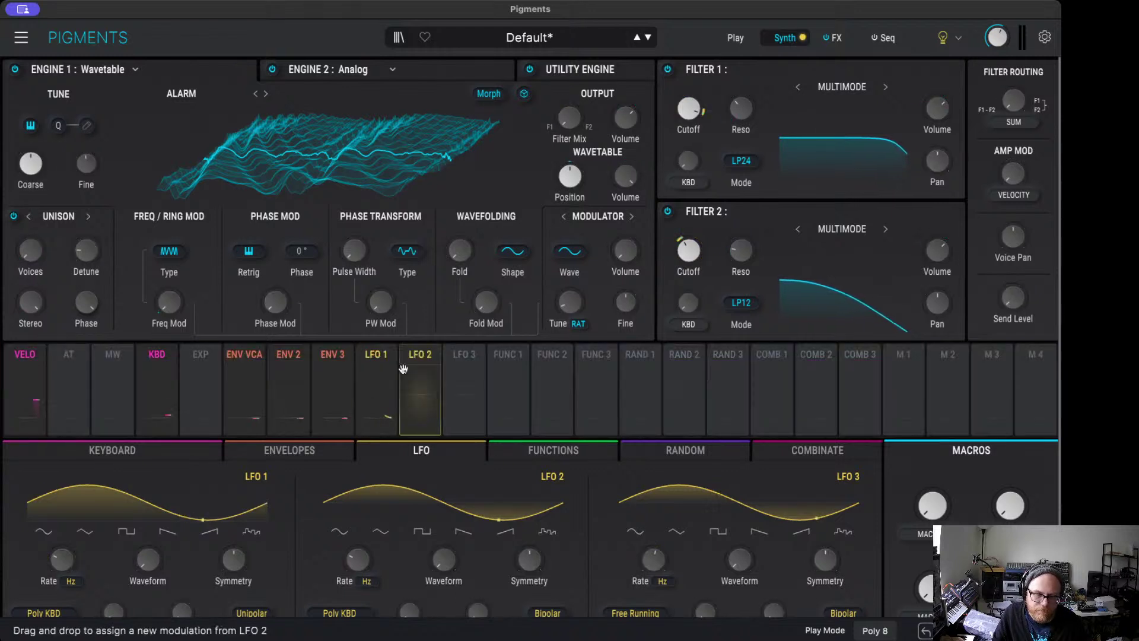
Step: Audition Engine 1's unison voices up to about 3.89 and bring them back down
{"action": "scroll", "coordinate": [48, 238], "scroll_direction": "up", "scroll_amount": 1}
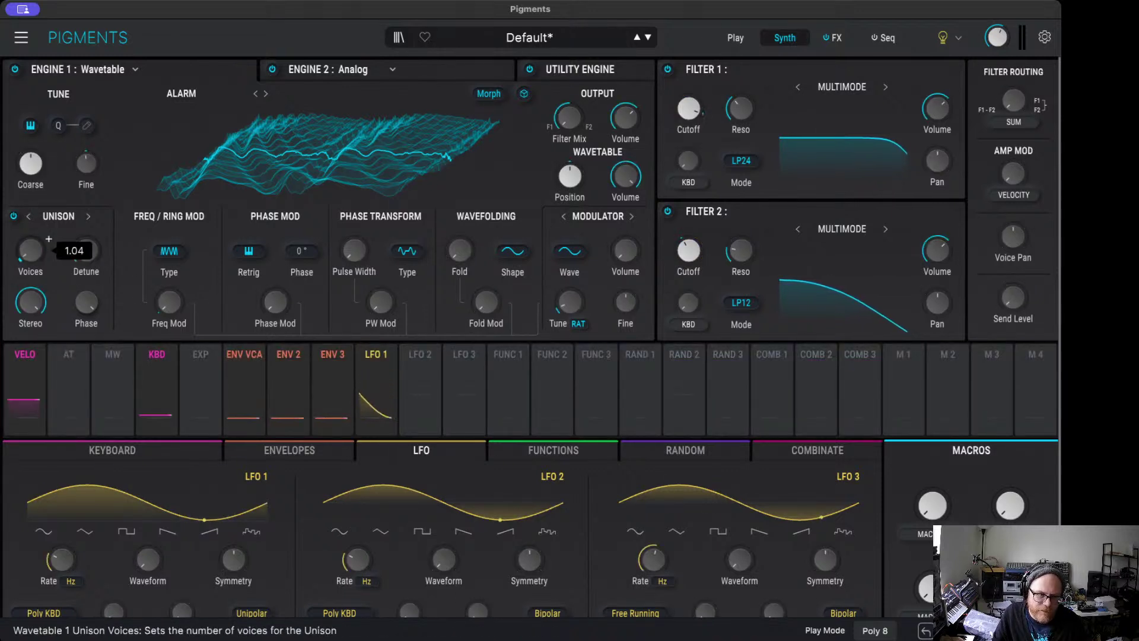
{"action": "scroll", "coordinate": [34, 261], "scroll_direction": "up", "scroll_amount": 1}
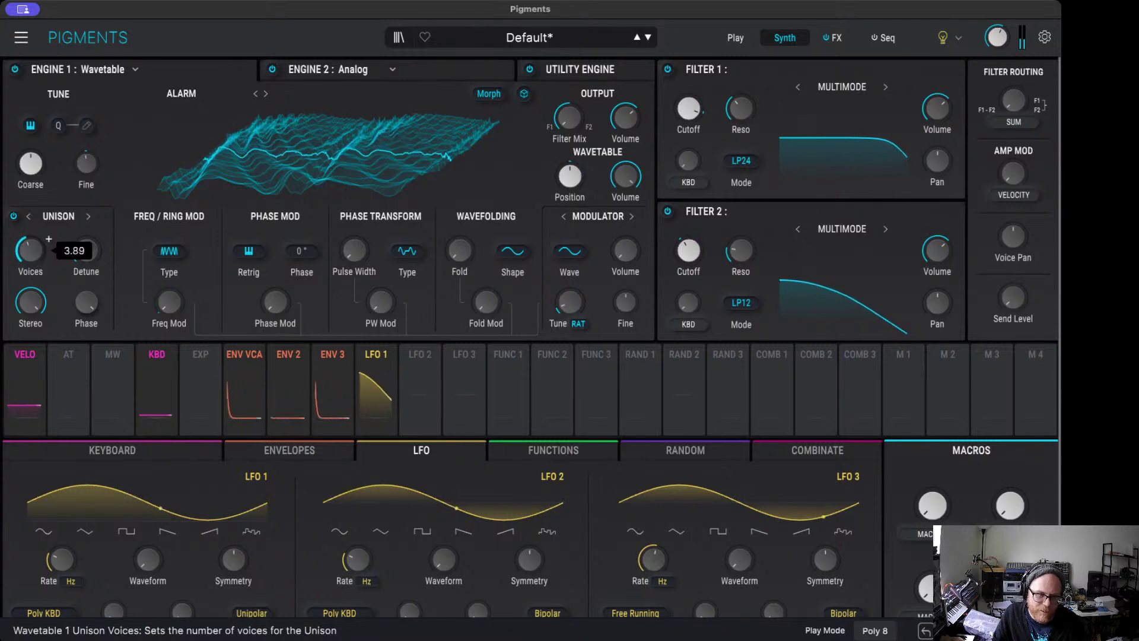
{"action": "scroll", "coordinate": [35, 261], "scroll_direction": "down", "scroll_amount": 3}
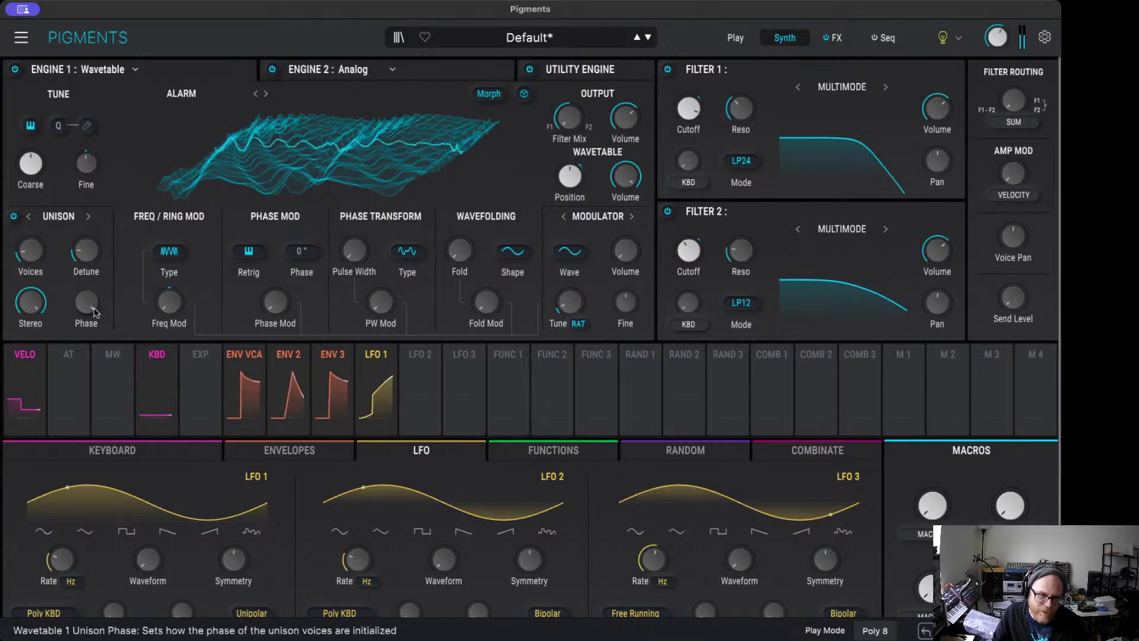
{"action": "mouse_move", "coordinate": [29, 260]}
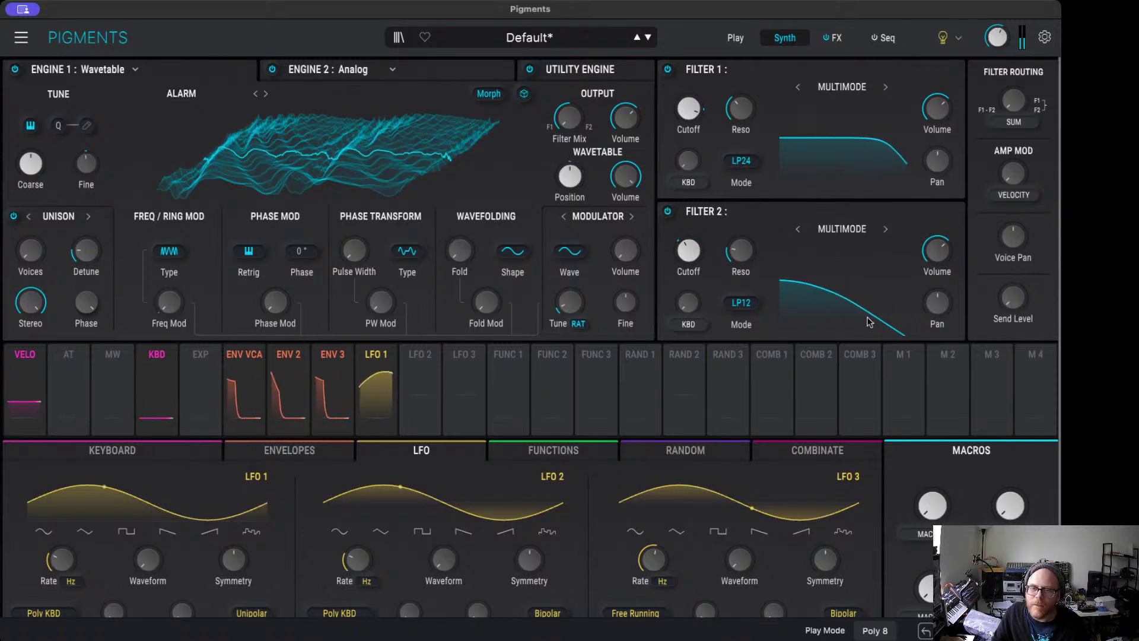
Step: Choose a more complex wavefolding shape for Engine 1 and audition the Fold amount with both shapes
{"action": "left_click_drag", "start_coordinate": [460, 251], "coordinate": [459, 237]}
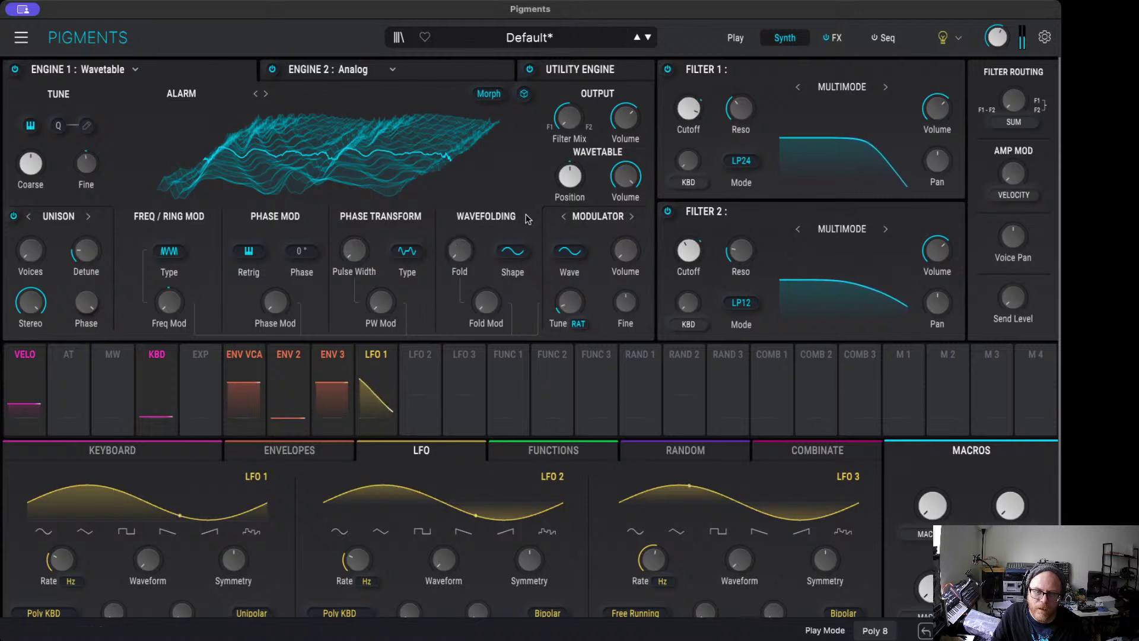
{"action": "left_click", "coordinate": [513, 251]}
{"action": "left_click", "coordinate": [522, 338]}
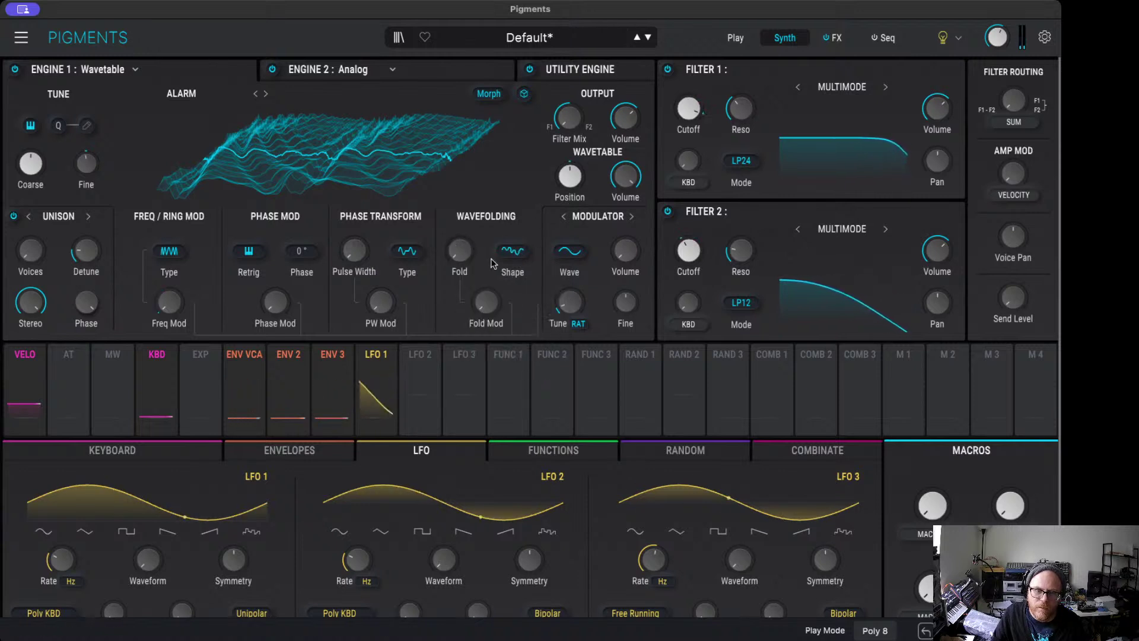
{"action": "left_click_drag", "start_coordinate": [459, 250], "coordinate": [459, 243]}
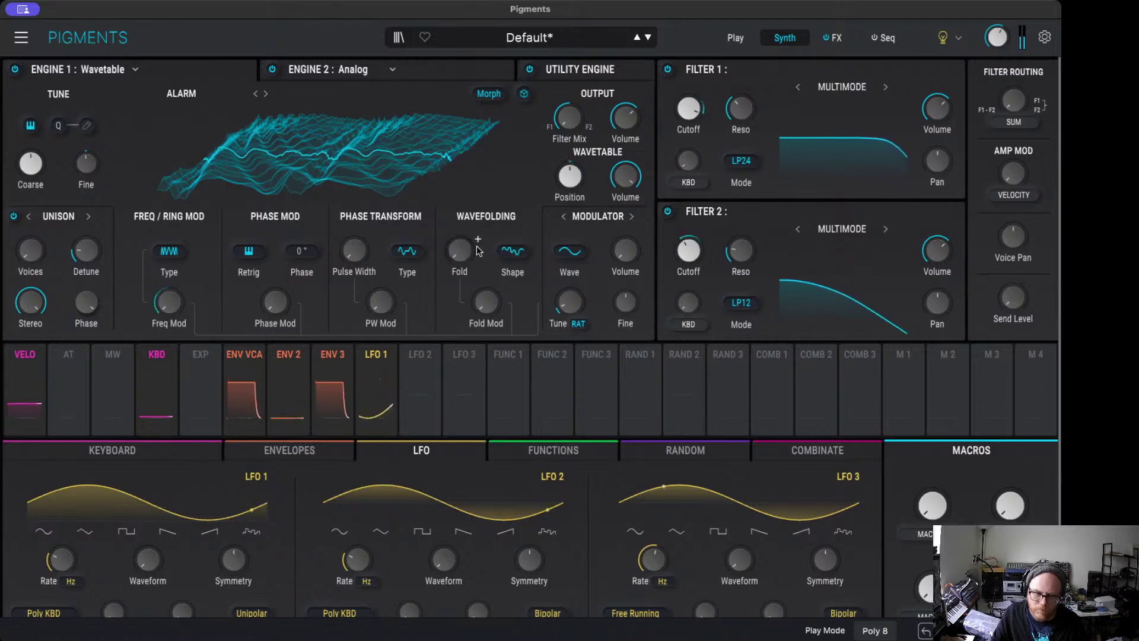
Step: Audition Engine 1's pulse width at about 0.348 and change the phase transform type to Fractalize
{"action": "left_click_drag", "start_coordinate": [372, 245], "coordinate": [373, 238]}
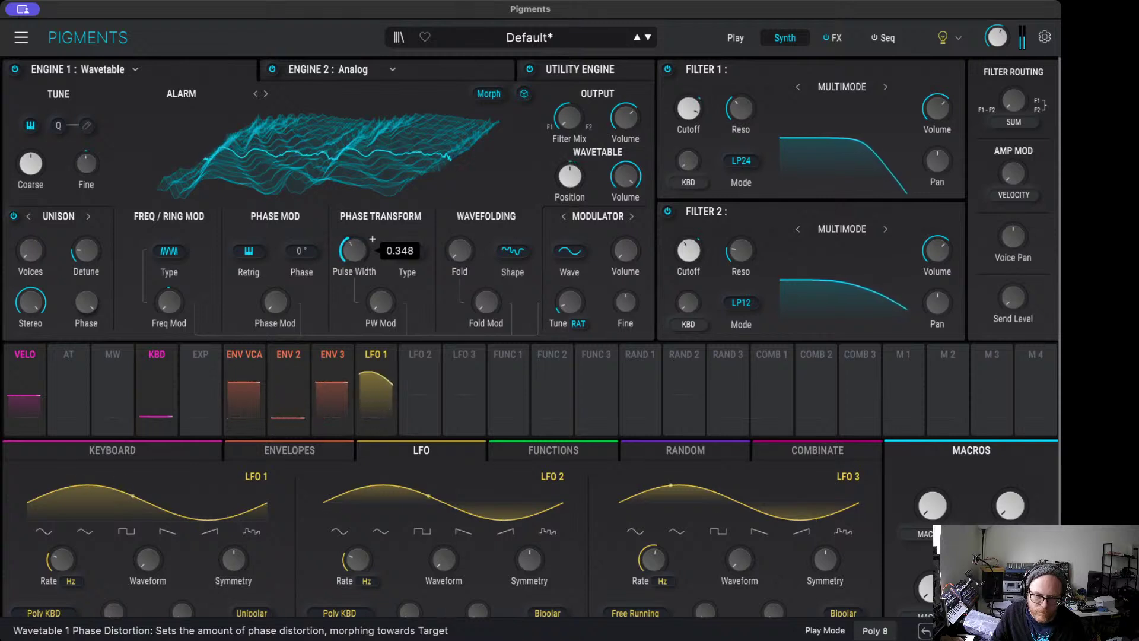
{"action": "left_click", "coordinate": [407, 251]}
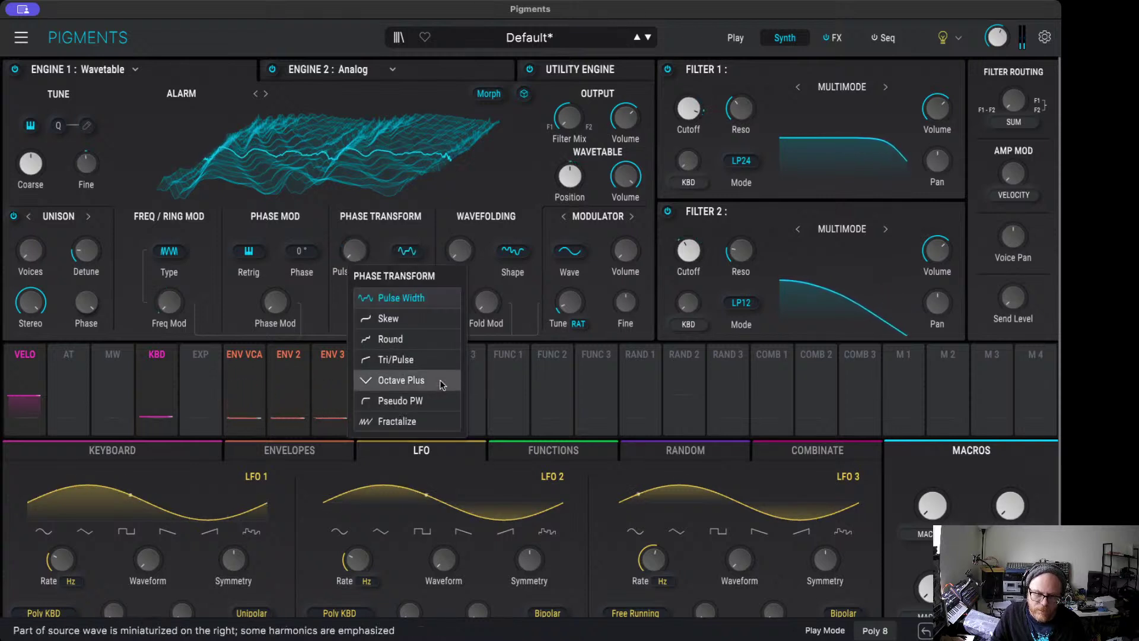
{"action": "left_click", "coordinate": [414, 421]}
Step: Audition different Fractalize and Fractal Mod amounts on Engine 1 and leave Fractalize moderately raised
{"action": "left_click_drag", "start_coordinate": [372, 246], "coordinate": [371, 239]}
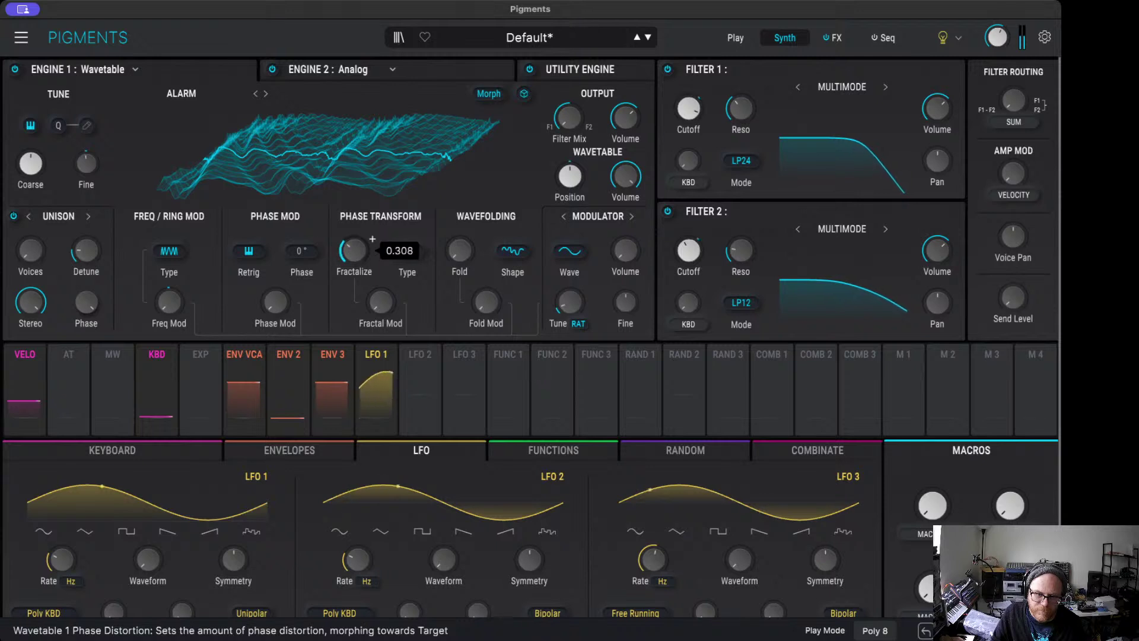
{"action": "left_click_drag", "start_coordinate": [354, 251], "coordinate": [354, 264]}
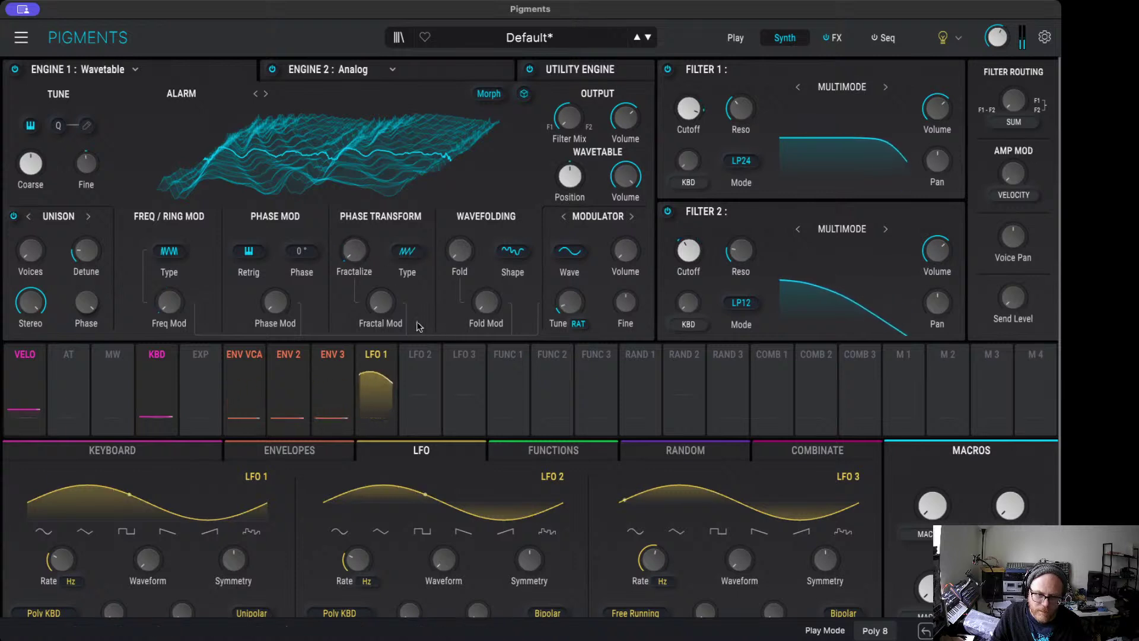
{"action": "left_click_drag", "start_coordinate": [380, 302], "coordinate": [354, 243]}
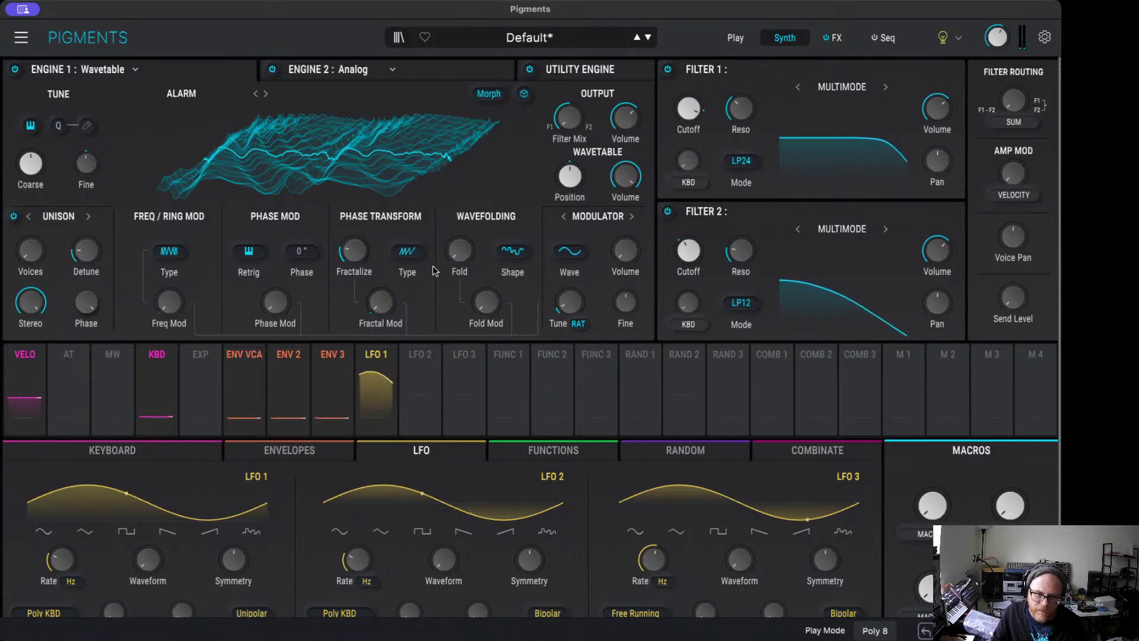
{"action": "mouse_move", "coordinate": [364, 255]}
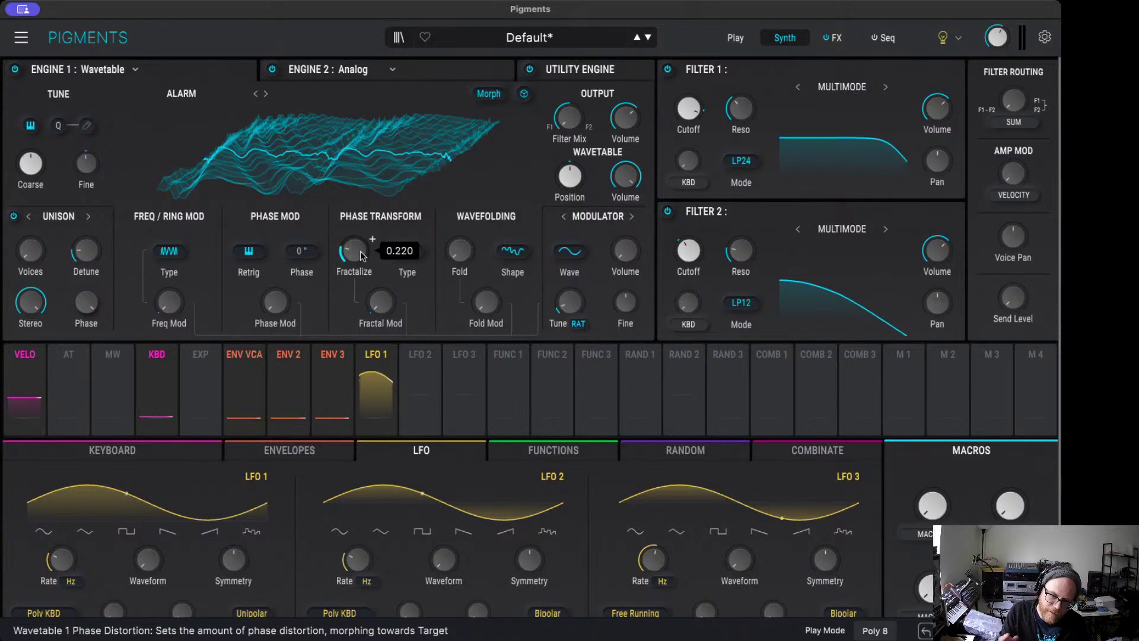
{"action": "left_click_drag", "start_coordinate": [360, 251], "coordinate": [361, 230]}
Step: Set LFO 2's rate to about 1.03 Hz and route it to Engine 1's Fractalize amount at 0.12
{"action": "left_click", "coordinate": [418, 357]}
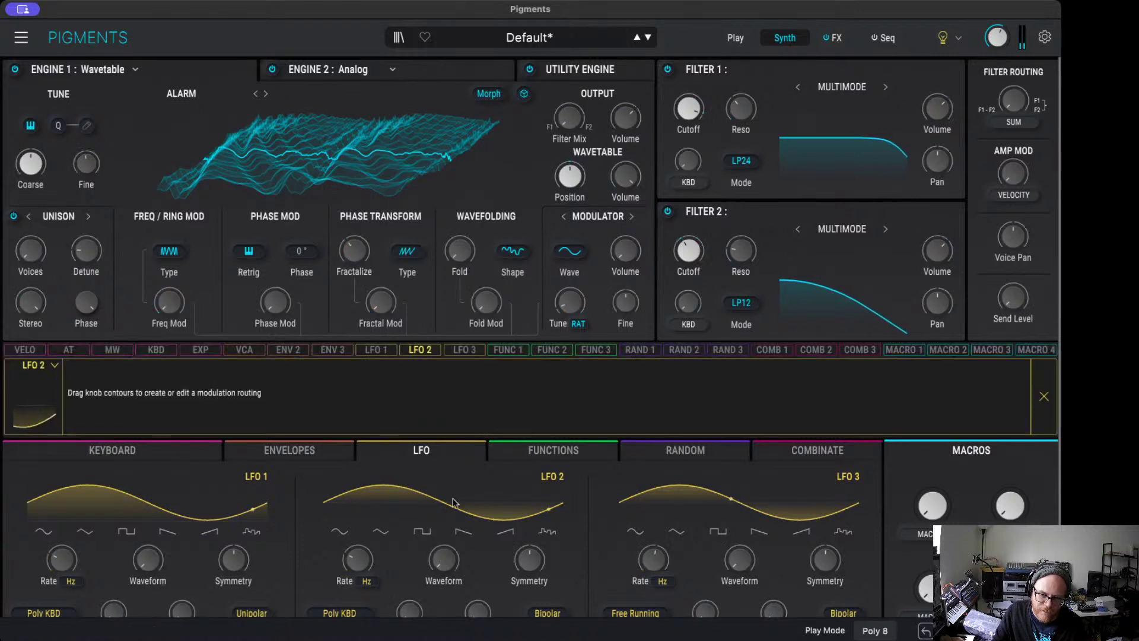
{"action": "mouse_move", "coordinate": [358, 562]}
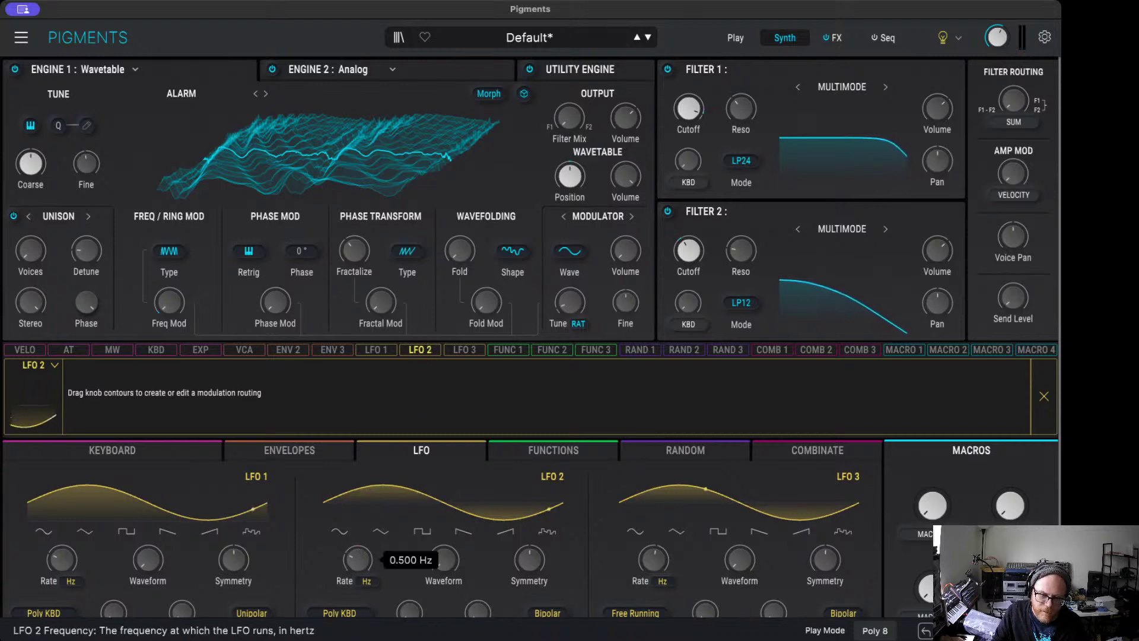
{"action": "left_click_drag", "start_coordinate": [358, 559], "coordinate": [358, 544]}
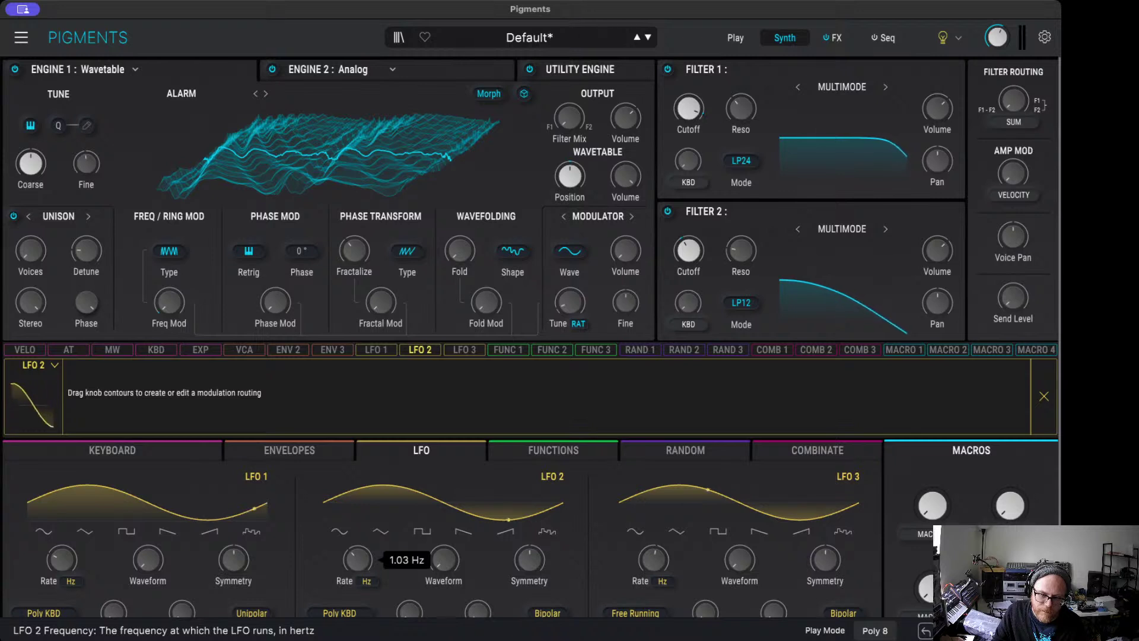
{"action": "mouse_move", "coordinate": [351, 236]}
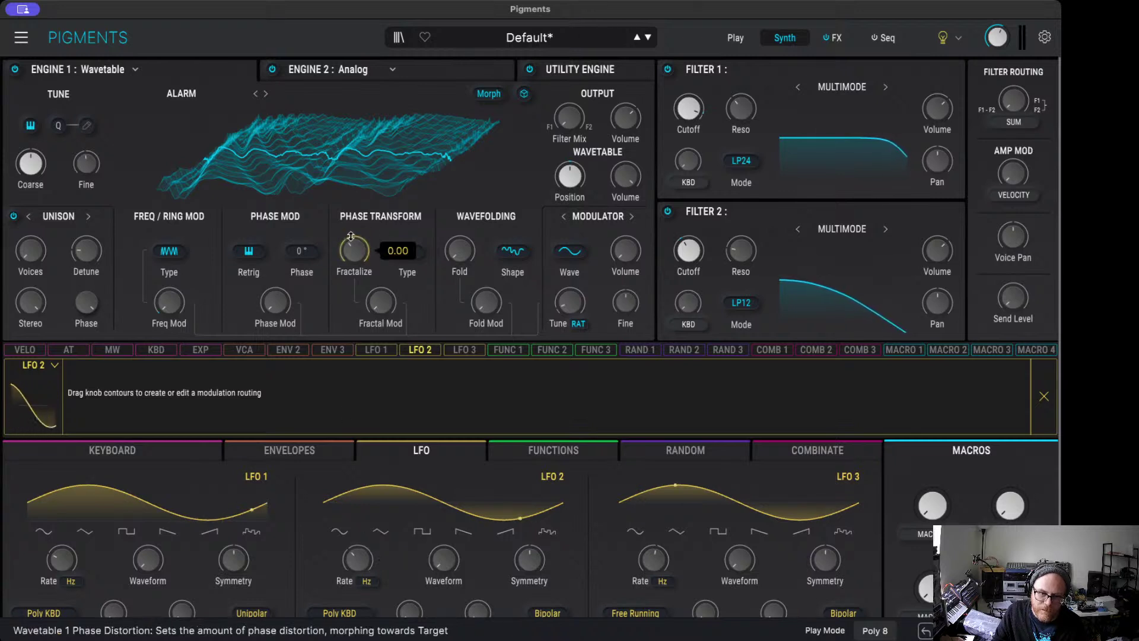
{"action": "left_click_drag", "start_coordinate": [351, 236], "coordinate": [351, 229]}
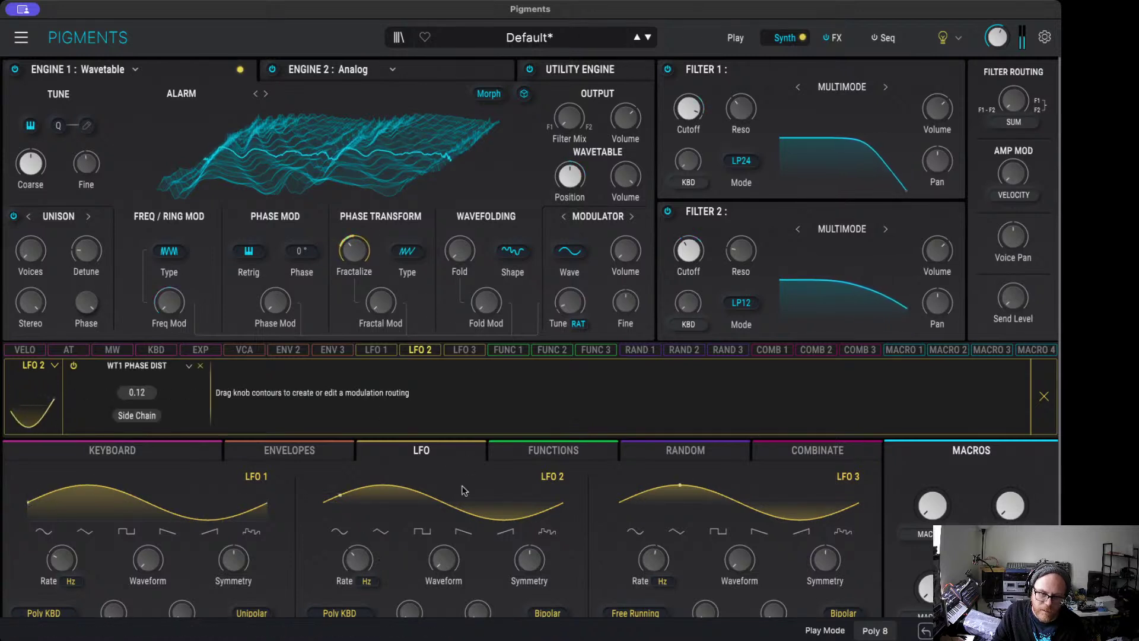
Step: Audition LFO 2 at about 3.08 Hz, switch it to a triangle wave, and slow its rate to about 0.97 Hz
{"action": "mouse_move", "coordinate": [354, 566]}
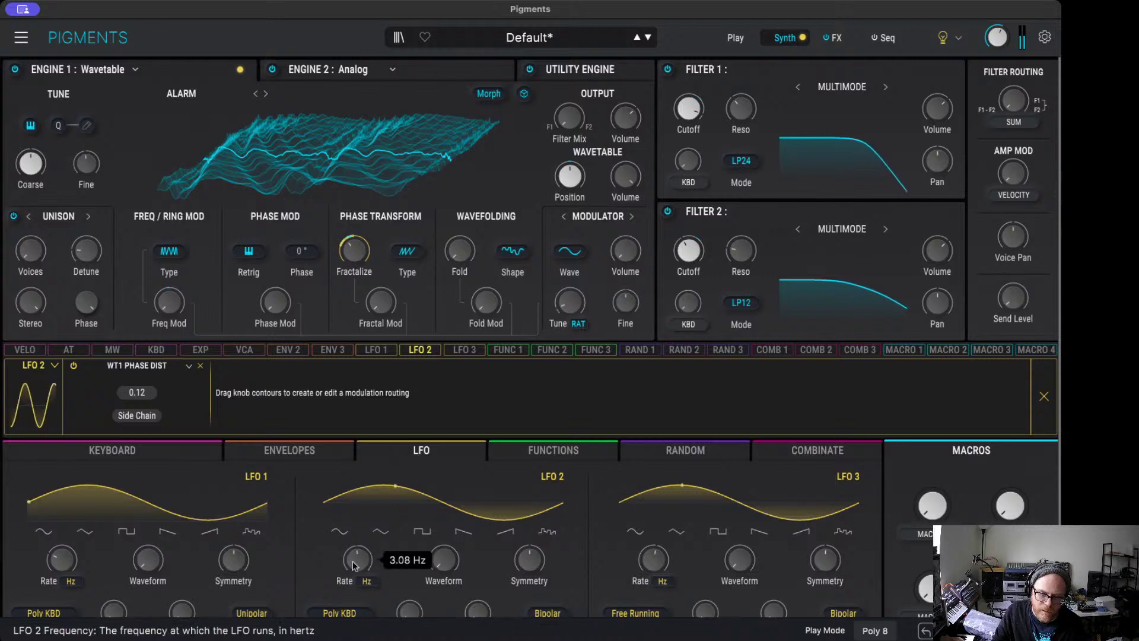
{"action": "left_click", "coordinate": [381, 531]}
{"action": "scroll", "coordinate": [376, 548], "scroll_direction": "down", "scroll_amount": 5}
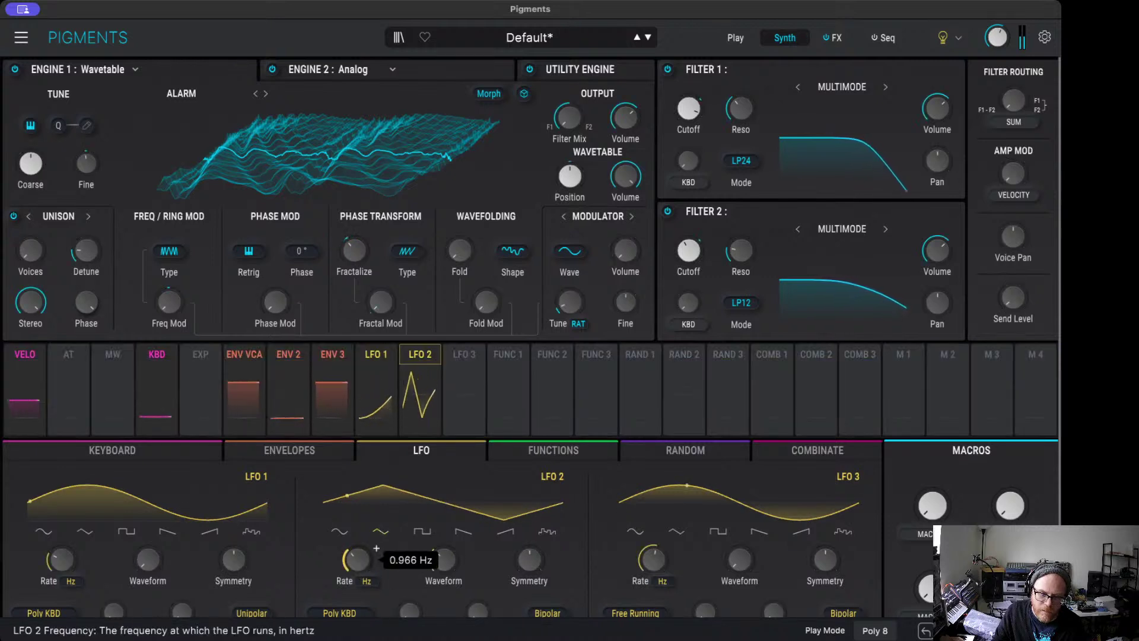
{"action": "scroll", "coordinate": [376, 548], "scroll_direction": "down", "scroll_amount": 3}
Step: Raise Filter 1's resonance to about 0.356 and adjust the cutoffs to about 2186 Hz on Filter 1 and 908 Hz on Filter 2
{"action": "scroll", "coordinate": [376, 548], "scroll_direction": "up", "scroll_amount": 3}
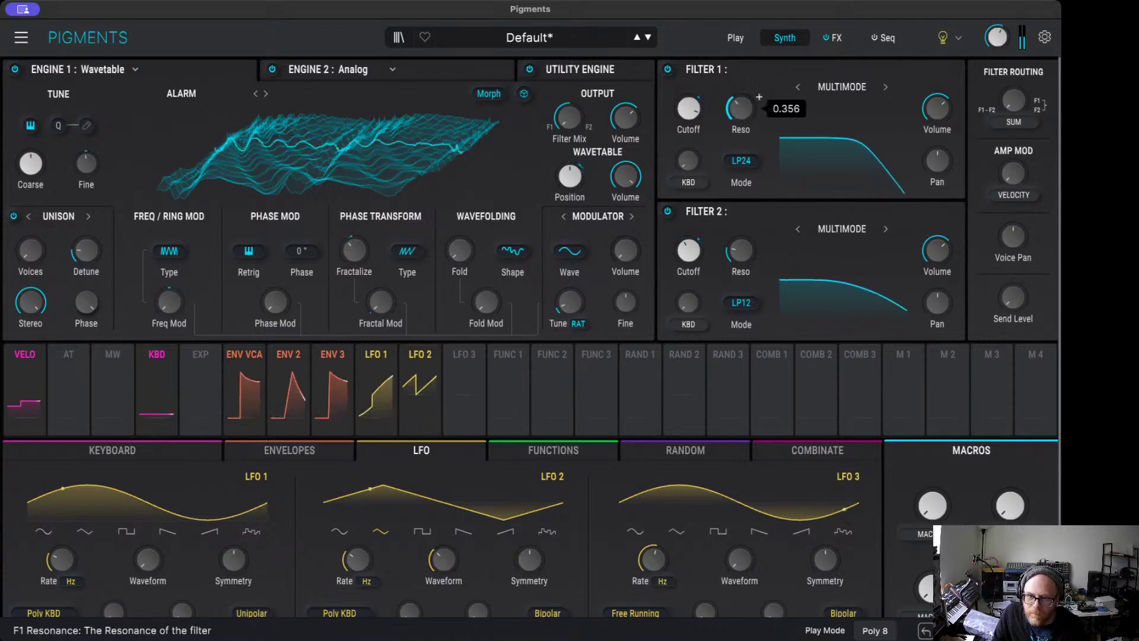
{"action": "scroll", "coordinate": [759, 97], "scroll_direction": "up", "scroll_amount": 6}
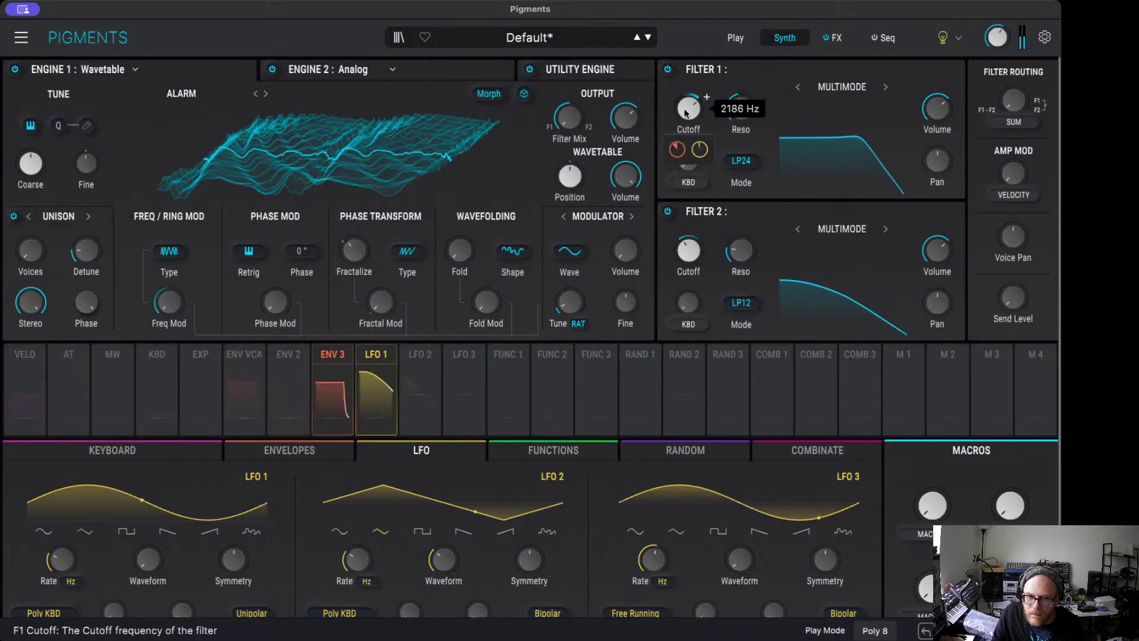
{"action": "scroll", "coordinate": [687, 112], "scroll_direction": "up", "scroll_amount": 4}
{"action": "scroll", "coordinate": [685, 115], "scroll_direction": "up", "scroll_amount": 3}
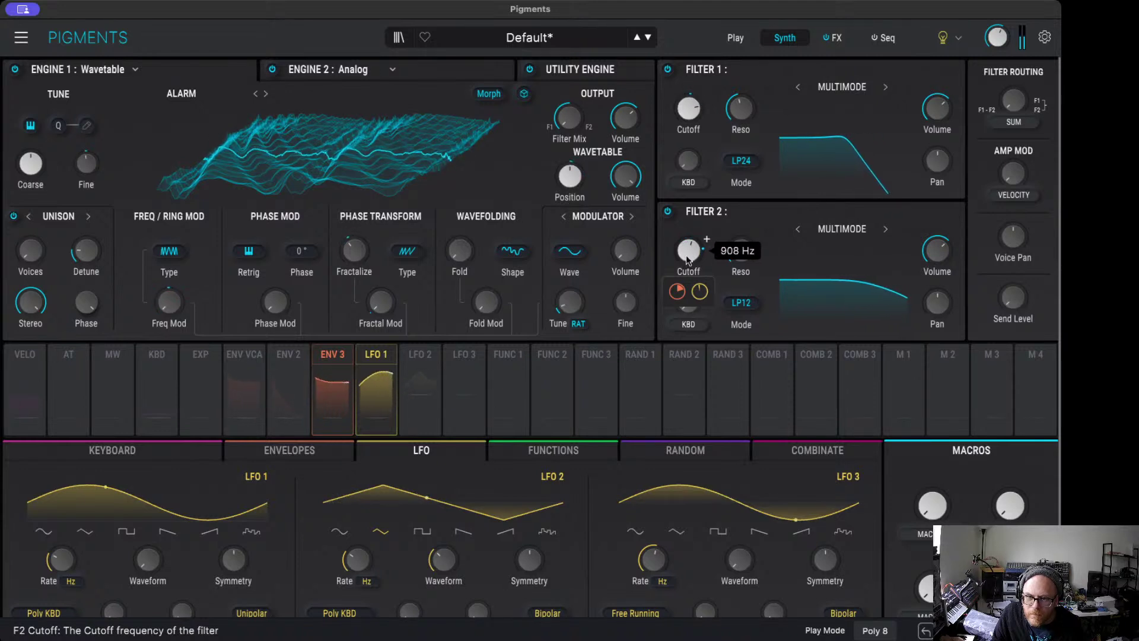
Step: Audition Engine 2's Oscillator 2 at about -11.6 dB, turn it back down, and switch it to a sine wave
{"action": "scroll", "coordinate": [707, 239], "scroll_direction": "up", "scroll_amount": 1}
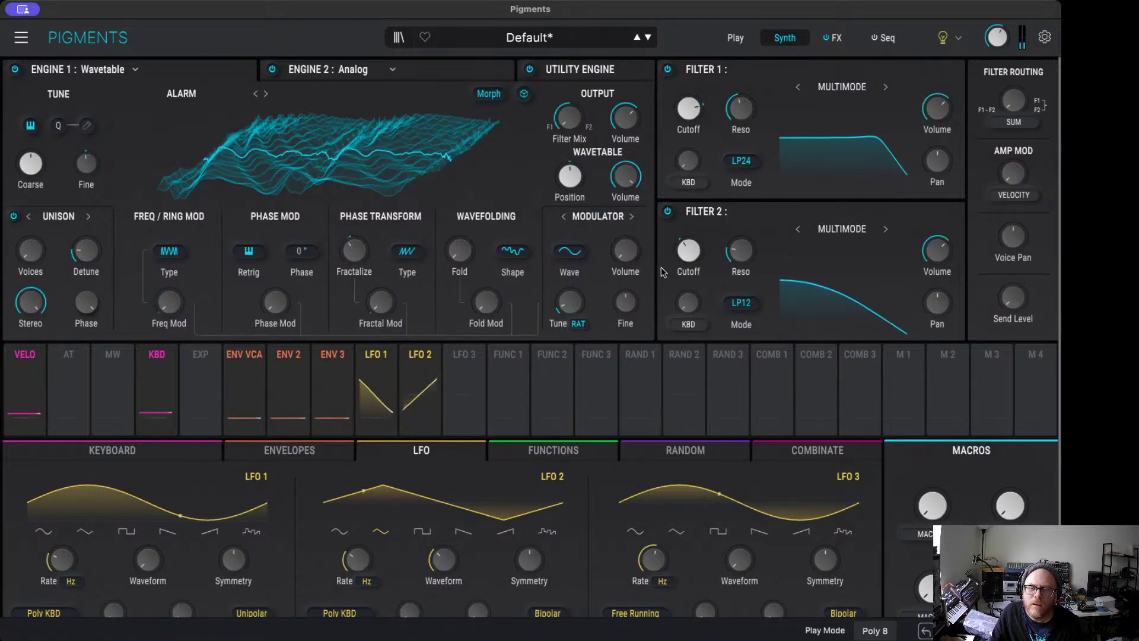
{"action": "left_click", "coordinate": [431, 70]}
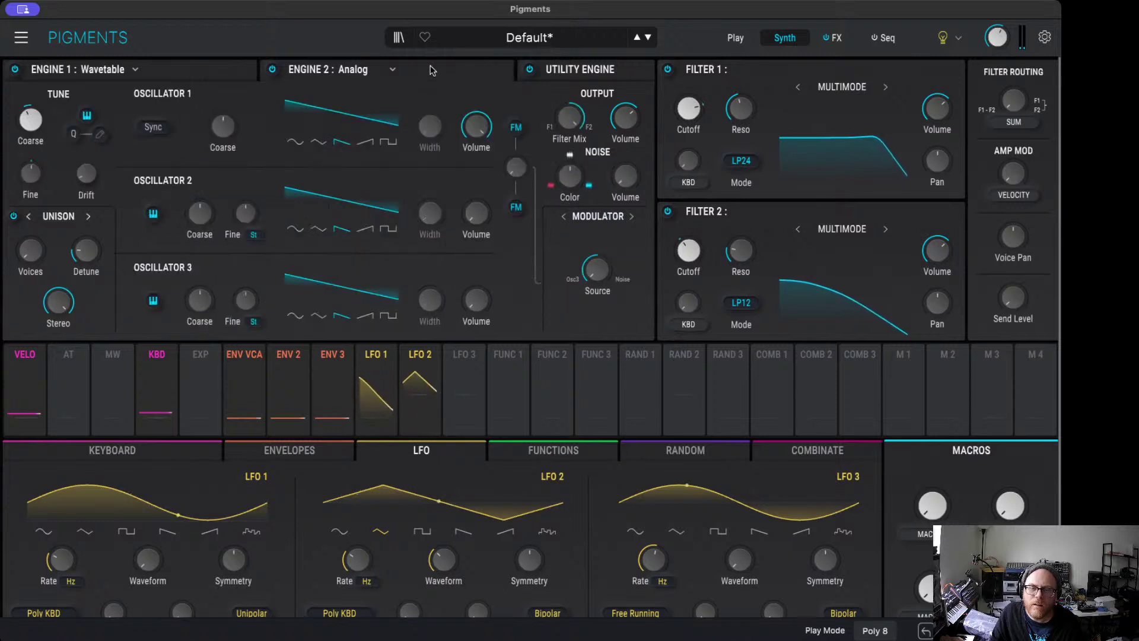
{"action": "left_click", "coordinate": [206, 77]}
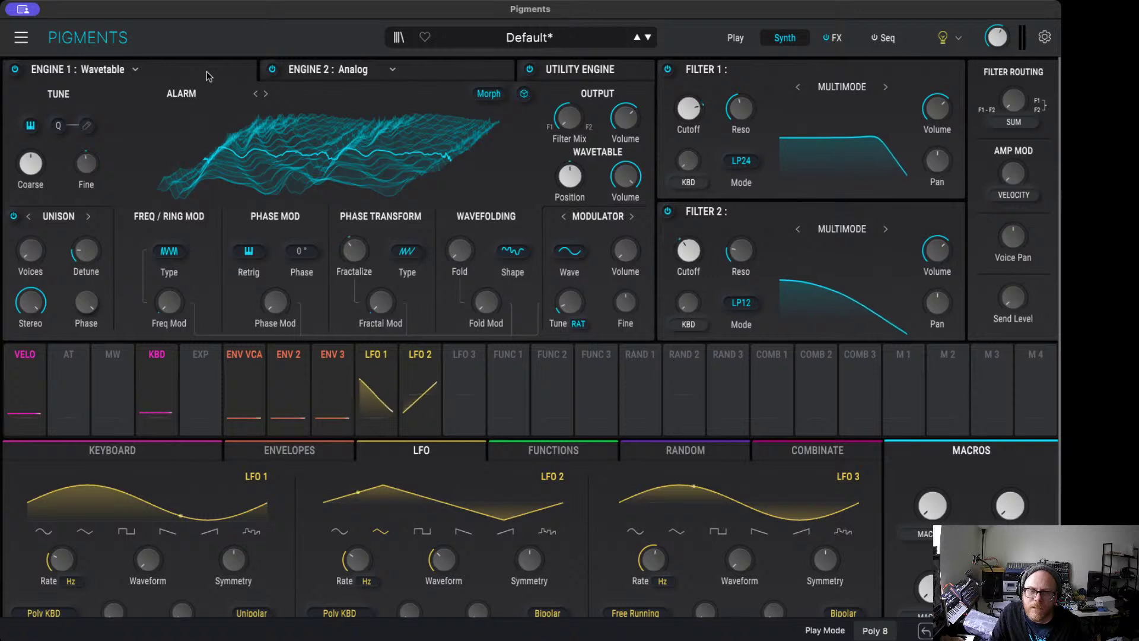
{"action": "left_click", "coordinate": [468, 79]}
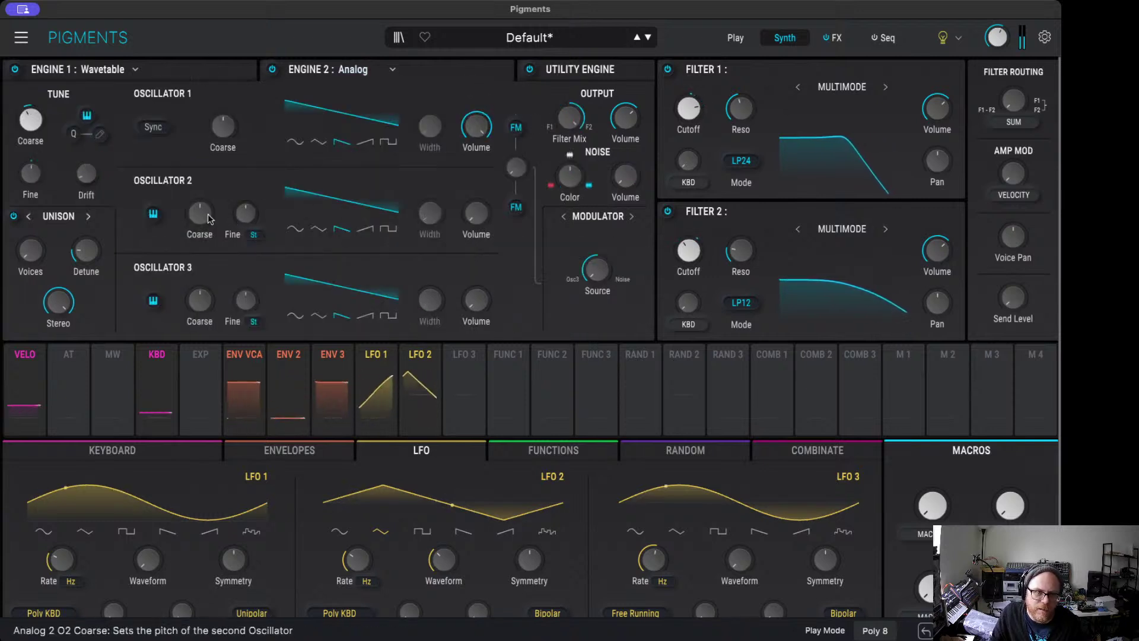
{"action": "mouse_move", "coordinate": [200, 217]}
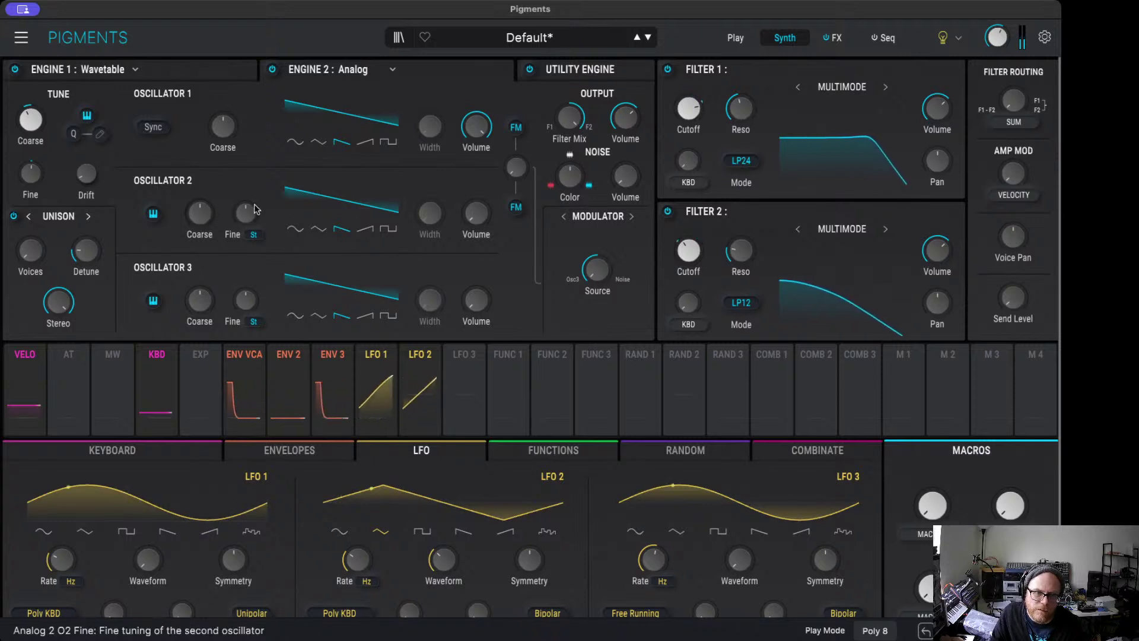
{"action": "left_click_drag", "start_coordinate": [490, 225], "coordinate": [490, 184]}
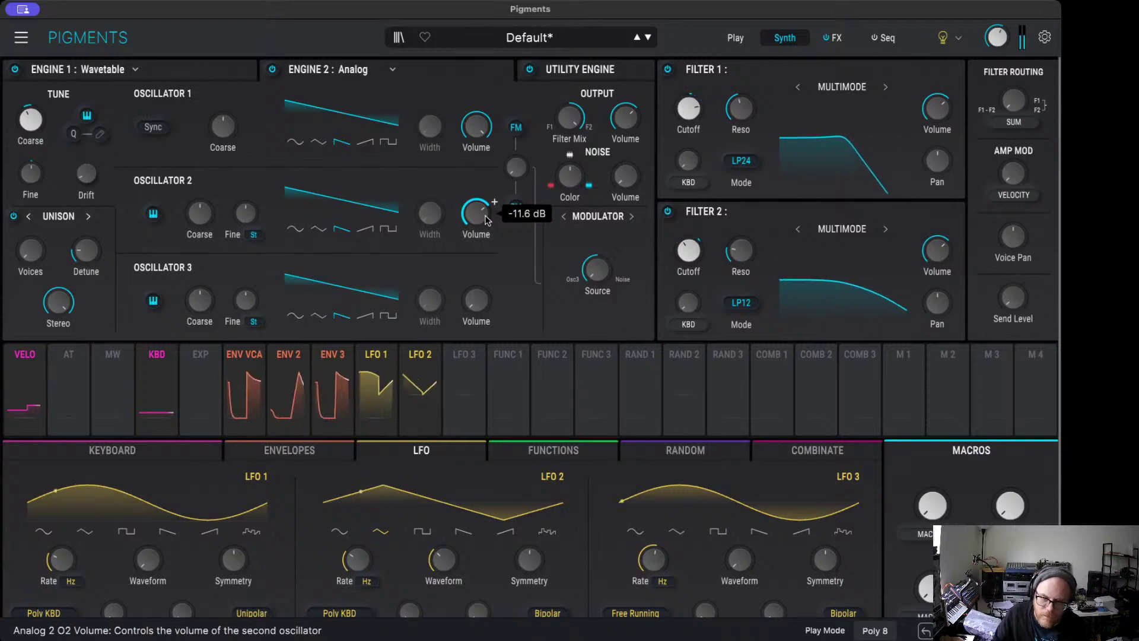
{"action": "left_click", "coordinate": [295, 228]}
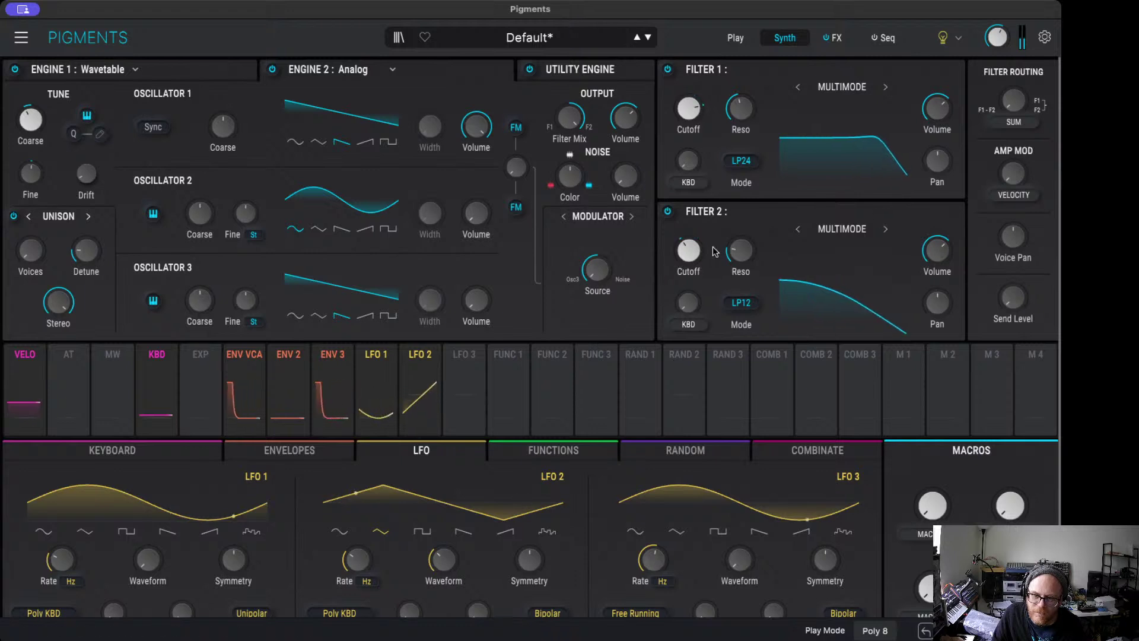
Step: Lower Filter 2's cutoff to about 138 Hz and set Engine 2's Oscillators 1 and 3 to triangle waves
{"action": "mouse_move", "coordinate": [688, 252]}
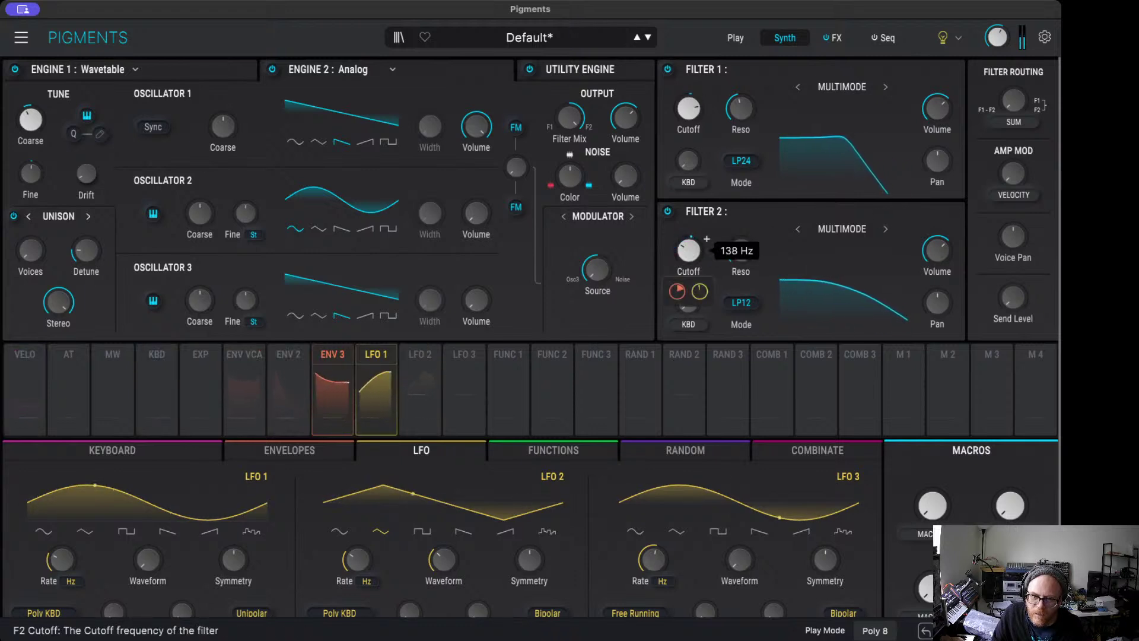
{"action": "left_click", "coordinate": [388, 143]}
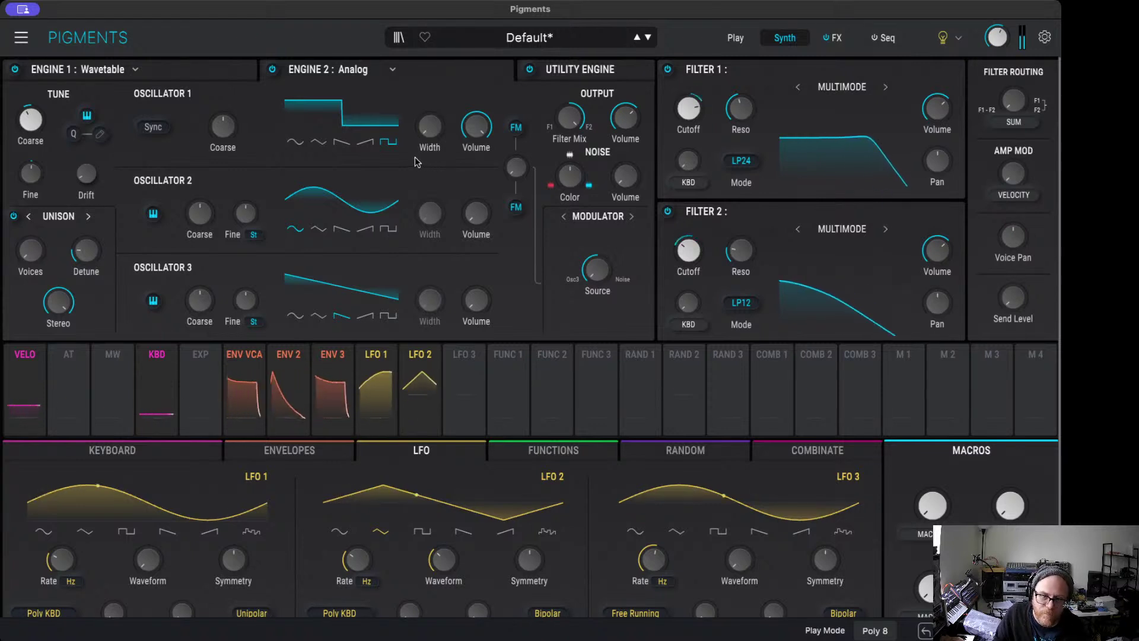
{"action": "left_click", "coordinate": [319, 143]}
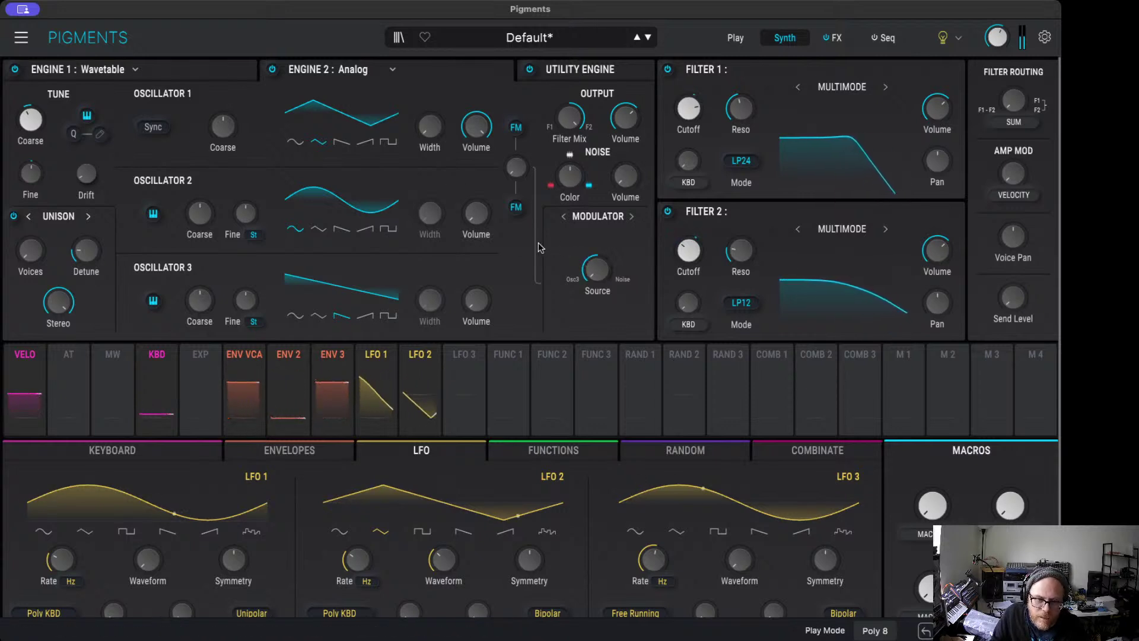
{"action": "left_click", "coordinate": [319, 316]}
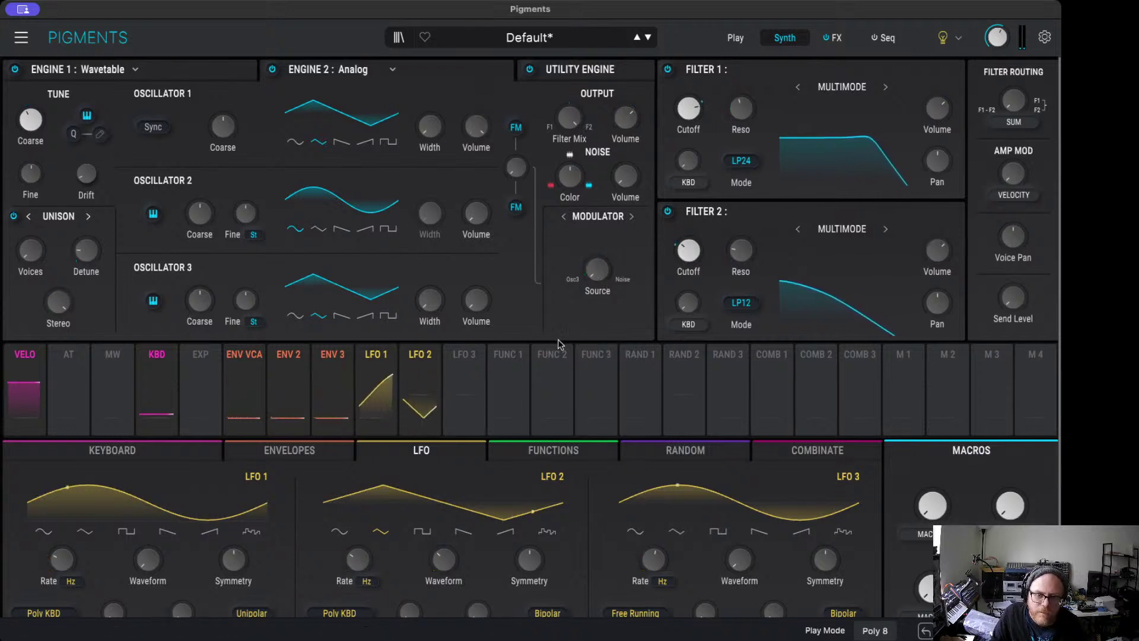
Step: Audition Engine 2's FM amount at about 0.064 and return it to 0.00
{"action": "mouse_move", "coordinate": [587, 284]}
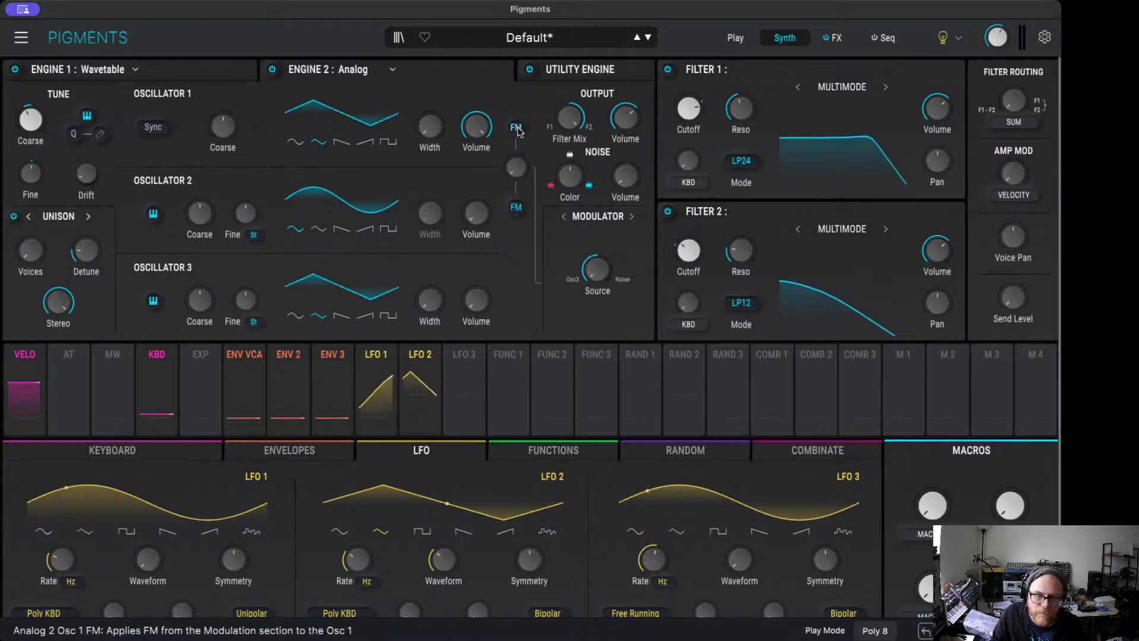
{"action": "mouse_move", "coordinate": [516, 168]}
{"action": "left_click_drag", "start_coordinate": [516, 168], "coordinate": [516, 163]}
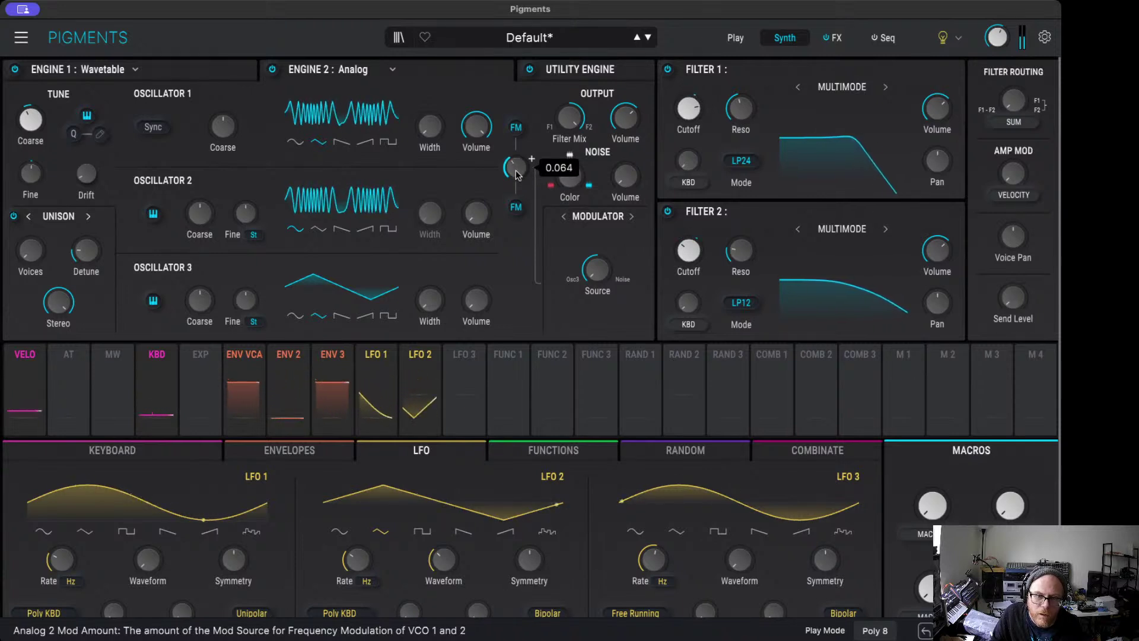
{"action": "left_click_drag", "start_coordinate": [515, 172], "coordinate": [515, 182]}
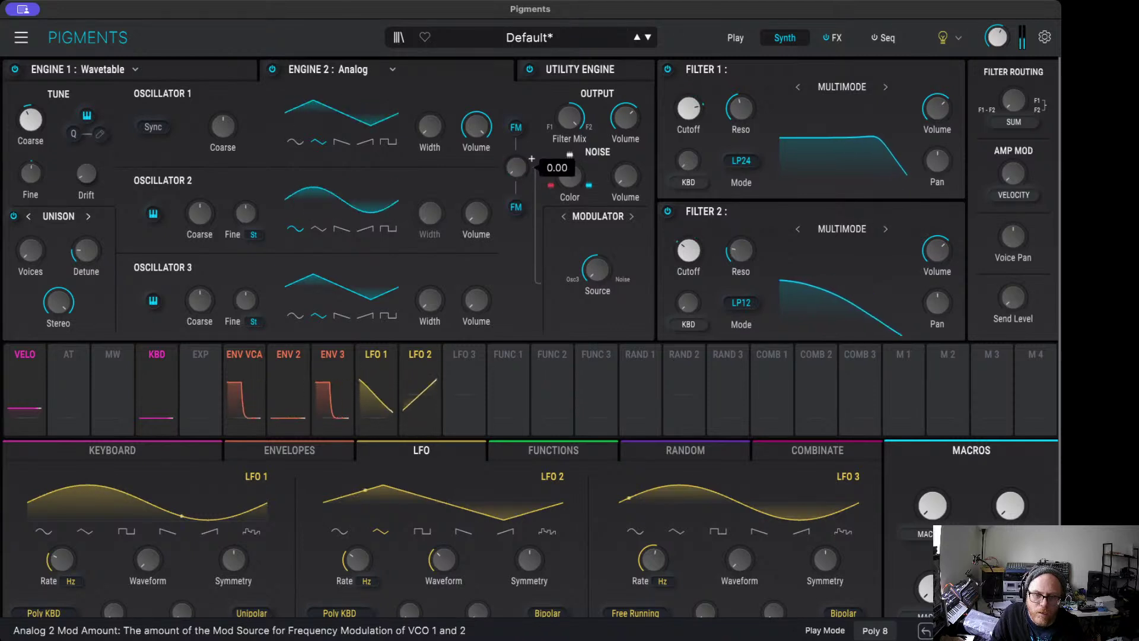
Step: Route Env 3 to Engine 2's FM mod amount at 0.44 and fine-tune the base FM amount
{"action": "left_click", "coordinate": [332, 356]}
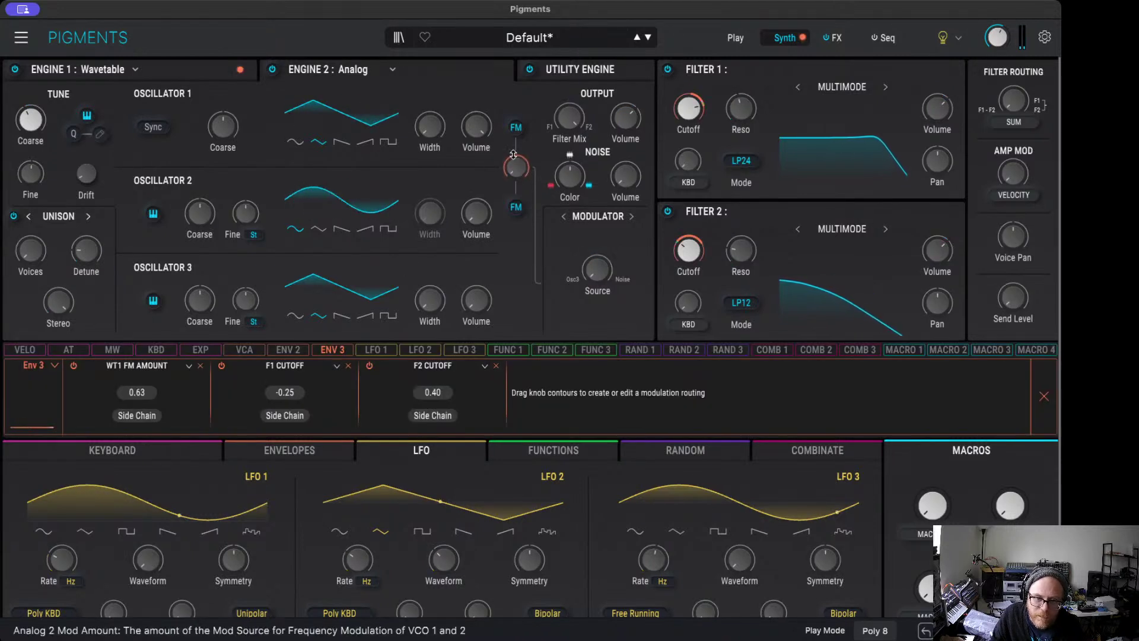
{"action": "left_click_drag", "start_coordinate": [514, 156], "coordinate": [514, 155]}
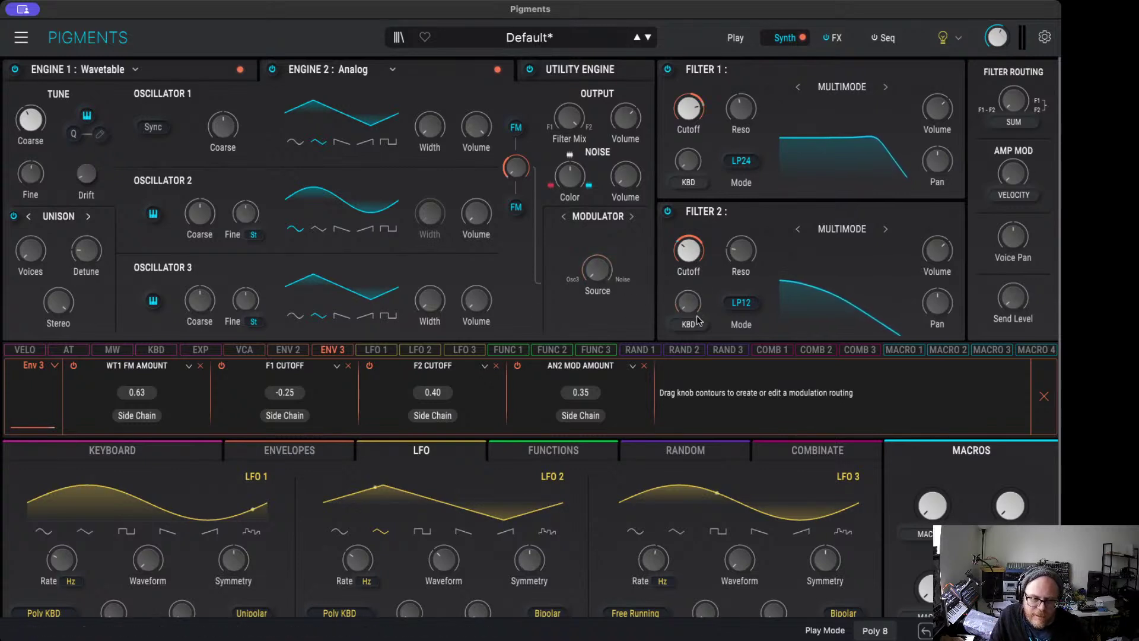
{"action": "mouse_move", "coordinate": [697, 314]}
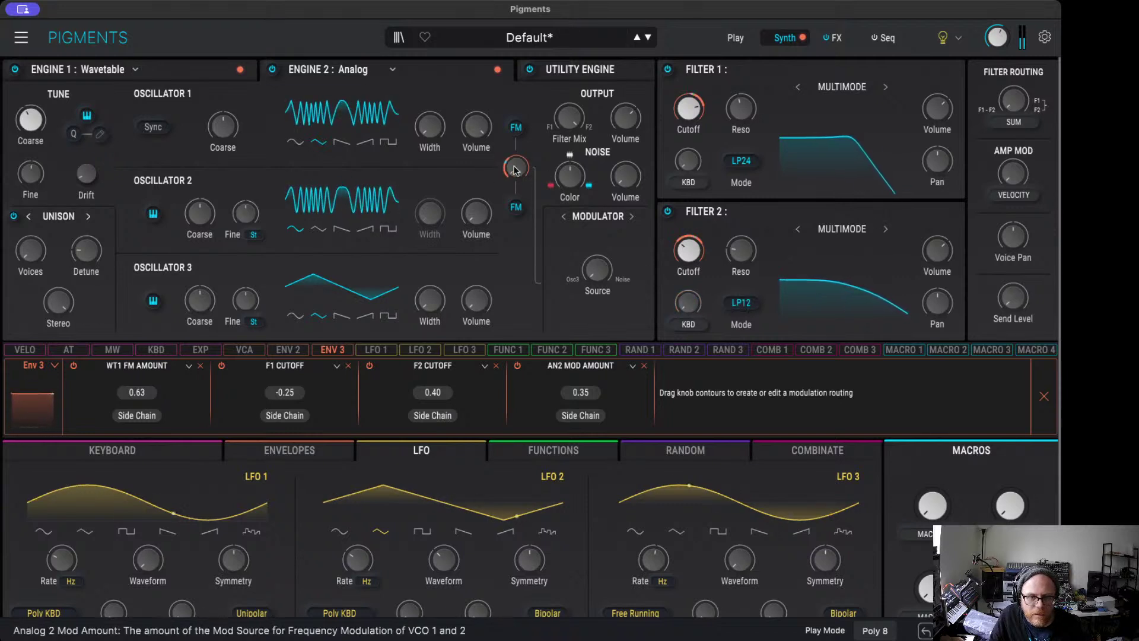
{"action": "mouse_move", "coordinate": [516, 169]}
{"action": "mouse_move", "coordinate": [515, 156]}
{"action": "left_mouse_down"}
{"action": "mouse_move", "coordinate": [518, 172]}
{"action": "mouse_move", "coordinate": [510, 157]}
{"action": "left_mouse_up"}
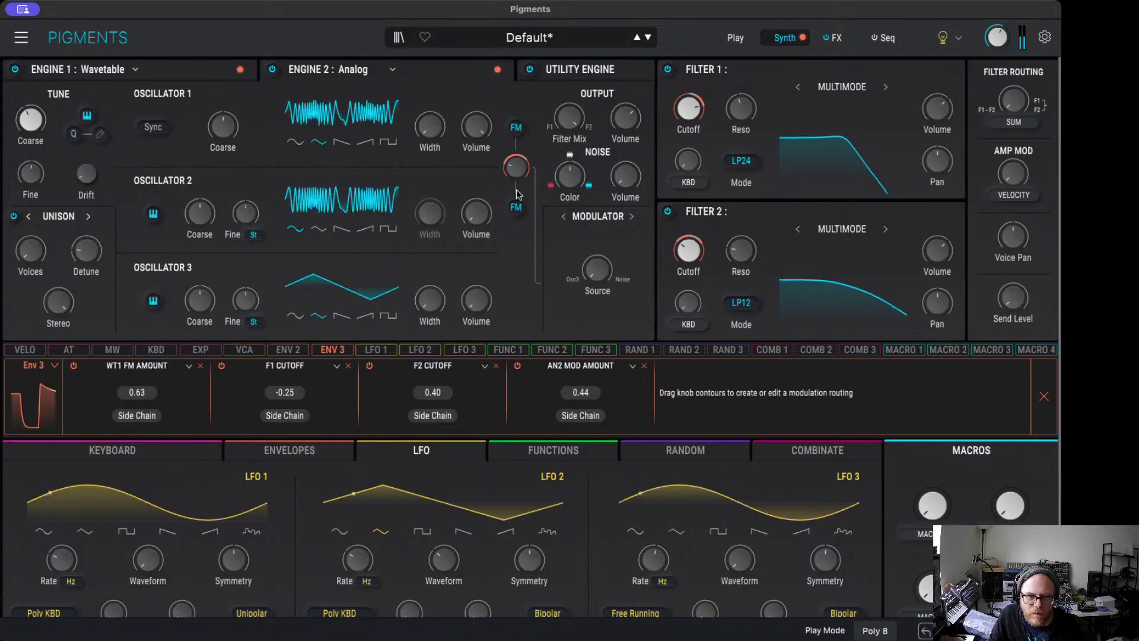
{"action": "left_click_drag", "start_coordinate": [509, 166], "coordinate": [513, 177]}
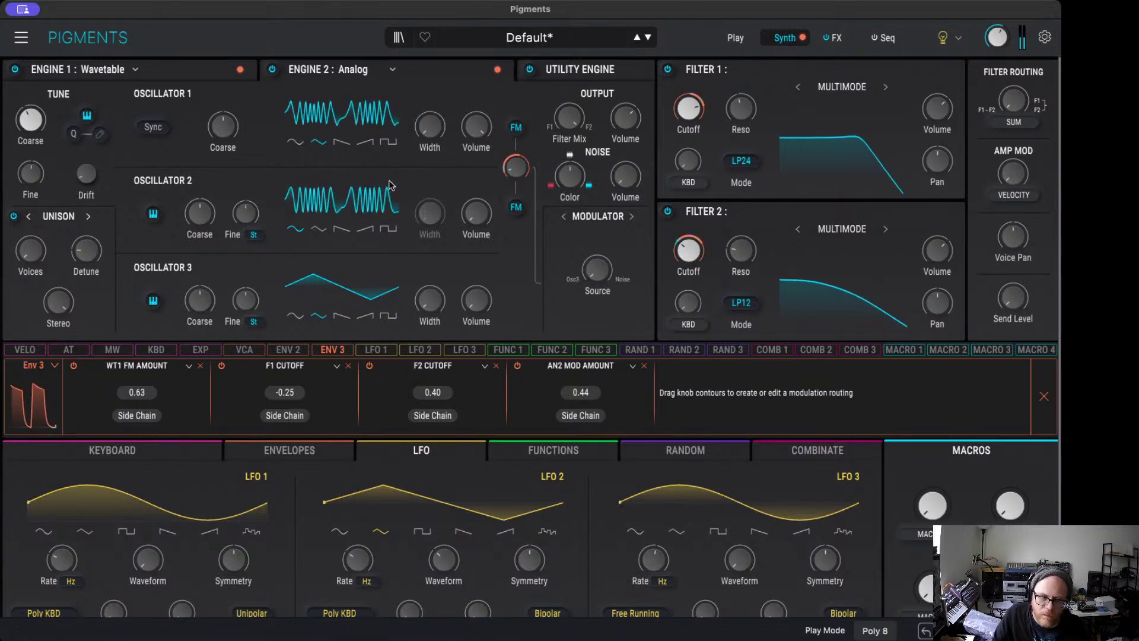
Step: Replace the Delay in FX A with a Distortion using about 31.8 dB of drive and the Distortion algorithm
{"action": "left_click", "coordinate": [834, 39]}
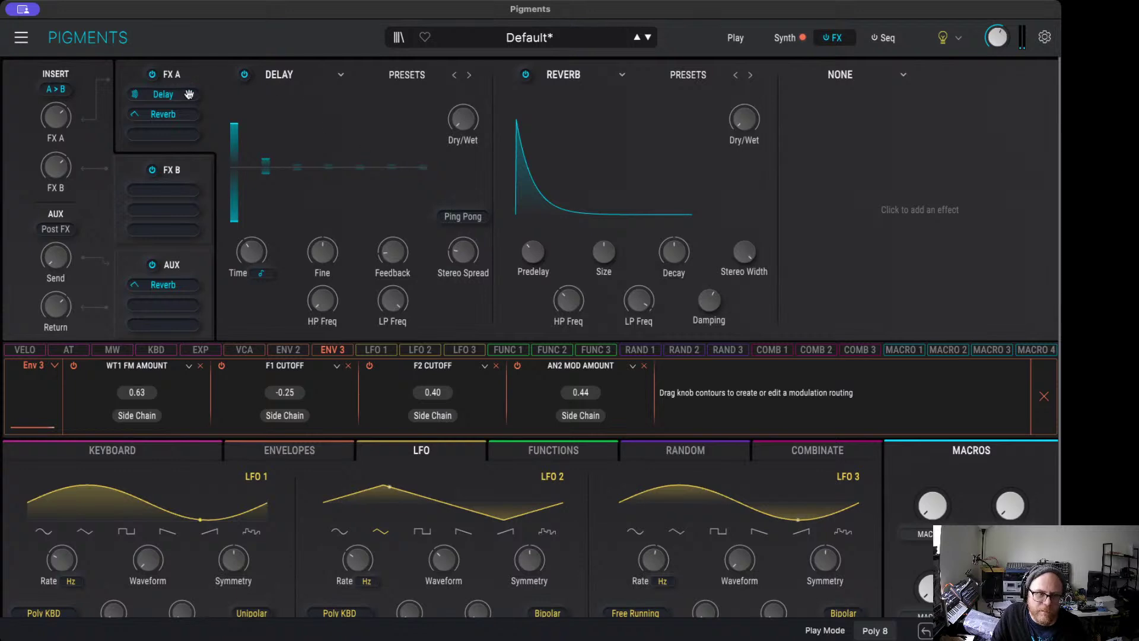
{"action": "left_click", "coordinate": [168, 104]}
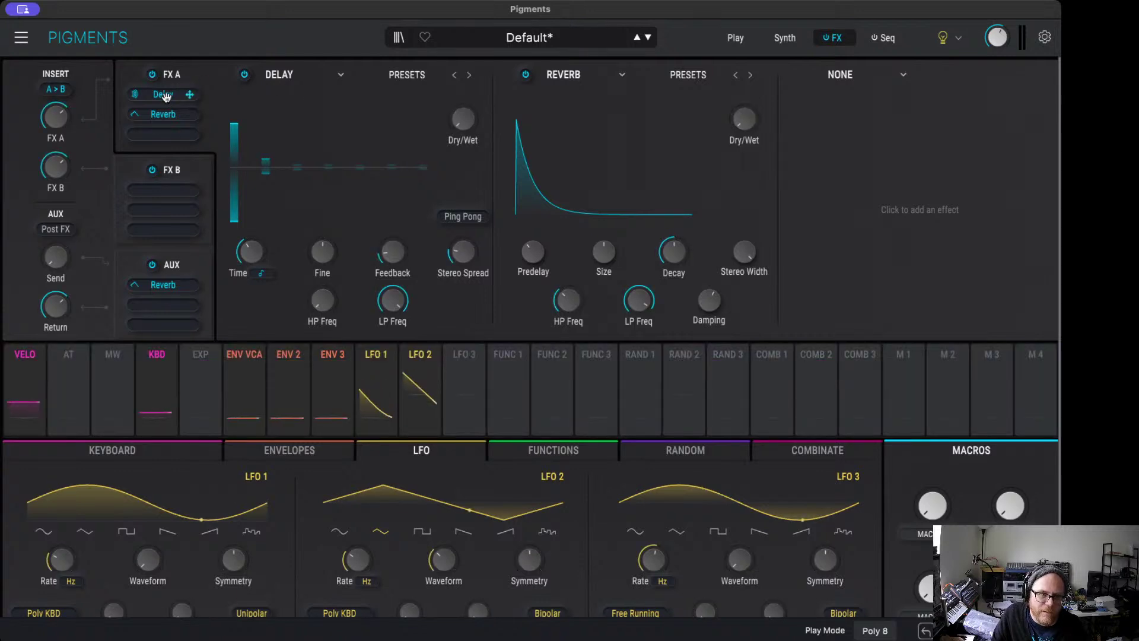
{"action": "left_click", "coordinate": [270, 77]}
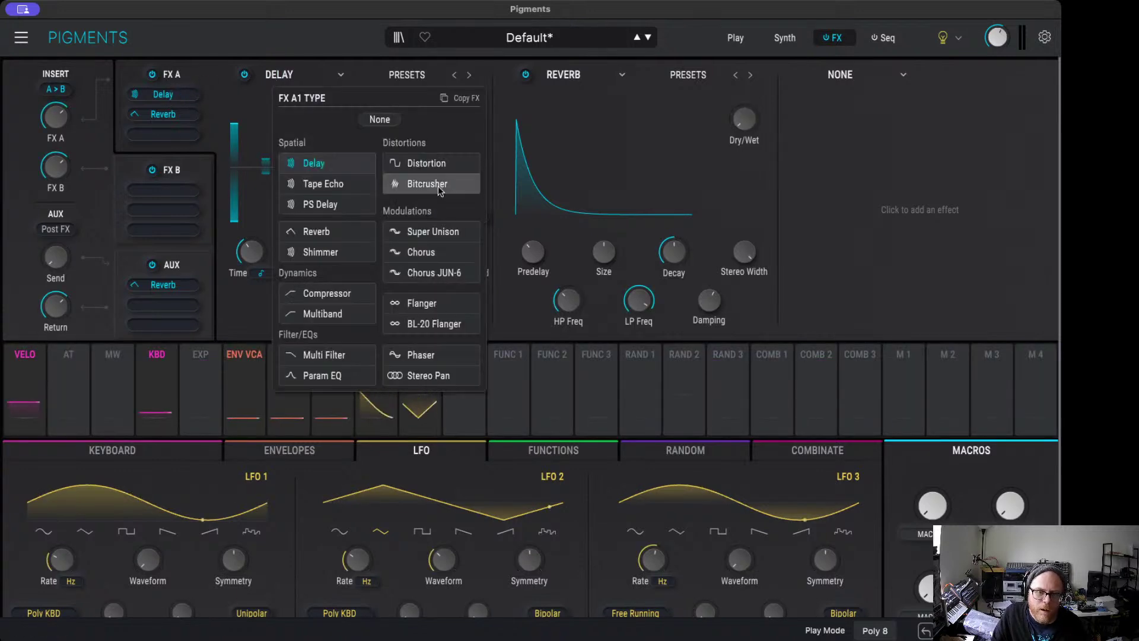
{"action": "left_click", "coordinate": [428, 161]}
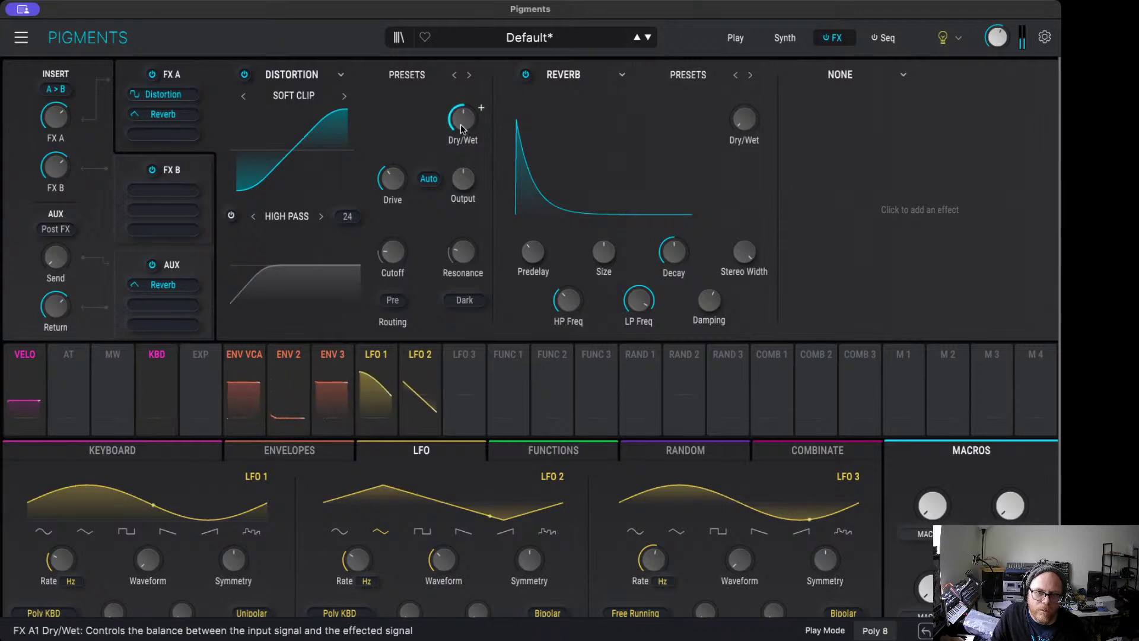
{"action": "left_click_drag", "start_coordinate": [392, 178], "coordinate": [411, 168]}
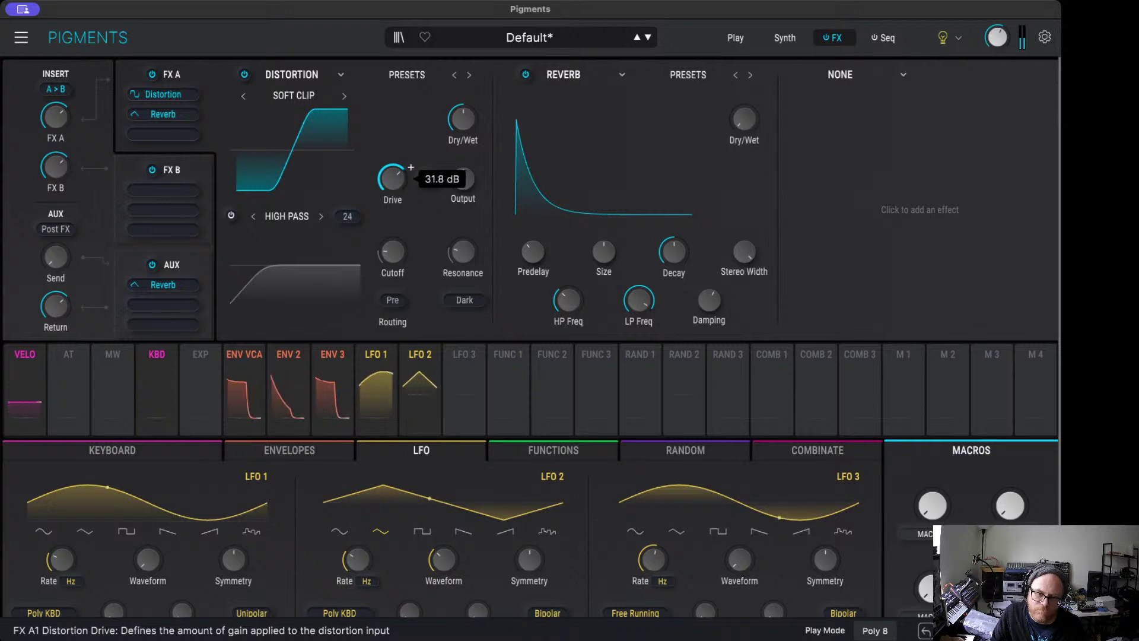
{"action": "left_click", "coordinate": [344, 97]}
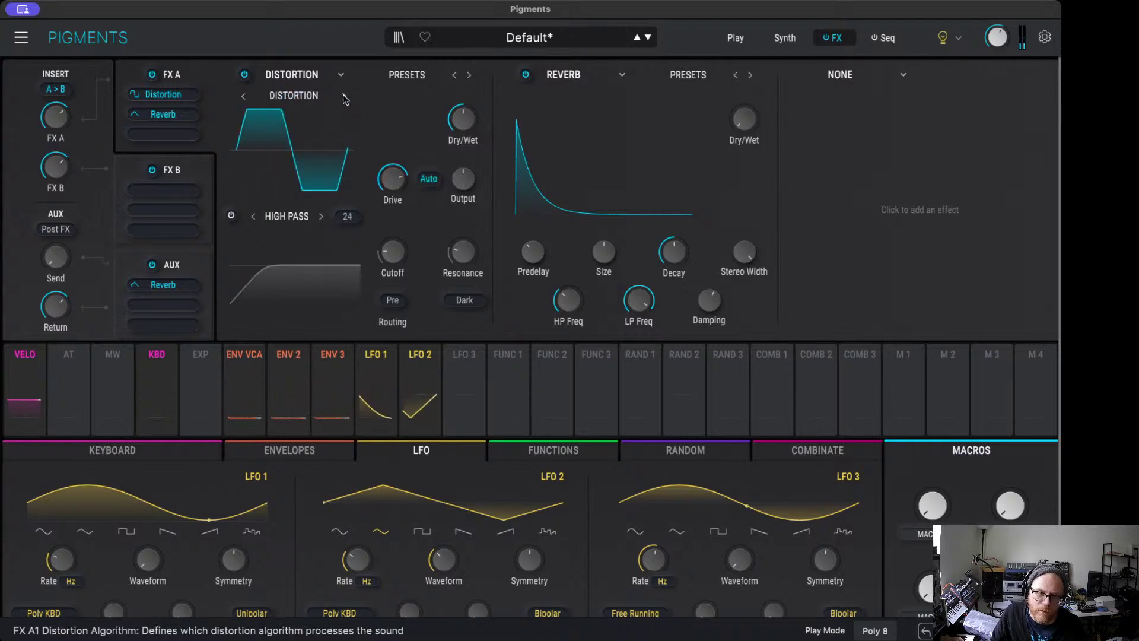
Step: Enable the distortion effect's high-pass filter and set its cutoff to about 72.3 Hz
{"action": "mouse_move", "coordinate": [410, 167]}
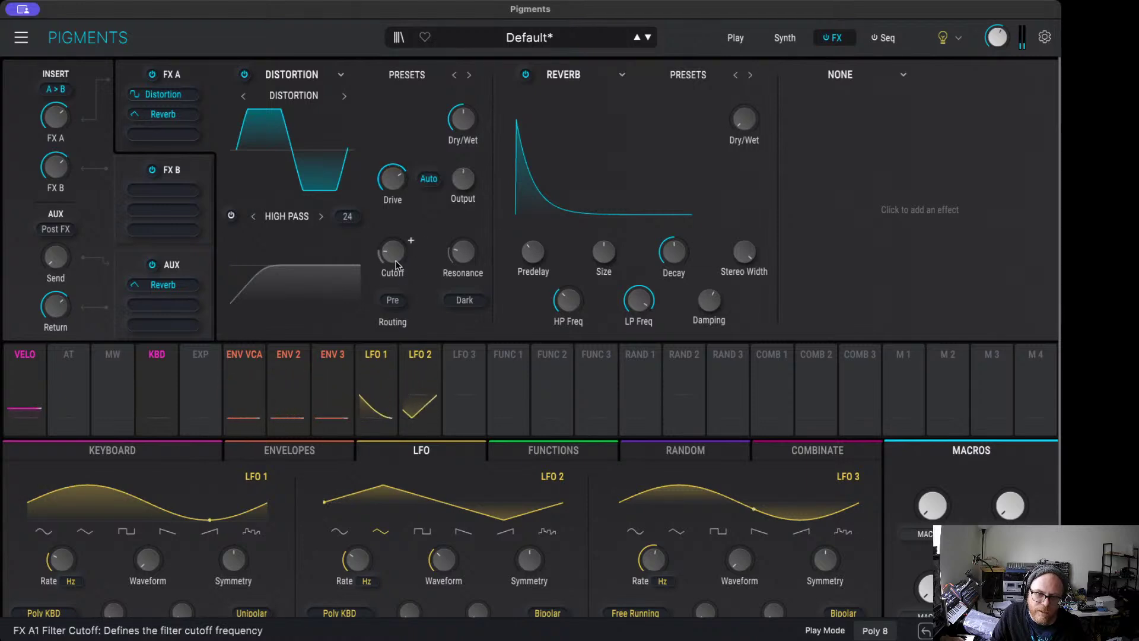
{"action": "left_click", "coordinate": [232, 217]}
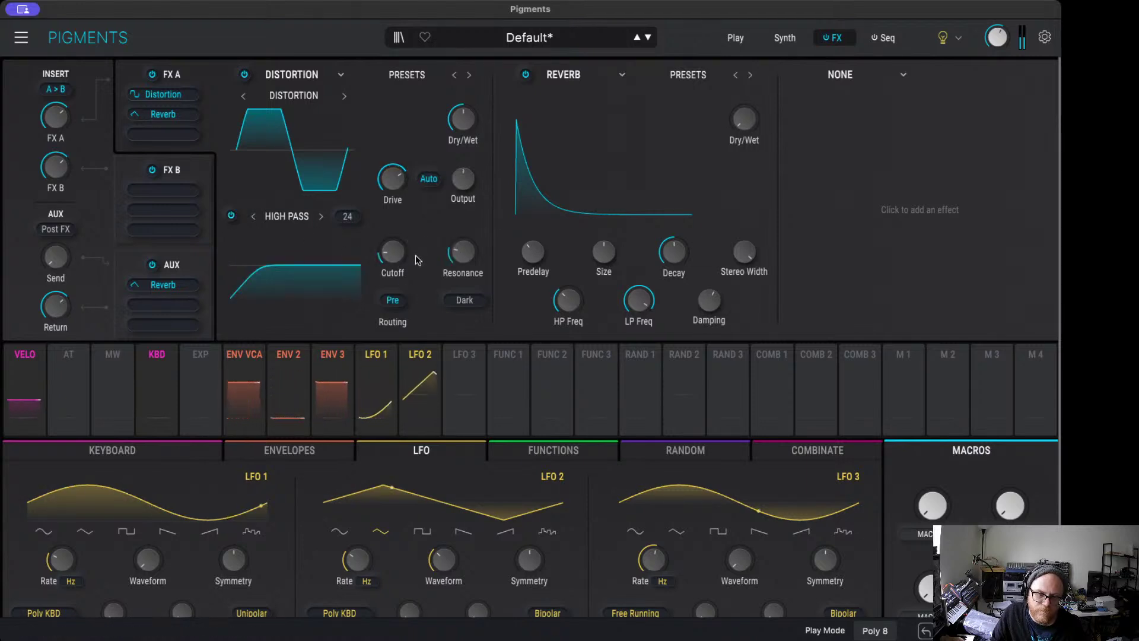
{"action": "mouse_move", "coordinate": [401, 256]}
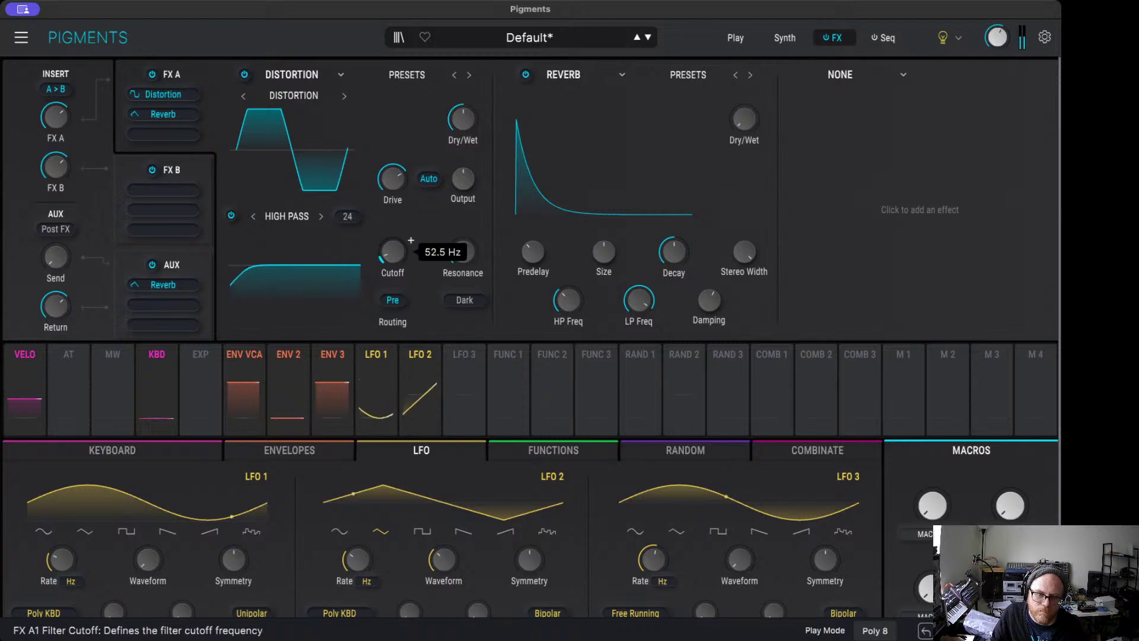
{"action": "scroll", "coordinate": [410, 240], "scroll_direction": "up", "scroll_amount": 3}
{"action": "left_click_drag", "start_coordinate": [398, 254], "coordinate": [397, 270]}
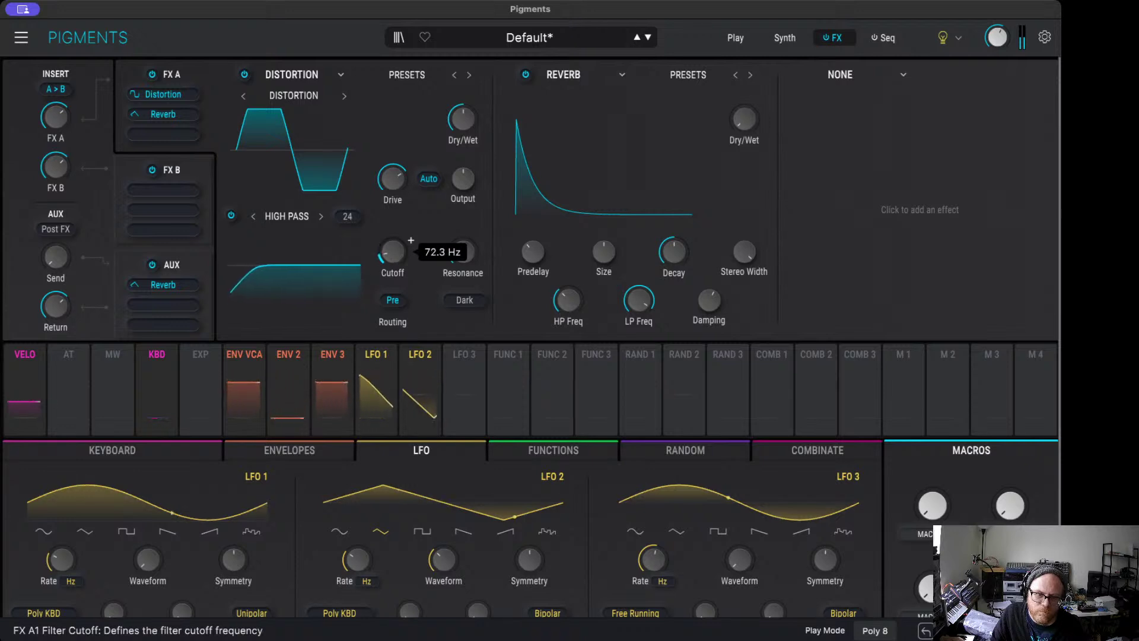
Step: Adjust the distortion filter's resonance and raise the distortion drive further
{"action": "mouse_move", "coordinate": [469, 254]}
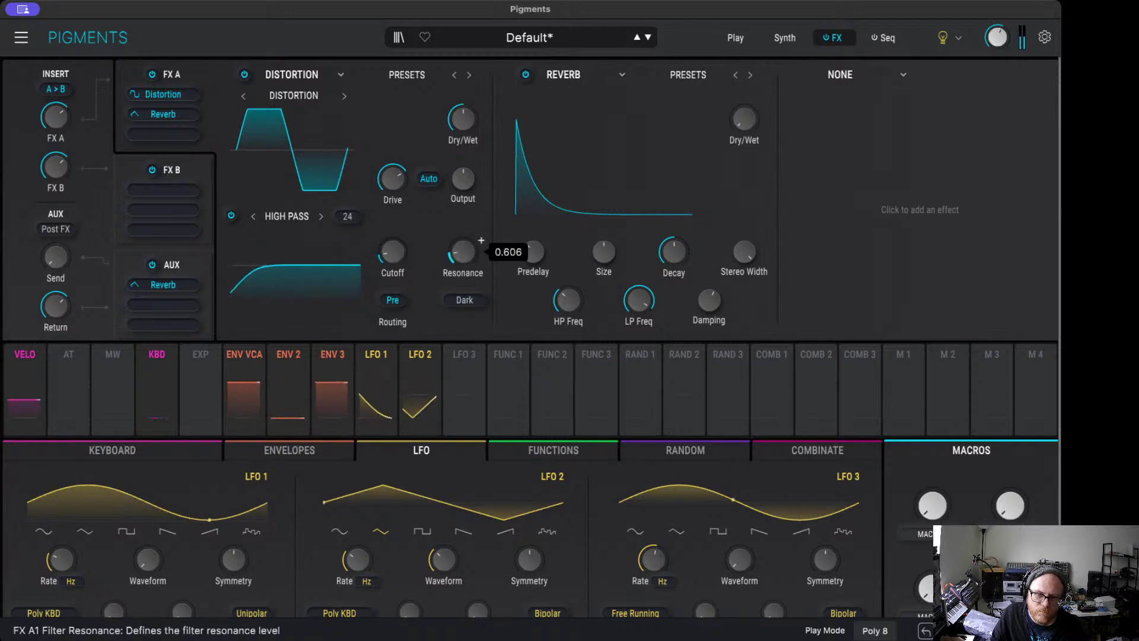
{"action": "left_click_drag", "start_coordinate": [464, 252], "coordinate": [442, 250]}
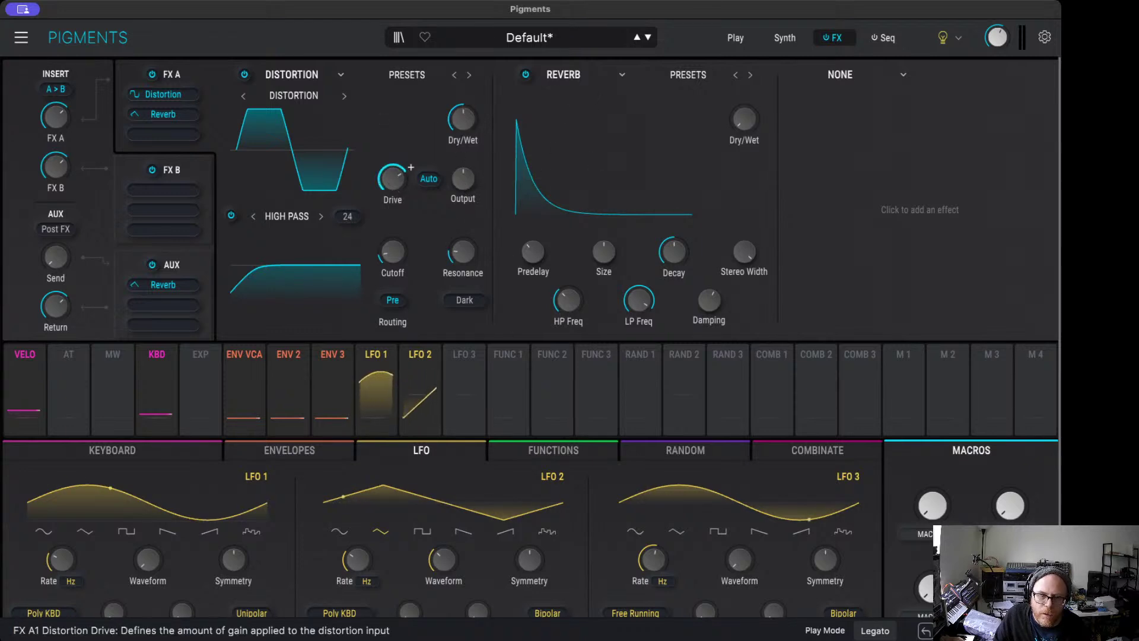
{"action": "mouse_move", "coordinate": [393, 178]}
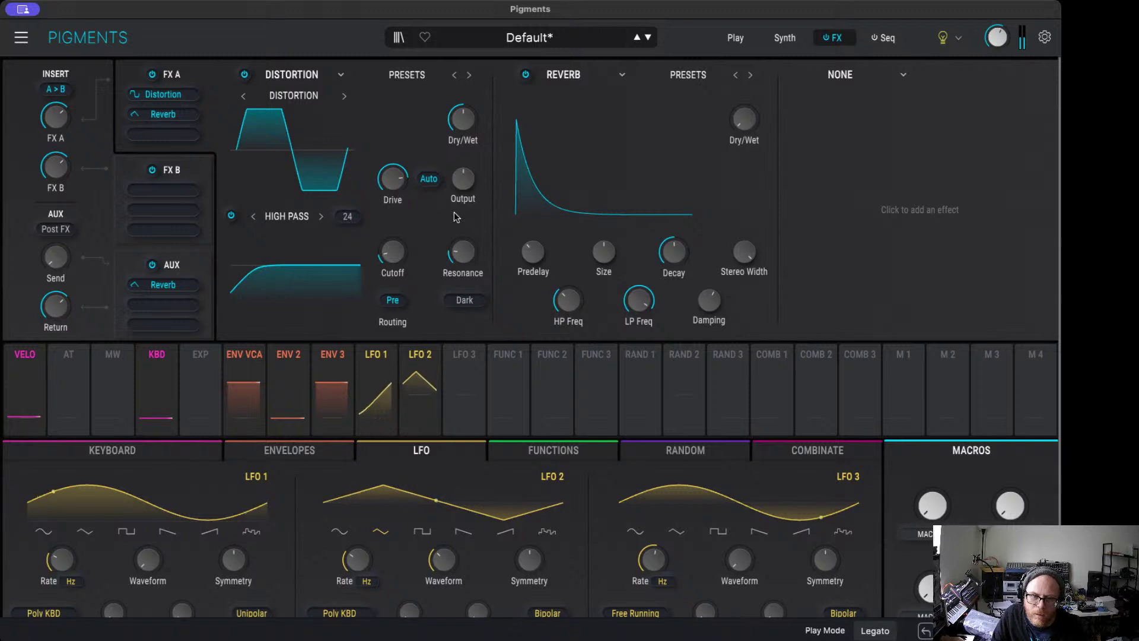
Step: Replace the Reverb in FX A with a Bitcrusher and raise its Downsample amount
{"action": "left_click", "coordinate": [565, 73]}
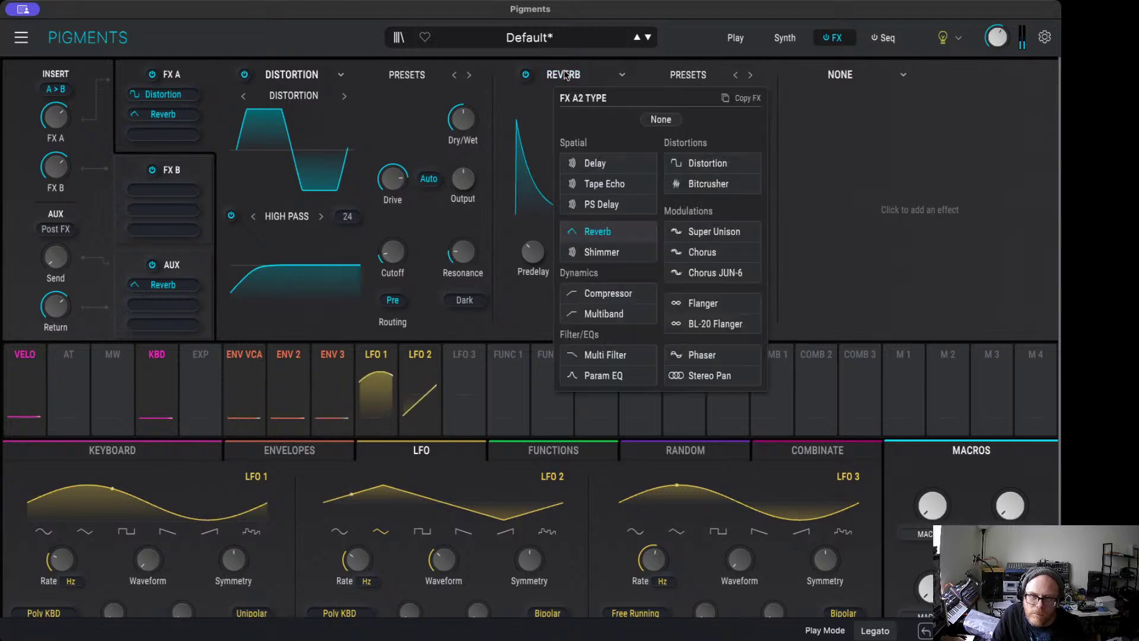
{"action": "left_click", "coordinate": [725, 184]}
{"action": "mouse_move", "coordinate": [762, 107]}
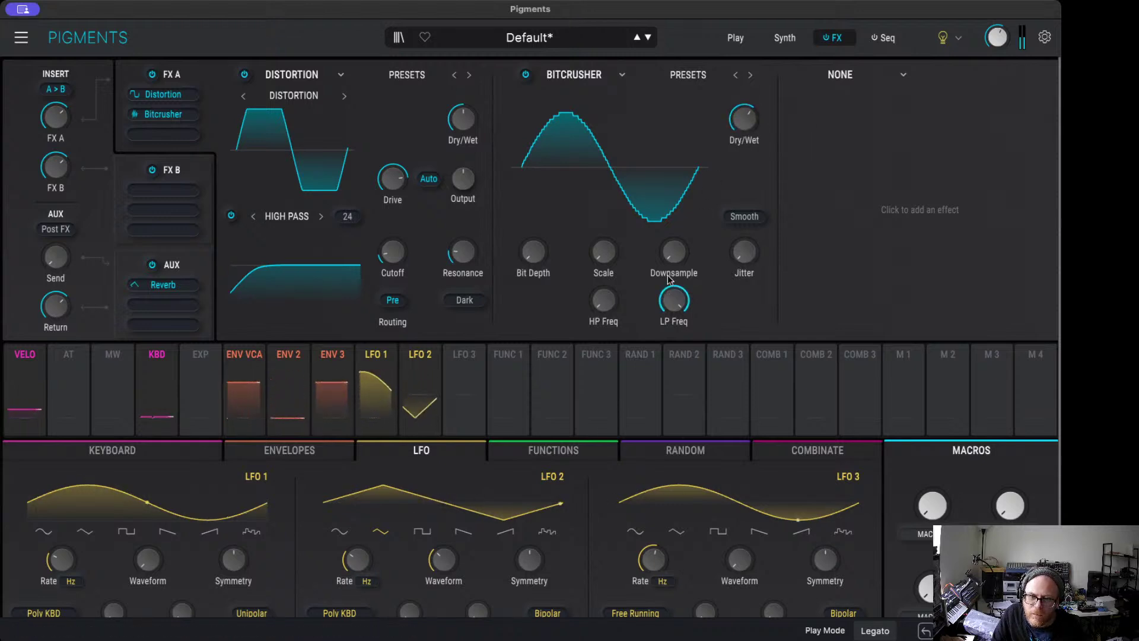
{"action": "mouse_move", "coordinate": [692, 239]}
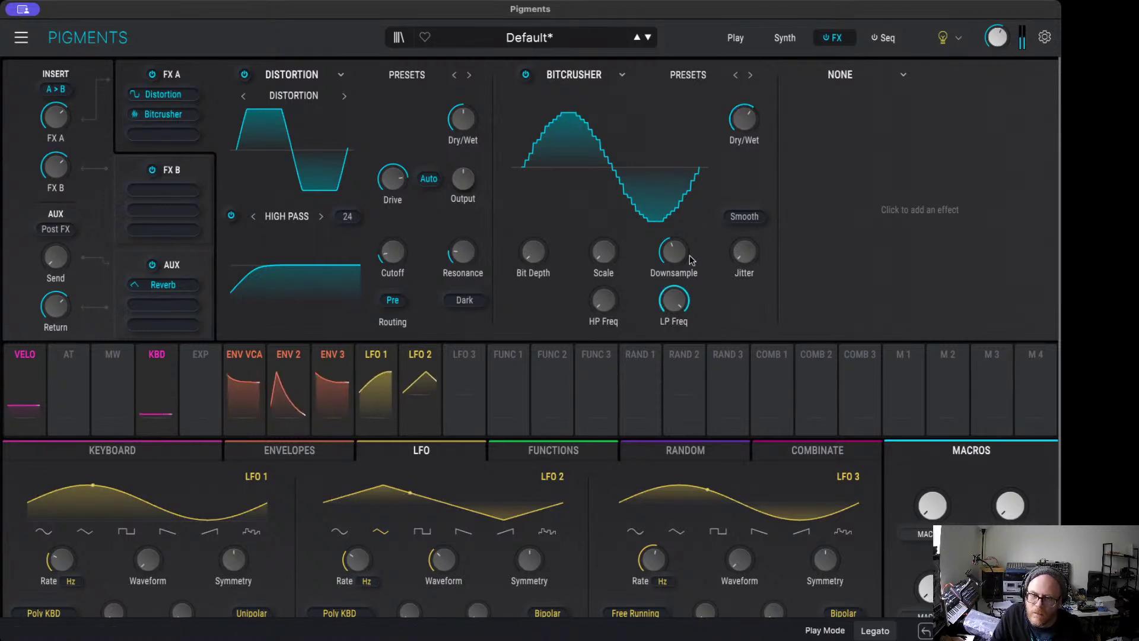
Step: Adjust the Bitcrusher's Dry/Wet mix, set its bit depth to about 12.8 bits and reduce its Downsample amount
{"action": "left_click_drag", "start_coordinate": [738, 107], "coordinate": [738, 102]}
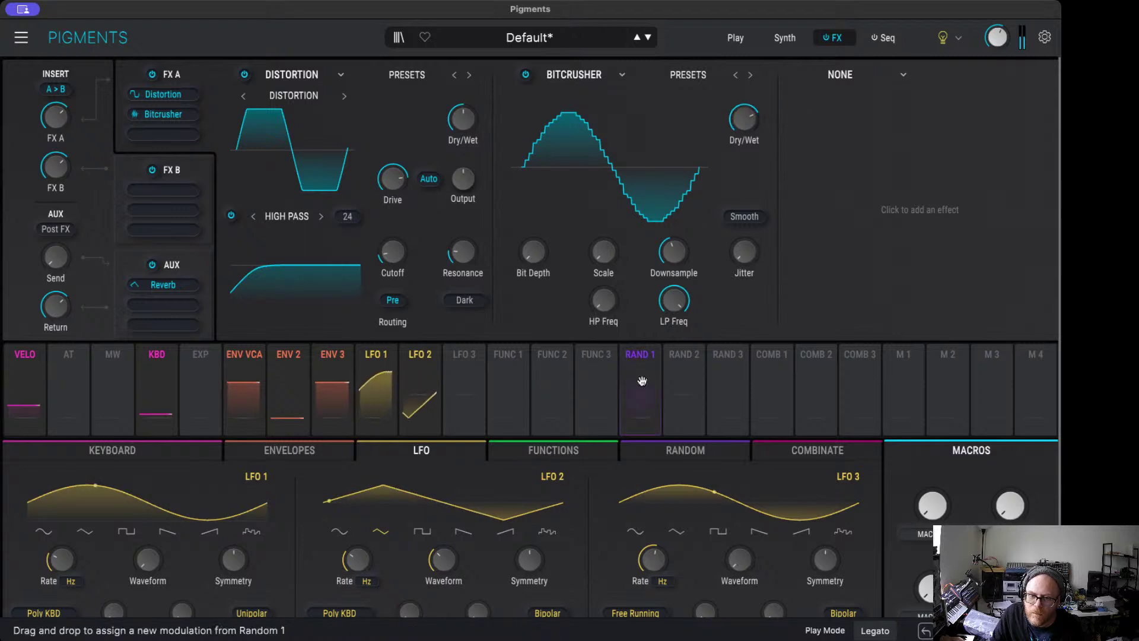
{"action": "mouse_move", "coordinate": [551, 240]}
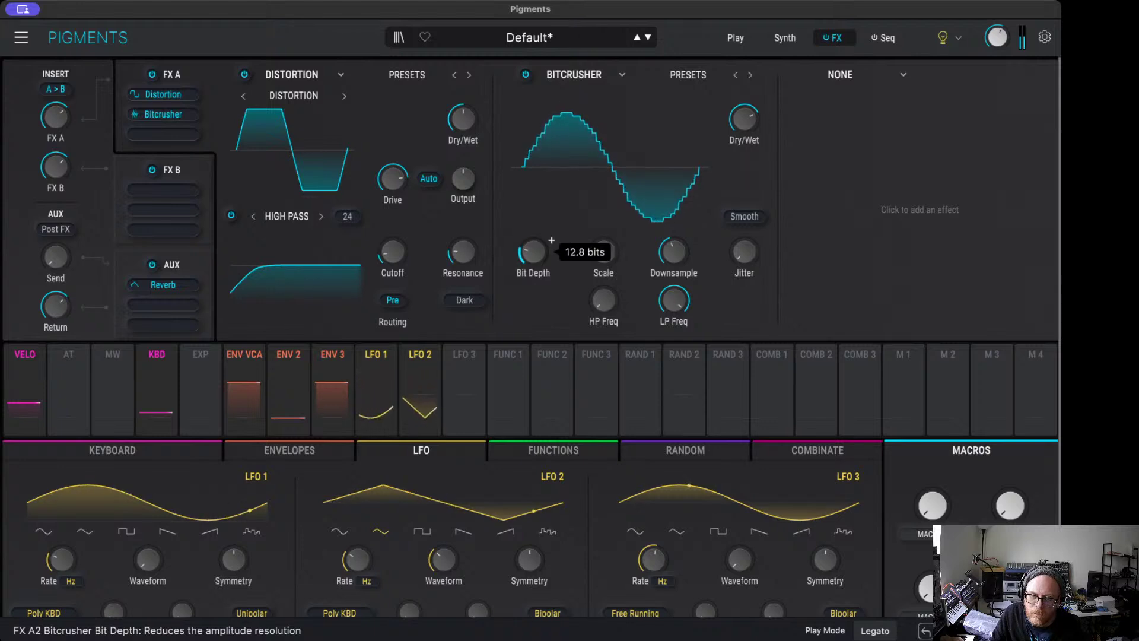
{"action": "left_click_drag", "start_coordinate": [691, 240], "coordinate": [692, 240]}
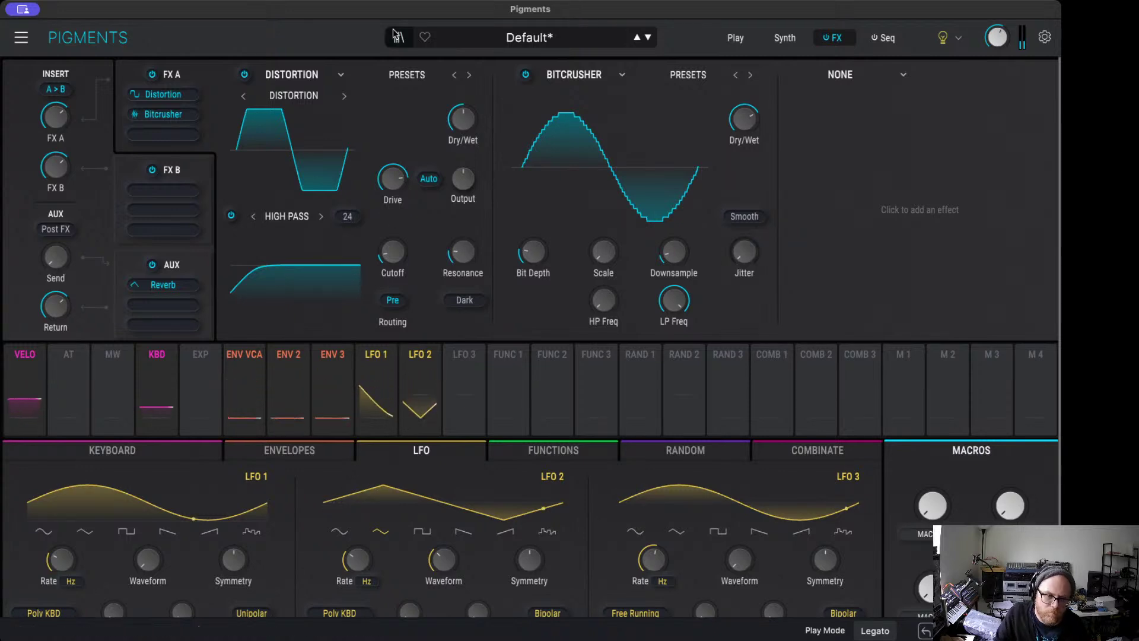
Step: Try adjusting the glide time in the keyboard play settings
{"action": "left_click", "coordinate": [162, 458]}
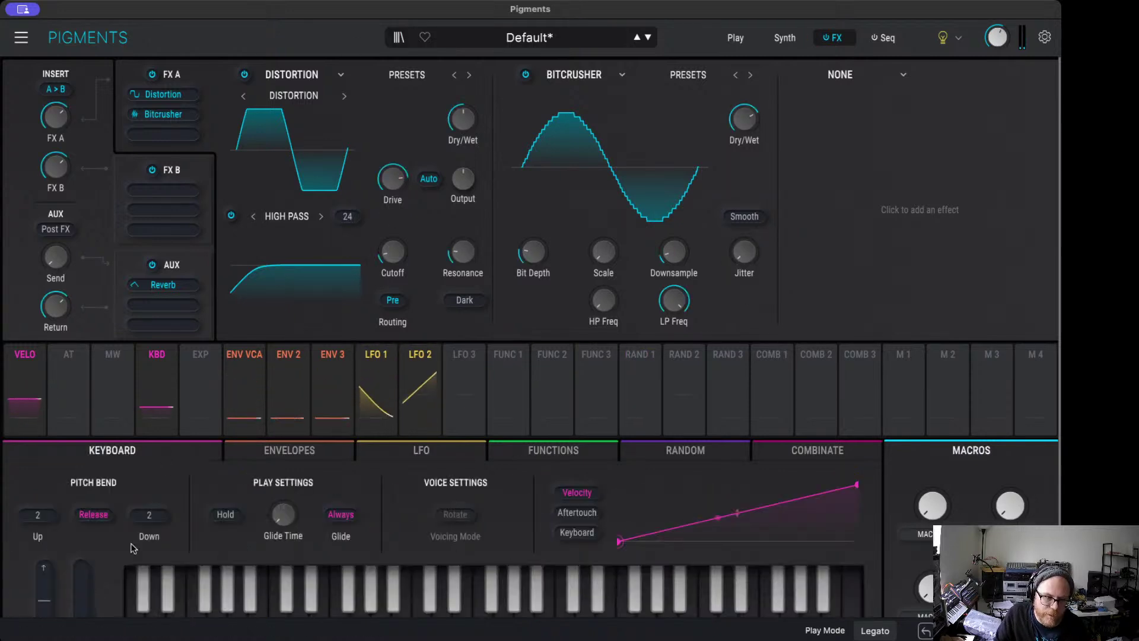
{"action": "left_click_drag", "start_coordinate": [306, 534], "coordinate": [301, 503]}
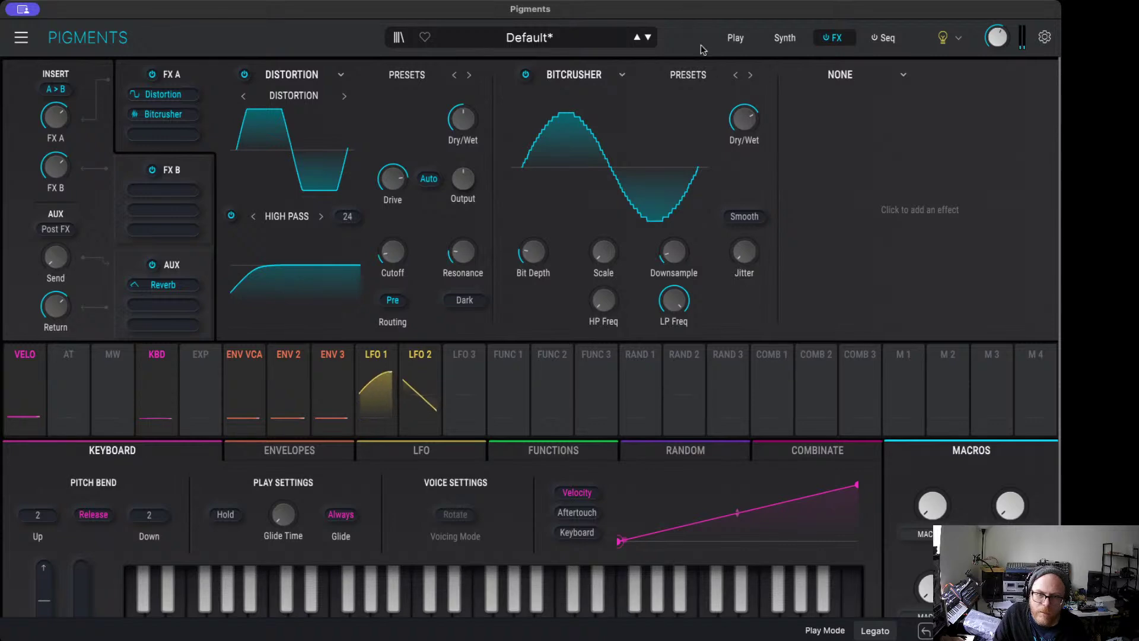
Step: Add a Chorus effect in the empty third slot of FX A
{"action": "left_click", "coordinate": [736, 38]}
{"action": "left_click", "coordinate": [785, 38]}
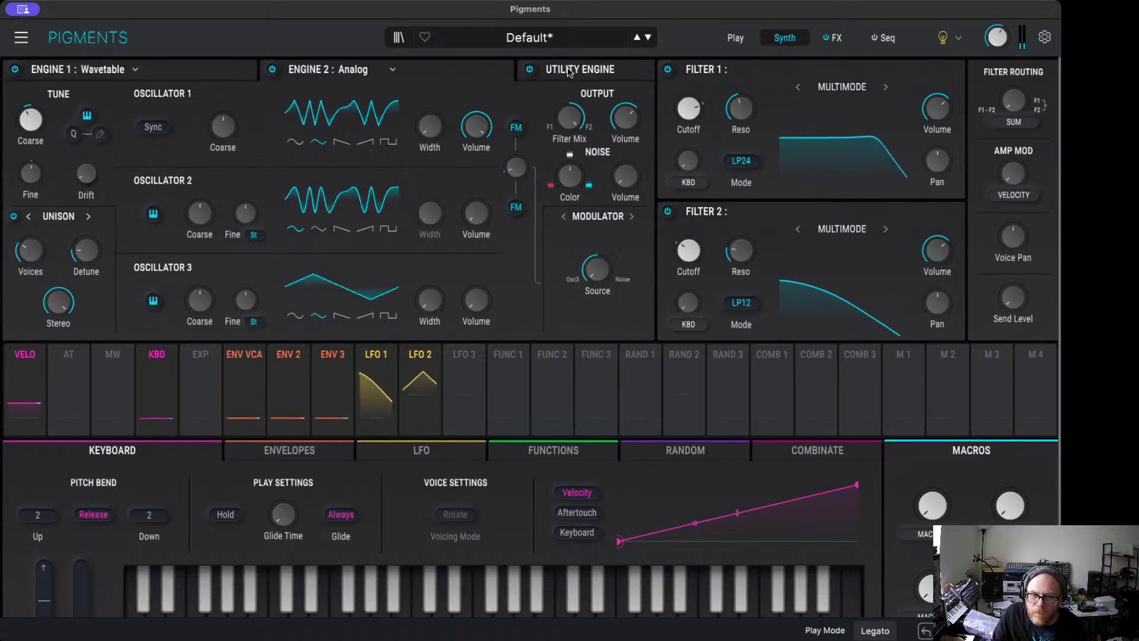
{"action": "left_click", "coordinate": [835, 39]}
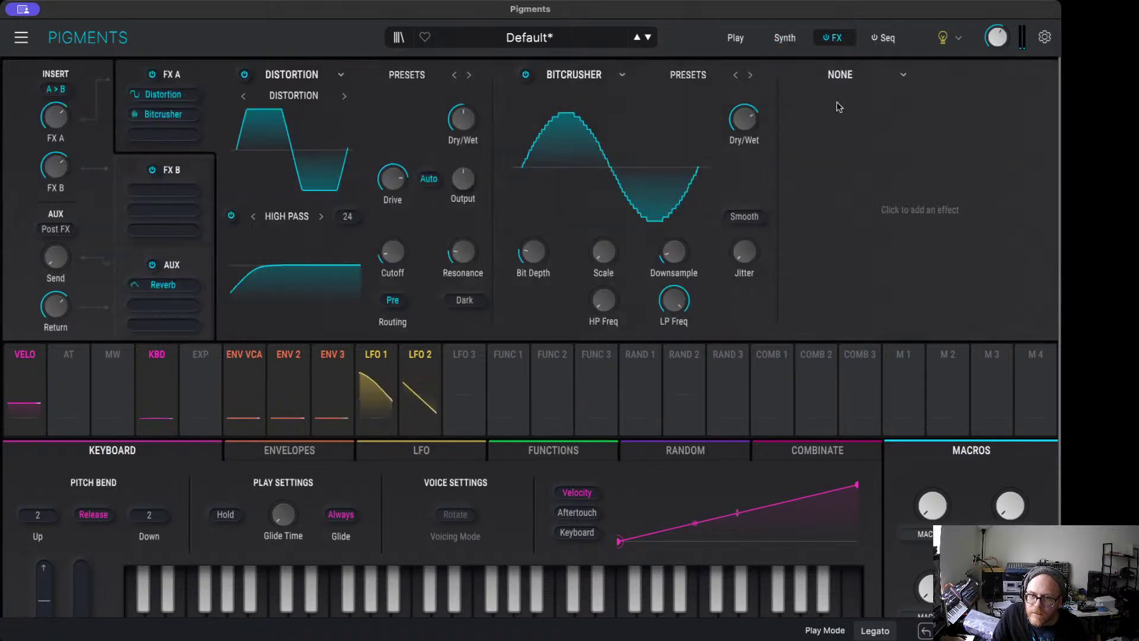
{"action": "left_click", "coordinate": [842, 76]}
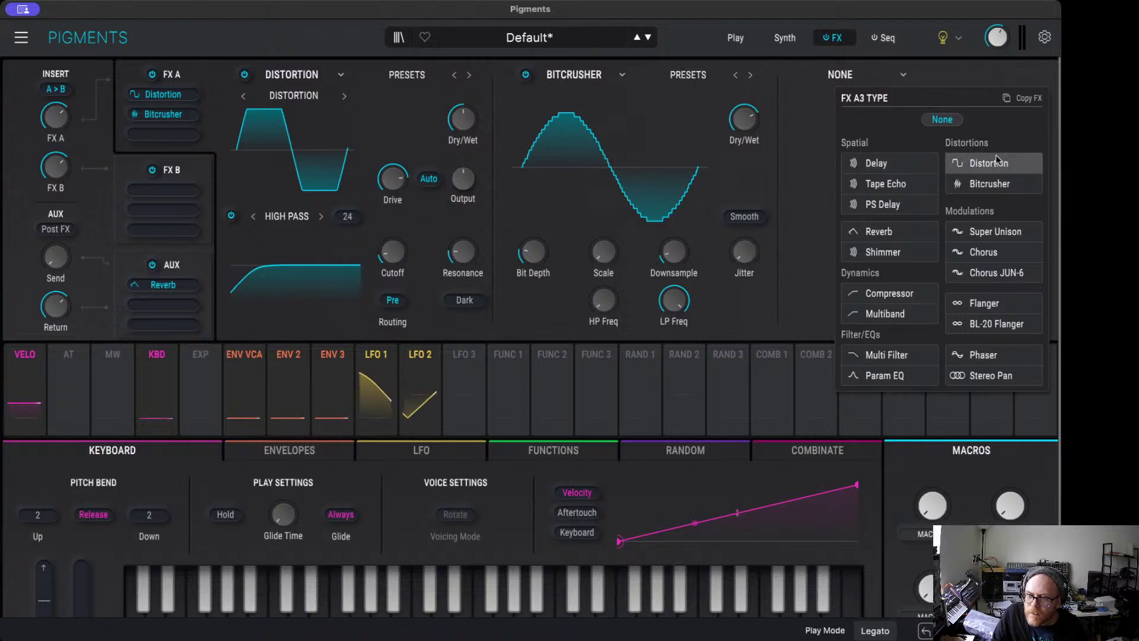
{"action": "left_click", "coordinate": [984, 256]}
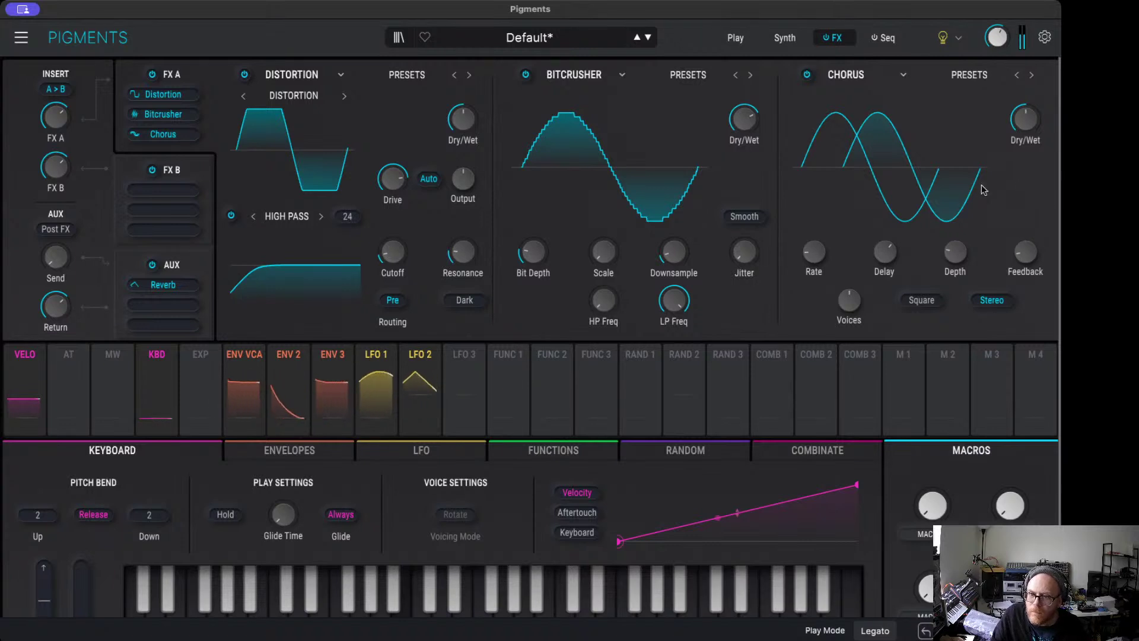
Step: Adjust the Chorus effect's rate, feedback and voices
{"action": "mouse_move", "coordinate": [818, 254]}
{"action": "mouse_move", "coordinate": [814, 252]}
{"action": "left_mouse_down"}
{"action": "mouse_move", "coordinate": [814, 229]}
{"action": "mouse_move", "coordinate": [814, 241]}
{"action": "left_mouse_up"}
{"action": "mouse_move", "coordinate": [885, 251]}
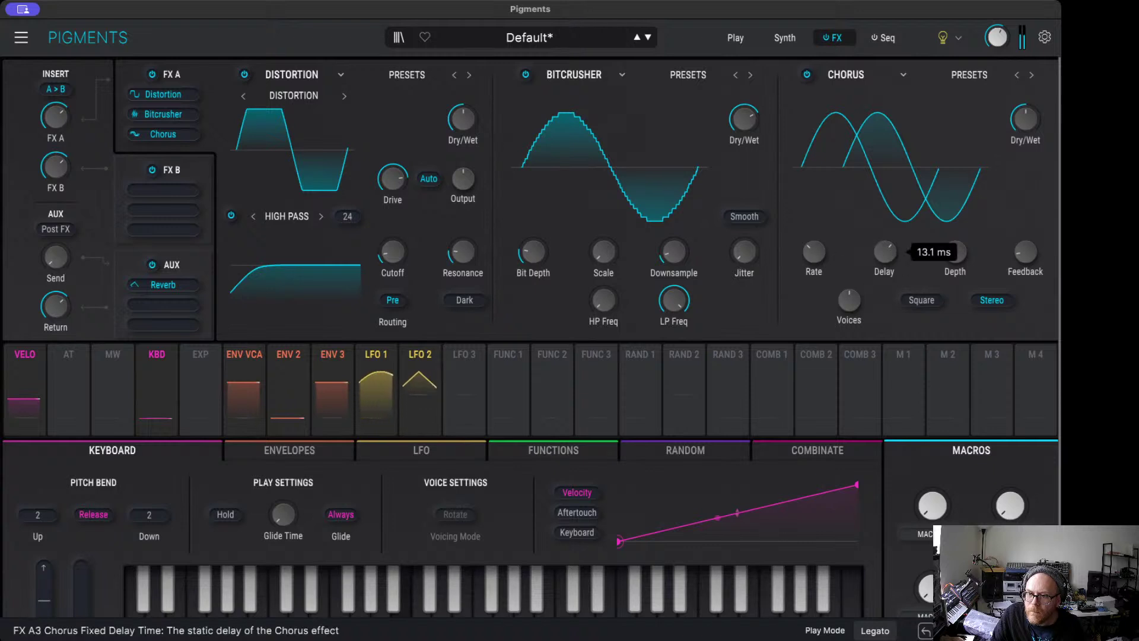
{"action": "mouse_move", "coordinate": [956, 254]}
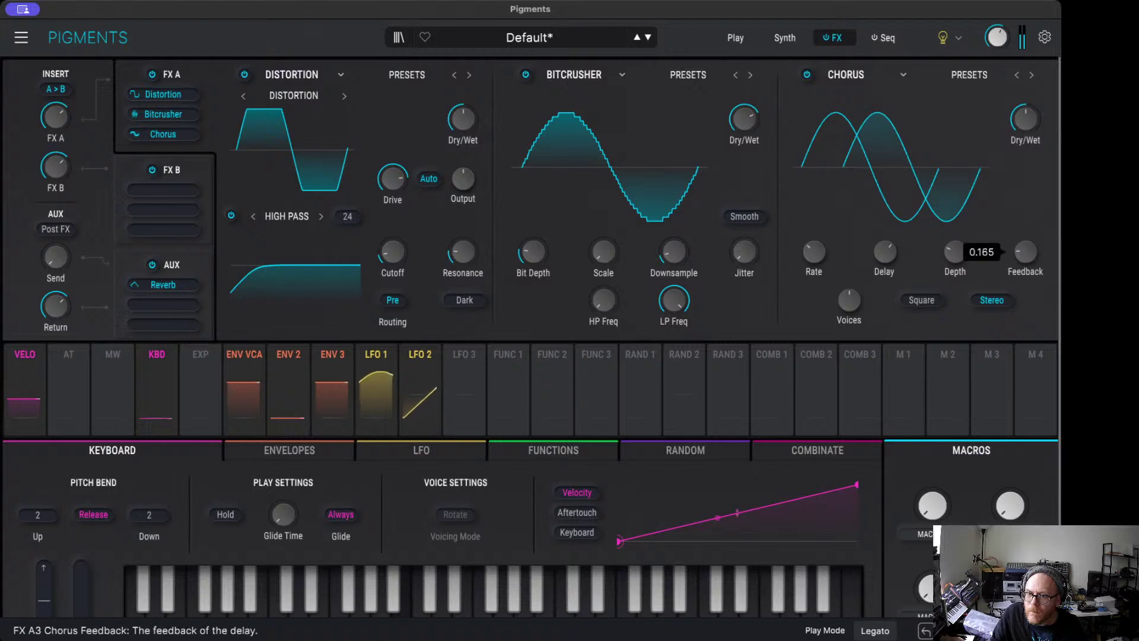
{"action": "mouse_move", "coordinate": [1025, 252]}
{"action": "left_mouse_down"}
{"action": "mouse_move", "coordinate": [1025, 261]}
{"action": "mouse_move", "coordinate": [1025, 237]}
{"action": "mouse_move", "coordinate": [1025, 257]}
{"action": "left_mouse_up"}
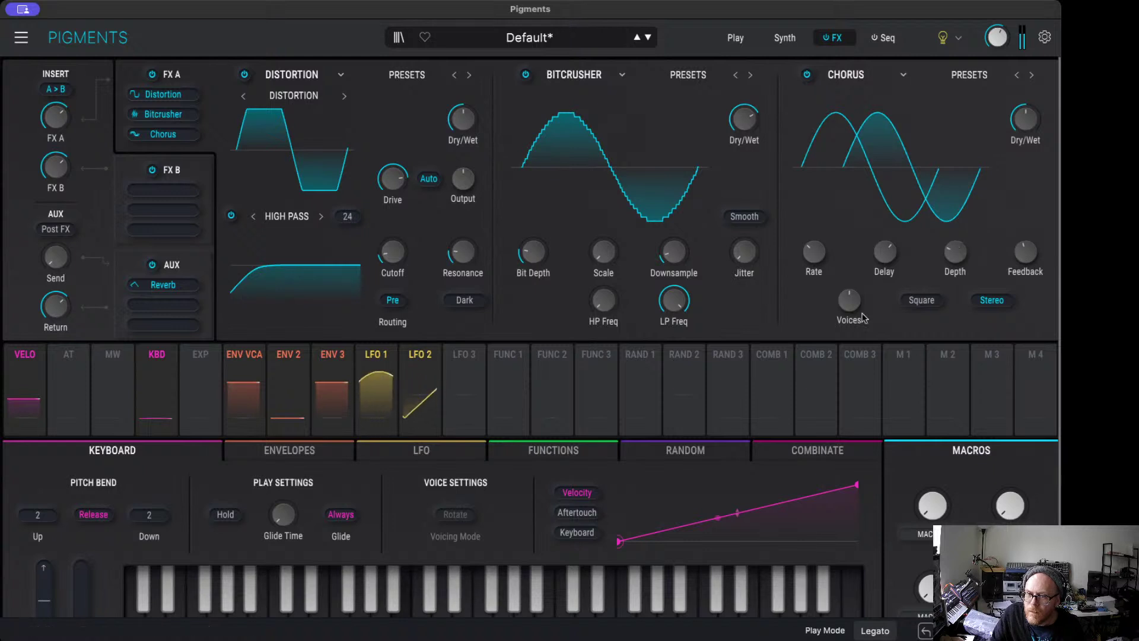
{"action": "left_click", "coordinate": [849, 300]}
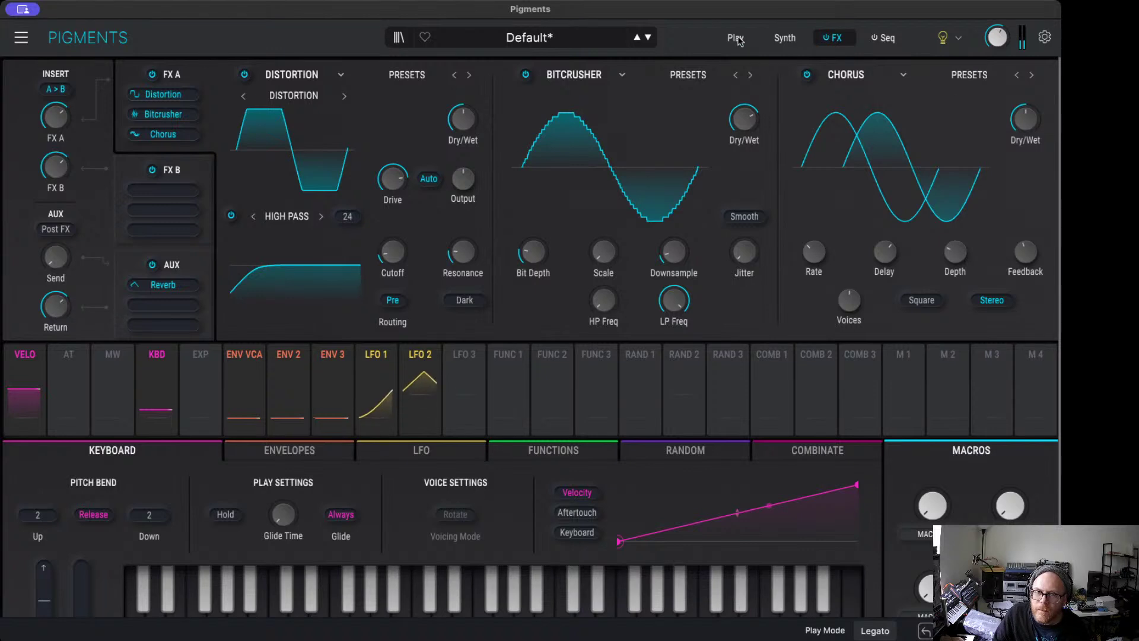
Step: Route LFO 3 to Engine 2's fine tuning with a modulation amount of 0.02
{"action": "left_click", "coordinate": [784, 38]}
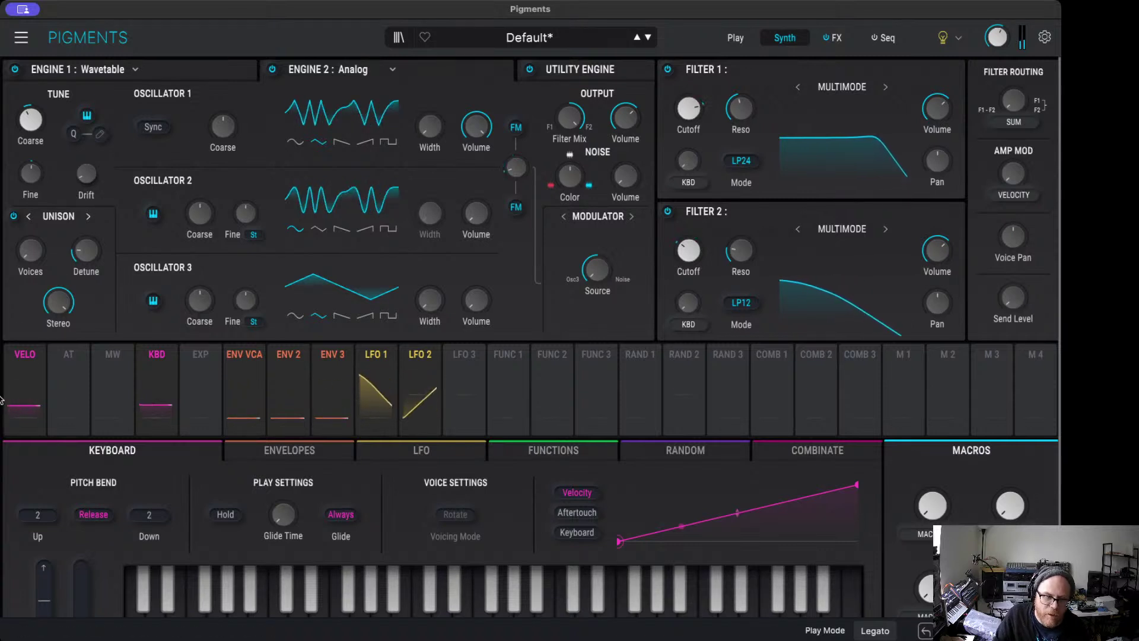
{"action": "left_click", "coordinate": [116, 360]}
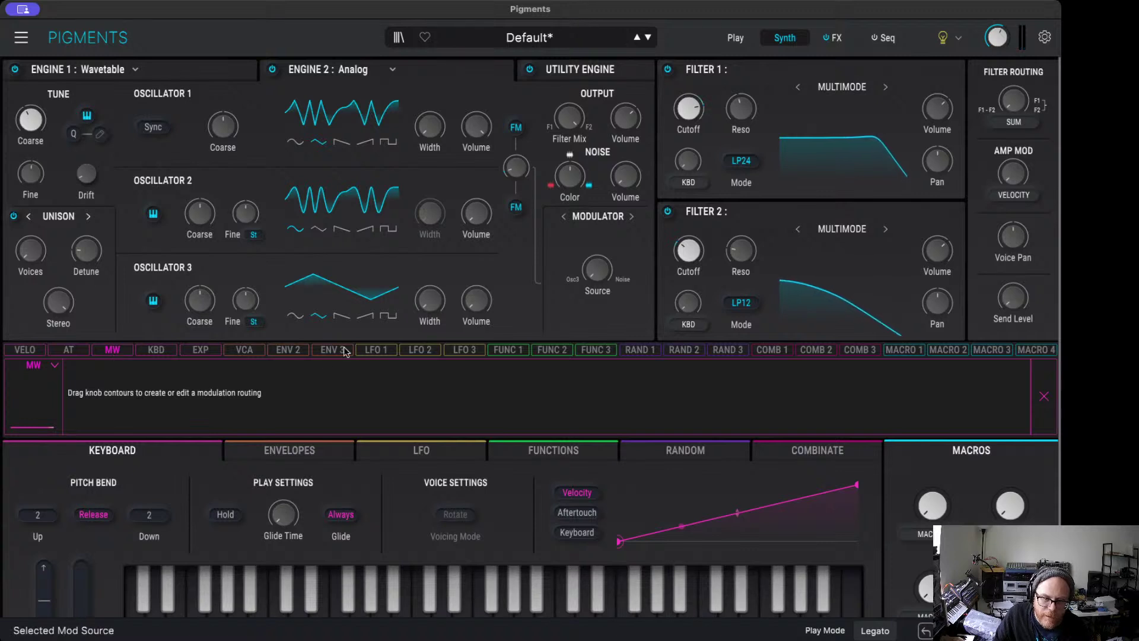
{"action": "left_click", "coordinate": [375, 350]}
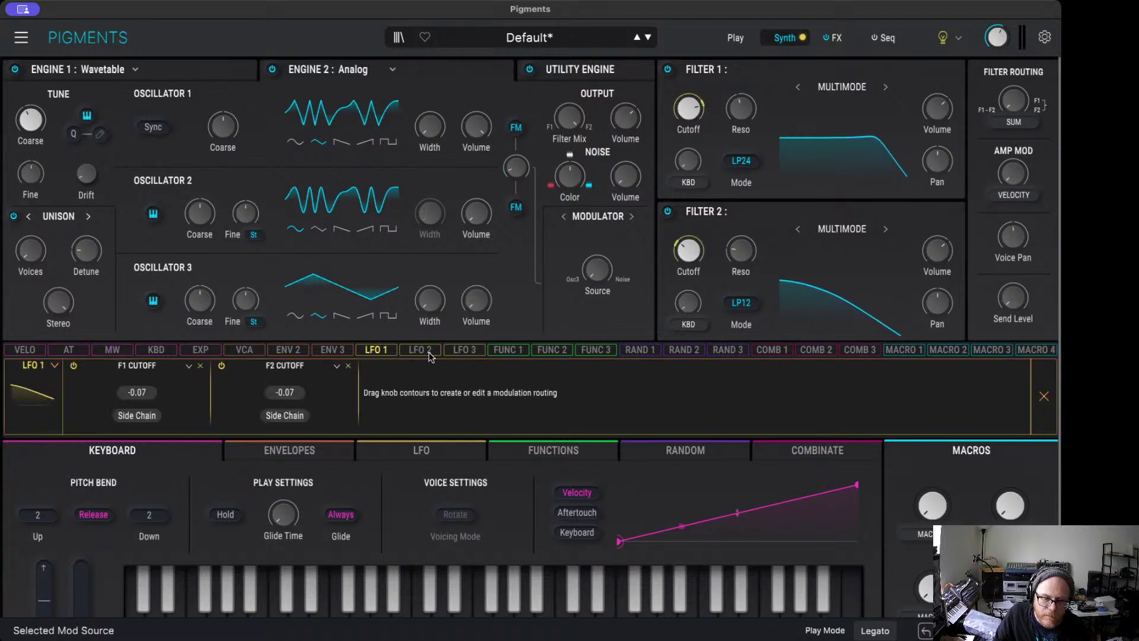
{"action": "left_click", "coordinate": [465, 351]}
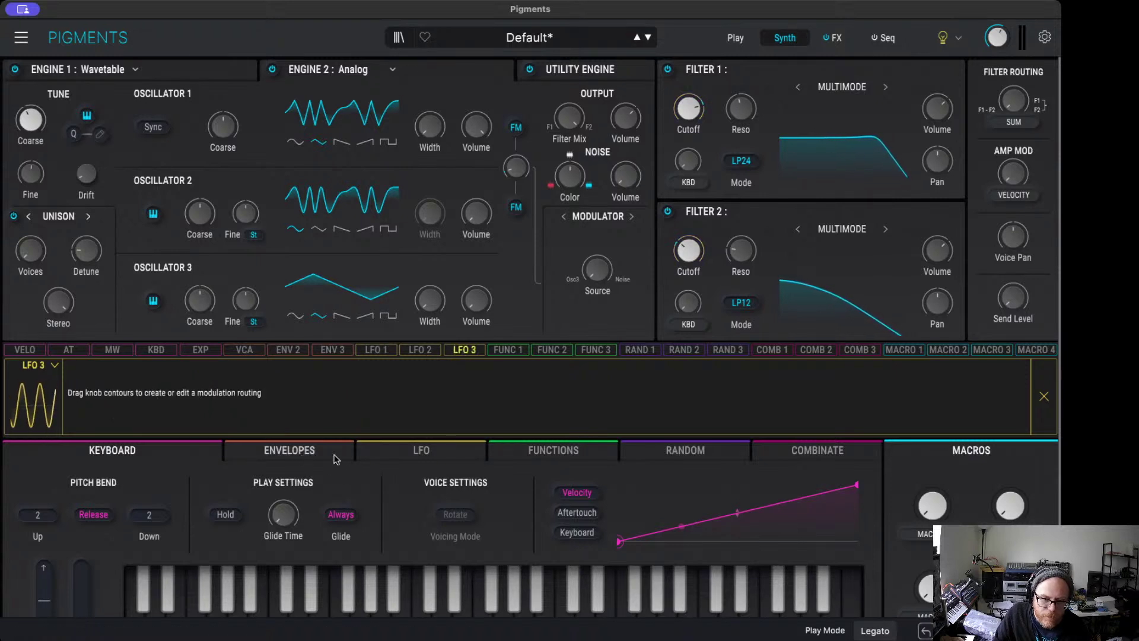
{"action": "left_click", "coordinate": [427, 452]}
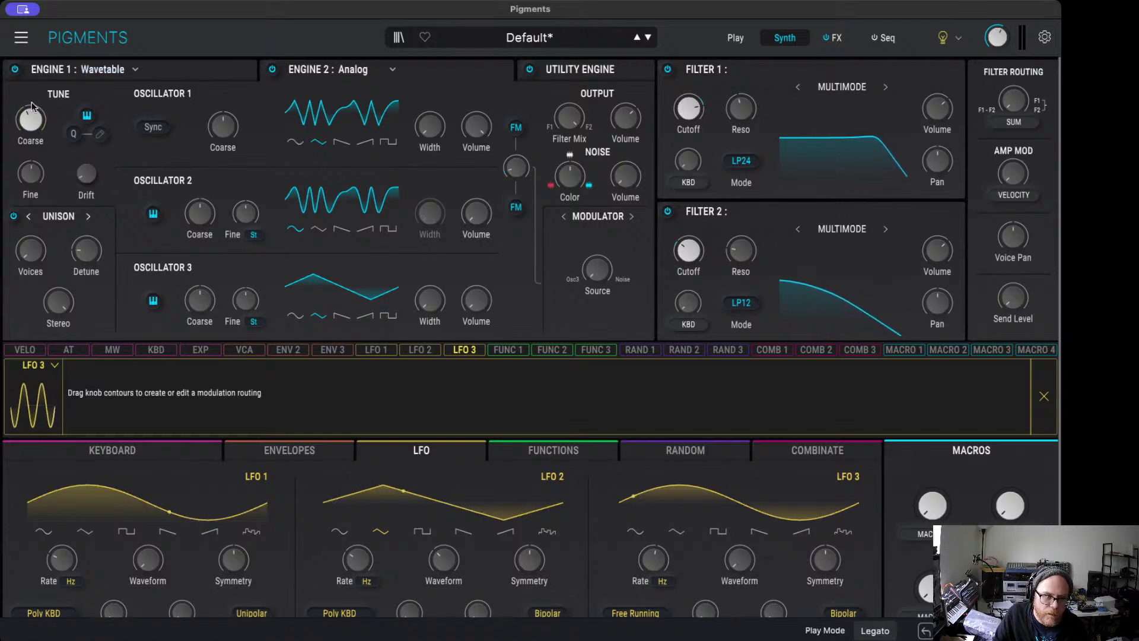
{"action": "left_click_drag", "start_coordinate": [33, 162], "coordinate": [34, 158]}
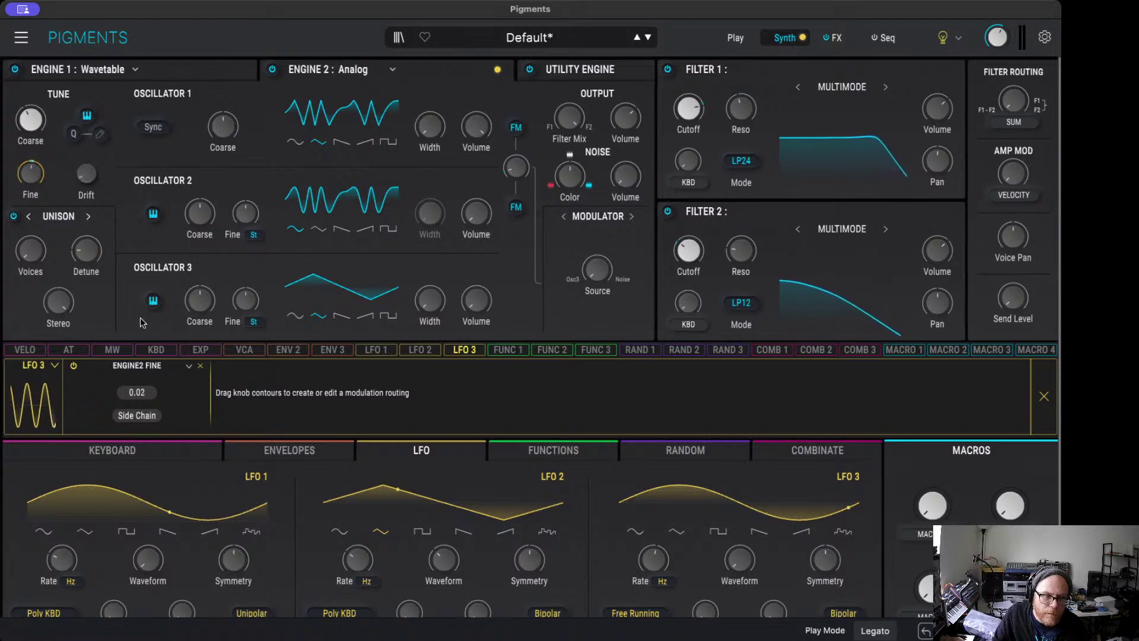
Step: Side-chain the LFO 3 fine-tune modulation to the Mod Wheel and raise its modulation amount to 0.05
{"action": "left_click", "coordinate": [137, 416]}
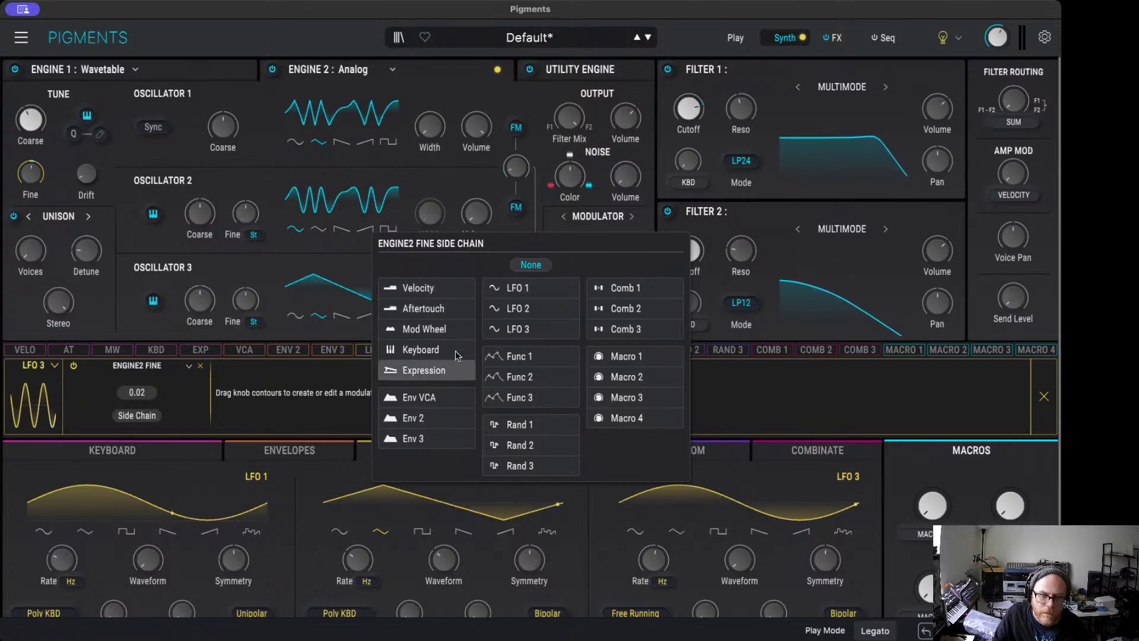
{"action": "left_click", "coordinate": [452, 329]}
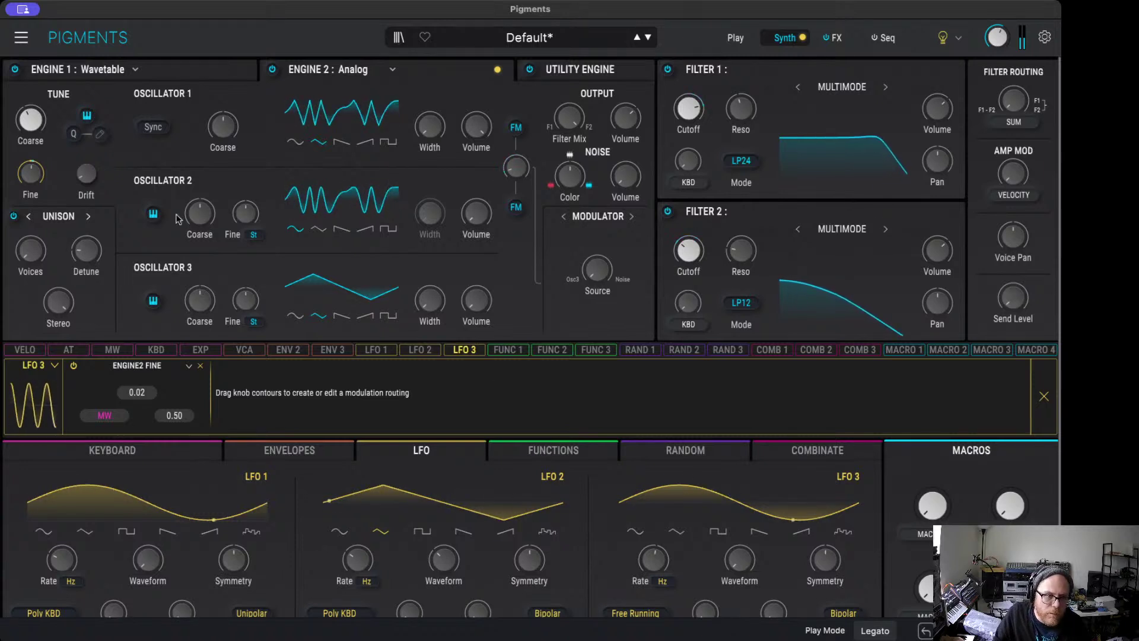
{"action": "left_click_drag", "start_coordinate": [40, 161], "coordinate": [38, 155]}
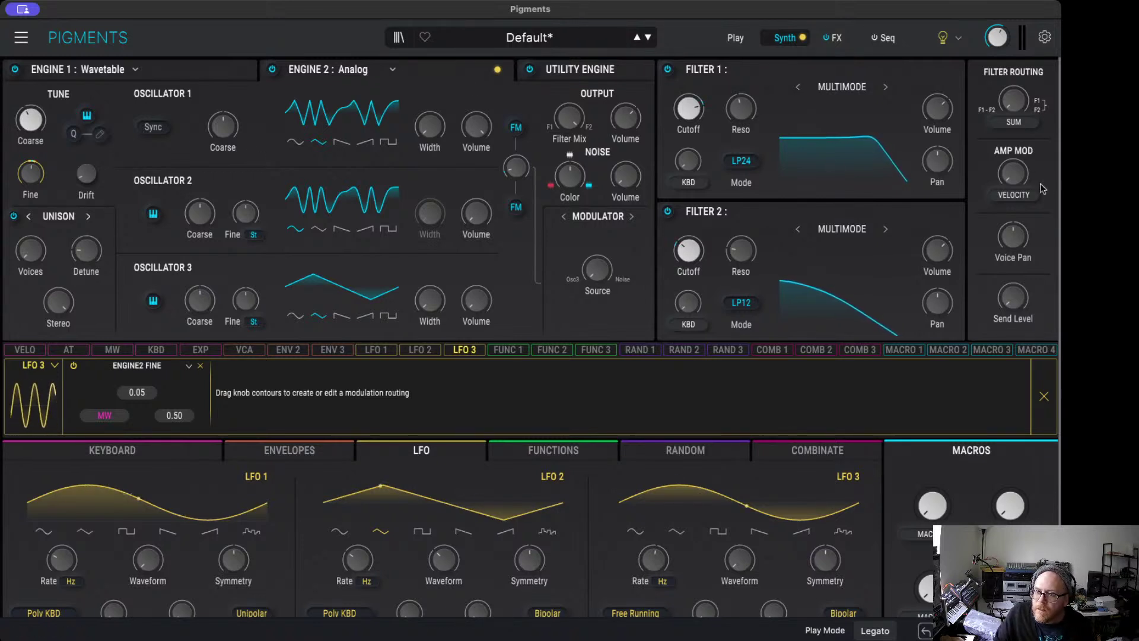
Step: Raise the velocity Amp Mod amount and set the Mod Wheel side-chain amount to 1.00
{"action": "mouse_move", "coordinate": [1014, 176]}
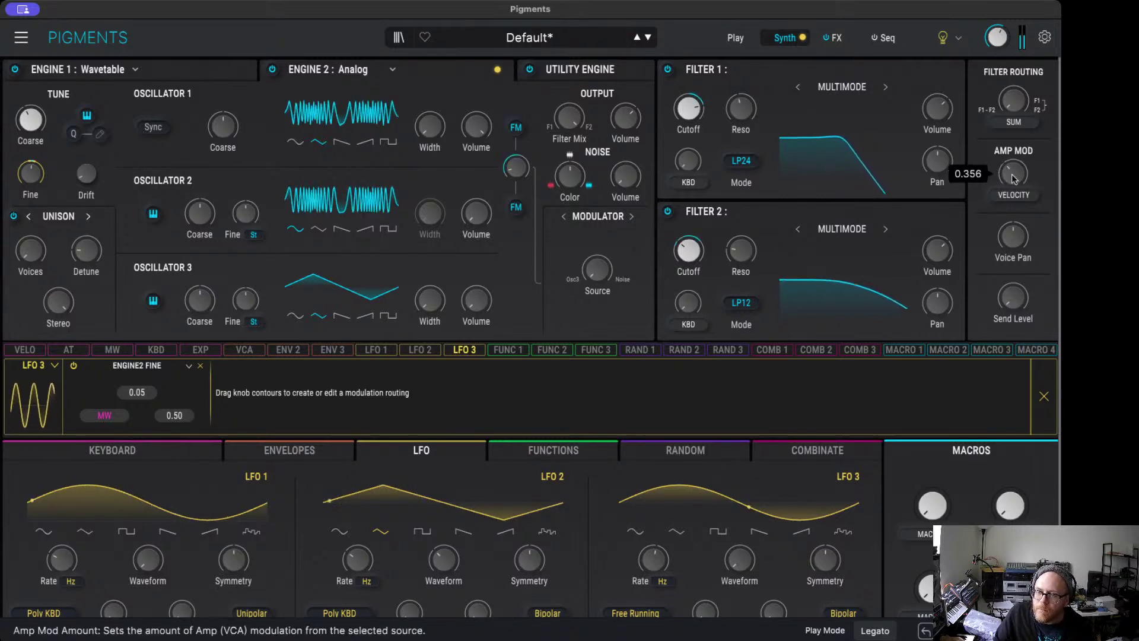
{"action": "scroll", "coordinate": [1014, 178], "scroll_direction": "up", "scroll_amount": 3}
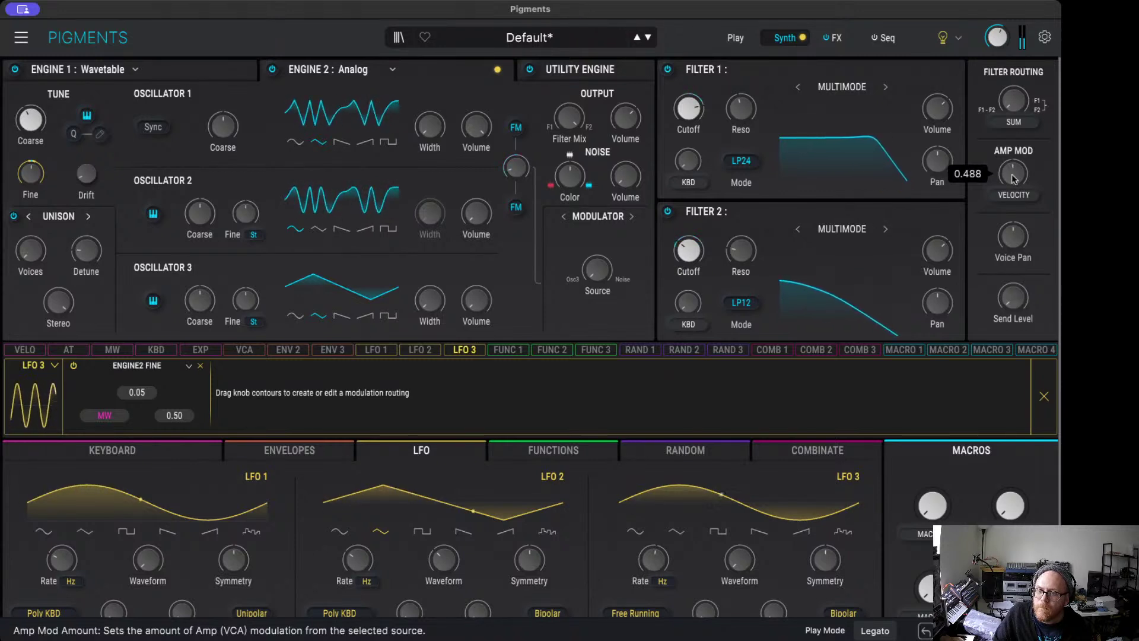
{"action": "left_click_drag", "start_coordinate": [1014, 179], "coordinate": [1013, 169]}
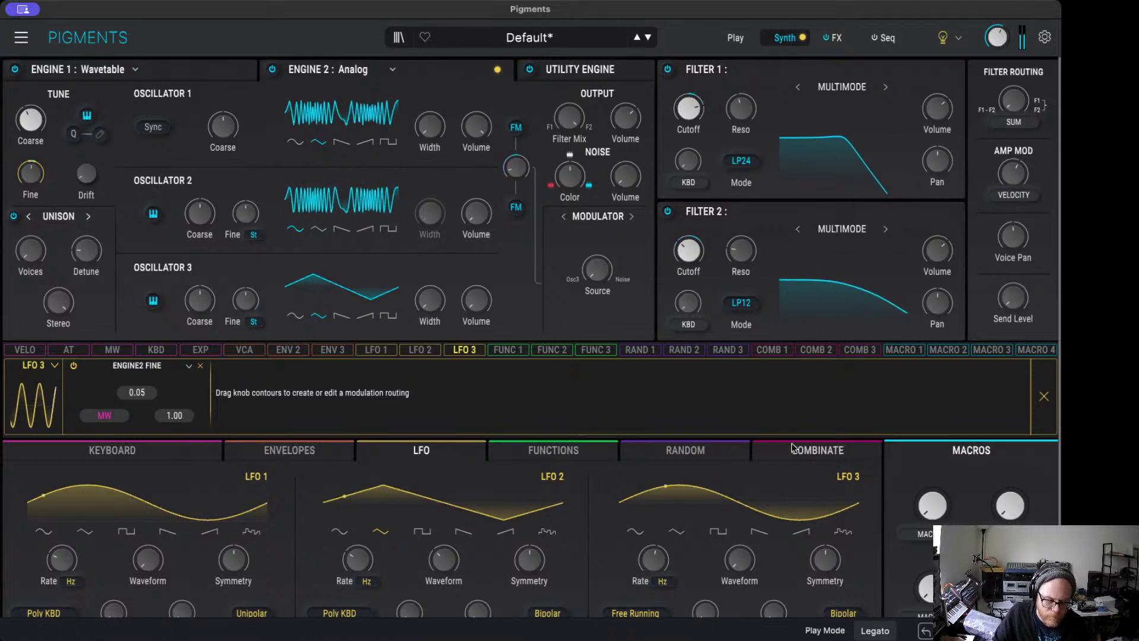
{"action": "mouse_move", "coordinate": [1014, 173]}
{"action": "left_mouse_down"}
{"action": "mouse_move", "coordinate": [1013, 202]}
{"action": "mouse_move", "coordinate": [1022, 187]}
{"action": "left_mouse_up"}
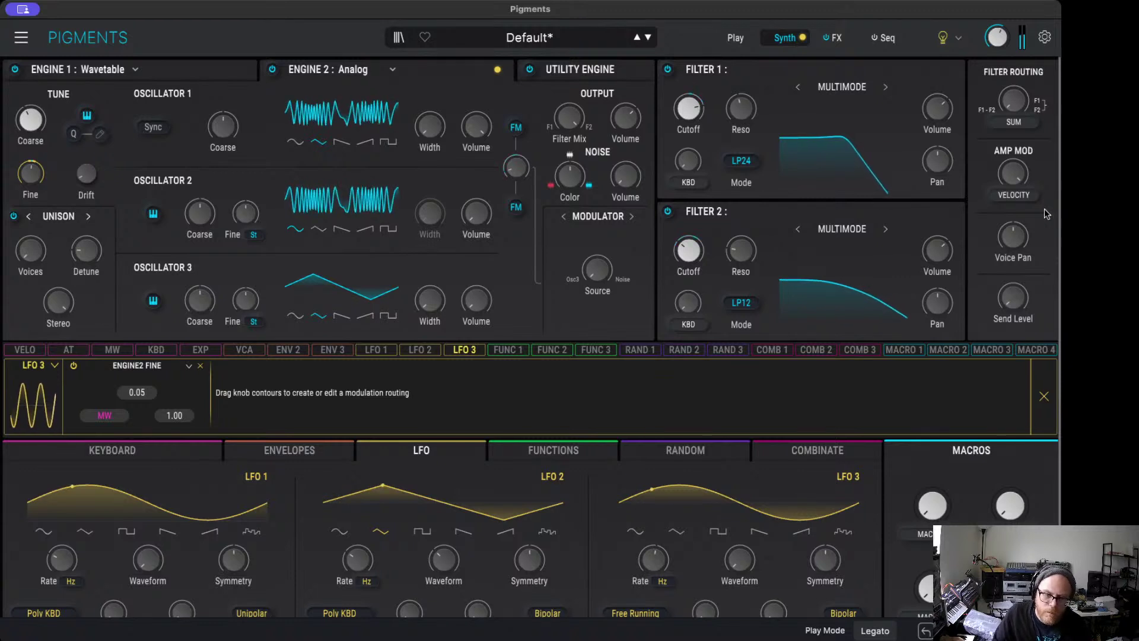
Step: Side-chain Env 3's WT1 FM Amount and F1 Cutoff modulations to Velocity, each with an amount of 0.19
{"action": "left_click", "coordinate": [279, 351]}
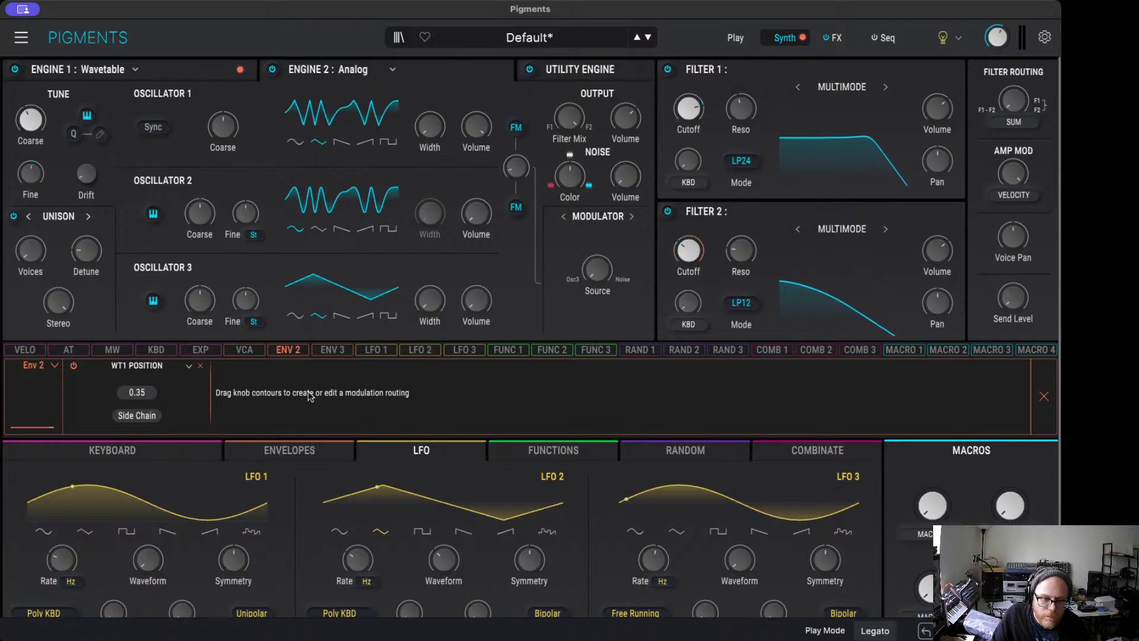
{"action": "left_click", "coordinate": [332, 349]}
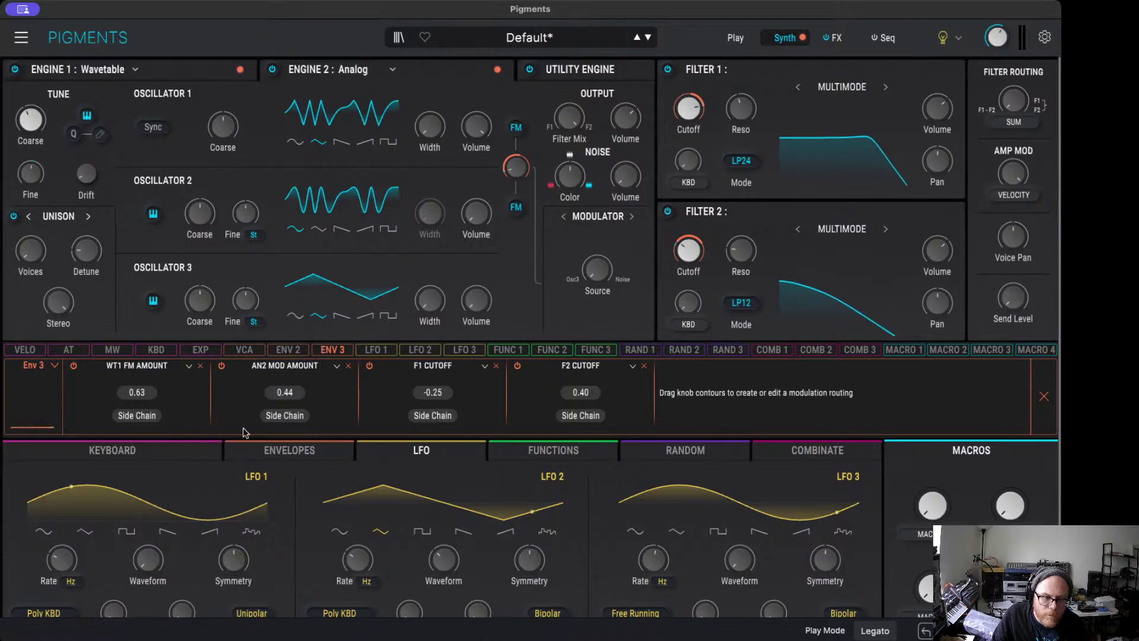
{"action": "left_click", "coordinate": [156, 417]}
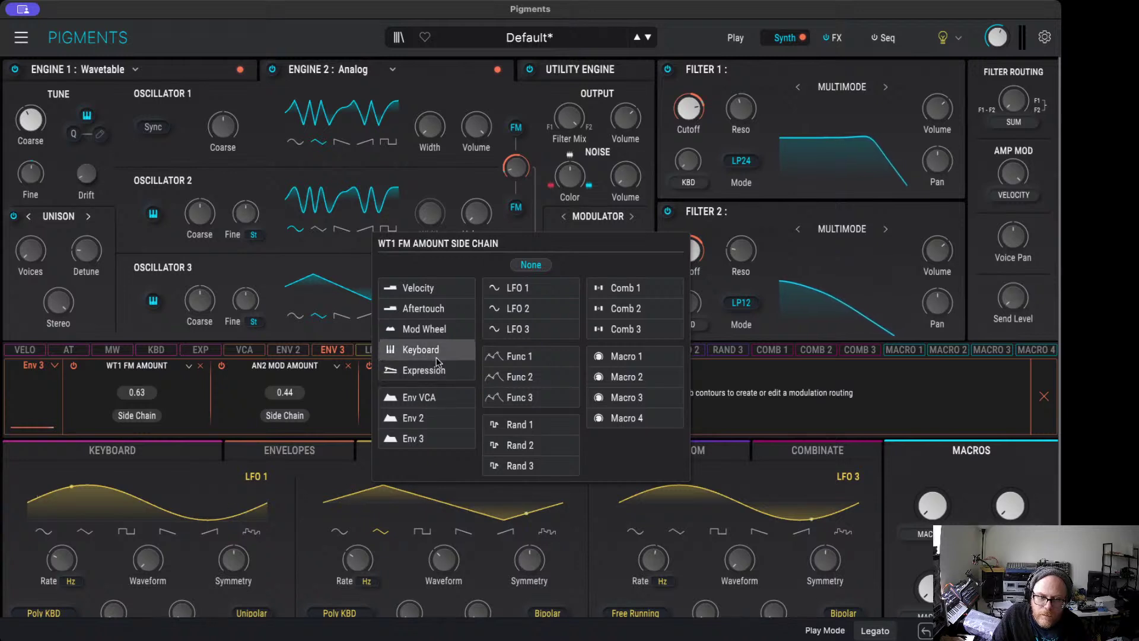
{"action": "left_click", "coordinate": [446, 287]}
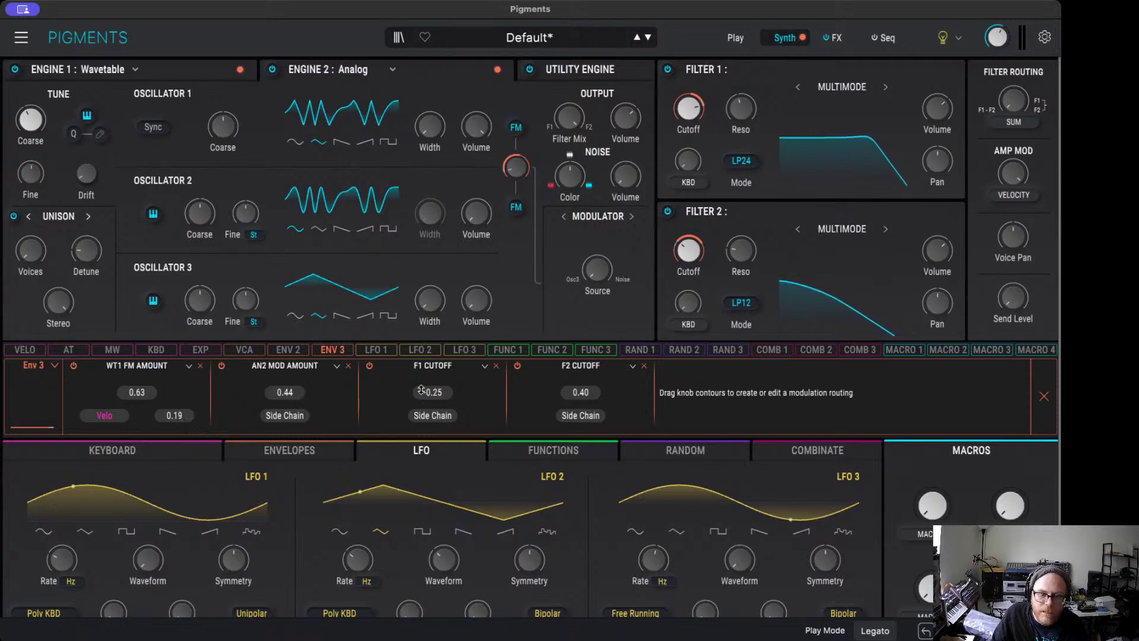
{"action": "left_click", "coordinate": [446, 417]}
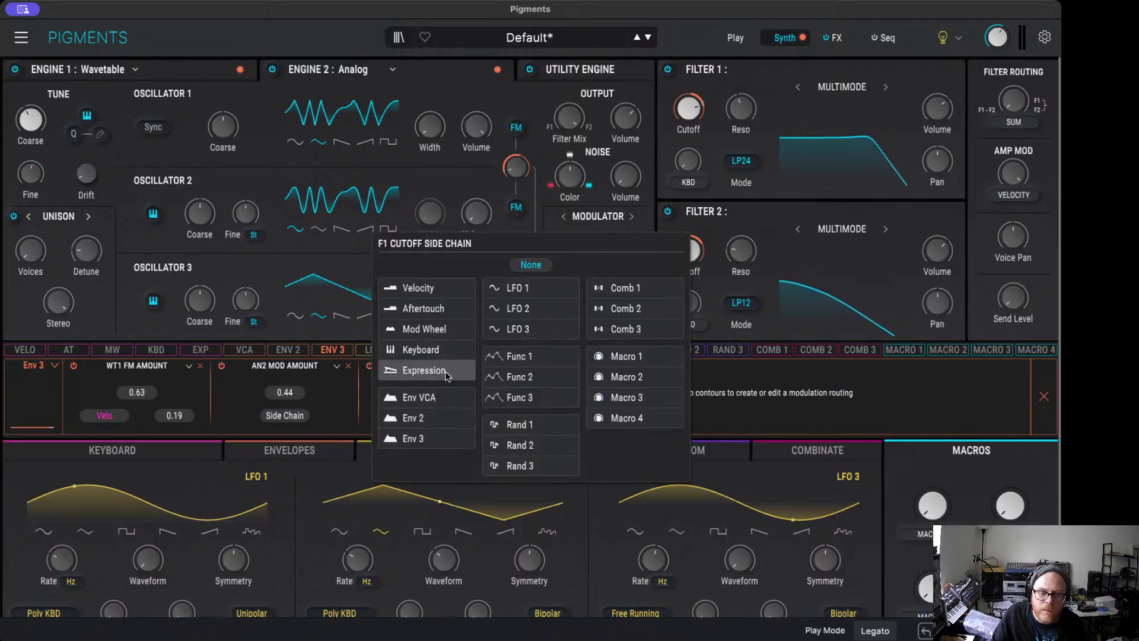
{"action": "left_click", "coordinate": [431, 289]}
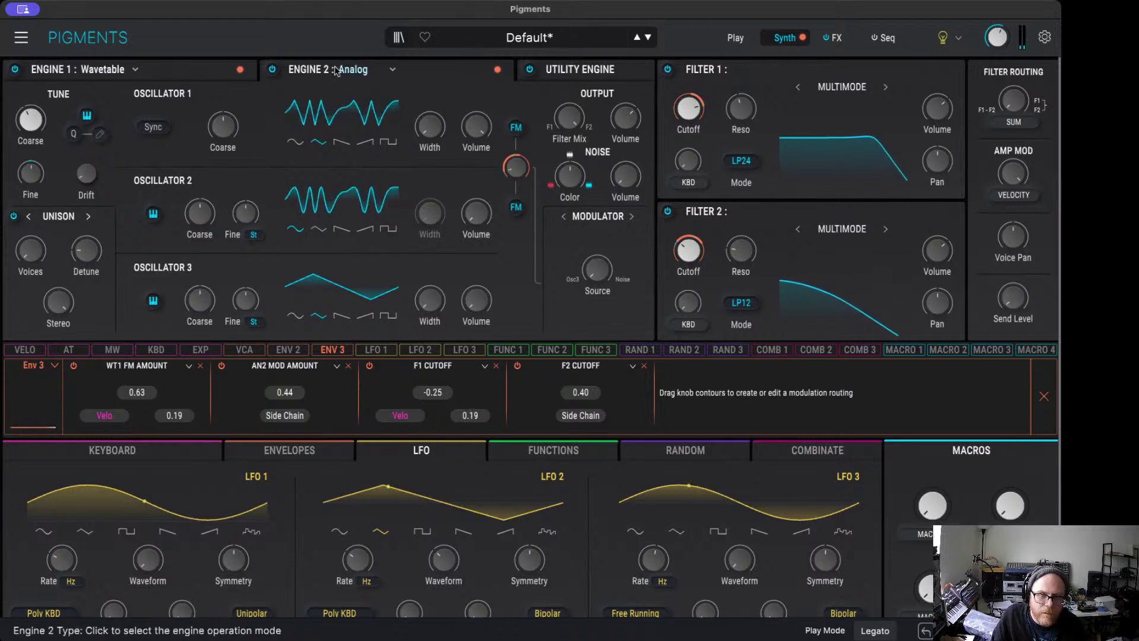
Step: Route LFO 3 to Engine 1's fine tuning with a modulation amount of 0.04
{"action": "left_click", "coordinate": [177, 69]}
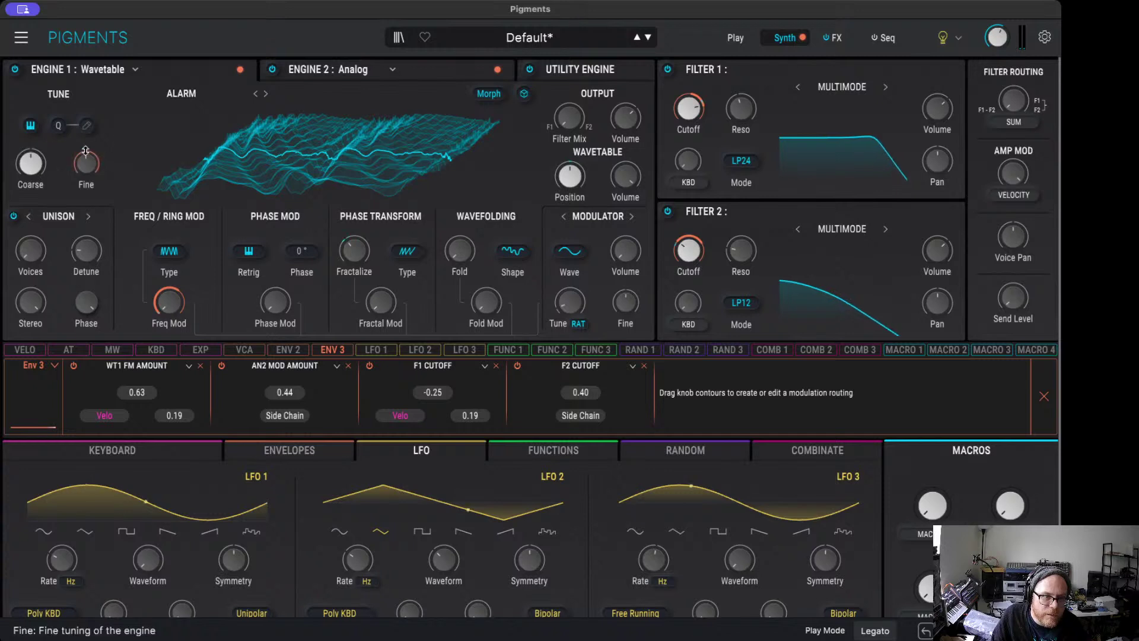
{"action": "mouse_move", "coordinate": [86, 151]}
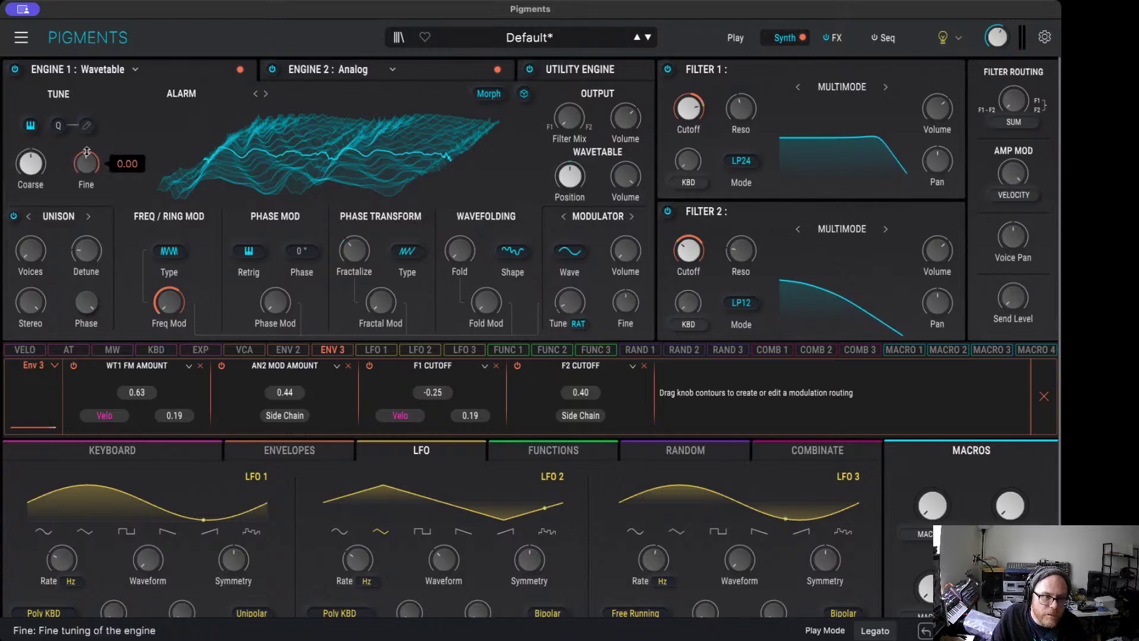
{"action": "left_click", "coordinate": [27, 350]}
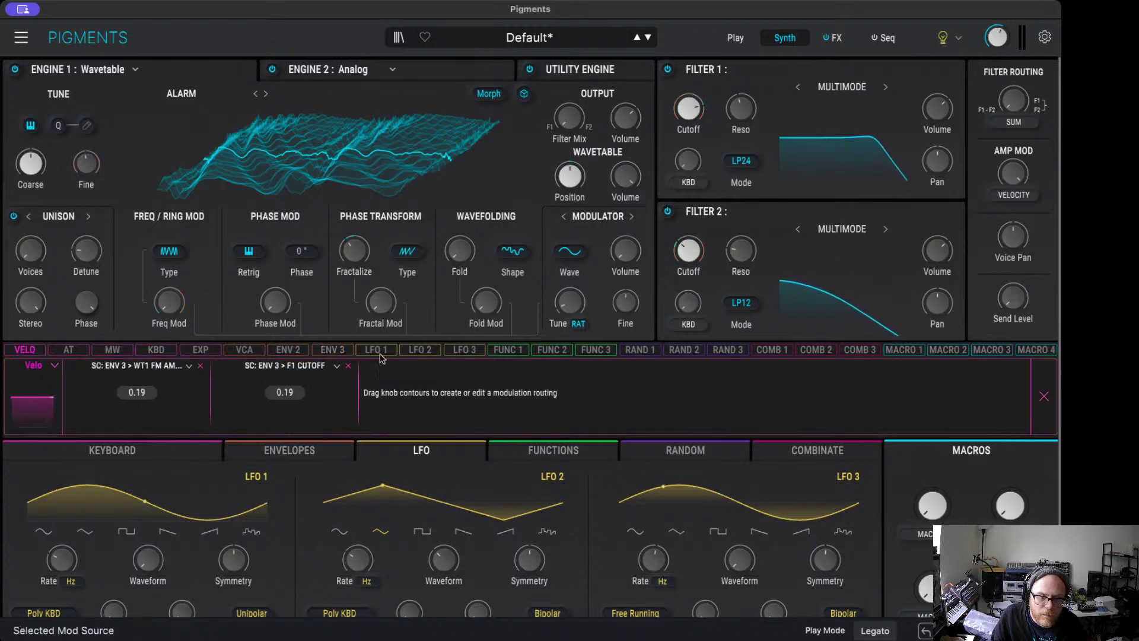
{"action": "left_click", "coordinate": [465, 350]}
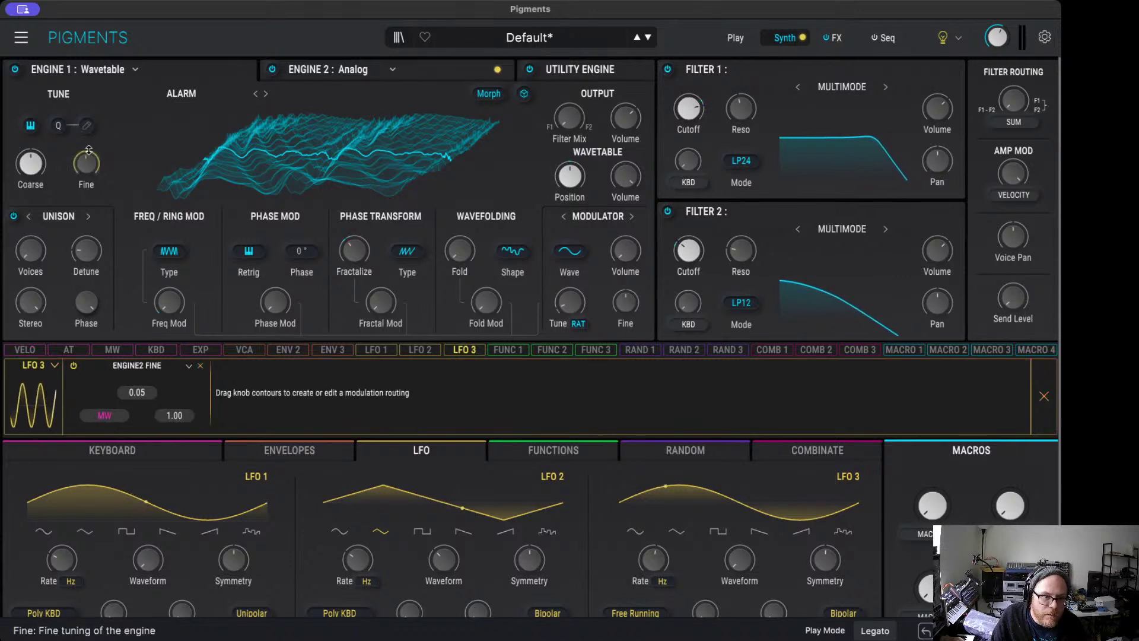
{"action": "mouse_move", "coordinate": [87, 155]}
{"action": "left_click_drag", "start_coordinate": [86, 155], "coordinate": [86, 149]}
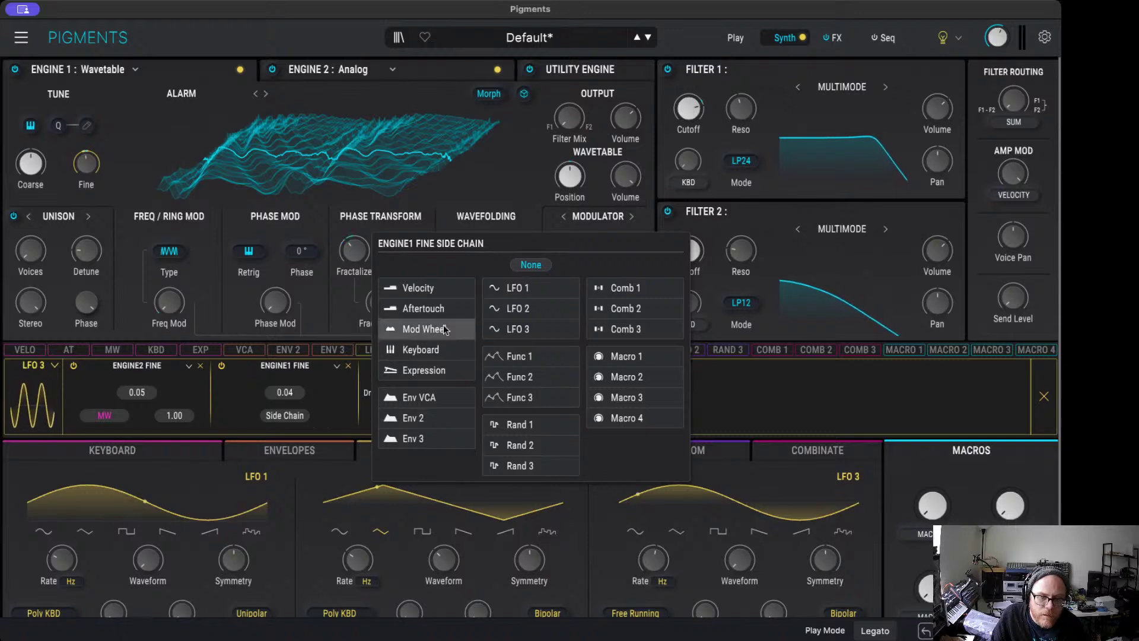
Step: Side-chain LFO 3's Engine 1 Fine modulation to the Mod Wheel at 1.00, and raise the fine-tune amounts to 0.17 for Engine 1 and 0.26 for Engine 2
{"action": "left_click", "coordinate": [424, 329]}
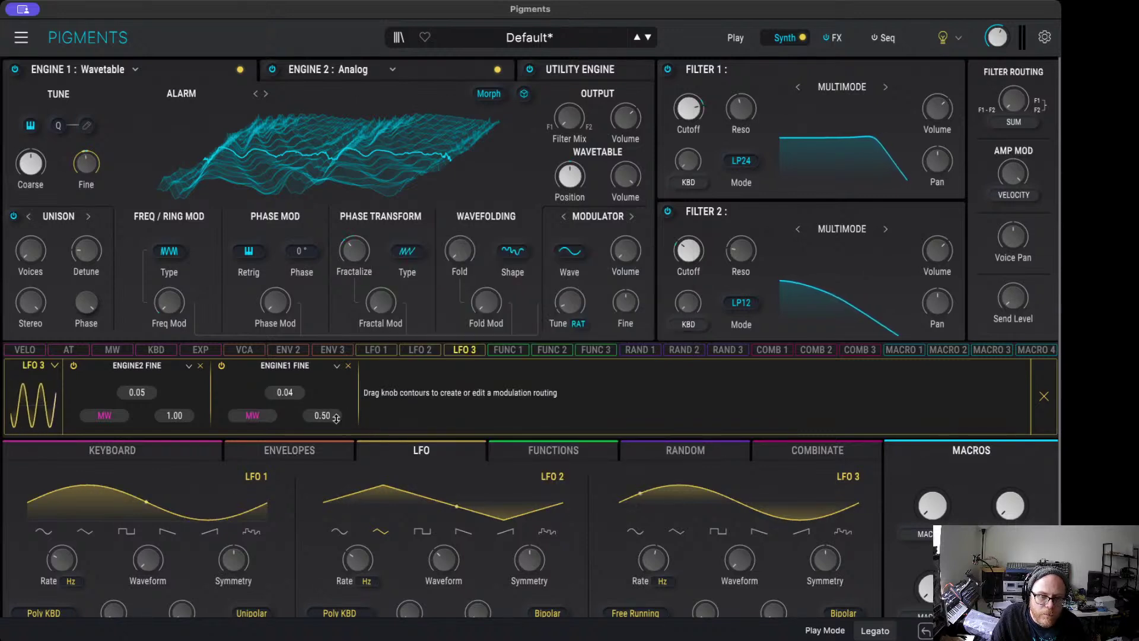
{"action": "left_click_drag", "start_coordinate": [333, 415], "coordinate": [334, 391]}
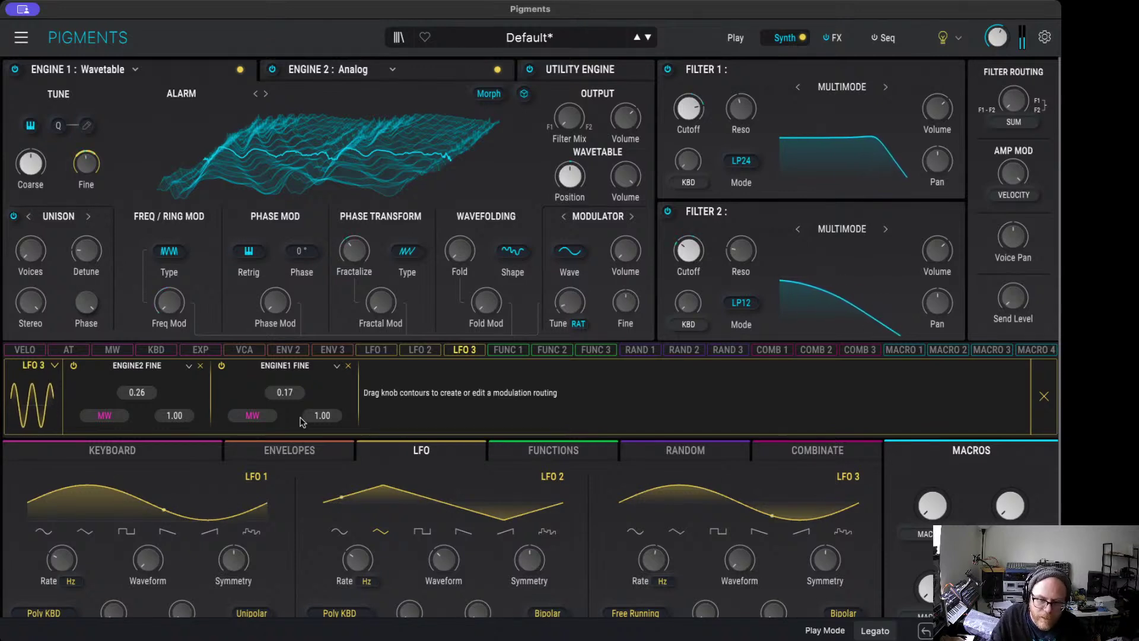
{"action": "left_click", "coordinate": [464, 351]}
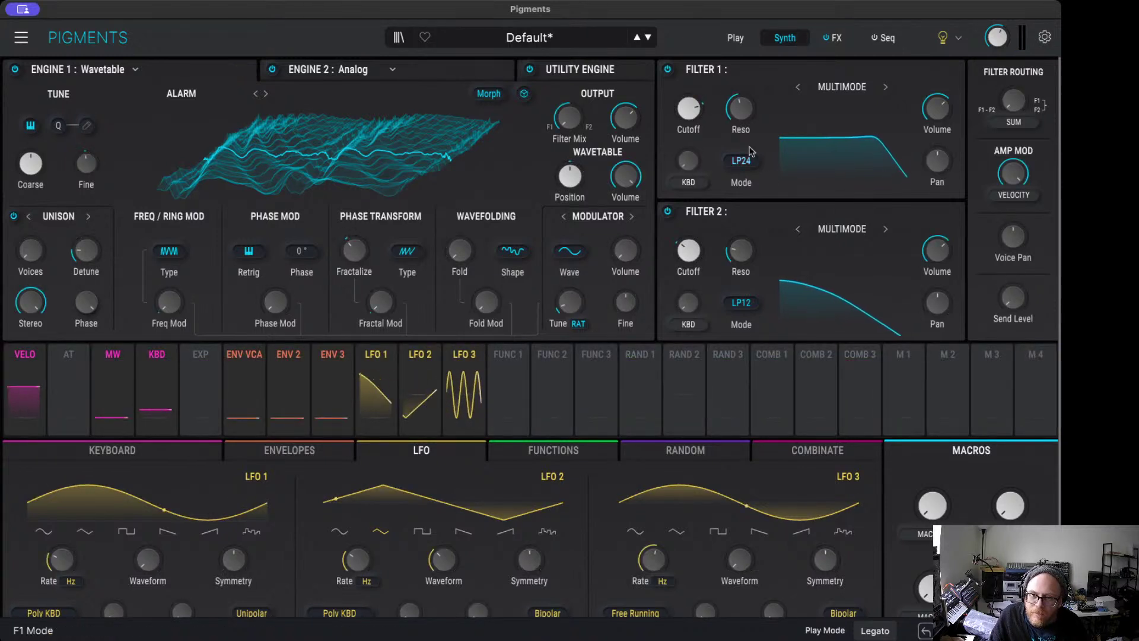
Step: Route LFO 3 to the Filter 1 cutoff with an amount of 0.03 and to the Filter 2 cutoff with 0.04
{"action": "mouse_move", "coordinate": [696, 108]}
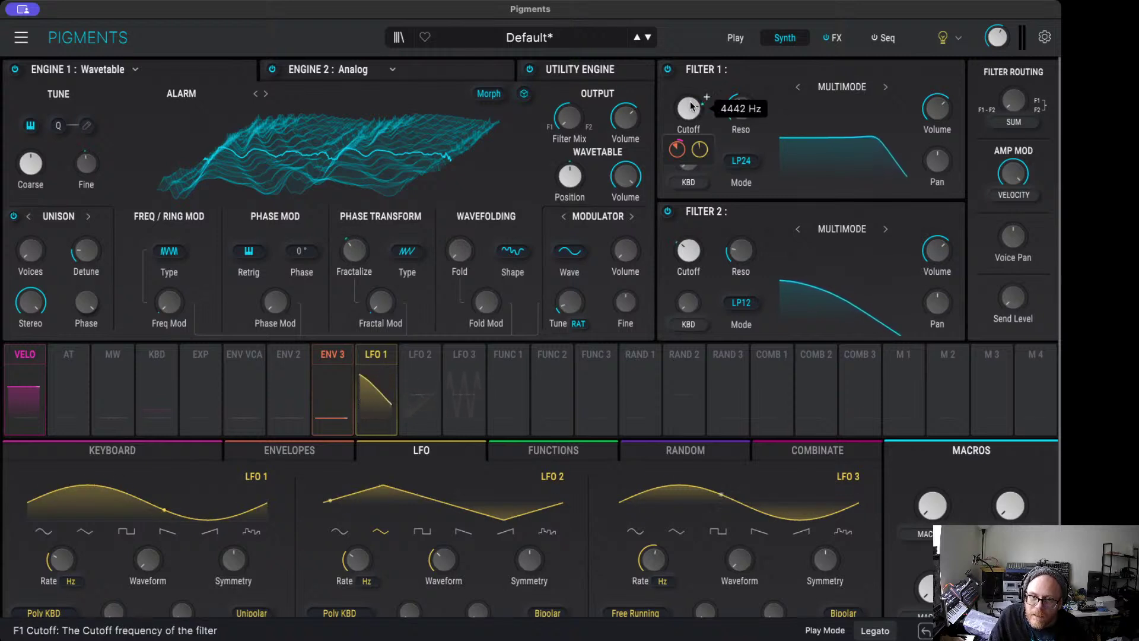
{"action": "left_click", "coordinate": [464, 360]}
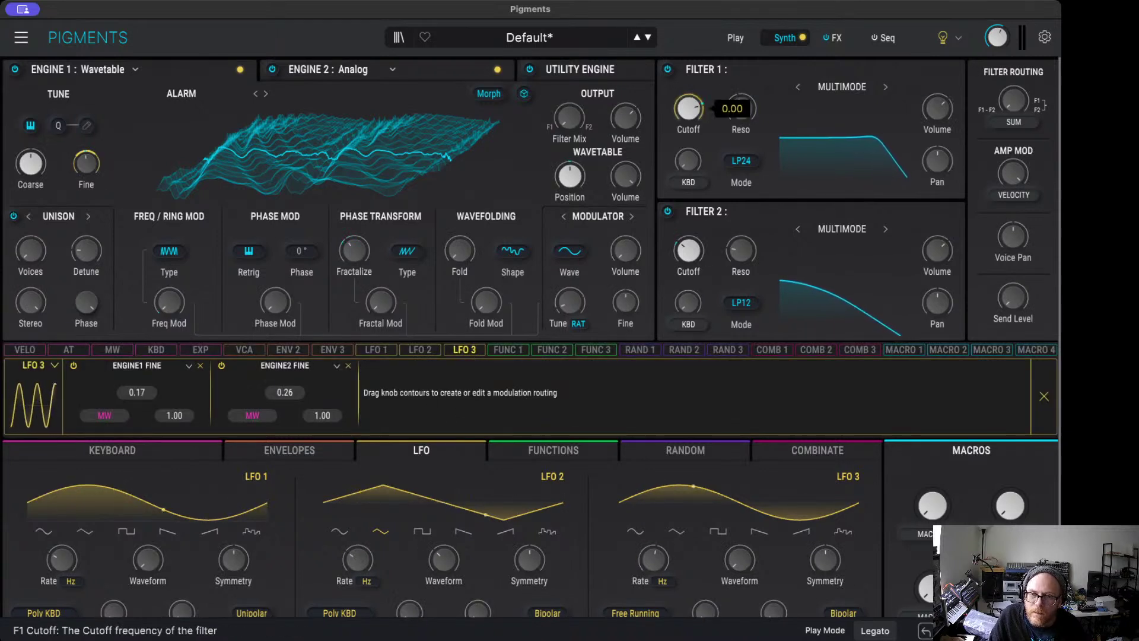
{"action": "left_click_drag", "start_coordinate": [702, 107], "coordinate": [702, 104]}
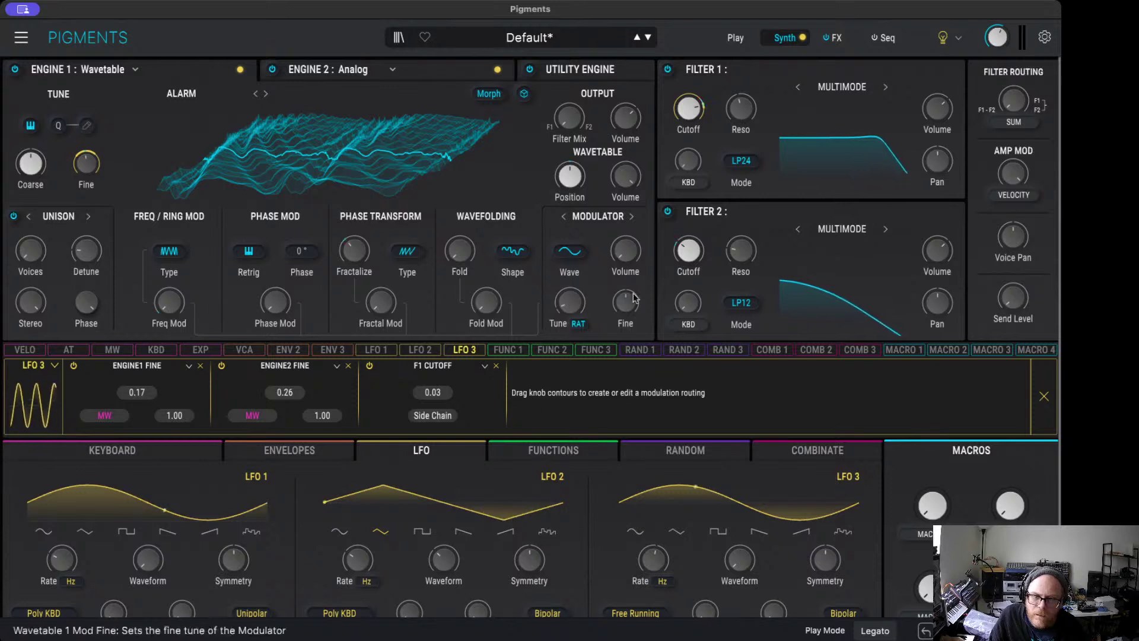
{"action": "left_click_drag", "start_coordinate": [684, 237], "coordinate": [684, 236]}
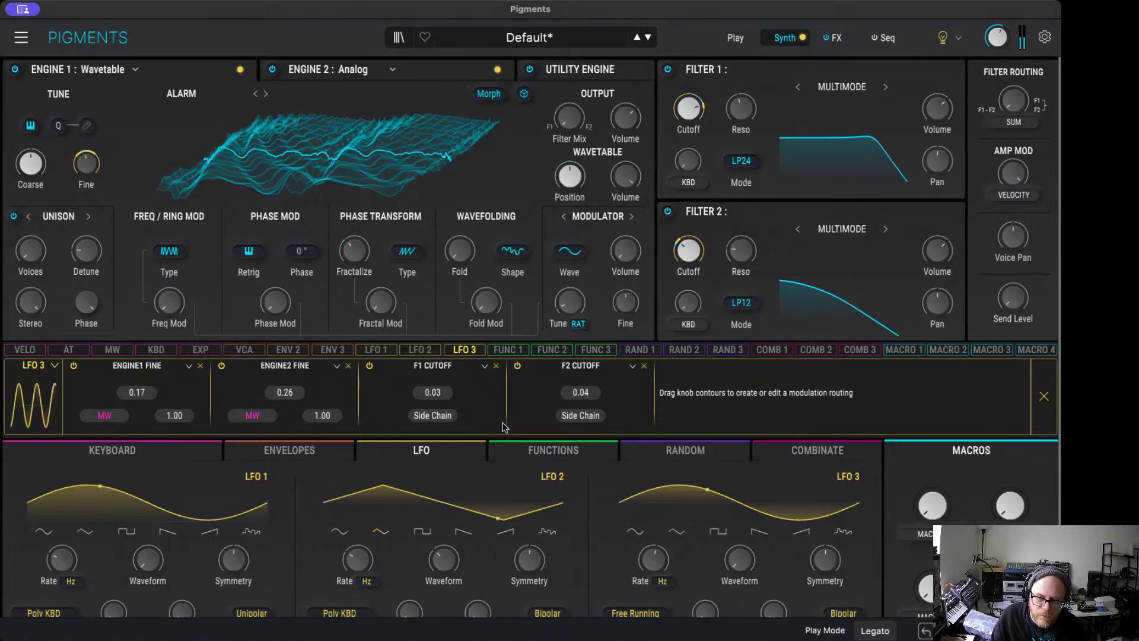
Step: Side-chain LFO 3's F1 Cutoff and F2 Cutoff modulations to the Mod Wheel, each with an amount of 1.00
{"action": "left_click", "coordinate": [439, 416]}
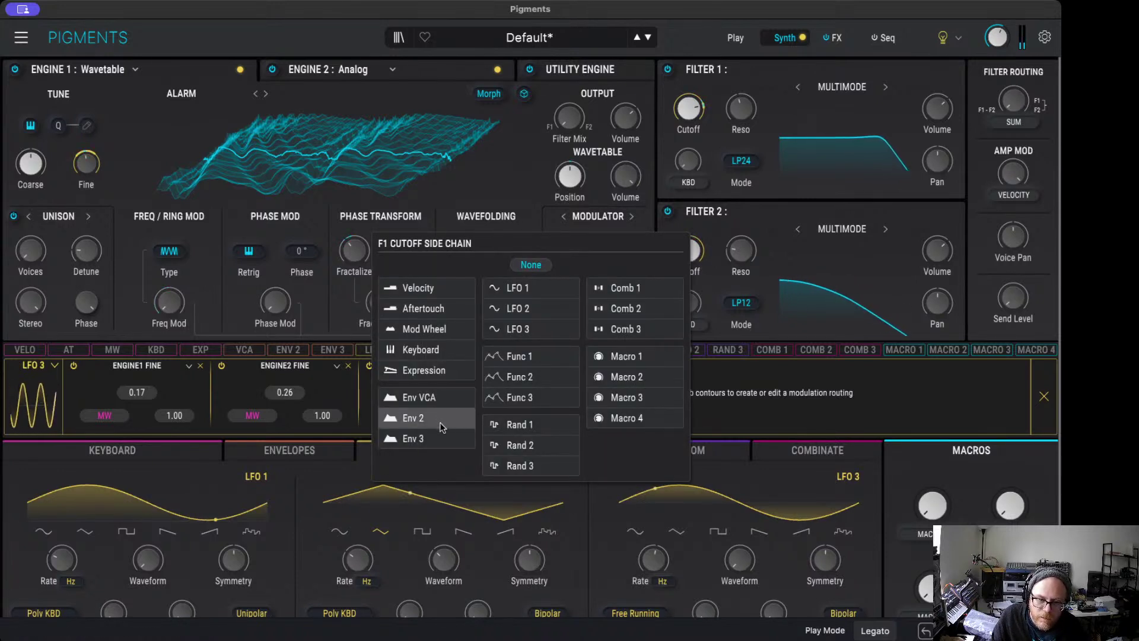
{"action": "left_click", "coordinate": [445, 330]}
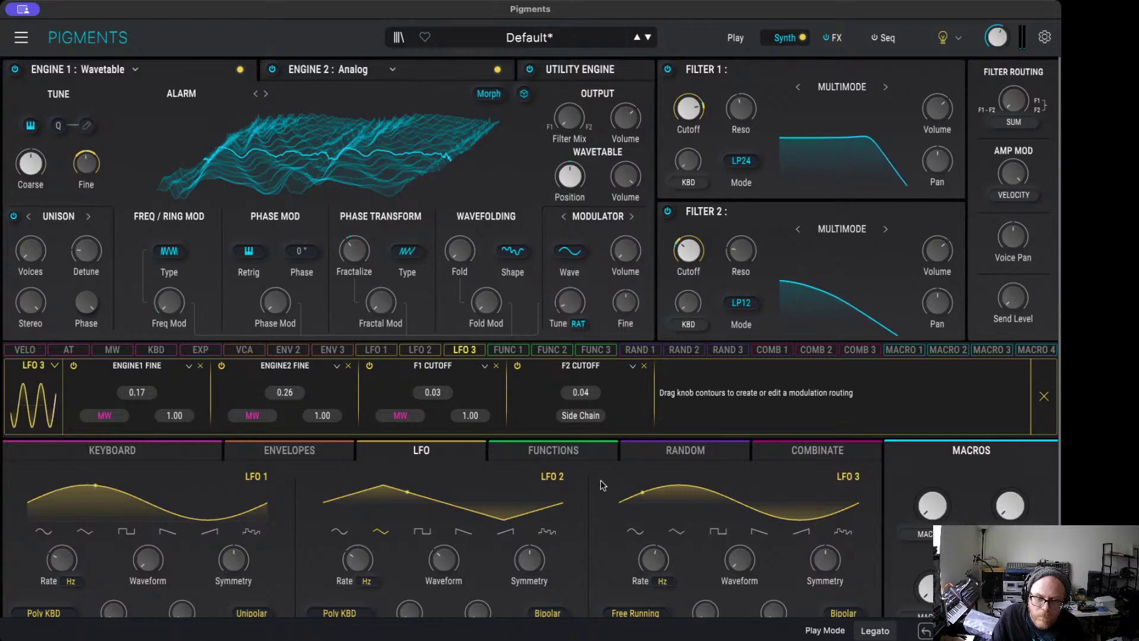
{"action": "left_click", "coordinate": [583, 416]}
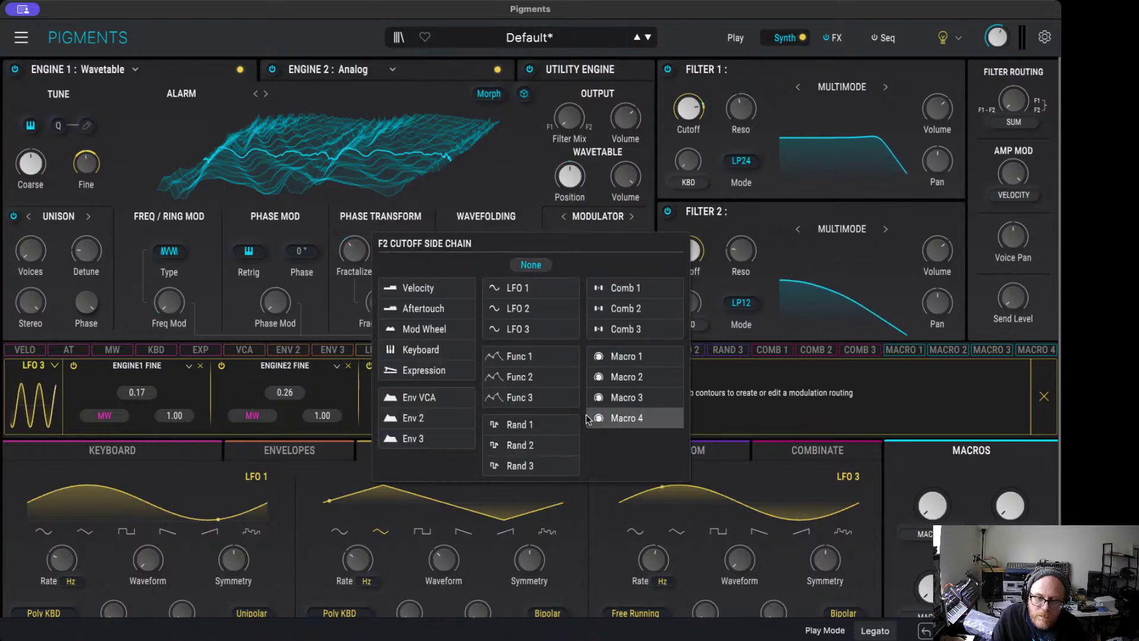
{"action": "left_click", "coordinate": [442, 328]}
{"action": "left_click_drag", "start_coordinate": [617, 415], "coordinate": [618, 392]}
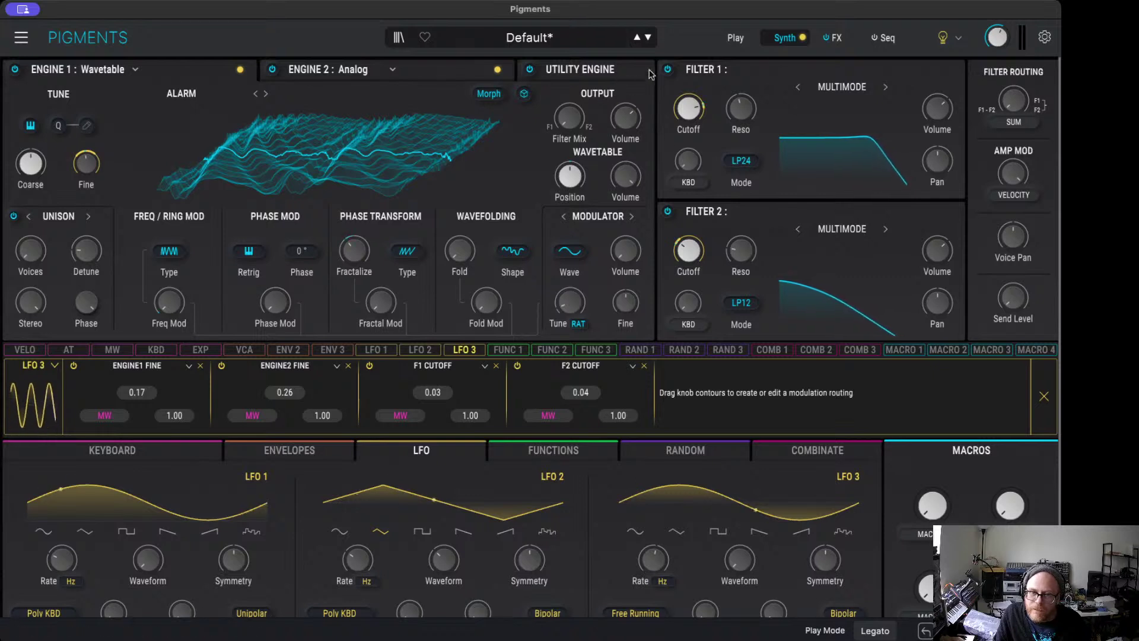
Step: Enable Noise 1 in the Utility Engine and raise its volume
{"action": "left_click", "coordinate": [583, 68]}
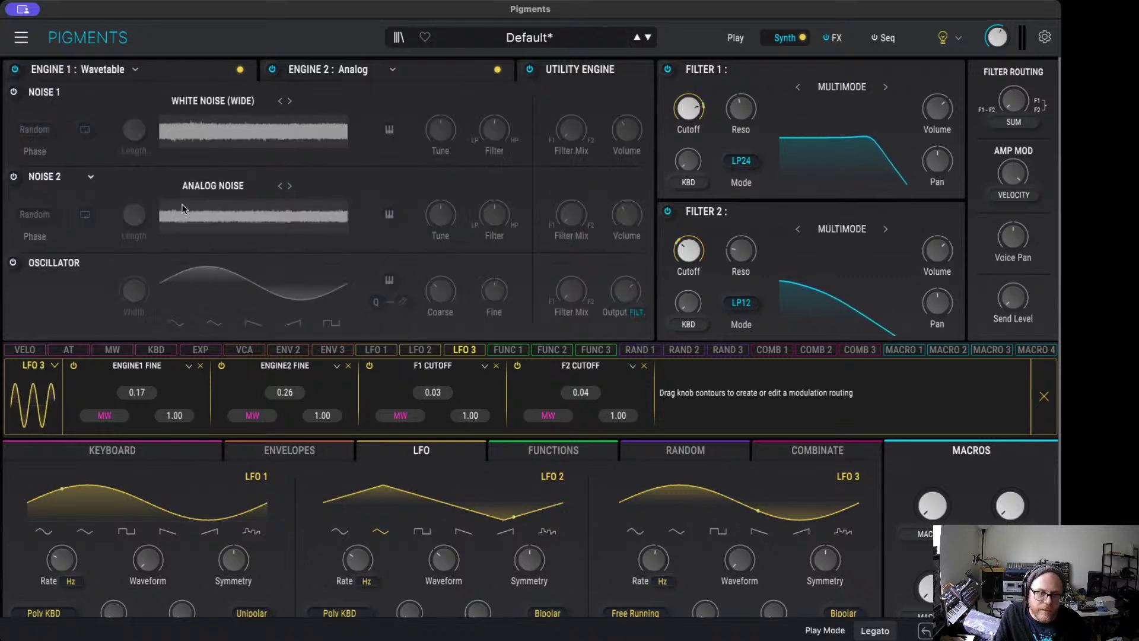
{"action": "left_click", "coordinate": [14, 92]}
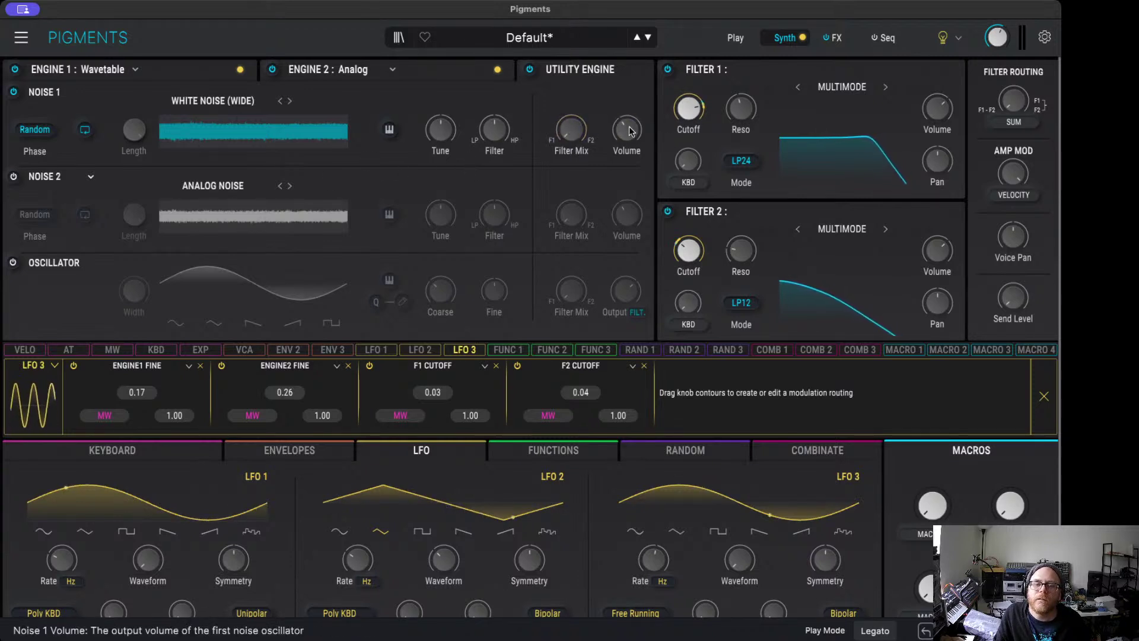
{"action": "mouse_move", "coordinate": [630, 131]}
{"action": "mouse_move", "coordinate": [630, 131]}
{"action": "left_mouse_down"}
{"action": "mouse_move", "coordinate": [630, 110]}
{"action": "mouse_move", "coordinate": [633, 133]}
{"action": "left_mouse_up"}
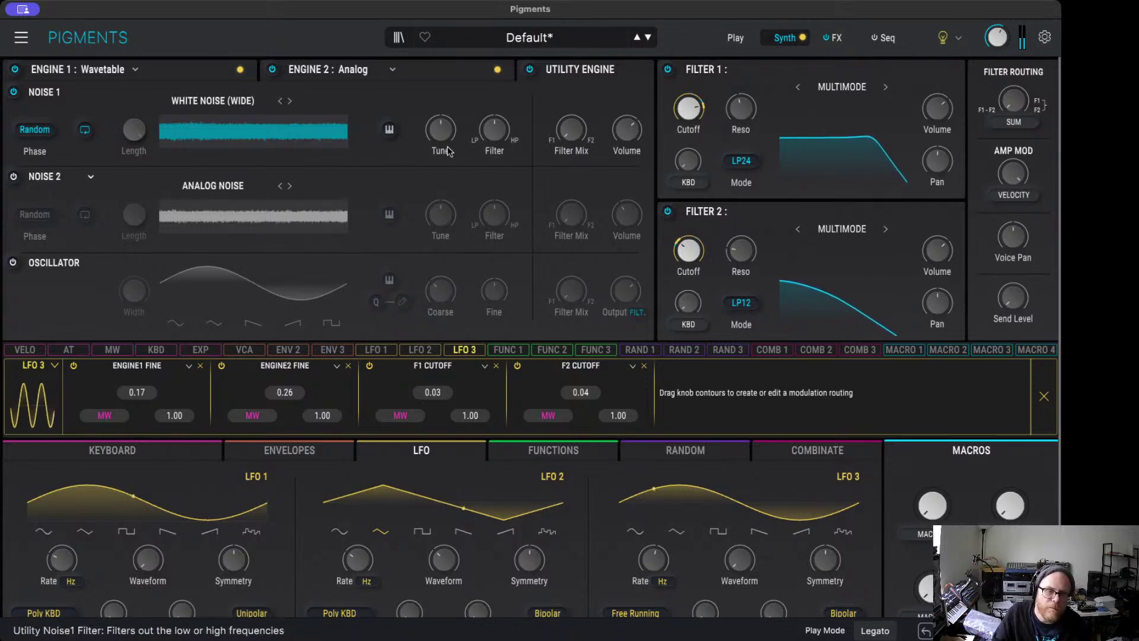
Step: Browse the Noise 1 samples and choose Analog Noise
{"action": "left_click", "coordinate": [290, 101]}
{"action": "left_click", "coordinate": [290, 101]}
{"action": "left_click", "coordinate": [290, 101]}
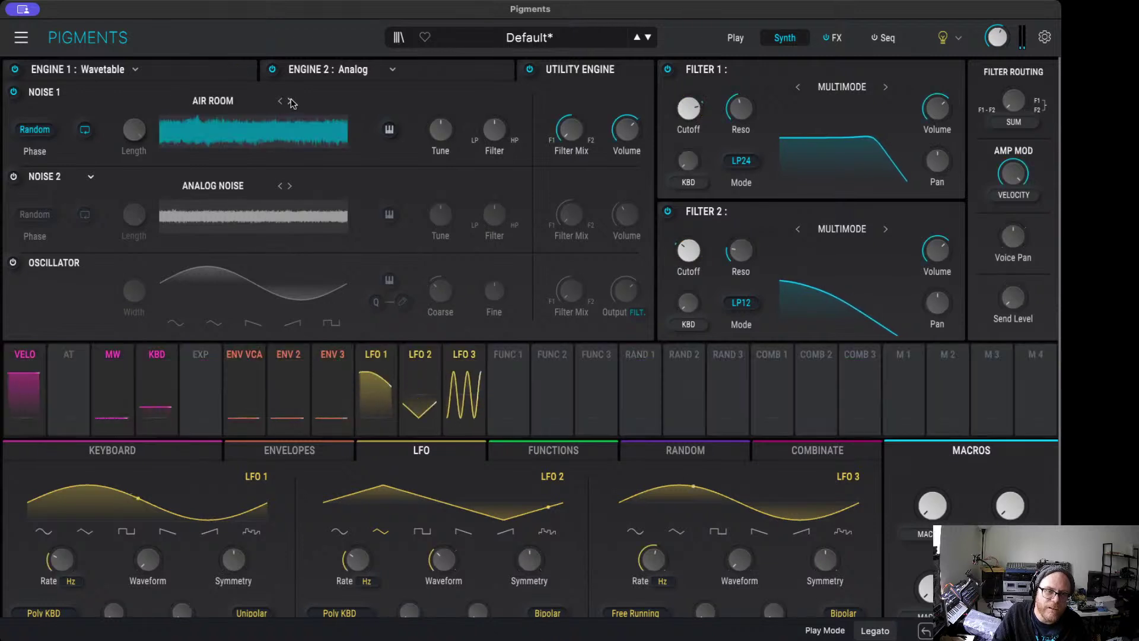
{"action": "left_click", "coordinate": [290, 101]}
{"action": "left_click", "coordinate": [290, 101]}
{"action": "left_click", "coordinate": [280, 101]}
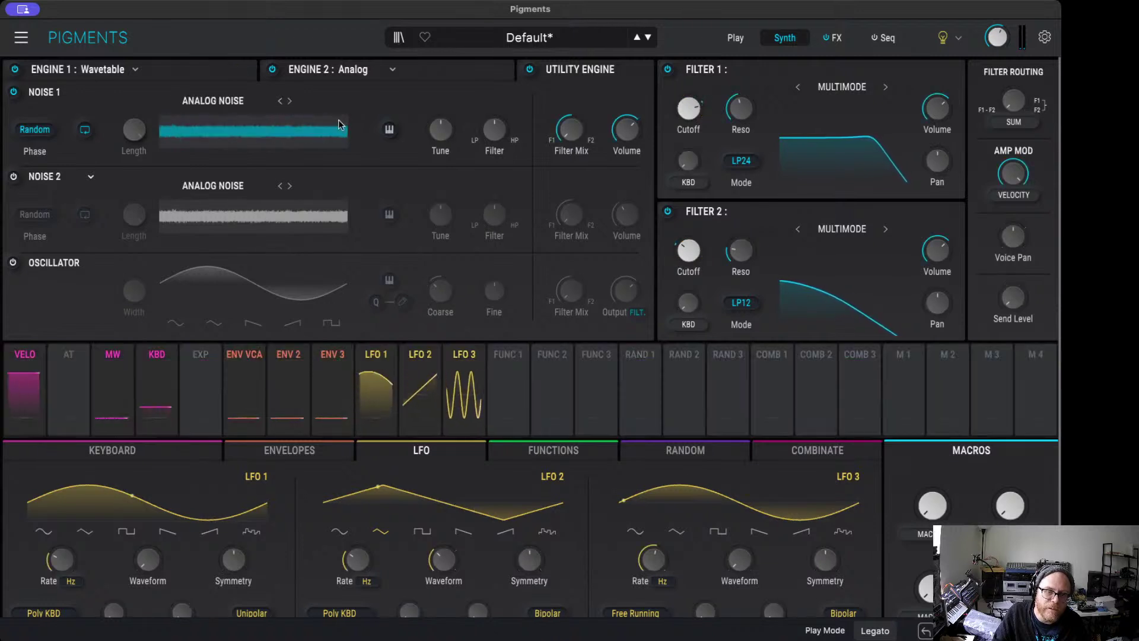
Step: Lower Noise 1's volume and set its Filter Mix midway between Filter 1 and Filter 2
{"action": "left_click_drag", "start_coordinate": [616, 136], "coordinate": [645, 139]}
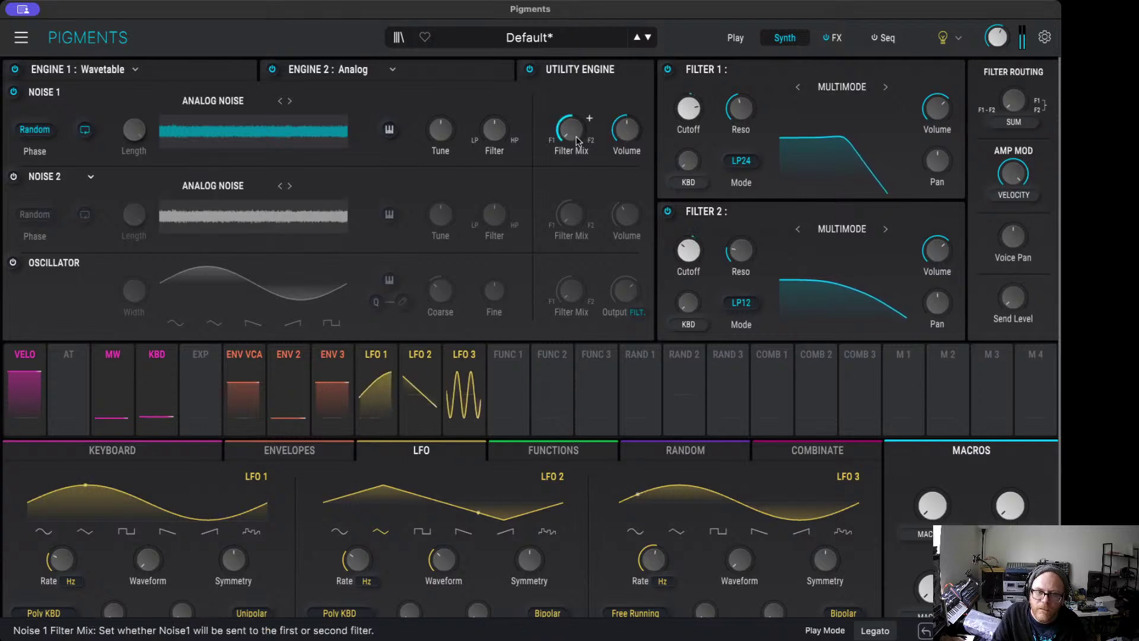
{"action": "mouse_move", "coordinate": [571, 135]}
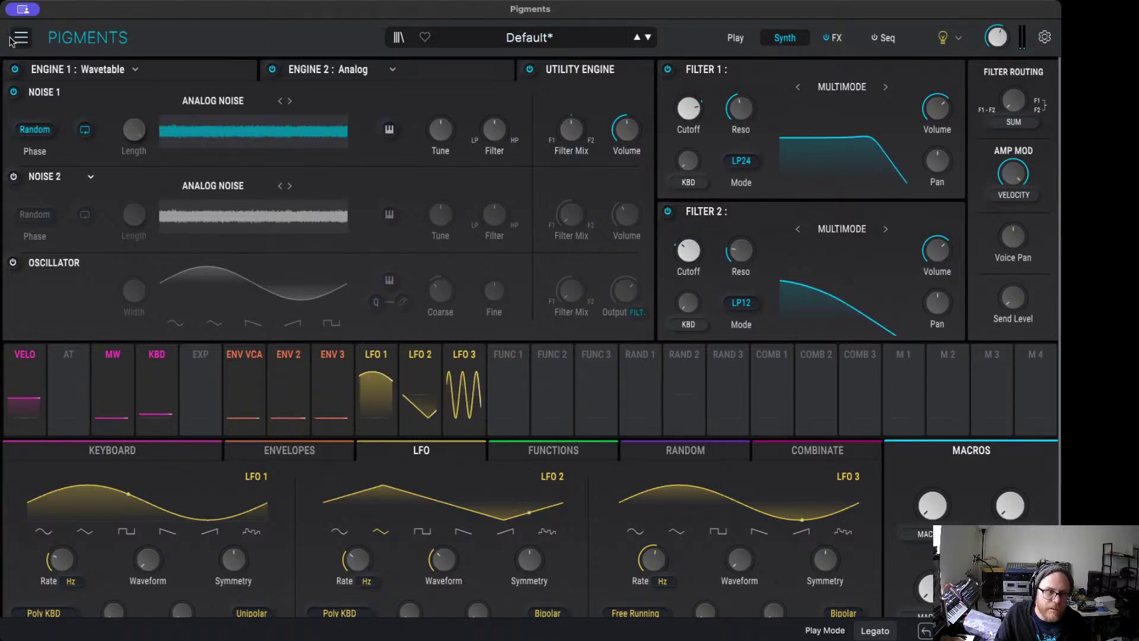
Step: Start saving the patch as a new preset and name it Industrial Lead
{"action": "key", "text": "super+s"}
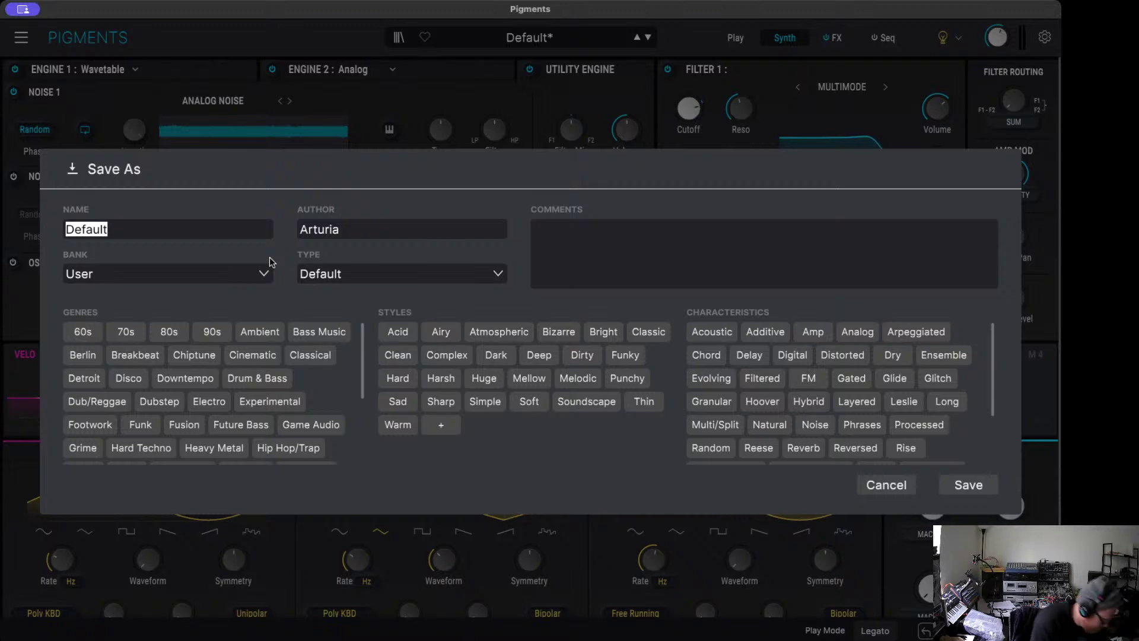
{"action": "type", "text": "Industrioal"}
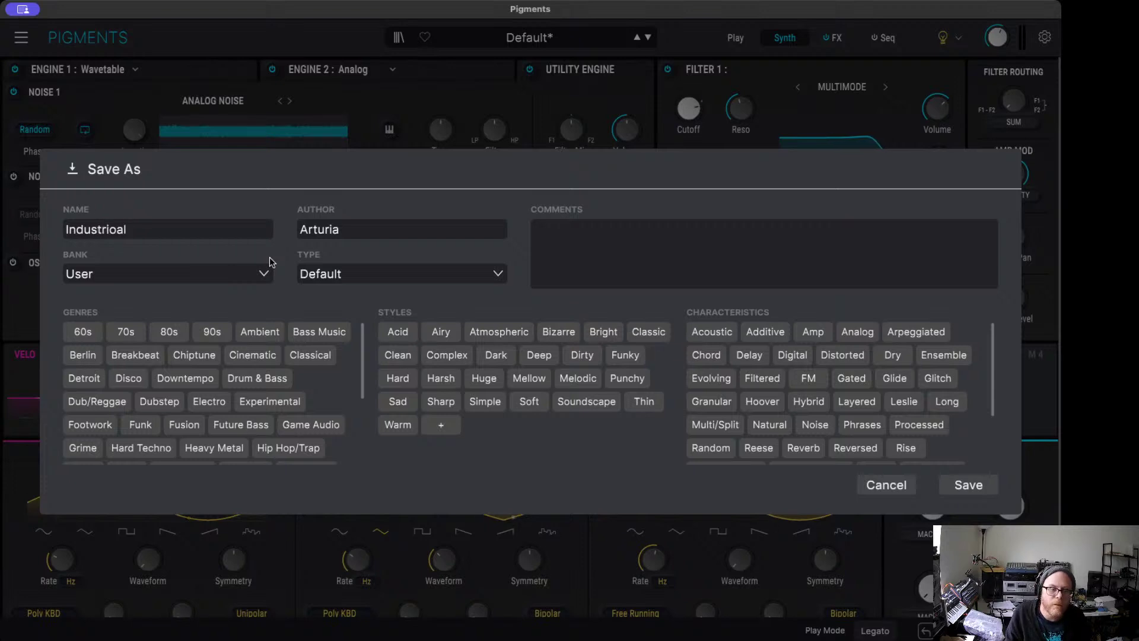
{"action": "key", "text": "BackSpace"}
{"action": "key", "text": "BackSpace"}
{"action": "key", "text": "BackSpace"}
{"action": "type", "text": "al"}
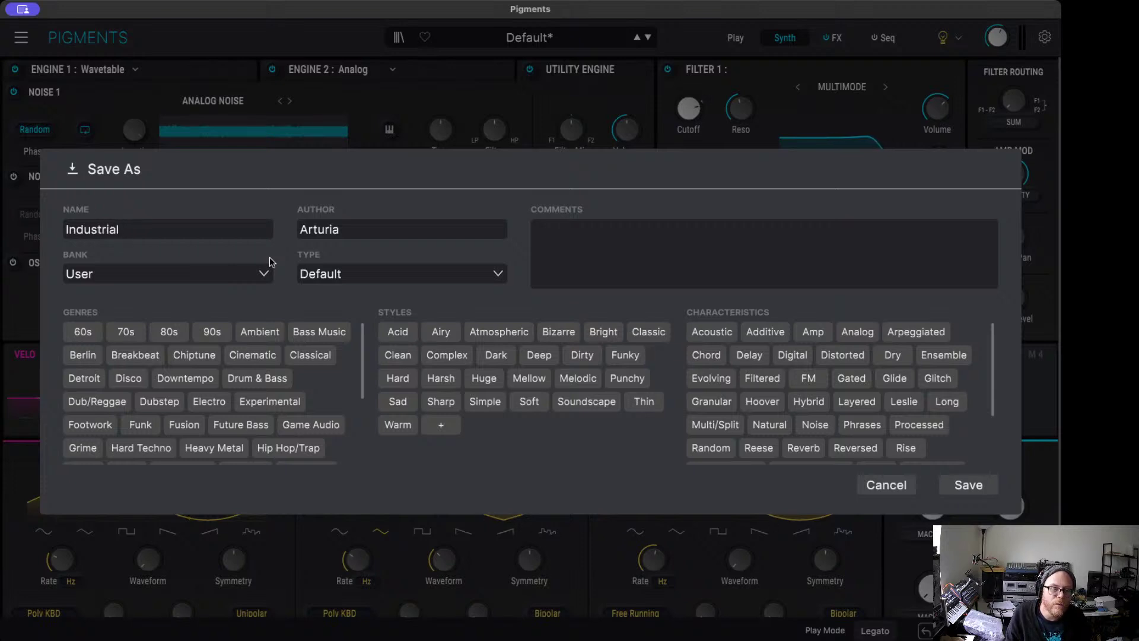
{"action": "type", "text": " Lead"}
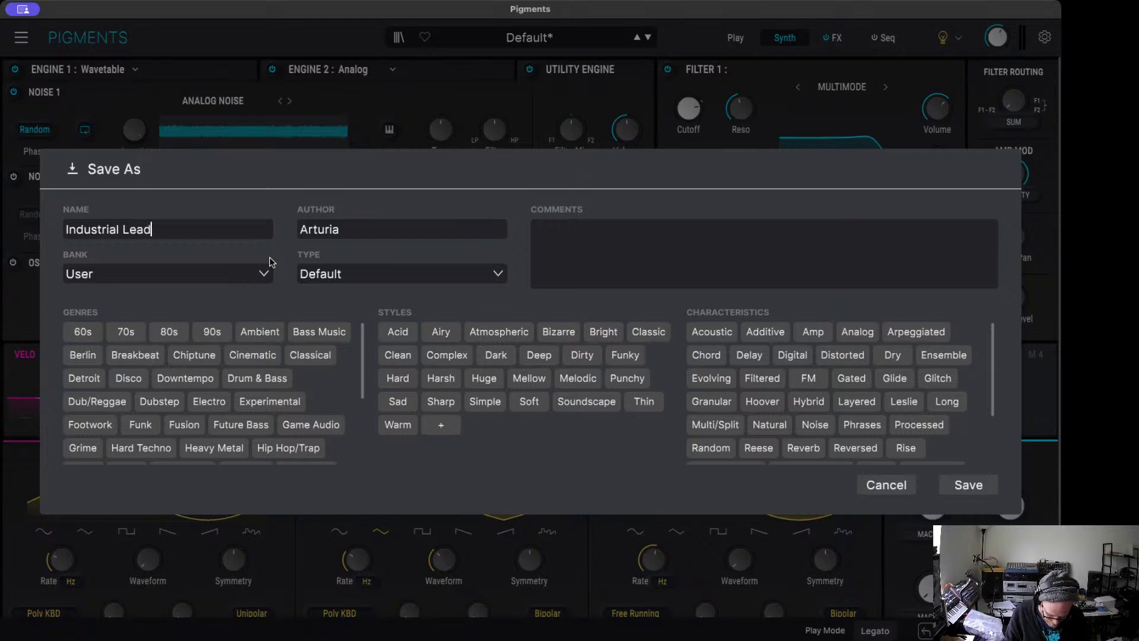
Step: Enter the author's name for the preset and set its type to Dirty Lead
{"action": "key", "text": "Tab"}
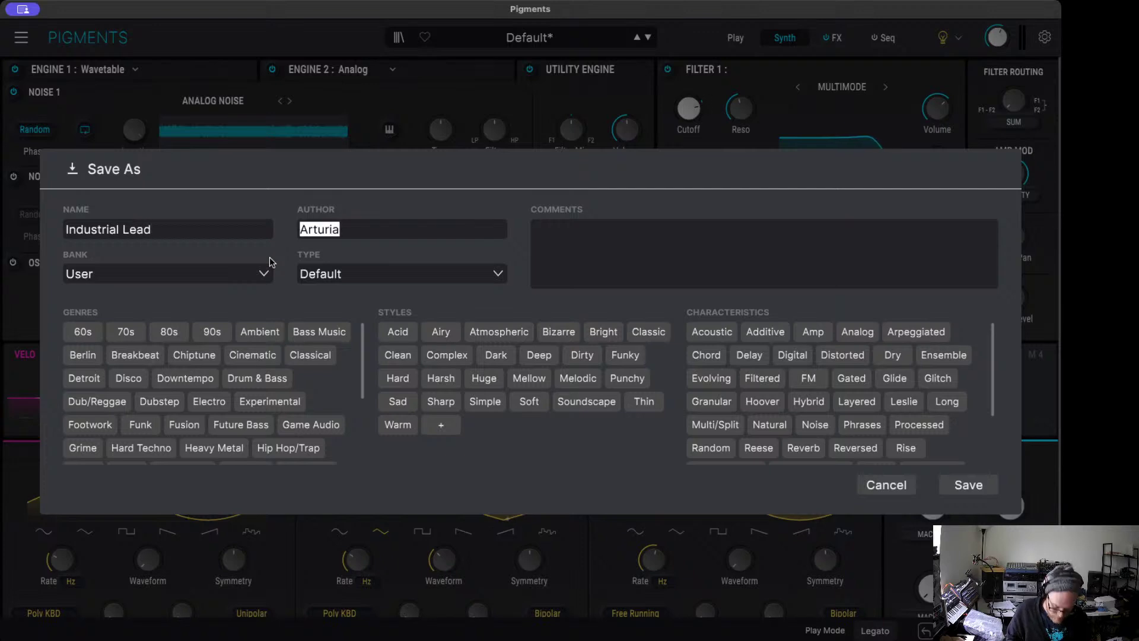
{"action": "type", "text": "Ether Diver"}
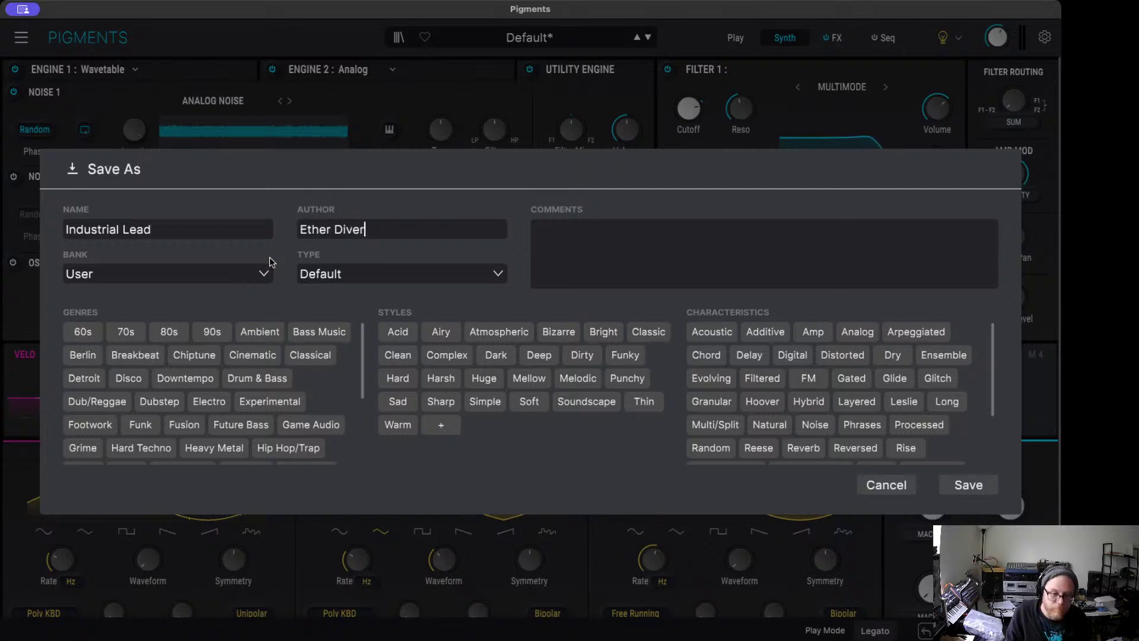
{"action": "key", "text": "Tab"}
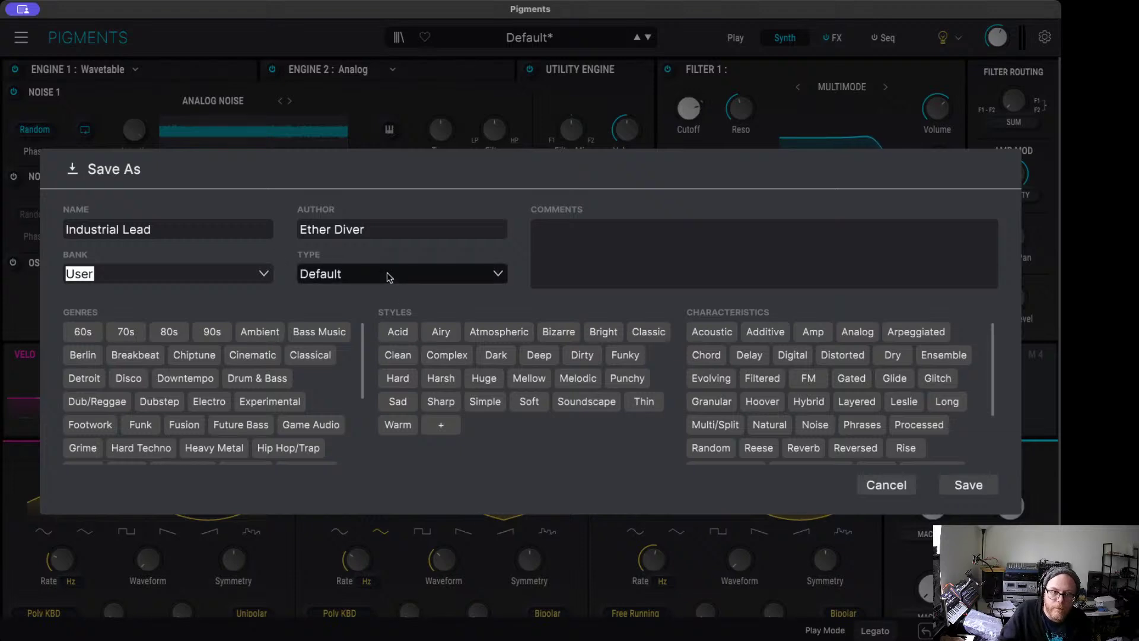
{"action": "key", "text": "Tab"}
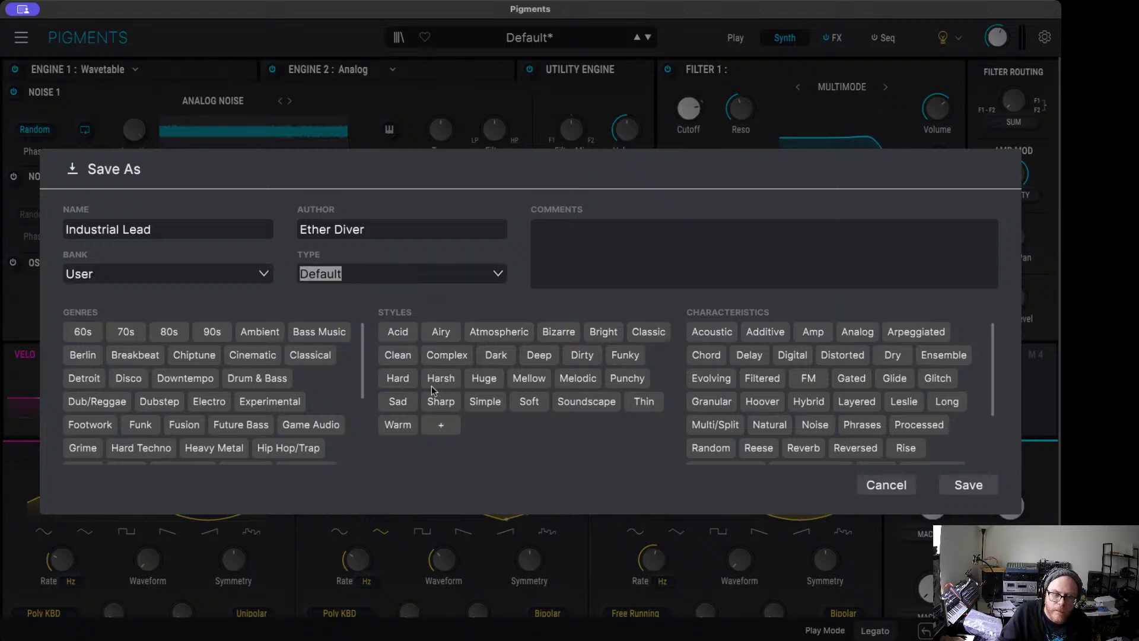
{"action": "type", "text": "Dirty Lead"}
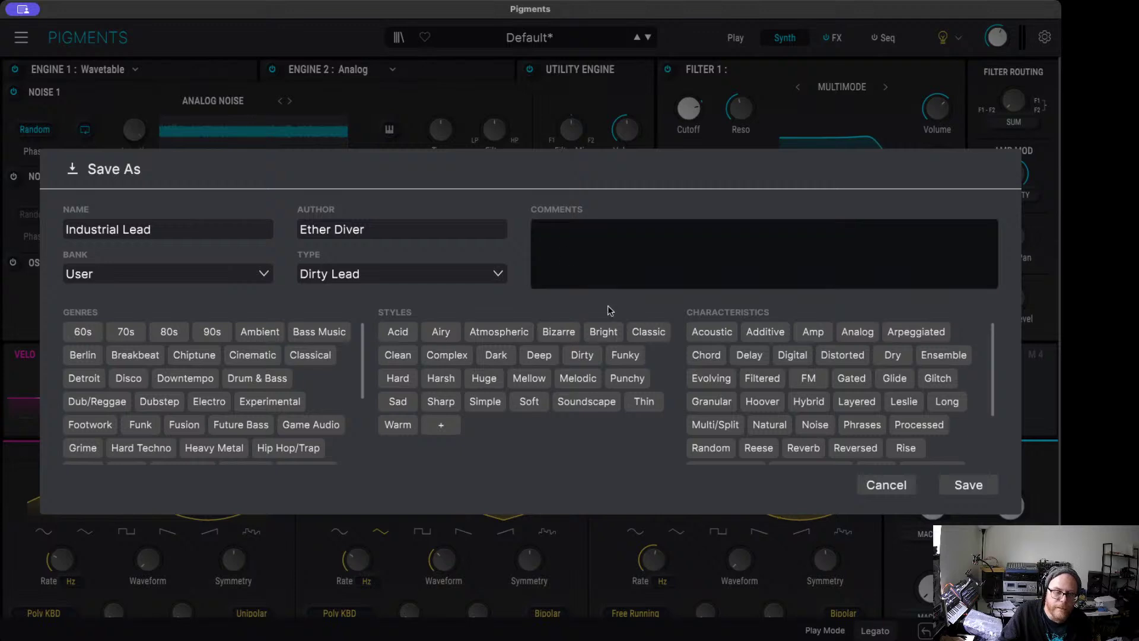
Step: Tag the preset with the Industrial genre and the Dirty style
{"action": "scroll", "coordinate": [261, 383], "scroll_direction": "down", "scroll_amount": 2}
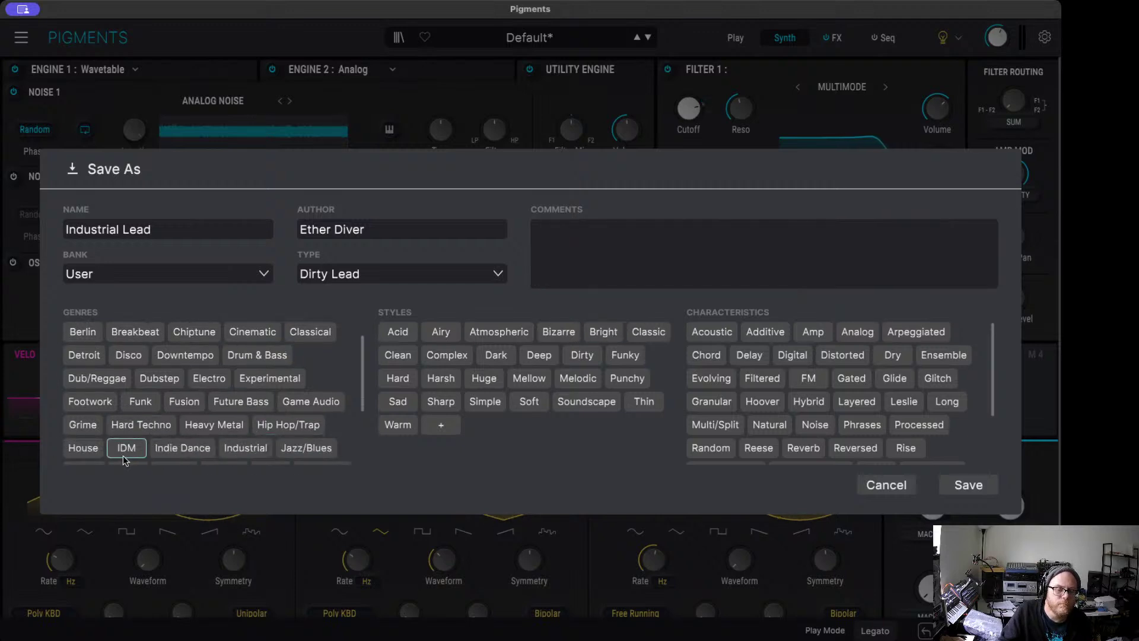
{"action": "left_click", "coordinate": [245, 448]}
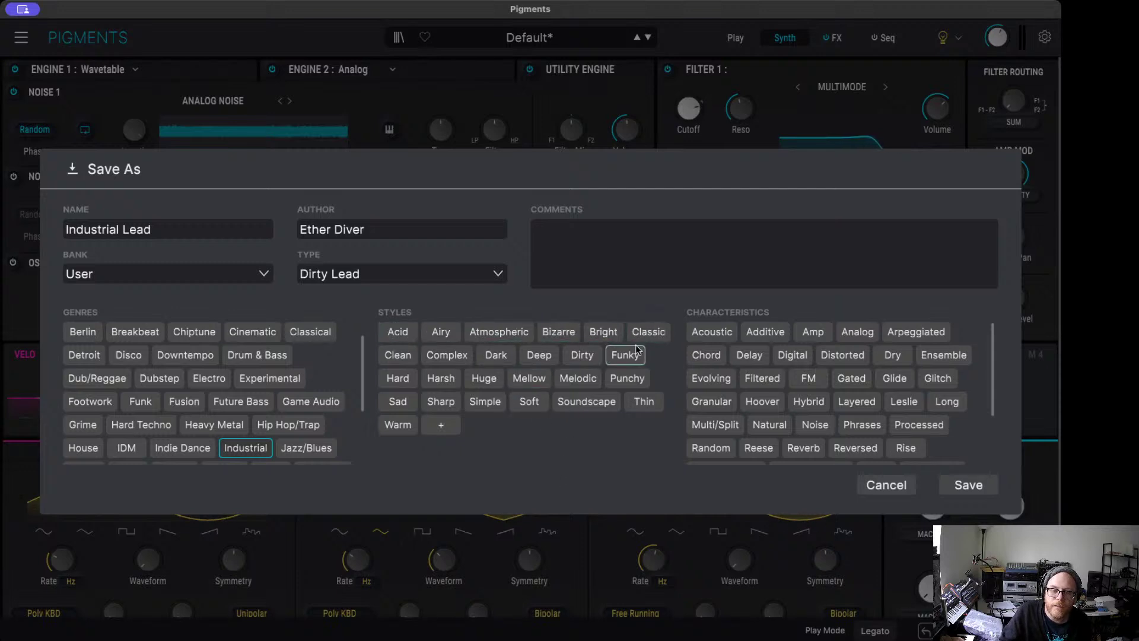
{"action": "left_click", "coordinate": [582, 355]}
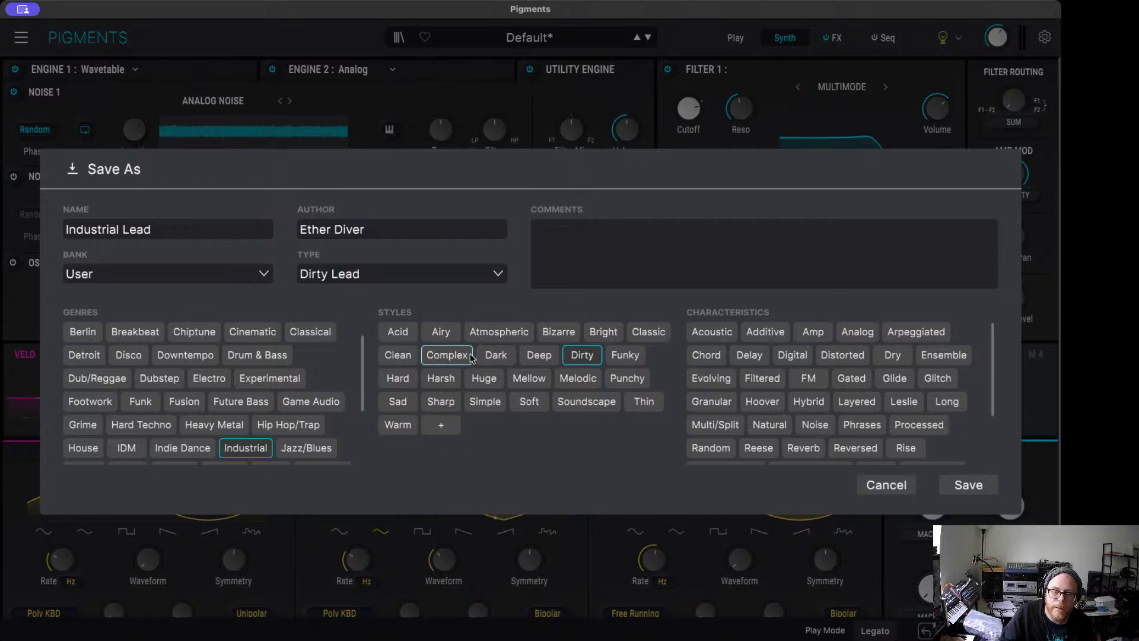
Step: Add the Harsh and Punchy styles and the Digital, Distorted and FM characteristics to the preset, and save it
{"action": "left_click", "coordinate": [441, 378]}
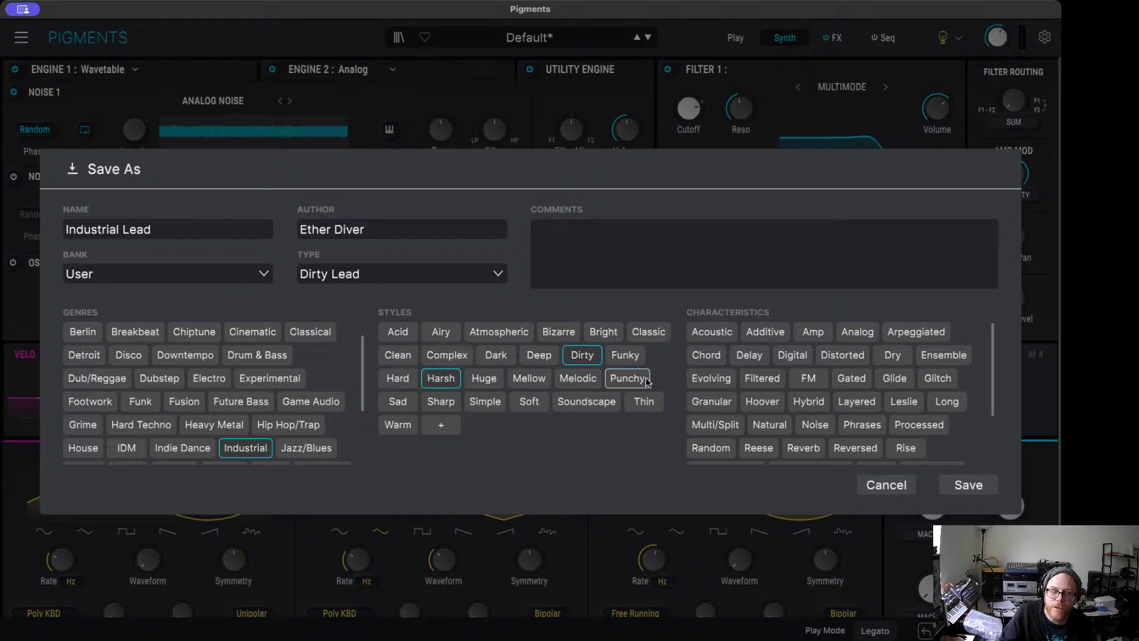
{"action": "left_click", "coordinate": [627, 377]}
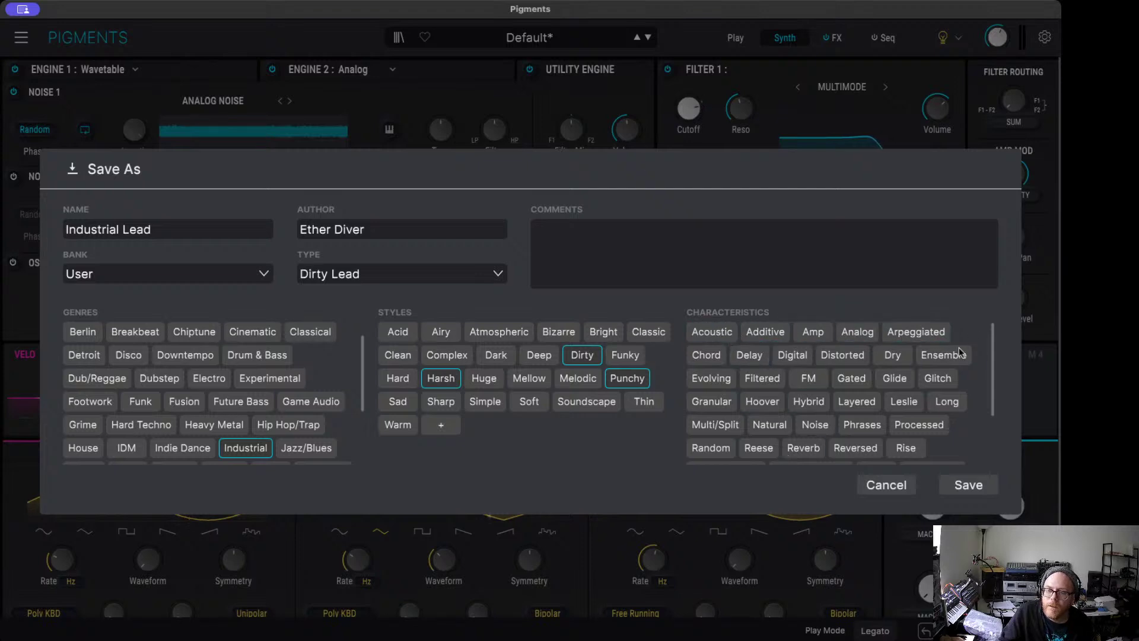
{"action": "left_click", "coordinate": [792, 355]}
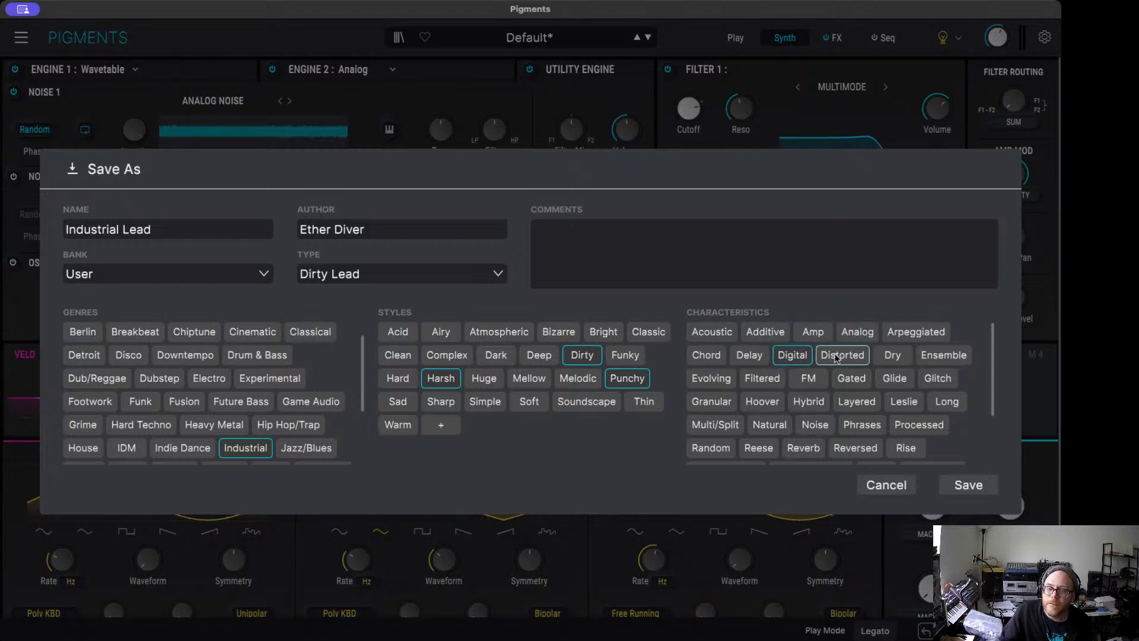
{"action": "left_click", "coordinate": [842, 355]}
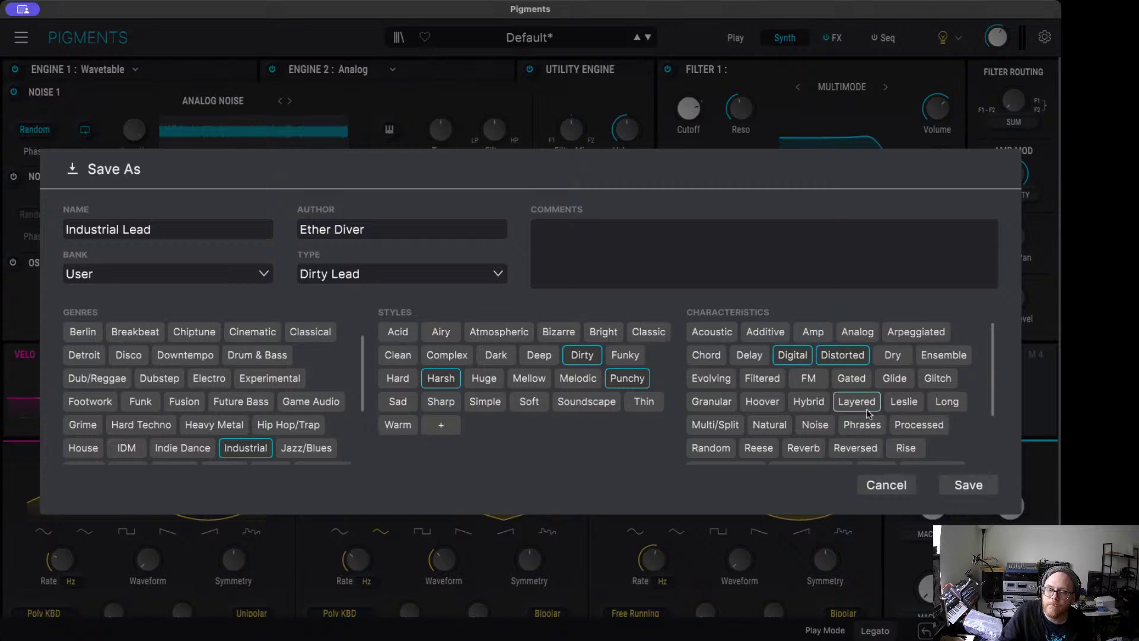
{"action": "scroll", "coordinate": [831, 374], "scroll_direction": "down", "scroll_amount": 1}
{"action": "left_click", "coordinate": [808, 361]}
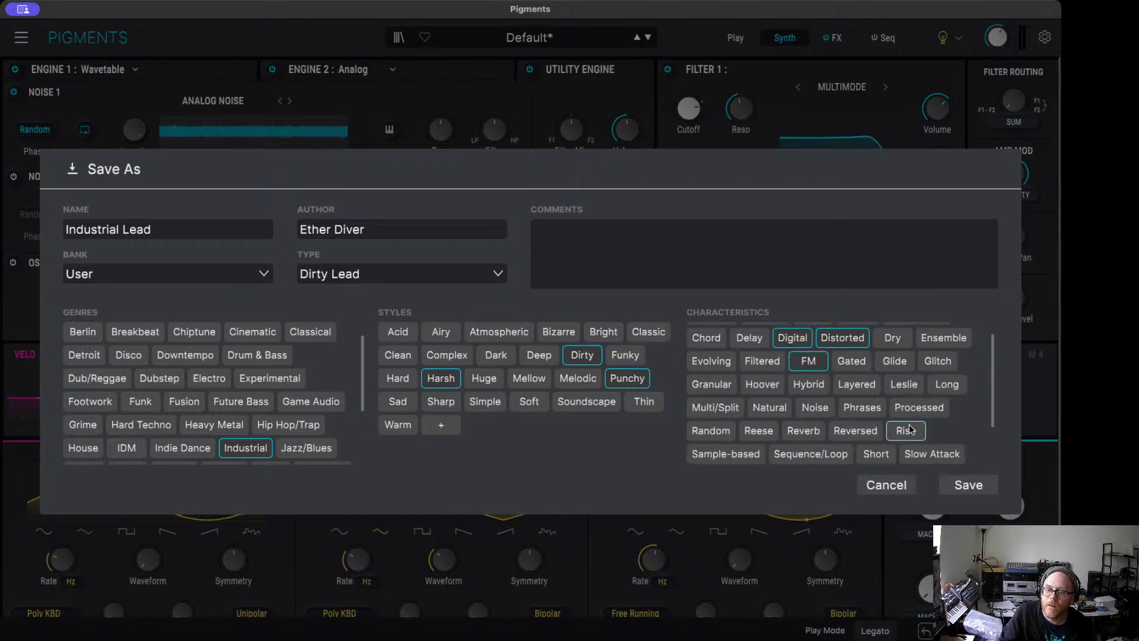
{"action": "scroll", "coordinate": [905, 431], "scroll_direction": "down", "scroll_amount": 2}
{"action": "left_click", "coordinate": [968, 485]}
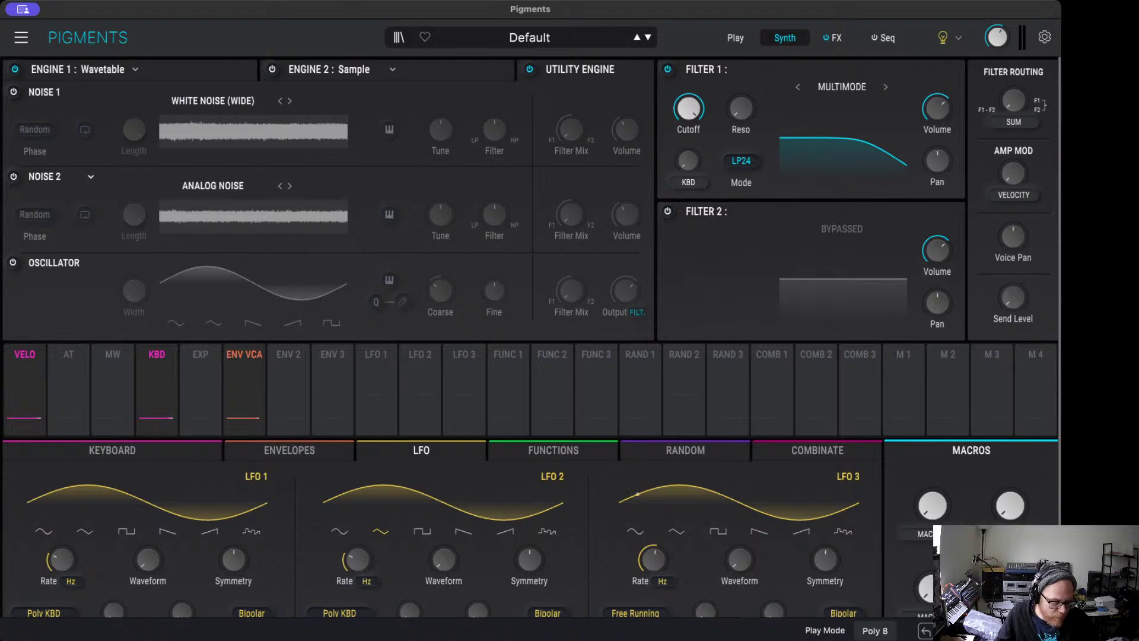
Step: Switch Engine 1 of the default patch from Wavetable to the Harmonic type
{"action": "left_click", "coordinate": [158, 73]}
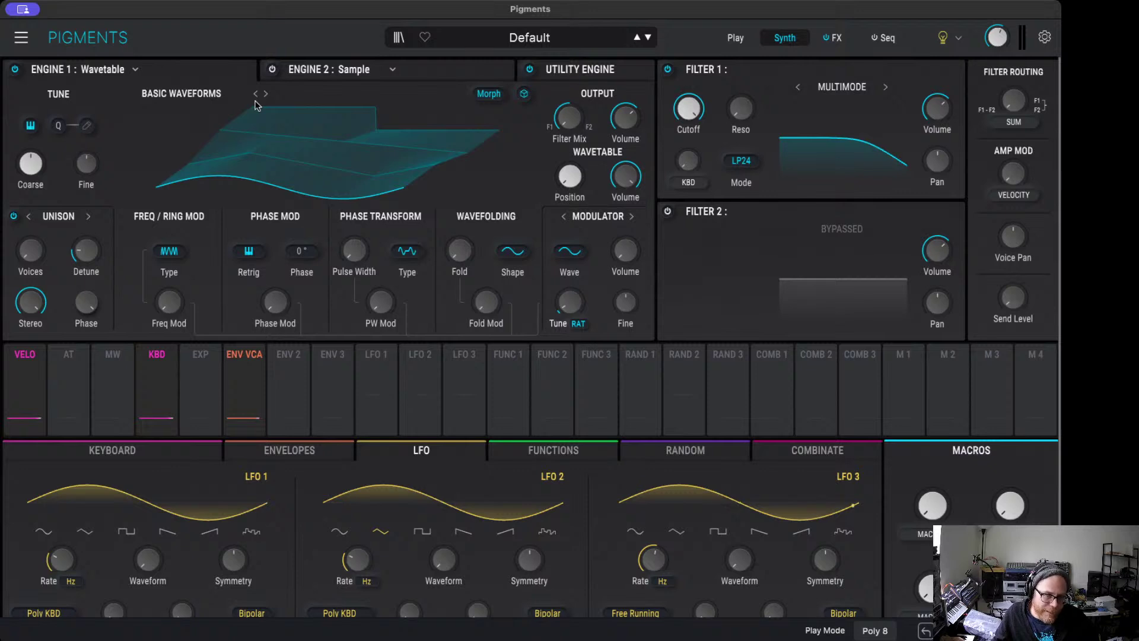
{"action": "left_click", "coordinate": [94, 75]}
{"action": "left_click", "coordinate": [95, 180]}
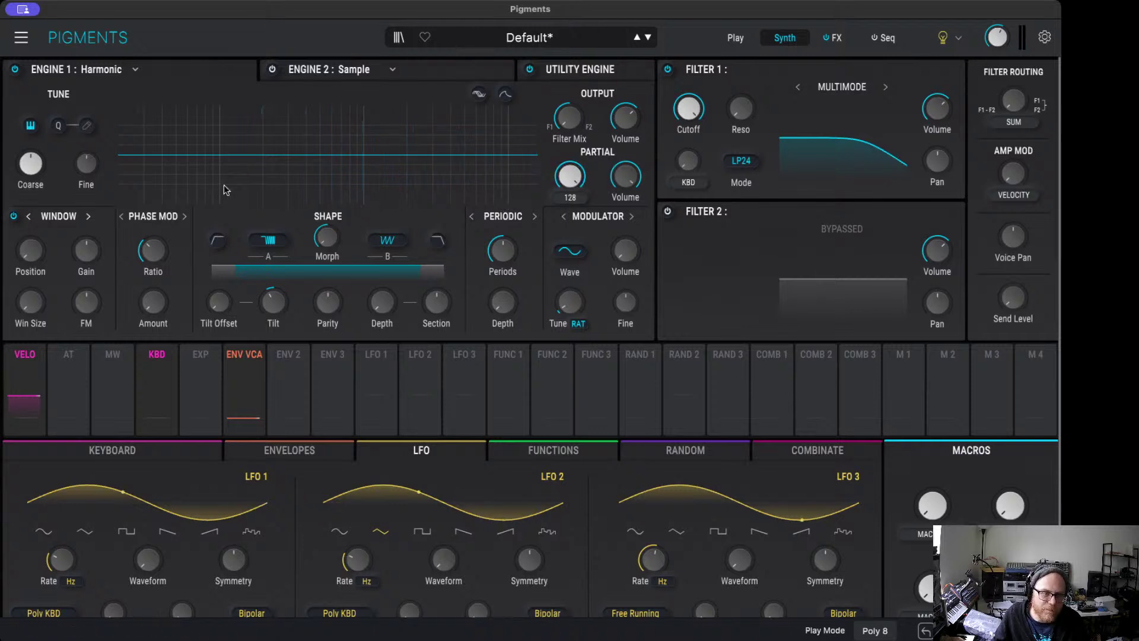
Step: Adjust the Harmonic engine's window size and window FM, and lower its coarse tuning
{"action": "mouse_move", "coordinate": [48, 239]}
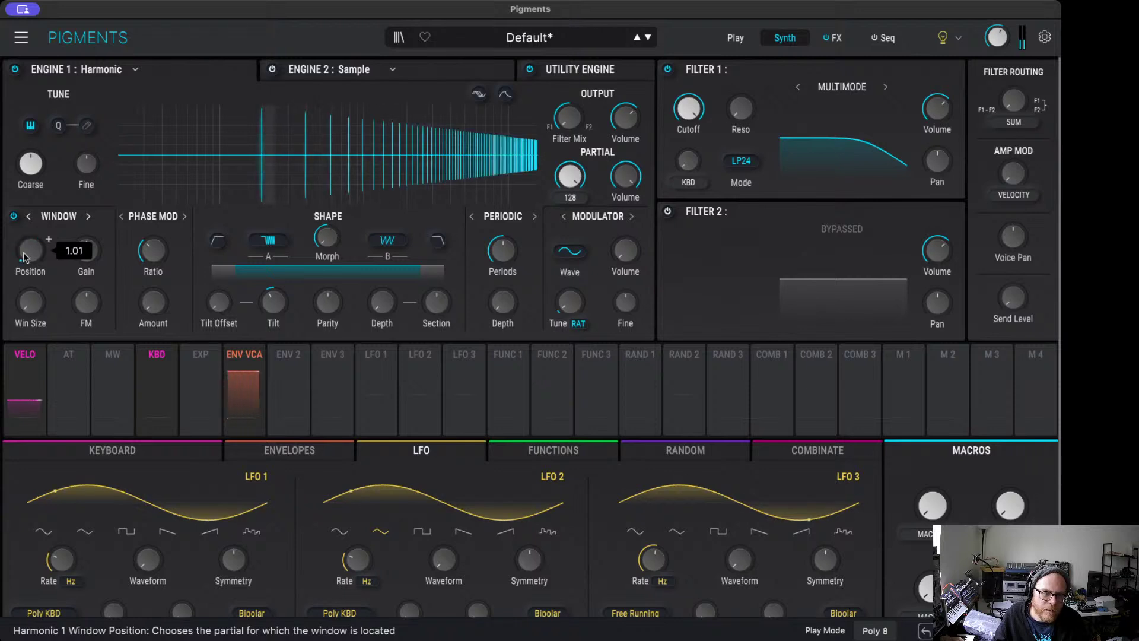
{"action": "left_click_drag", "start_coordinate": [29, 302], "coordinate": [29, 278]}
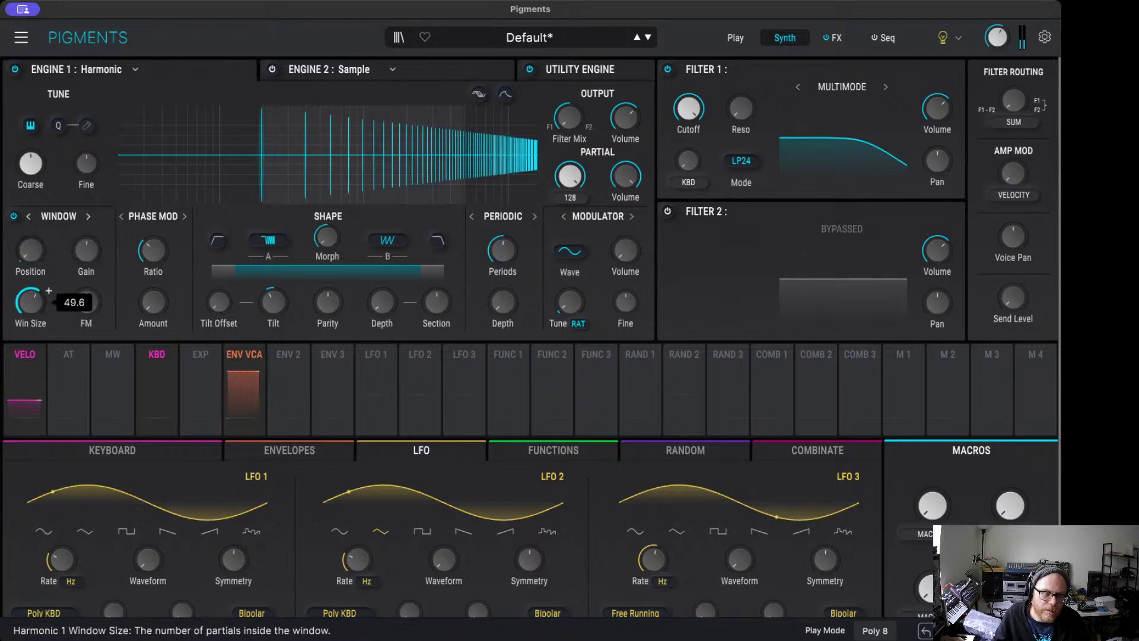
{"action": "mouse_move", "coordinate": [86, 303]}
{"action": "left_mouse_down"}
{"action": "mouse_move", "coordinate": [86, 288]}
{"action": "mouse_move", "coordinate": [86, 297]}
{"action": "mouse_move", "coordinate": [105, 292]}
{"action": "left_mouse_up"}
{"action": "left_click_drag", "start_coordinate": [49, 148], "coordinate": [48, 152]}
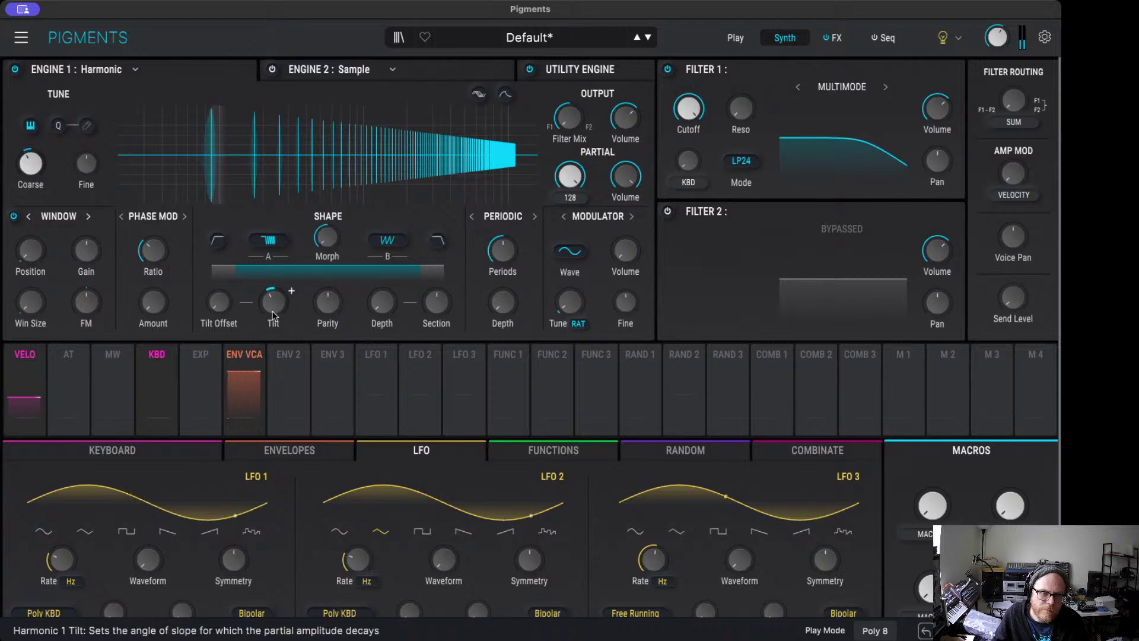
Step: Shape the Harmonic engine's partials by adjusting Tilt, Tilt Offset, Parity and Section, with Shape Depth at about 57%
{"action": "left_click_drag", "start_coordinate": [291, 296], "coordinate": [291, 296]}
{"action": "left_click_drag", "start_coordinate": [215, 308], "coordinate": [215, 299]}
{"action": "left_click_drag", "start_coordinate": [328, 303], "coordinate": [455, 290]}
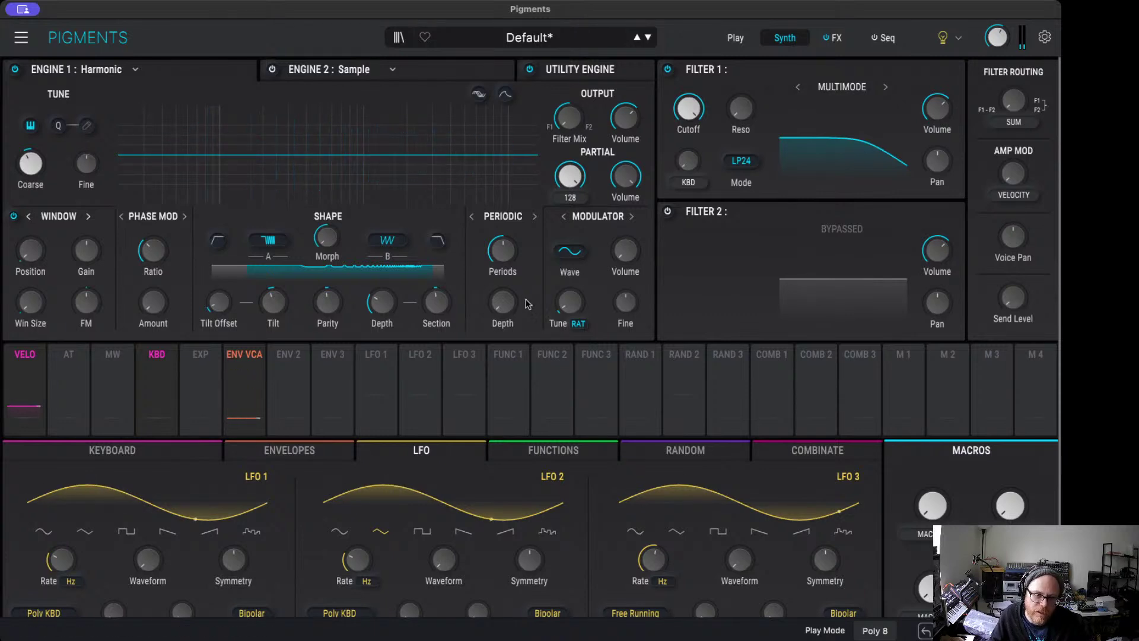
{"action": "mouse_move", "coordinate": [506, 301]}
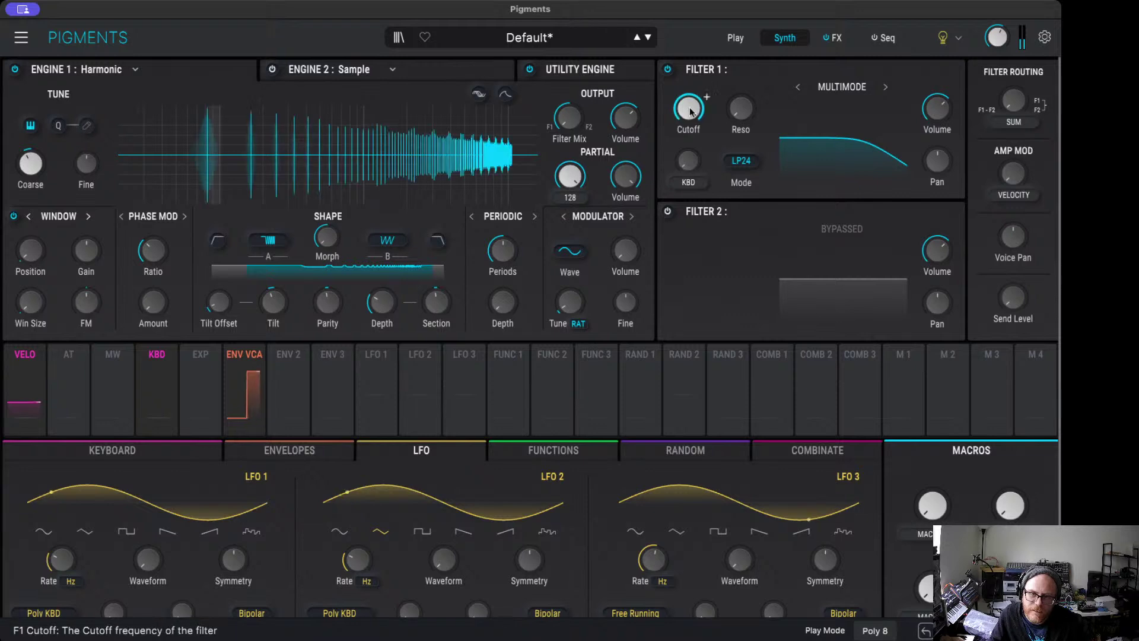
Step: Raise Filter 1's resonance and change its filter type from MultiMode to MS-20
{"action": "mouse_move", "coordinate": [710, 115]}
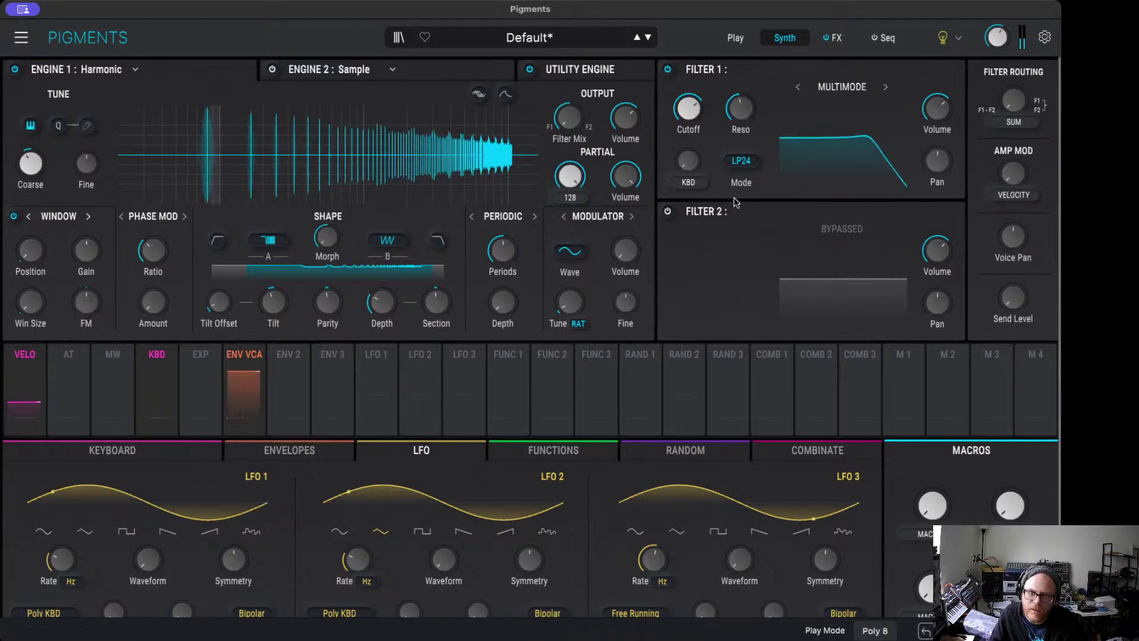
{"action": "left_click", "coordinate": [741, 161]}
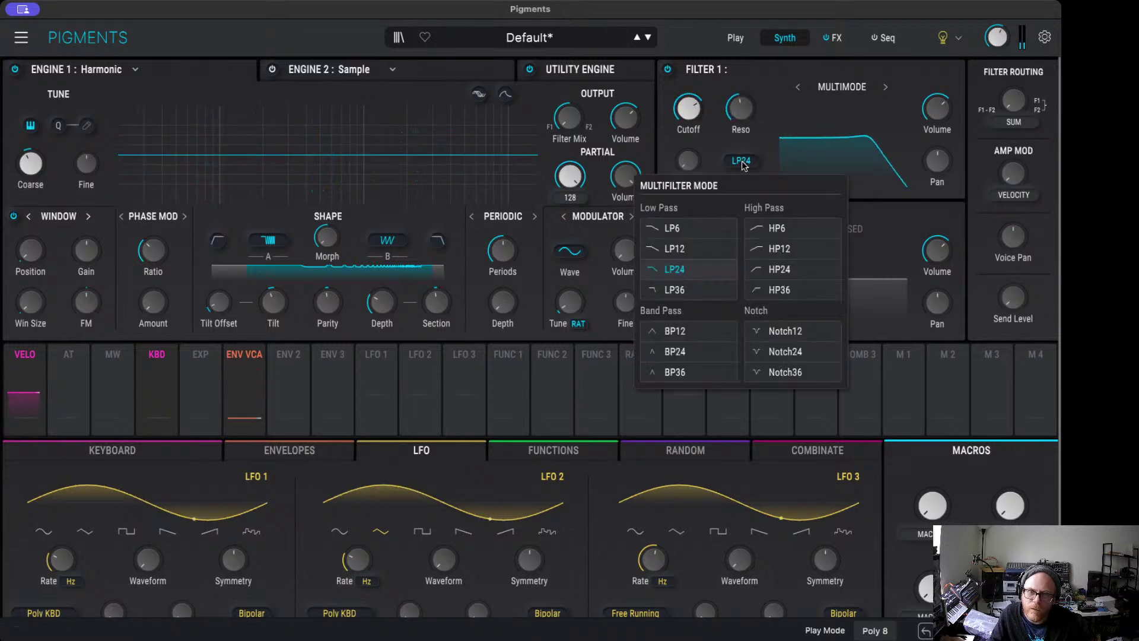
{"action": "left_click", "coordinate": [812, 109]}
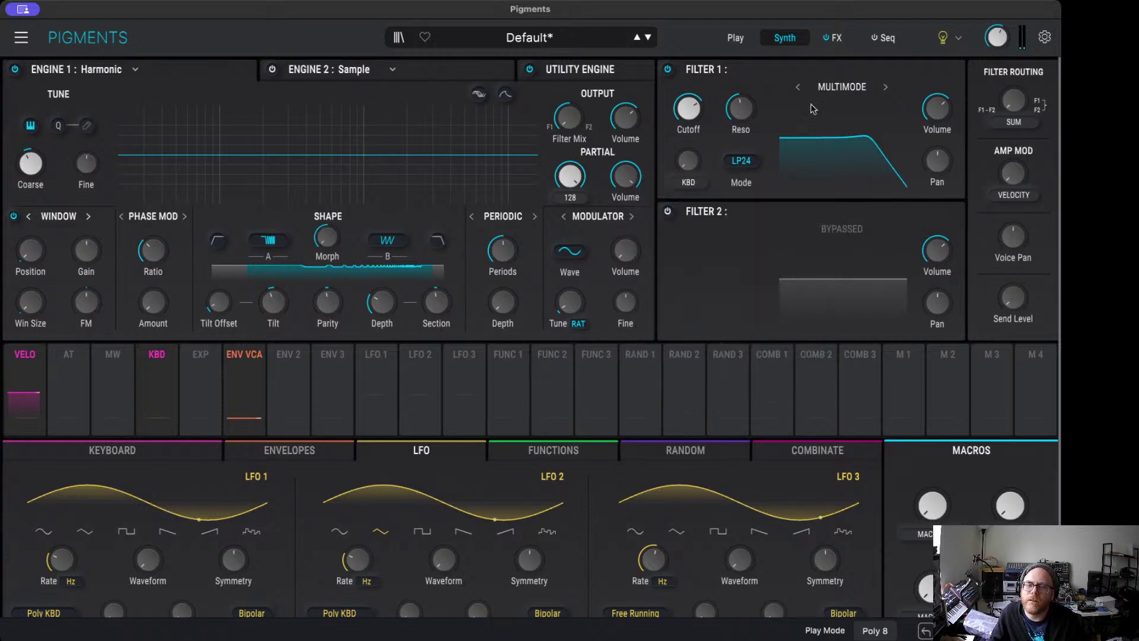
{"action": "left_click", "coordinate": [834, 88]}
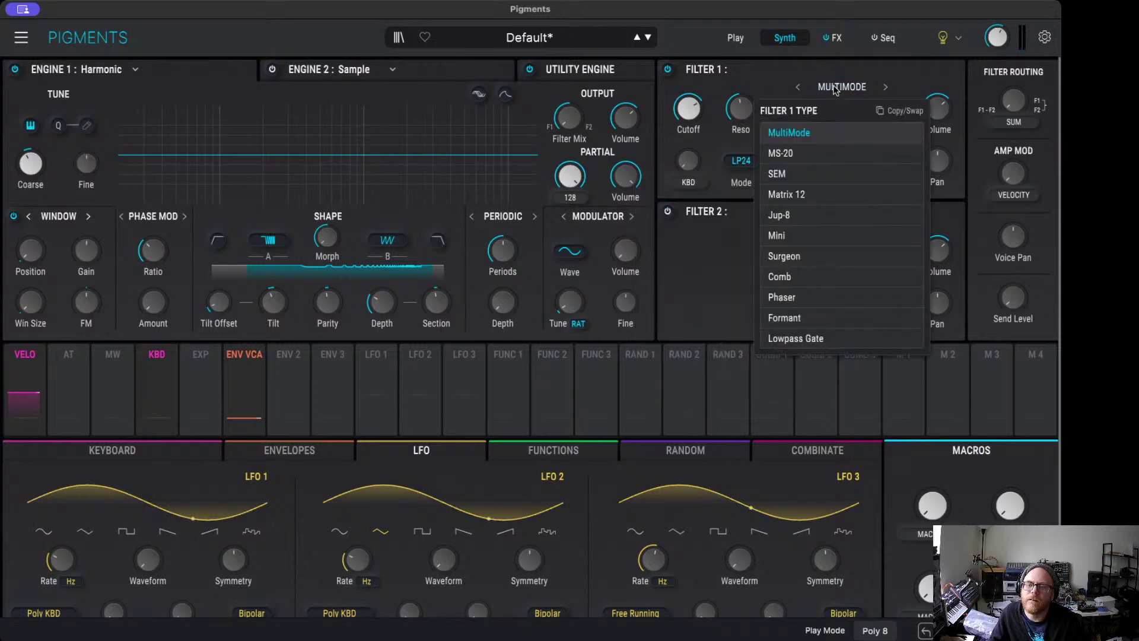
{"action": "left_click", "coordinate": [820, 162]}
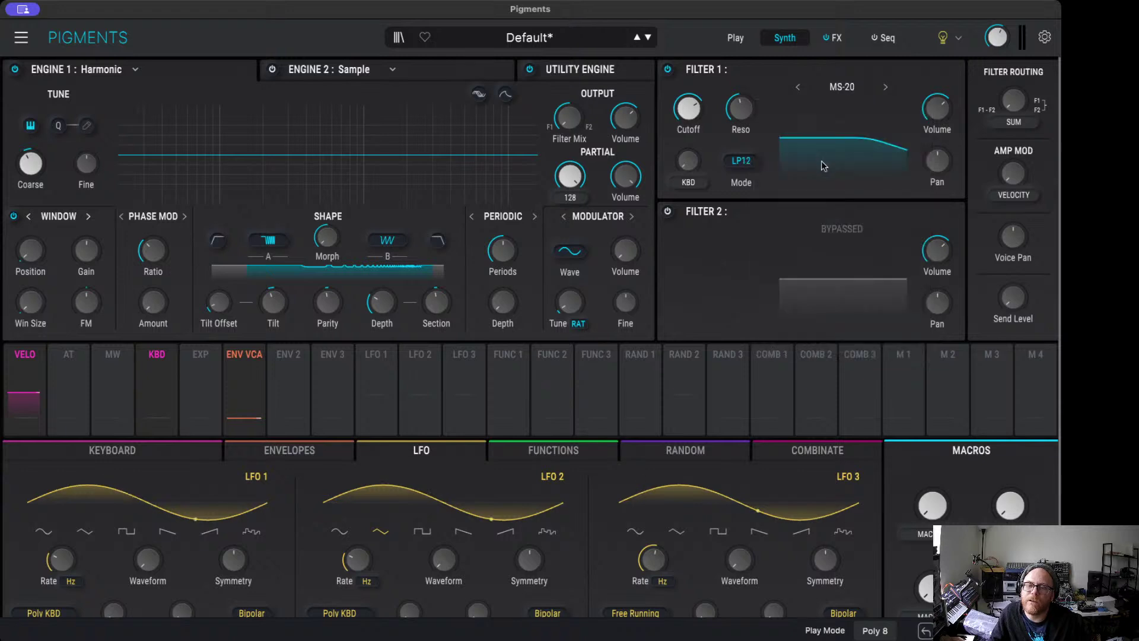
Step: Lower Filter 1's cutoff to about 94 Hz and nudge it back up slightly
{"action": "left_click_drag", "start_coordinate": [688, 110], "coordinate": [688, 154]}
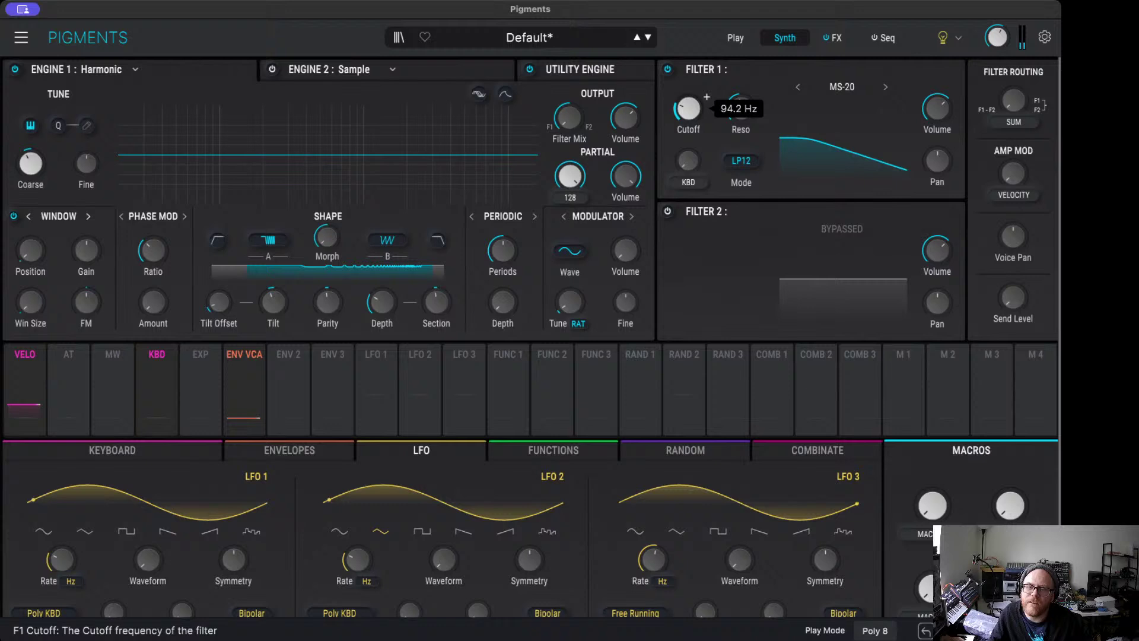
{"action": "left_click", "coordinate": [741, 162]}
{"action": "left_click", "coordinate": [742, 162]}
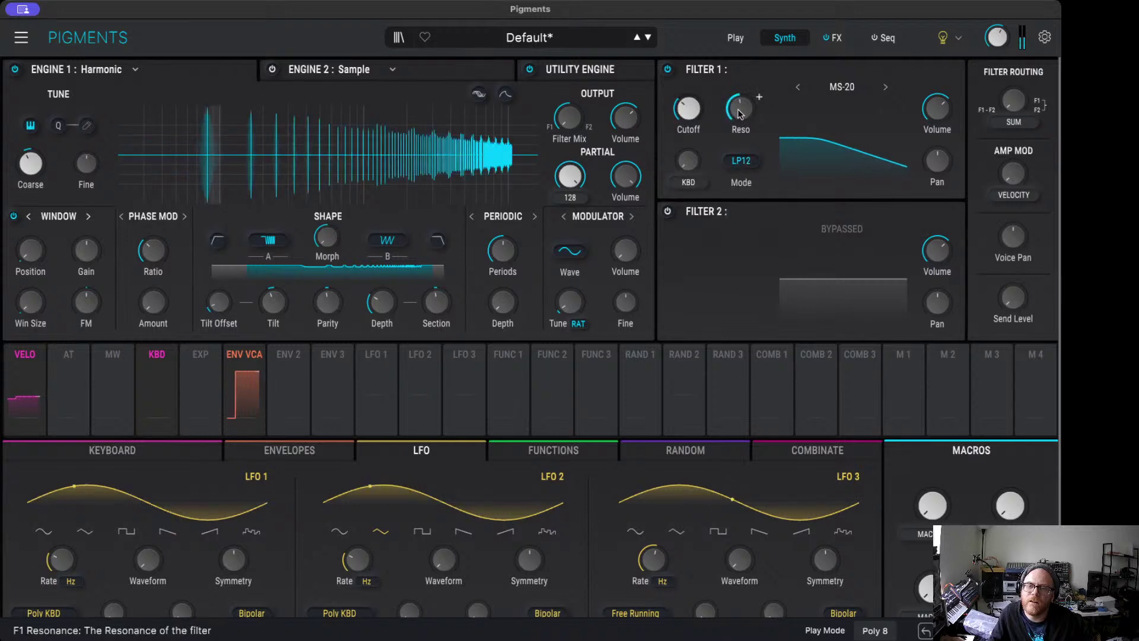
{"action": "left_click_drag", "start_coordinate": [699, 120], "coordinate": [706, 103]}
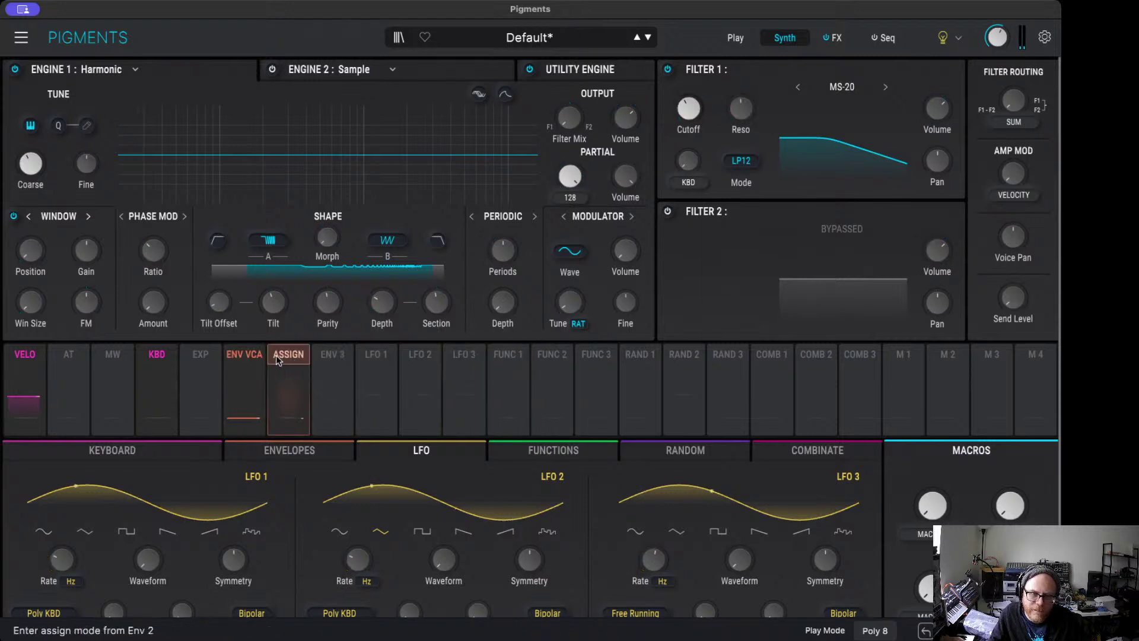
Step: Route Env 2 to Filter 1's cutoff at 0.36 and to the Harmonic engine's Phase Mod amount at 0.70
{"action": "left_click", "coordinate": [291, 409]}
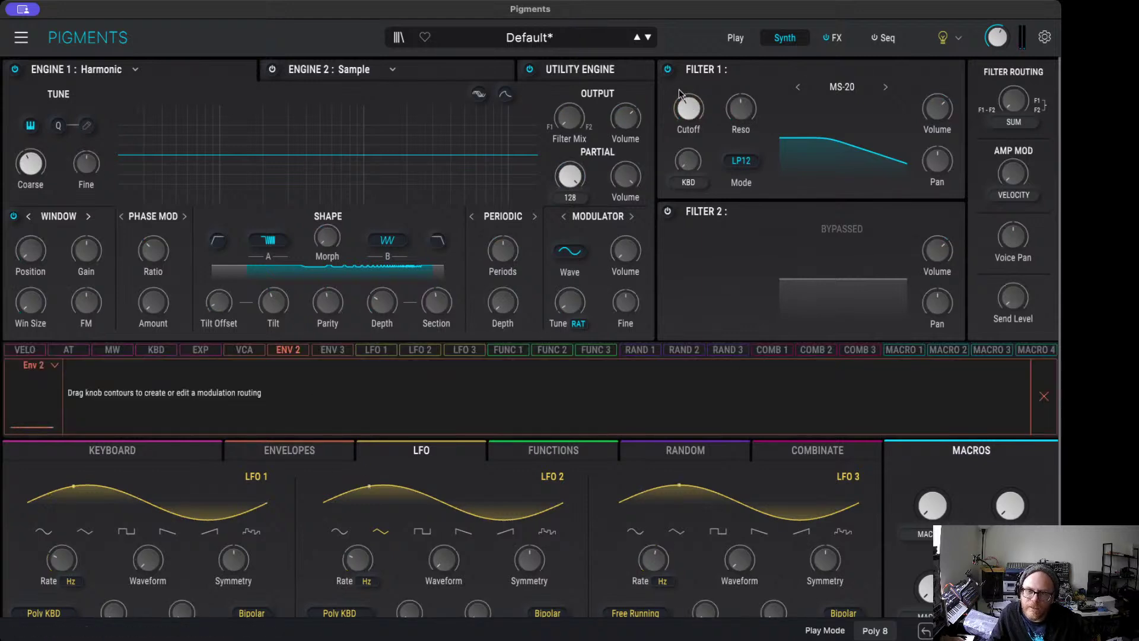
{"action": "left_click_drag", "start_coordinate": [688, 98], "coordinate": [684, 94]}
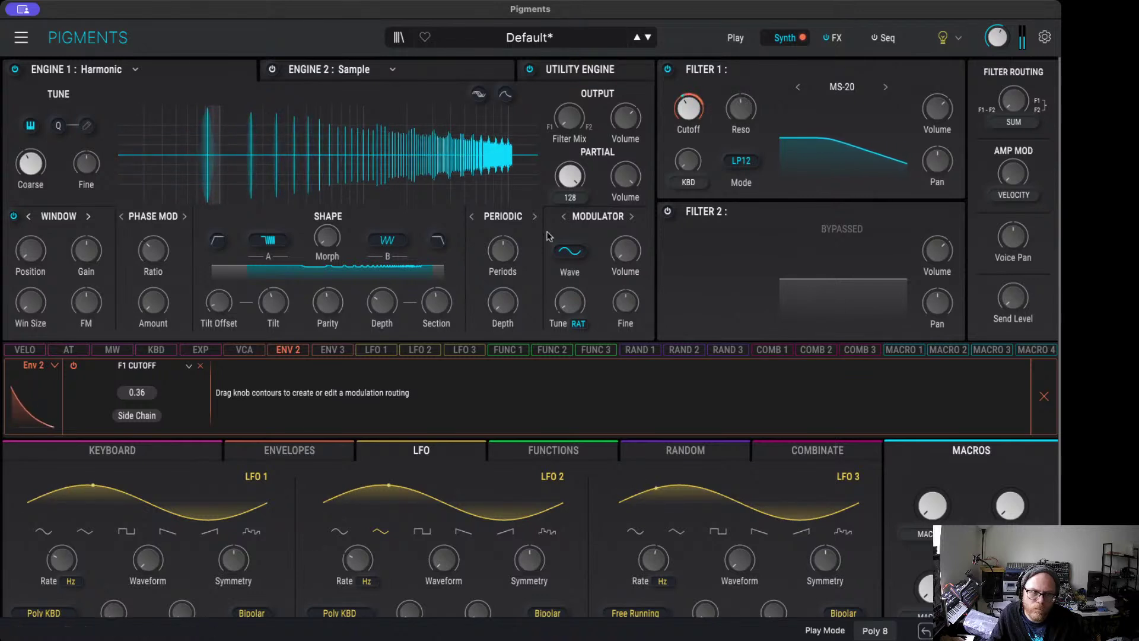
{"action": "left_click_drag", "start_coordinate": [153, 250], "coordinate": [153, 250]}
{"action": "left_click_drag", "start_coordinate": [153, 302], "coordinate": [153, 295]}
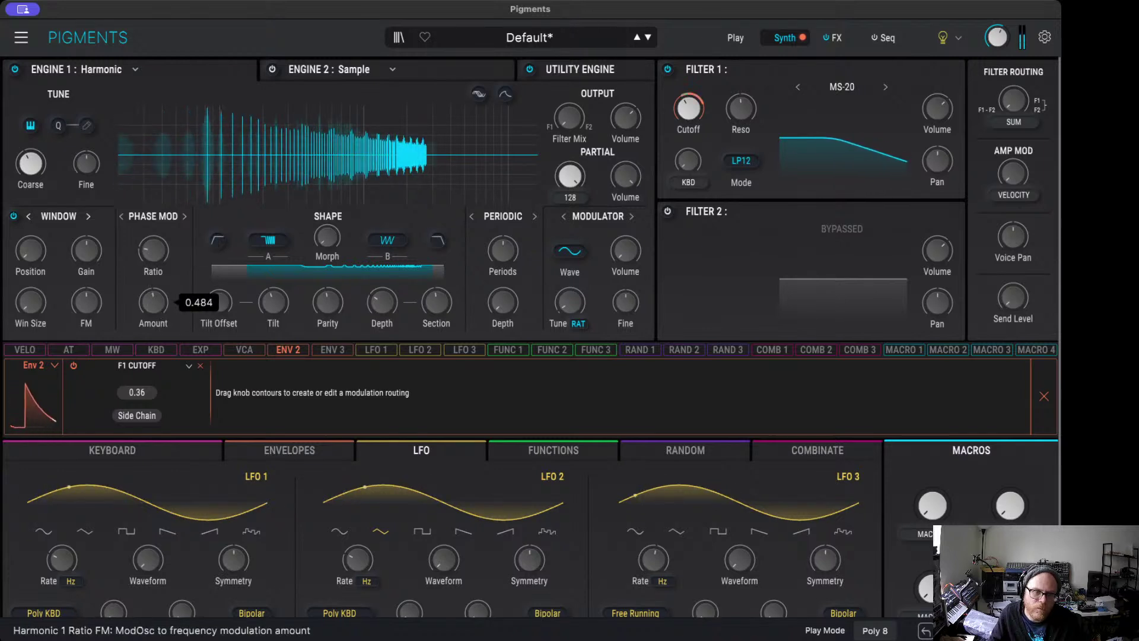
{"action": "left_click_drag", "start_coordinate": [153, 297], "coordinate": [155, 288]}
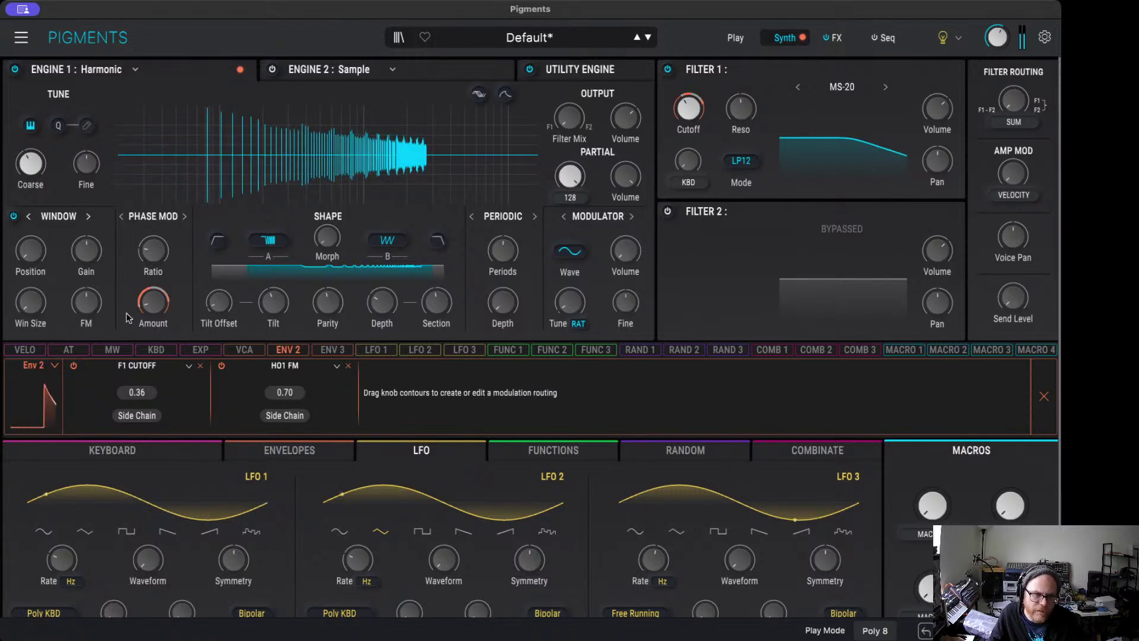
{"action": "double_click", "coordinate": [44, 264]}
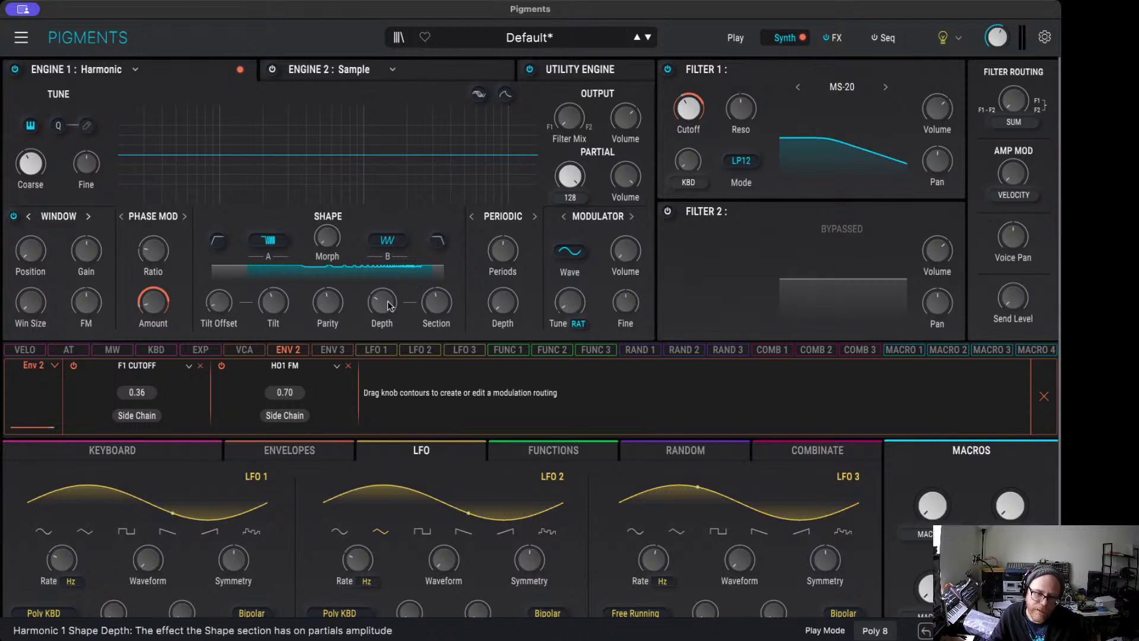
Step: Examine the Harmonic engine's Shape Depth and Parity, and the choices for Spectrum A and Spectrum B
{"action": "mouse_move", "coordinate": [390, 305]}
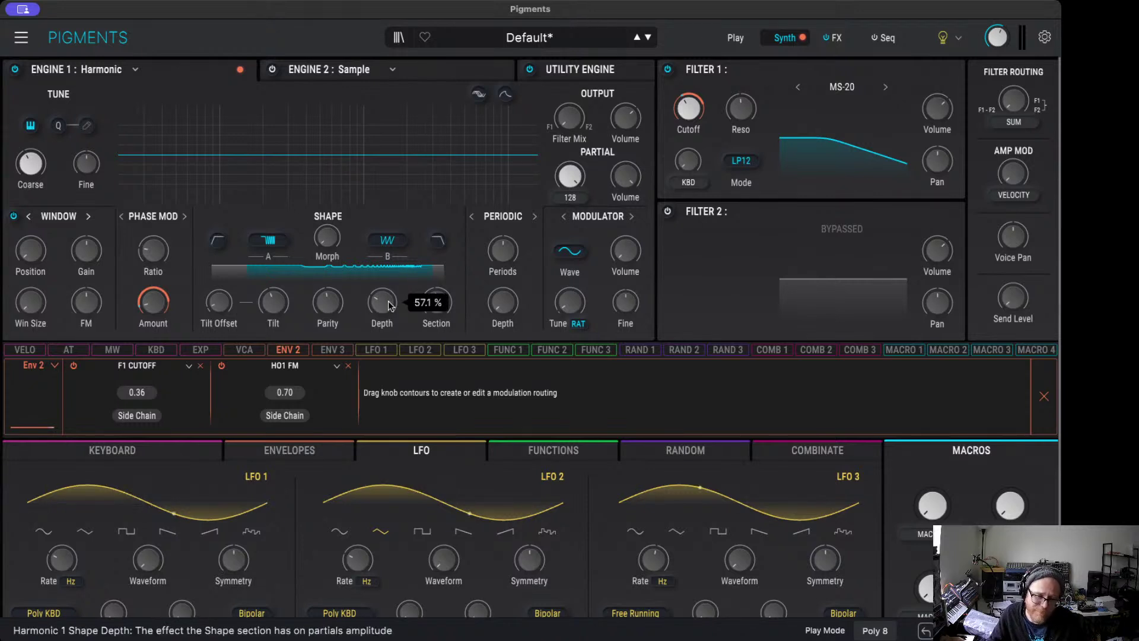
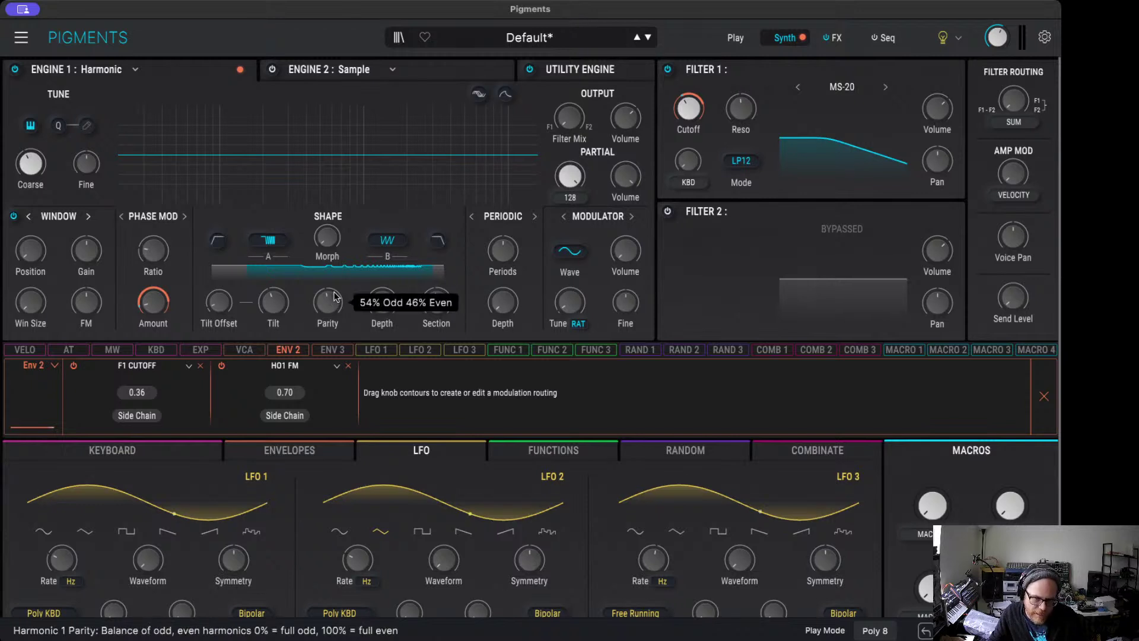
{"action": "left_click_drag", "start_coordinate": [335, 296], "coordinate": [343, 300]}
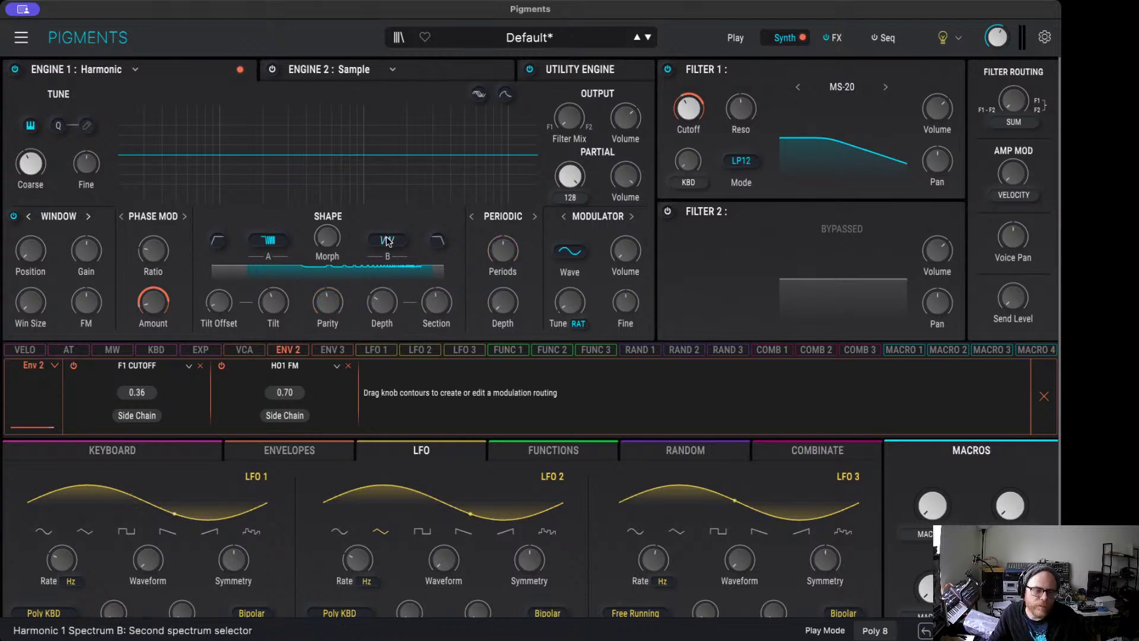
{"action": "left_click", "coordinate": [268, 242]}
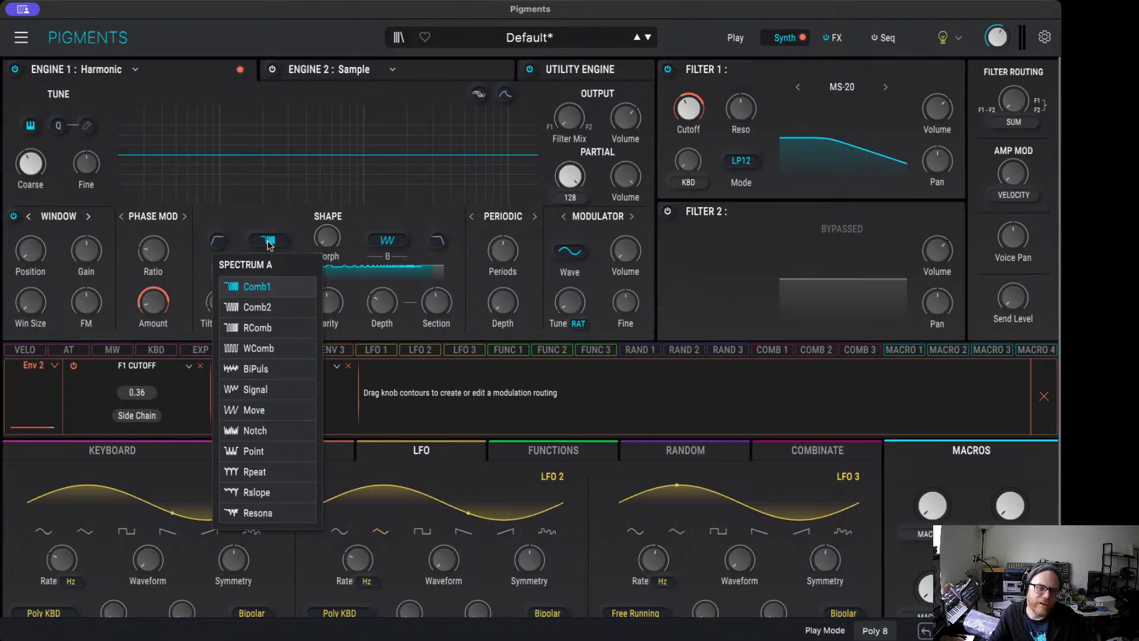
{"action": "left_click", "coordinate": [268, 241]}
{"action": "left_click", "coordinate": [389, 240]}
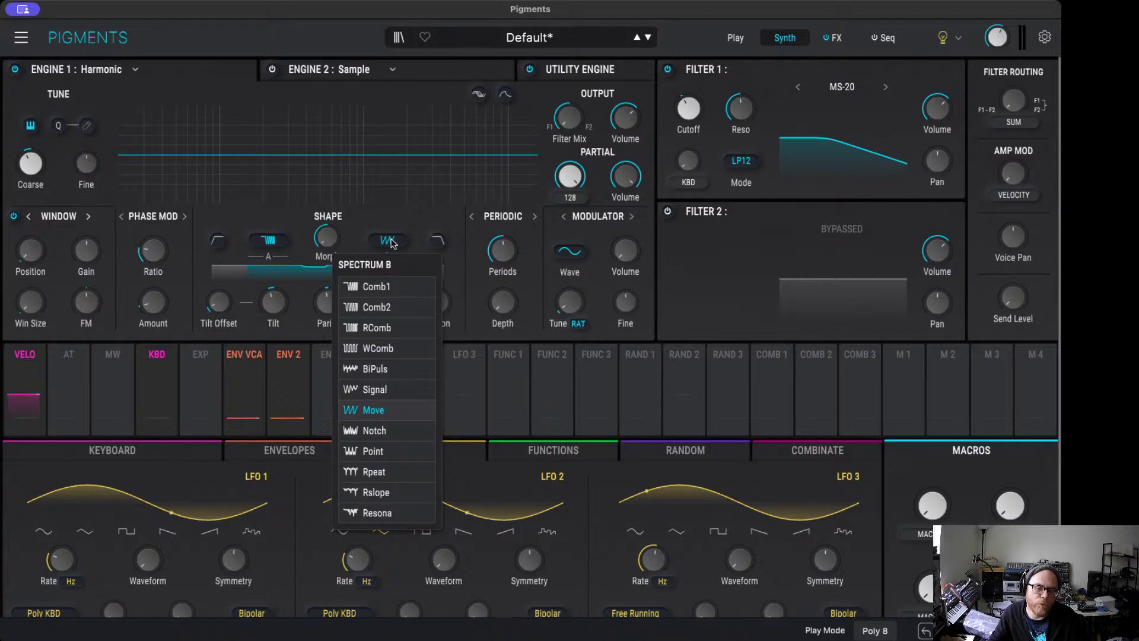
{"action": "left_click", "coordinate": [391, 241]}
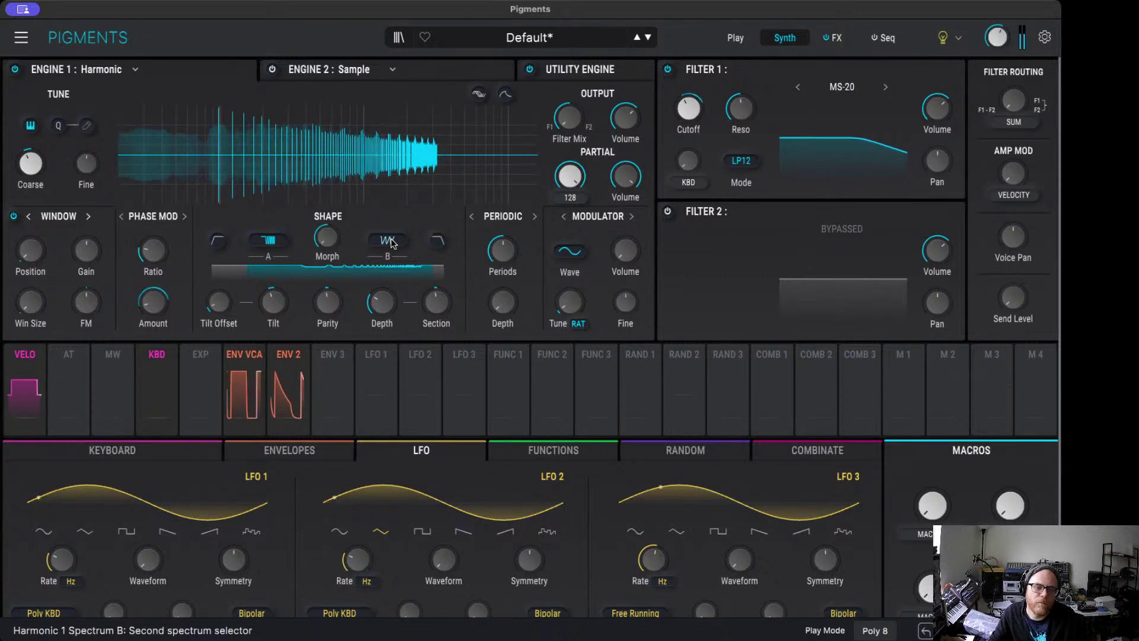
Step: Set Engine 2's type to Analog and return to Engine 1's settings
{"action": "left_click", "coordinate": [360, 74]}
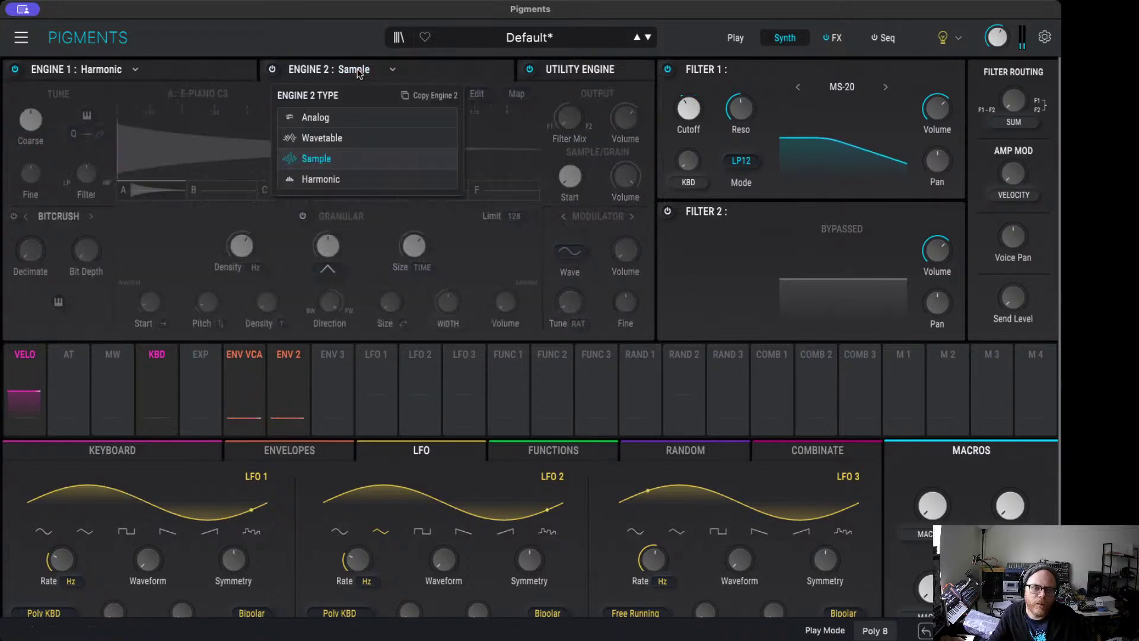
{"action": "left_click", "coordinate": [339, 122]}
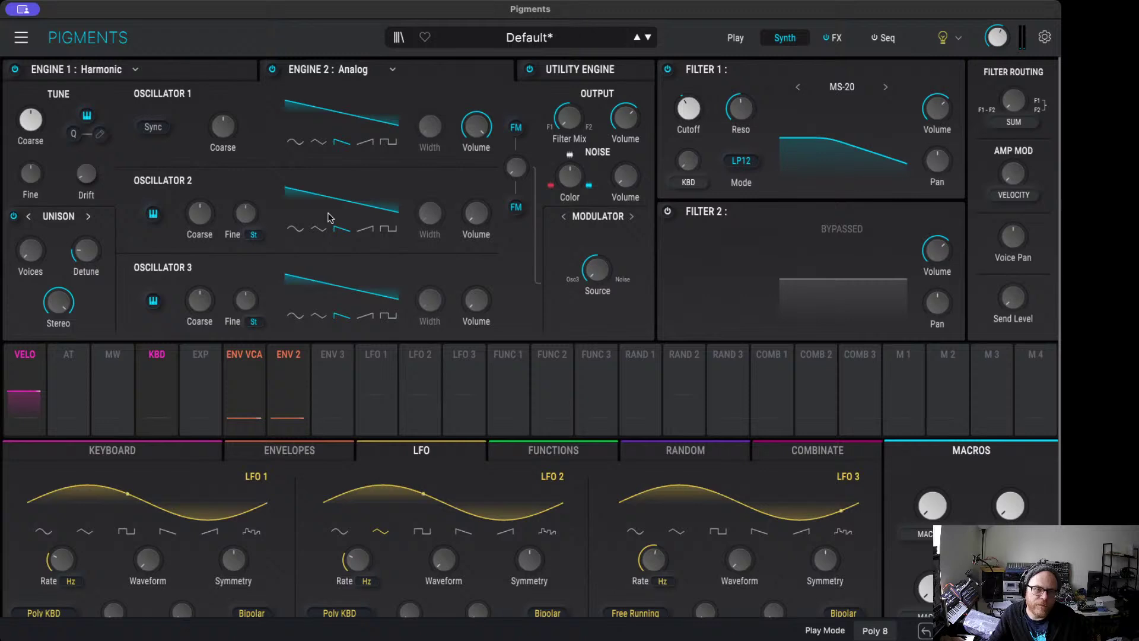
{"action": "left_click", "coordinate": [173, 71]}
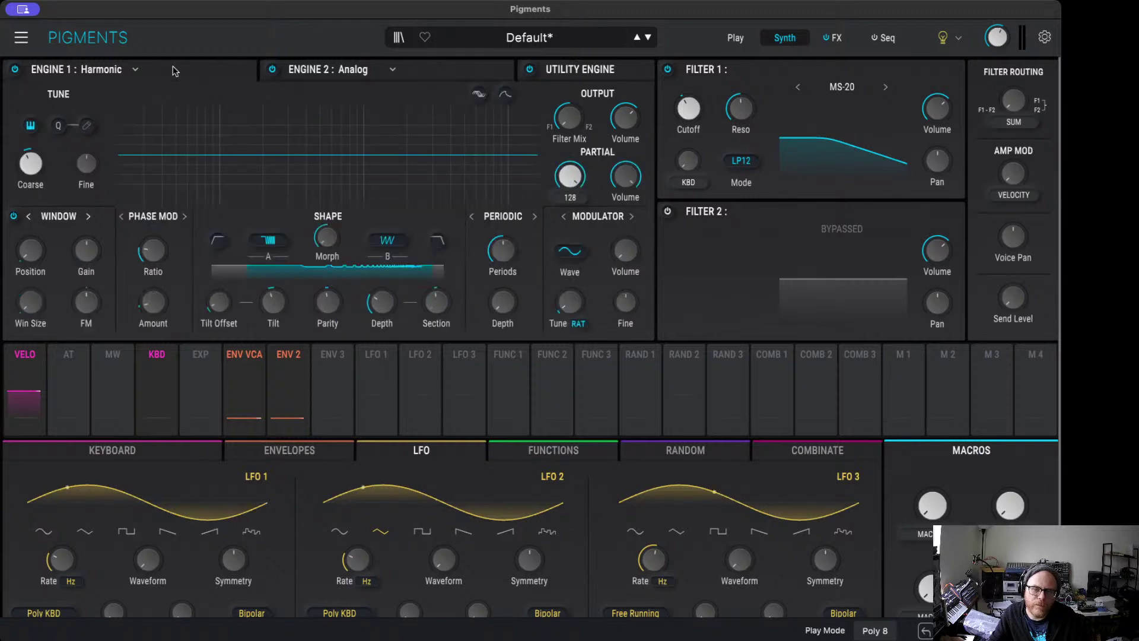
Step: Adjust Filter 1's resonance to about 0.348 and route Env 2 to it at 0.19, with the Utility Engine's settings shown
{"action": "left_click", "coordinate": [581, 75]}
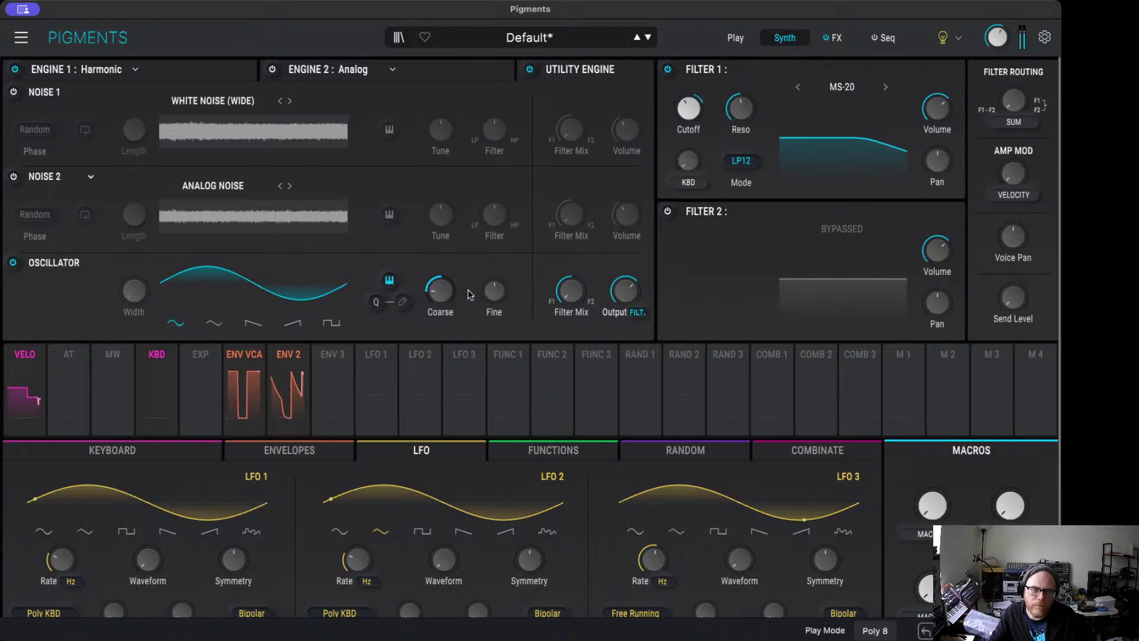
{"action": "left_click_drag", "start_coordinate": [741, 109], "coordinate": [752, 118]}
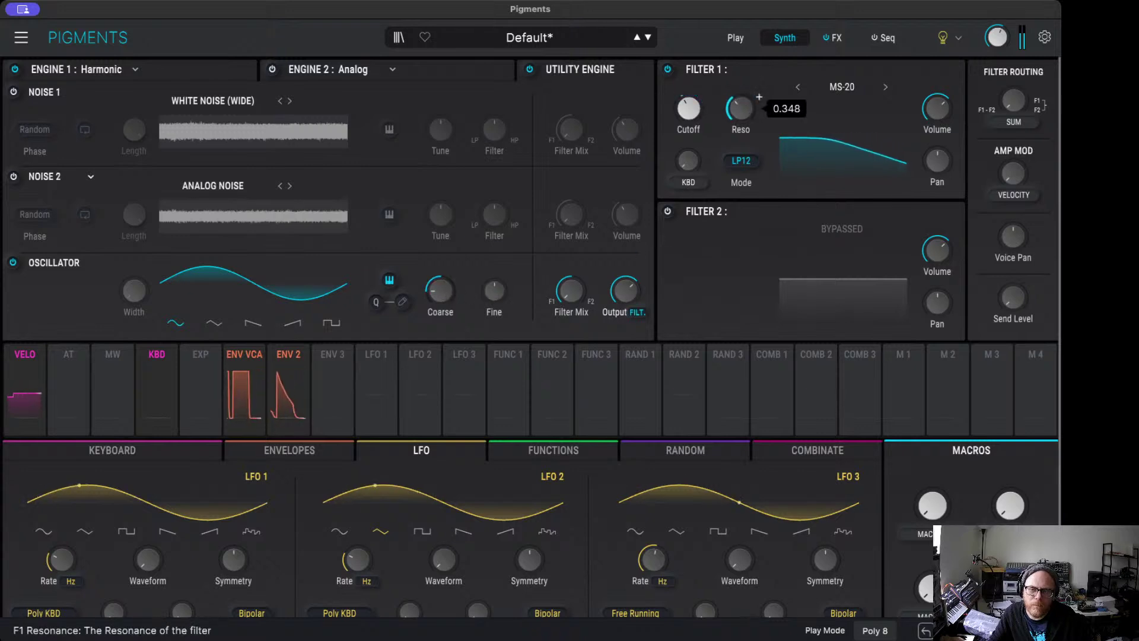
{"action": "left_click", "coordinate": [297, 351]}
{"action": "left_click_drag", "start_coordinate": [737, 101], "coordinate": [736, 95]}
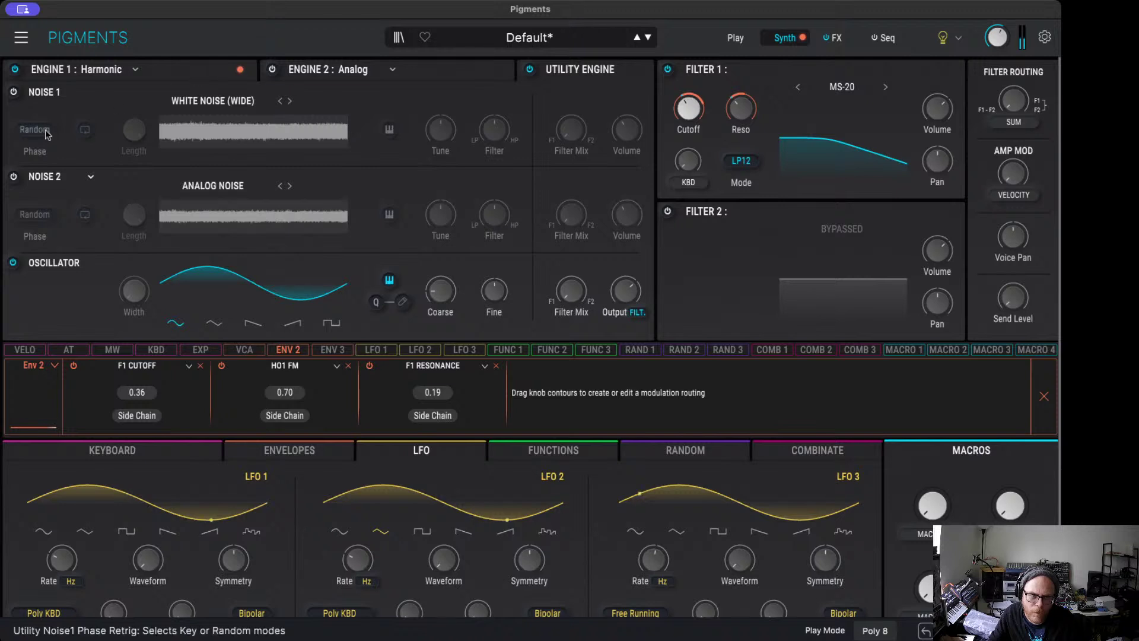
Step: Turn on Noise 1 in the Utility Engine, lower its volume to about -22.8 dB, and leave the modulation routing view
{"action": "left_click", "coordinate": [13, 92]}
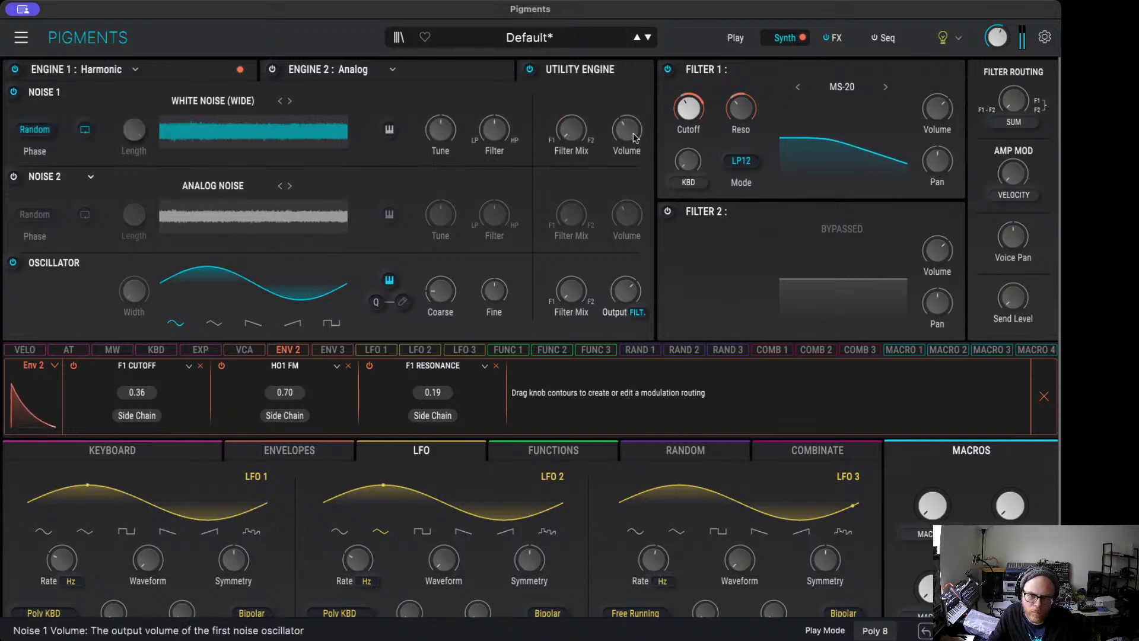
{"action": "mouse_move", "coordinate": [627, 129]}
{"action": "left_click_drag", "start_coordinate": [627, 130], "coordinate": [626, 122]}
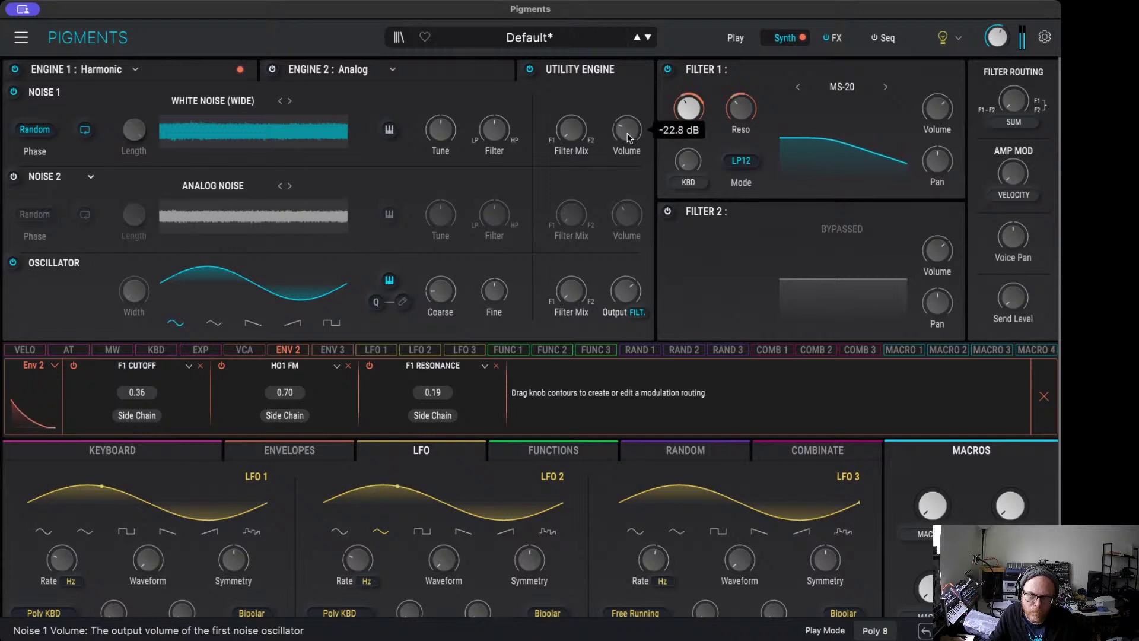
{"action": "key", "text": "Escape"}
Step: Switch Noise 1's sample to Dishwasher and bring its volume to about -6.65 dB or slightly lower
{"action": "left_click", "coordinate": [291, 103]}
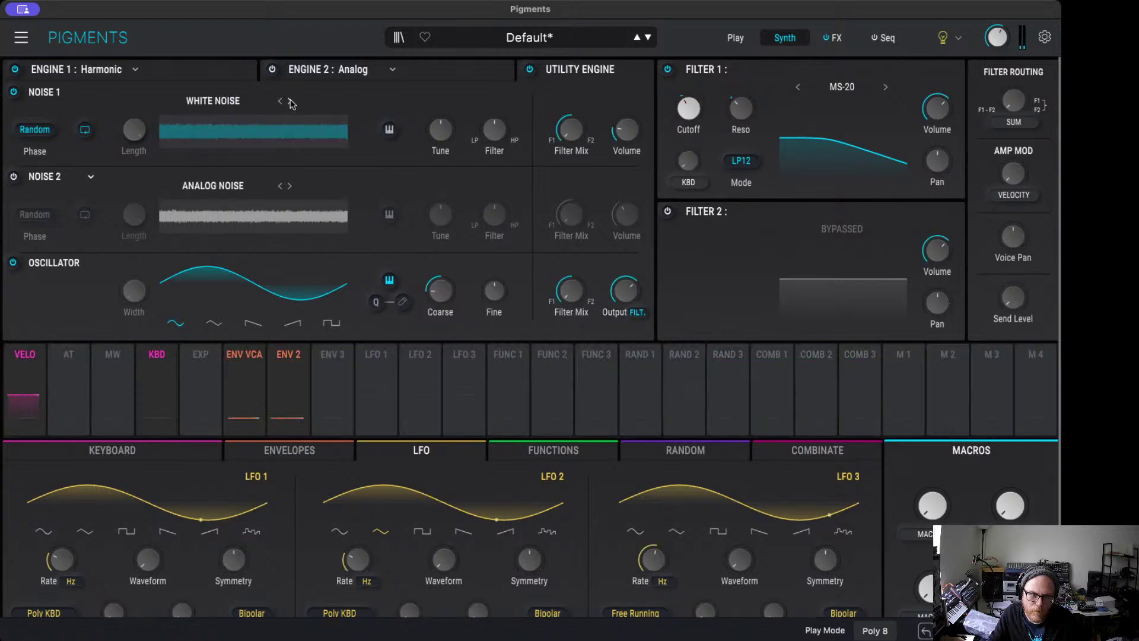
{"action": "left_click", "coordinate": [290, 104]}
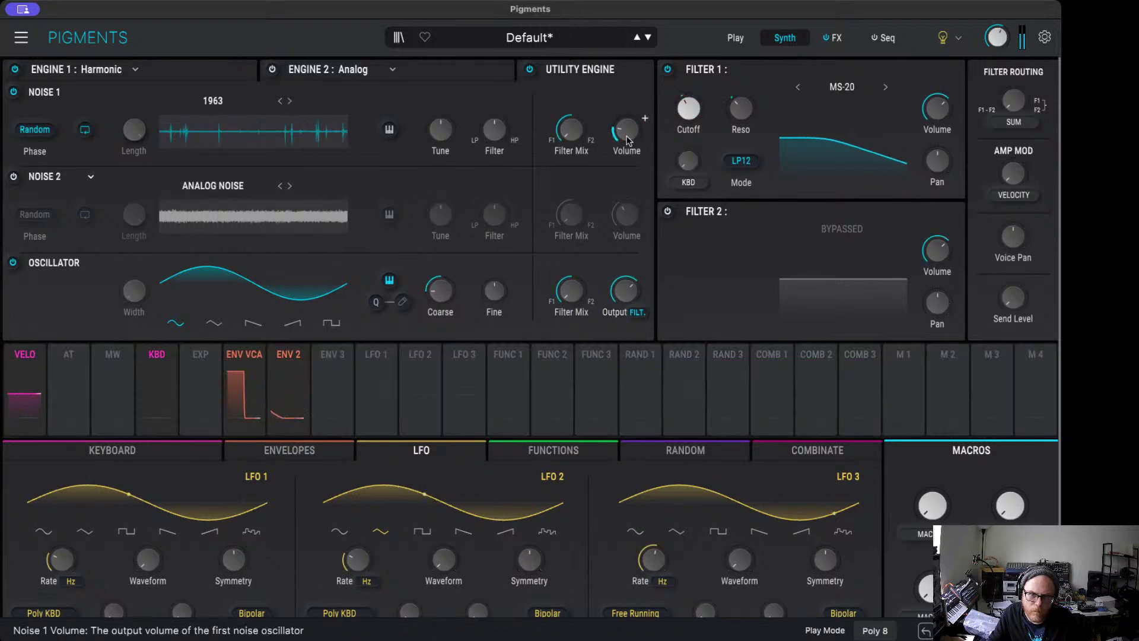
{"action": "mouse_move", "coordinate": [645, 118]}
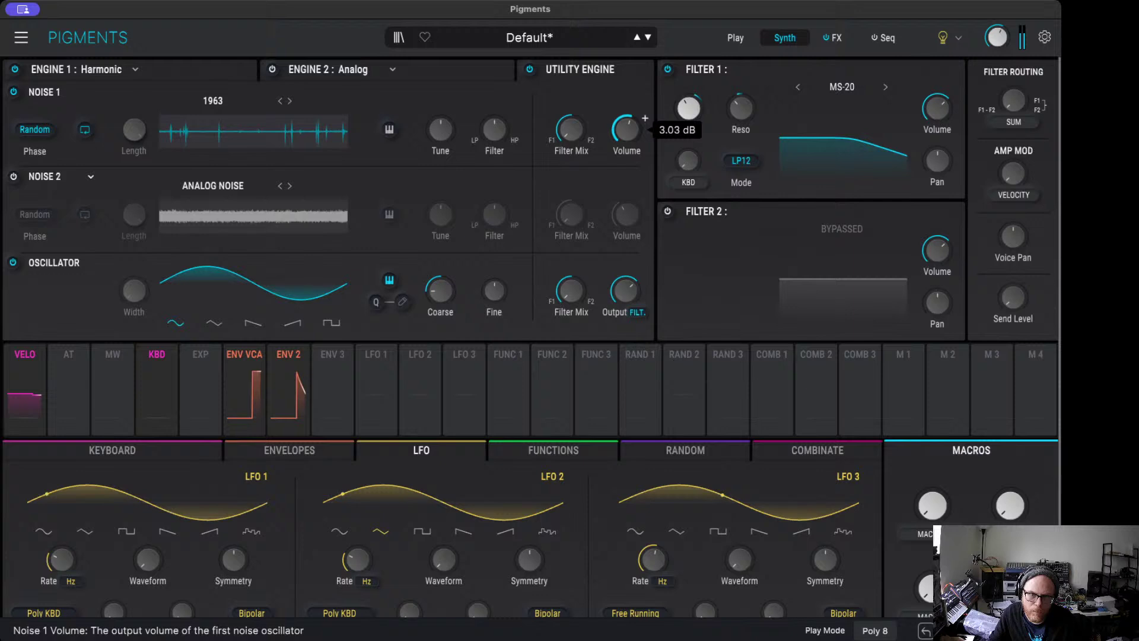
{"action": "left_click", "coordinate": [291, 102]}
{"action": "left_click", "coordinate": [291, 102]}
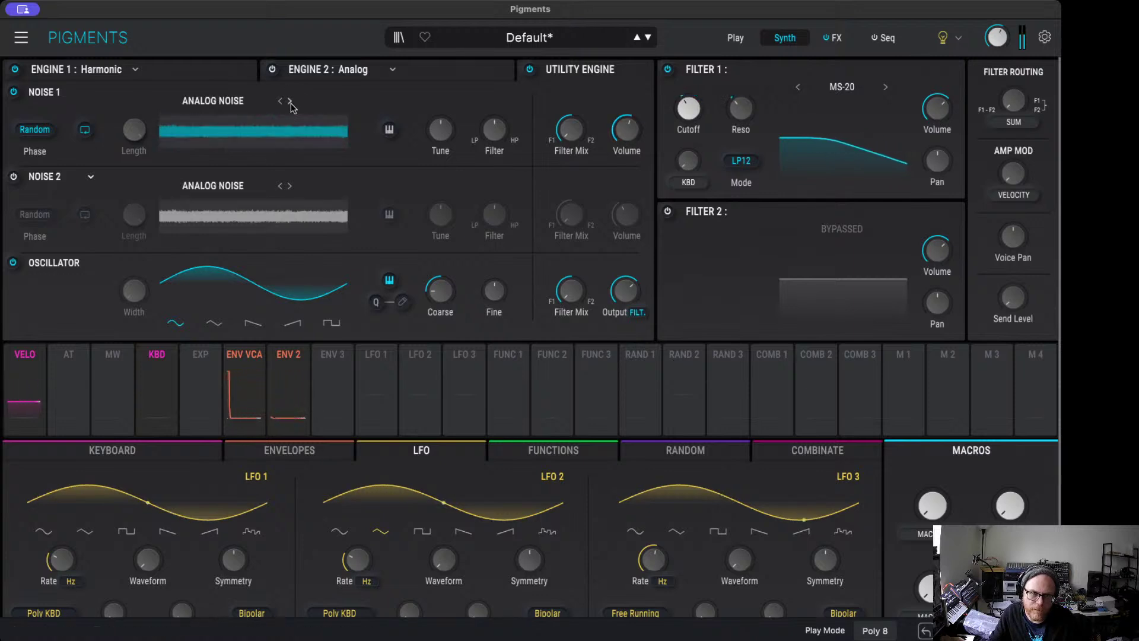
{"action": "left_click", "coordinate": [291, 102]}
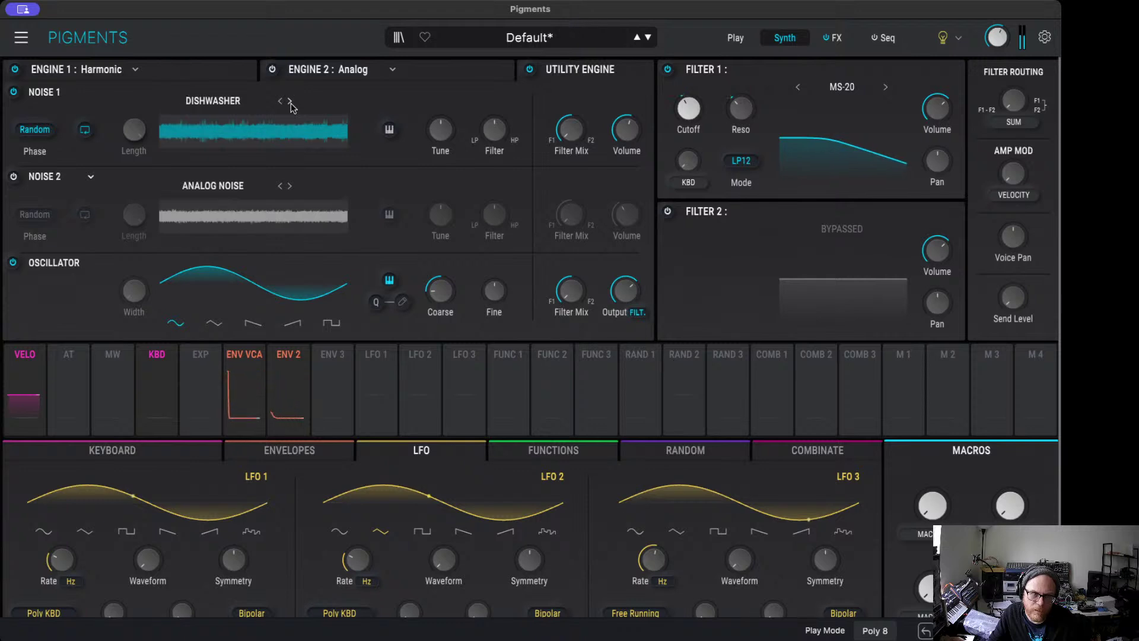
{"action": "left_click_drag", "start_coordinate": [630, 128], "coordinate": [634, 127]}
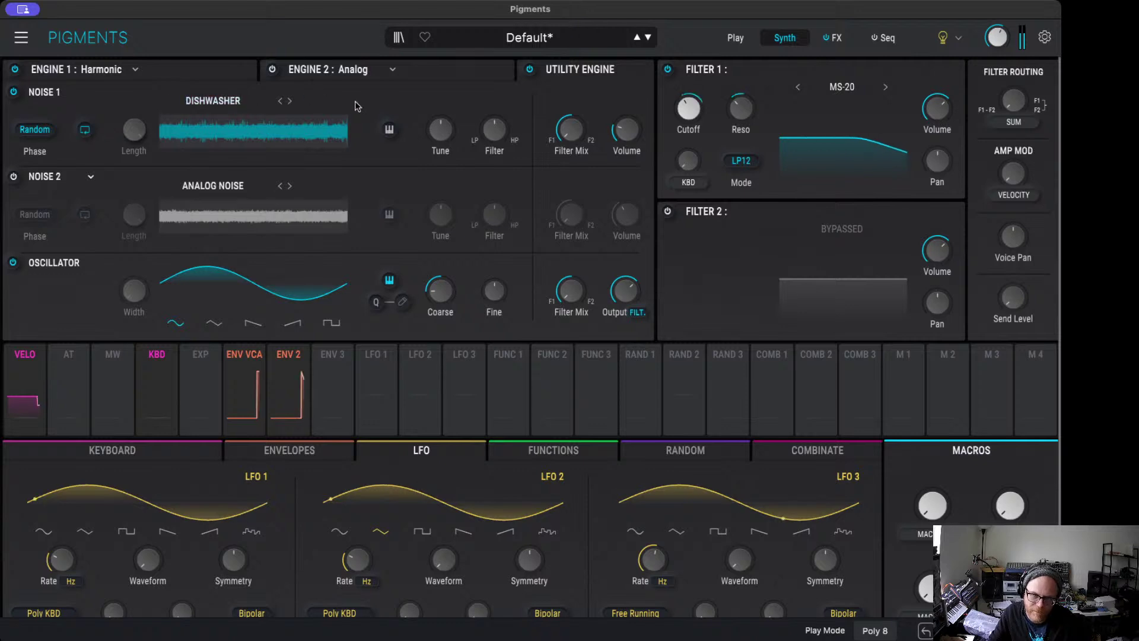
{"action": "mouse_move", "coordinate": [634, 140]}
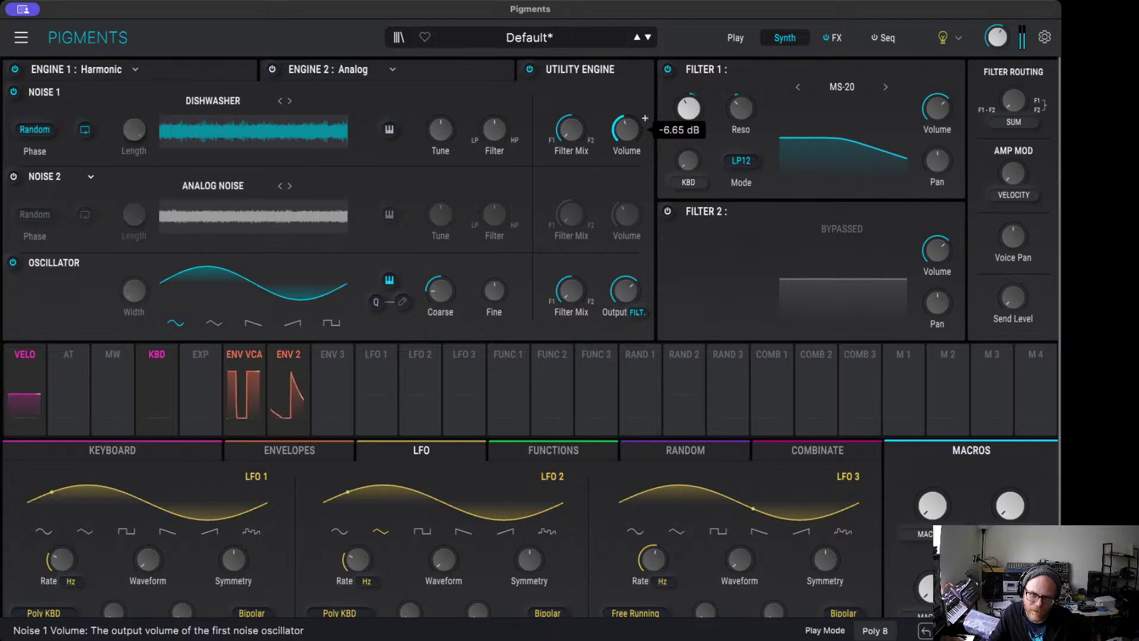
{"action": "scroll", "coordinate": [645, 118], "scroll_direction": "down", "scroll_amount": 2}
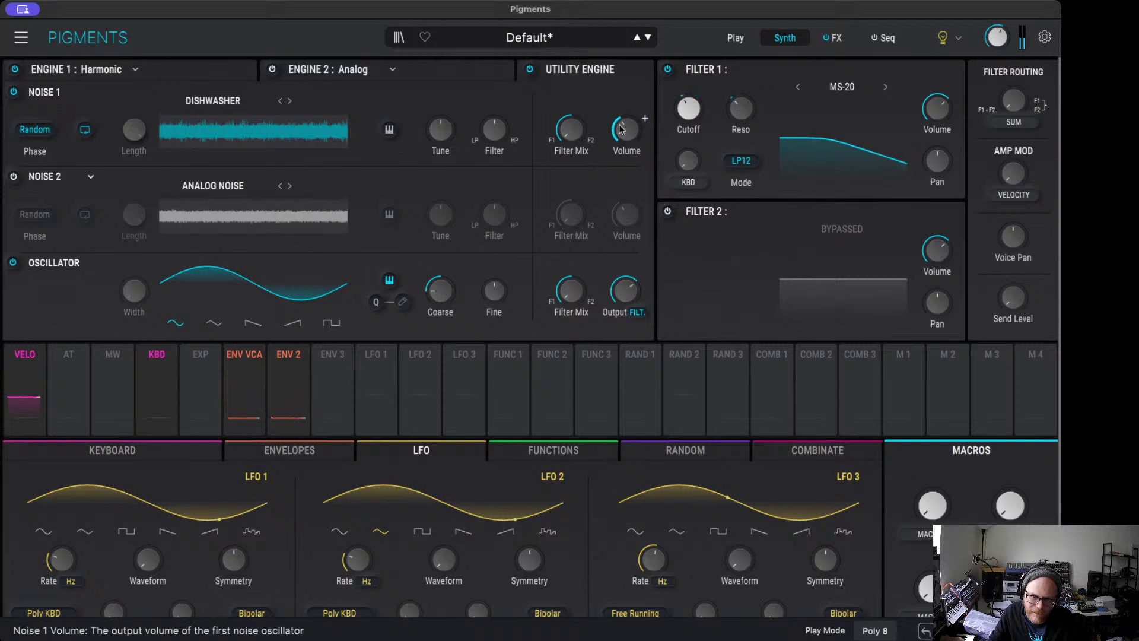
Step: Shorten the decay of Env 3
{"action": "left_click", "coordinate": [349, 426]}
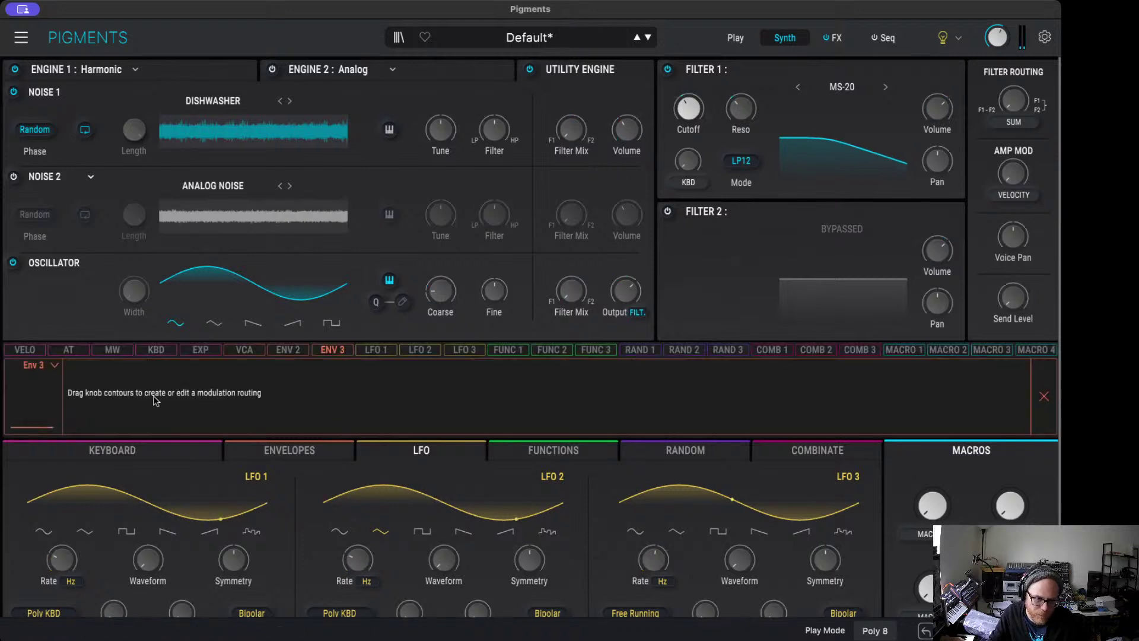
{"action": "left_click", "coordinate": [306, 454]}
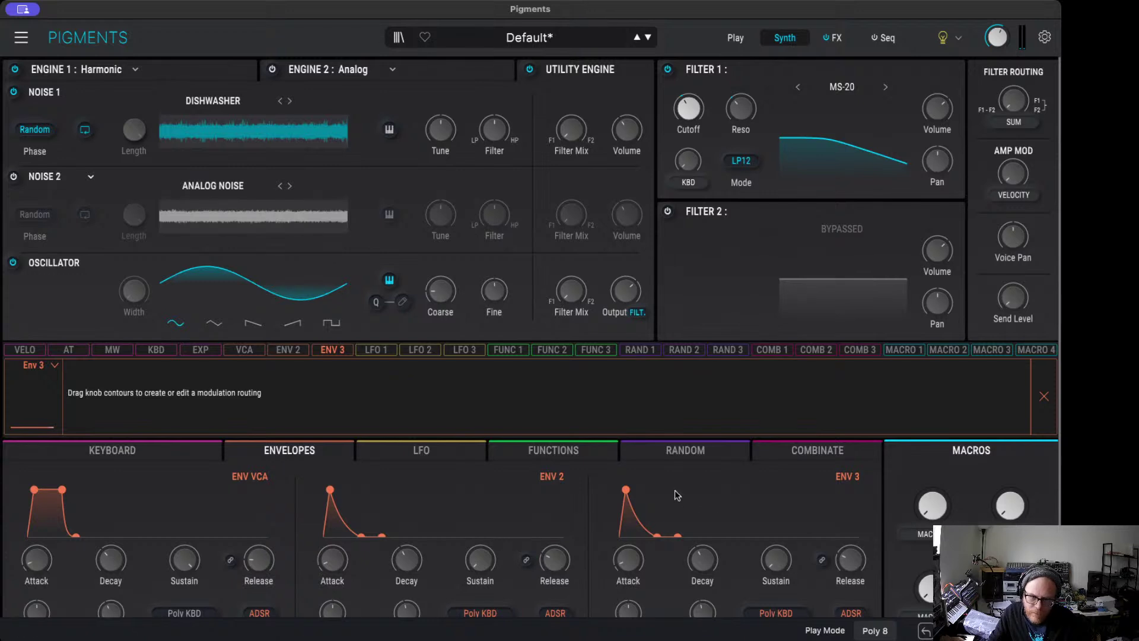
{"action": "left_click_drag", "start_coordinate": [659, 536], "coordinate": [640, 536]}
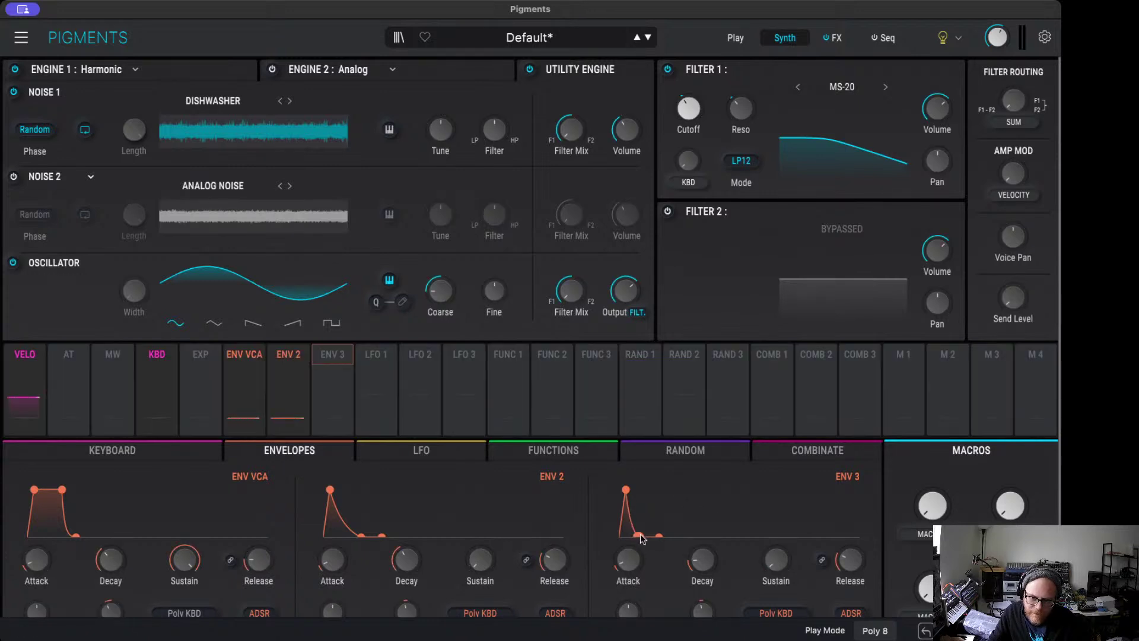
Step: Lower Noise 1's volume to about -51.7 dB and route Env 3 to that volume at 0.60
{"action": "mouse_move", "coordinate": [645, 118]}
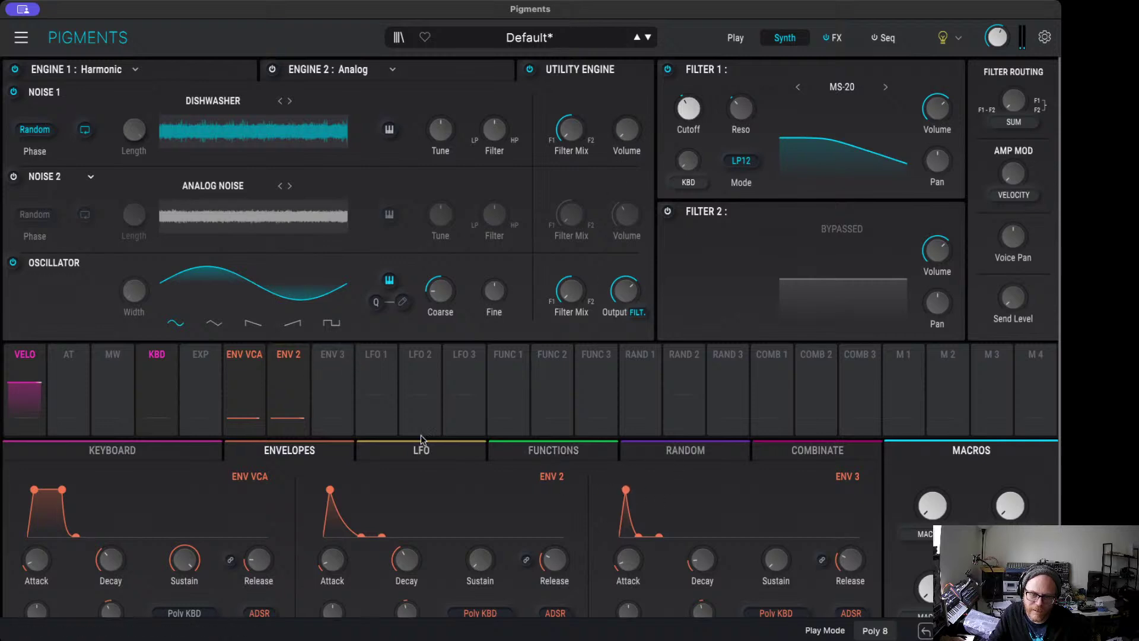
{"action": "left_click", "coordinate": [343, 370]}
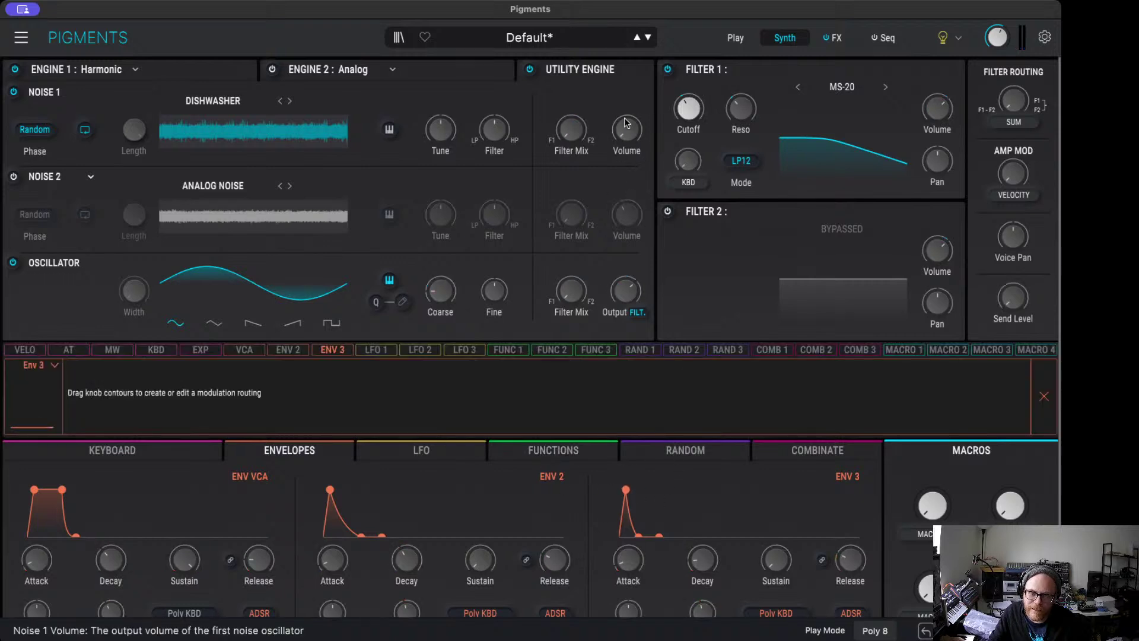
{"action": "mouse_move", "coordinate": [636, 121]}
{"action": "left_mouse_down"}
{"action": "mouse_move", "coordinate": [636, 109]}
{"action": "mouse_move", "coordinate": [623, 112]}
{"action": "left_mouse_up"}
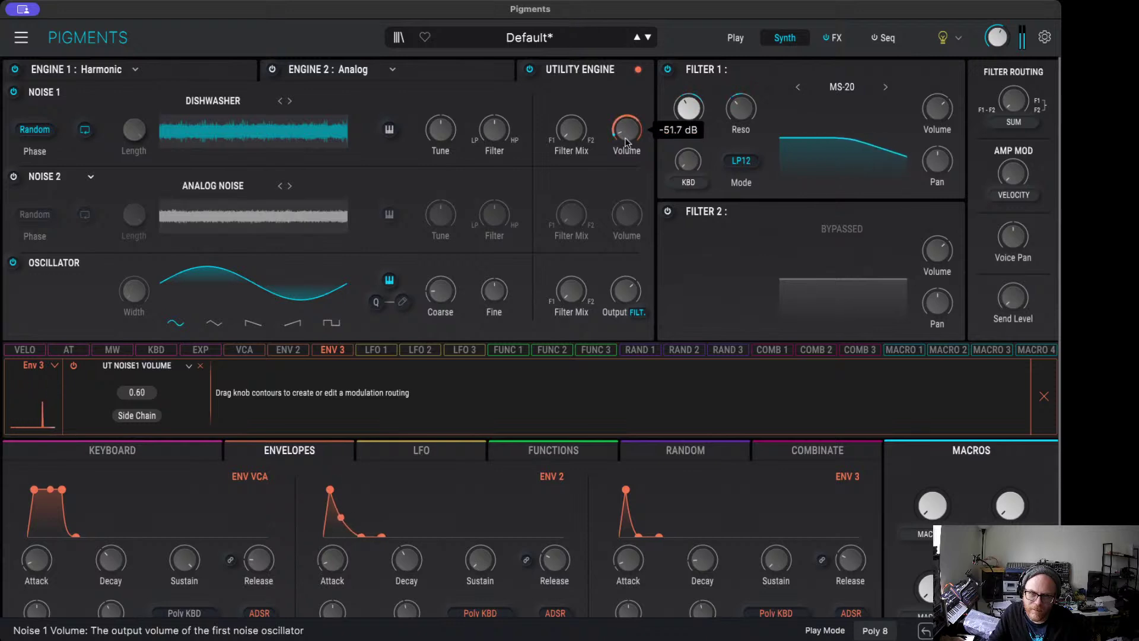
Step: Shorten Env 3's attack and lengthen its decay slightly
{"action": "left_click_drag", "start_coordinate": [625, 490], "coordinate": [622, 490]}
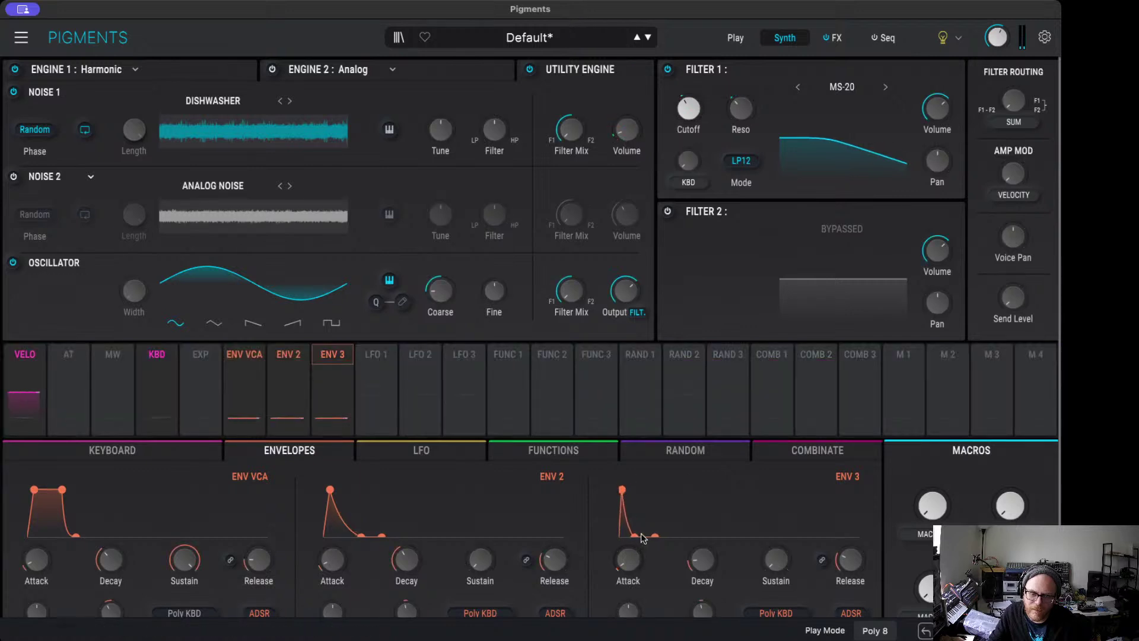
{"action": "left_click_drag", "start_coordinate": [637, 538], "coordinate": [639, 536]}
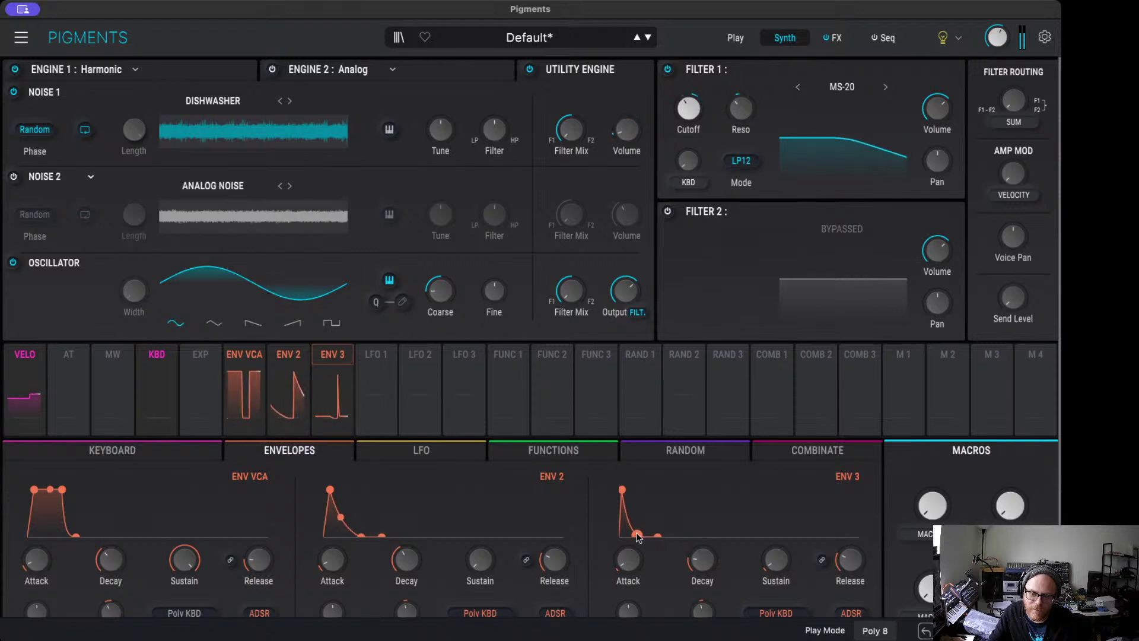
Step: Set Noise 1's volume to about -57.7 dB and reduce Env 3's modulation of it to 0.47
{"action": "mouse_move", "coordinate": [628, 139]}
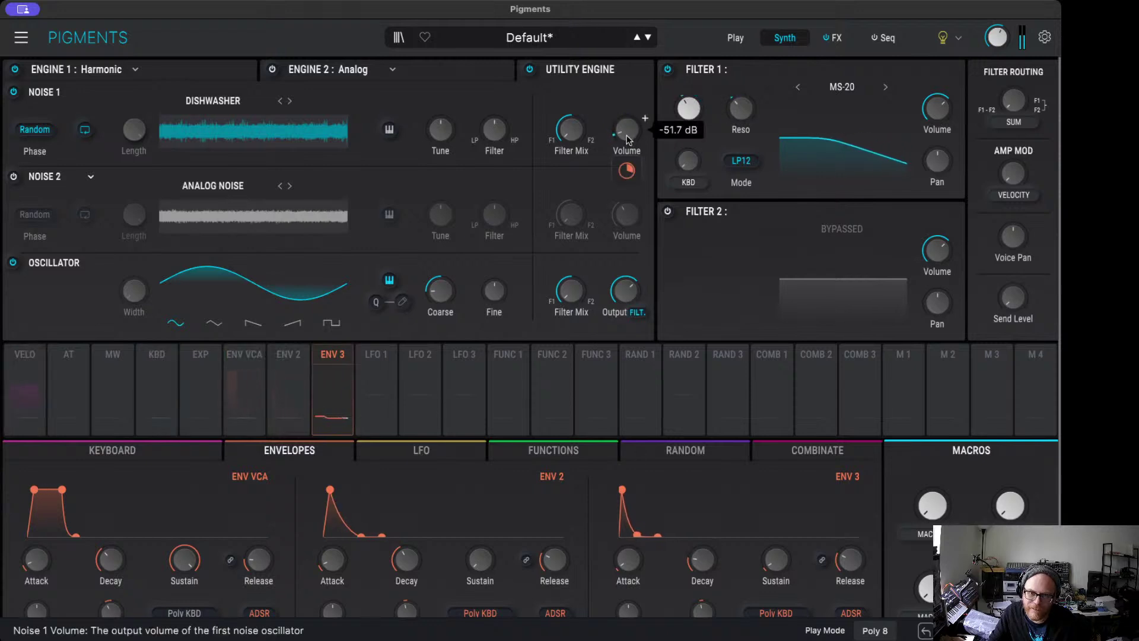
{"action": "left_click_drag", "start_coordinate": [627, 139], "coordinate": [627, 143]}
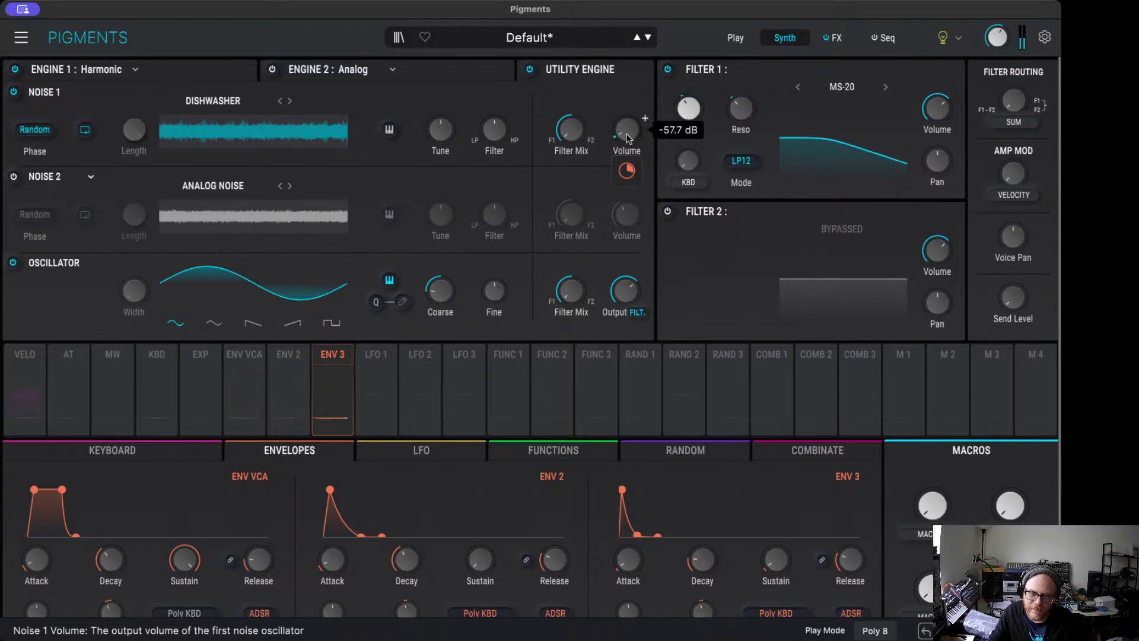
{"action": "left_click", "coordinate": [333, 388]}
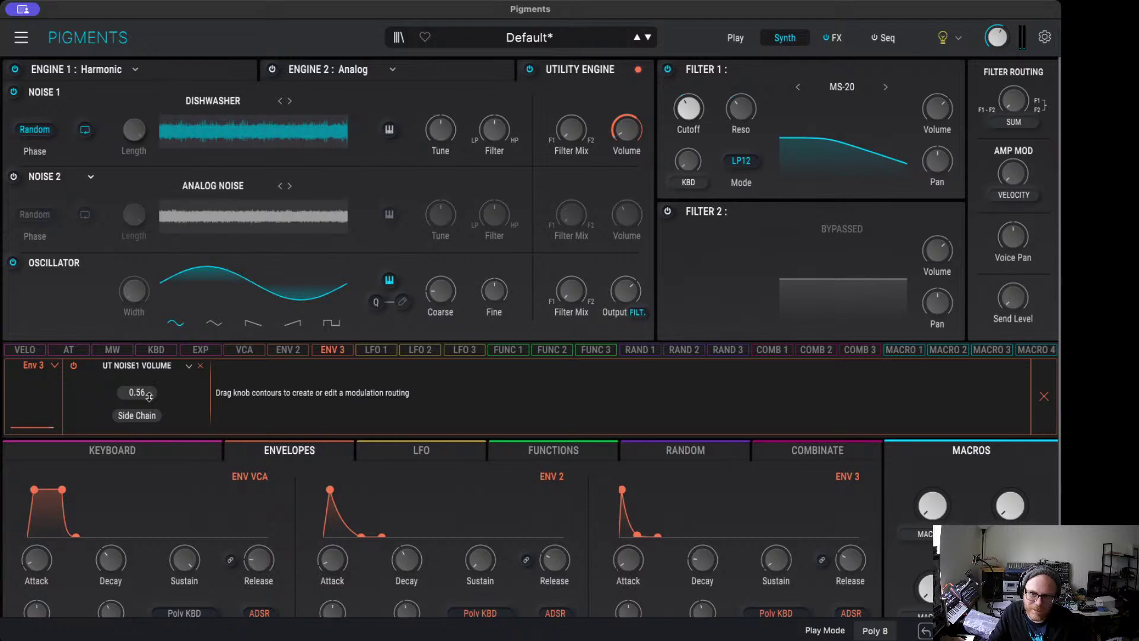
{"action": "left_click_drag", "start_coordinate": [149, 396], "coordinate": [148, 400]}
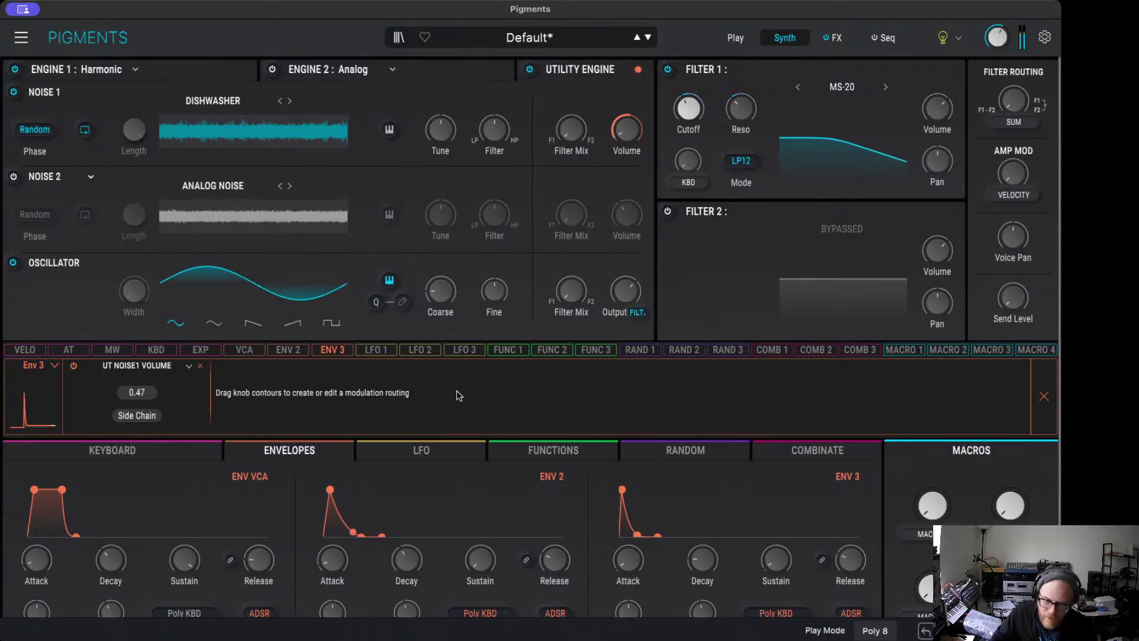
Step: Try out the Harmonic engine's Window Position, Win Size and Gain, leaving Position at 1.00
{"action": "left_click", "coordinate": [172, 69]}
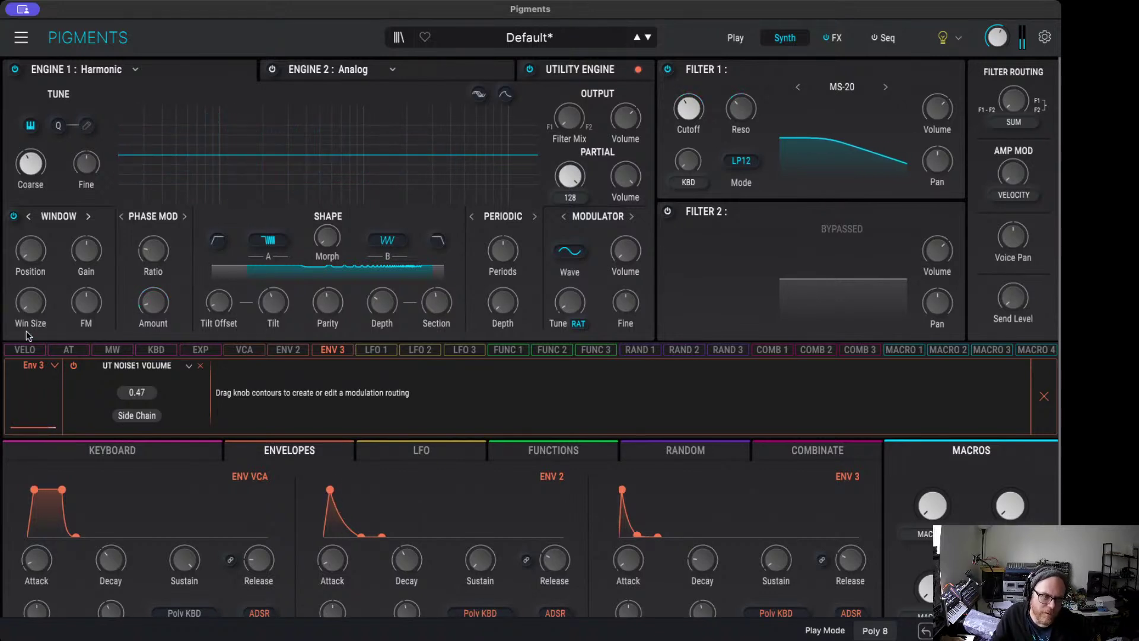
{"action": "mouse_move", "coordinate": [21, 268]}
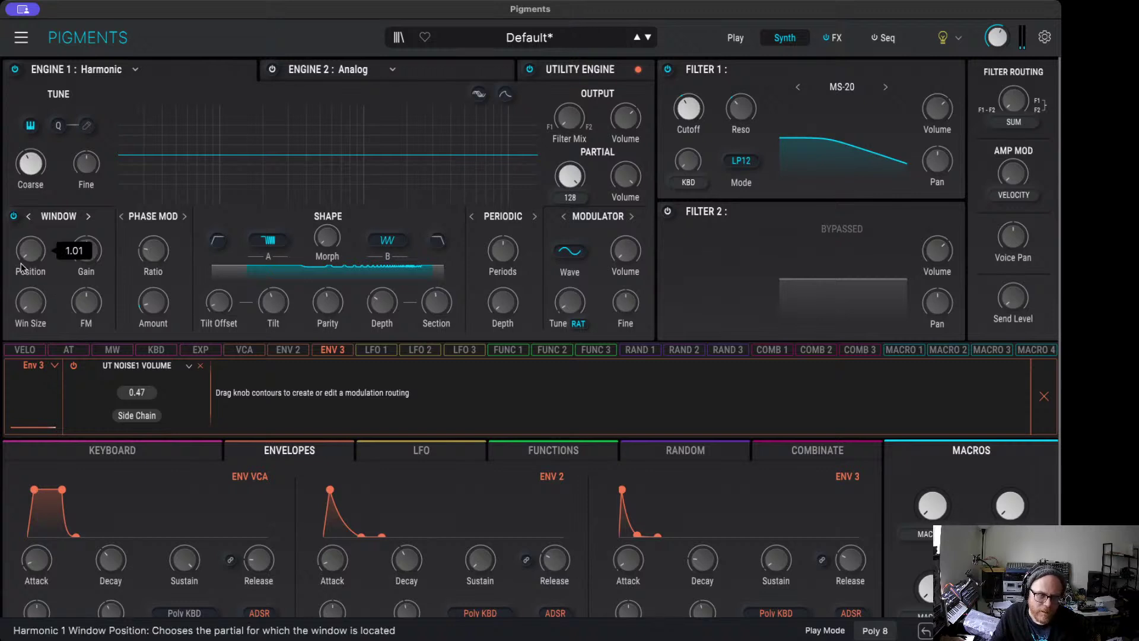
{"action": "mouse_move", "coordinate": [33, 261]}
{"action": "left_mouse_down"}
{"action": "mouse_move", "coordinate": [33, 273]}
{"action": "mouse_move", "coordinate": [32, 254]}
{"action": "left_mouse_up"}
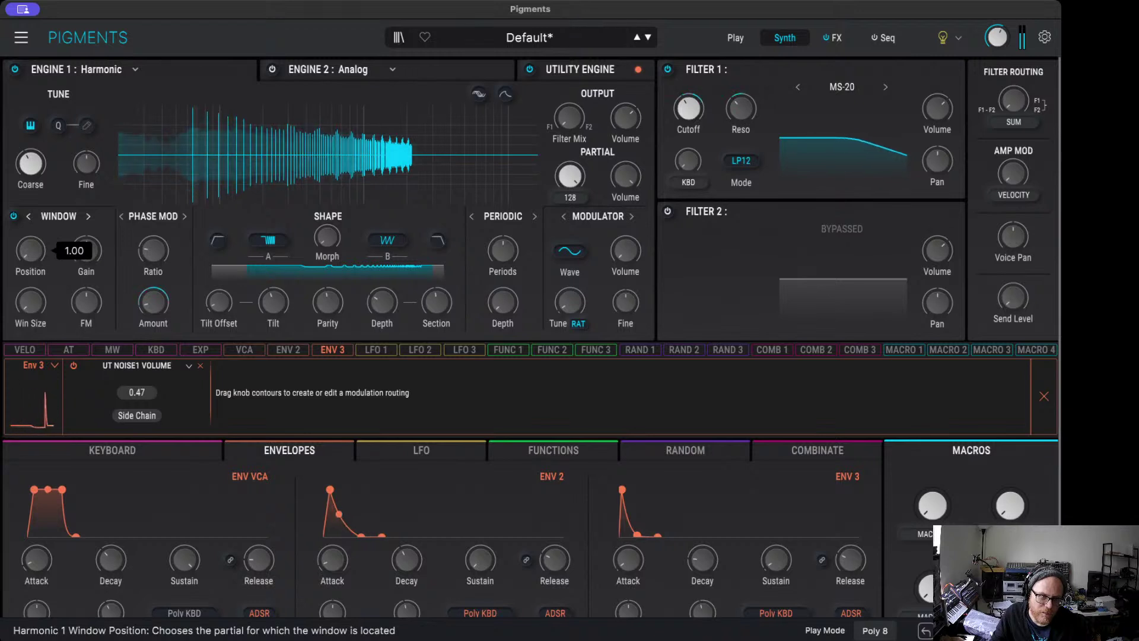
{"action": "left_click_drag", "start_coordinate": [30, 302], "coordinate": [30, 295]}
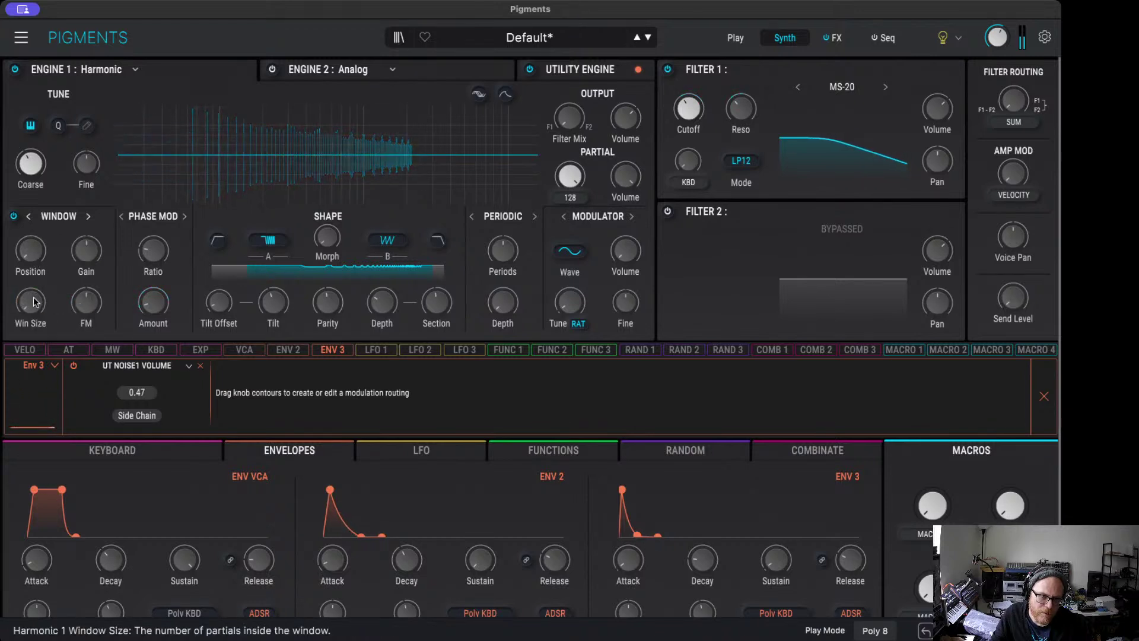
{"action": "left_click_drag", "start_coordinate": [91, 256], "coordinate": [91, 258]}
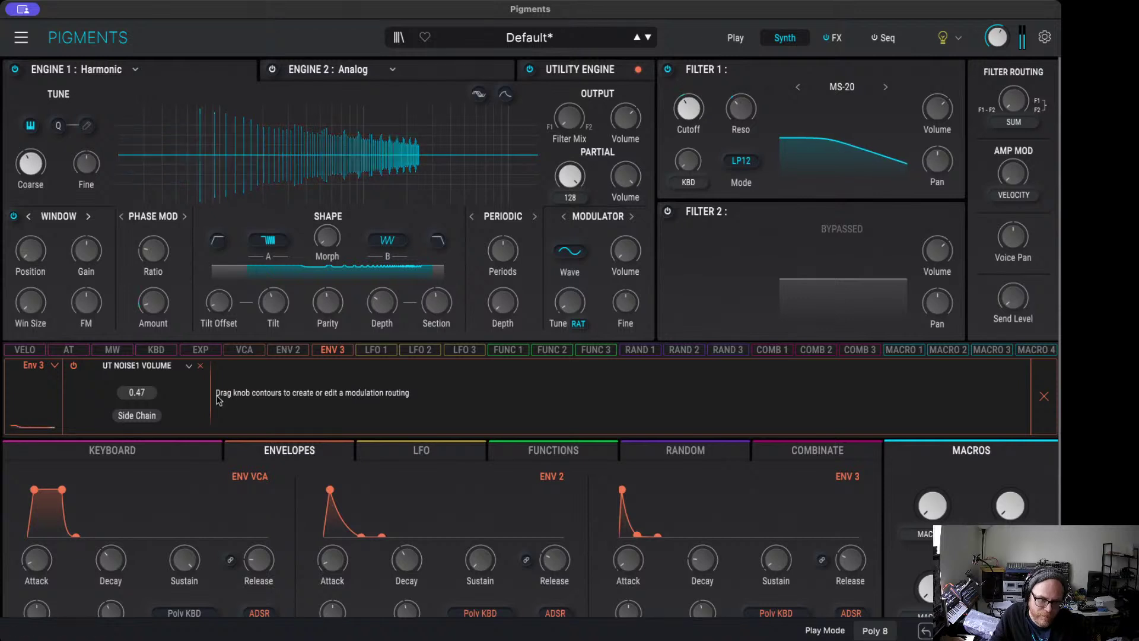
Step: Route the mod wheel to Filter 1's cutoff at 0.31 and to its resonance at 0.11
{"action": "left_click", "coordinate": [113, 351]}
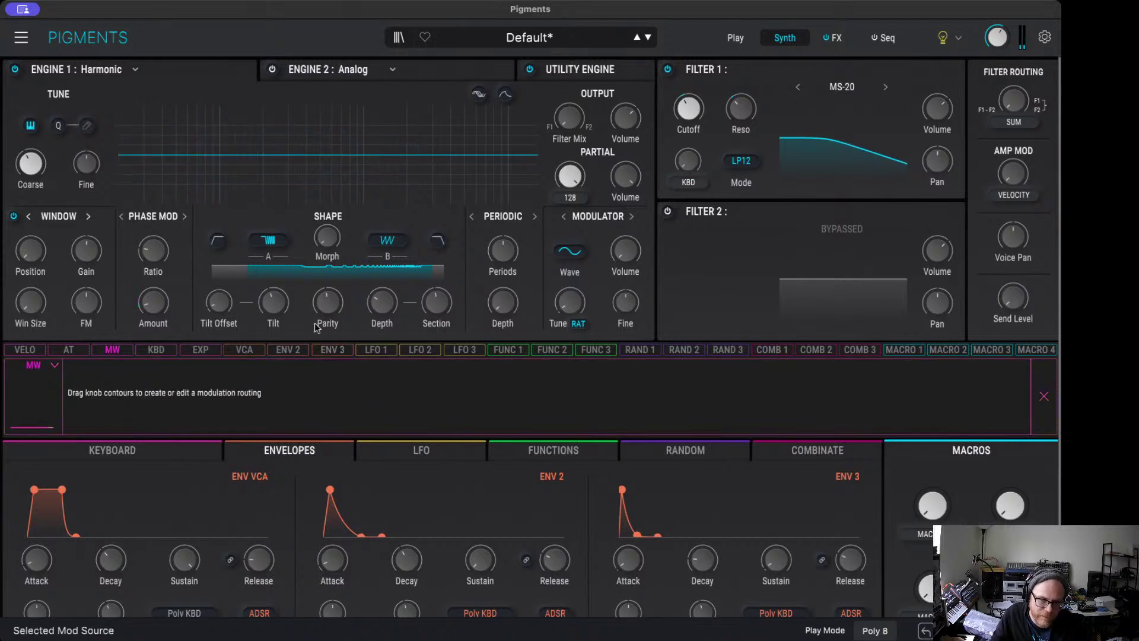
{"action": "mouse_move", "coordinate": [687, 95]}
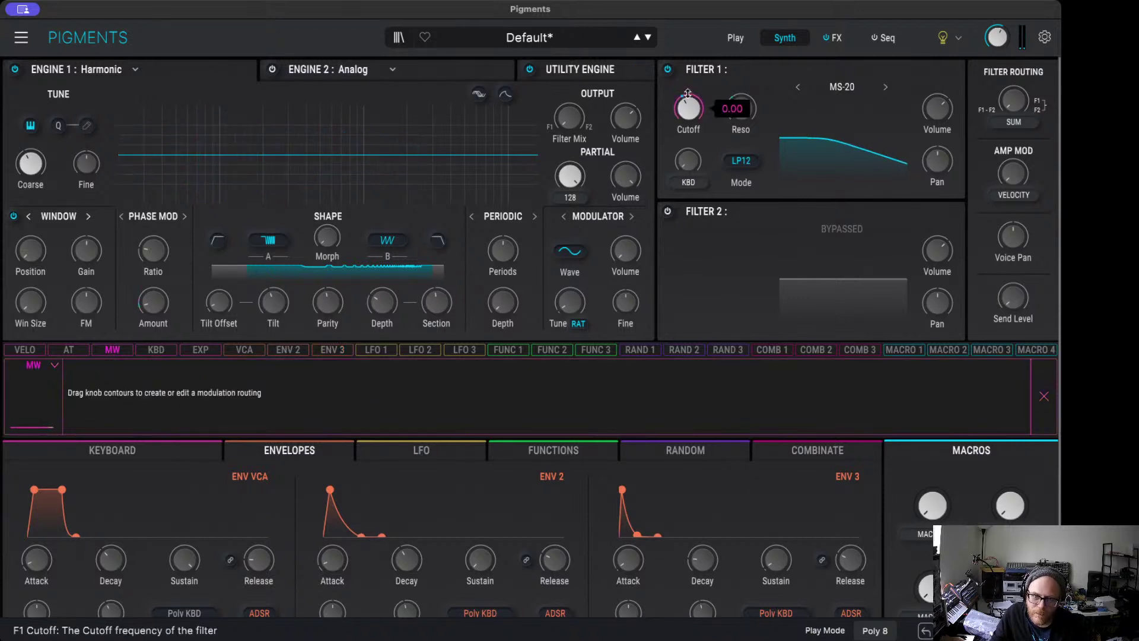
{"action": "left_click_drag", "start_coordinate": [687, 95], "coordinate": [688, 87]}
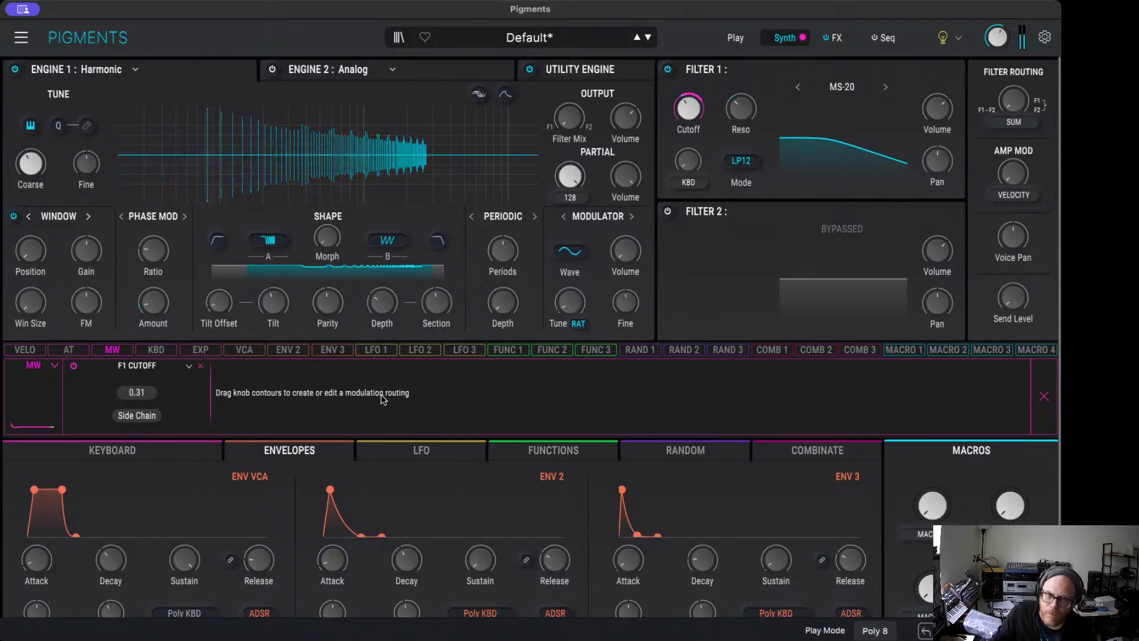
{"action": "mouse_move", "coordinate": [742, 93]}
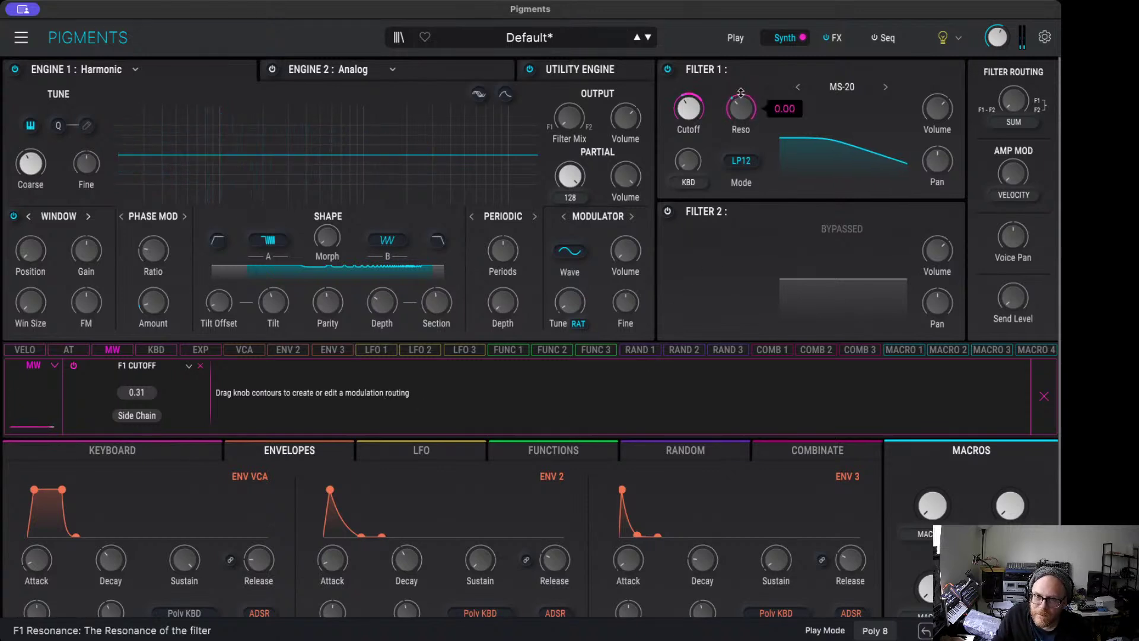
{"action": "left_click_drag", "start_coordinate": [741, 94], "coordinate": [740, 92]}
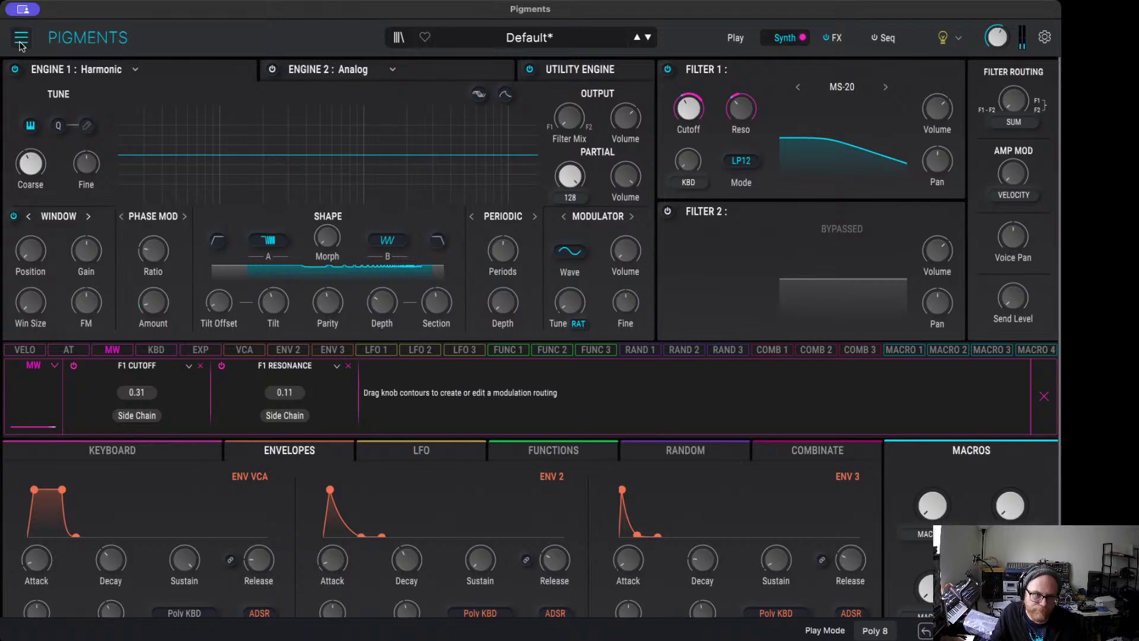
Step: Start saving the patch as a new preset named Worble Bass, entering the author's name and setting its type to Hard Bass
{"action": "key", "text": "super+s"}
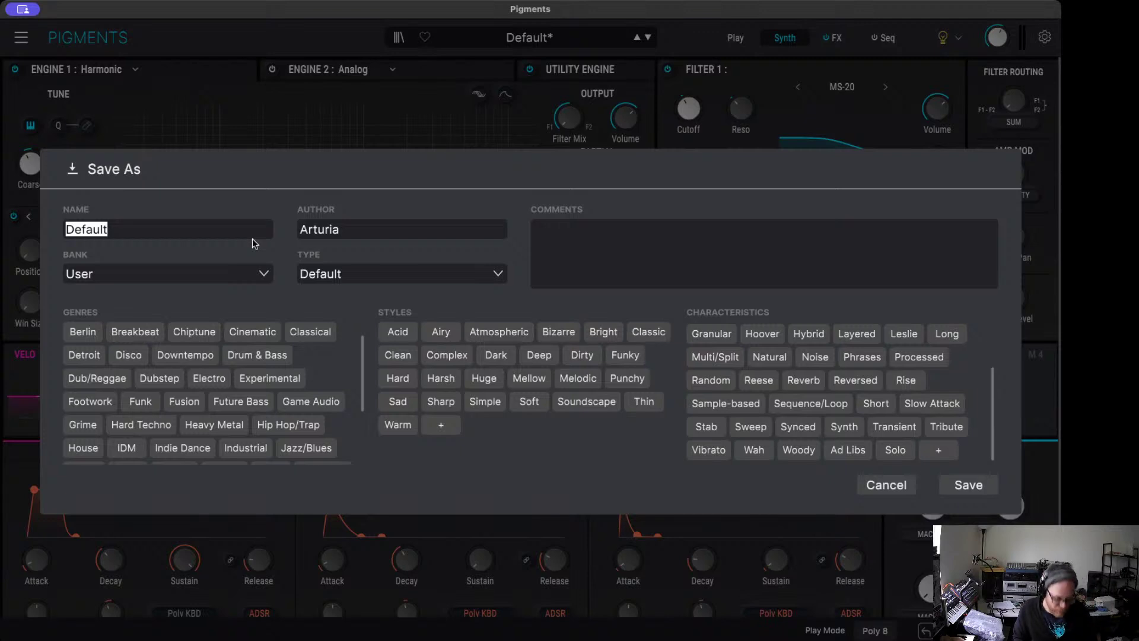
{"action": "type", "text": "Worble Bass"}
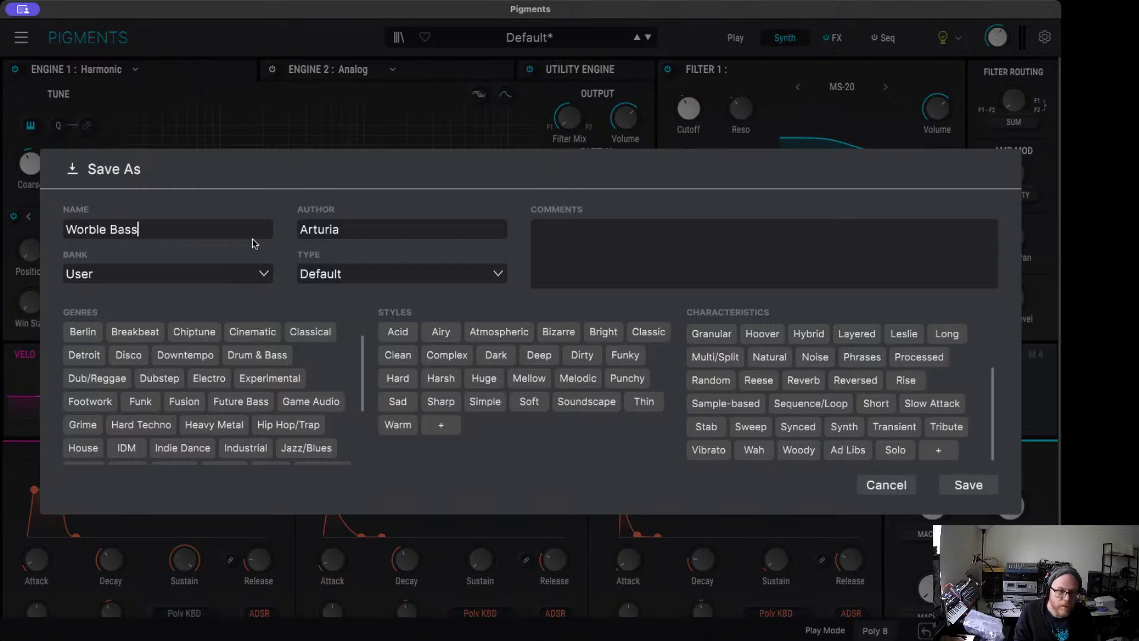
{"action": "key", "text": "Tab"}
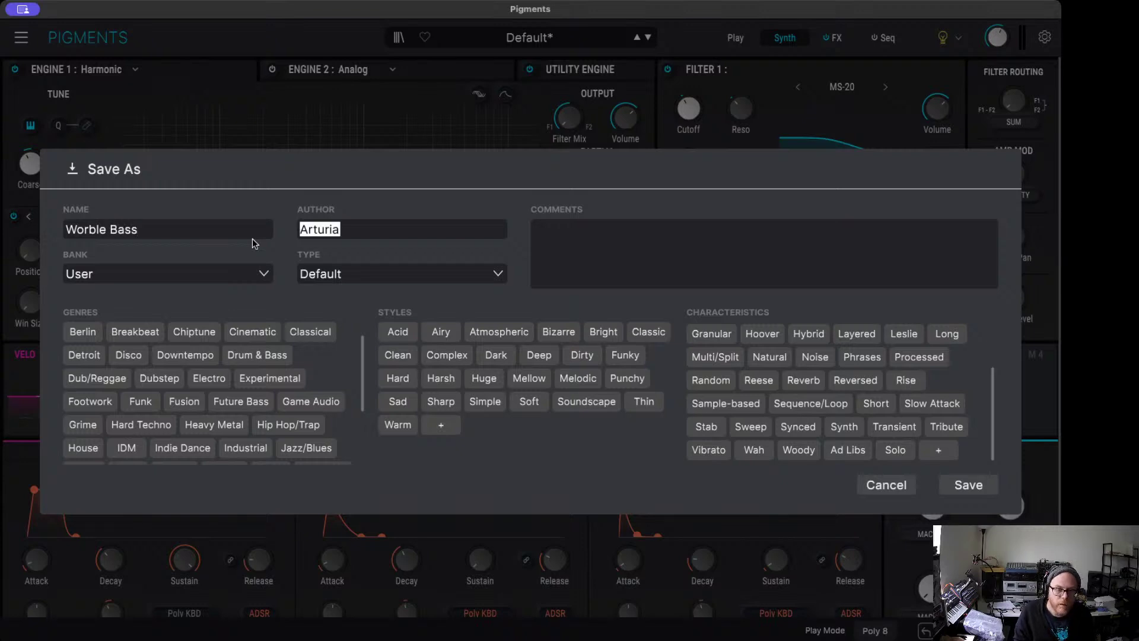
{"action": "type", "text": "Ether Diver"}
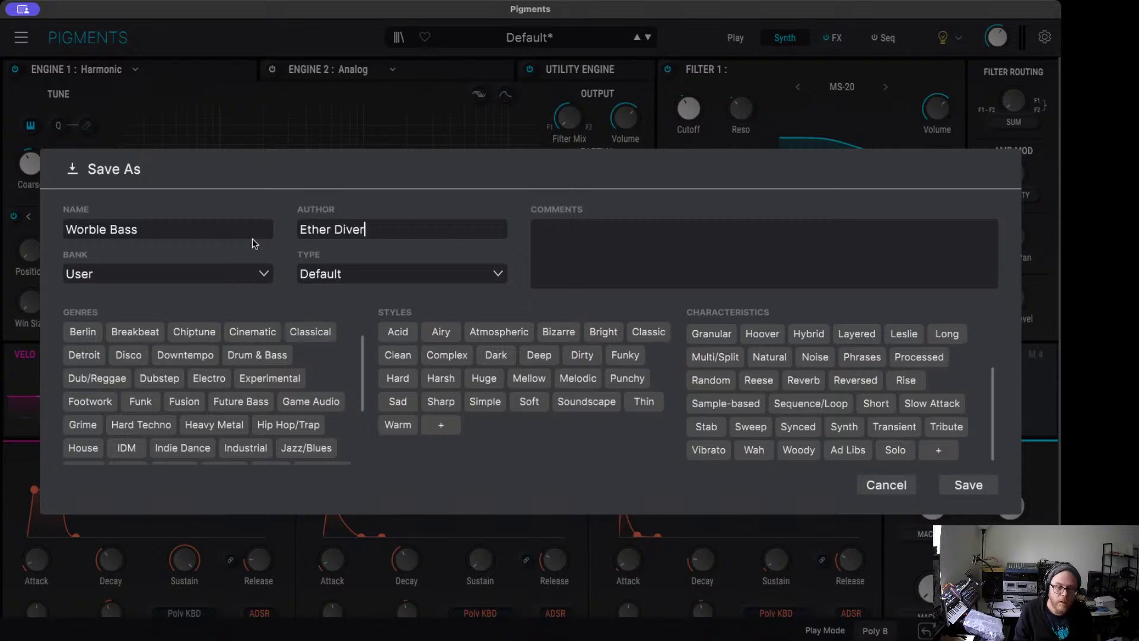
{"action": "key", "text": "Tab"}
{"action": "key", "text": "Tab"}
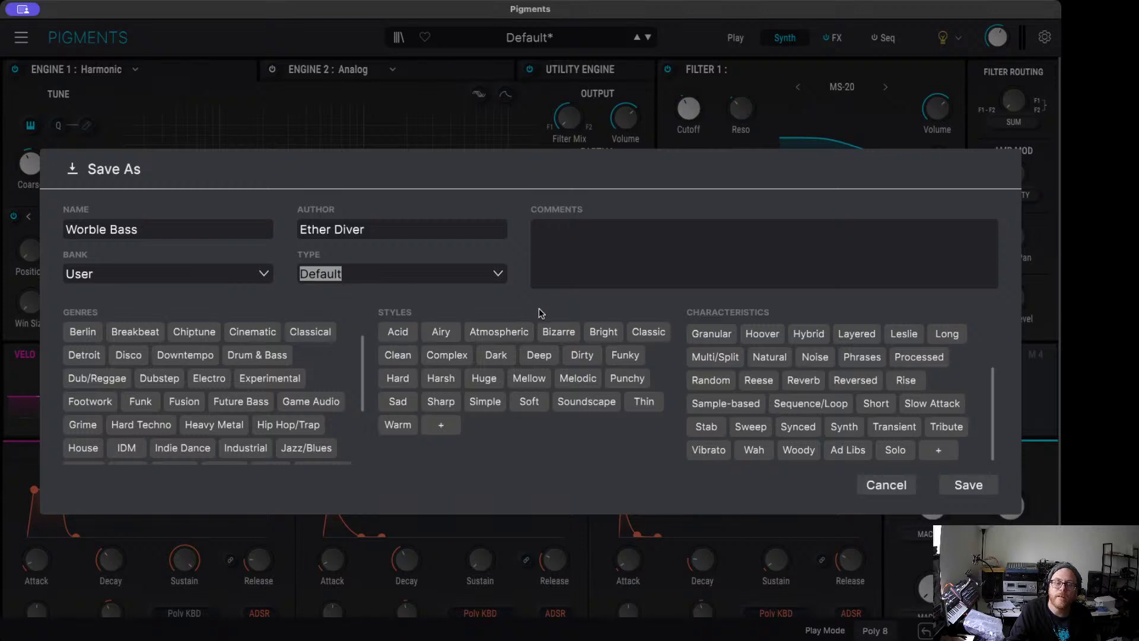
{"action": "type", "text": "Hard Bass"}
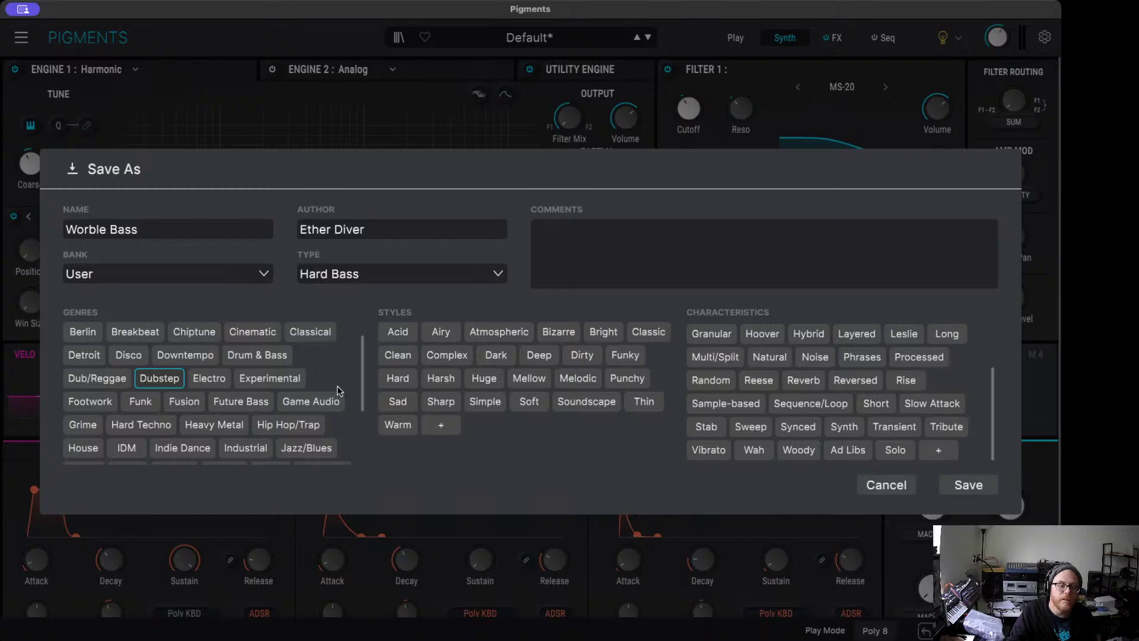
Step: Tag the preset with Dubstep, Industrial, Complex, Harsh, Noise and Synth, and save it
{"action": "scroll", "coordinate": [337, 388], "scroll_direction": "down", "scroll_amount": 1}
{"action": "left_click", "coordinate": [246, 435]}
{"action": "scroll", "coordinate": [336, 375], "scroll_direction": "down", "scroll_amount": 1}
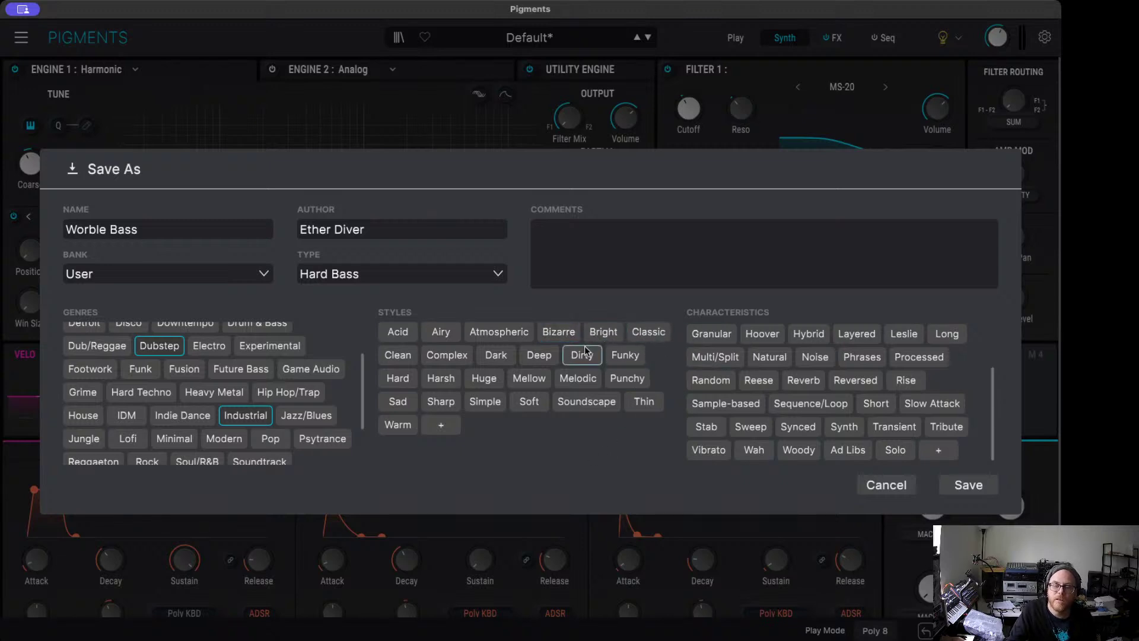
{"action": "left_click", "coordinate": [446, 355]}
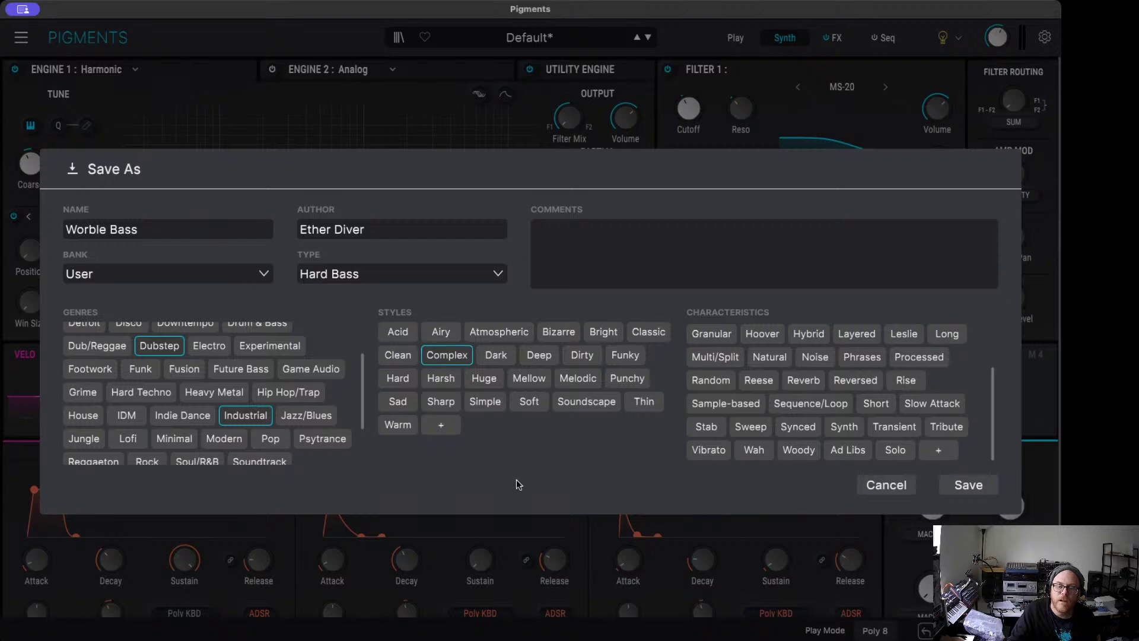
{"action": "left_click", "coordinate": [441, 378]}
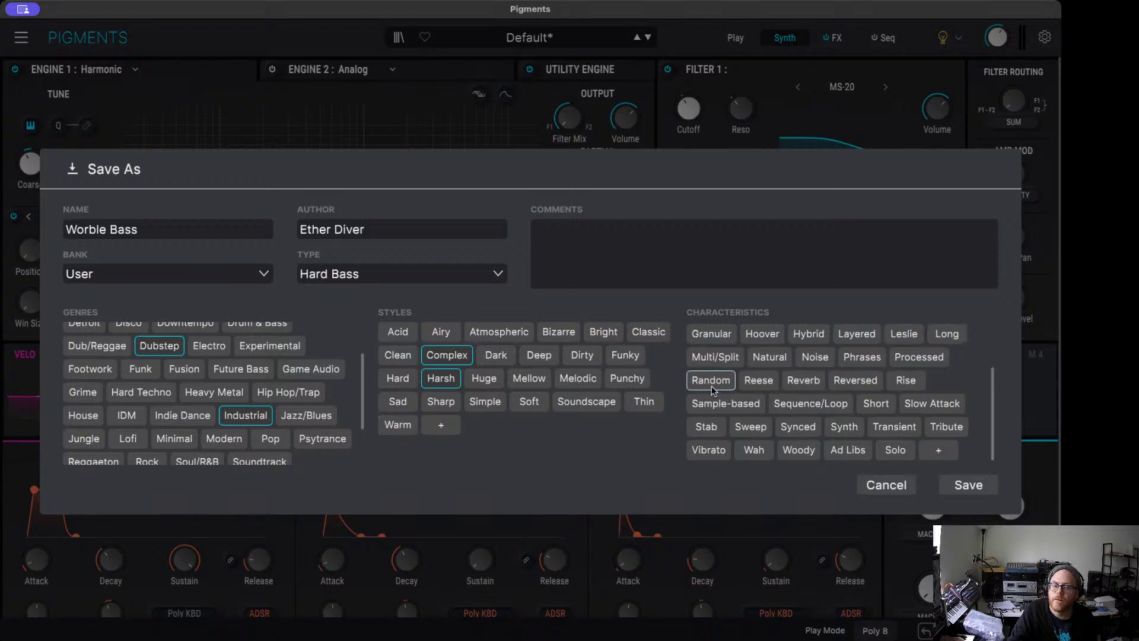
{"action": "left_click", "coordinate": [815, 356]}
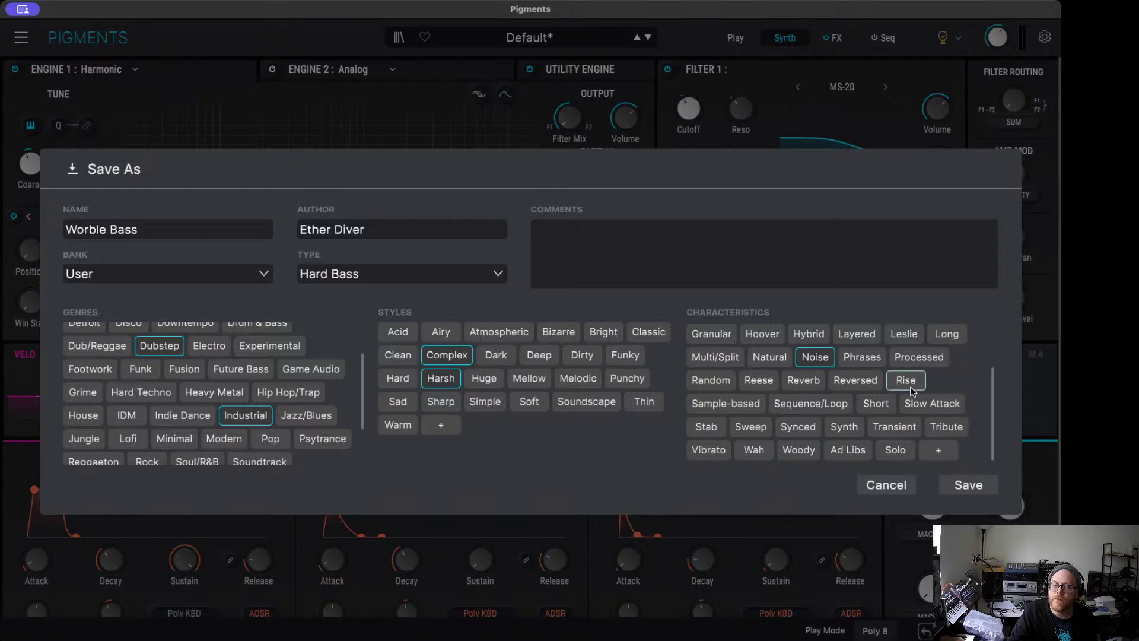
{"action": "left_click", "coordinate": [844, 427]}
{"action": "scroll", "coordinate": [913, 386], "scroll_direction": "down", "scroll_amount": 1}
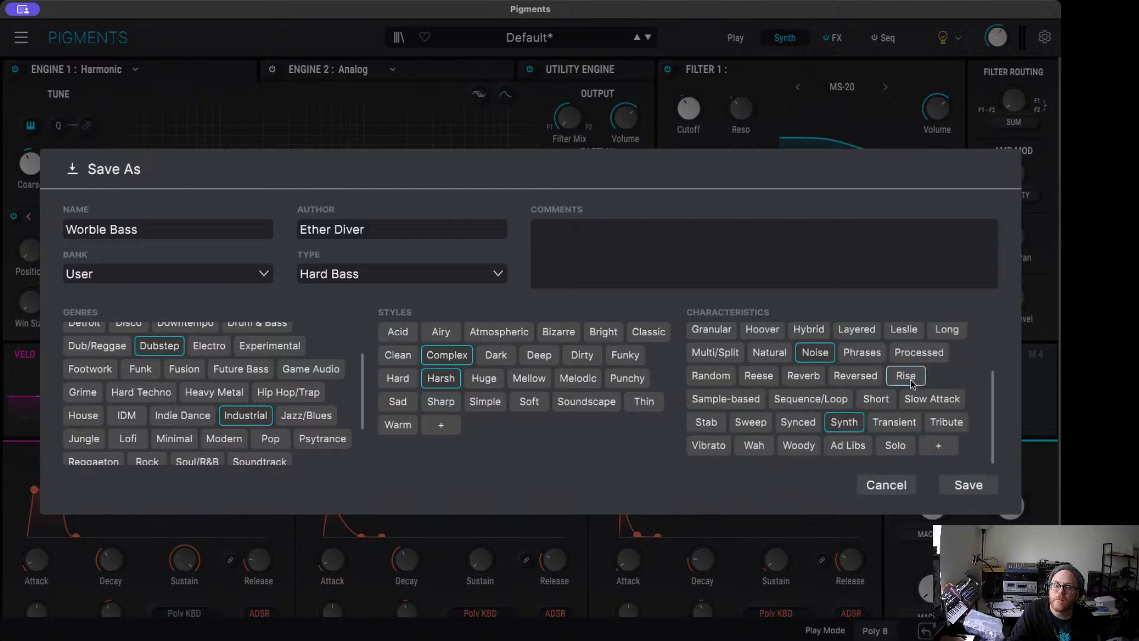
{"action": "left_click", "coordinate": [964, 486]}
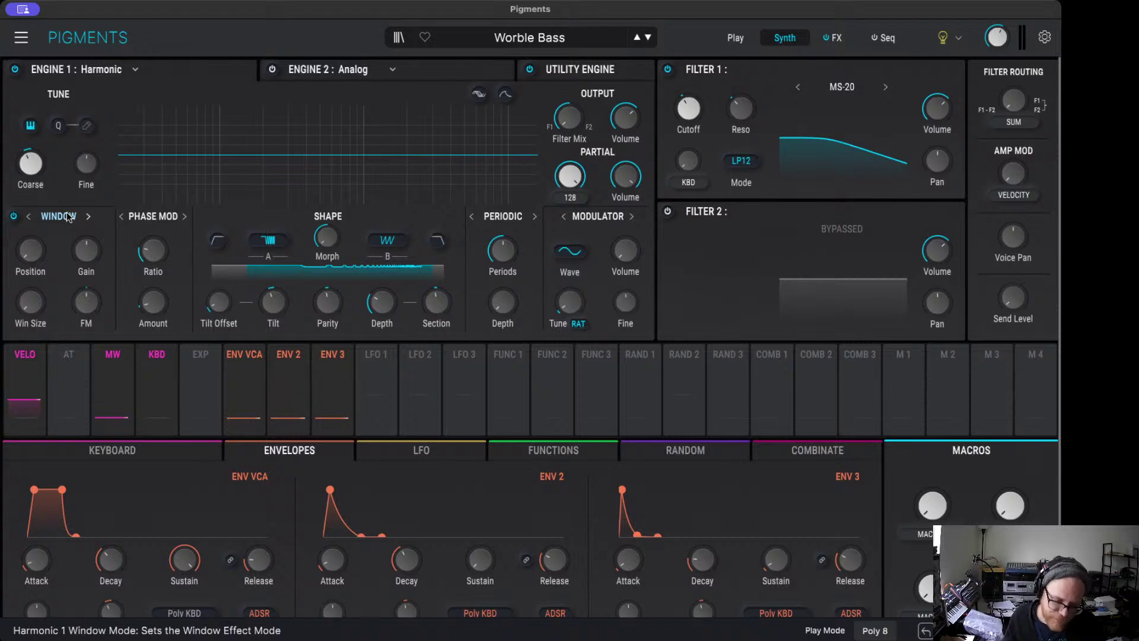
Step: Start a new preset from the default and open Engine 1's wavetable browser
{"action": "mouse_move", "coordinate": [322, 354]}
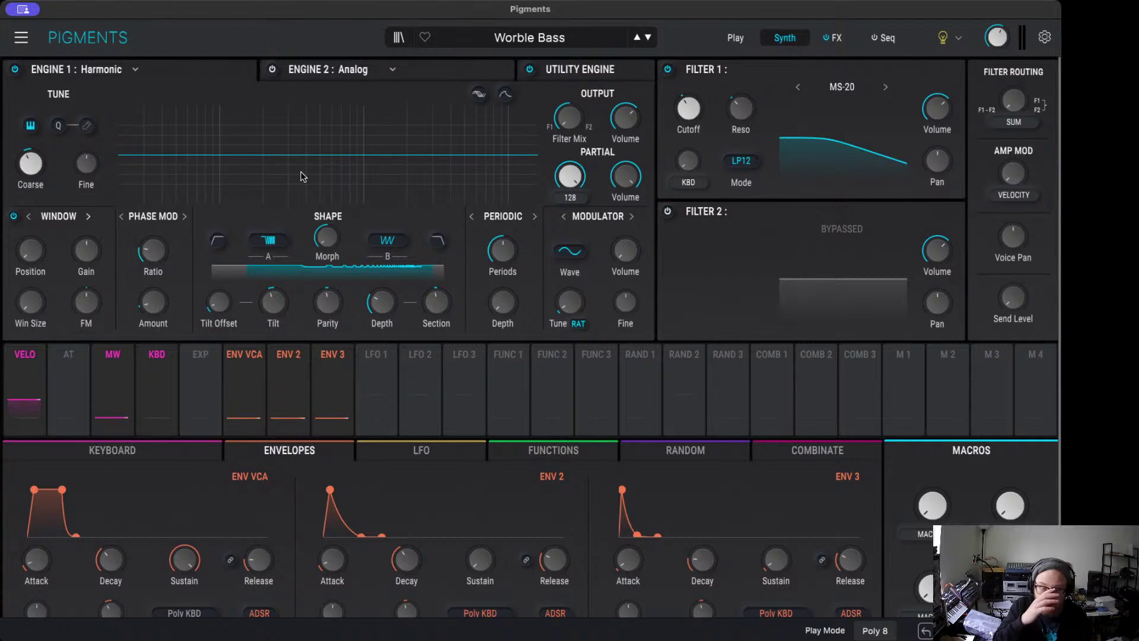
{"action": "left_click", "coordinate": [38, 54]}
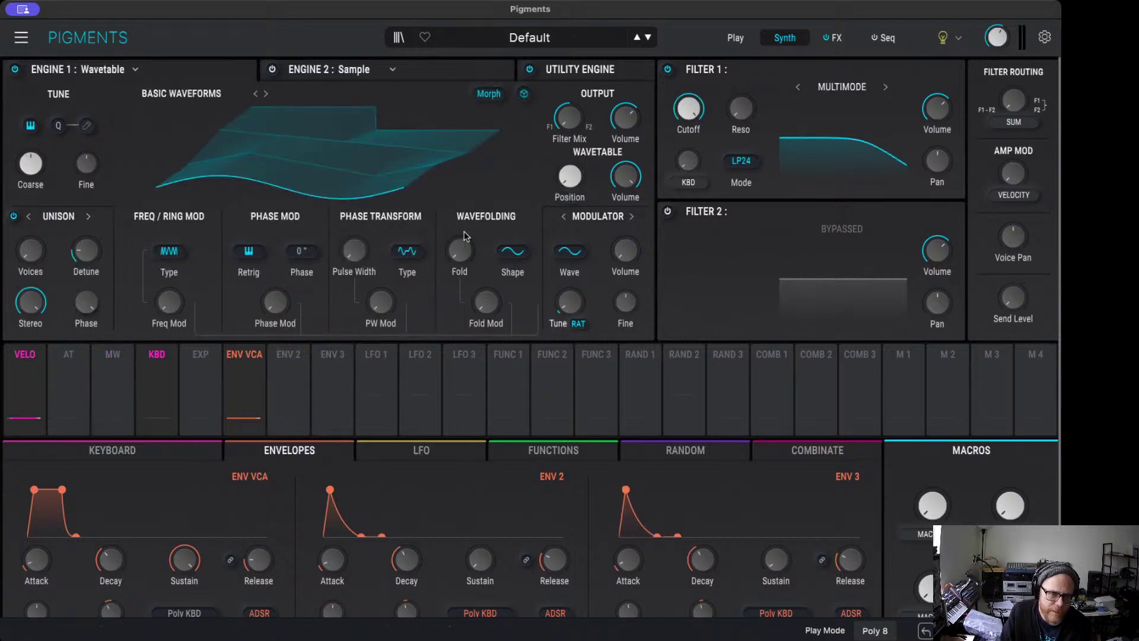
{"action": "left_click", "coordinate": [198, 97]}
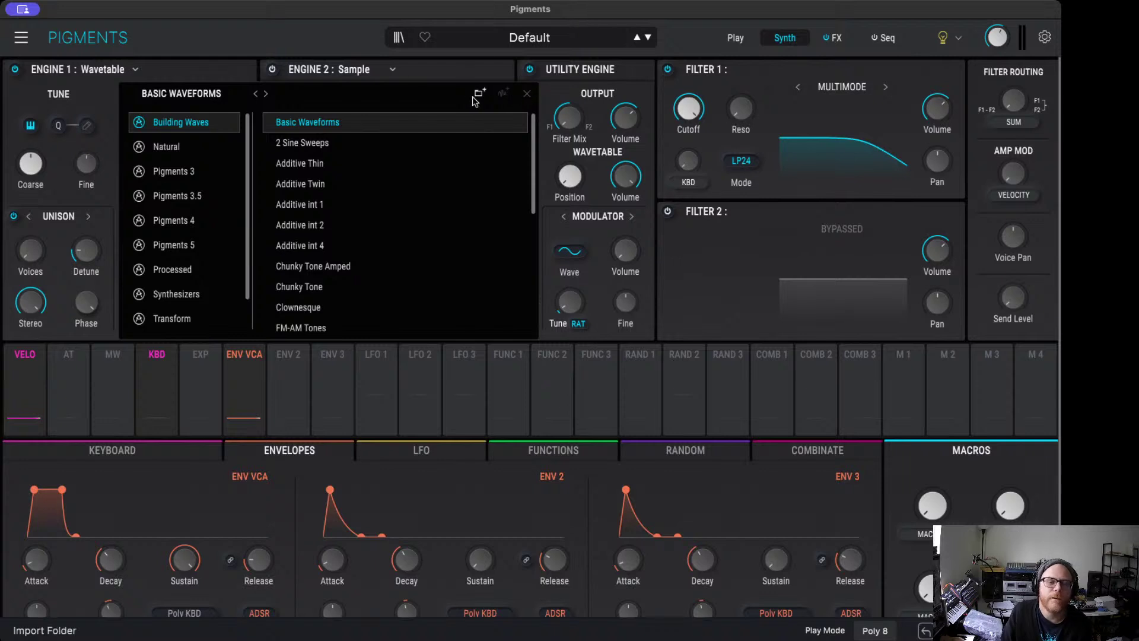
{"action": "left_click", "coordinate": [198, 105]}
{"action": "left_click", "coordinate": [197, 105]}
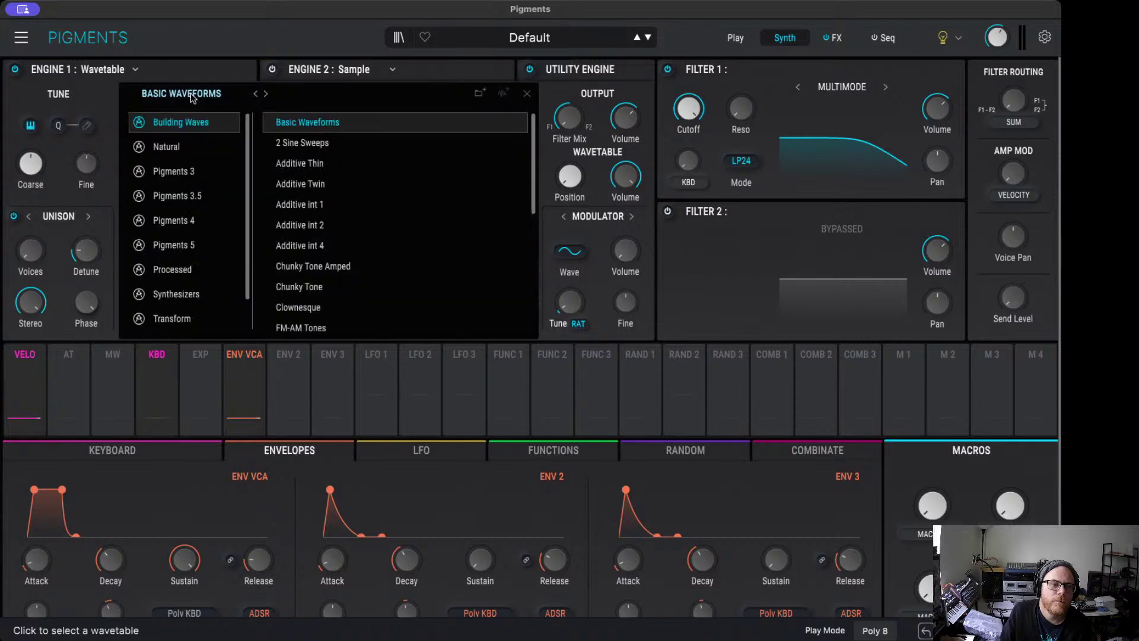
Step: Load the Vocal Formants wavetable from the Natural category into Engine 1 and raise its wavetable Position
{"action": "left_click", "coordinate": [200, 148]}
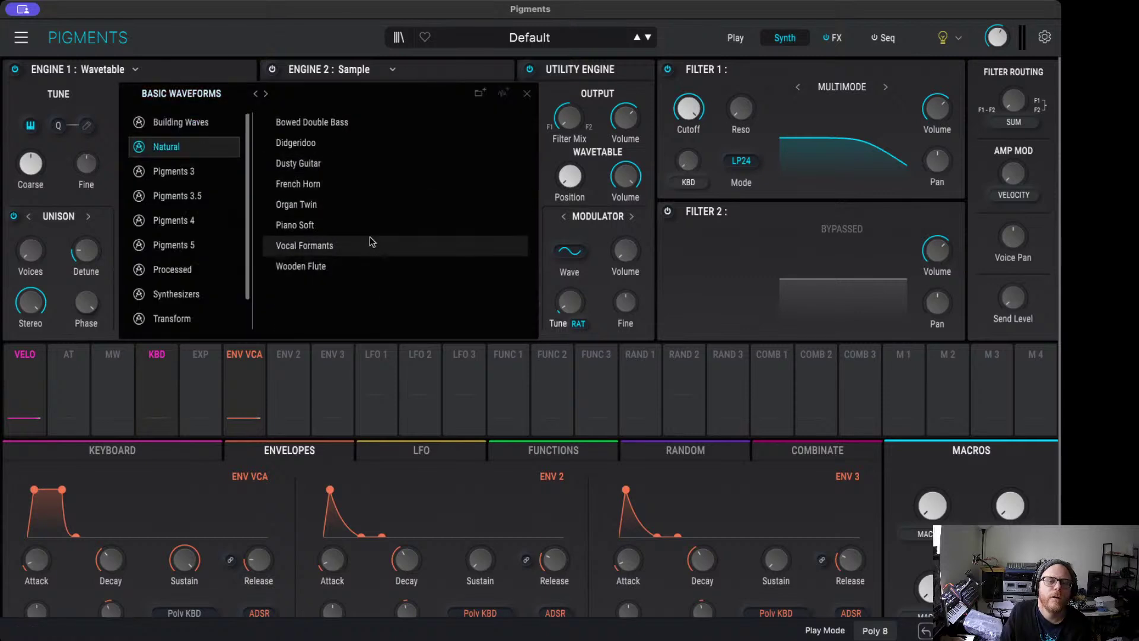
{"action": "left_click", "coordinate": [366, 246]}
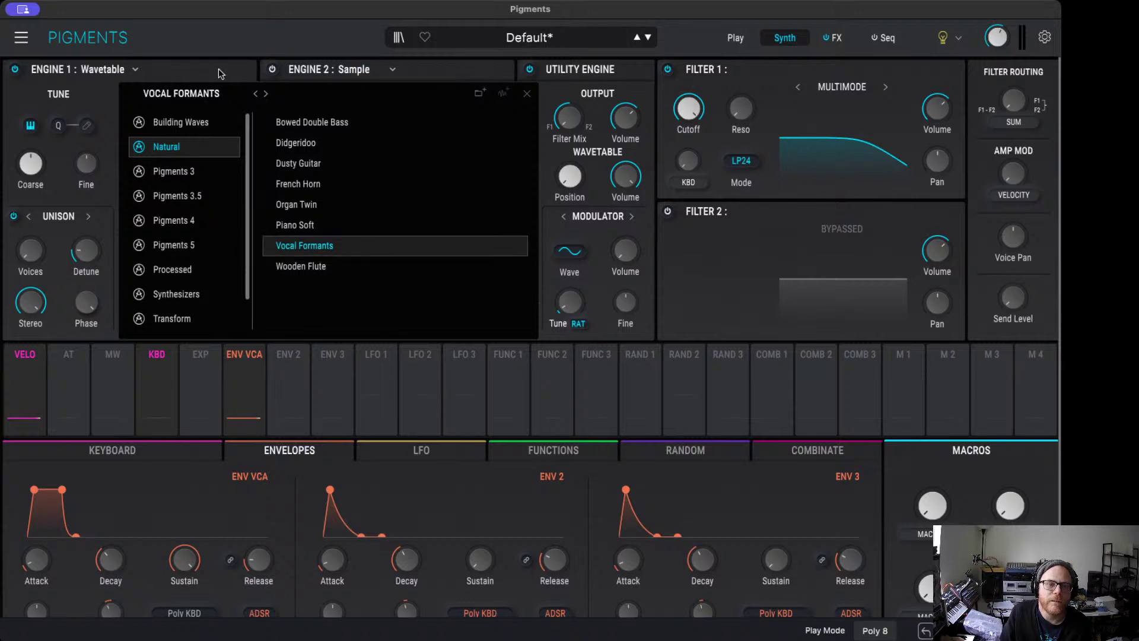
{"action": "left_click", "coordinate": [179, 86]}
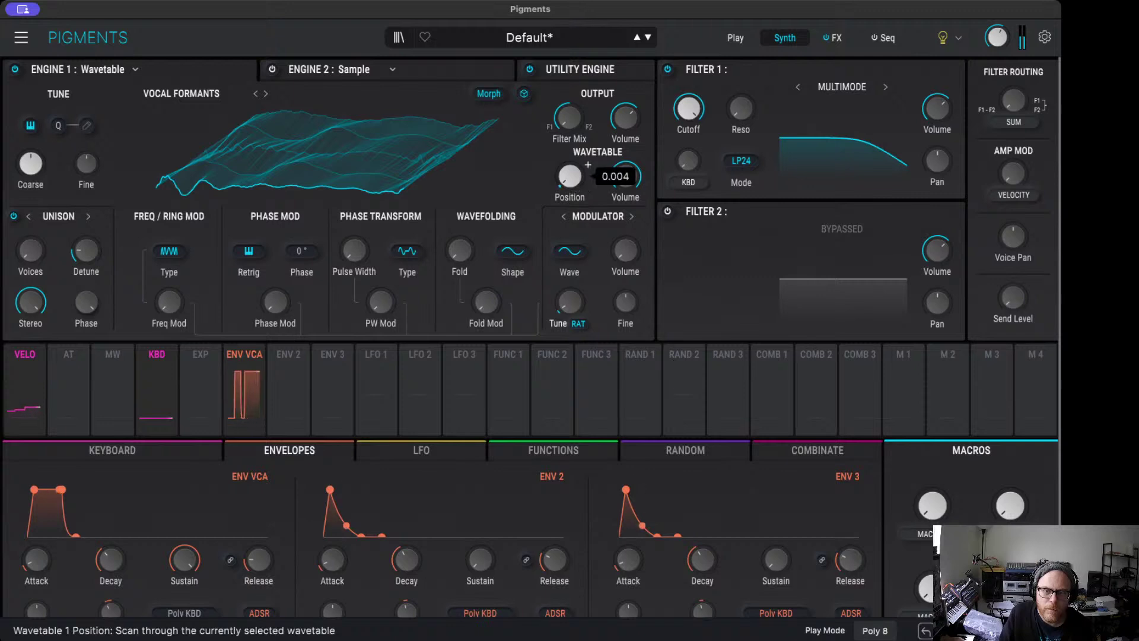
{"action": "left_click_drag", "start_coordinate": [570, 177], "coordinate": [588, 164]}
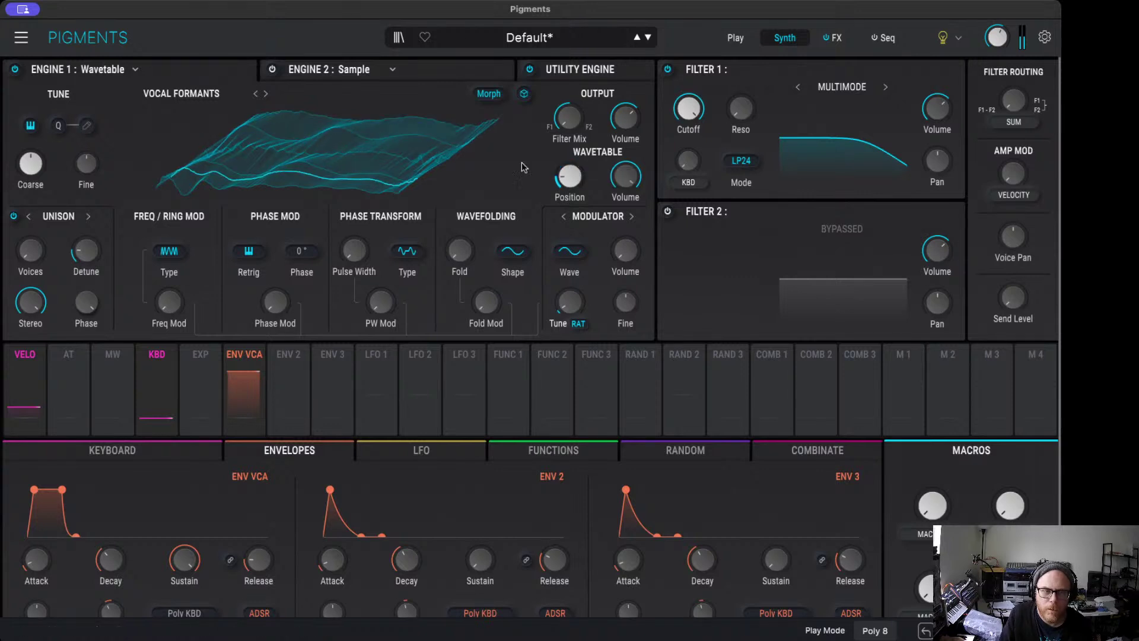
Step: Try the Ayowyow and Creme wavetables from the Pigments 3 category in Engine 1, ending on Electro Tibet
{"action": "left_click", "coordinate": [201, 96]}
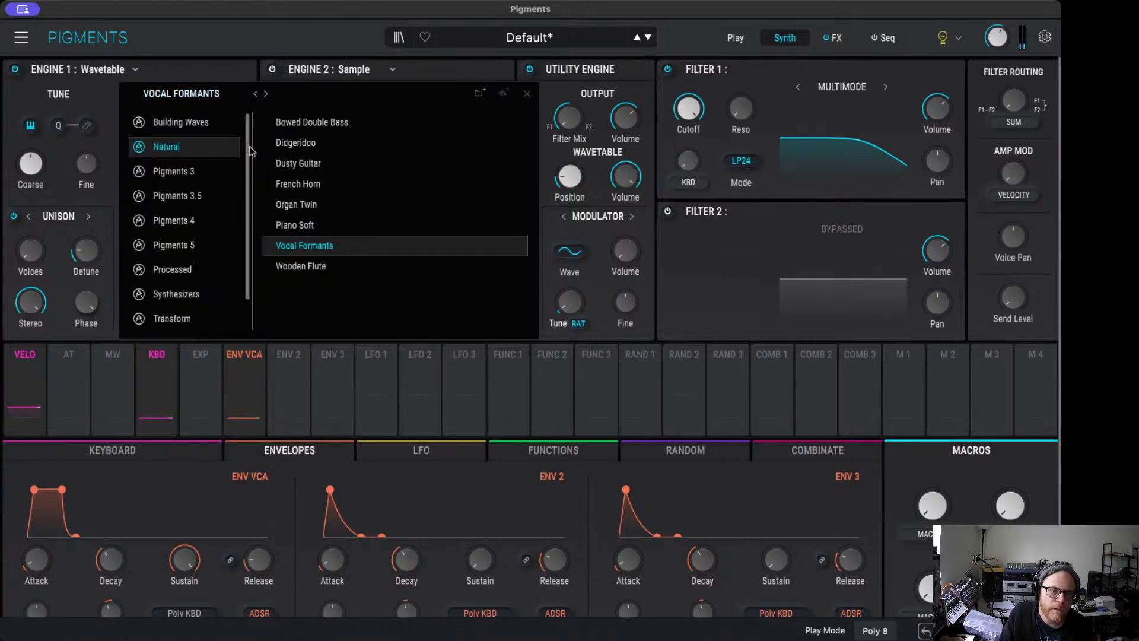
{"action": "left_click", "coordinate": [215, 173]}
{"action": "left_click", "coordinate": [424, 190]}
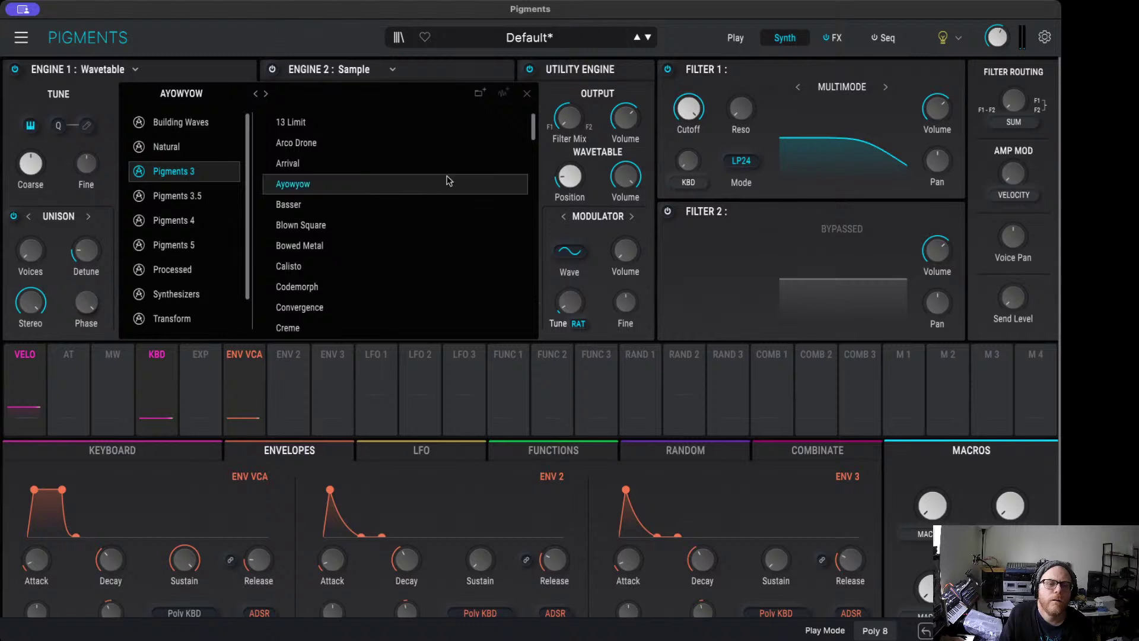
{"action": "left_click_drag", "start_coordinate": [588, 164], "coordinate": [588, 164]}
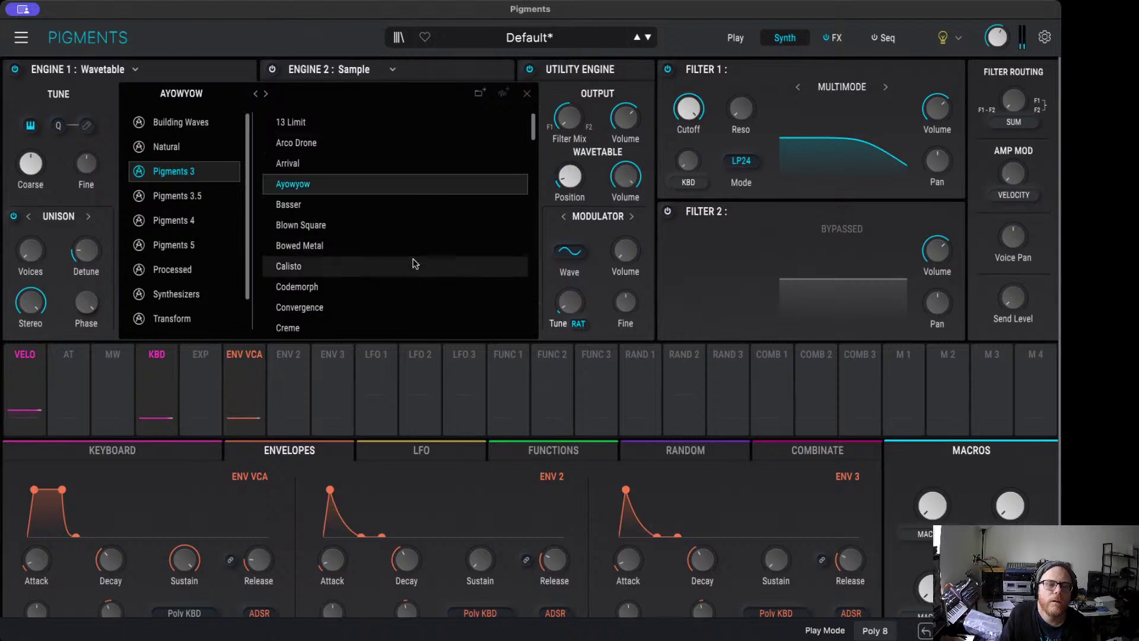
{"action": "scroll", "coordinate": [397, 276], "scroll_direction": "down", "scroll_amount": 1}
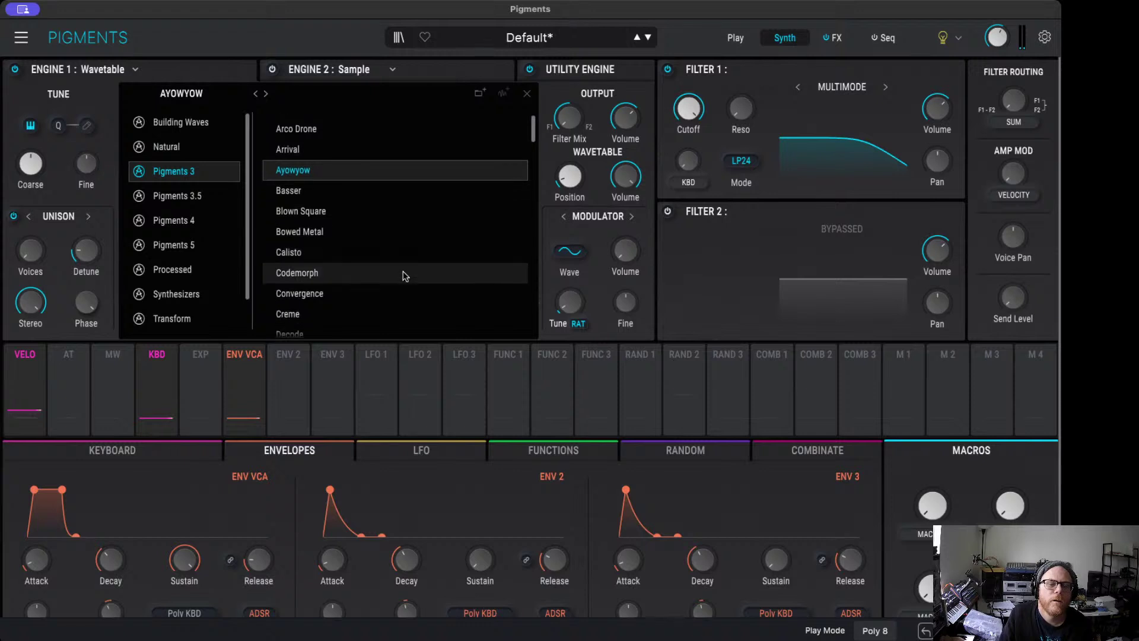
{"action": "left_click", "coordinate": [387, 309]}
{"action": "left_click_drag", "start_coordinate": [588, 165], "coordinate": [588, 165]}
{"action": "scroll", "coordinate": [319, 244], "scroll_direction": "down", "scroll_amount": 3}
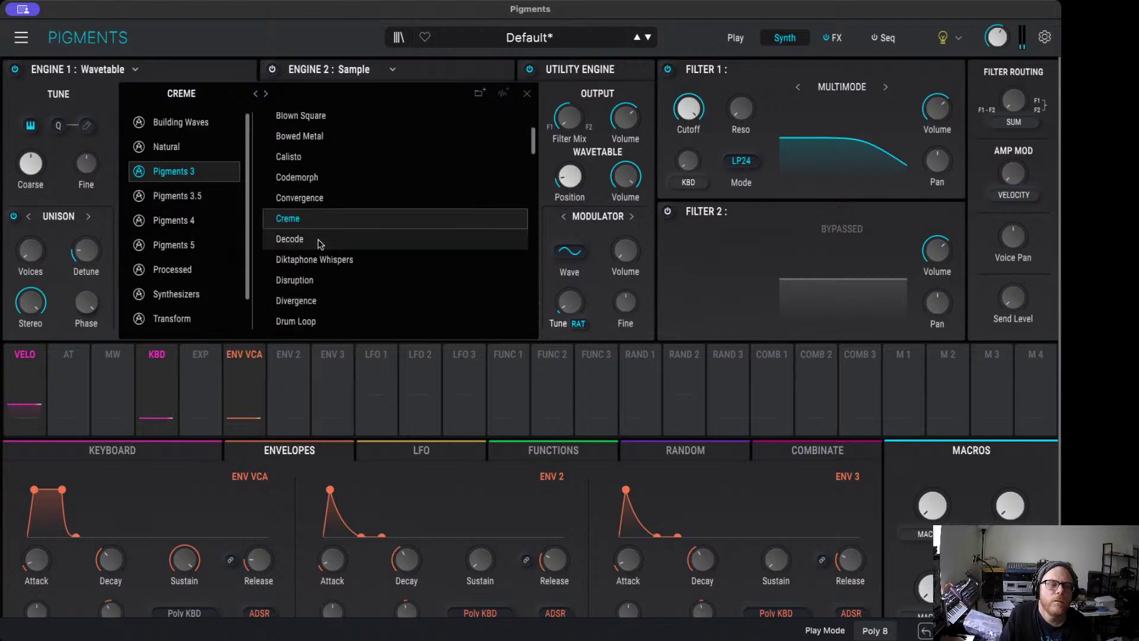
{"action": "scroll", "coordinate": [415, 244], "scroll_direction": "down", "scroll_amount": 3}
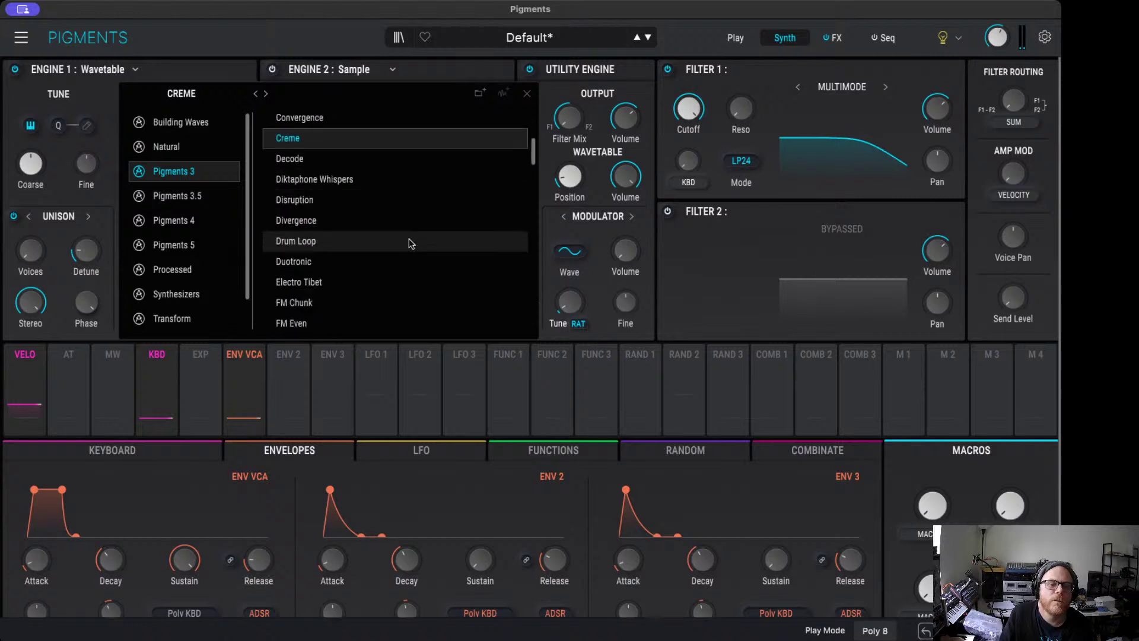
{"action": "left_click", "coordinate": [376, 283]}
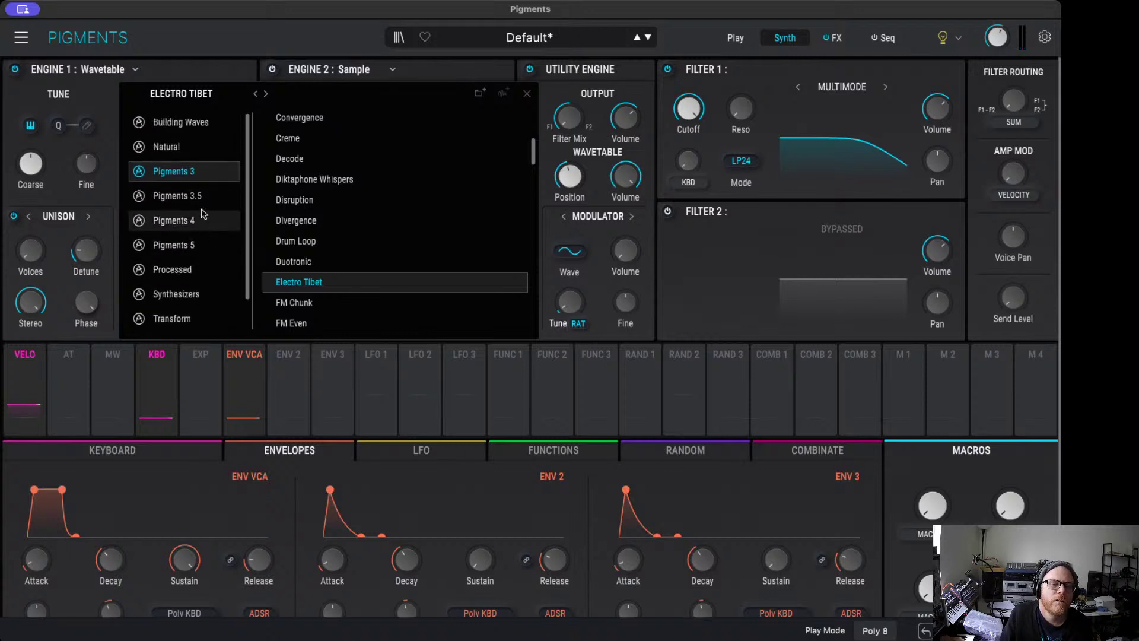
Step: Try the Tantra wavetable from the Pigments 3 category in Engine 1 and sweep its wavetable Position
{"action": "scroll", "coordinate": [325, 257], "scroll_direction": "down", "scroll_amount": 5}
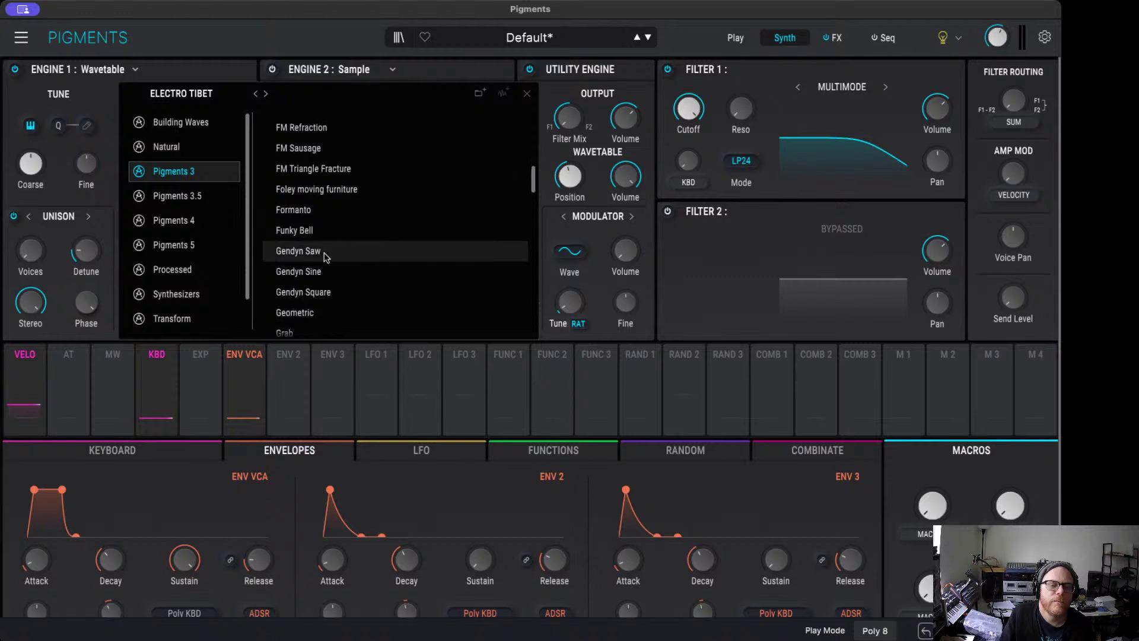
{"action": "scroll", "coordinate": [382, 228], "scroll_direction": "down", "scroll_amount": 4}
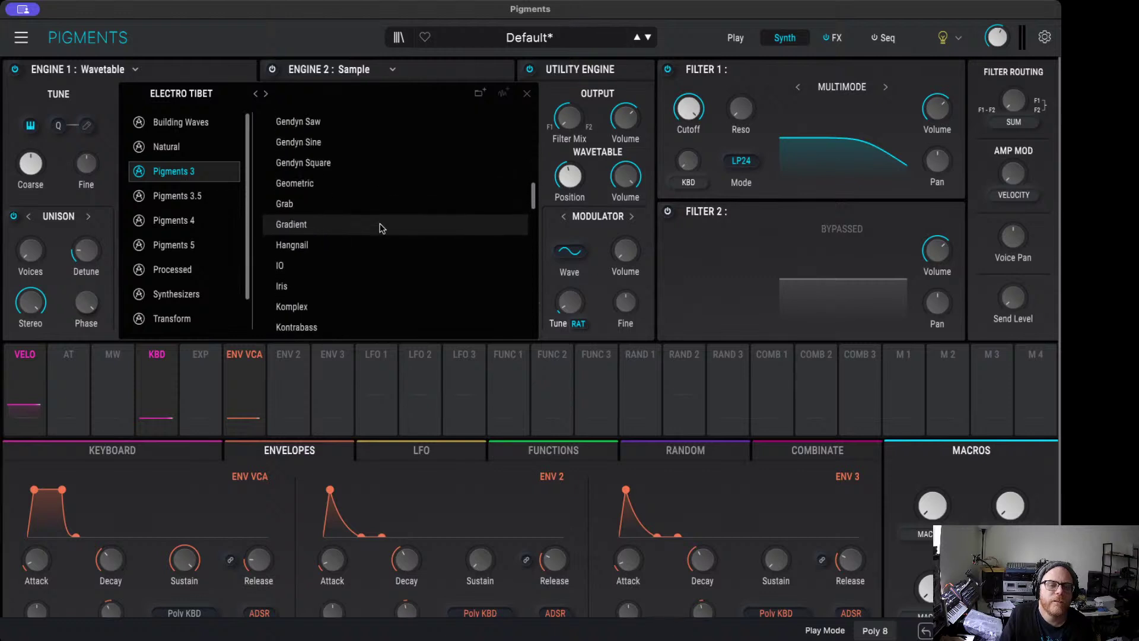
{"action": "scroll", "coordinate": [383, 229], "scroll_direction": "down", "scroll_amount": 2}
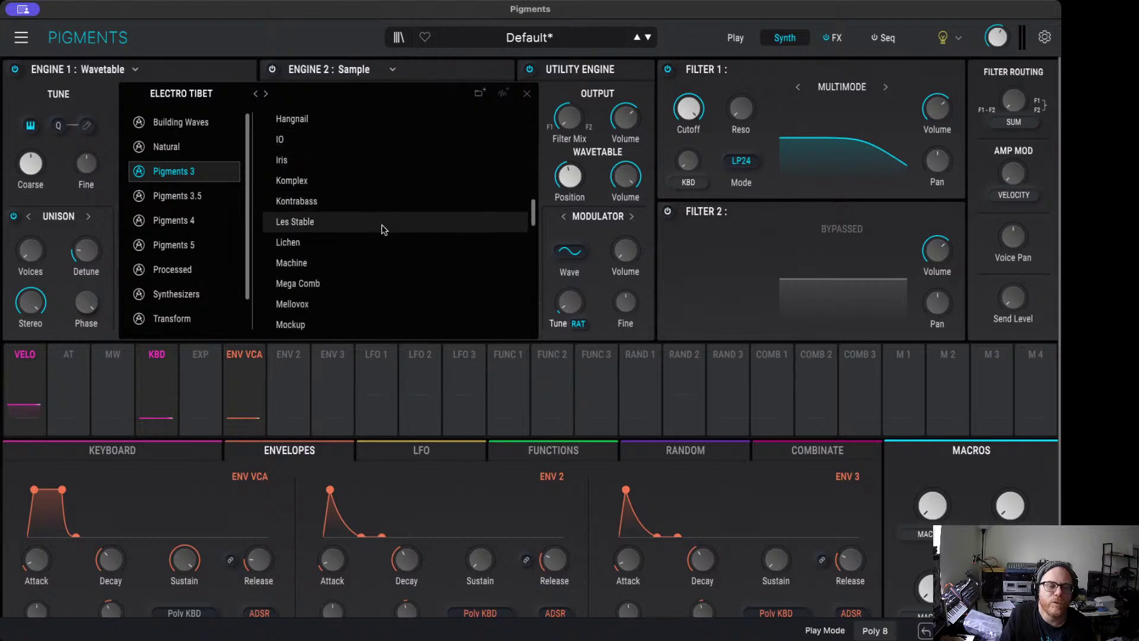
{"action": "scroll", "coordinate": [375, 228], "scroll_direction": "down", "scroll_amount": 4}
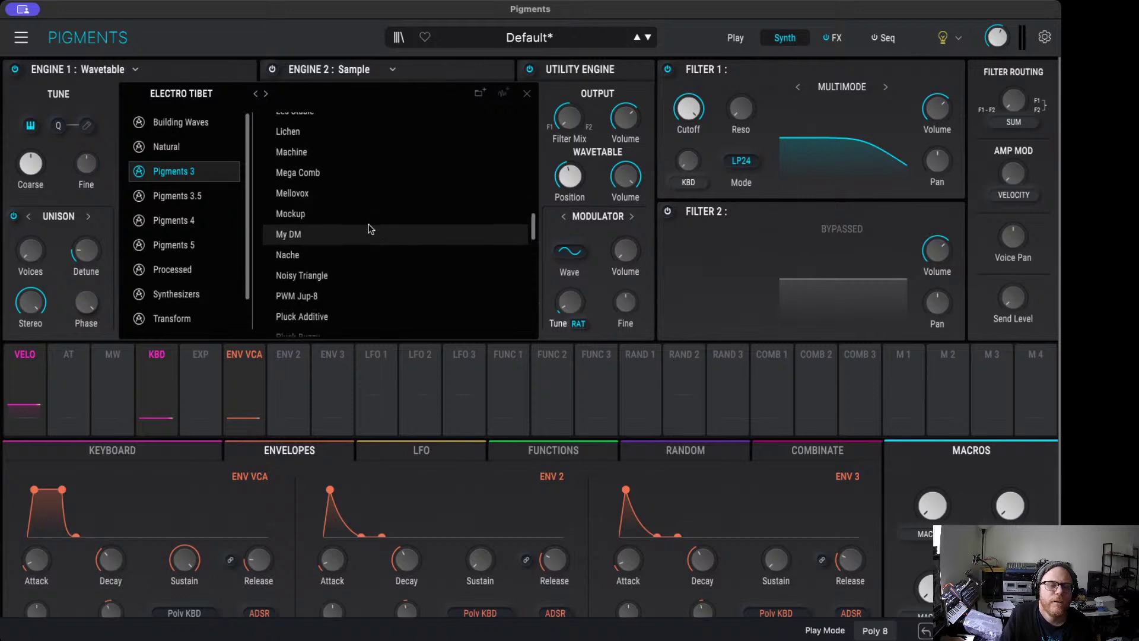
{"action": "scroll", "coordinate": [373, 222], "scroll_direction": "down", "scroll_amount": 3}
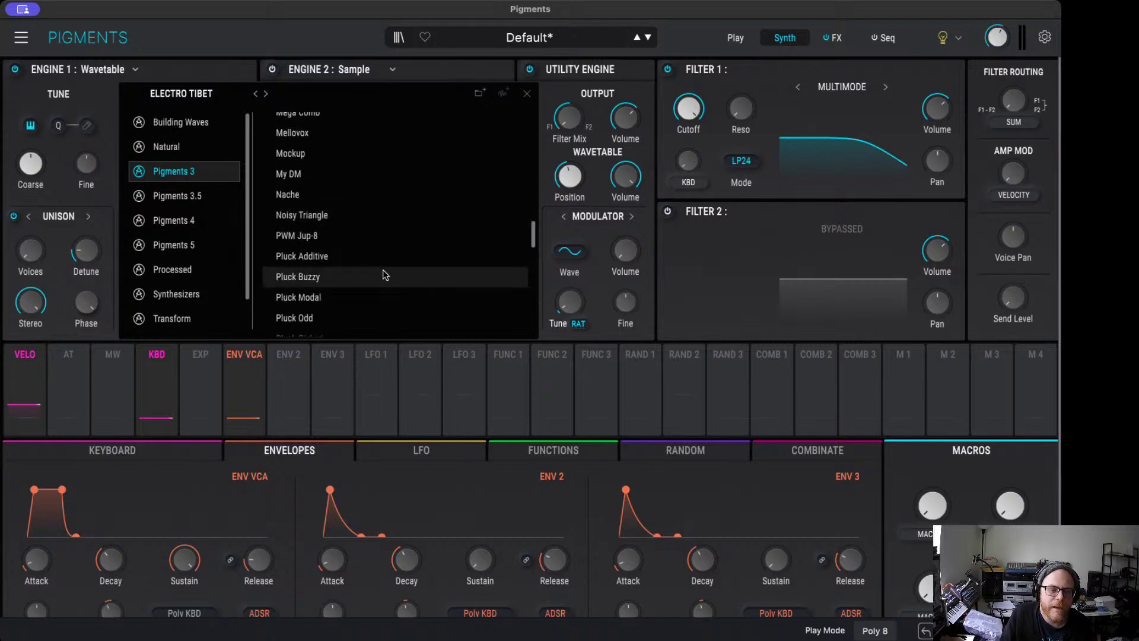
{"action": "scroll", "coordinate": [394, 287], "scroll_direction": "down", "scroll_amount": 4}
{"action": "scroll", "coordinate": [395, 290], "scroll_direction": "down", "scroll_amount": 3}
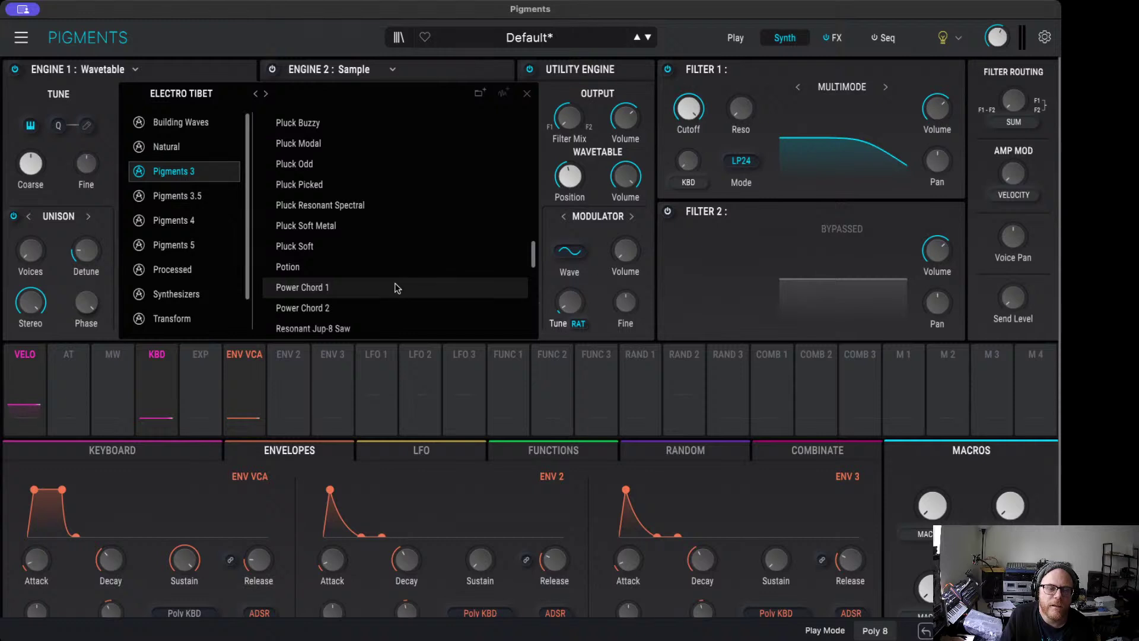
{"action": "scroll", "coordinate": [396, 288], "scroll_direction": "down", "scroll_amount": 4}
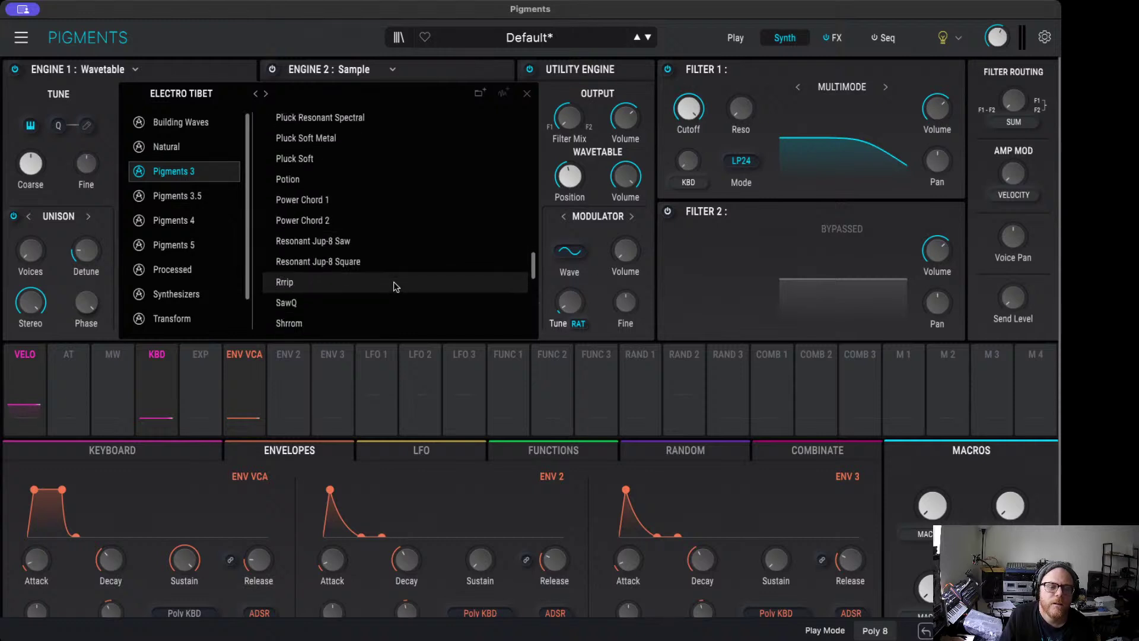
{"action": "scroll", "coordinate": [395, 287], "scroll_direction": "down", "scroll_amount": 2}
{"action": "scroll", "coordinate": [397, 281], "scroll_direction": "down", "scroll_amount": 2}
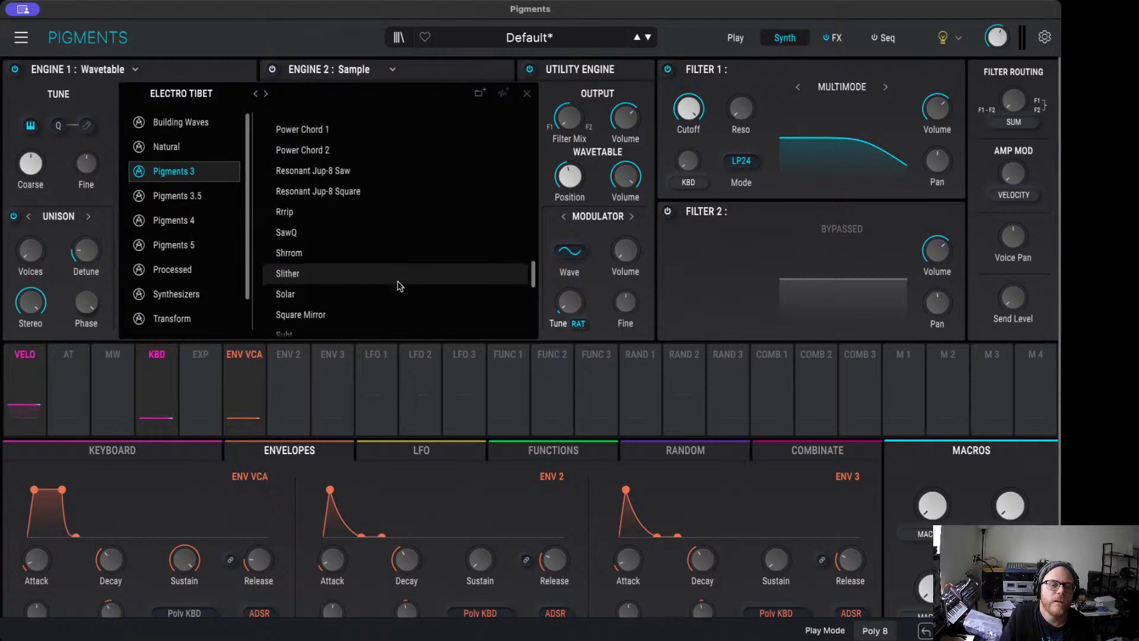
{"action": "scroll", "coordinate": [397, 286], "scroll_direction": "down", "scroll_amount": 14}
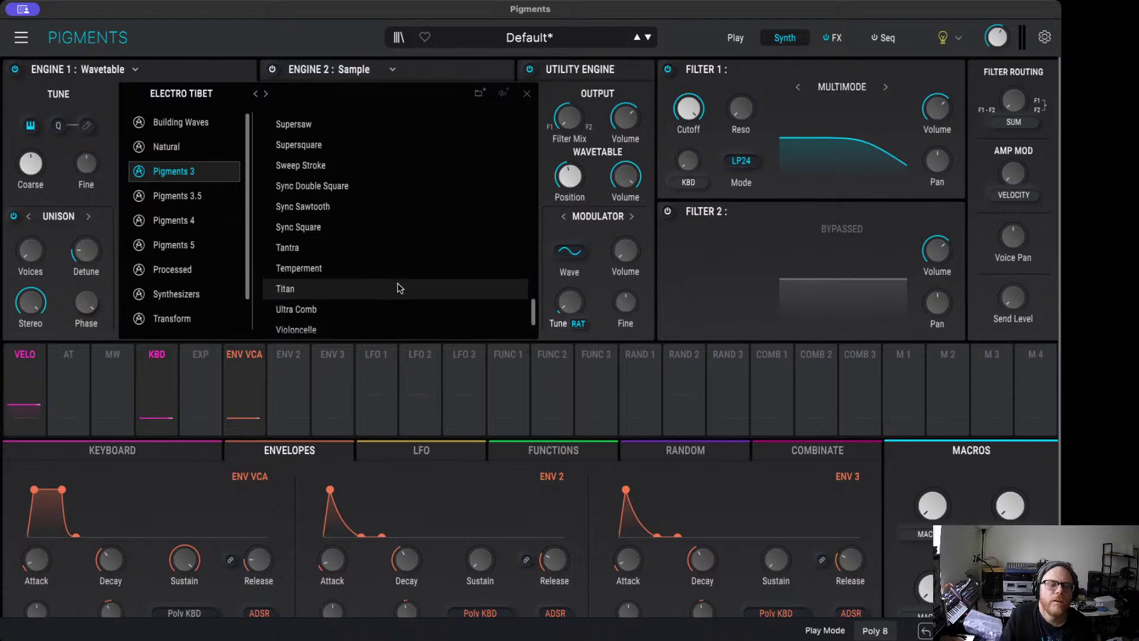
{"action": "scroll", "coordinate": [397, 281], "scroll_direction": "down", "scroll_amount": 1}
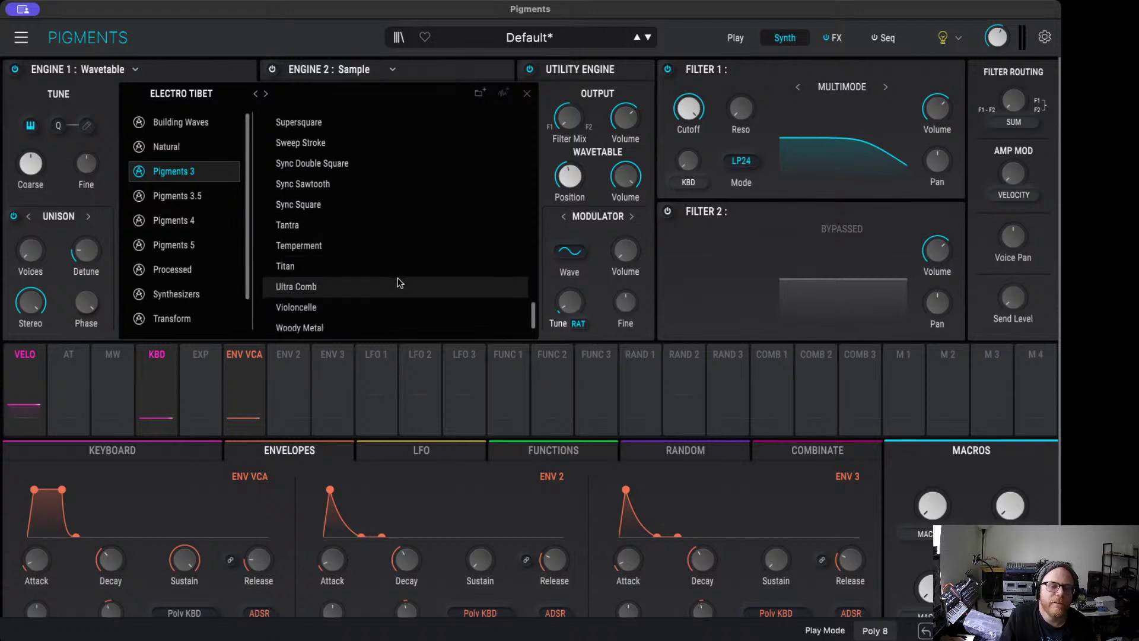
{"action": "scroll", "coordinate": [397, 276], "scroll_direction": "down", "scroll_amount": 2}
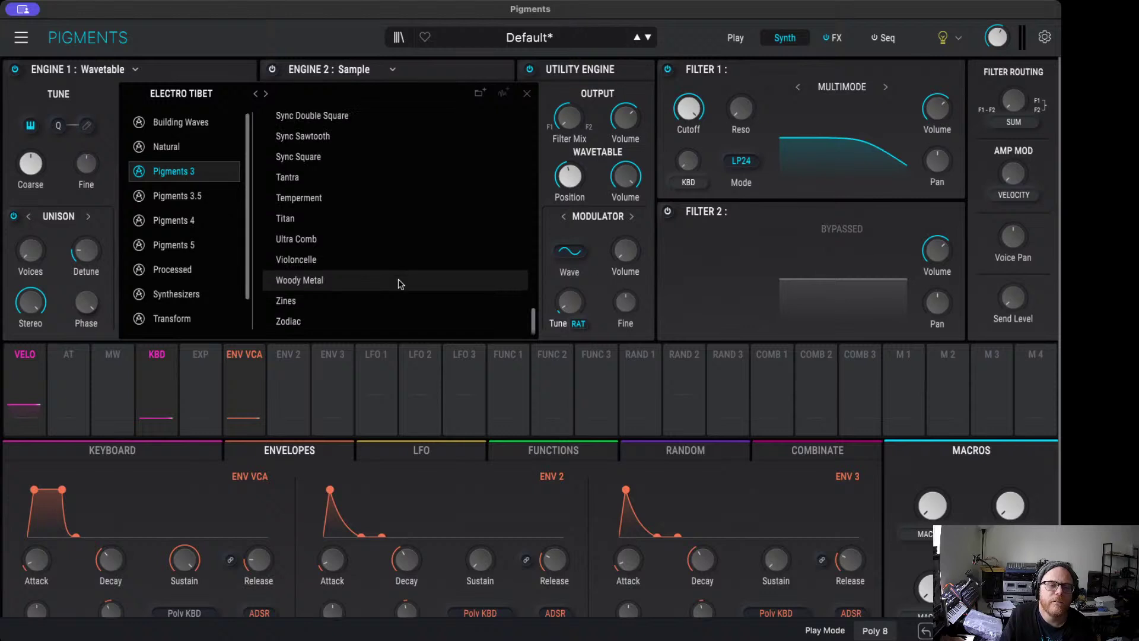
{"action": "scroll", "coordinate": [397, 283], "scroll_direction": "up", "scroll_amount": 1}
{"action": "left_click", "coordinate": [345, 202]}
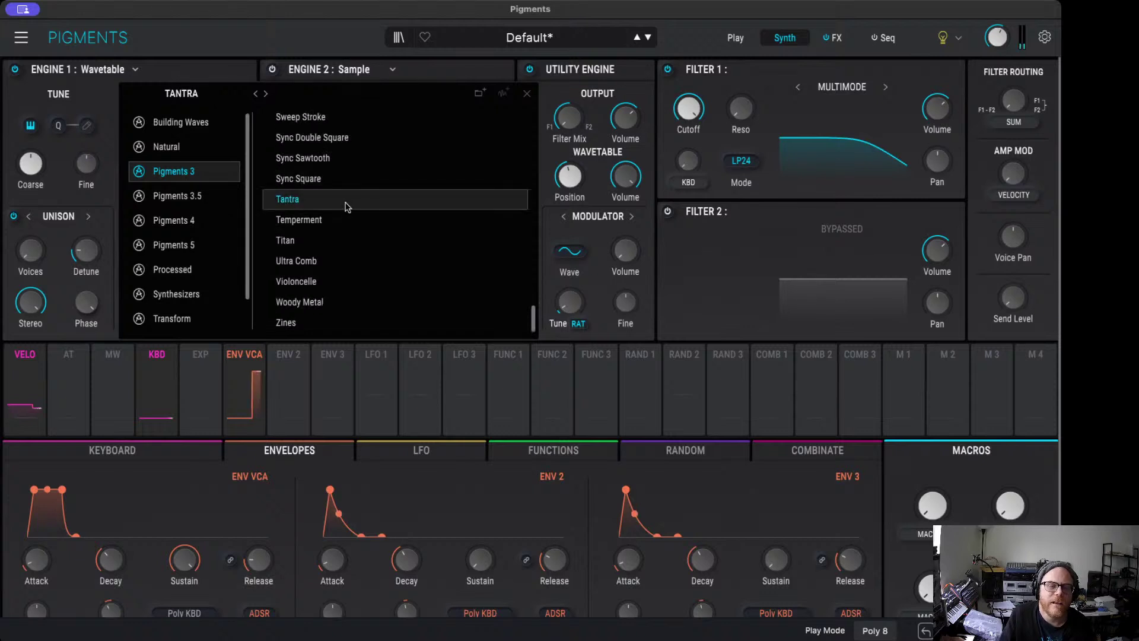
{"action": "mouse_move", "coordinate": [586, 169]}
{"action": "left_mouse_down"}
{"action": "mouse_move", "coordinate": [588, 155]}
{"action": "mouse_move", "coordinate": [588, 178]}
{"action": "left_mouse_up"}
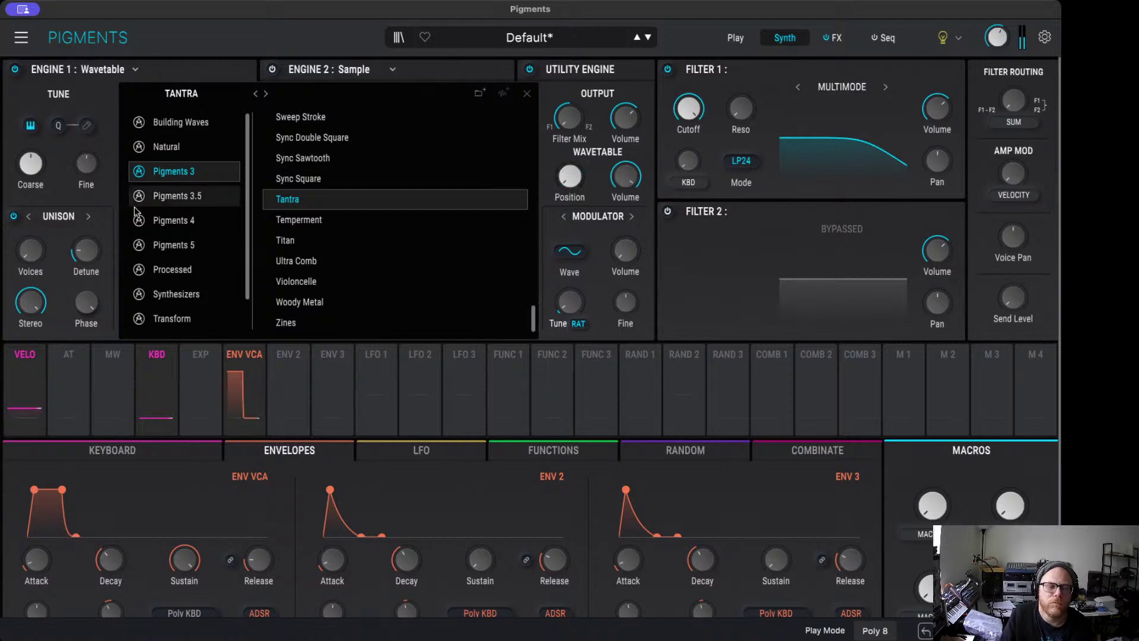
Step: Try the Vowel FM and Sleazebag wavetables from the Pigments 3.5 category in Engine 1, sweeping the Position for each
{"action": "left_click", "coordinate": [178, 195]}
{"action": "scroll", "coordinate": [451, 223], "scroll_direction": "up", "scroll_amount": 2}
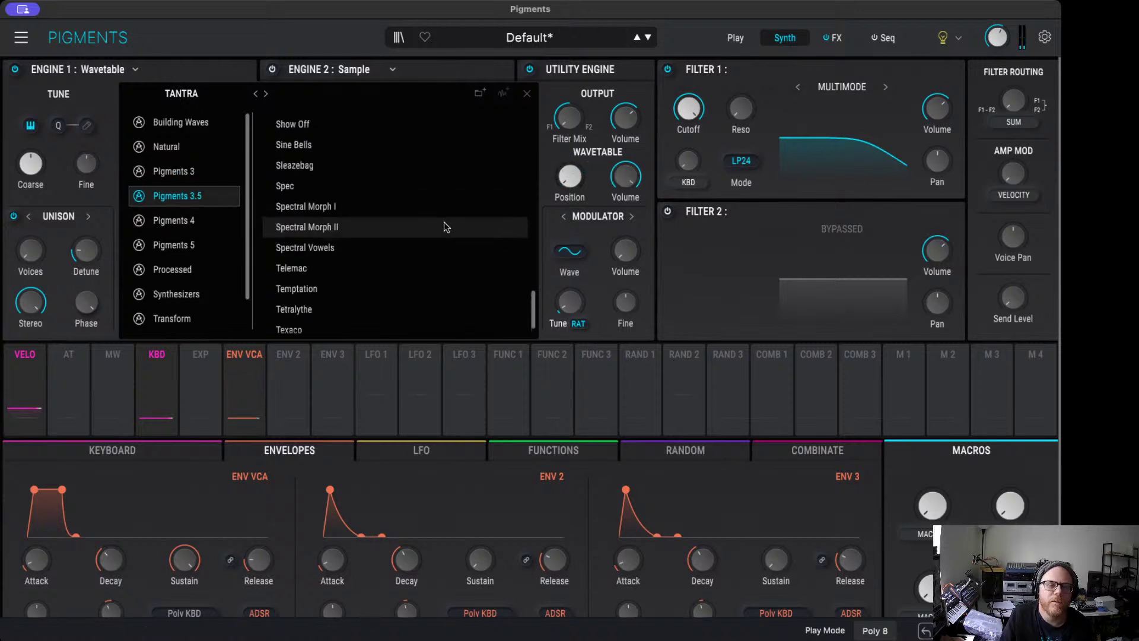
{"action": "scroll", "coordinate": [446, 227], "scroll_direction": "down", "scroll_amount": 2}
{"action": "left_click", "coordinate": [380, 308]}
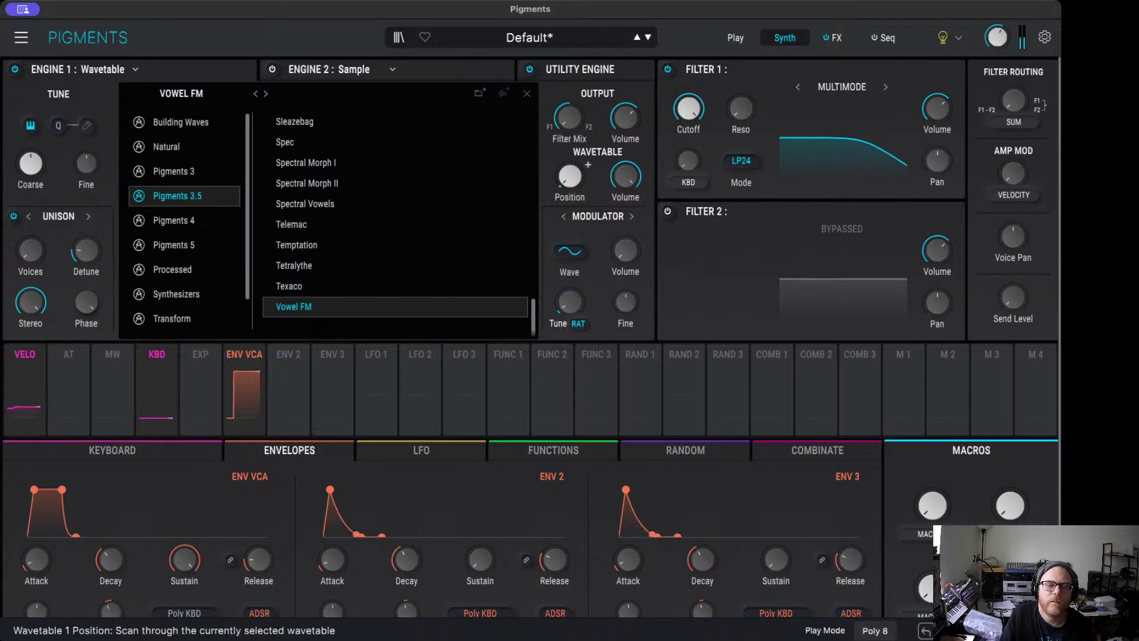
{"action": "mouse_move", "coordinate": [588, 164]}
{"action": "left_mouse_down"}
{"action": "mouse_move", "coordinate": [588, 151]}
{"action": "mouse_move", "coordinate": [588, 169]}
{"action": "left_mouse_up"}
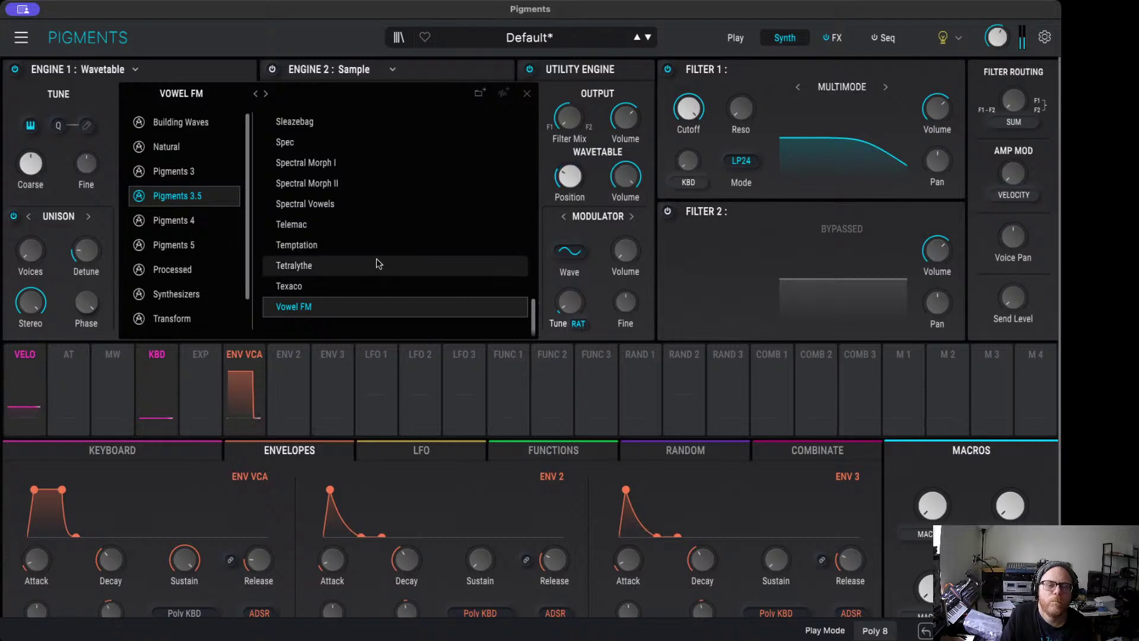
{"action": "scroll", "coordinate": [380, 258], "scroll_direction": "up", "scroll_amount": 8}
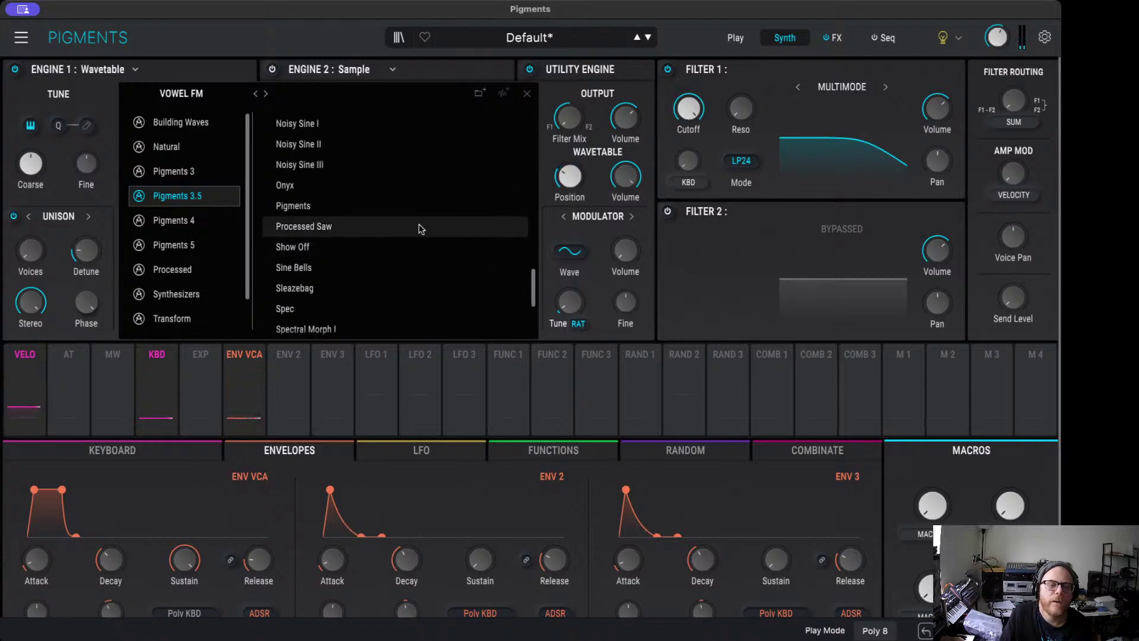
{"action": "left_click", "coordinate": [394, 288]}
{"action": "mouse_move", "coordinate": [609, 167]}
{"action": "left_mouse_down"}
{"action": "mouse_move", "coordinate": [608, 154]}
{"action": "mouse_move", "coordinate": [608, 168]}
{"action": "left_mouse_up"}
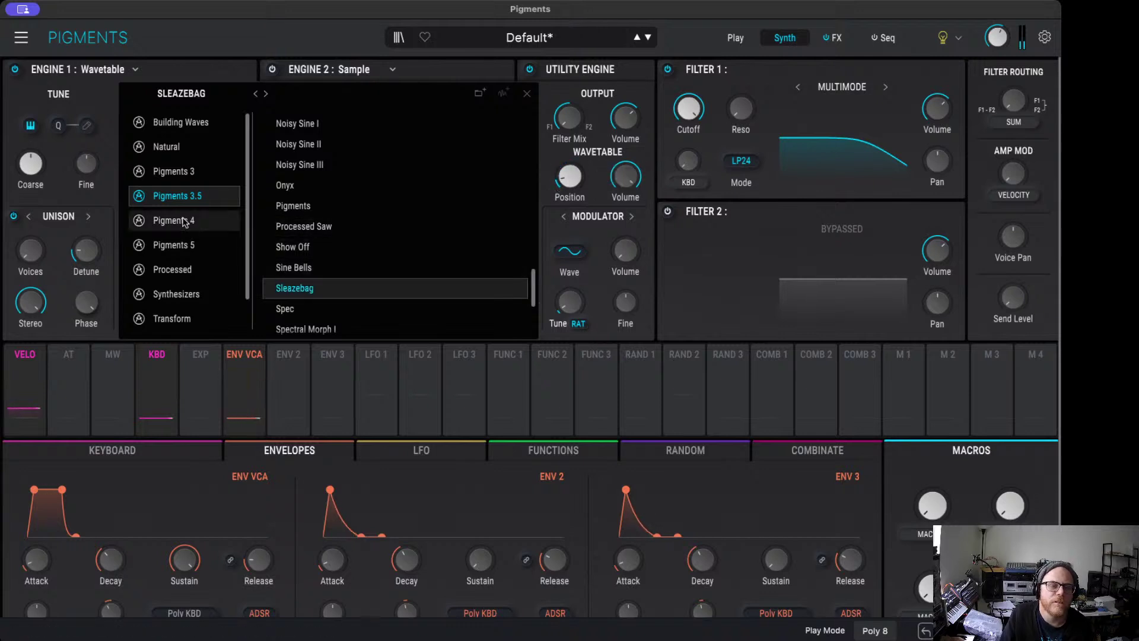
Step: Look through the wavetables in the Pigments 4 category for Engine 1
{"action": "left_click", "coordinate": [179, 221]}
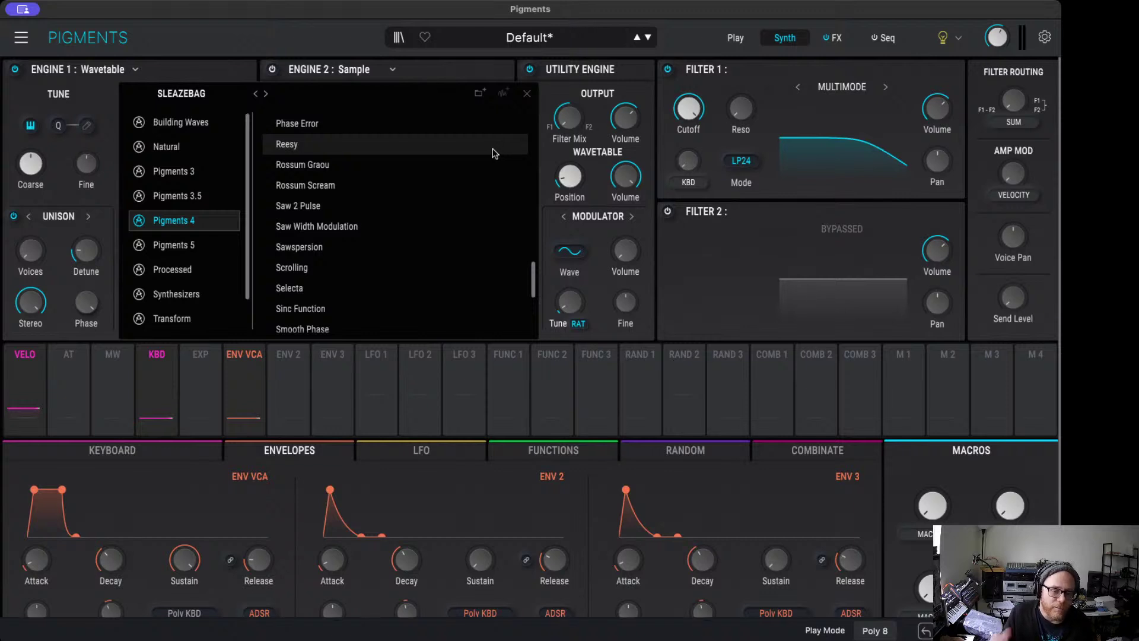
{"action": "scroll", "coordinate": [489, 224], "scroll_direction": "down", "scroll_amount": 4}
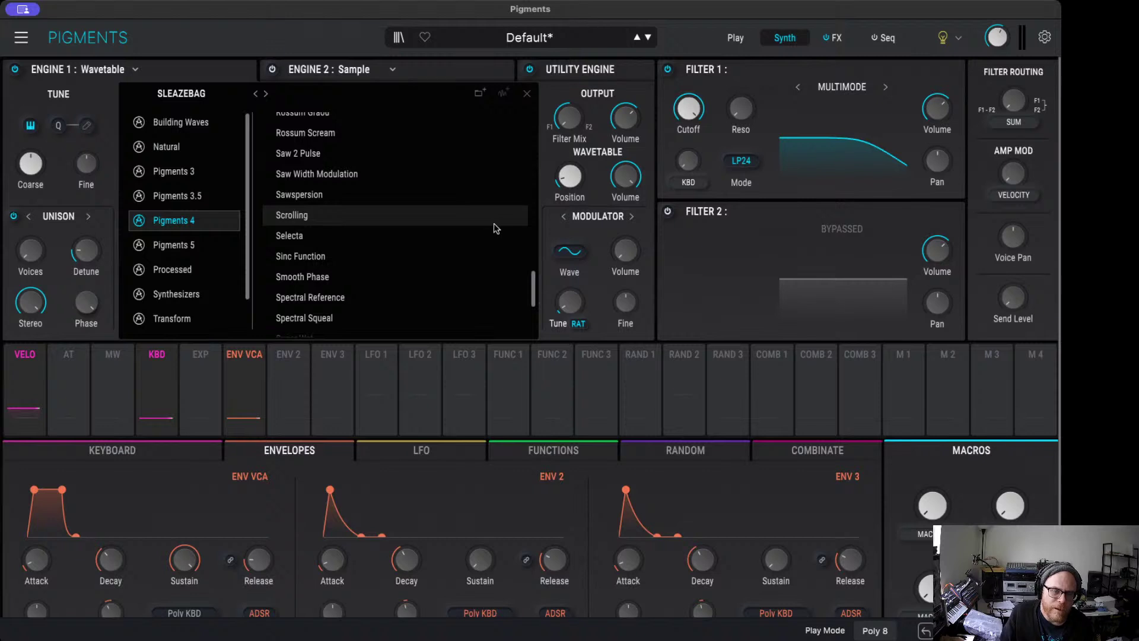
{"action": "scroll", "coordinate": [493, 234], "scroll_direction": "down", "scroll_amount": 3}
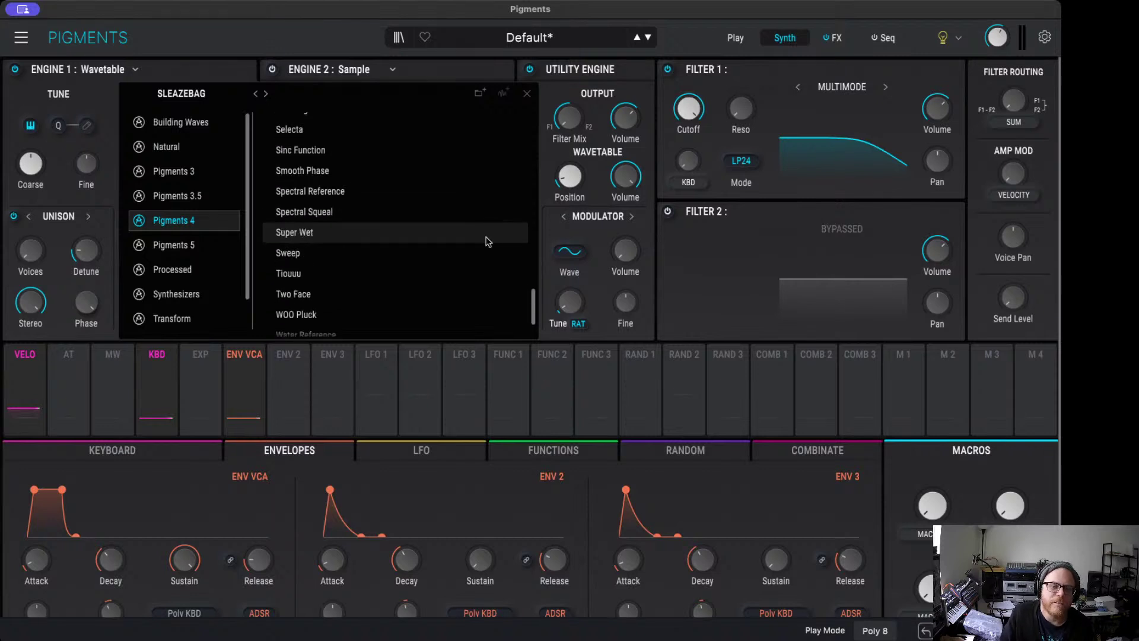
{"action": "scroll", "coordinate": [487, 240], "scroll_direction": "down", "scroll_amount": 2}
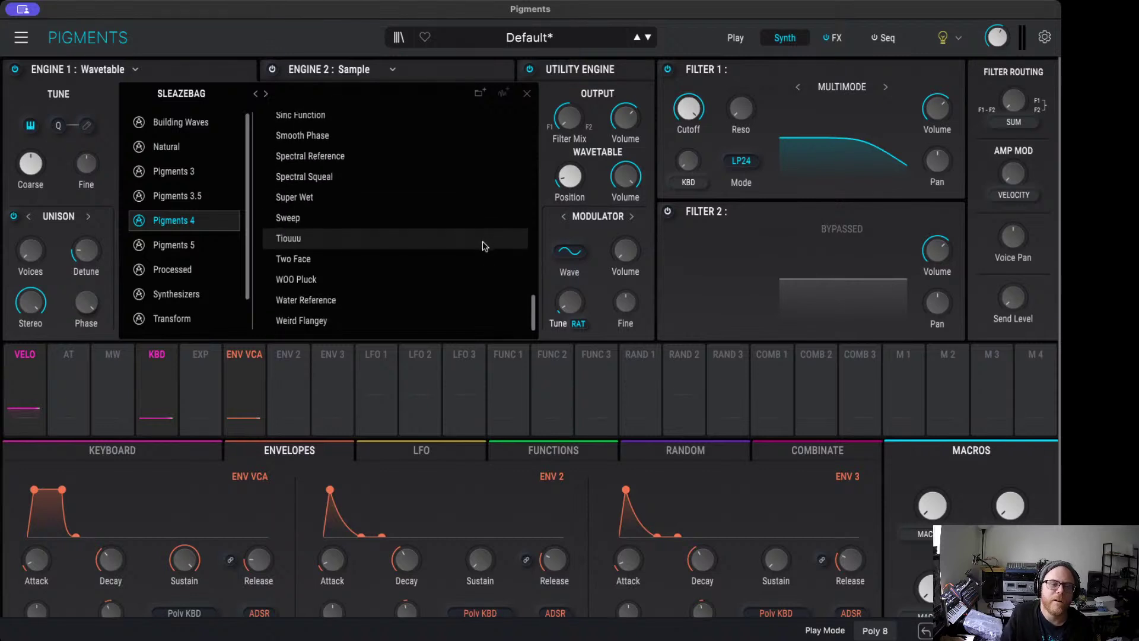
{"action": "scroll", "coordinate": [483, 246], "scroll_direction": "down", "scroll_amount": 1}
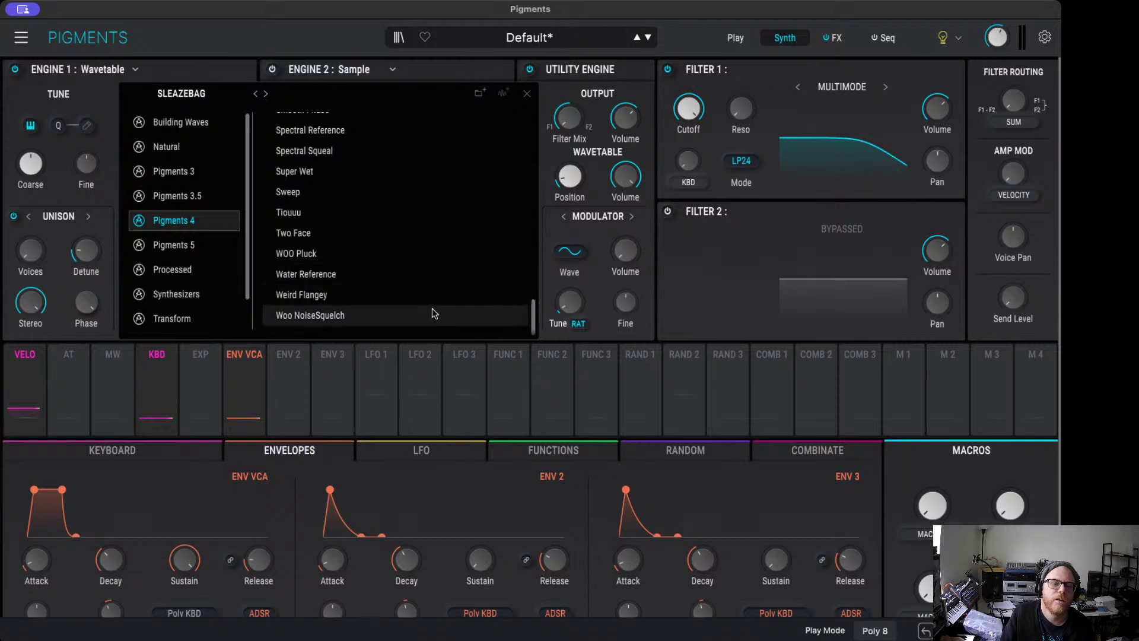
Step: Load the Cheap Oil wavetable from the Pigments 5 category into Engine 1 and sweep its wavetable Position
{"action": "left_click", "coordinate": [199, 247]}
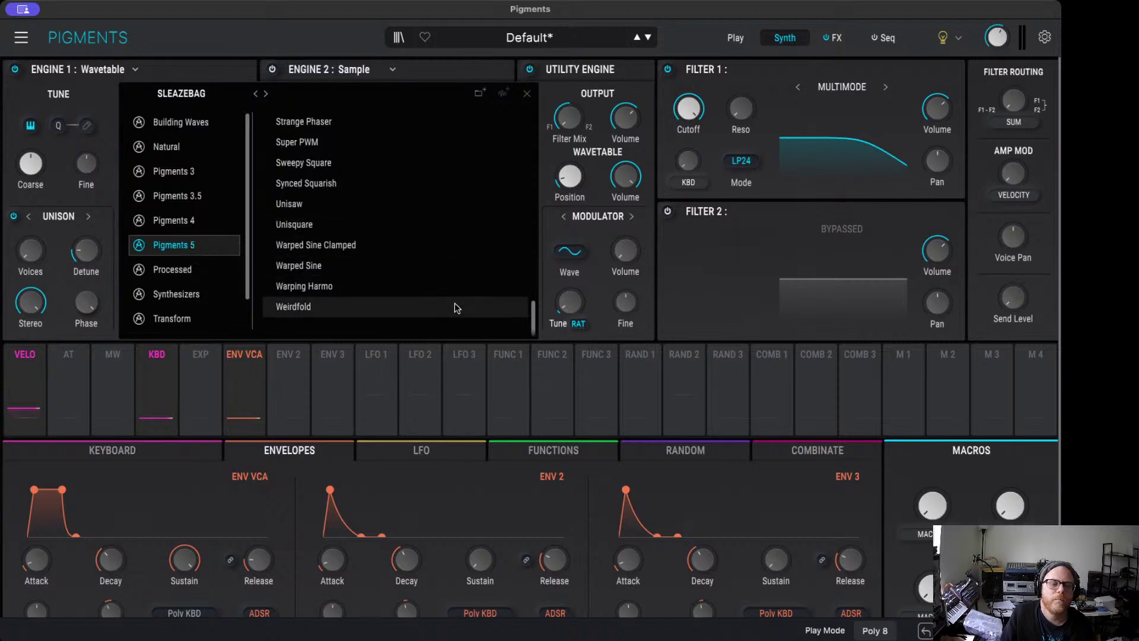
{"action": "scroll", "coordinate": [454, 303], "scroll_direction": "up", "scroll_amount": 2}
{"action": "scroll", "coordinate": [450, 280], "scroll_direction": "up", "scroll_amount": 10}
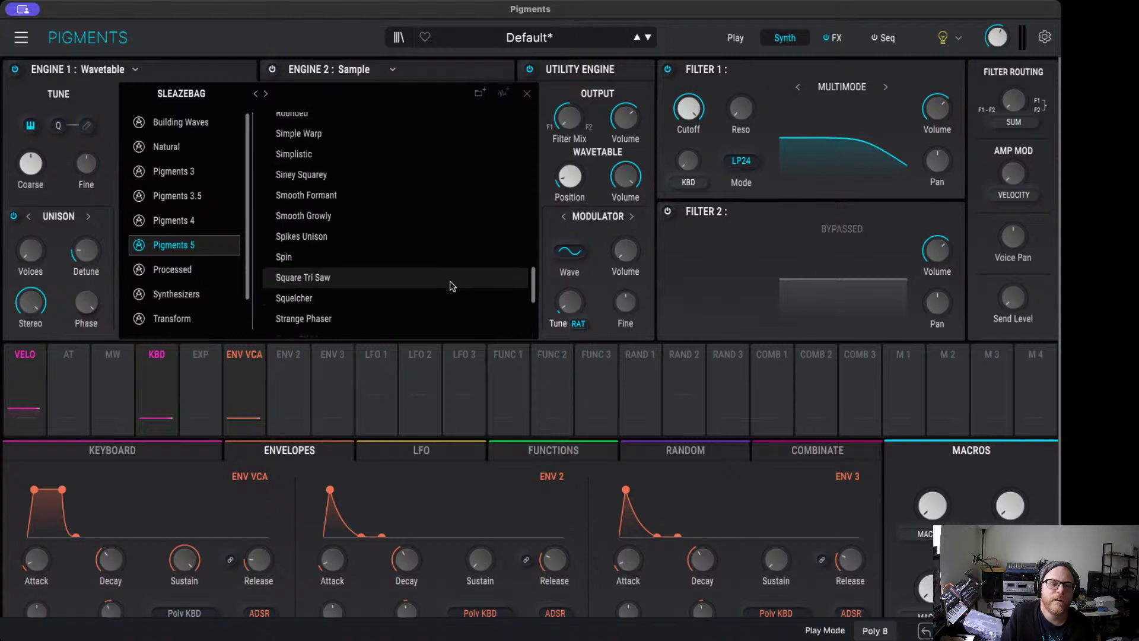
{"action": "scroll", "coordinate": [449, 281], "scroll_direction": "up", "scroll_amount": 5}
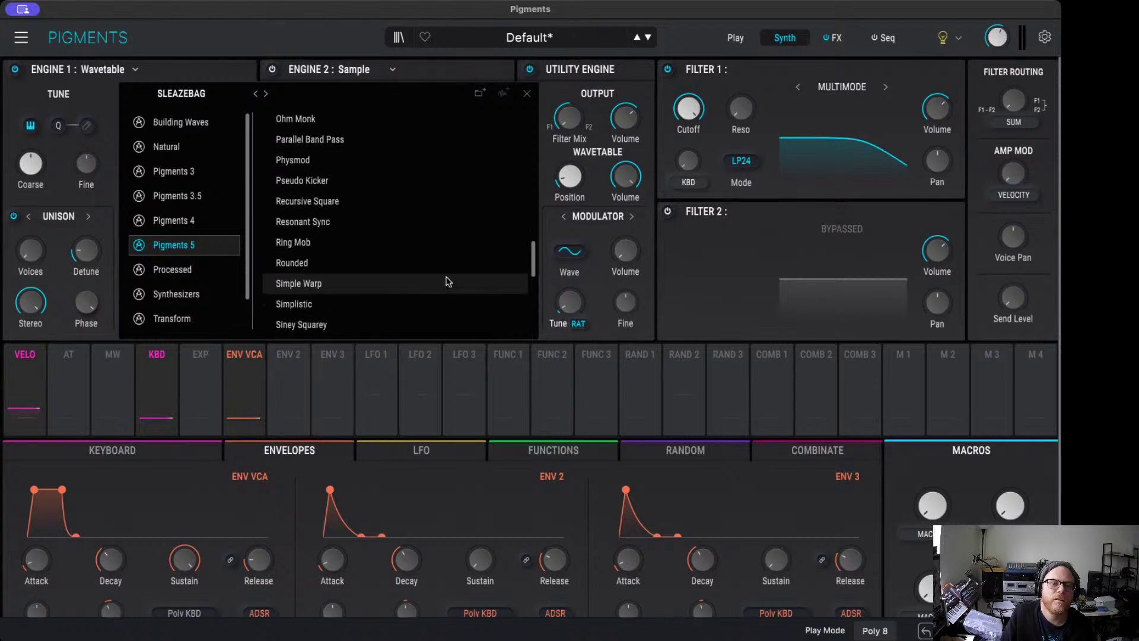
{"action": "scroll", "coordinate": [449, 278], "scroll_direction": "up", "scroll_amount": 12}
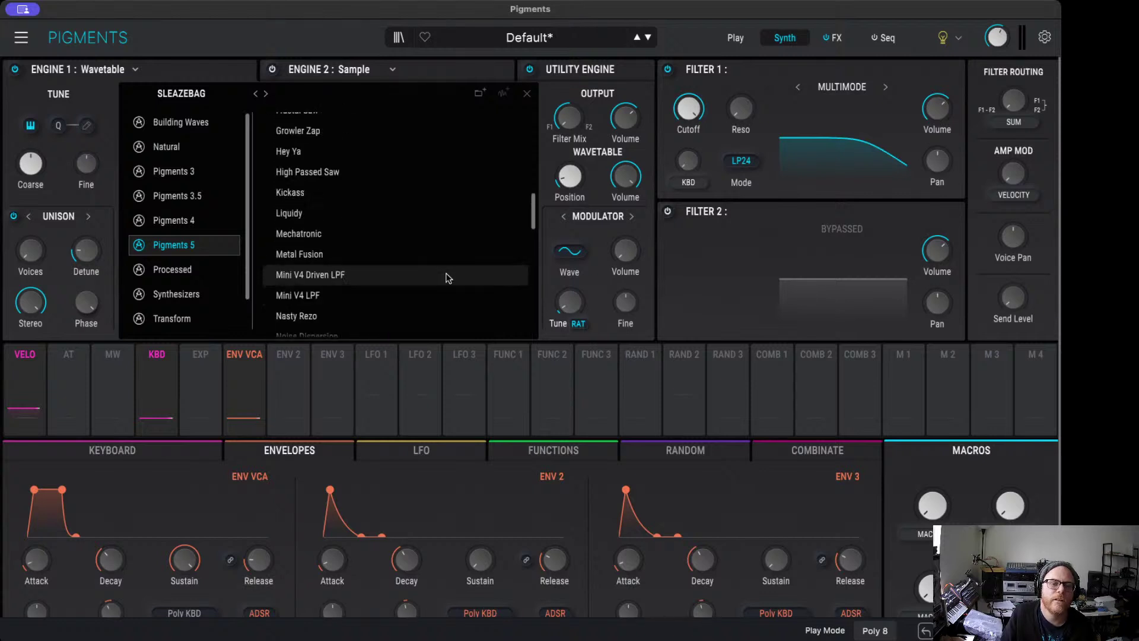
{"action": "scroll", "coordinate": [448, 278], "scroll_direction": "up", "scroll_amount": 3}
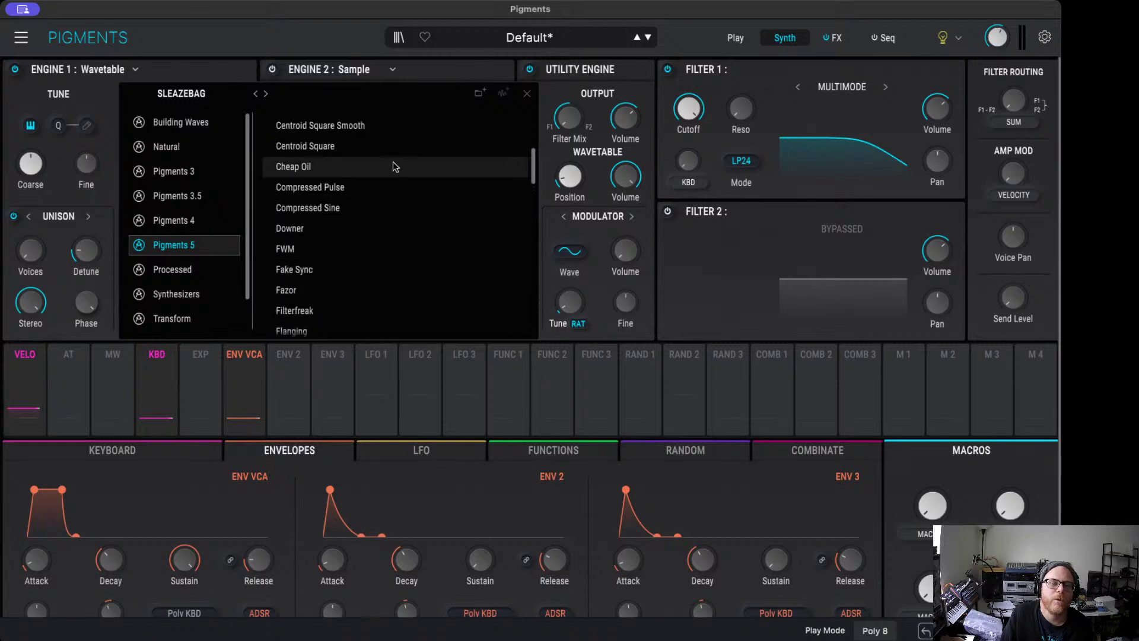
{"action": "left_click", "coordinate": [394, 168]}
{"action": "mouse_move", "coordinate": [588, 164]}
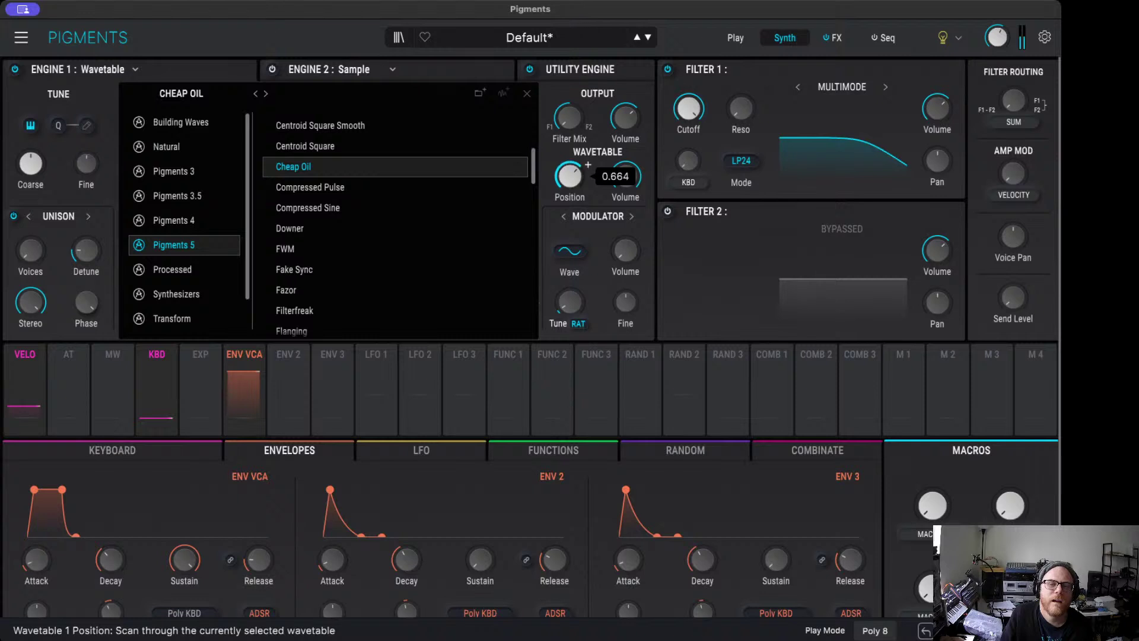
Step: Look through the wavetables in the Processed category for Engine 1
{"action": "left_click", "coordinate": [178, 270]}
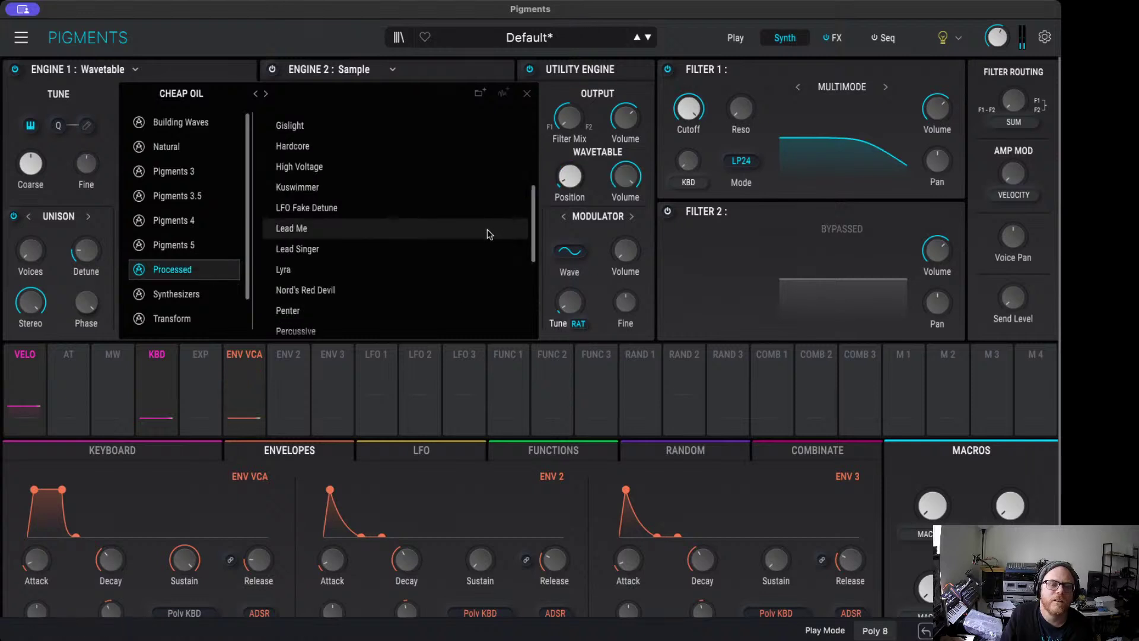
{"action": "scroll", "coordinate": [488, 246], "scroll_direction": "up", "scroll_amount": 5}
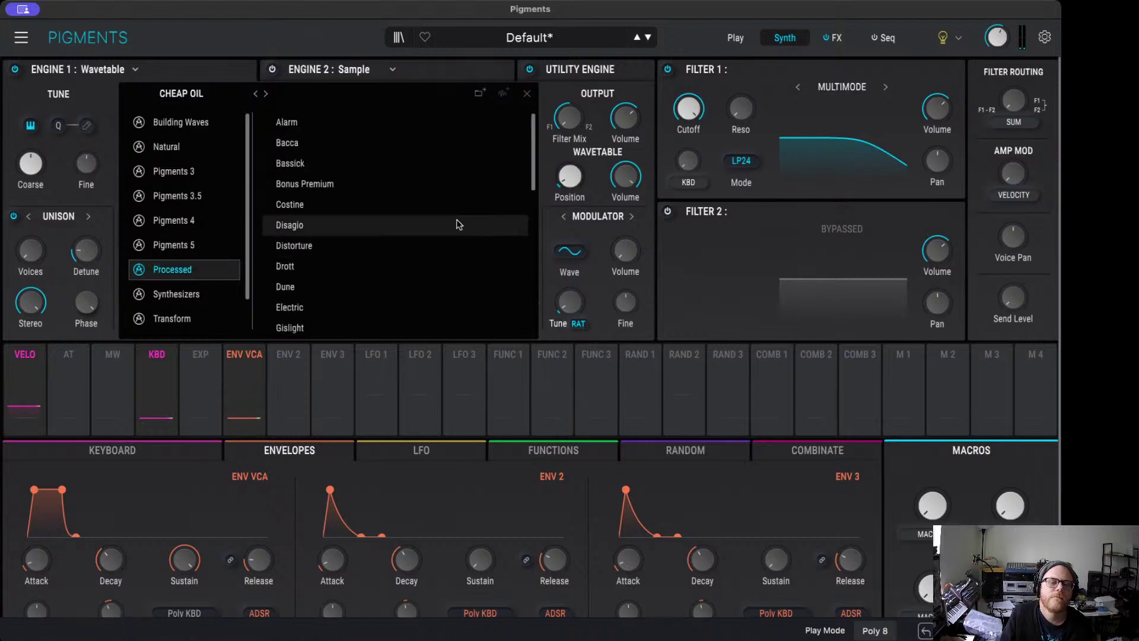
{"action": "scroll", "coordinate": [458, 224], "scroll_direction": "down", "scroll_amount": 3}
{"action": "scroll", "coordinate": [472, 302], "scroll_direction": "down", "scroll_amount": 6}
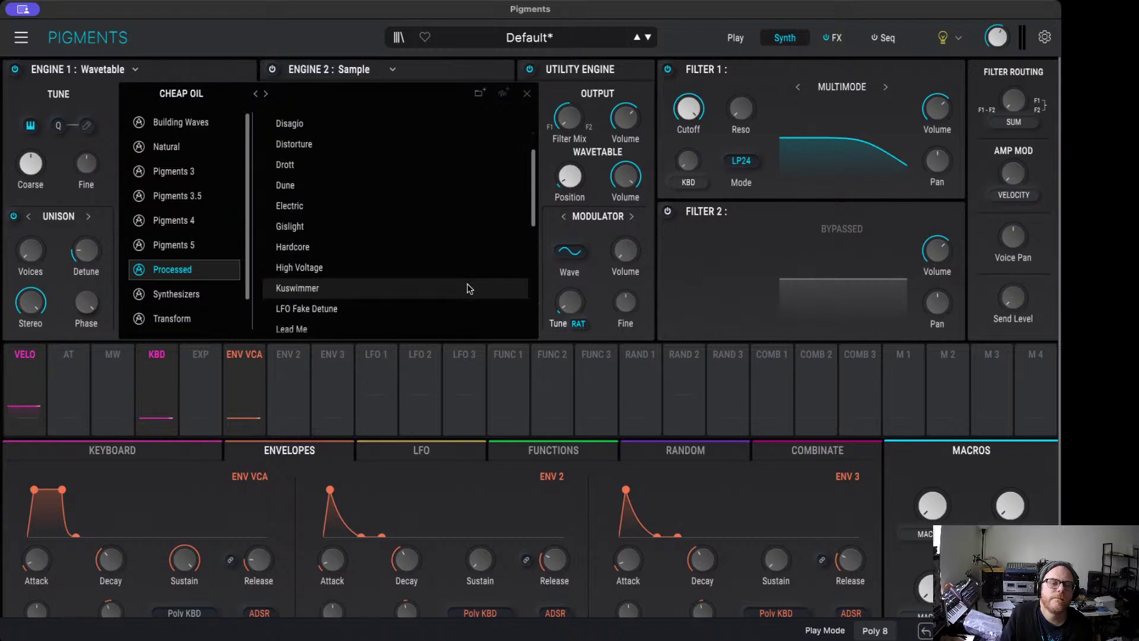
{"action": "scroll", "coordinate": [451, 223], "scroll_direction": "down", "scroll_amount": 7}
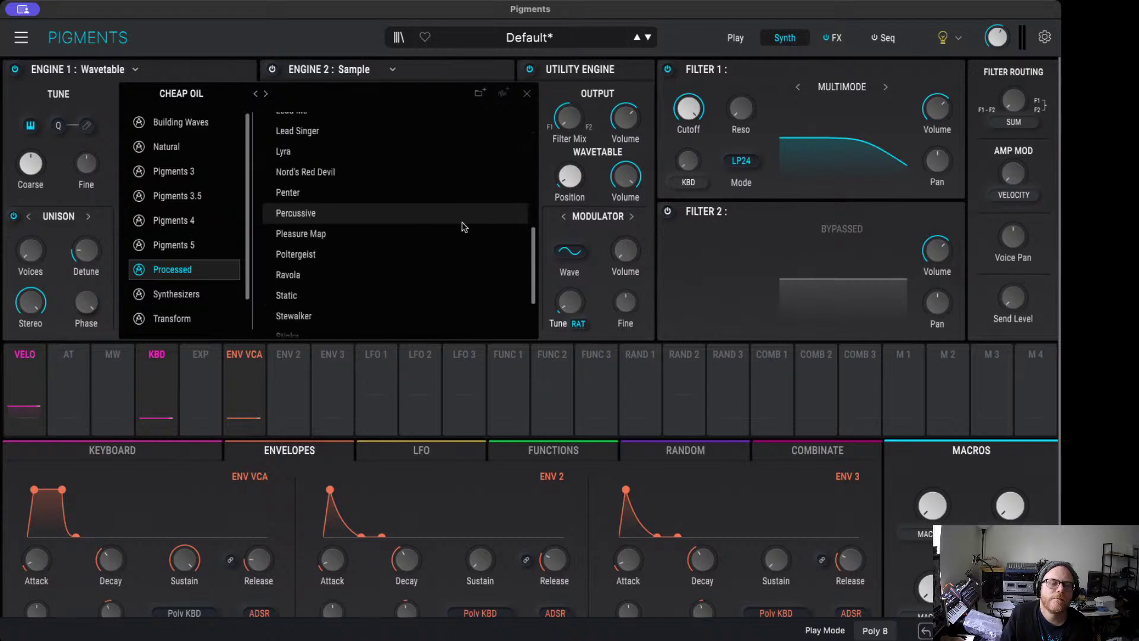
{"action": "scroll", "coordinate": [148, 285], "scroll_direction": "down", "scroll_amount": 1}
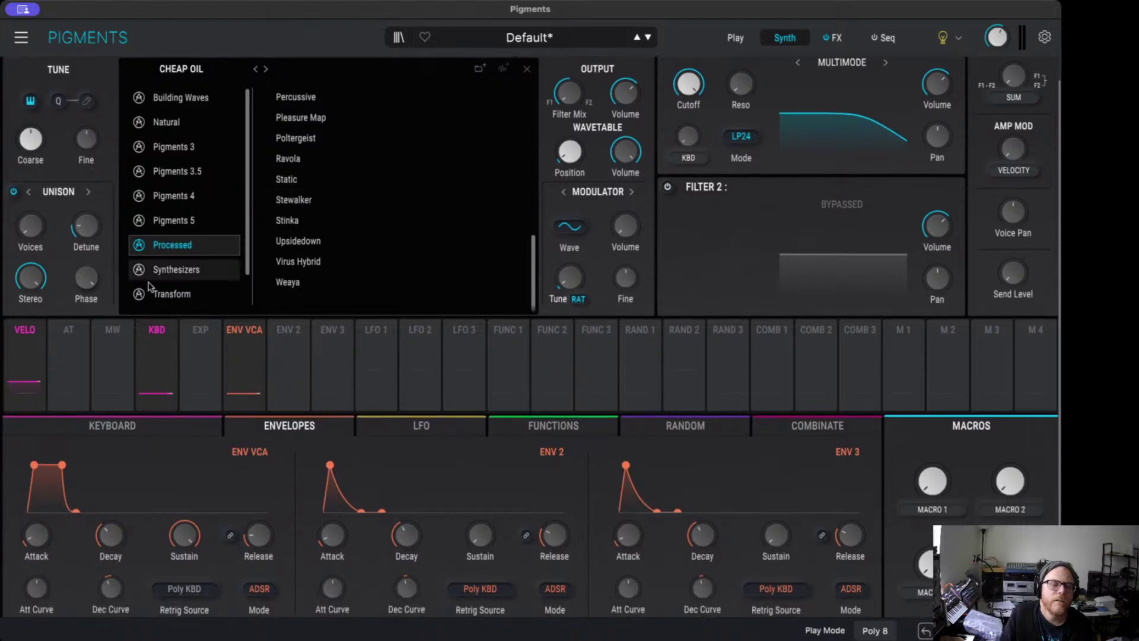
Step: Browse the Synthesizers and Transform wavetable categories for Engine 1
{"action": "left_click", "coordinate": [163, 268]}
{"action": "scroll", "coordinate": [478, 242], "scroll_direction": "up", "scroll_amount": 10}
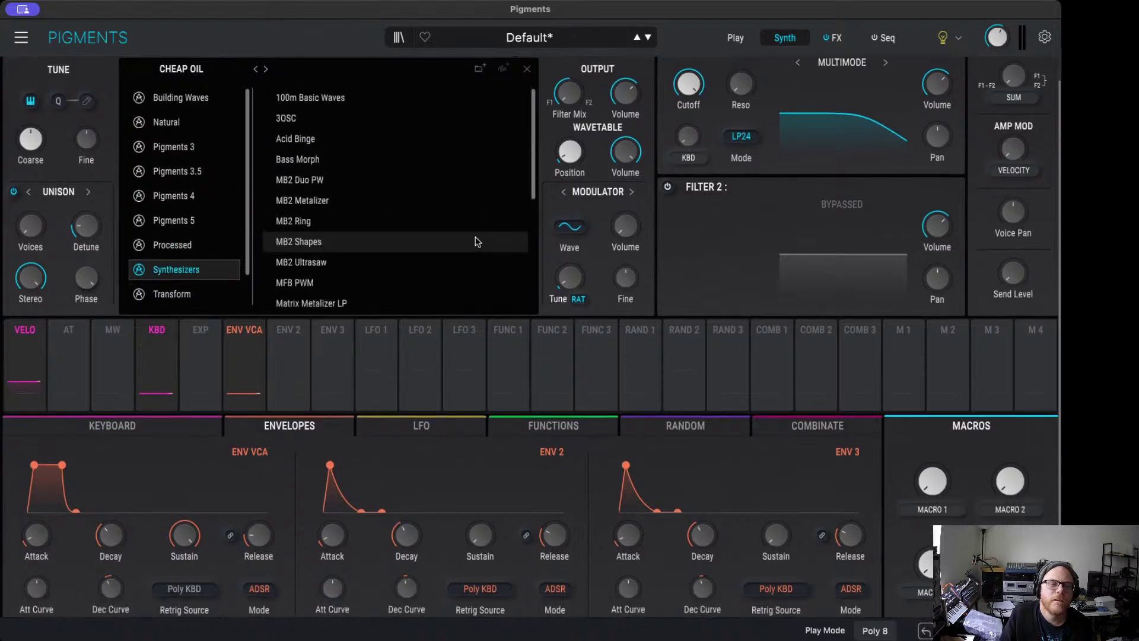
{"action": "left_click", "coordinate": [235, 293]}
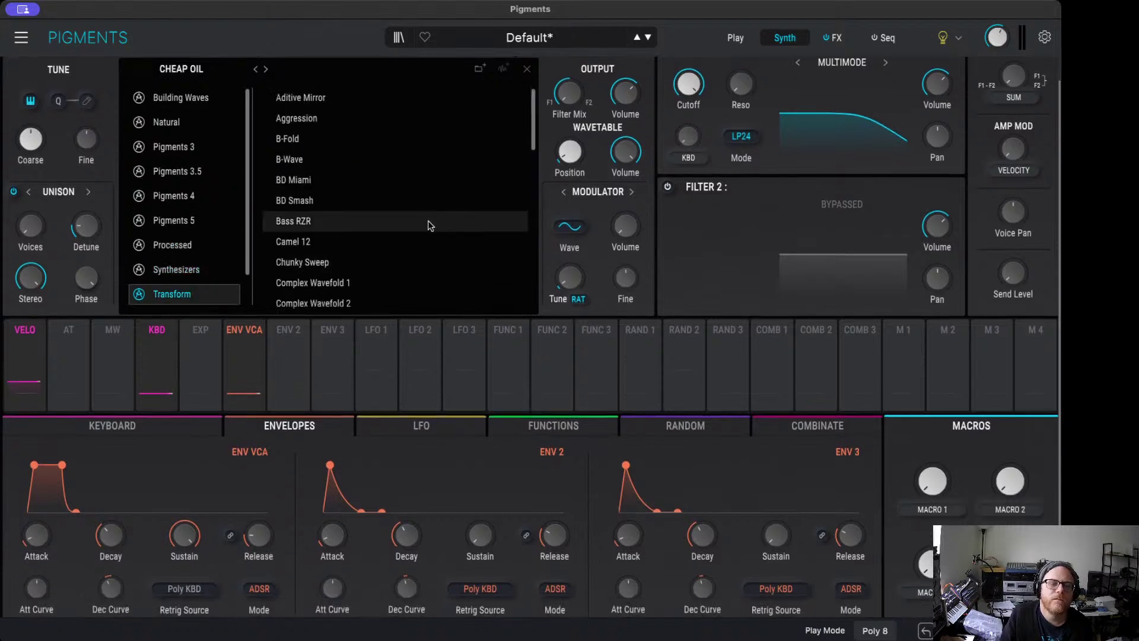
{"action": "scroll", "coordinate": [431, 226], "scroll_direction": "down", "scroll_amount": 4}
{"action": "scroll", "coordinate": [427, 224], "scroll_direction": "down", "scroll_amount": 2}
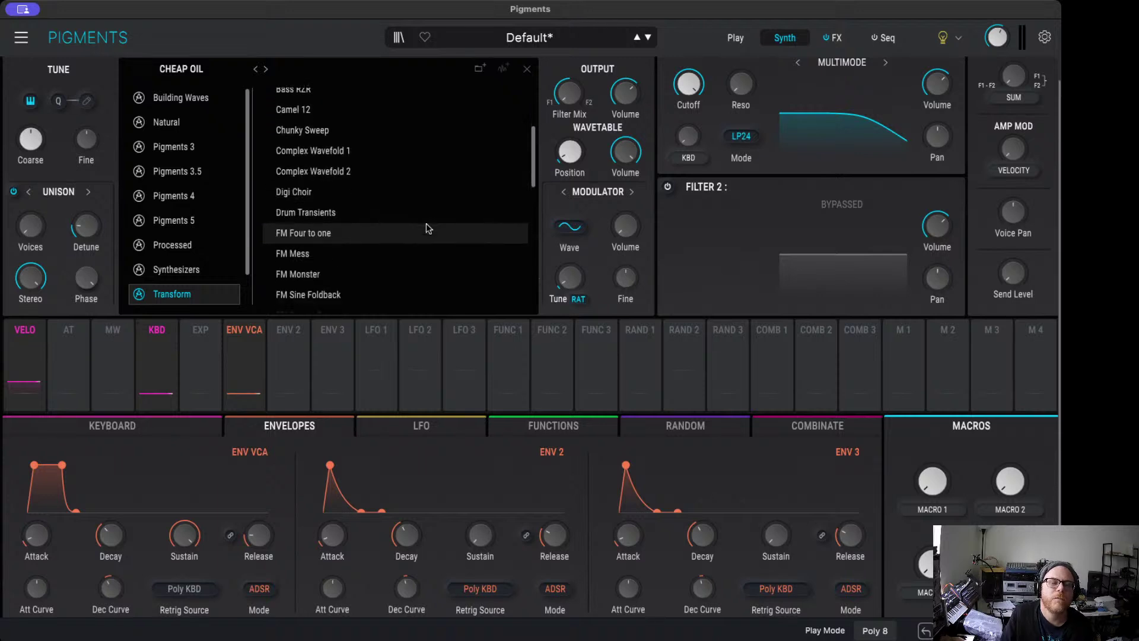
{"action": "scroll", "coordinate": [426, 228], "scroll_direction": "down", "scroll_amount": 18}
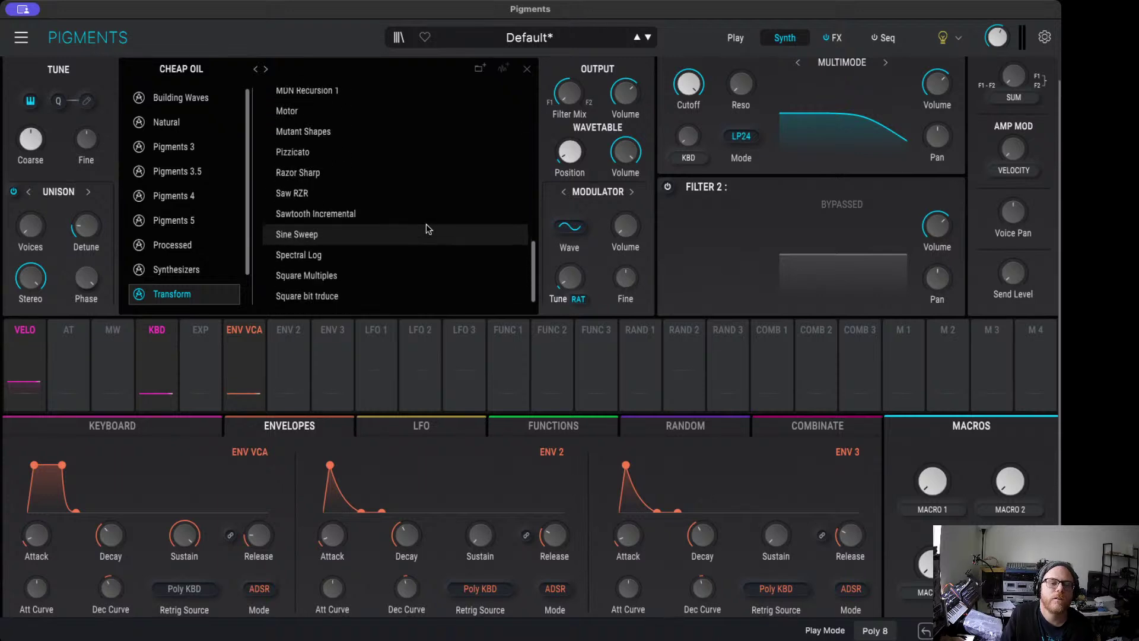
{"action": "scroll", "coordinate": [426, 229], "scroll_direction": "down", "scroll_amount": 2}
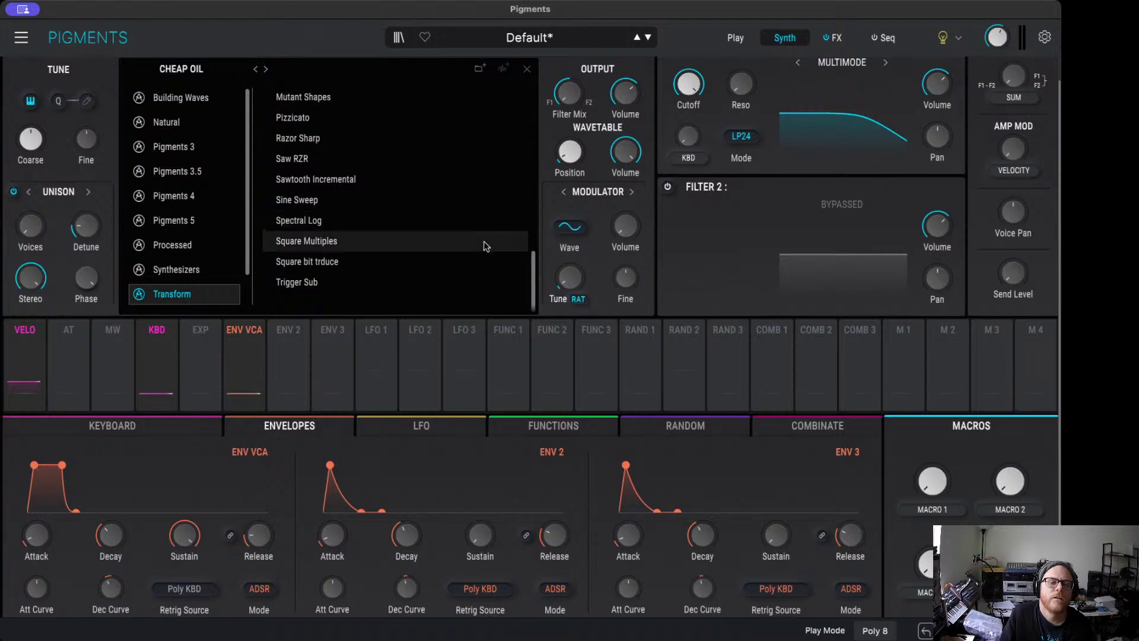
Step: Try the Throaty Additive and Gentle Additives wavetables from the Building Waves category in Engine 1, sweeping the Position for each
{"action": "left_click", "coordinate": [208, 98]}
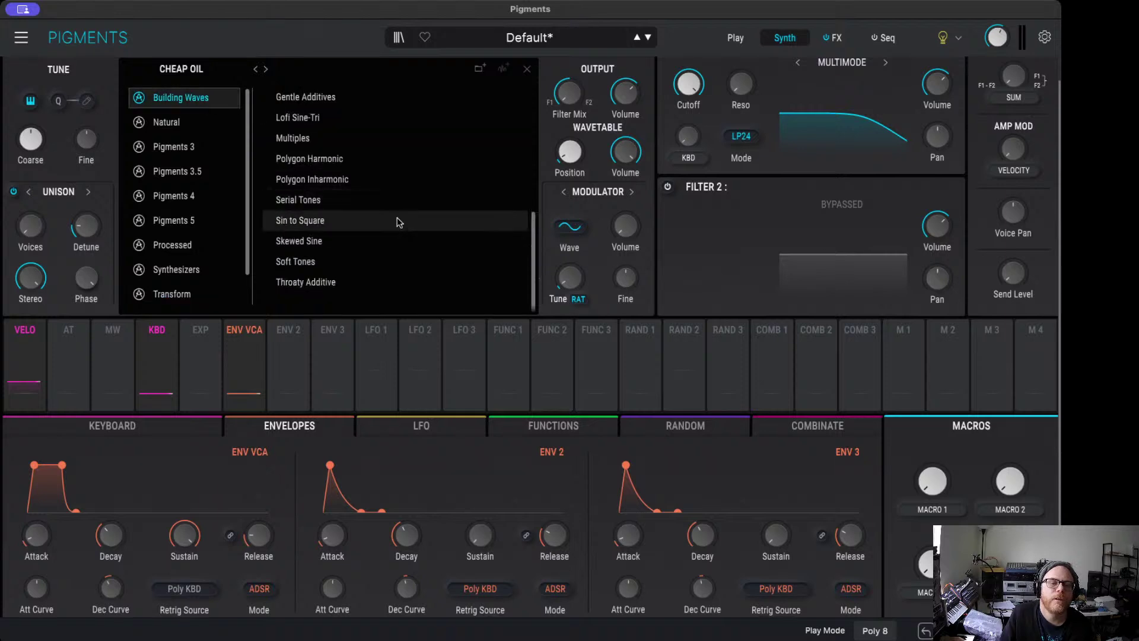
{"action": "scroll", "coordinate": [419, 256], "scroll_direction": "up", "scroll_amount": 1}
{"action": "left_click", "coordinate": [425, 291]}
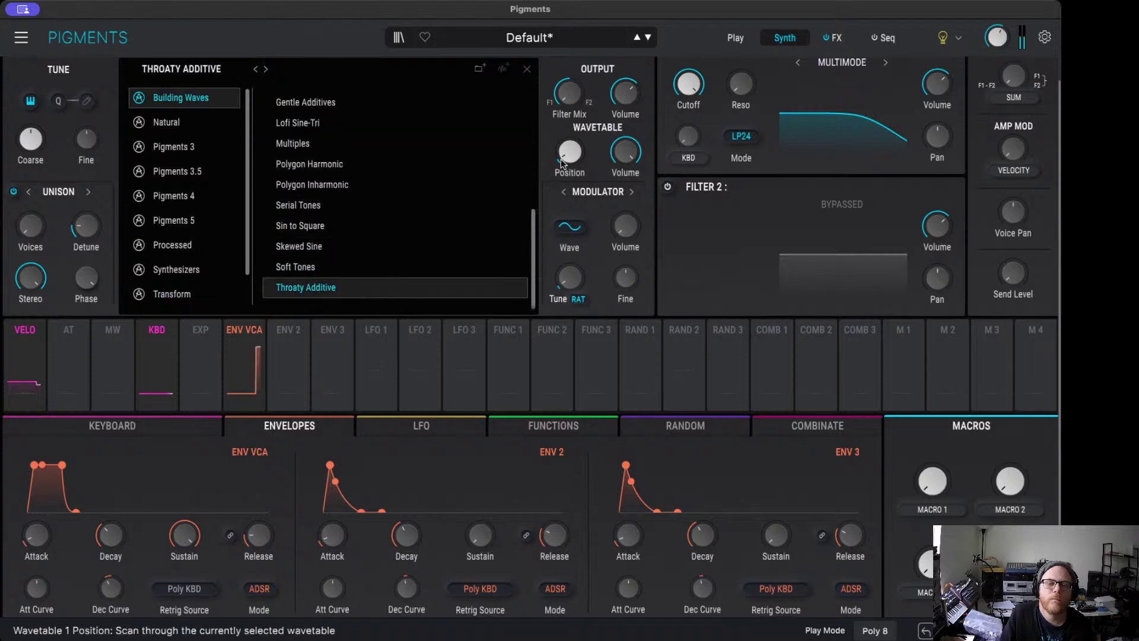
{"action": "left_click_drag", "start_coordinate": [587, 148], "coordinate": [568, 134]}
{"action": "scroll", "coordinate": [588, 140], "scroll_direction": "down", "scroll_amount": 5}
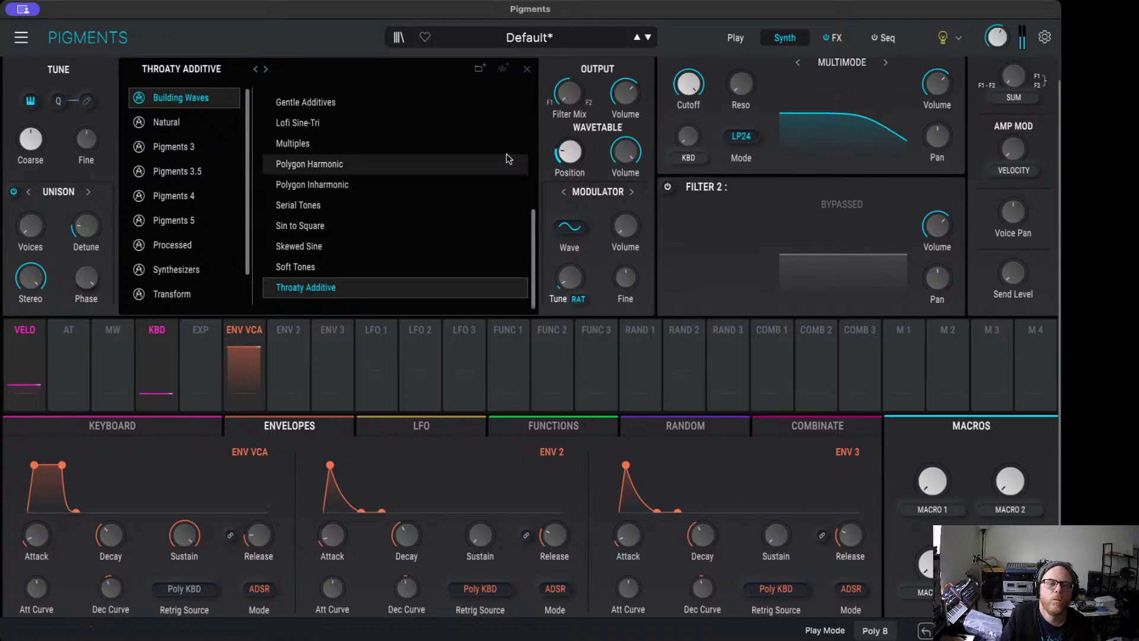
{"action": "left_click", "coordinate": [340, 104]}
{"action": "mouse_move", "coordinate": [588, 140]}
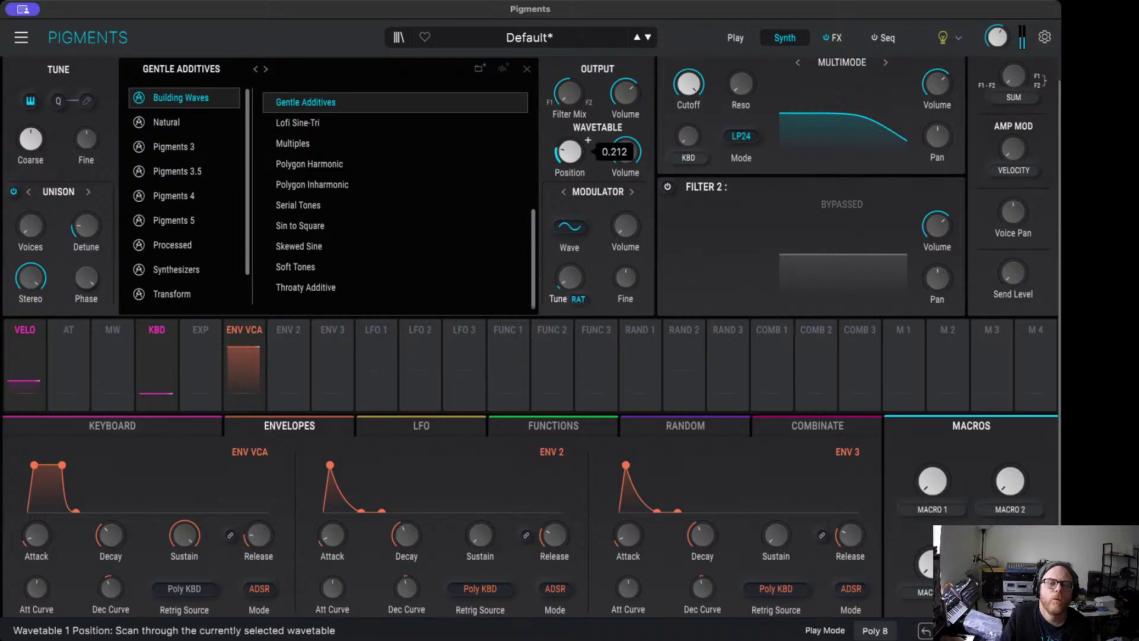
{"action": "scroll", "coordinate": [588, 140], "scroll_direction": "up", "scroll_amount": 12}
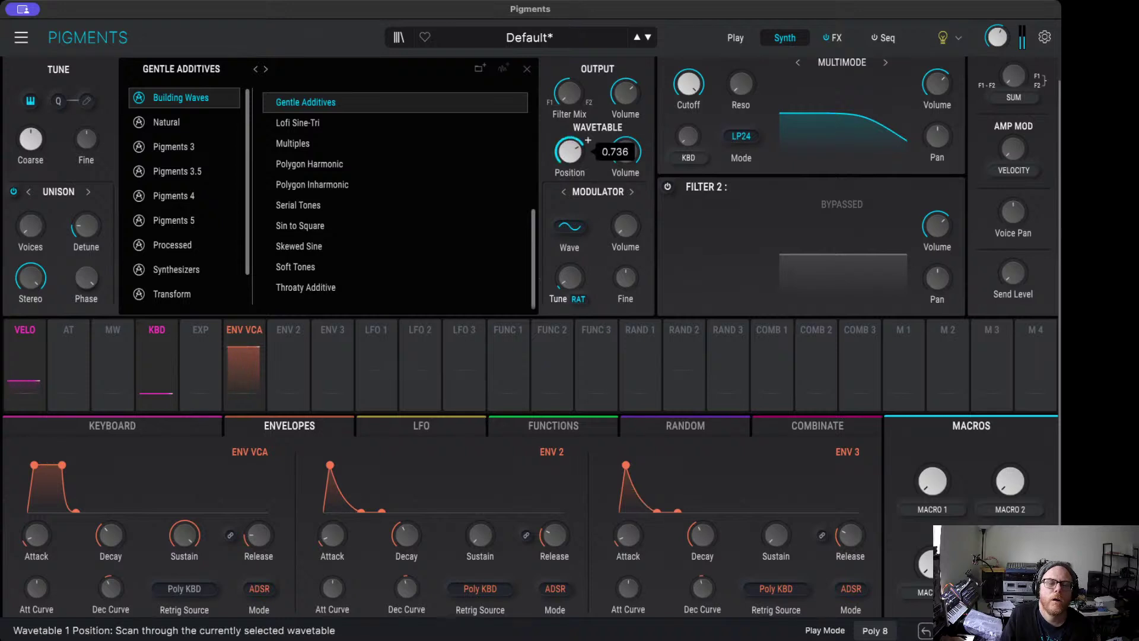
Step: Try the Didgeridoo wavetable from the Natural category in Engine 1 and sweep its wavetable Position
{"action": "left_click", "coordinate": [163, 122]}
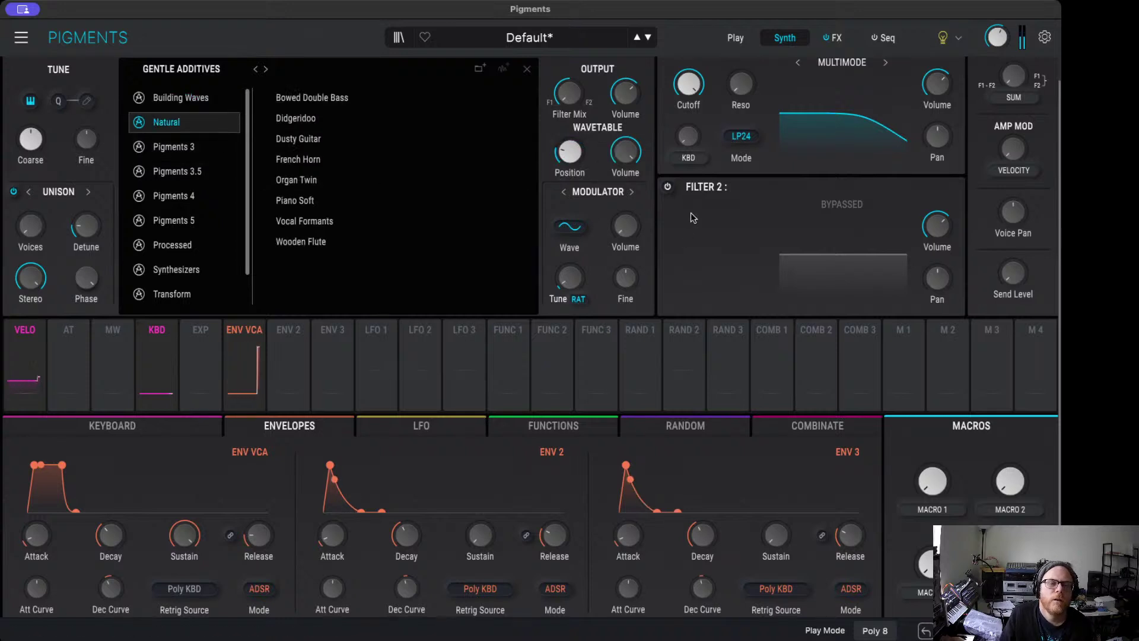
{"action": "left_click", "coordinate": [411, 117]}
{"action": "scroll", "coordinate": [588, 140], "scroll_direction": "up", "scroll_amount": 5}
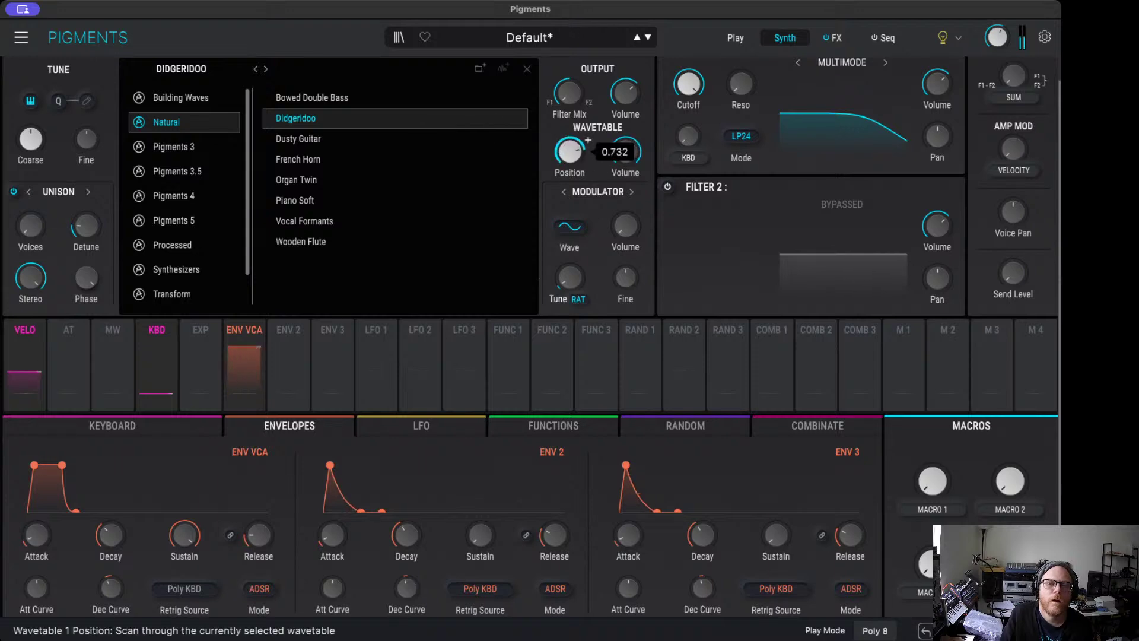
{"action": "scroll", "coordinate": [588, 140], "scroll_direction": "down", "scroll_amount": 4}
Step: Load the Vocal Formants wavetable from the Natural category into Engine 1, close the wavetable browser and set Position to about its midpoint
{"action": "left_click", "coordinate": [342, 222]}
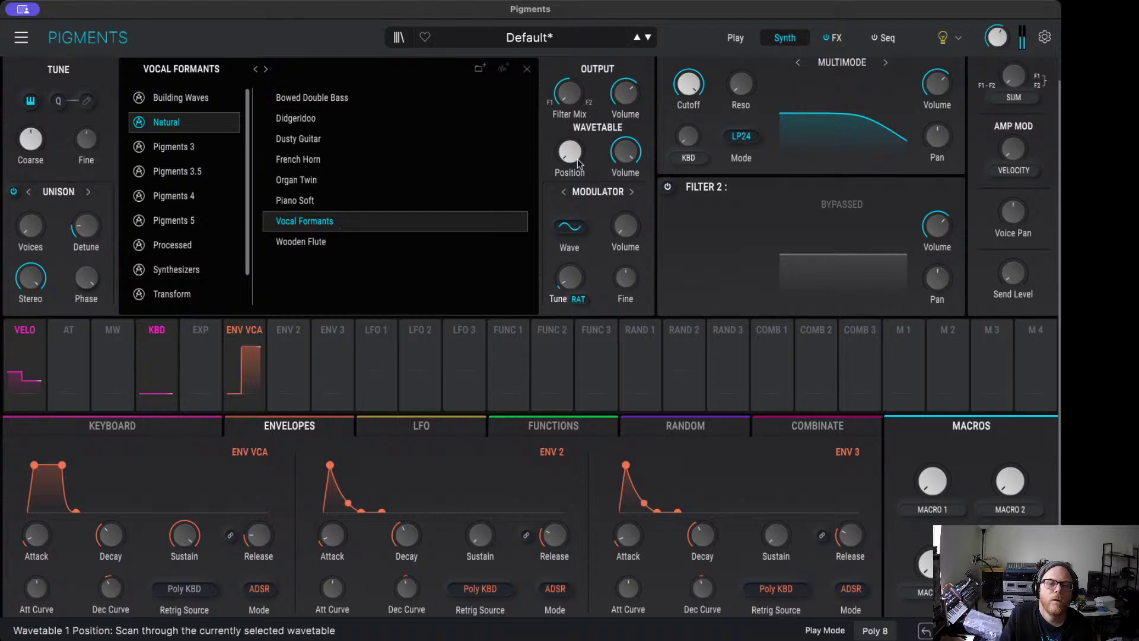
{"action": "scroll", "coordinate": [579, 155], "scroll_direction": "up", "scroll_amount": 3}
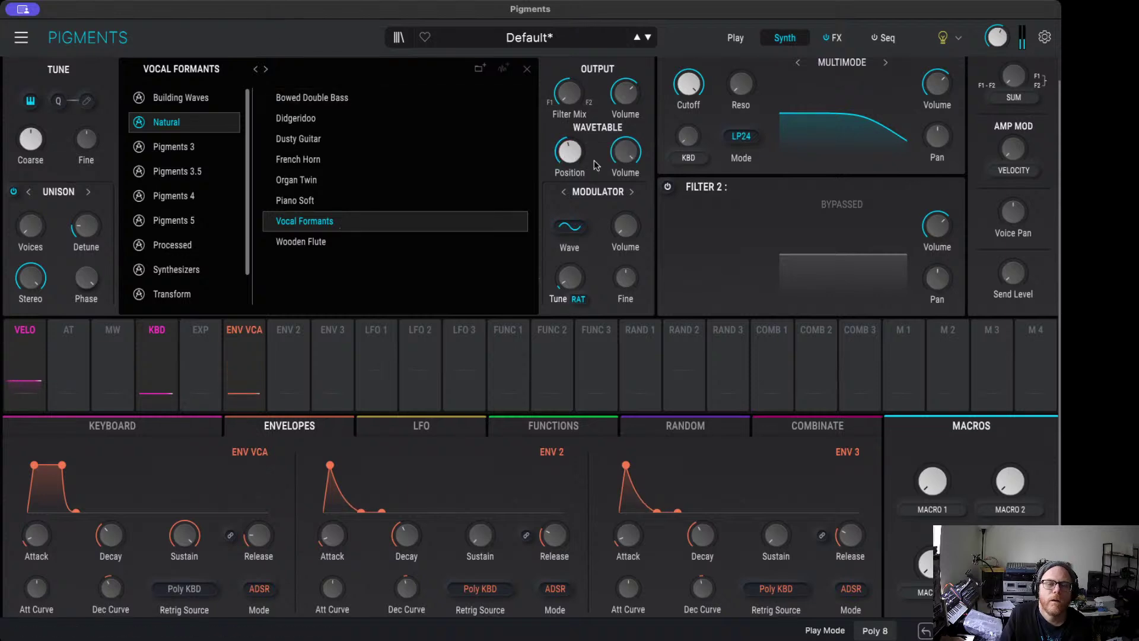
{"action": "left_click", "coordinate": [526, 70]}
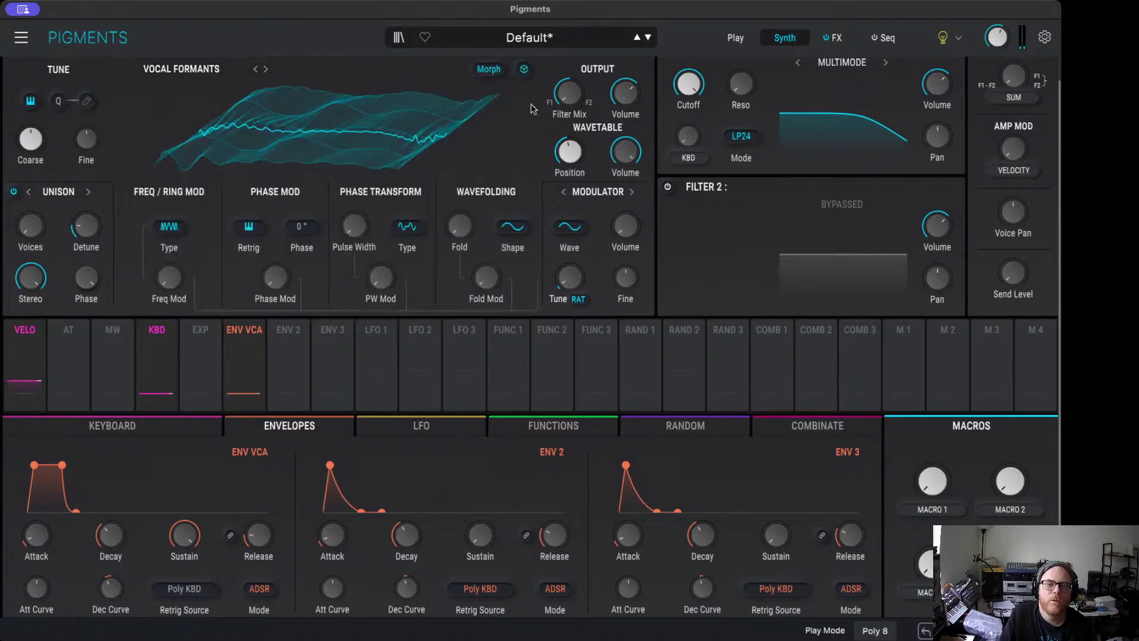
{"action": "scroll", "coordinate": [575, 155], "scroll_direction": "down", "scroll_amount": 2}
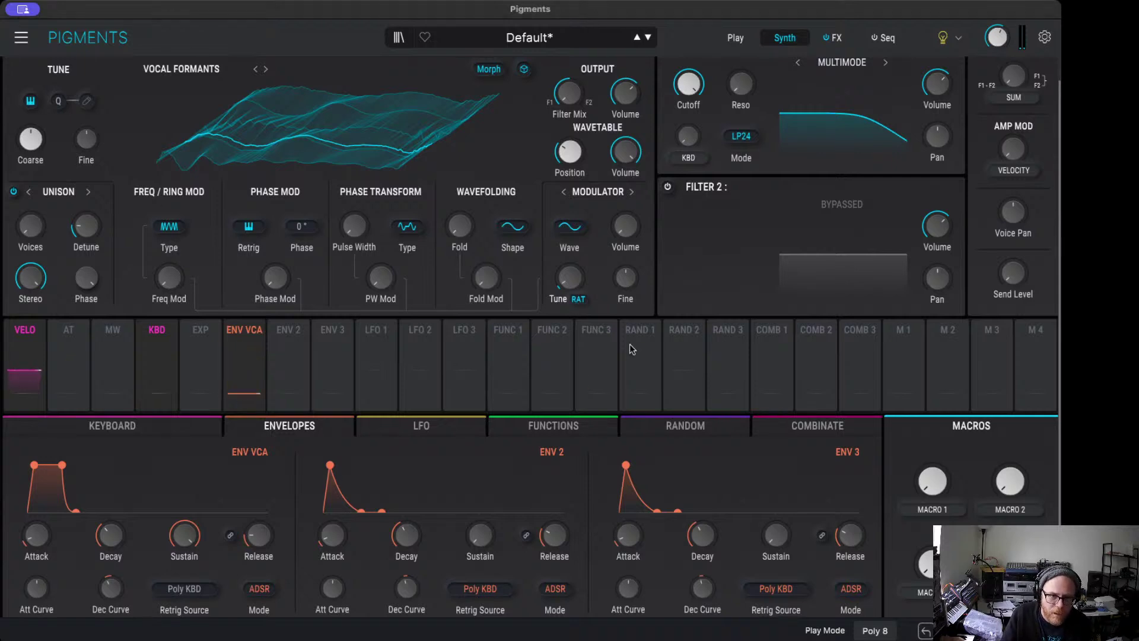
{"action": "left_click_drag", "start_coordinate": [588, 140], "coordinate": [574, 156]}
Step: Assign LFO 1 to Engine 1's wavetable Position with a modulation amount of 0.26
{"action": "mouse_move", "coordinate": [495, 338]}
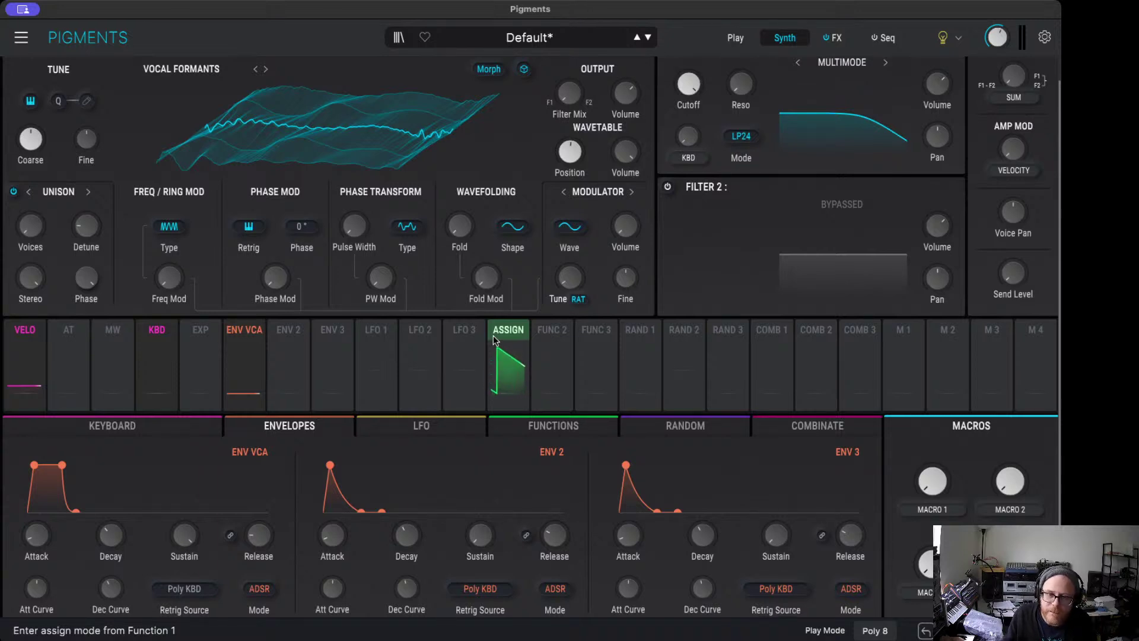
{"action": "left_click", "coordinate": [493, 340]}
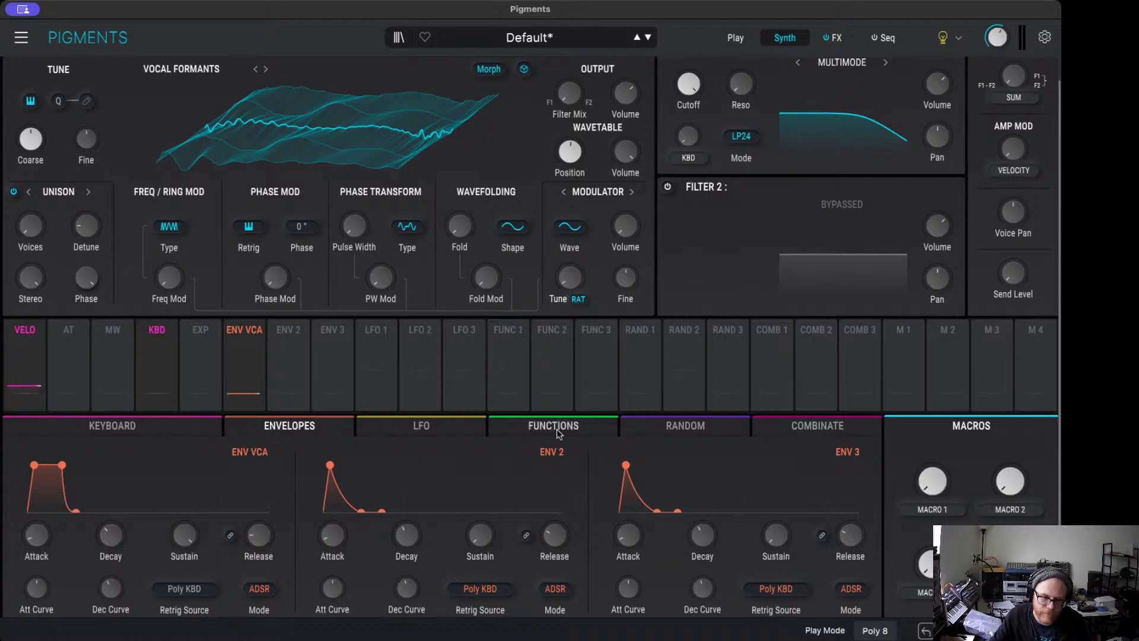
{"action": "left_click", "coordinate": [382, 335]}
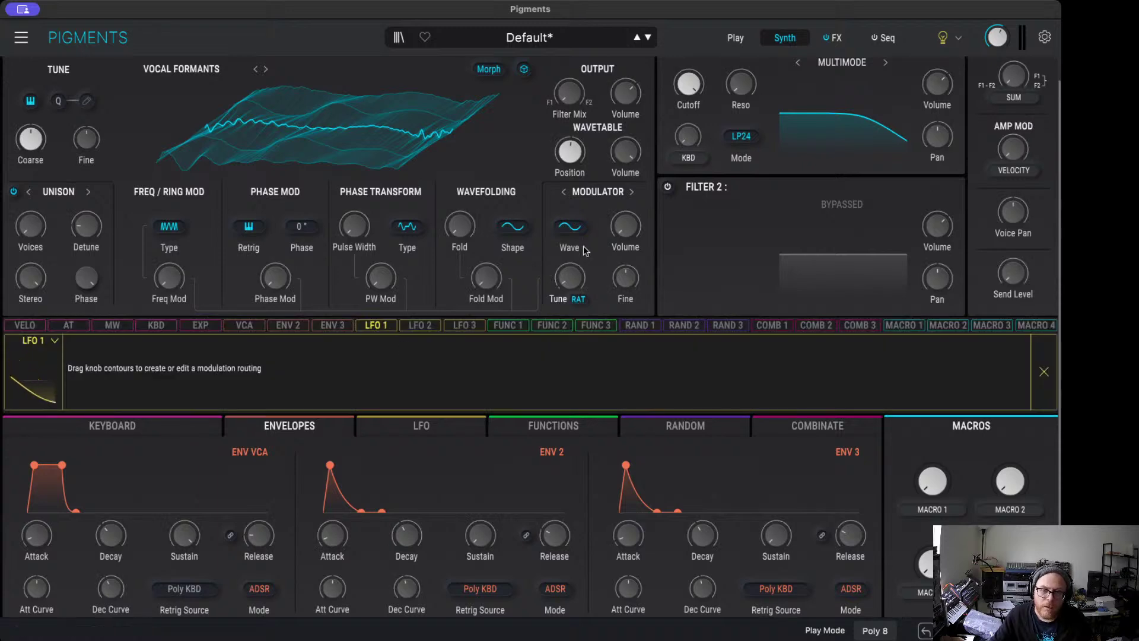
{"action": "left_click_drag", "start_coordinate": [571, 143], "coordinate": [570, 121]}
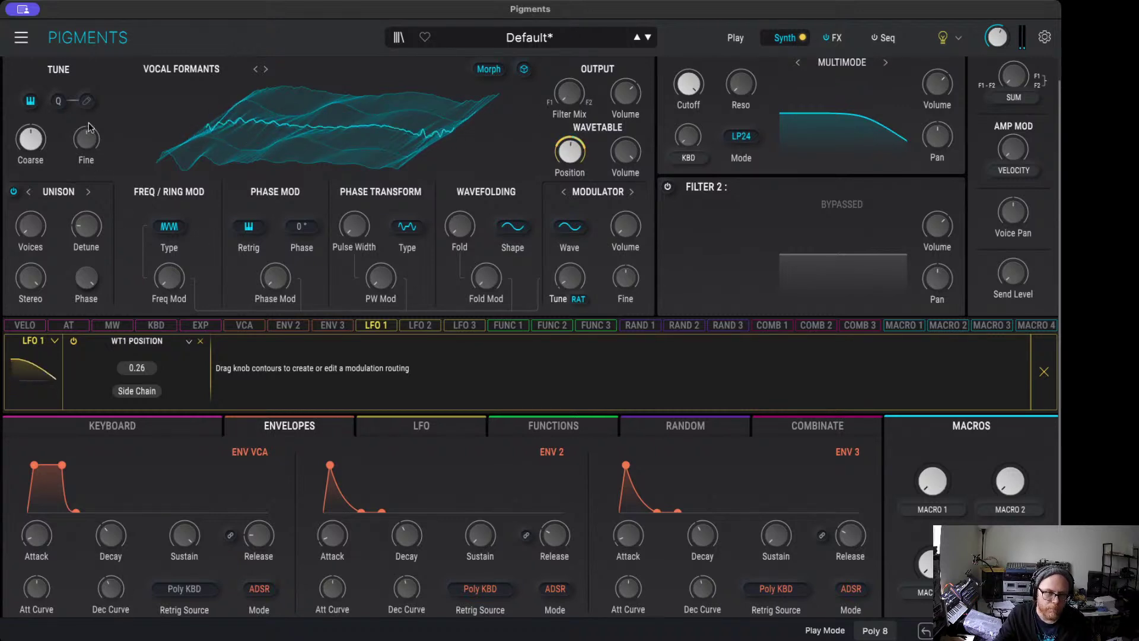
Step: Nudge Engine 1's Fine tuning to -0.008 st and show the LFO settings, leaving the LFO 1 assignment mode
{"action": "left_click_drag", "start_coordinate": [86, 140], "coordinate": [86, 140]}
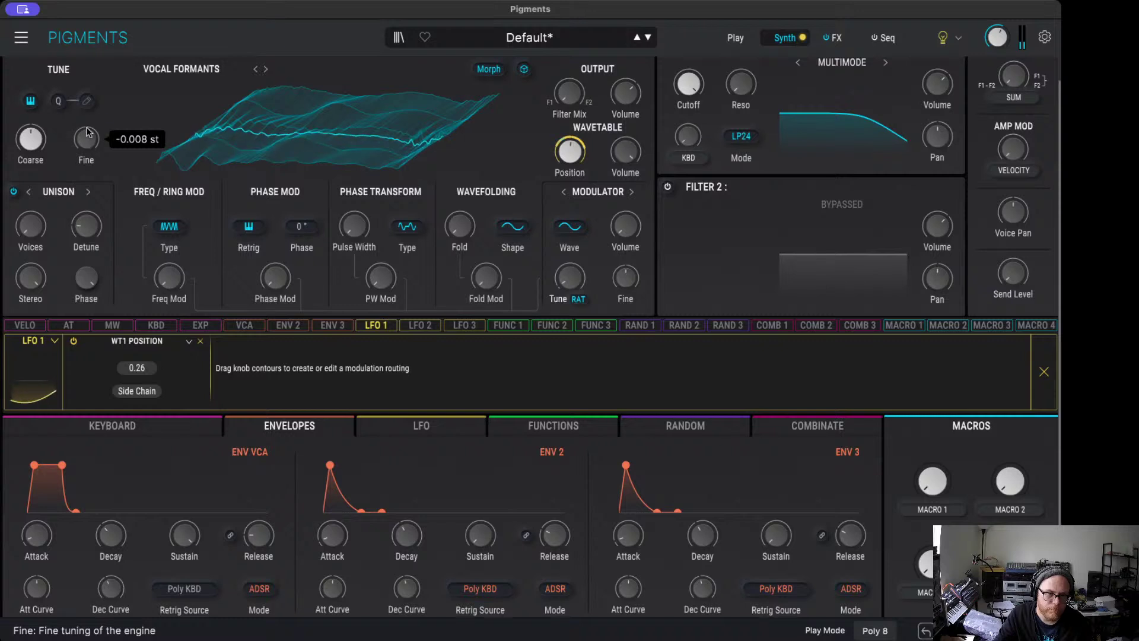
{"action": "left_click", "coordinate": [421, 425]}
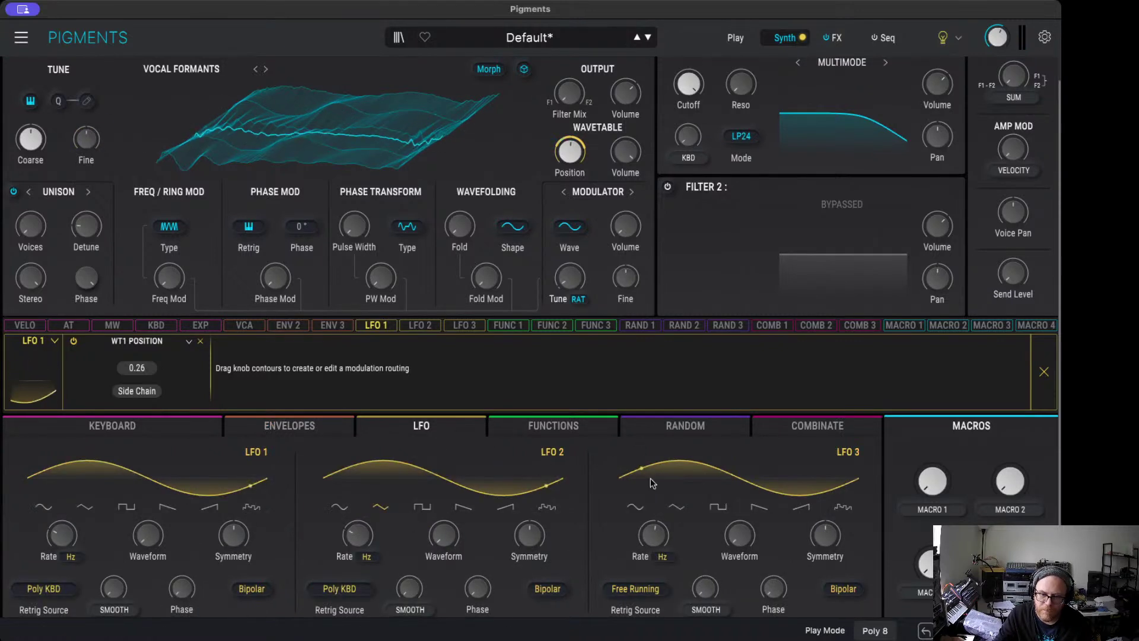
{"action": "left_click", "coordinate": [763, 457]}
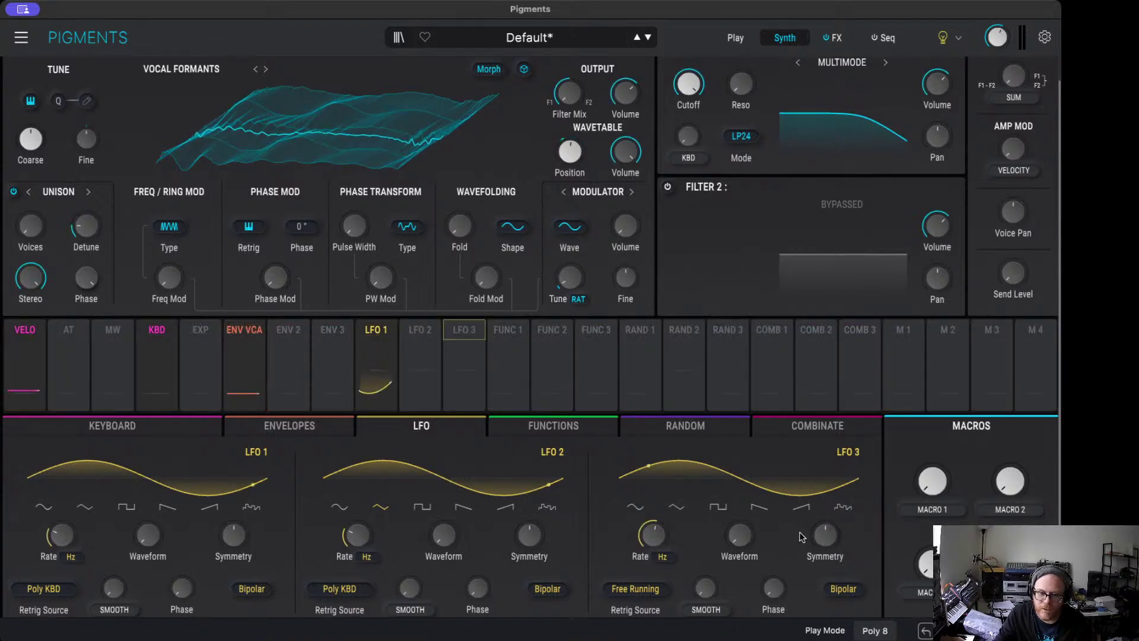
{"action": "mouse_move", "coordinate": [656, 536]}
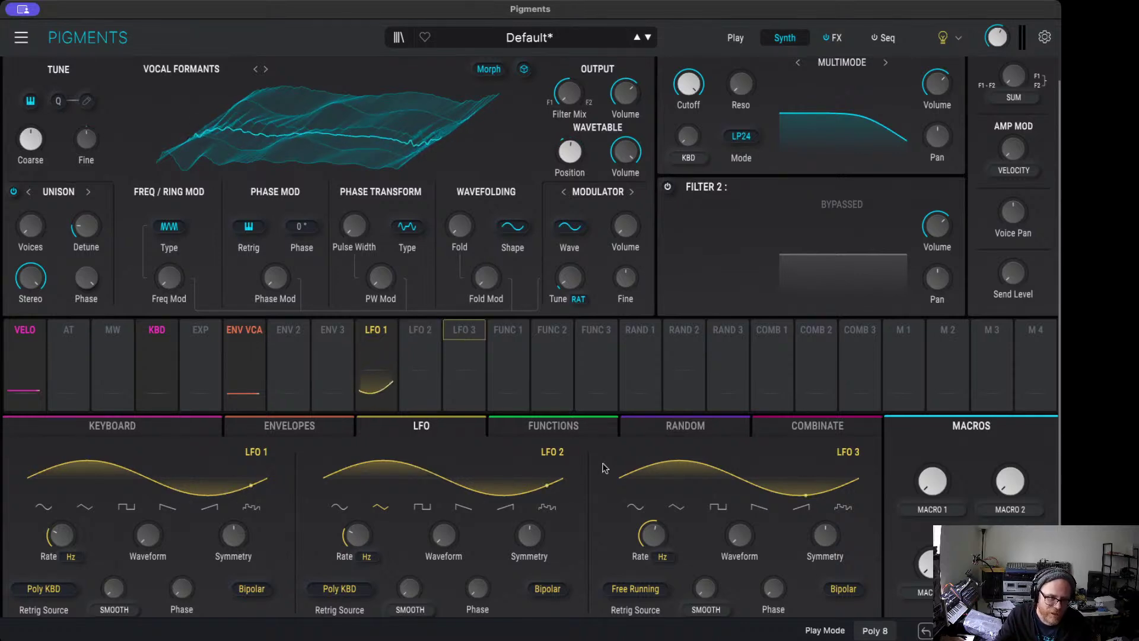
{"action": "mouse_move", "coordinate": [84, 134]}
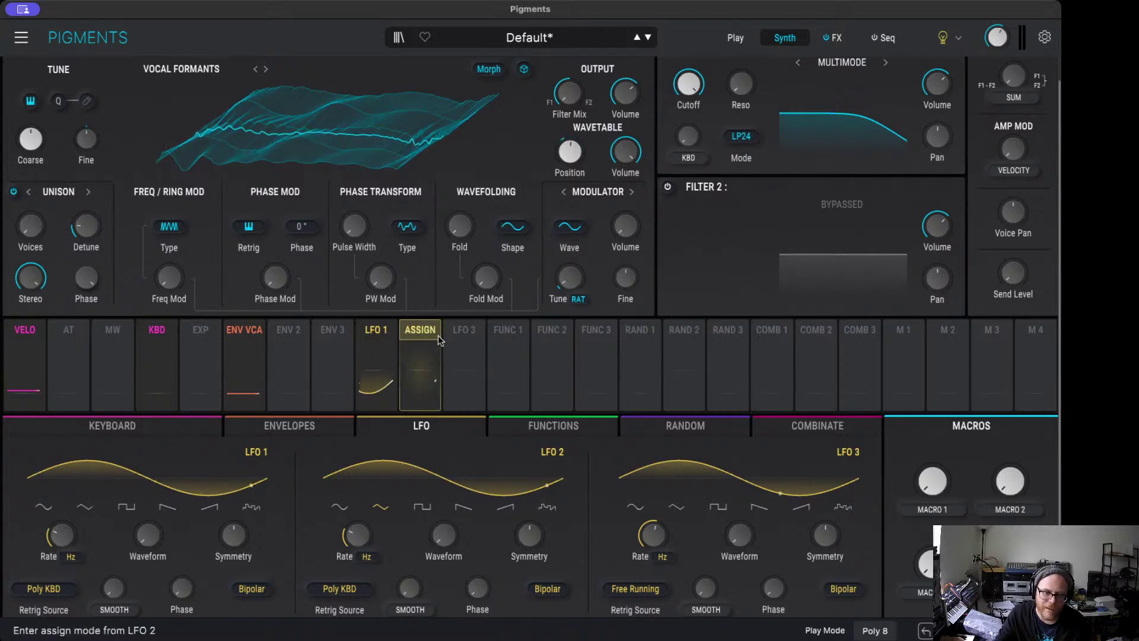
Step: Modulate the wavetable engine's fine tuning with LFO 3 at an amount of 0.22
{"action": "left_click", "coordinate": [464, 330]}
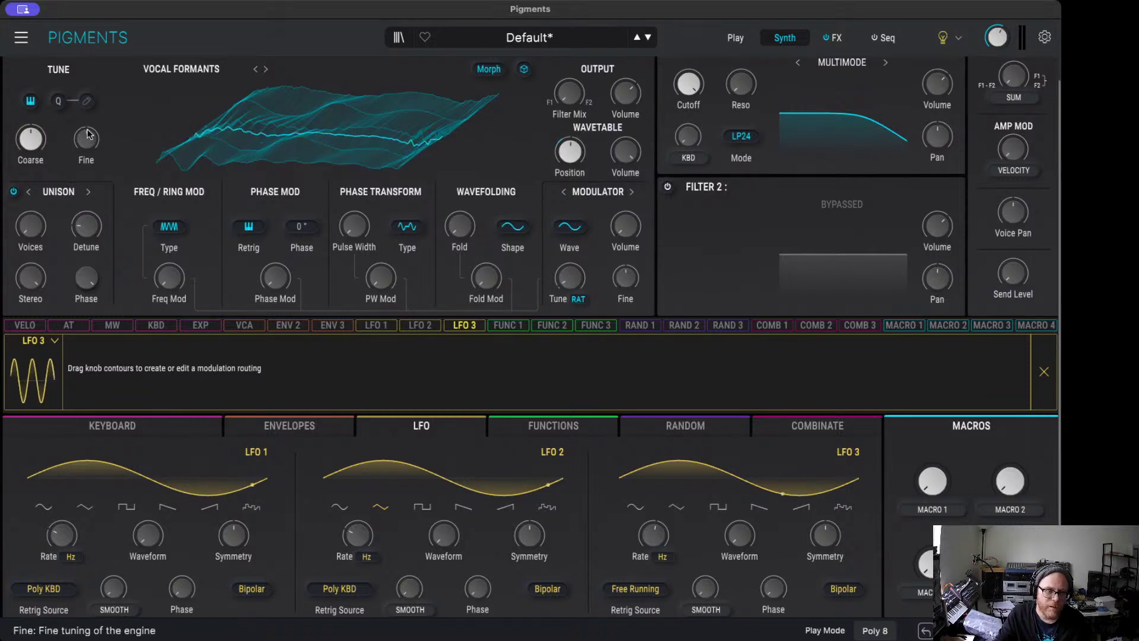
{"action": "left_click_drag", "start_coordinate": [86, 138], "coordinate": [86, 134]}
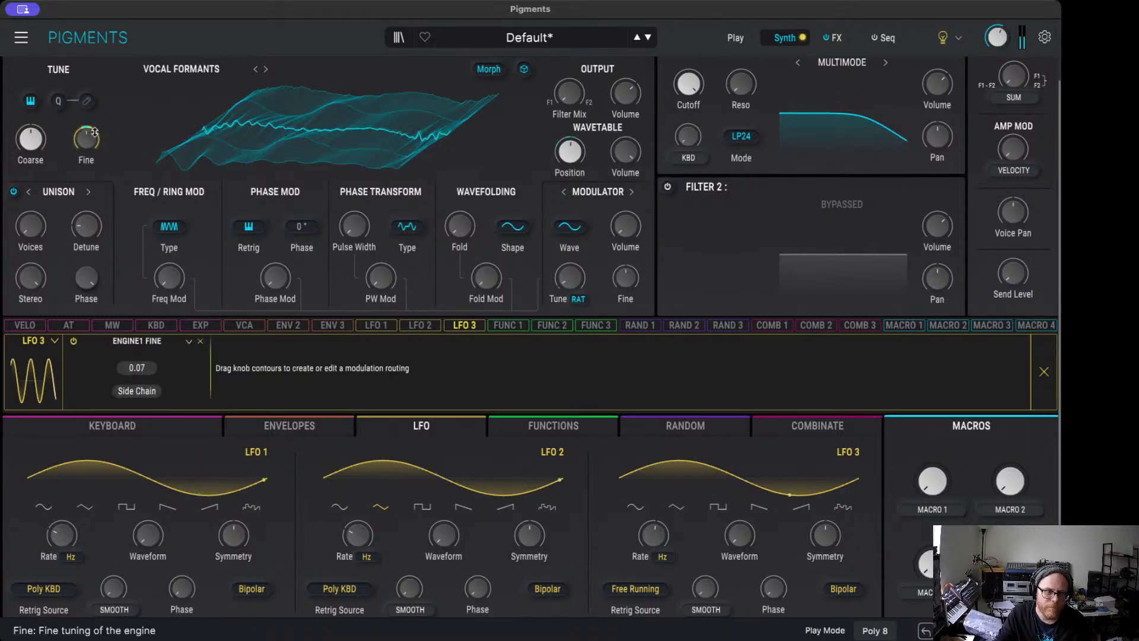
{"action": "left_click_drag", "start_coordinate": [86, 136], "coordinate": [86, 126]}
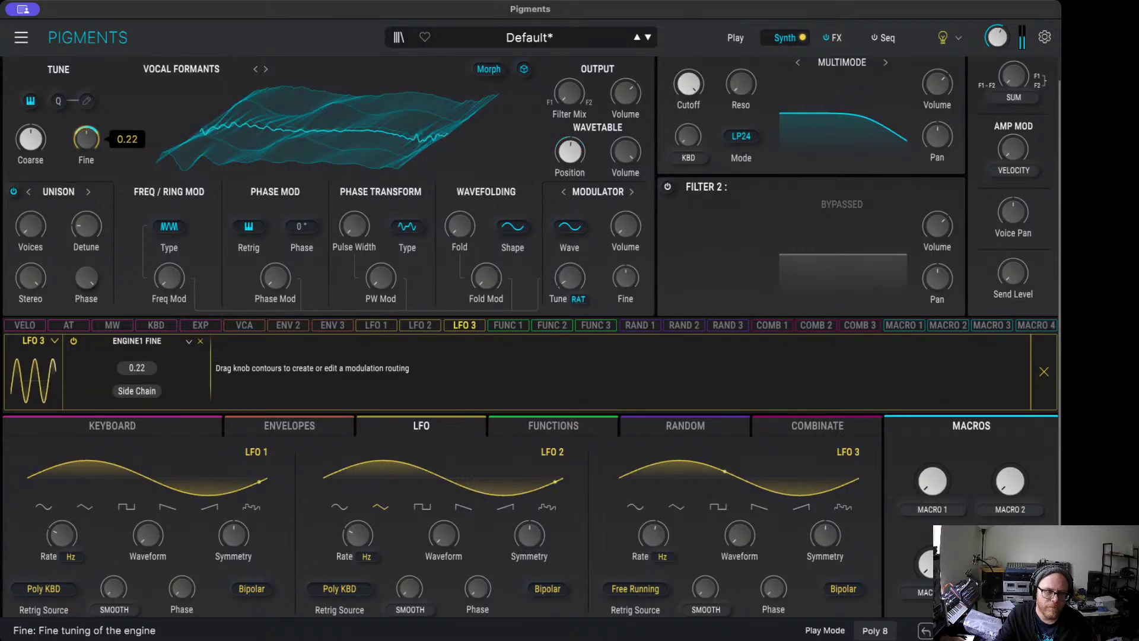
Step: Side-chain the LFO 3 fine-tune modulation to the Mod Wheel with an amount of 1.00
{"action": "left_click", "coordinate": [143, 390]}
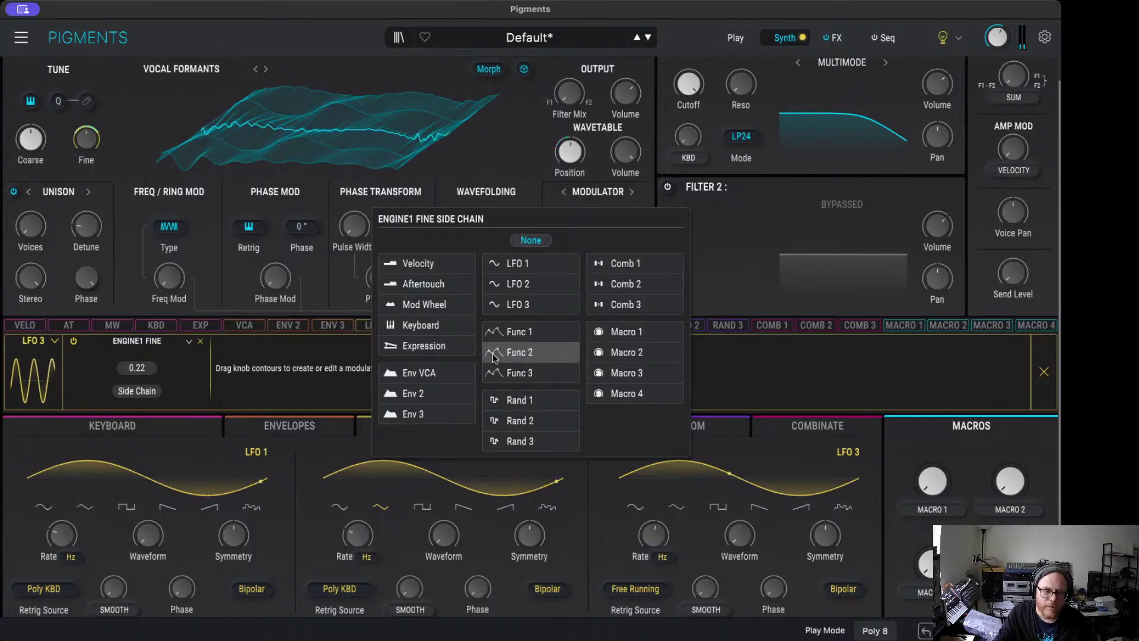
{"action": "left_click", "coordinate": [464, 308]}
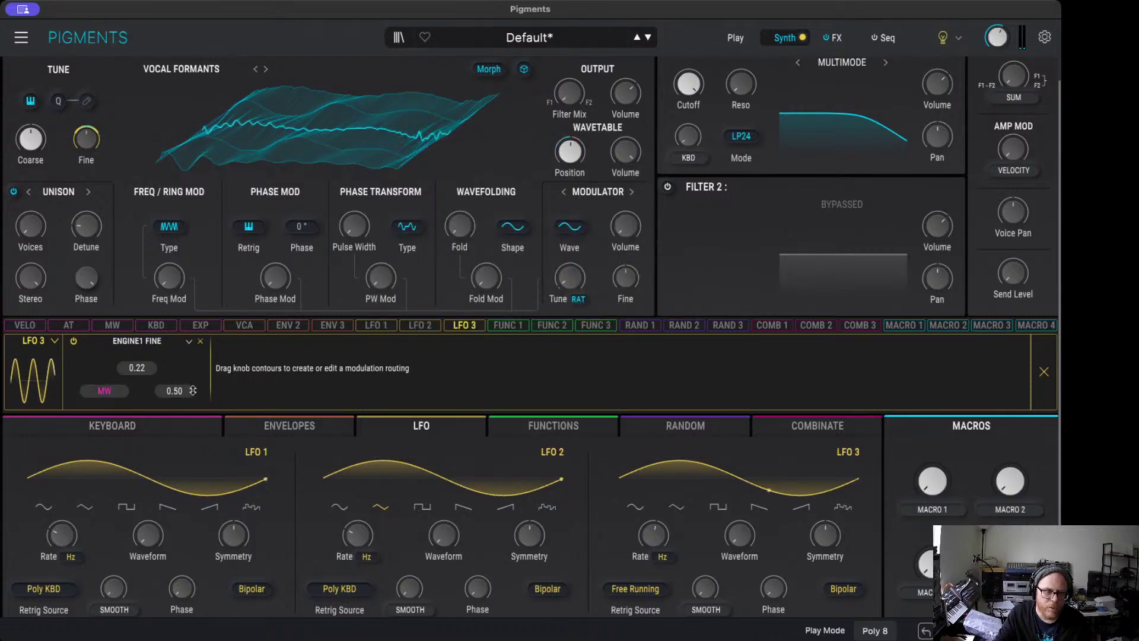
{"action": "left_click_drag", "start_coordinate": [193, 390], "coordinate": [192, 383]}
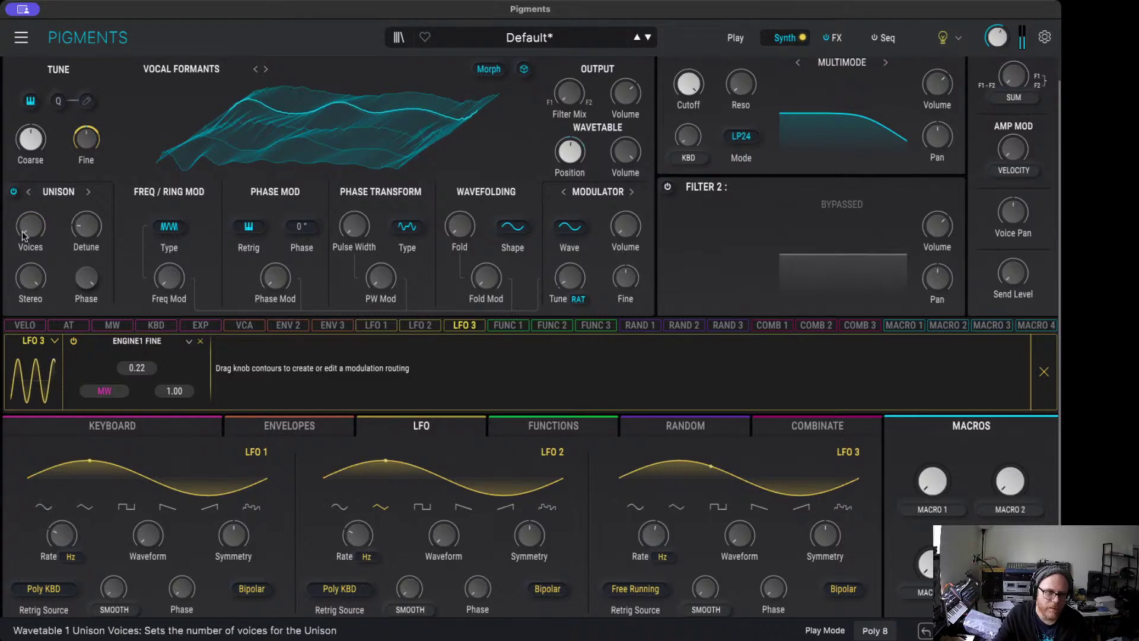
Step: Increase the number of unison voices on the wavetable engine
{"action": "left_click_drag", "start_coordinate": [24, 236], "coordinate": [86, 216]}
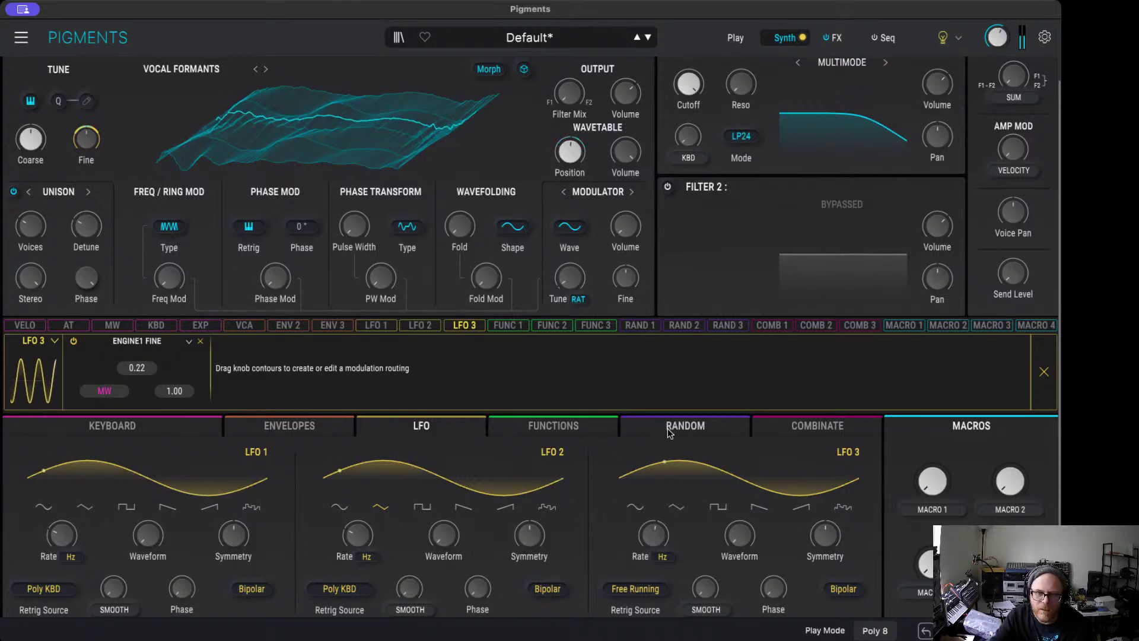
Step: Lower Filter 1's cutoff, set its resonance to 0.192 and raise its keyboard tracking, and increase the velocity amount of the amp modulation
{"action": "left_click_drag", "start_coordinate": [688, 84], "coordinate": [740, 87]}
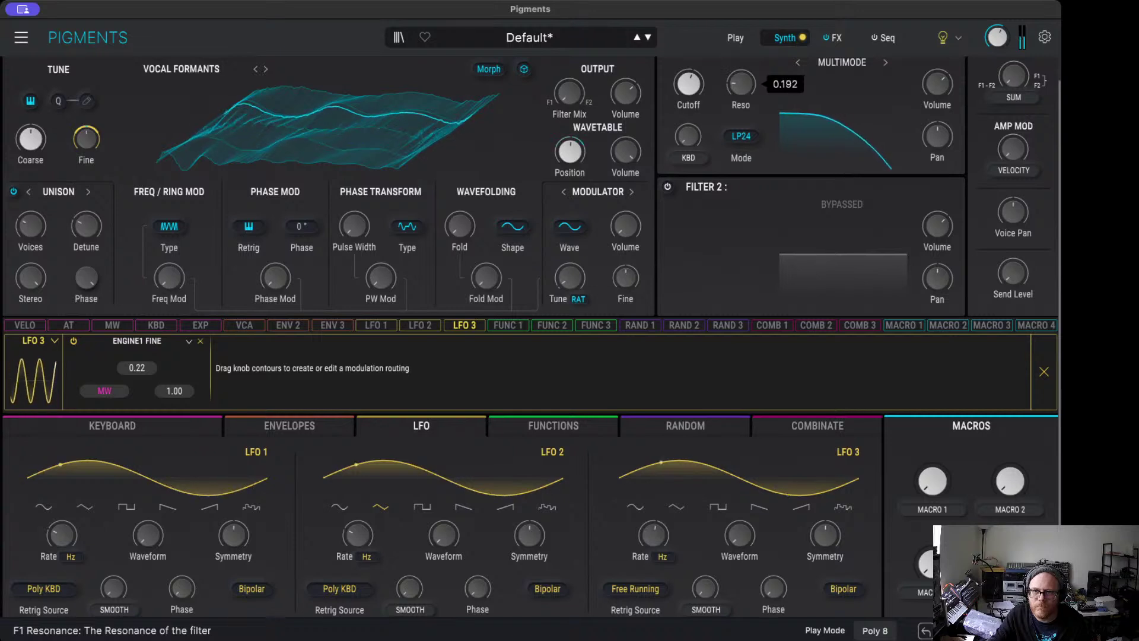
{"action": "left_click", "coordinate": [691, 143]}
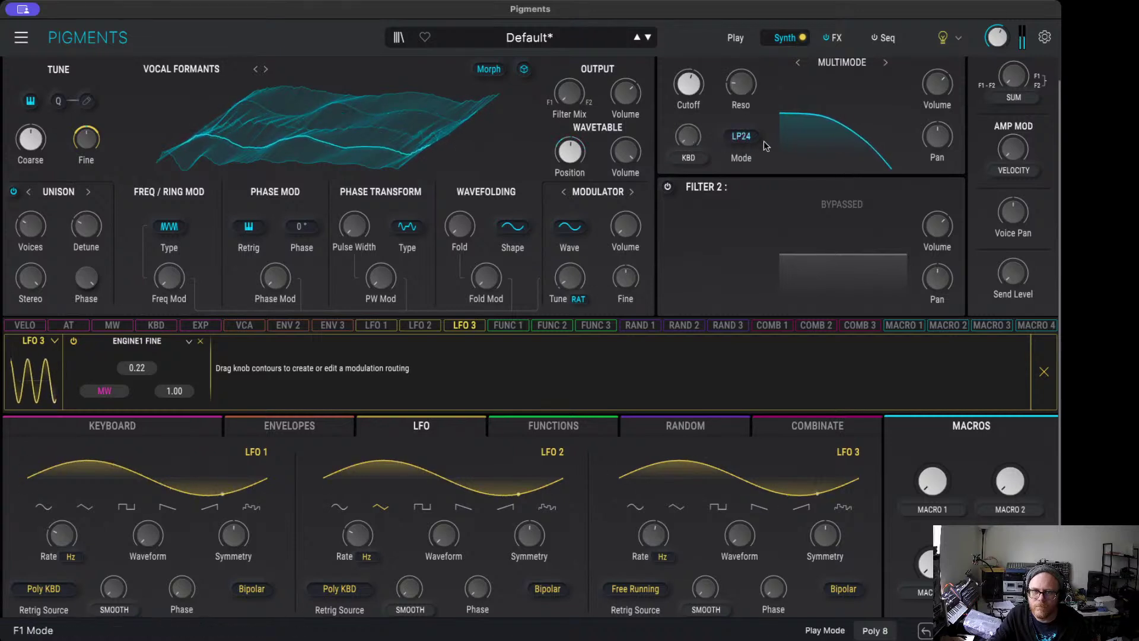
{"action": "left_click_drag", "start_coordinate": [691, 145], "coordinate": [689, 126]}
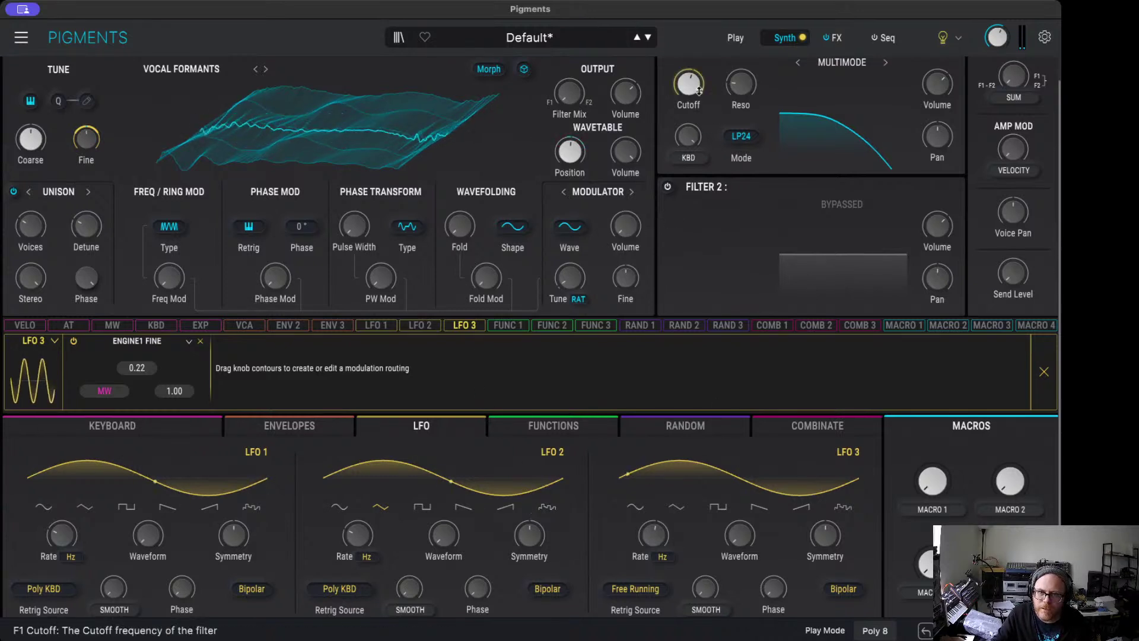
{"action": "left_click_drag", "start_coordinate": [688, 83], "coordinate": [688, 88]}
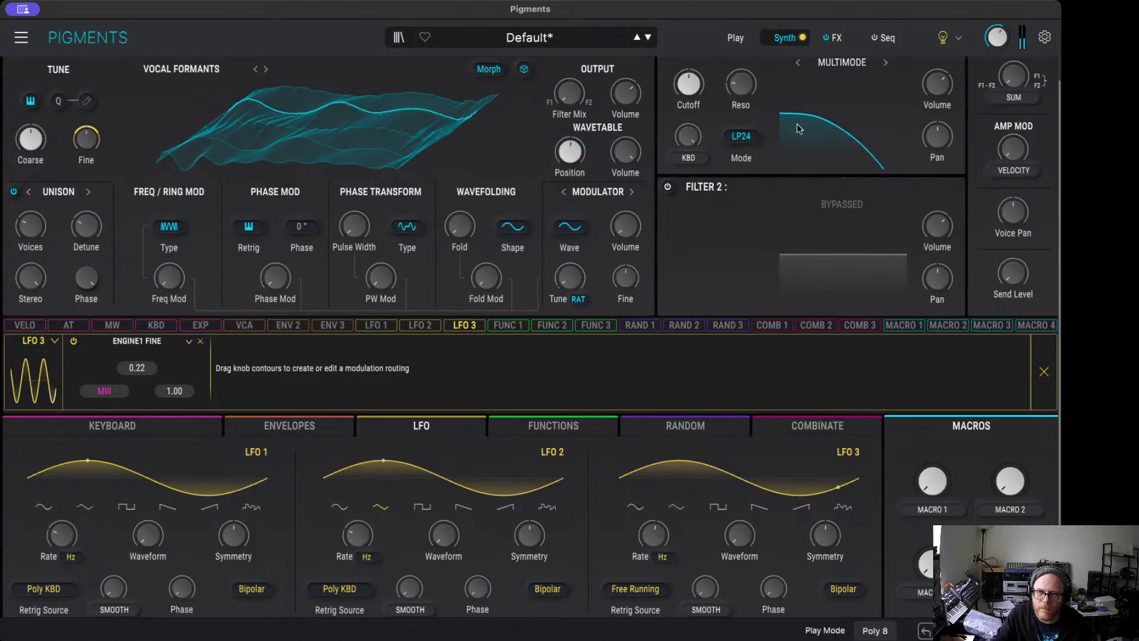
{"action": "left_click_drag", "start_coordinate": [1013, 148], "coordinate": [1013, 153]}
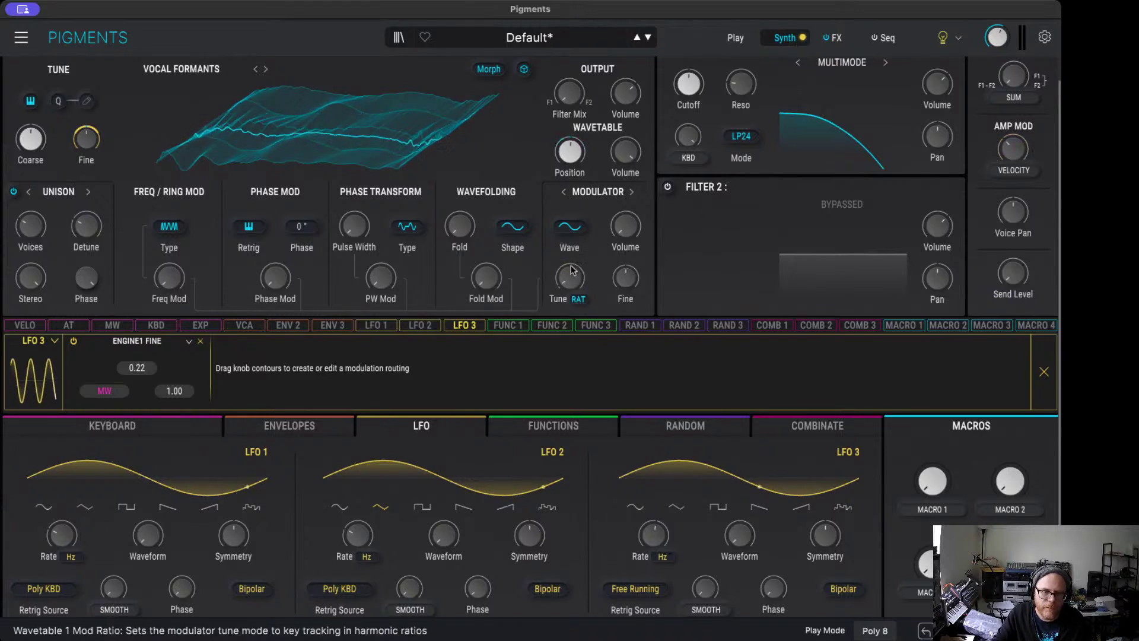
{"action": "left_click_drag", "start_coordinate": [379, 277], "coordinate": [378, 252]}
{"action": "left_click_drag", "start_coordinate": [170, 277], "coordinate": [169, 276]}
{"action": "left_click_drag", "start_coordinate": [276, 277], "coordinate": [275, 272]}
Step: Switch the wavetable engine's frequency modulation type to Ring Mod and try out its amount, returning it to zero
{"action": "left_click", "coordinate": [169, 226]}
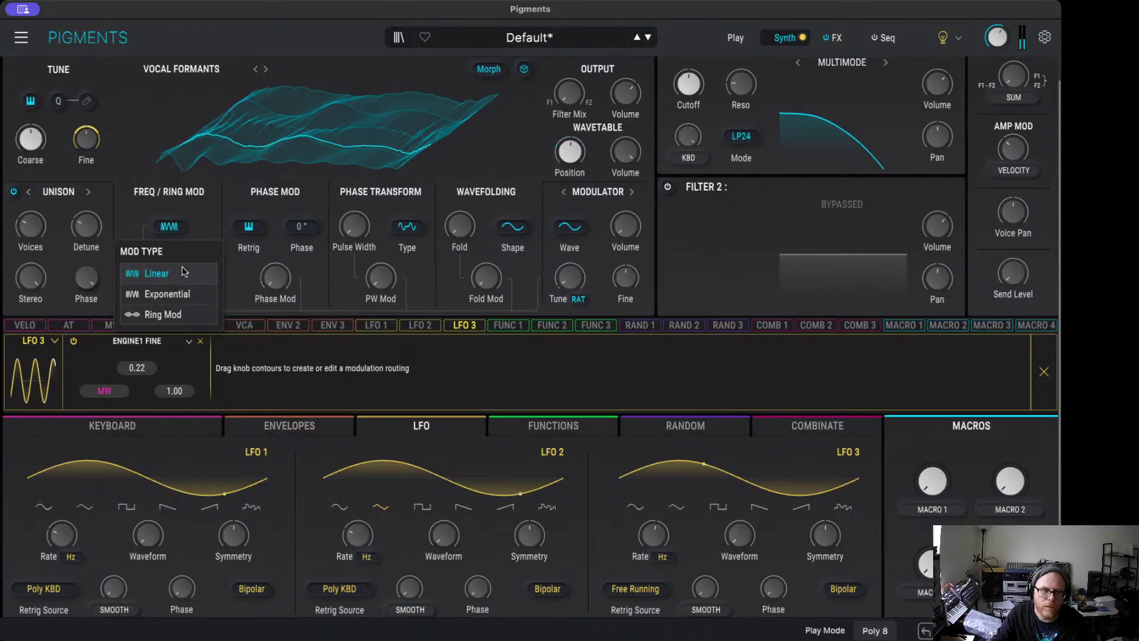
{"action": "left_click", "coordinate": [175, 324]}
{"action": "left_click_drag", "start_coordinate": [169, 276], "coordinate": [169, 269]}
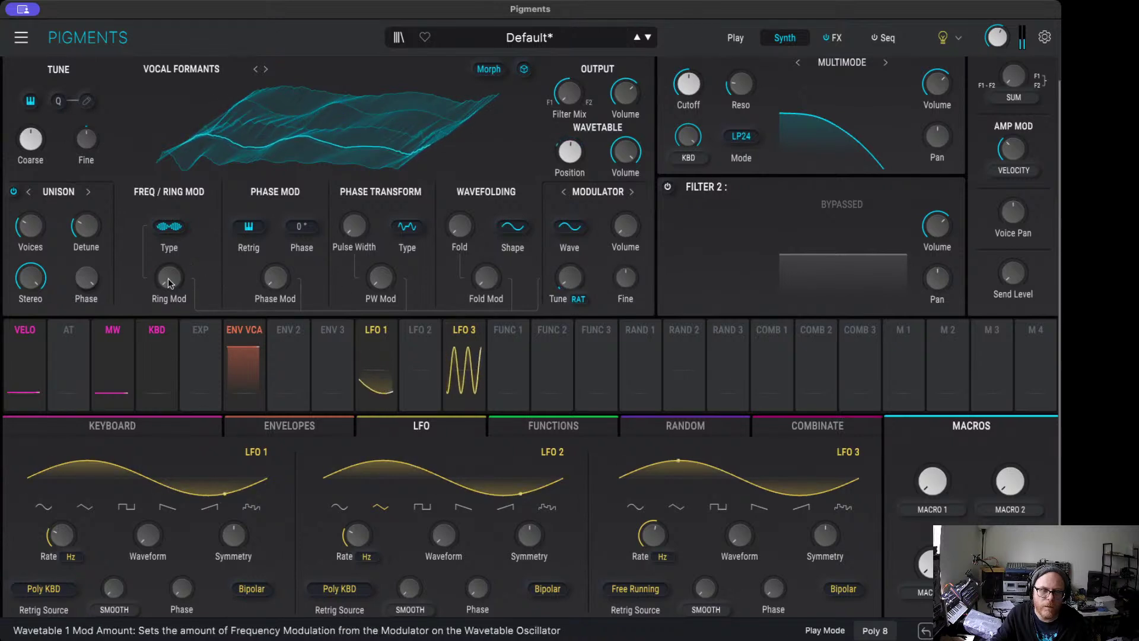
{"action": "left_click_drag", "start_coordinate": [169, 277], "coordinate": [169, 290]}
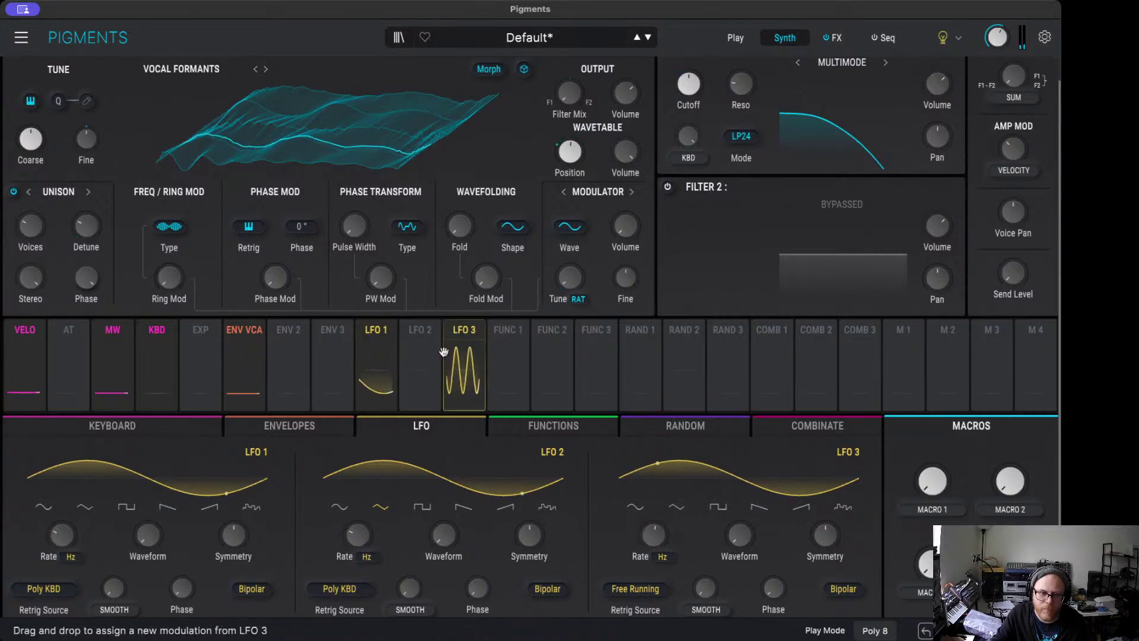
Step: Make LFO 2 unipolar and assign it to the ring modulation amount at 0.23
{"action": "mouse_move", "coordinate": [476, 343]}
{"action": "left_click", "coordinate": [420, 329]}
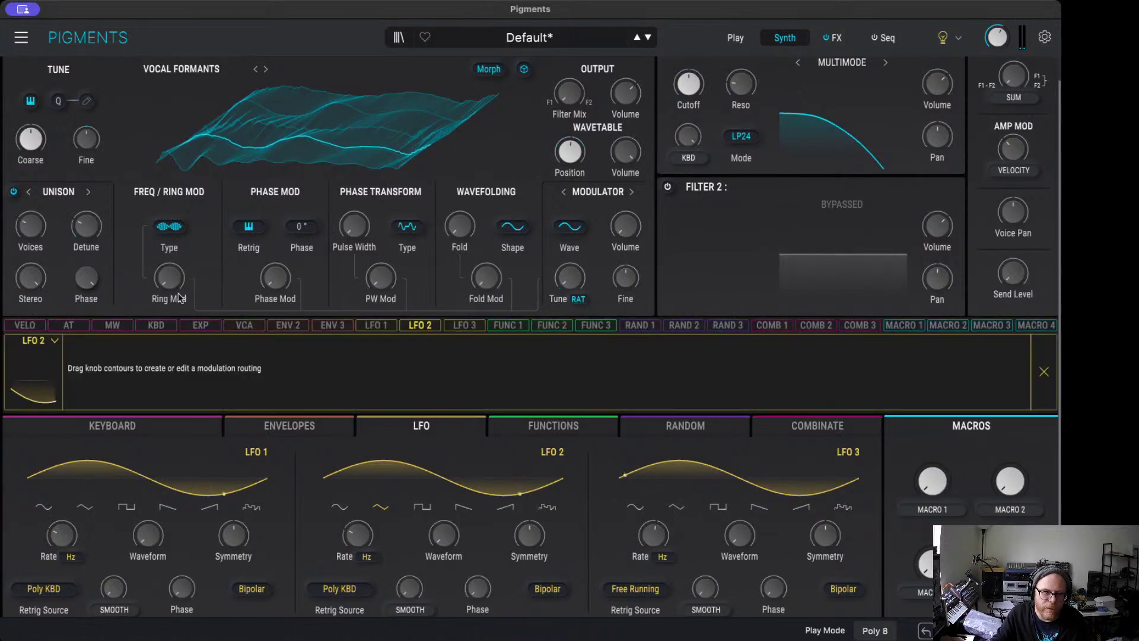
{"action": "left_click", "coordinate": [556, 590]}
{"action": "left_click_drag", "start_coordinate": [161, 265], "coordinate": [161, 254]}
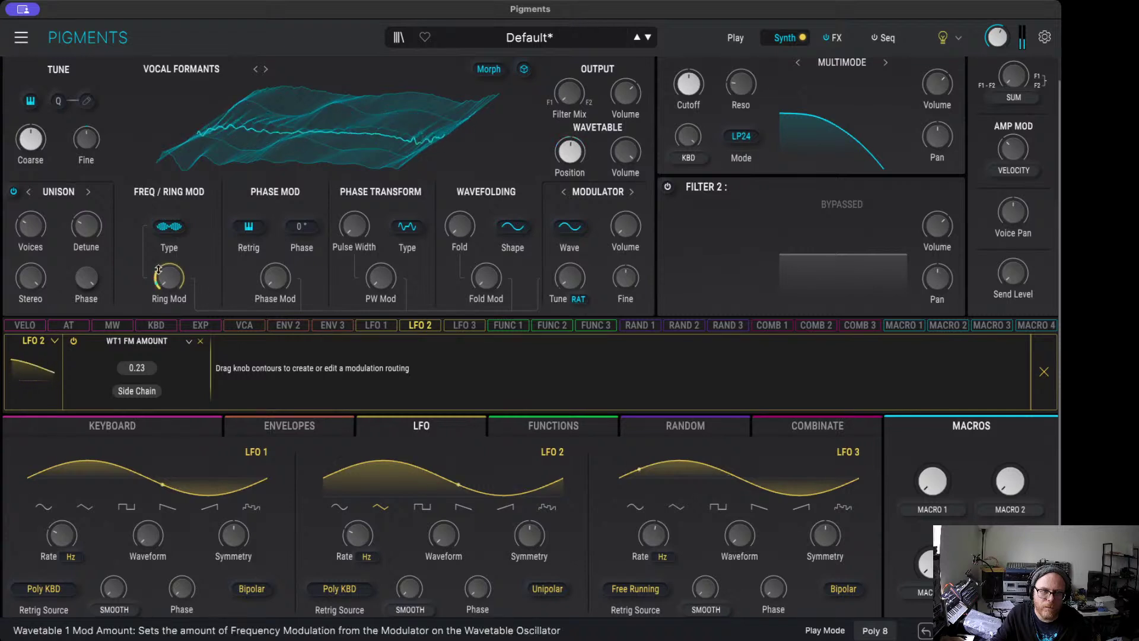
Step: Audition faster and slower LFO 2 rates, such as 4.00 Hz and 1.82 Hz, and settle on a slow rate for the ring modulation
{"action": "mouse_move", "coordinate": [358, 535]}
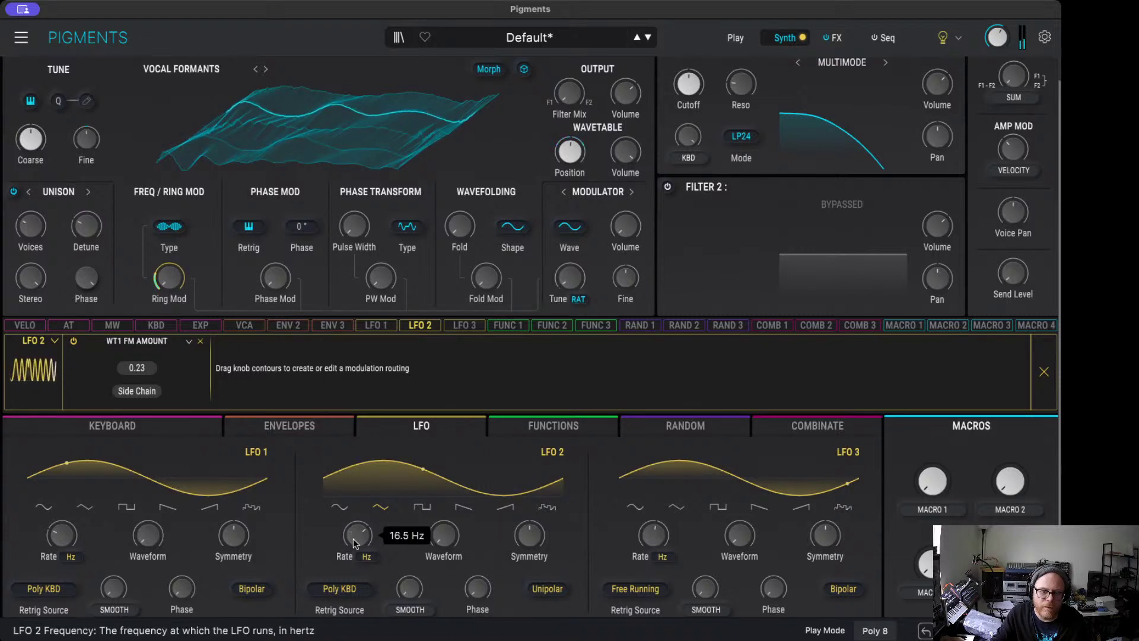
{"action": "scroll", "coordinate": [355, 537], "scroll_direction": "down", "scroll_amount": 8}
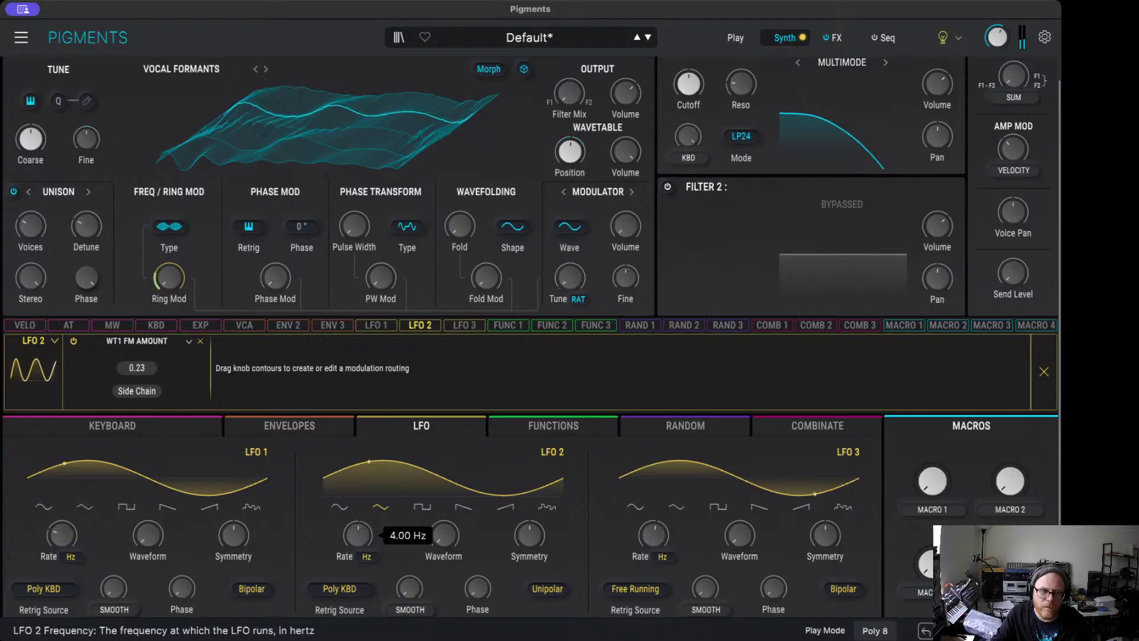
{"action": "scroll", "coordinate": [358, 537], "scroll_direction": "down", "scroll_amount": 3}
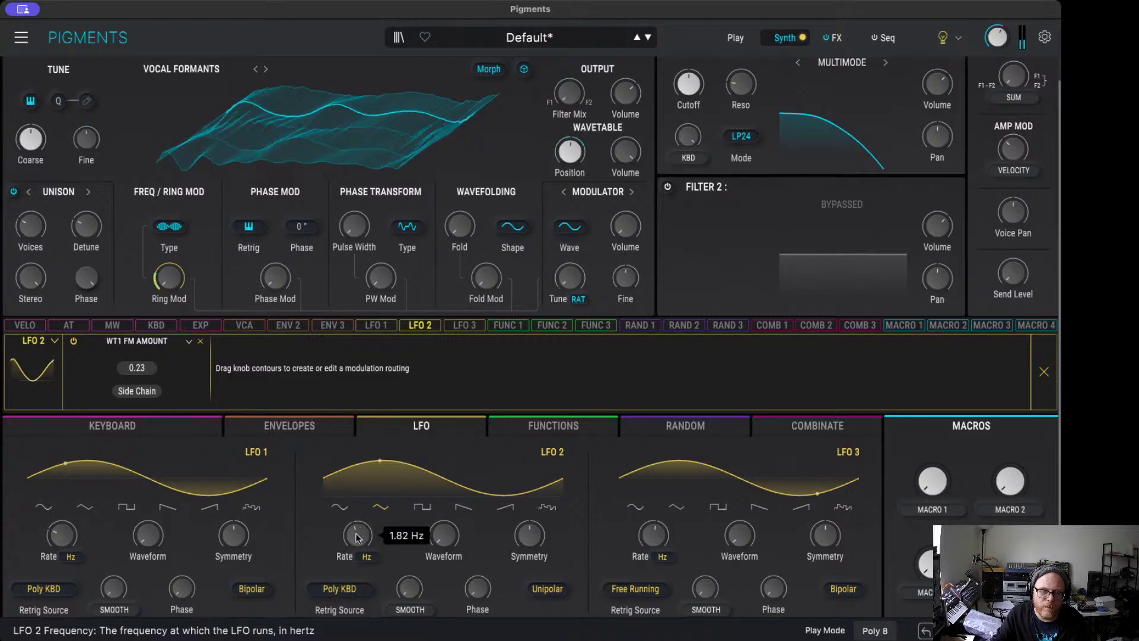
{"action": "scroll", "coordinate": [358, 536], "scroll_direction": "up", "scroll_amount": 1}
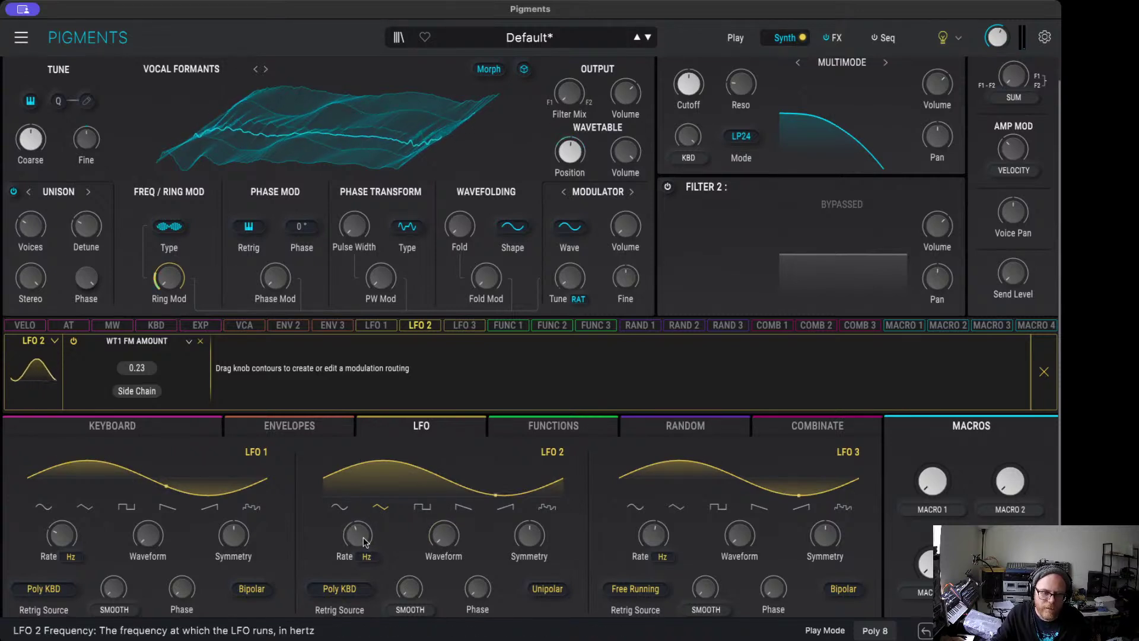
{"action": "mouse_move", "coordinate": [365, 541]}
{"action": "left_mouse_down"}
{"action": "mouse_move", "coordinate": [364, 555]}
{"action": "mouse_move", "coordinate": [358, 483]}
{"action": "mouse_move", "coordinate": [358, 530]}
{"action": "left_mouse_up"}
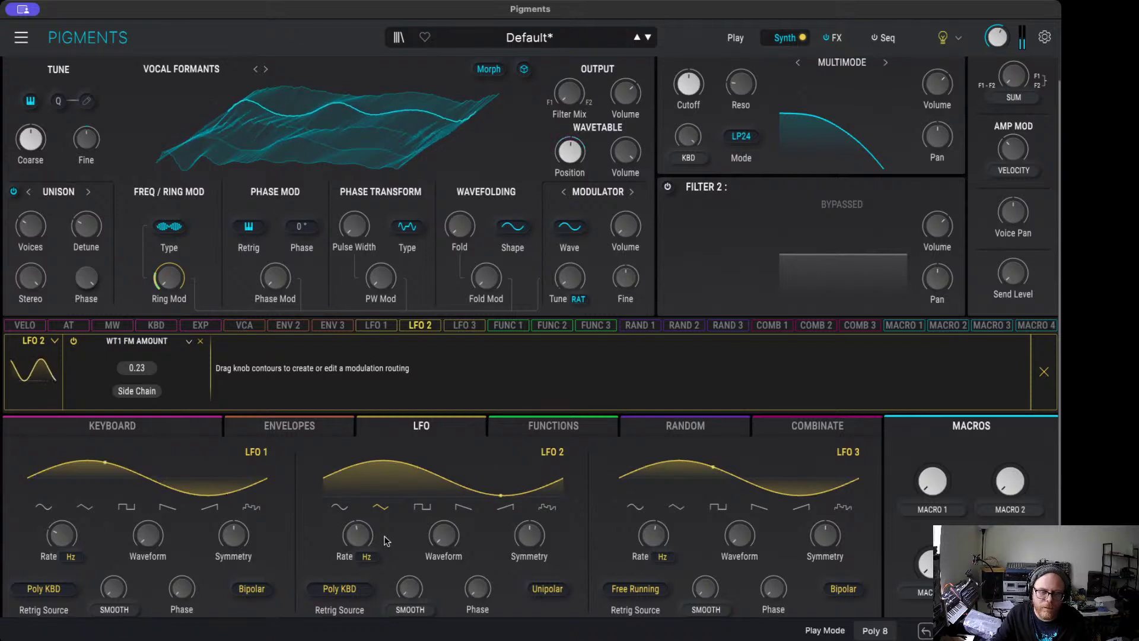
{"action": "left_click_drag", "start_coordinate": [360, 541], "coordinate": [360, 570]}
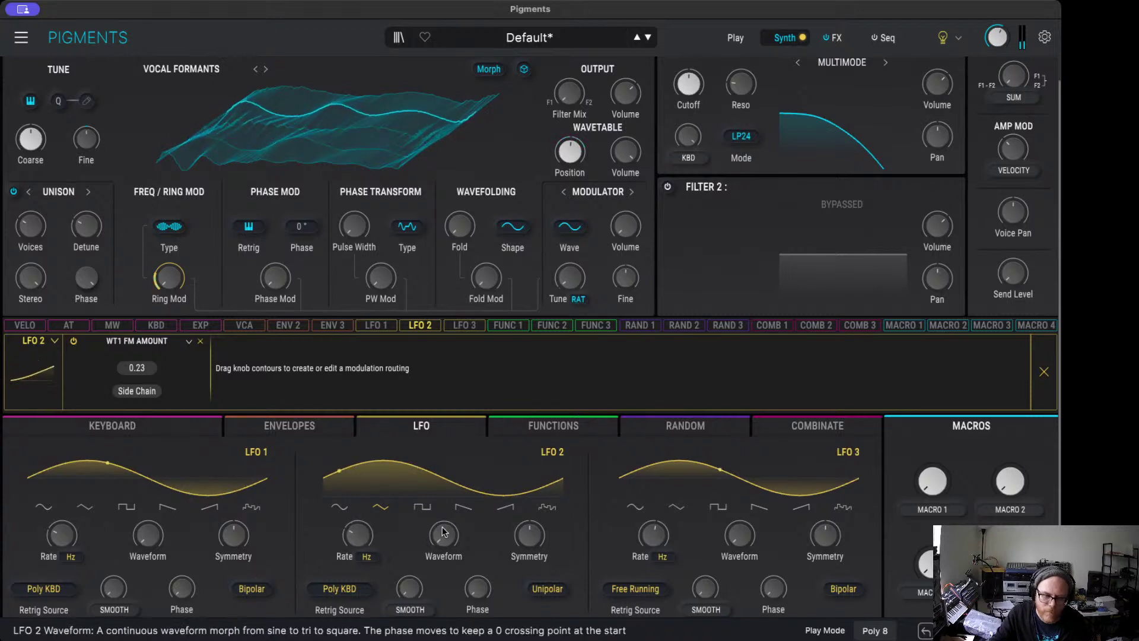
{"action": "mouse_move", "coordinate": [442, 532]}
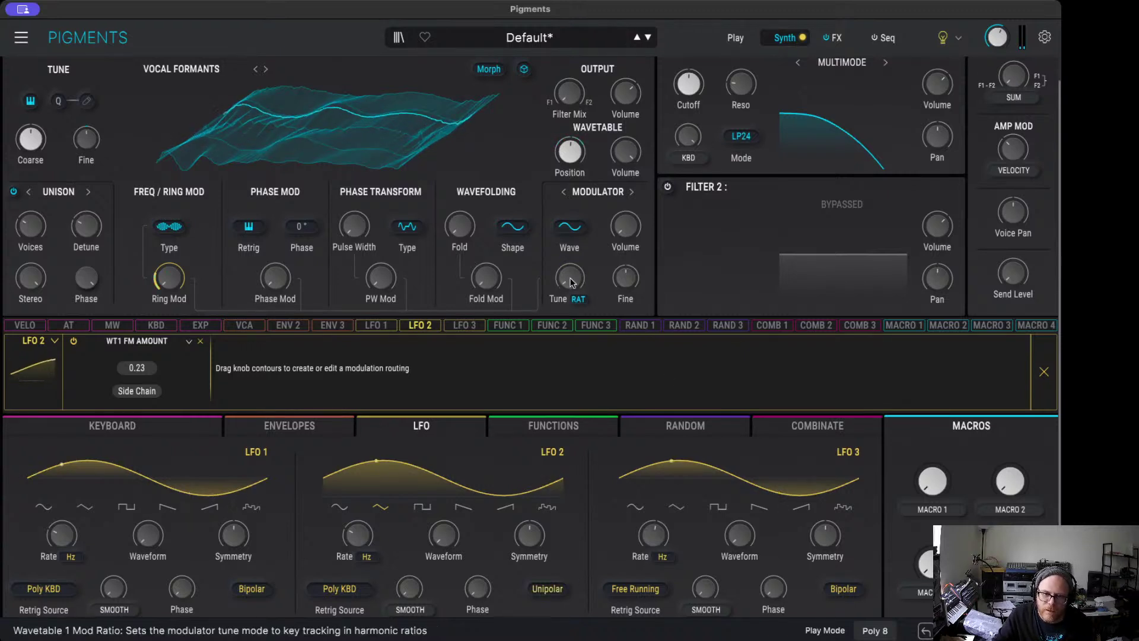
{"action": "mouse_move", "coordinate": [571, 280]}
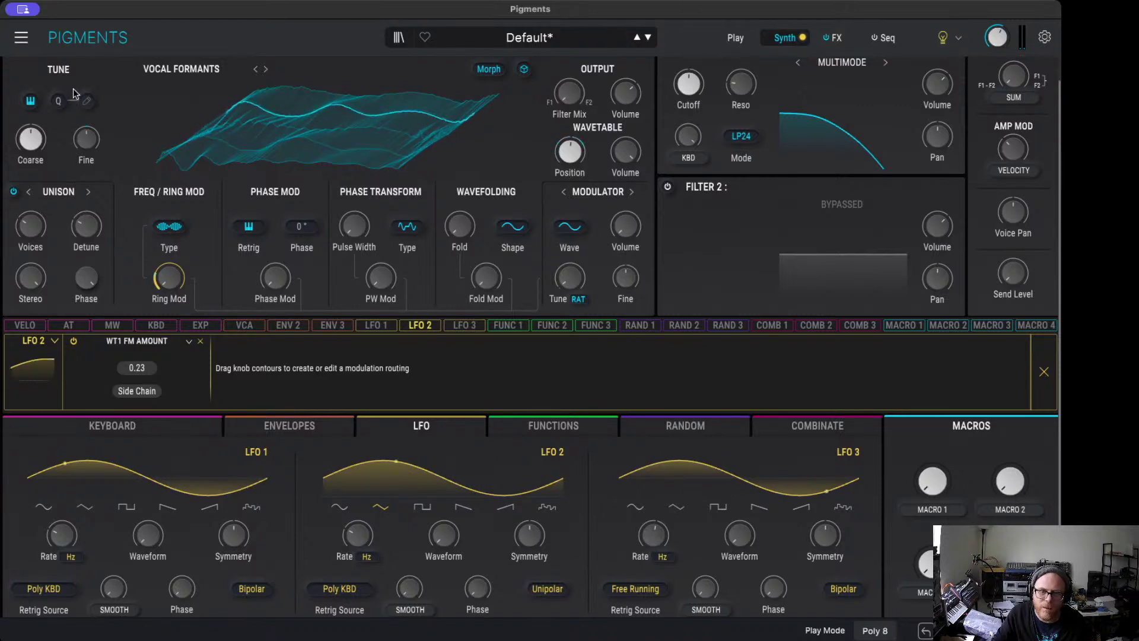
{"action": "left_click", "coordinate": [171, 71]}
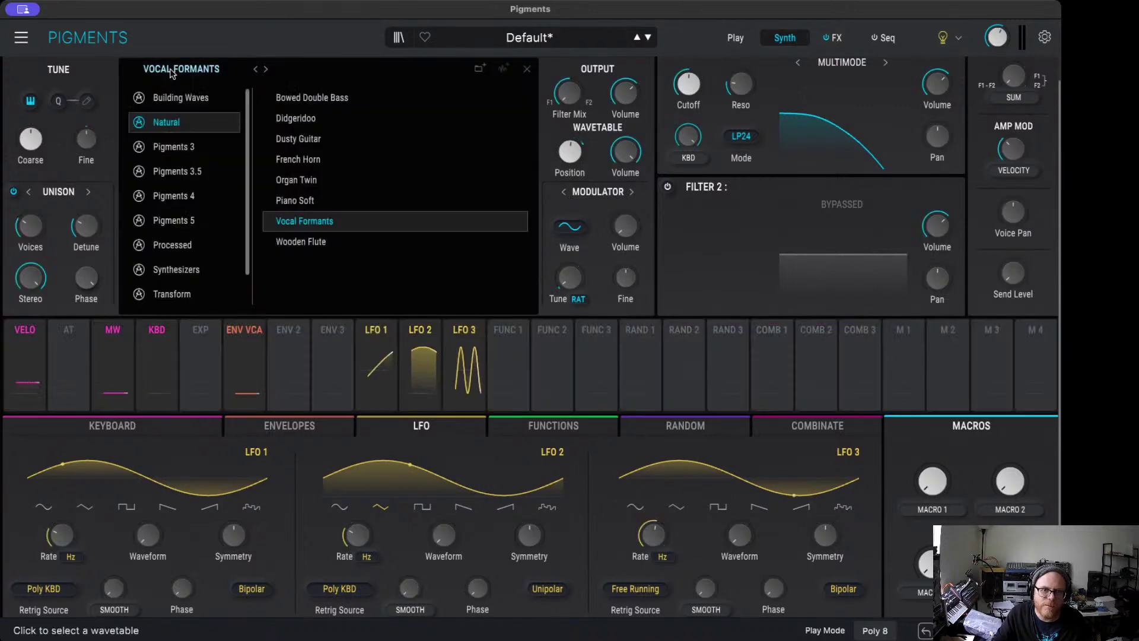
{"action": "left_click", "coordinate": [155, 71]}
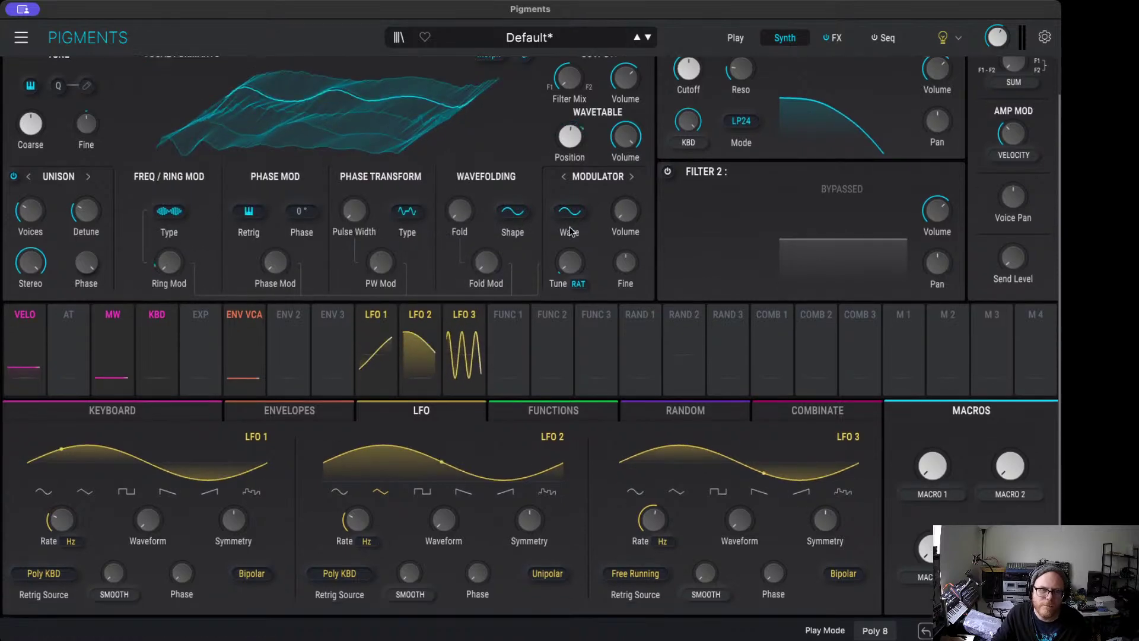
Step: Show Engine 2 and enable it as a Sample engine
{"action": "scroll", "coordinate": [320, 89], "scroll_direction": "up", "scroll_amount": 2}
{"action": "left_click", "coordinate": [300, 70]}
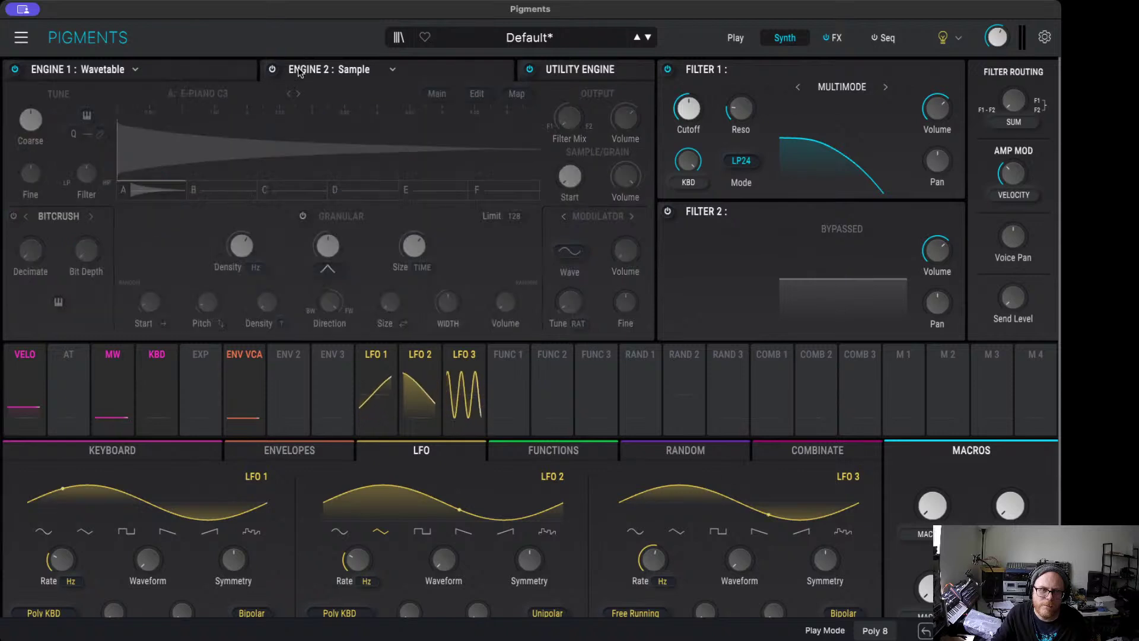
{"action": "left_click", "coordinate": [357, 72]}
{"action": "left_click", "coordinate": [316, 159]}
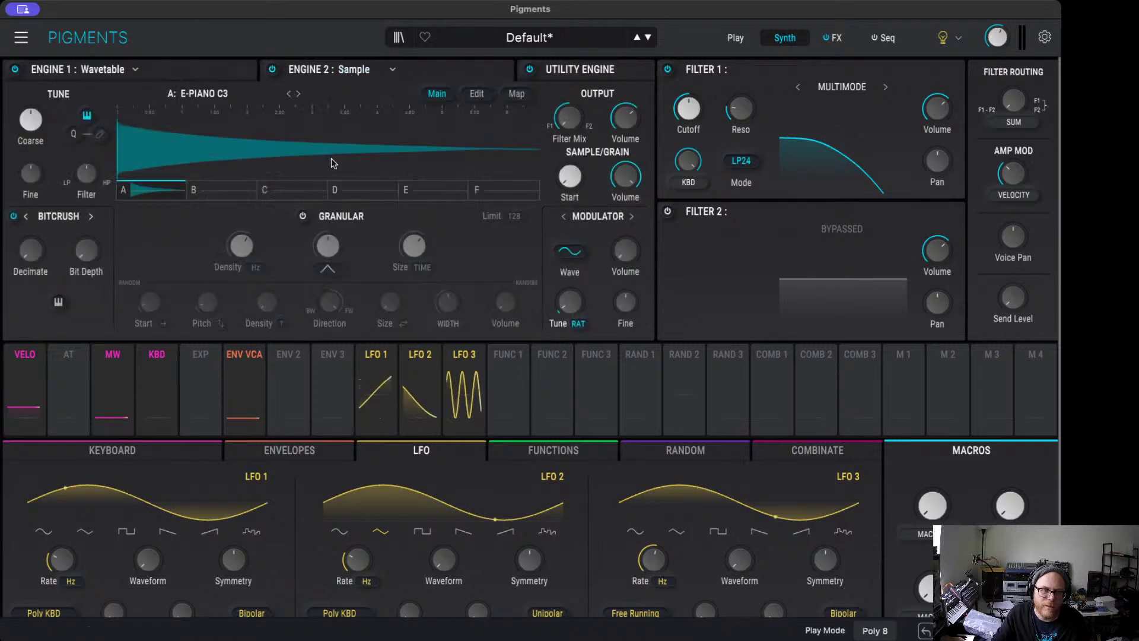
Step: Look through the Granular Friendly samples for slot A of Engine 2
{"action": "left_click", "coordinate": [226, 95]}
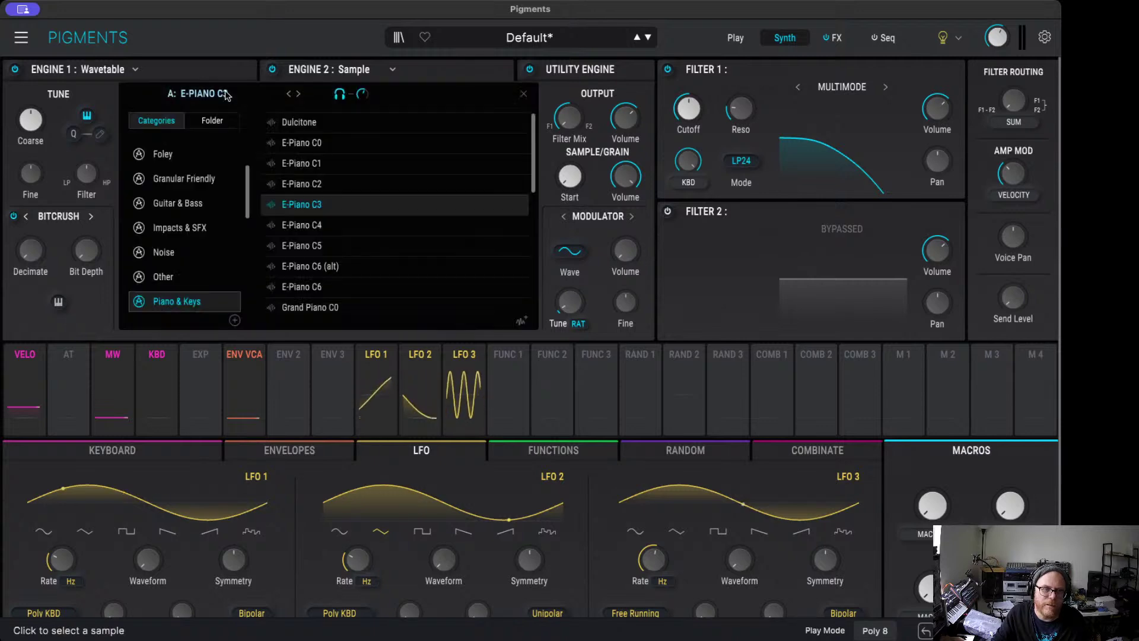
{"action": "left_click", "coordinate": [224, 179]}
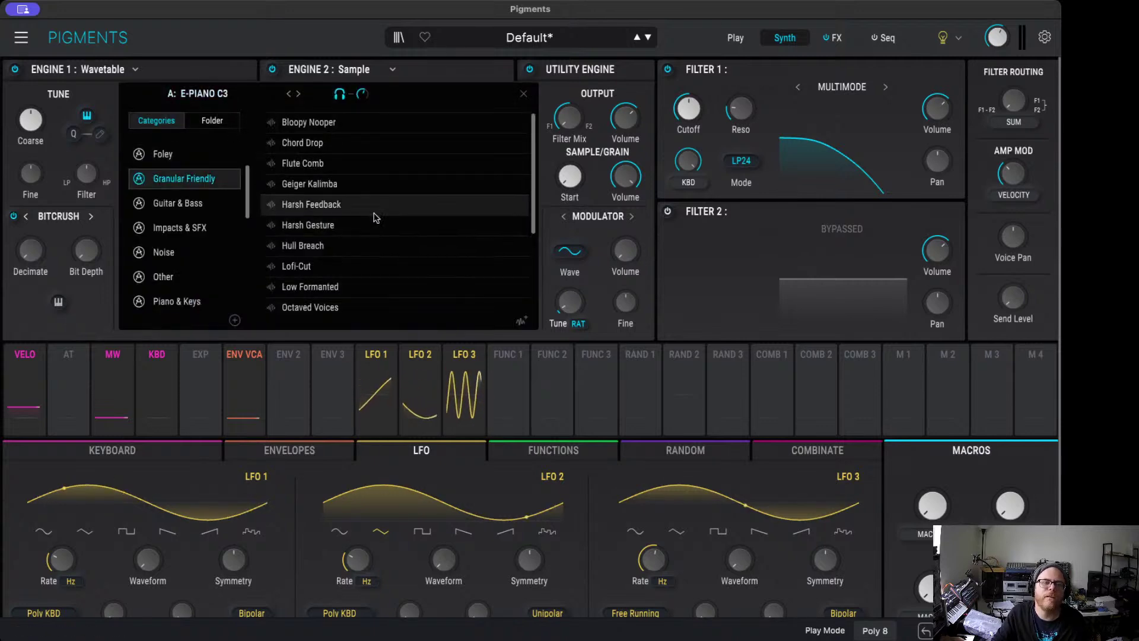
{"action": "scroll", "coordinate": [375, 217], "scroll_direction": "down", "scroll_amount": 1}
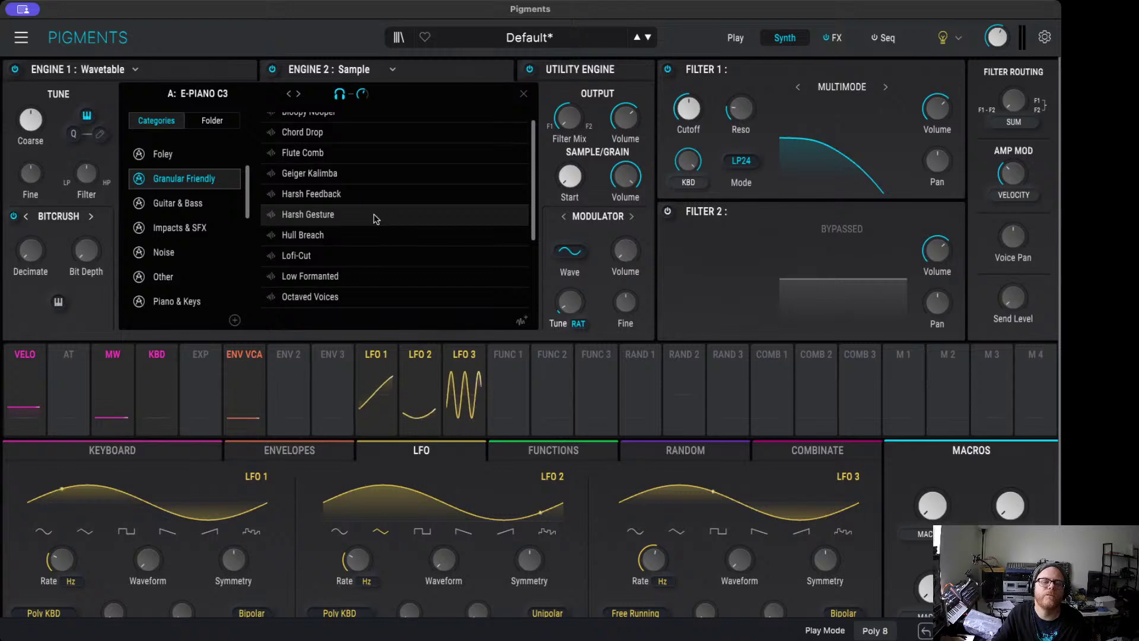
{"action": "scroll", "coordinate": [375, 219], "scroll_direction": "down", "scroll_amount": 2}
{"action": "scroll", "coordinate": [375, 219], "scroll_direction": "down", "scroll_amount": 3}
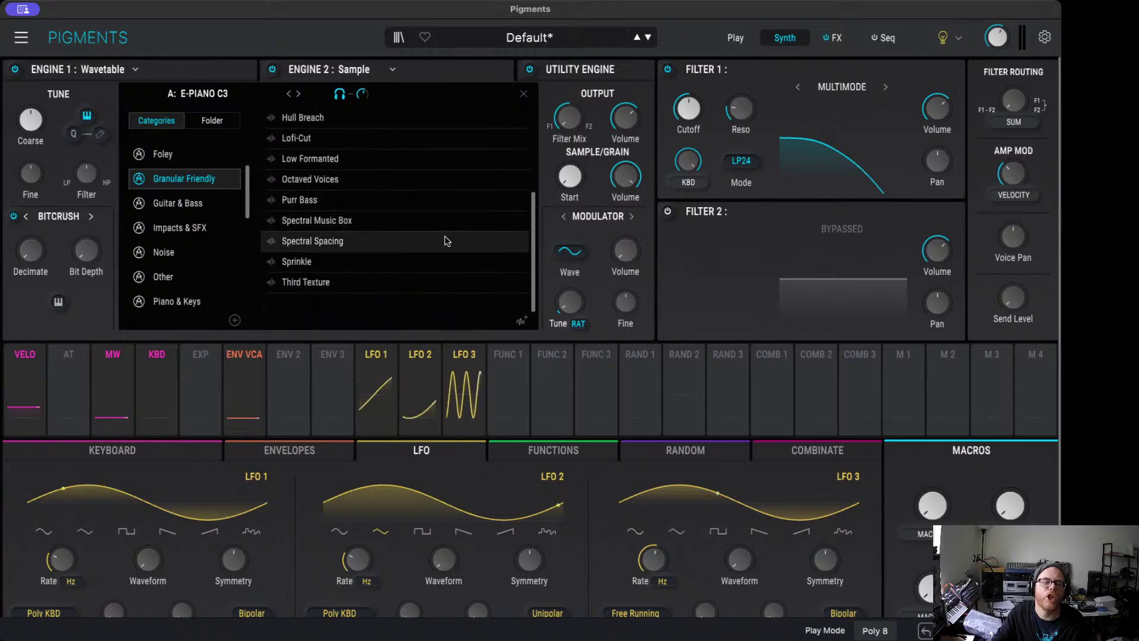
{"action": "scroll", "coordinate": [436, 237], "scroll_direction": "down", "scroll_amount": 2}
{"action": "scroll", "coordinate": [404, 190], "scroll_direction": "up", "scroll_amount": 2}
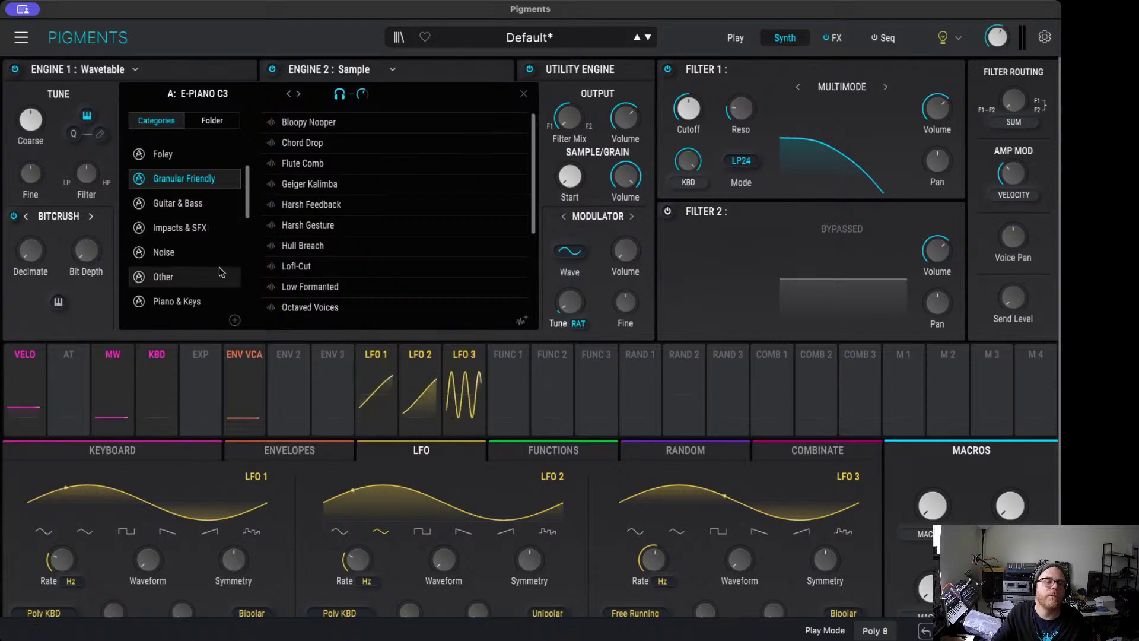
Step: Preview the Choir - Angelic sample from the Vocal category and load it into slot A of Engine 2
{"action": "scroll", "coordinate": [171, 224], "scroll_direction": "down", "scroll_amount": 2}
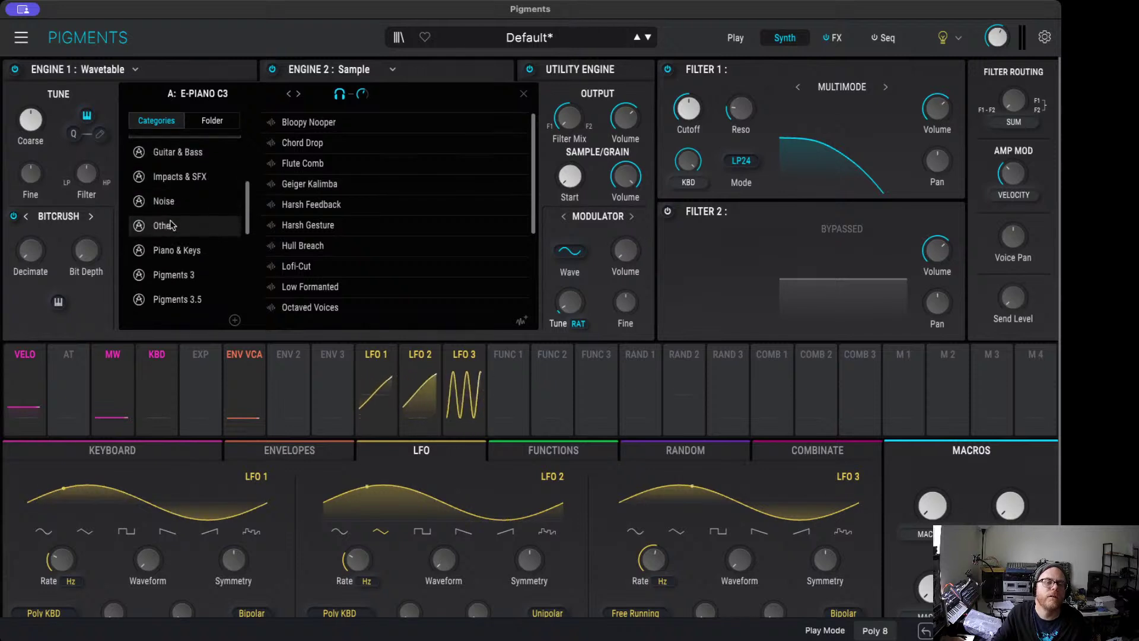
{"action": "scroll", "coordinate": [223, 221], "scroll_direction": "down", "scroll_amount": 6}
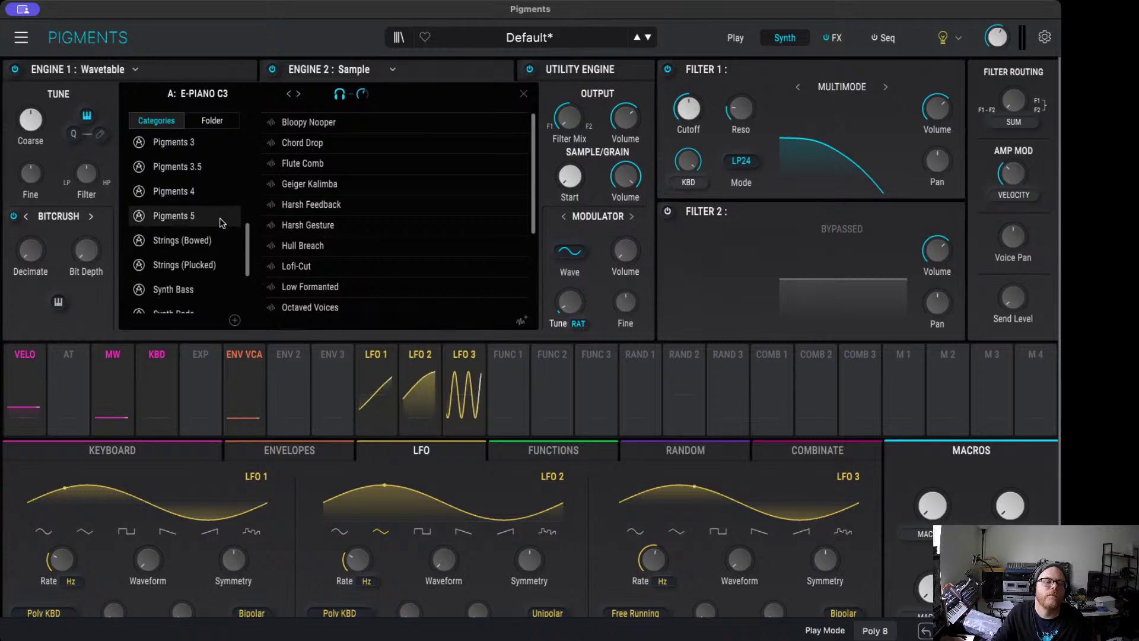
{"action": "scroll", "coordinate": [221, 223], "scroll_direction": "down", "scroll_amount": 2}
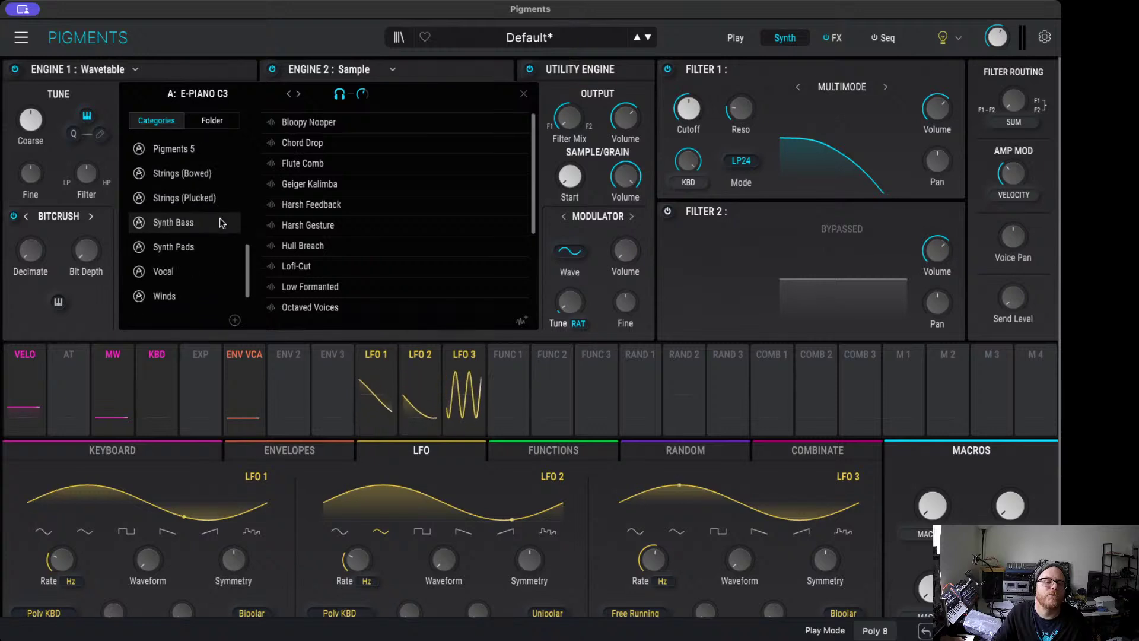
{"action": "left_click", "coordinate": [208, 266]}
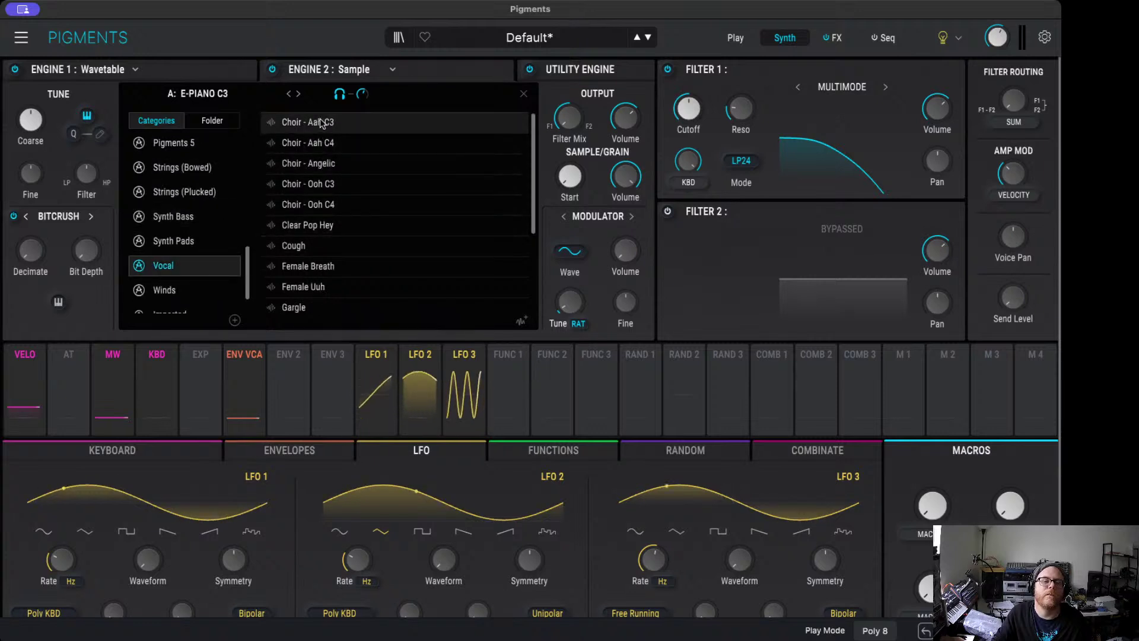
{"action": "left_click", "coordinate": [331, 170]}
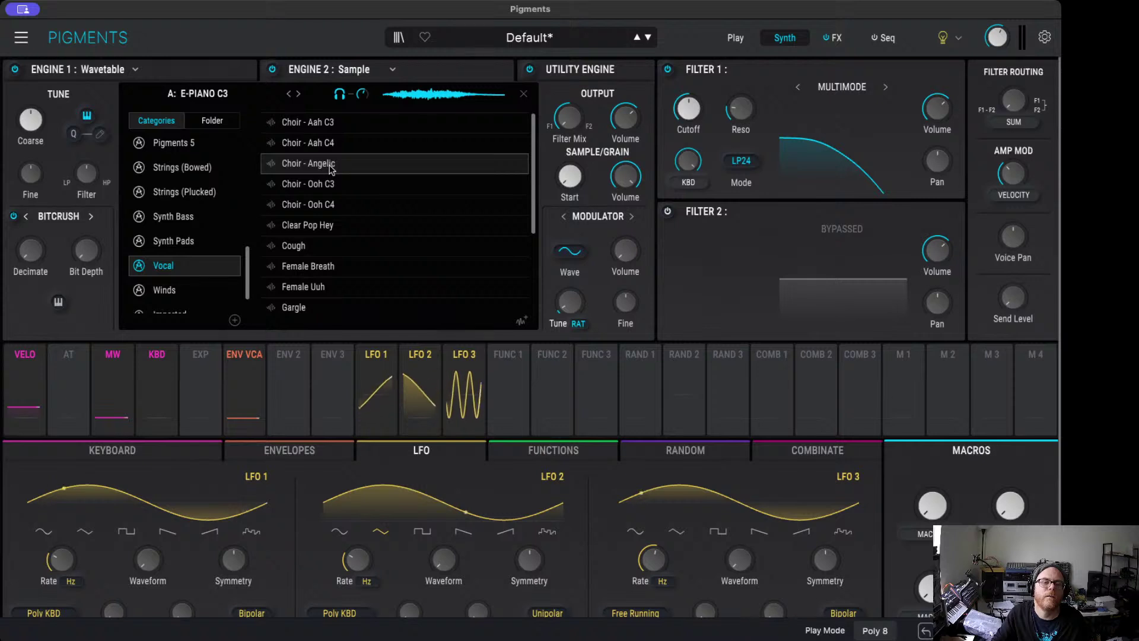
{"action": "left_click", "coordinate": [523, 96]}
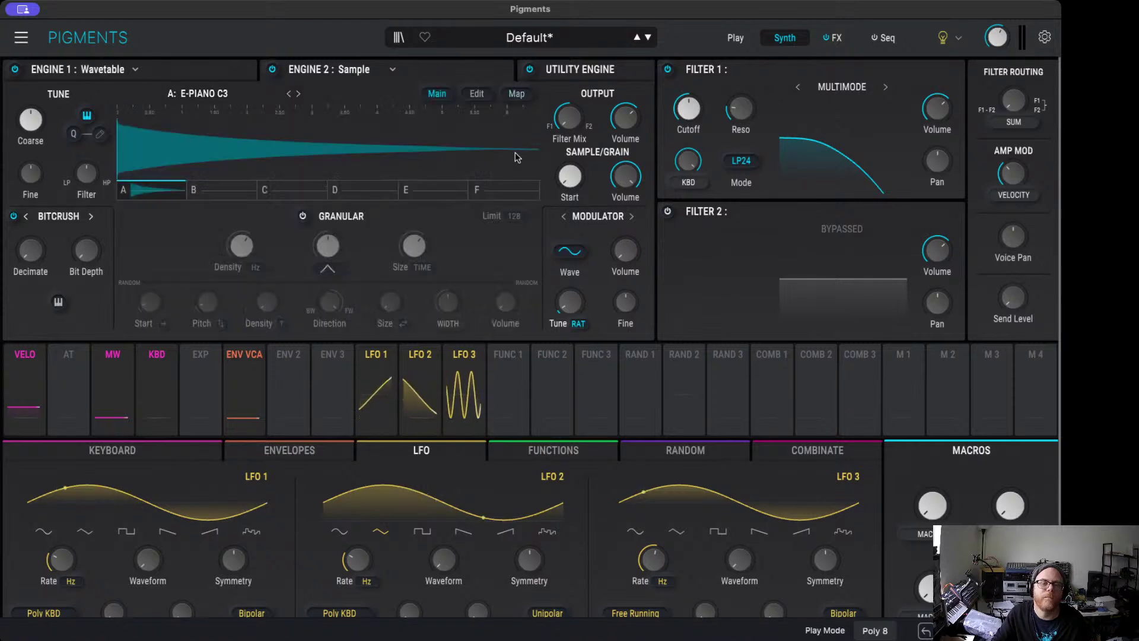
{"action": "left_click", "coordinate": [198, 94]}
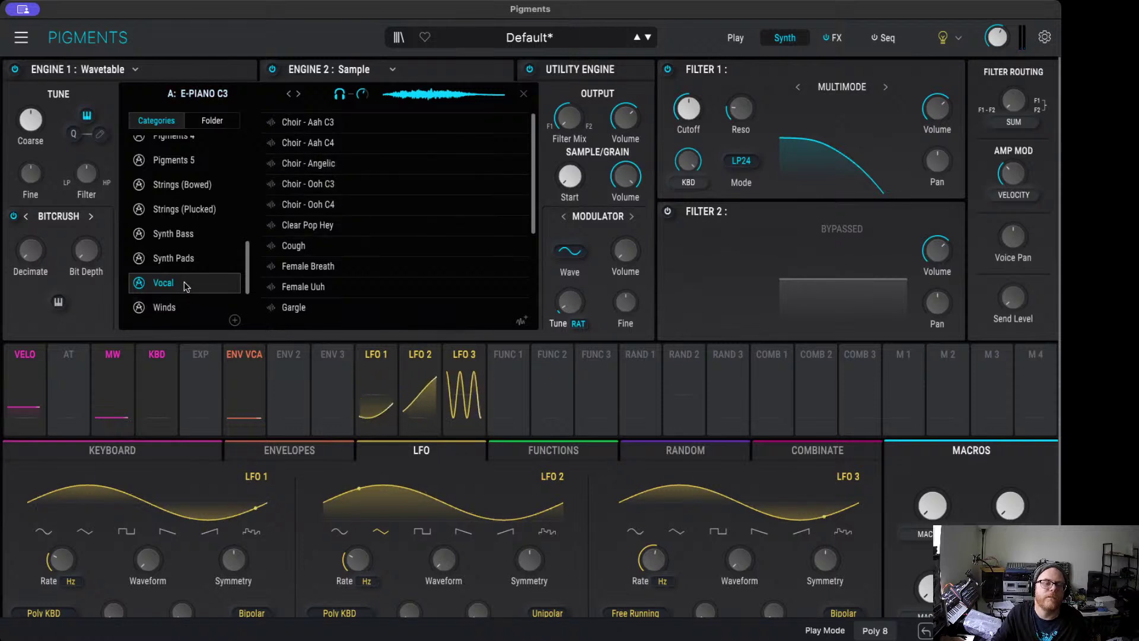
{"action": "left_click", "coordinate": [324, 169]}
{"action": "double_click", "coordinate": [324, 169]}
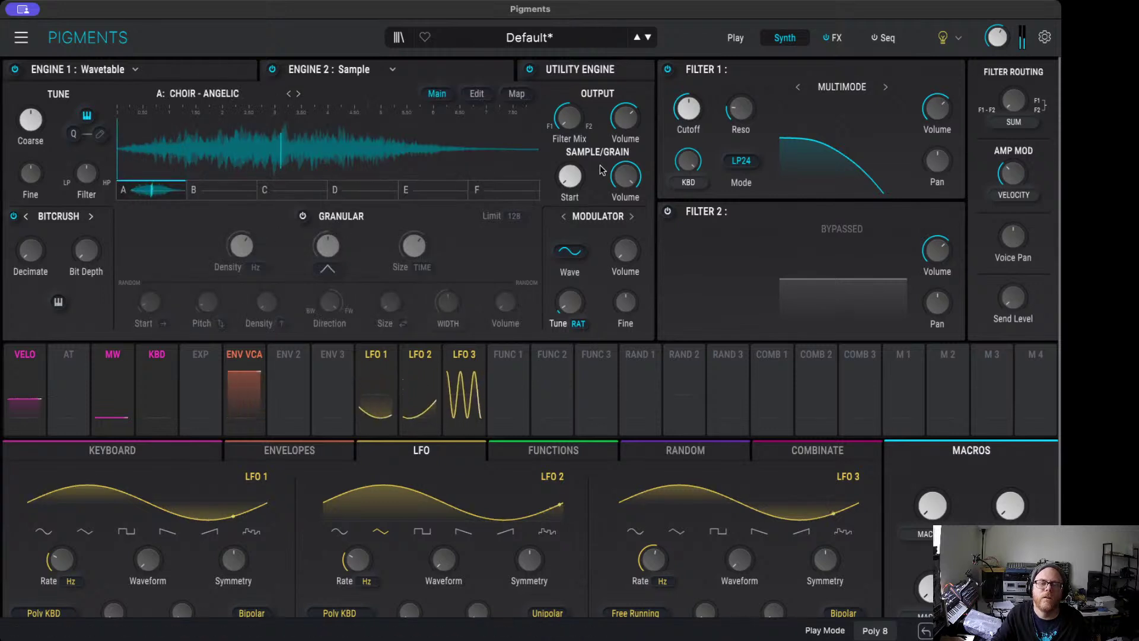
Step: Enable granular playback and raise the grain randomization for start, pitch to 0.100 and density to about 0.47
{"action": "left_click", "coordinate": [303, 217]}
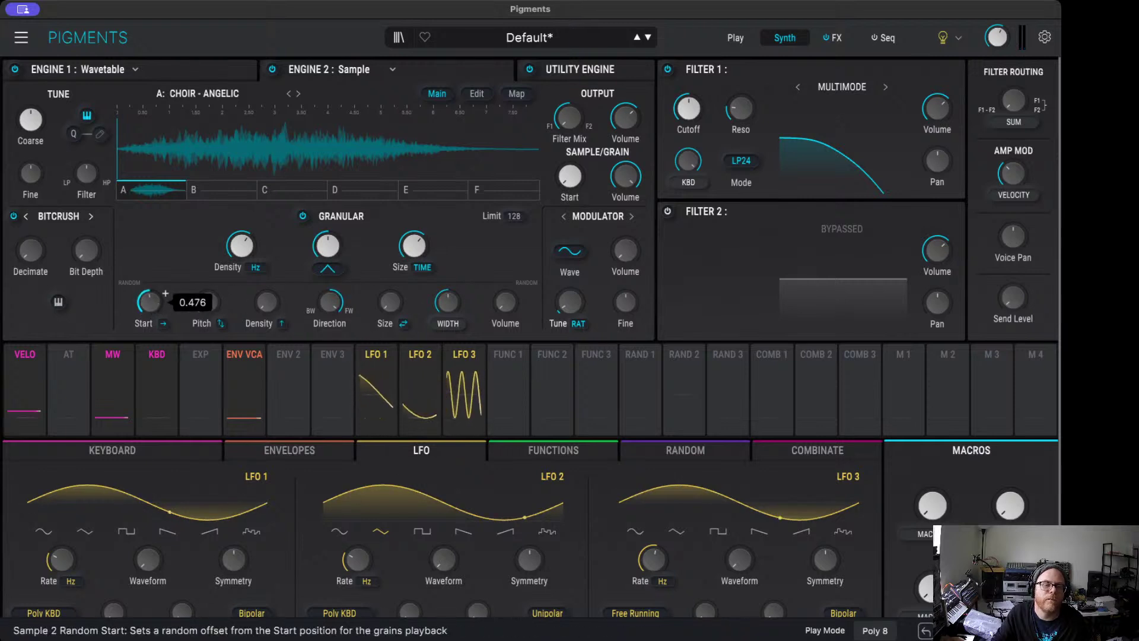
{"action": "scroll", "coordinate": [149, 302], "scroll_direction": "up", "scroll_amount": 5}
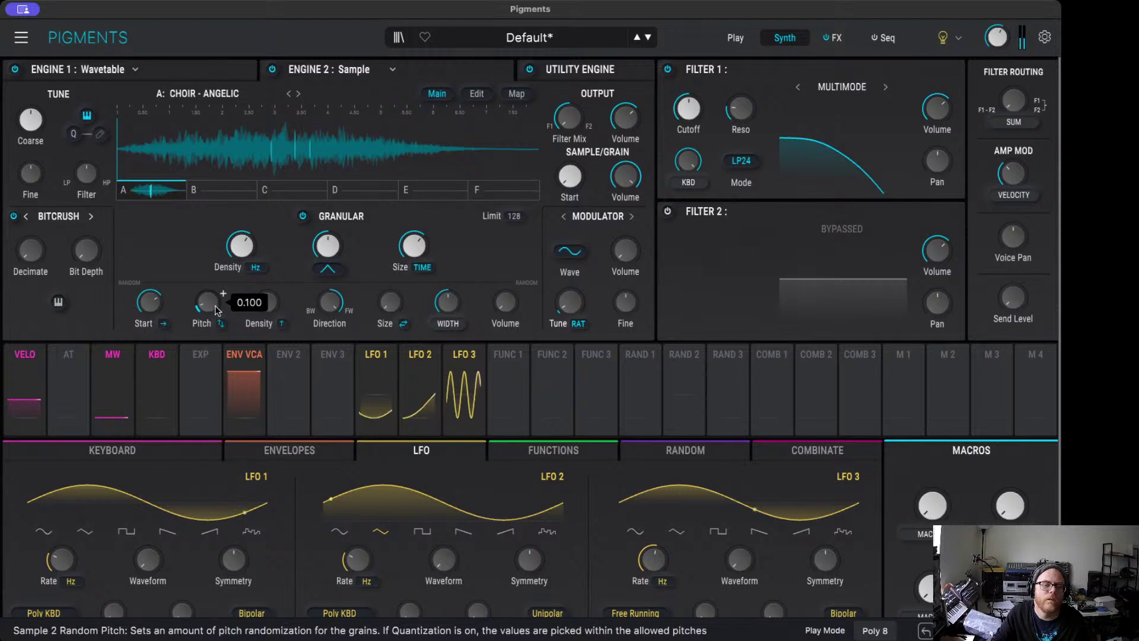
{"action": "scroll", "coordinate": [283, 293], "scroll_direction": "up", "scroll_amount": 6}
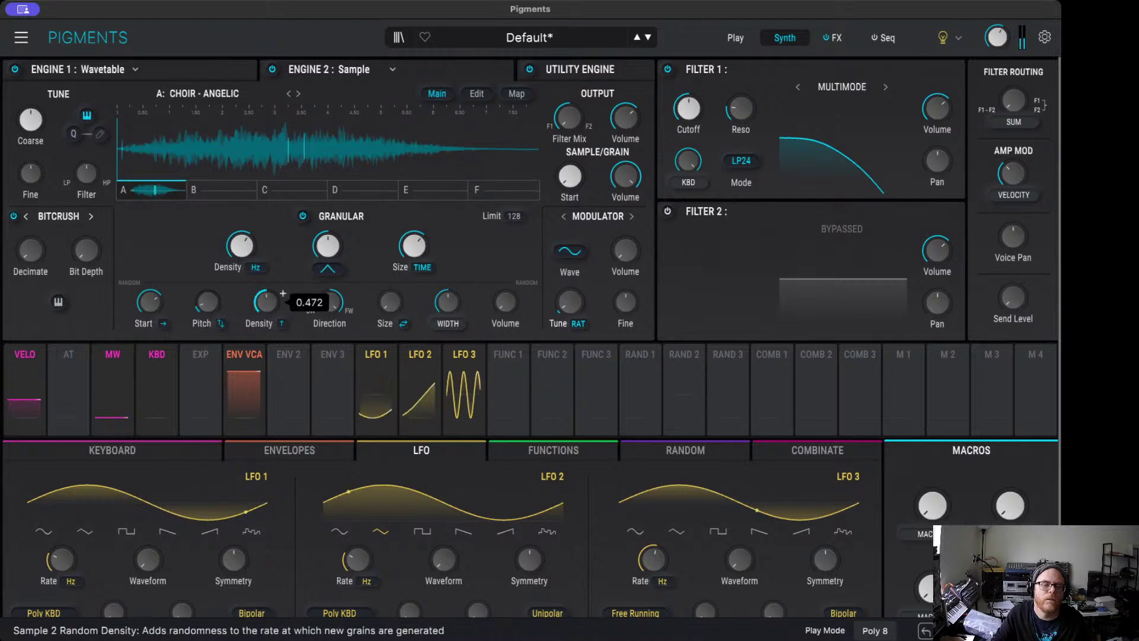
{"action": "scroll", "coordinate": [283, 293], "scroll_direction": "up", "scroll_amount": 3}
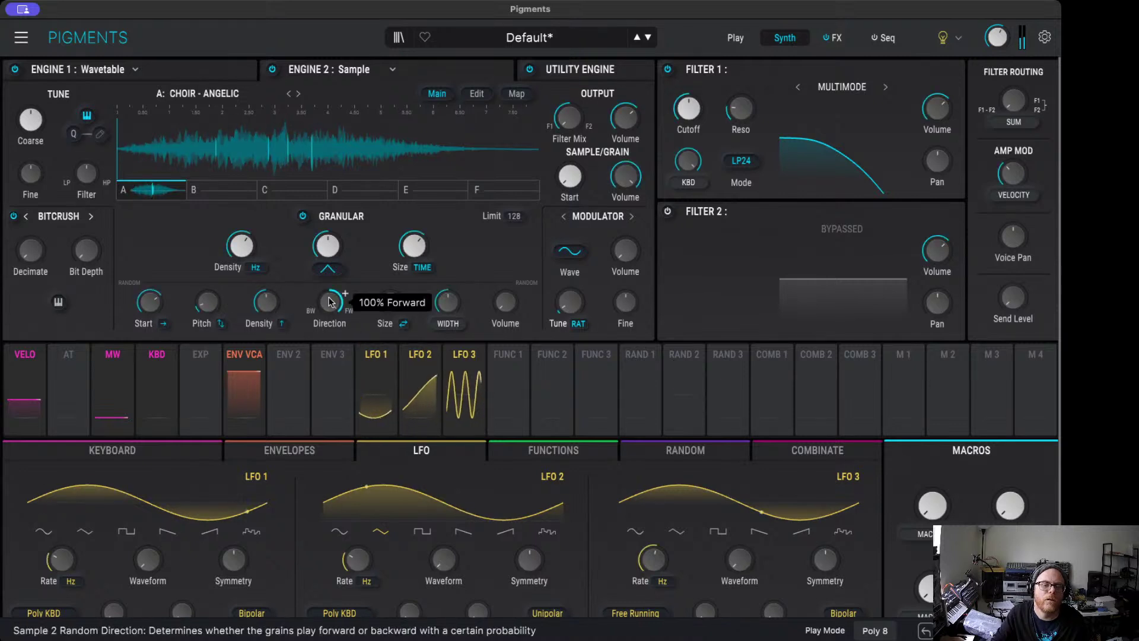
Step: Centre the grain direction between backward and forward, set the grain size to 179 ms, and try random grain volume before resetting it
{"action": "left_click_drag", "start_coordinate": [330, 302], "coordinate": [331, 330]}
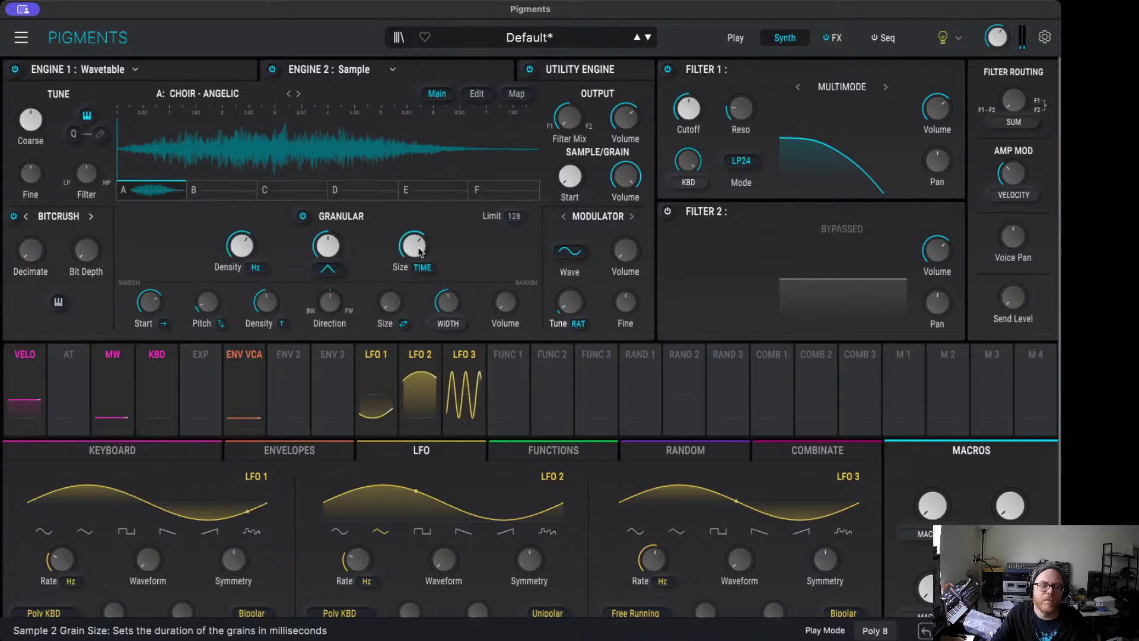
{"action": "left_click_drag", "start_coordinate": [419, 252], "coordinate": [414, 251]}
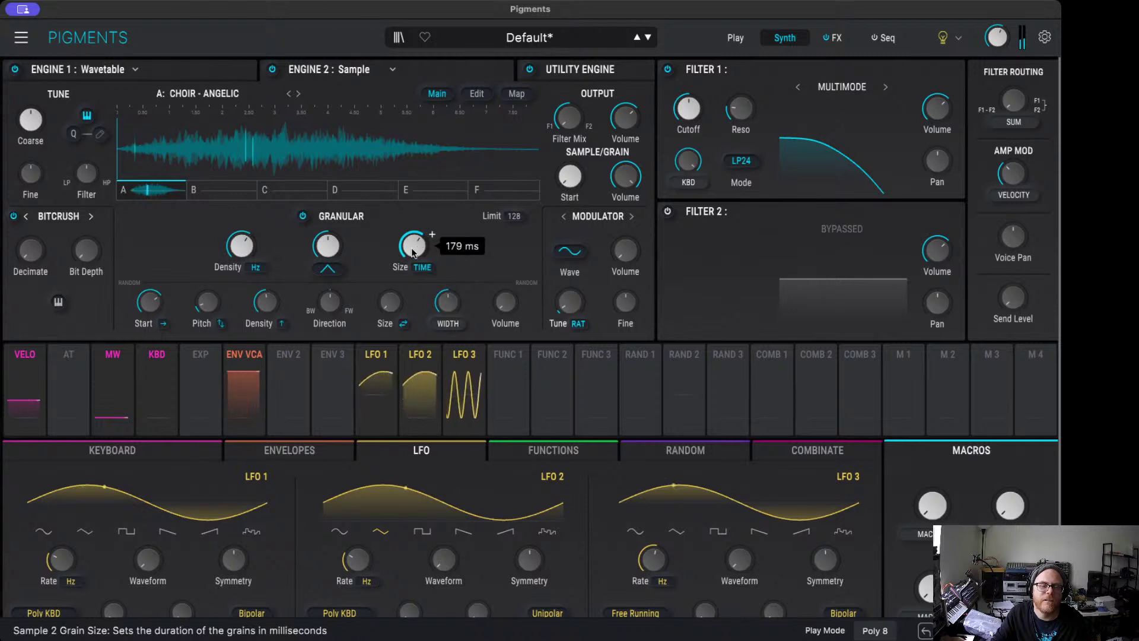
{"action": "left_click_drag", "start_coordinate": [326, 245], "coordinate": [327, 249]}
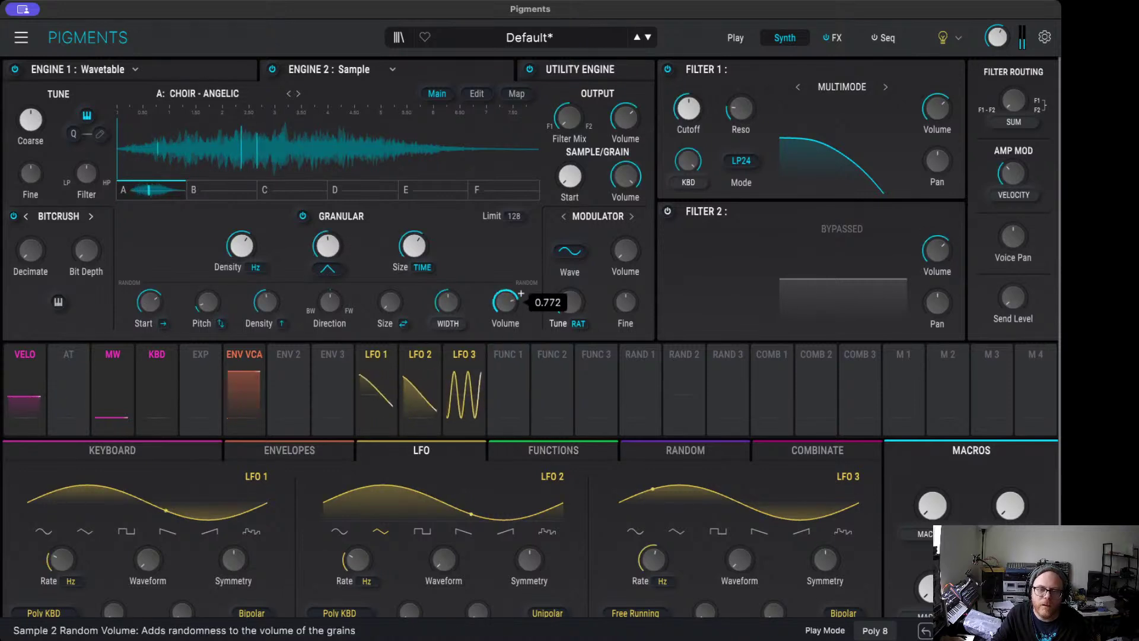
{"action": "double_click", "coordinate": [521, 293]}
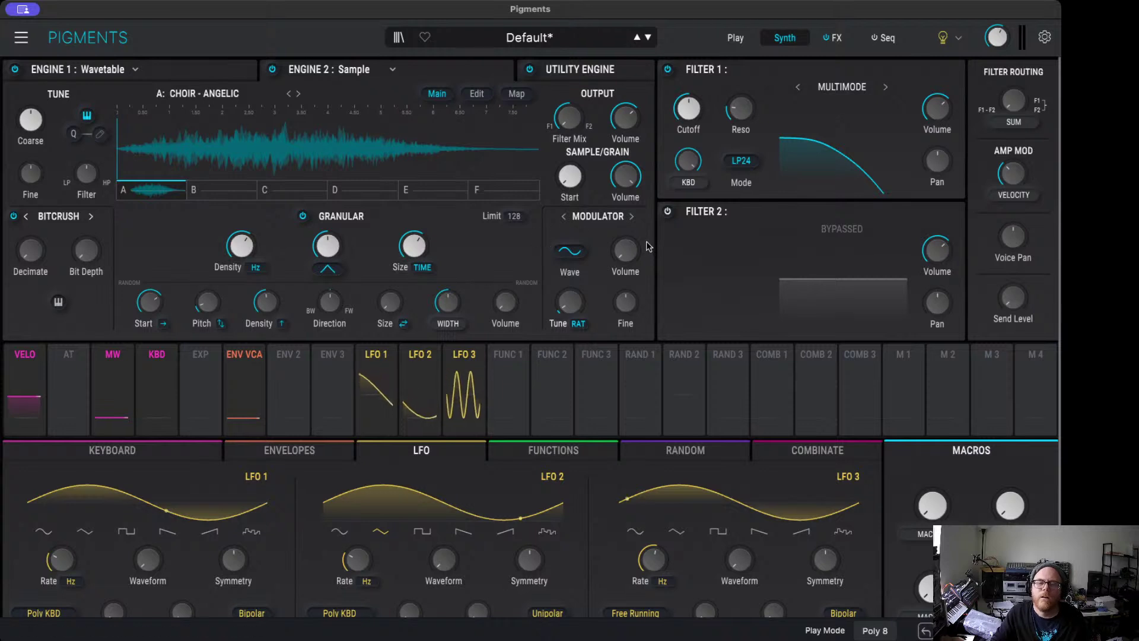
Step: Move the start position further into the choir sample and lengthen the grain size to 402 ms
{"action": "mouse_move", "coordinate": [570, 178]}
{"action": "left_mouse_down"}
{"action": "mouse_move", "coordinate": [587, 164]}
{"action": "mouse_move", "coordinate": [565, 186]}
{"action": "left_mouse_up"}
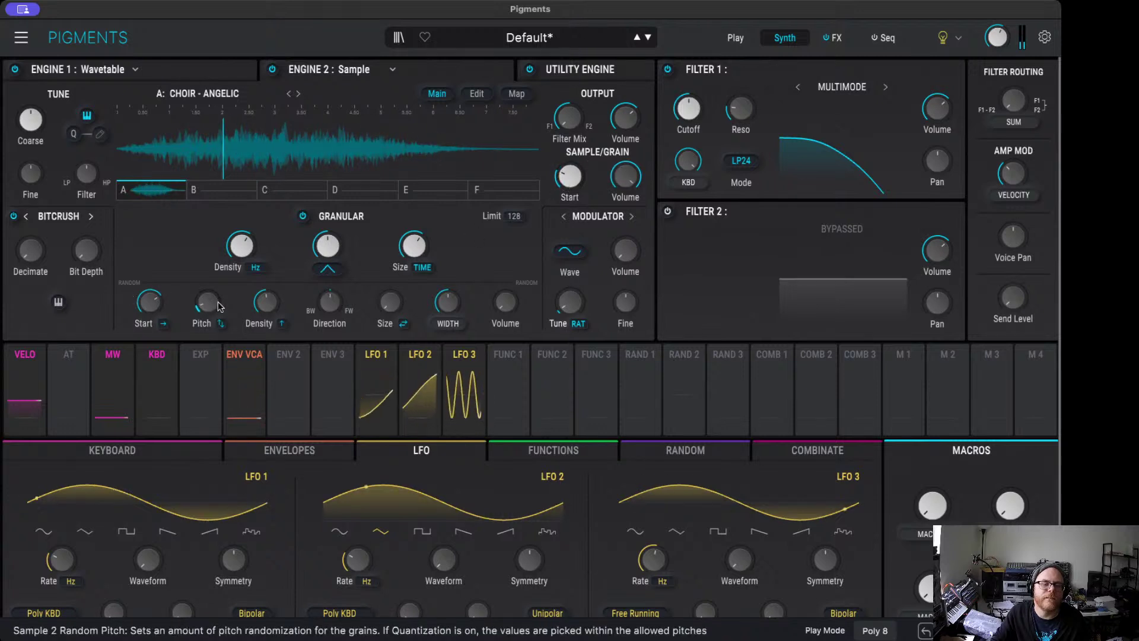
{"action": "mouse_move", "coordinate": [205, 311]}
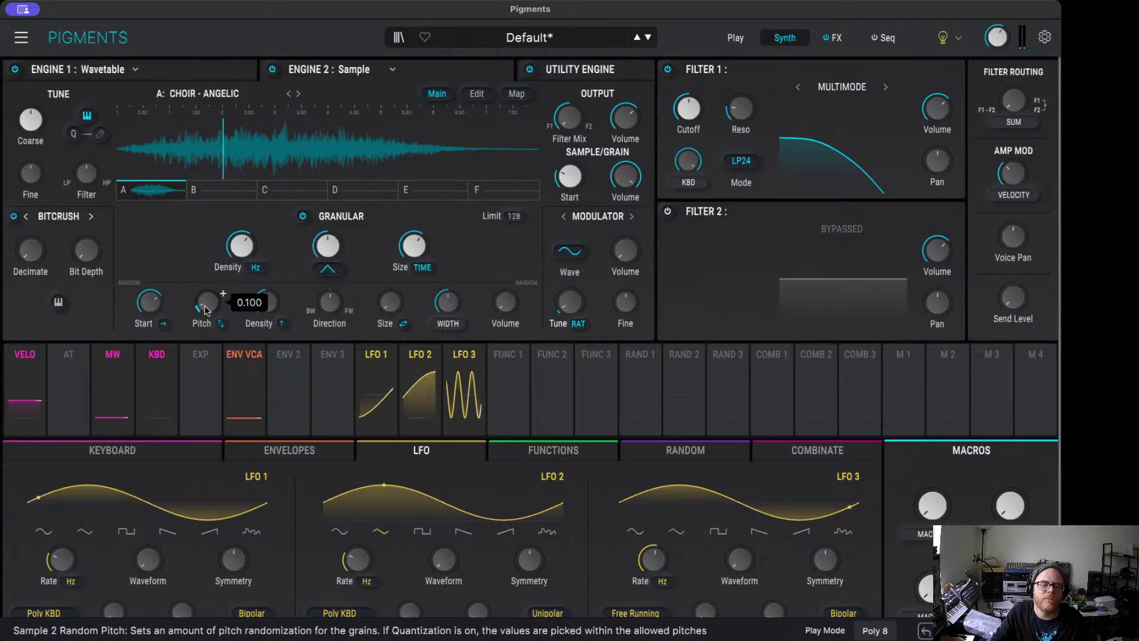
{"action": "mouse_move", "coordinate": [275, 304]}
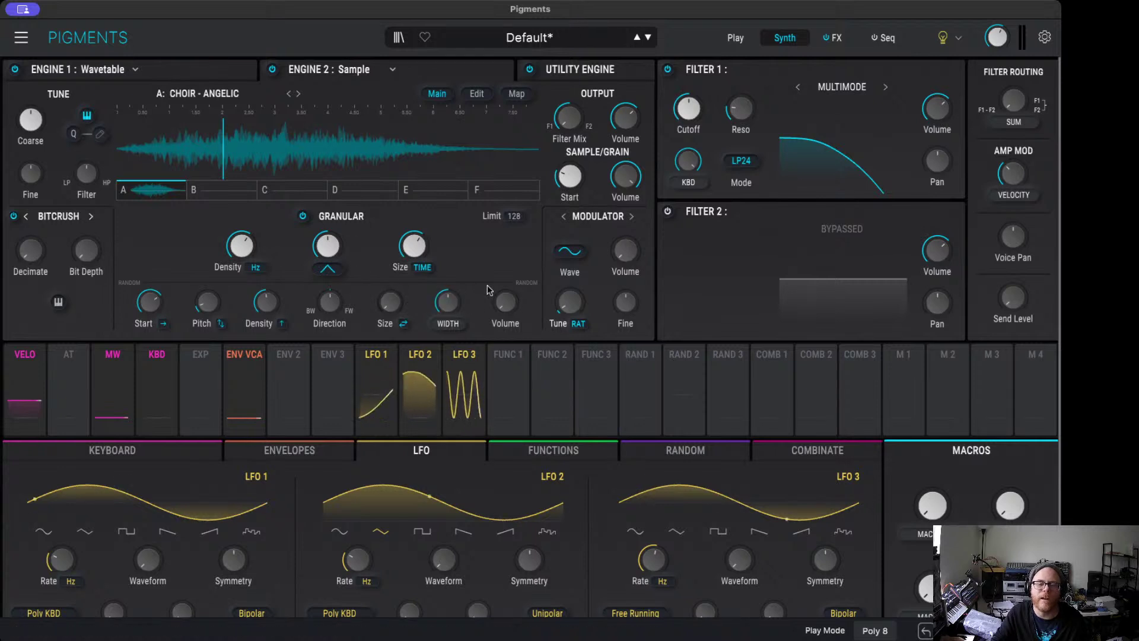
{"action": "mouse_move", "coordinate": [415, 256]}
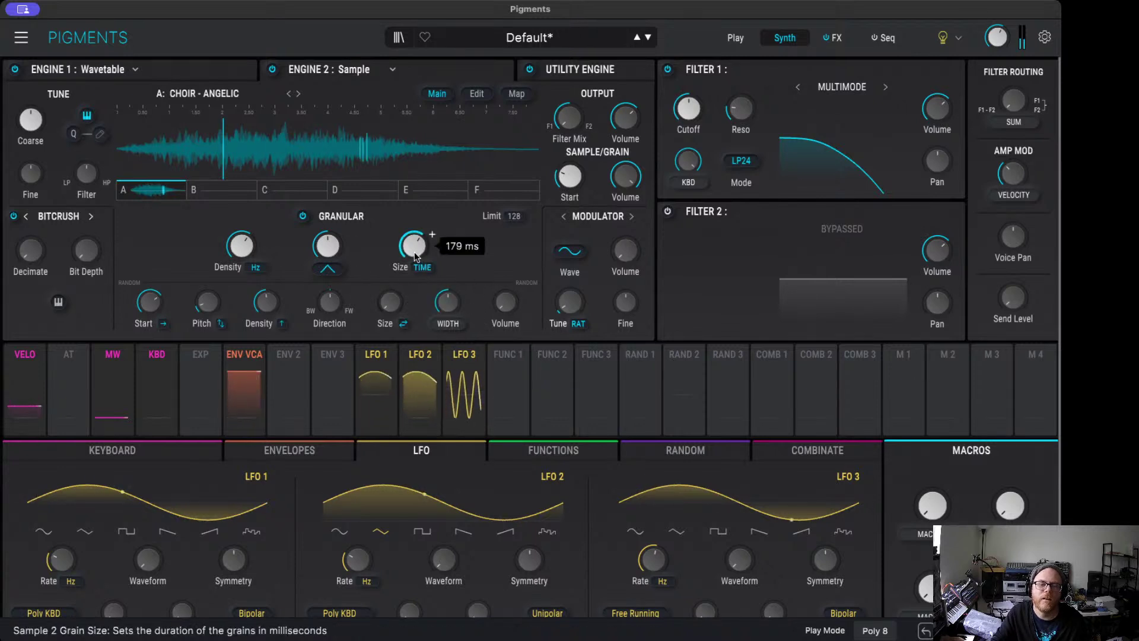
{"action": "left_click_drag", "start_coordinate": [413, 245], "coordinate": [413, 261]}
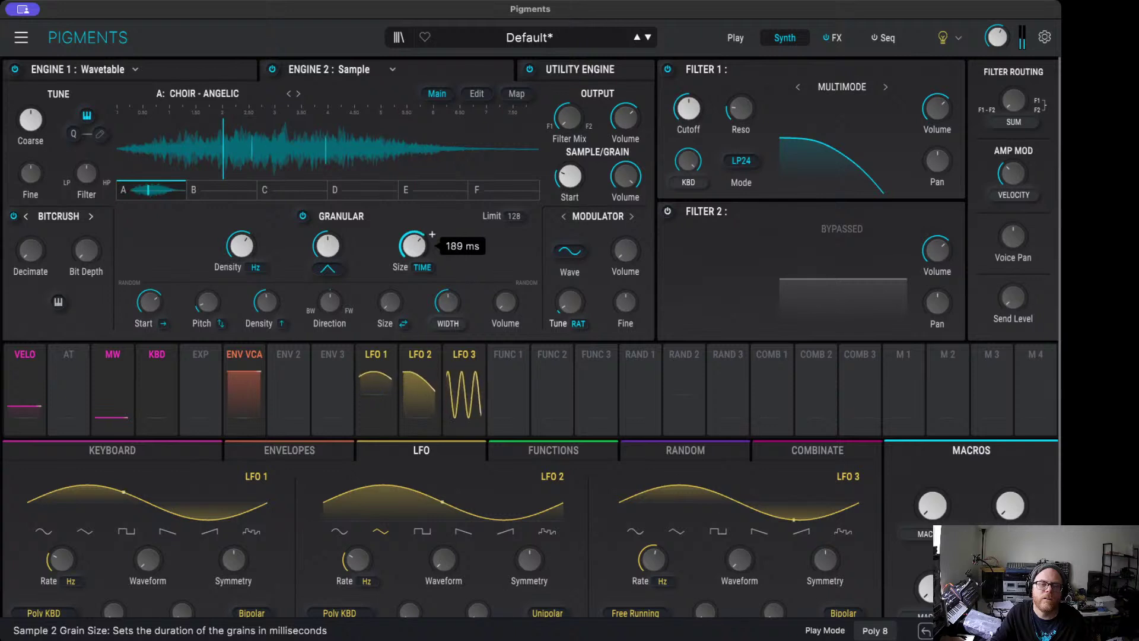
{"action": "left_click_drag", "start_coordinate": [413, 252], "coordinate": [413, 274]}
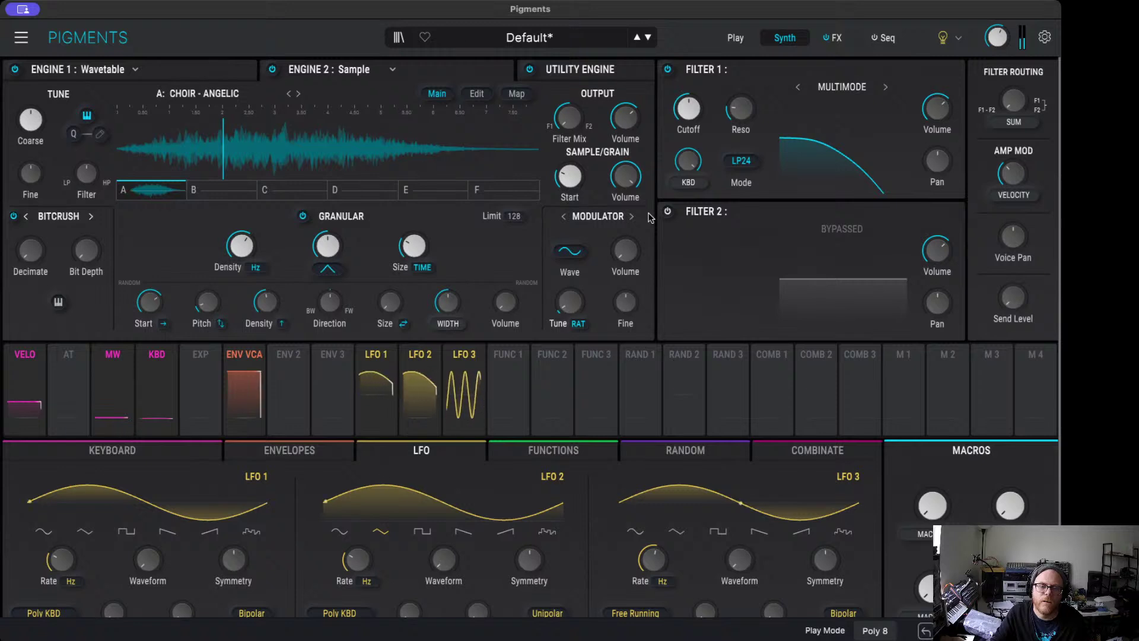
{"action": "mouse_move", "coordinate": [432, 234]}
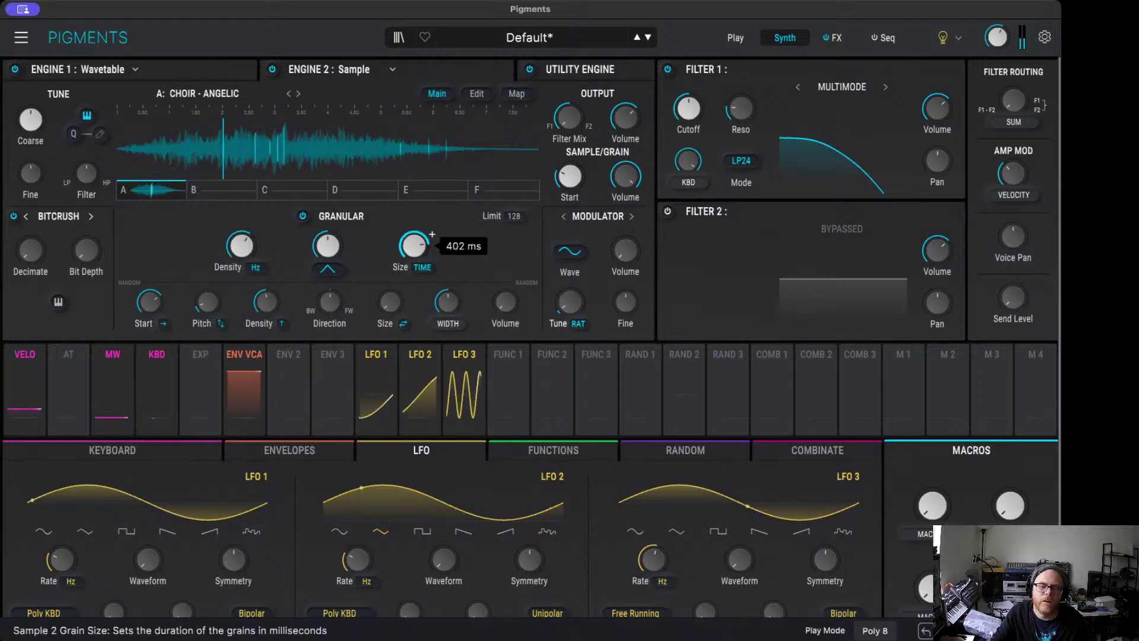
Step: Fade Engine 2's output volume down to -70.0 dB, bring it back up, and set its coarse tuning to -12 semitones
{"action": "scroll", "coordinate": [432, 235], "scroll_direction": "down", "scroll_amount": 3}
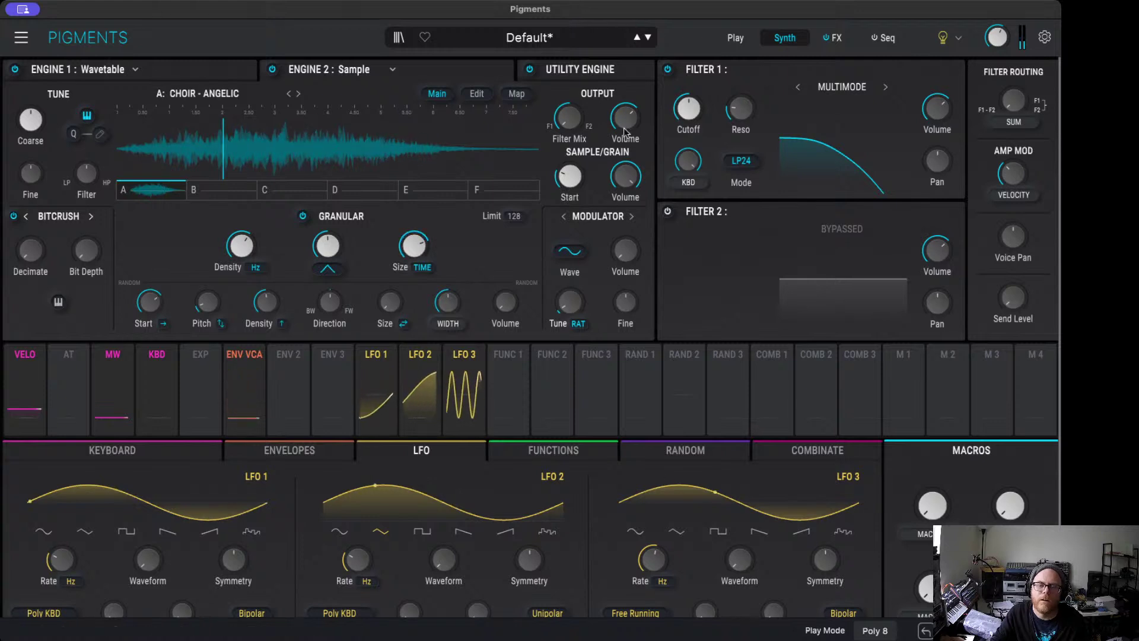
{"action": "scroll", "coordinate": [644, 106], "scroll_direction": "down", "scroll_amount": 10}
{"action": "scroll", "coordinate": [643, 106], "scroll_direction": "down", "scroll_amount": 4}
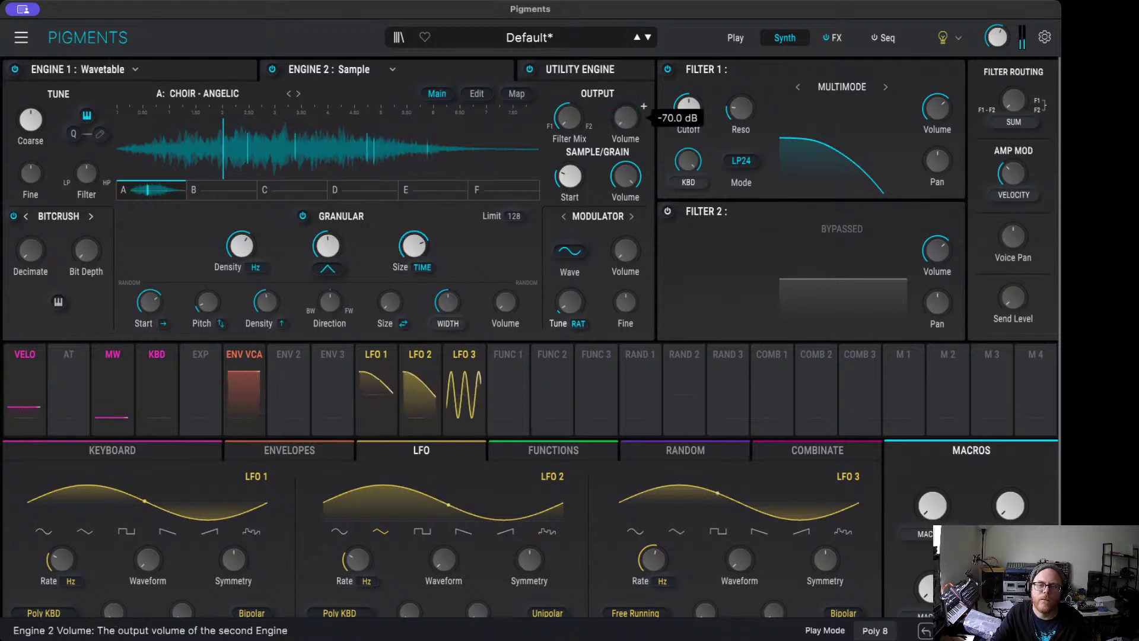
{"action": "scroll", "coordinate": [644, 106], "scroll_direction": "up", "scroll_amount": 2}
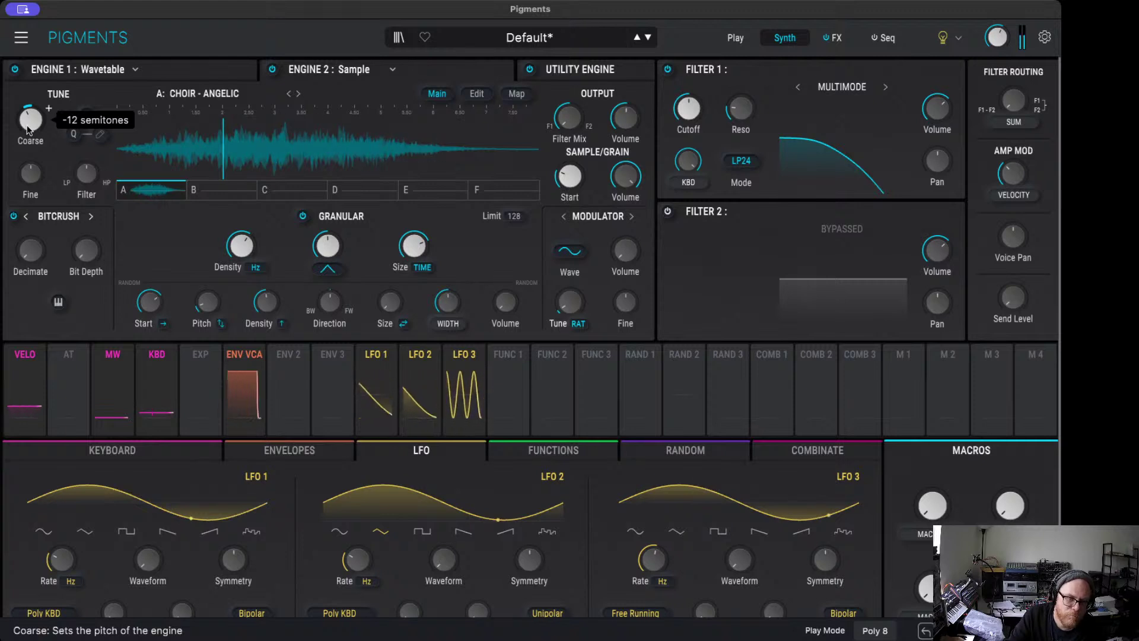
Step: Open the random modulators' settings and cycle through Random 1's types, choosing Sample & Hold
{"action": "left_click", "coordinate": [191, 72]}
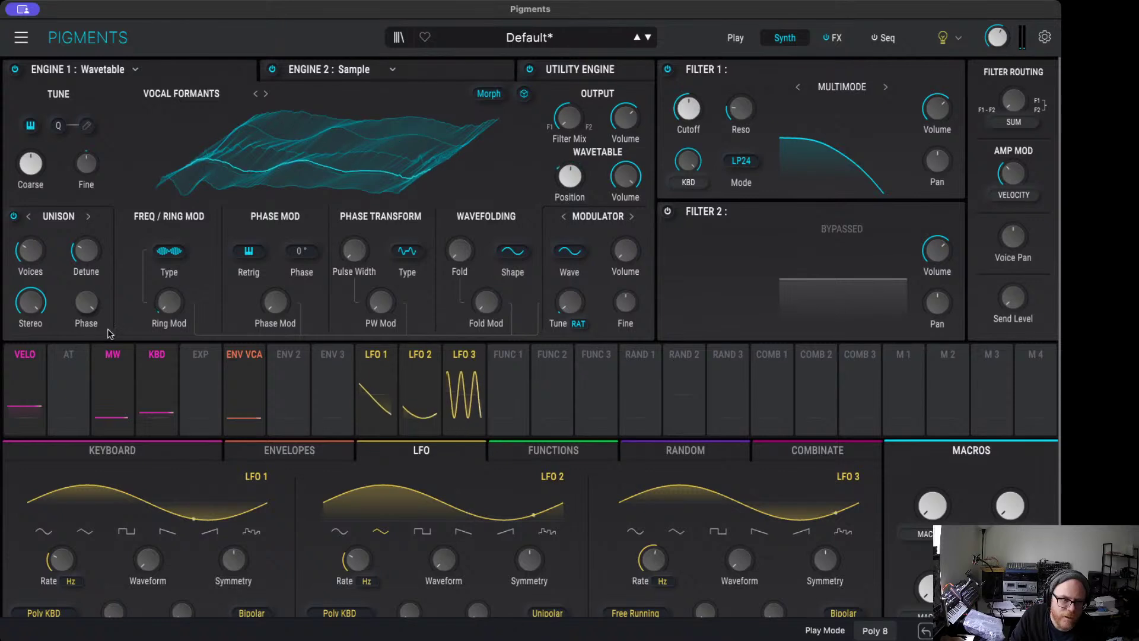
{"action": "left_click", "coordinate": [460, 67]}
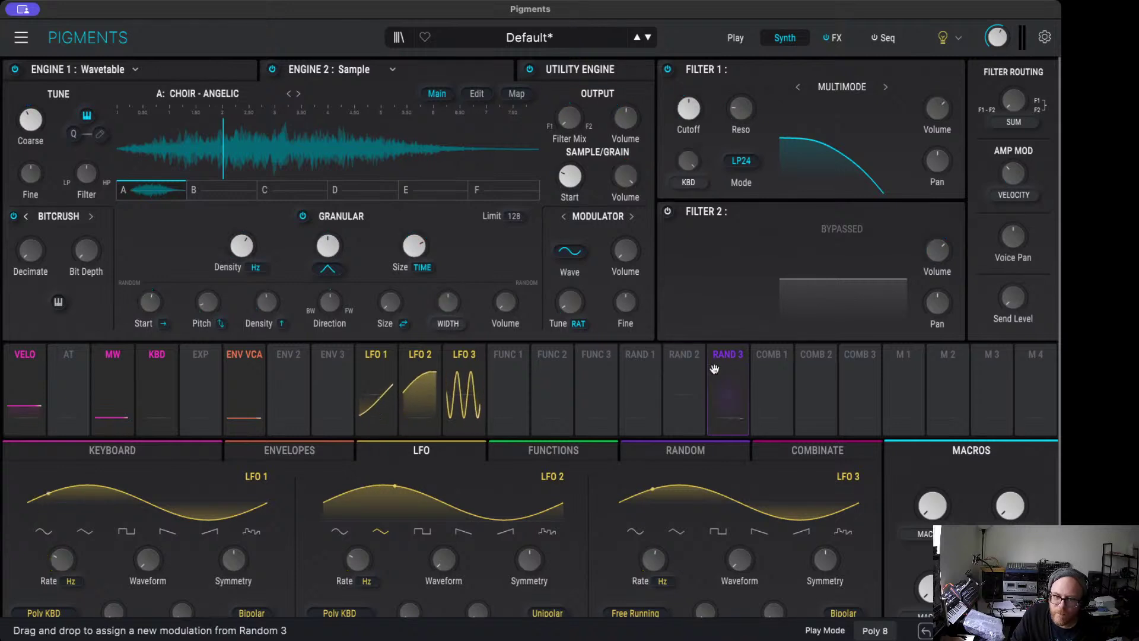
{"action": "left_click", "coordinate": [679, 357]}
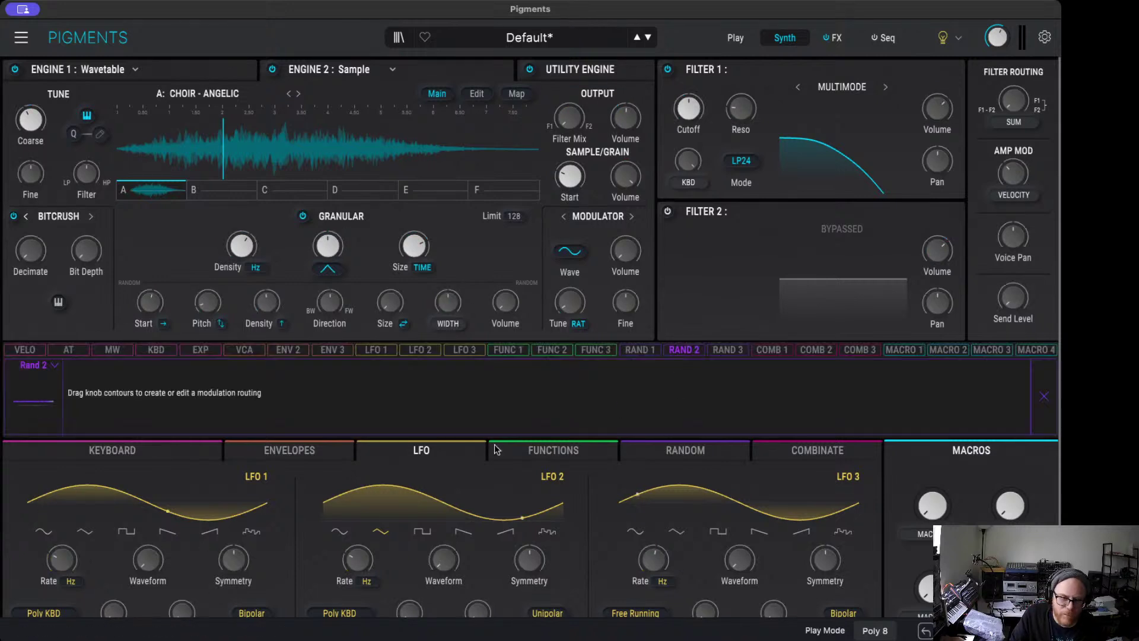
{"action": "left_click", "coordinate": [675, 456]}
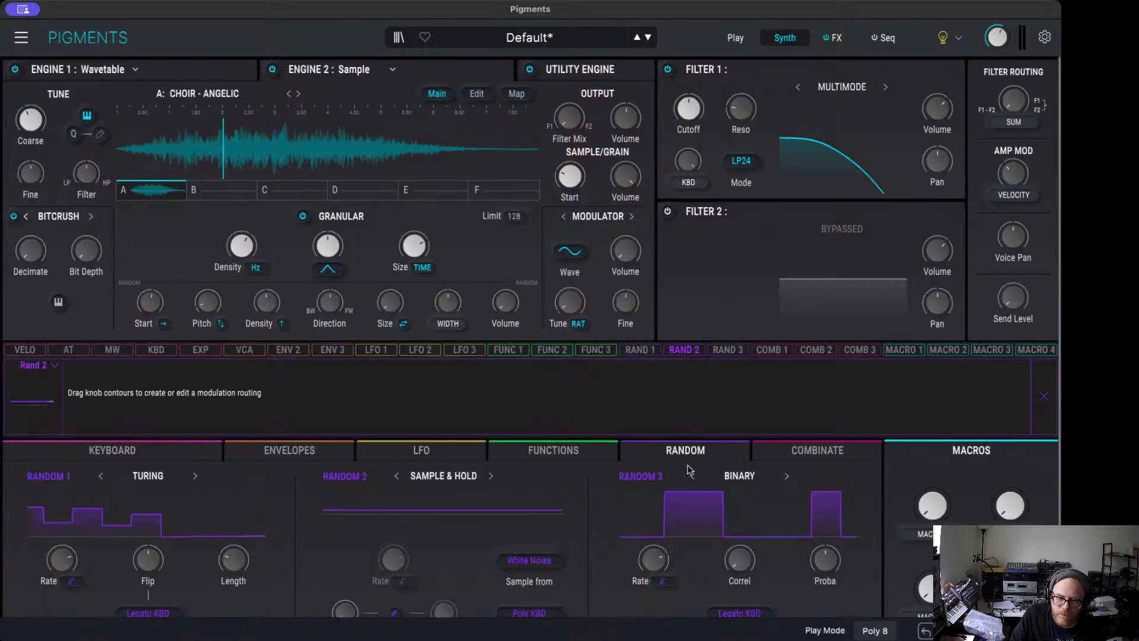
{"action": "left_click", "coordinate": [192, 478]}
{"action": "left_click", "coordinate": [196, 477]}
{"action": "left_click", "coordinate": [197, 477]}
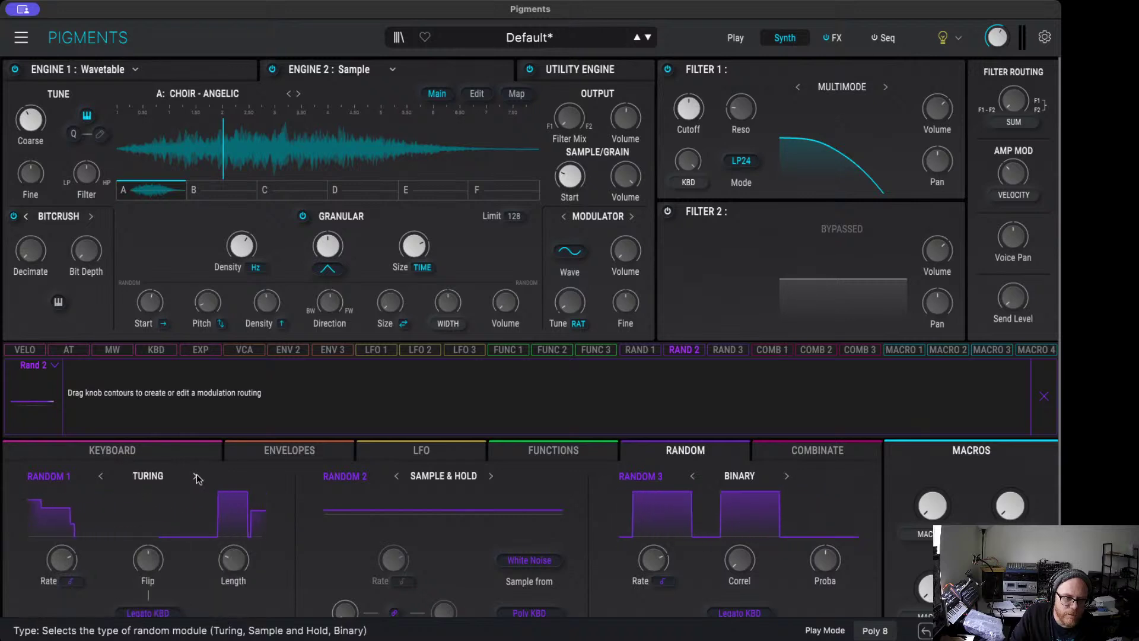
{"action": "left_click", "coordinate": [195, 477]}
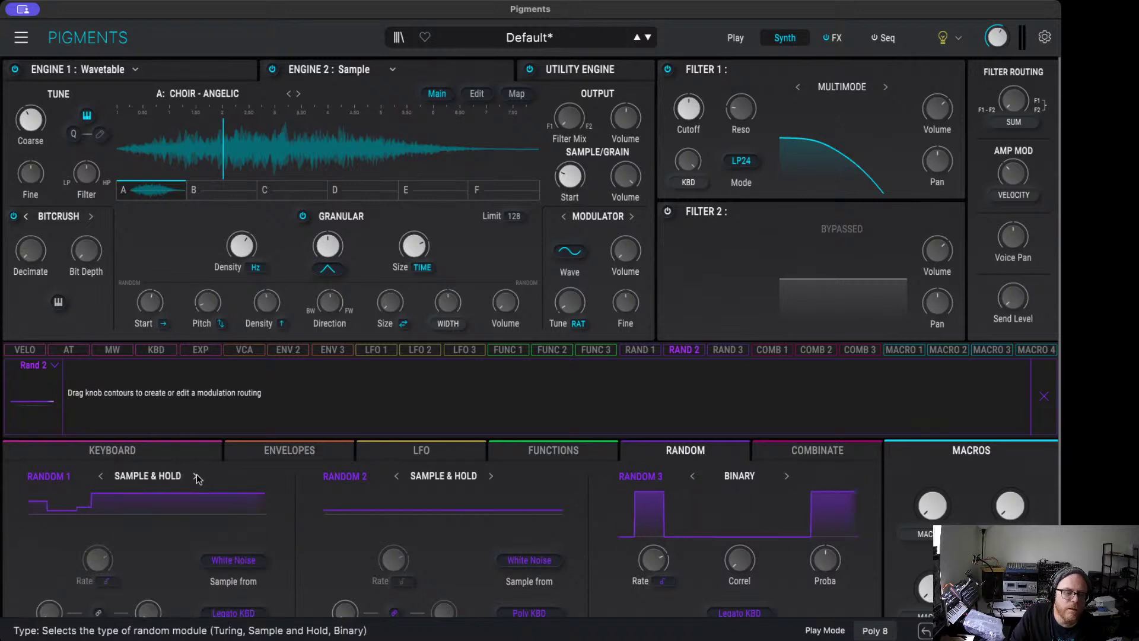
{"action": "left_click", "coordinate": [196, 477]}
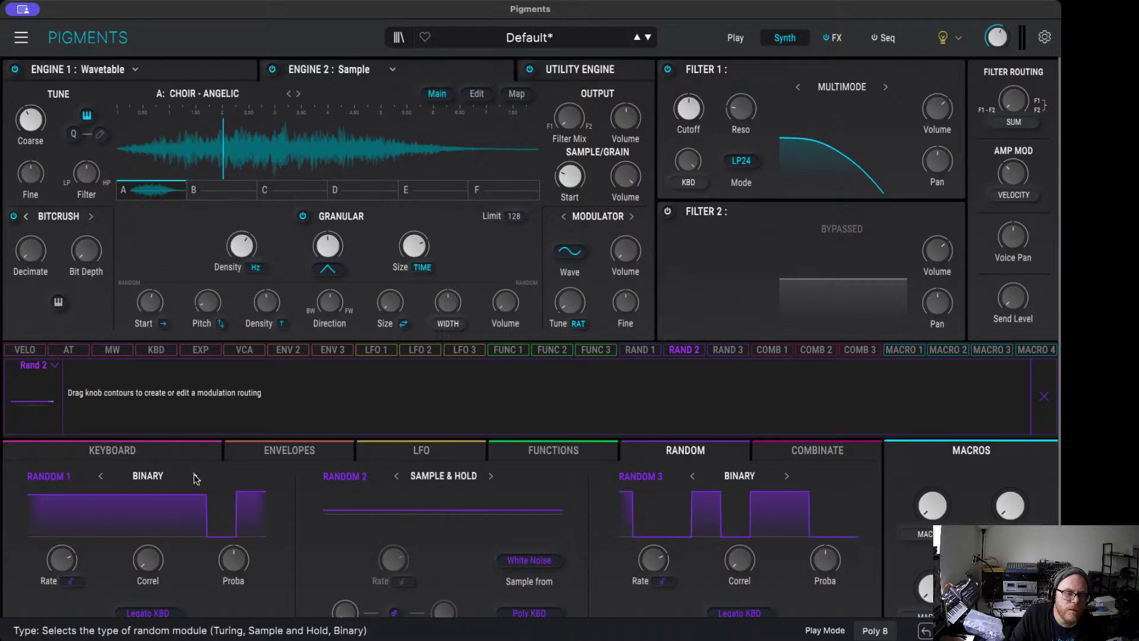
{"action": "left_click", "coordinate": [196, 478]}
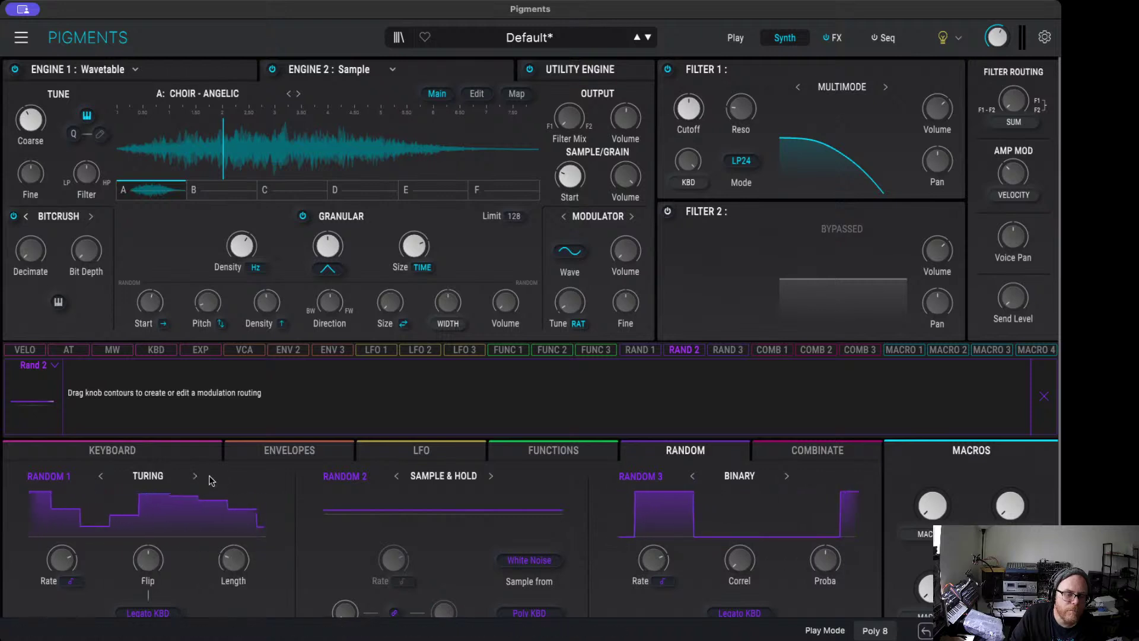
{"action": "left_click", "coordinate": [196, 476]}
Step: Set Random 1's rise time to about 707 ms and lengthen its fall time, with White Noise kept as the sample source
{"action": "scroll", "coordinate": [151, 547], "scroll_direction": "down", "scroll_amount": 1}
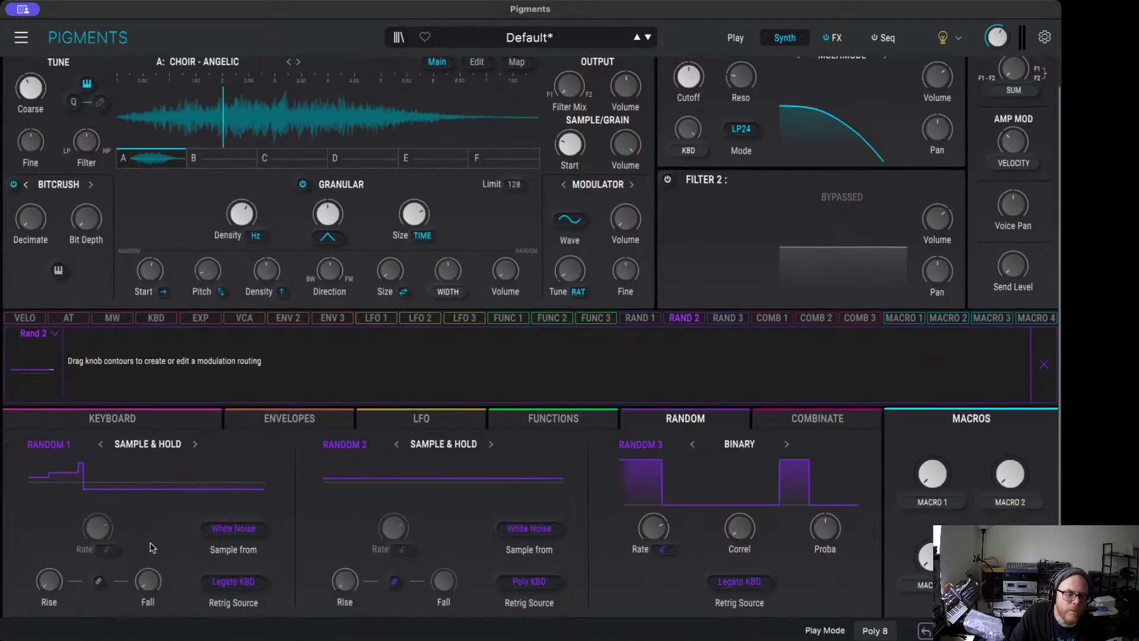
{"action": "scroll", "coordinate": [152, 546], "scroll_direction": "down", "scroll_amount": 1}
{"action": "mouse_move", "coordinate": [65, 568]}
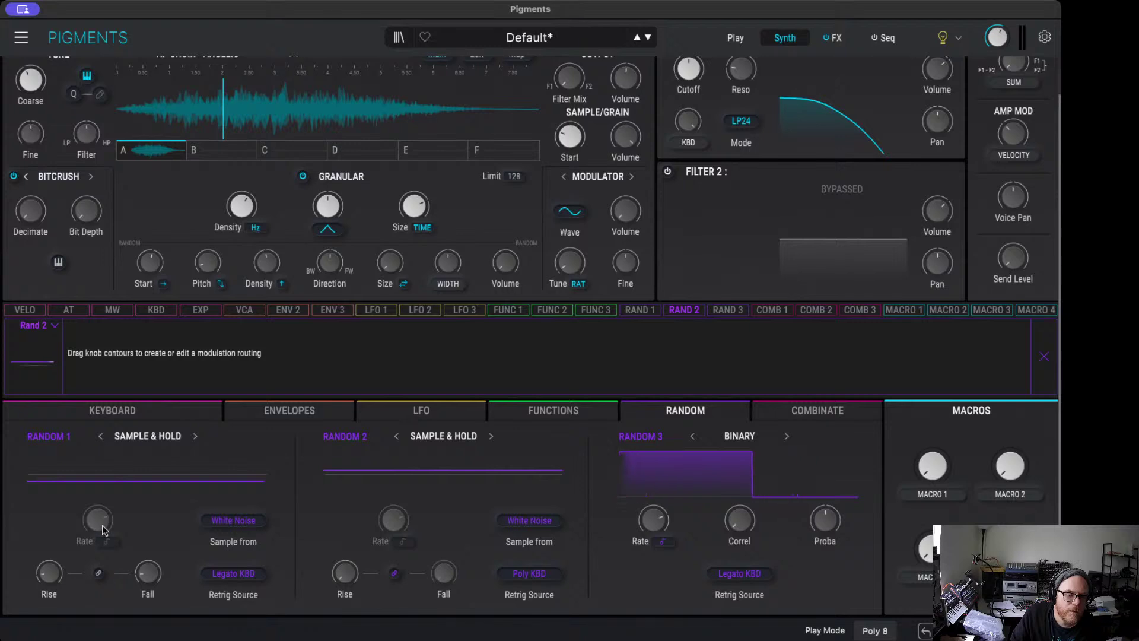
{"action": "left_click", "coordinate": [224, 525]}
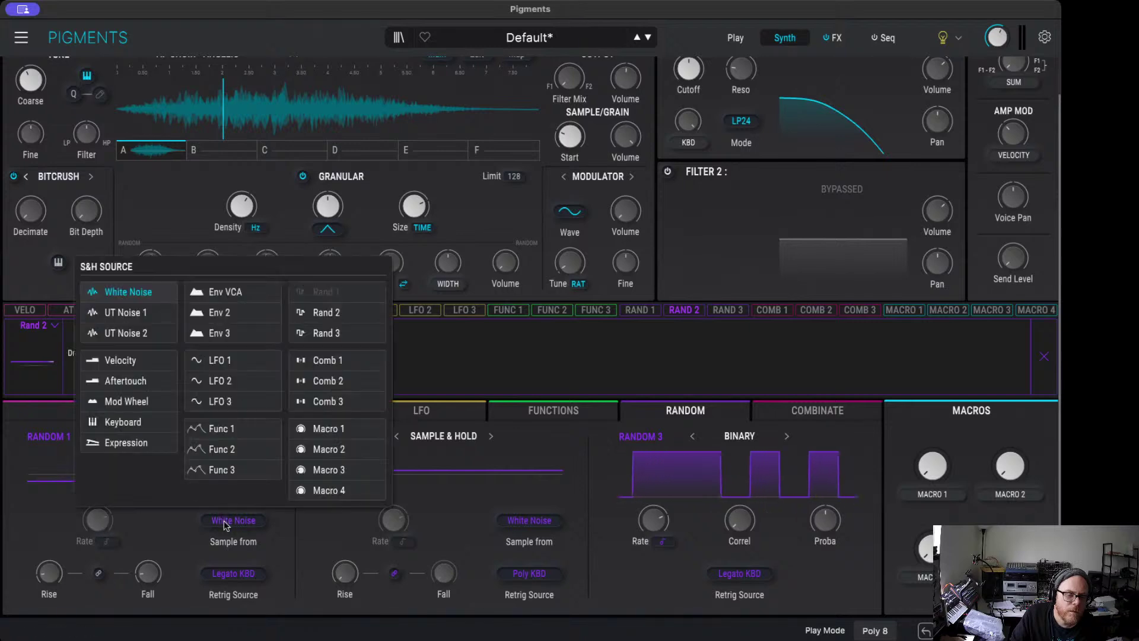
{"action": "left_click", "coordinate": [224, 524]}
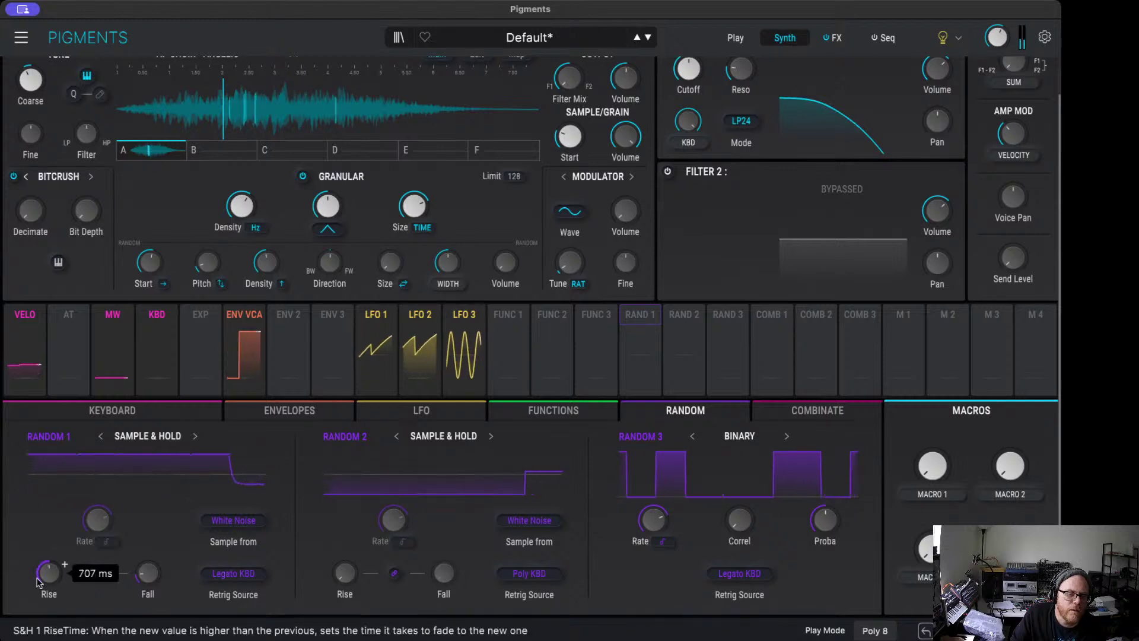
{"action": "mouse_move", "coordinate": [164, 564]}
{"action": "scroll", "coordinate": [144, 582], "scroll_direction": "up", "scroll_amount": 10}
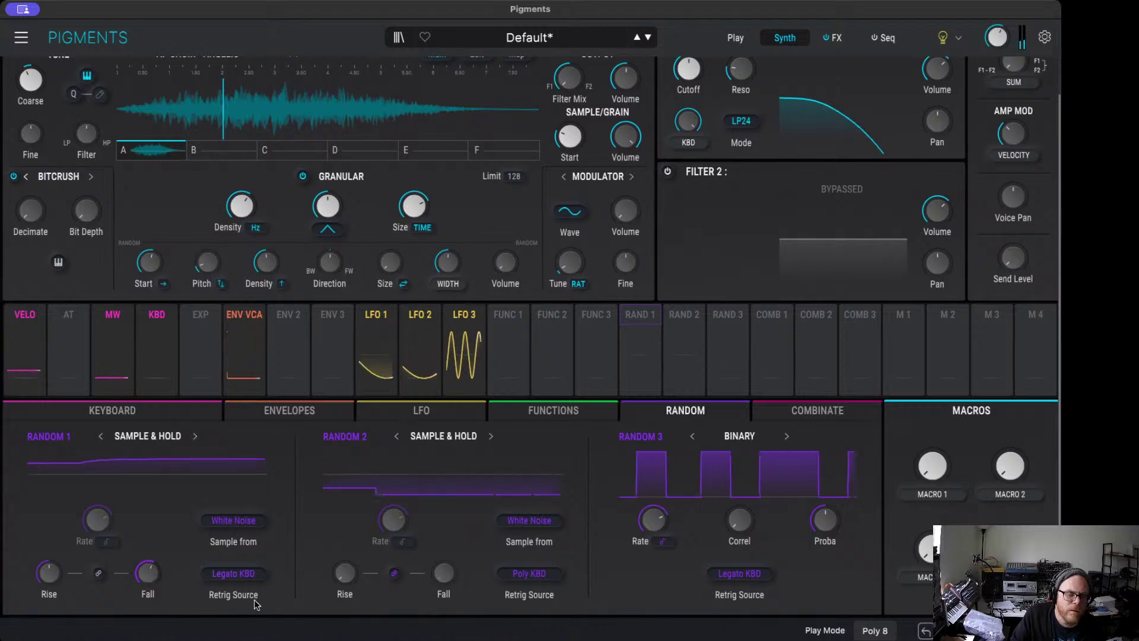
Step: Set Random 1's retrigger source to Clock and adjust its tempo-synced rate, trying 1/1
{"action": "left_click", "coordinate": [236, 578]}
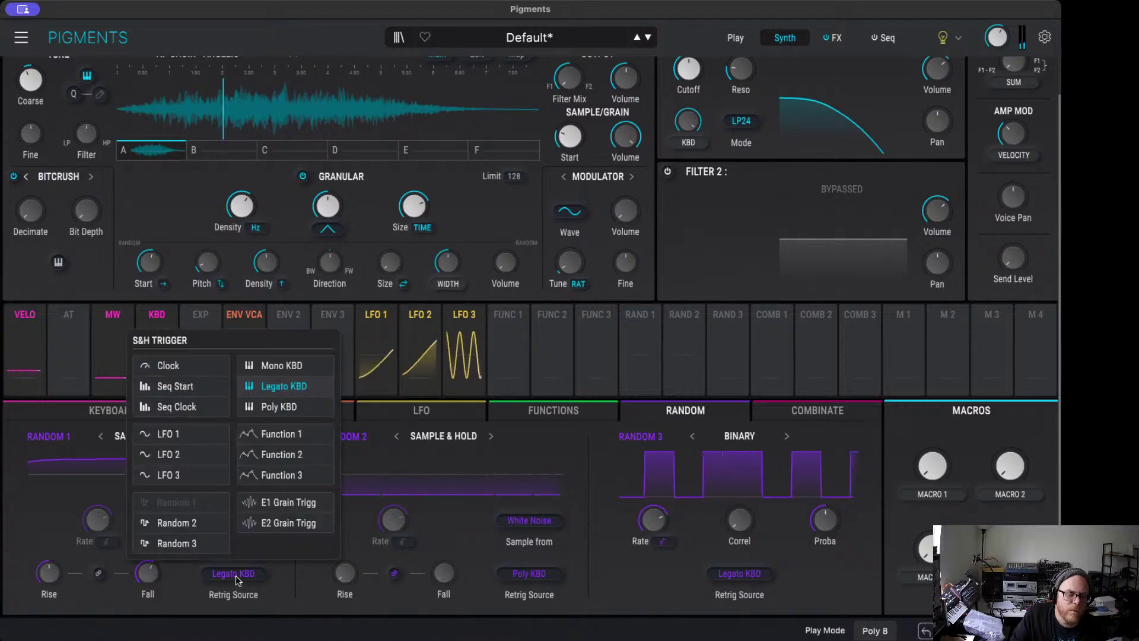
{"action": "left_click", "coordinate": [185, 367]}
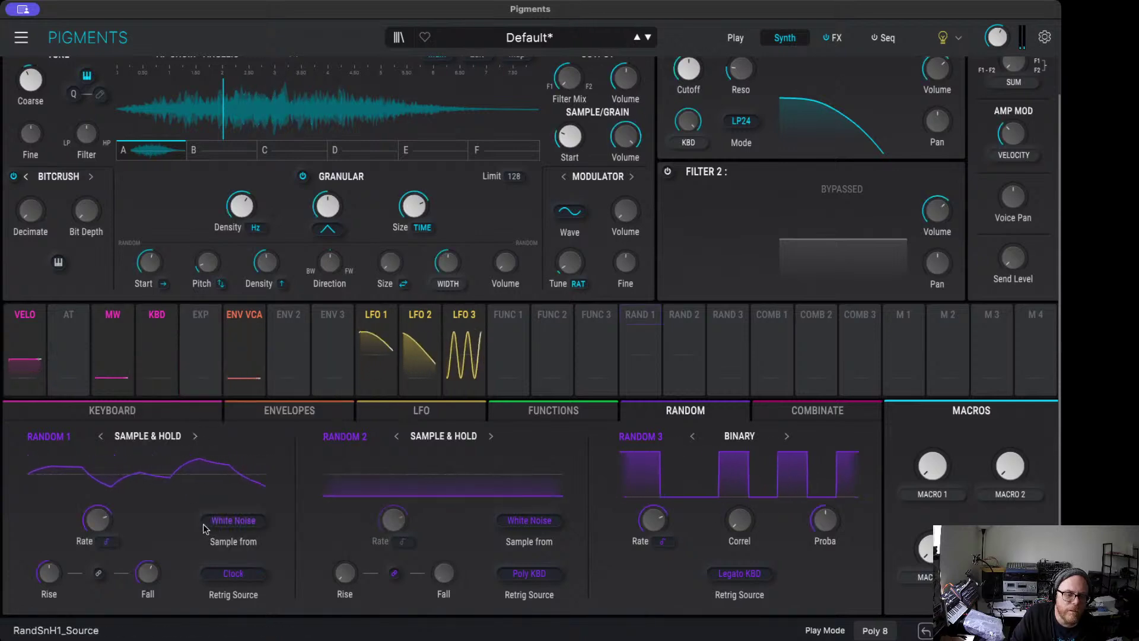
{"action": "mouse_move", "coordinate": [116, 508]}
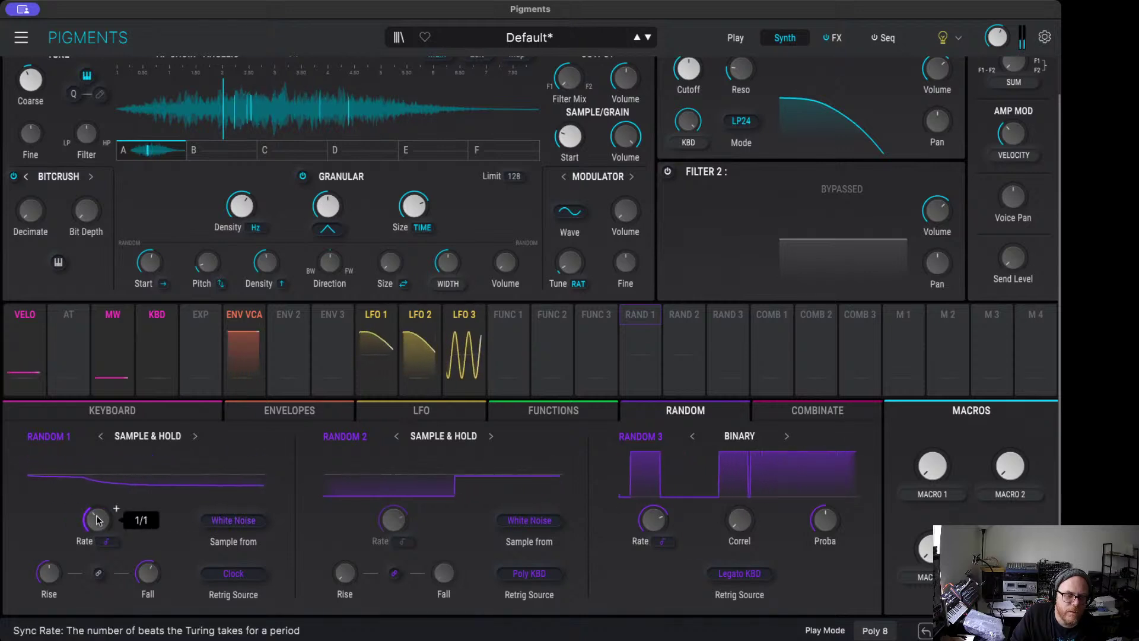
{"action": "scroll", "coordinate": [96, 516], "scroll_direction": "up", "scroll_amount": 1}
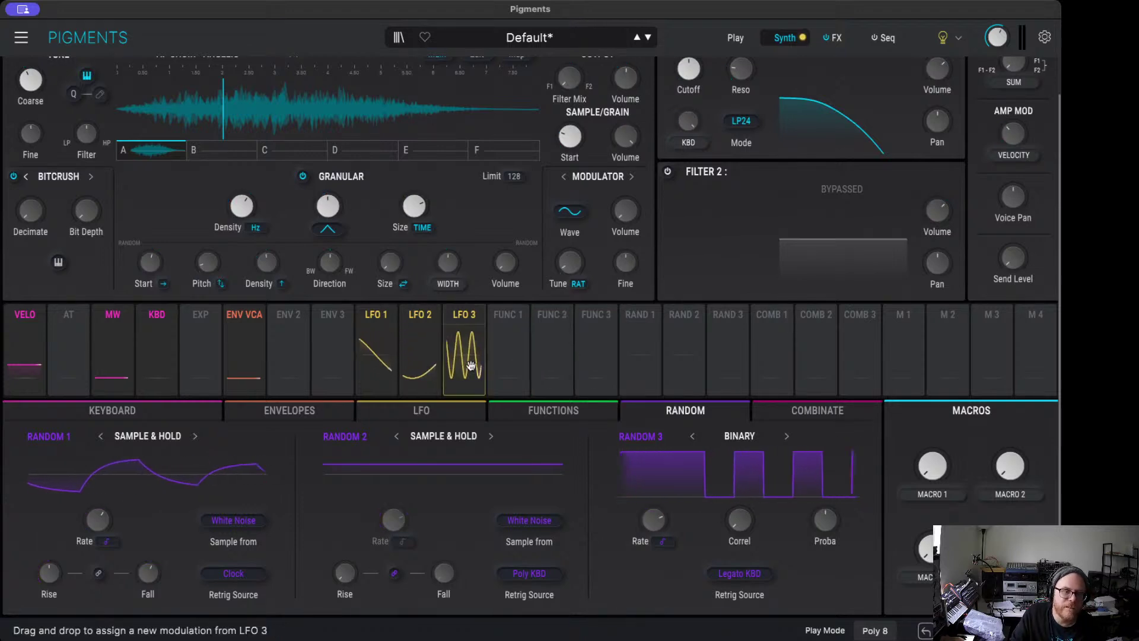
Step: Assign Random 1 as a modulation source for Engine 1's fine tuning with an amount of 0.08
{"action": "mouse_move", "coordinate": [29, 126]}
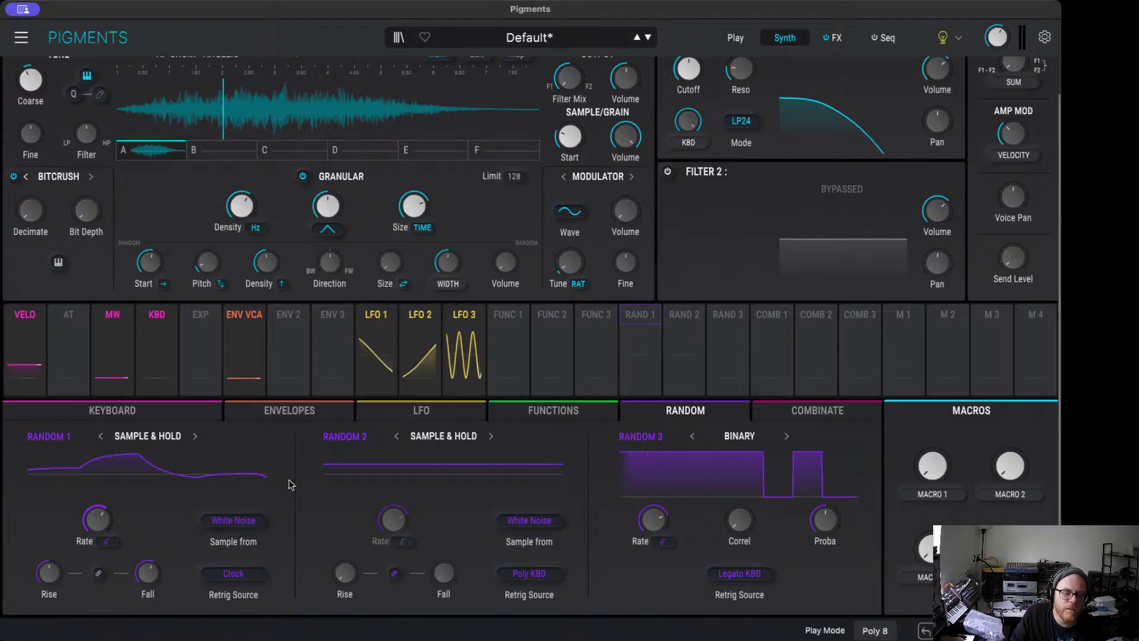
{"action": "scroll", "coordinate": [83, 237], "scroll_direction": "up", "scroll_amount": 2}
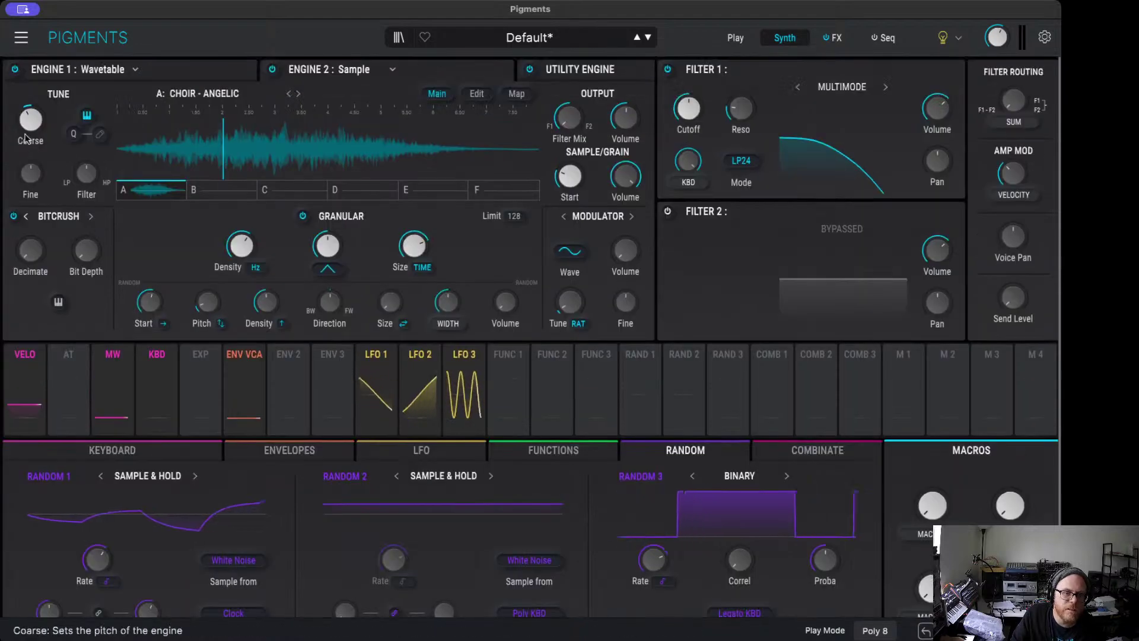
{"action": "left_click", "coordinate": [77, 69]}
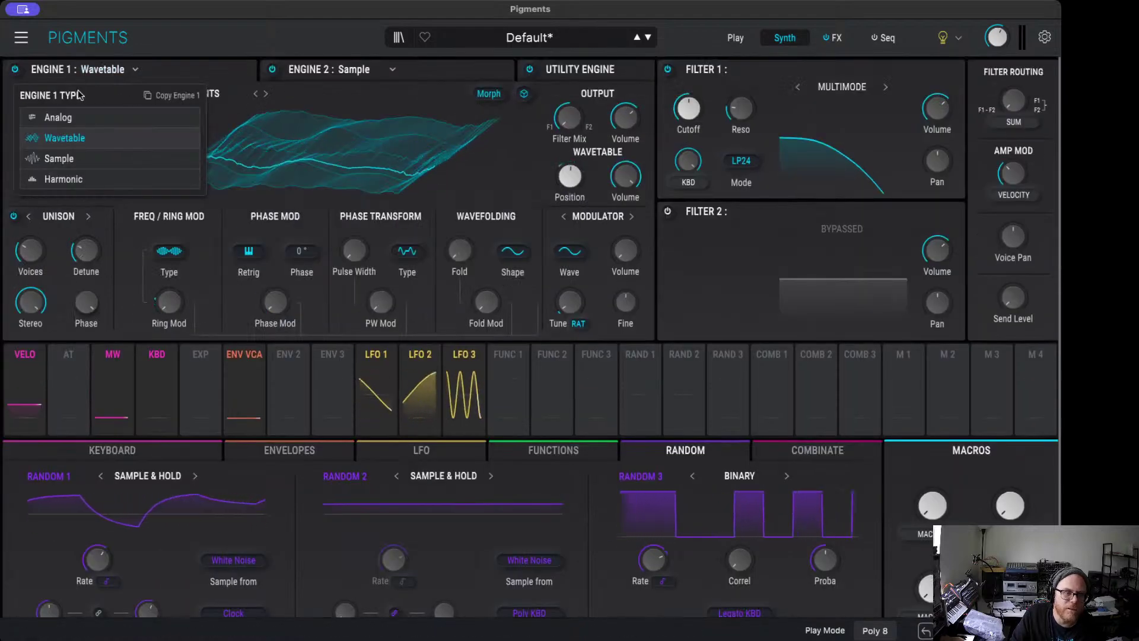
{"action": "left_click", "coordinate": [45, 187]}
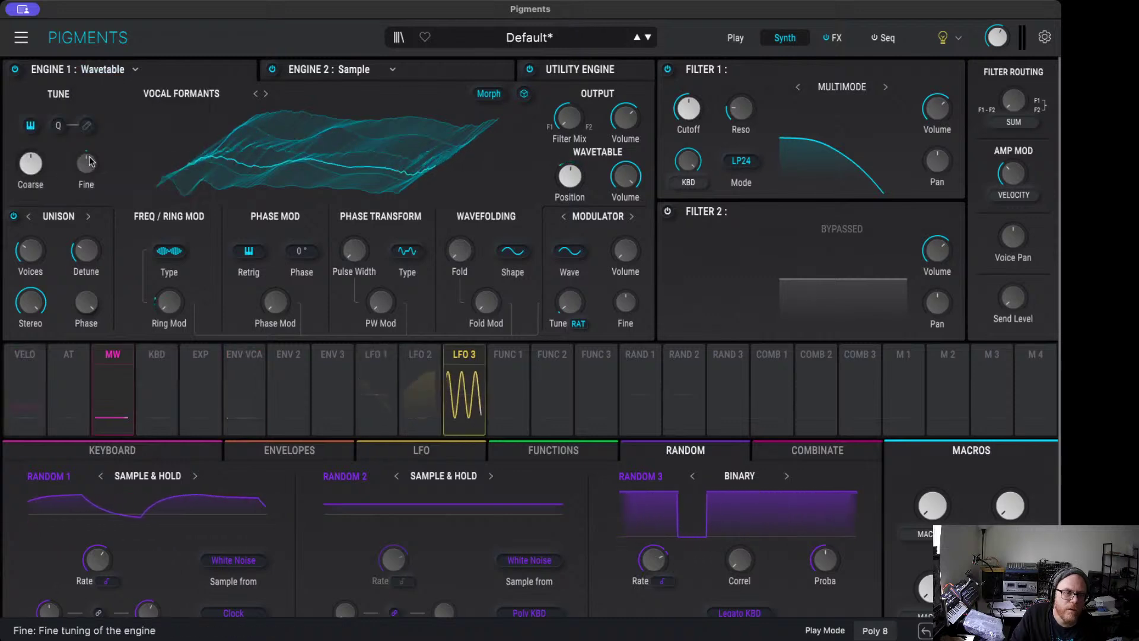
{"action": "mouse_move", "coordinate": [87, 159]}
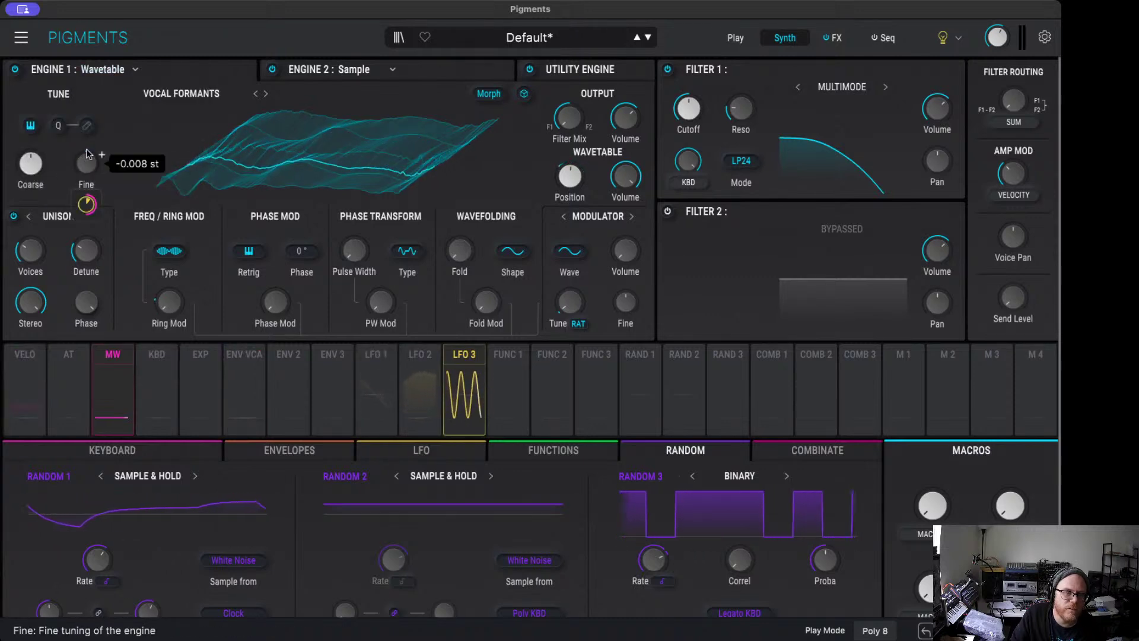
{"action": "left_click_drag", "start_coordinate": [87, 157], "coordinate": [86, 153]}
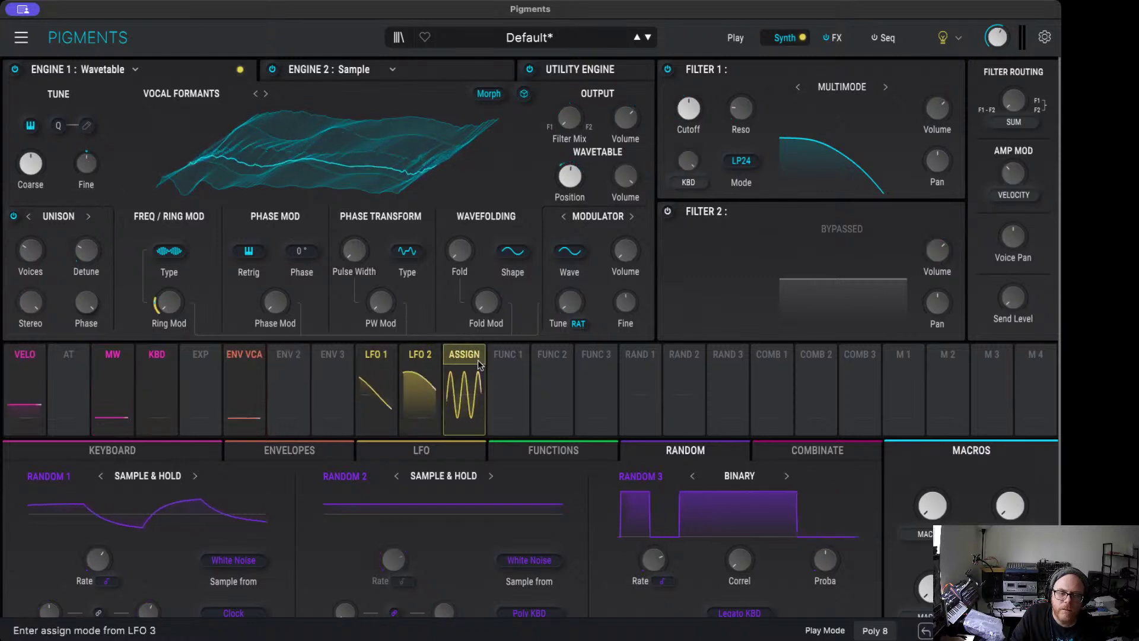
{"action": "left_click", "coordinate": [641, 354]}
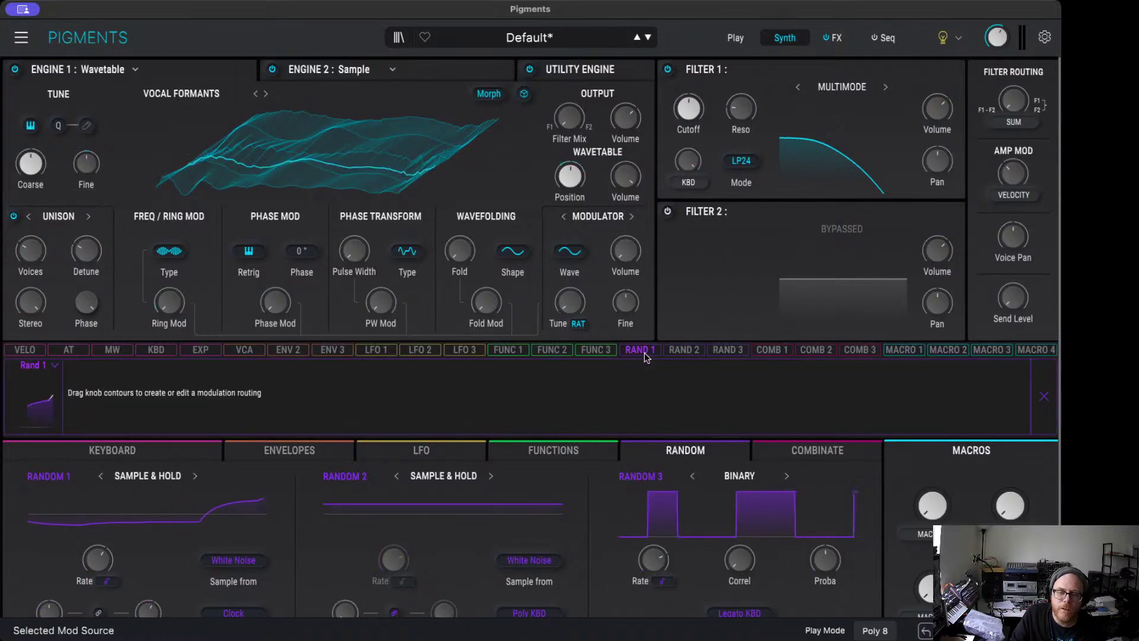
{"action": "left_click_drag", "start_coordinate": [86, 150], "coordinate": [86, 148]}
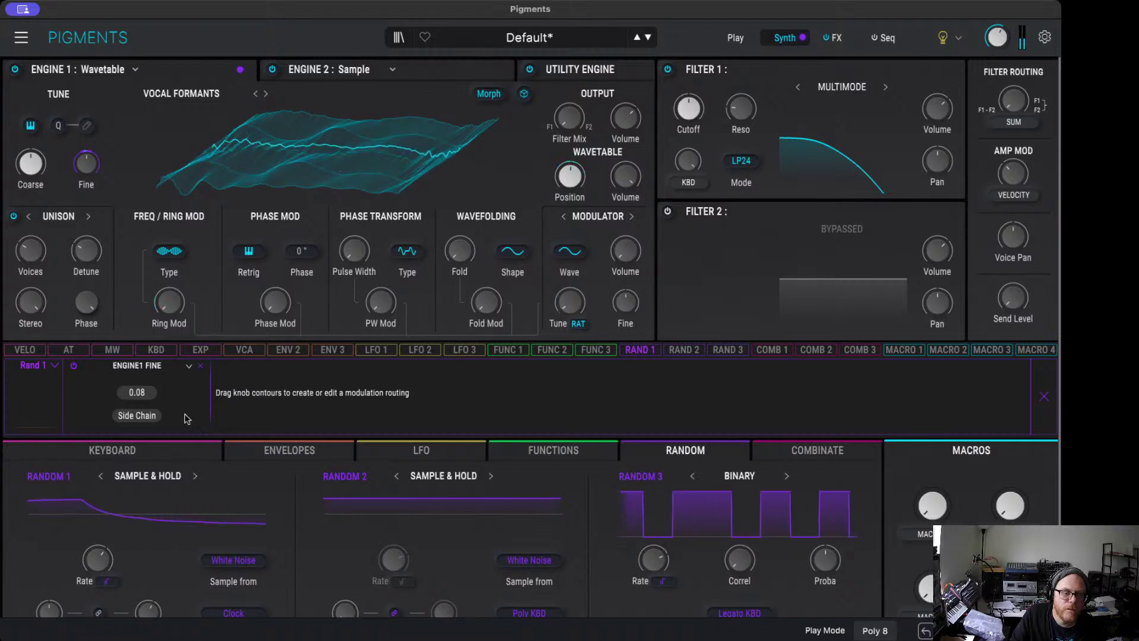
Step: Switch Random 1's rate from tempo sync to hertz and adjust it around 2.94 Hz
{"action": "left_click", "coordinate": [97, 559]}
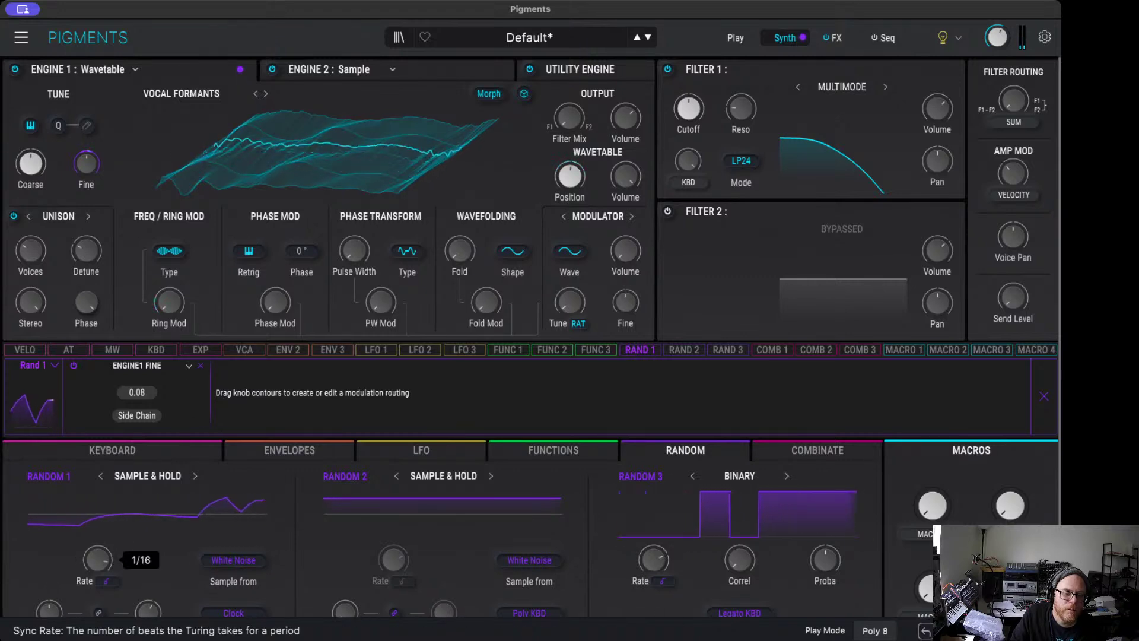
{"action": "left_click", "coordinate": [107, 581]}
{"action": "left_click", "coordinate": [68, 471]}
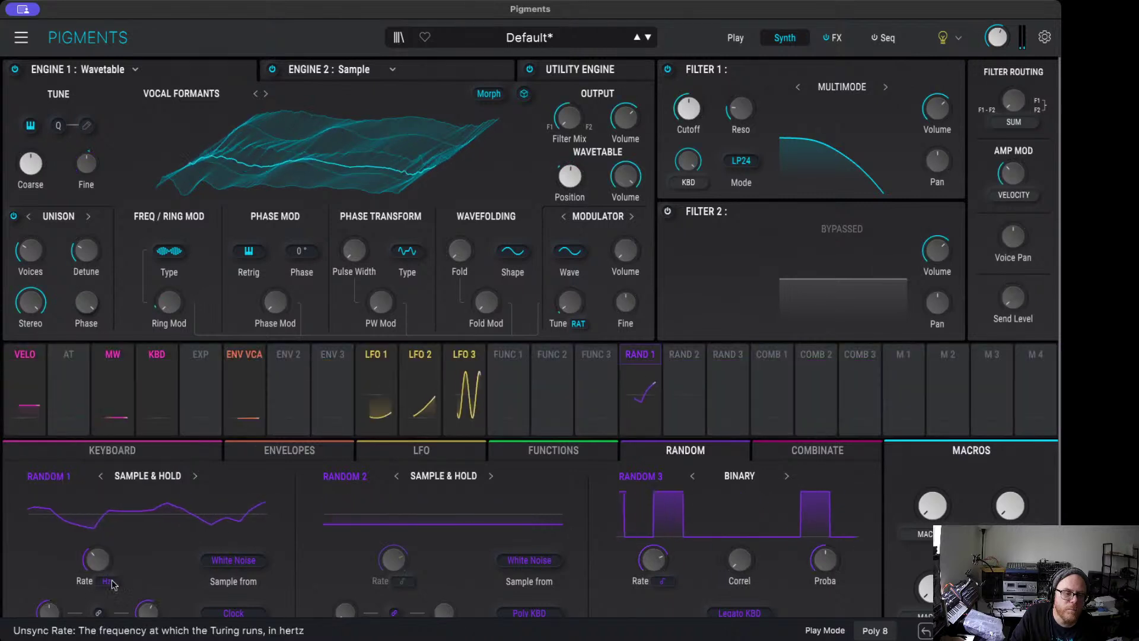
{"action": "mouse_move", "coordinate": [95, 567]}
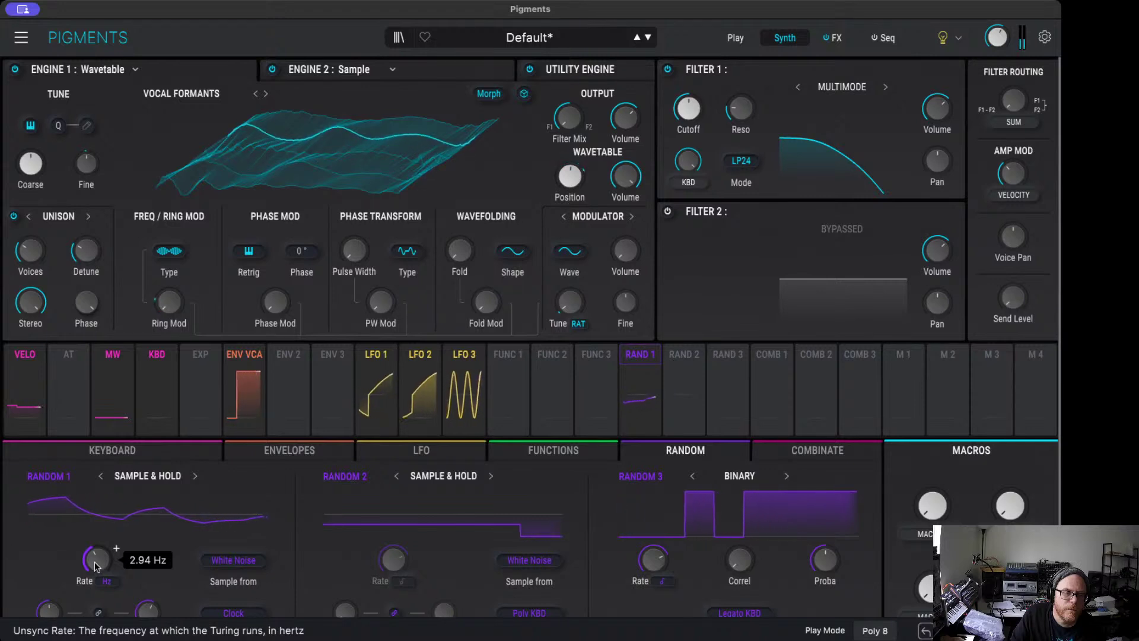
{"action": "left_click_drag", "start_coordinate": [95, 566], "coordinate": [116, 548]}
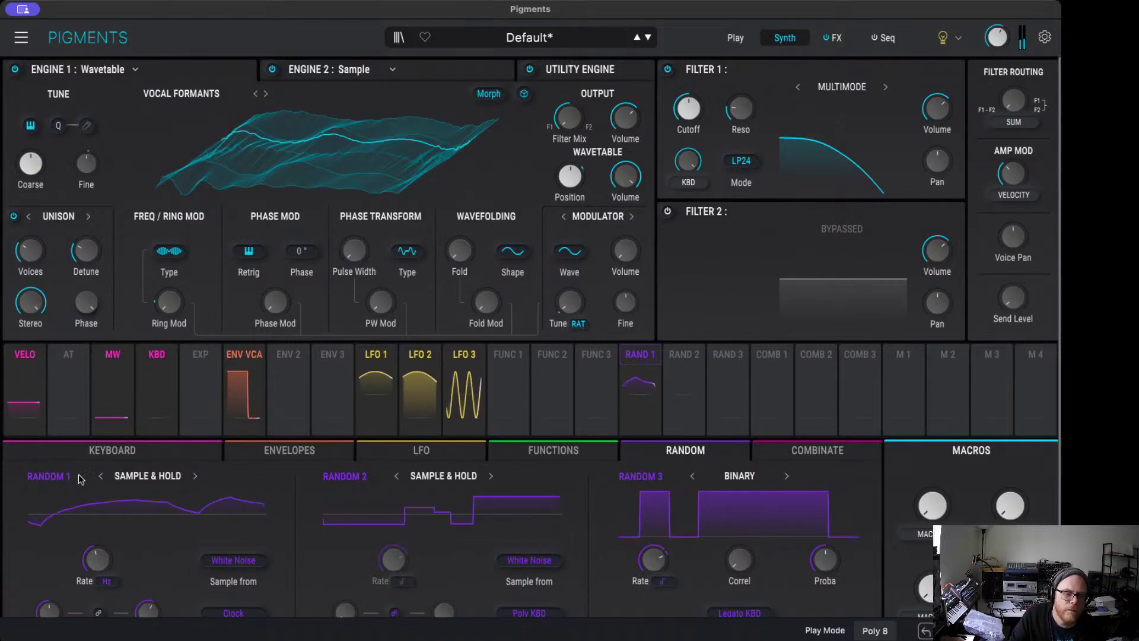
Step: Lengthen the release of the VCA envelope slightly on its curve
{"action": "left_click", "coordinate": [250, 364]}
{"action": "left_click", "coordinate": [250, 364]}
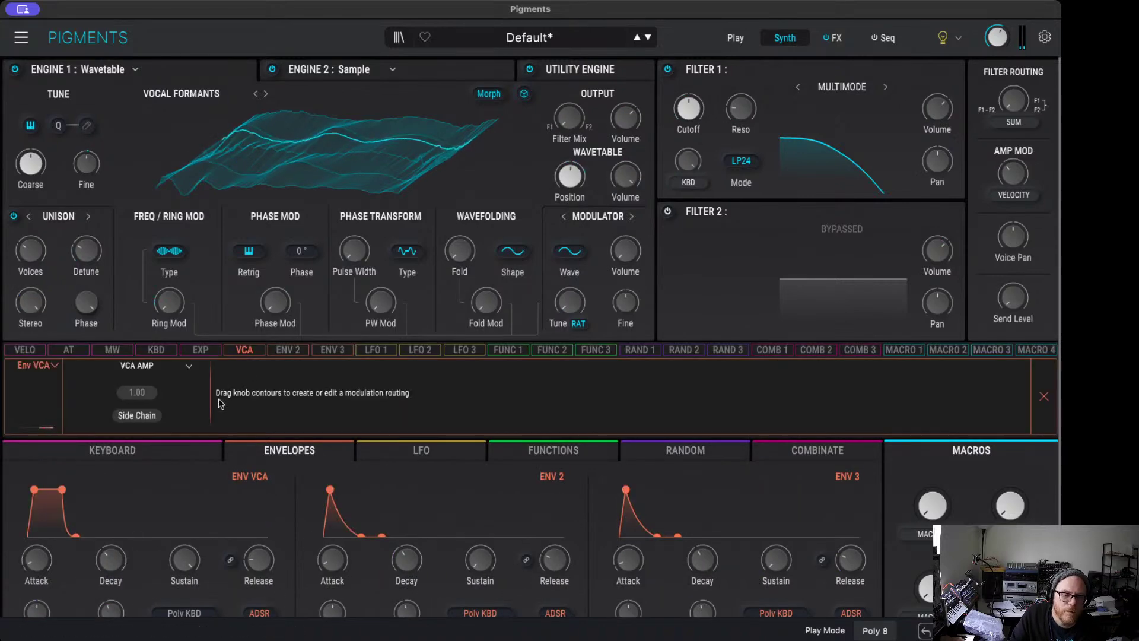
{"action": "left_click_drag", "start_coordinate": [77, 539], "coordinate": [87, 537]}
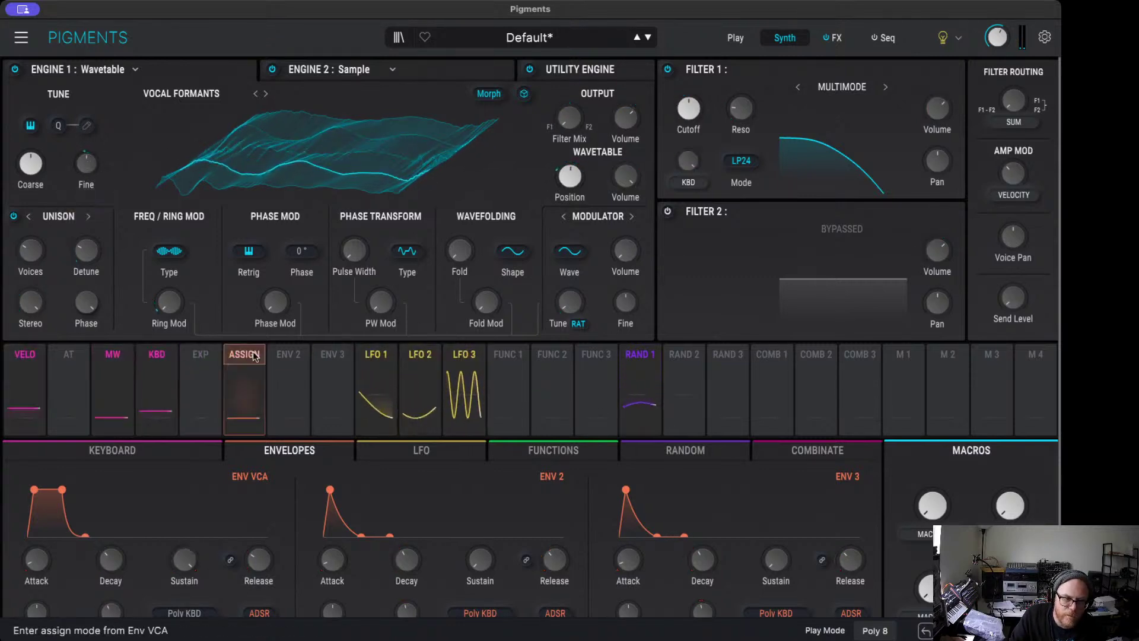
Step: Set Random 1's modulation amount on Engine 1's fine tuning to 0.23 and return to Engine 2's settings
{"action": "left_click", "coordinate": [639, 355]}
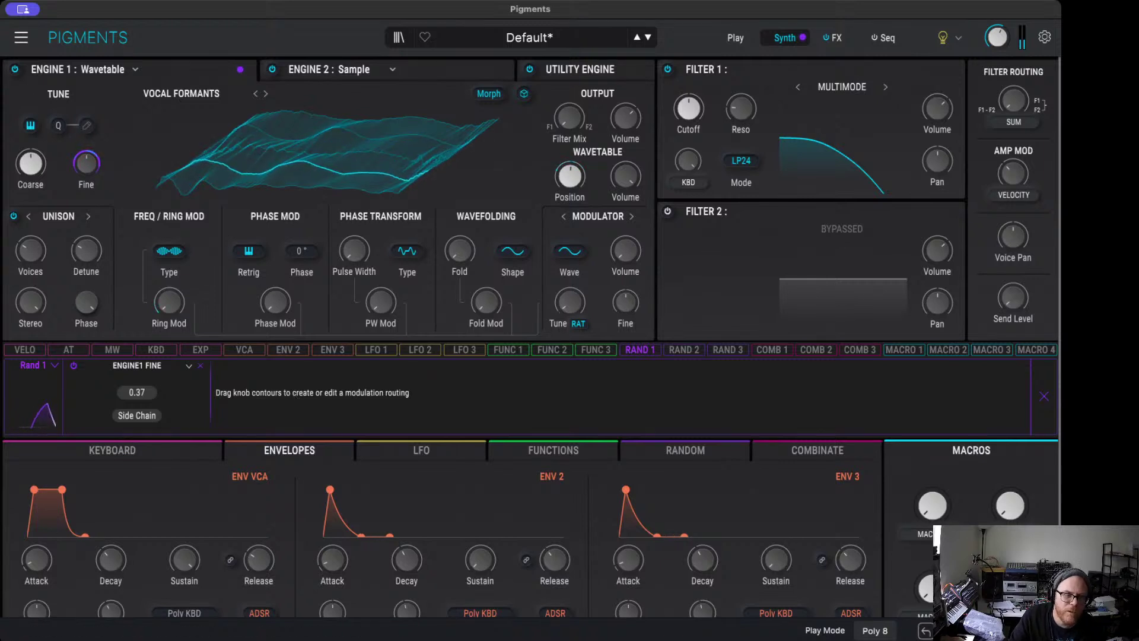
{"action": "mouse_move", "coordinate": [91, 170]}
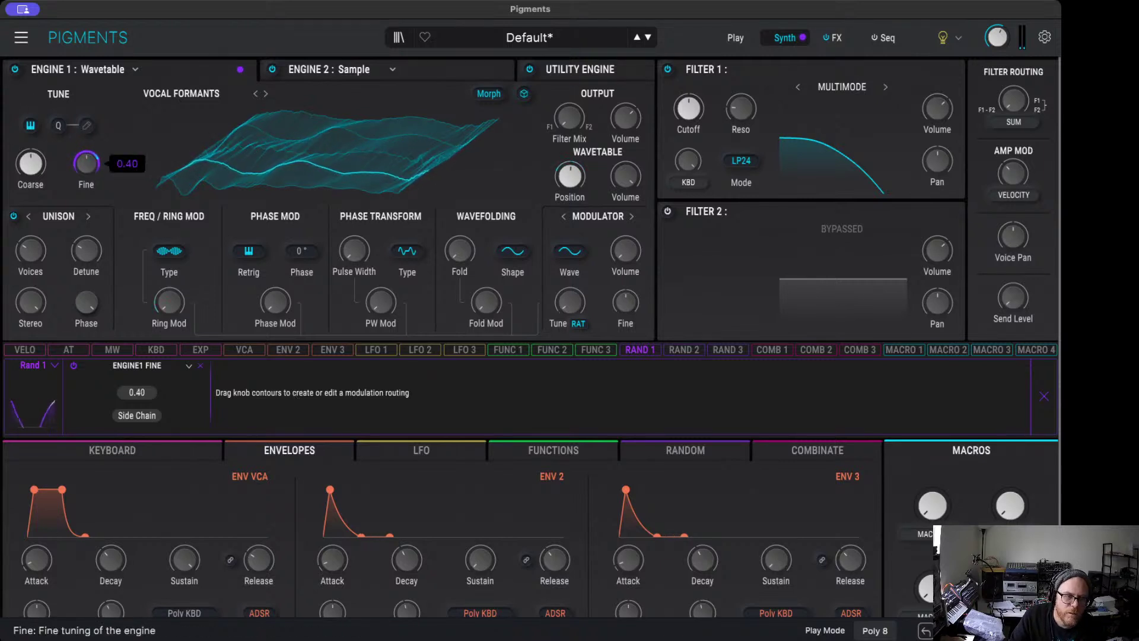
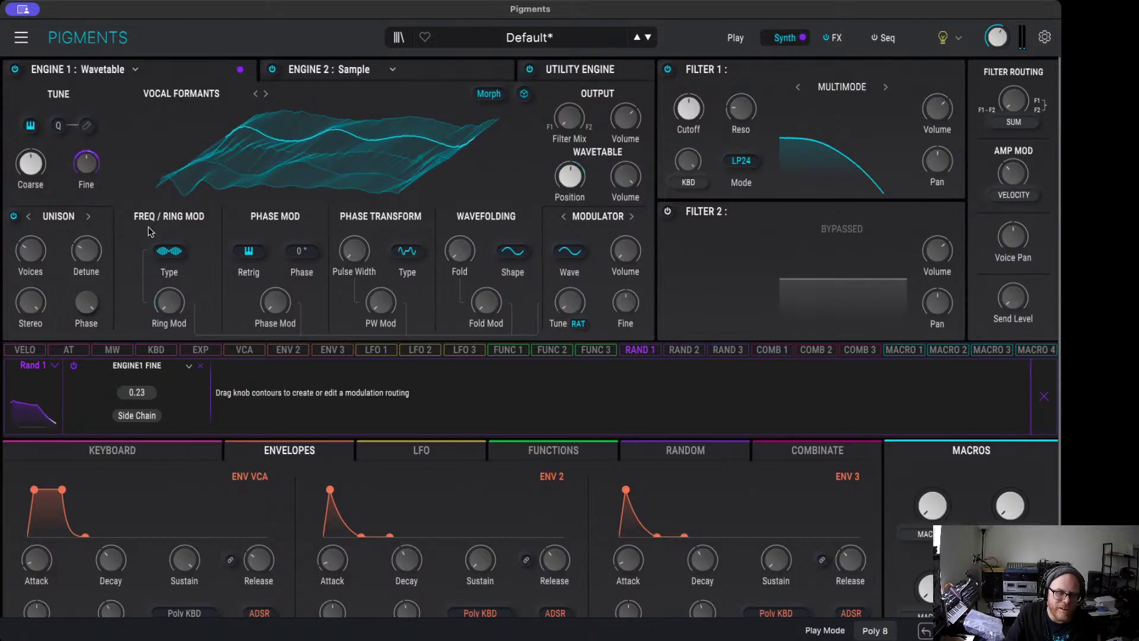
{"action": "left_click", "coordinate": [399, 69]}
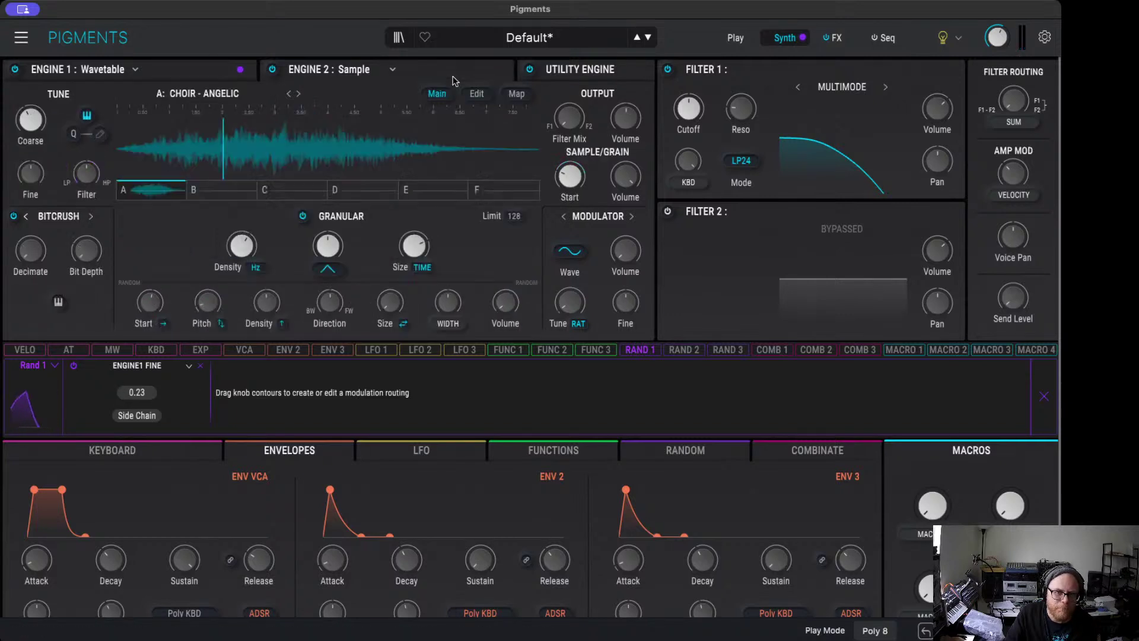
Step: Assign Random 1 to Engine 2's fine tuning with an amount of 0.11 and to the granular random start with 0.12
{"action": "left_click_drag", "start_coordinate": [30, 172], "coordinate": [31, 168]}
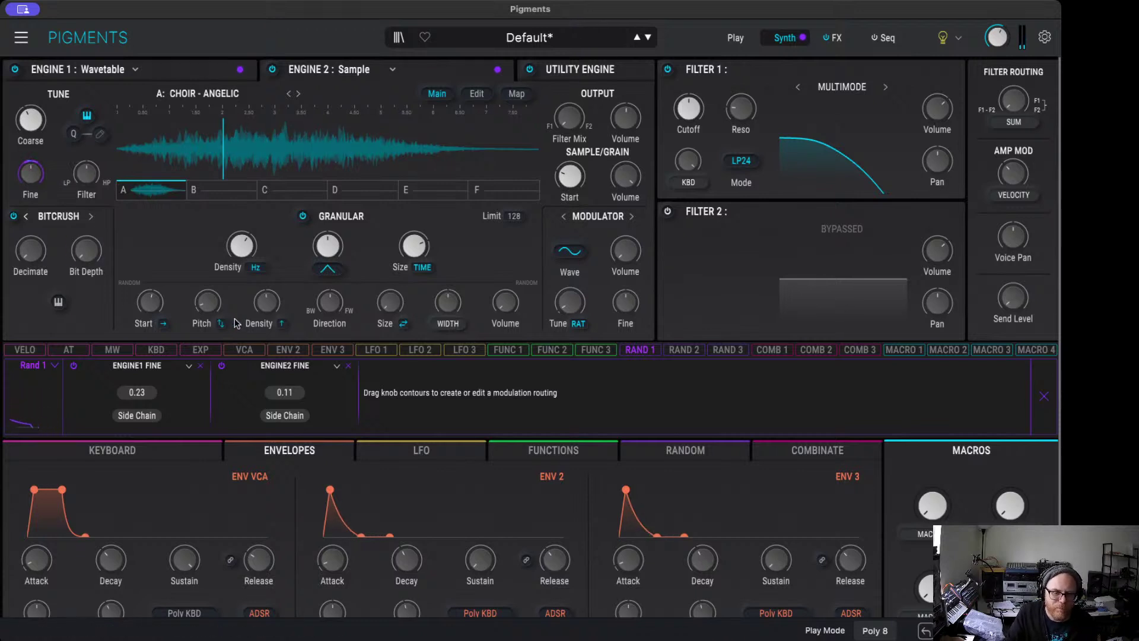
{"action": "mouse_move", "coordinate": [153, 297]}
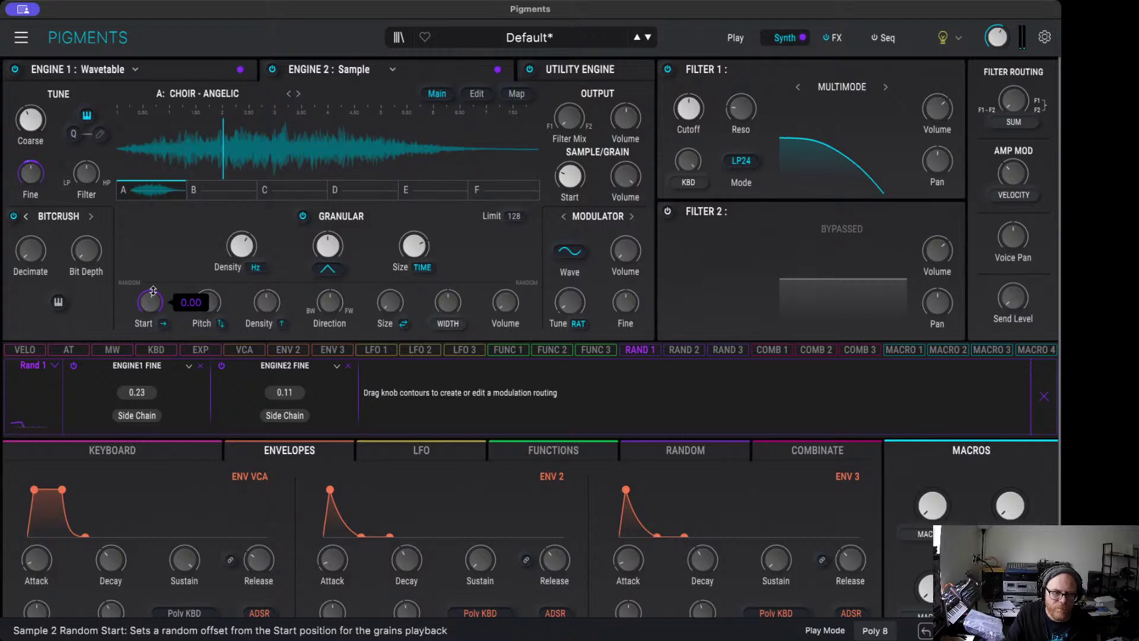
{"action": "left_click_drag", "start_coordinate": [153, 291], "coordinate": [153, 289]}
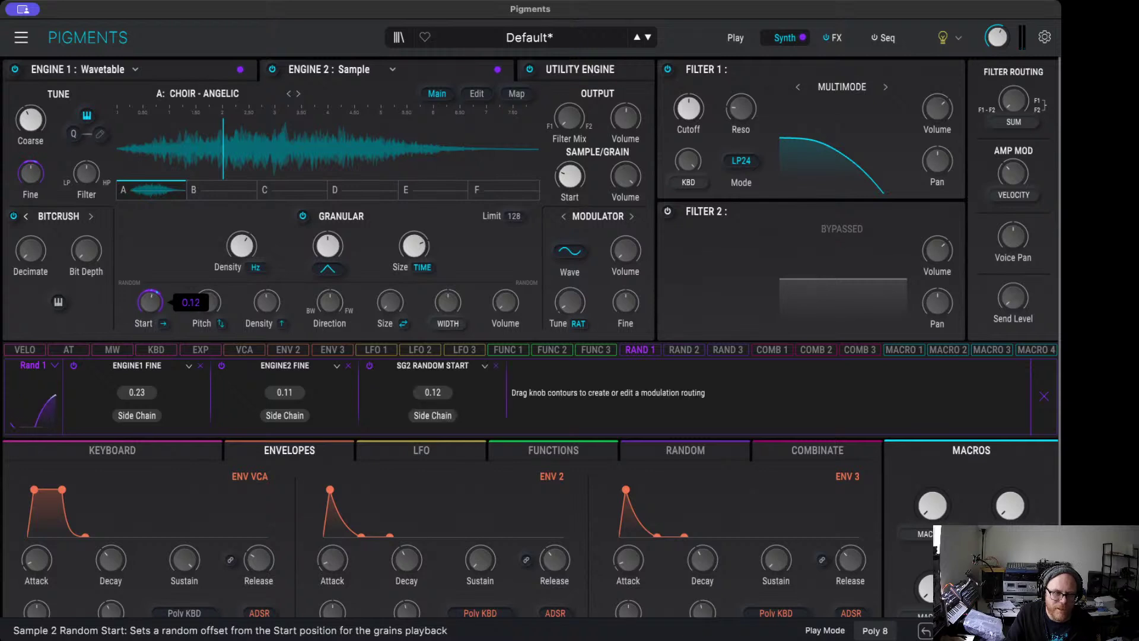
Step: Assign Random 1 to Engine 2's granular random direction at 0.09, density at 0.05, pan width at 0.04 and pitch at 0.05
{"action": "left_click_drag", "start_coordinate": [341, 292], "coordinate": [340, 291]}
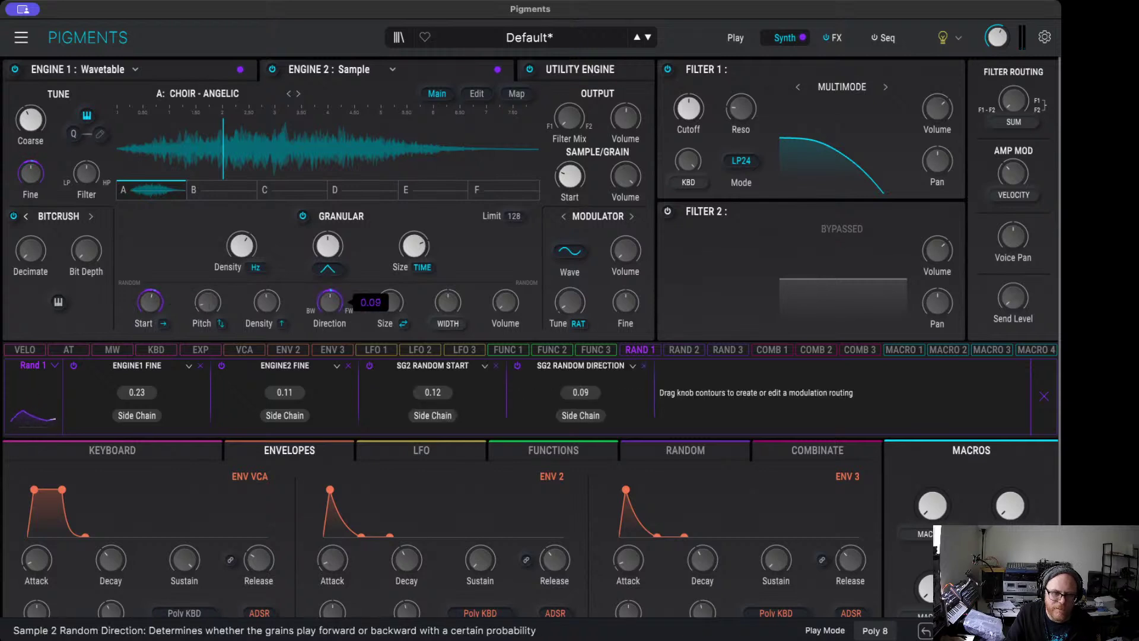
{"action": "left_click_drag", "start_coordinate": [263, 291], "coordinate": [263, 289]}
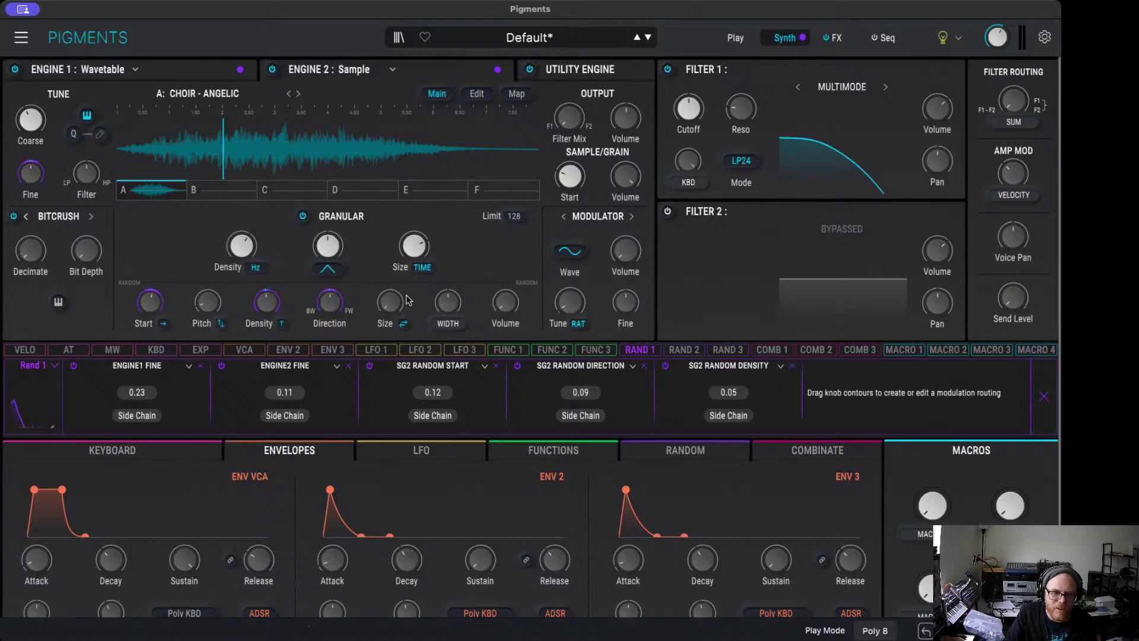
{"action": "left_click_drag", "start_coordinate": [448, 291], "coordinate": [448, 289]}
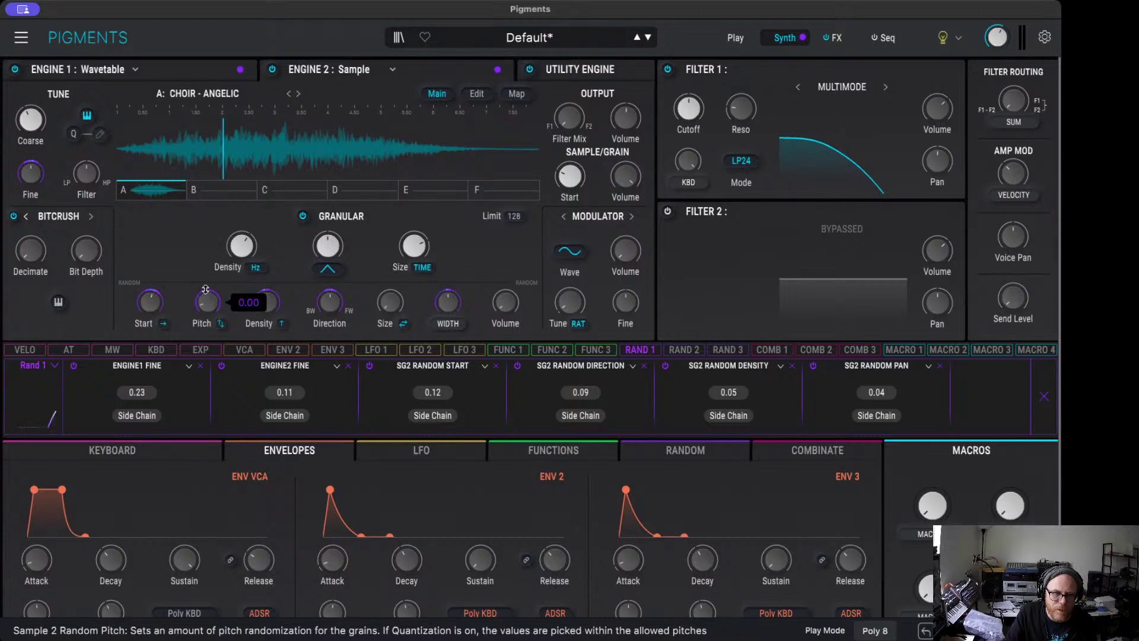
{"action": "left_click_drag", "start_coordinate": [205, 289], "coordinate": [206, 287]}
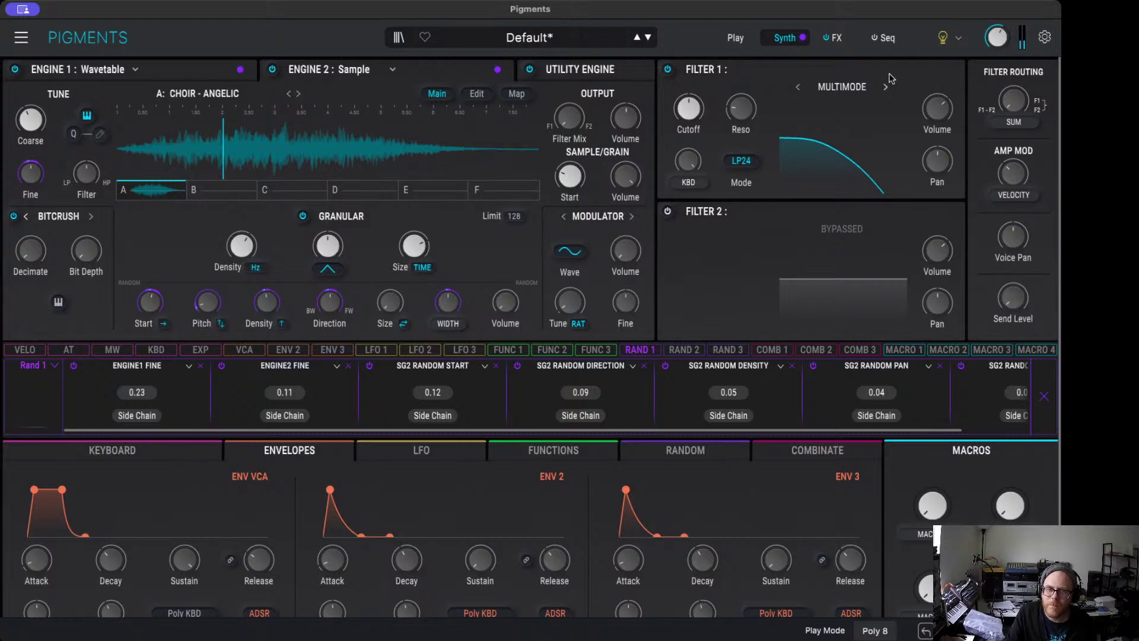
Step: Adjust Random 2's rise time and set its sample source to UT Noise 1
{"action": "mouse_move", "coordinate": [690, 95]}
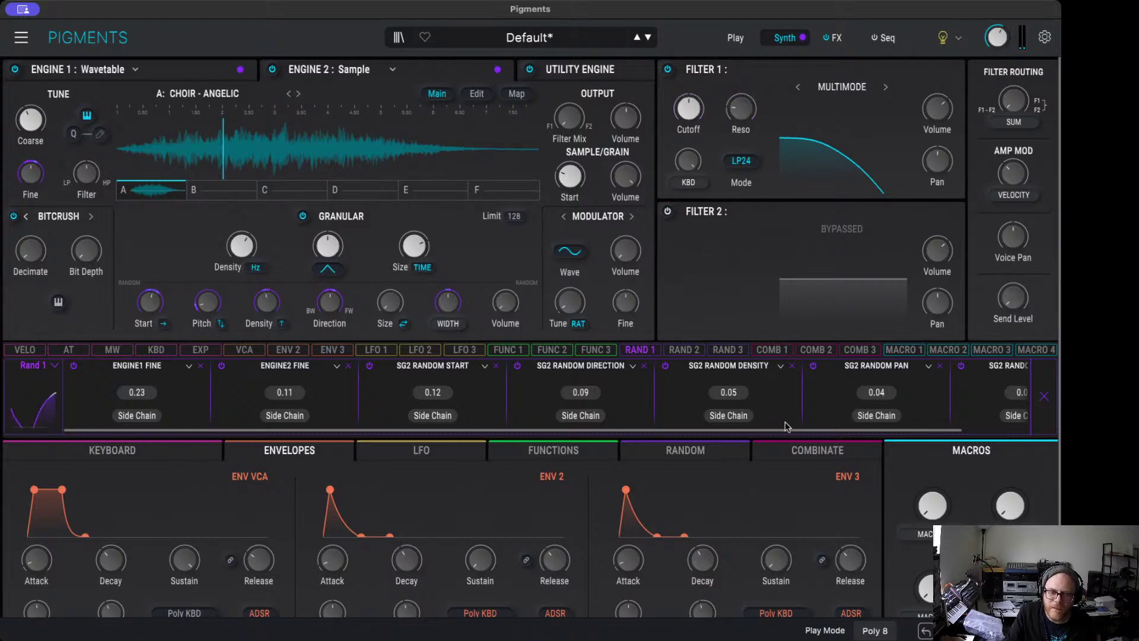
{"action": "left_click", "coordinate": [704, 452]}
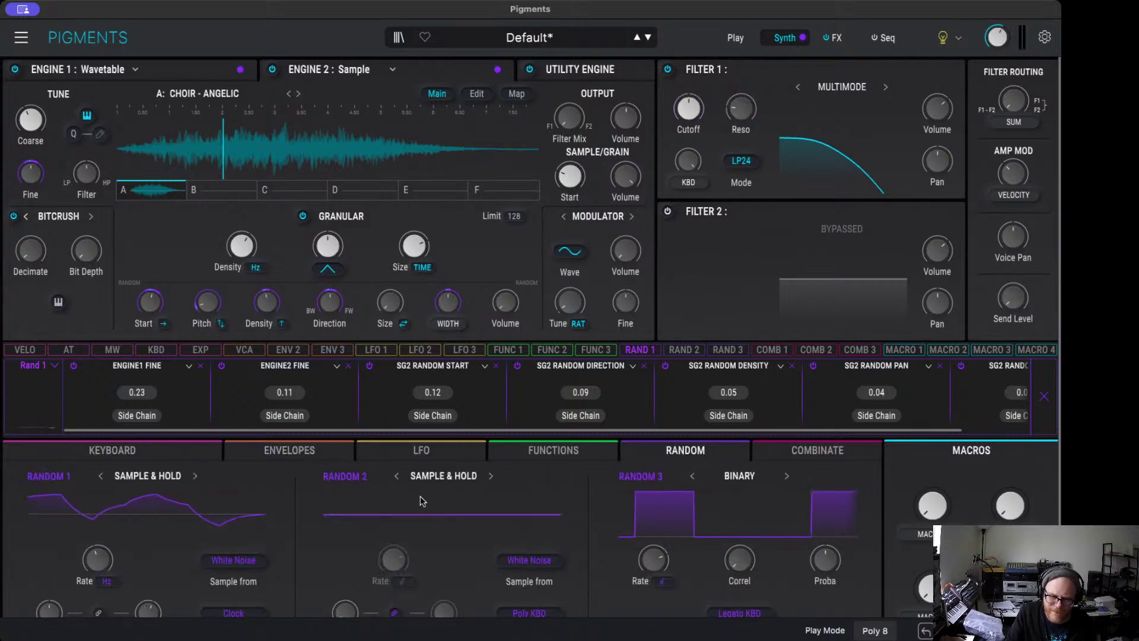
{"action": "scroll", "coordinate": [358, 550], "scroll_direction": "down", "scroll_amount": 2}
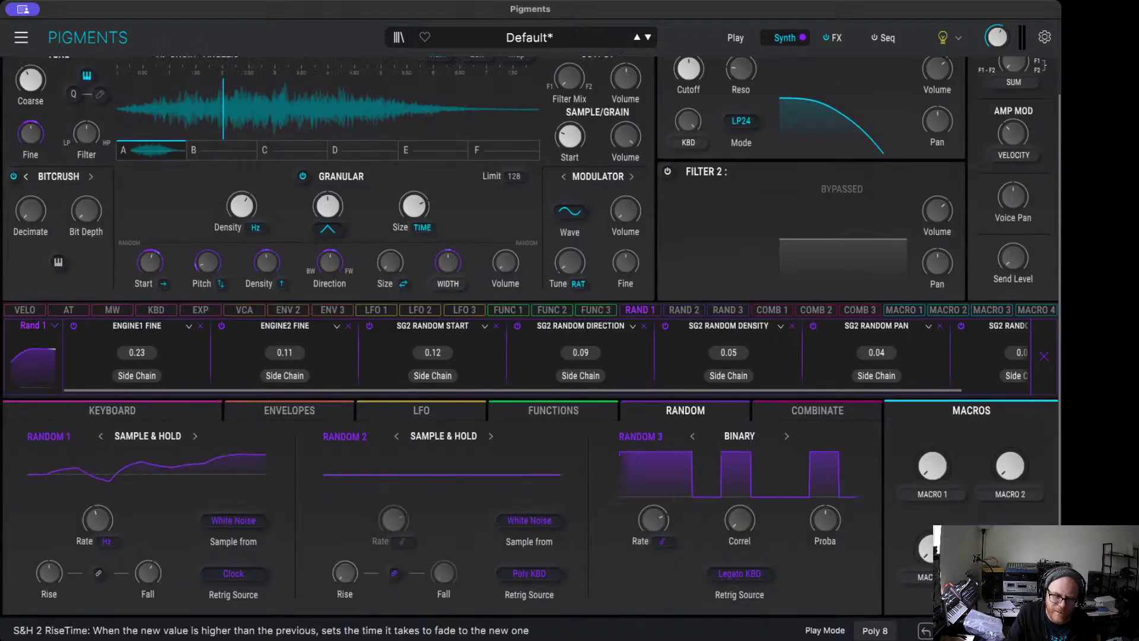
{"action": "left_click_drag", "start_coordinate": [345, 573], "coordinate": [345, 553]}
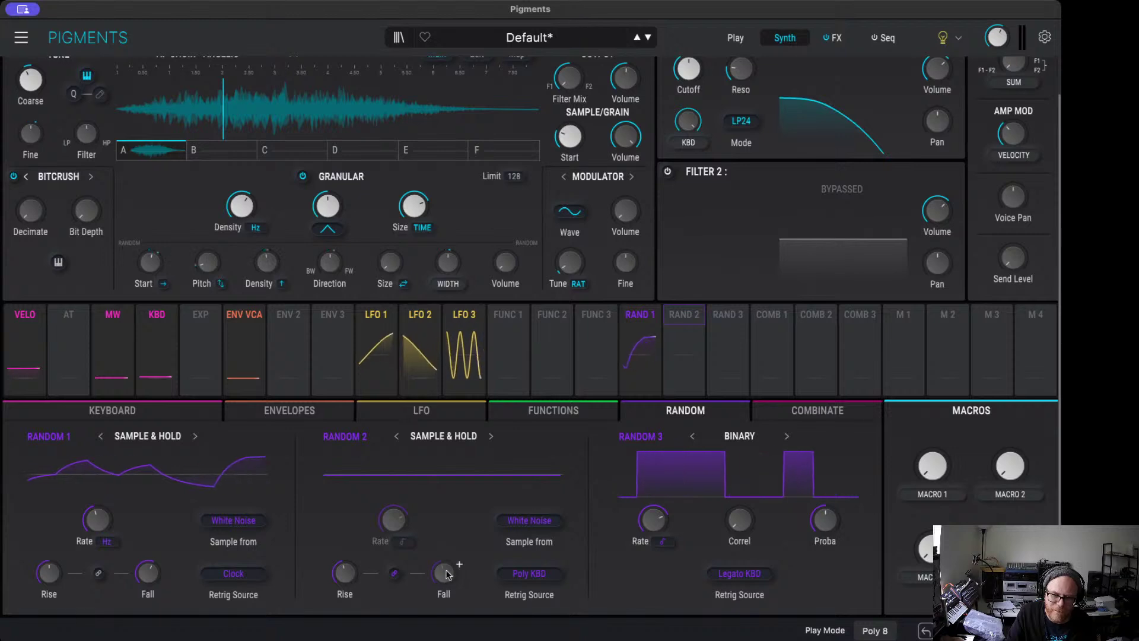
{"action": "left_click", "coordinate": [546, 521]}
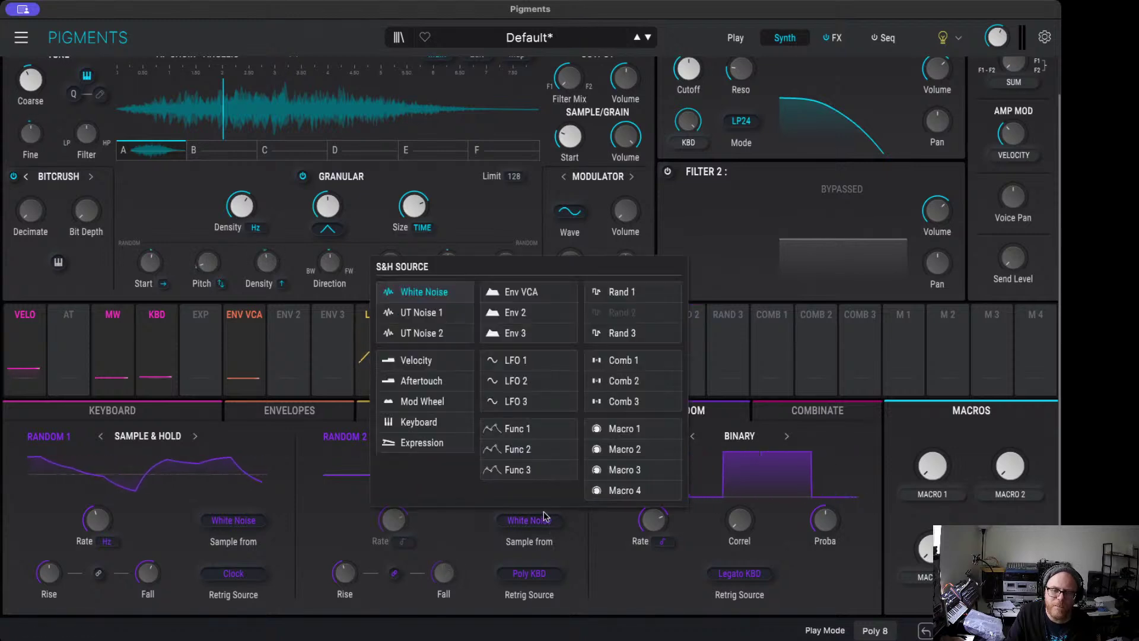
{"action": "left_click", "coordinate": [431, 316]}
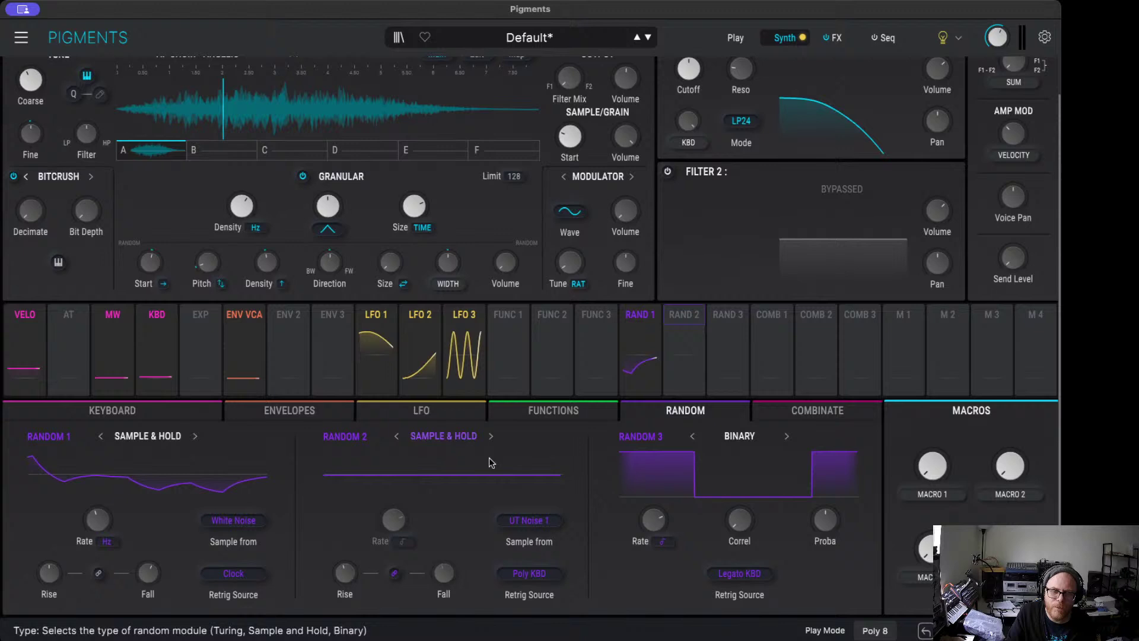
Step: Set Random 2's retrigger source to Clock and its sample source back to White Noise
{"action": "left_click", "coordinate": [555, 576]}
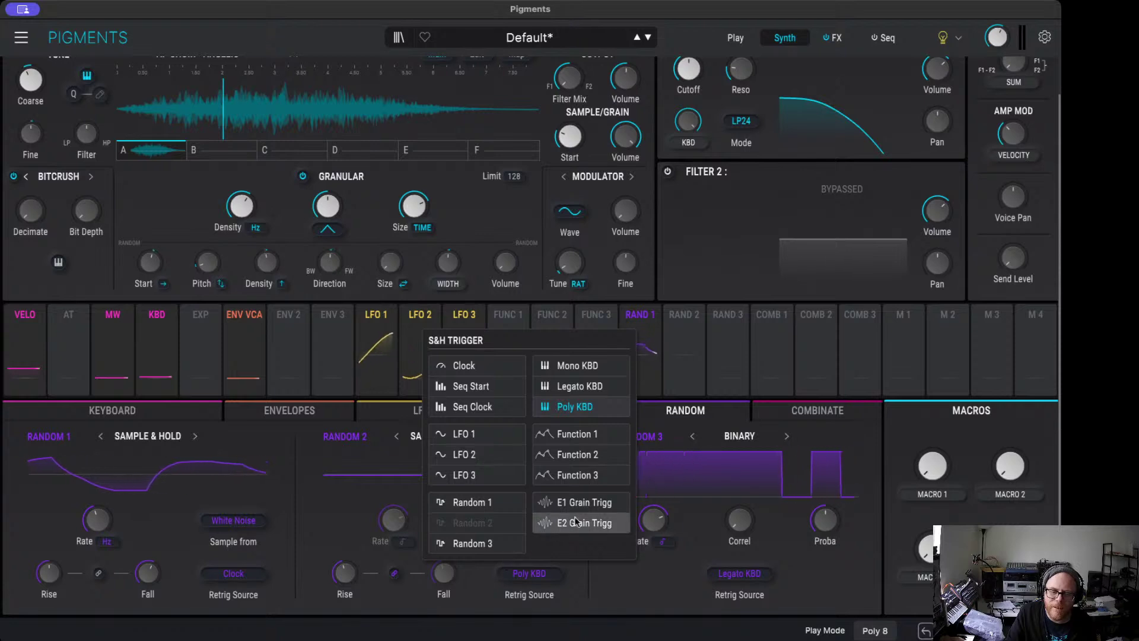
{"action": "left_click", "coordinate": [466, 365]}
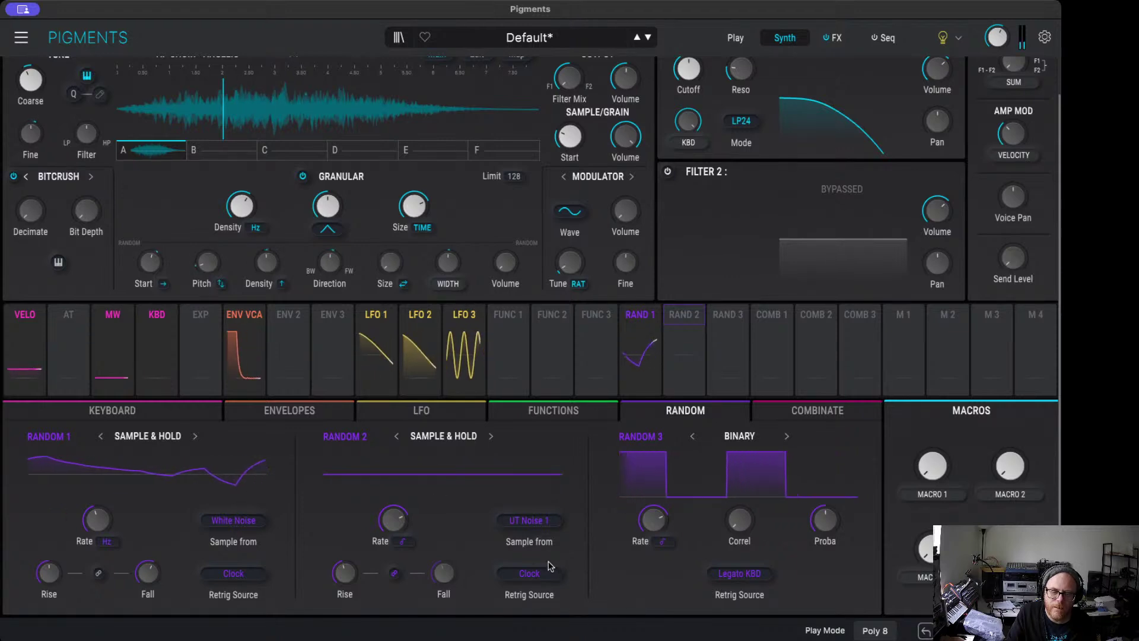
{"action": "mouse_move", "coordinate": [399, 521]}
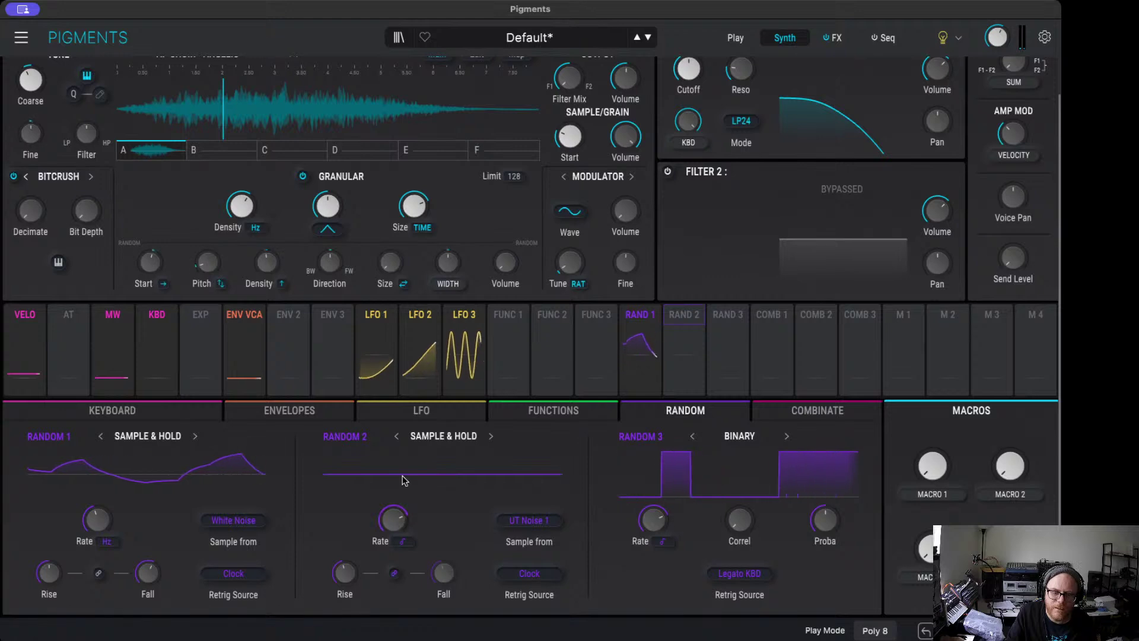
{"action": "left_click", "coordinate": [530, 520]}
{"action": "left_click", "coordinate": [422, 292]}
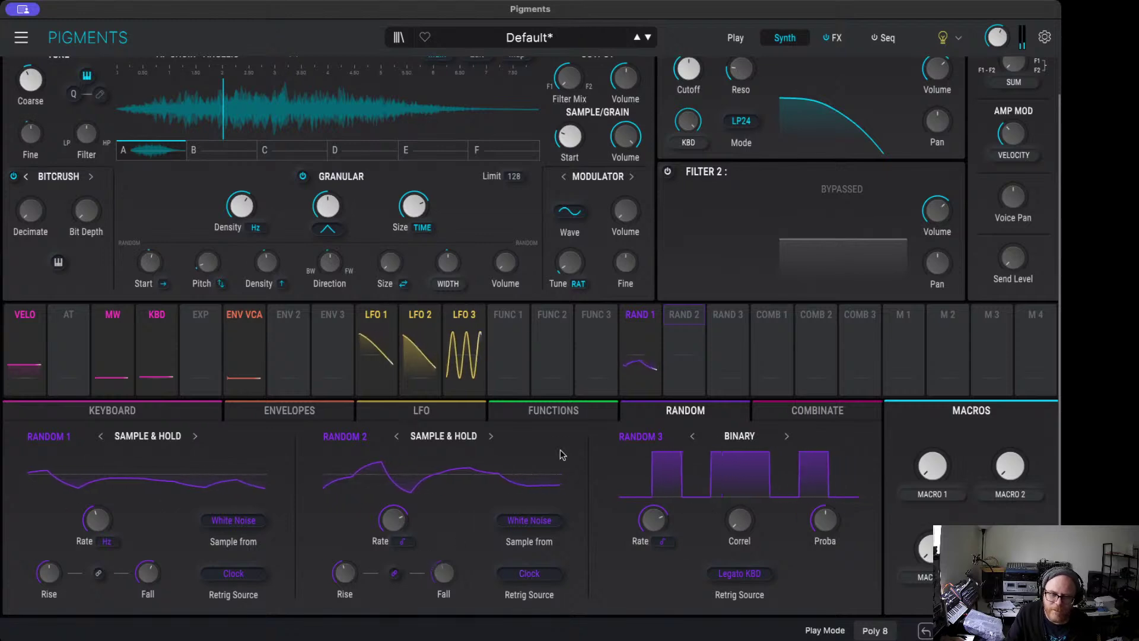
Step: Slow down Random 2 and switch its rate from tempo sync to hertz
{"action": "mouse_move", "coordinate": [412, 508]}
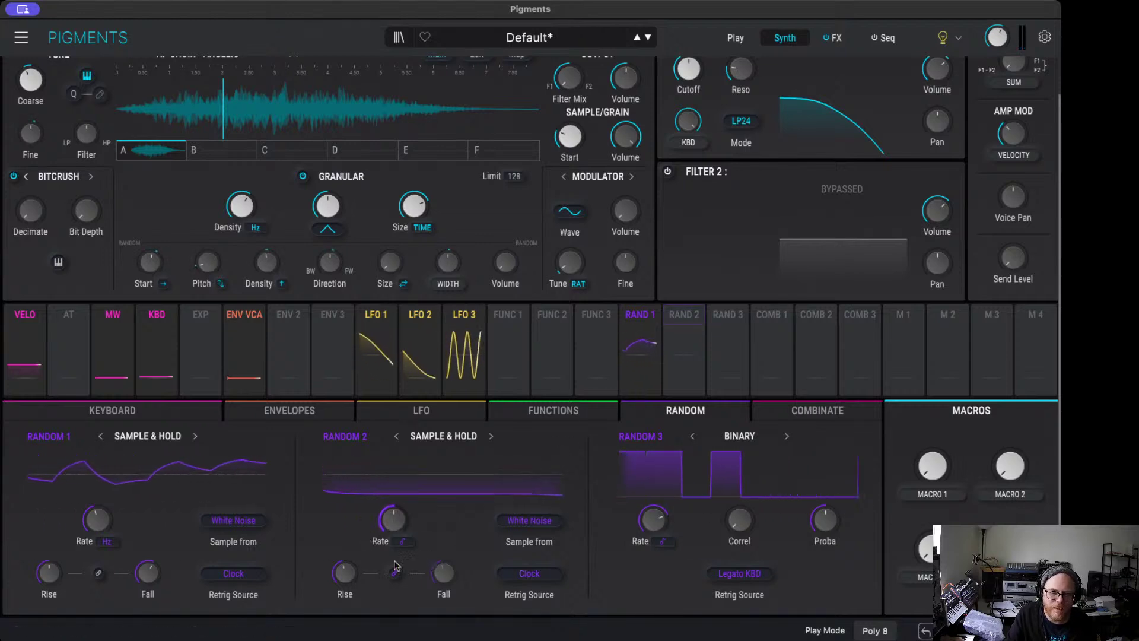
{"action": "left_click", "coordinate": [402, 541]}
{"action": "left_click", "coordinate": [410, 432]}
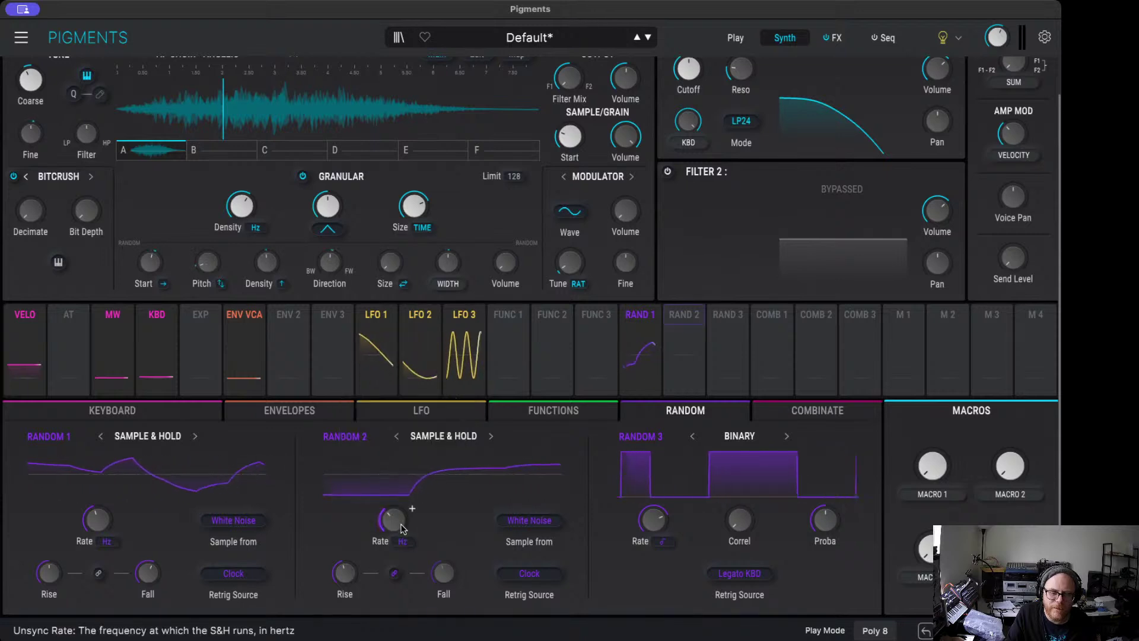
{"action": "left_click_drag", "start_coordinate": [400, 521], "coordinate": [430, 504]}
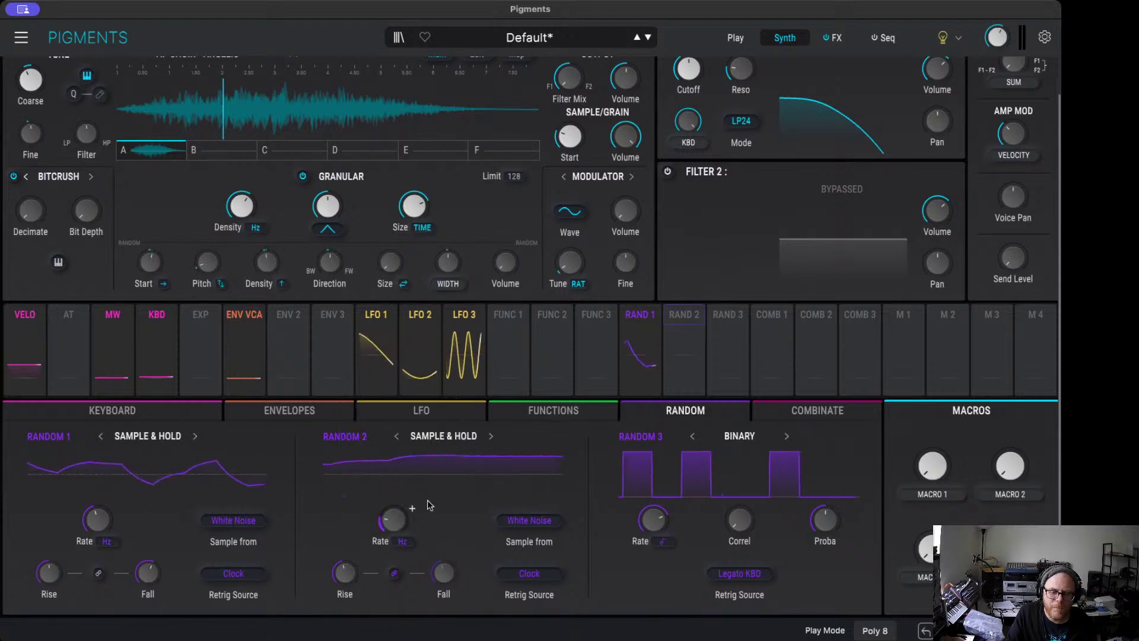
Step: Assign Random 2 as a modulation source for Filter 1's cutoff with an amount of 0.17
{"action": "scroll", "coordinate": [688, 107], "scroll_direction": "up", "scroll_amount": 3}
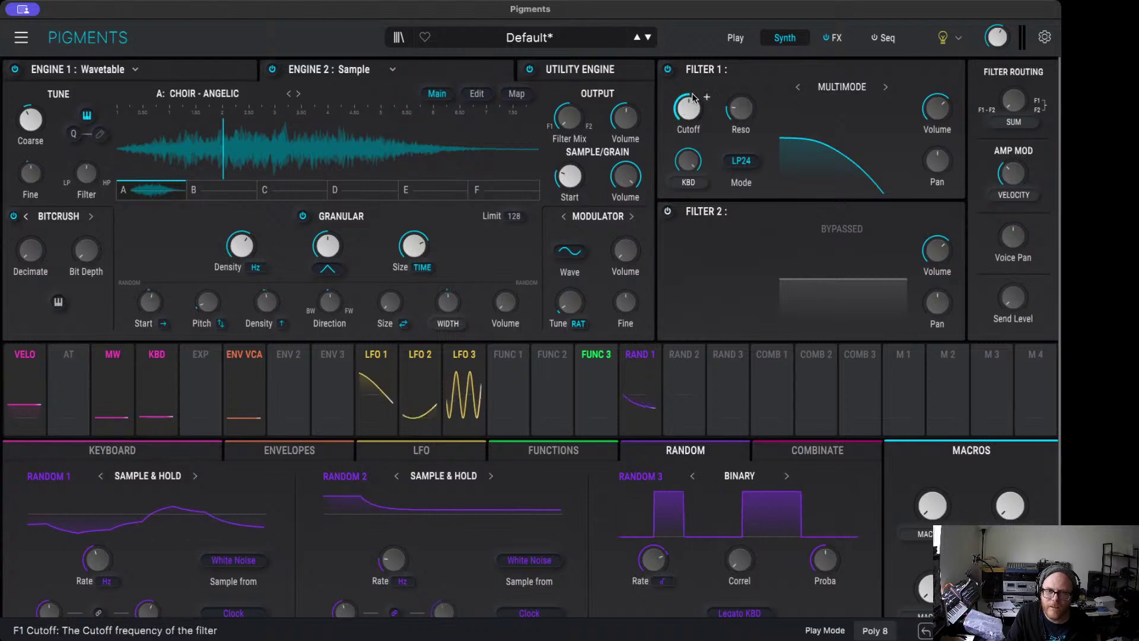
{"action": "left_click", "coordinate": [682, 358]}
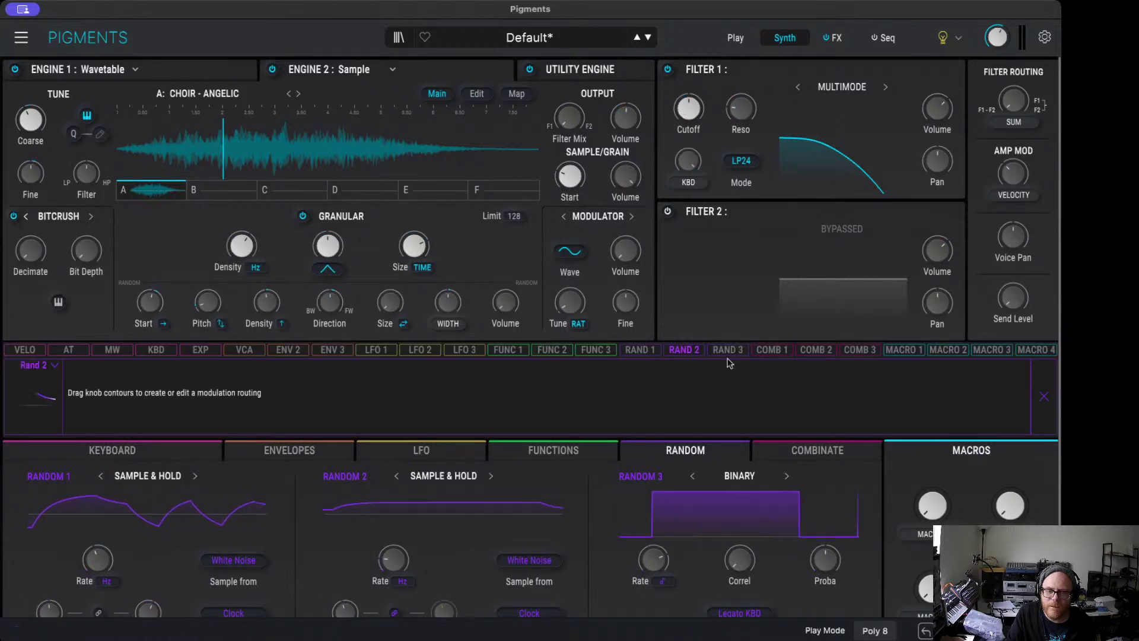
{"action": "left_click_drag", "start_coordinate": [688, 108], "coordinate": [689, 98]}
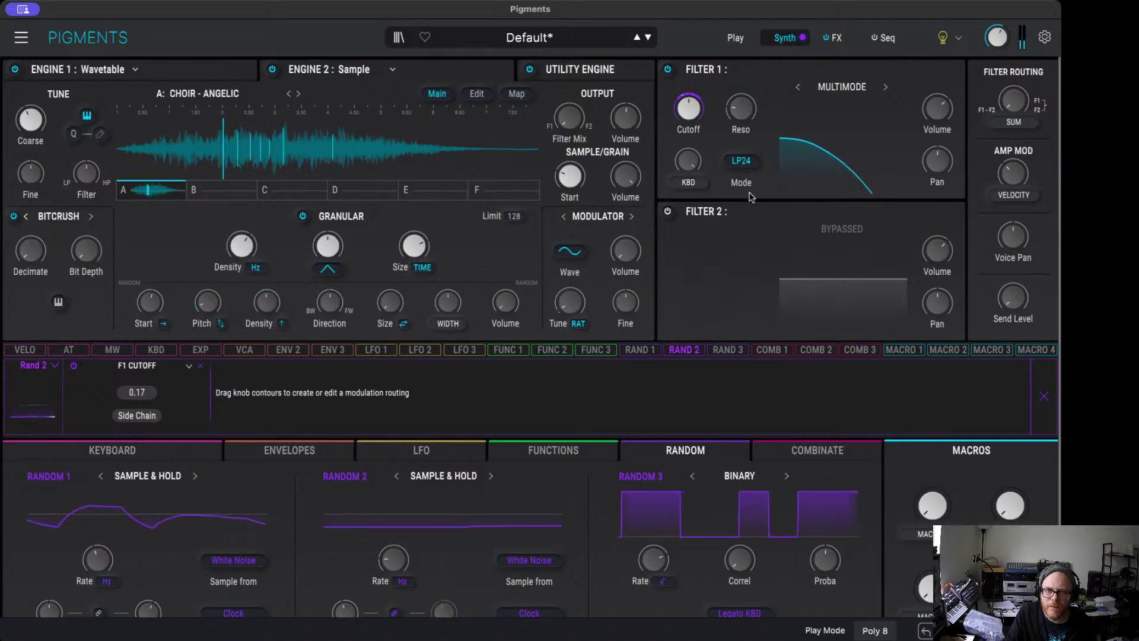
Step: Remove the unintended routing of Random 2 to its own rate and readjust Random 2's rate in hertz
{"action": "mouse_move", "coordinate": [394, 554]}
{"action": "left_mouse_down"}
{"action": "mouse_move", "coordinate": [402, 569]}
{"action": "mouse_move", "coordinate": [394, 553]}
{"action": "left_mouse_up"}
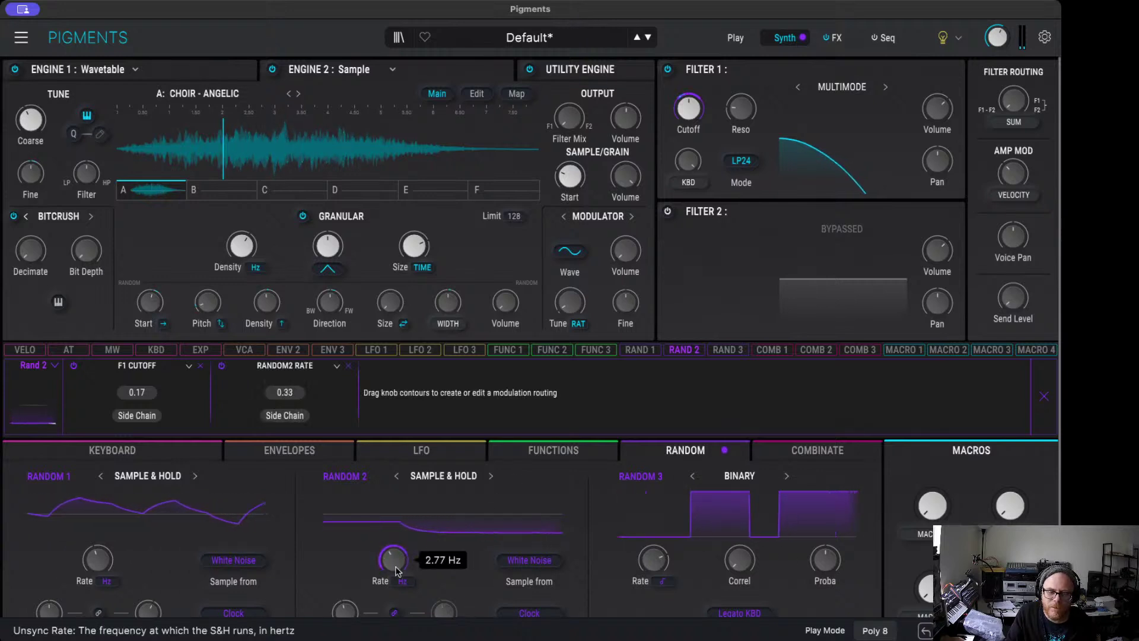
{"action": "left_click", "coordinate": [348, 365]}
{"action": "mouse_move", "coordinate": [394, 559]}
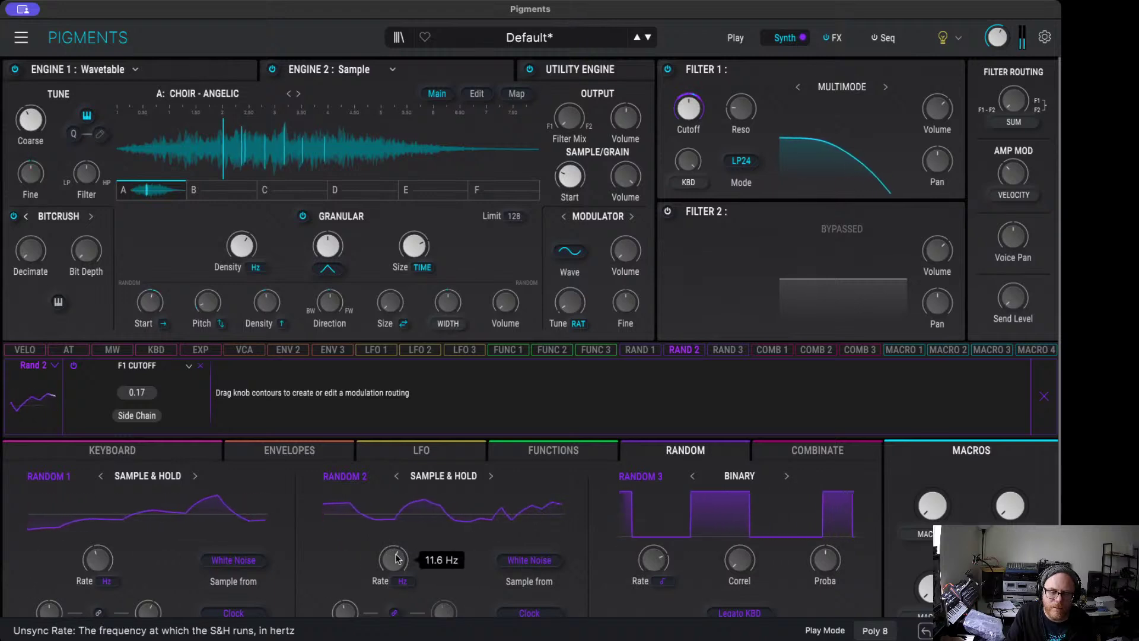
{"action": "left_click_drag", "start_coordinate": [399, 566], "coordinate": [399, 579]}
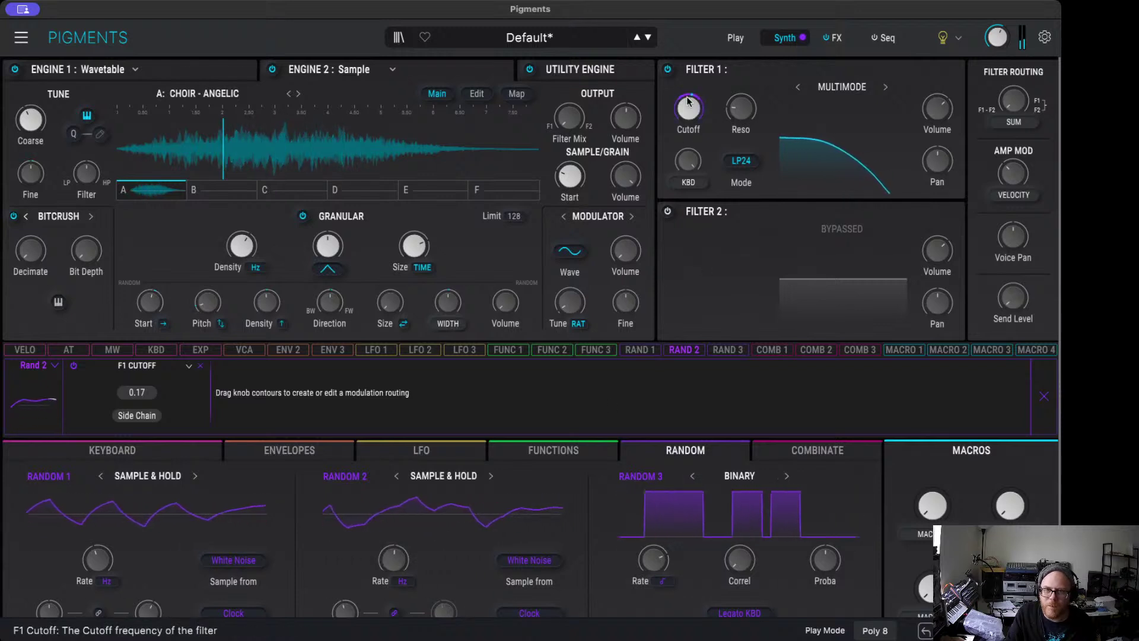
Step: Reduce Random 2's modulation amount on Filter 1's cutoff to 0.04
{"action": "mouse_move", "coordinate": [690, 93]}
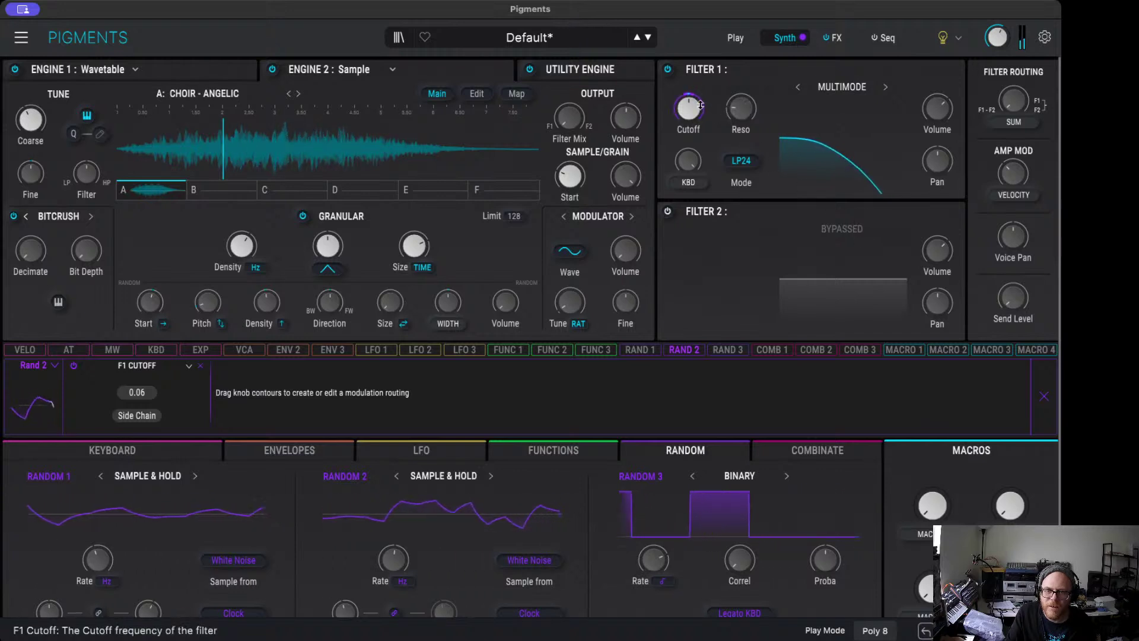
{"action": "mouse_move", "coordinate": [692, 94]}
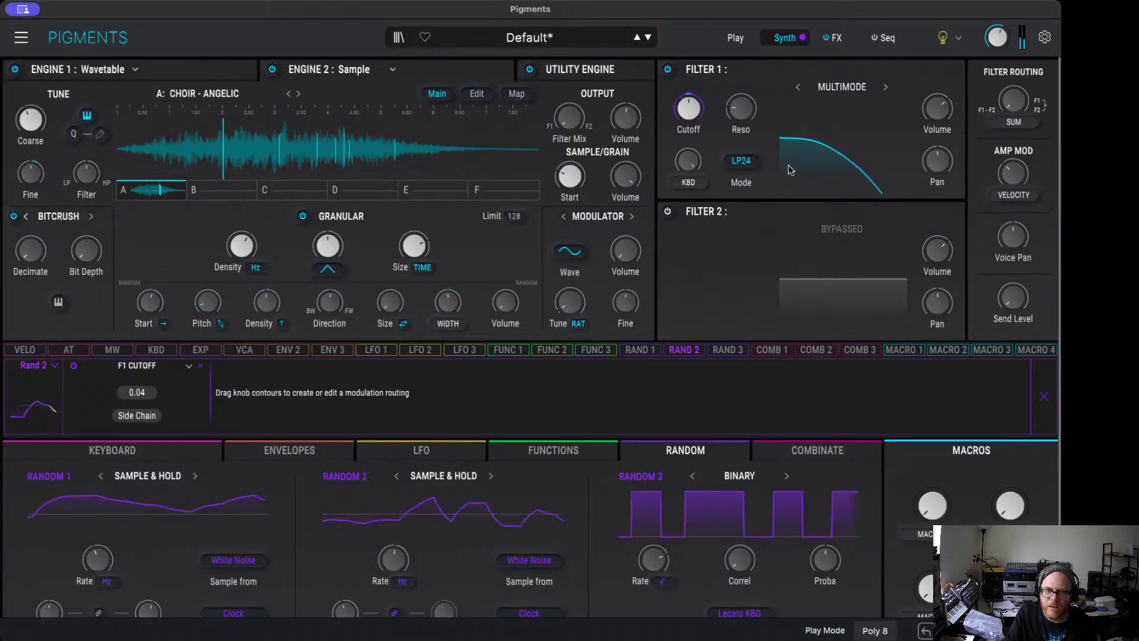
Step: Try Random 2 on Filter 1's resonance at 0.05, remove that routing, and modulate Filter 1's resonance and pan with Random 1 instead
{"action": "left_click_drag", "start_coordinate": [740, 95], "coordinate": [741, 90]}
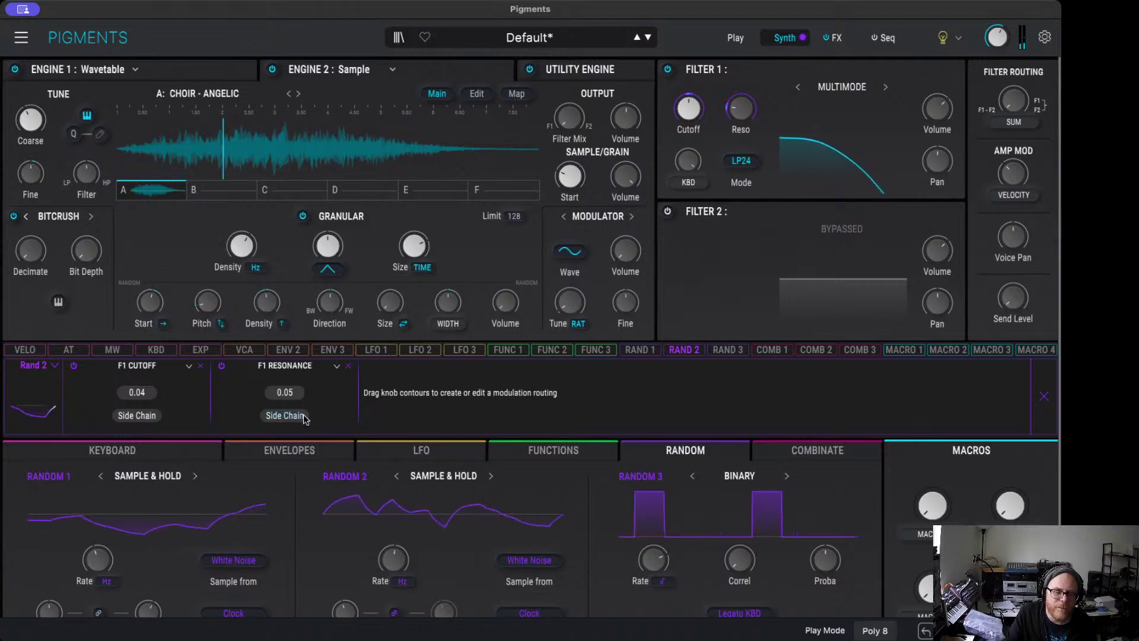
{"action": "left_click", "coordinate": [348, 367]}
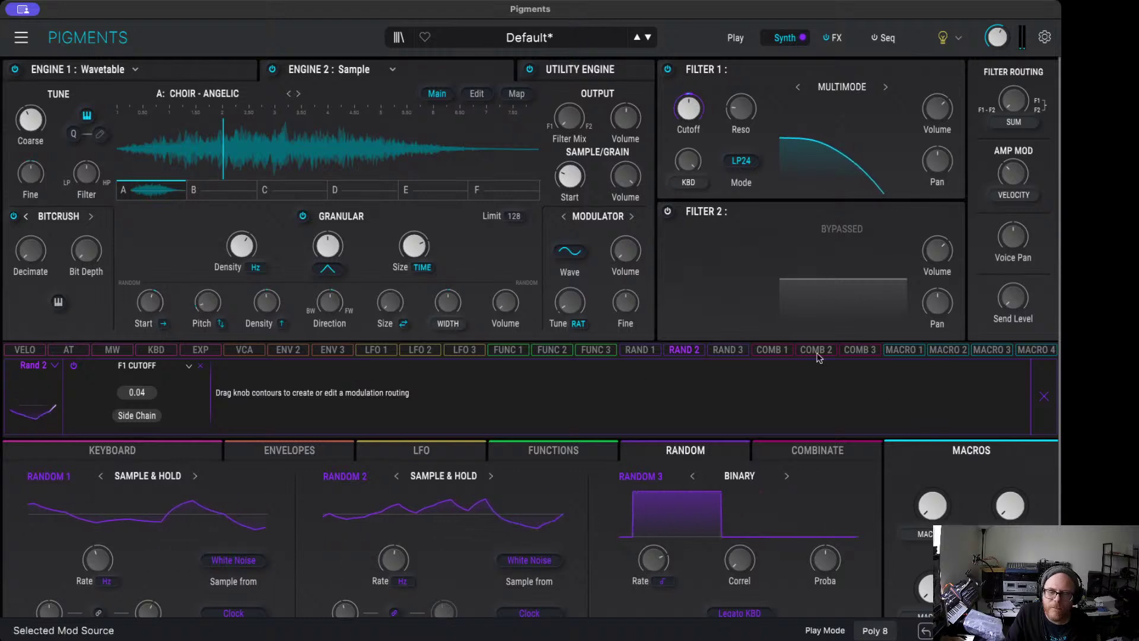
{"action": "left_click", "coordinate": [631, 352]}
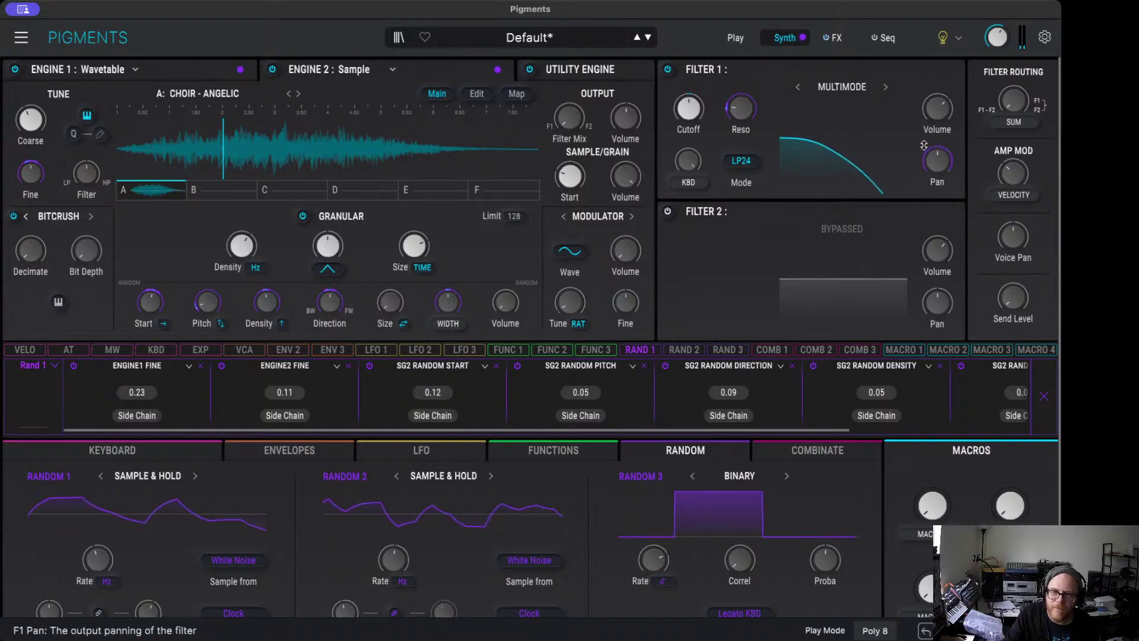
Step: Enable the effects section and replace the Delay in FX A's first slot with Distortion
{"action": "left_click", "coordinate": [834, 36]}
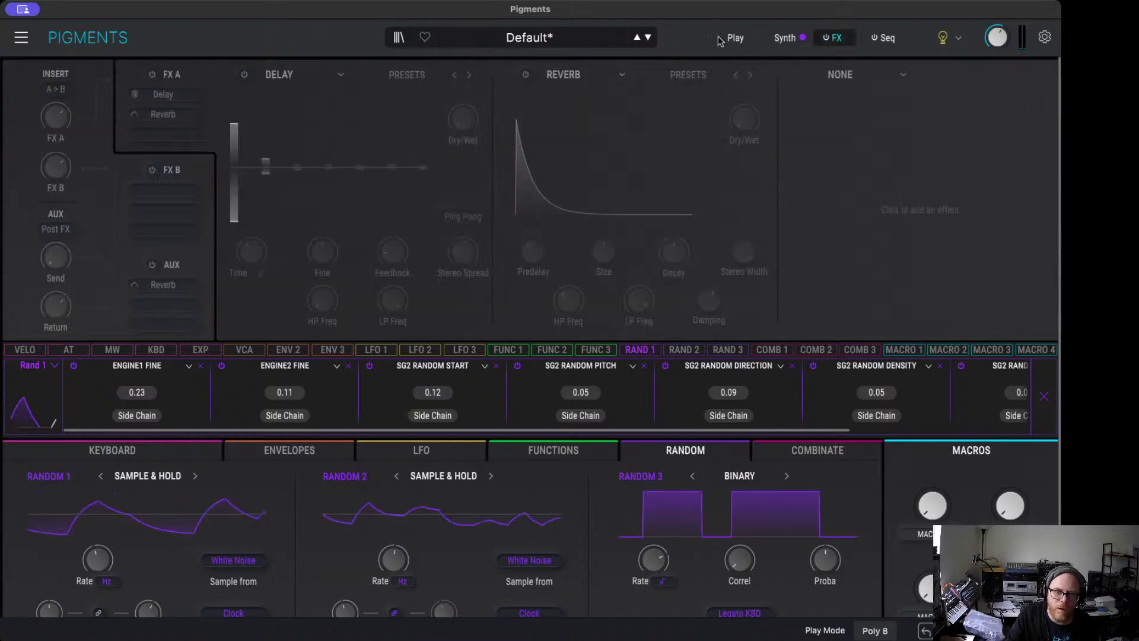
{"action": "left_click", "coordinate": [831, 39]}
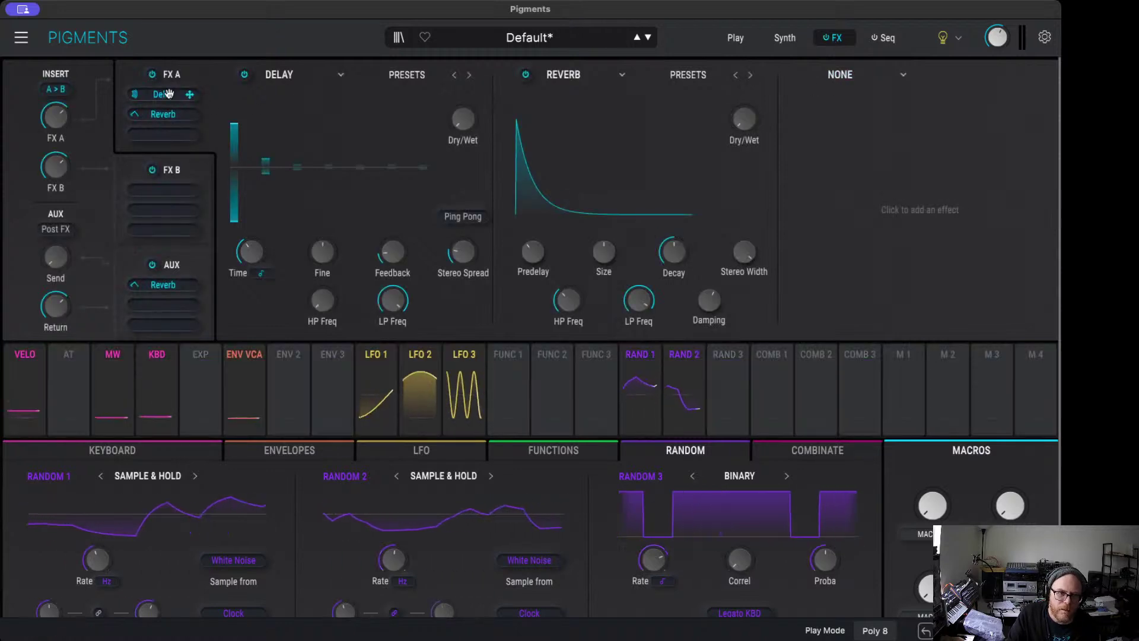
{"action": "left_click", "coordinate": [318, 77]}
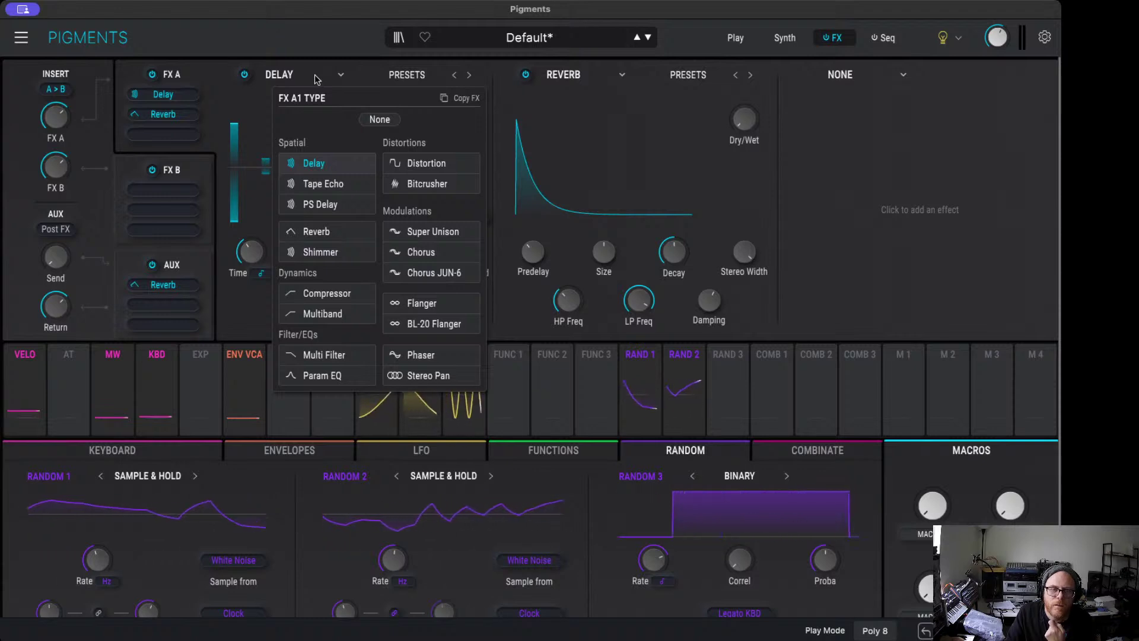
{"action": "left_click", "coordinate": [418, 165]}
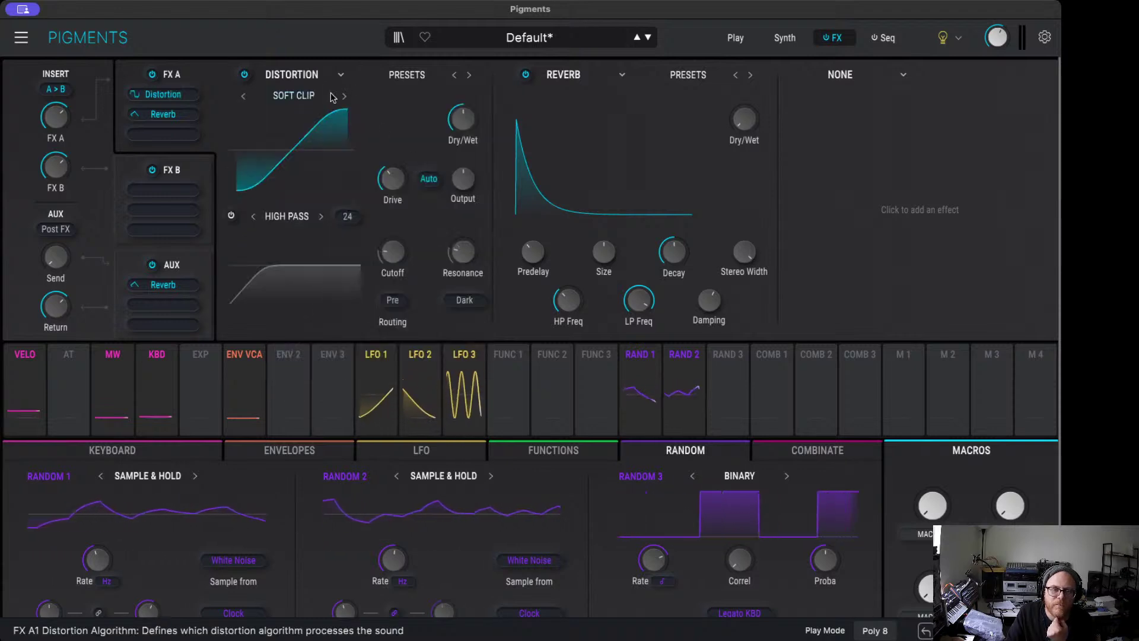
Step: Set the first Distortion to the Tape type with about 7.4 dB of drive and a 61 % dry/wet mix
{"action": "left_click_drag", "start_coordinate": [410, 160], "coordinate": [410, 167]}
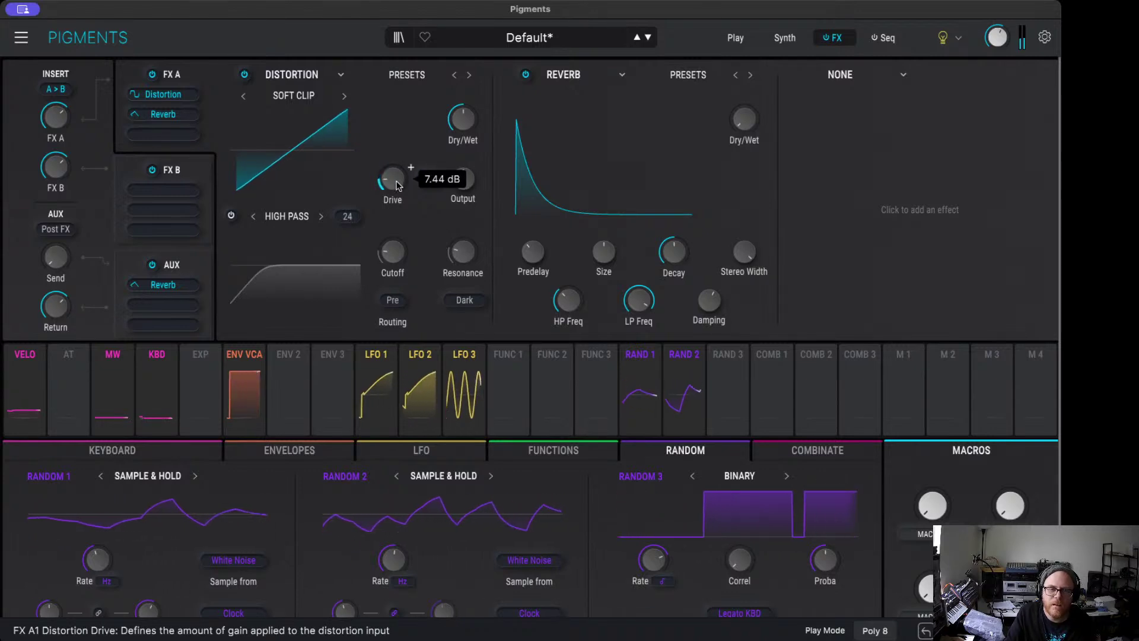
{"action": "mouse_move", "coordinate": [468, 125]}
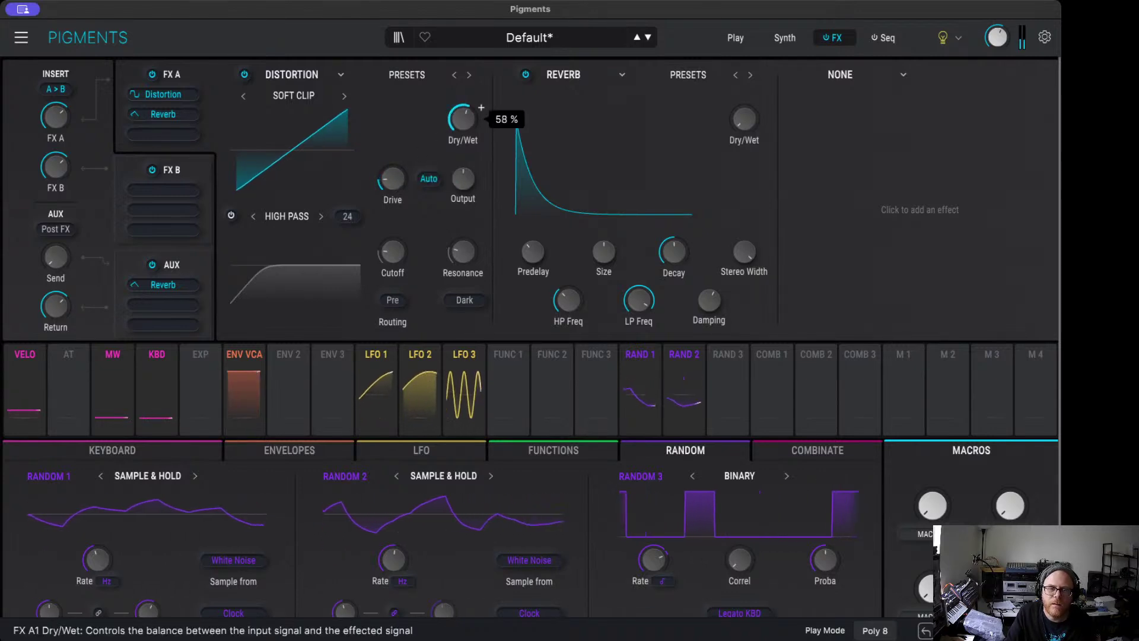
{"action": "left_click_drag", "start_coordinate": [461, 119], "coordinate": [460, 119]}
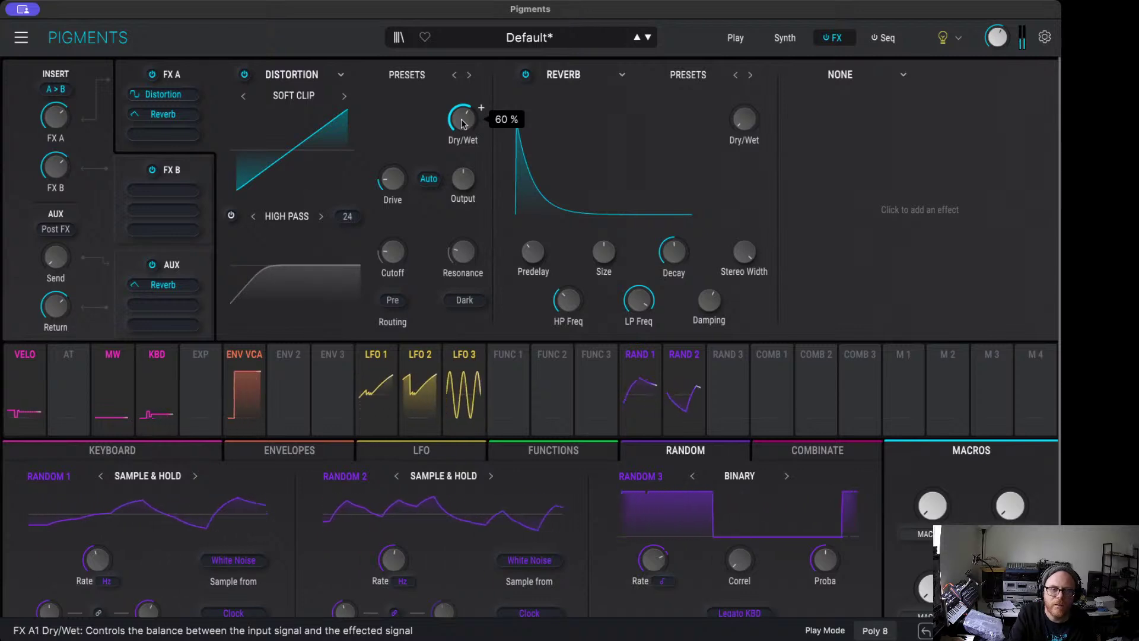
{"action": "left_click_drag", "start_coordinate": [461, 119], "coordinate": [461, 118]}
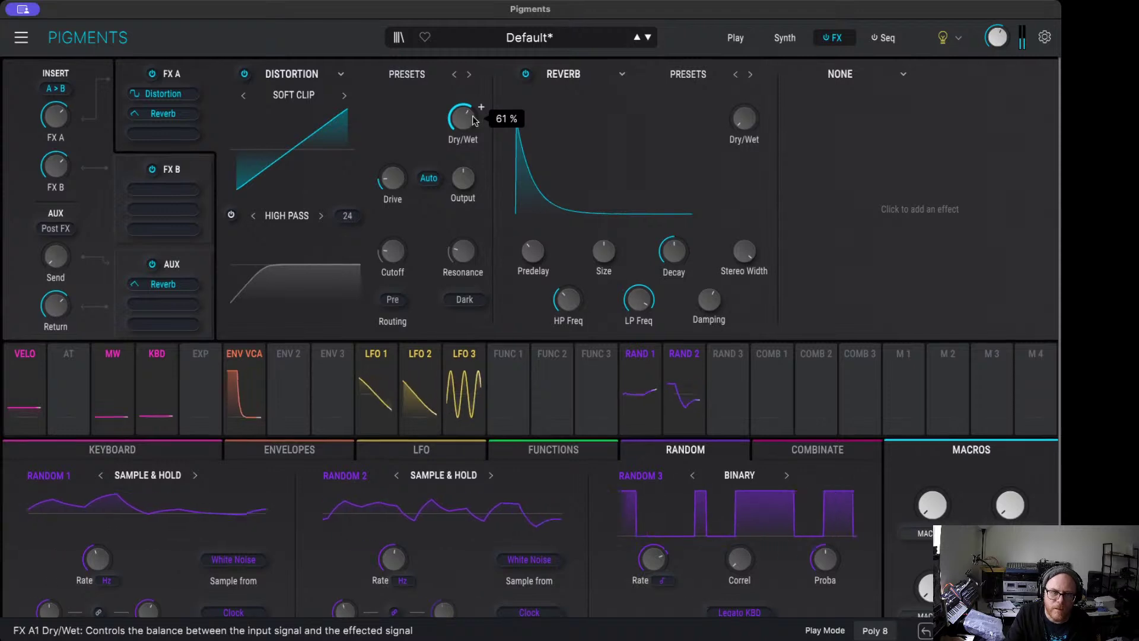
{"action": "left_click", "coordinate": [300, 96]}
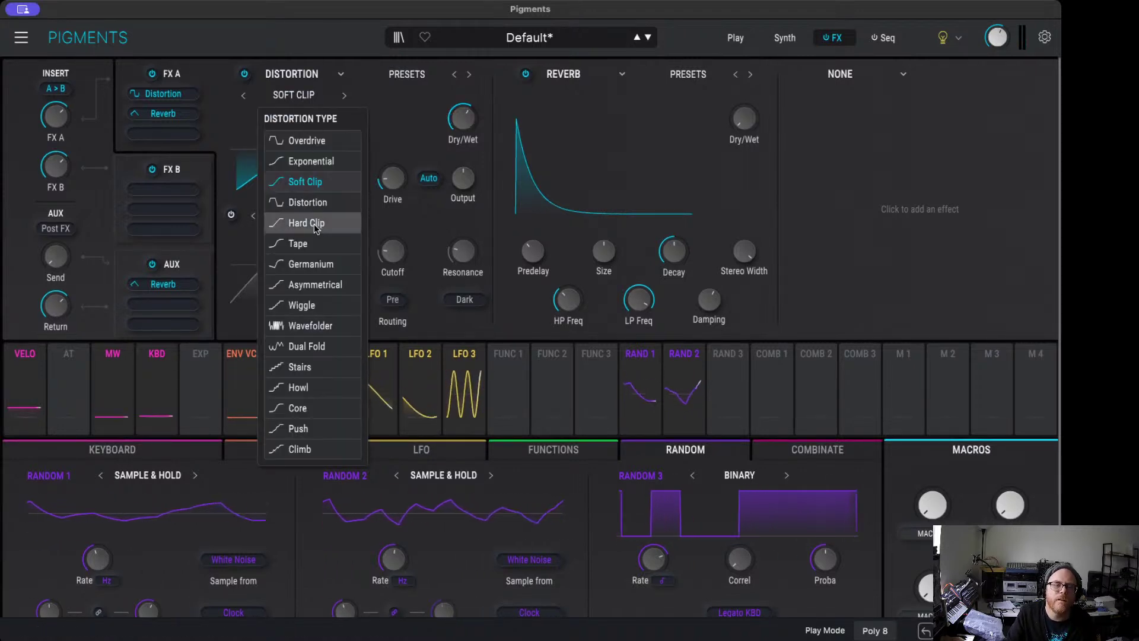
{"action": "left_click", "coordinate": [314, 243]}
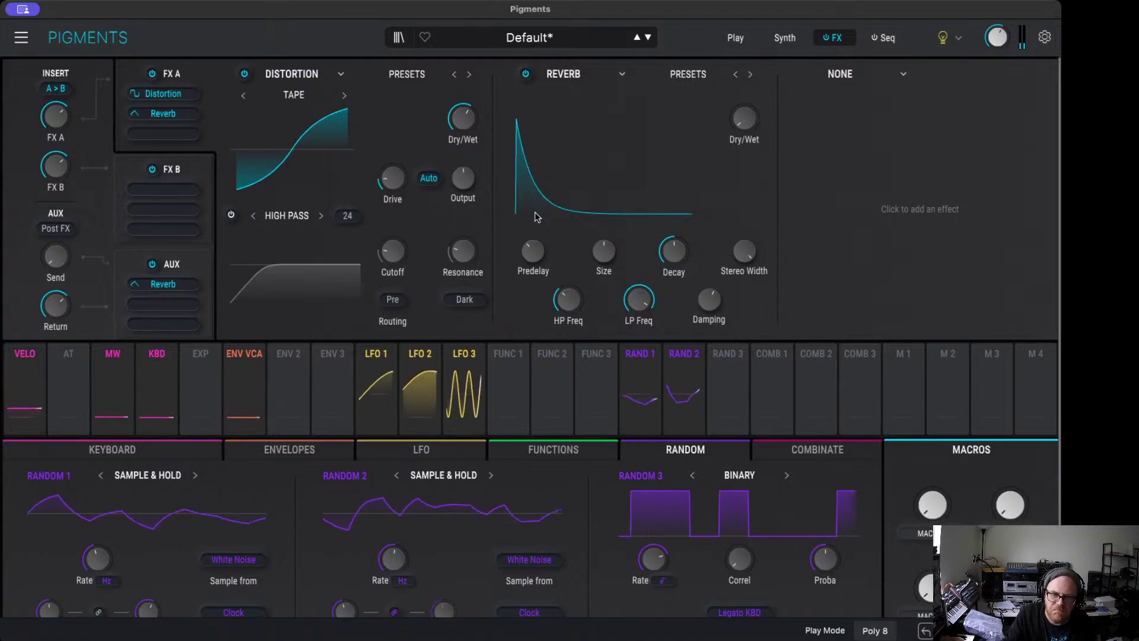
Step: Try Tape Echo in place of the Reverb in FX A's second slot, with its delay time type set to Time
{"action": "left_click", "coordinate": [586, 76]}
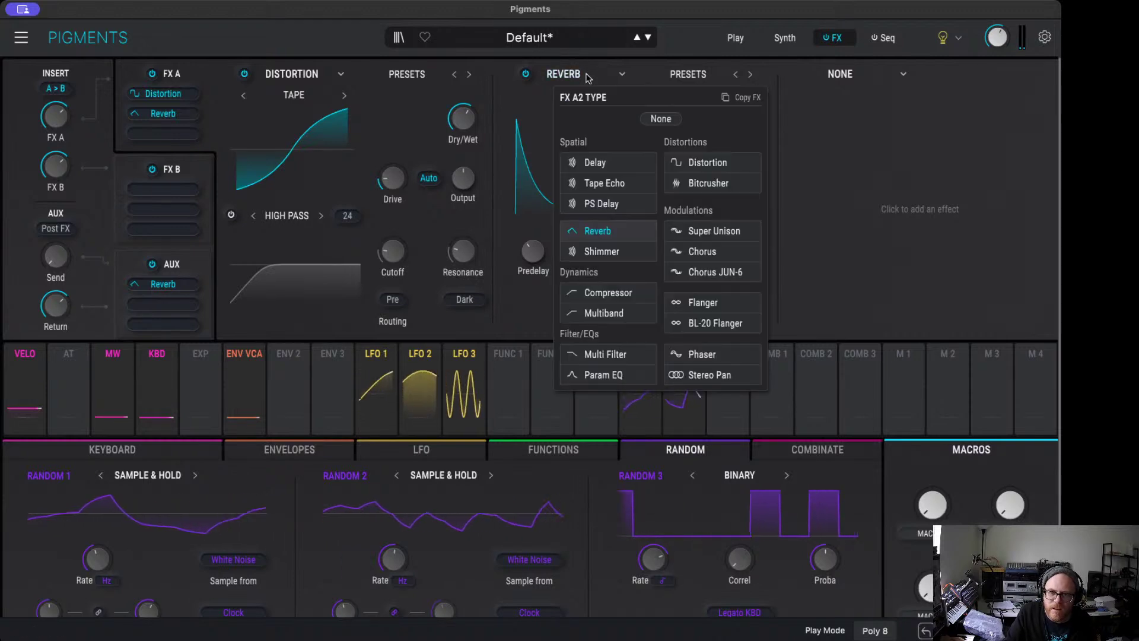
{"action": "left_click", "coordinate": [615, 183]}
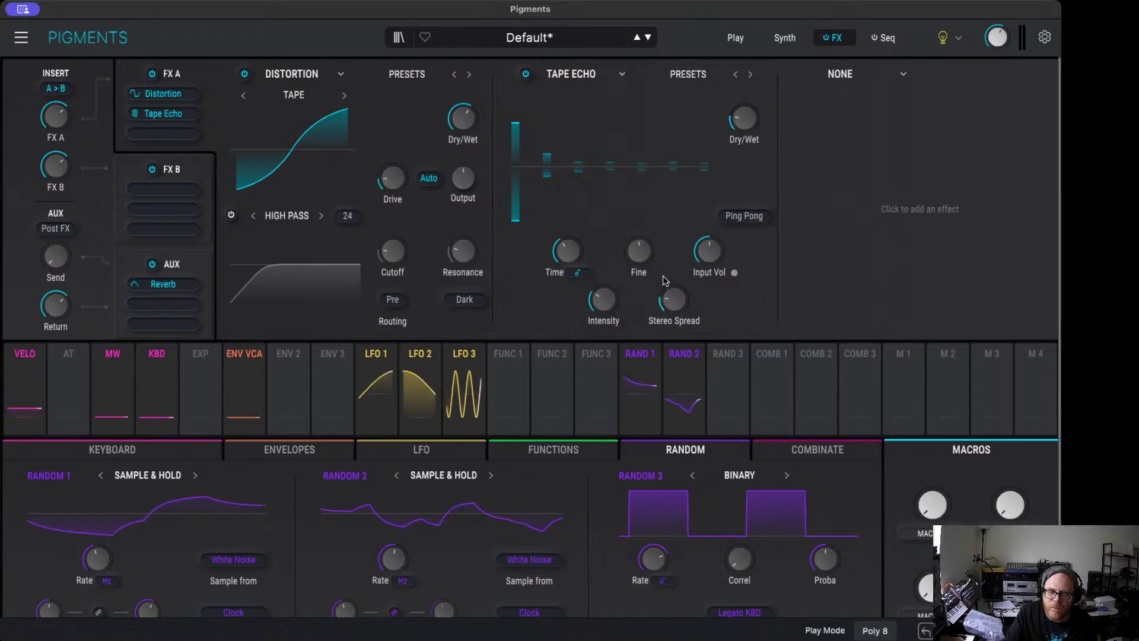
{"action": "left_click", "coordinate": [586, 274]}
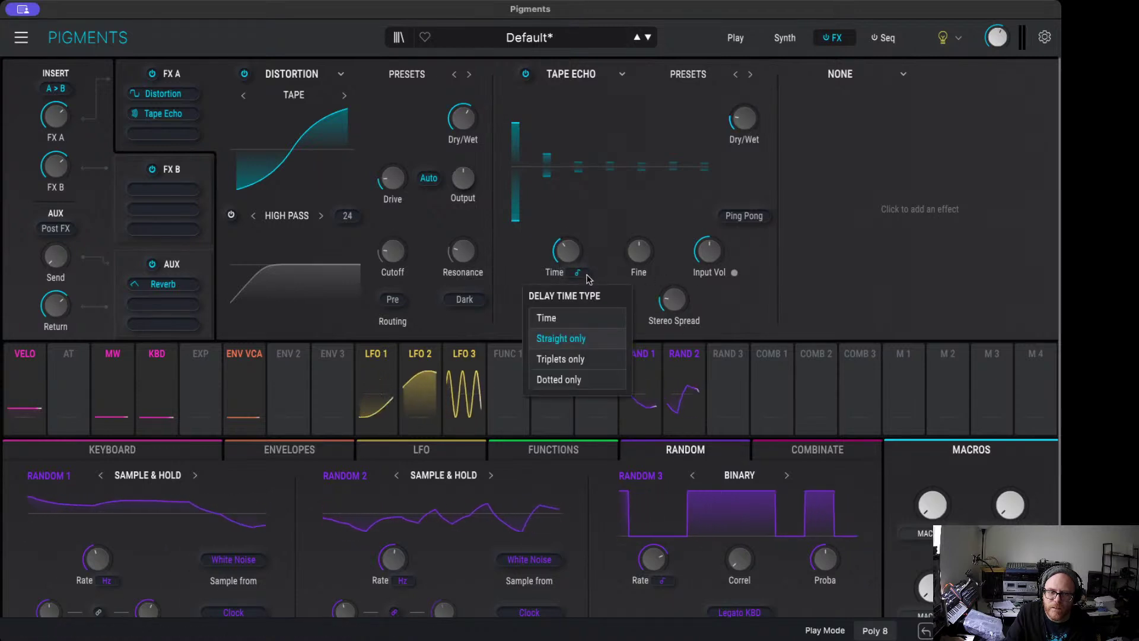
{"action": "left_click", "coordinate": [585, 319]}
{"action": "scroll", "coordinate": [586, 239], "scroll_direction": "down", "scroll_amount": 5}
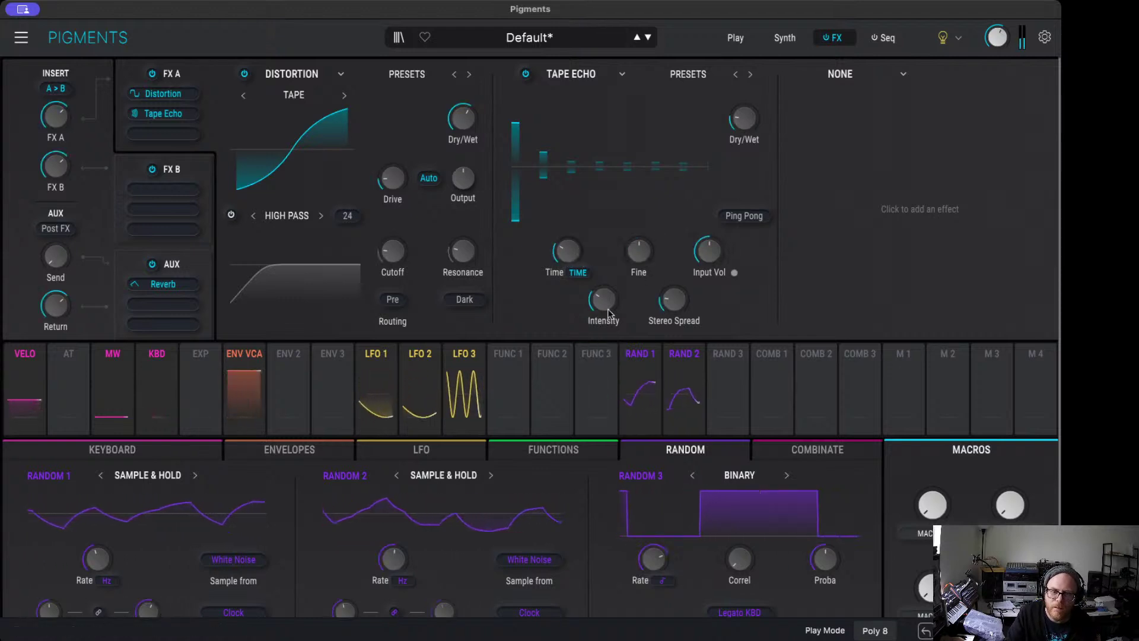
Step: Raise Tape Echo's dry/wet mix to 68 % and experiment with its delay time in milliseconds
{"action": "mouse_move", "coordinate": [751, 122]}
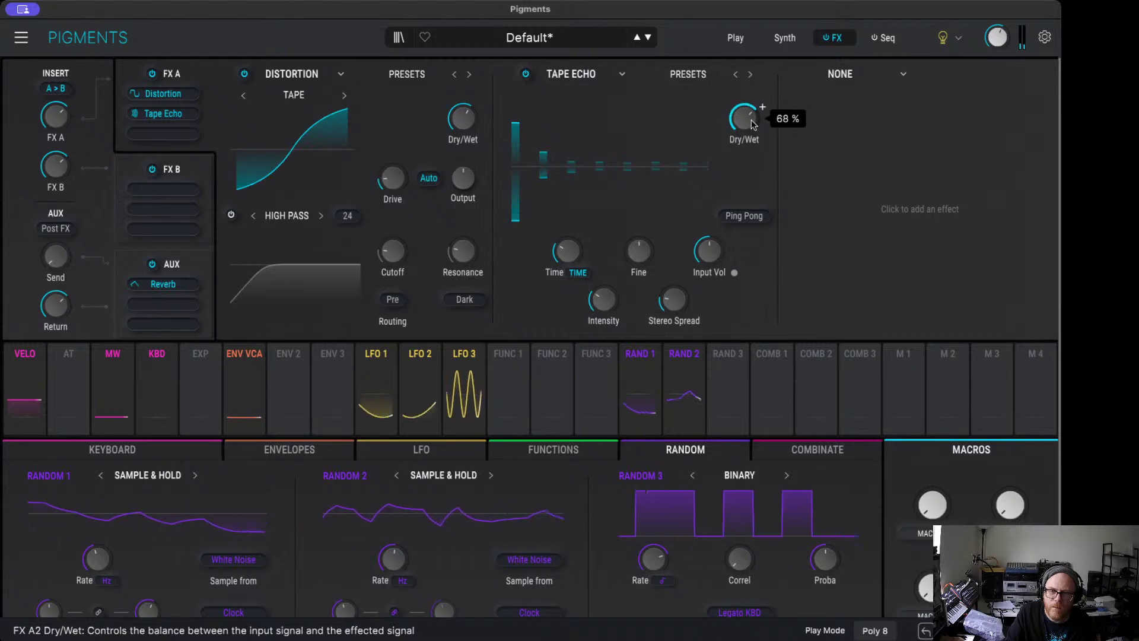
{"action": "mouse_move", "coordinate": [556, 266]}
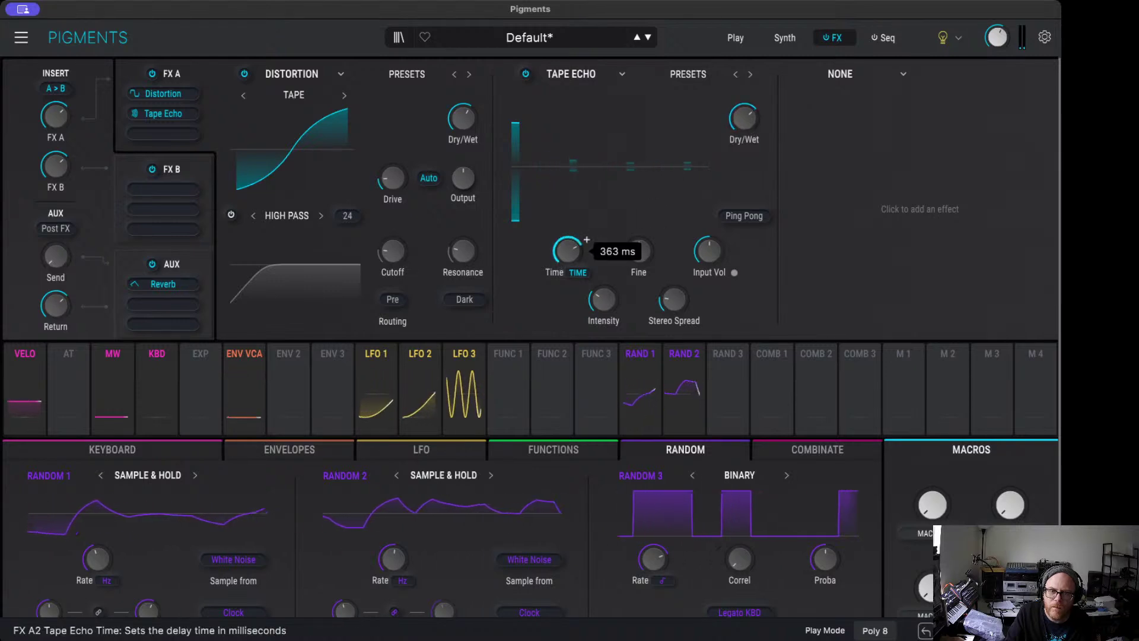
{"action": "mouse_move", "coordinate": [567, 251]}
{"action": "left_mouse_down"}
{"action": "mouse_move", "coordinate": [567, 273]}
{"action": "mouse_move", "coordinate": [565, 250]}
{"action": "left_mouse_up"}
{"action": "mouse_move", "coordinate": [645, 268]}
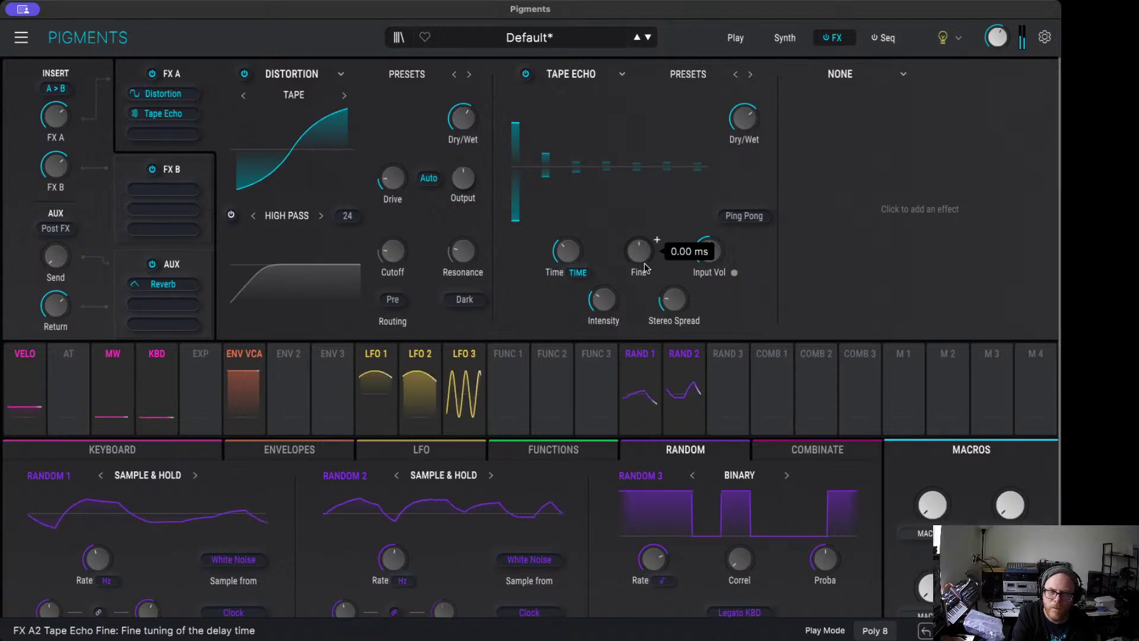
{"action": "mouse_move", "coordinate": [708, 254]}
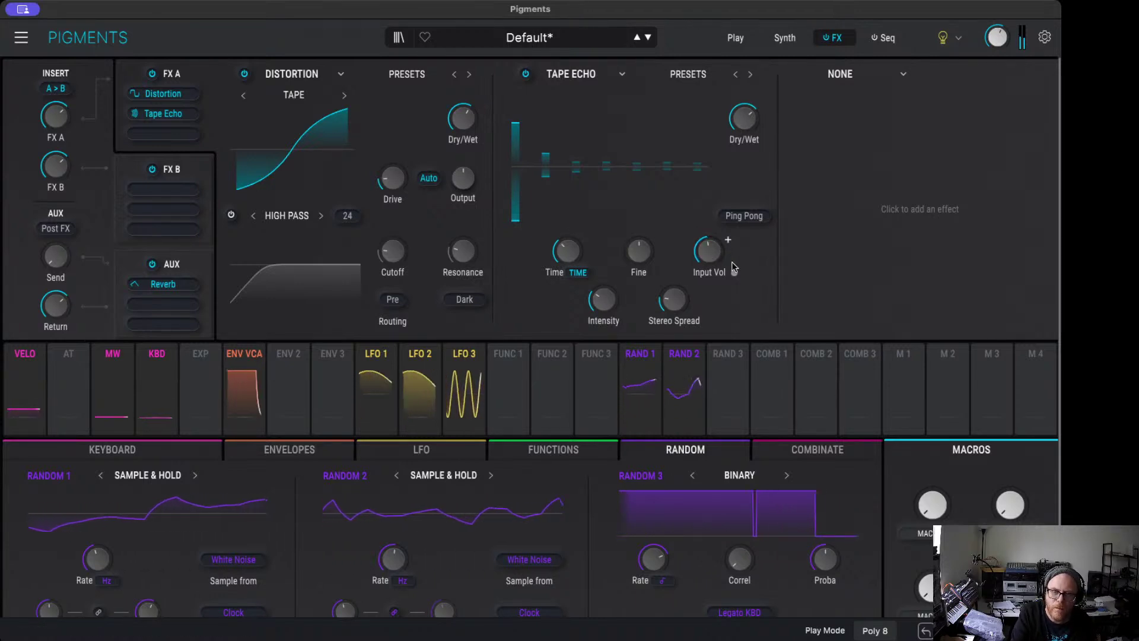
Step: Enable Ping Pong on Tape Echo, readjust its delay time and widen its stereo width fully
{"action": "left_click", "coordinate": [747, 220]}
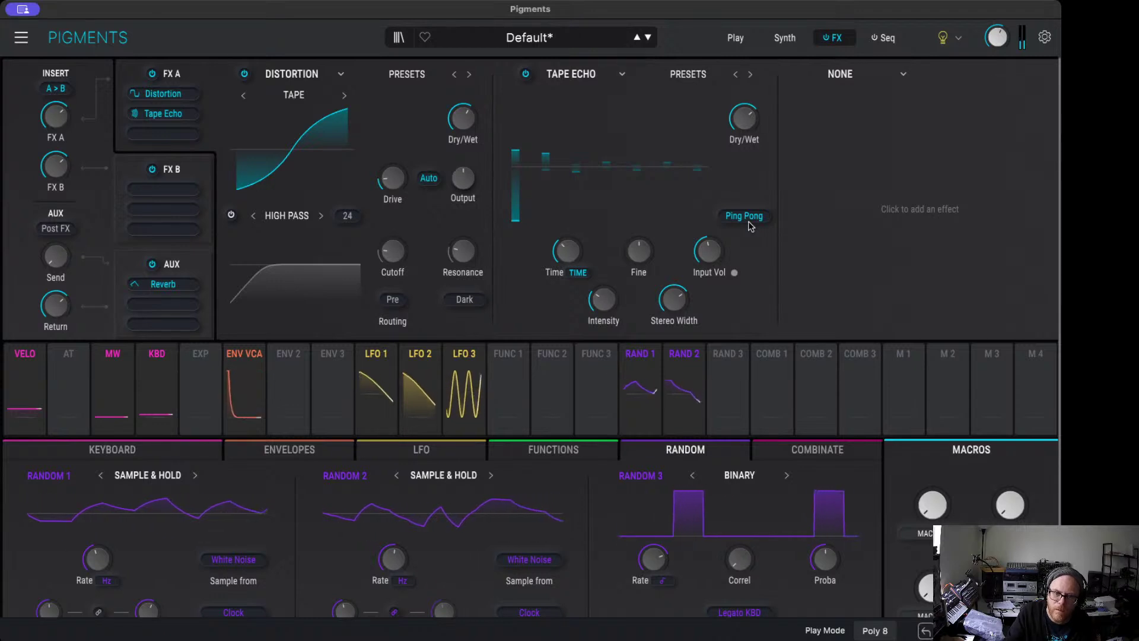
{"action": "left_click_drag", "start_coordinate": [566, 252], "coordinate": [572, 257]}
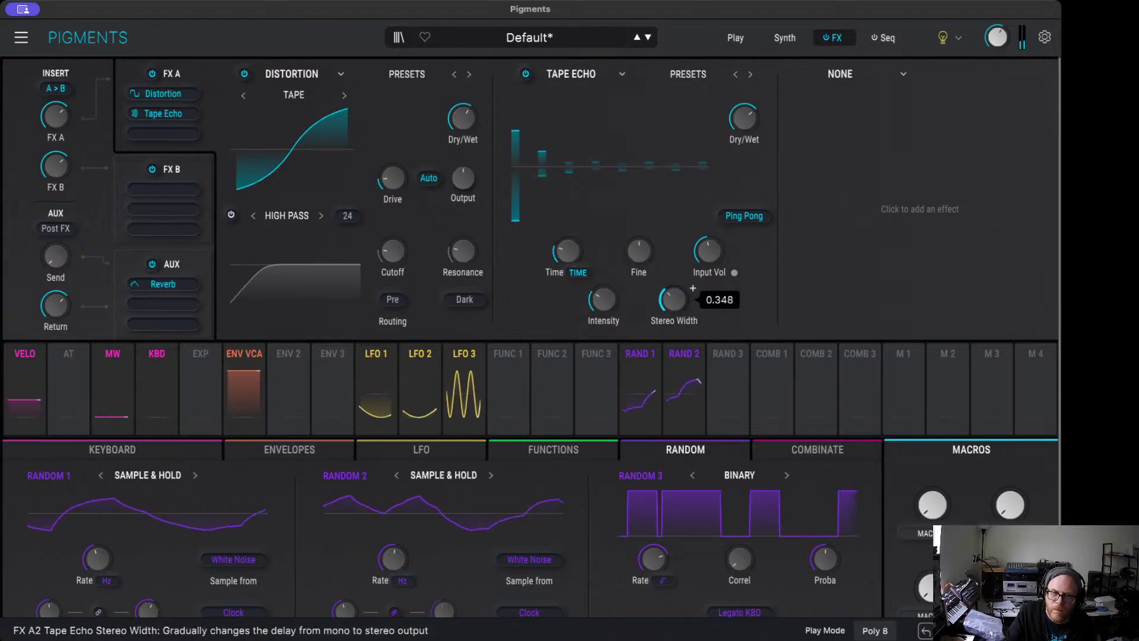
{"action": "left_click_drag", "start_coordinate": [693, 288], "coordinate": [676, 310]}
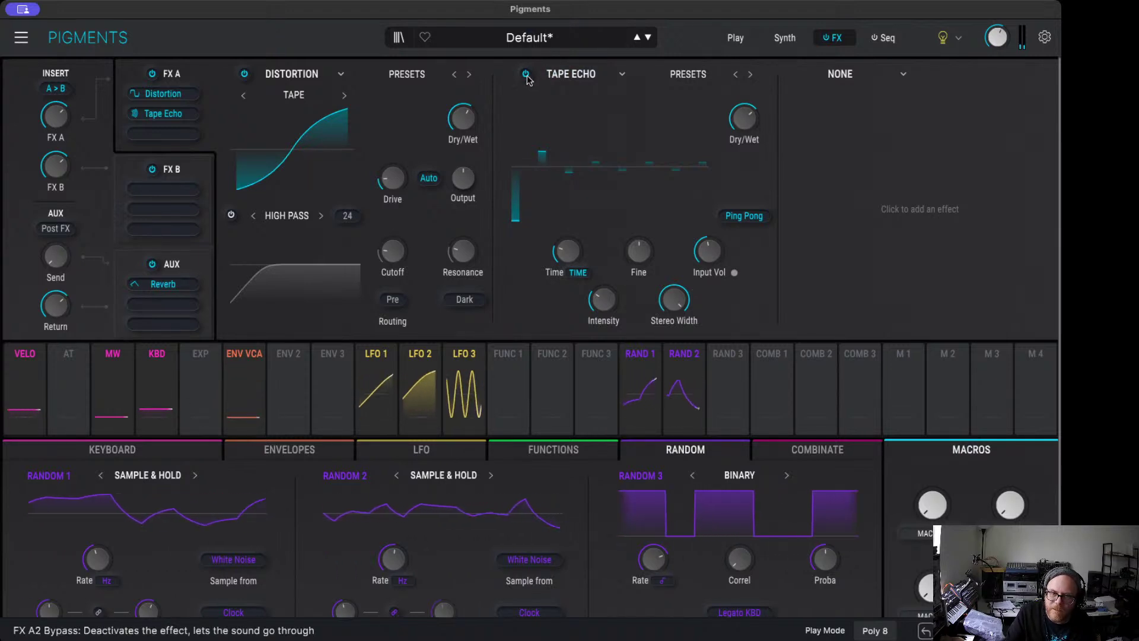
Step: Replace the Tape Echo in FX A's second slot with Shimmer and lower its dry/wet mix
{"action": "left_click", "coordinate": [572, 76]}
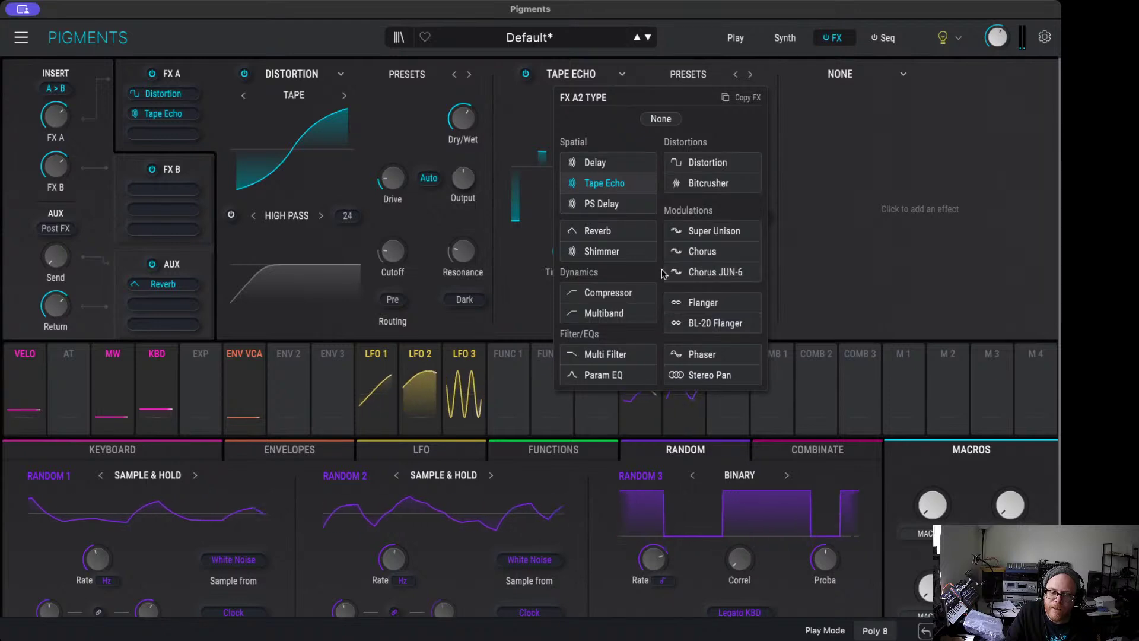
{"action": "left_click", "coordinate": [645, 262]}
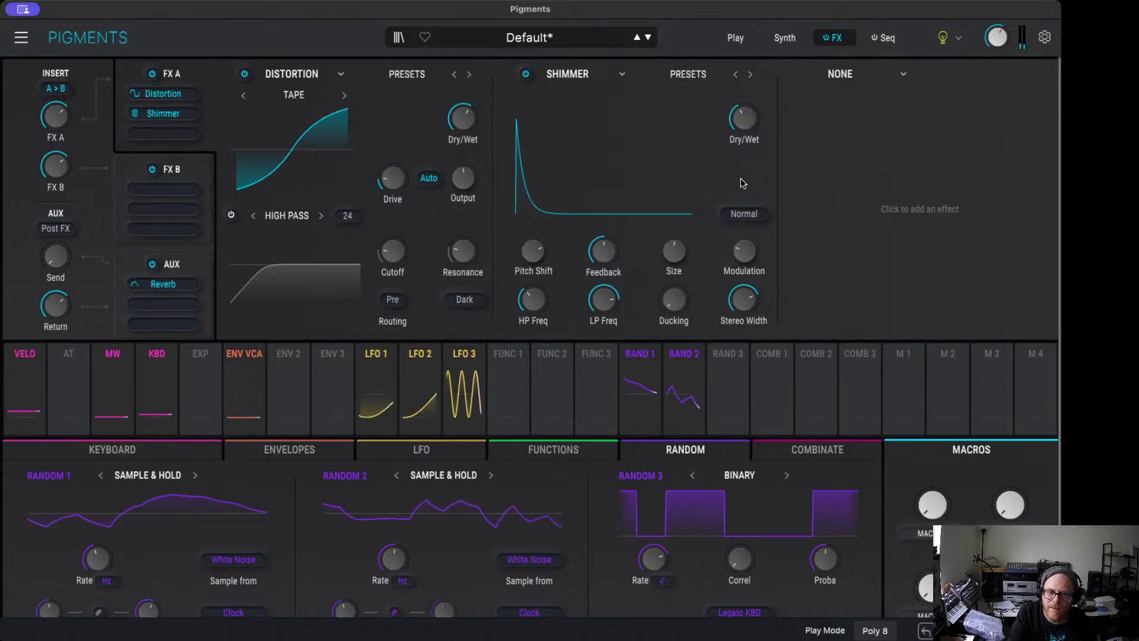
{"action": "mouse_move", "coordinate": [744, 119]}
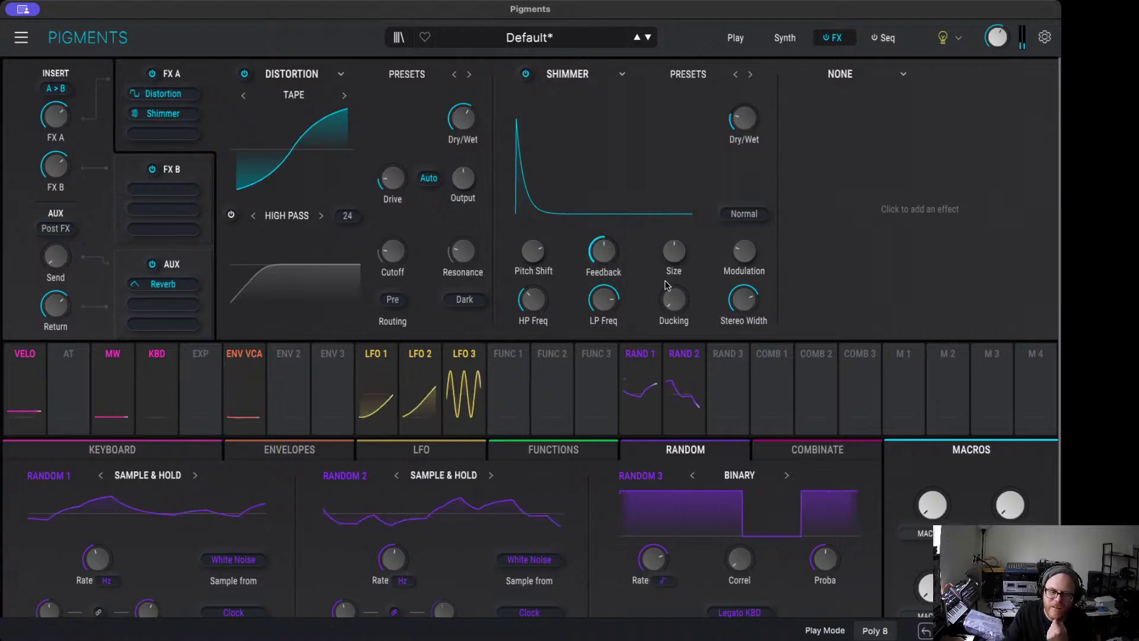
{"action": "mouse_move", "coordinate": [680, 289]}
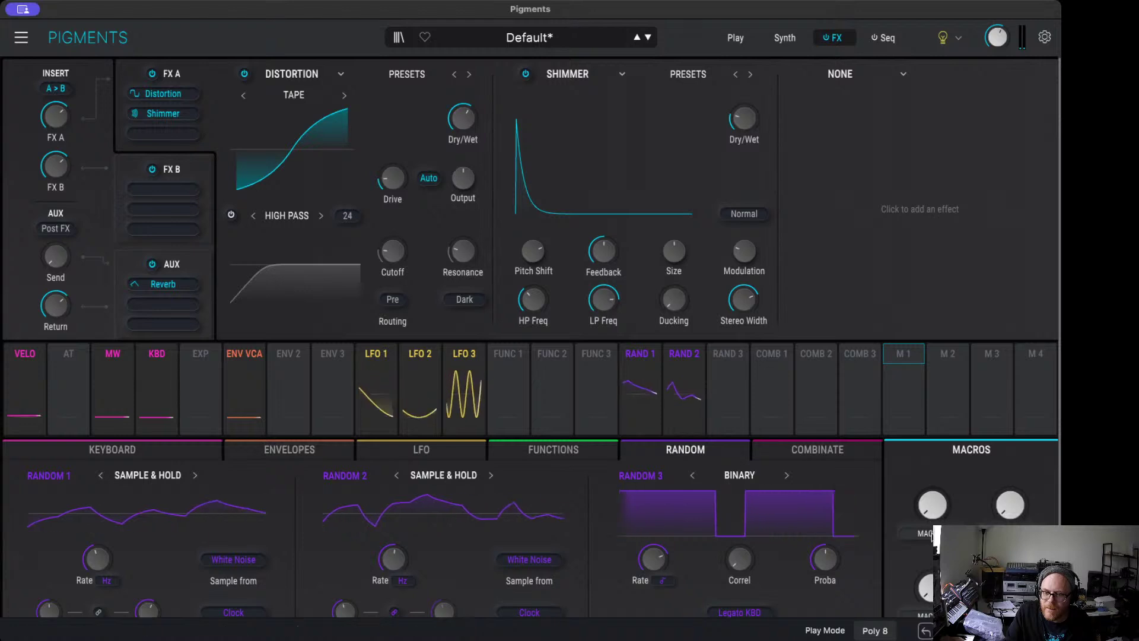
Step: Route Macro 1 to Shimmer's dry/wet with an amount of -0.83 and rename the macro Reverb Cut
{"action": "left_click", "coordinate": [904, 355]}
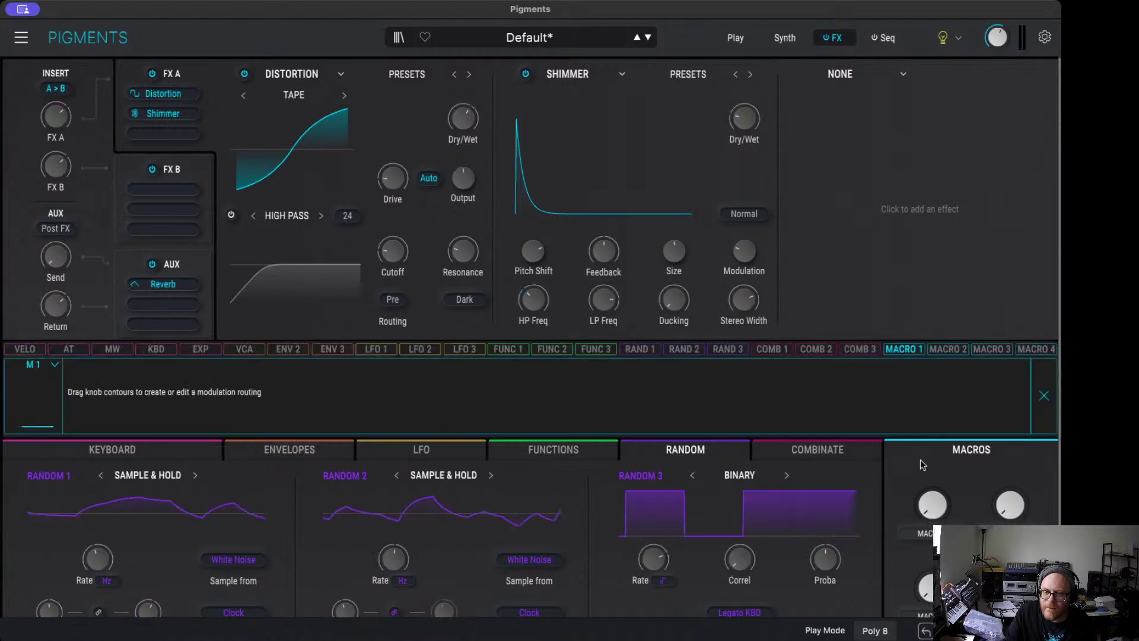
{"action": "left_click_drag", "start_coordinate": [744, 107], "coordinate": [744, 127]}
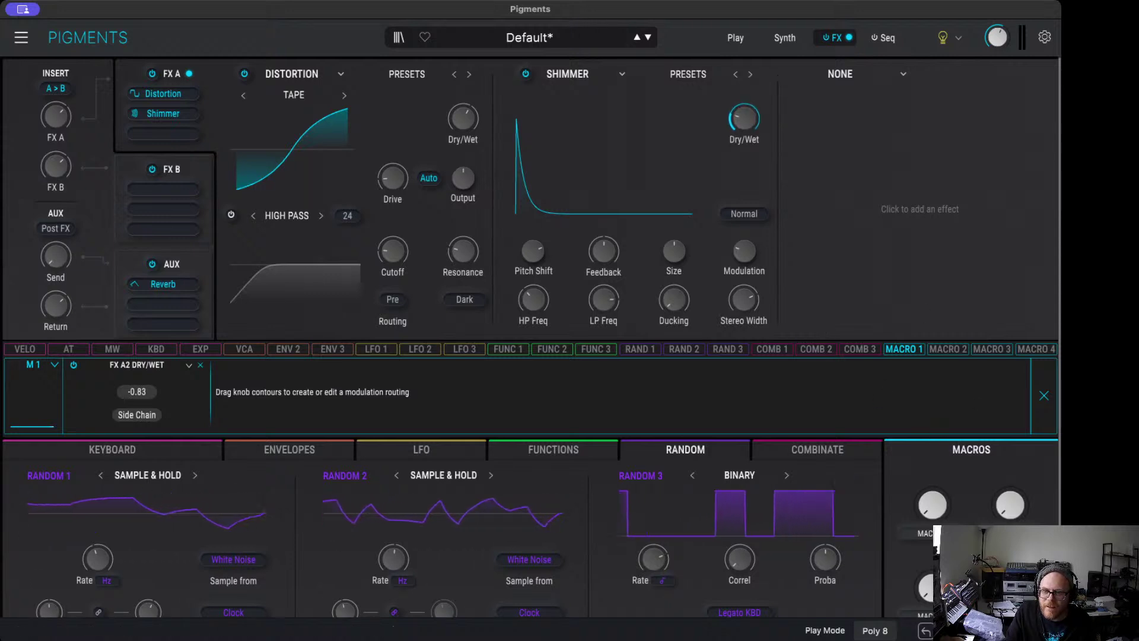
{"action": "double_click", "coordinate": [917, 533]}
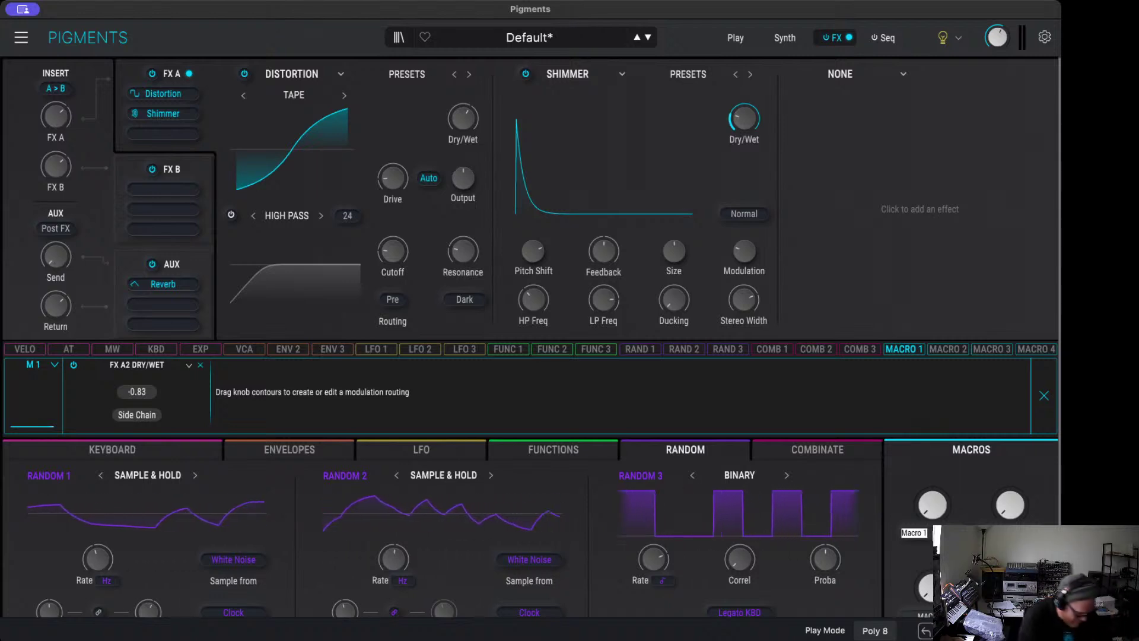
{"action": "type", "text": "Rever"}
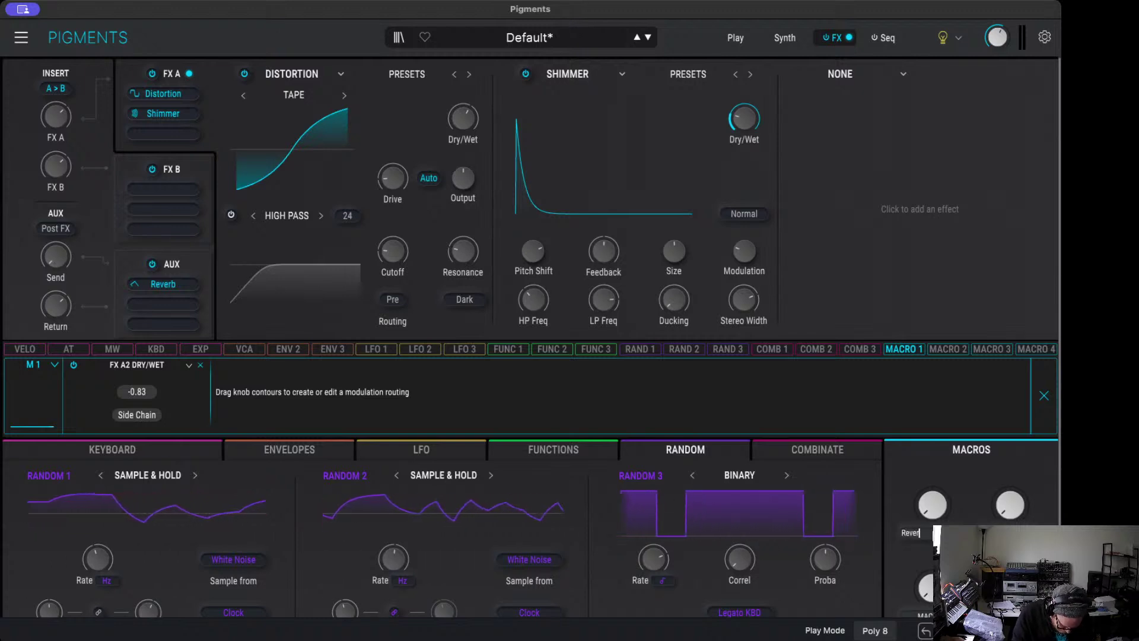
{"action": "type", "text": "b Cu"}
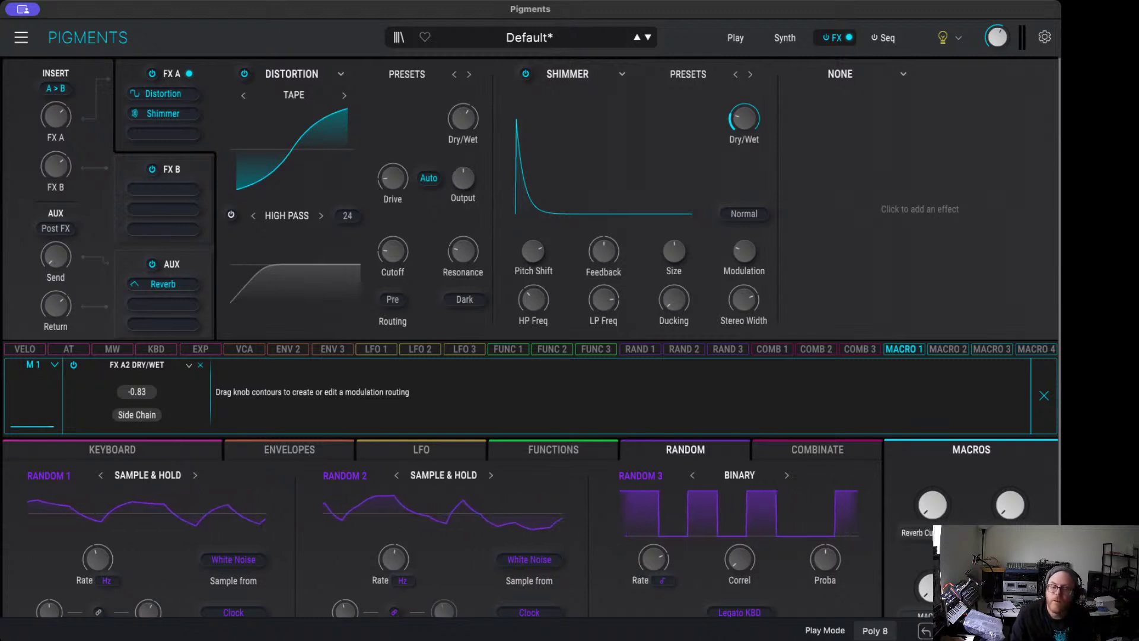
{"action": "key", "text": "Return"}
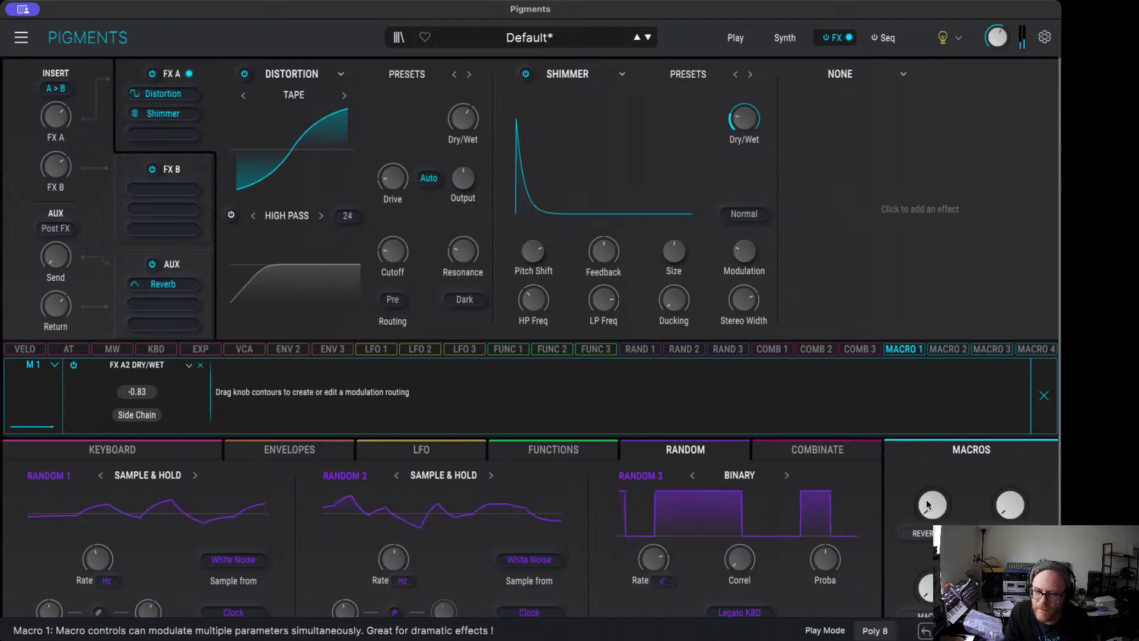
Step: Turn Macro 1 up slightly to pull back the Shimmer's dry/wet mix
{"action": "mouse_move", "coordinate": [931, 505]}
{"action": "left_mouse_down"}
{"action": "mouse_move", "coordinate": [931, 496]}
{"action": "mouse_move", "coordinate": [930, 533]}
{"action": "mouse_move", "coordinate": [936, 506]}
{"action": "left_mouse_up"}
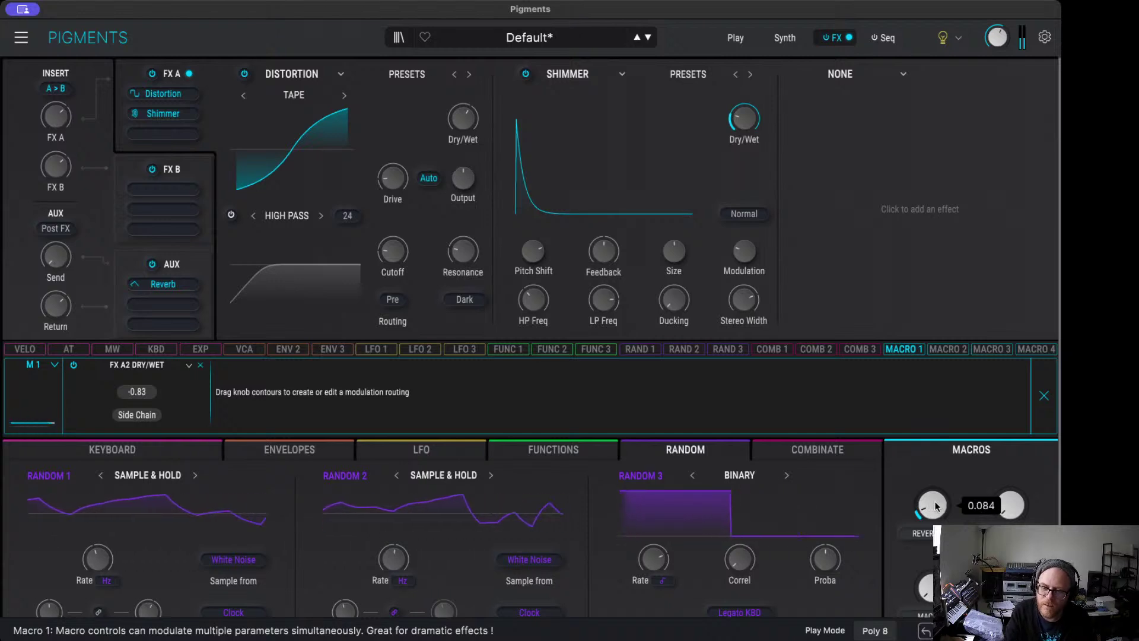
{"action": "scroll", "coordinate": [936, 505], "scroll_direction": "up", "scroll_amount": 3}
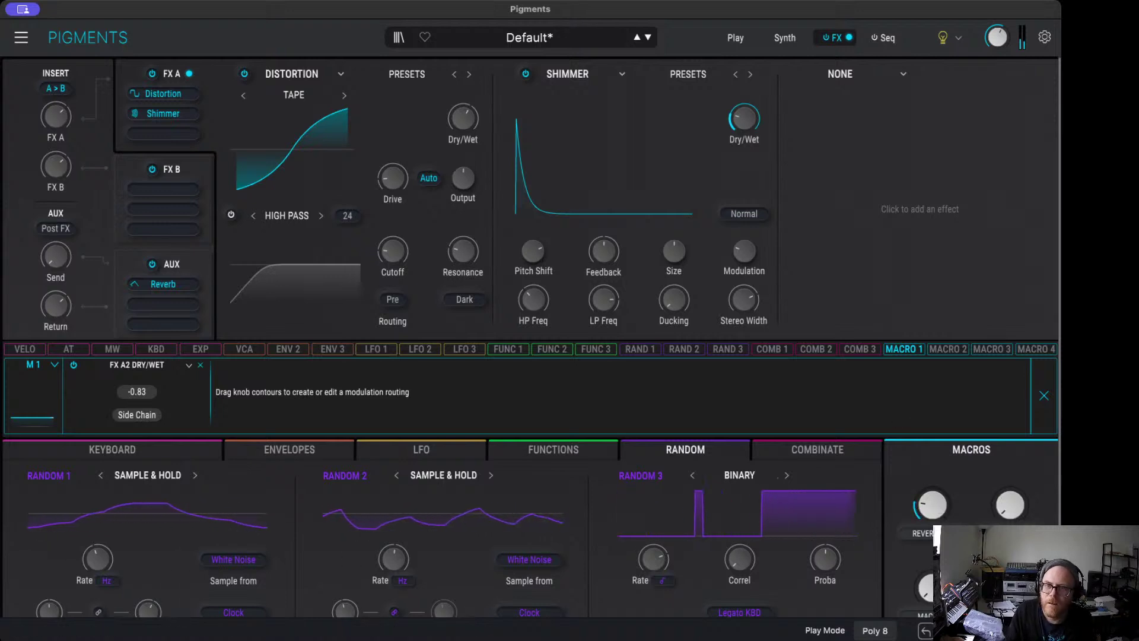
Step: Add a second Distortion in FX A's third slot, using the Tape type at 100 % dry/wet
{"action": "left_click", "coordinate": [842, 74]}
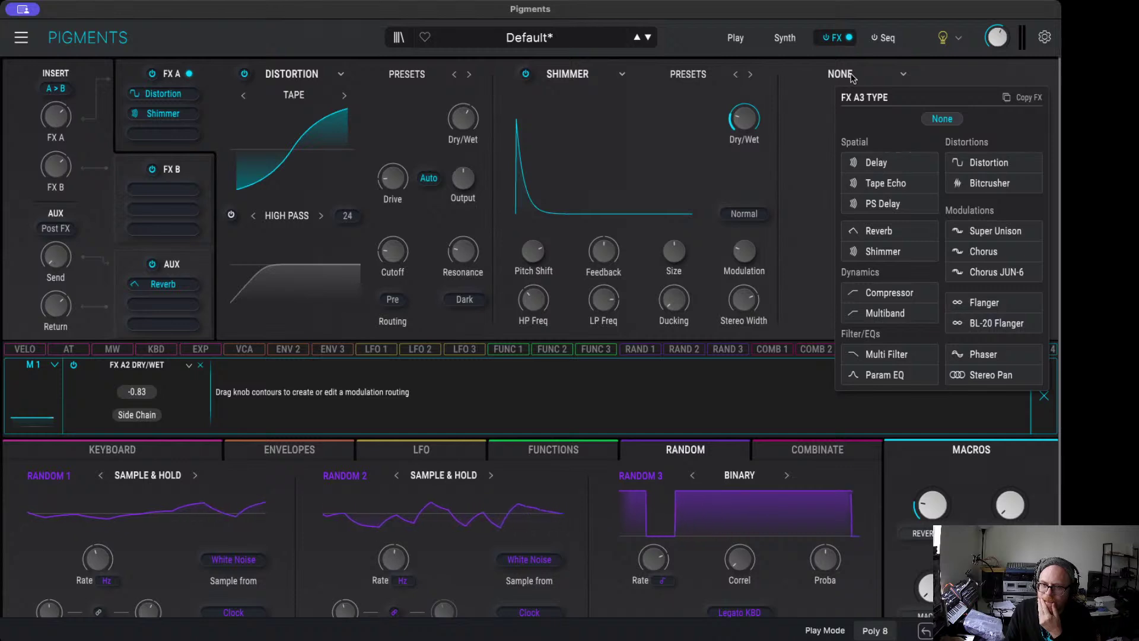
{"action": "left_click", "coordinate": [986, 161]}
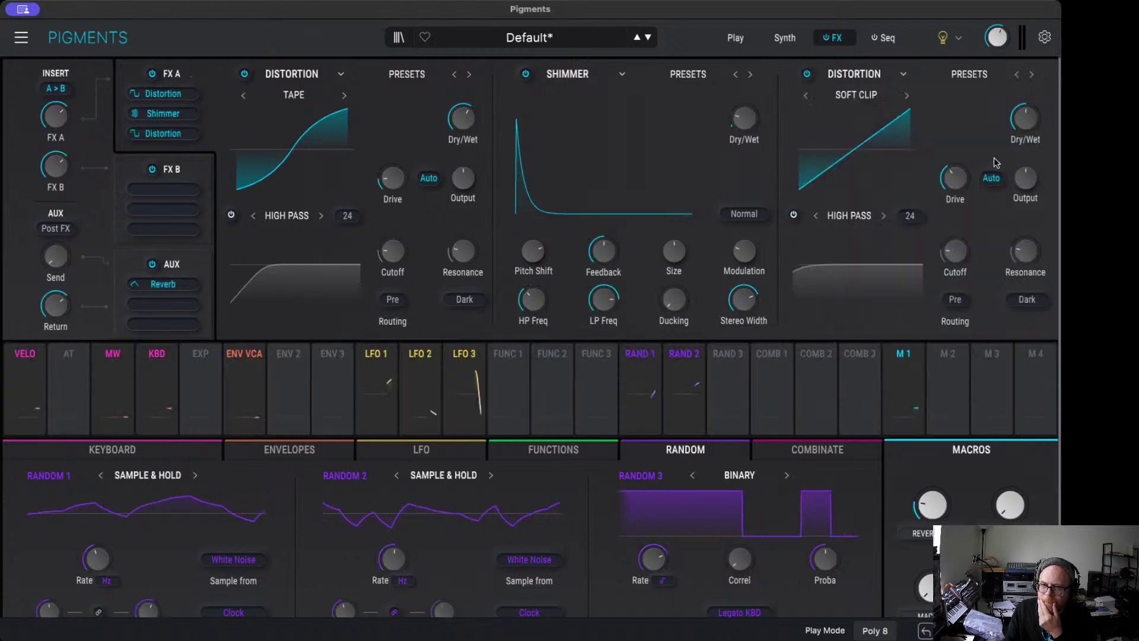
{"action": "left_click", "coordinate": [877, 96]}
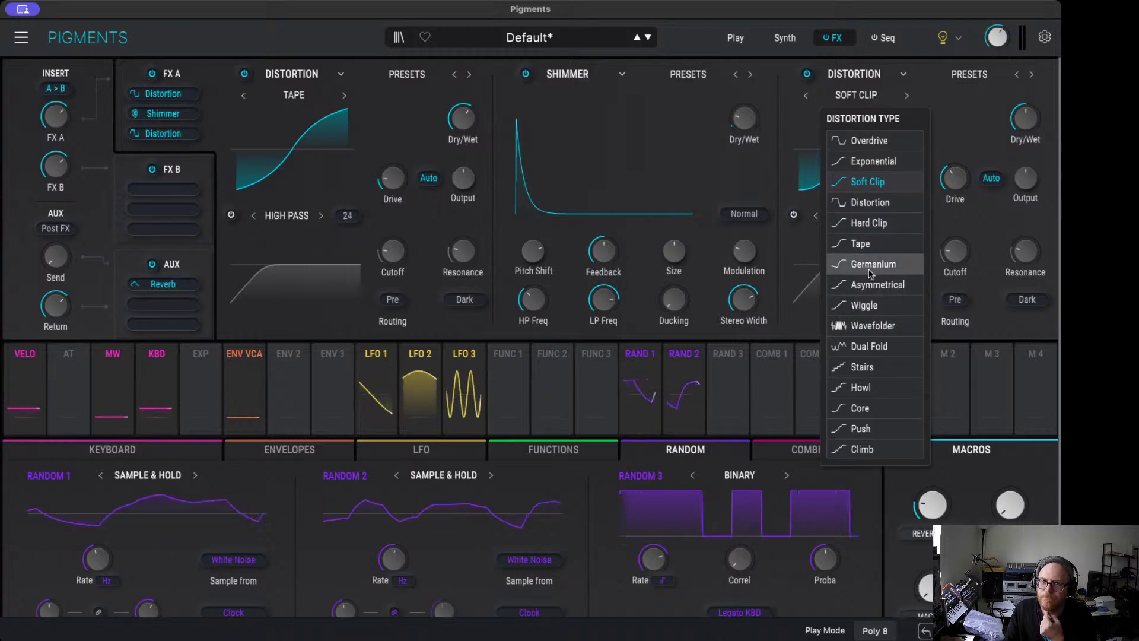
{"action": "left_click", "coordinate": [870, 244]}
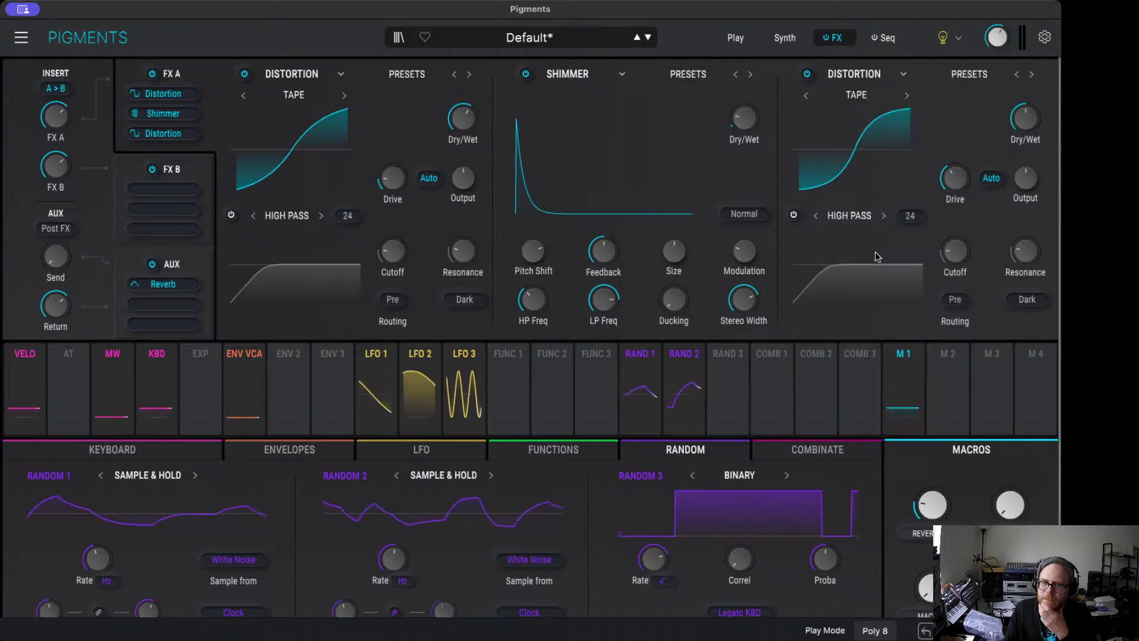
{"action": "mouse_move", "coordinate": [963, 191]}
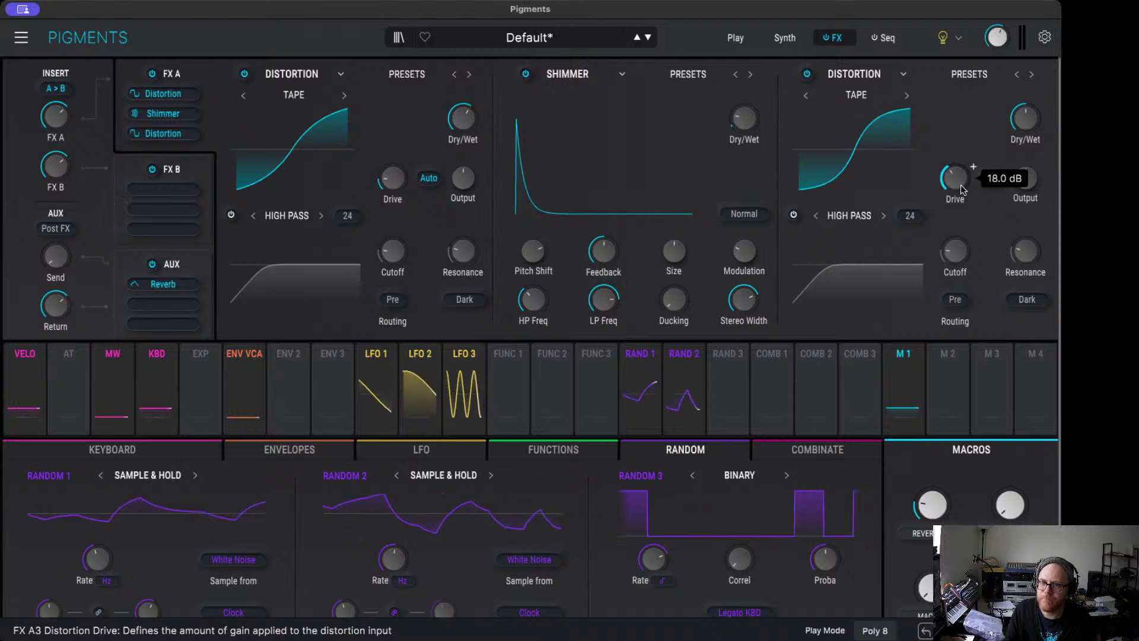
{"action": "mouse_move", "coordinate": [1025, 118]}
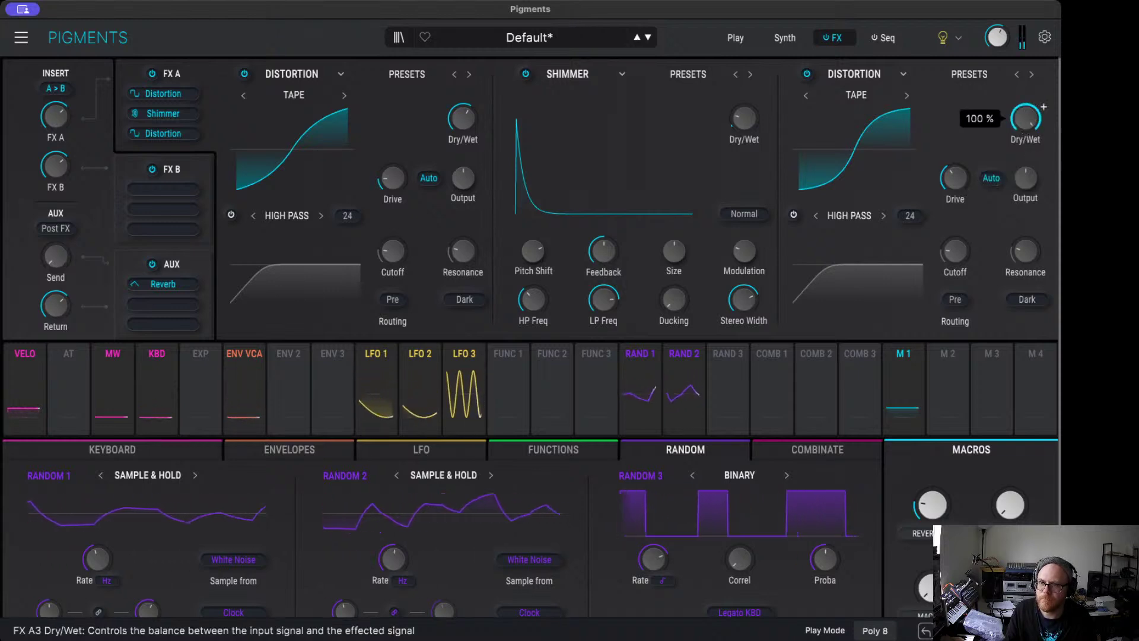
Step: Lower the drive of the Tape Distortion in FX A's third slot to about 2 dB
{"action": "scroll", "coordinate": [973, 167], "scroll_direction": "down", "scroll_amount": 10}
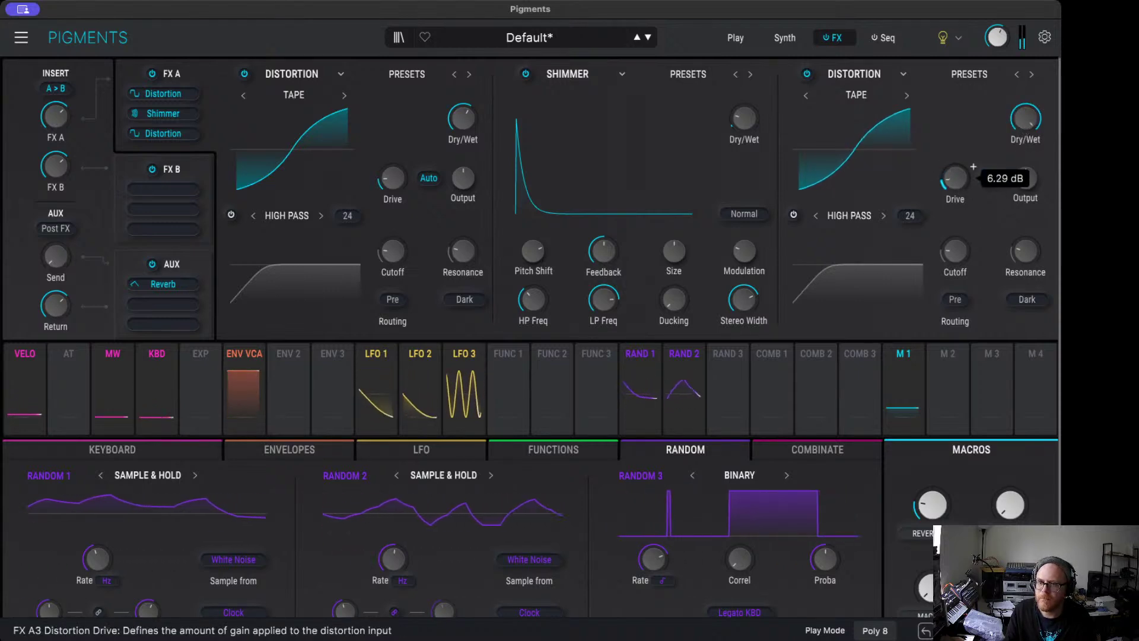
{"action": "scroll", "coordinate": [973, 167], "scroll_direction": "down", "scroll_amount": 2}
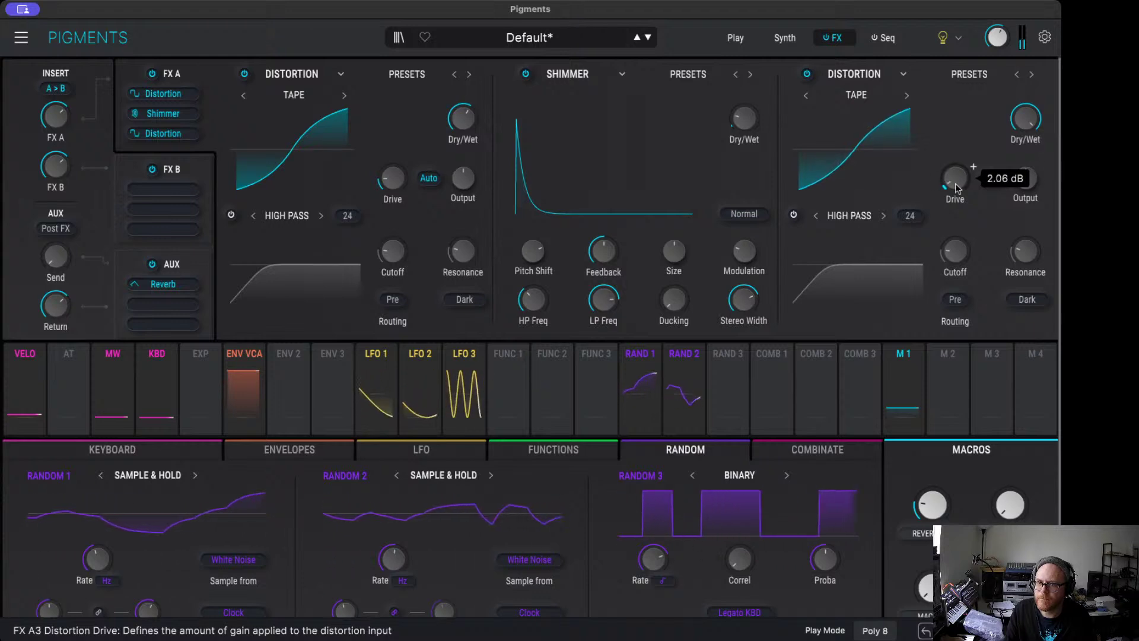
{"action": "mouse_move", "coordinate": [1034, 252]}
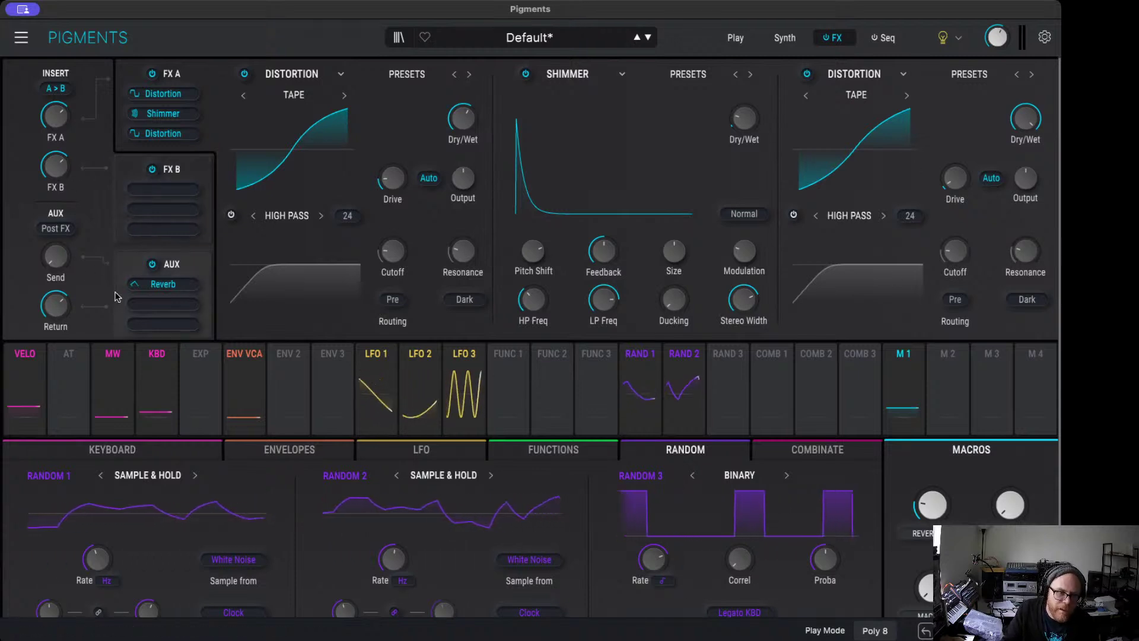
Step: Add Chorus JUN-6 in FX B's first slot and route Macro 2 to its dry/wet with an amount of -1.00
{"action": "left_click", "coordinate": [171, 169]}
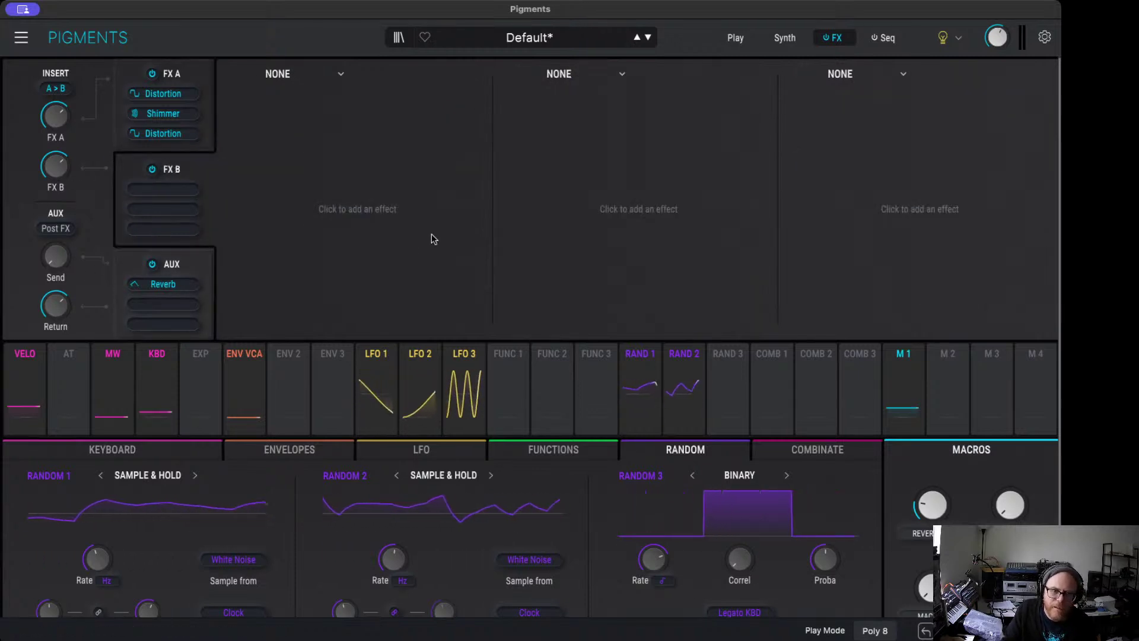
{"action": "left_click", "coordinate": [286, 75]}
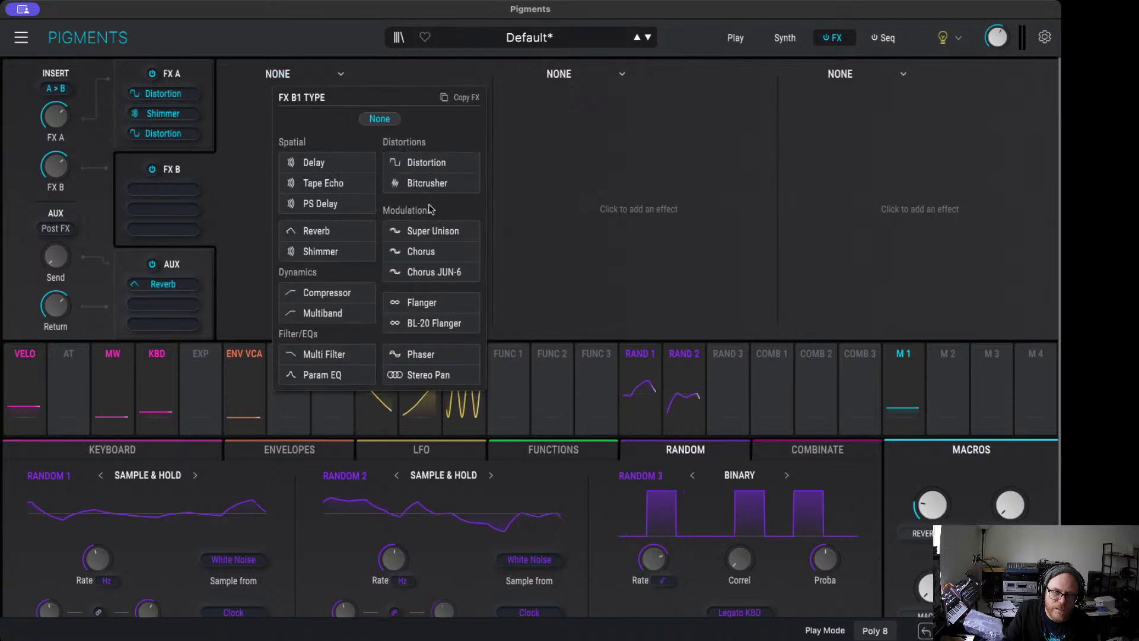
{"action": "left_click", "coordinate": [443, 270]}
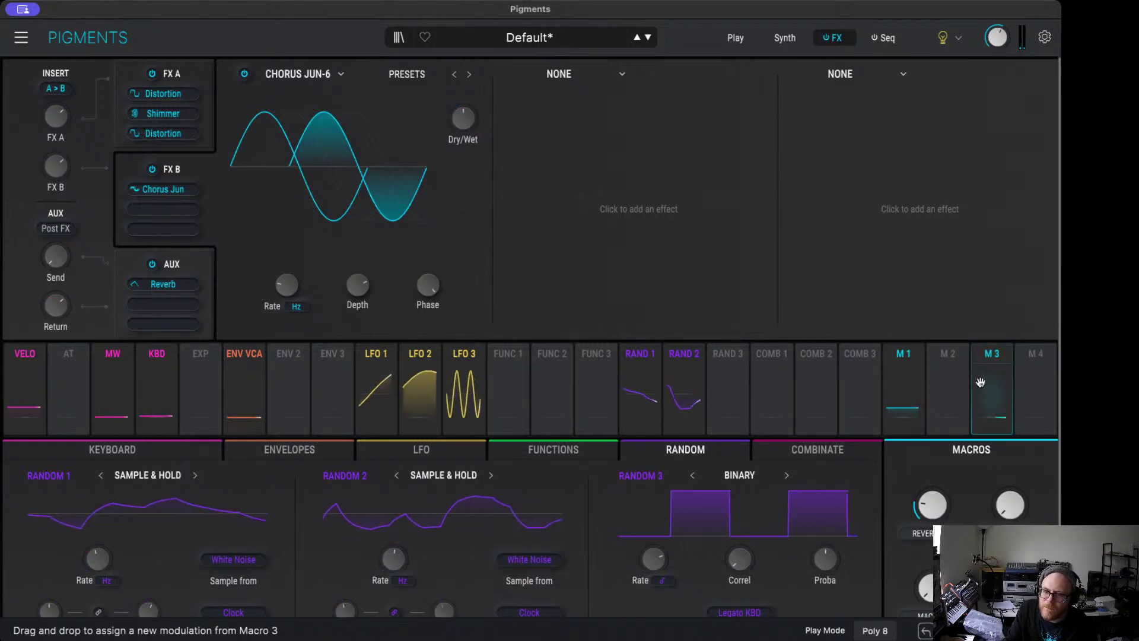
{"action": "left_click", "coordinate": [949, 380]}
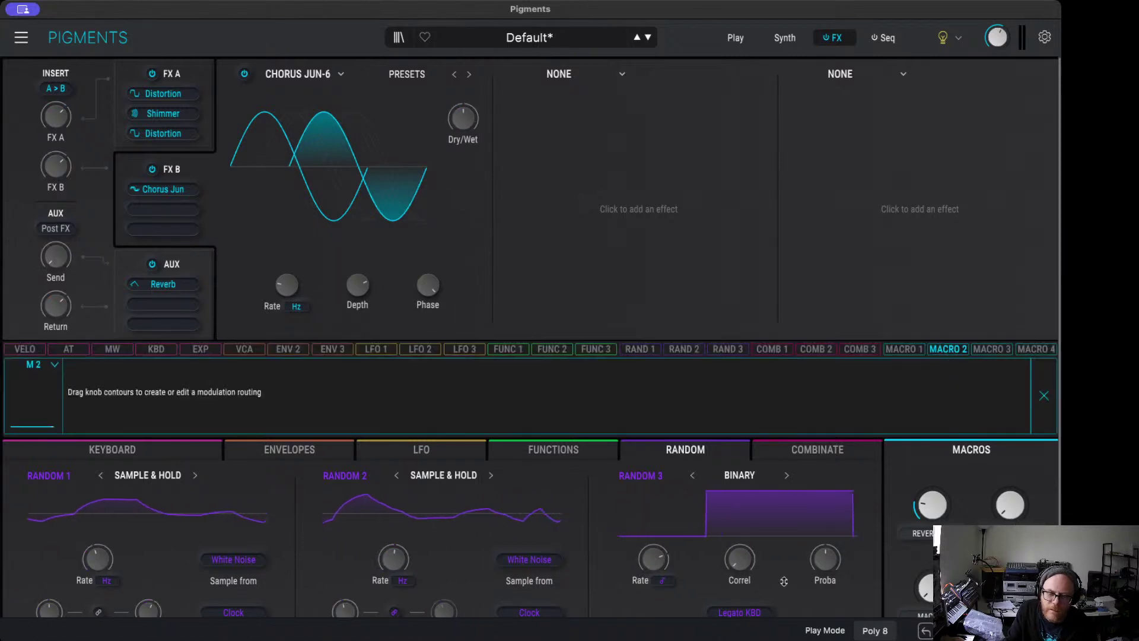
{"action": "left_click_drag", "start_coordinate": [452, 104], "coordinate": [460, 154]}
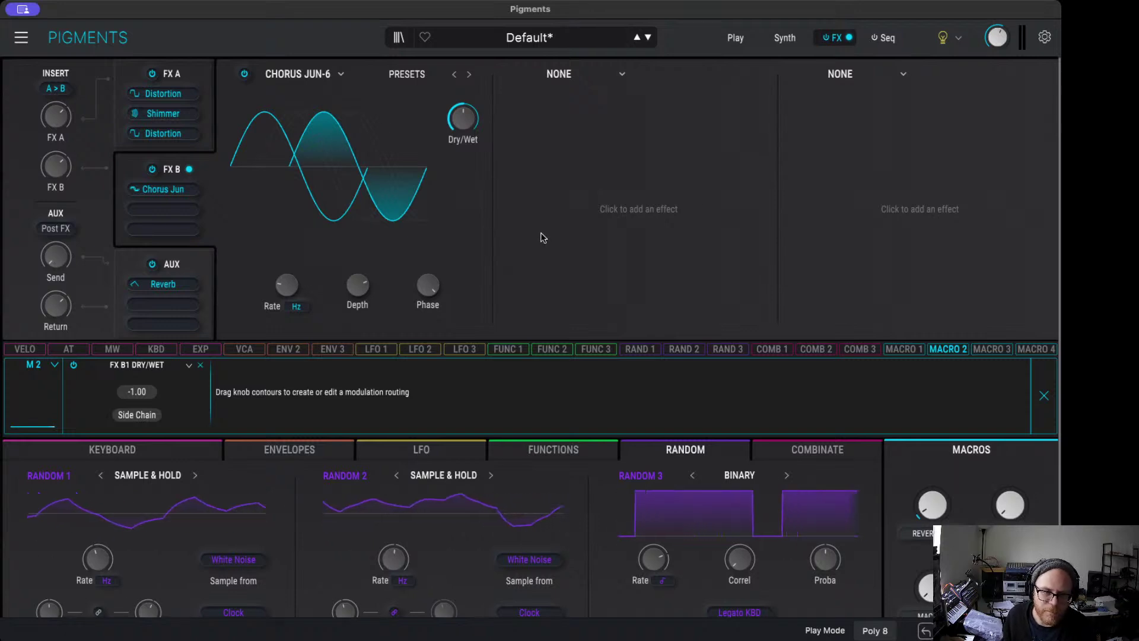
Step: Add a Distortion in FX B's second slot, using the Tape type with a reduced drive
{"action": "left_click", "coordinate": [652, 204]}
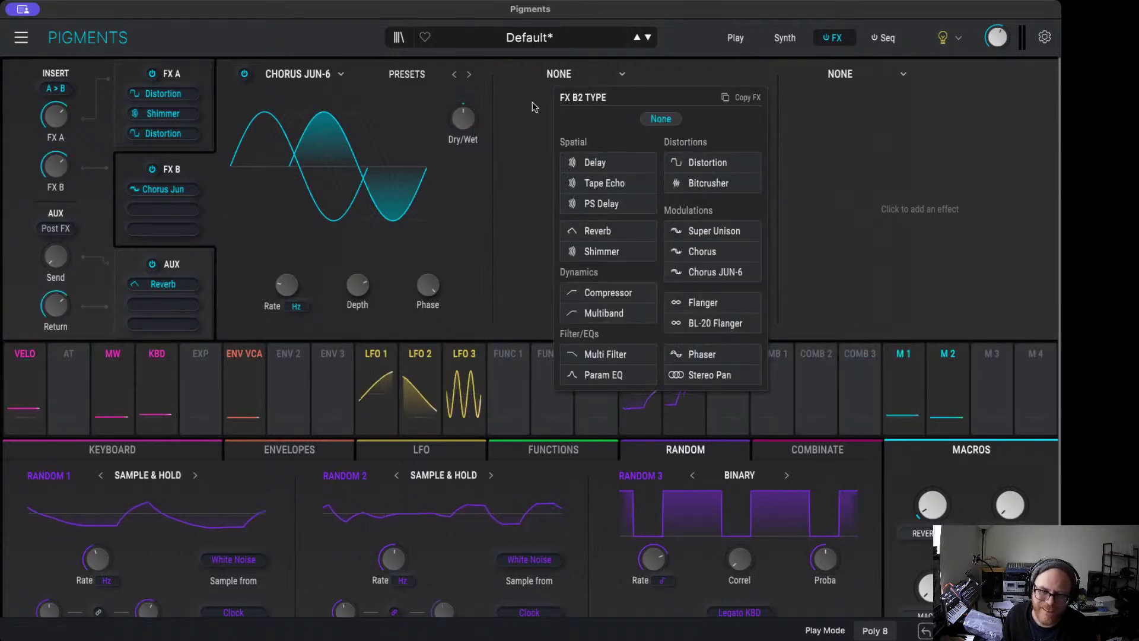
{"action": "left_click", "coordinate": [694, 162]}
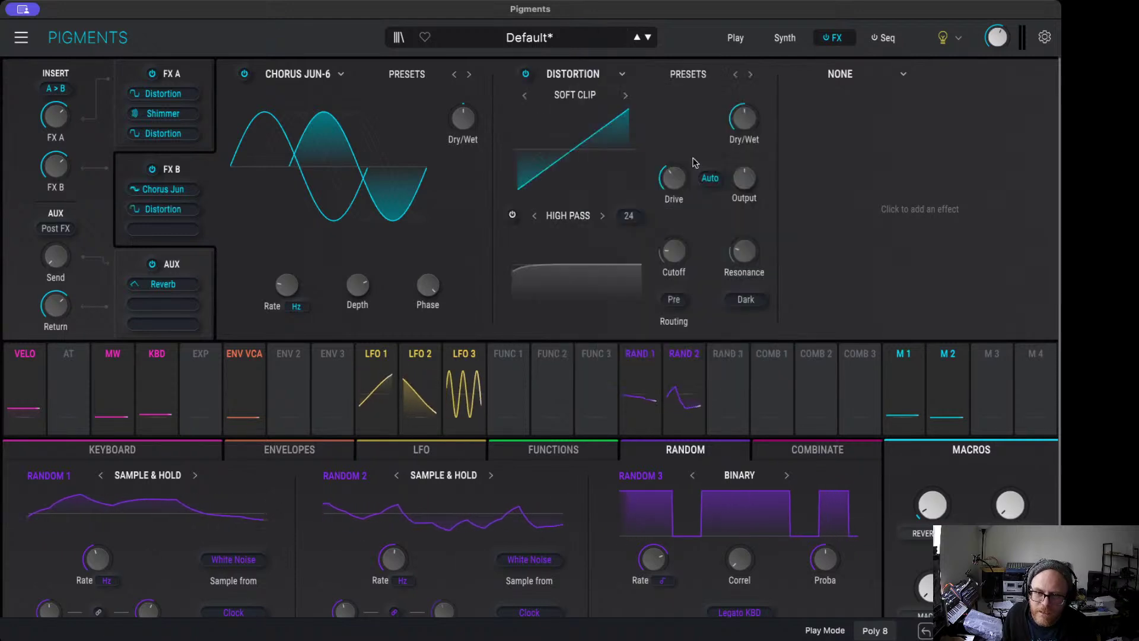
{"action": "left_click", "coordinate": [575, 94]}
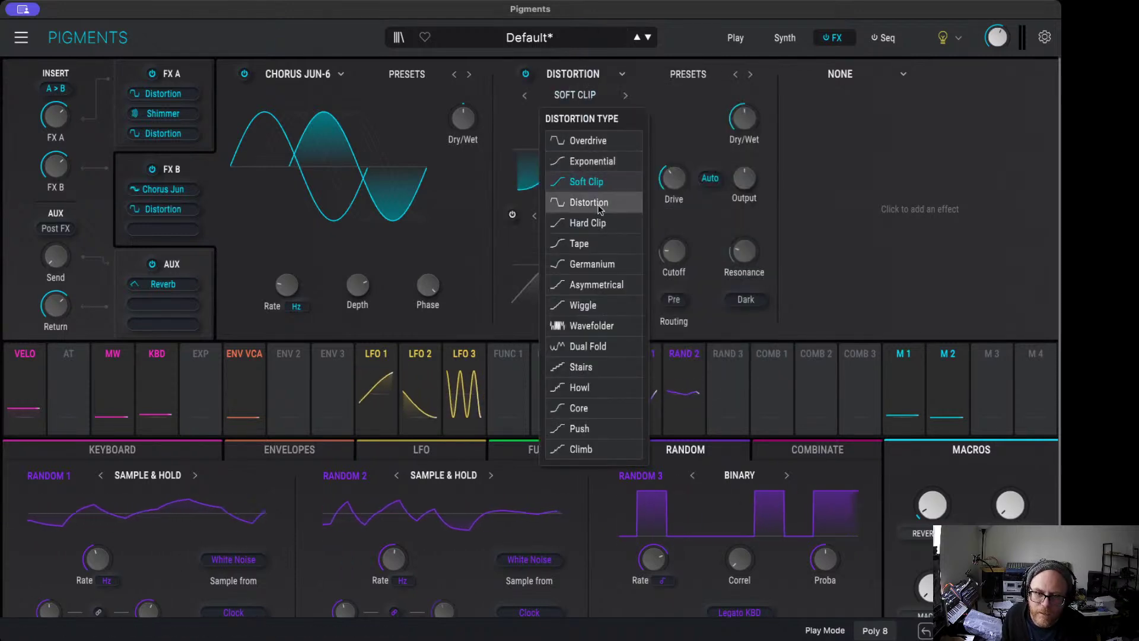
{"action": "left_click", "coordinate": [587, 243]}
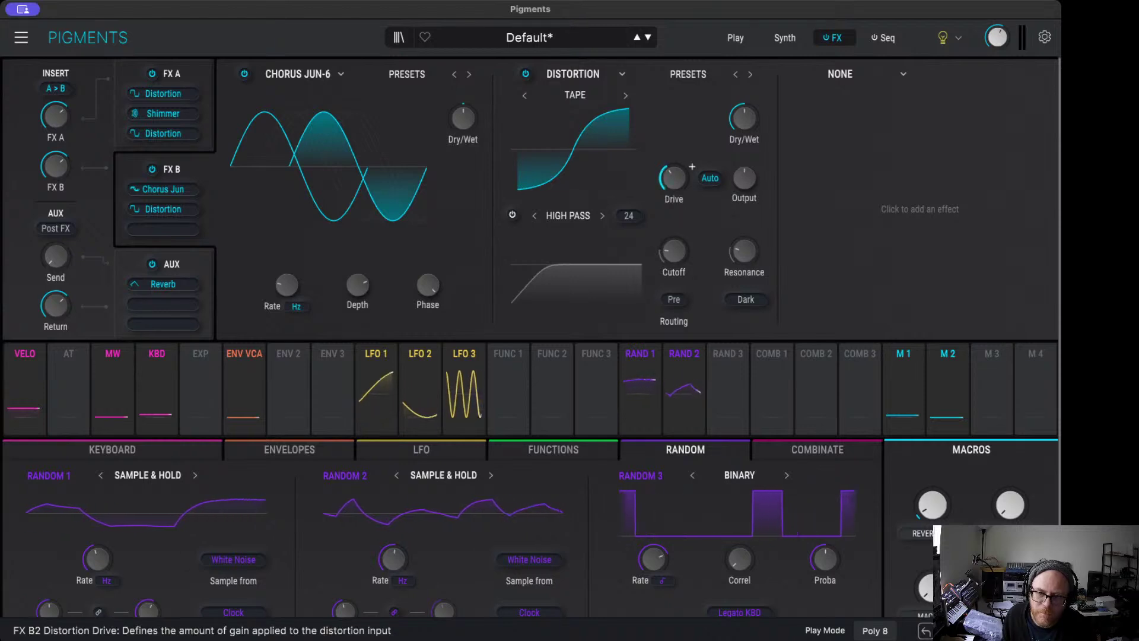
{"action": "left_click_drag", "start_coordinate": [676, 177], "coordinate": [676, 186]}
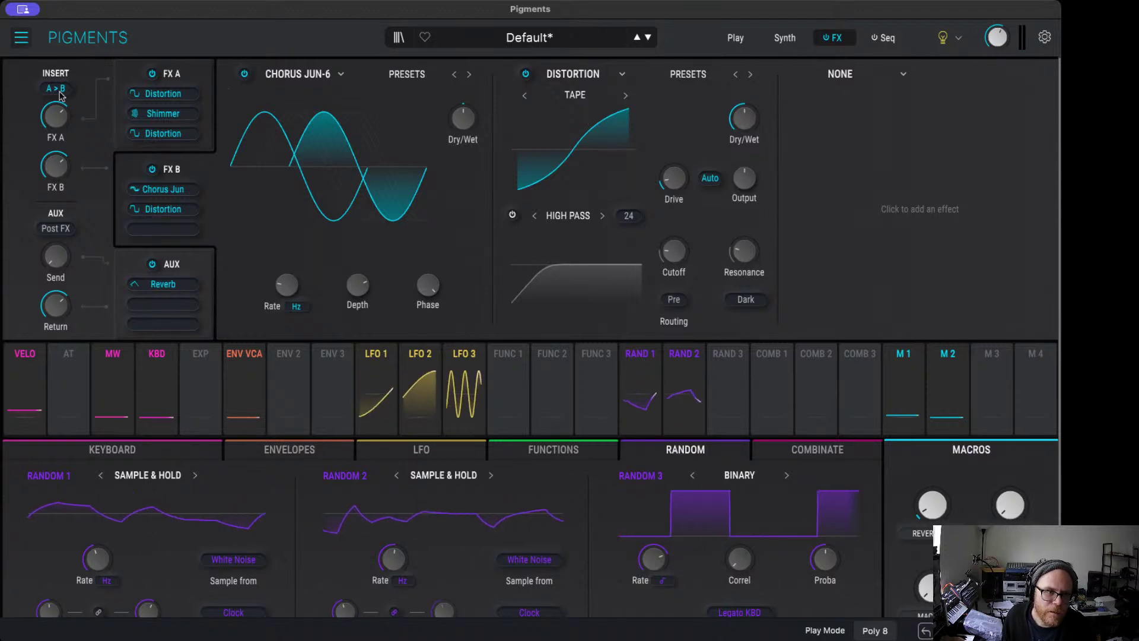
Step: Start saving the patch as a new preset named Board of Pads
{"action": "key", "text": "super+s"}
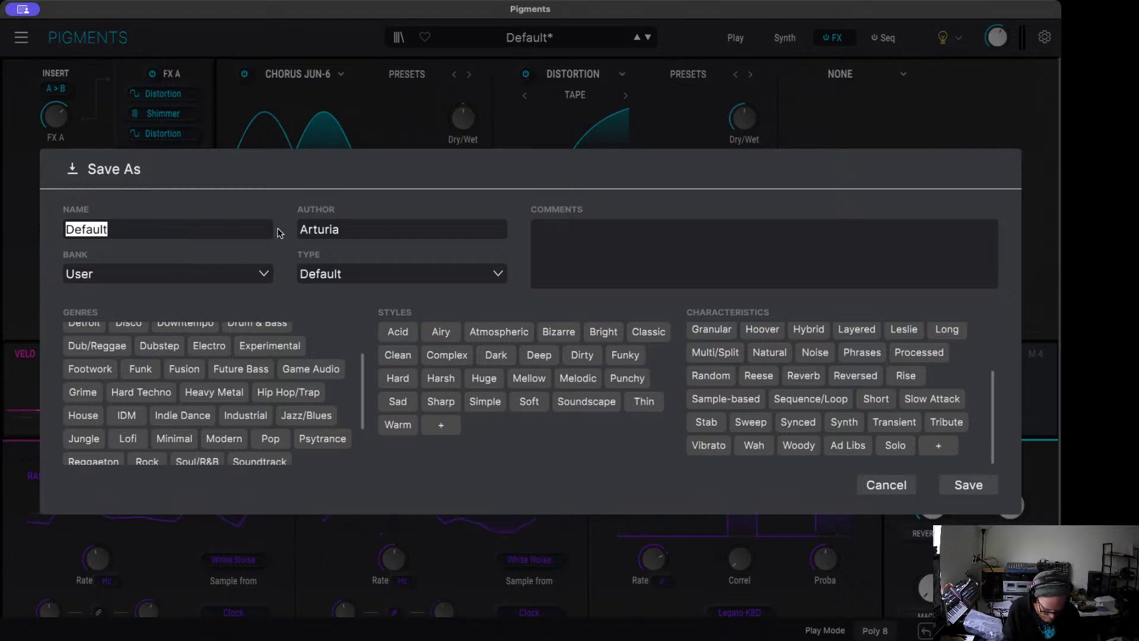
{"action": "type", "text": "F"}
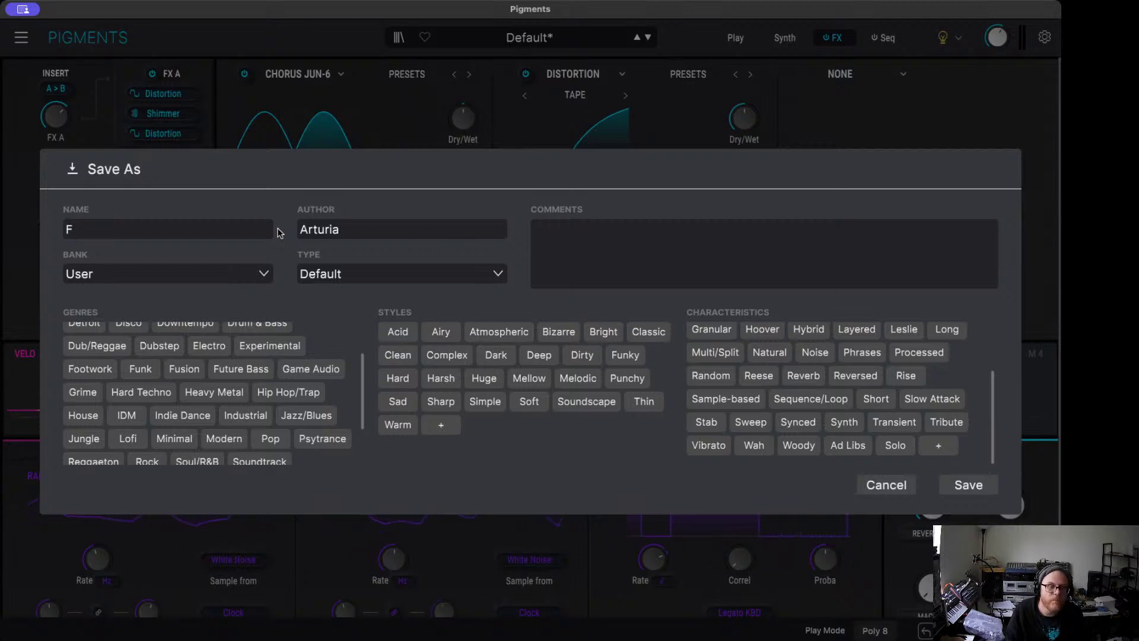
{"action": "type", "text": "X"}
{"action": "key", "text": "BackSpace"}
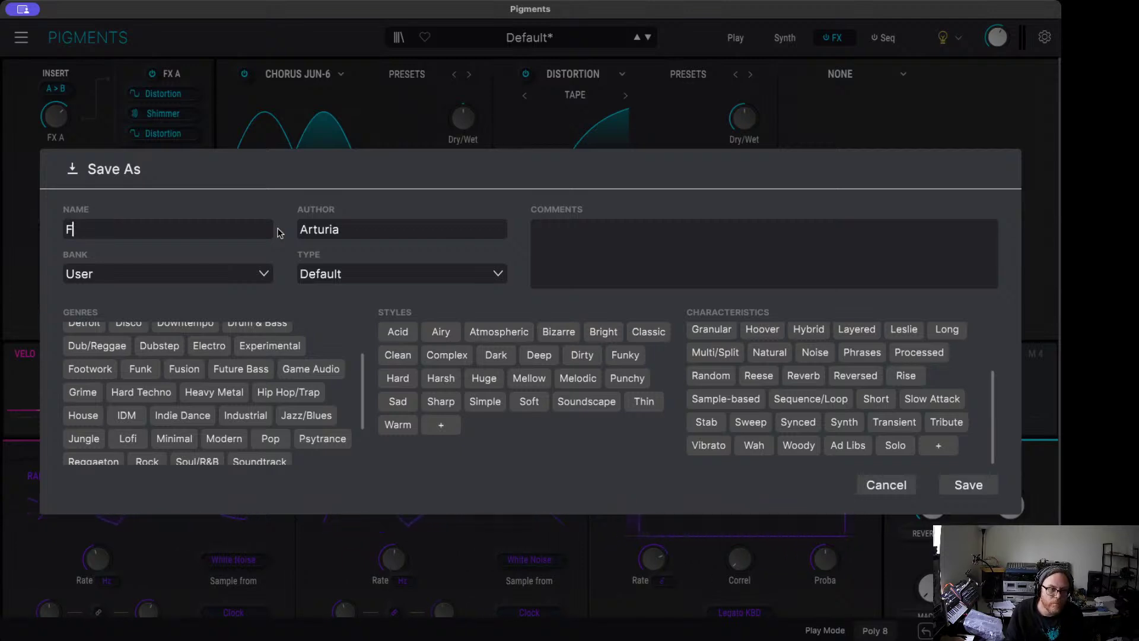
{"action": "type", "text": "o"}
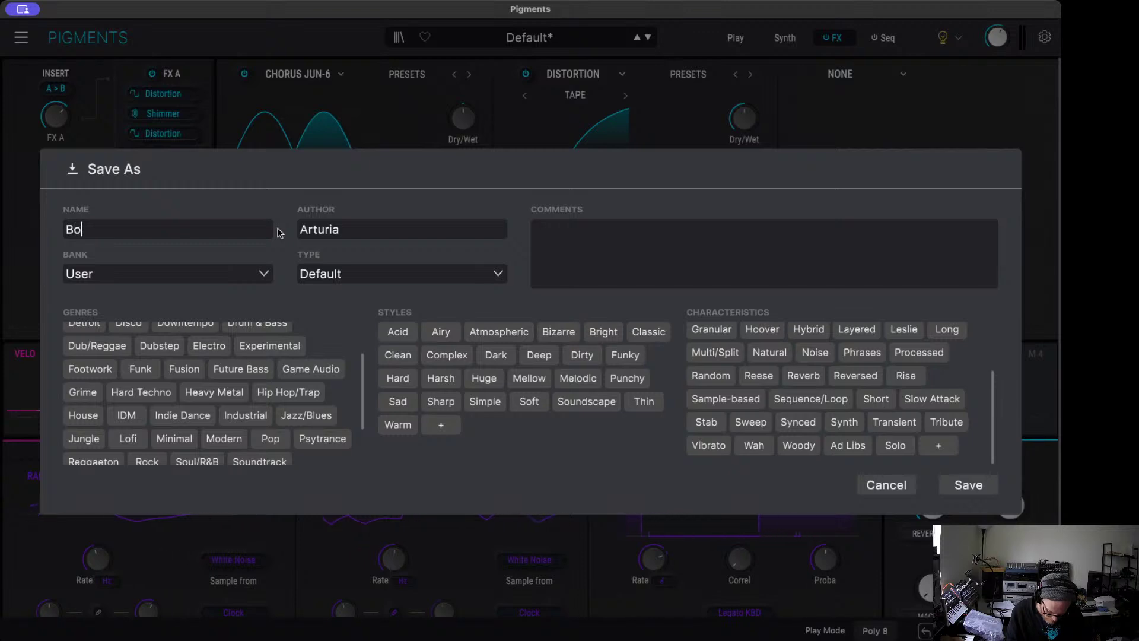
{"action": "type", "text": "ard of "}
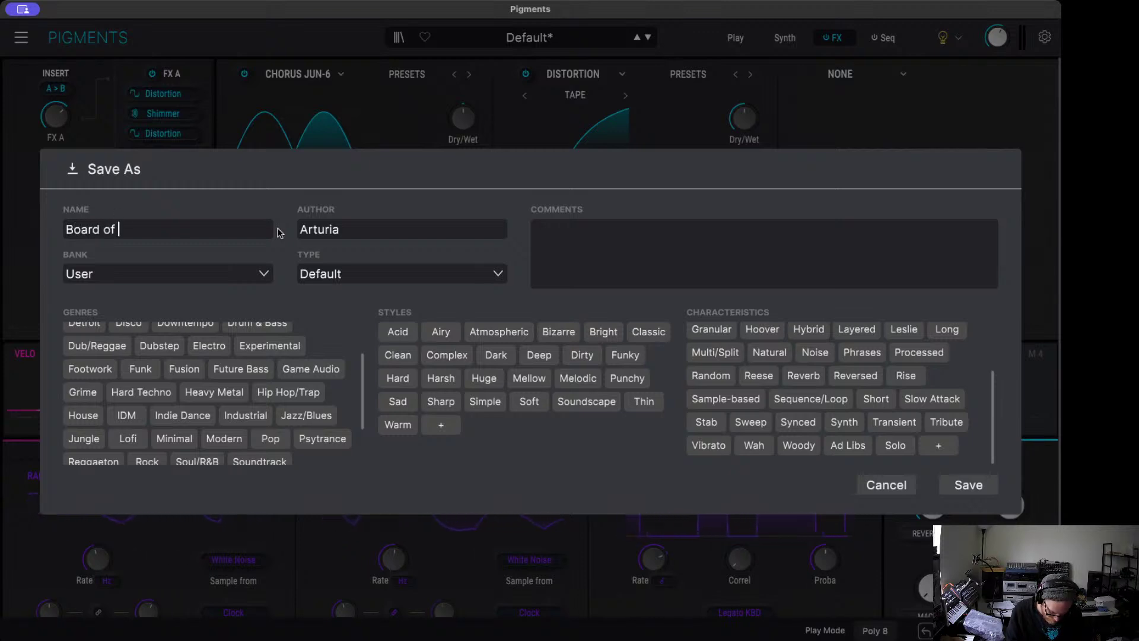
{"action": "type", "text": "Pads"}
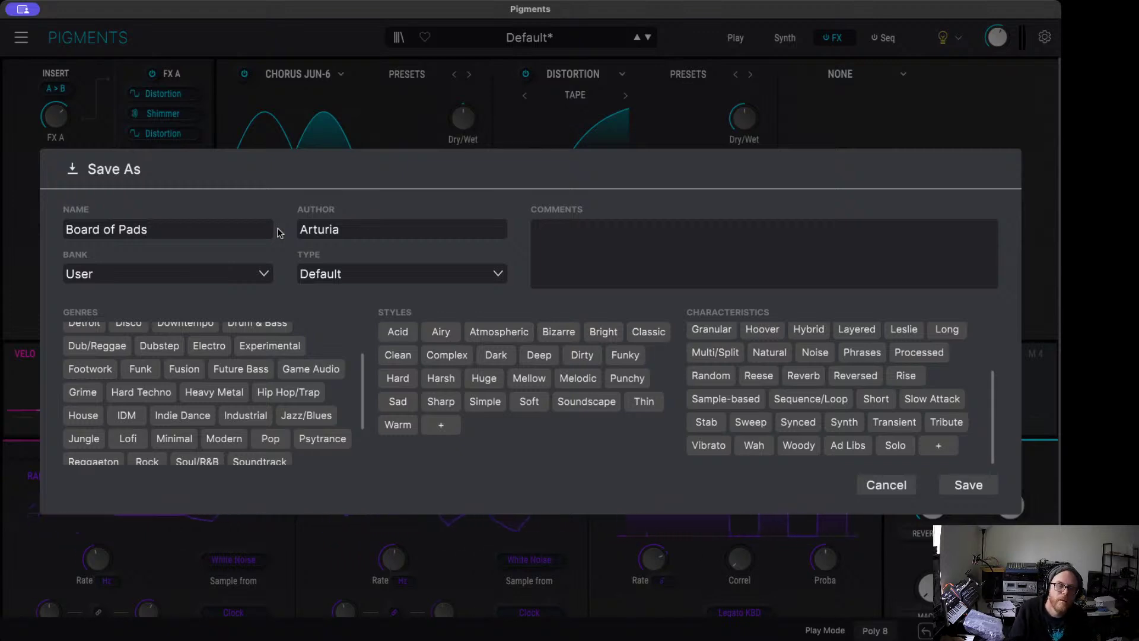
Step: Replace the preset's author with the sound designer's artist name
{"action": "left_click", "coordinate": [361, 236]}
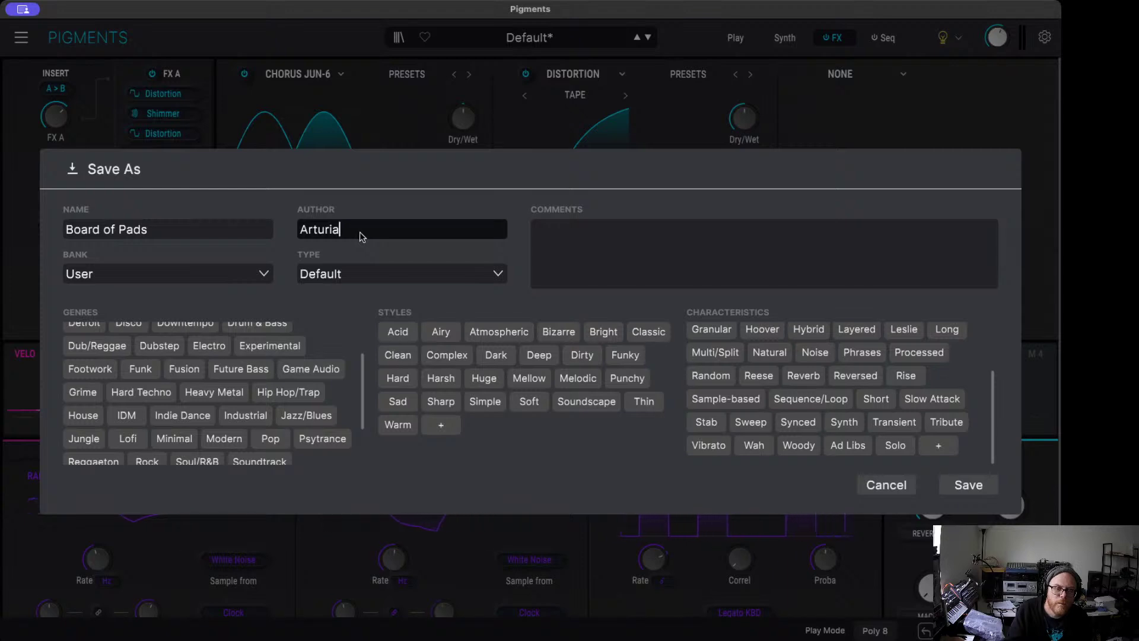
{"action": "double_click", "coordinate": [361, 235]}
{"action": "type", "text": "Ethe"}
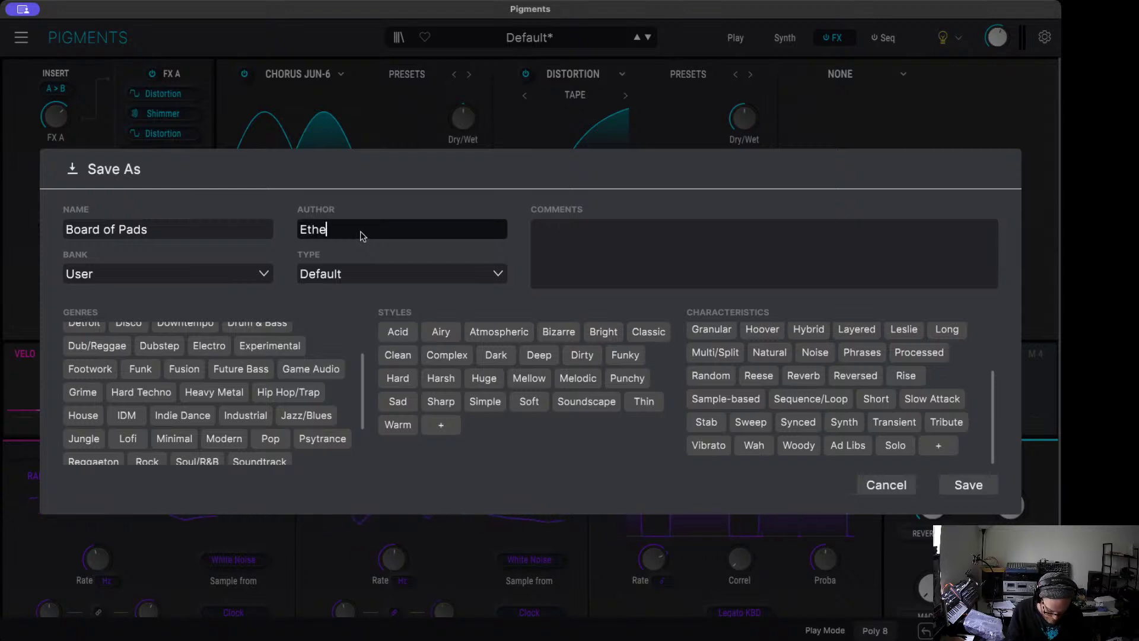
{"action": "type", "text": "r Diver"}
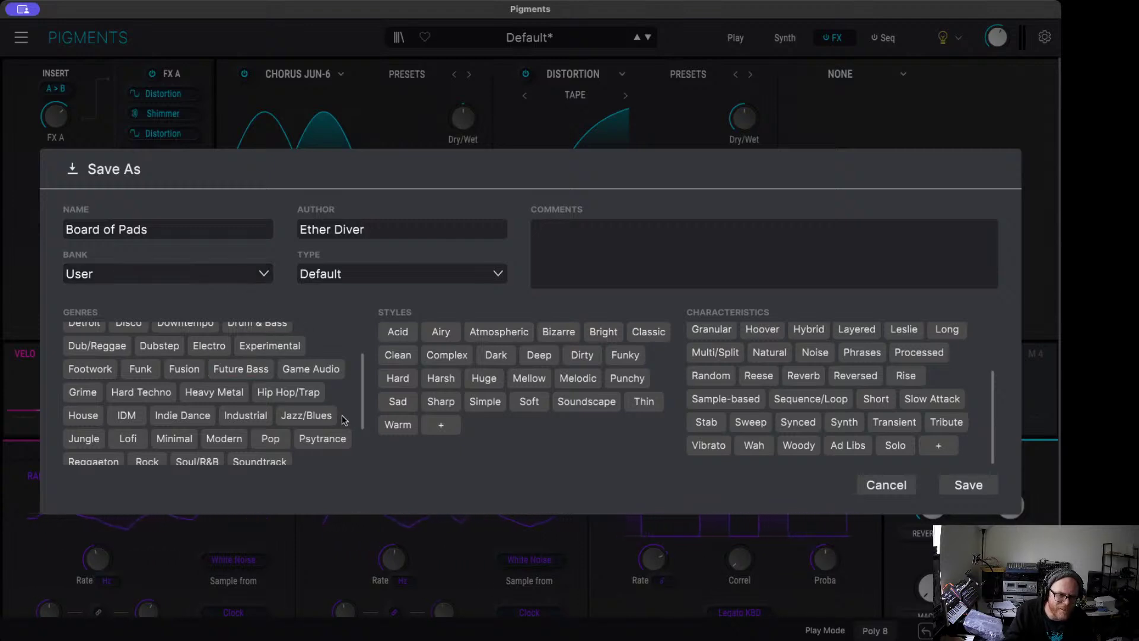
Step: Add a custom genre tag named Vaporwave to the preset
{"action": "scroll", "coordinate": [320, 418], "scroll_direction": "down", "scroll_amount": 1}
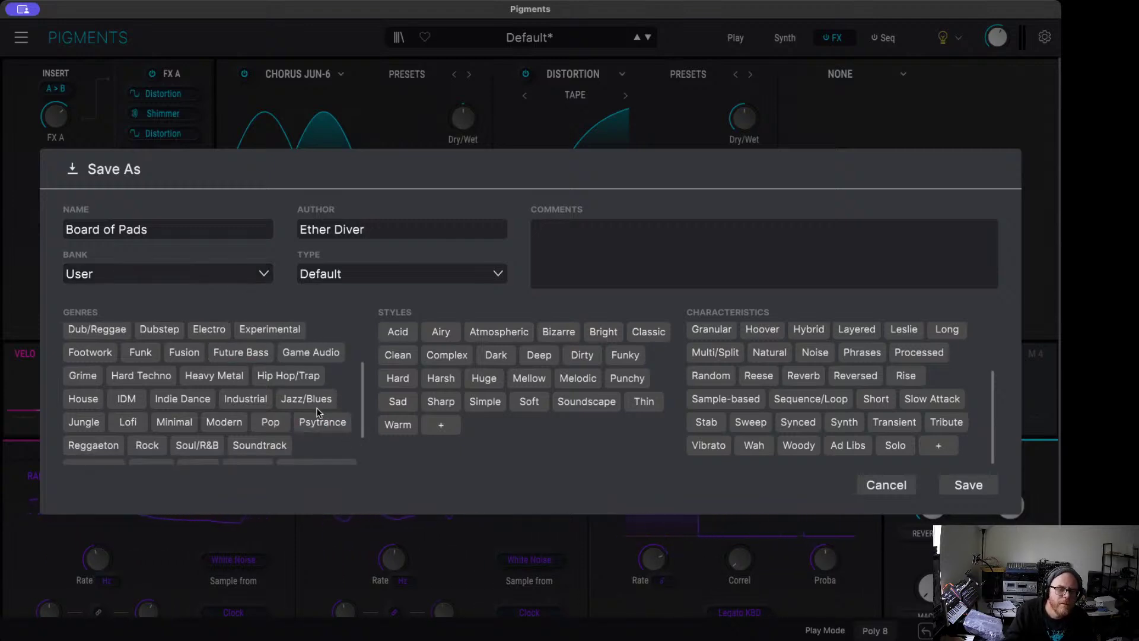
{"action": "scroll", "coordinate": [318, 412], "scroll_direction": "down", "scroll_amount": 2}
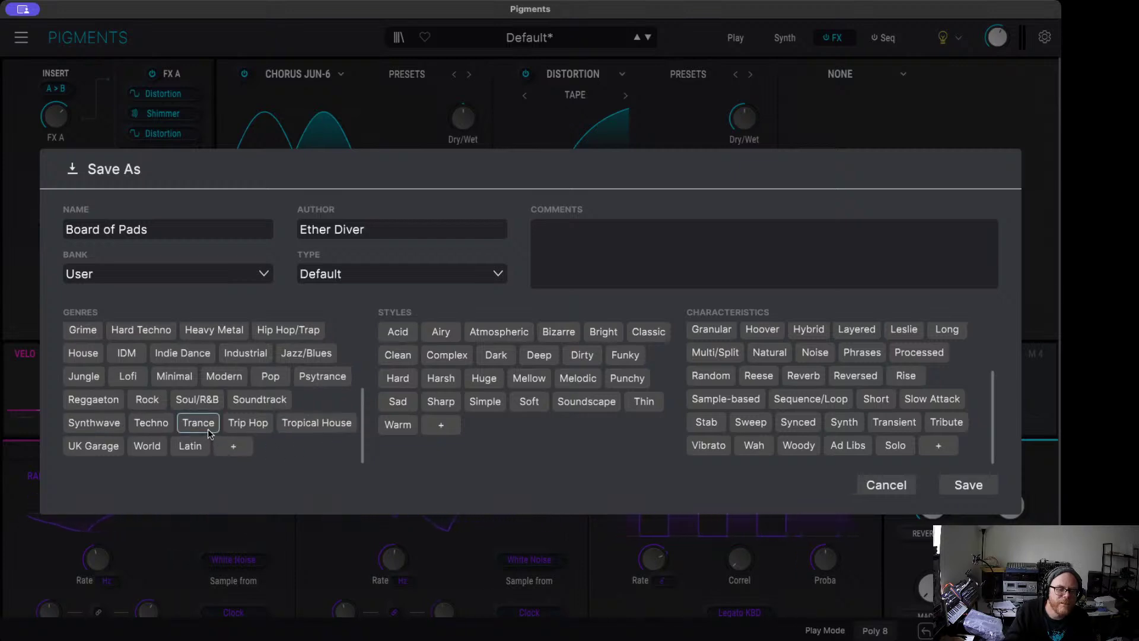
{"action": "scroll", "coordinate": [213, 438], "scroll_direction": "up", "scroll_amount": 1}
{"action": "scroll", "coordinate": [215, 442], "scroll_direction": "down", "scroll_amount": 1}
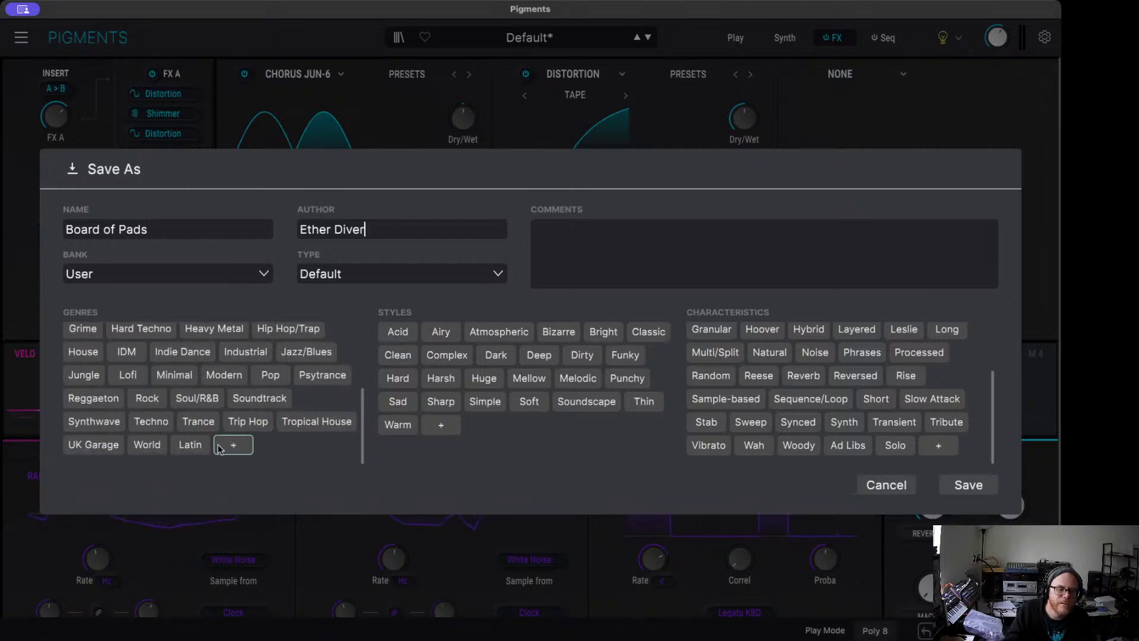
{"action": "left_click", "coordinate": [218, 446]}
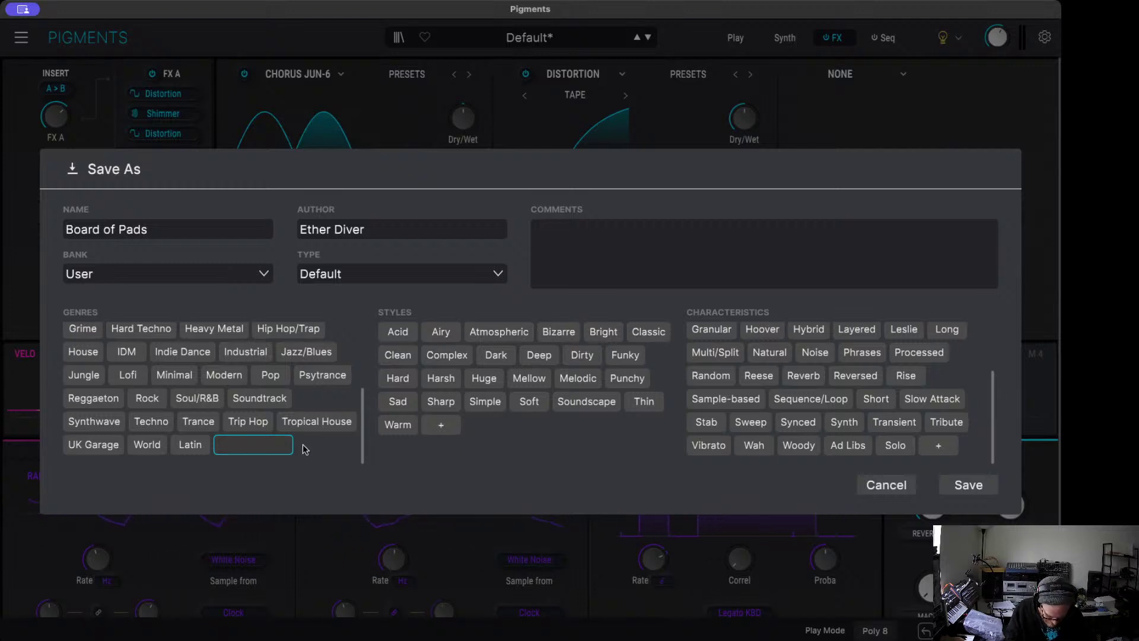
{"action": "type", "text": "Vaporw"}
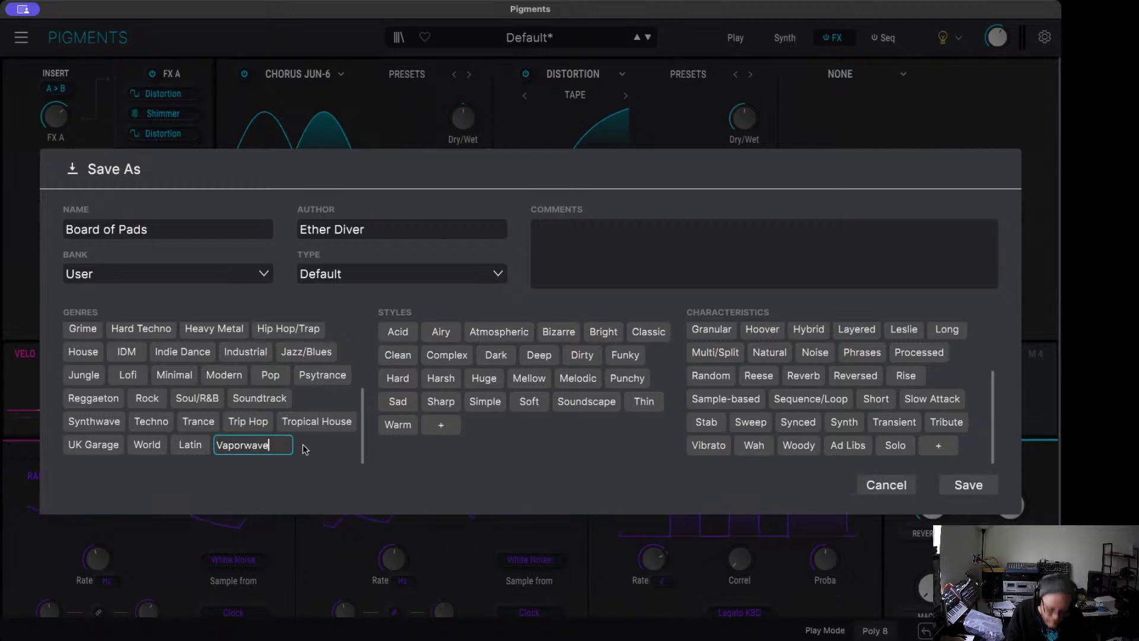
{"action": "type", "text": "ave"}
{"action": "key", "text": "Return"}
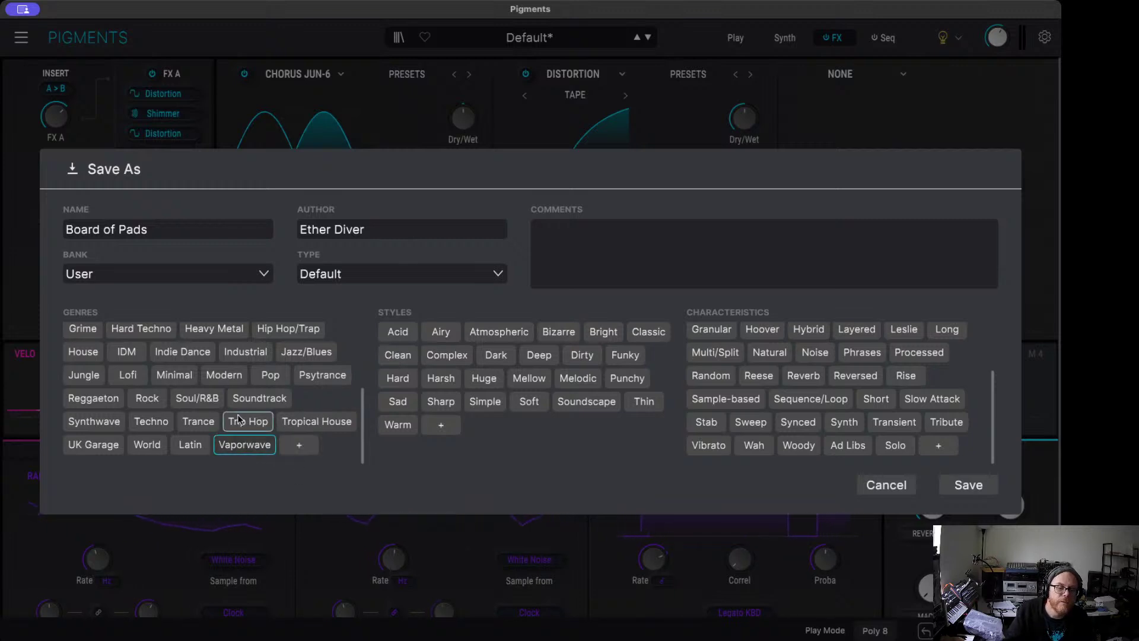
Step: Tag the preset with the additional genres Minimal, IDM and Experimental
{"action": "scroll", "coordinate": [235, 419], "scroll_direction": "up", "scroll_amount": 1}
{"action": "scroll", "coordinate": [236, 419], "scroll_direction": "up", "scroll_amount": 1}
{"action": "left_click", "coordinate": [174, 385]}
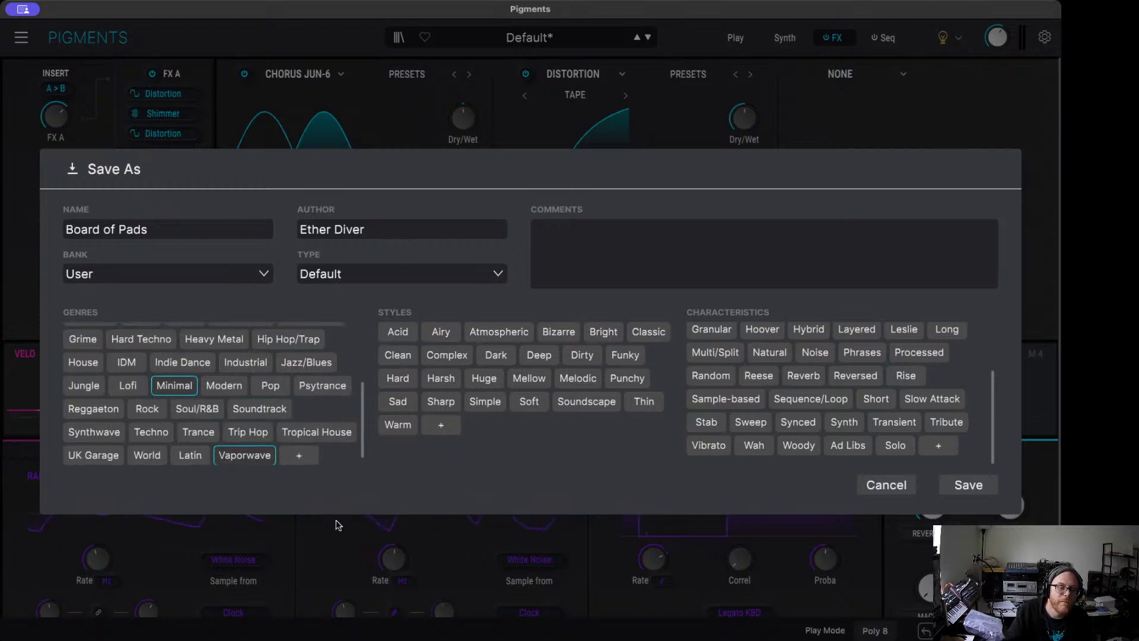
{"action": "left_click", "coordinate": [245, 455]}
{"action": "scroll", "coordinate": [139, 428], "scroll_direction": "up", "scroll_amount": 3}
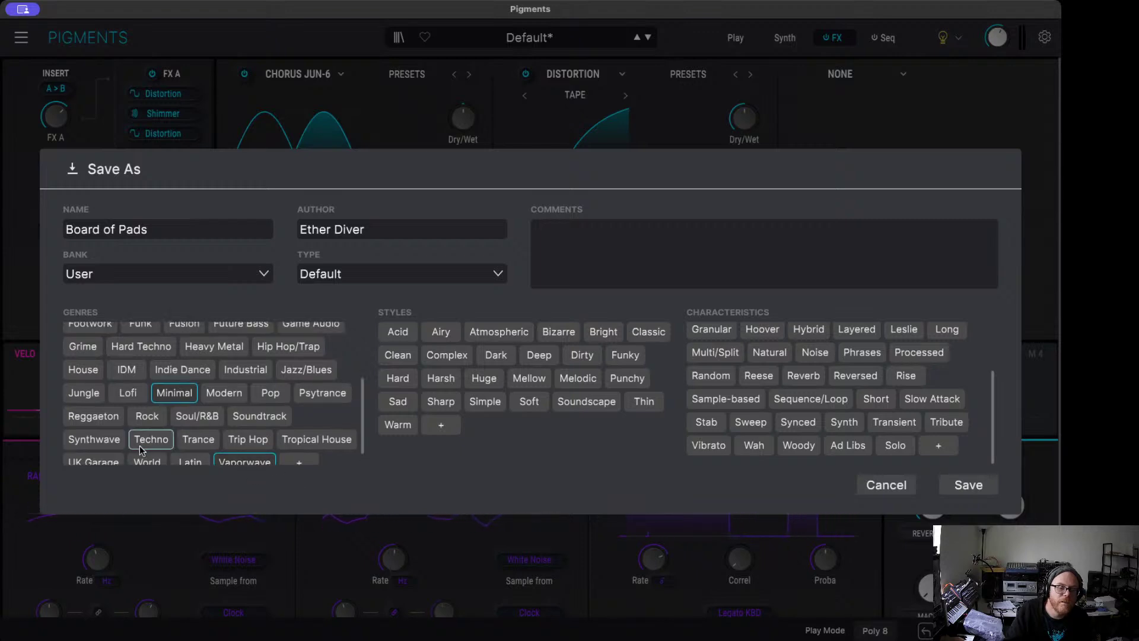
{"action": "left_click", "coordinate": [131, 403]}
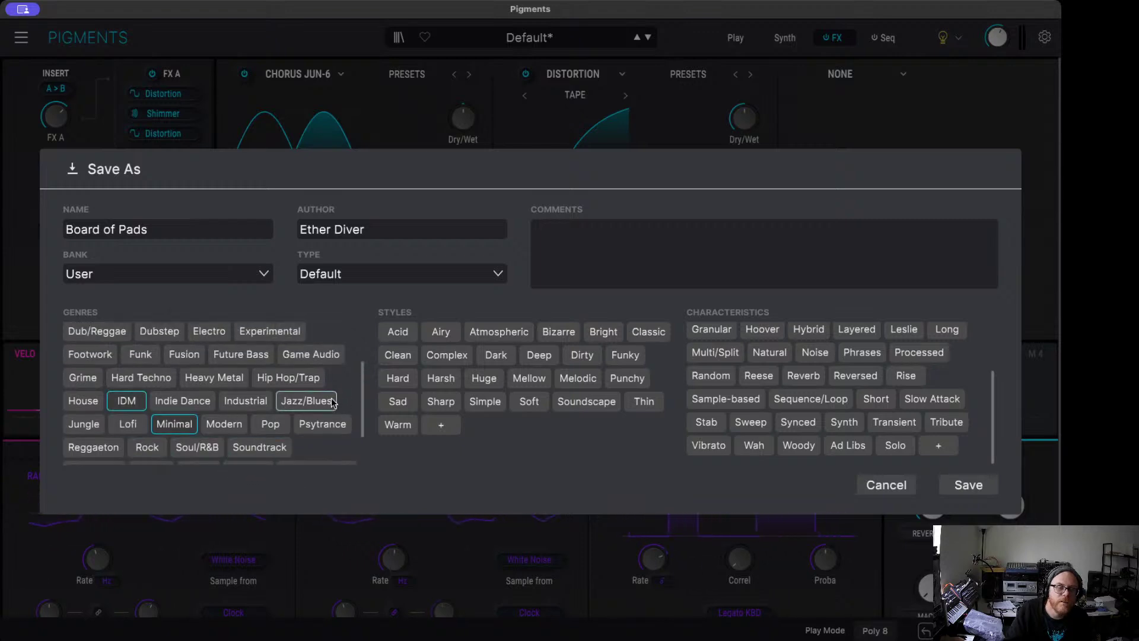
{"action": "left_click", "coordinate": [272, 331]}
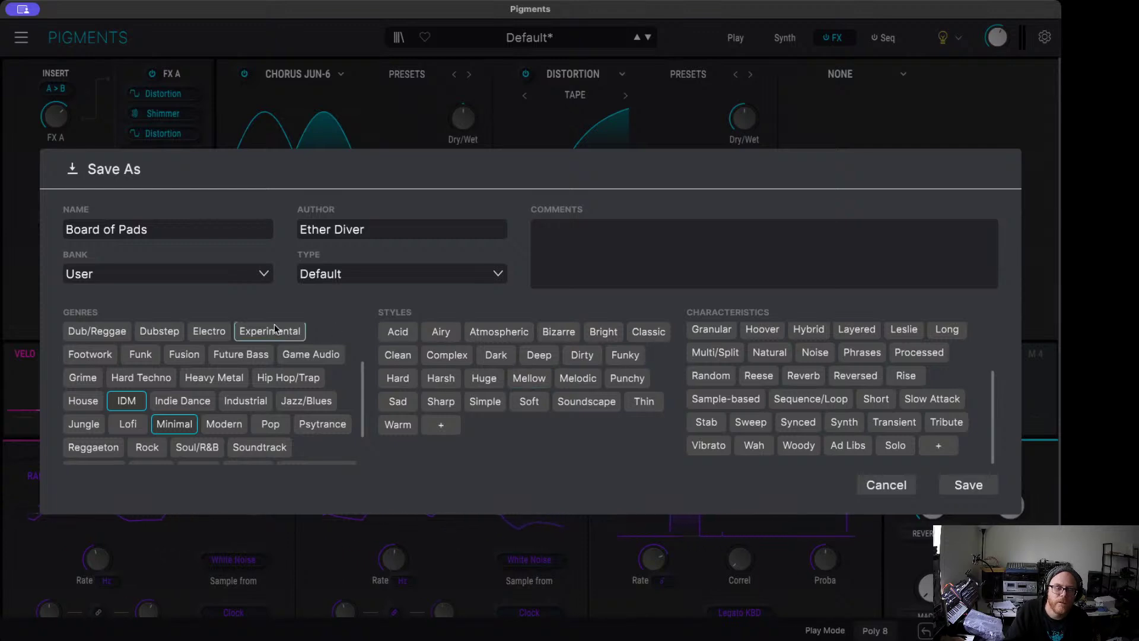
Step: Tag the preset with the styles Airy and Atmospheric, leaving Bizarre unselected
{"action": "left_click", "coordinate": [441, 333]}
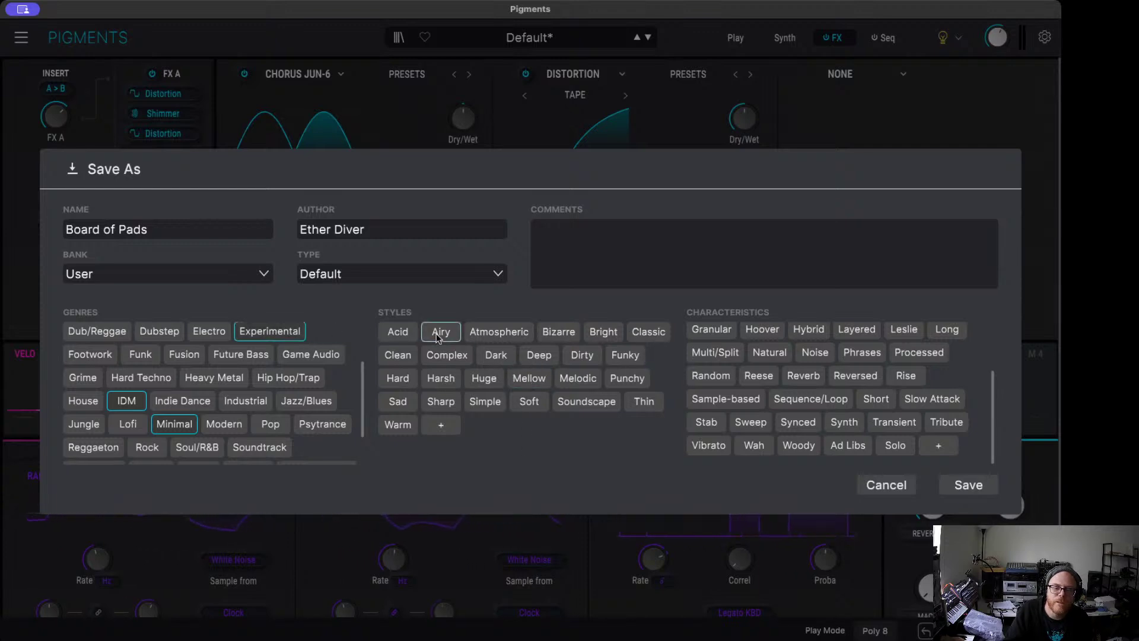
{"action": "left_click", "coordinate": [505, 335]}
{"action": "left_click", "coordinate": [558, 334]}
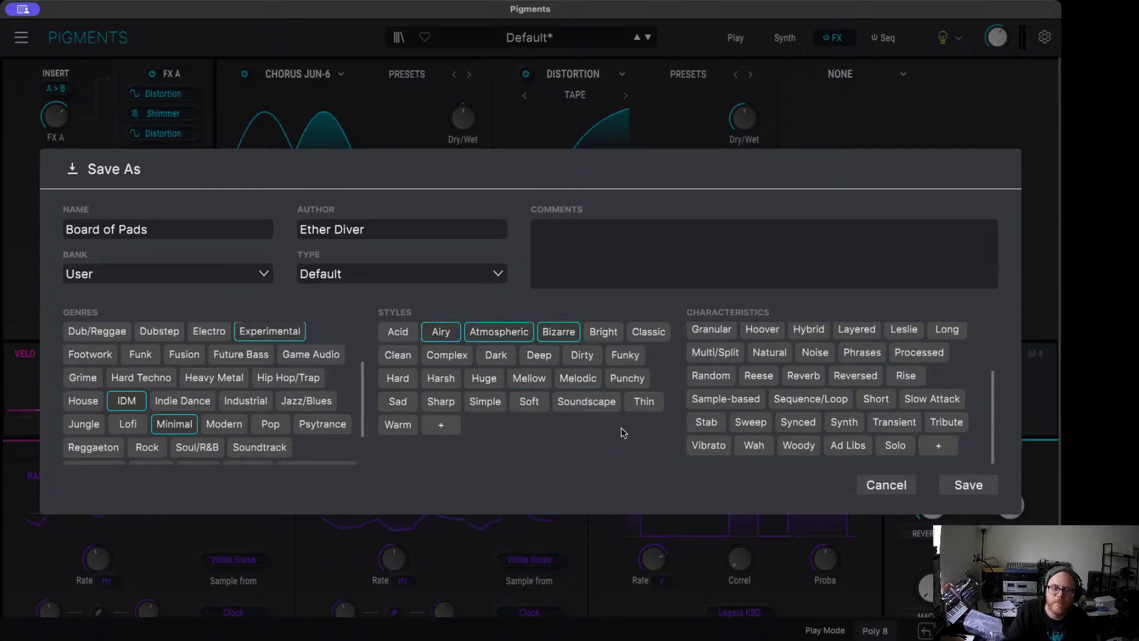
{"action": "left_click", "coordinate": [559, 334]}
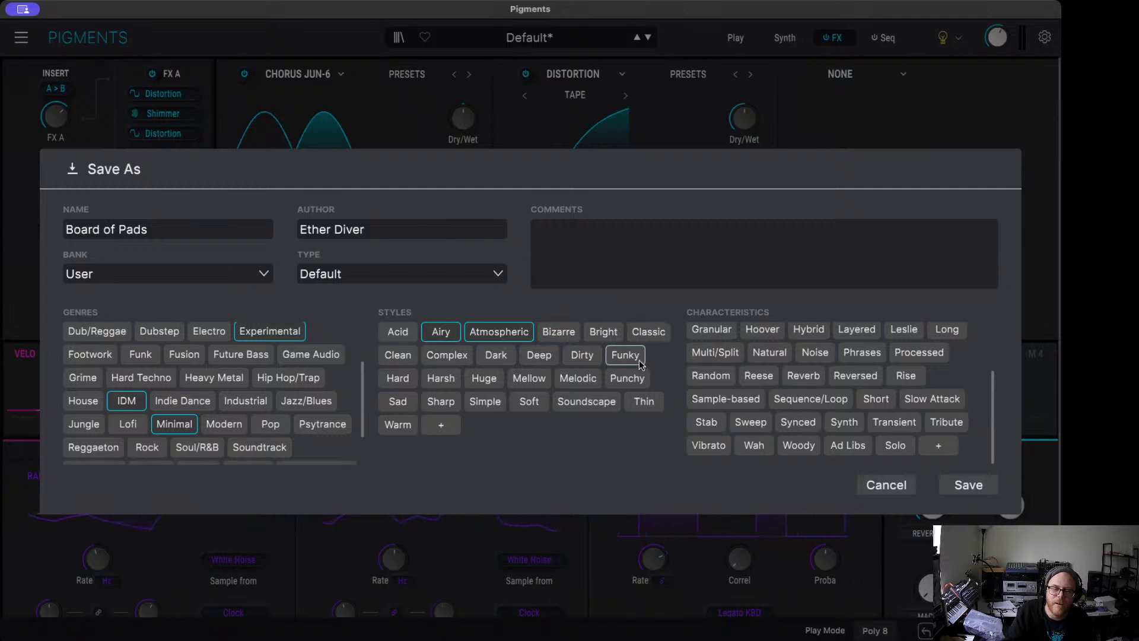
Step: Tag the preset with the additional styles Dirty and Complex
{"action": "left_click", "coordinate": [583, 356]}
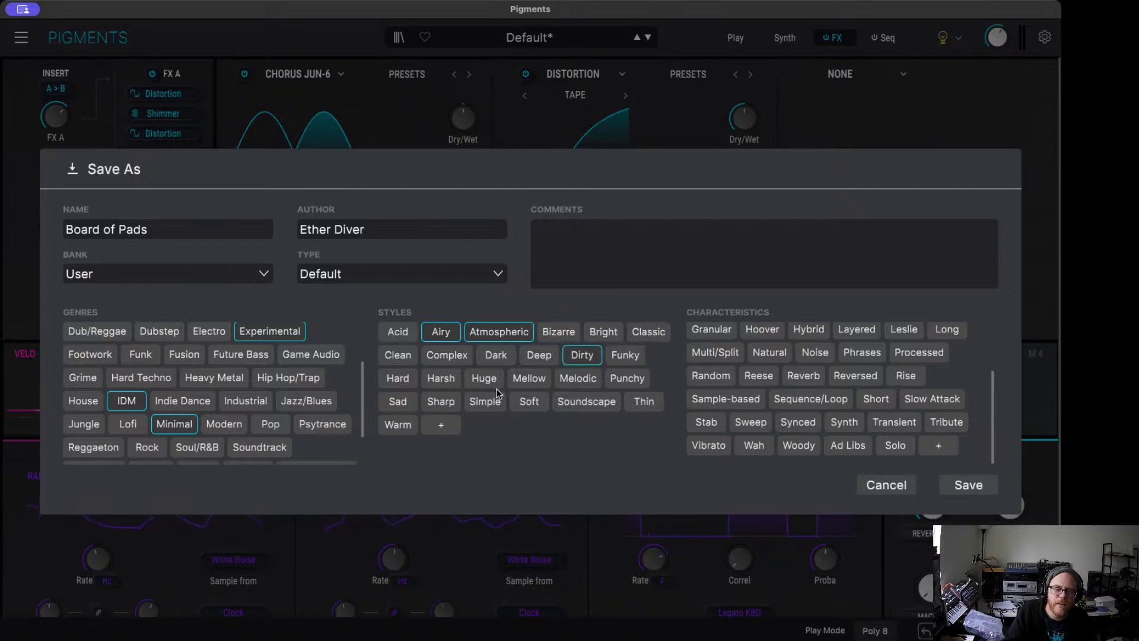
{"action": "left_click", "coordinate": [450, 356]}
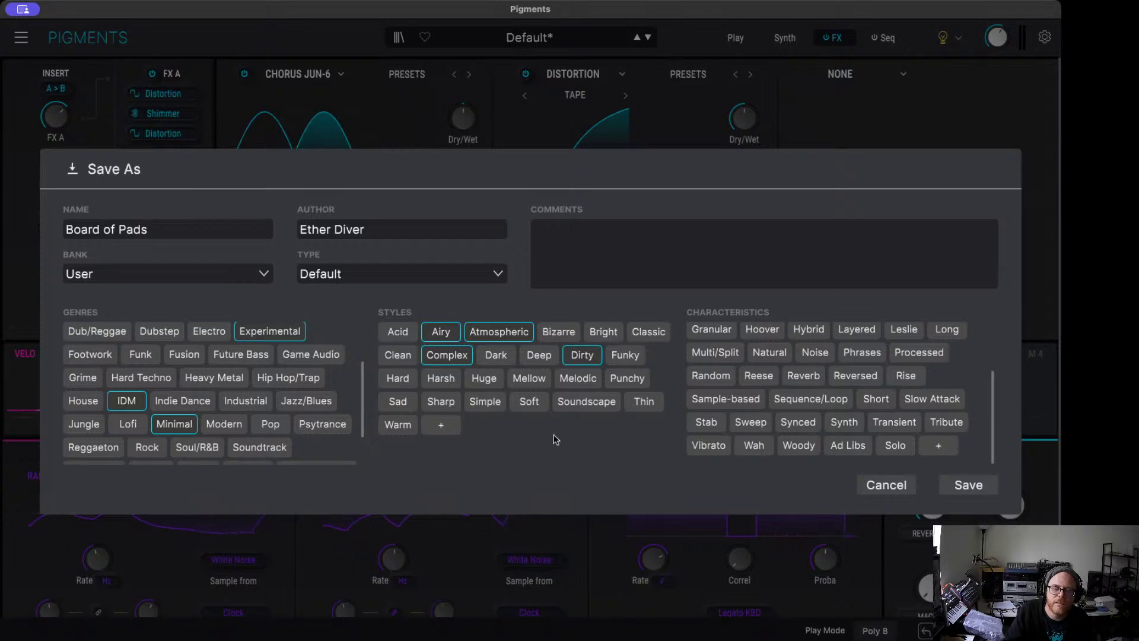
{"action": "left_click", "coordinate": [762, 420]}
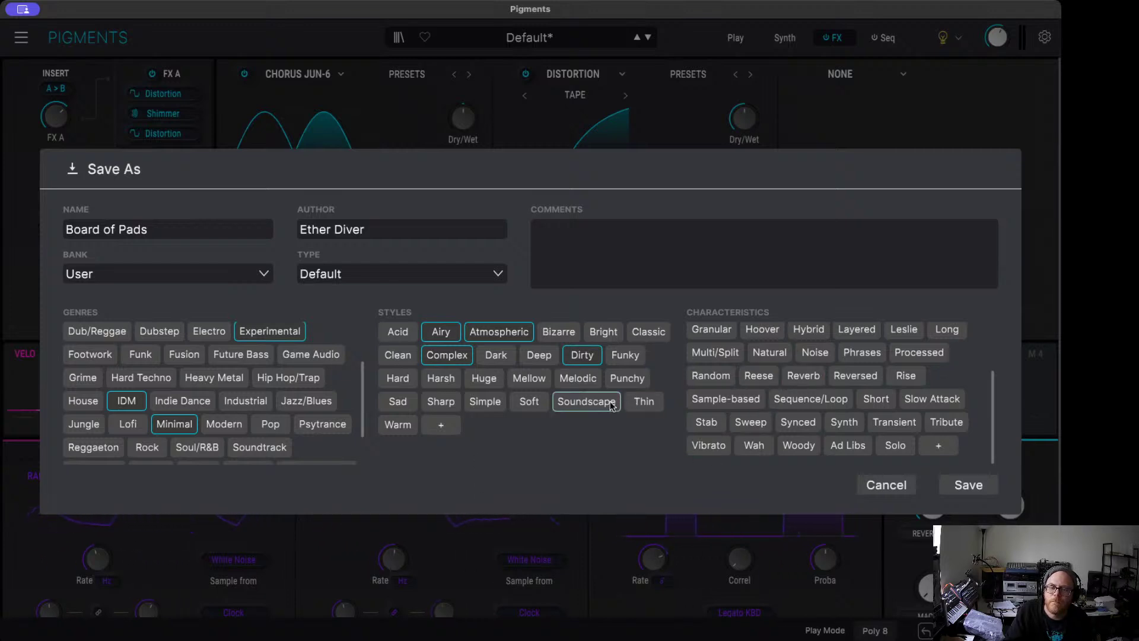
Step: Tag the preset with the characteristics Granular, Digital and Reverb, and save it as Board of Pads
{"action": "left_click", "coordinate": [712, 330]}
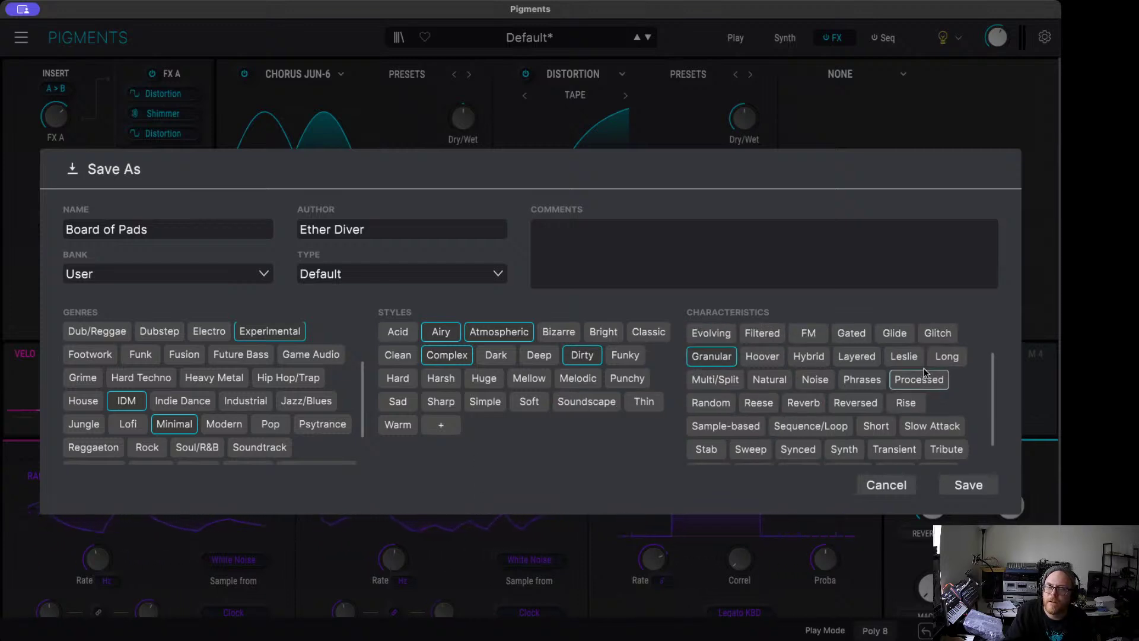
{"action": "scroll", "coordinate": [928, 374], "scroll_direction": "up", "scroll_amount": 2}
{"action": "left_click", "coordinate": [793, 337]}
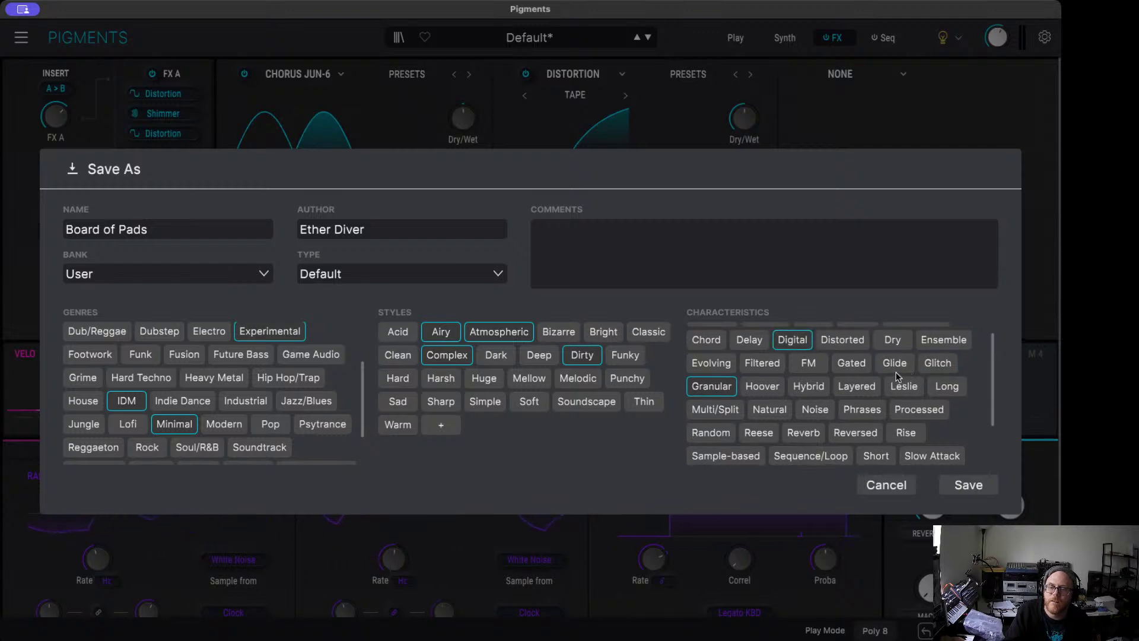
{"action": "scroll", "coordinate": [897, 377], "scroll_direction": "up", "scroll_amount": 1}
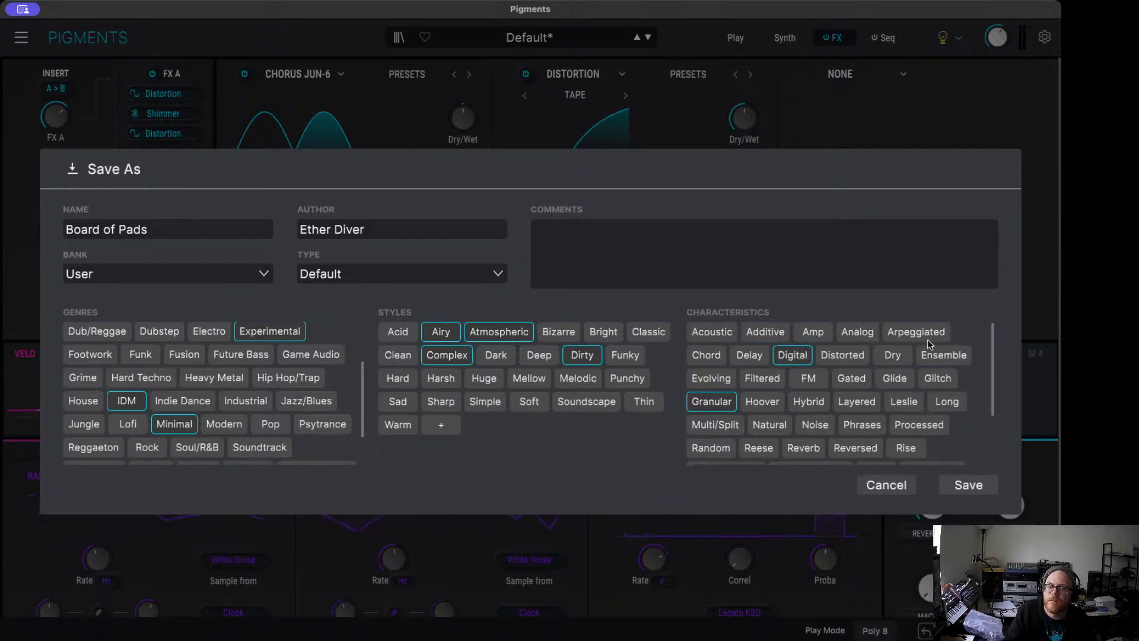
{"action": "scroll", "coordinate": [949, 378], "scroll_direction": "down", "scroll_amount": 3}
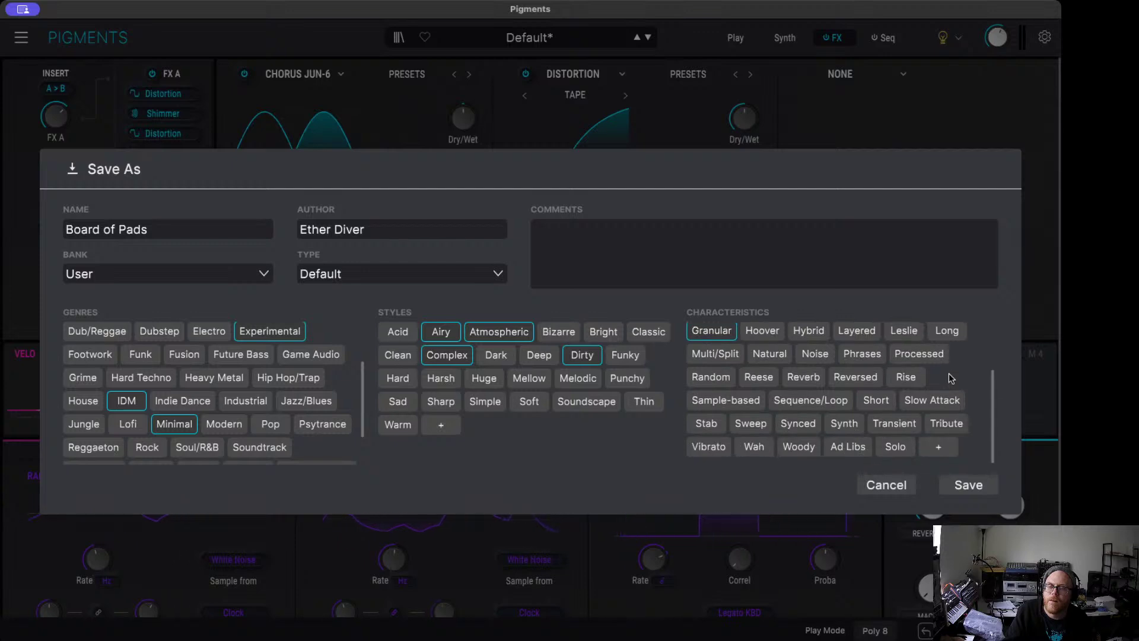
{"action": "left_click", "coordinate": [803, 376]}
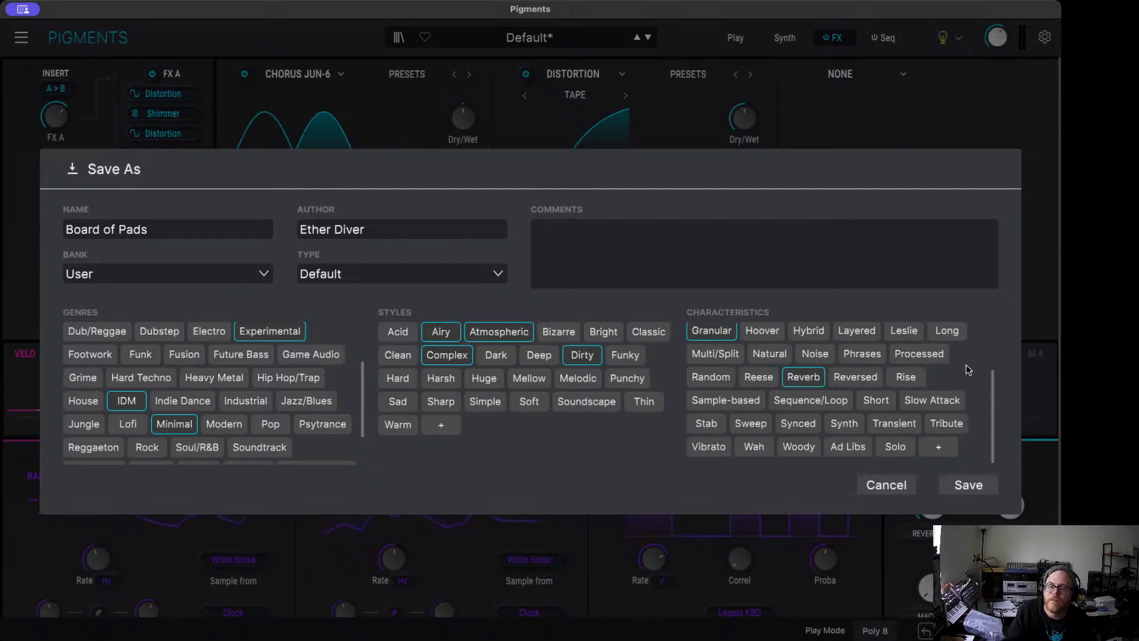
{"action": "left_click", "coordinate": [970, 486]}
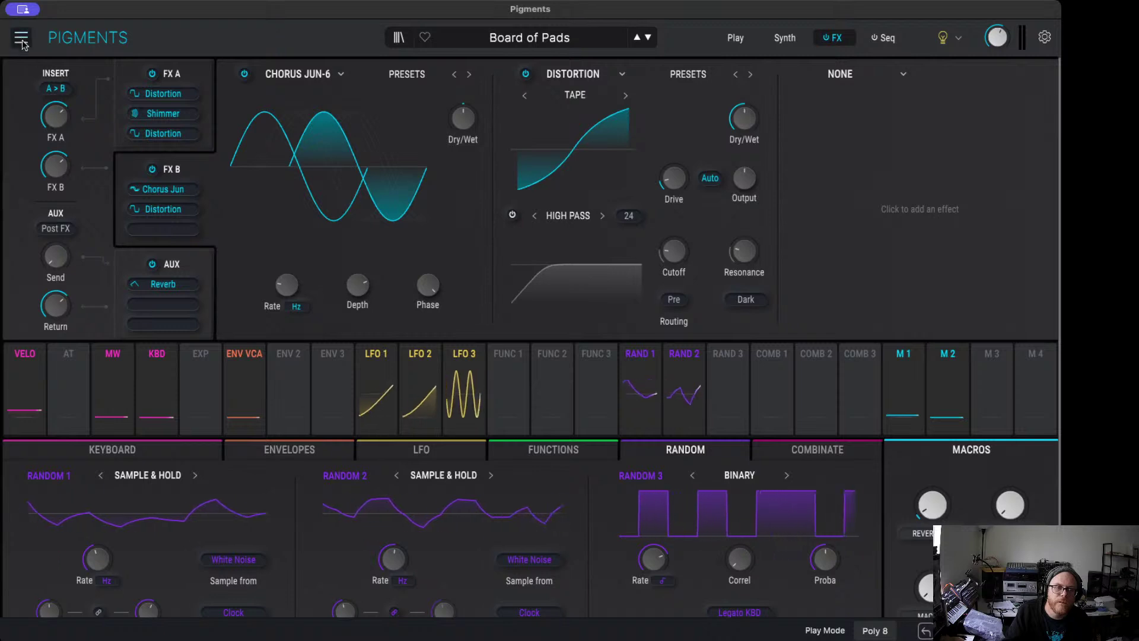
Step: Change the Board of Pads preset's type to Atmosphere and save it over the existing file
{"action": "key", "text": "super+shift+s"}
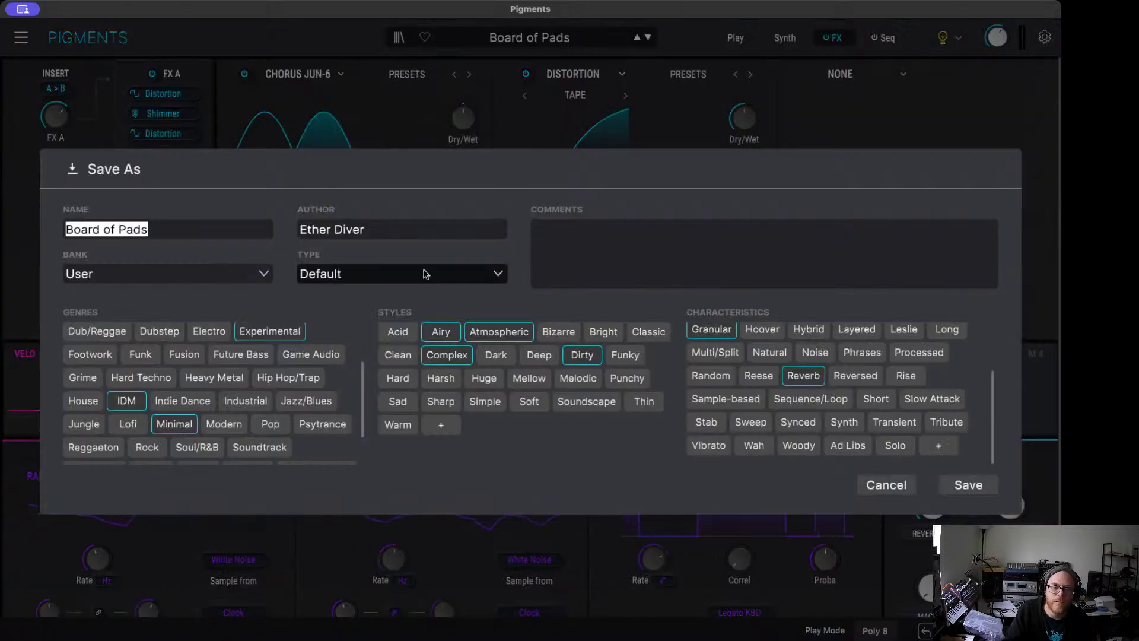
{"action": "left_click", "coordinate": [426, 275]}
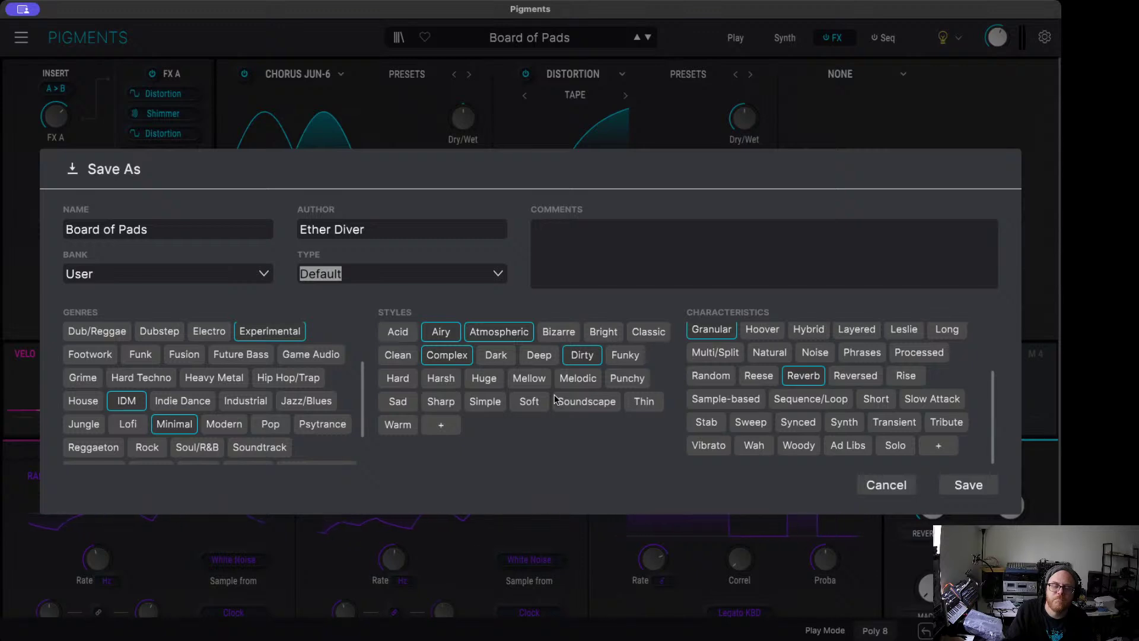
{"action": "type", "text": "Atmosphere"}
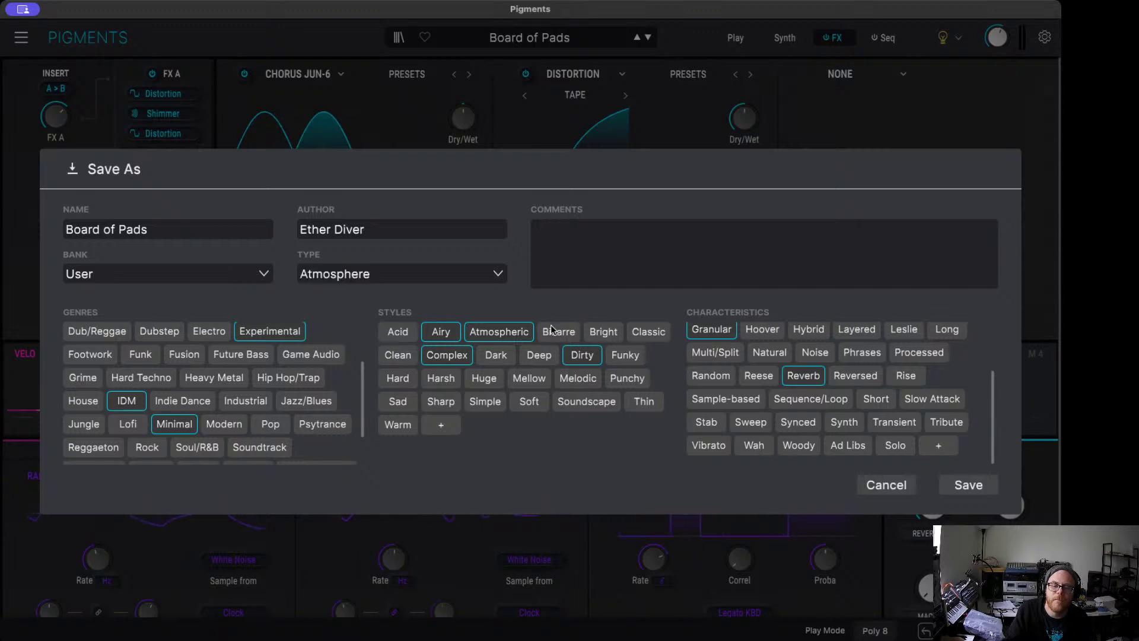
{"action": "left_click", "coordinate": [968, 485]}
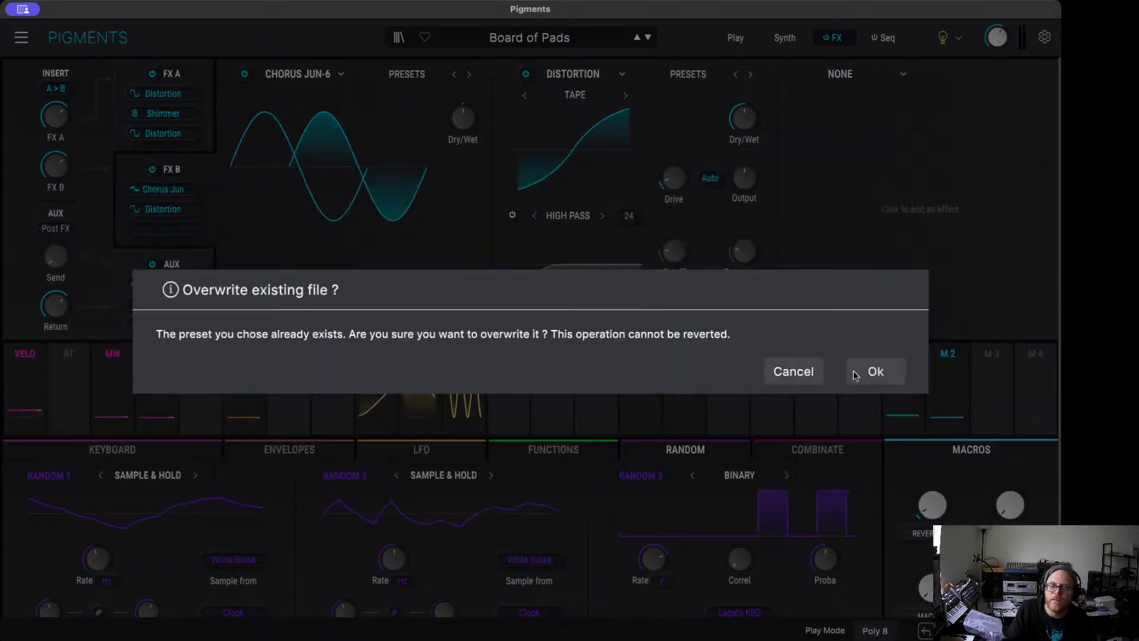
{"action": "left_click", "coordinate": [875, 371]}
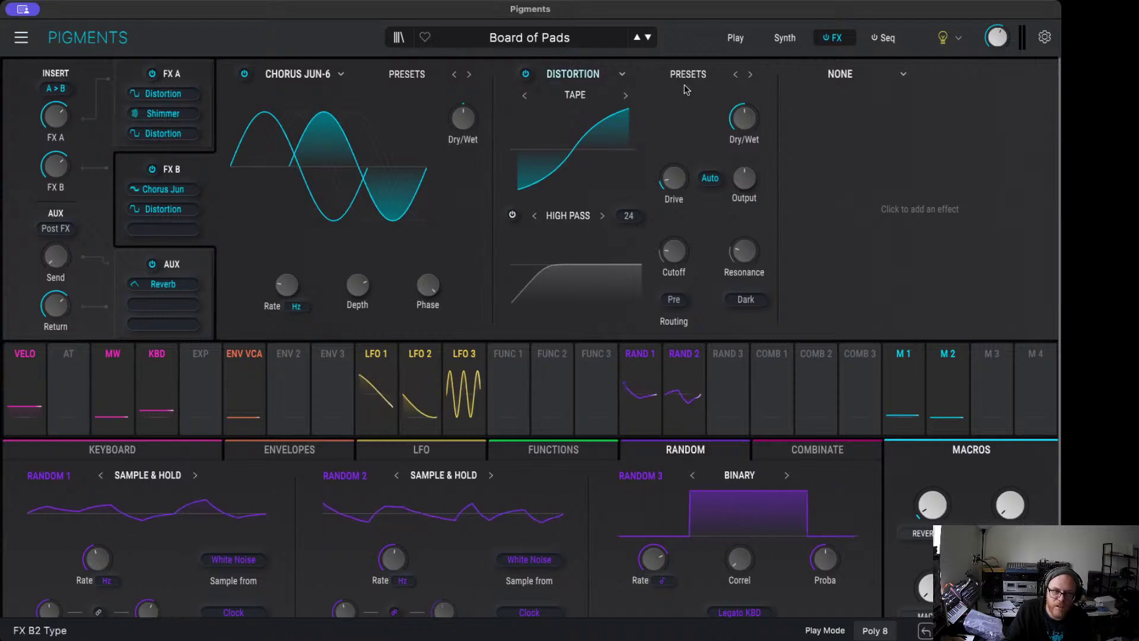
Step: Return to the synth view and start a new preset from the Default patch
{"action": "left_click", "coordinate": [785, 38]}
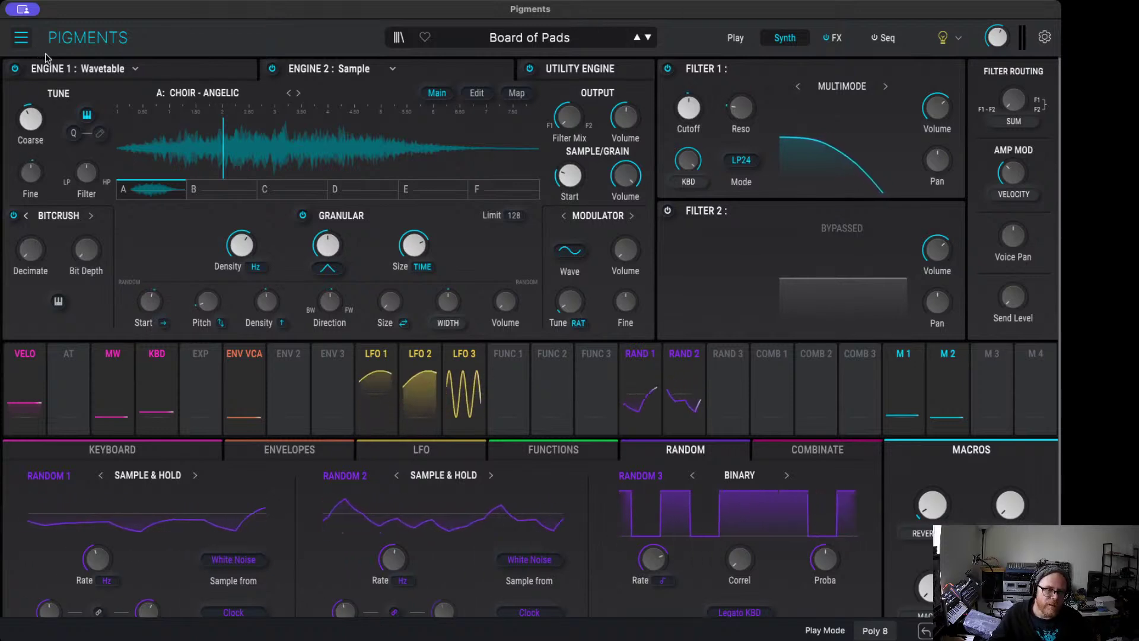
{"action": "left_click", "coordinate": [21, 38]}
{"action": "left_click", "coordinate": [57, 63]}
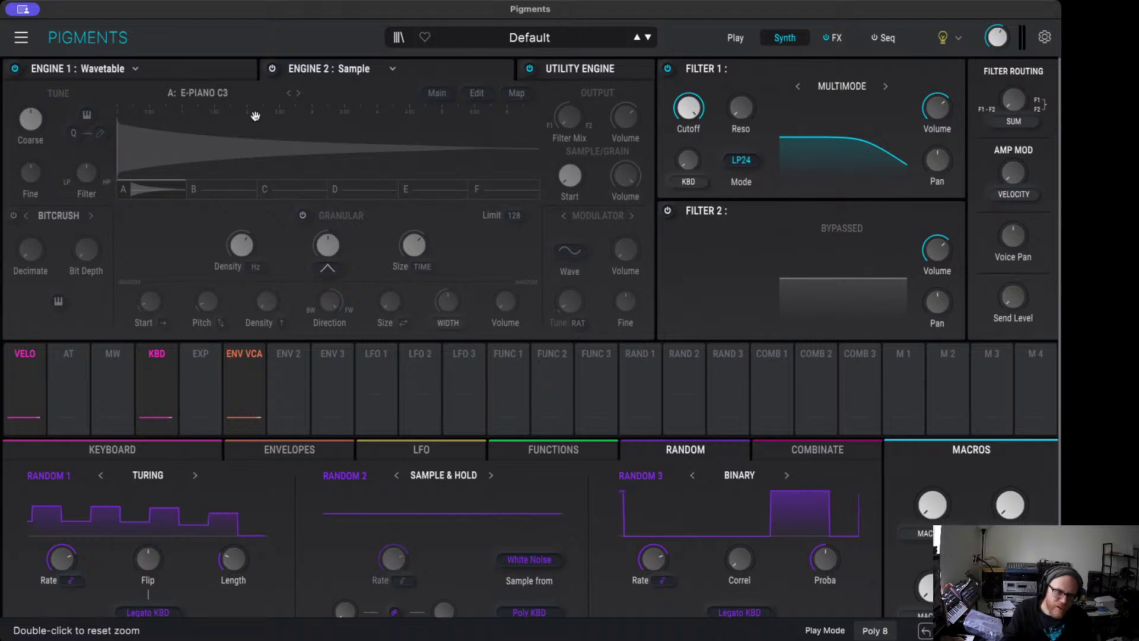
Step: Load the Polygon Harmonic wavetable from Building Waves into Engine 1
{"action": "left_click", "coordinate": [174, 76]}
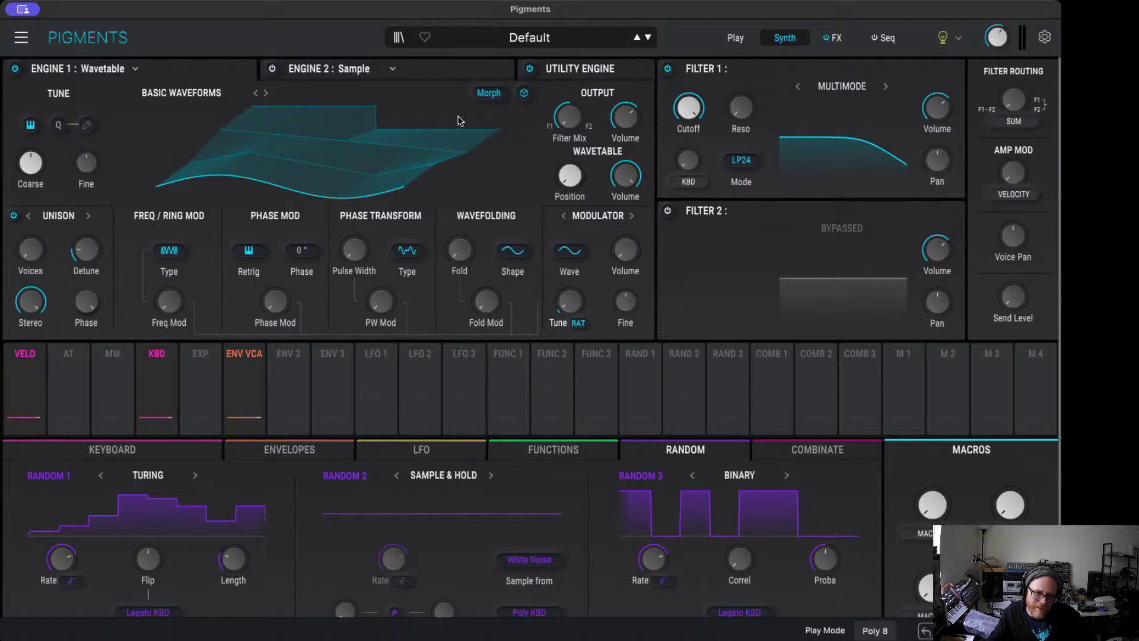
{"action": "left_click", "coordinate": [430, 73]}
{"action": "left_click", "coordinate": [231, 68]}
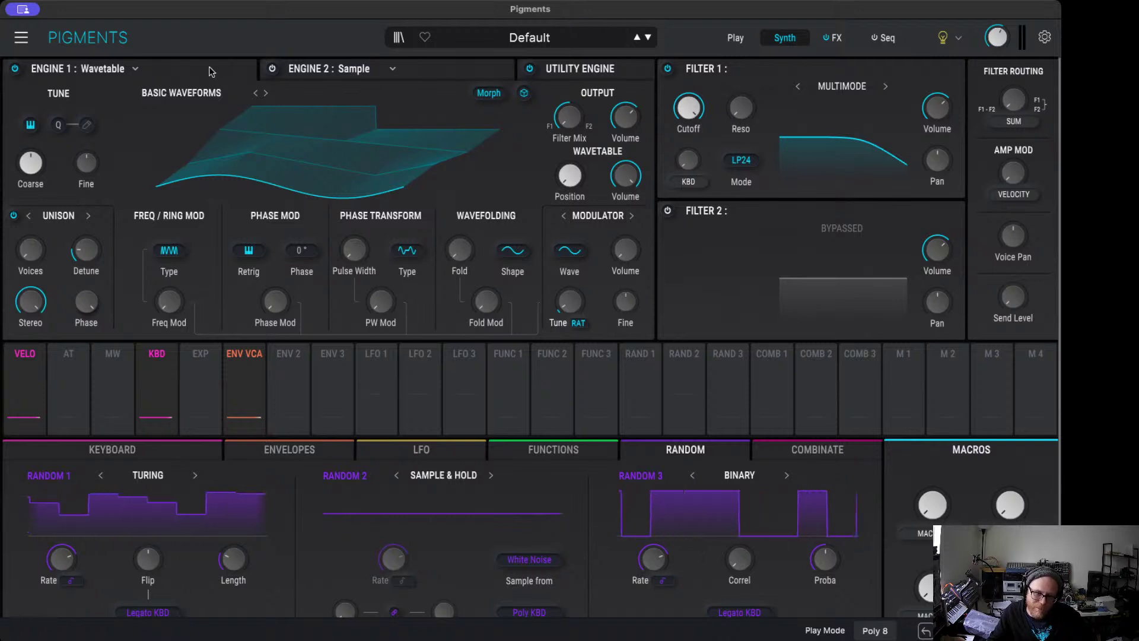
{"action": "left_click", "coordinate": [183, 92]}
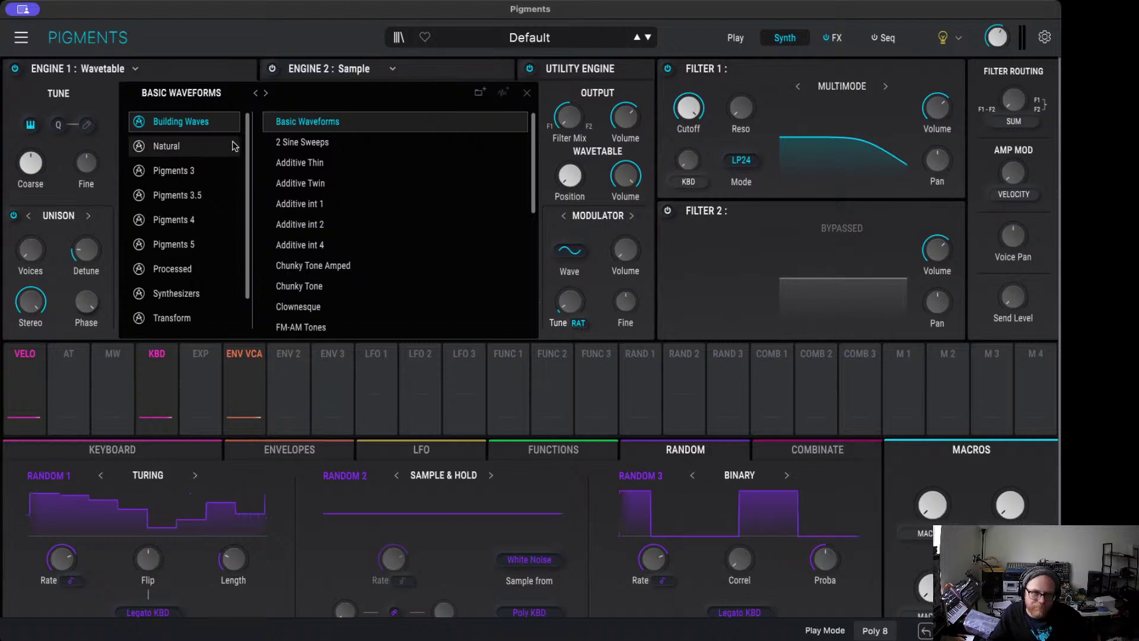
{"action": "scroll", "coordinate": [389, 179], "scroll_direction": "down", "scroll_amount": 1}
{"action": "scroll", "coordinate": [389, 180], "scroll_direction": "down", "scroll_amount": 5}
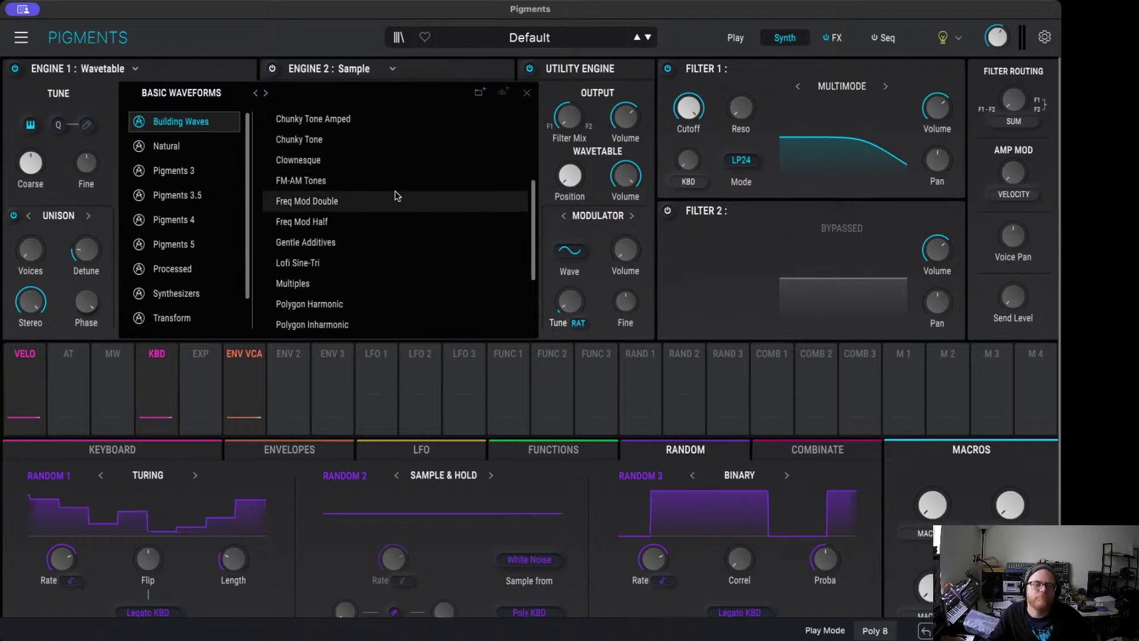
{"action": "scroll", "coordinate": [344, 278], "scroll_direction": "down", "scroll_amount": 1}
{"action": "scroll", "coordinate": [344, 278], "scroll_direction": "down", "scroll_amount": 3}
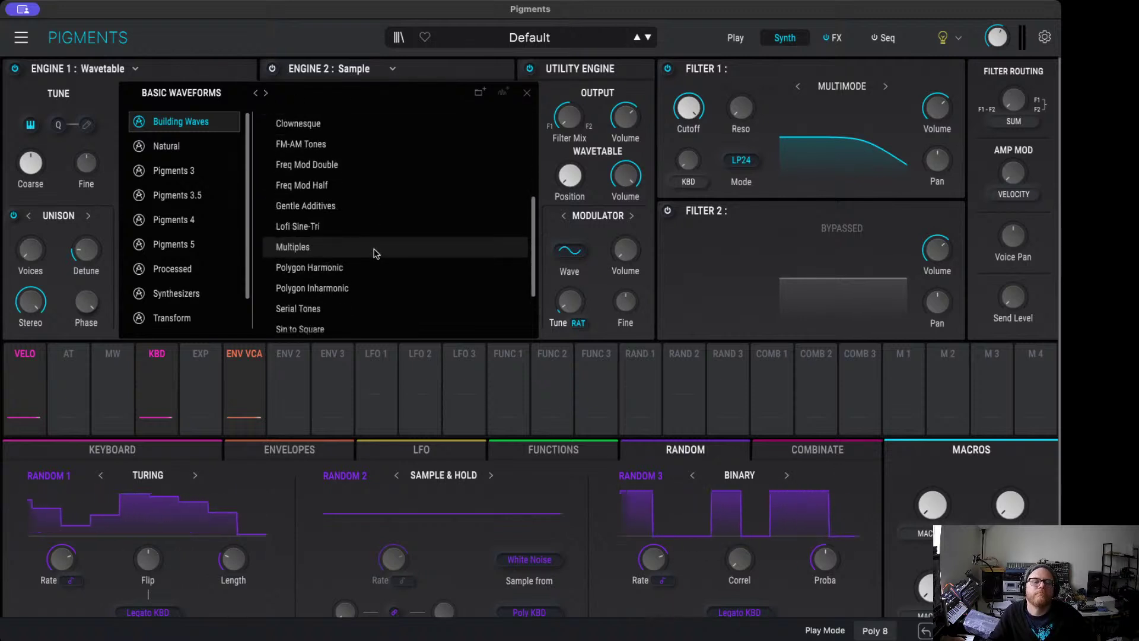
{"action": "left_click", "coordinate": [359, 220]}
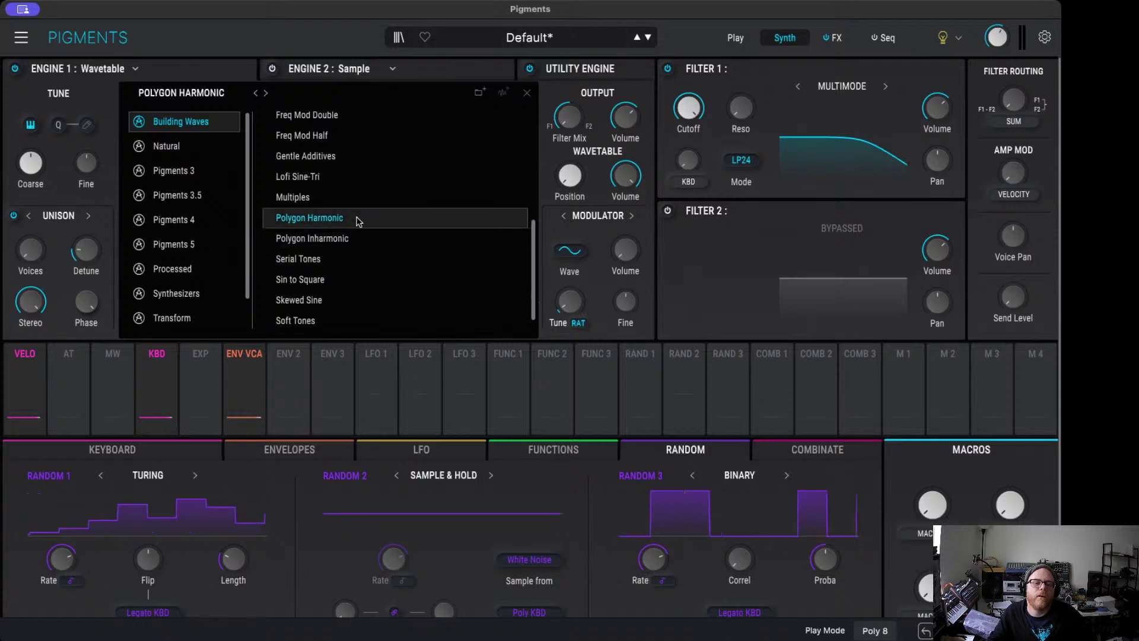
{"action": "left_click", "coordinate": [527, 94]}
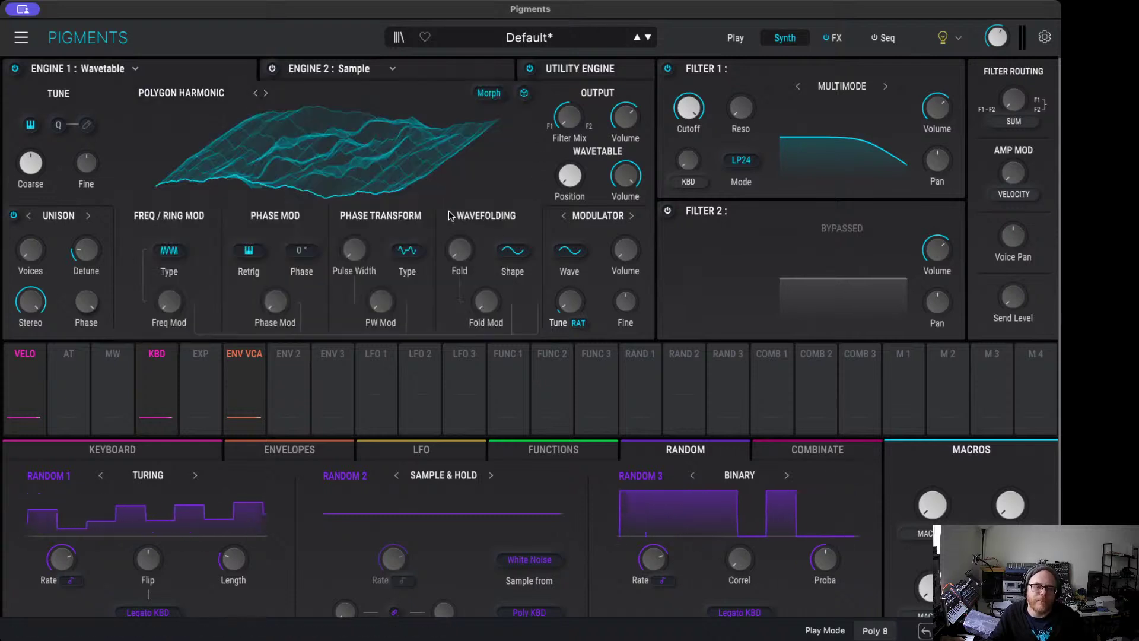
Step: Show Engine 1's wavetable in 2D, compare its scanning with Morph off and on, and set Position to about 0.49 with Morph on
{"action": "mouse_move", "coordinate": [569, 181]}
{"action": "left_mouse_down"}
{"action": "mouse_move", "coordinate": [575, 130]}
{"action": "mouse_move", "coordinate": [573, 186]}
{"action": "left_mouse_up"}
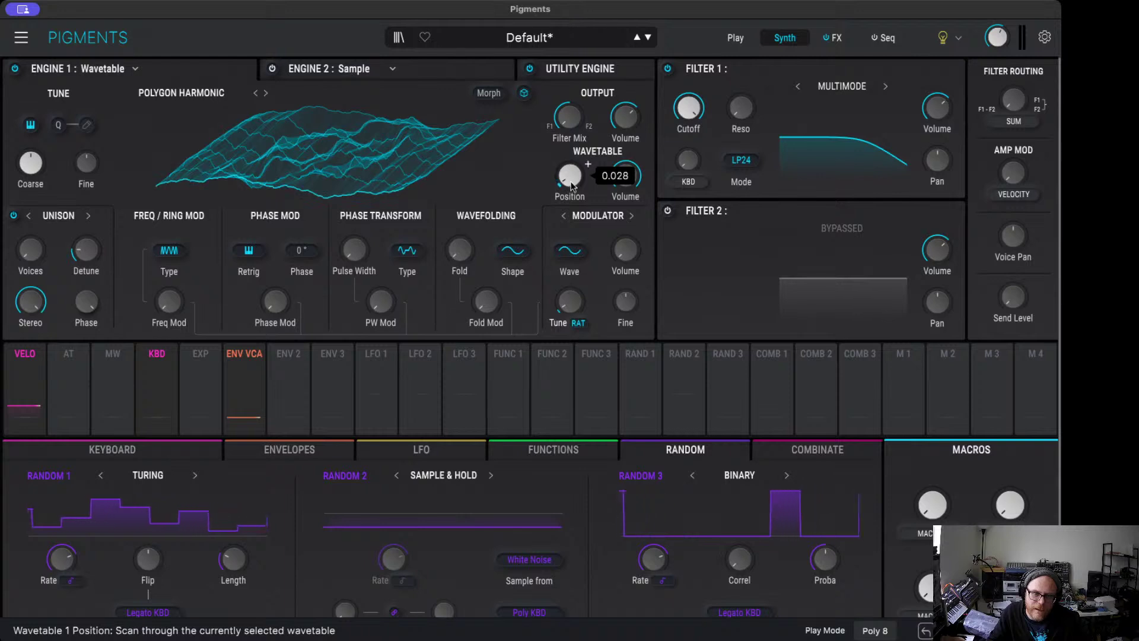
{"action": "left_click", "coordinate": [523, 94]}
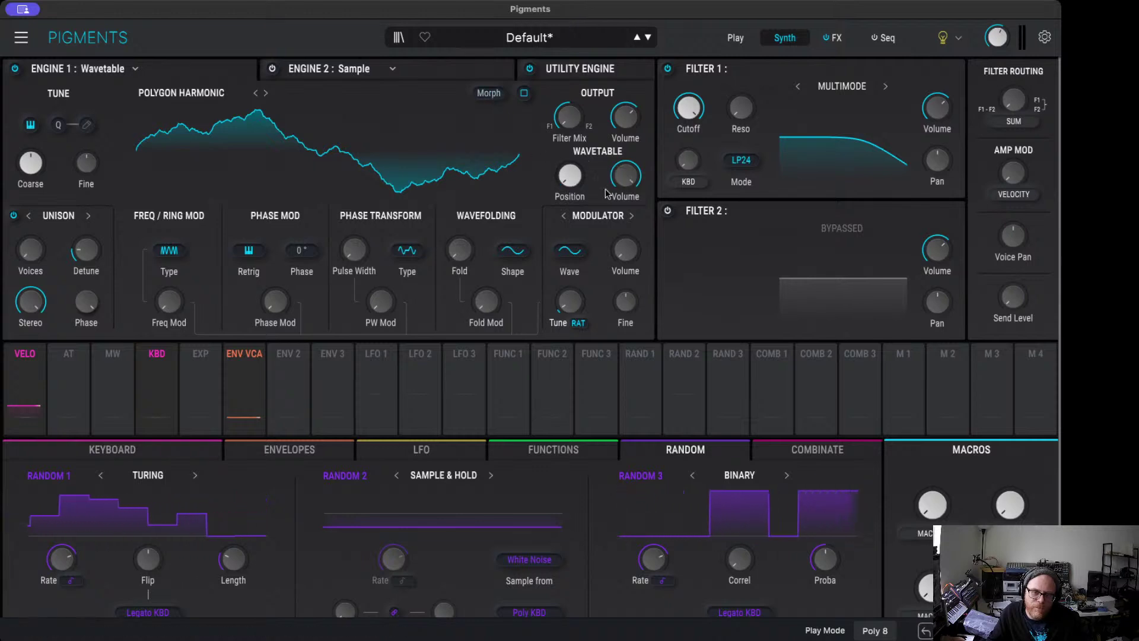
{"action": "mouse_move", "coordinate": [579, 188]}
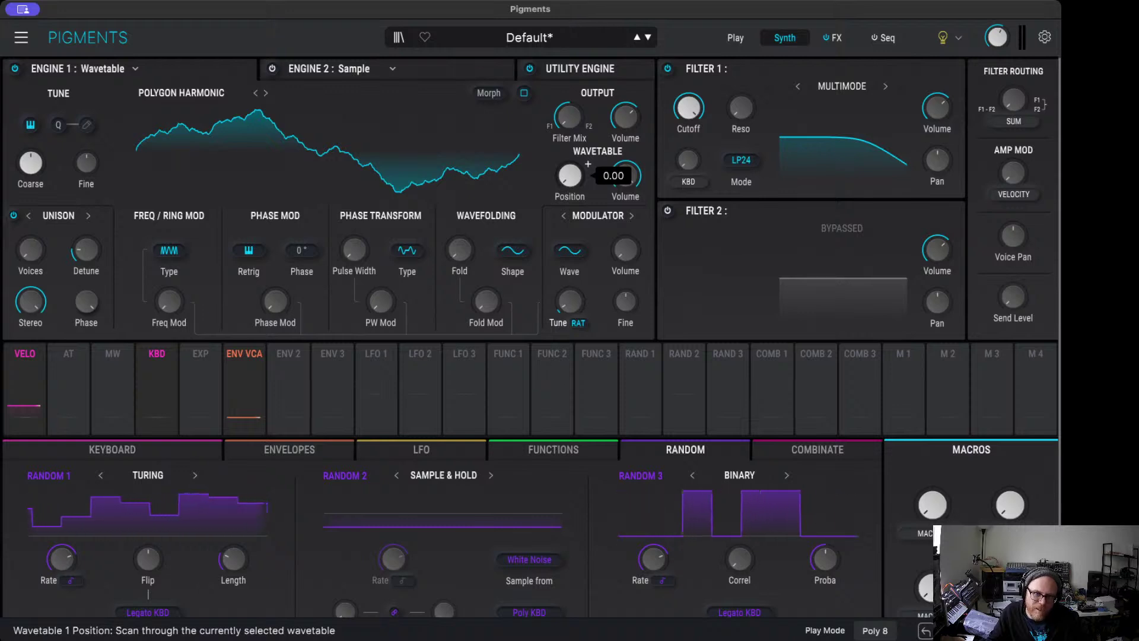
{"action": "left_click_drag", "start_coordinate": [570, 175], "coordinate": [570, 121]}
{"action": "left_click", "coordinate": [522, 93]}
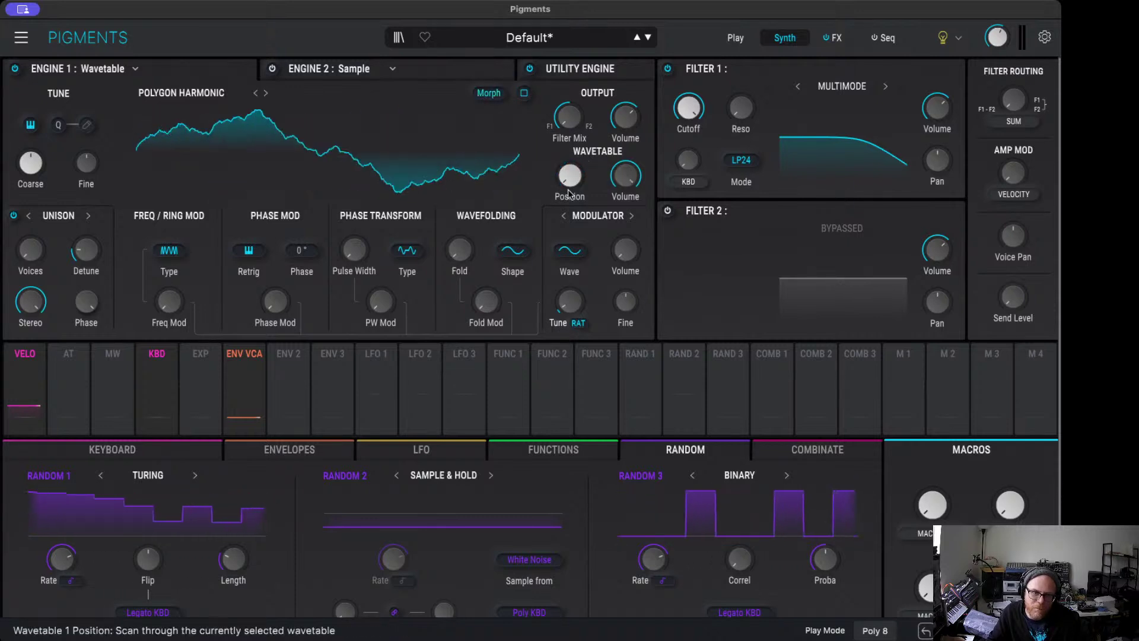
{"action": "mouse_move", "coordinate": [570, 175]}
{"action": "left_mouse_down"}
{"action": "mouse_move", "coordinate": [569, 155]}
{"action": "mouse_move", "coordinate": [573, 187]}
{"action": "left_mouse_up"}
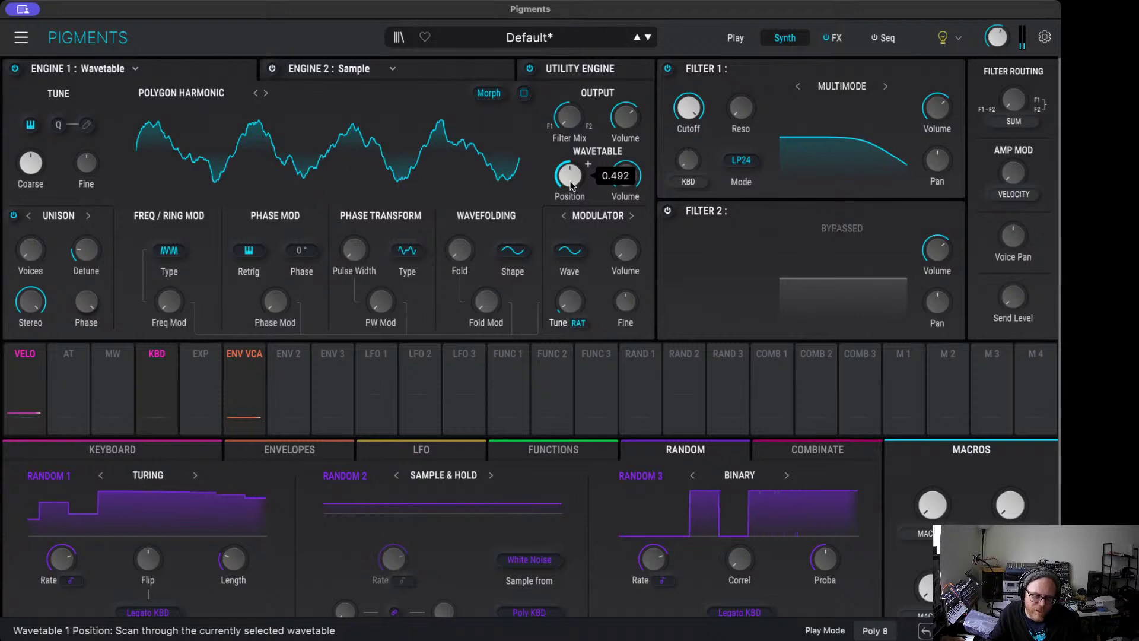
Step: Try a lower coarse tuning on Engine 1 and reset it to 0 semitones
{"action": "mouse_move", "coordinate": [30, 163]}
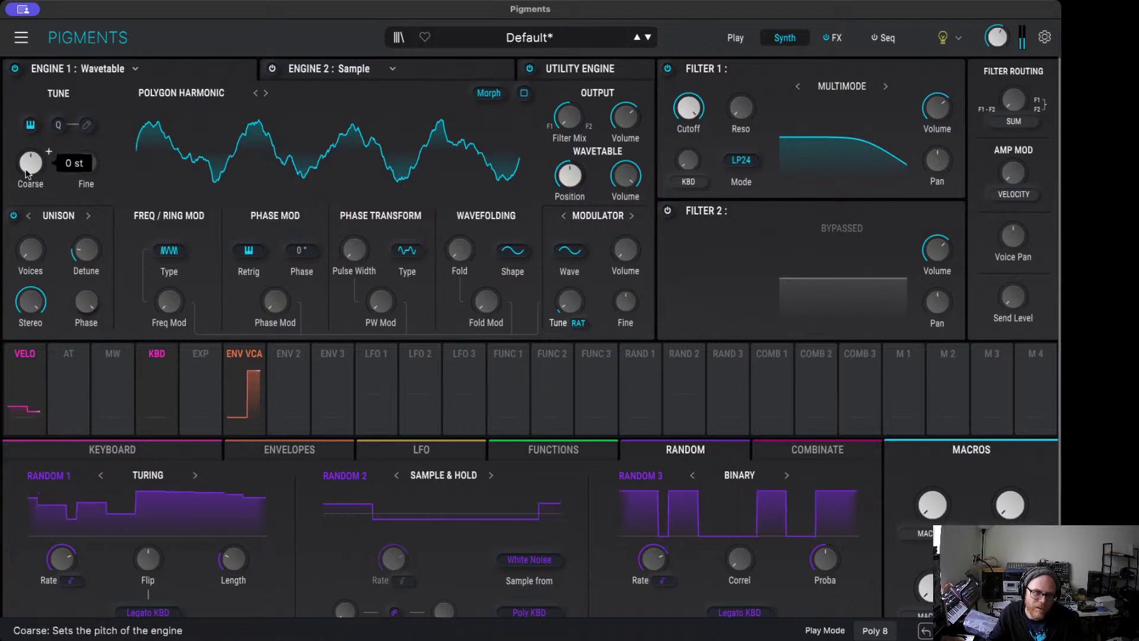
{"action": "left_click_drag", "start_coordinate": [30, 162], "coordinate": [28, 197]}
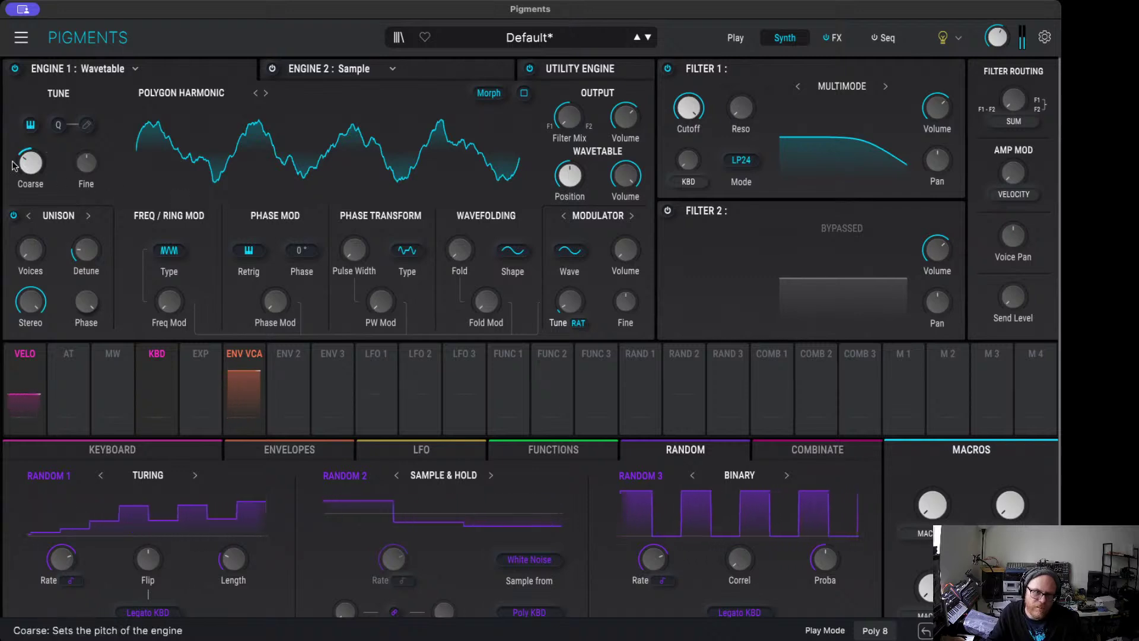
{"action": "mouse_move", "coordinate": [21, 166]}
{"action": "left_click_drag", "start_coordinate": [22, 166], "coordinate": [21, 117]}
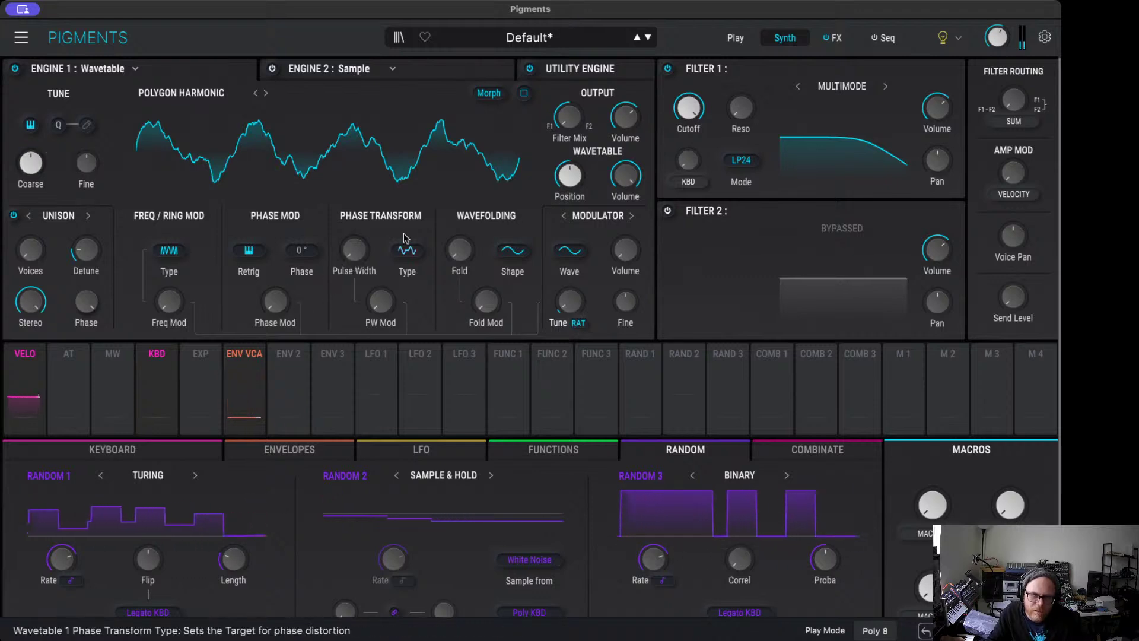
Step: Set Engine 1's Phase Transform type to Fractalize, and audition the Fractal Mod amount before turning it back down to zero
{"action": "left_click", "coordinate": [415, 256]}
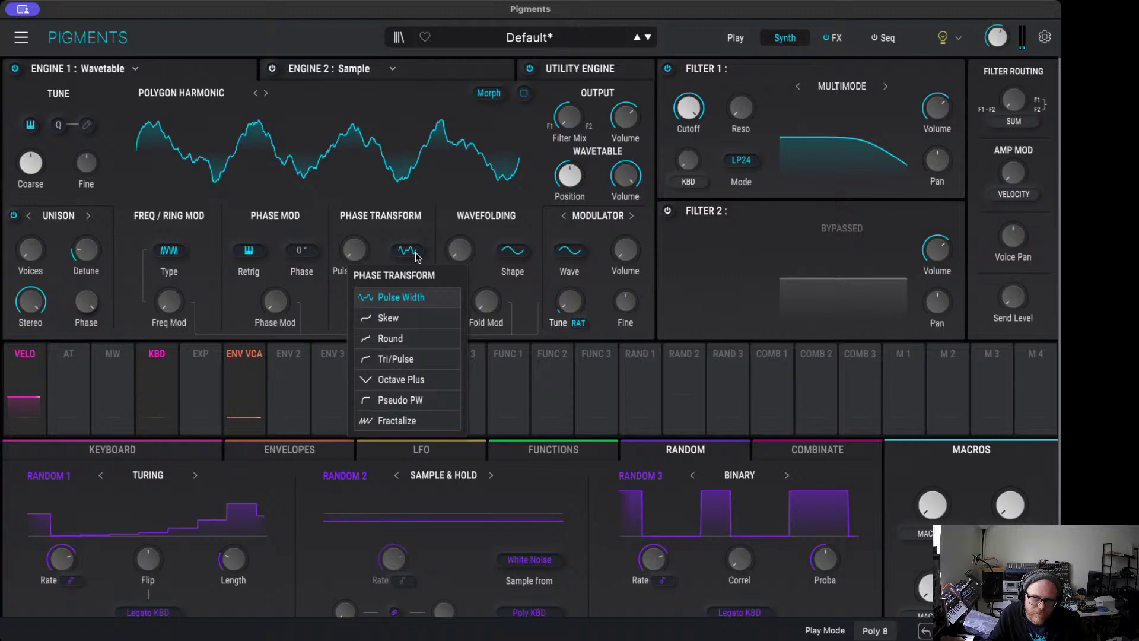
{"action": "left_click", "coordinate": [415, 419]}
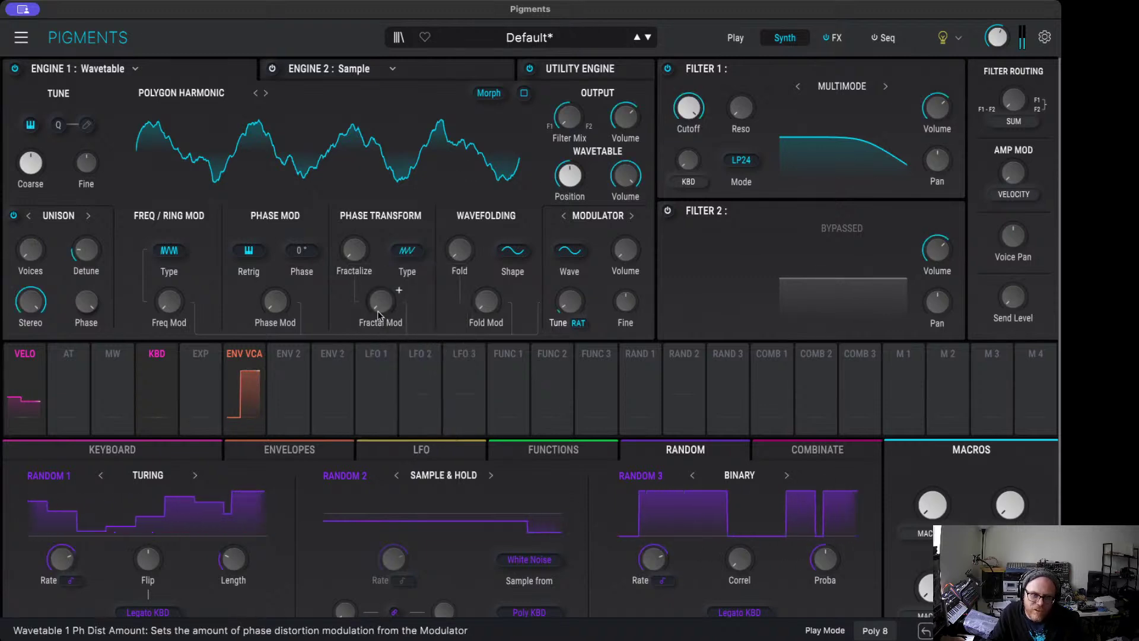
{"action": "left_click_drag", "start_coordinate": [395, 321], "coordinate": [399, 290]}
{"action": "scroll", "coordinate": [399, 290], "scroll_direction": "down", "scroll_amount": 10}
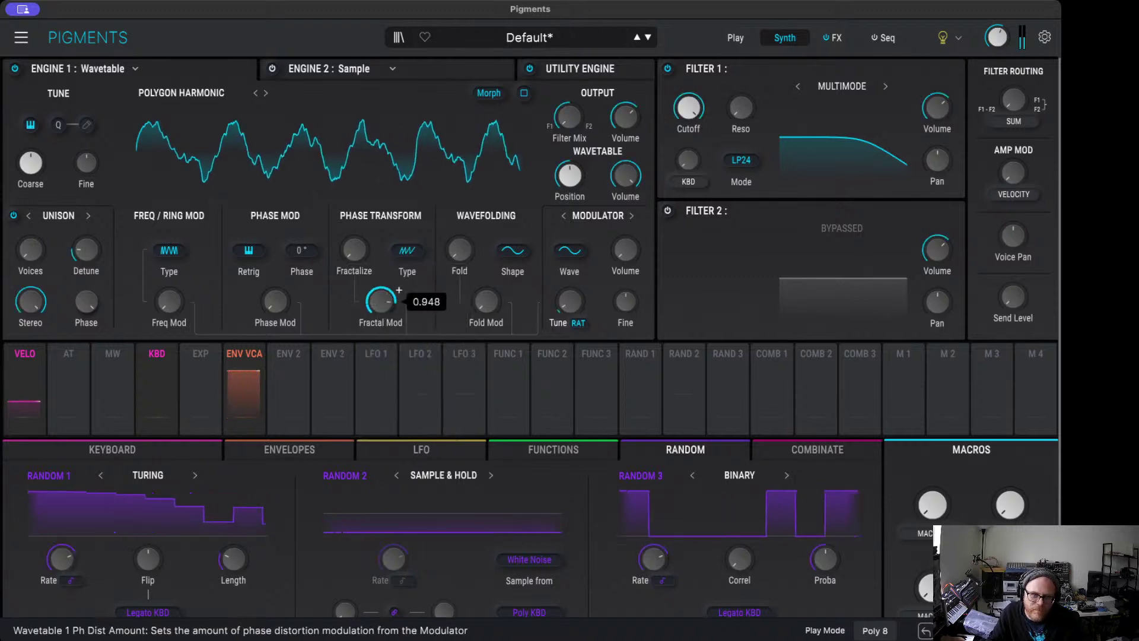
{"action": "scroll", "coordinate": [381, 301], "scroll_direction": "down", "scroll_amount": 8}
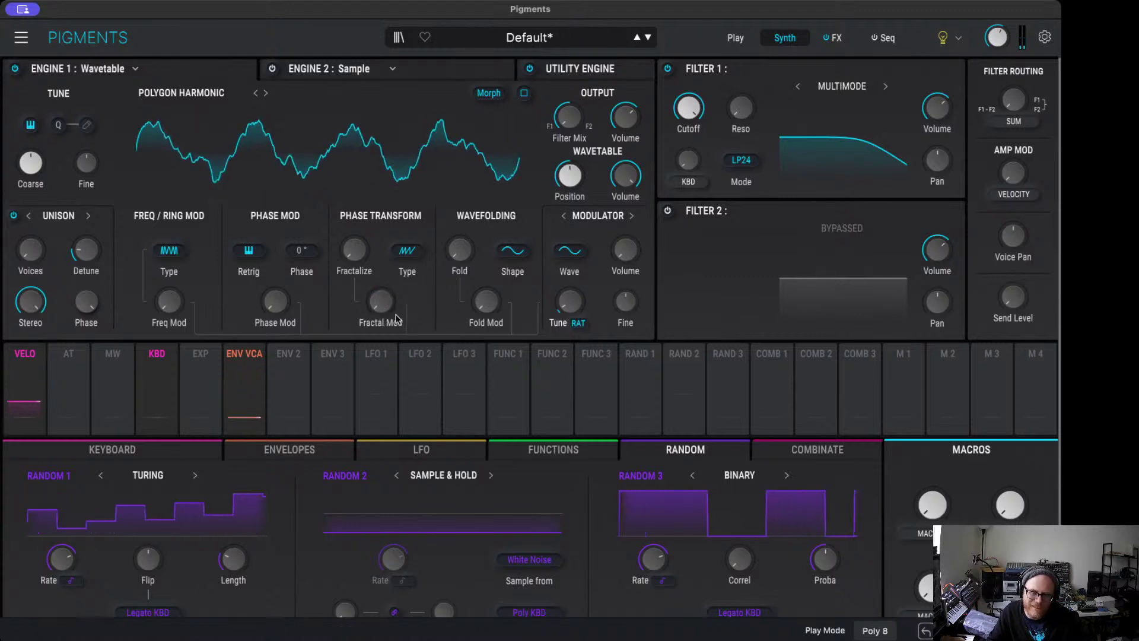
Step: Audition Engine 1's Fractal Mod amount and lower the coarse tuning to -12 semitones
{"action": "left_click_drag", "start_coordinate": [380, 302], "coordinate": [381, 261]}
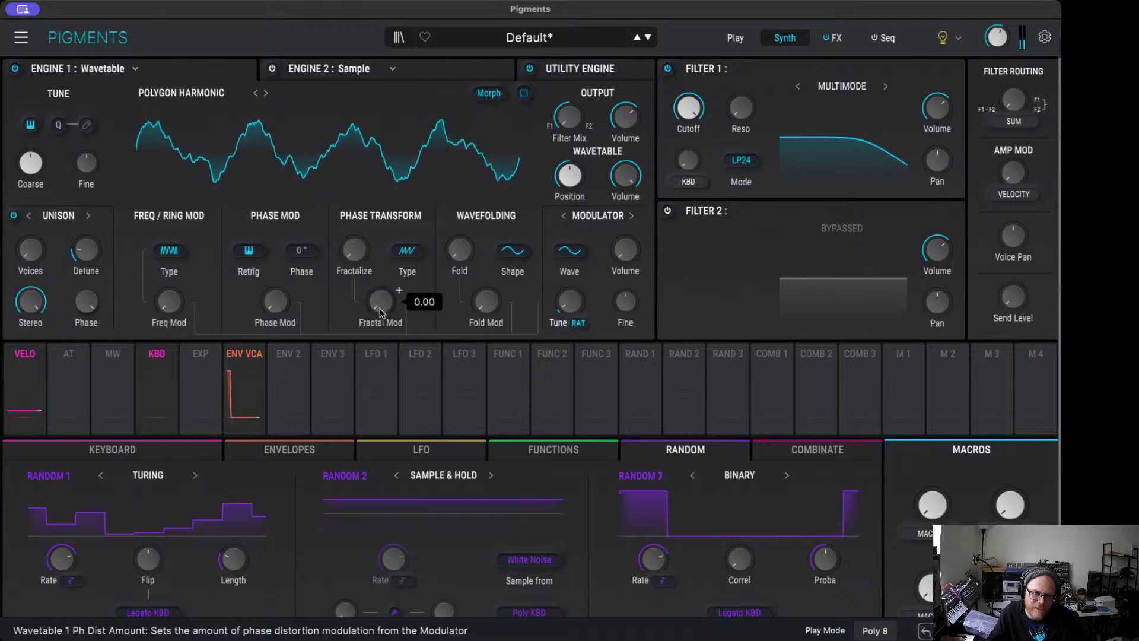
{"action": "left_click_drag", "start_coordinate": [380, 307], "coordinate": [380, 291]}
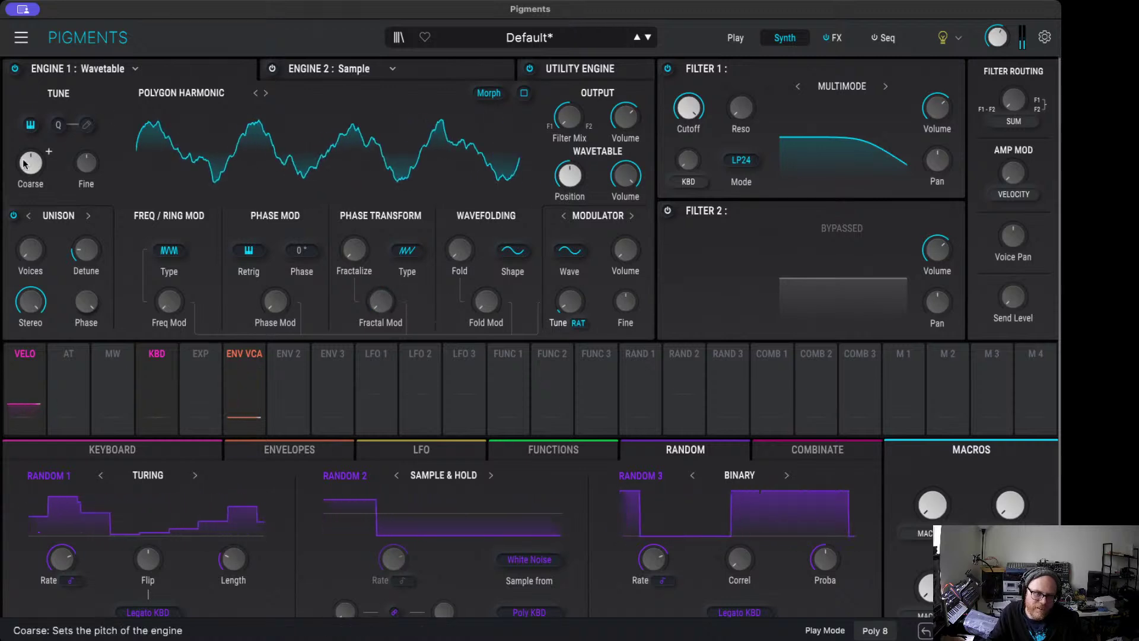
{"action": "mouse_move", "coordinate": [48, 151]}
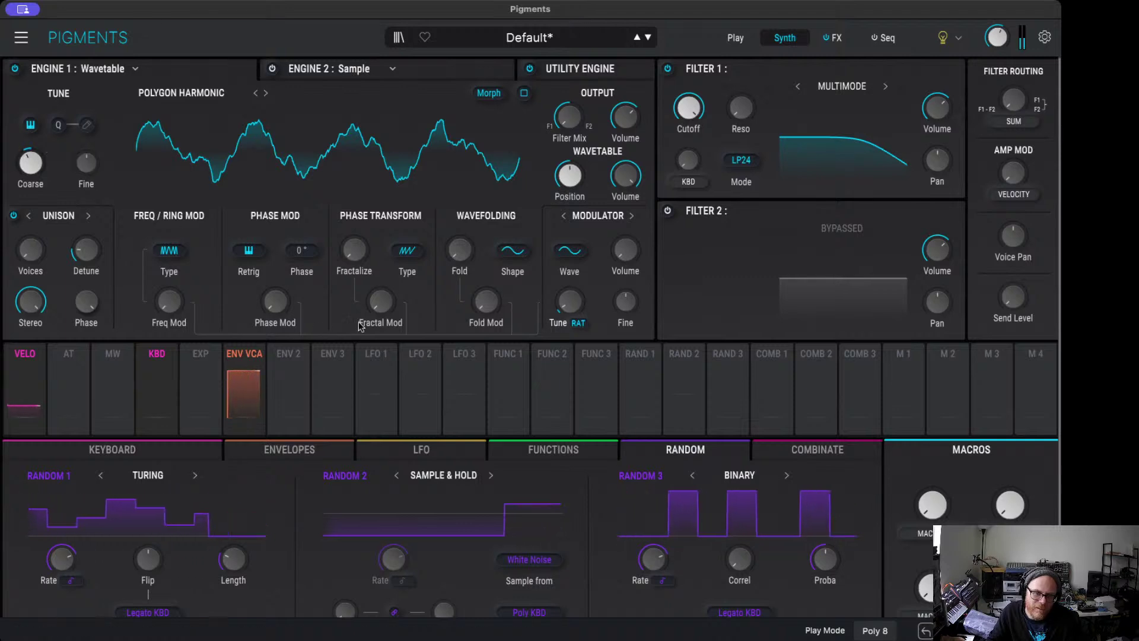
Step: Audition Fractal Mod amounts up to about 0.57 with the lower tuning, and return Fractal Mod to zero
{"action": "mouse_move", "coordinate": [399, 291]}
{"action": "scroll", "coordinate": [399, 290], "scroll_direction": "down", "scroll_amount": 10}
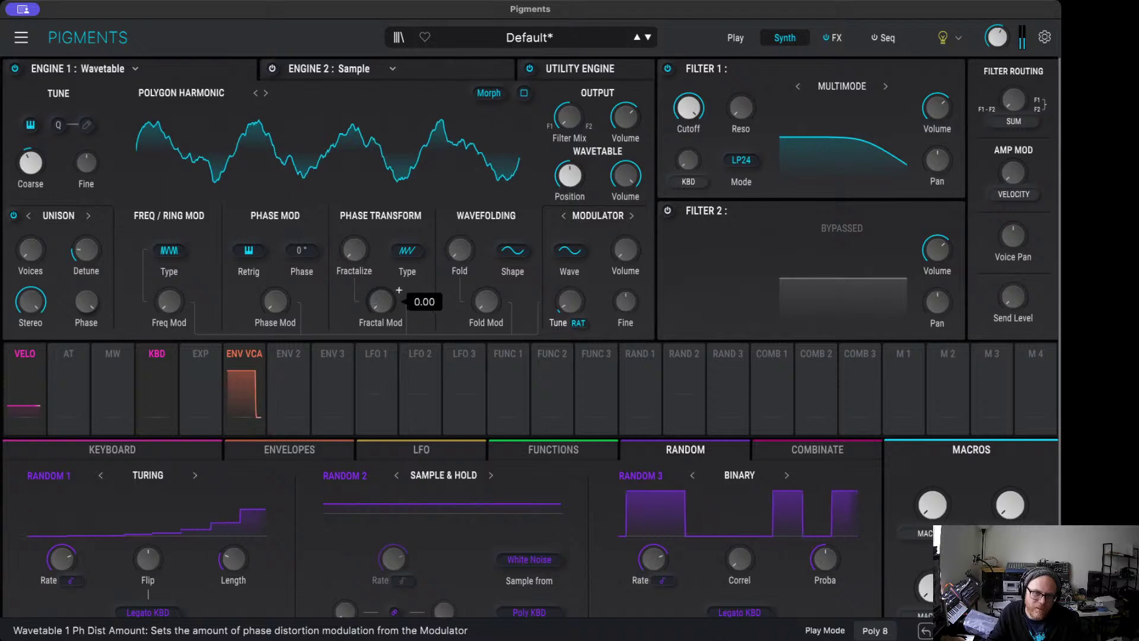
{"action": "scroll", "coordinate": [399, 290], "scroll_direction": "up", "scroll_amount": 15}
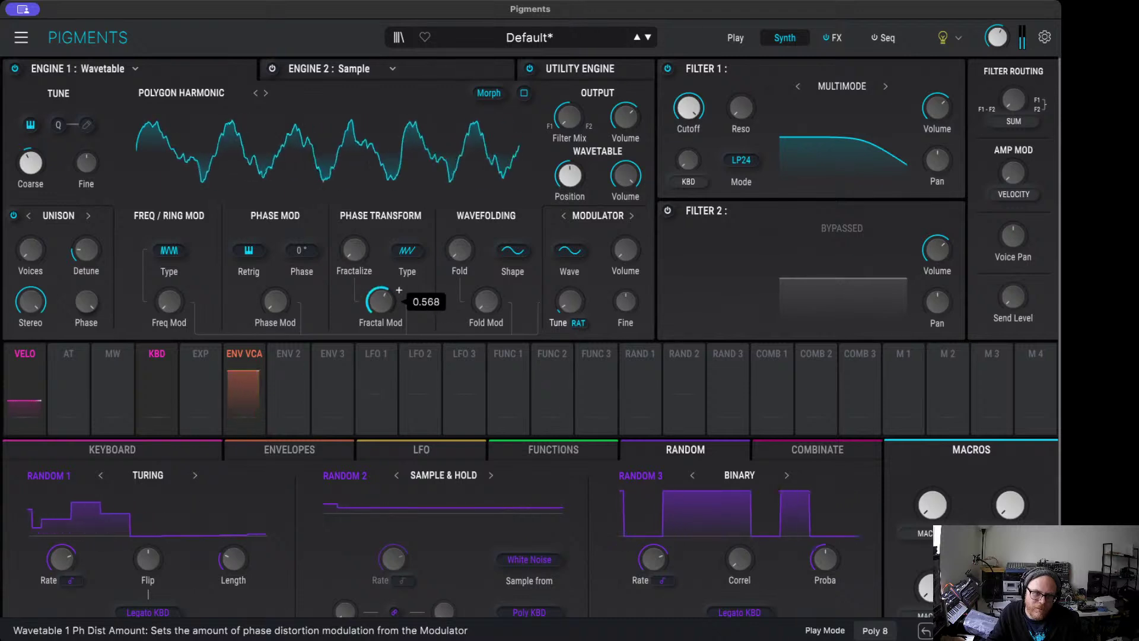
{"action": "scroll", "coordinate": [398, 290], "scroll_direction": "down", "scroll_amount": 13}
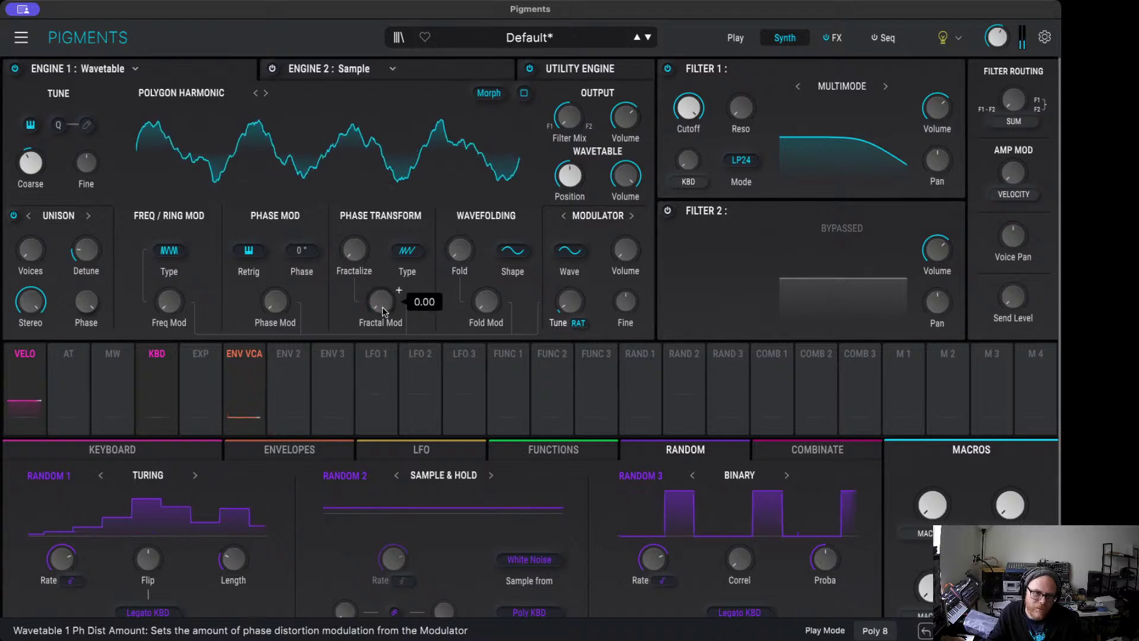
{"action": "scroll", "coordinate": [398, 290], "scroll_direction": "up", "scroll_amount": 5}
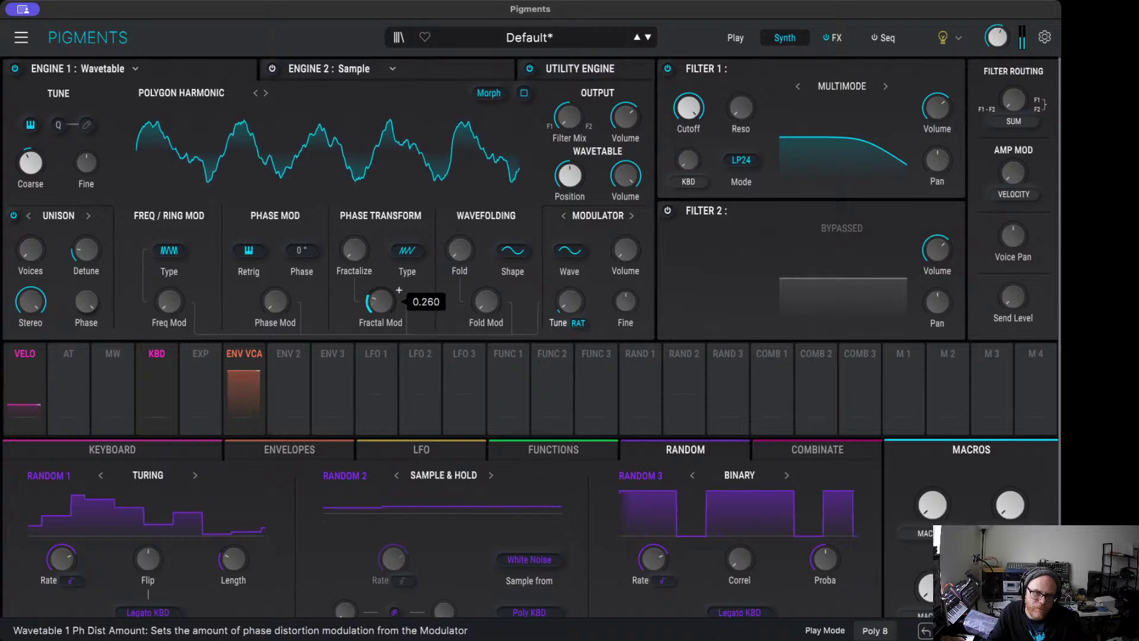
{"action": "scroll", "coordinate": [382, 306], "scroll_direction": "up", "scroll_amount": 1}
{"action": "scroll", "coordinate": [382, 306], "scroll_direction": "down", "scroll_amount": 9}
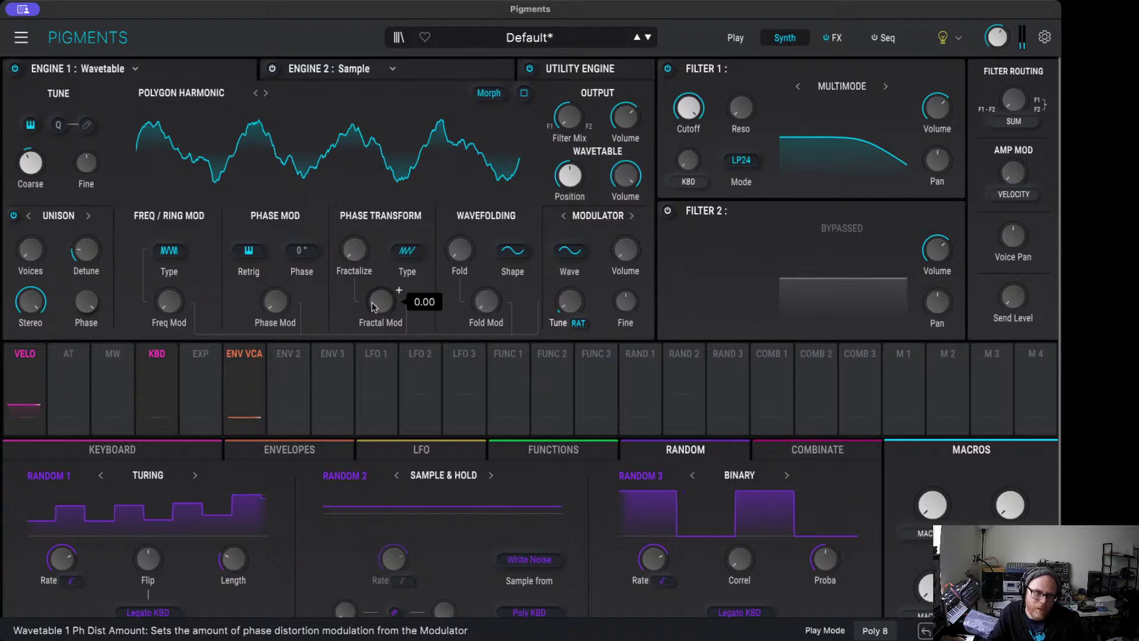
{"action": "scroll", "coordinate": [587, 164], "scroll_direction": "down", "scroll_amount": 10}
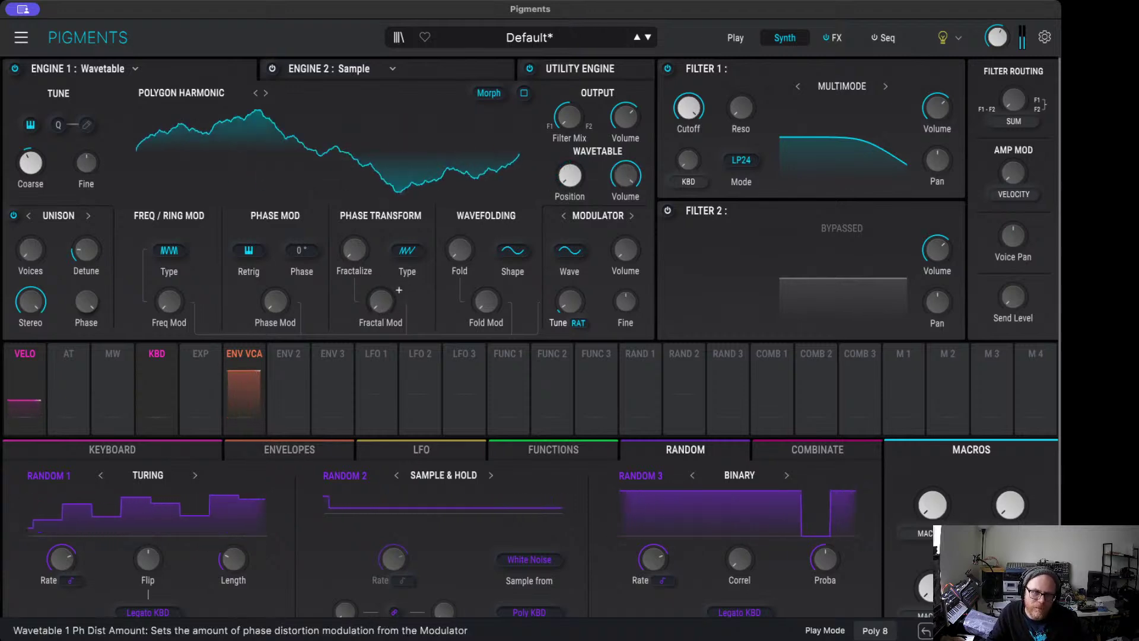
{"action": "scroll", "coordinate": [400, 290], "scroll_direction": "up", "scroll_amount": 15}
{"action": "scroll", "coordinate": [399, 290], "scroll_direction": "down", "scroll_amount": 15}
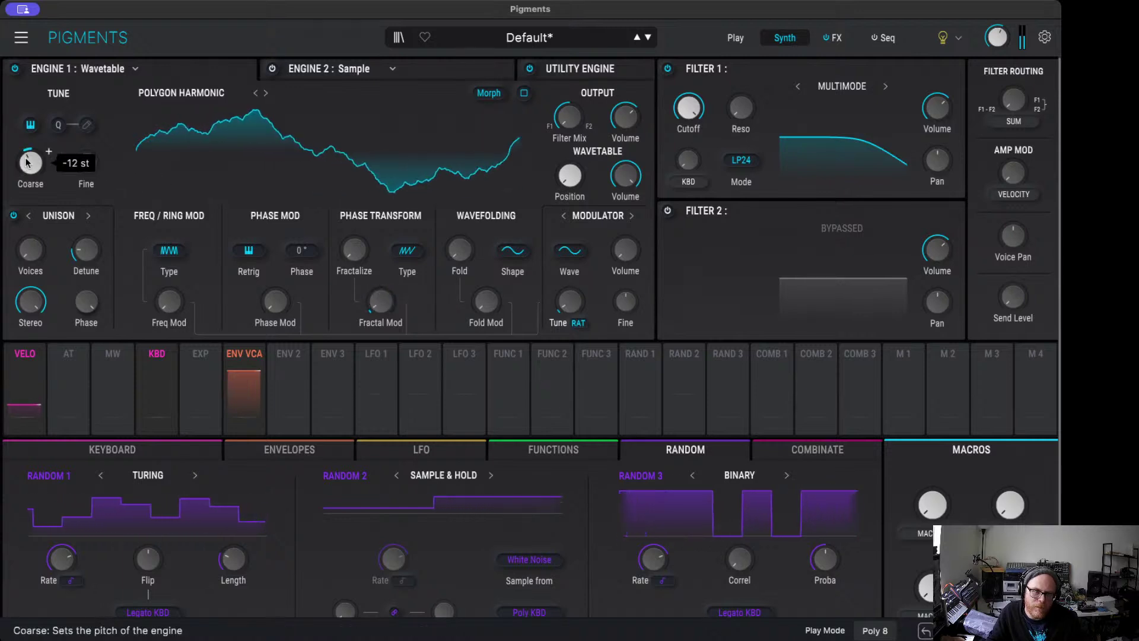
{"action": "scroll", "coordinate": [376, 305], "scroll_direction": "up", "scroll_amount": 9}
{"action": "scroll", "coordinate": [380, 303], "scroll_direction": "down", "scroll_amount": 9}
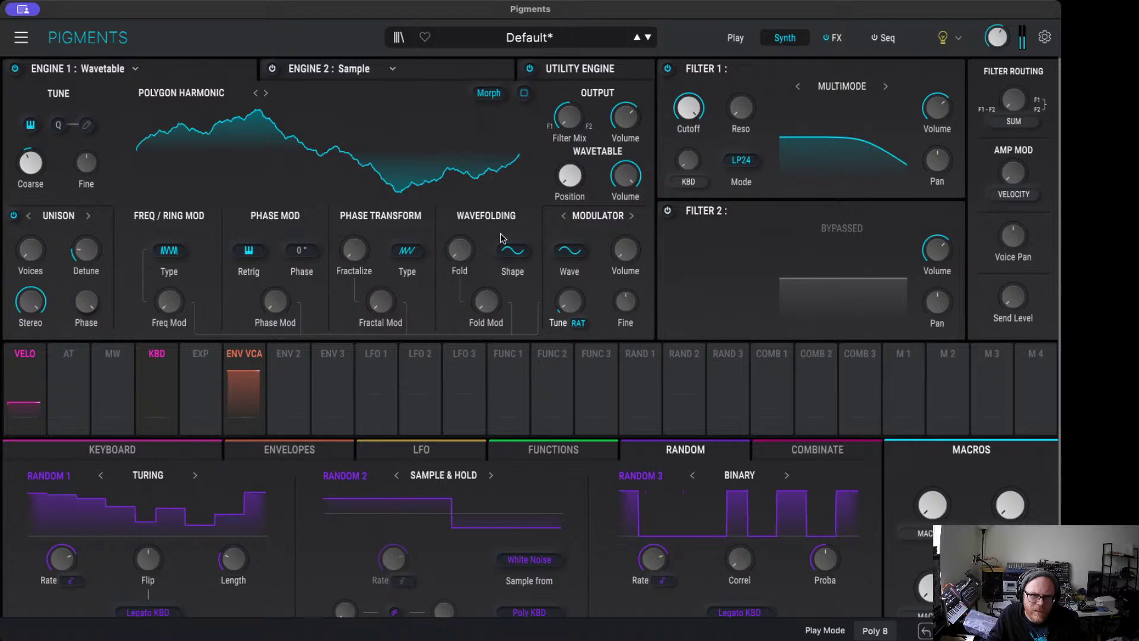
Step: Show Engine 1's wavetable in 3D and audition the Fractal Mod and Fractalize amounts, returning both to zero
{"action": "mouse_move", "coordinate": [569, 176]}
{"action": "left_mouse_down"}
{"action": "mouse_move", "coordinate": [569, 140]}
{"action": "mouse_move", "coordinate": [569, 167]}
{"action": "mouse_move", "coordinate": [588, 164]}
{"action": "left_mouse_up"}
{"action": "left_click", "coordinate": [524, 93]}
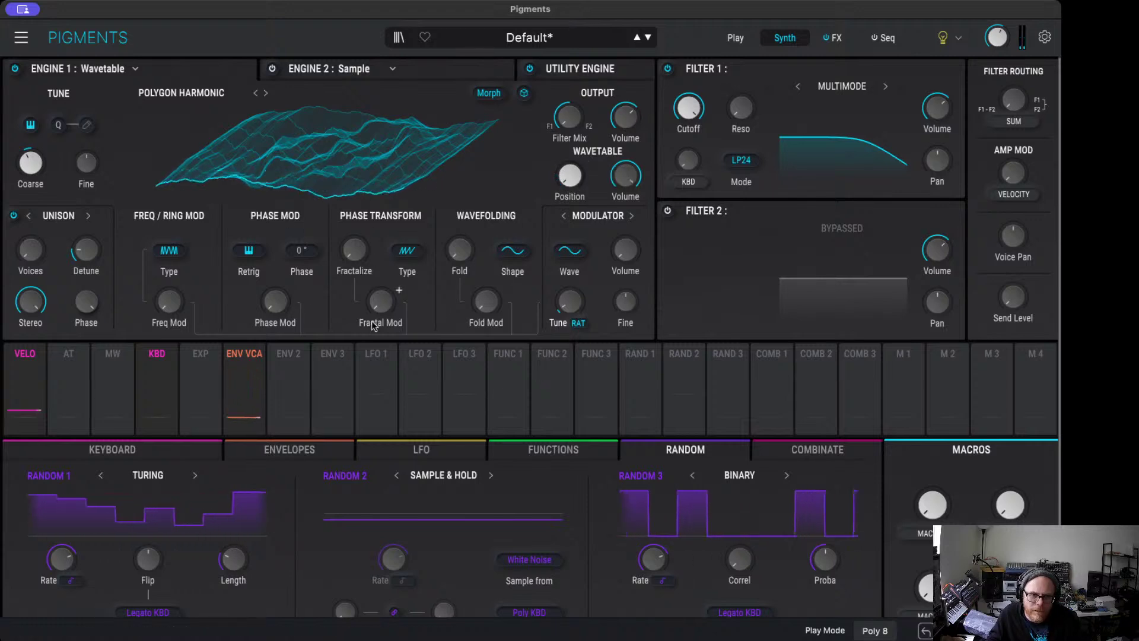
{"action": "left_click_drag", "start_coordinate": [380, 303], "coordinate": [380, 291]}
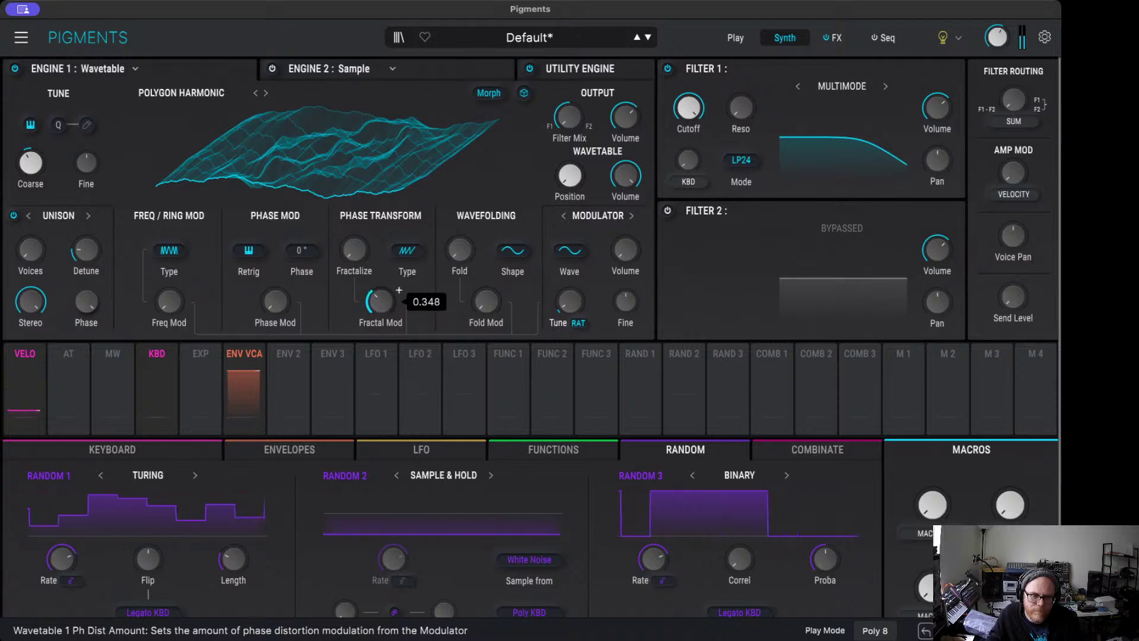
{"action": "double_click", "coordinate": [380, 301]}
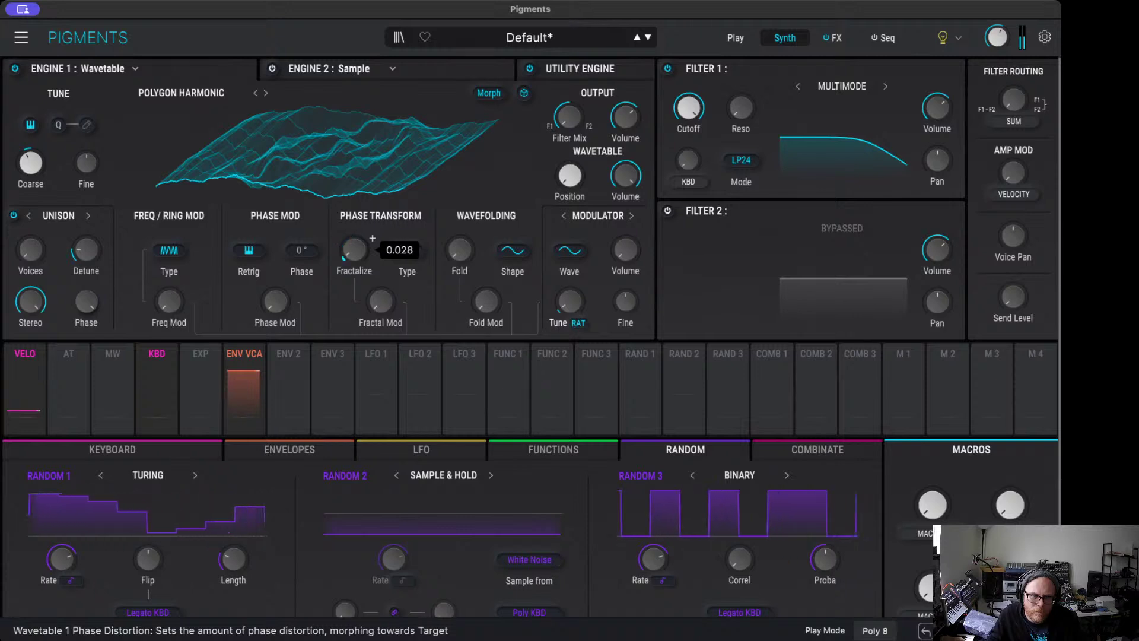
{"action": "mouse_move", "coordinate": [372, 239]}
{"action": "left_mouse_down"}
{"action": "mouse_move", "coordinate": [373, 222]}
{"action": "mouse_move", "coordinate": [372, 233]}
{"action": "left_mouse_up"}
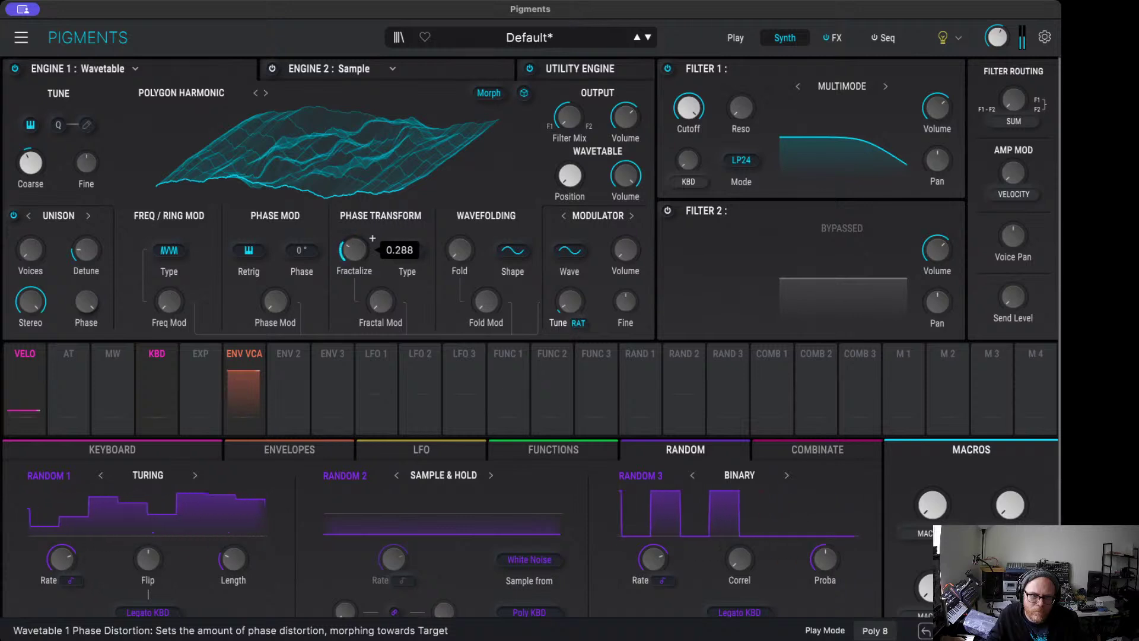
Step: Show the envelopes and lengthen the attack of Env 2
{"action": "left_click", "coordinate": [289, 356]}
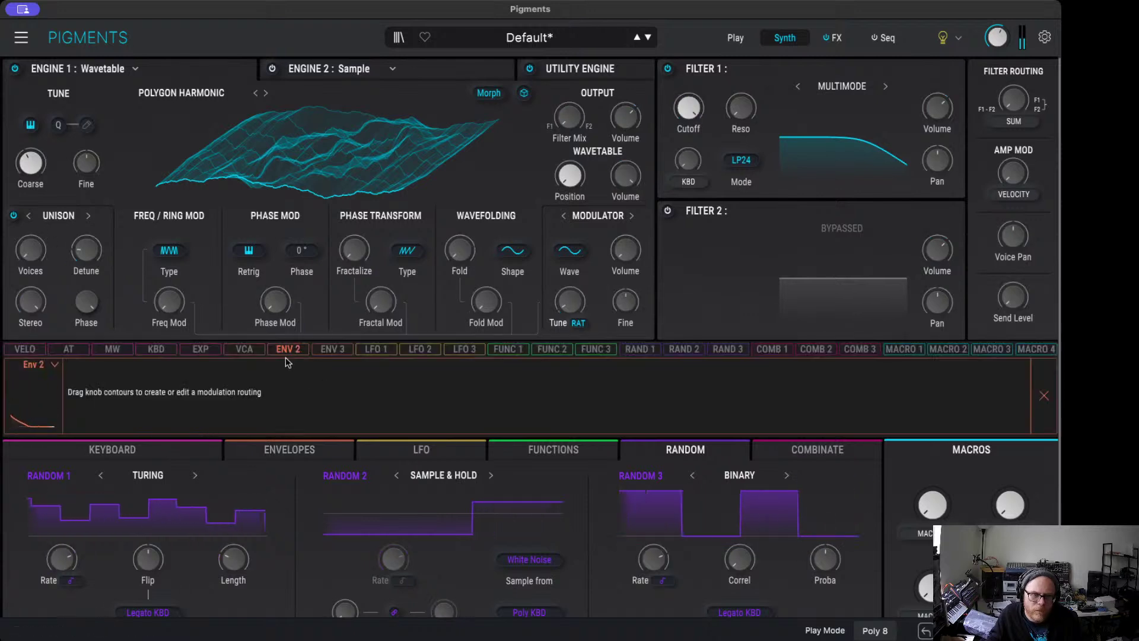
{"action": "left_click", "coordinate": [286, 451]}
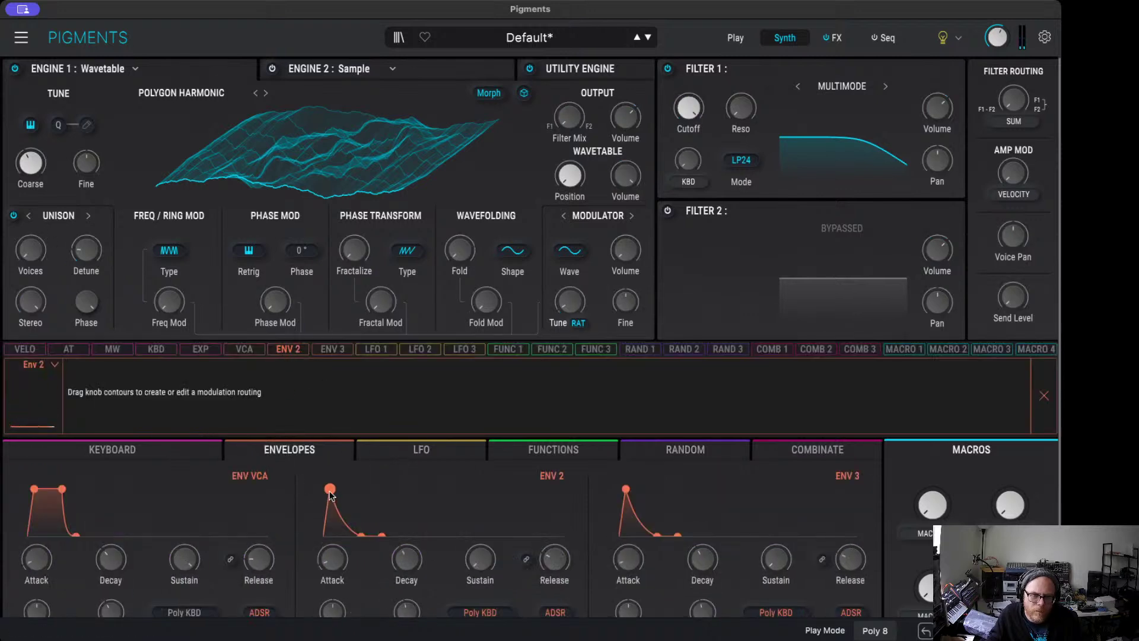
{"action": "left_click_drag", "start_coordinate": [330, 495], "coordinate": [354, 489]}
{"action": "mouse_move", "coordinate": [348, 608]}
{"action": "left_mouse_down"}
{"action": "mouse_move", "coordinate": [347, 623]}
{"action": "mouse_move", "coordinate": [347, 603]}
{"action": "left_mouse_up"}
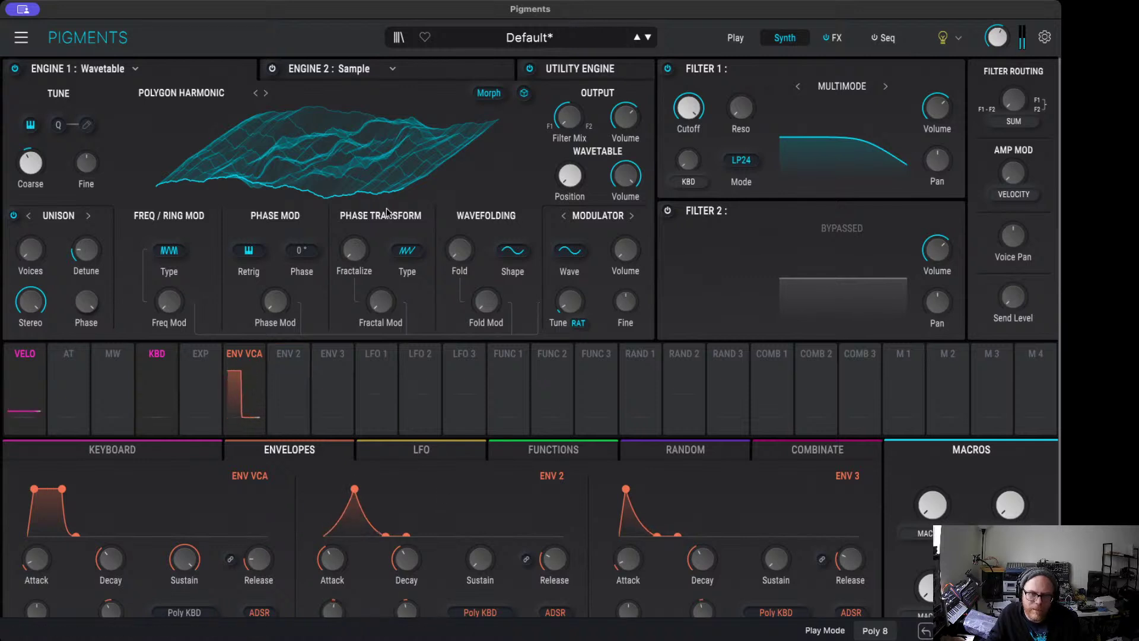
Step: Modulate Engine 1's Fractalize amount with Env 2 at 0.70, and shorten Env 2's attack slightly
{"action": "mouse_move", "coordinate": [380, 296]}
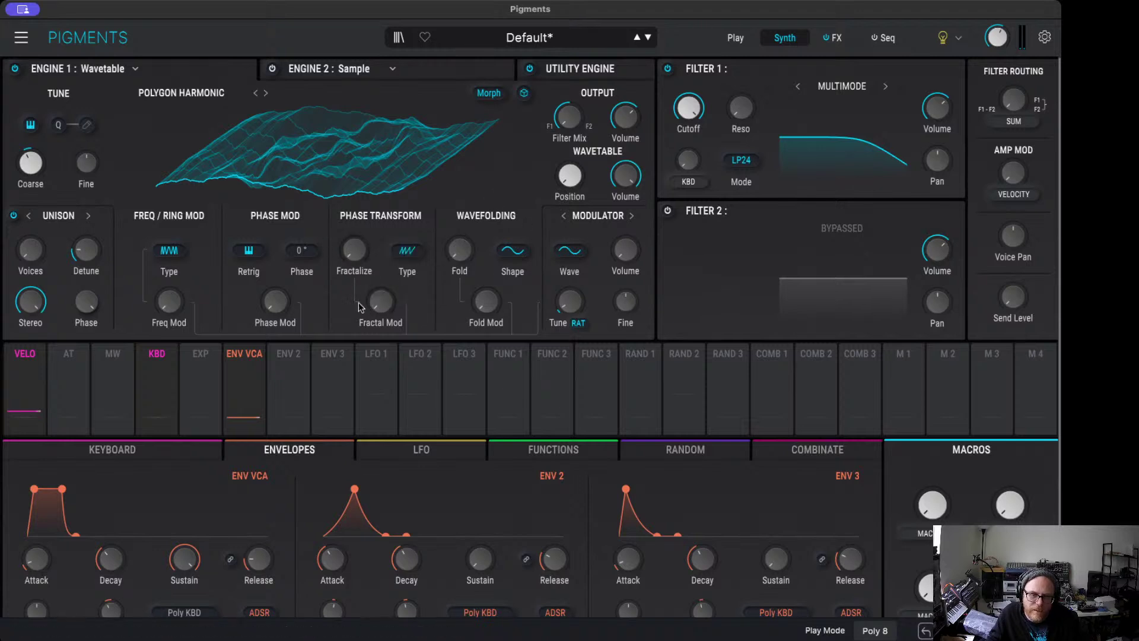
{"action": "left_click", "coordinate": [288, 354]}
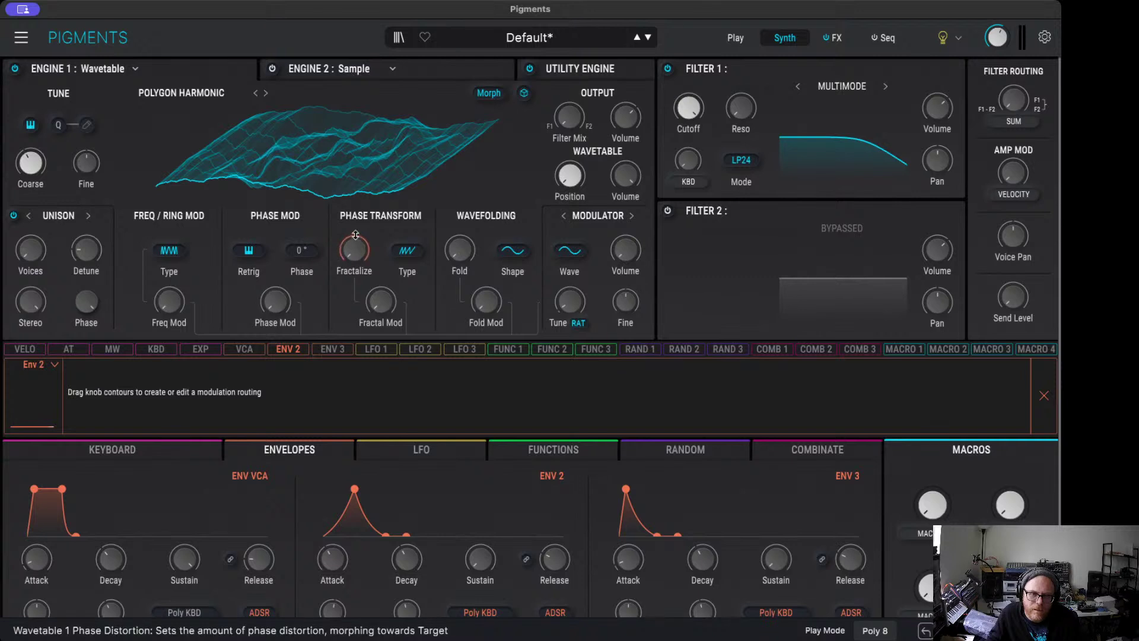
{"action": "left_click_drag", "start_coordinate": [355, 235], "coordinate": [355, 222]}
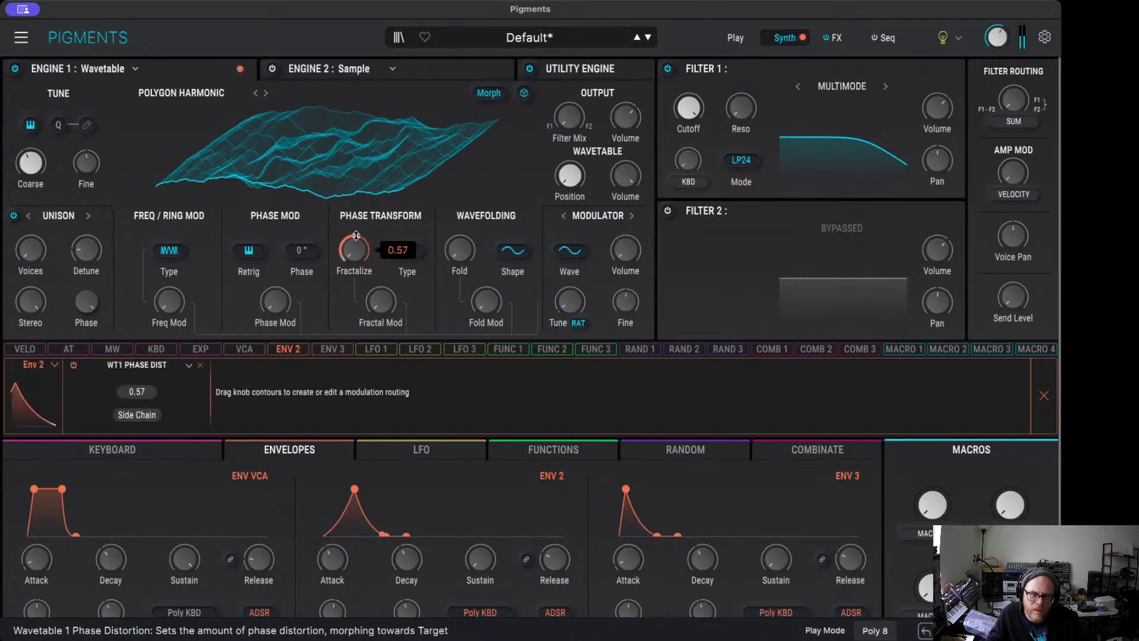
{"action": "left_click_drag", "start_coordinate": [356, 236], "coordinate": [356, 232]}
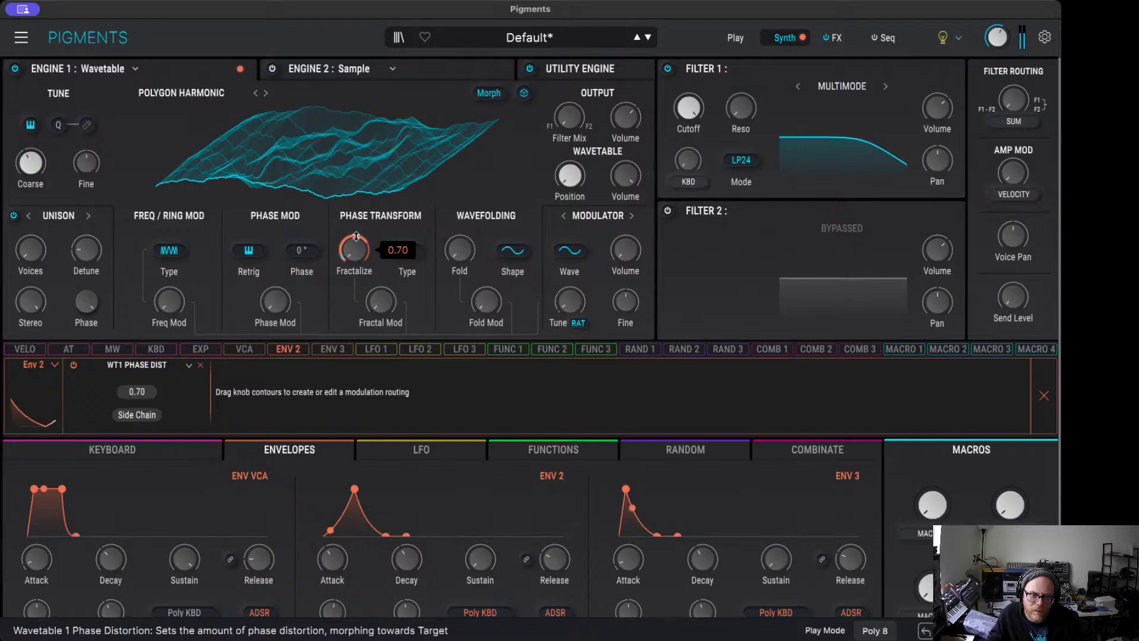
{"action": "left_click_drag", "start_coordinate": [358, 492], "coordinate": [353, 490]}
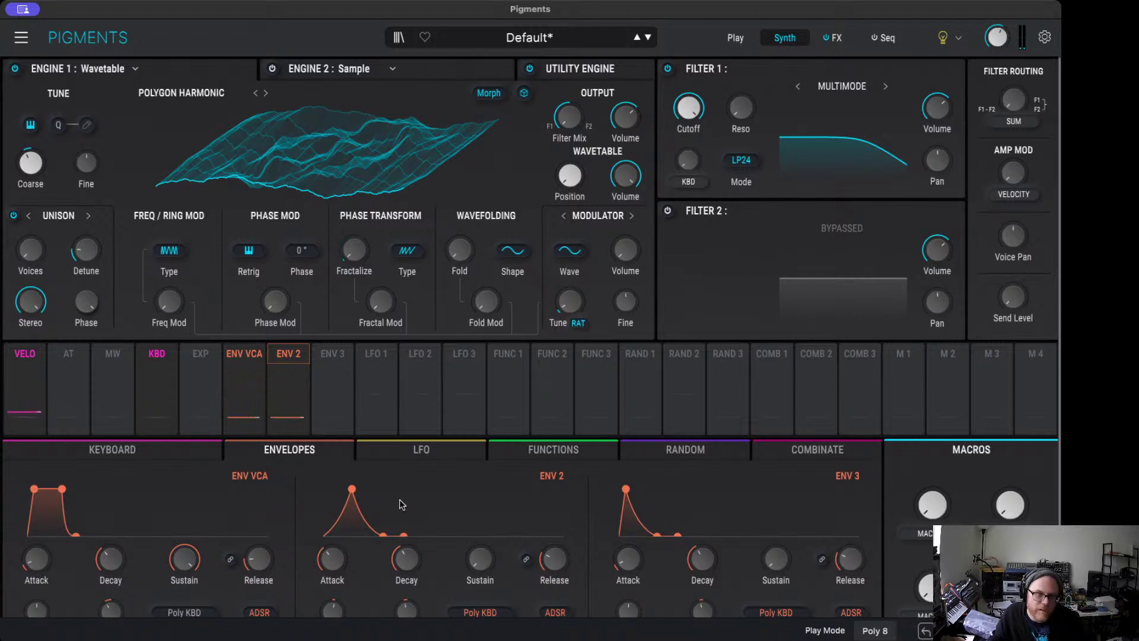
Step: Switch Engine 1's Freq / Ring Mod type to ring modulation, adjust the modulator's Tune, and set Ring Mod to about 0.66
{"action": "left_click", "coordinate": [170, 251]}
{"action": "left_click", "coordinate": [163, 343]}
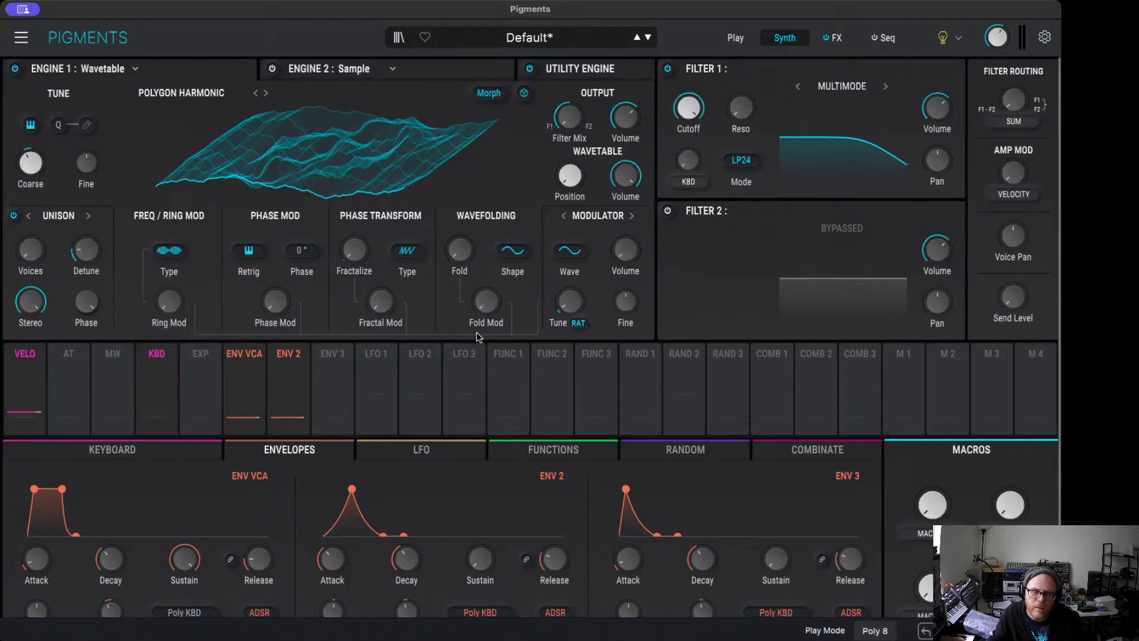
{"action": "left_click", "coordinate": [570, 303]}
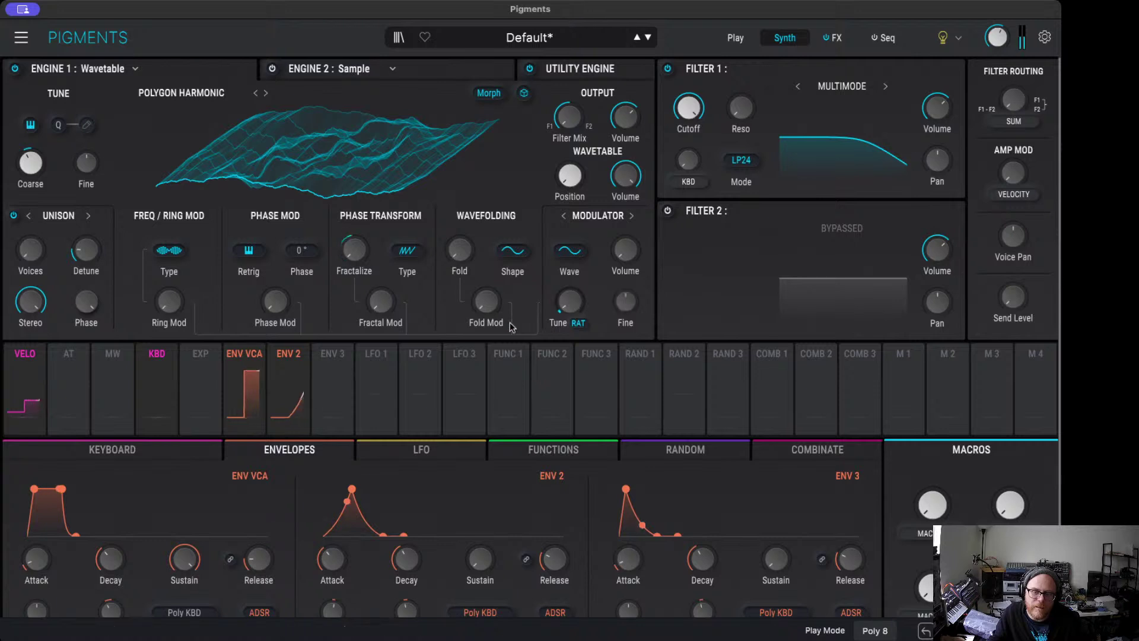
{"action": "left_click_drag", "start_coordinate": [168, 301], "coordinate": [168, 270]}
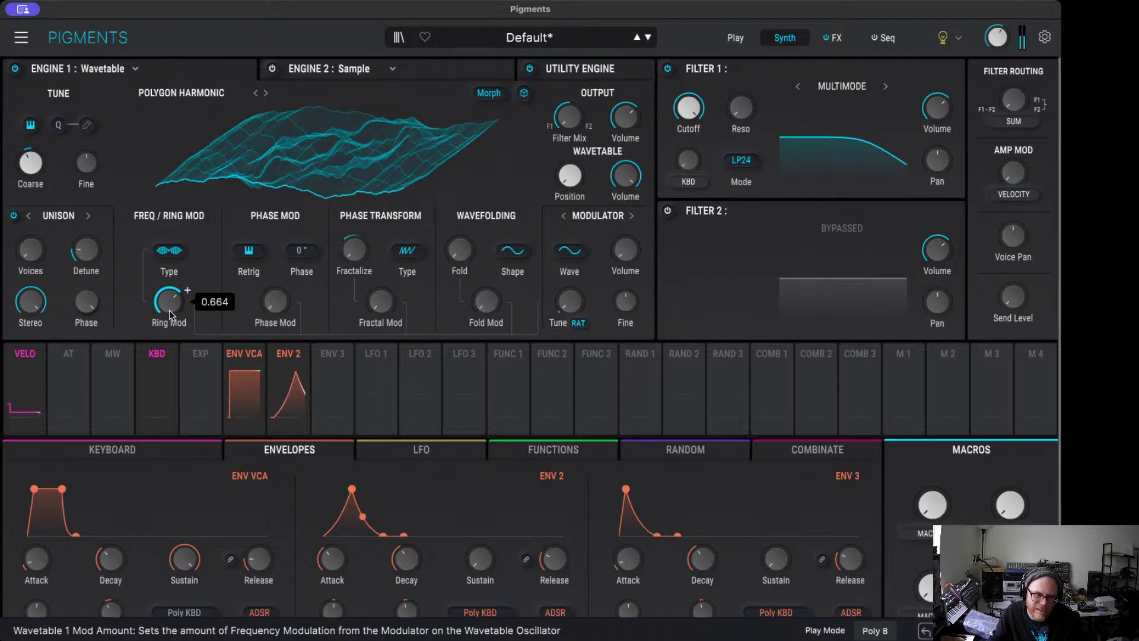
Step: Modulate Engine 1's Ring Mod amount with LFO 1 at 0.19
{"action": "mouse_move", "coordinate": [326, 354]}
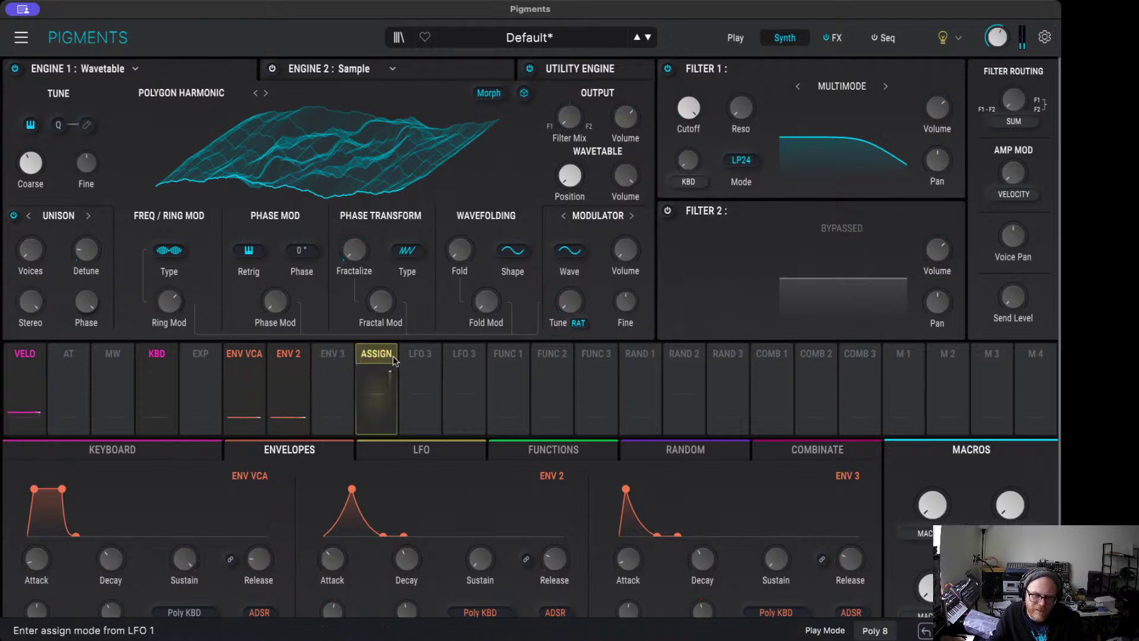
{"action": "left_click", "coordinate": [375, 355]}
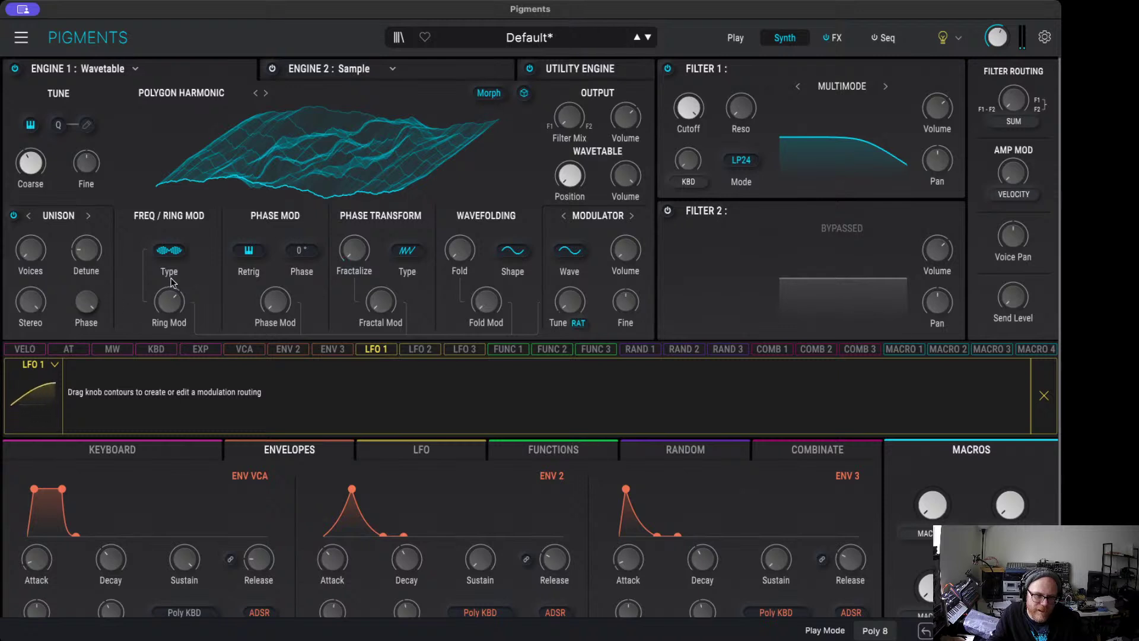
{"action": "left_click_drag", "start_coordinate": [180, 289], "coordinate": [180, 279]}
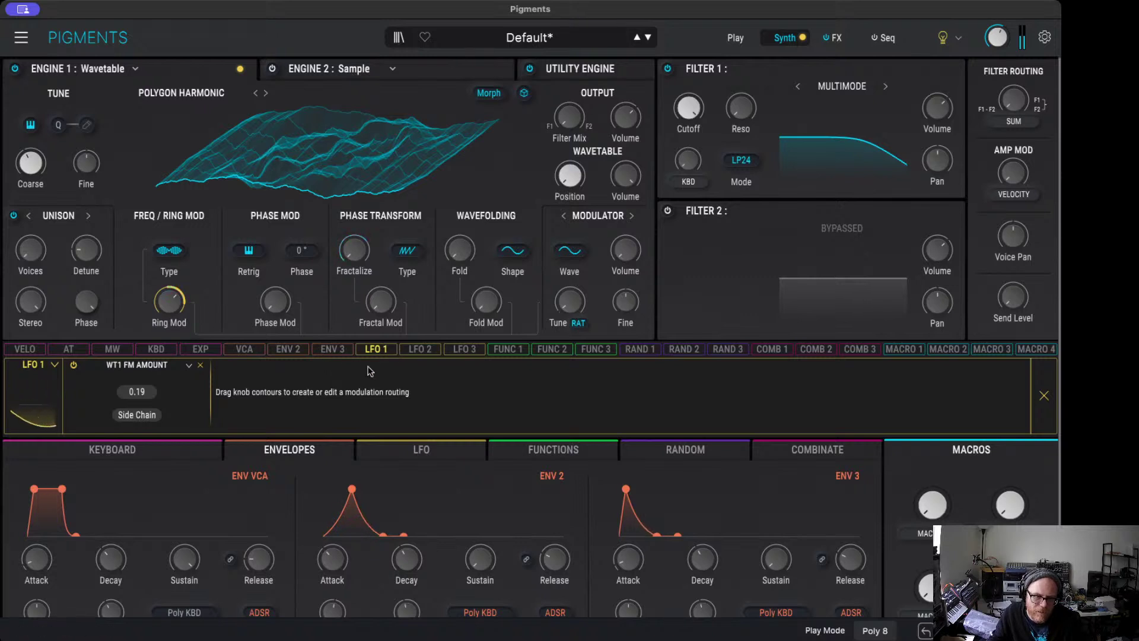
Step: Show the LFO settings, try LFO 1's rate at 20 Hz, and slow it to about 0.64 Hz
{"action": "left_click", "coordinate": [401, 455]}
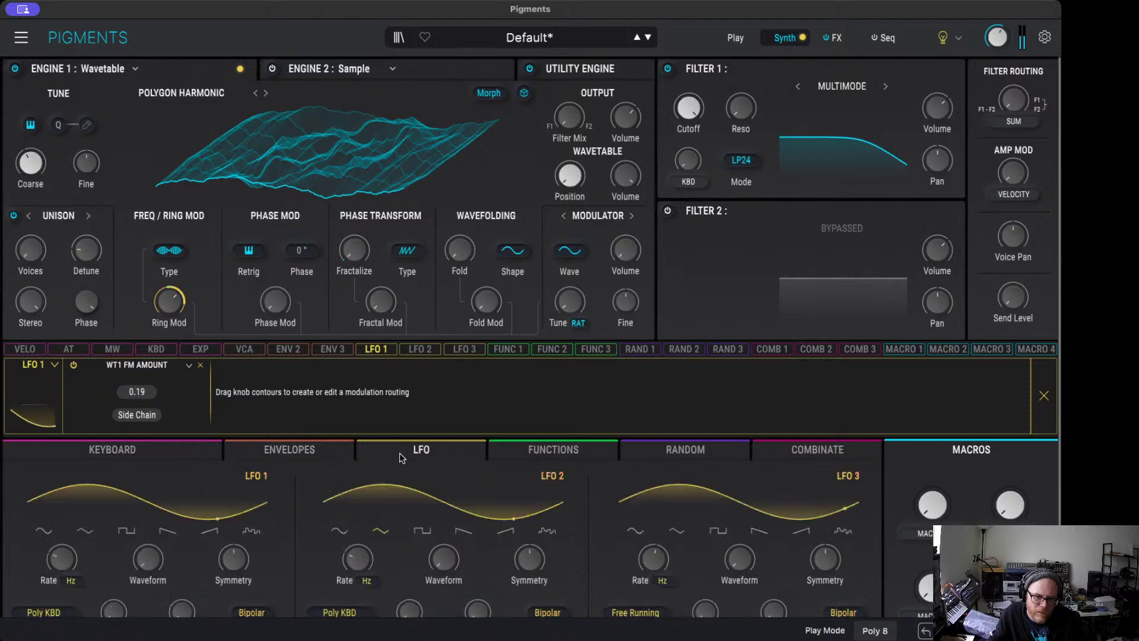
{"action": "mouse_move", "coordinate": [62, 559]}
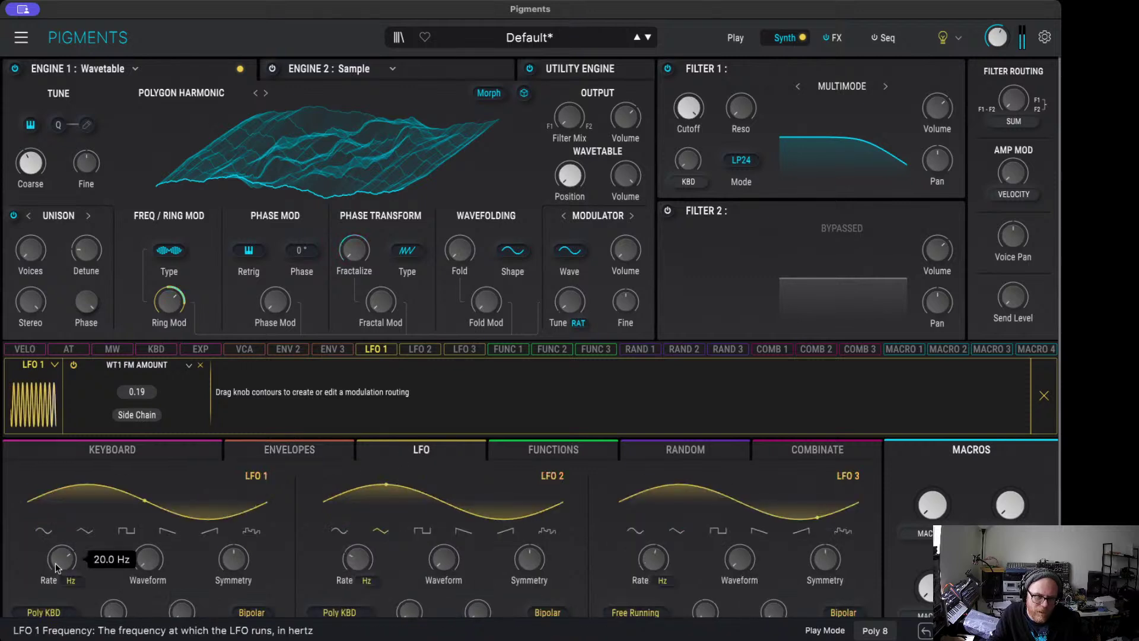
{"action": "mouse_move", "coordinate": [56, 563]}
{"action": "left_mouse_down"}
{"action": "mouse_move", "coordinate": [55, 578]}
{"action": "mouse_move", "coordinate": [57, 564]}
{"action": "left_mouse_up"}
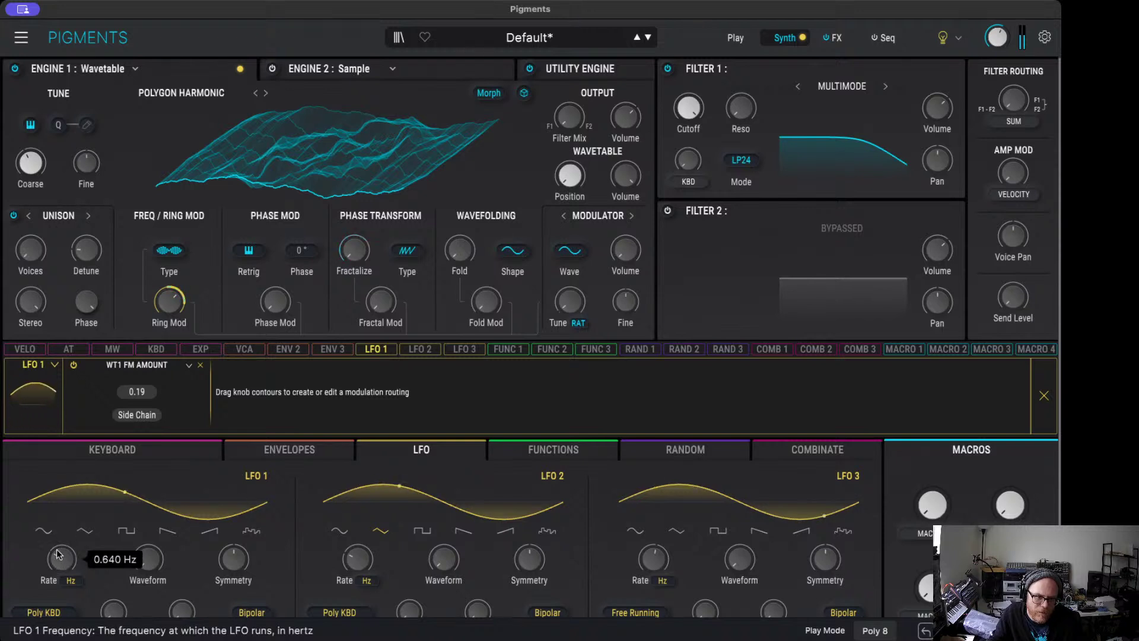
Step: Adjust the modulator's Tune ratio, trying 3, and audition a fine tuning of about 0.15 semitones before resetting it
{"action": "mouse_move", "coordinate": [573, 303]}
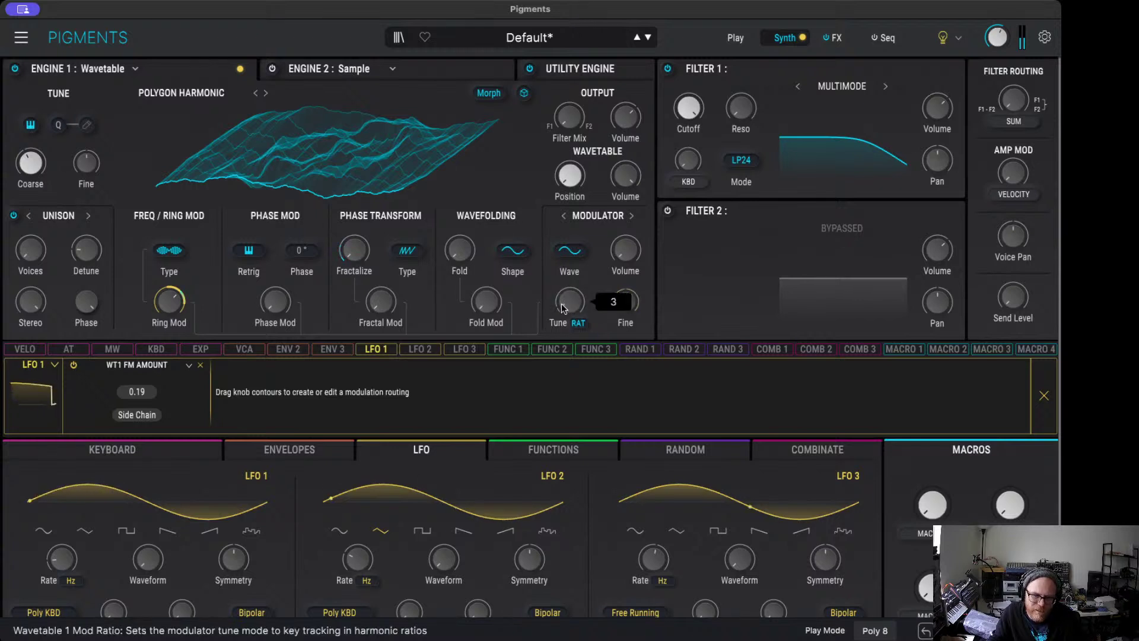
{"action": "mouse_move", "coordinate": [625, 302]}
{"action": "left_mouse_down"}
{"action": "mouse_move", "coordinate": [569, 317]}
{"action": "mouse_move", "coordinate": [625, 298]}
{"action": "left_mouse_up"}
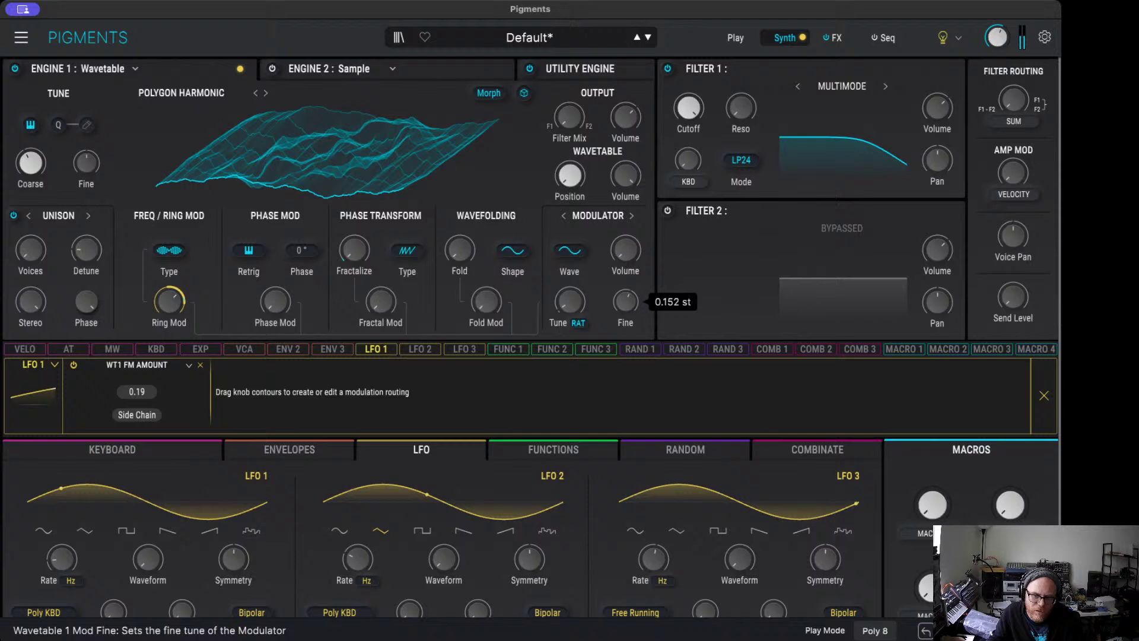
{"action": "double_click", "coordinate": [626, 301]}
{"action": "left_click_drag", "start_coordinate": [576, 306], "coordinate": [575, 305]}
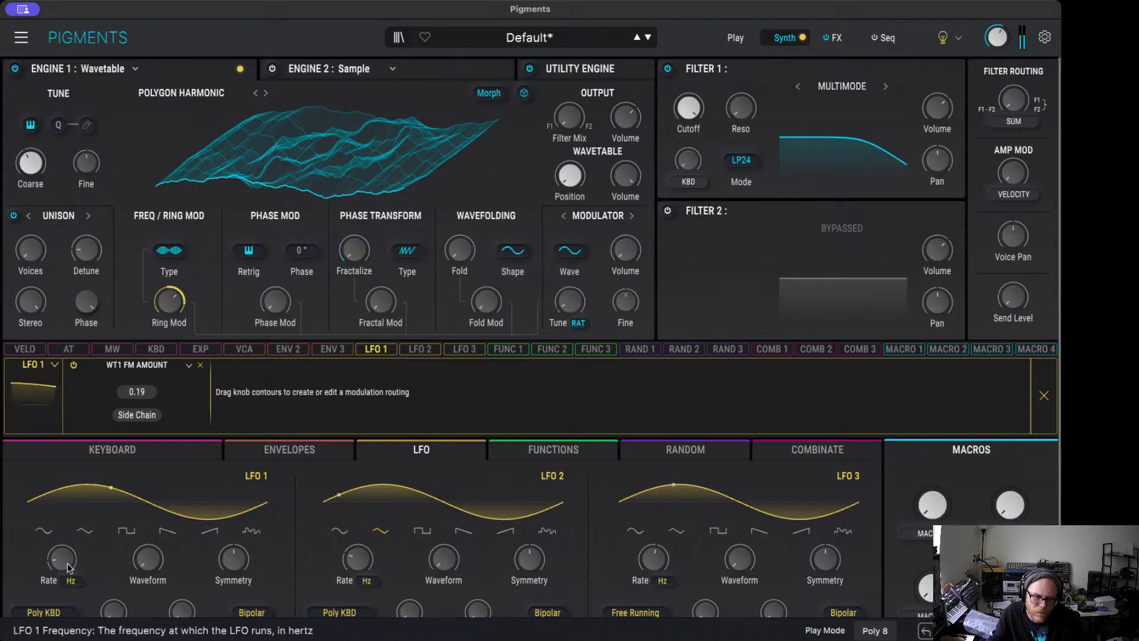
Step: Speed up LFO 1 and adjust its modulation of Engine 1's Ring Mod, trying amounts of 0.32 and 0.13
{"action": "left_click_drag", "start_coordinate": [61, 559], "coordinate": [61, 559]}
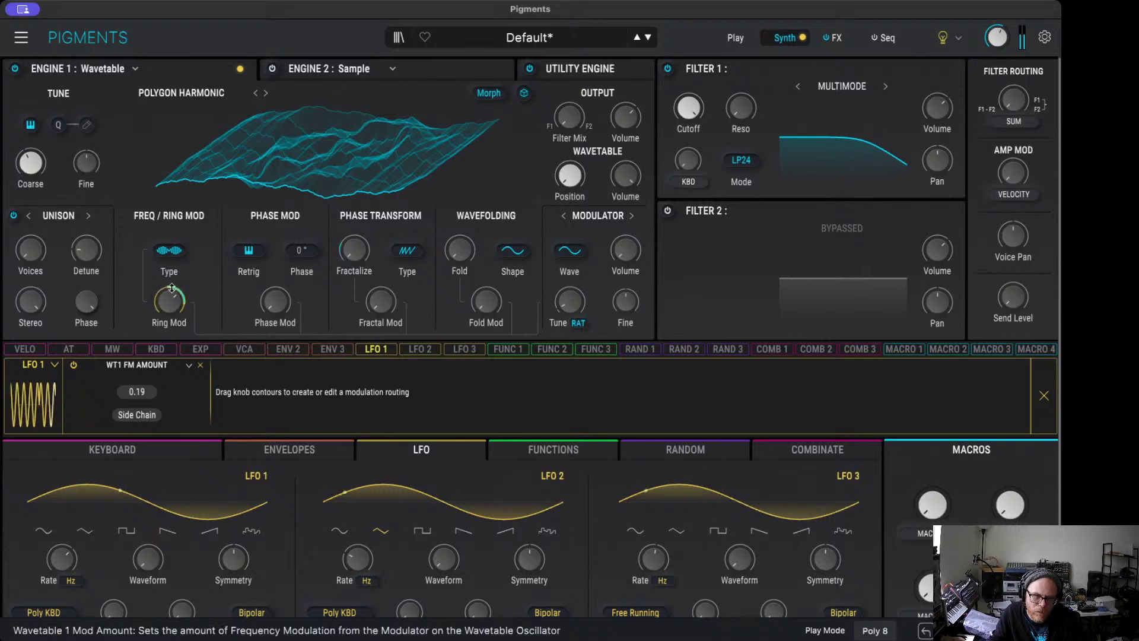
{"action": "mouse_move", "coordinate": [175, 290]}
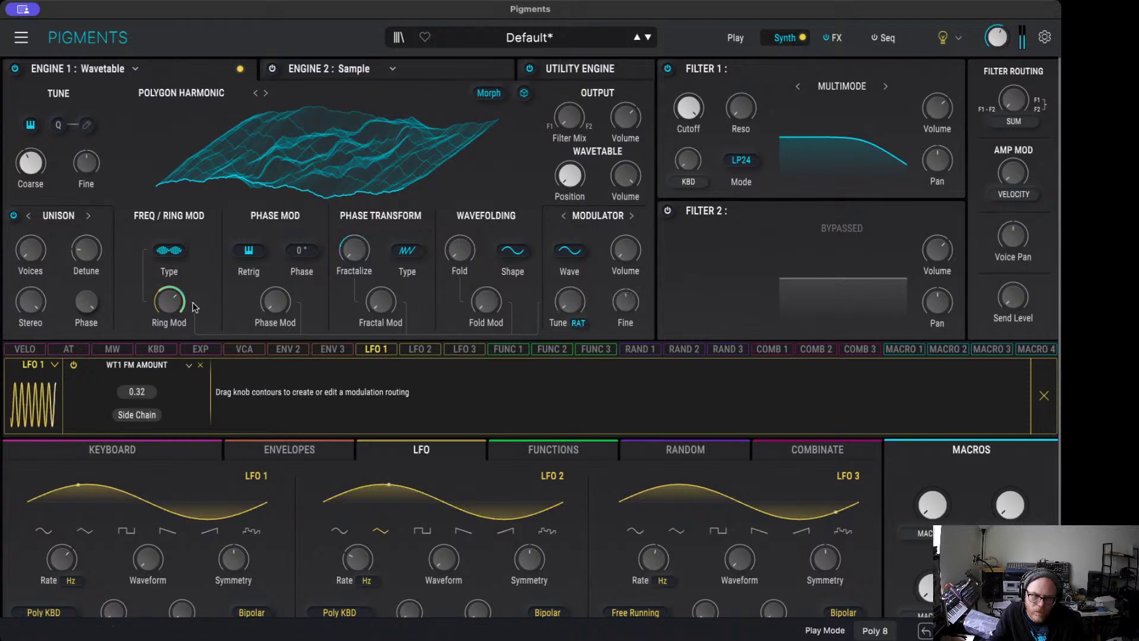
{"action": "left_click_drag", "start_coordinate": [170, 302], "coordinate": [170, 310]}
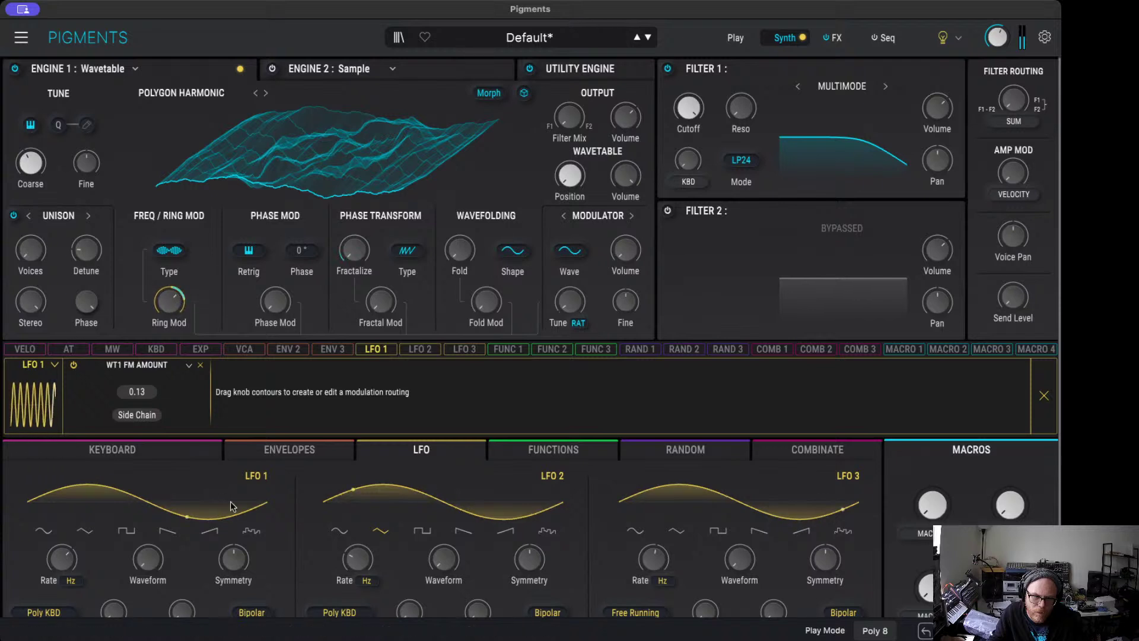
Step: Lower Ring Mod to about 0.12 with LFO 1 modulating it at -0.18, trying LFO 1 as unipolar before returning it to bipolar
{"action": "left_click", "coordinate": [259, 616]}
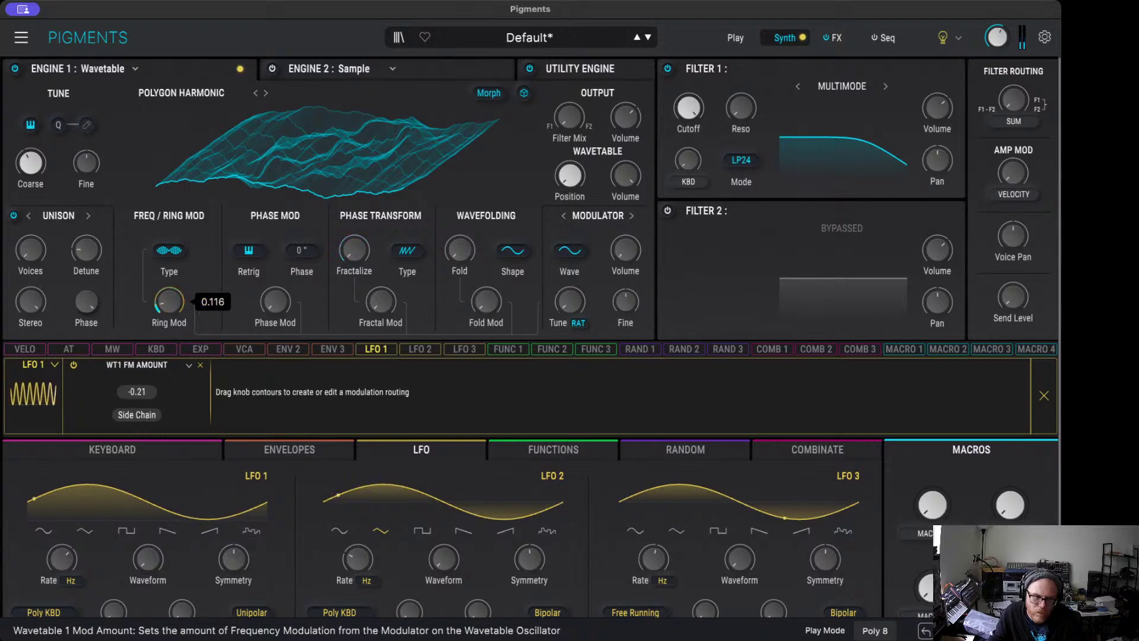
{"action": "mouse_move", "coordinate": [161, 292]}
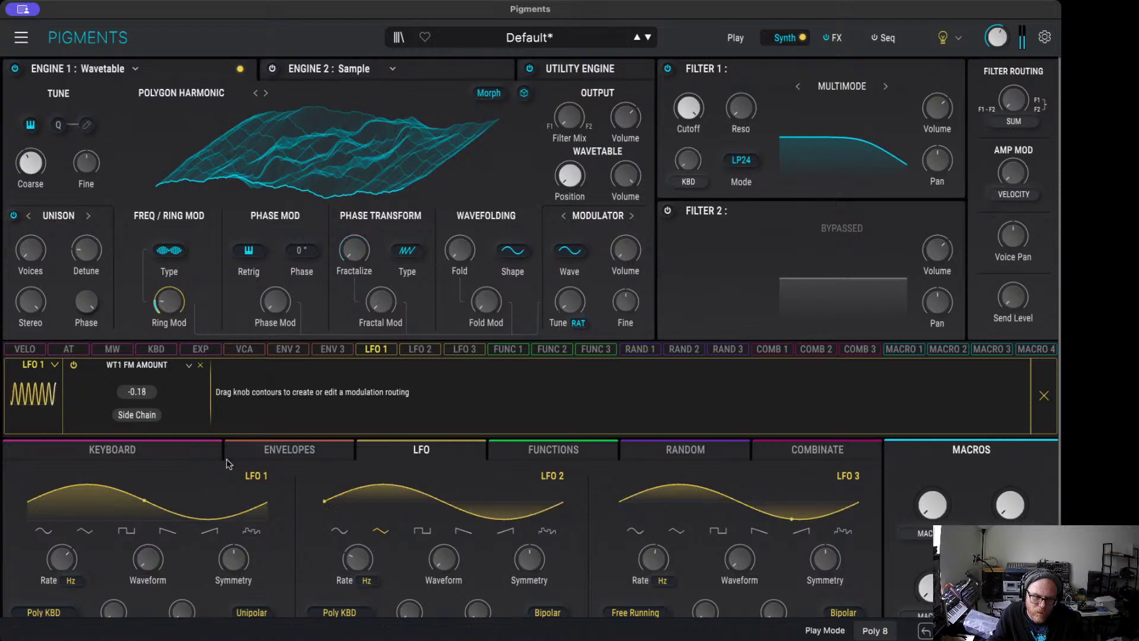
{"action": "left_click", "coordinate": [254, 606]}
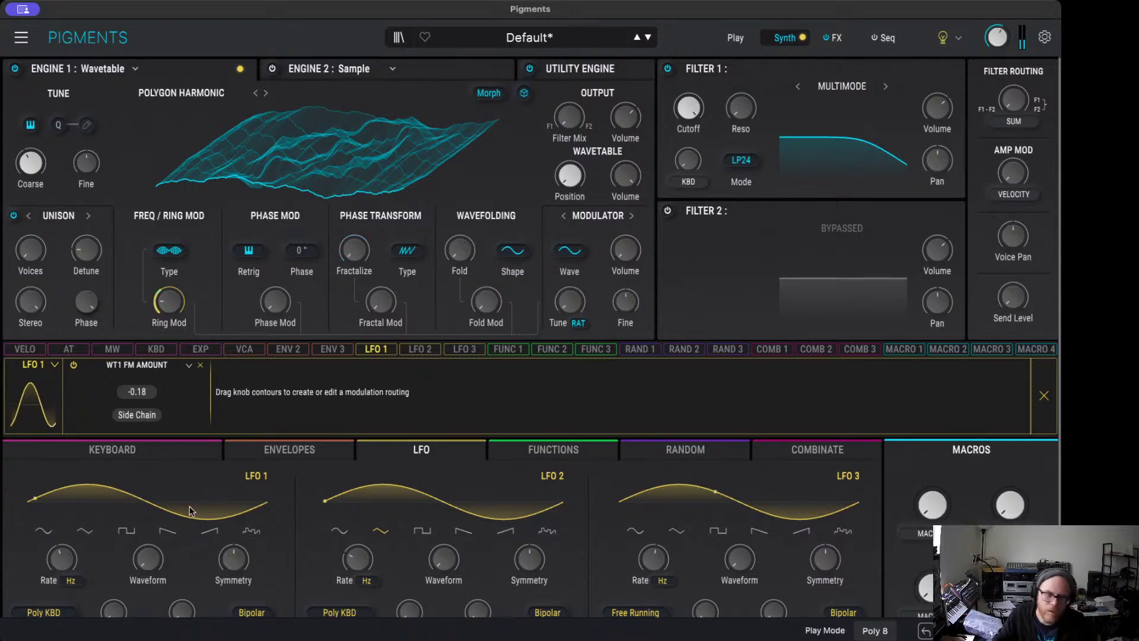
{"action": "mouse_move", "coordinate": [31, 250]}
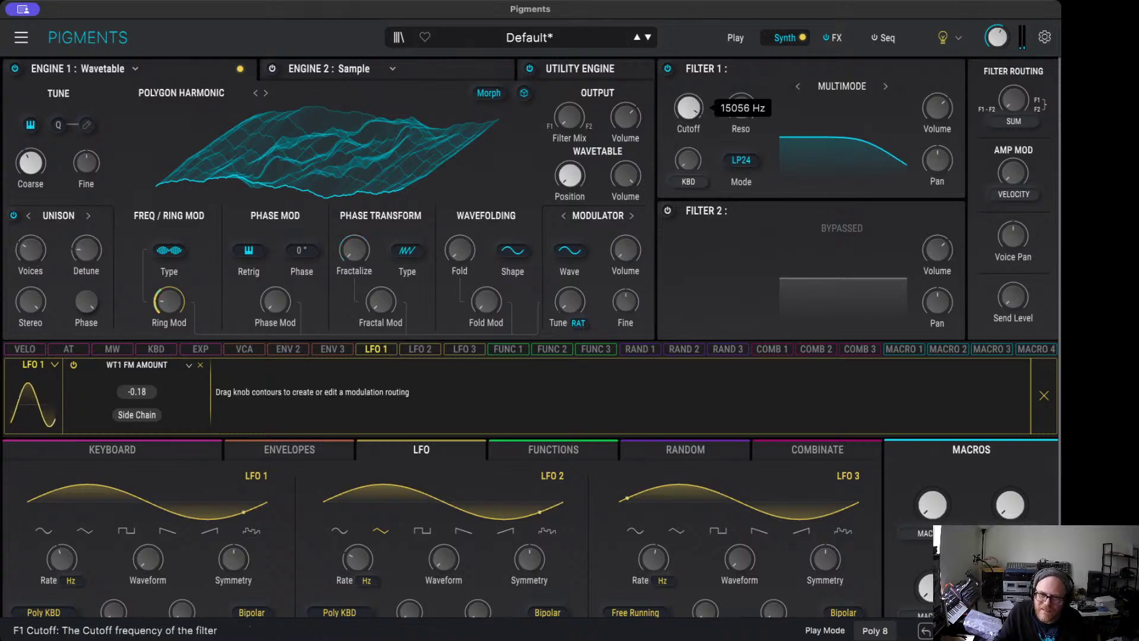
Step: Change Filter 1 from Multimode to the Comb type and set its Freq to about 87 Hz
{"action": "mouse_move", "coordinate": [689, 107]}
{"action": "left_mouse_down"}
{"action": "mouse_move", "coordinate": [689, 142]}
{"action": "mouse_move", "coordinate": [688, 128]}
{"action": "left_mouse_up"}
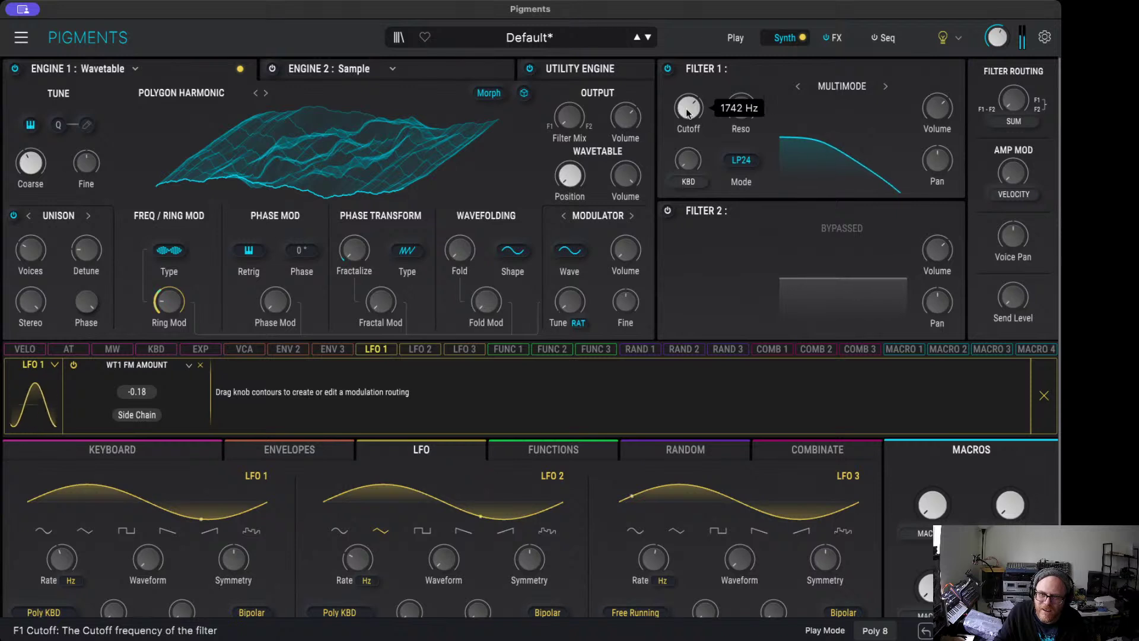
{"action": "left_click", "coordinate": [752, 160]}
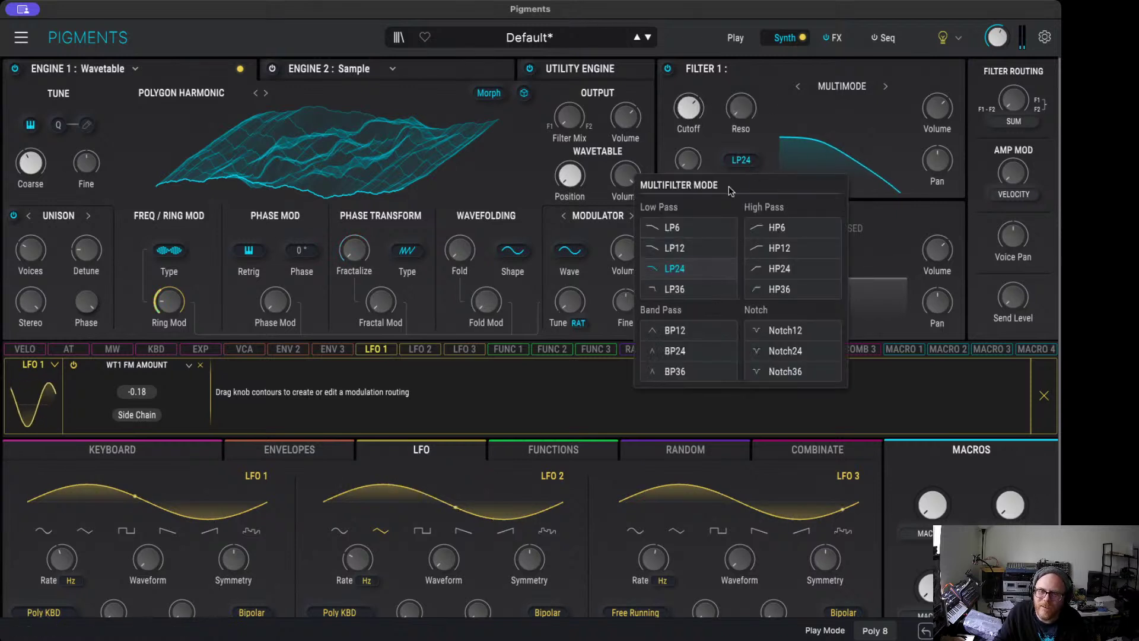
{"action": "left_click", "coordinate": [815, 88]}
{"action": "left_click", "coordinate": [814, 87]}
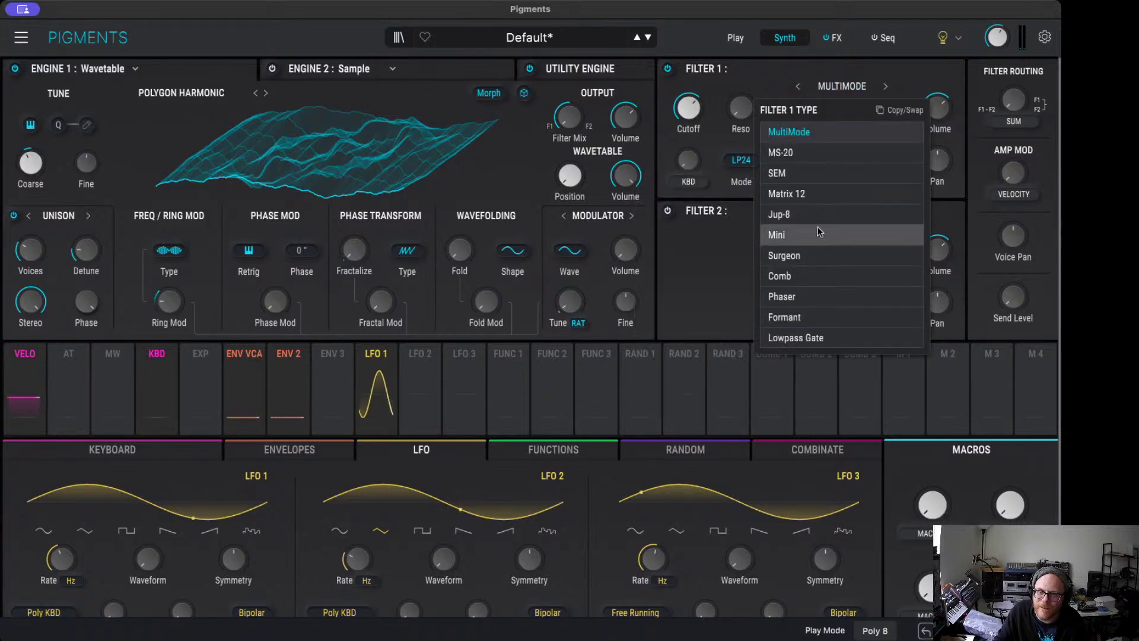
{"action": "left_click", "coordinate": [816, 278]}
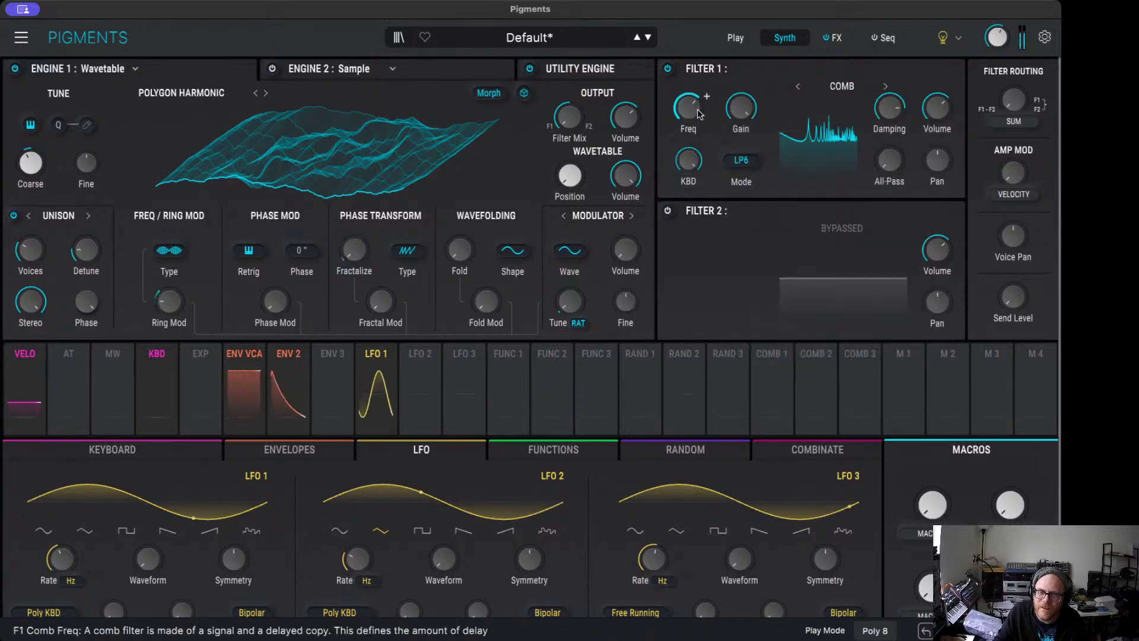
{"action": "mouse_move", "coordinate": [698, 114]}
{"action": "left_mouse_down"}
{"action": "mouse_move", "coordinate": [699, 89]}
{"action": "mouse_move", "coordinate": [698, 134]}
{"action": "mouse_move", "coordinate": [694, 100]}
{"action": "mouse_move", "coordinate": [694, 119]}
{"action": "left_mouse_up"}
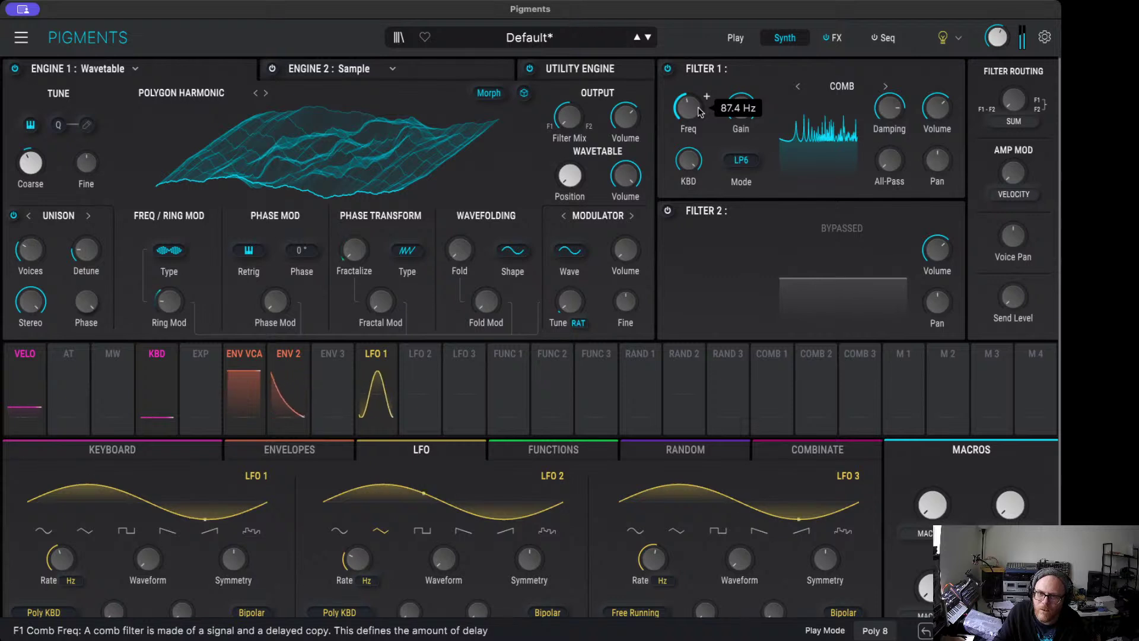
Step: Turn on Filter 2, raise its cutoff, and adjust its resonance, trying about 0.33
{"action": "left_click", "coordinate": [667, 211]}
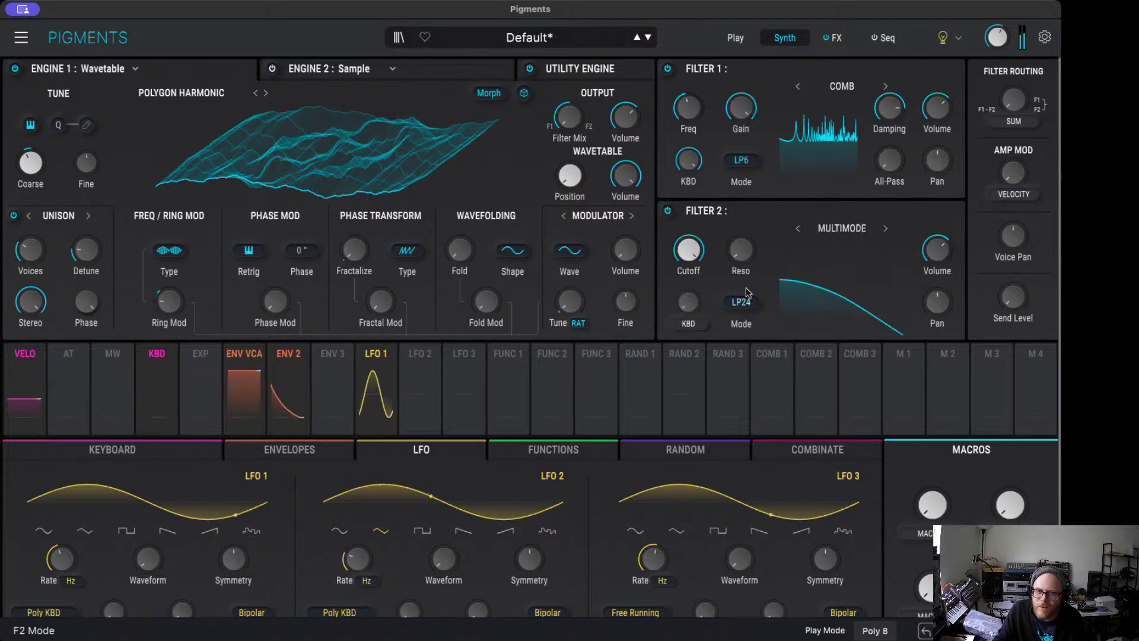
{"action": "left_click_drag", "start_coordinate": [688, 249], "coordinate": [740, 245]}
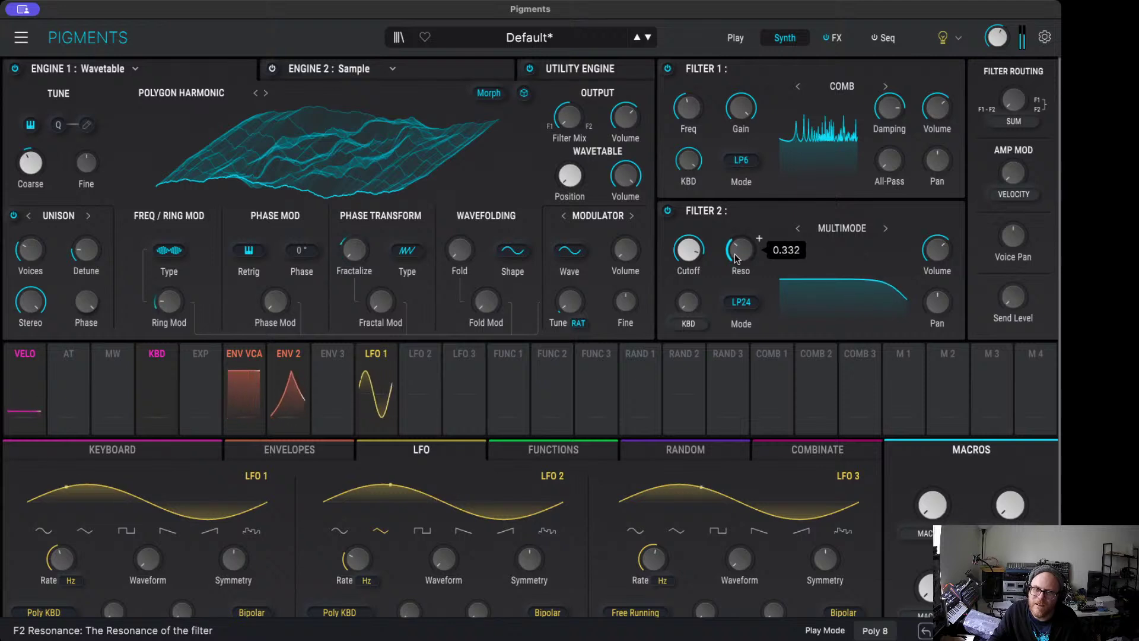
{"action": "left_click_drag", "start_coordinate": [737, 255], "coordinate": [740, 279]}
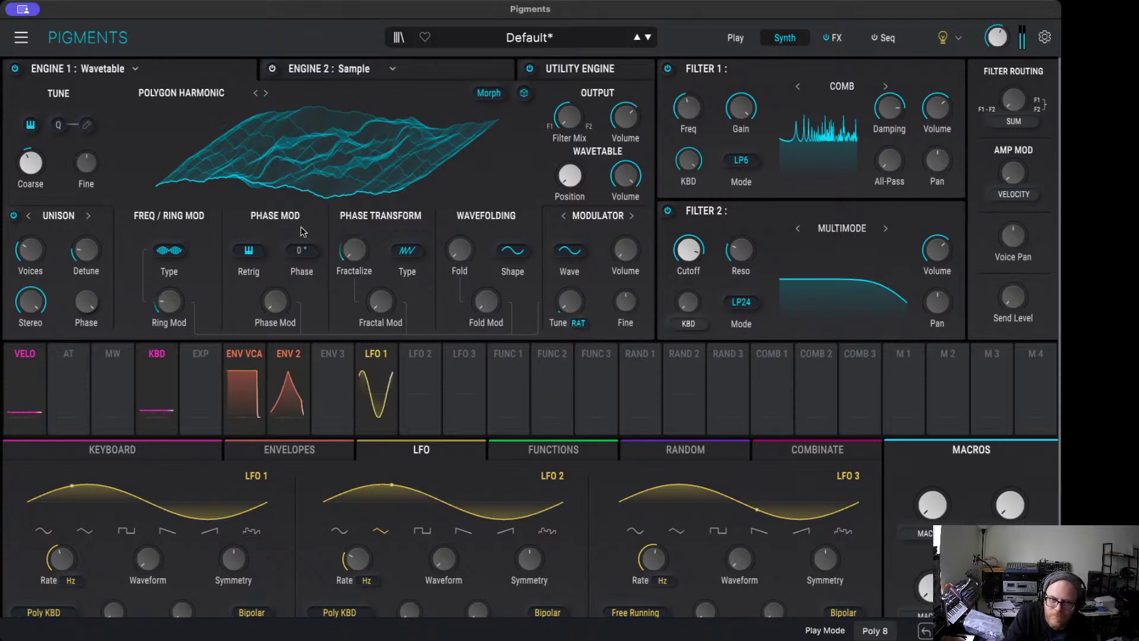
Step: Show the random modulators, lower the Flip probability of Random 1's Turing sequence, and check its Length
{"action": "left_click_drag", "start_coordinate": [705, 100], "coordinate": [706, 95]}
{"action": "left_click", "coordinate": [687, 452]}
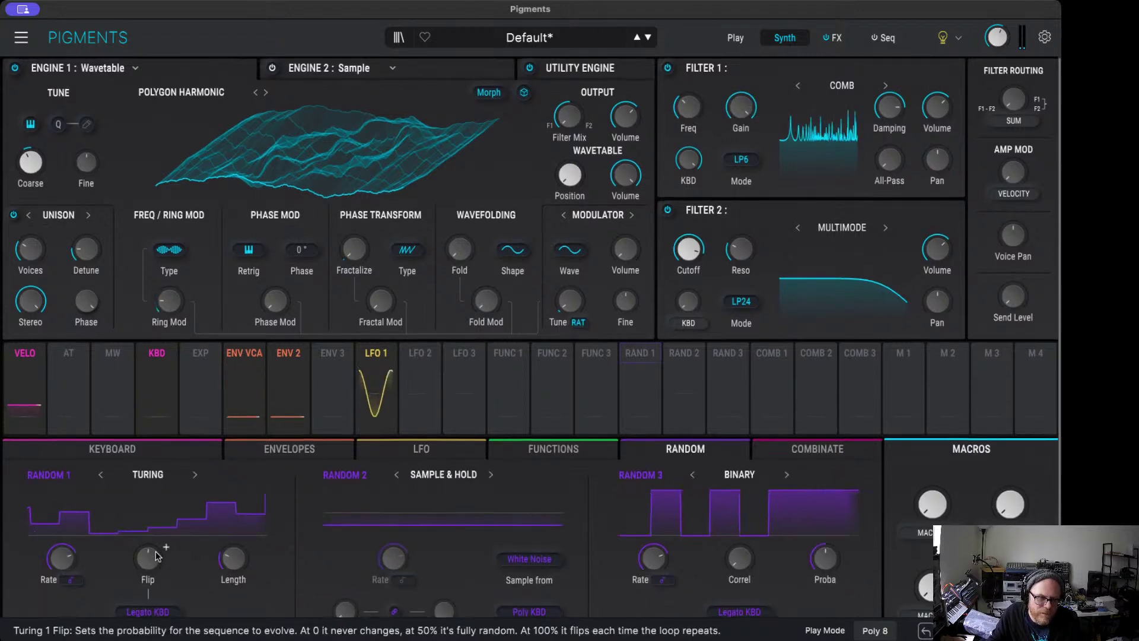
{"action": "scroll", "coordinate": [155, 555], "scroll_direction": "down", "scroll_amount": 2}
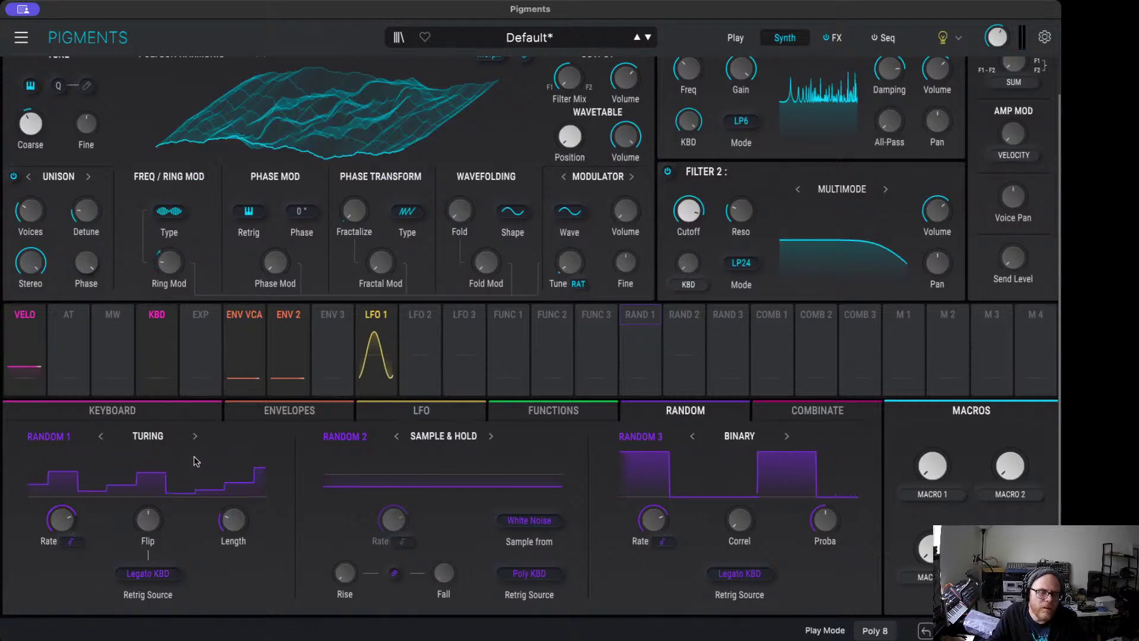
{"action": "mouse_move", "coordinate": [149, 521]}
{"action": "left_mouse_down"}
{"action": "mouse_move", "coordinate": [166, 508]}
{"action": "mouse_move", "coordinate": [149, 532]}
{"action": "left_mouse_up"}
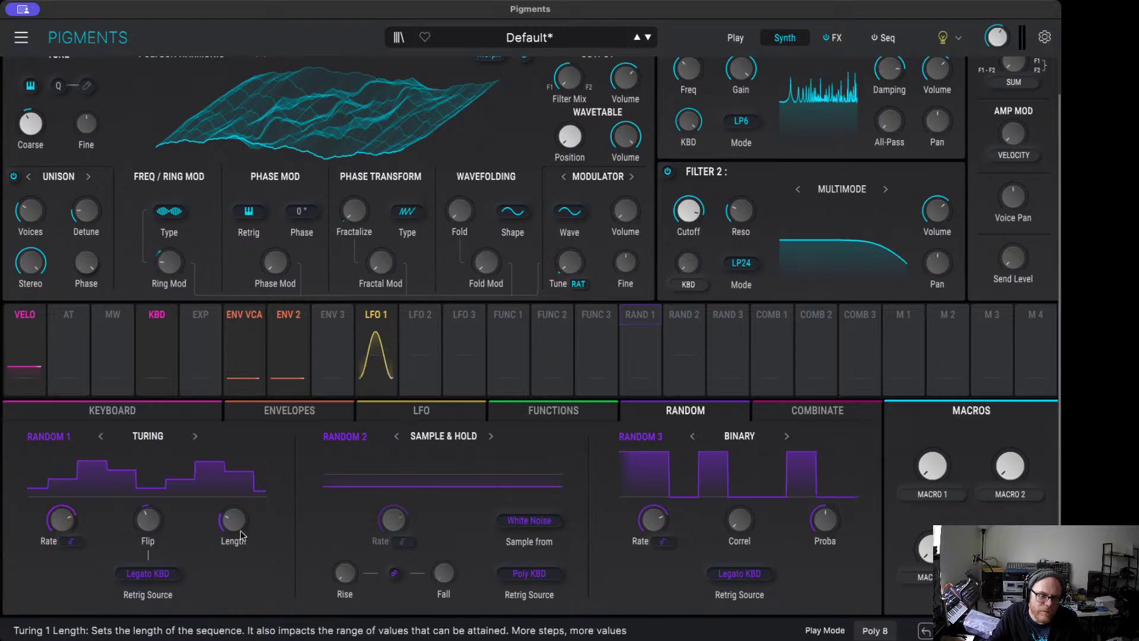
{"action": "mouse_move", "coordinate": [238, 525]}
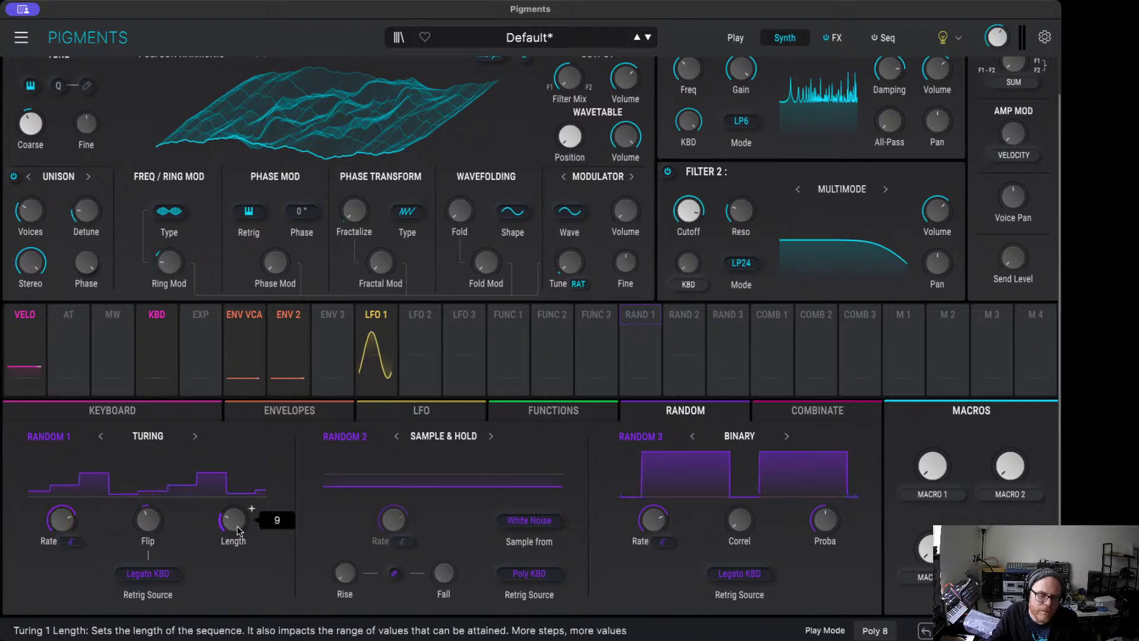
Step: Switch Random 1 to Sample & Hold, set its Rise to about 270 ms, and lengthen its Fall time
{"action": "left_click", "coordinate": [196, 436]}
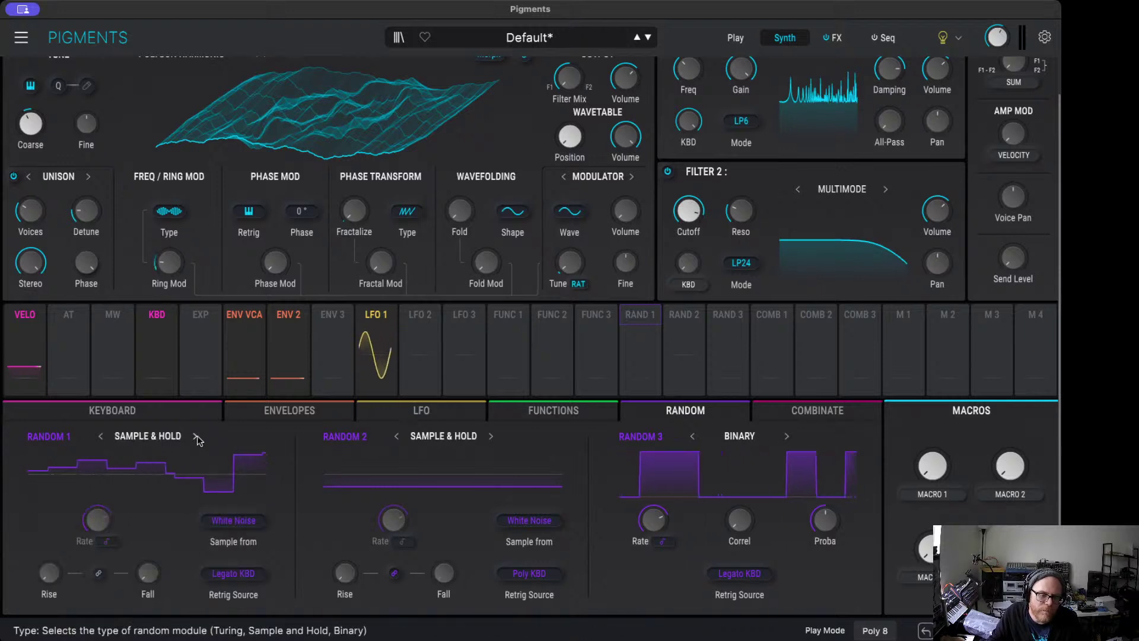
{"action": "left_click", "coordinate": [197, 436]}
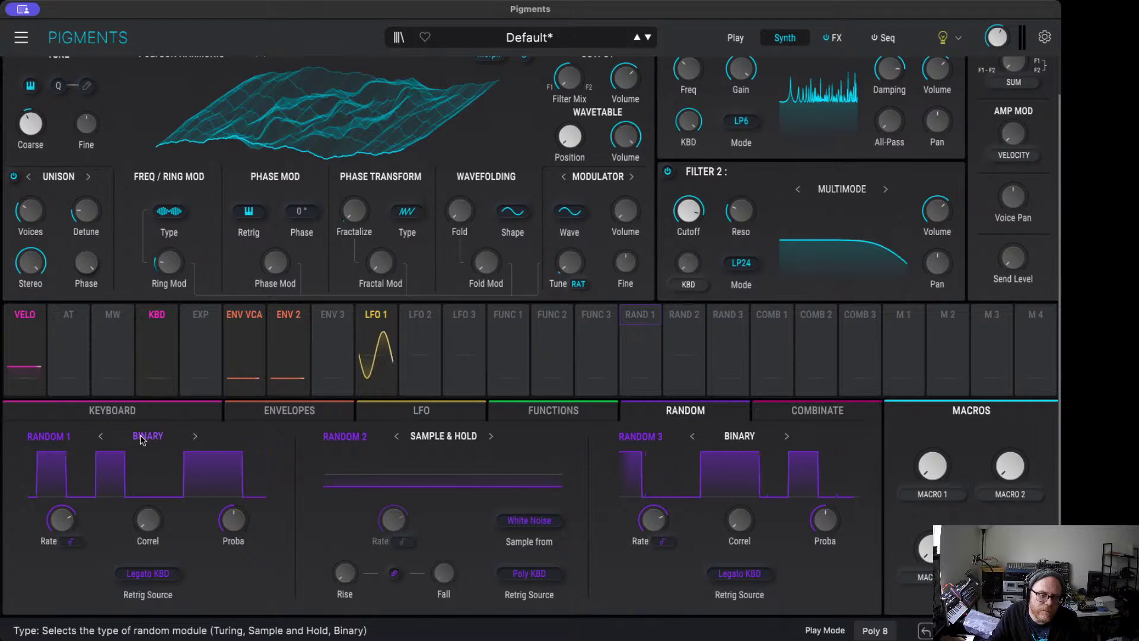
{"action": "left_click", "coordinate": [196, 437]}
{"action": "left_click", "coordinate": [195, 437]}
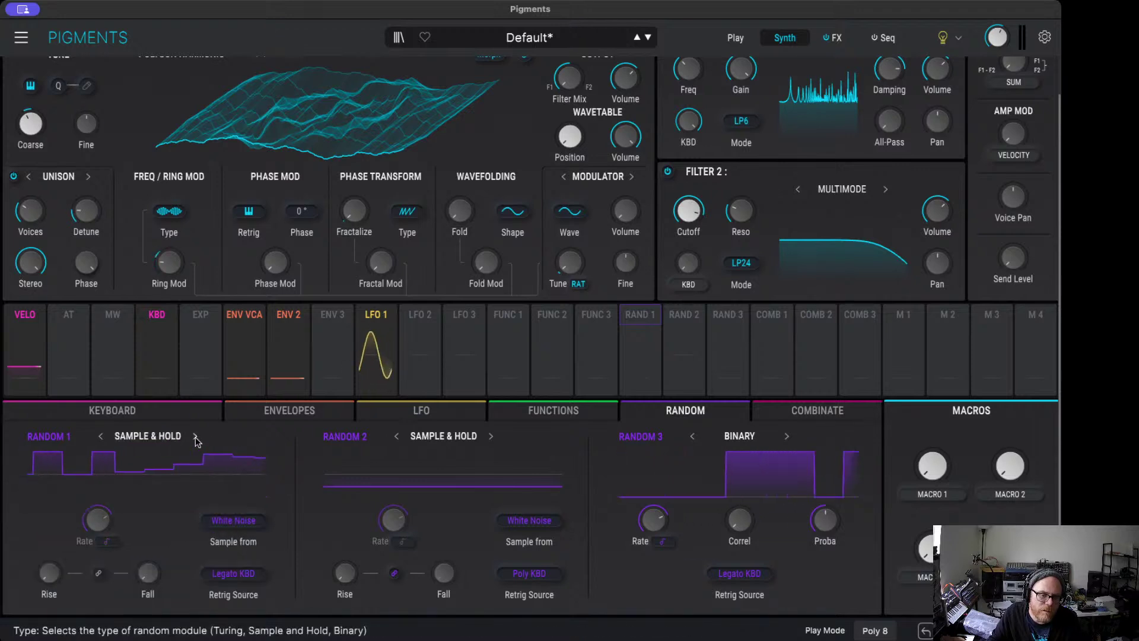
{"action": "left_click_drag", "start_coordinate": [49, 574], "coordinate": [53, 577]}
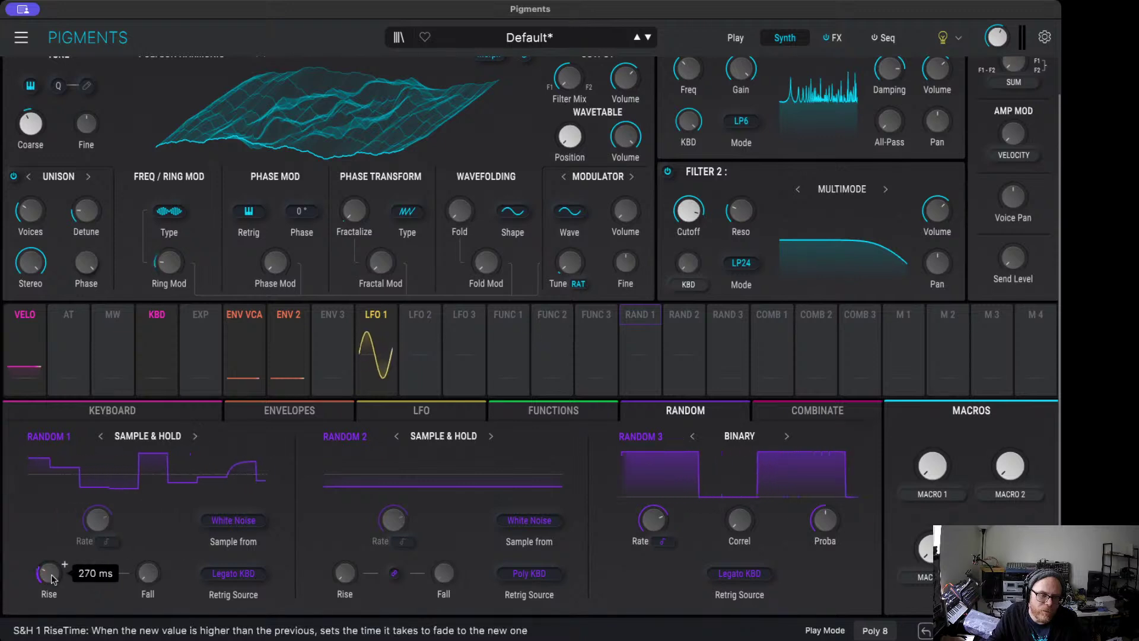
{"action": "left_click_drag", "start_coordinate": [149, 575], "coordinate": [149, 571]}
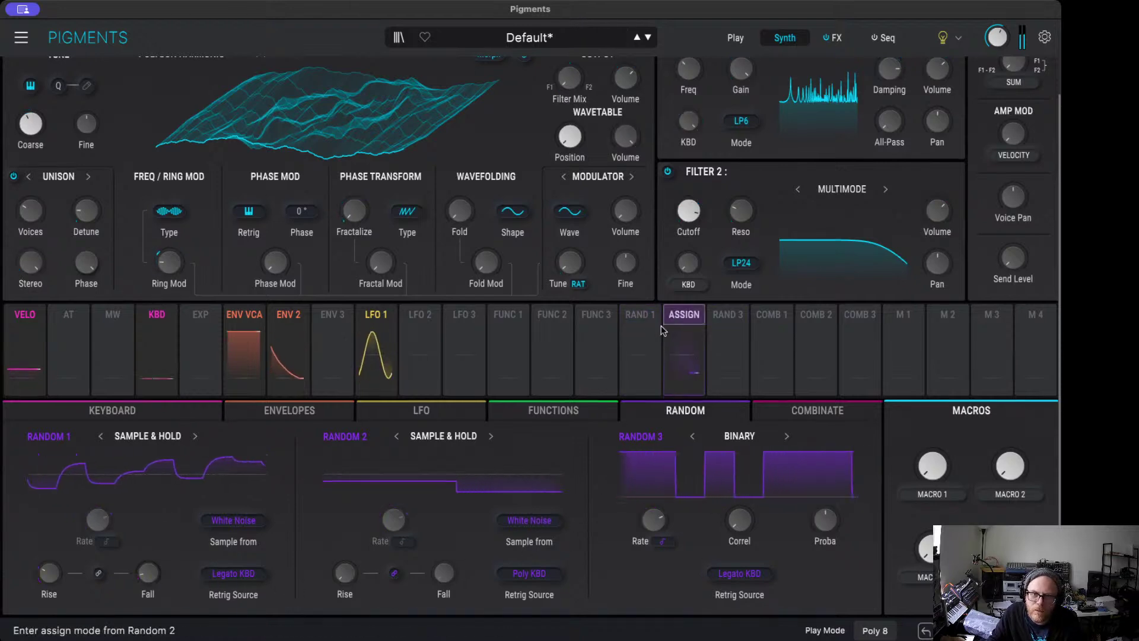
Step: Modulate Filter 1's comb Freq with Random 1 at an amount of 0.13
{"action": "scroll", "coordinate": [661, 325], "scroll_direction": "up", "scroll_amount": 2}
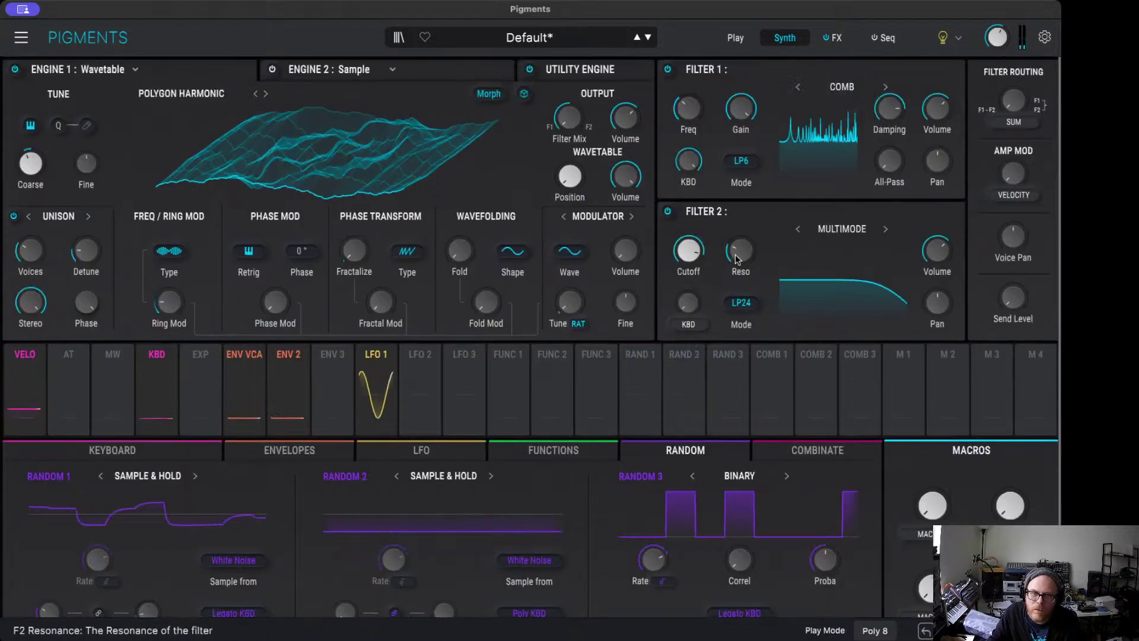
{"action": "left_click", "coordinate": [640, 385]}
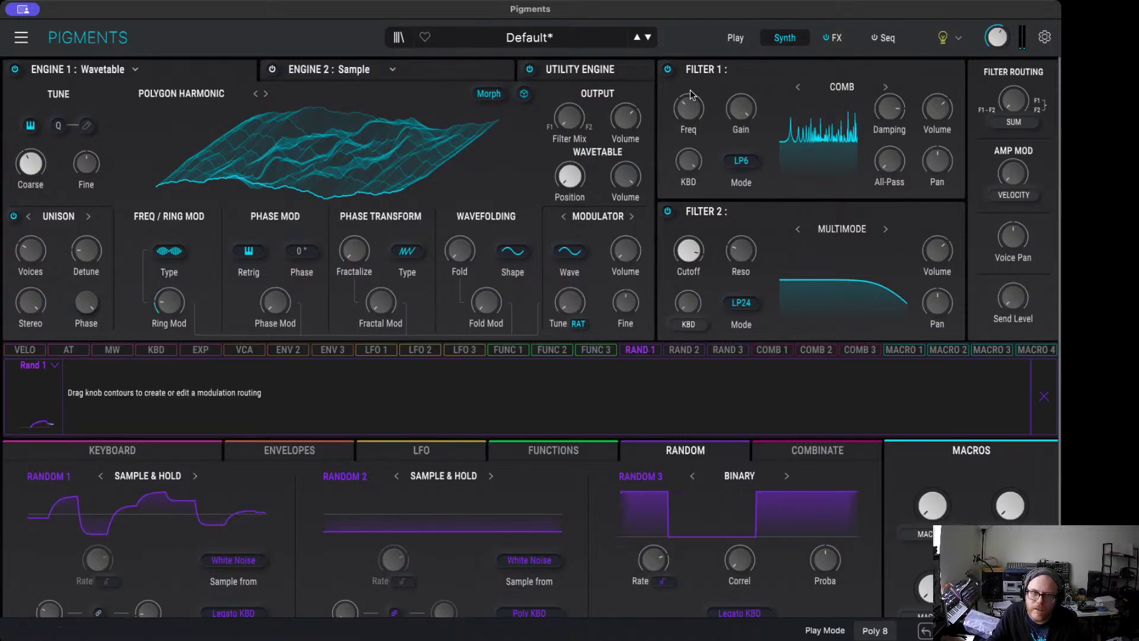
{"action": "left_click_drag", "start_coordinate": [691, 95], "coordinate": [691, 88]}
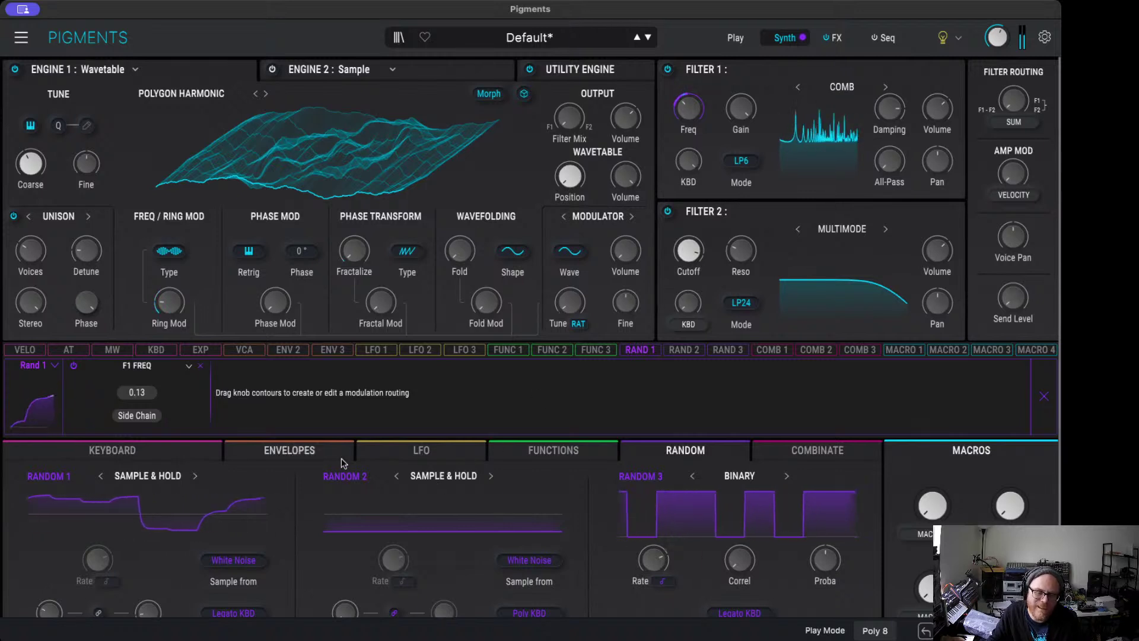
{"action": "left_click", "coordinate": [103, 566]}
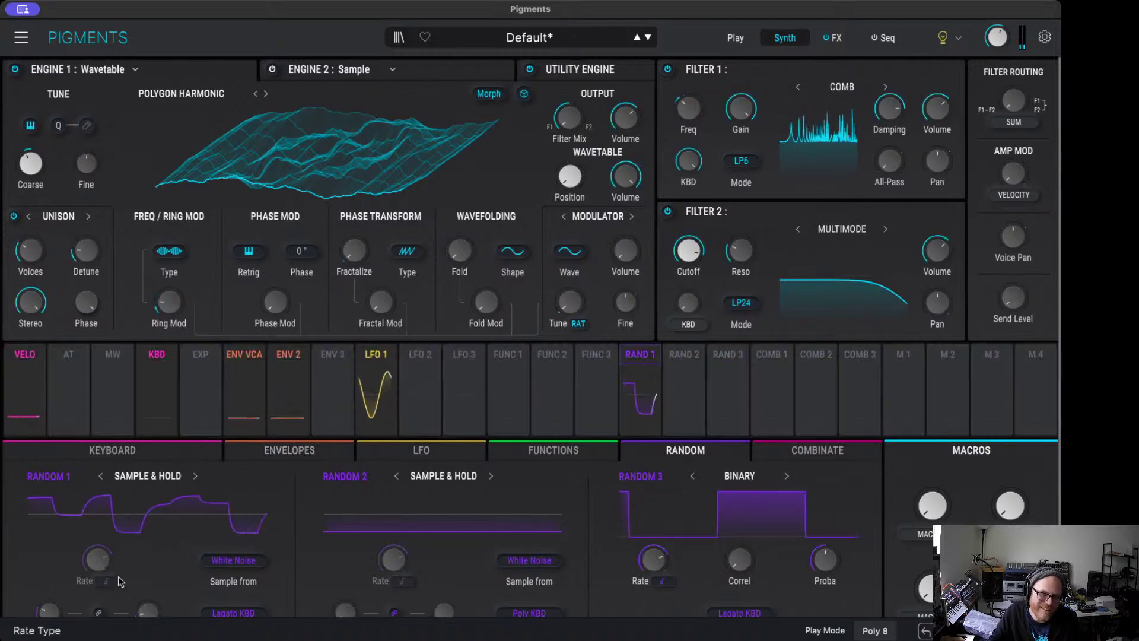
Step: Review Random 1's settings and its modulation routing to Filter 1's Freq
{"action": "scroll", "coordinate": [102, 567], "scroll_direction": "down", "scroll_amount": 2}
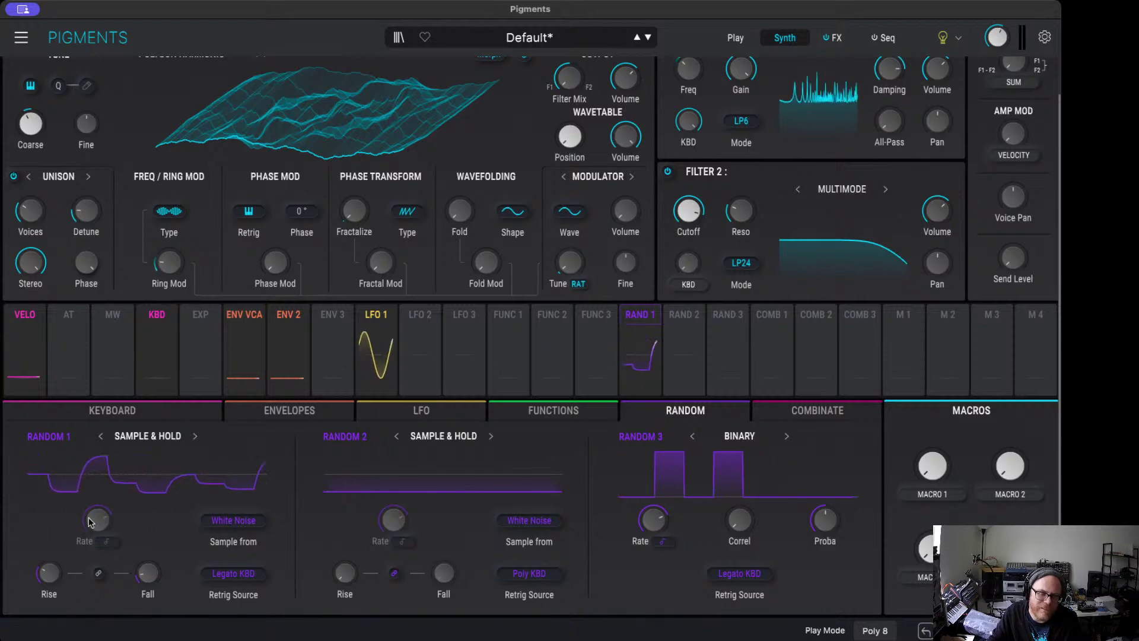
{"action": "scroll", "coordinate": [320, 495], "scroll_direction": "up", "scroll_amount": 2}
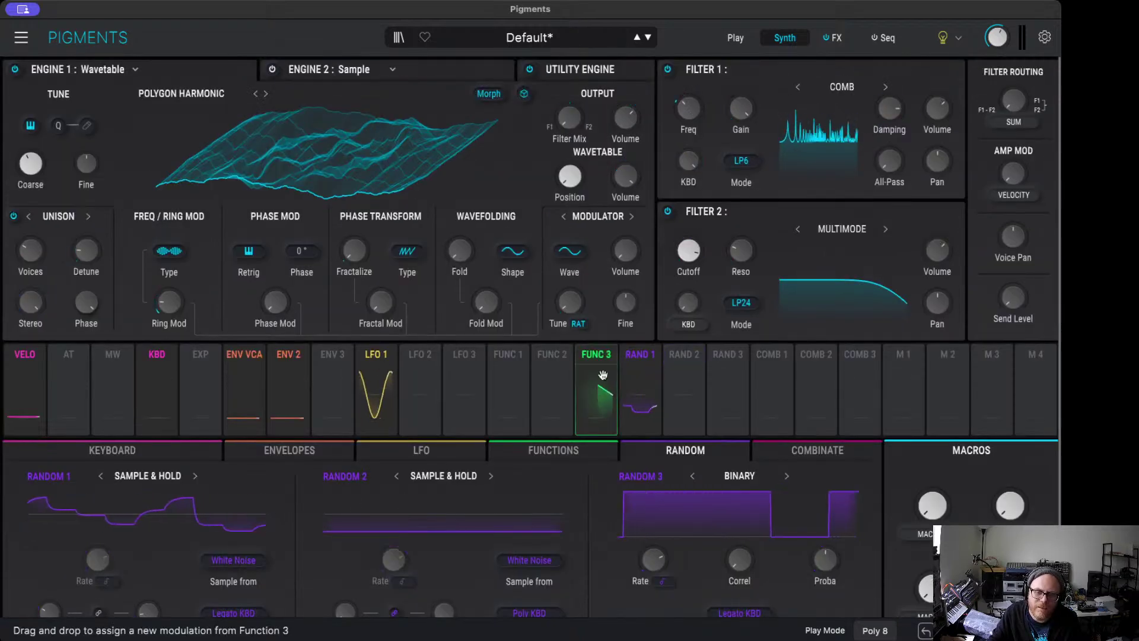
{"action": "left_click", "coordinate": [645, 361]}
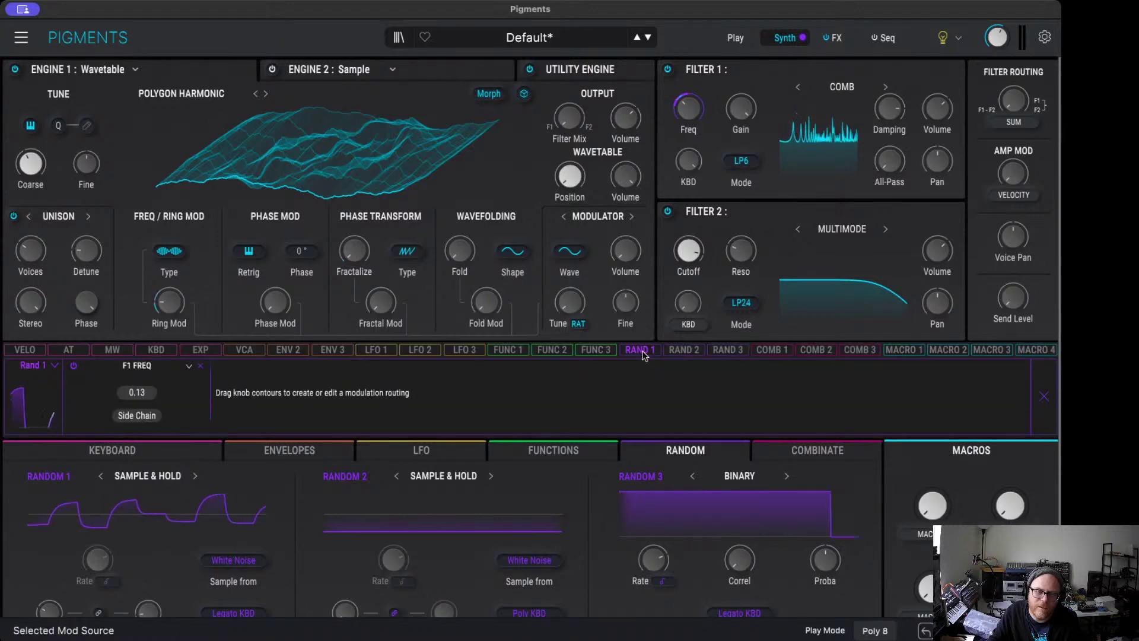
{"action": "left_click", "coordinate": [646, 360]}
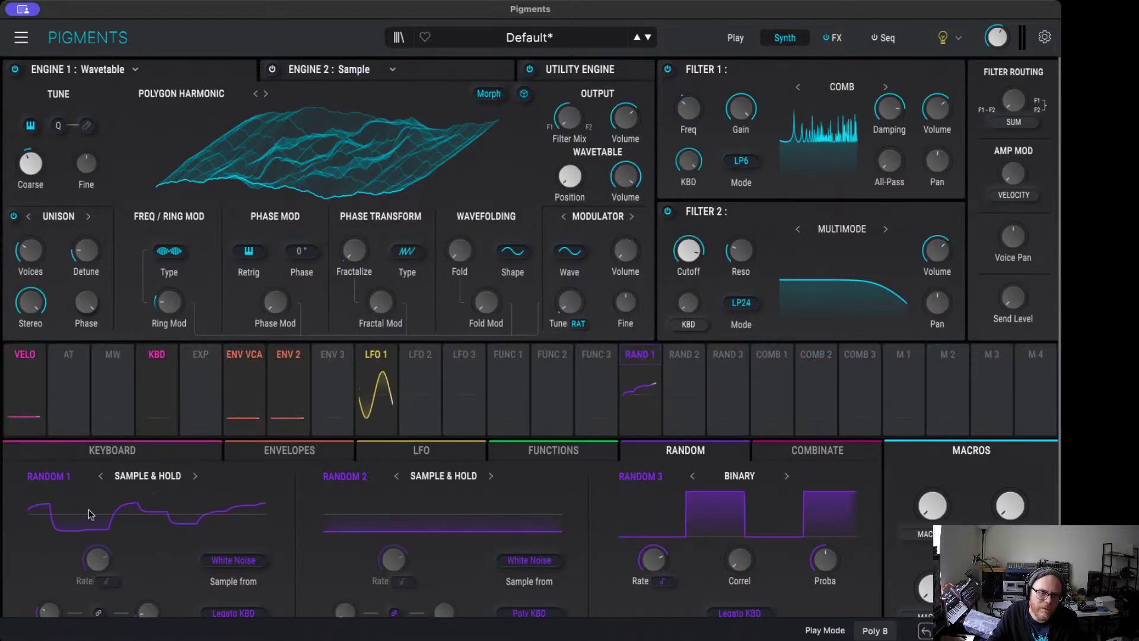
Step: Try Random 1's Binary and Turing types, check the Turing rate type options, and return to Sample & Hold
{"action": "scroll", "coordinate": [89, 513], "scroll_direction": "down", "scroll_amount": 1}
{"action": "left_click", "coordinate": [195, 436]}
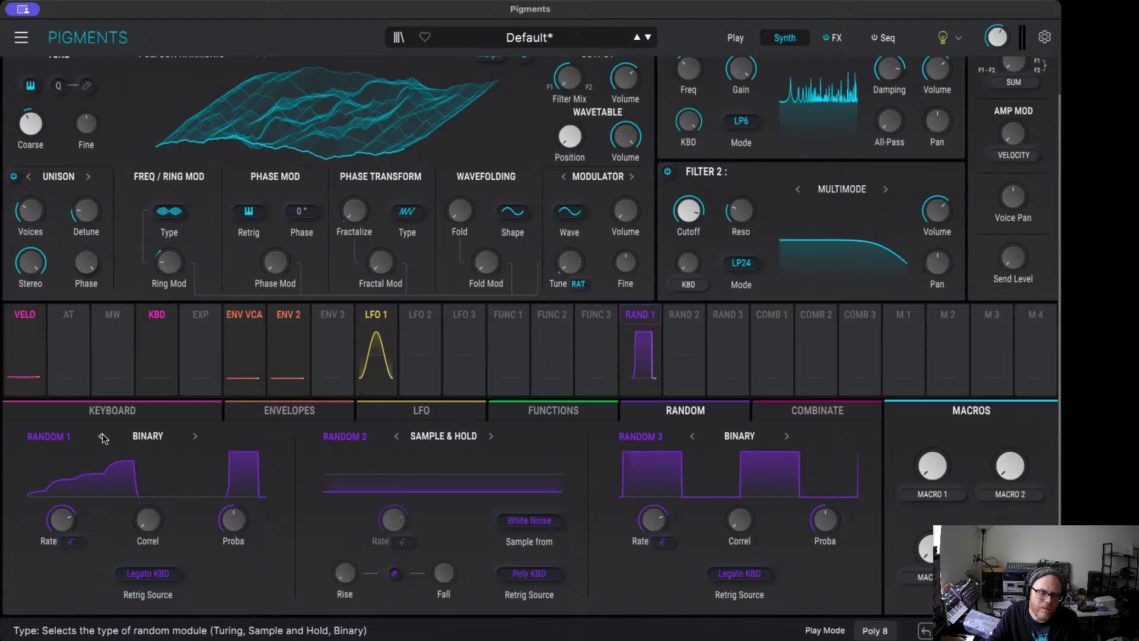
{"action": "left_click", "coordinate": [194, 436]}
{"action": "left_click", "coordinate": [76, 542]}
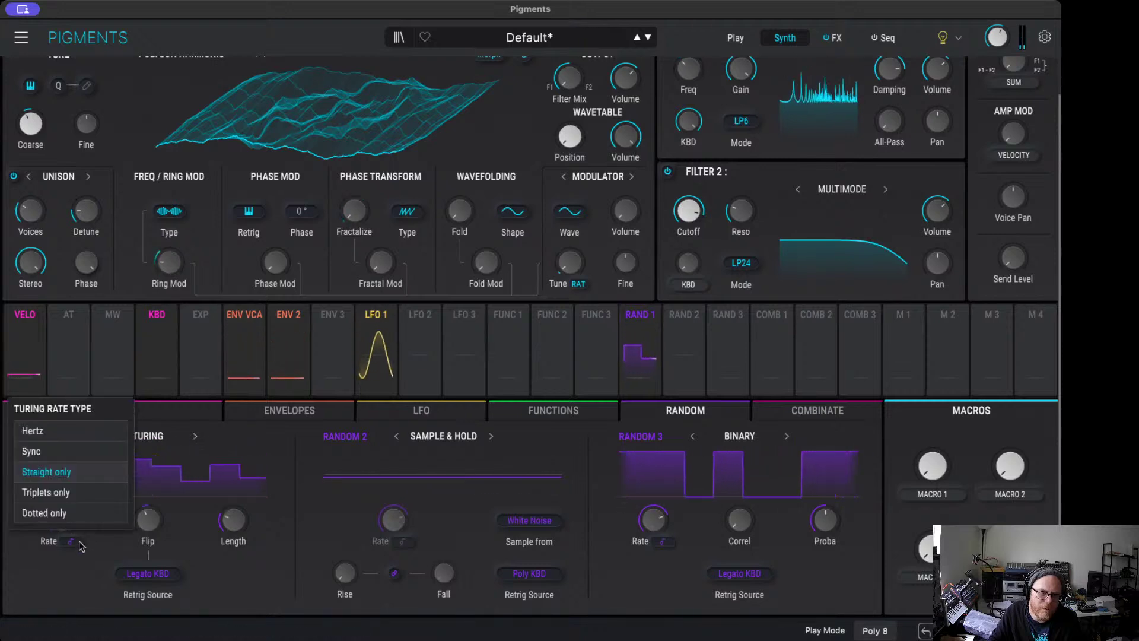
{"action": "left_click", "coordinate": [74, 573]}
{"action": "left_click", "coordinate": [195, 436]}
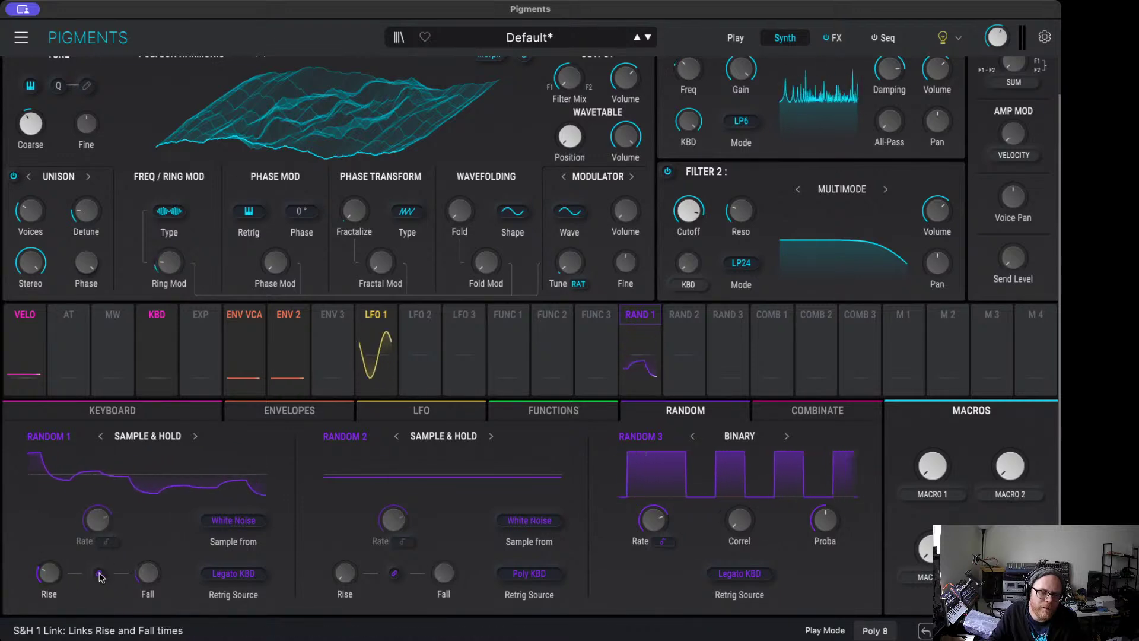
Step: Retrigger Random 1 from the Clock at a synced rate of 1/1, with Rise and Fall unlinked and both lengthened
{"action": "mouse_move", "coordinate": [52, 581]}
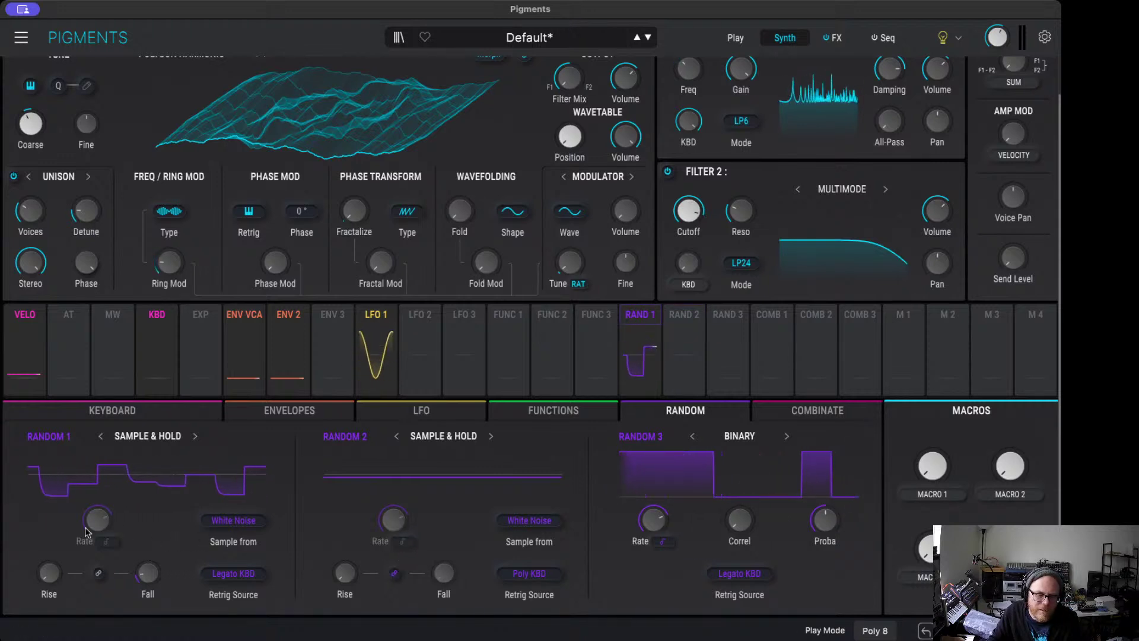
{"action": "left_click", "coordinate": [234, 574]}
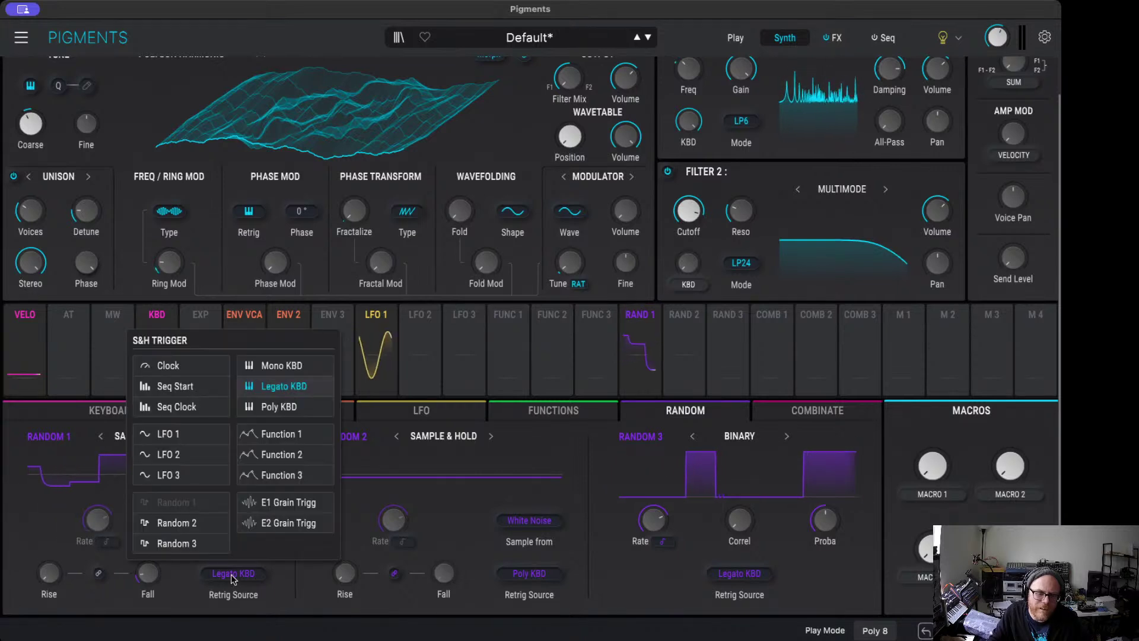
{"action": "left_click", "coordinate": [169, 366]}
{"action": "mouse_move", "coordinate": [112, 511]}
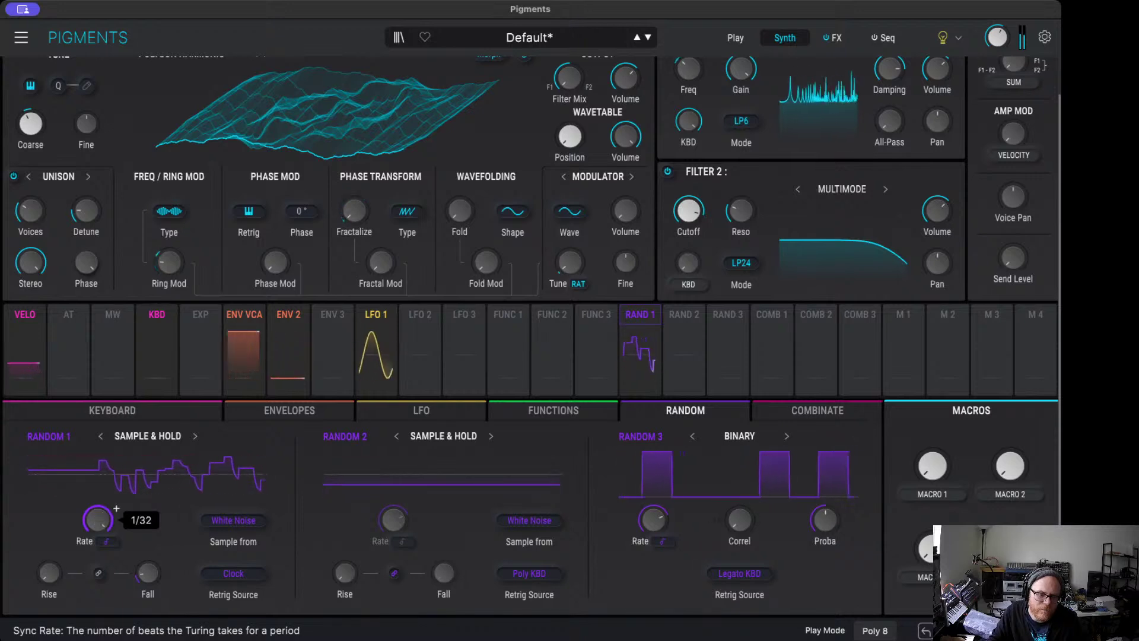
{"action": "scroll", "coordinate": [116, 508], "scroll_direction": "down", "scroll_amount": 3}
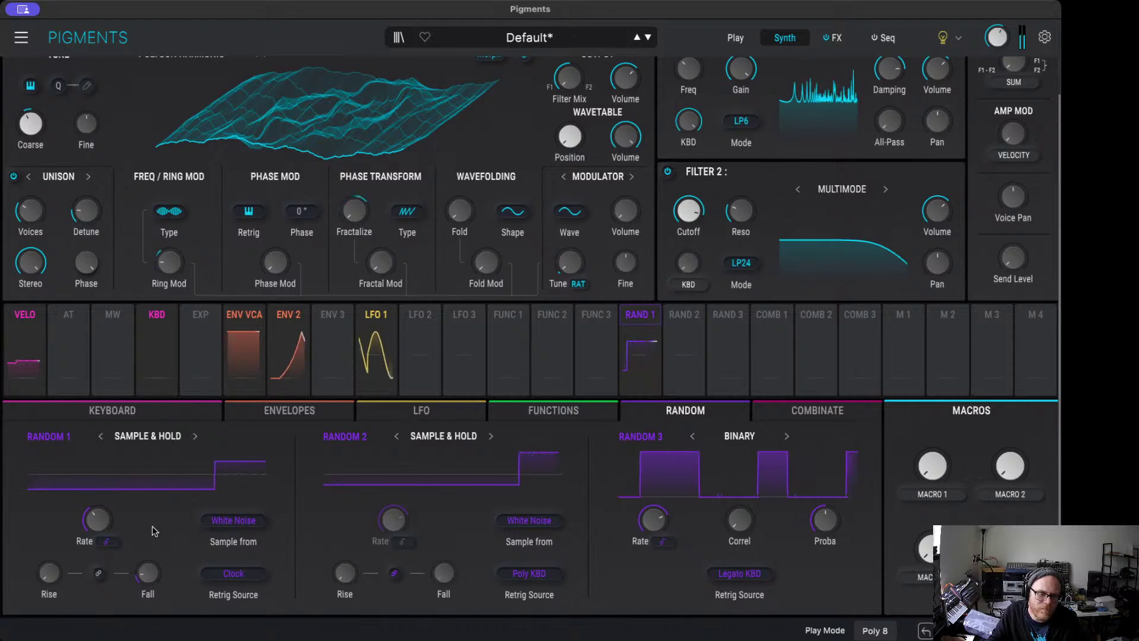
{"action": "scroll", "coordinate": [50, 573], "scroll_direction": "up", "scroll_amount": 3}
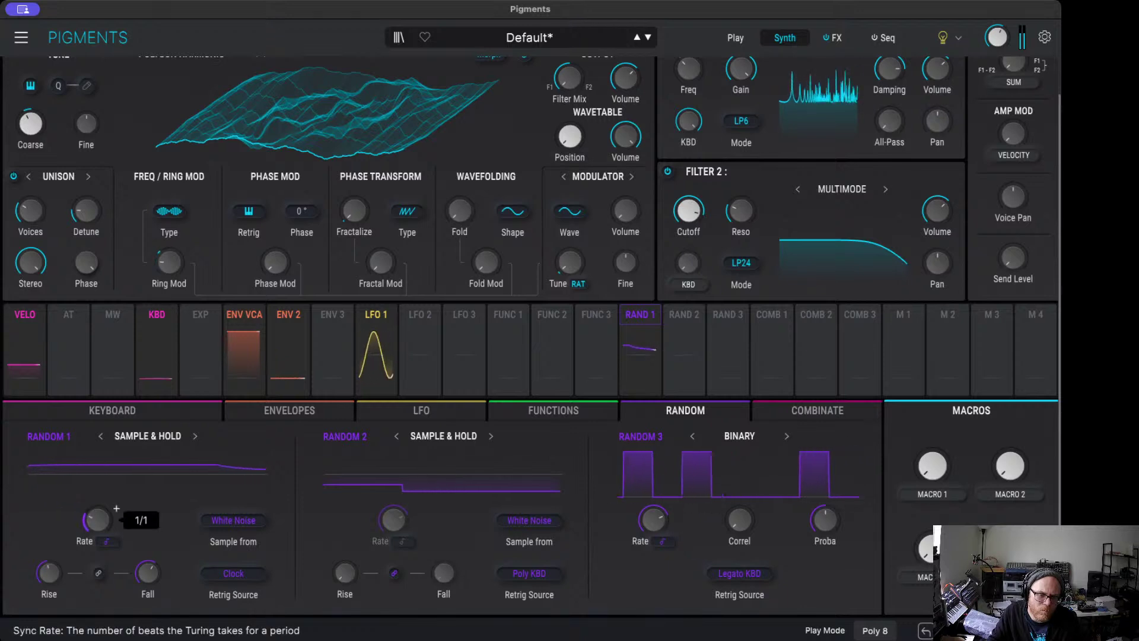
Step: Switch Random 1's rate type to Hertz and slow its Rate to below 2 Hz
{"action": "left_click", "coordinate": [111, 541]}
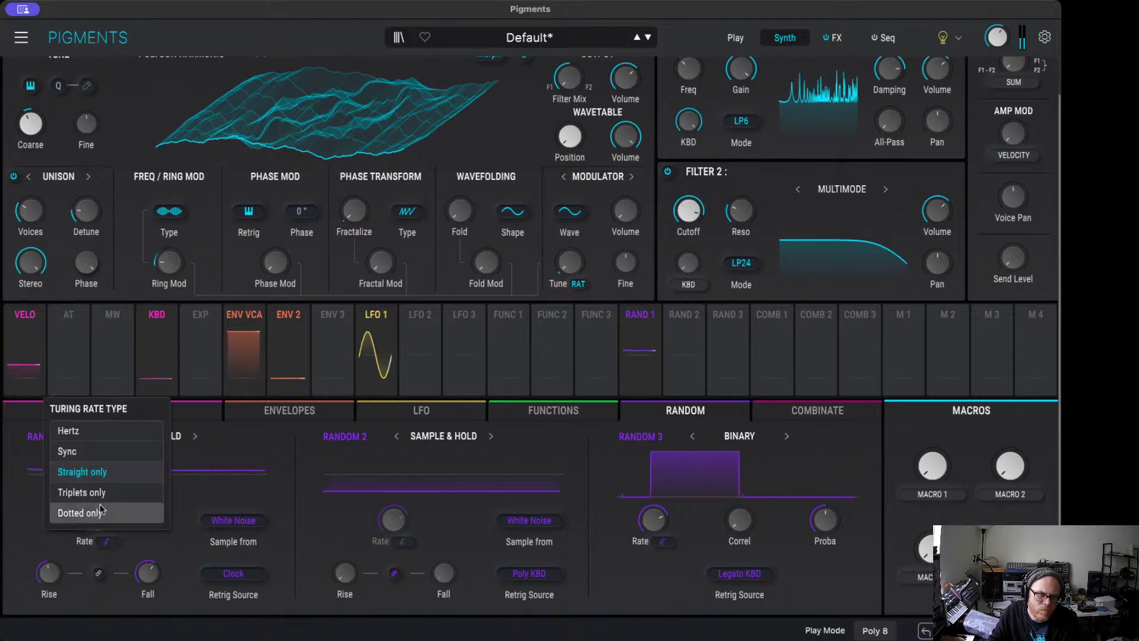
{"action": "left_click", "coordinate": [83, 432]}
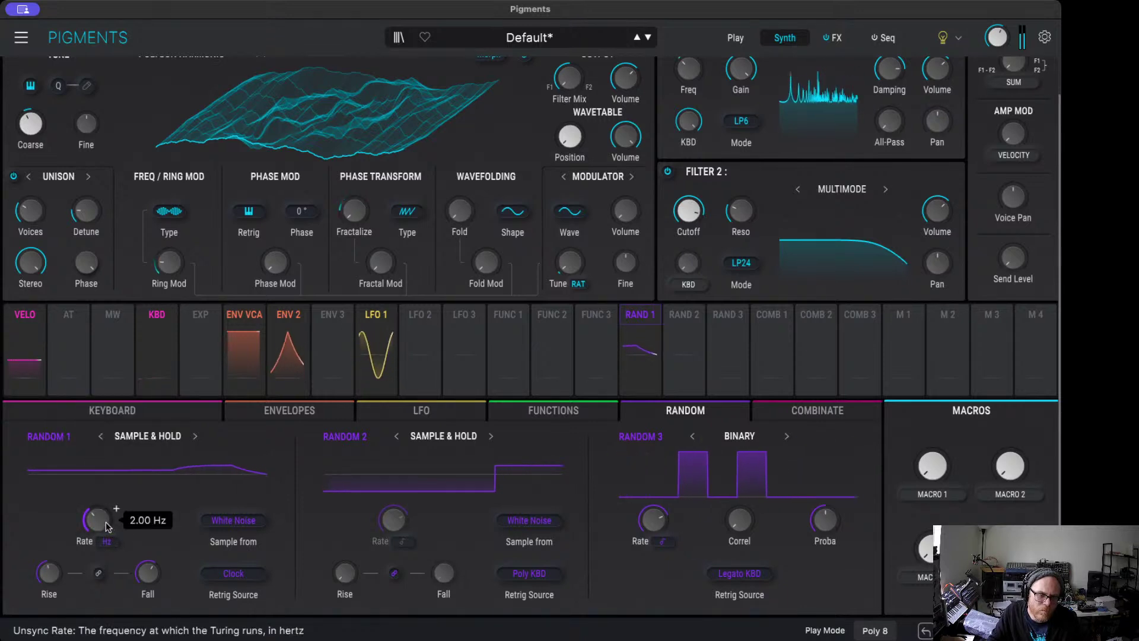
{"action": "left_click_drag", "start_coordinate": [107, 524], "coordinate": [108, 558]}
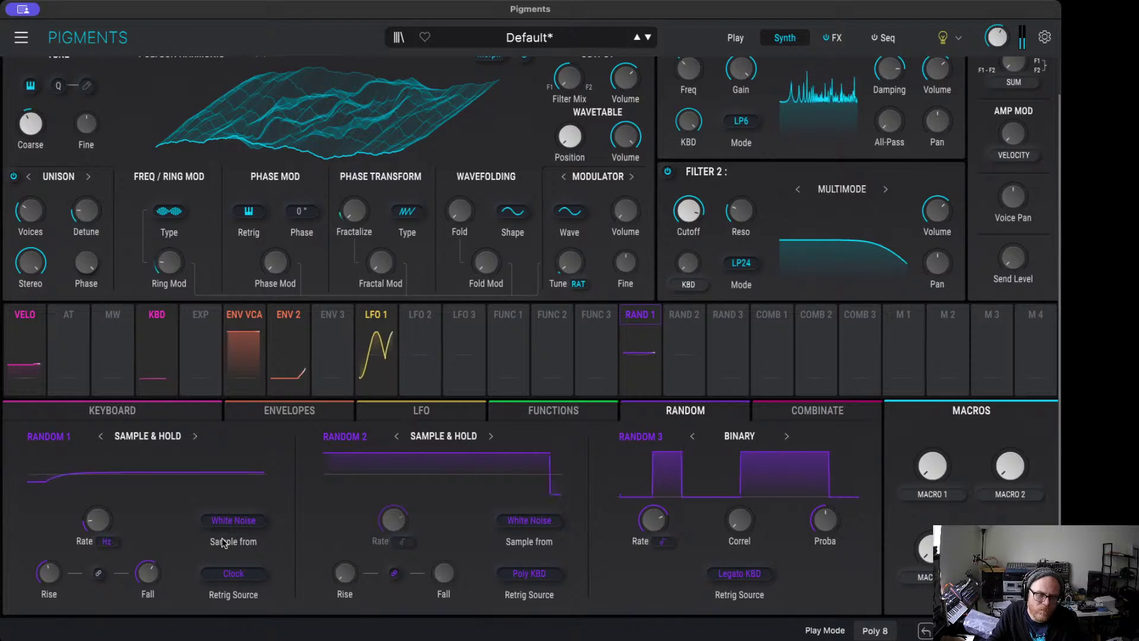
Step: Try LFO 1 and LFO 2 as Random 1's retrig source
{"action": "left_click", "coordinate": [232, 574]}
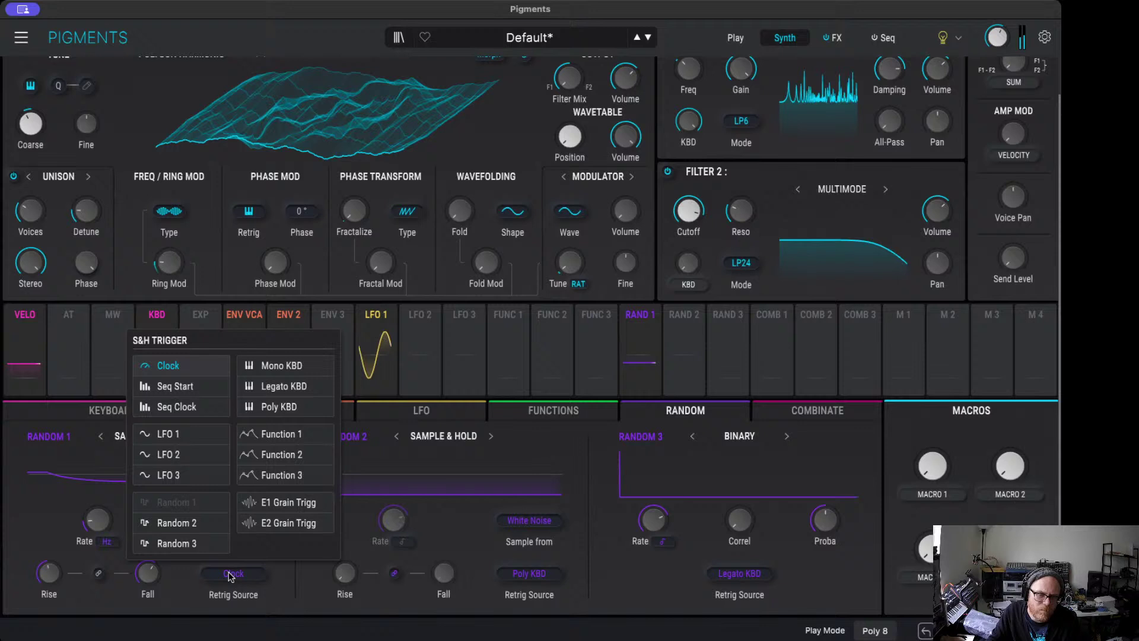
{"action": "left_click", "coordinate": [186, 433]}
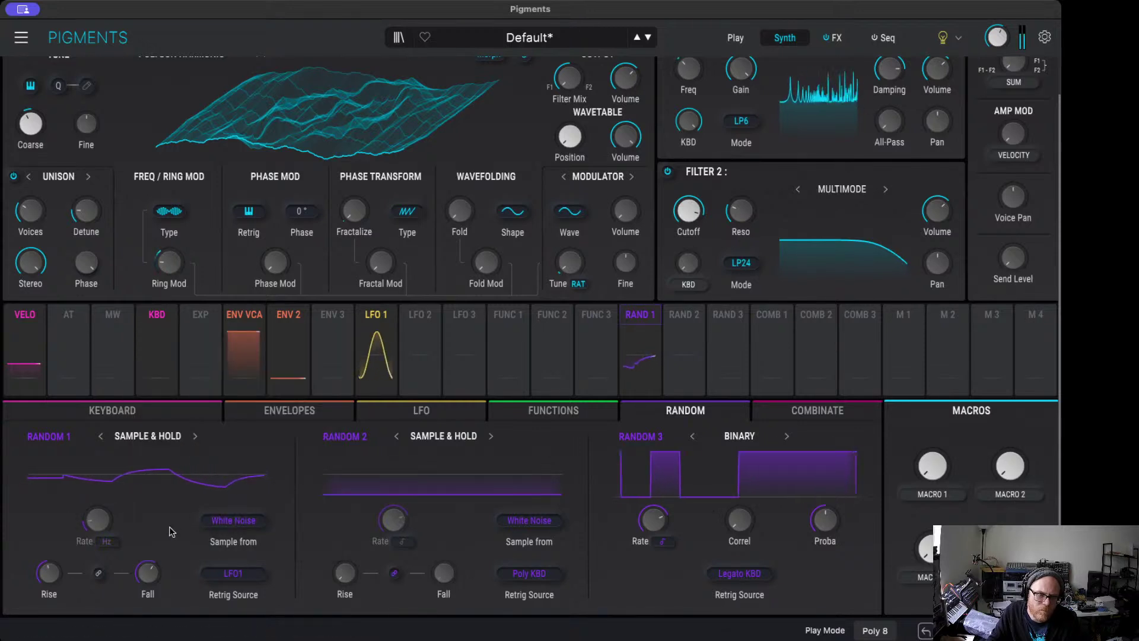
{"action": "left_click", "coordinate": [249, 579]}
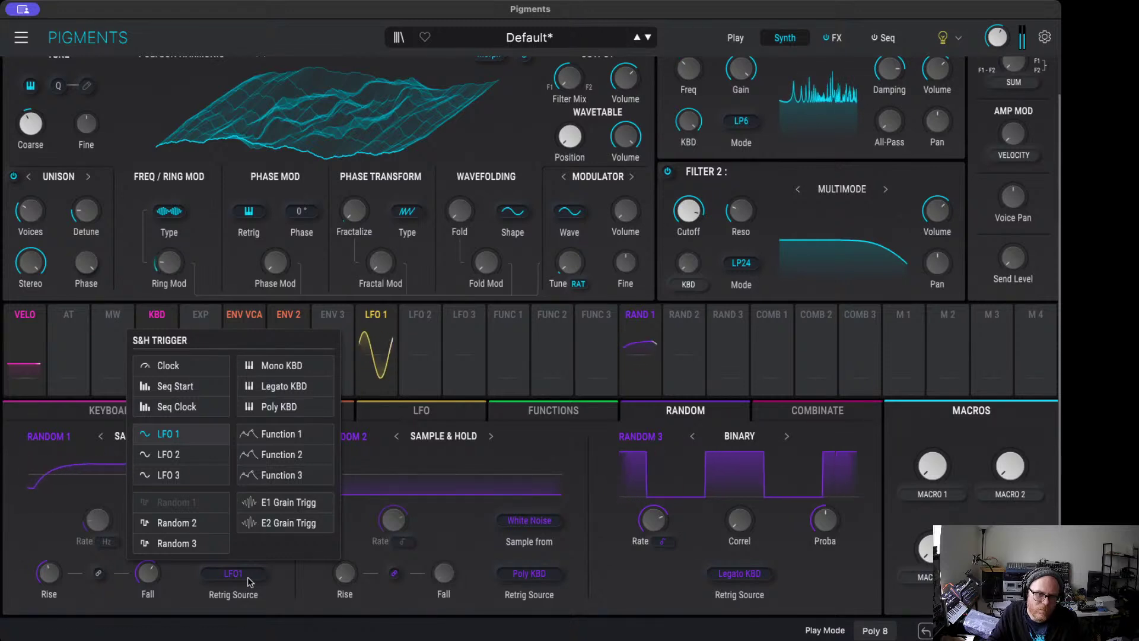
{"action": "left_click", "coordinate": [198, 452]}
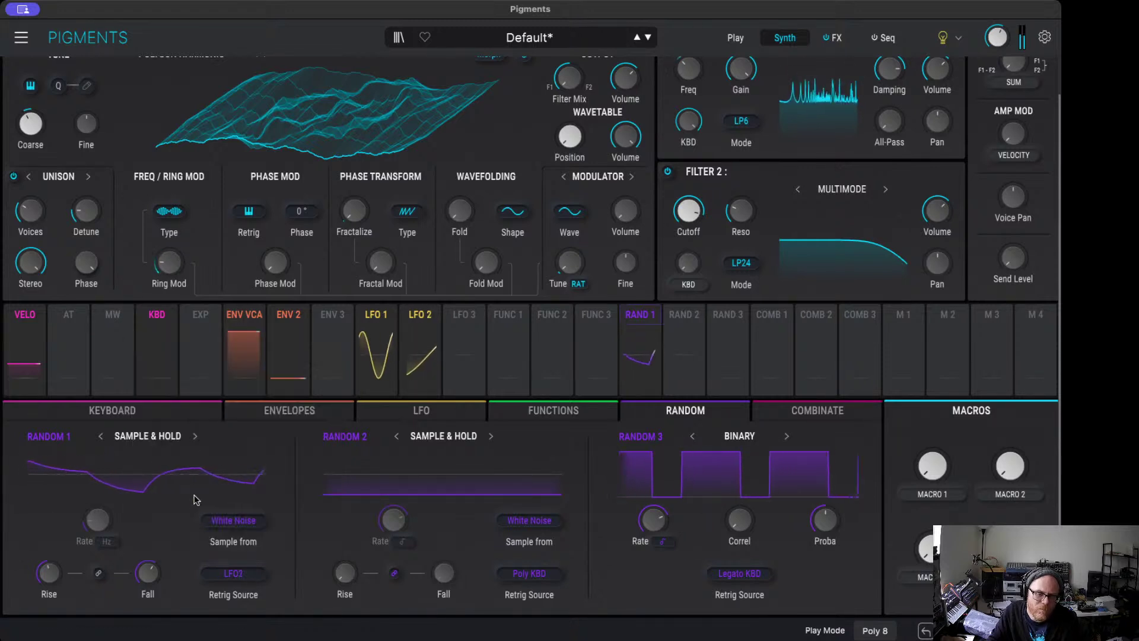
Step: Check Random 1's routing against the LFO settings and set LFO 2's retrig source to Free Running
{"action": "left_click", "coordinate": [432, 325]}
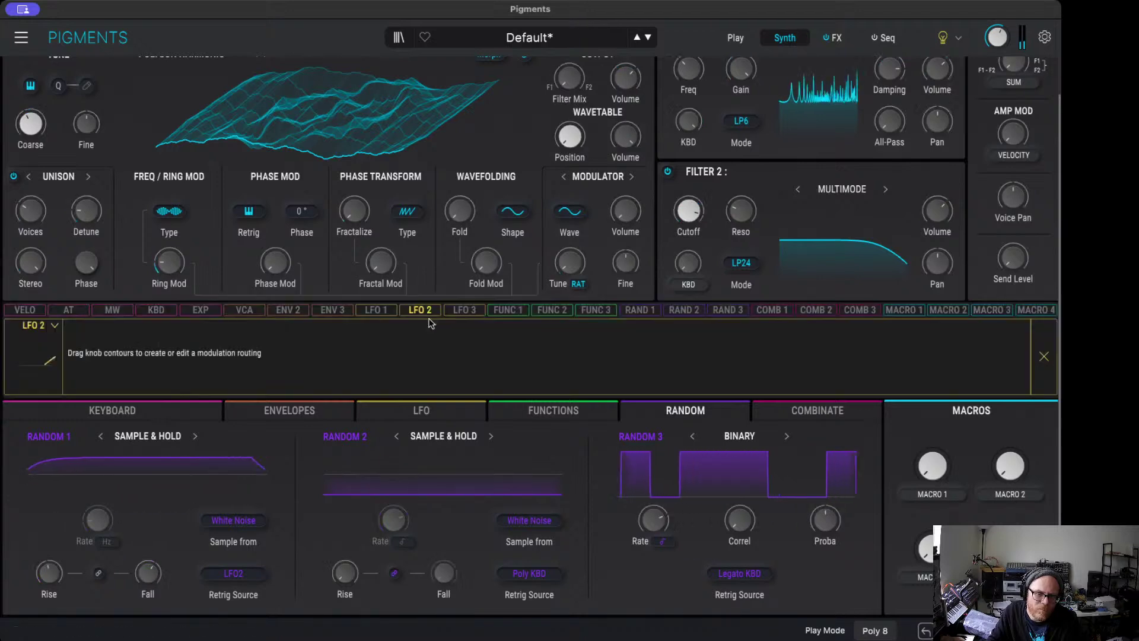
{"action": "left_click", "coordinate": [410, 413]}
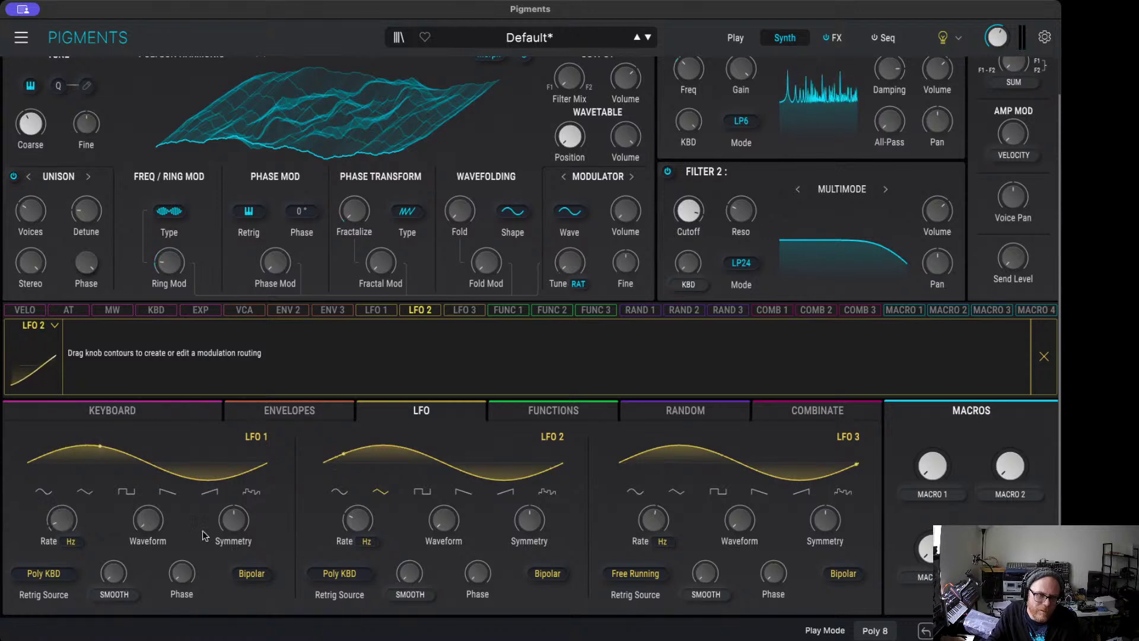
{"action": "left_click", "coordinate": [639, 310]}
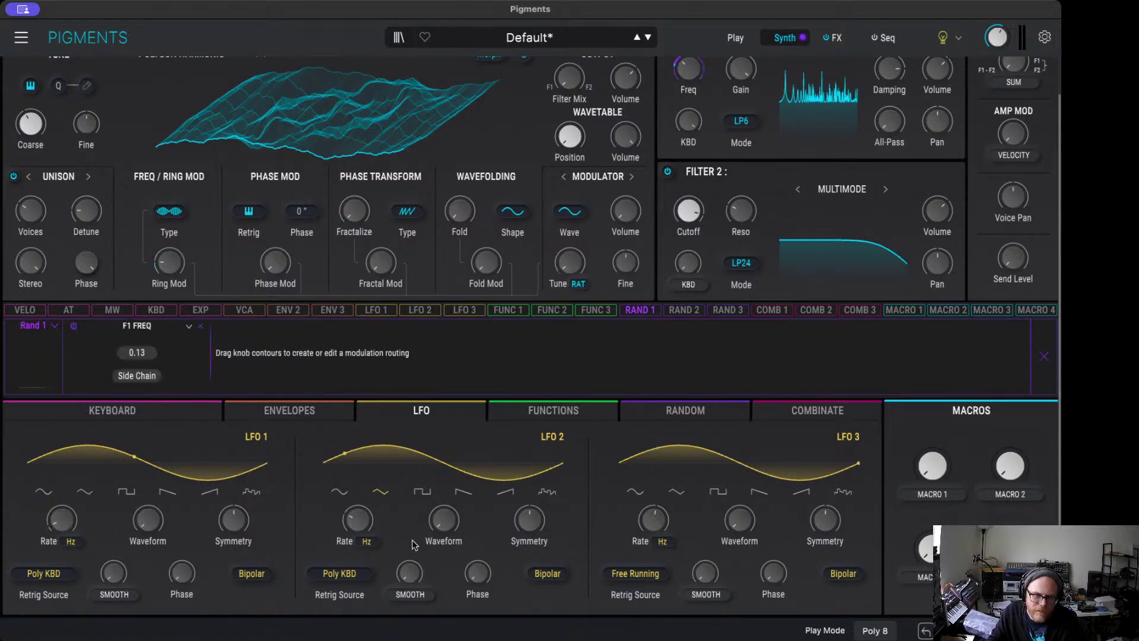
{"action": "left_click", "coordinate": [693, 411]}
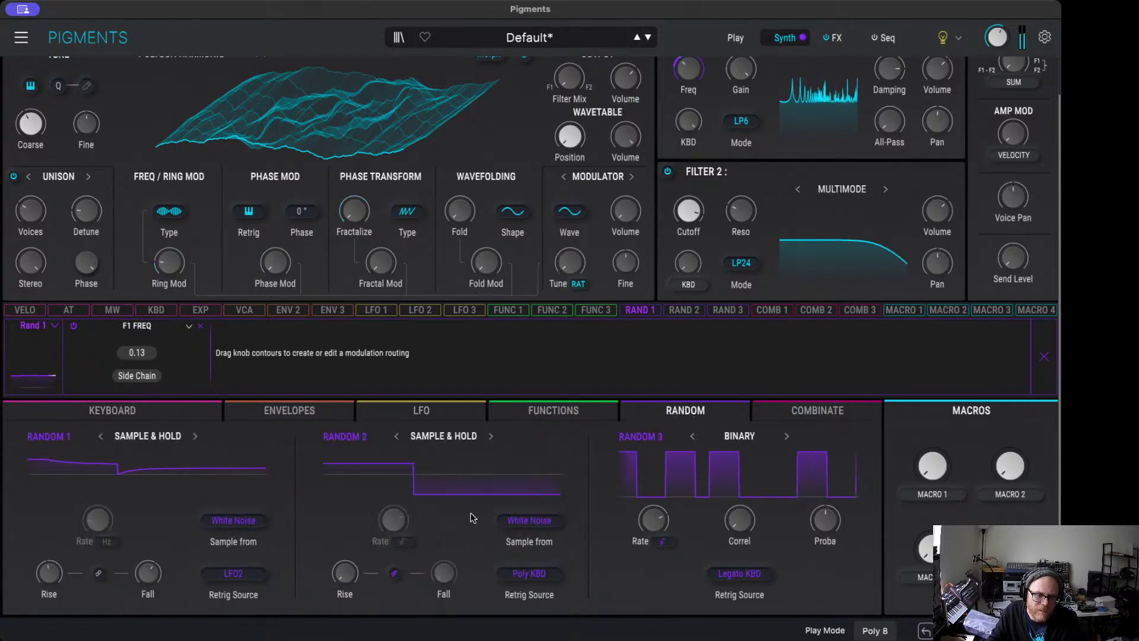
{"action": "left_click", "coordinate": [417, 410]}
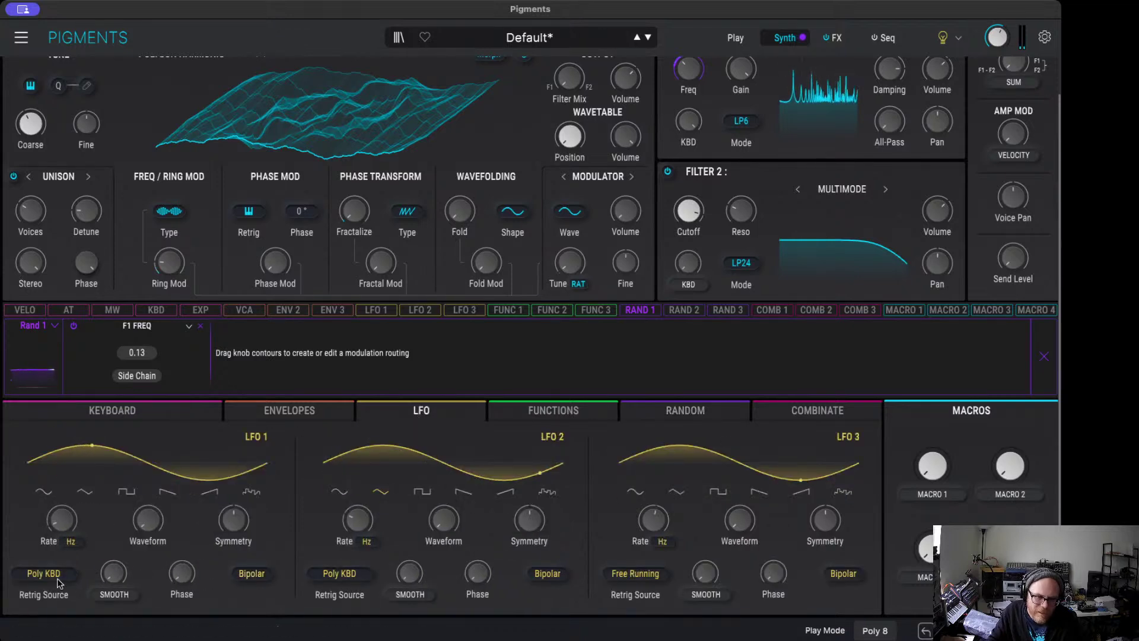
{"action": "left_click", "coordinate": [350, 574]}
{"action": "left_click", "coordinate": [297, 363]}
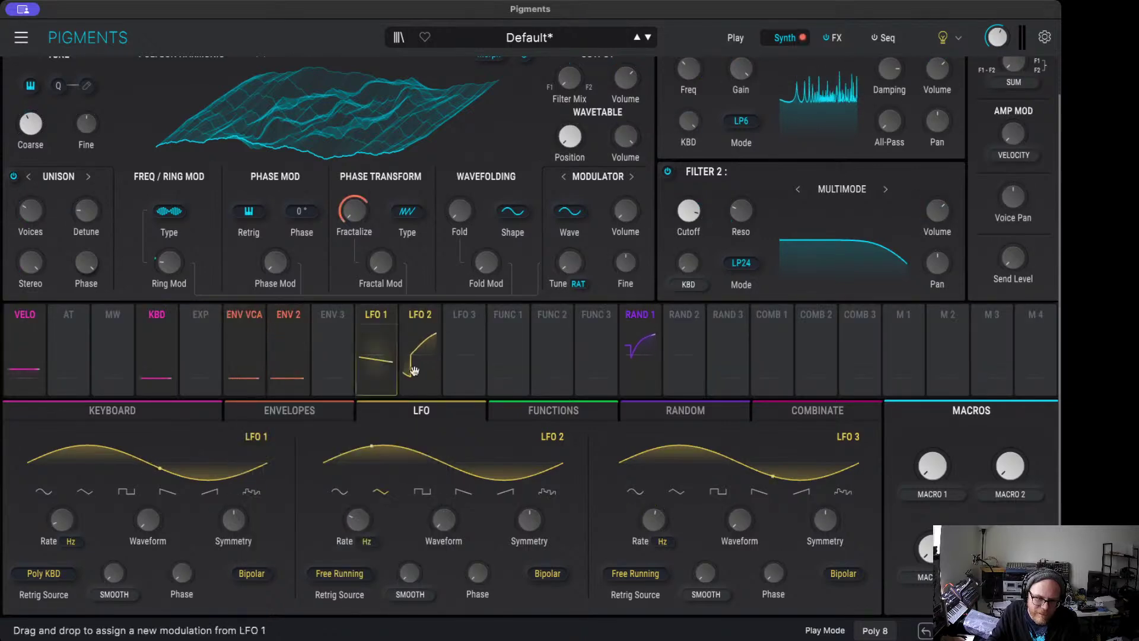
Step: Return to Random 1's settings and set its retrig source back to Clock
{"action": "left_click", "coordinate": [640, 335]}
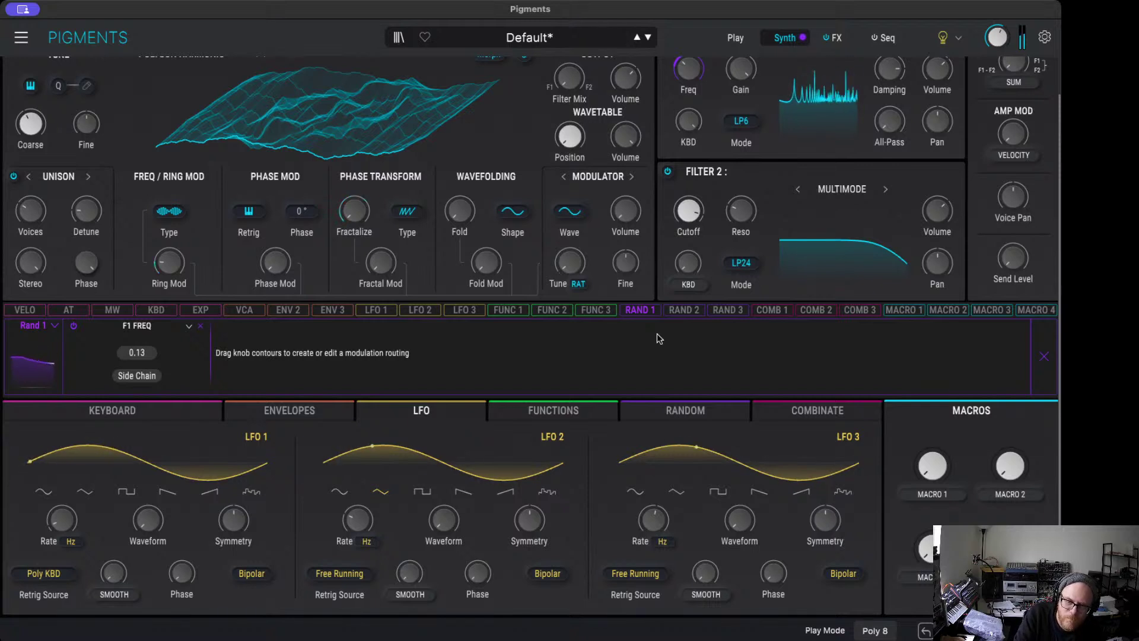
{"action": "left_click", "coordinate": [629, 311]}
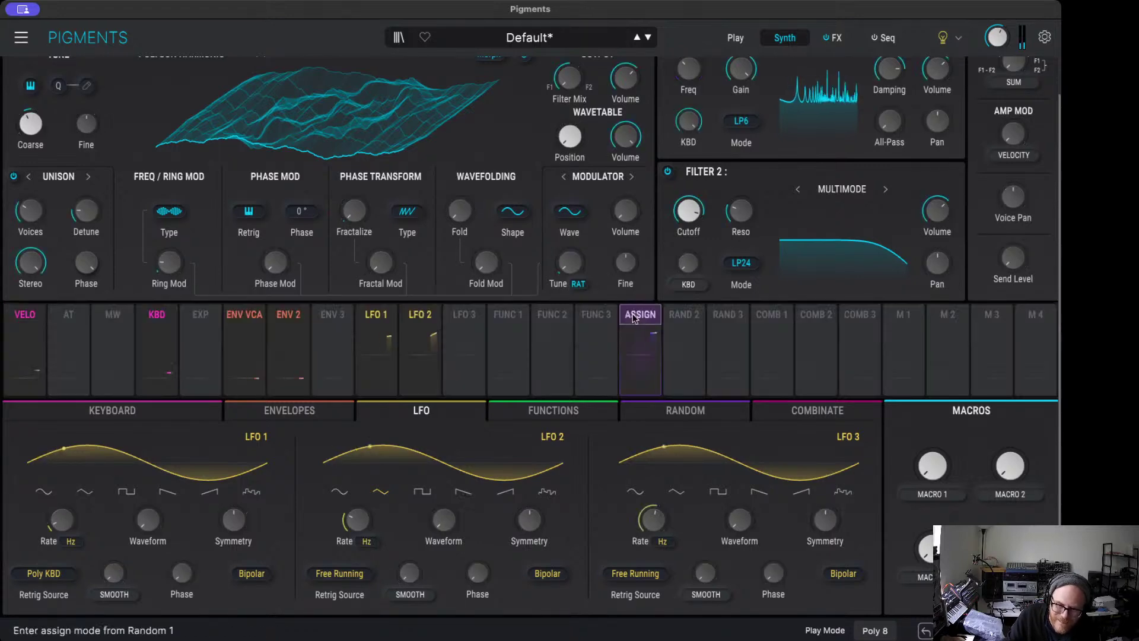
{"action": "left_click", "coordinate": [641, 323]}
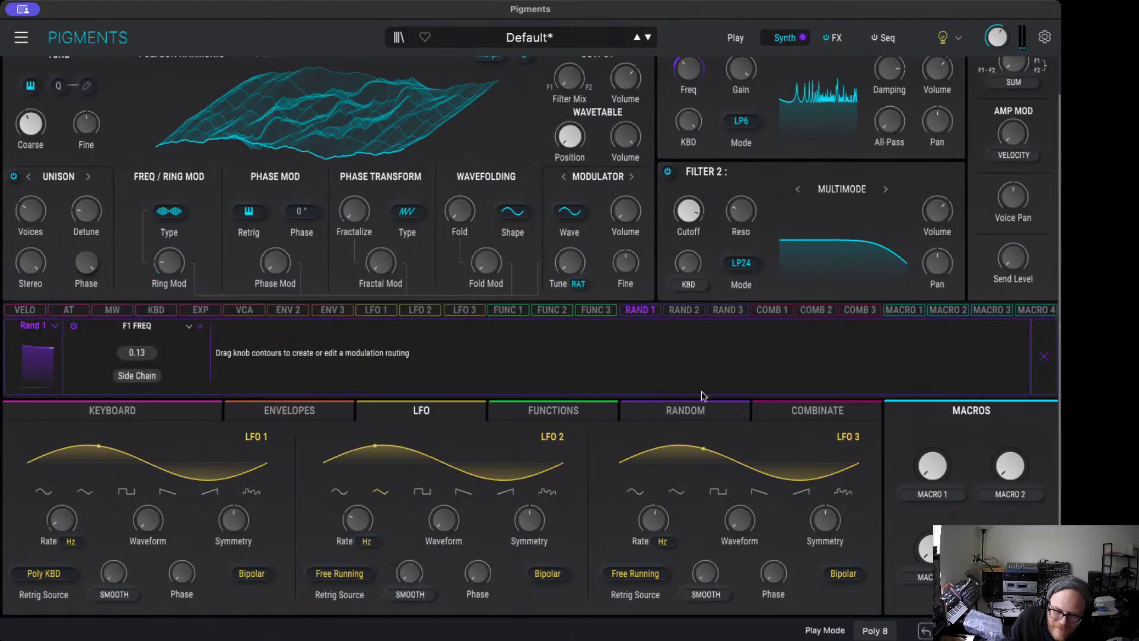
{"action": "left_click", "coordinate": [255, 571]}
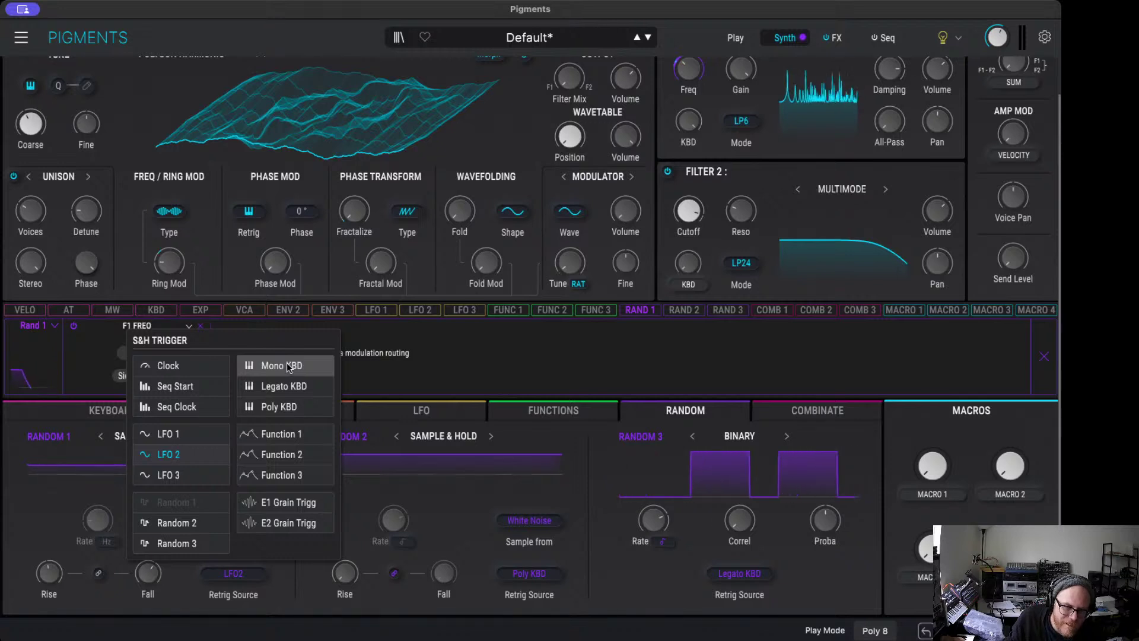
{"action": "left_click", "coordinate": [168, 365]}
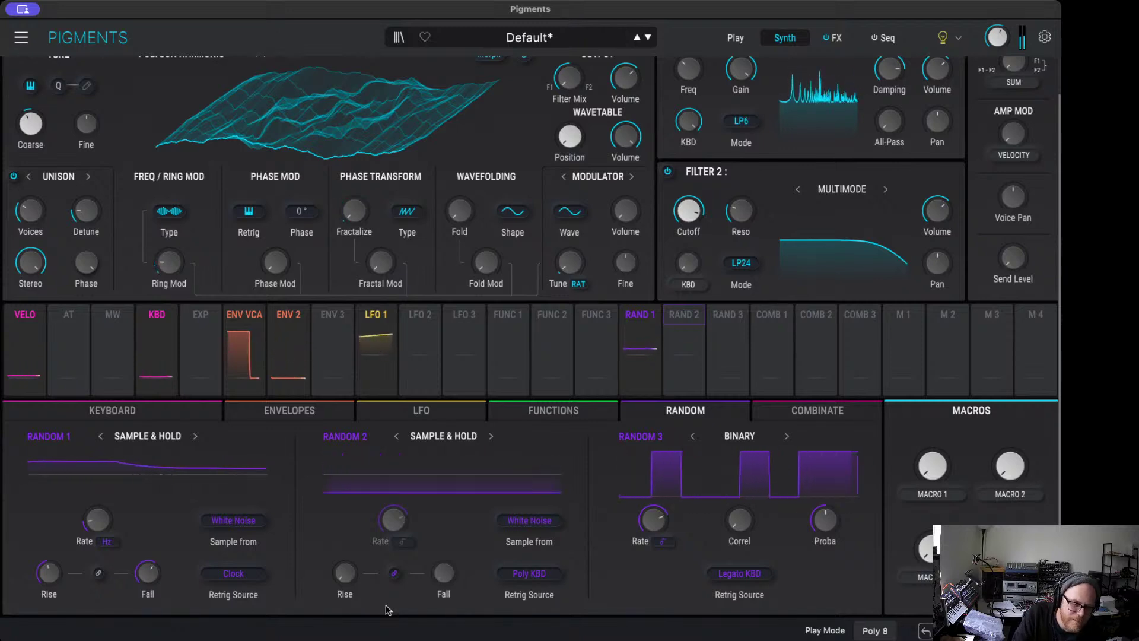
Step: Modulate Filter 2 with the mod wheel, using amounts of -0.39 on Cutoff and 0.24 on Resonance
{"action": "mouse_move", "coordinate": [117, 509]}
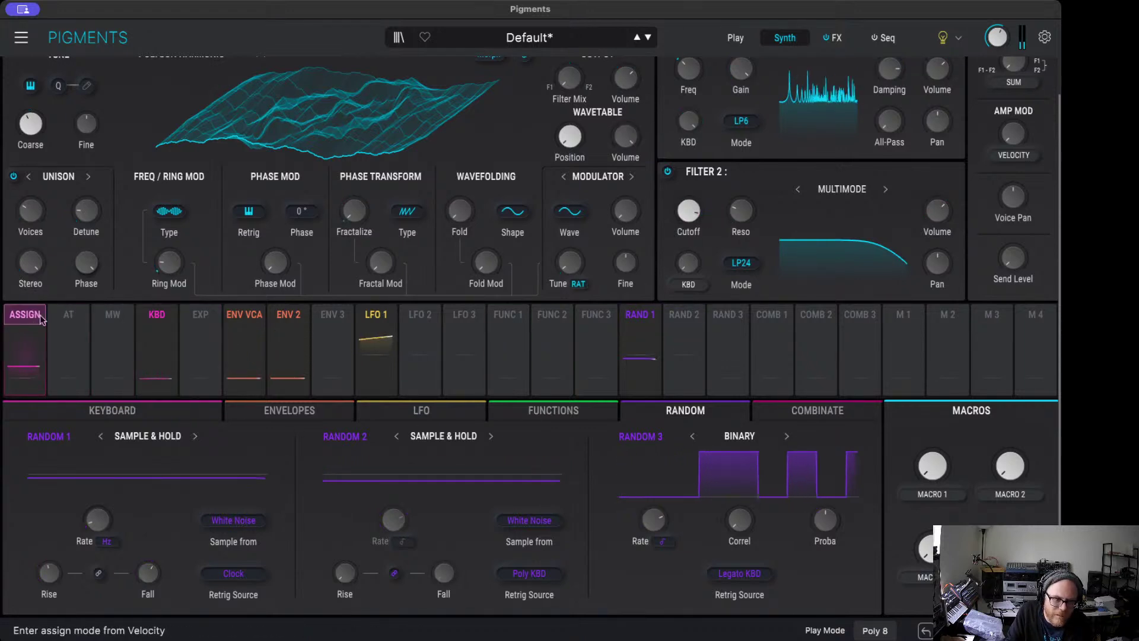
{"action": "left_click", "coordinate": [112, 315]}
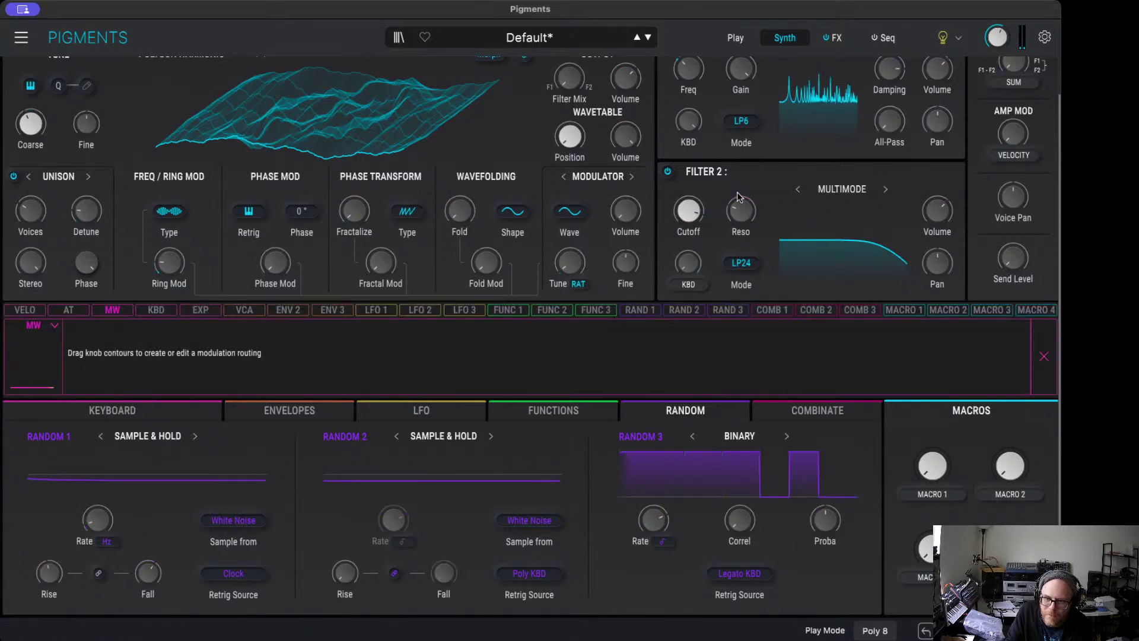
{"action": "left_click_drag", "start_coordinate": [697, 198], "coordinate": [752, 247]}
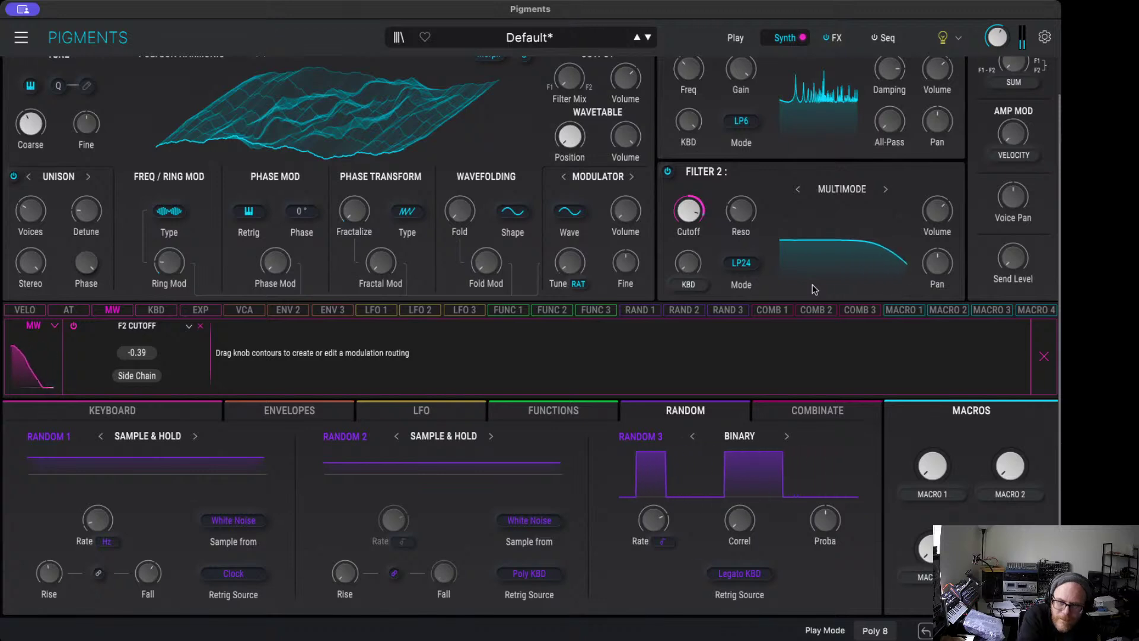
{"action": "left_click_drag", "start_coordinate": [734, 194], "coordinate": [733, 190]}
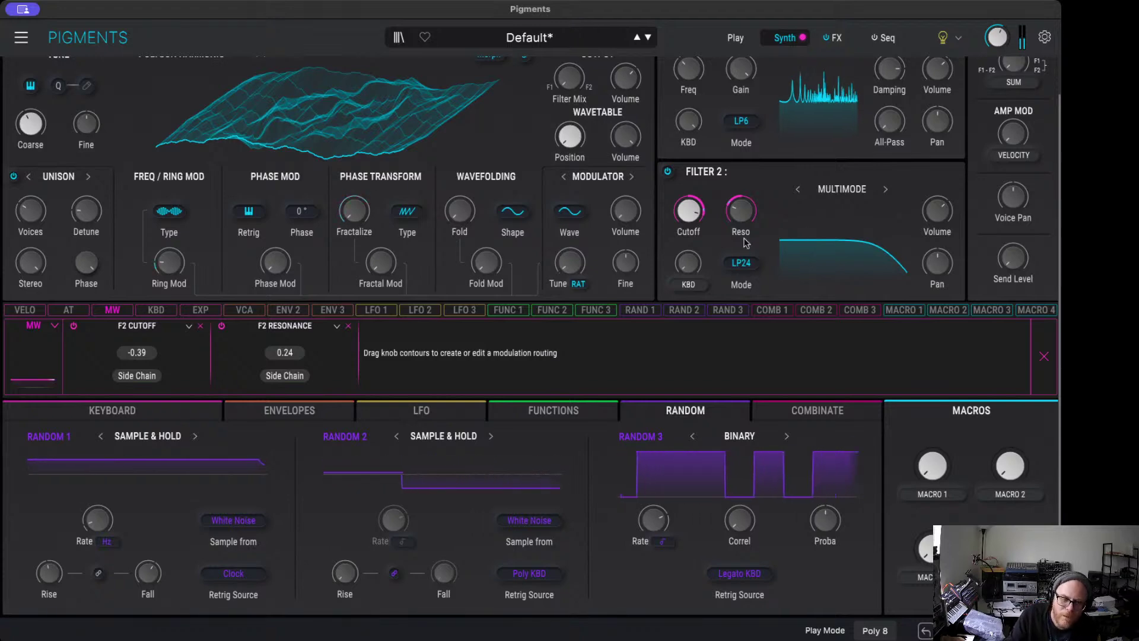
Step: Reduce Random 1's modulation amount on Filter 1's Freq to 0.05
{"action": "scroll", "coordinate": [470, 495], "scroll_direction": "up", "scroll_amount": 2}
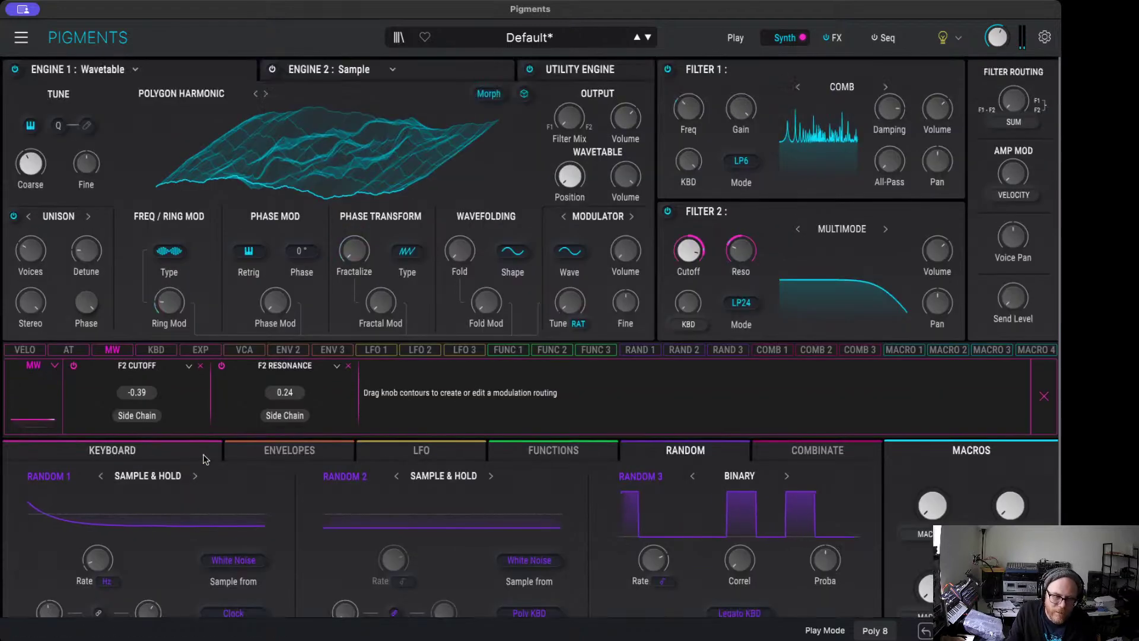
{"action": "scroll", "coordinate": [237, 534], "scroll_direction": "down", "scroll_amount": 2}
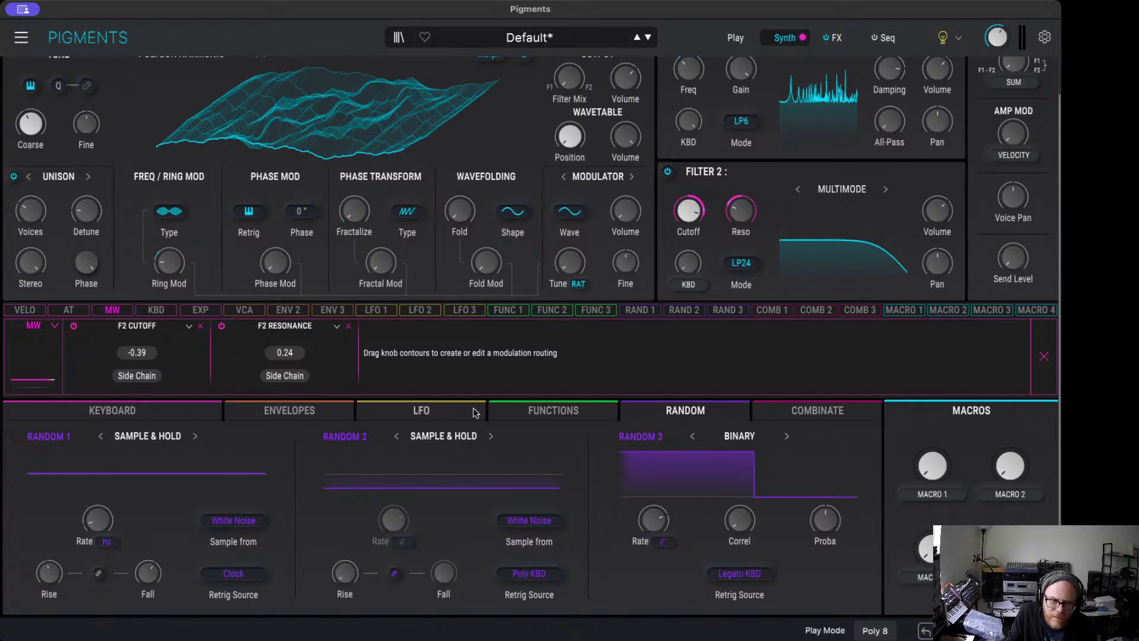
{"action": "left_click", "coordinate": [644, 310]}
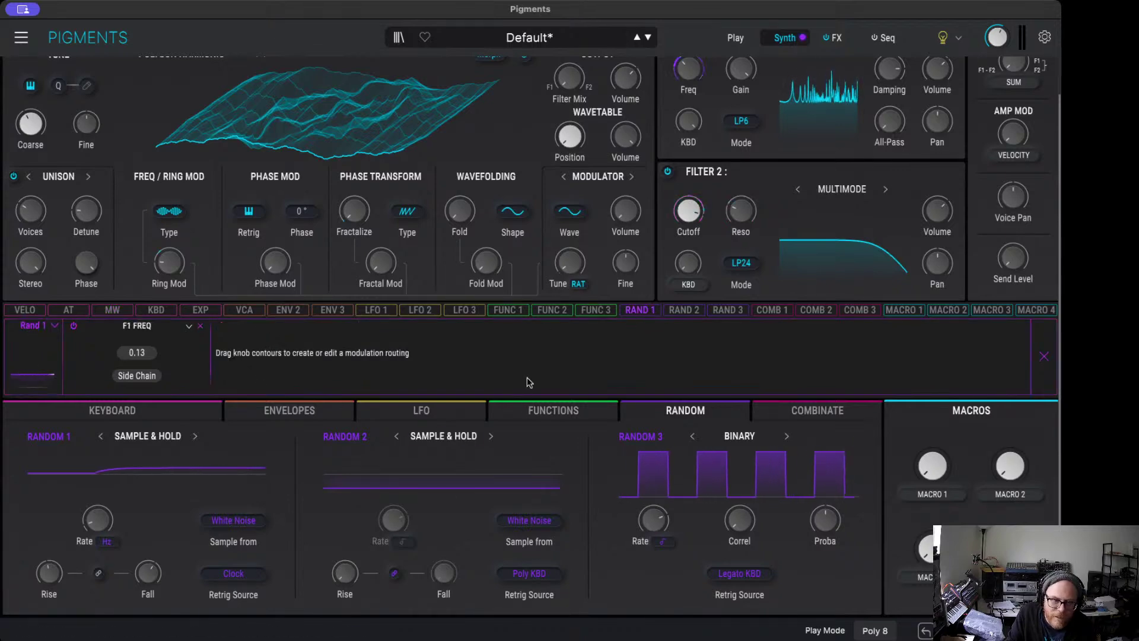
{"action": "scroll", "coordinate": [740, 262], "scroll_direction": "up", "scroll_amount": 2}
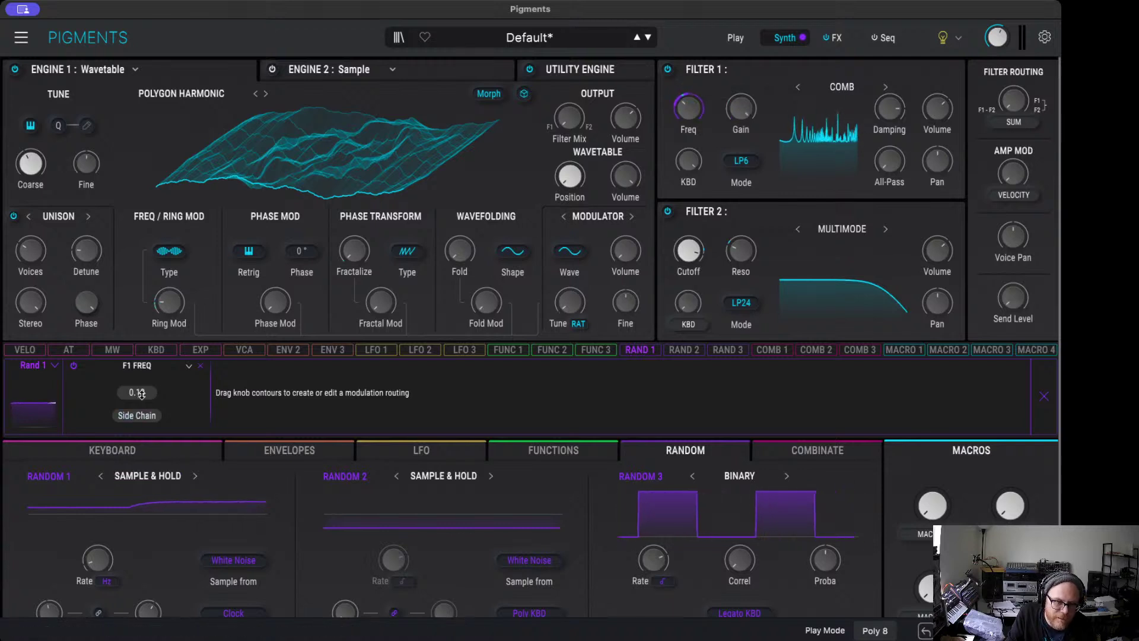
{"action": "left_click_drag", "start_coordinate": [141, 394], "coordinate": [141, 408]}
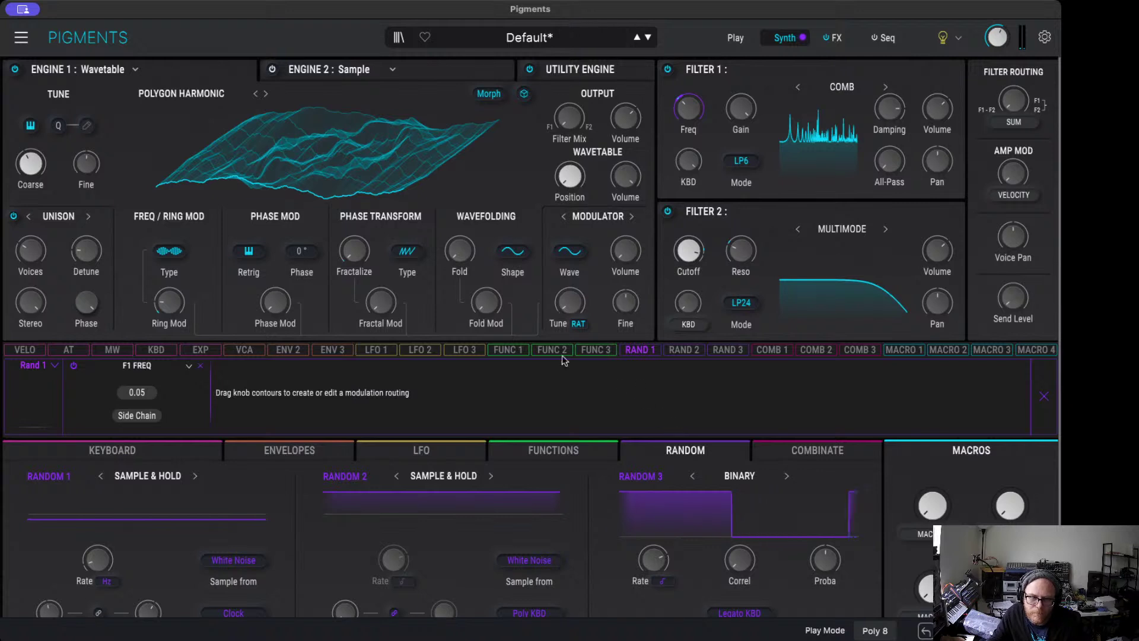
Step: Try raising Engine 1's wavefolding Fold to about 1.54, and turn it back down
{"action": "left_click_drag", "start_coordinate": [460, 250], "coordinate": [460, 229]}
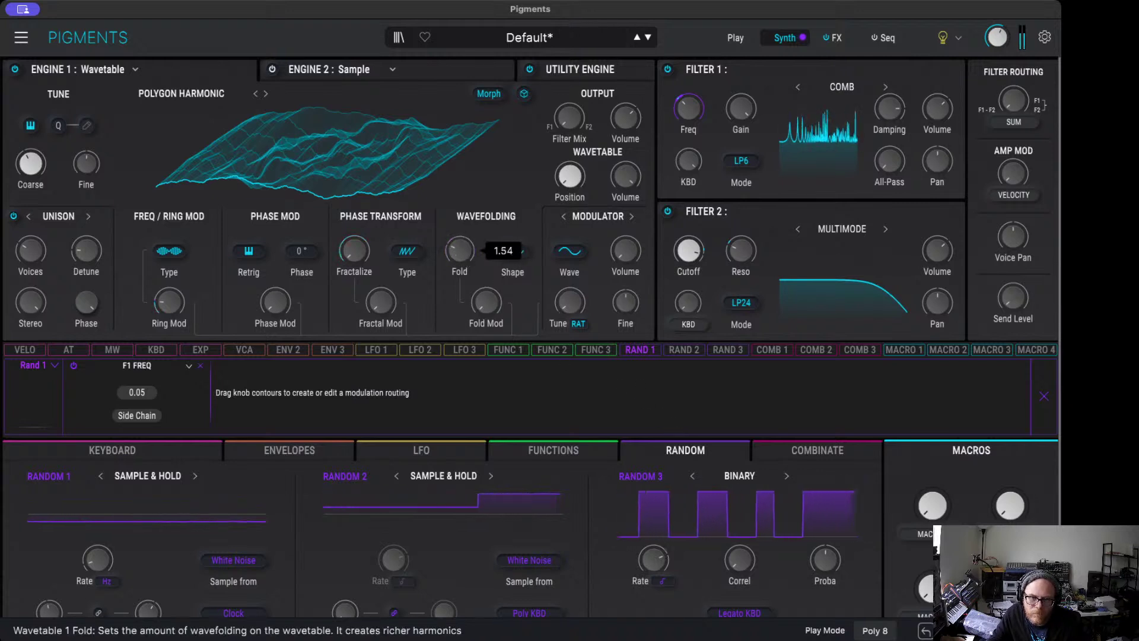
{"action": "left_click_drag", "start_coordinate": [460, 229], "coordinate": [460, 252]}
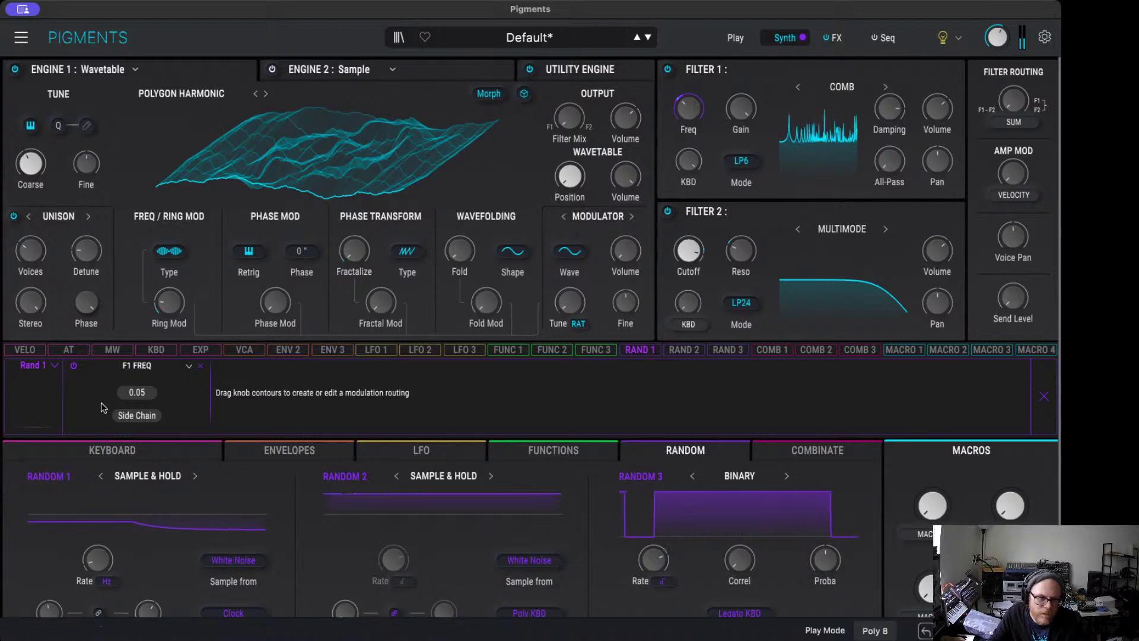
Step: Modulate Engine 1's wavefolding Fold with aftertouch, using an amount of 0.33
{"action": "left_click", "coordinate": [69, 351]}
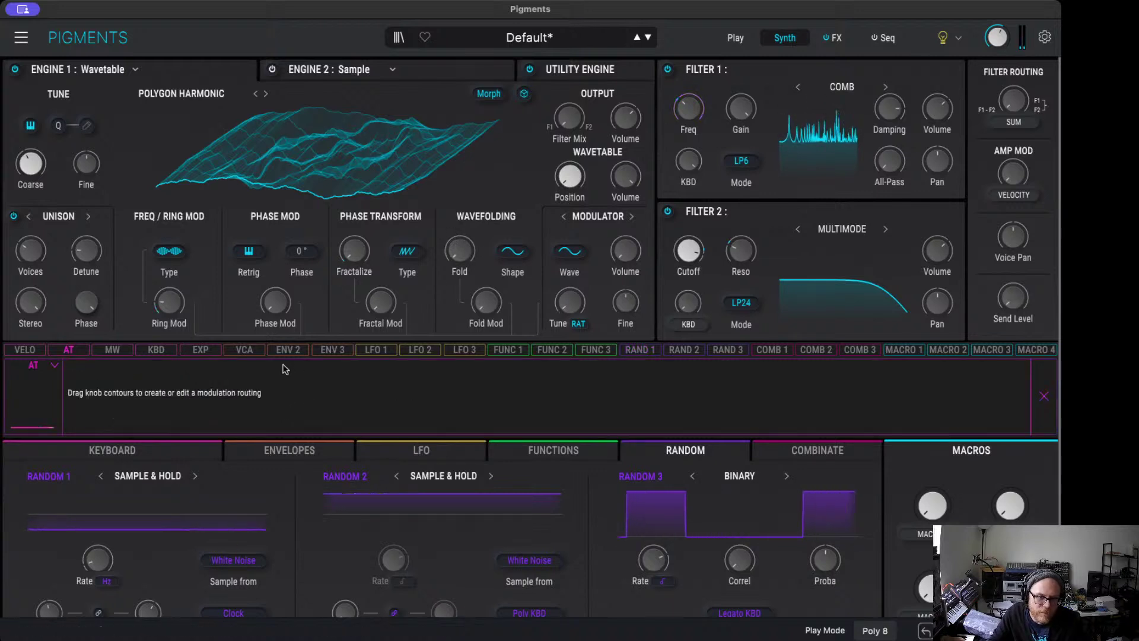
{"action": "left_click_drag", "start_coordinate": [460, 250], "coordinate": [460, 240]}
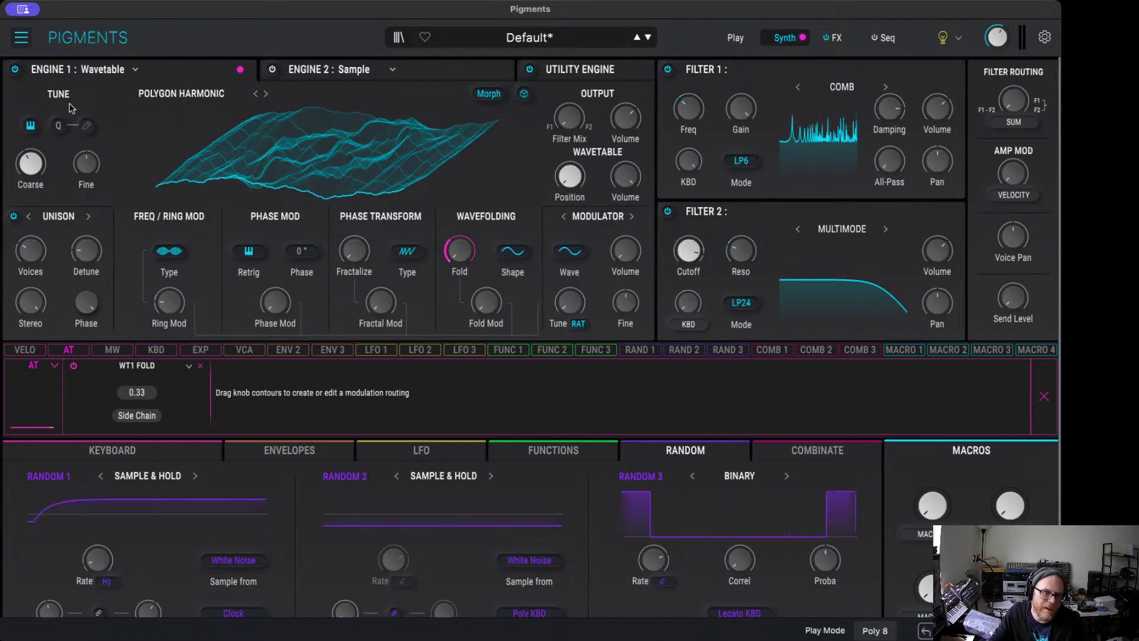
Step: Start saving the patch as a new preset named Reality Knife, fill in the author's name, and set its type to Evolving Keys
{"action": "key", "text": "super+s"}
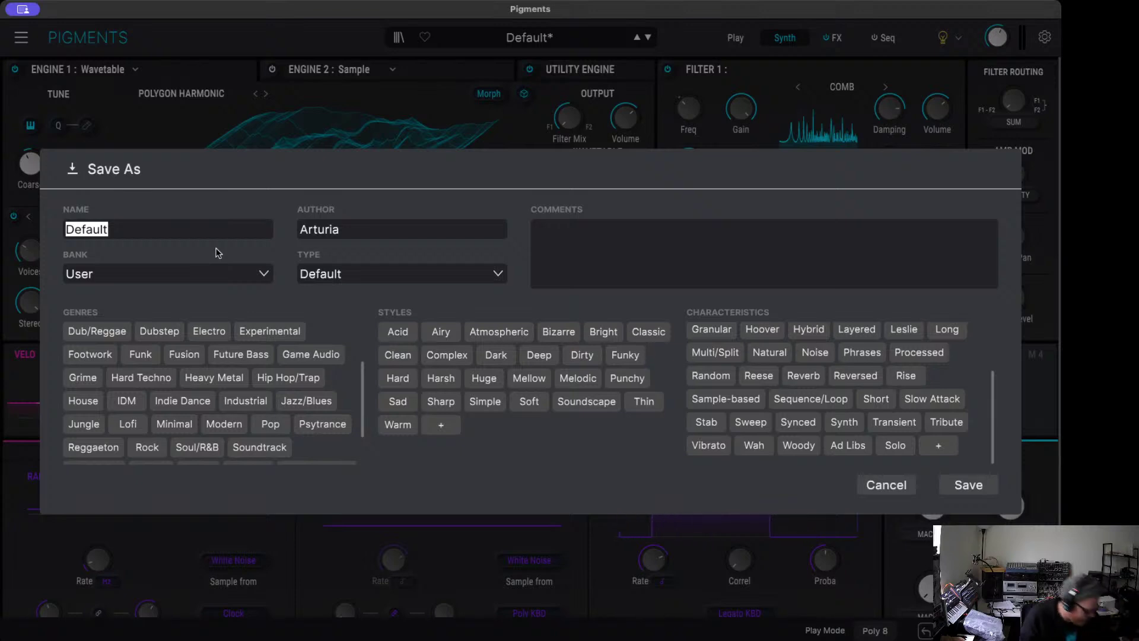
{"action": "type", "text": "Rea"}
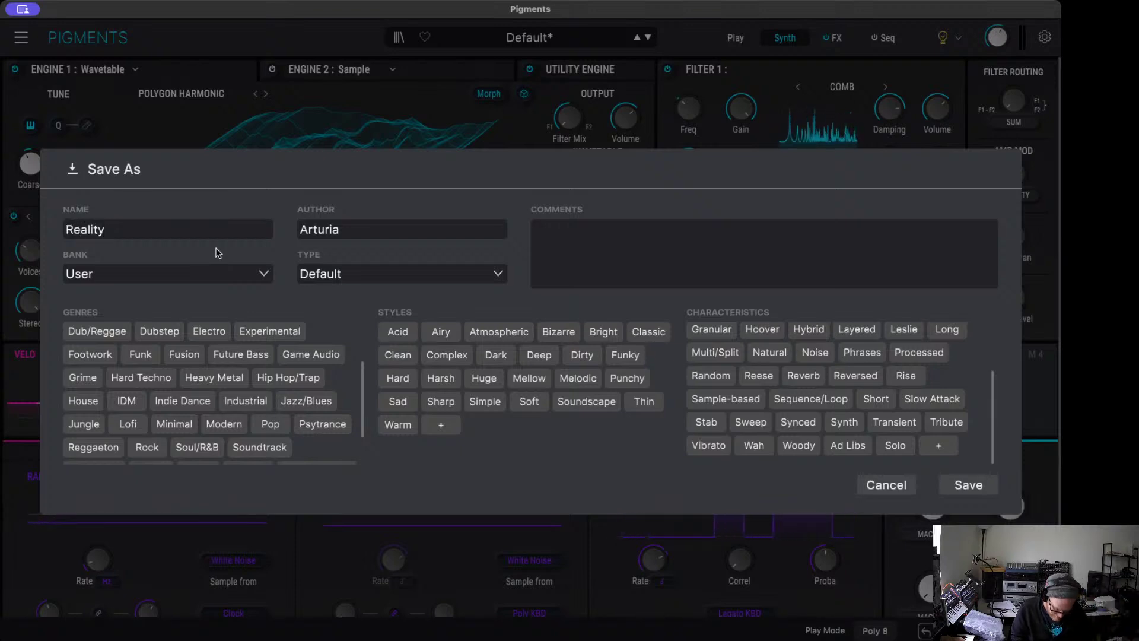
{"action": "type", "text": "lity Knife"}
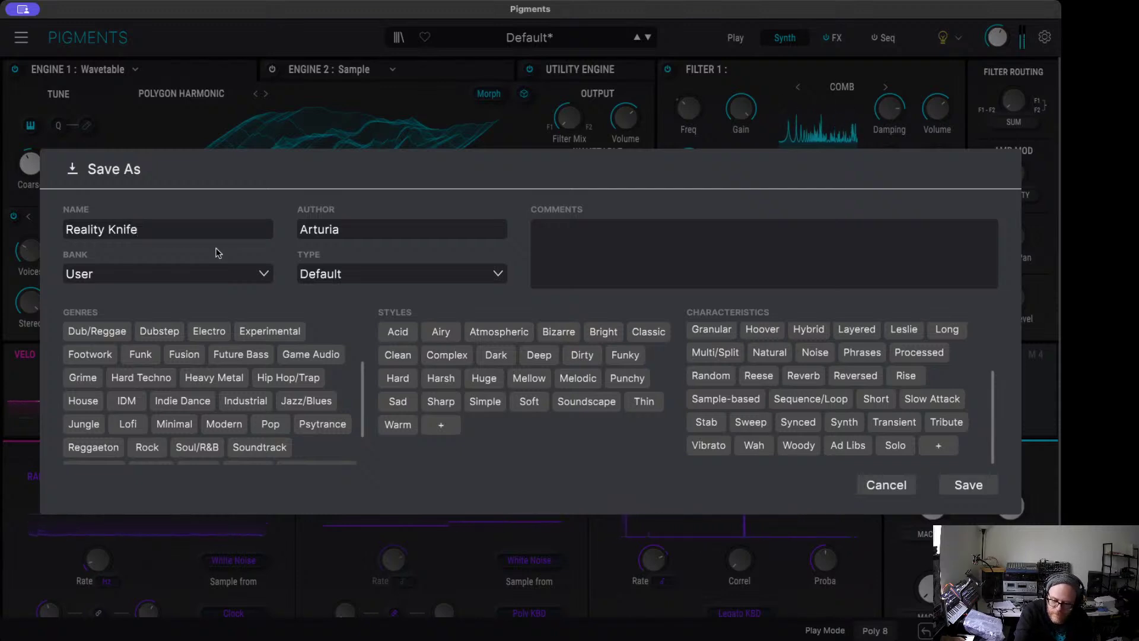
{"action": "key", "text": "Tab"}
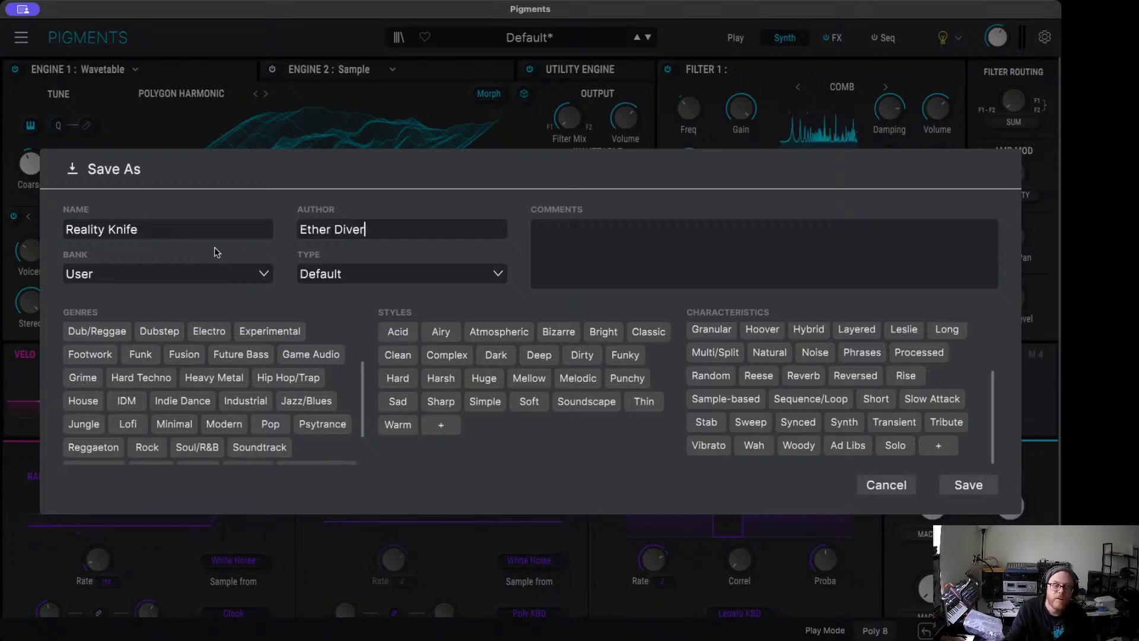
{"action": "left_click", "coordinate": [378, 277]}
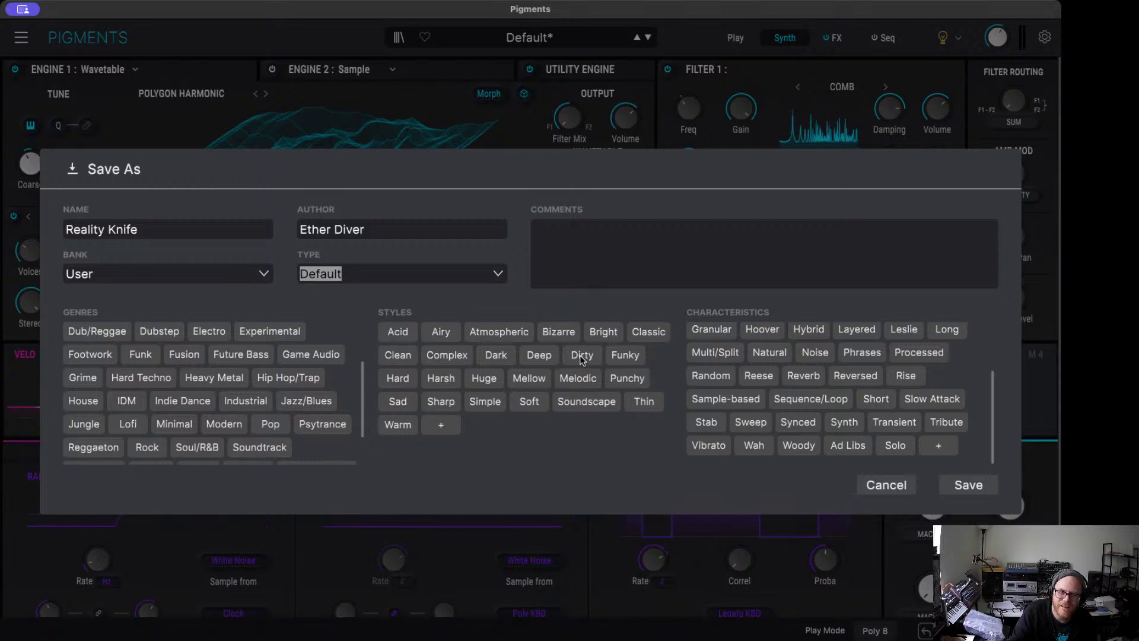
{"action": "type", "text": "Evolving Keys"}
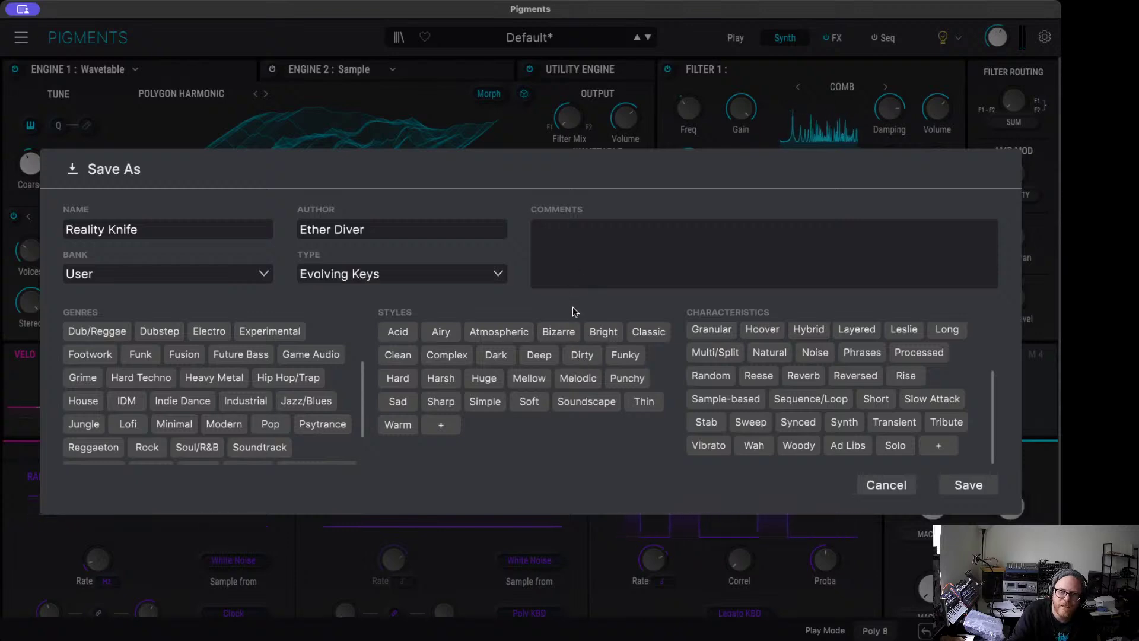
Step: Tag the preset with the Bizarre and Dirty styles
{"action": "left_click", "coordinate": [561, 331]}
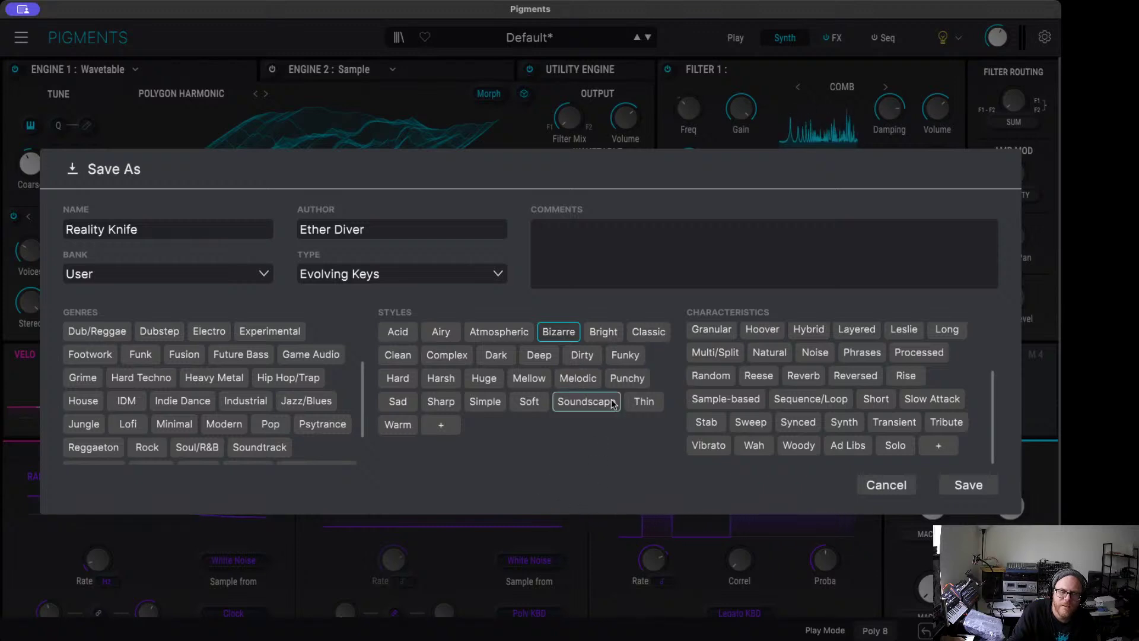
{"action": "left_click", "coordinate": [582, 355]}
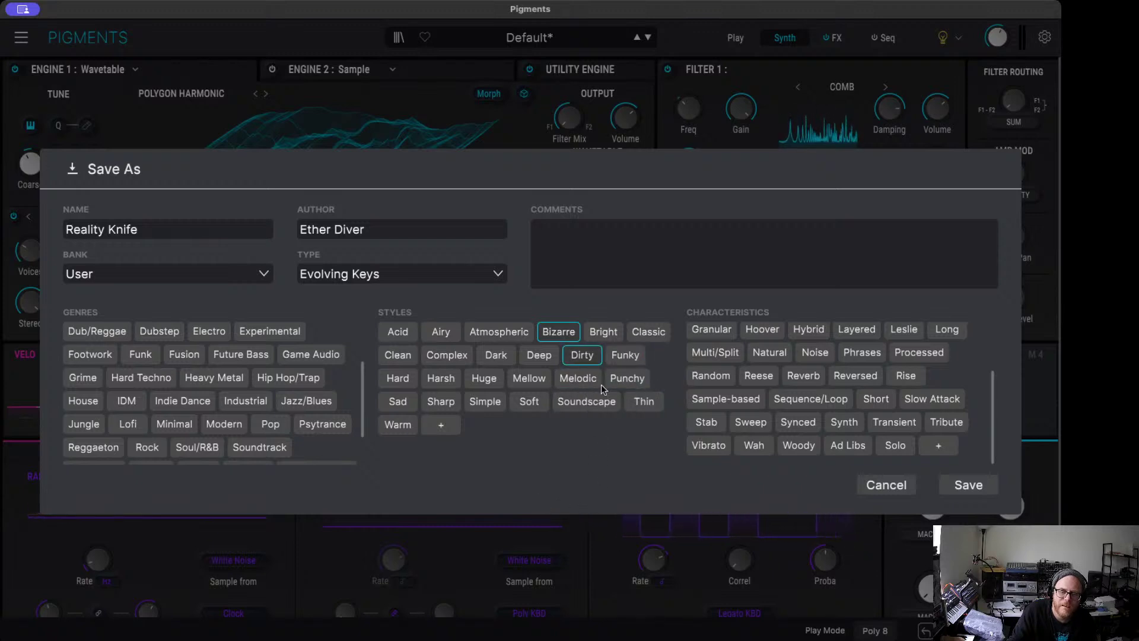
{"action": "left_click", "coordinate": [454, 407]}
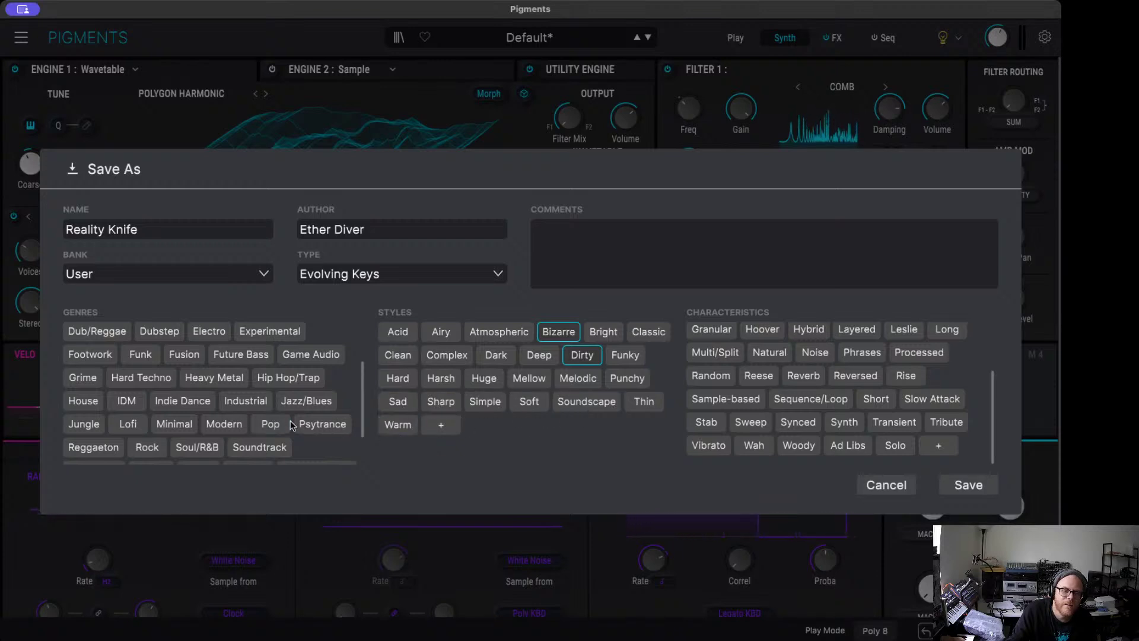
Step: Tag the preset with the IDM, Techno and Dubstep genres
{"action": "left_click", "coordinate": [141, 399]}
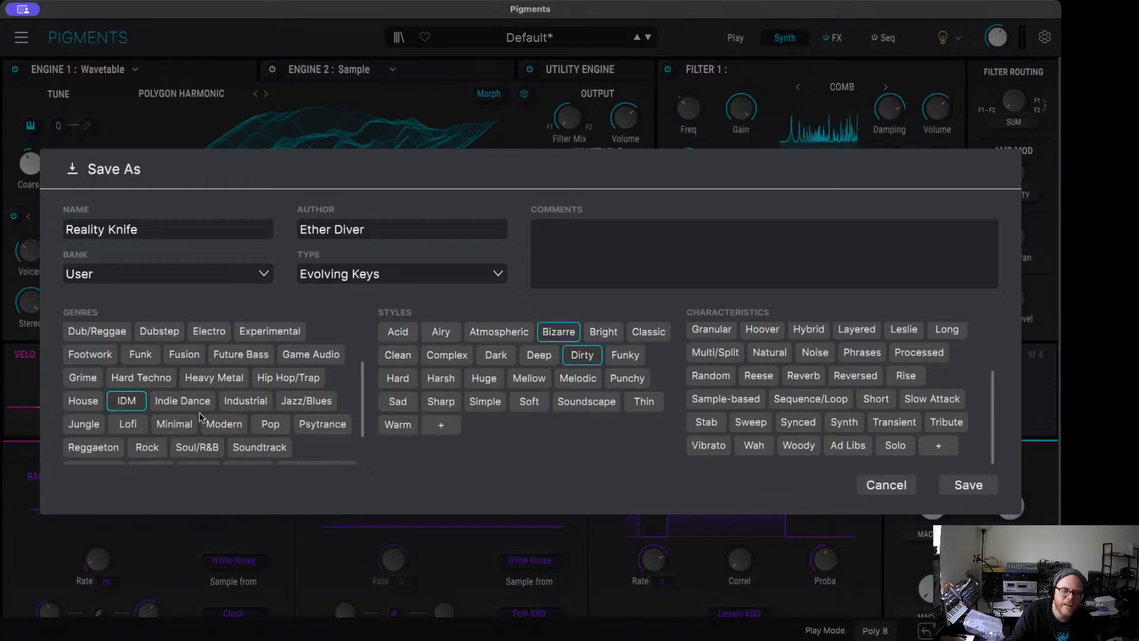
{"action": "scroll", "coordinate": [266, 429], "scroll_direction": "down", "scroll_amount": 1}
{"action": "scroll", "coordinate": [267, 429], "scroll_direction": "down", "scroll_amount": 1}
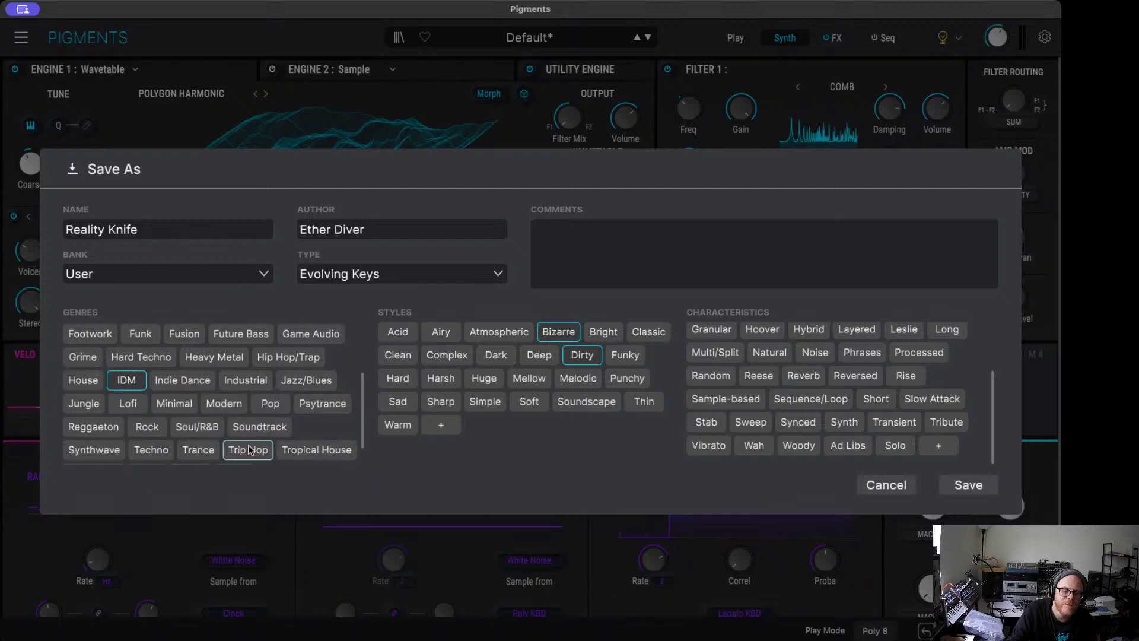
{"action": "left_click", "coordinate": [153, 452]}
{"action": "scroll", "coordinate": [273, 403], "scroll_direction": "down", "scroll_amount": 1}
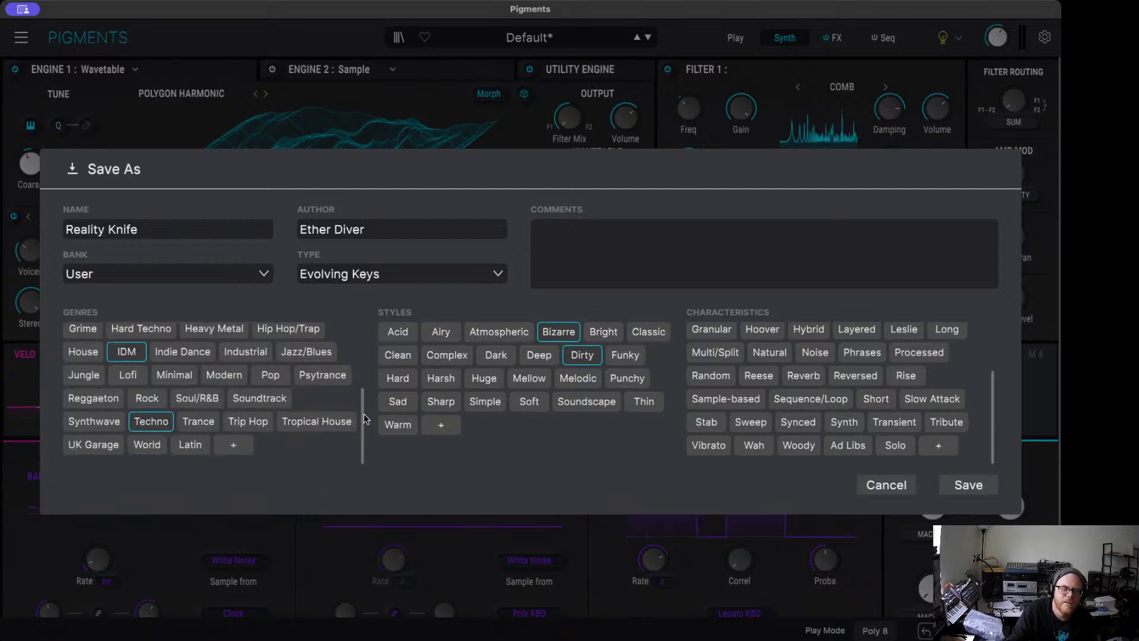
{"action": "scroll", "coordinate": [285, 446], "scroll_direction": "up", "scroll_amount": 4}
{"action": "scroll", "coordinate": [280, 445], "scroll_direction": "down", "scroll_amount": 1}
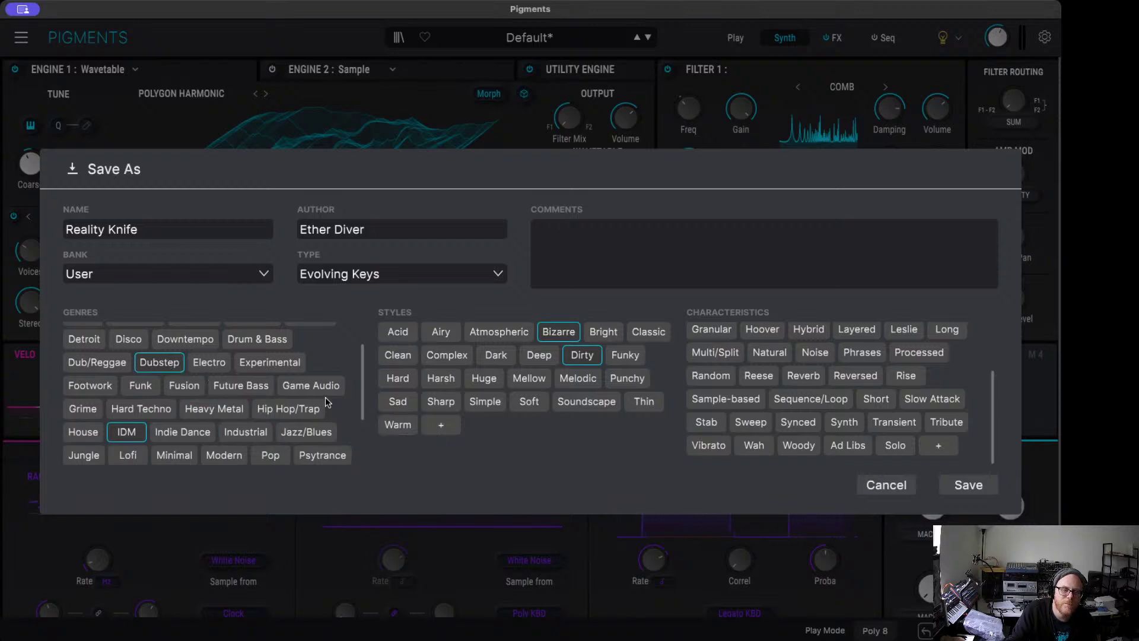
{"action": "scroll", "coordinate": [325, 402], "scroll_direction": "up", "scroll_amount": 2}
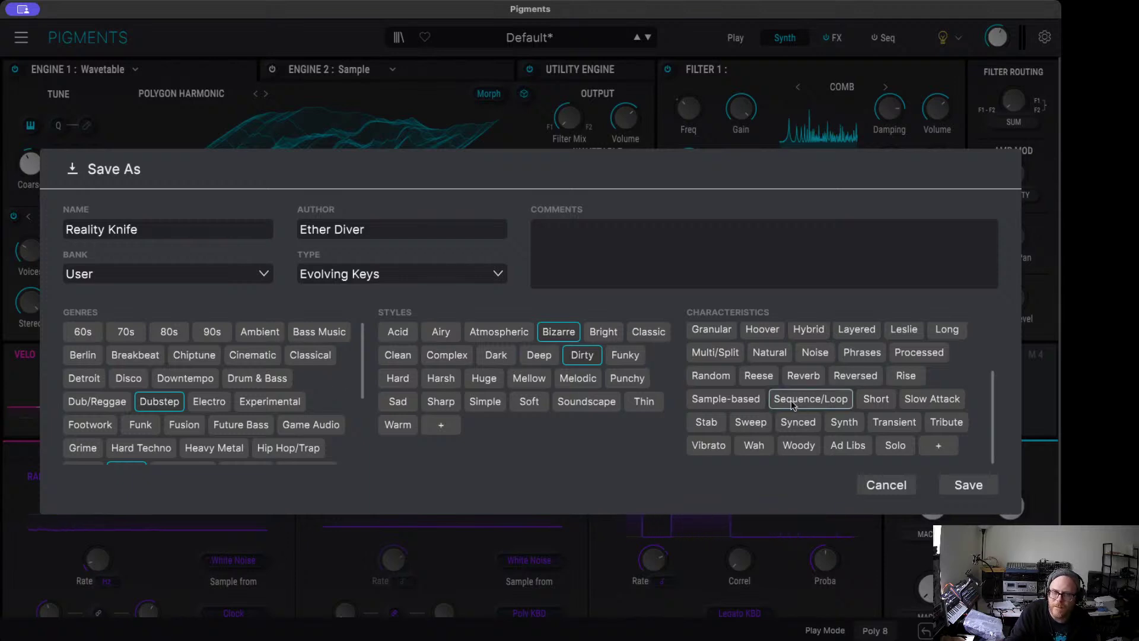
Step: Look through the full list of Characteristics tags for ones that suit the preset
{"action": "scroll", "coordinate": [791, 399], "scroll_direction": "up", "scroll_amount": 3}
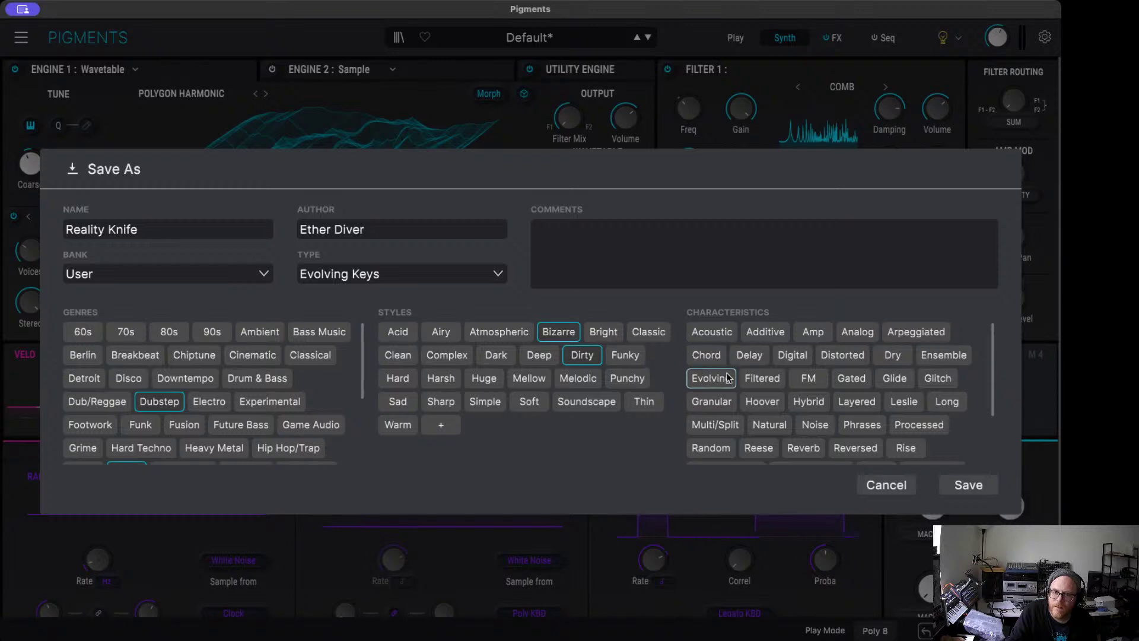
{"action": "scroll", "coordinate": [925, 380], "scroll_direction": "down", "scroll_amount": 3}
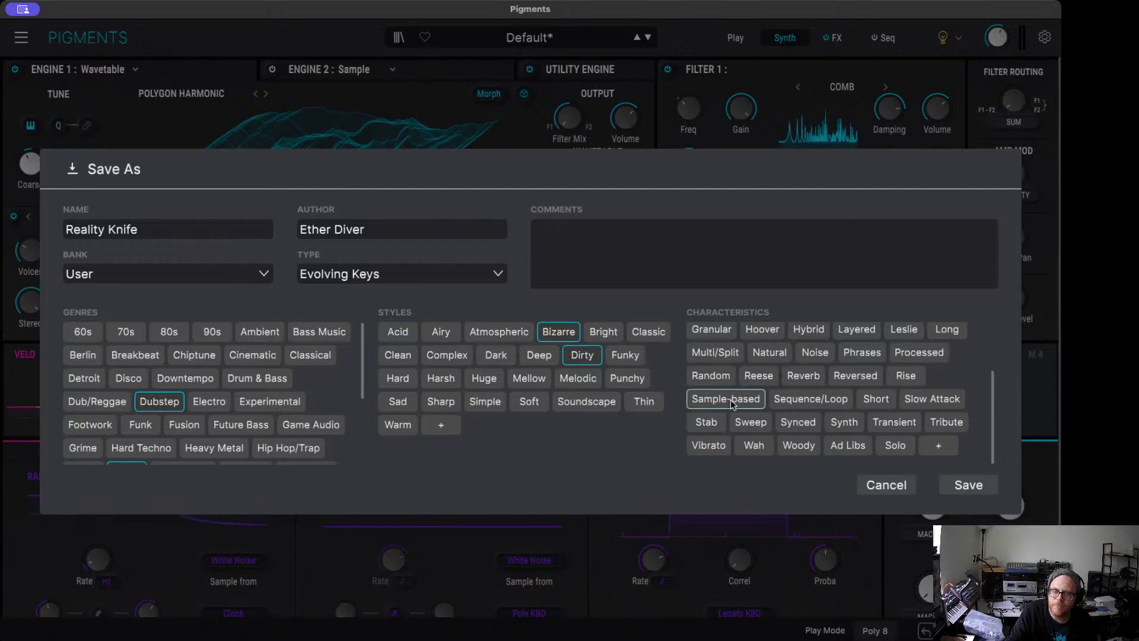
{"action": "scroll", "coordinate": [892, 425], "scroll_direction": "up", "scroll_amount": 3}
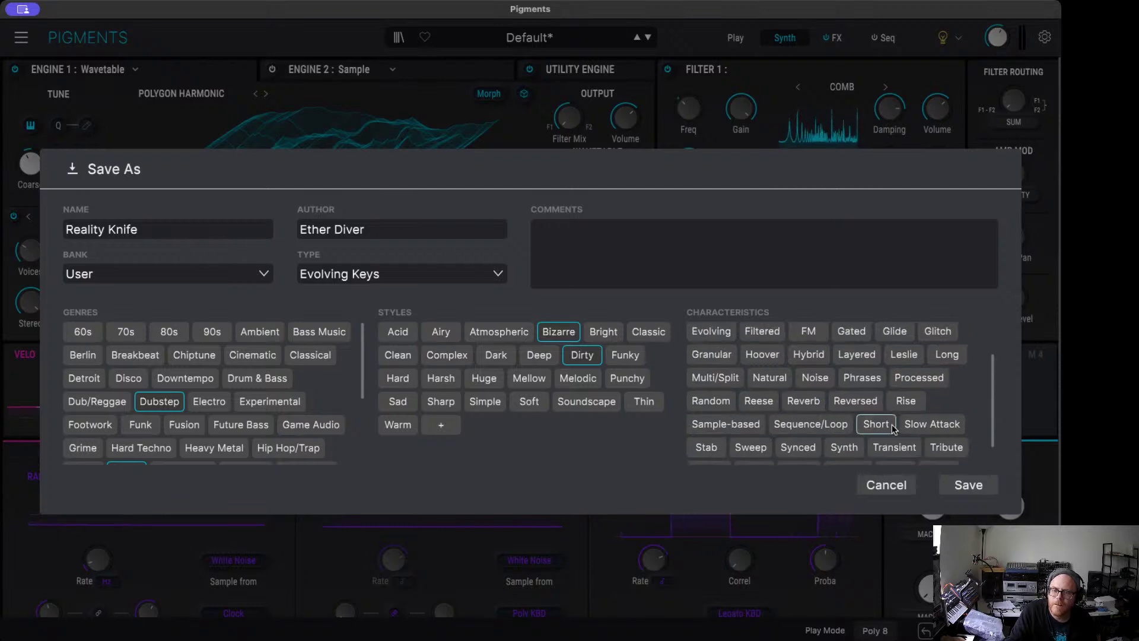
{"action": "scroll", "coordinate": [896, 439], "scroll_direction": "down", "scroll_amount": 3}
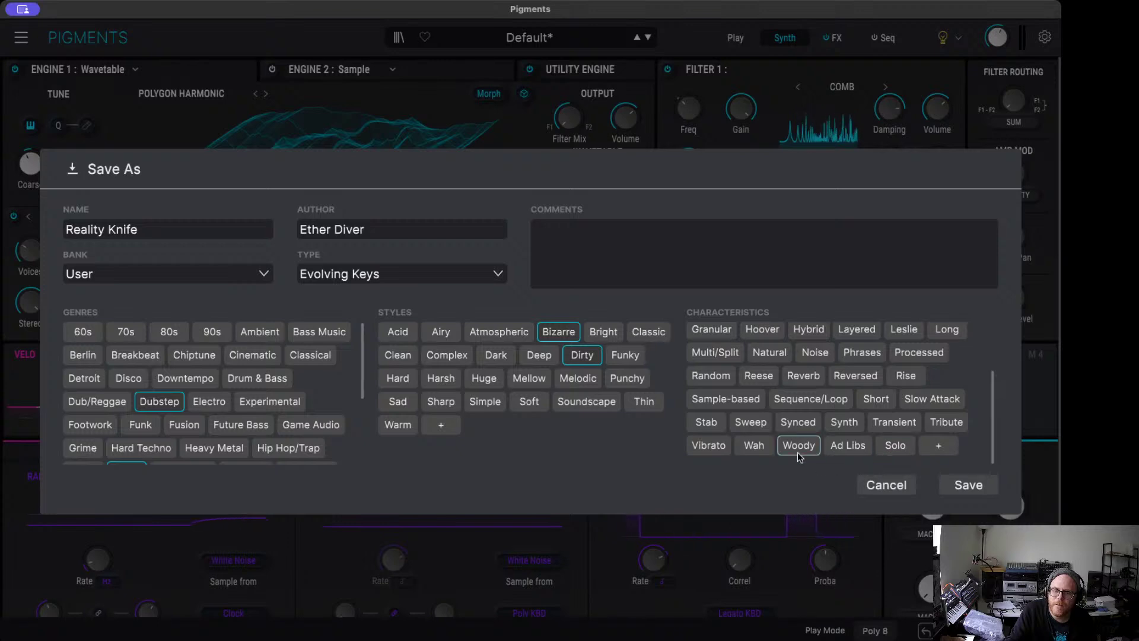
{"action": "scroll", "coordinate": [796, 451], "scroll_direction": "up", "scroll_amount": 3}
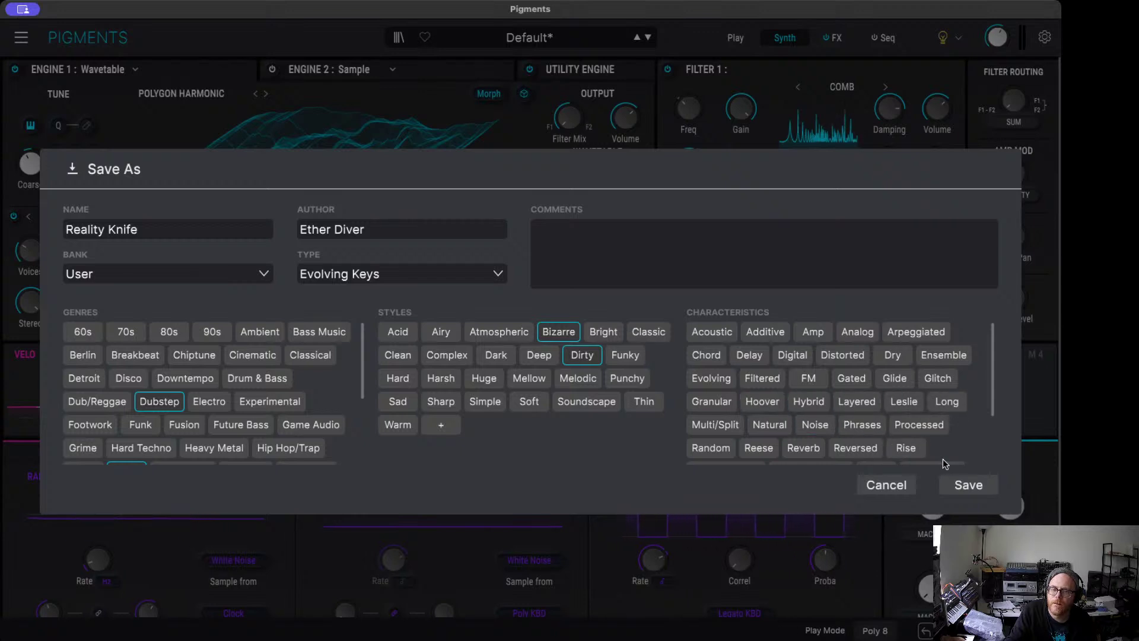
Step: Save the preset as Reality Knife in the User bank with the type Evolving Keys
{"action": "left_click", "coordinate": [982, 486]}
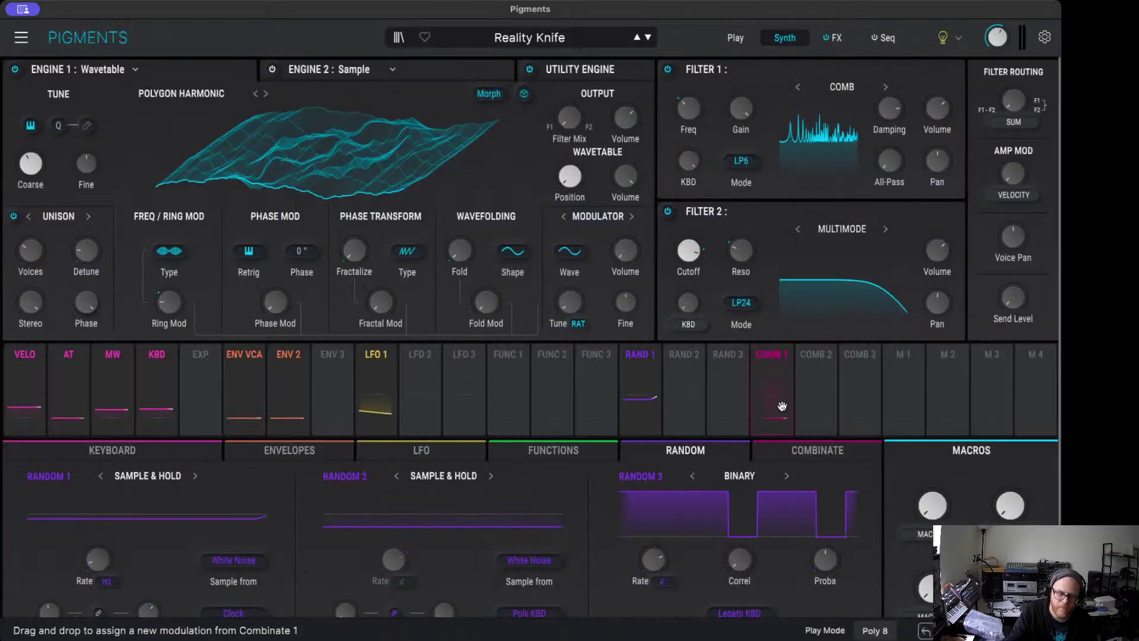
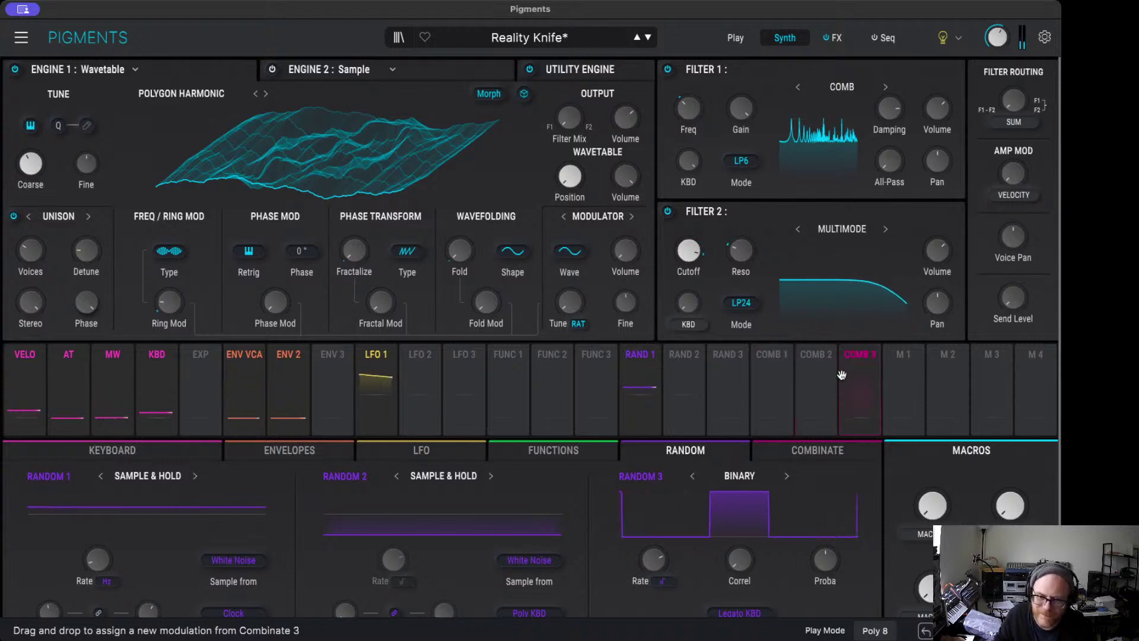
Step: Raise the Dry/Wet mix of the delay in FX A and load the delay's Karplus preset
{"action": "mouse_move", "coordinate": [836, 365]}
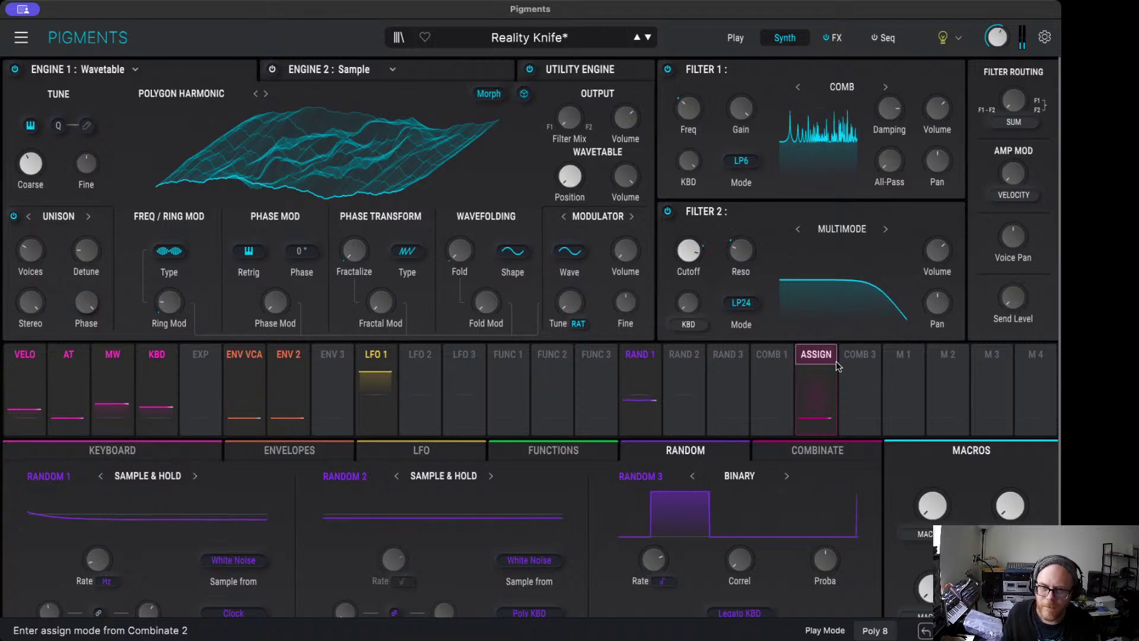
{"action": "left_click", "coordinate": [835, 38]}
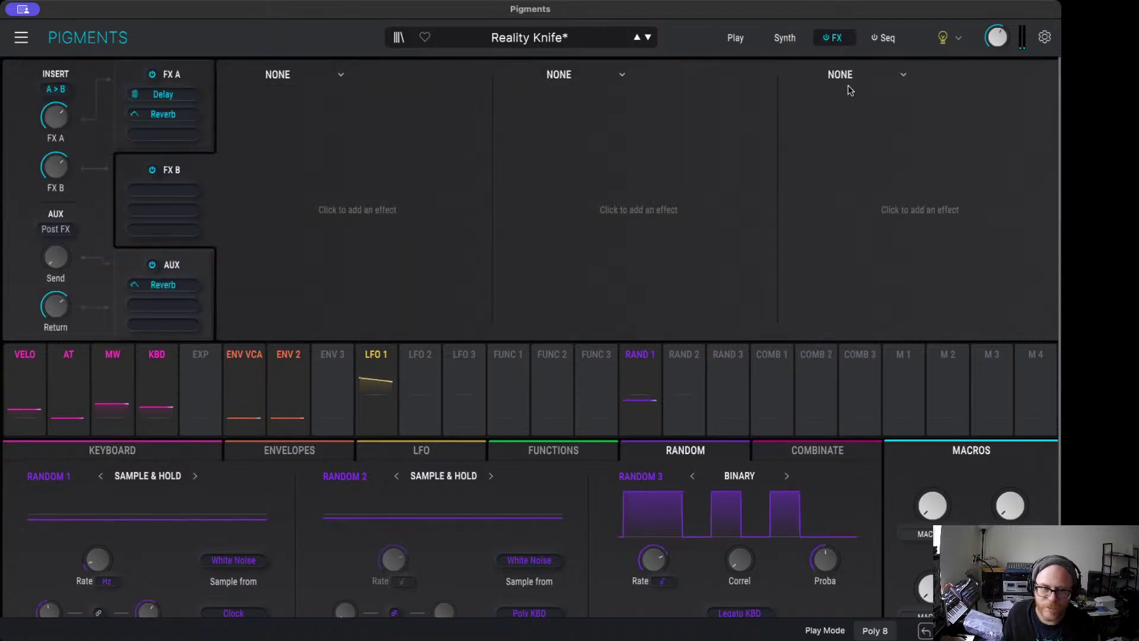
{"action": "left_click", "coordinate": [190, 78]}
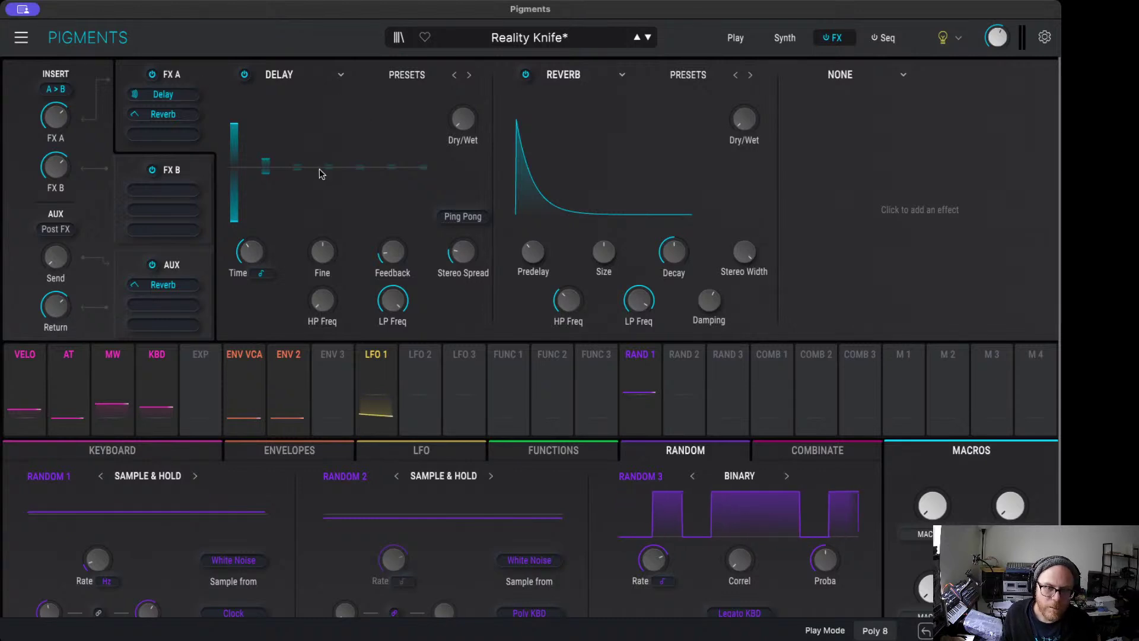
{"action": "left_click_drag", "start_coordinate": [463, 118], "coordinate": [463, 113]}
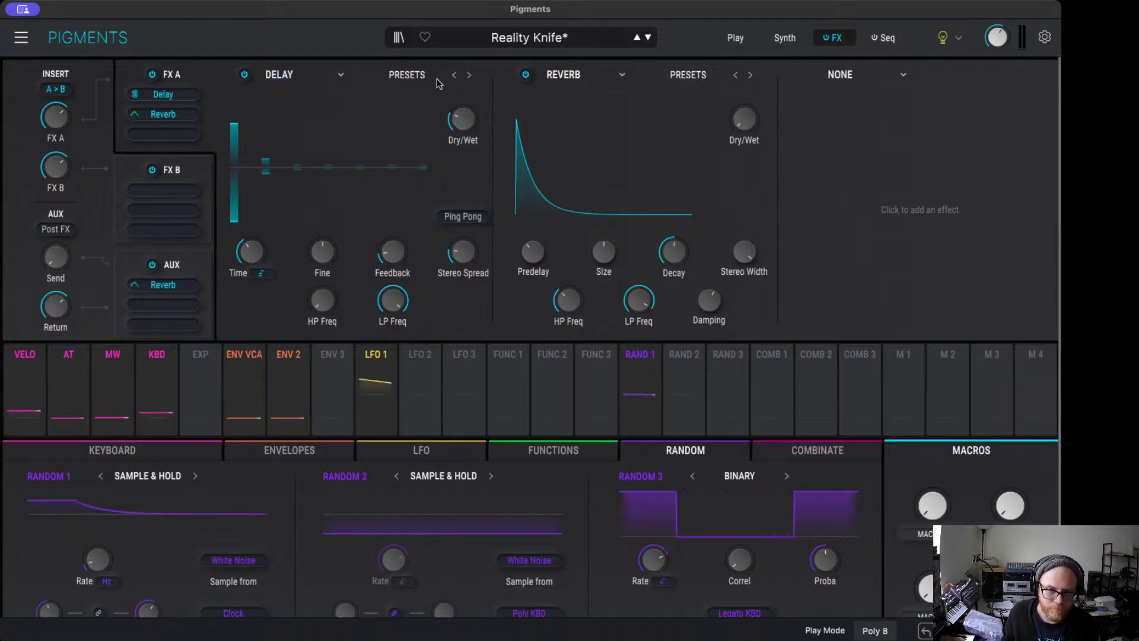
{"action": "left_click", "coordinate": [470, 76]}
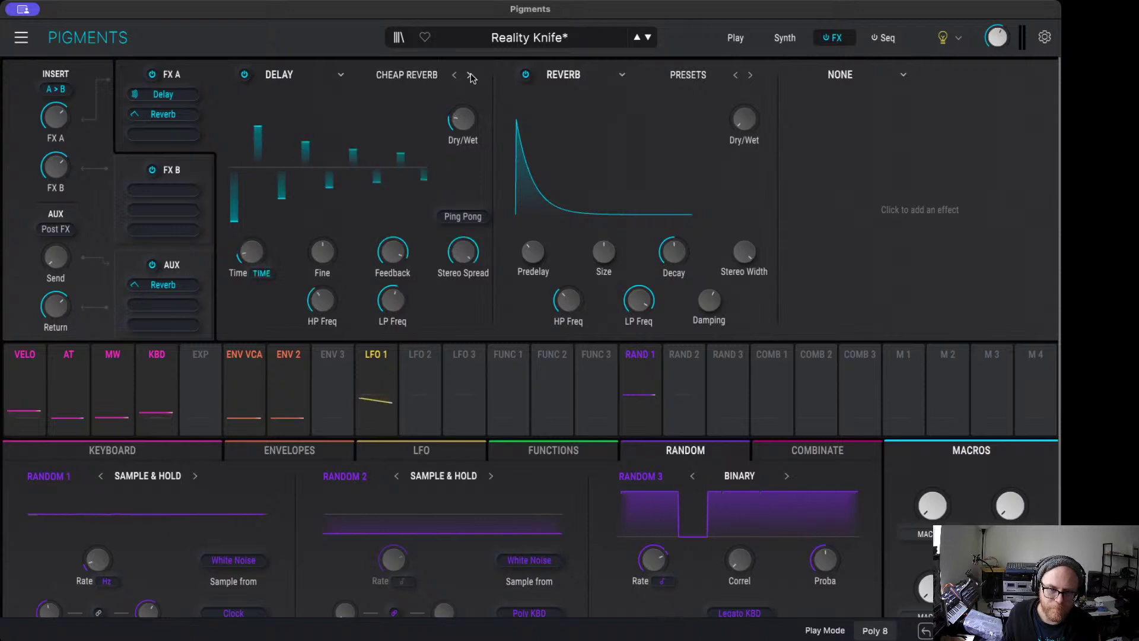
{"action": "left_click", "coordinate": [471, 75]}
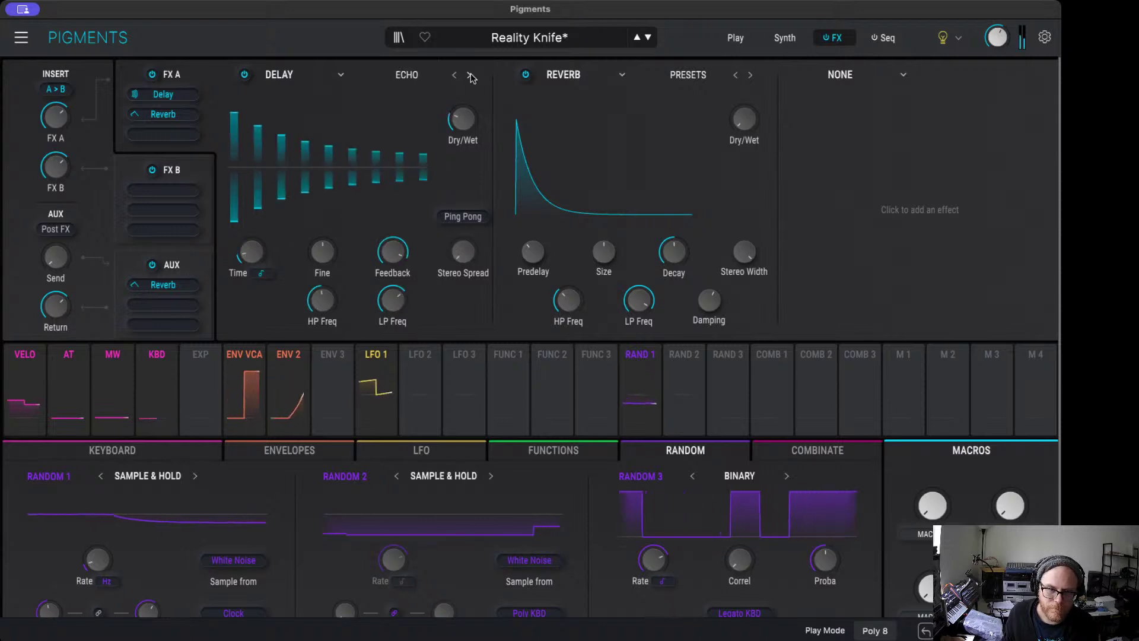
{"action": "left_click", "coordinate": [470, 75]}
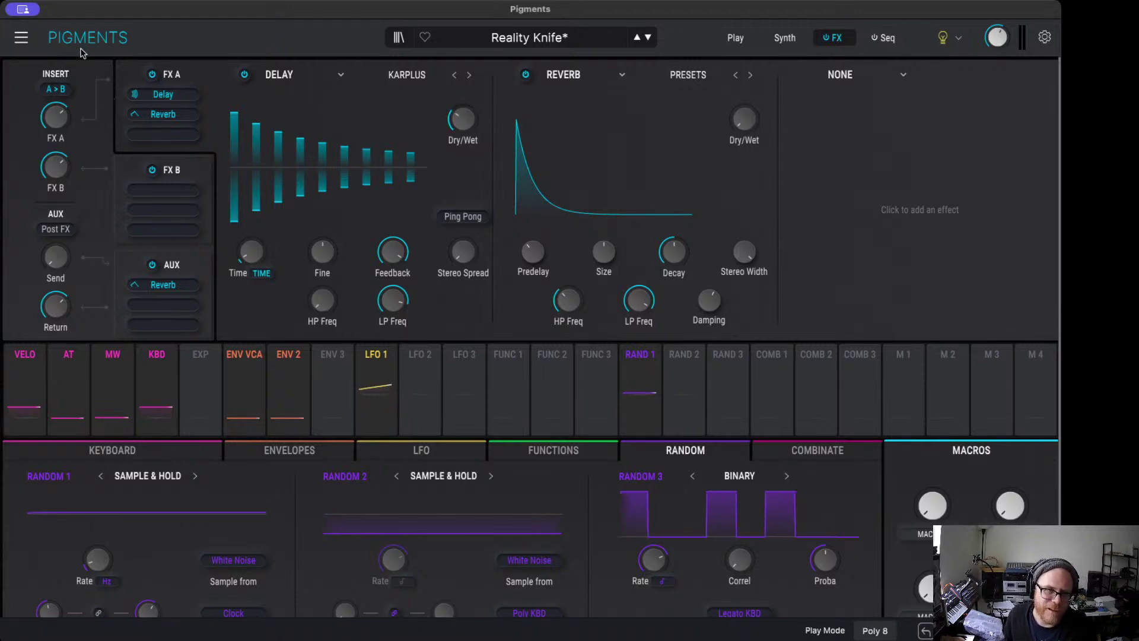
{"action": "left_click", "coordinate": [739, 43]}
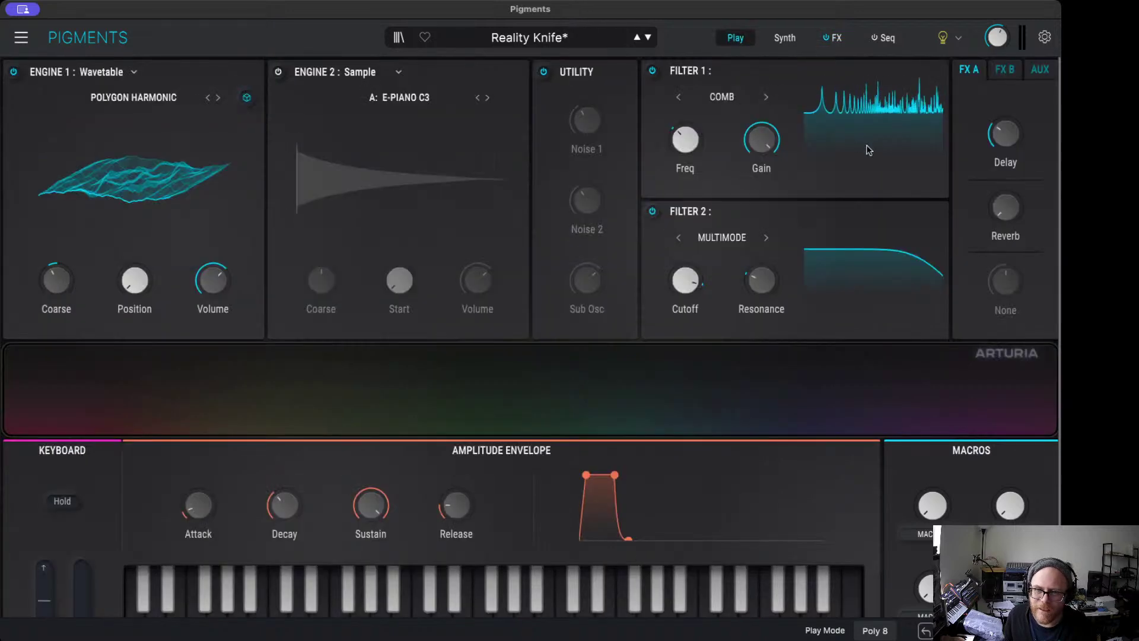
{"action": "left_click", "coordinate": [791, 45]}
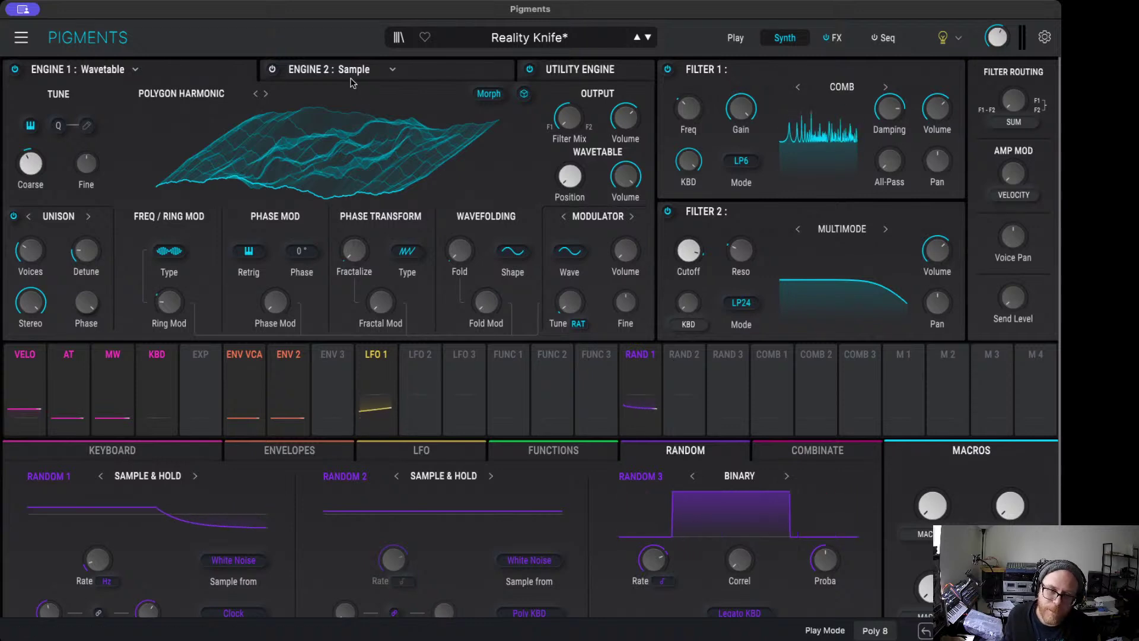
{"action": "left_click", "coordinate": [392, 69]}
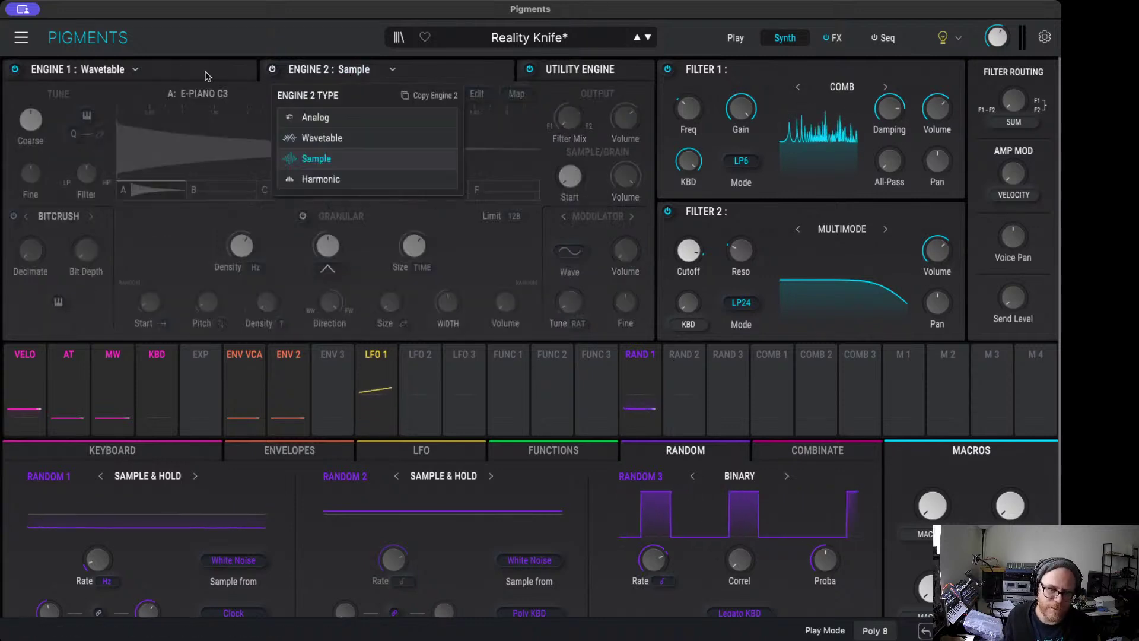
{"action": "left_click", "coordinate": [178, 74]}
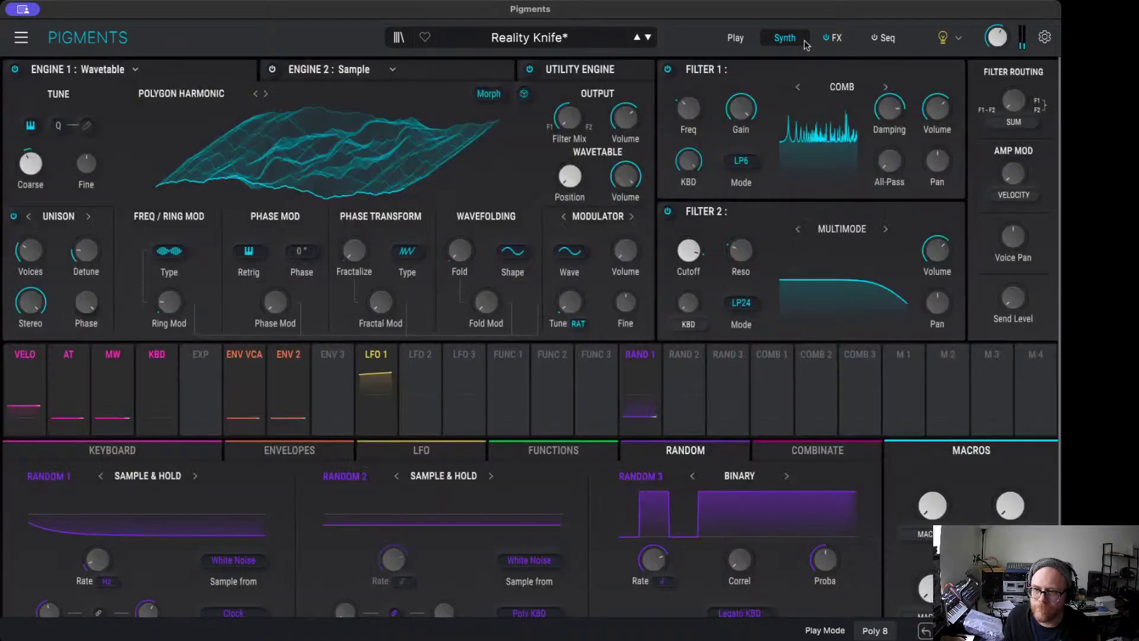
Step: Adjust the Dry/Wet mix and Feedback of the Karplus delay in FX A by ear, comparing low and high settings
{"action": "left_click", "coordinate": [837, 40]}
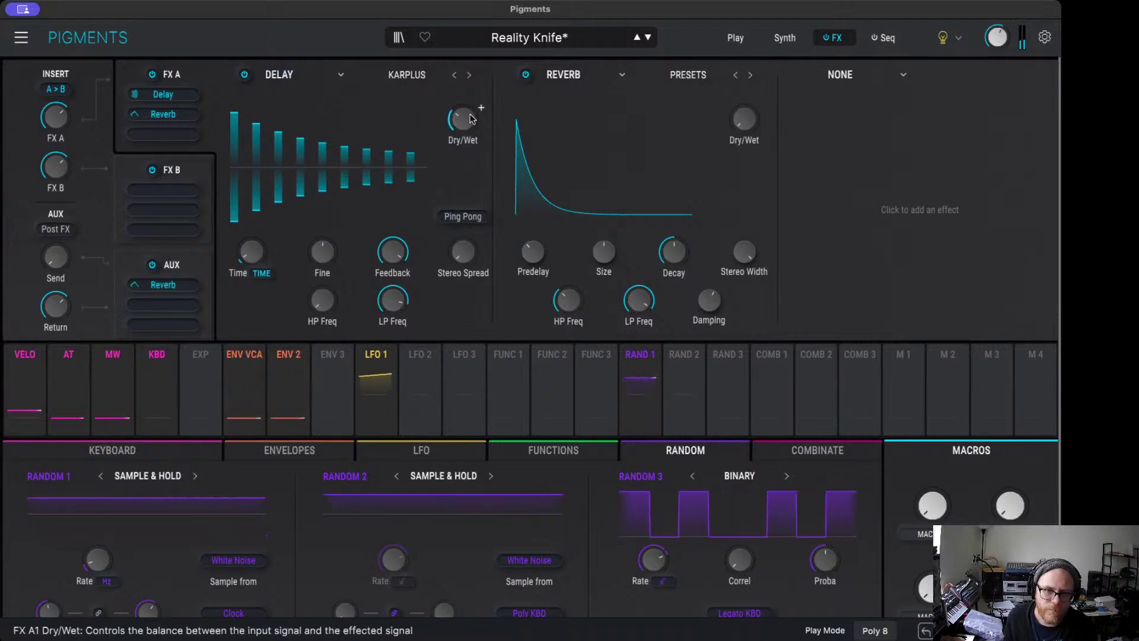
{"action": "mouse_move", "coordinate": [469, 117]}
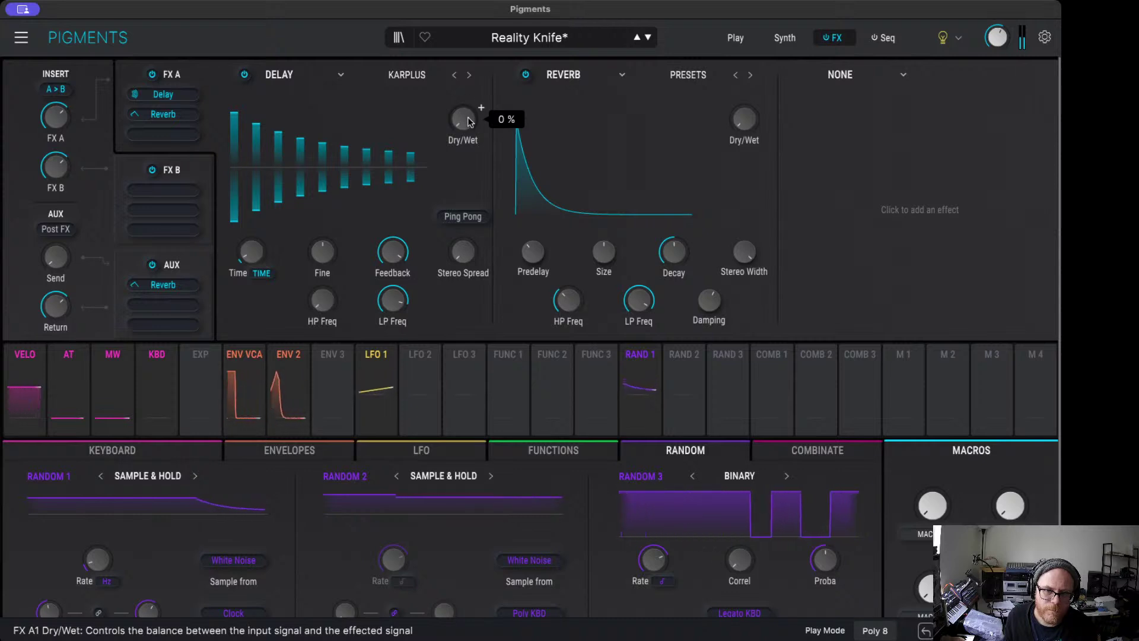
{"action": "left_click_drag", "start_coordinate": [467, 116], "coordinate": [467, 98]}
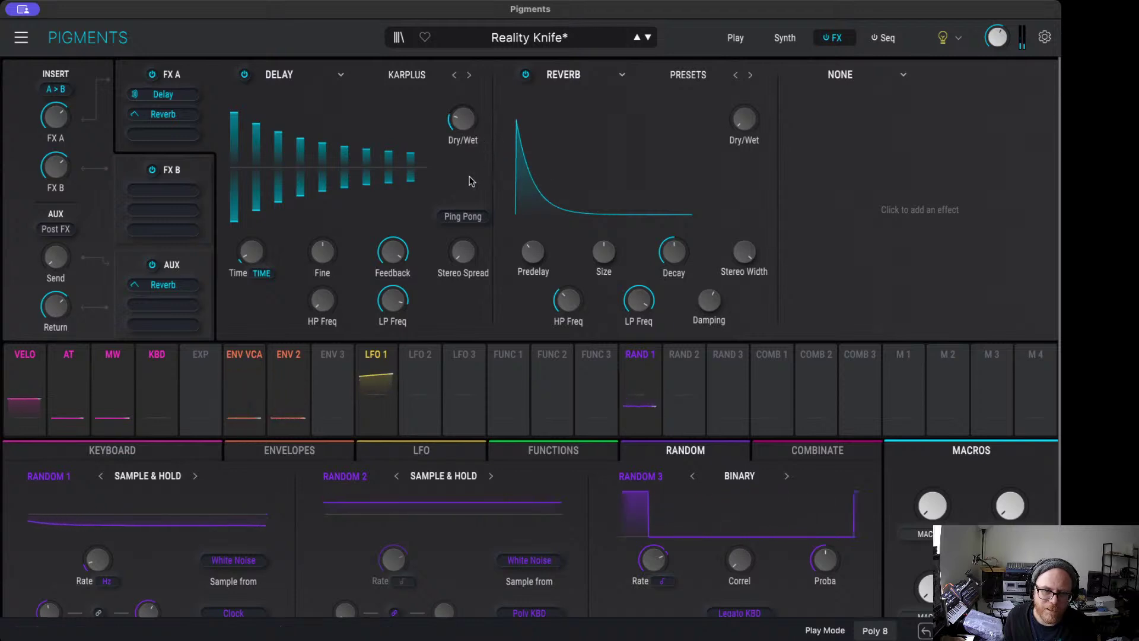
{"action": "mouse_move", "coordinate": [392, 259]}
{"action": "mouse_move", "coordinate": [392, 252]}
{"action": "left_mouse_down"}
{"action": "mouse_move", "coordinate": [392, 309]}
{"action": "mouse_move", "coordinate": [392, 244]}
{"action": "left_mouse_up"}
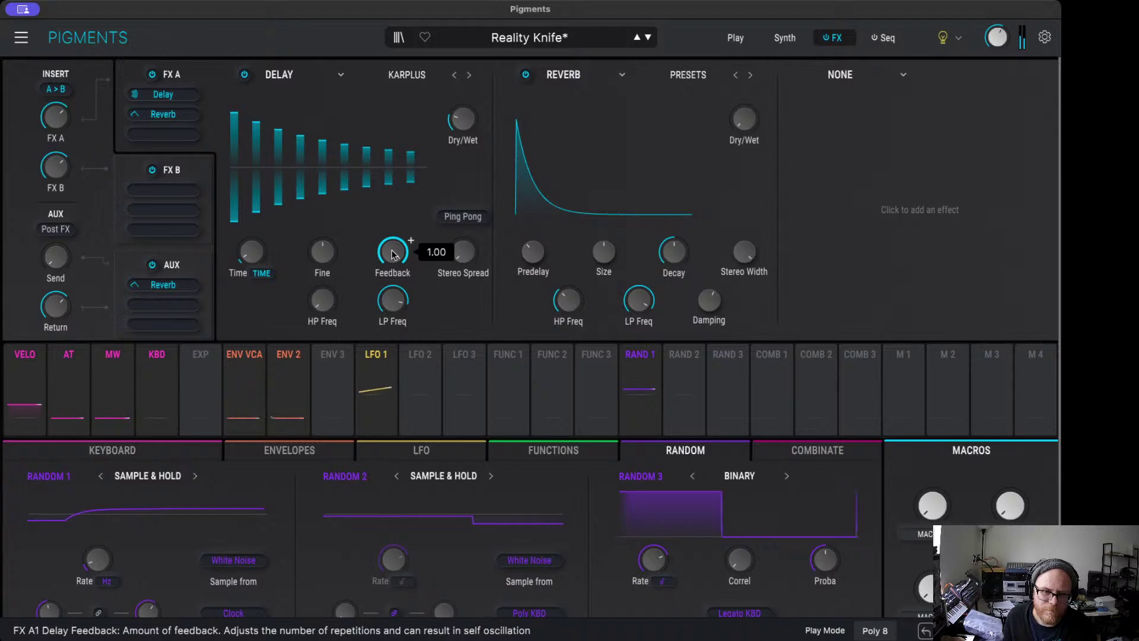
{"action": "scroll", "coordinate": [392, 253], "scroll_direction": "down", "scroll_amount": 10}
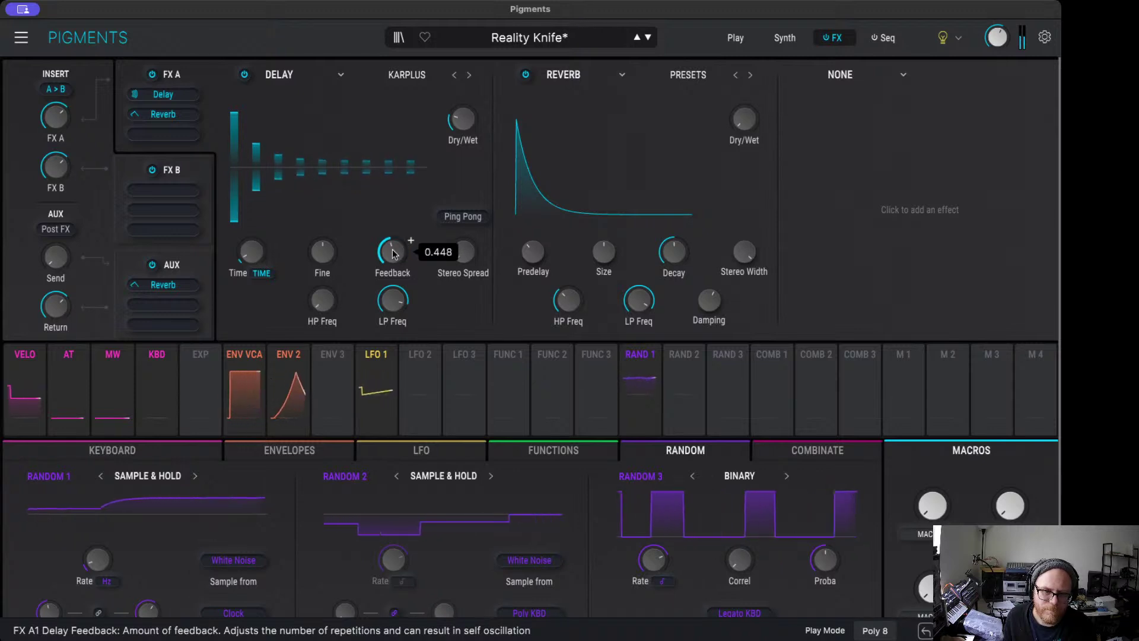
{"action": "scroll", "coordinate": [392, 253], "scroll_direction": "up", "scroll_amount": 8}
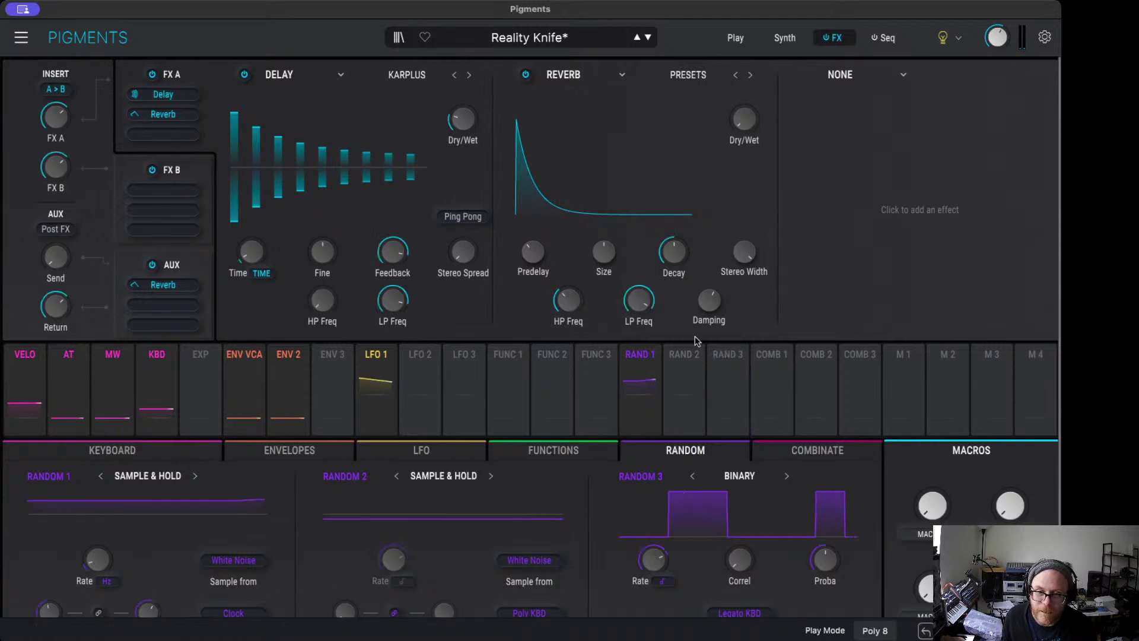
Step: Replace the reverb in the second FX A slot with a Flanger and load its Vocal Like preset
{"action": "left_click", "coordinate": [570, 76]}
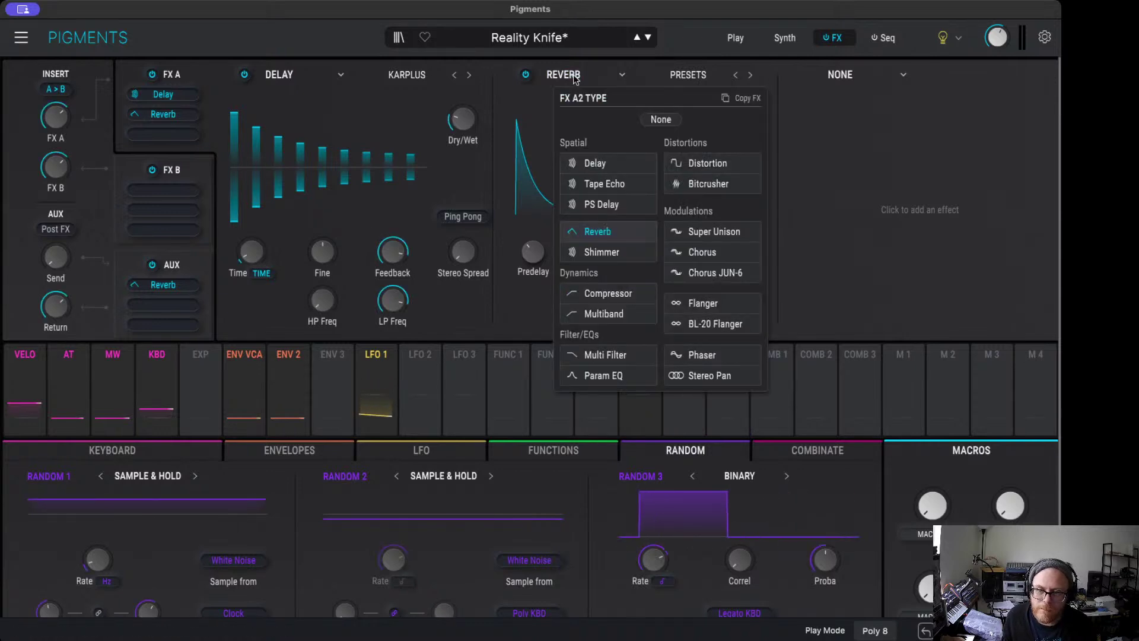
{"action": "left_click", "coordinate": [719, 310]}
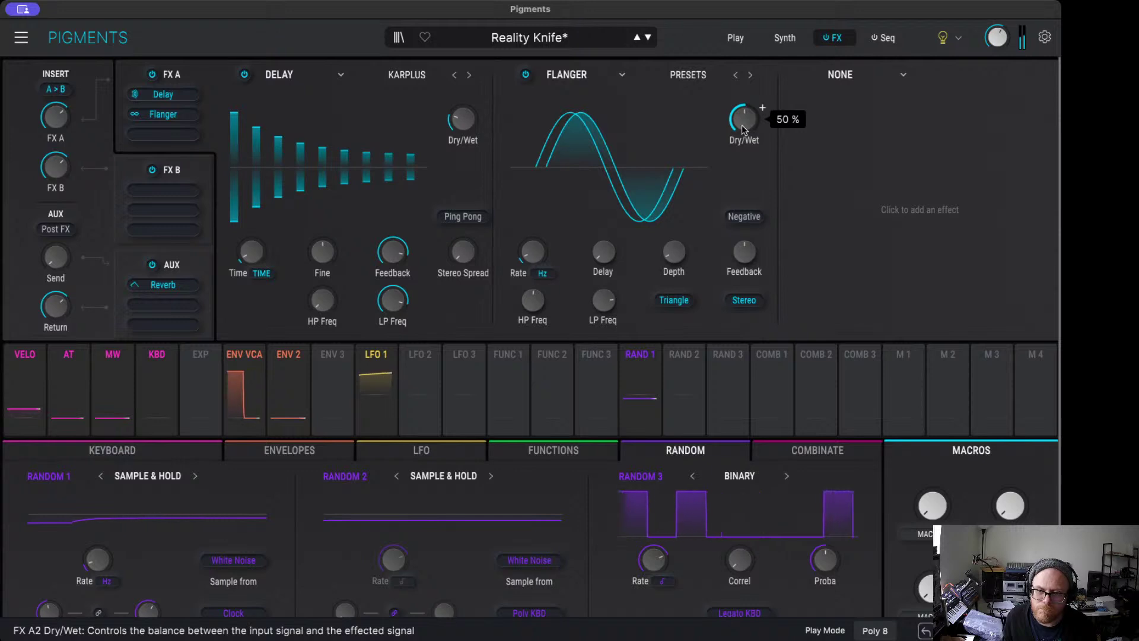
{"action": "left_click", "coordinate": [751, 75]}
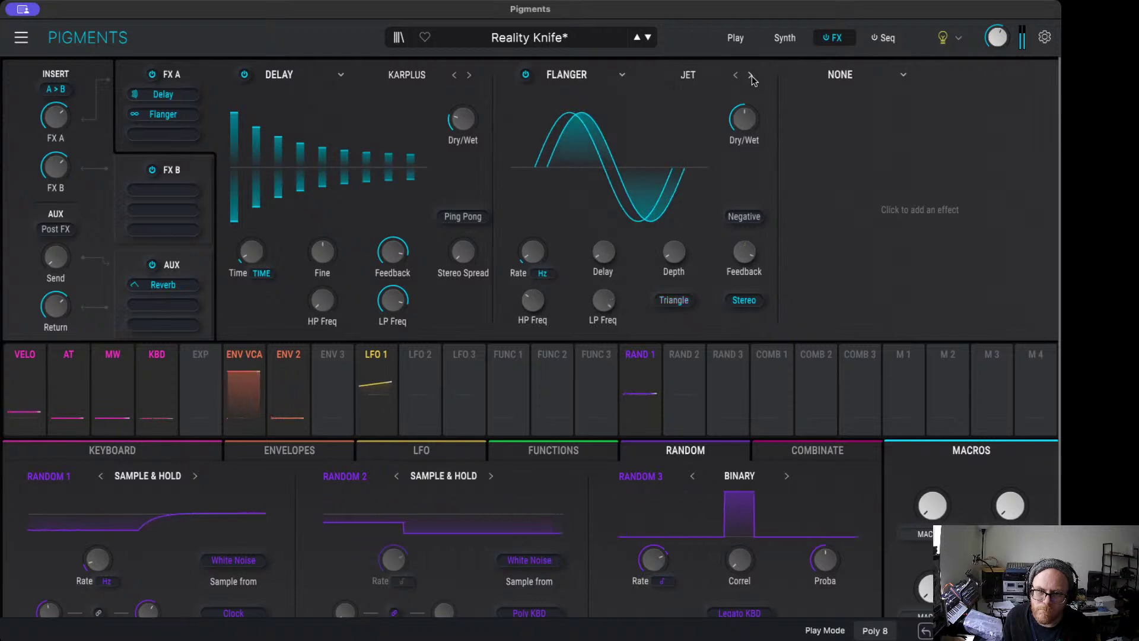
{"action": "left_click", "coordinate": [751, 76]}
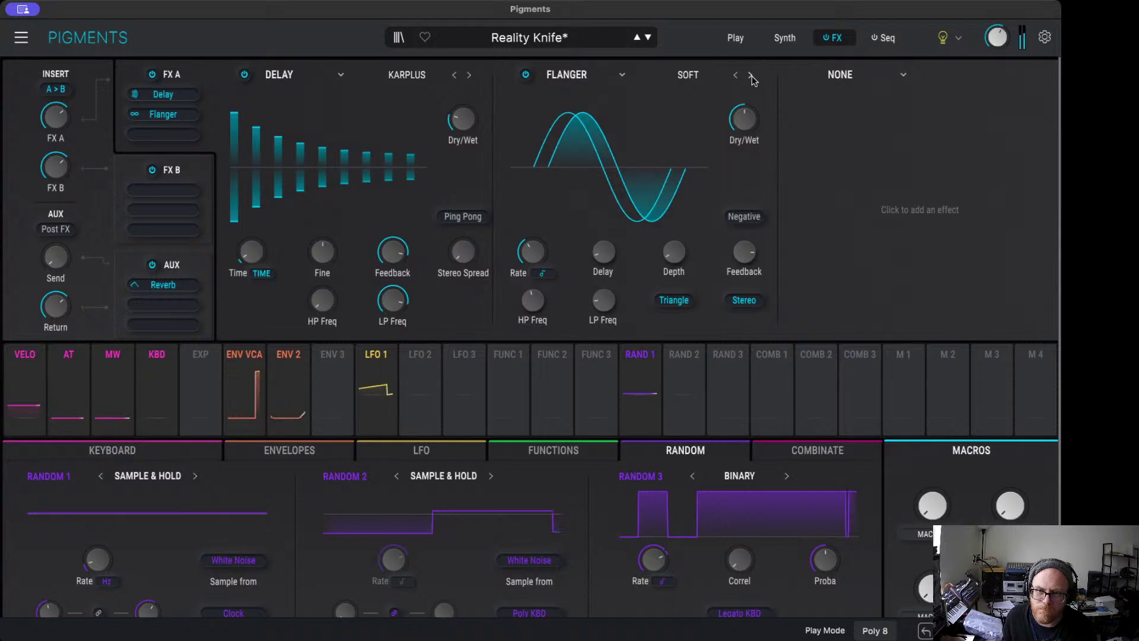
{"action": "left_click", "coordinate": [751, 76]}
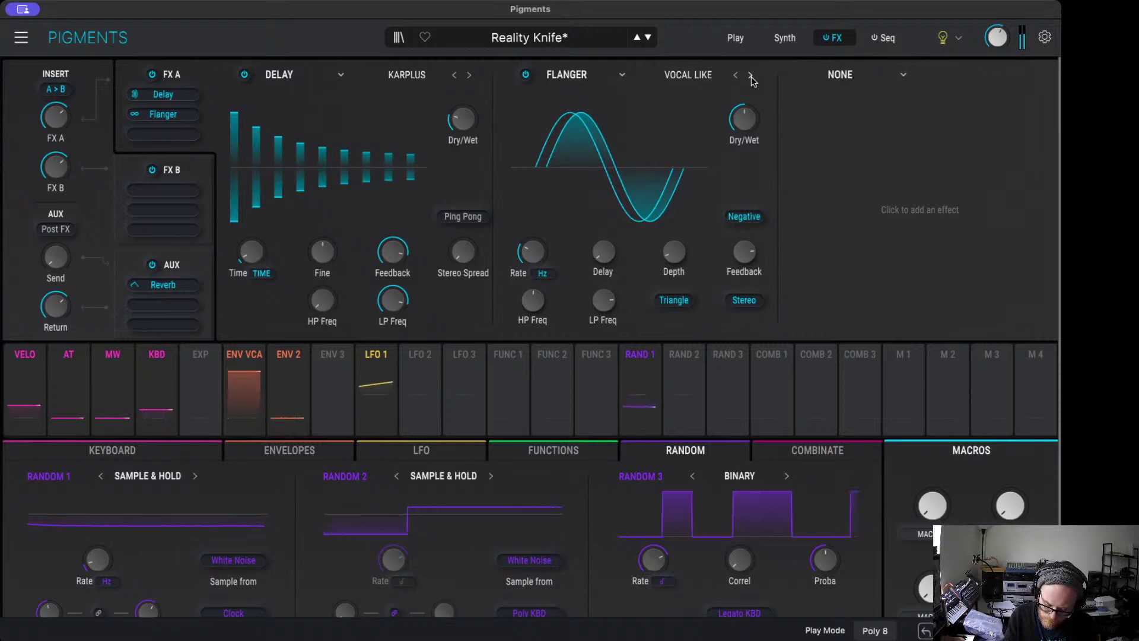
Step: Add a Compressor to the empty third FX A slot and load its medium compression preset
{"action": "left_click", "coordinate": [851, 72]}
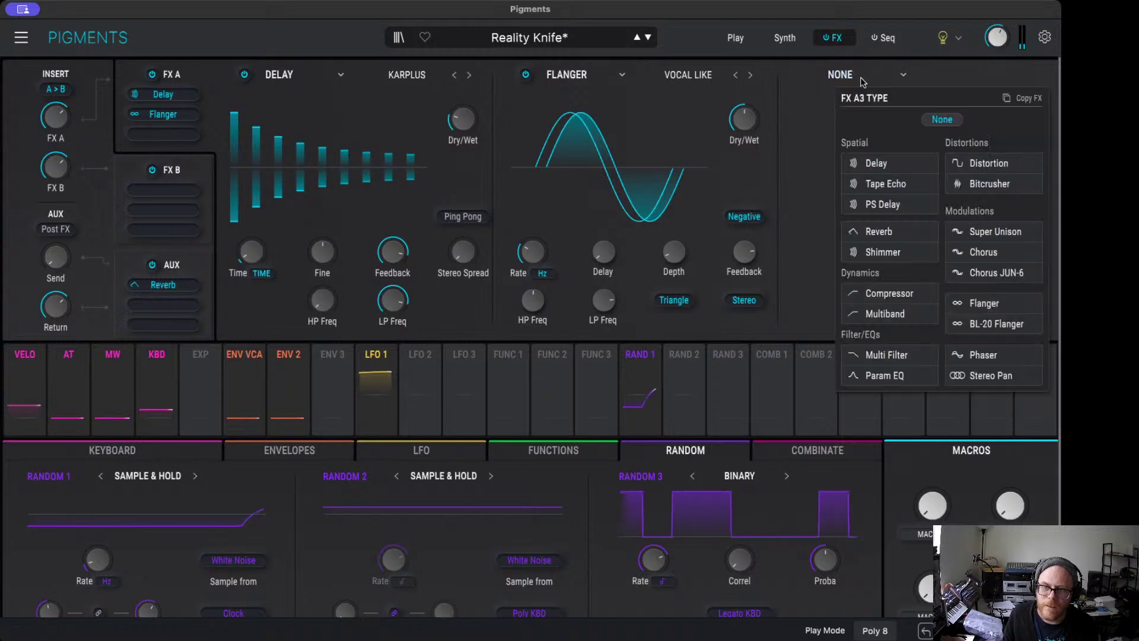
{"action": "left_click", "coordinate": [926, 299]}
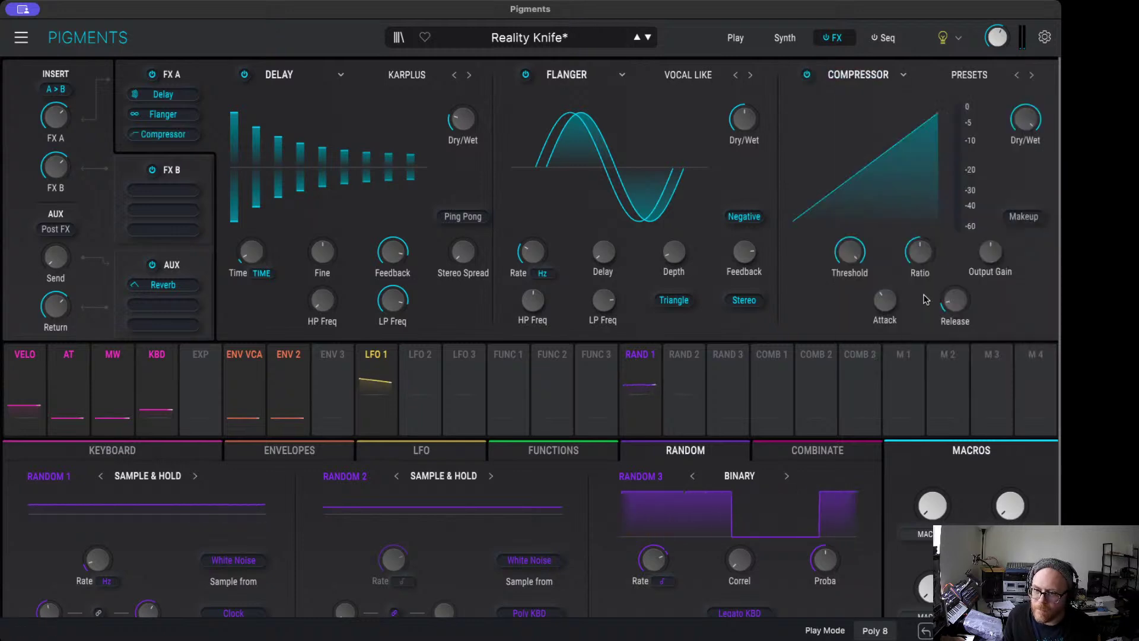
{"action": "left_click", "coordinate": [1031, 75]}
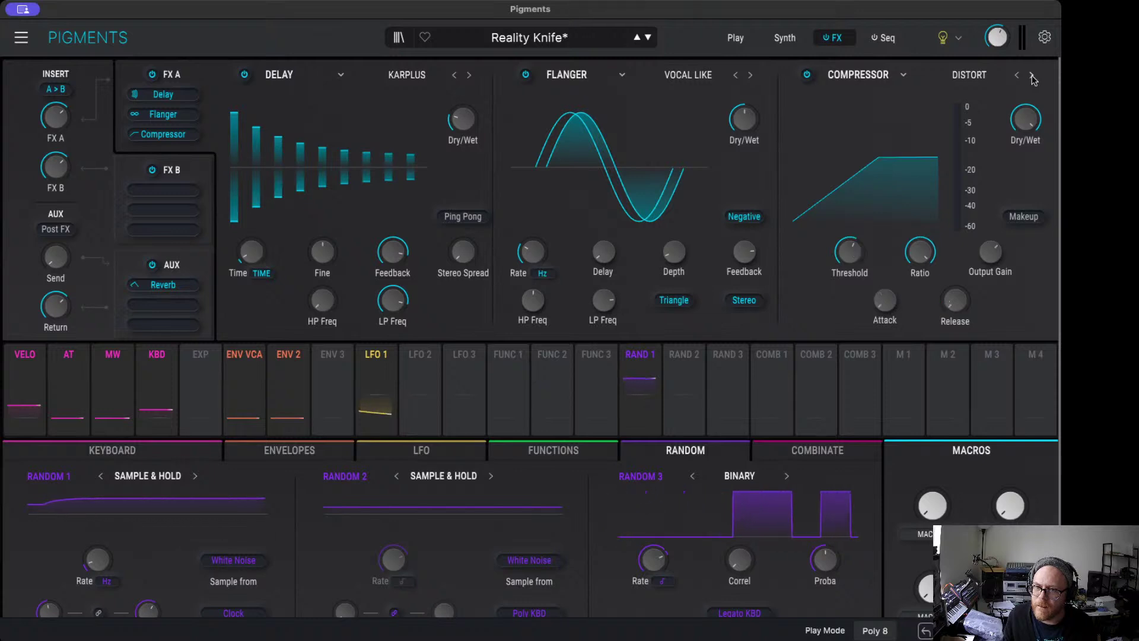
{"action": "left_click", "coordinate": [1032, 75]}
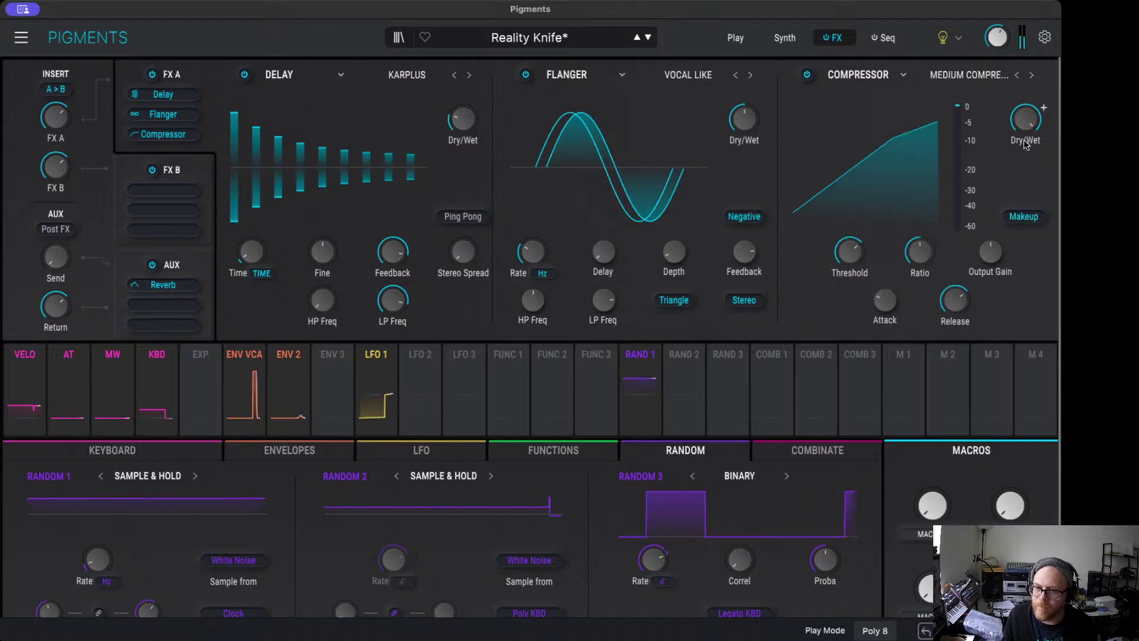
Step: Turn off the compressor's Makeup gain and reset its Output Gain to the default
{"action": "mouse_move", "coordinate": [1032, 130]}
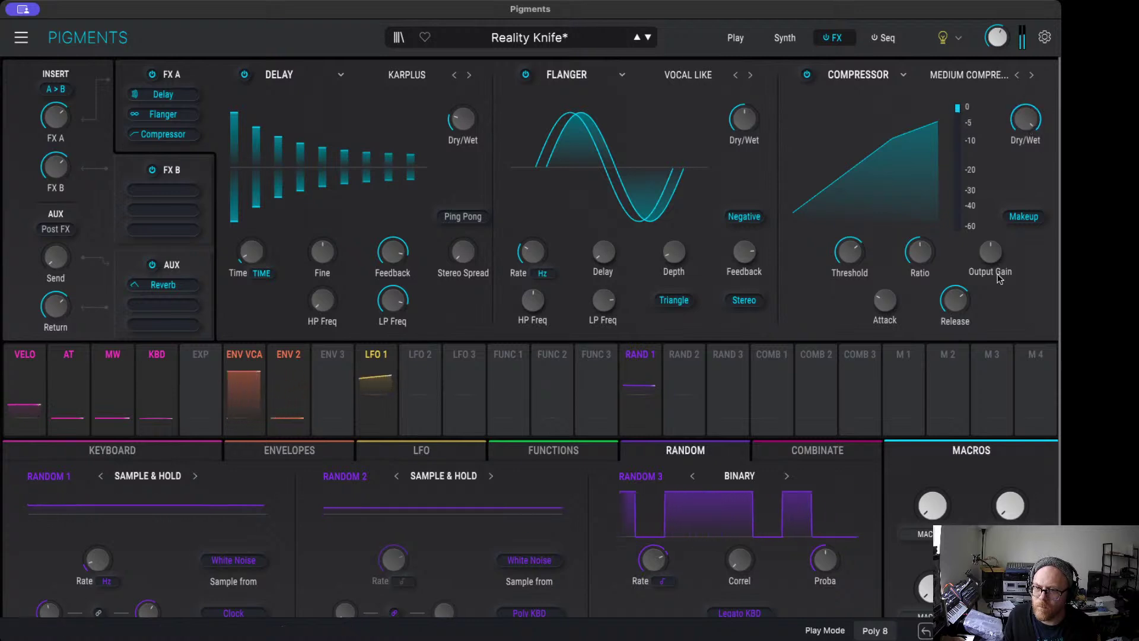
{"action": "left_click_drag", "start_coordinate": [990, 252], "coordinate": [990, 267]}
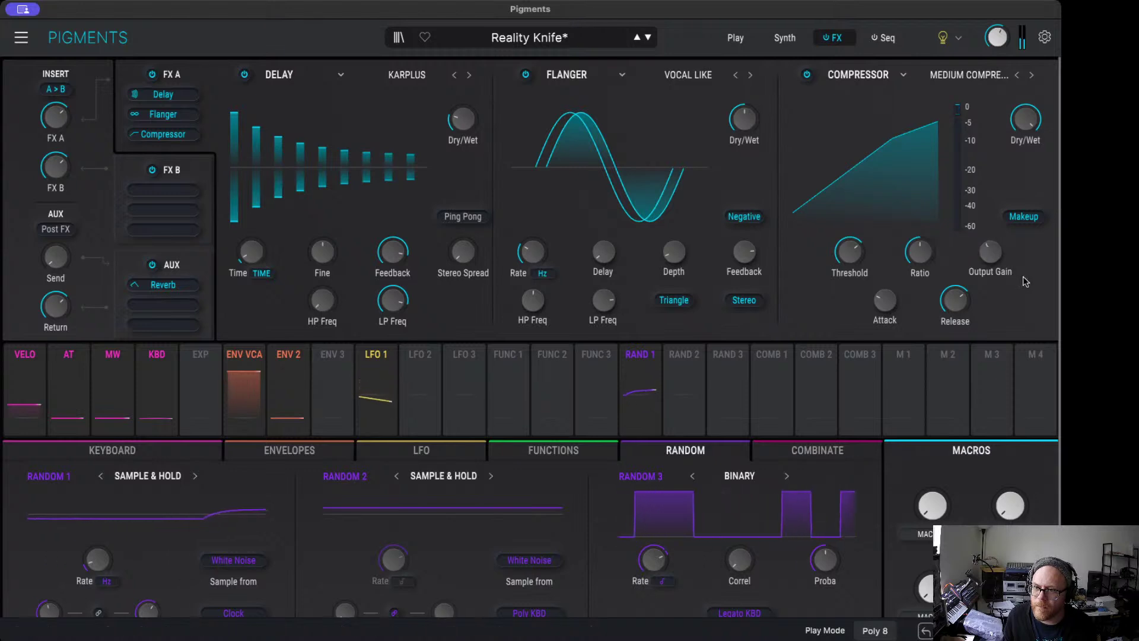
{"action": "left_click", "coordinate": [1024, 216]}
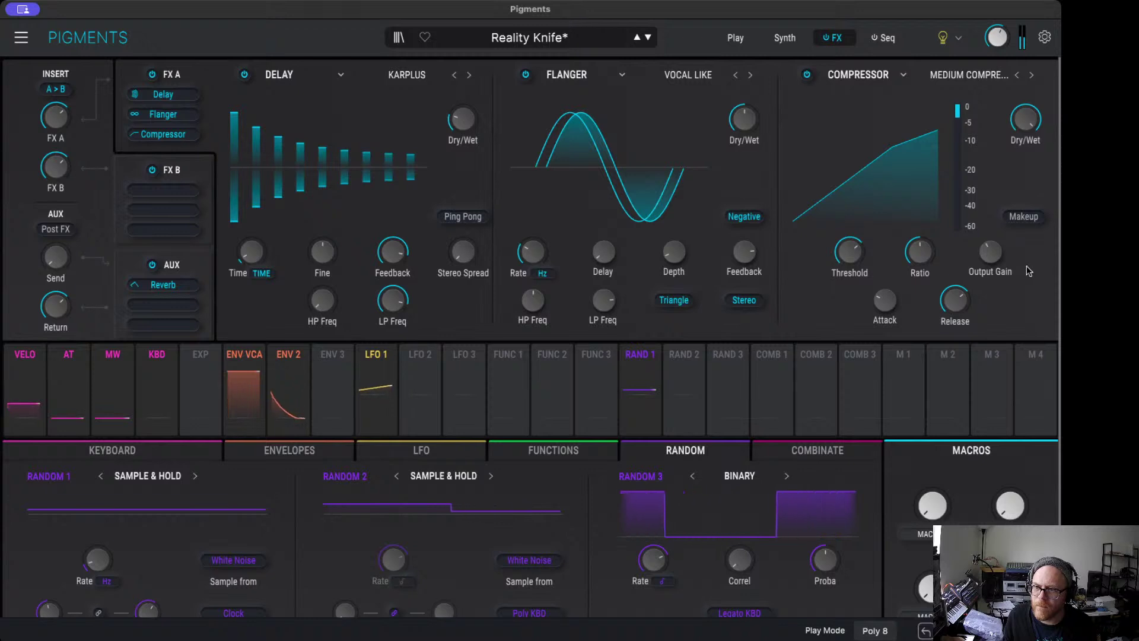
{"action": "double_click", "coordinate": [991, 260]}
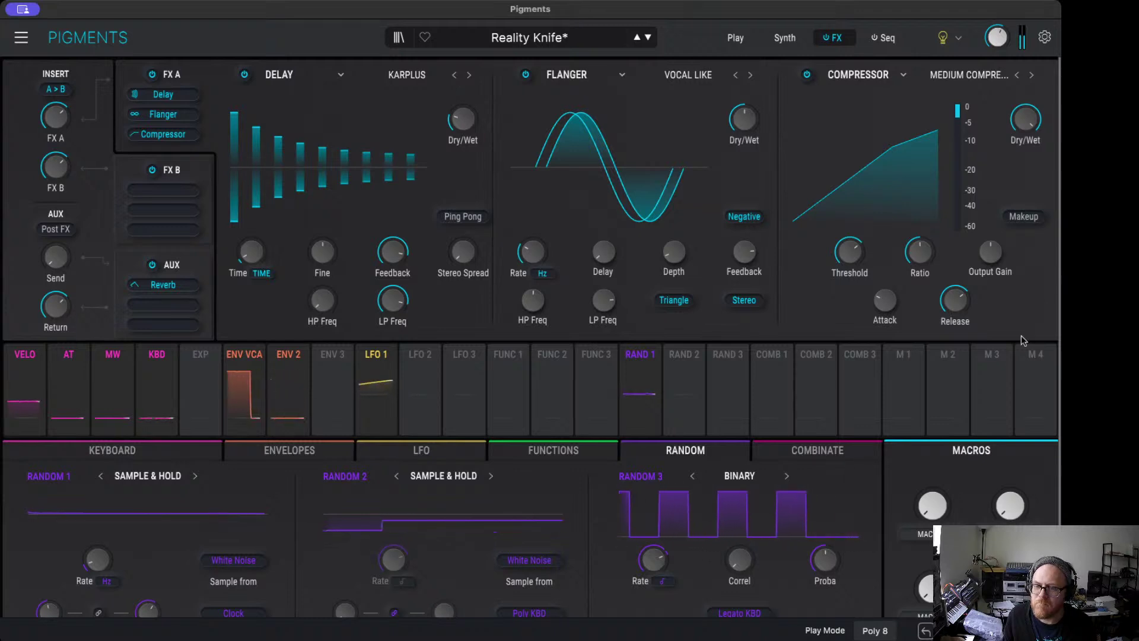
{"action": "left_click", "coordinate": [904, 355]}
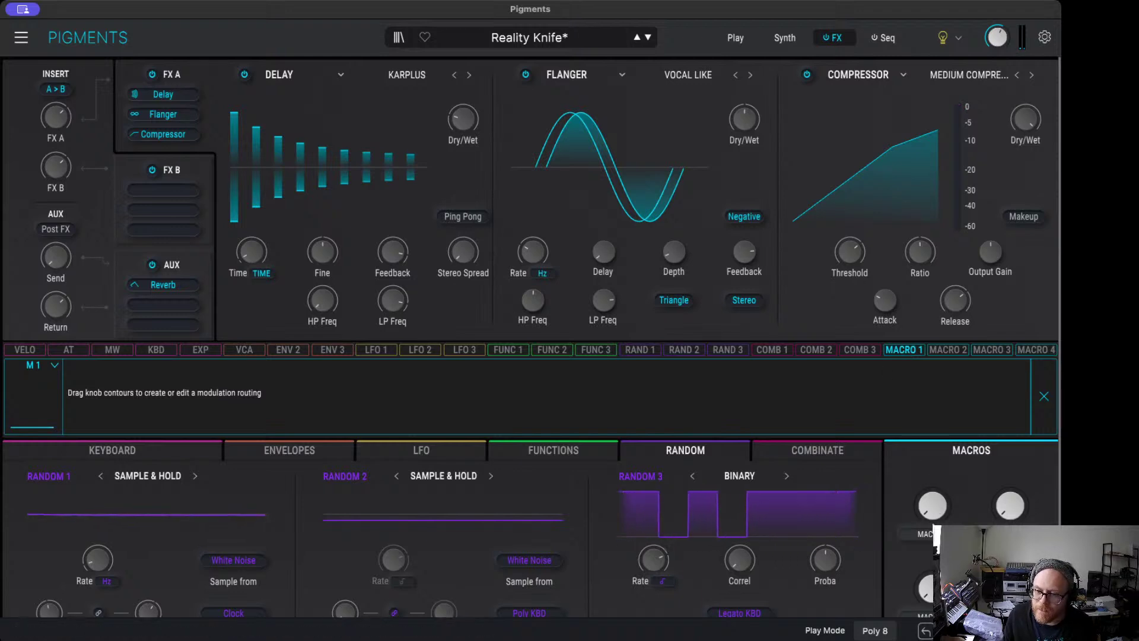
{"action": "left_click", "coordinate": [898, 355]}
{"action": "left_click", "coordinate": [898, 354]}
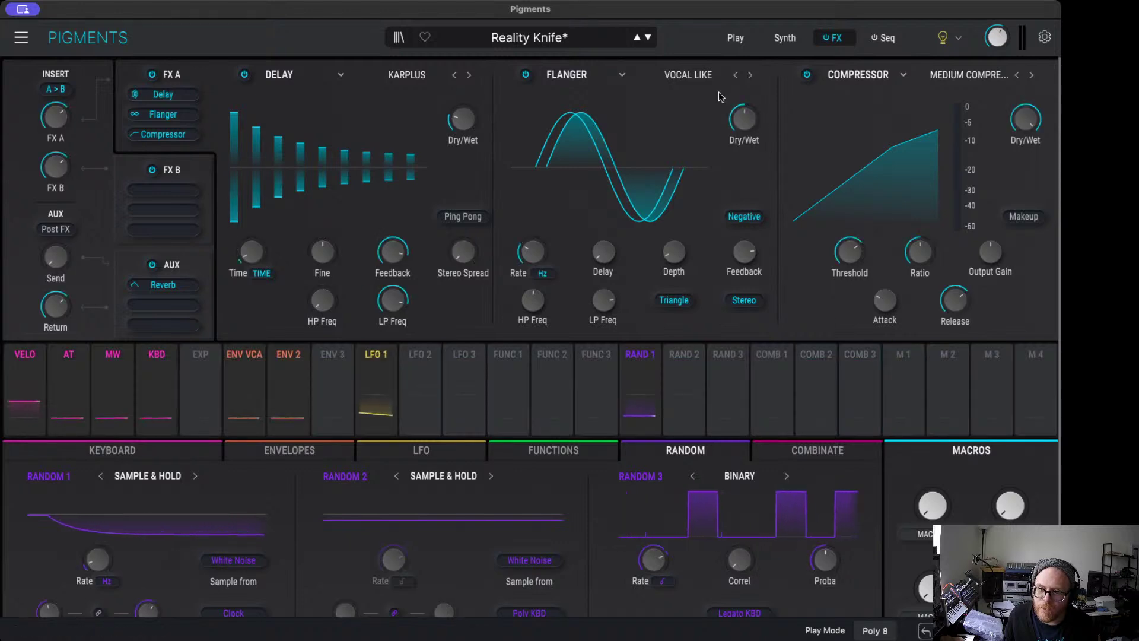
Step: Audition the Flanger's Dry/Wet mix and route Macro 1 to it at -1.00 and, with a negative amount, to the Delay's Dry/Wet
{"action": "left_click", "coordinate": [745, 109]}
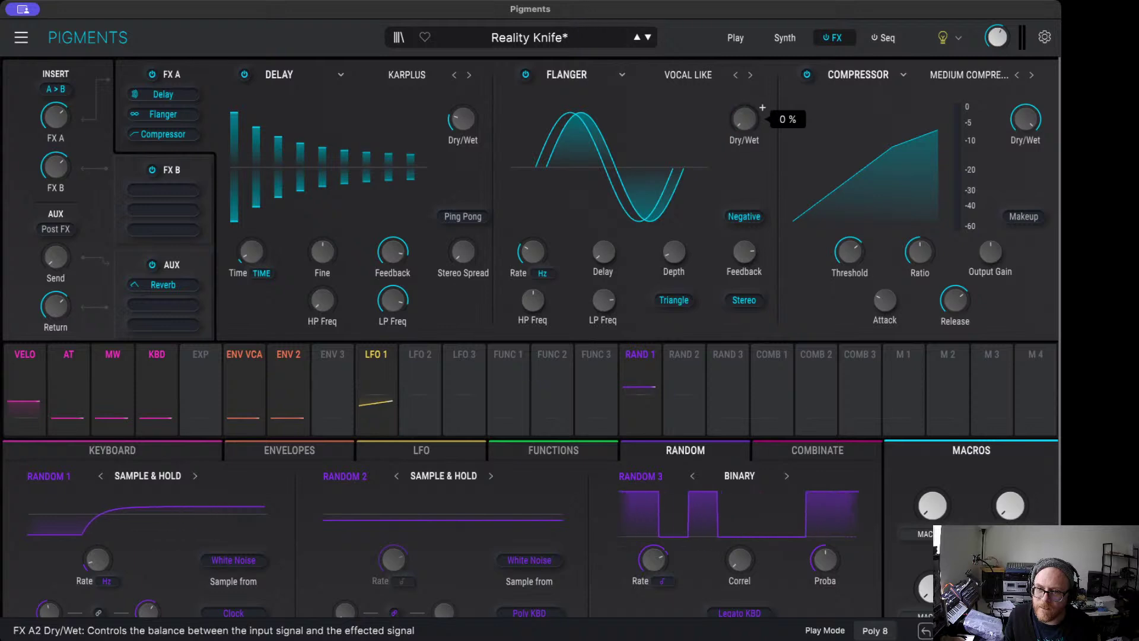
{"action": "left_click_drag", "start_coordinate": [745, 118], "coordinate": [745, 87]}
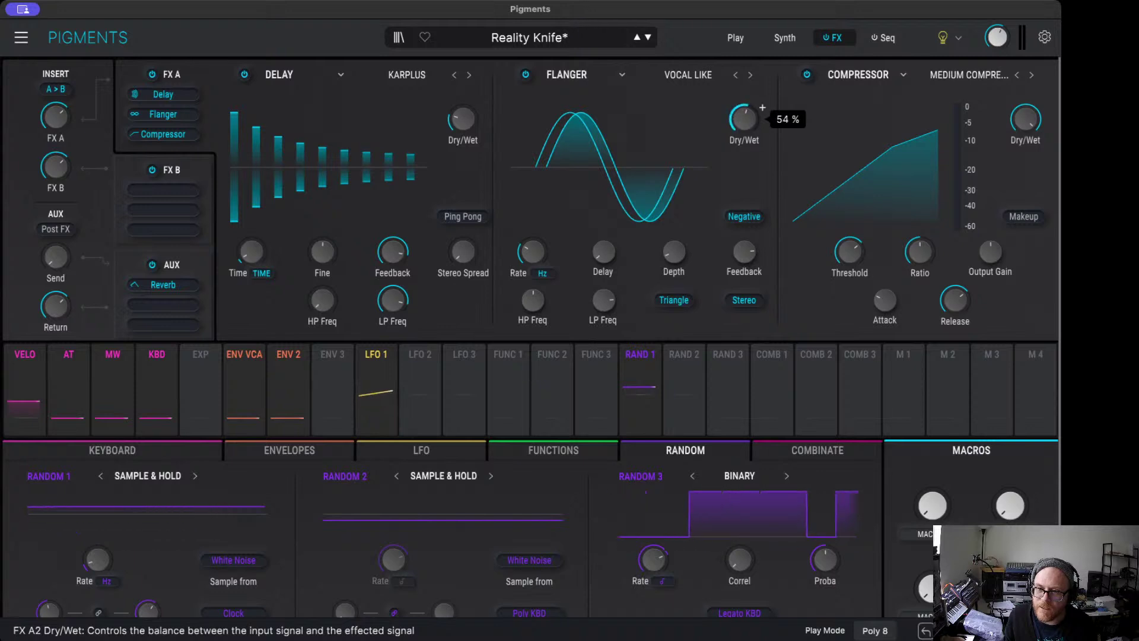
{"action": "left_click", "coordinate": [741, 124]}
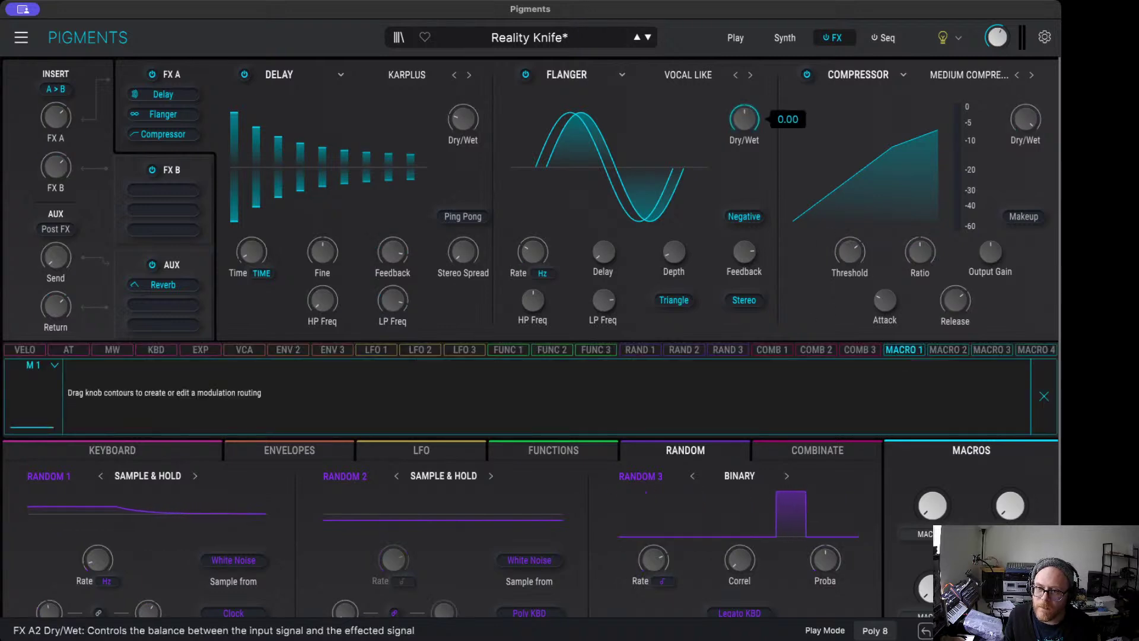
{"action": "left_click_drag", "start_coordinate": [744, 119], "coordinate": [744, 178]}
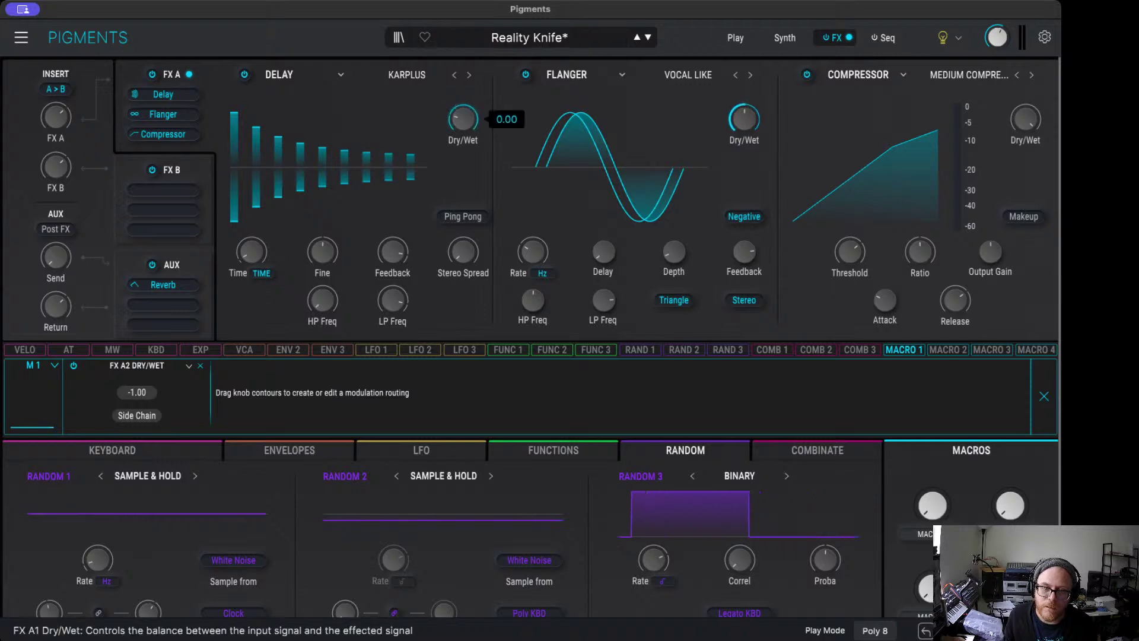
{"action": "left_click_drag", "start_coordinate": [463, 119], "coordinate": [462, 162]}
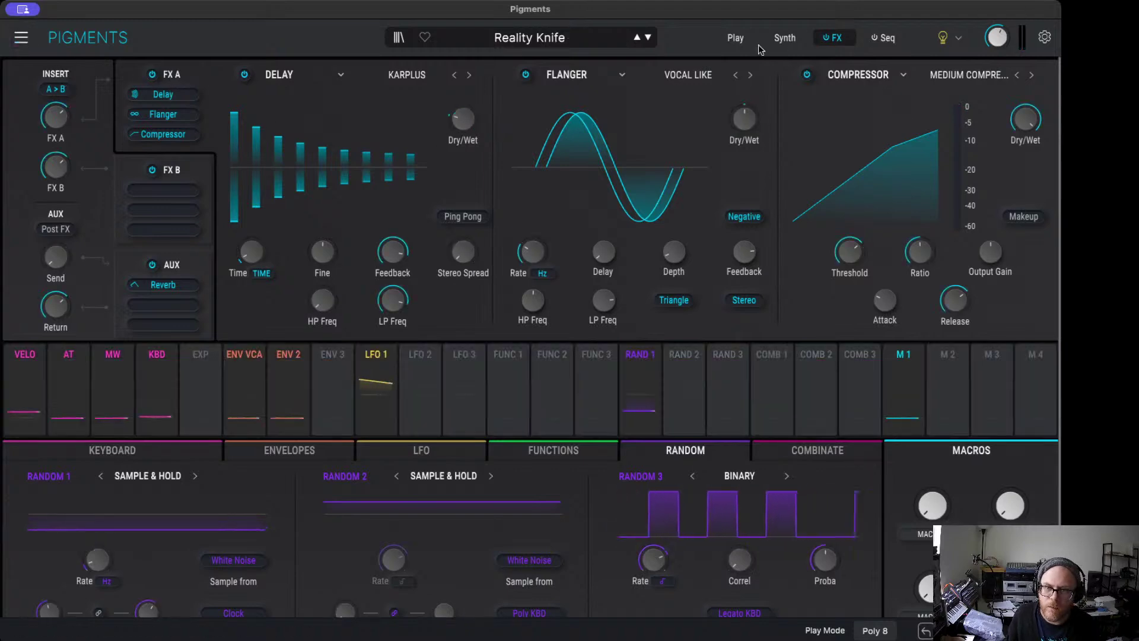
Step: Review the Reality Knife preset on the Play page and check the available Engine 1 types on the Synth page
{"action": "left_click", "coordinate": [735, 39]}
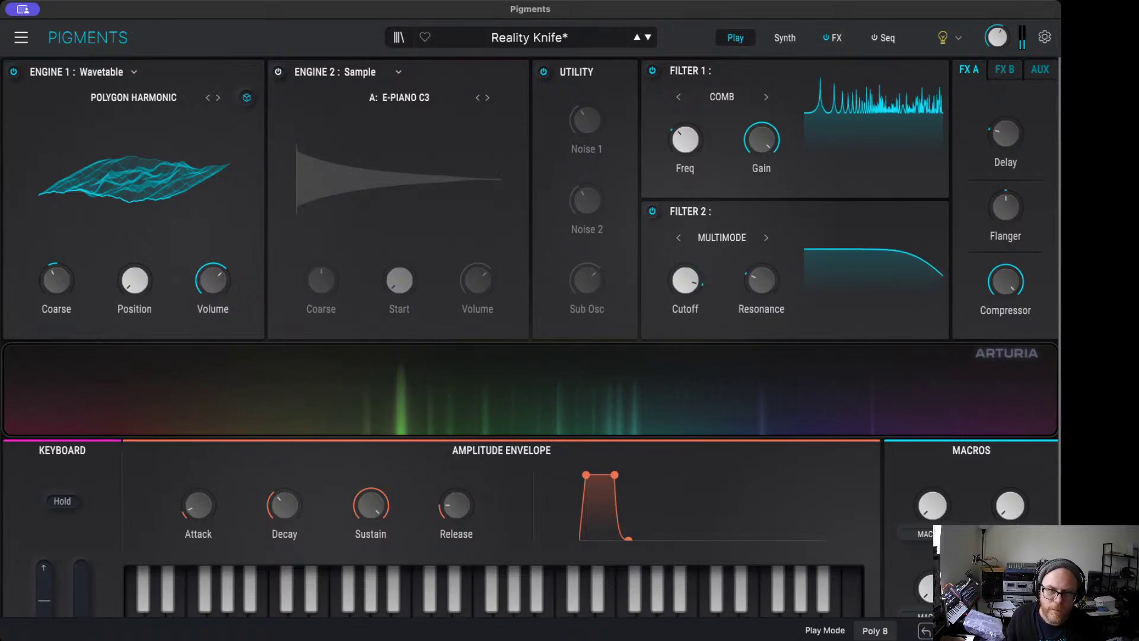
{"action": "left_click", "coordinate": [59, 84]}
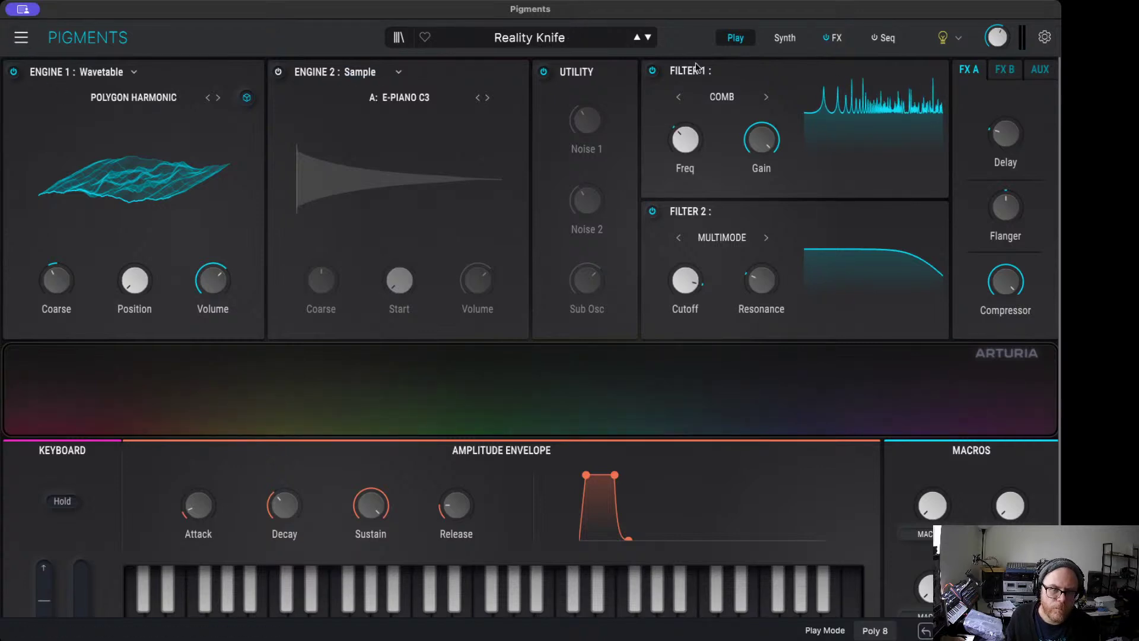
{"action": "left_click", "coordinate": [789, 40]}
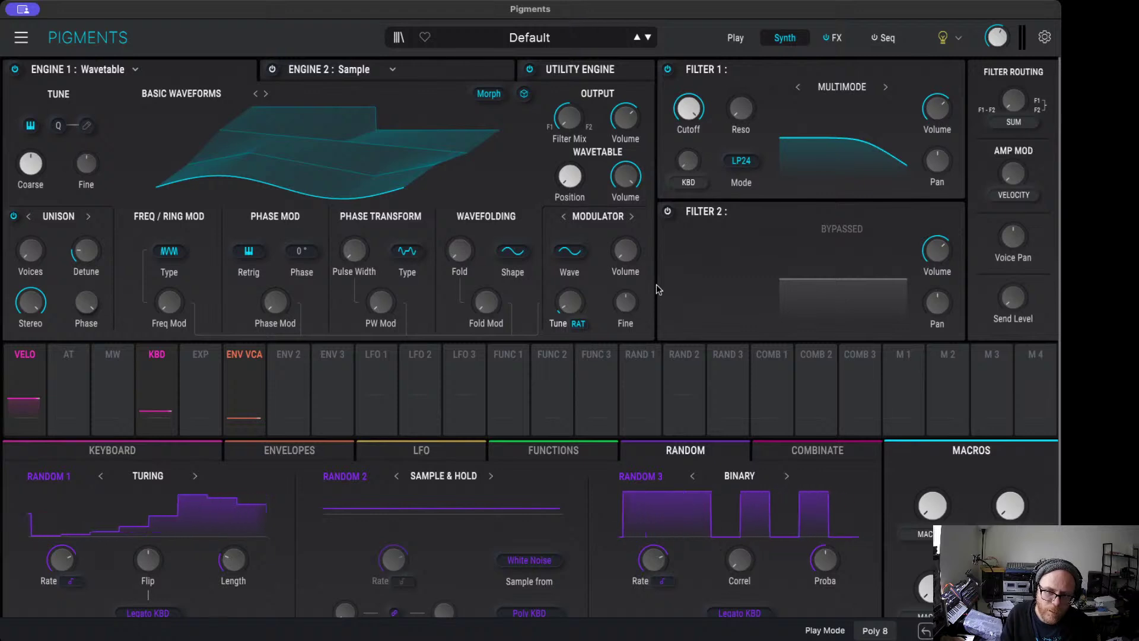
{"action": "left_click", "coordinate": [135, 70]}
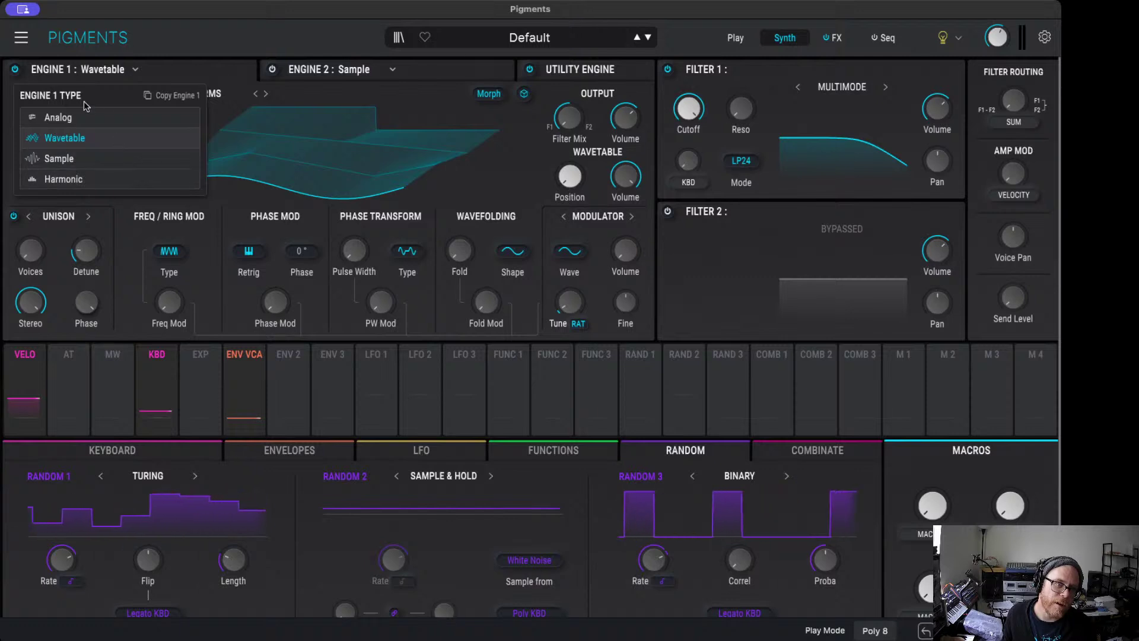
{"action": "left_click", "coordinate": [166, 73]}
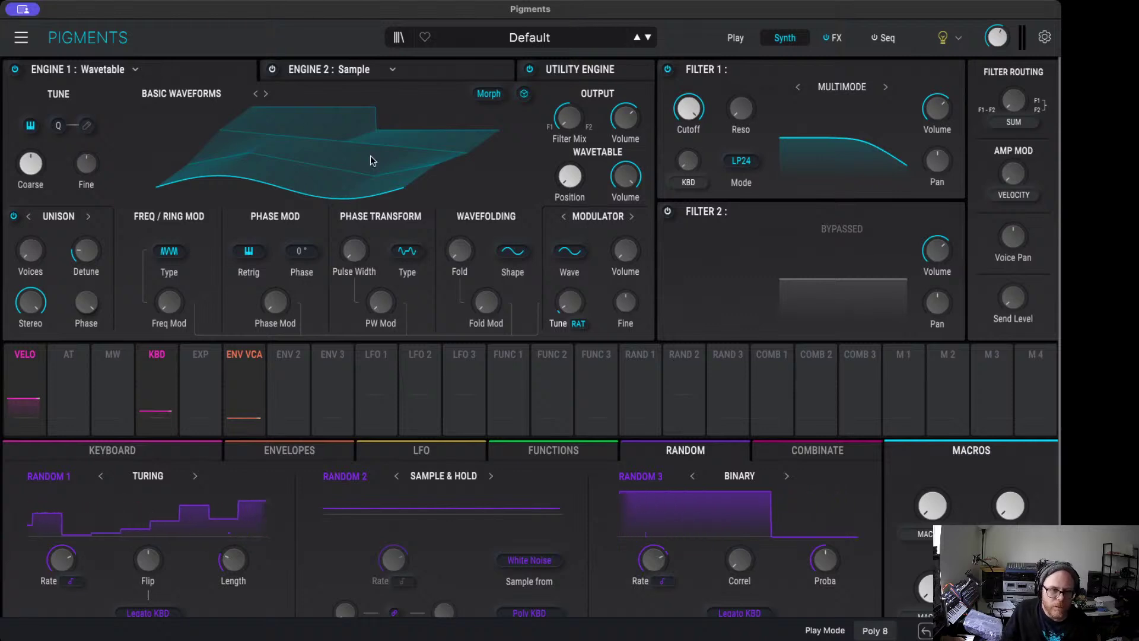
Step: Look through the Building Waves, Natural and Pigments 3 wavetable categories for Engine 1
{"action": "mouse_move", "coordinate": [458, 240]}
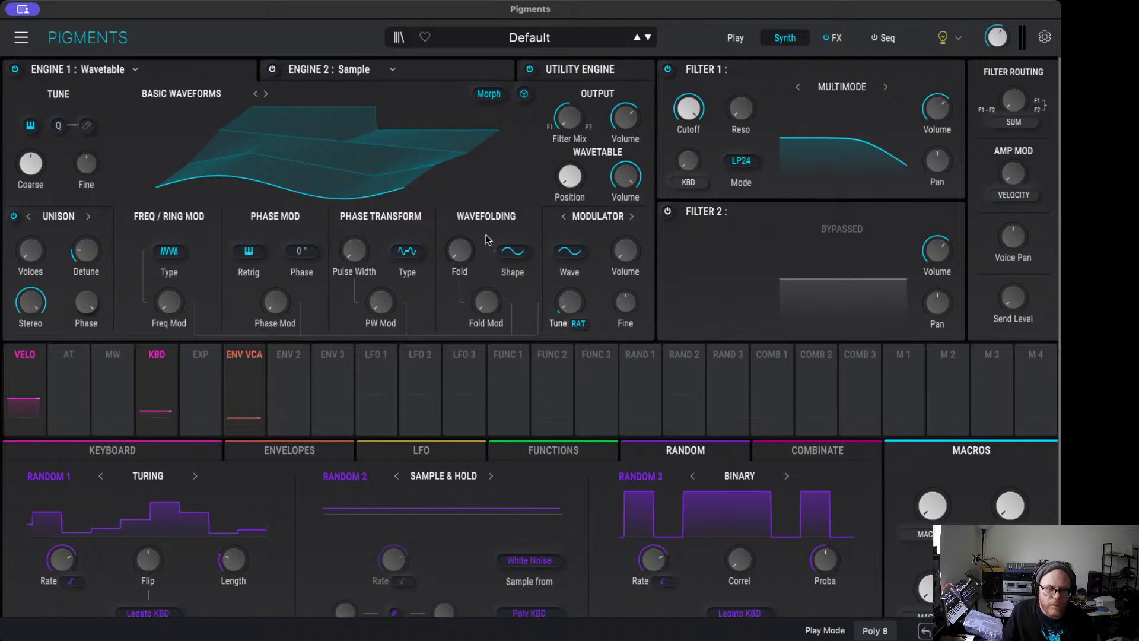
{"action": "left_click", "coordinate": [188, 93]}
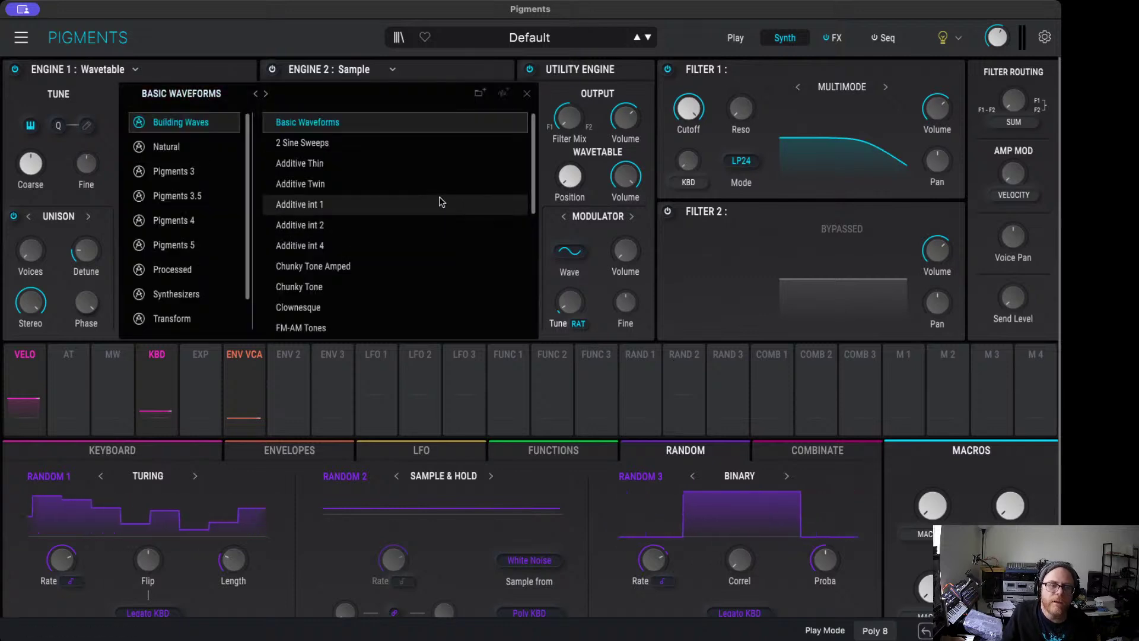
{"action": "scroll", "coordinate": [426, 203], "scroll_direction": "down", "scroll_amount": 3}
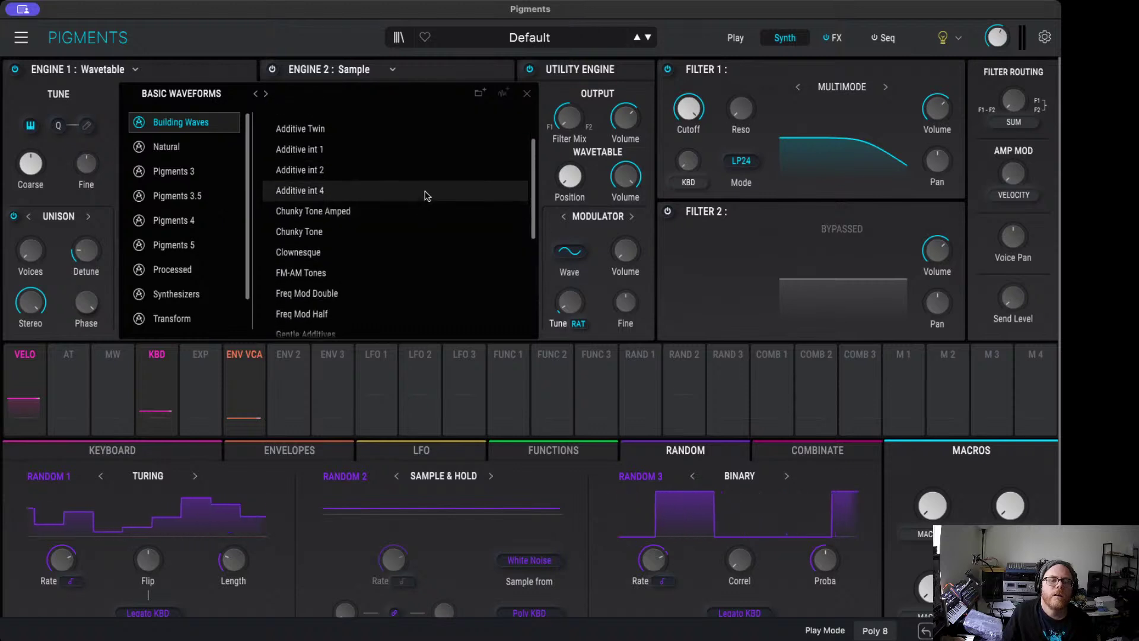
{"action": "scroll", "coordinate": [424, 195], "scroll_direction": "down", "scroll_amount": 2}
{"action": "scroll", "coordinate": [428, 194], "scroll_direction": "down", "scroll_amount": 4}
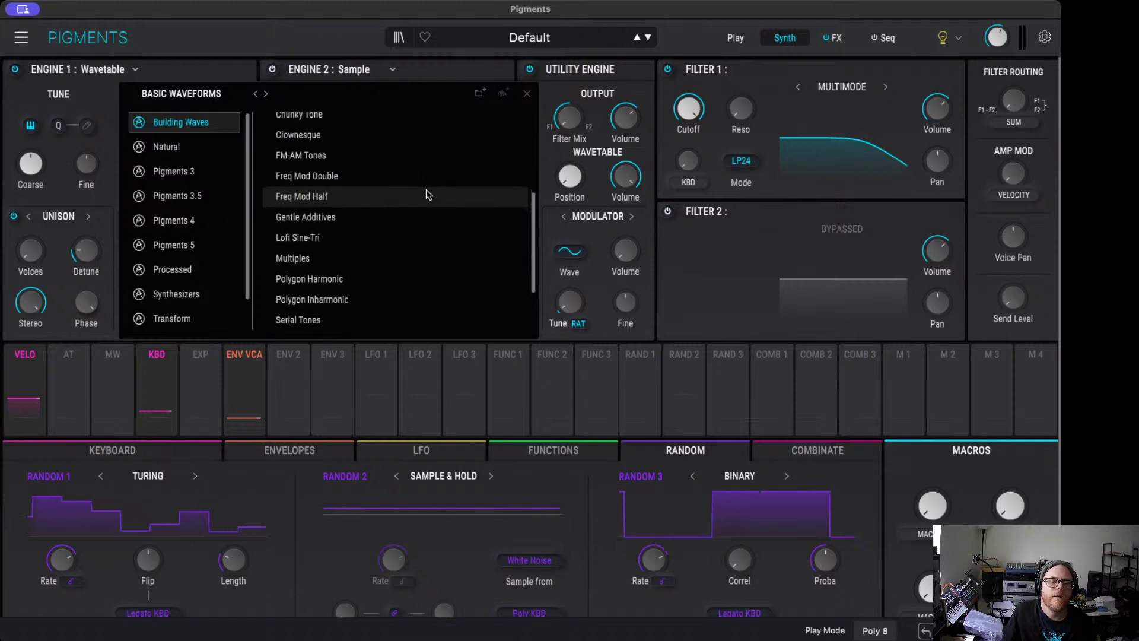
{"action": "scroll", "coordinate": [426, 195], "scroll_direction": "down", "scroll_amount": 5}
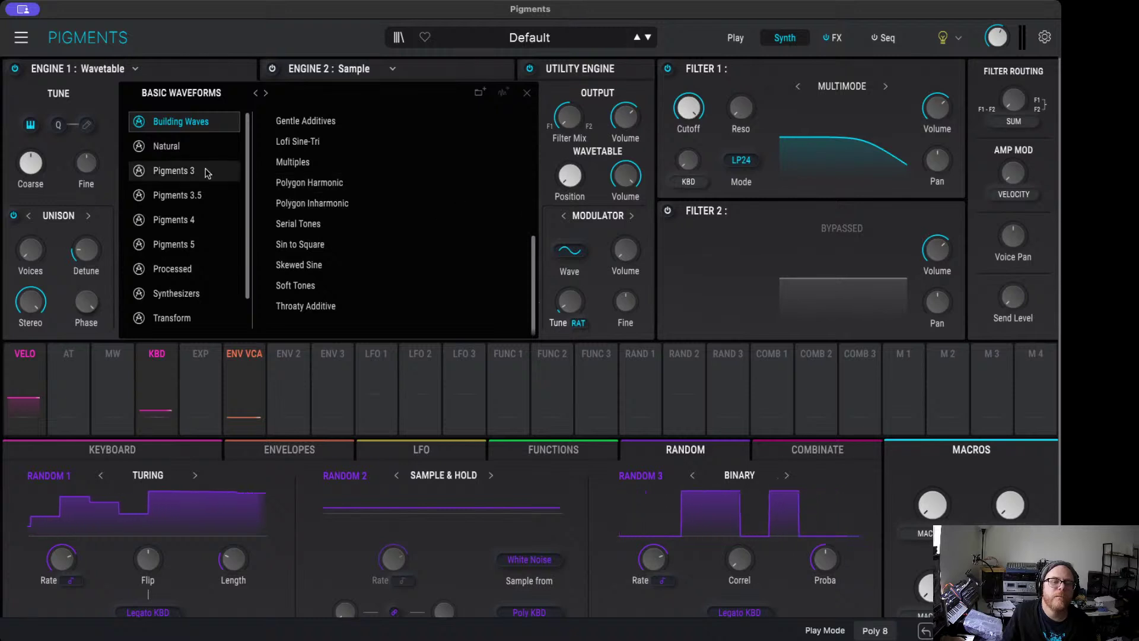
{"action": "left_click", "coordinate": [209, 149]}
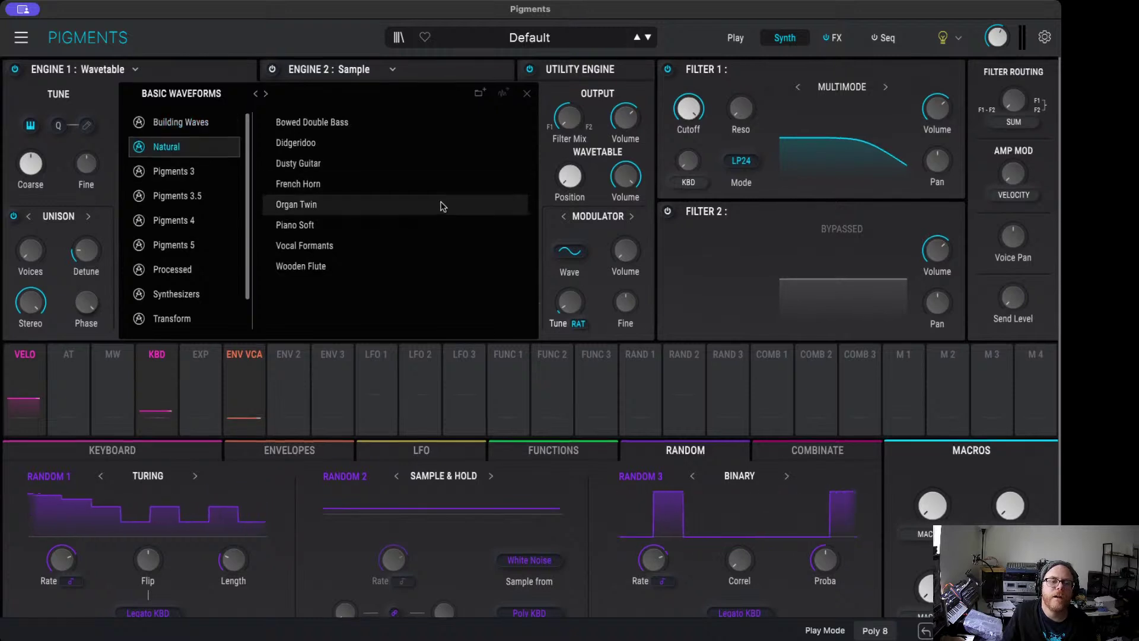
{"action": "left_click", "coordinate": [190, 171]}
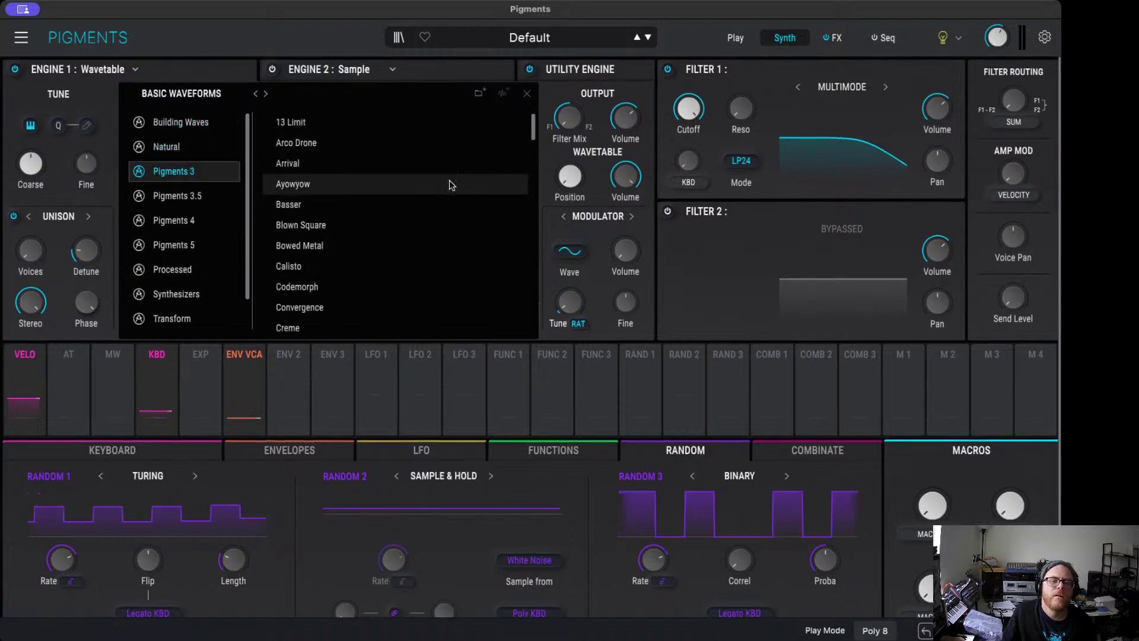
Step: Load the Bowed Metal wavetable into Engine 1 and sweep its Position by ear
{"action": "left_click", "coordinate": [393, 249]}
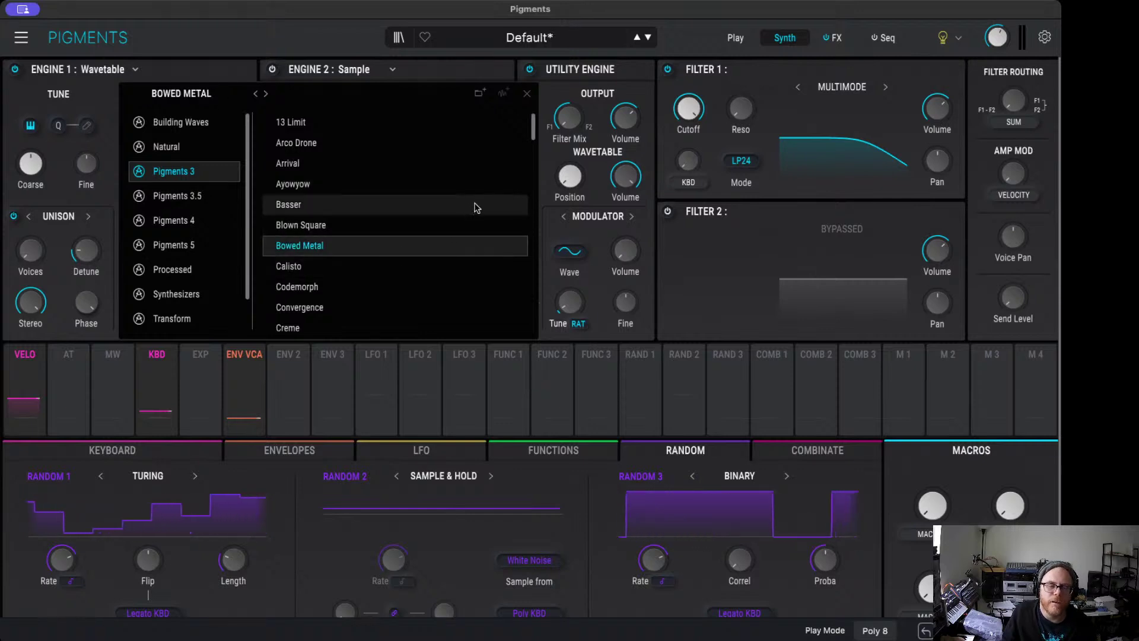
{"action": "mouse_move", "coordinate": [569, 176]}
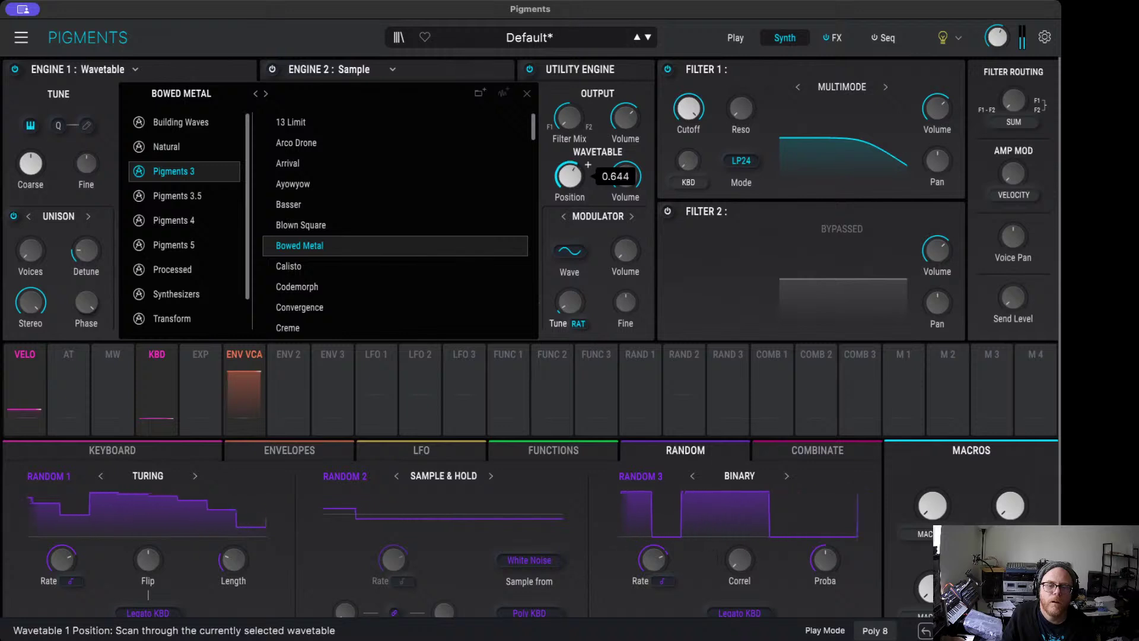
{"action": "left_click_drag", "start_coordinate": [570, 176], "coordinate": [569, 172]}
Step: Load the Funky Bell wavetable from Pigments 3 into Engine 1 and audition its Position sweep
{"action": "scroll", "coordinate": [423, 233], "scroll_direction": "down", "scroll_amount": 3}
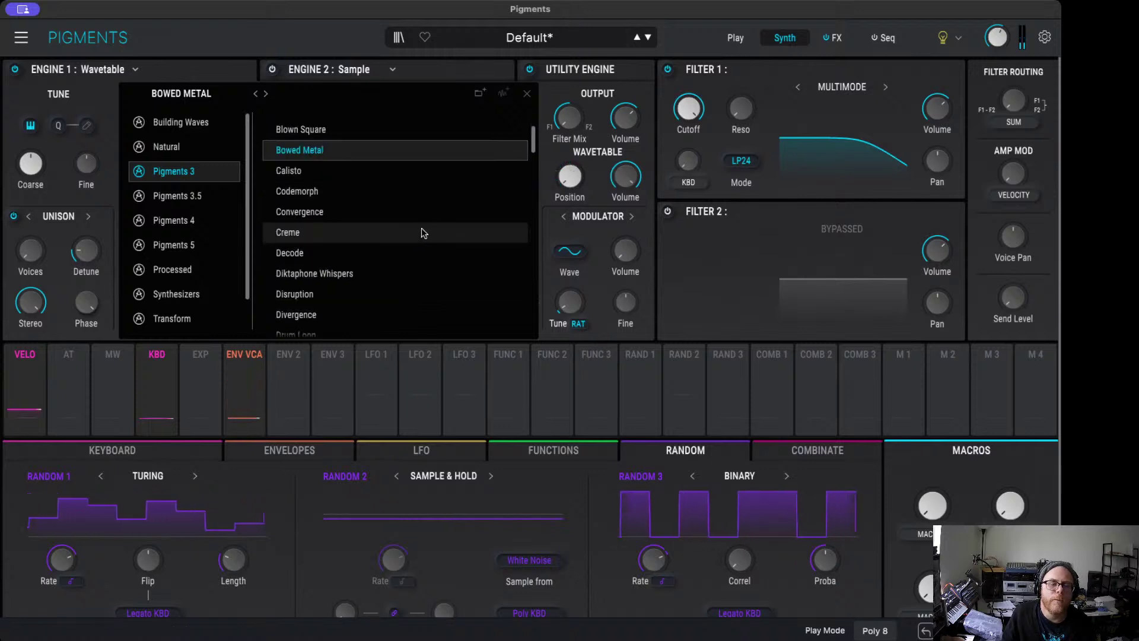
{"action": "scroll", "coordinate": [426, 230], "scroll_direction": "down", "scroll_amount": 3}
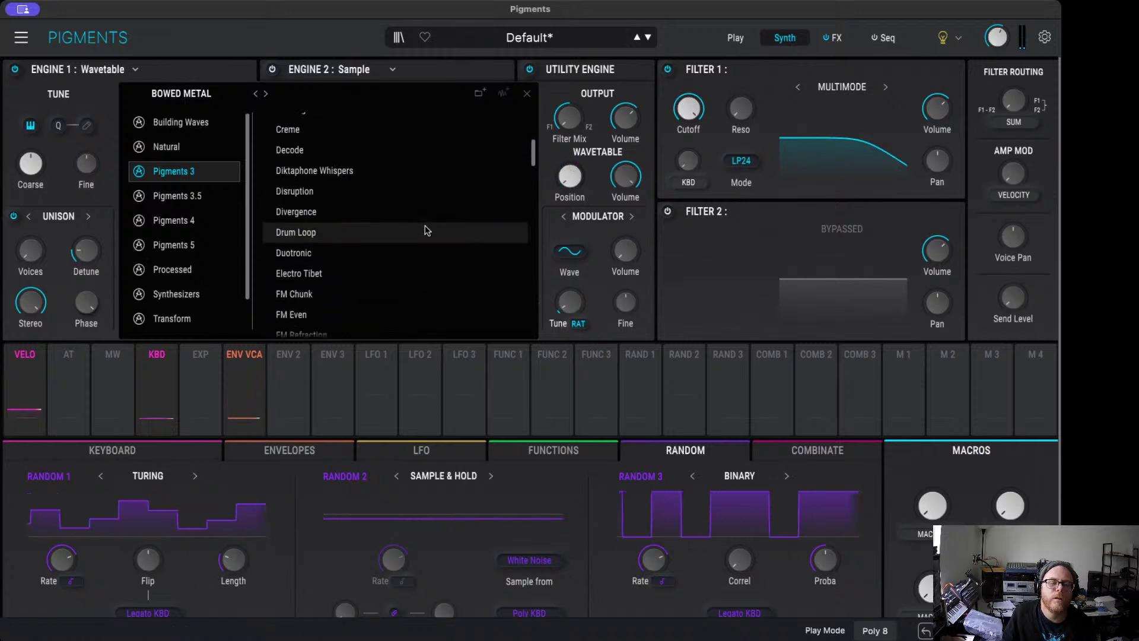
{"action": "scroll", "coordinate": [429, 230], "scroll_direction": "down", "scroll_amount": 4}
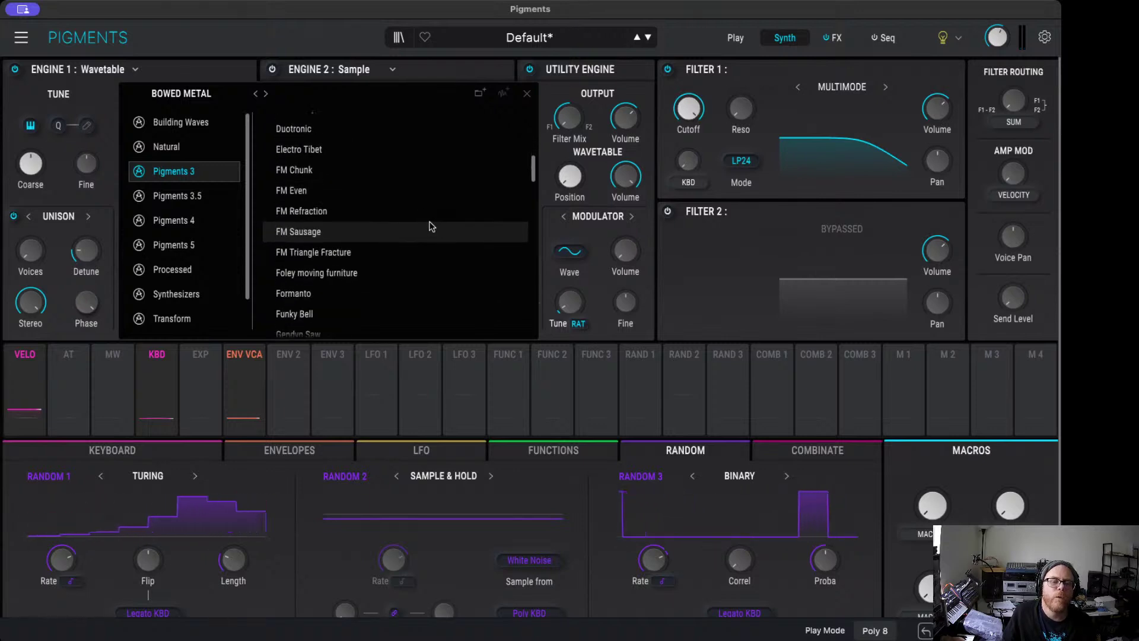
{"action": "scroll", "coordinate": [429, 225], "scroll_direction": "down", "scroll_amount": 1}
{"action": "left_click", "coordinate": [358, 298]}
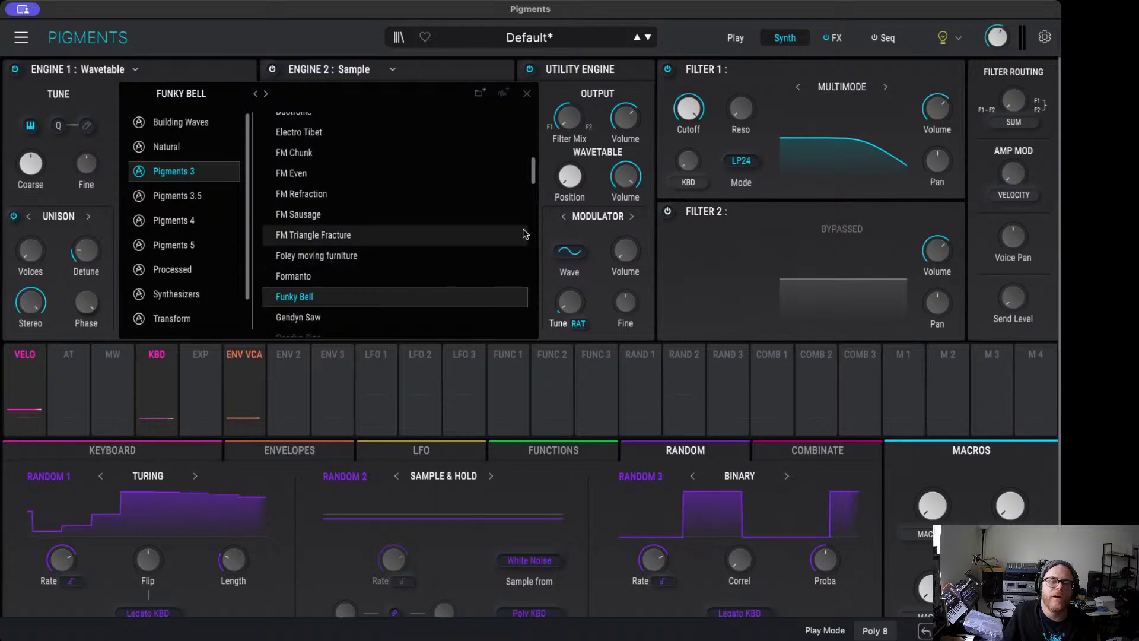
{"action": "left_click_drag", "start_coordinate": [584, 173], "coordinate": [587, 205]}
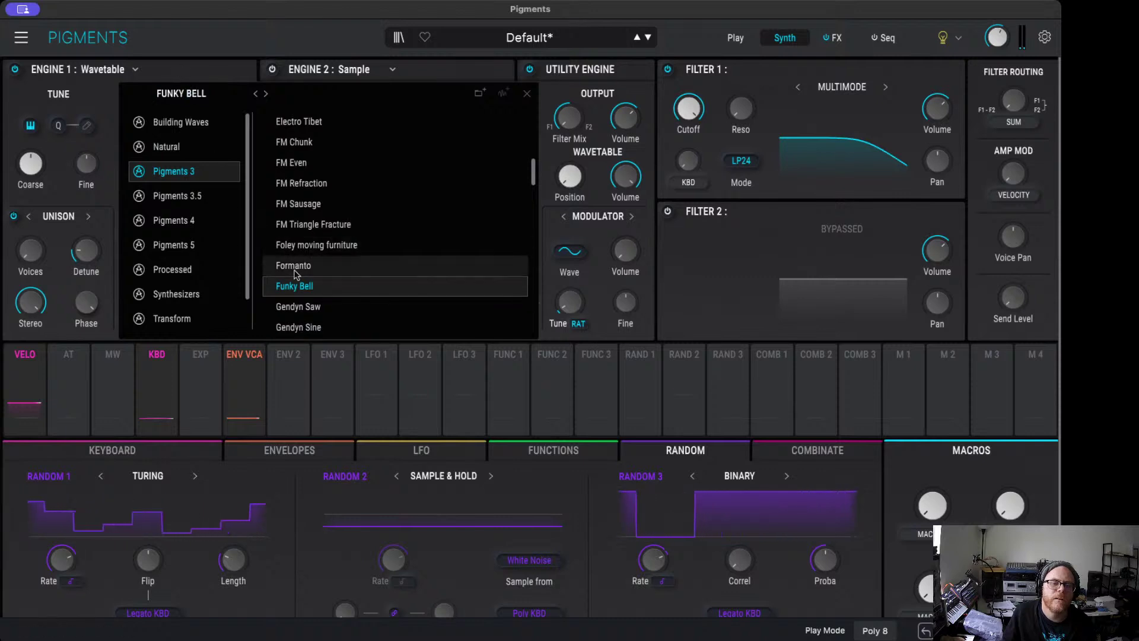
{"action": "left_click", "coordinate": [297, 286]}
Step: Switch Engine 1's frequency modulation type to Ring Mod and audition its amount with raised modulator Tune and Fine
{"action": "mouse_move", "coordinate": [178, 314]}
{"action": "left_mouse_down"}
{"action": "mouse_move", "coordinate": [173, 289]}
{"action": "mouse_move", "coordinate": [169, 300]}
{"action": "left_mouse_up"}
{"action": "left_click", "coordinate": [169, 251]}
{"action": "left_click", "coordinate": [176, 335]}
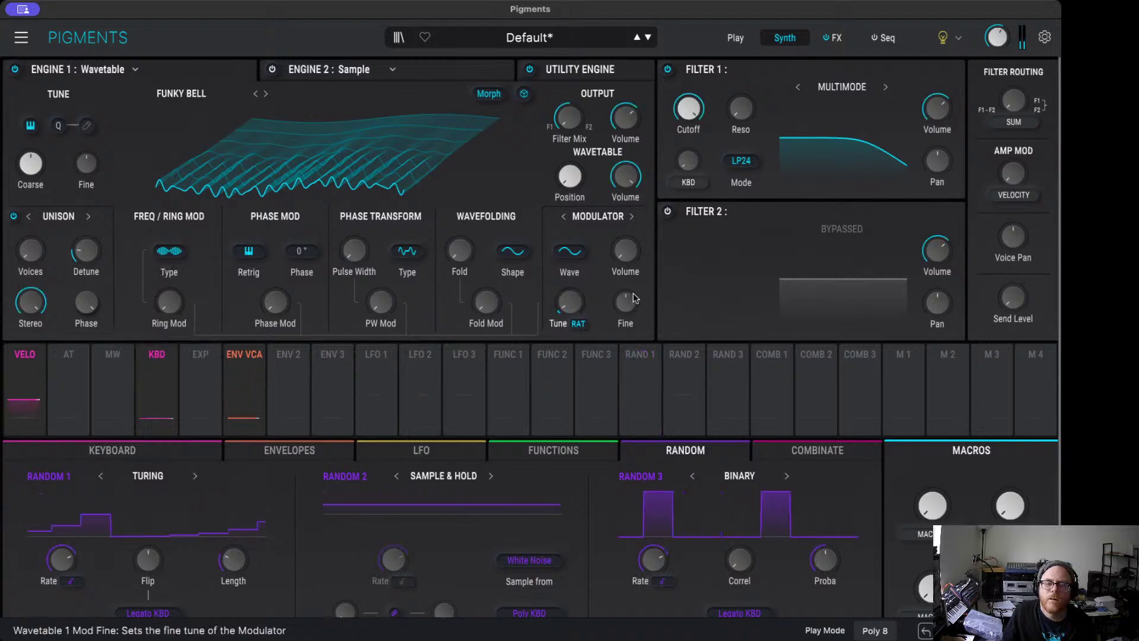
{"action": "left_click_drag", "start_coordinate": [629, 305], "coordinate": [569, 300]}
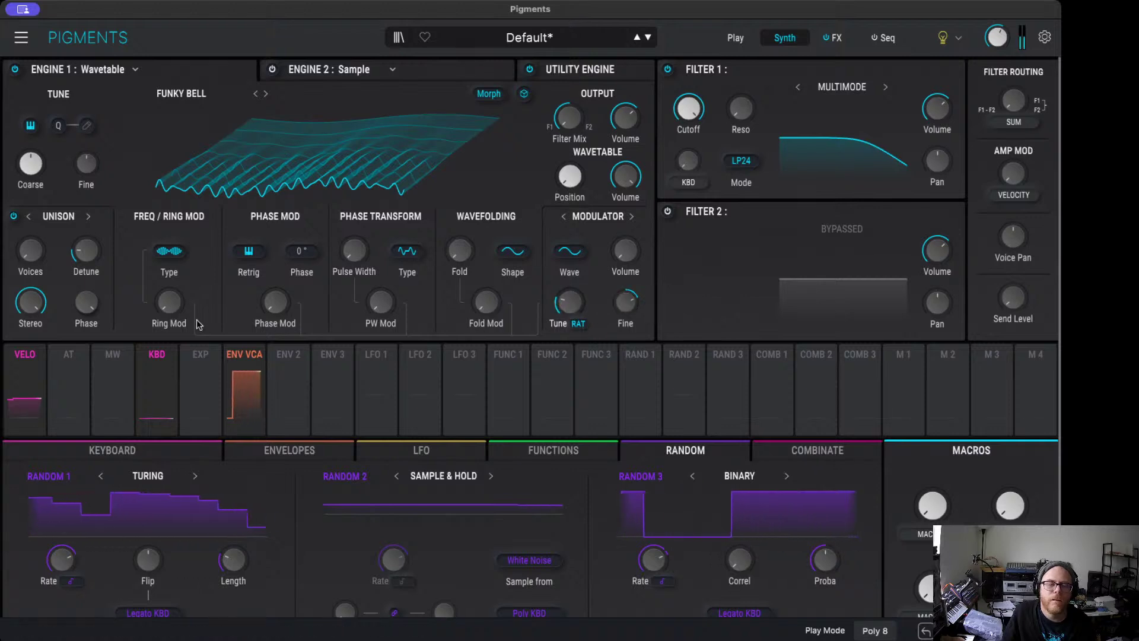
{"action": "left_click_drag", "start_coordinate": [169, 302], "coordinate": [169, 321]}
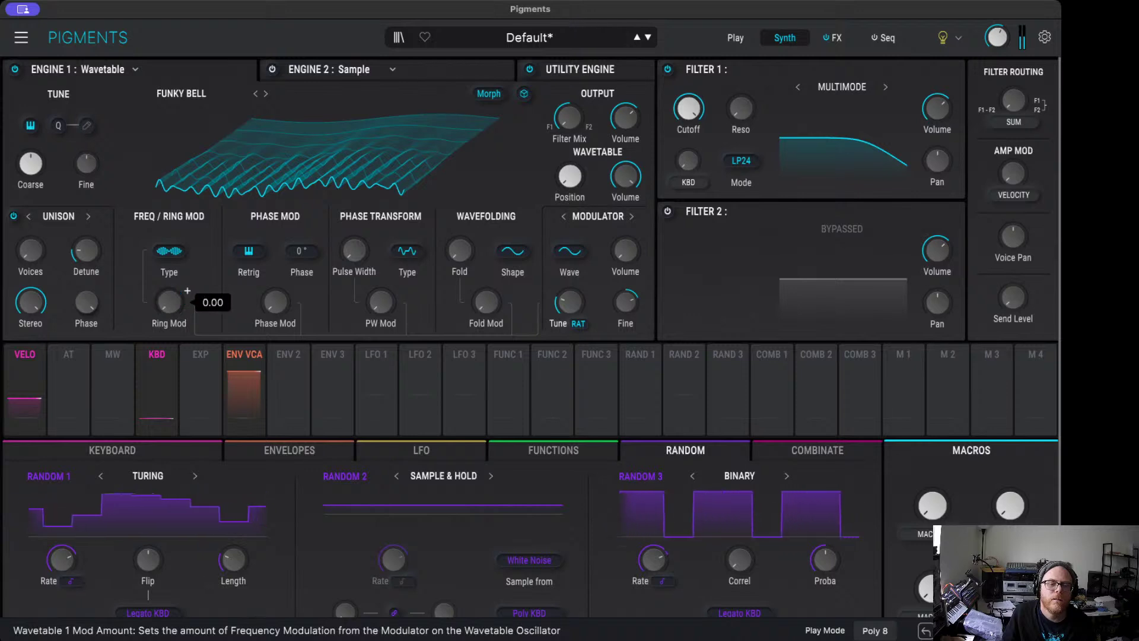
Step: Try the Phase Mod amount on Engine 1 while varying the modulator's Fine tuning and Tune ratio up to 22
{"action": "left_click_drag", "start_coordinate": [293, 294], "coordinate": [293, 291]}
{"action": "double_click", "coordinate": [293, 290]}
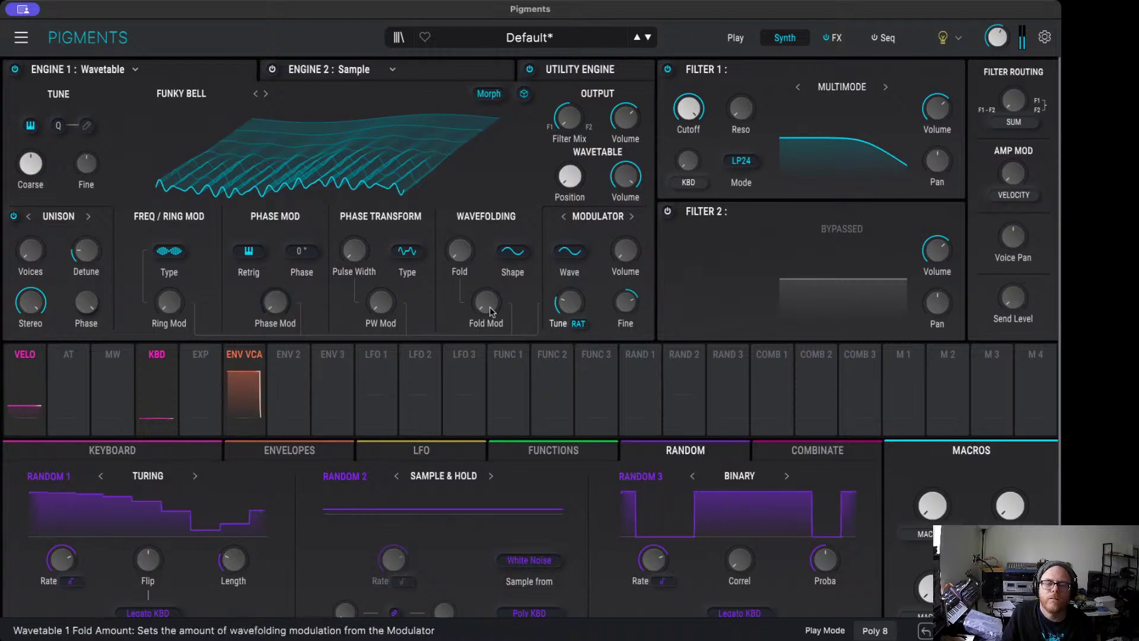
{"action": "left_click_drag", "start_coordinate": [641, 293], "coordinate": [641, 293]}
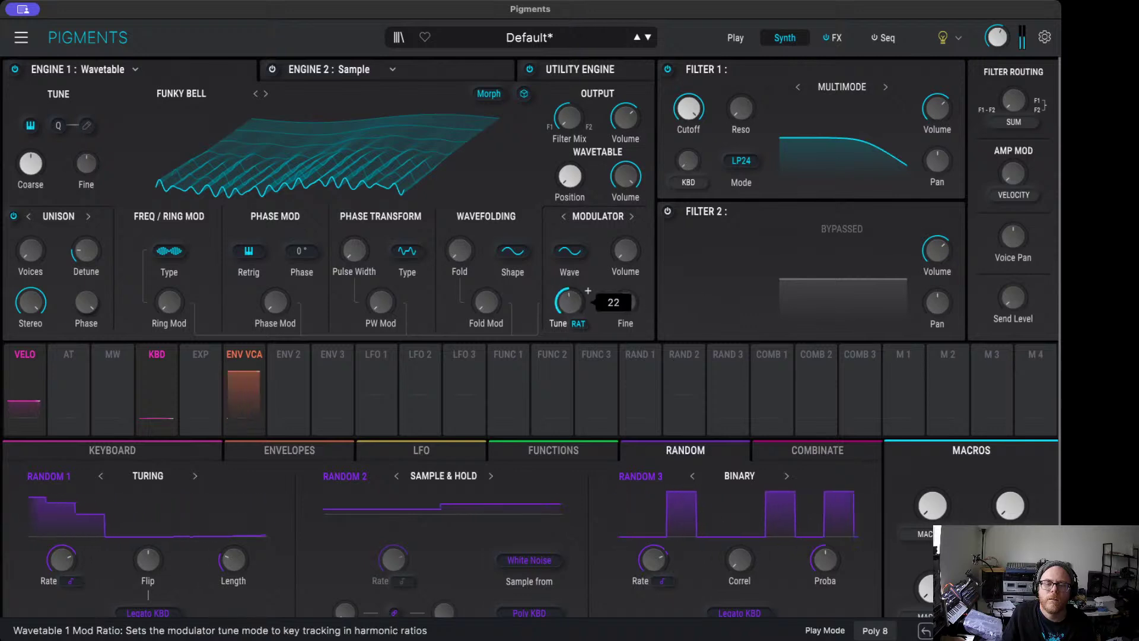
{"action": "left_click_drag", "start_coordinate": [588, 290], "coordinate": [588, 290]}
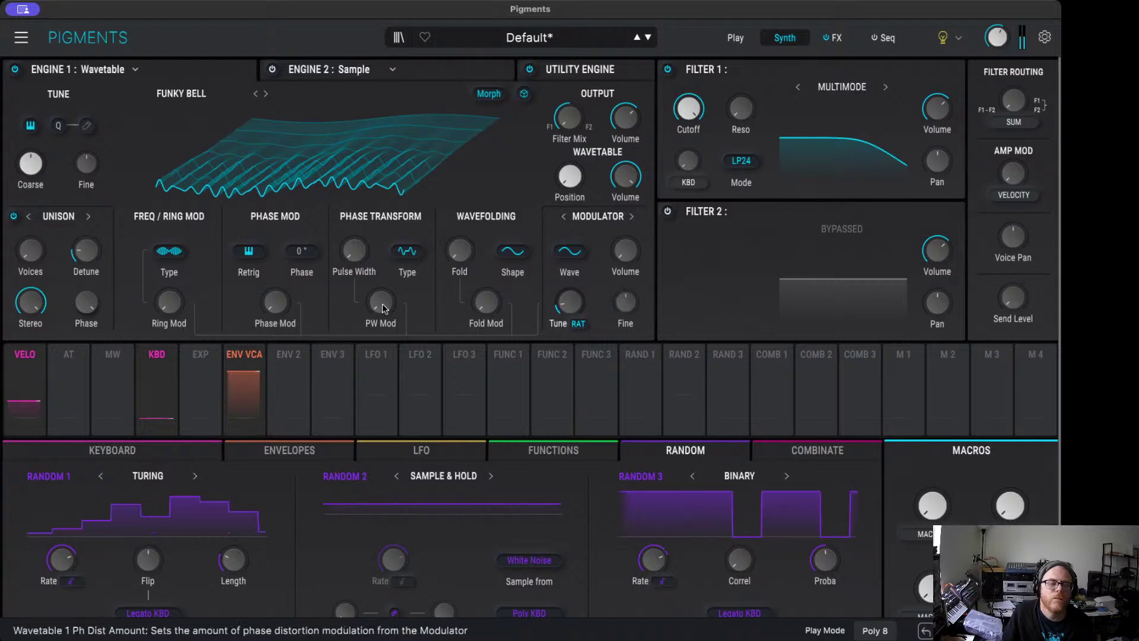
{"action": "left_click_drag", "start_coordinate": [293, 292], "coordinate": [293, 291]}
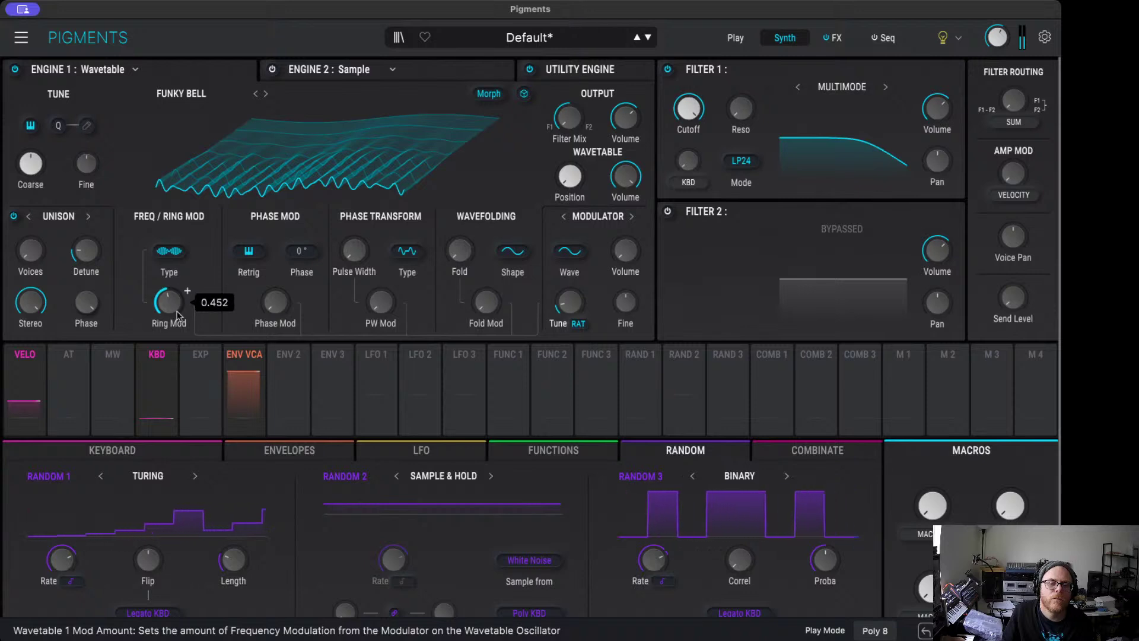
Step: Adjust the modulator's Tune ratio and Fine tuning by ear while auditioning the Ring Mod amount
{"action": "left_click_drag", "start_coordinate": [569, 303], "coordinate": [569, 305]}
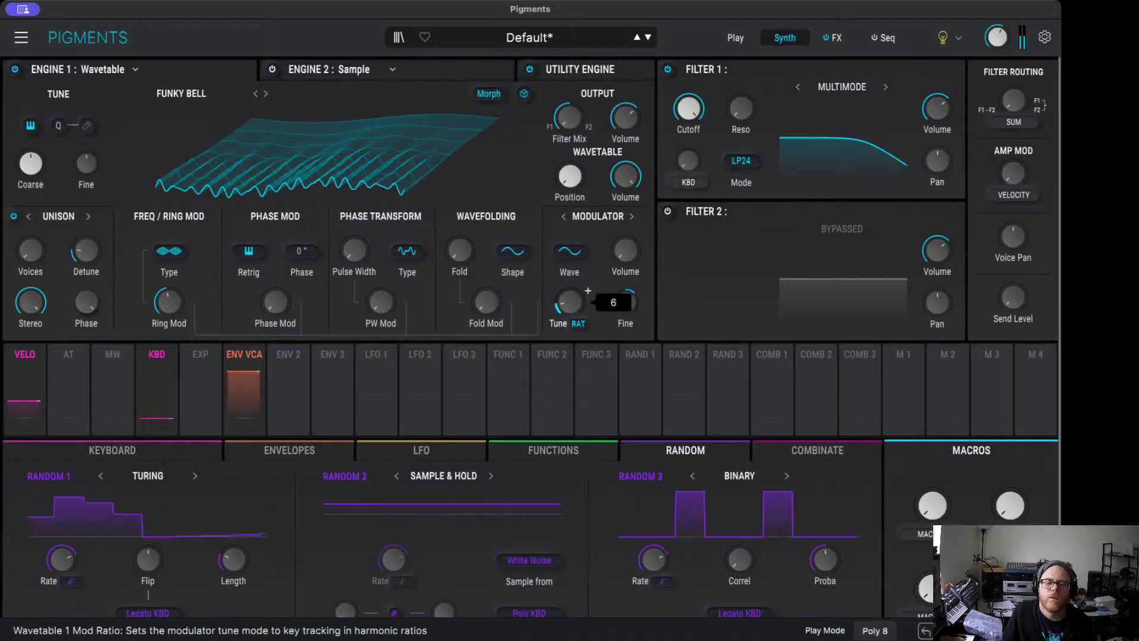
{"action": "left_click_drag", "start_coordinate": [625, 302], "coordinate": [626, 317]}
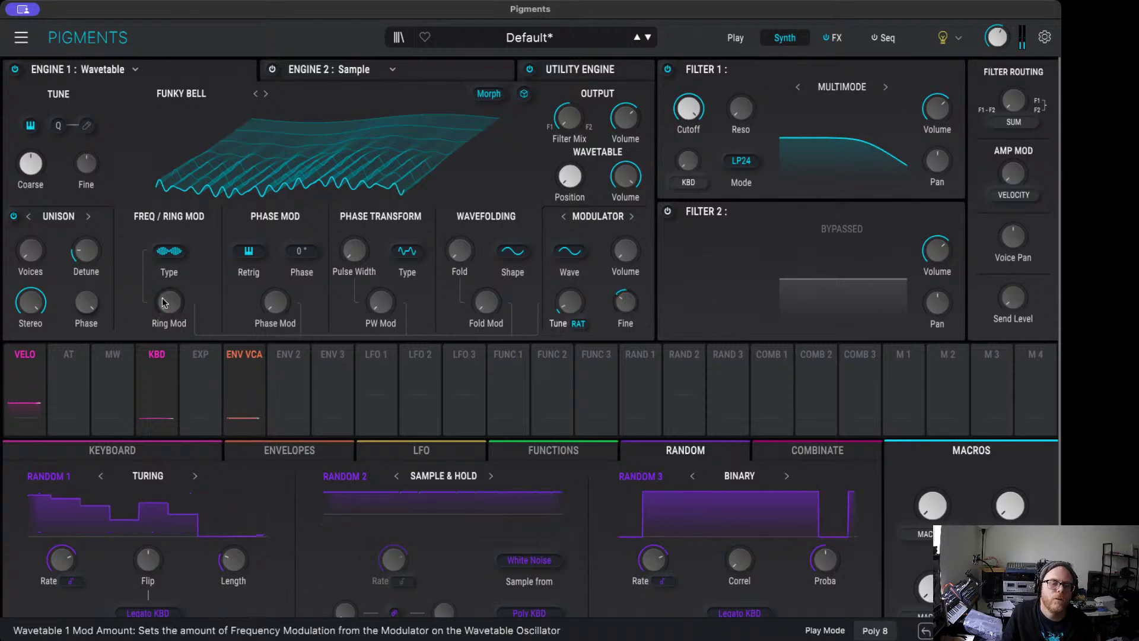
{"action": "left_click_drag", "start_coordinate": [183, 298], "coordinate": [184, 290]}
Step: Set Engine 1's frequency modulation type to Linear, audition the Freq Mod amount and return it to zero
{"action": "left_click", "coordinate": [171, 251]}
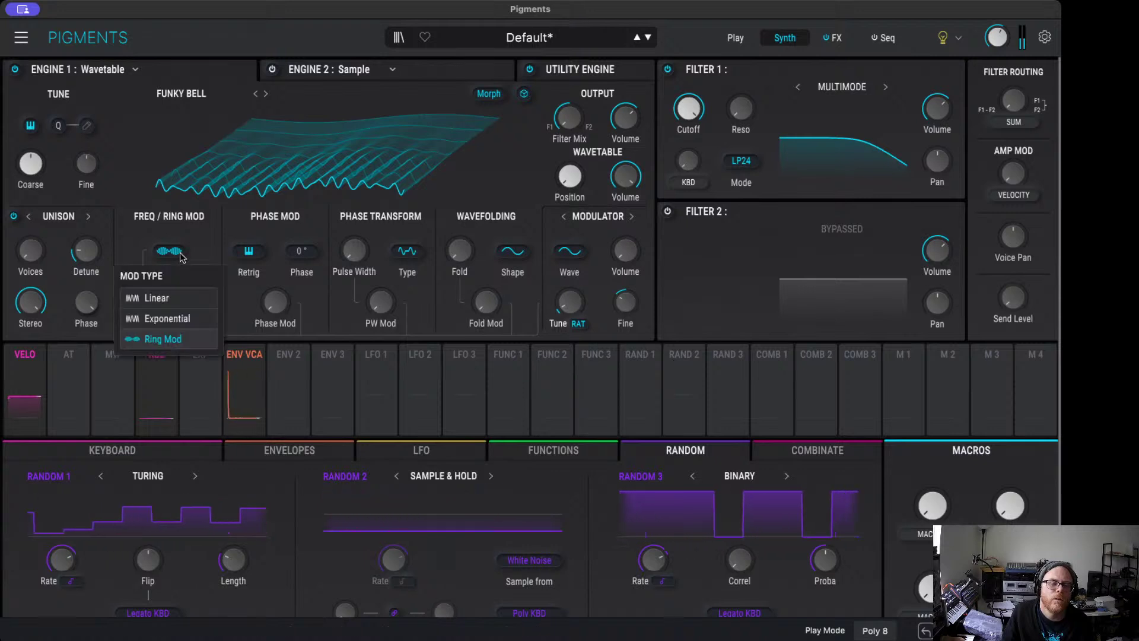
{"action": "left_click", "coordinate": [181, 297]}
{"action": "left_click_drag", "start_coordinate": [168, 303], "coordinate": [168, 311]}
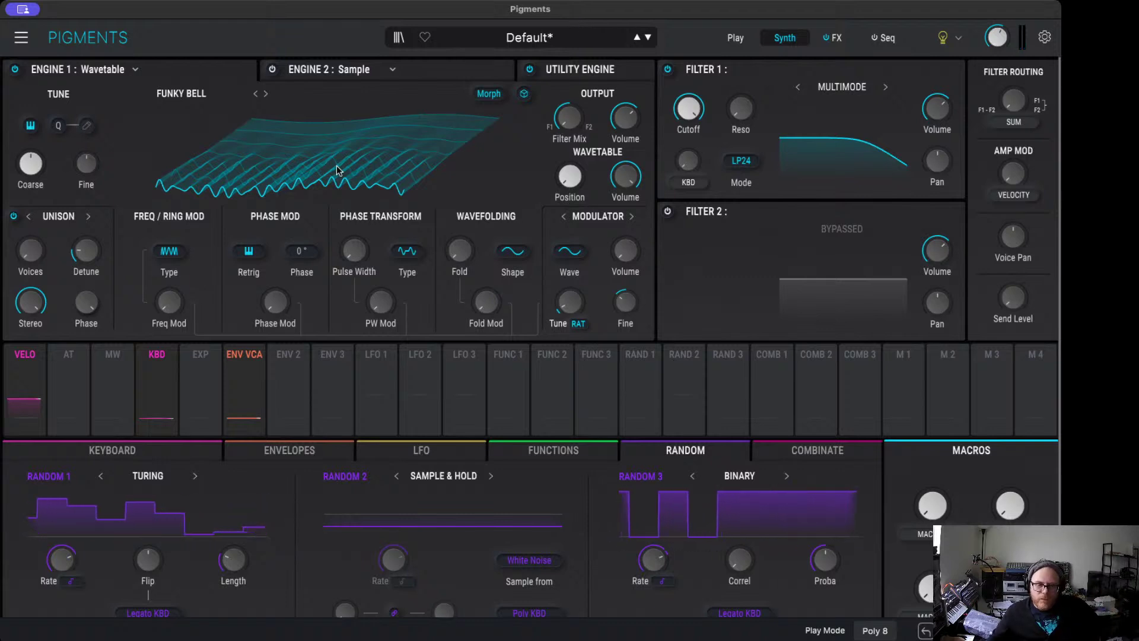
Step: Show the envelope settings and lower Env VCA's sustain level to zero
{"action": "left_click", "coordinate": [245, 355]}
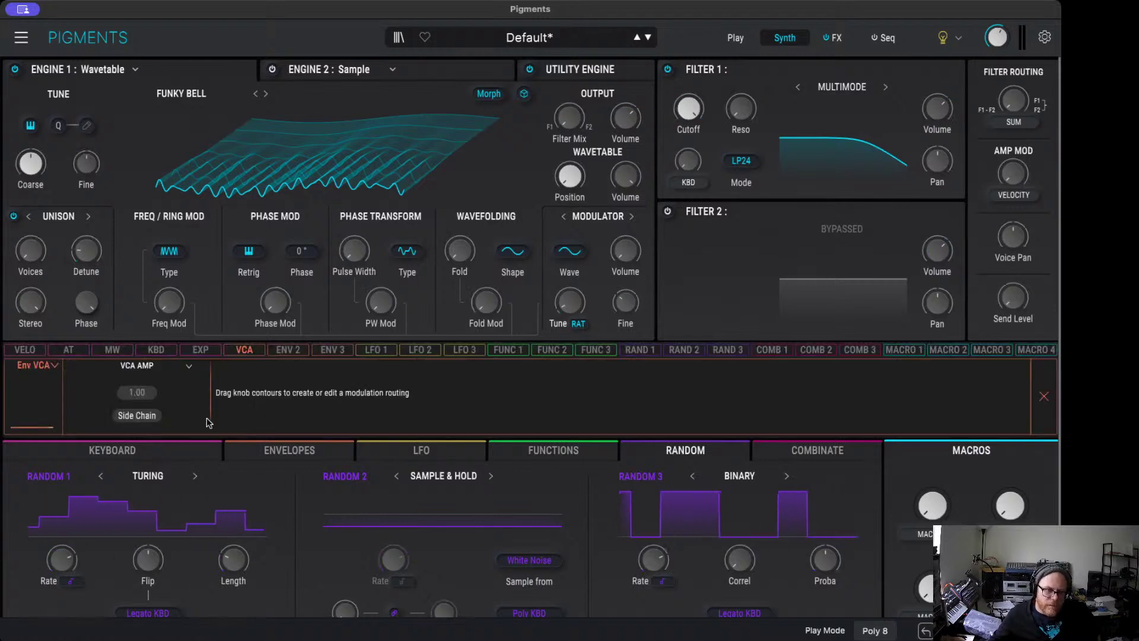
{"action": "left_click", "coordinate": [238, 351]}
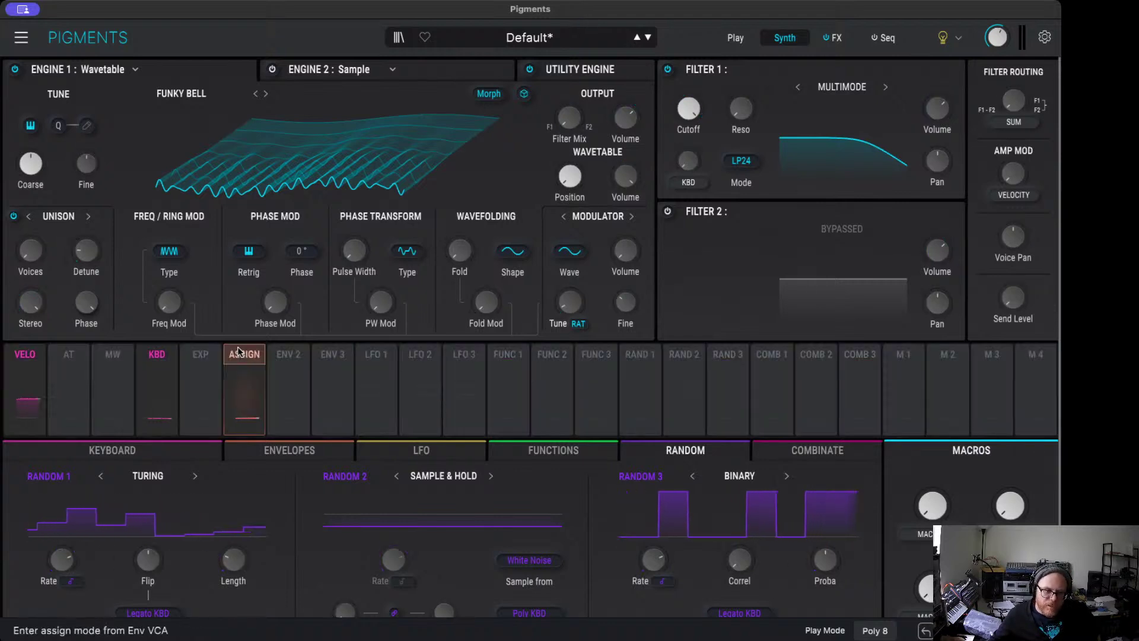
{"action": "left_click", "coordinate": [291, 450]}
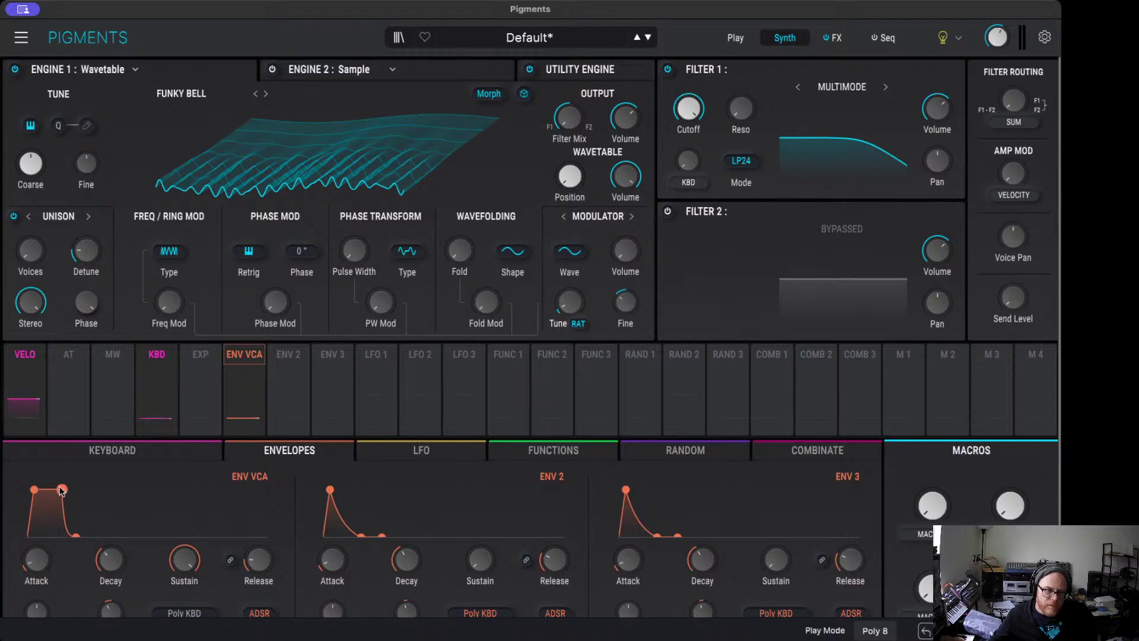
{"action": "left_click_drag", "start_coordinate": [62, 490], "coordinate": [68, 535]}
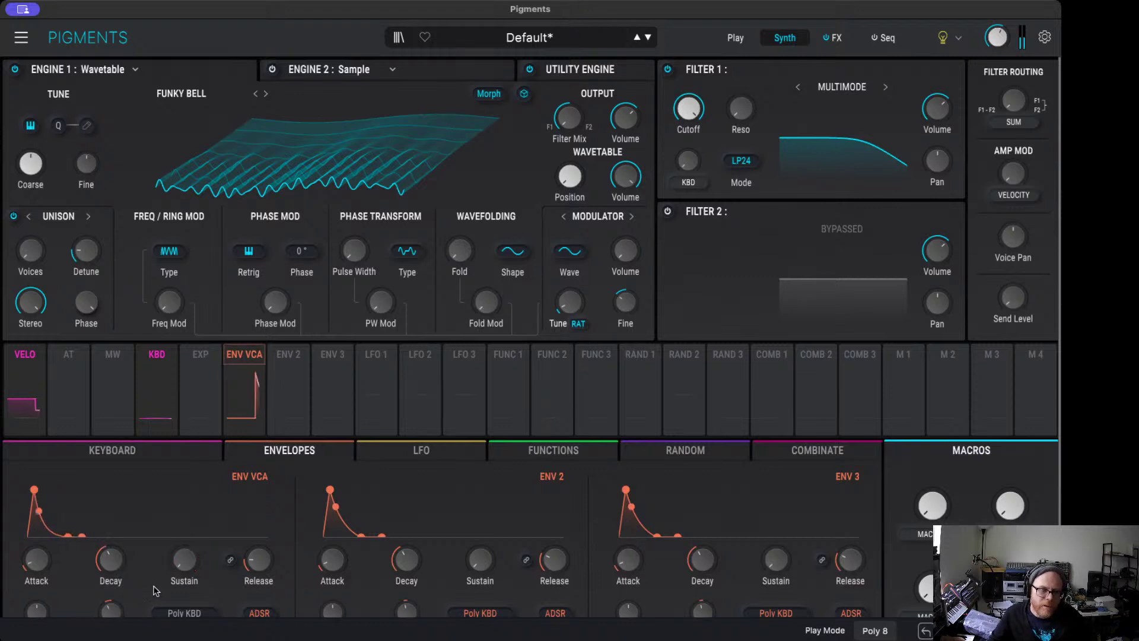
Step: Try an Env VCA decay of about 2.06 s with a release of about 1.84 s, and shorten the release by ear
{"action": "left_click_drag", "start_coordinate": [111, 579], "coordinate": [114, 571]}
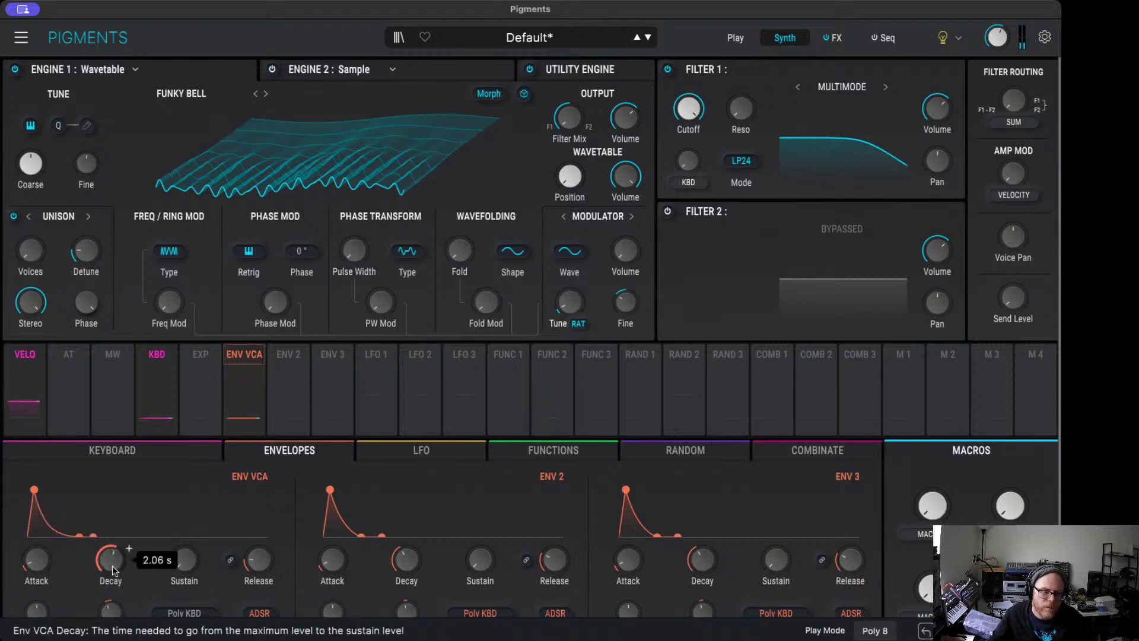
{"action": "left_click_drag", "start_coordinate": [261, 571], "coordinate": [264, 564]}
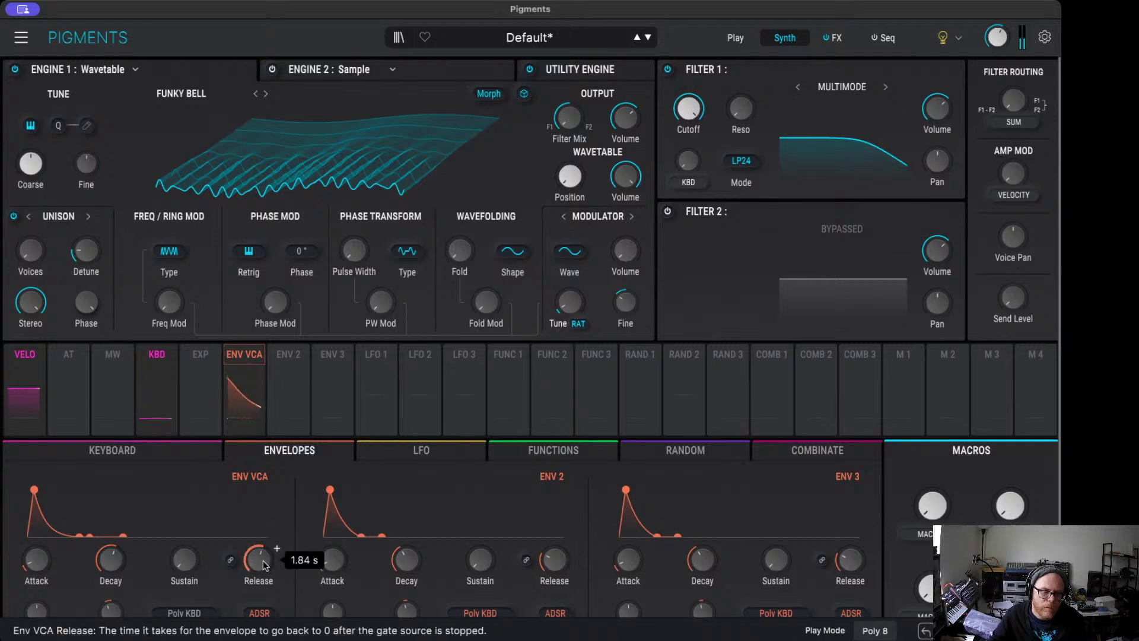
{"action": "scroll", "coordinate": [264, 564], "scroll_direction": "down", "scroll_amount": 5}
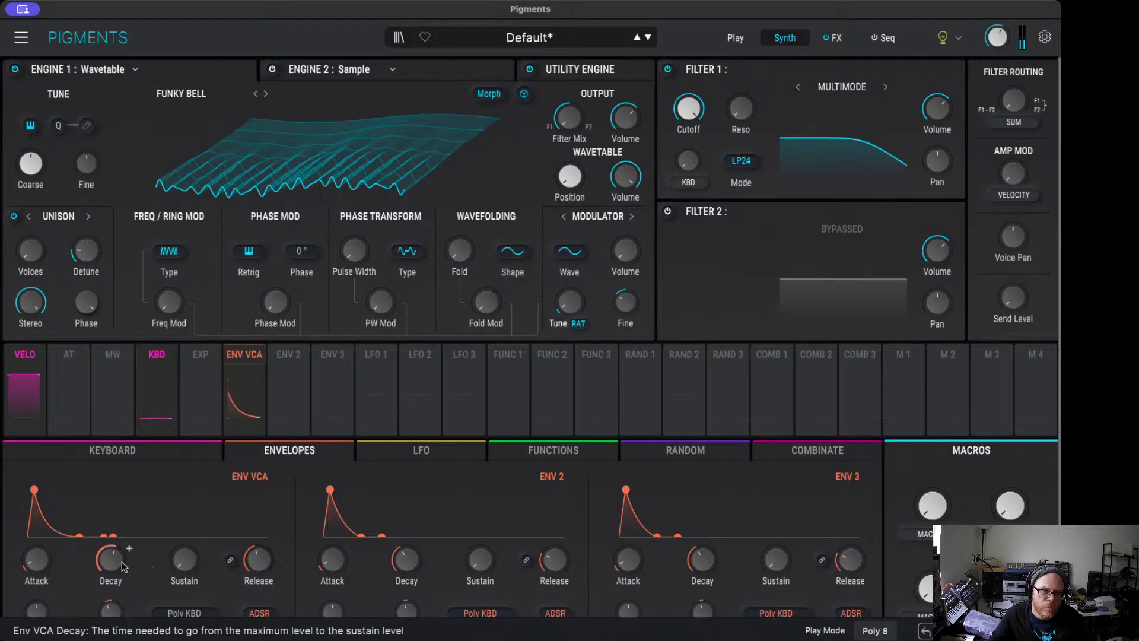
Step: Adjust Env VCA's decay by ear, auditioning times from 1 ms up to 11.10 s
{"action": "left_click_drag", "start_coordinate": [122, 563], "coordinate": [118, 560]}
{"action": "scroll", "coordinate": [119, 561], "scroll_direction": "down", "scroll_amount": 10}
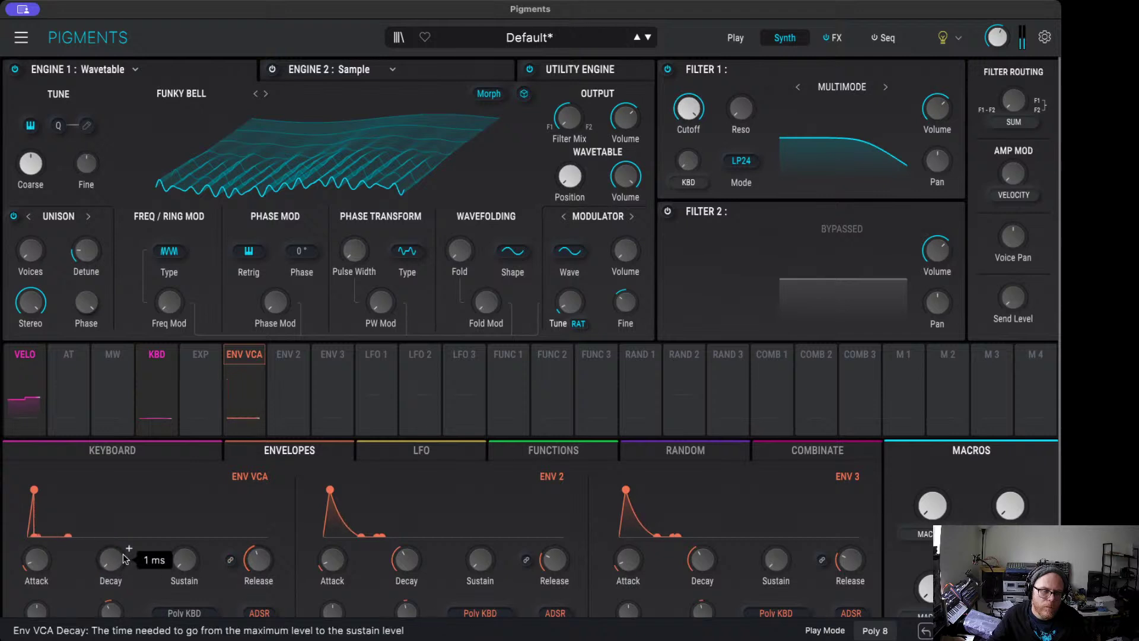
{"action": "scroll", "coordinate": [119, 560], "scroll_direction": "up", "scroll_amount": 5}
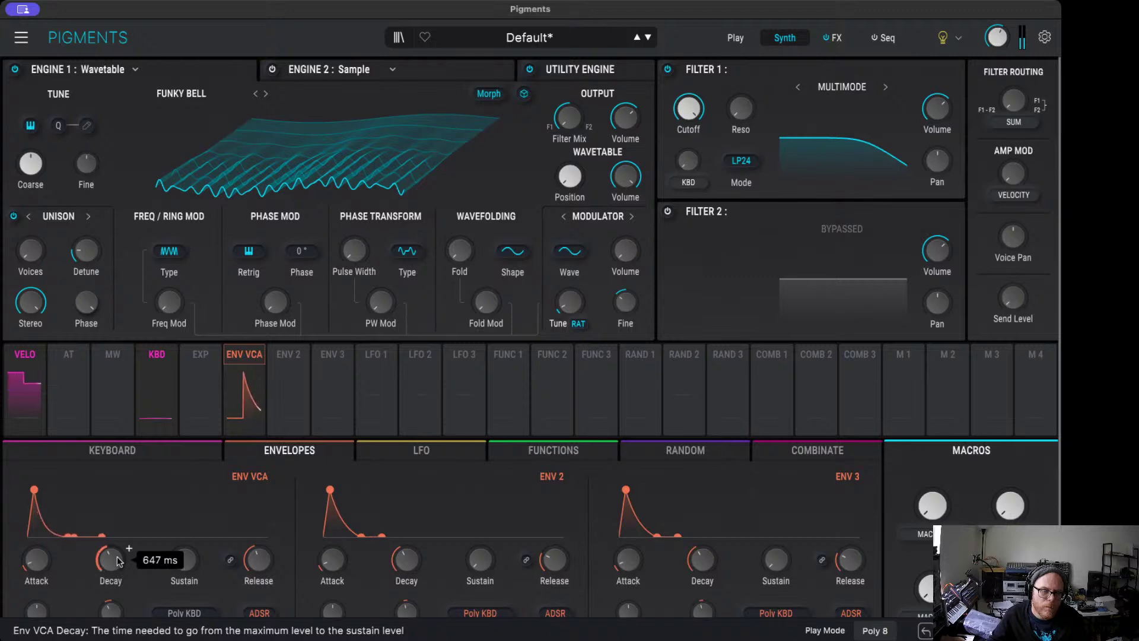
{"action": "scroll", "coordinate": [116, 560], "scroll_direction": "up", "scroll_amount": 2}
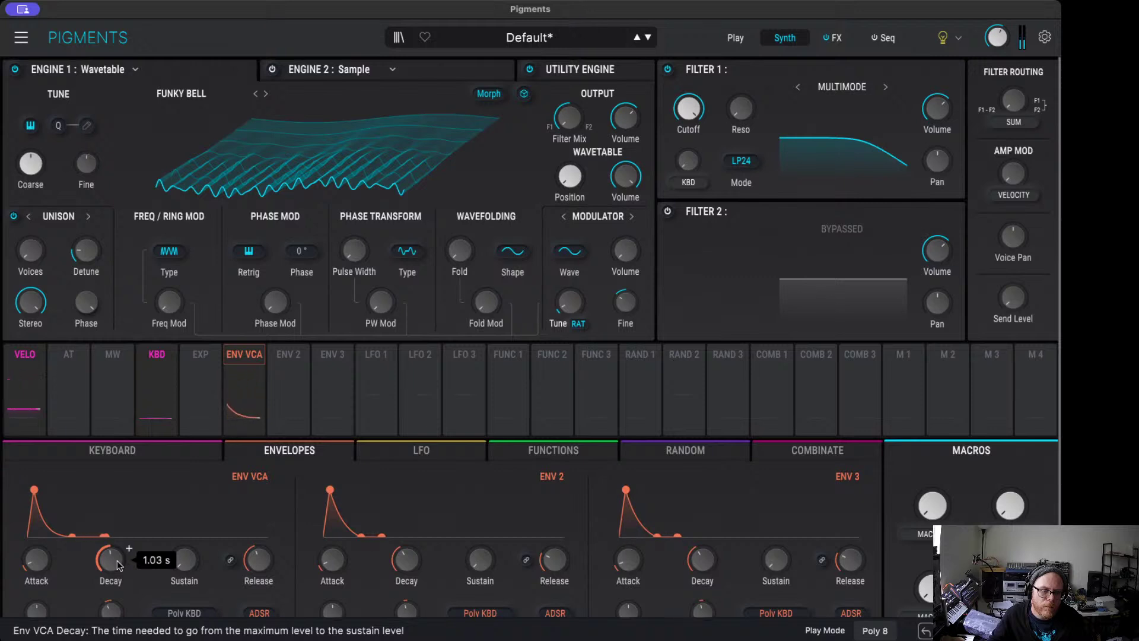
{"action": "scroll", "coordinate": [116, 560], "scroll_direction": "up", "scroll_amount": 6}
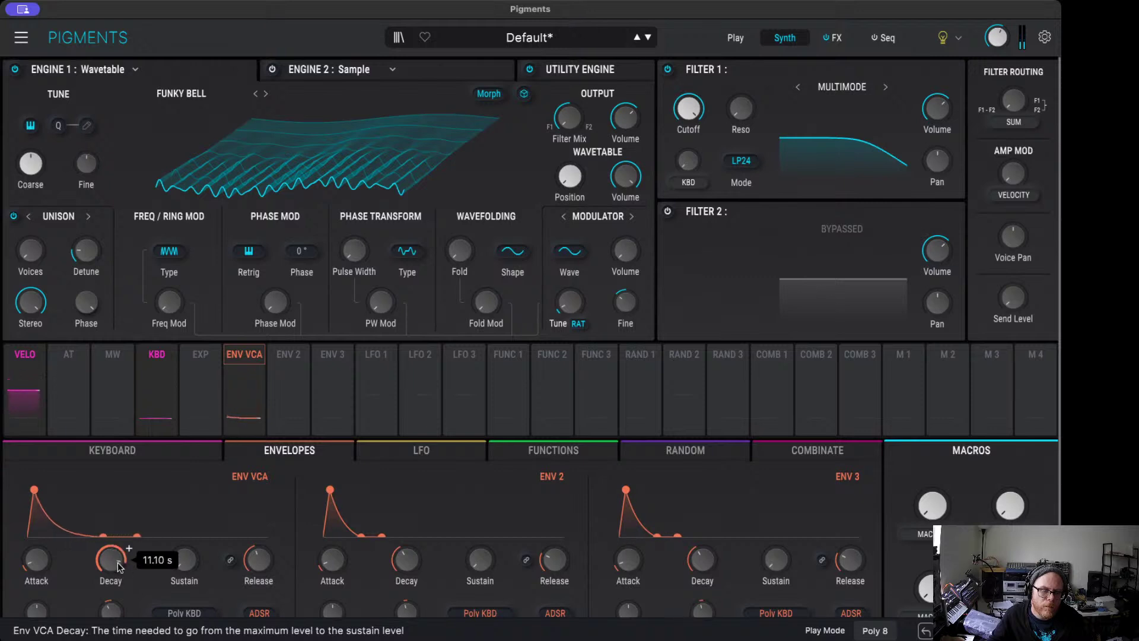
{"action": "scroll", "coordinate": [117, 565], "scroll_direction": "down", "scroll_amount": 5}
{"action": "scroll", "coordinate": [117, 565], "scroll_direction": "up", "scroll_amount": 3}
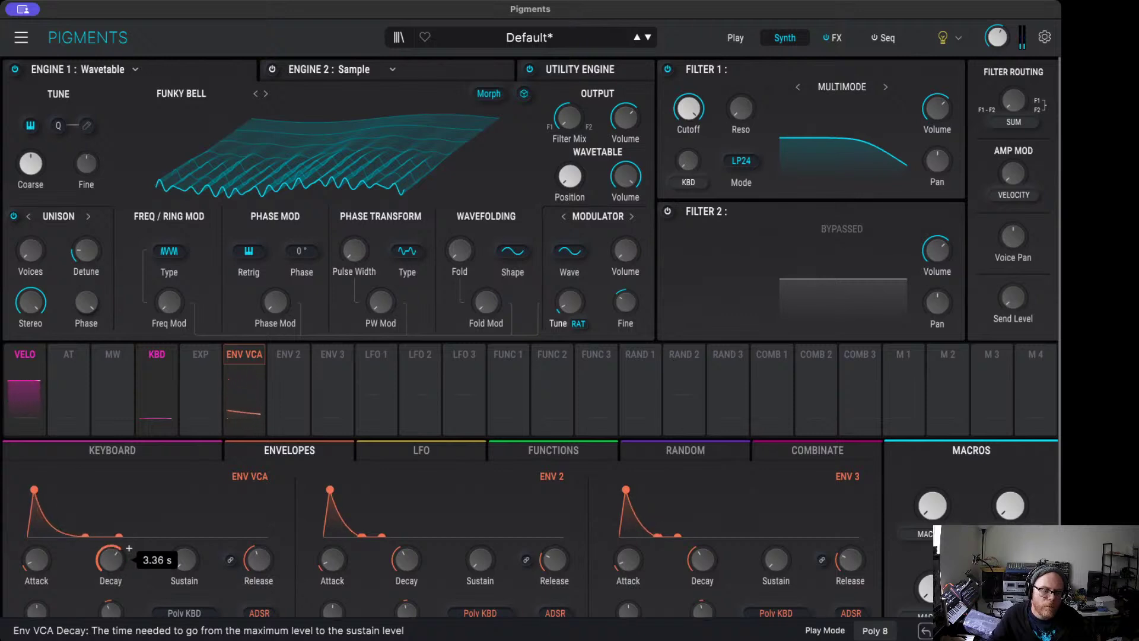
{"action": "scroll", "coordinate": [116, 561], "scroll_direction": "down", "scroll_amount": 2}
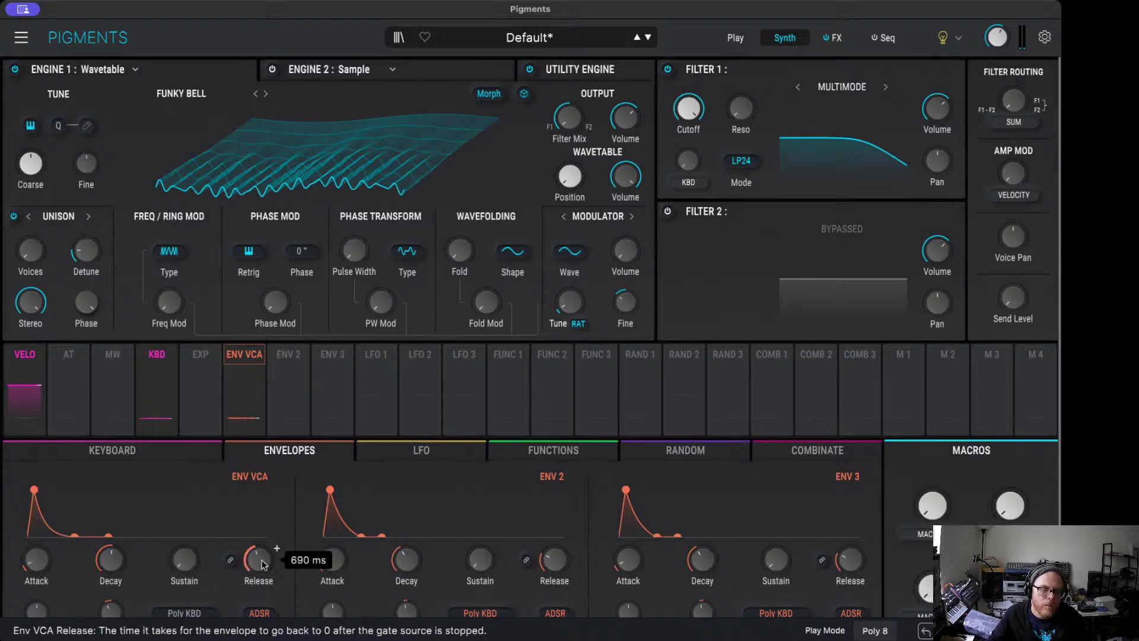
Step: Shorten Env VCA's decay slightly and set its release to about 1.16 s
{"action": "scroll", "coordinate": [262, 563], "scroll_direction": "up", "scroll_amount": 1}
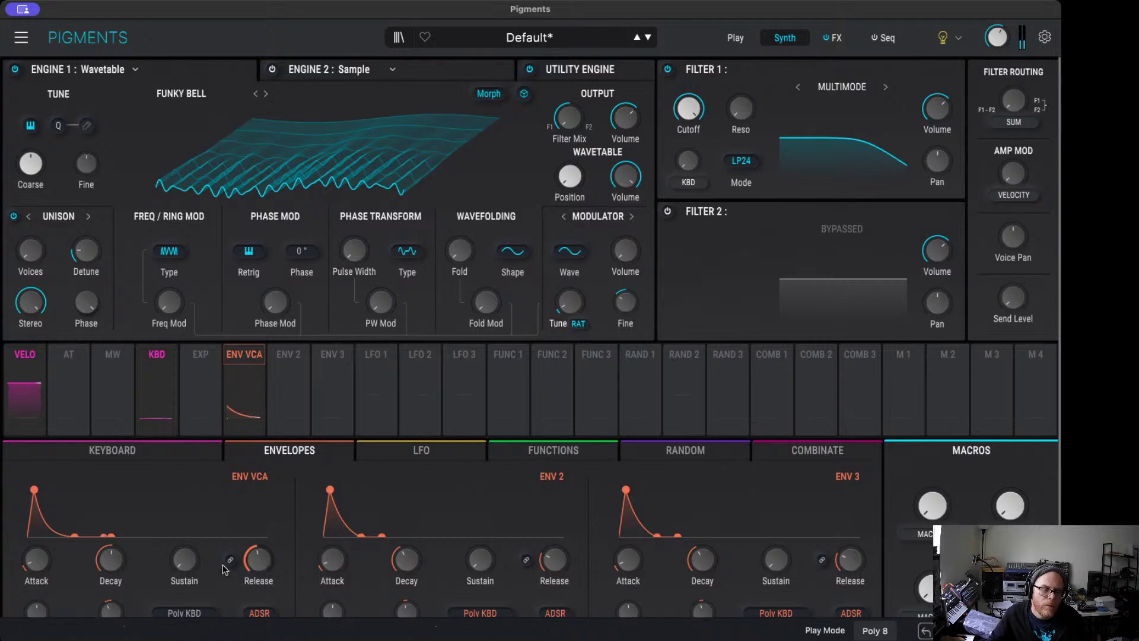
{"action": "scroll", "coordinate": [115, 563], "scroll_direction": "down", "scroll_amount": 1}
{"action": "scroll", "coordinate": [111, 560], "scroll_direction": "down", "scroll_amount": 1}
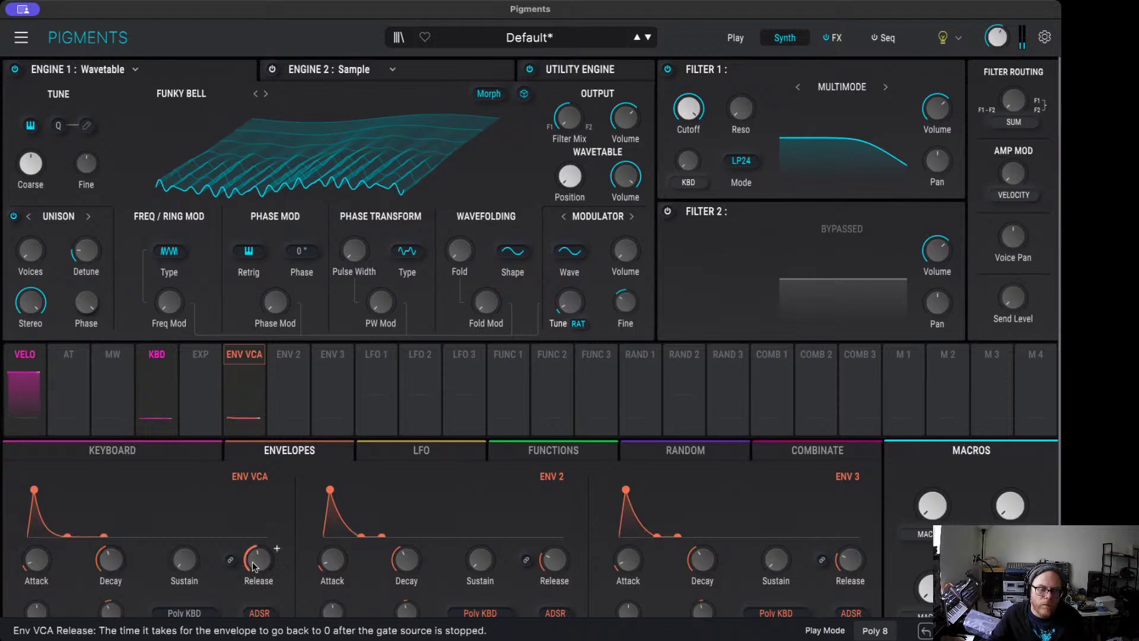
{"action": "scroll", "coordinate": [267, 562], "scroll_direction": "up", "scroll_amount": 2}
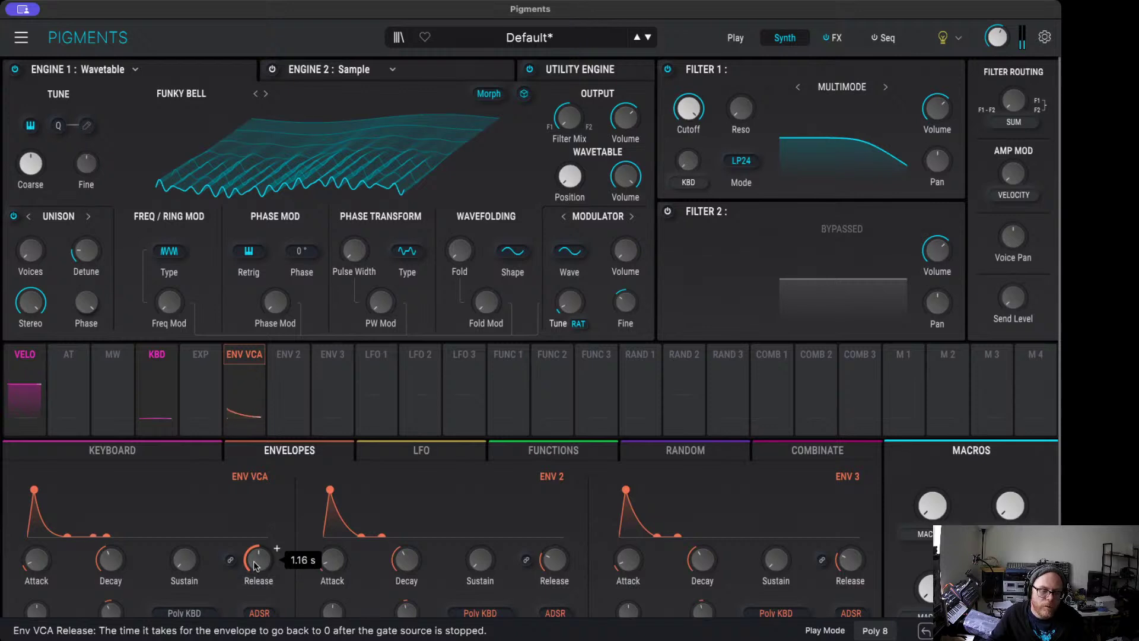
{"action": "scroll", "coordinate": [254, 564], "scroll_direction": "up", "scroll_amount": 1}
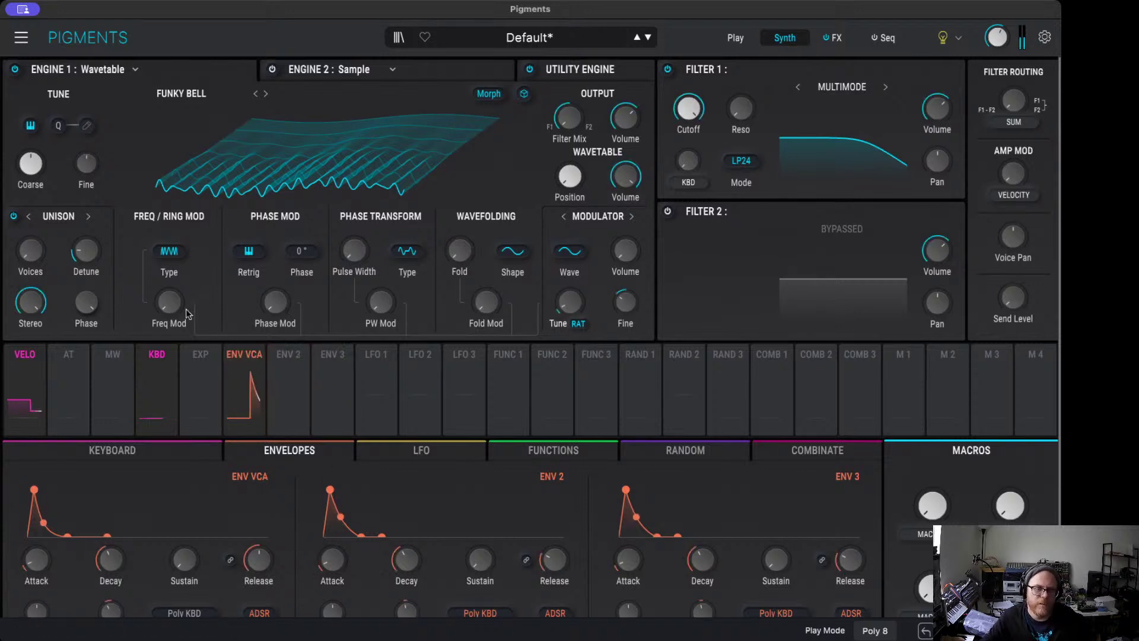
Step: Audition Engine 1's Freq Mod amount and try routing Env VCA to it with an amount of -0.29
{"action": "scroll", "coordinate": [170, 308], "scroll_direction": "up", "scroll_amount": 5}
{"action": "left_click_drag", "start_coordinate": [172, 305], "coordinate": [172, 343]}
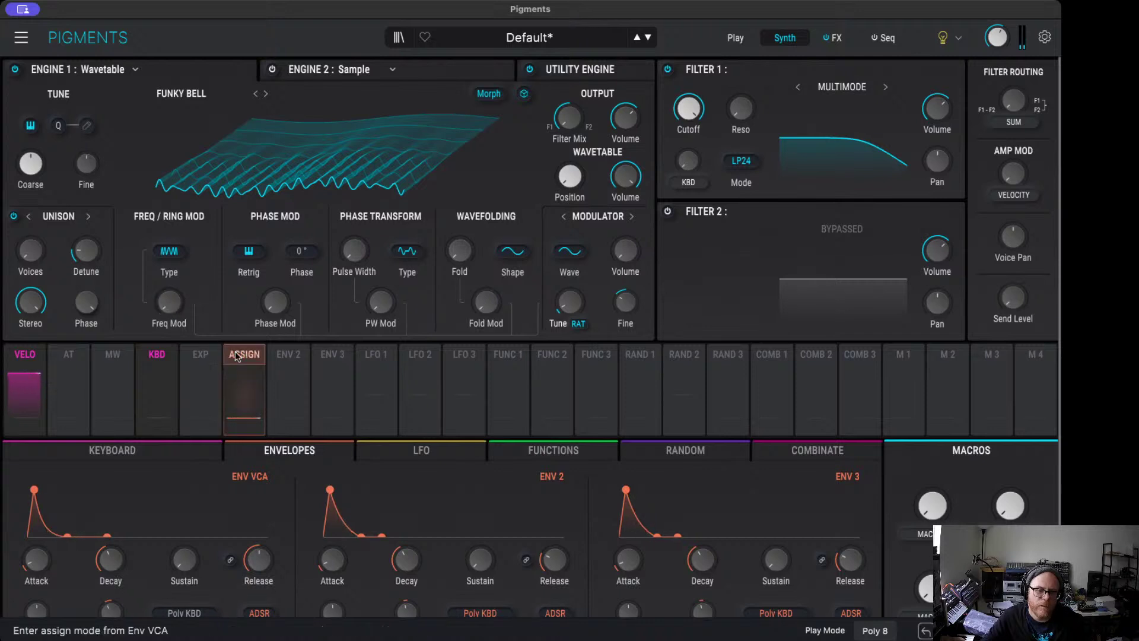
{"action": "mouse_move", "coordinate": [287, 354]}
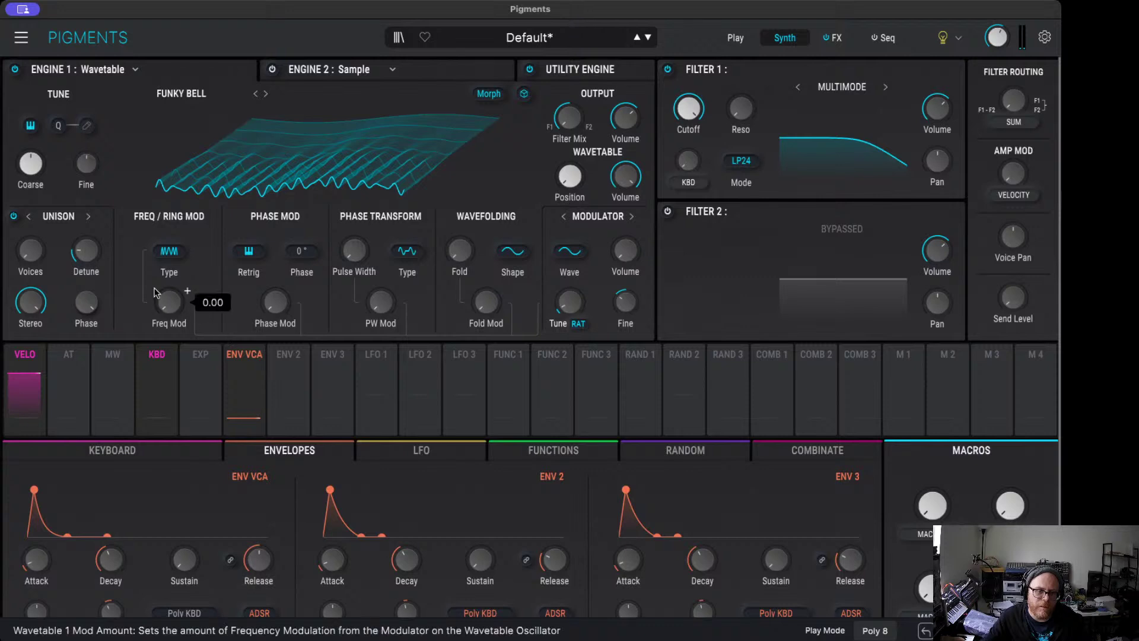
{"action": "left_click", "coordinate": [244, 356]}
{"action": "left_click_drag", "start_coordinate": [163, 301], "coordinate": [162, 290]}
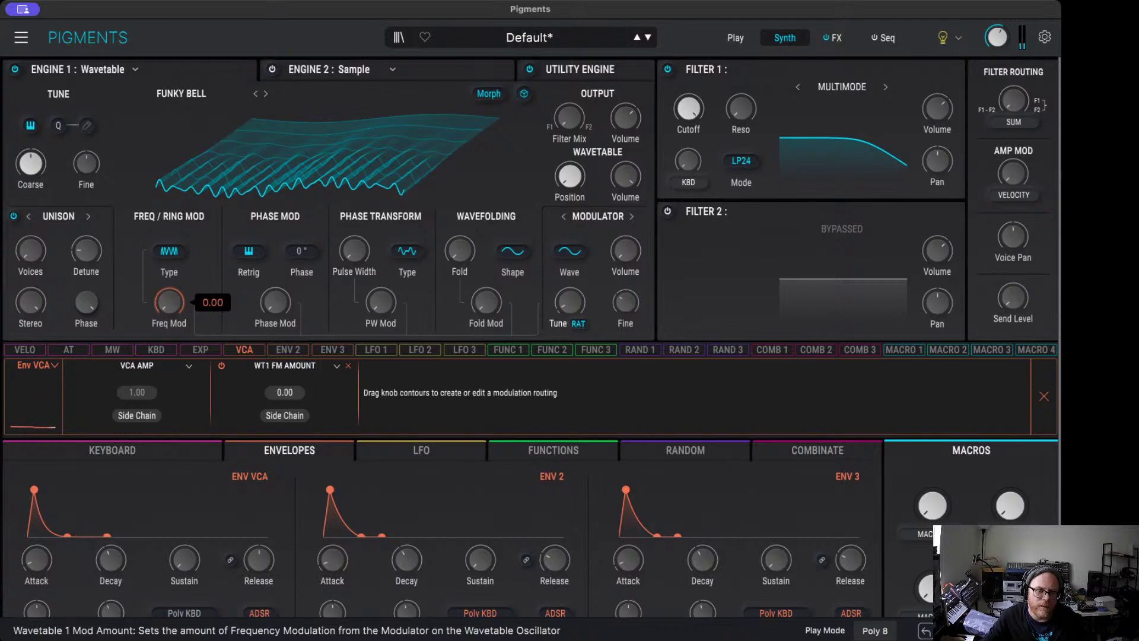
{"action": "left_click_drag", "start_coordinate": [170, 301], "coordinate": [316, 456]}
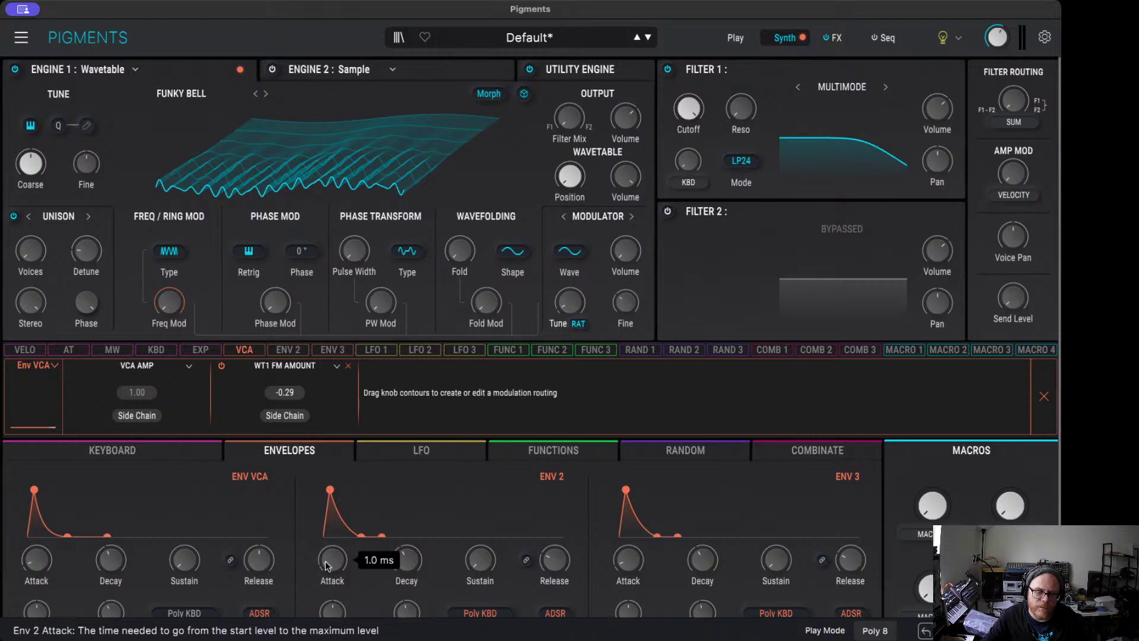
Step: Shape Env 2 with minimum attack, a decay of about 215 ms and a longer release
{"action": "left_click_drag", "start_coordinate": [332, 558], "coordinate": [332, 576]}
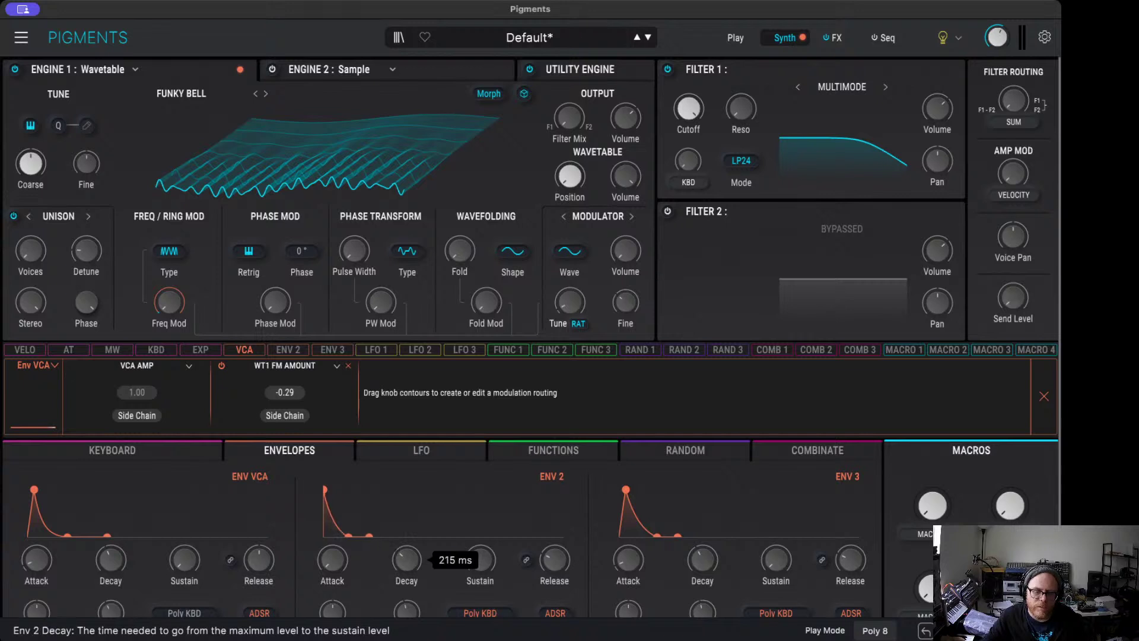
{"action": "left_click_drag", "start_coordinate": [554, 559], "coordinate": [554, 550]}
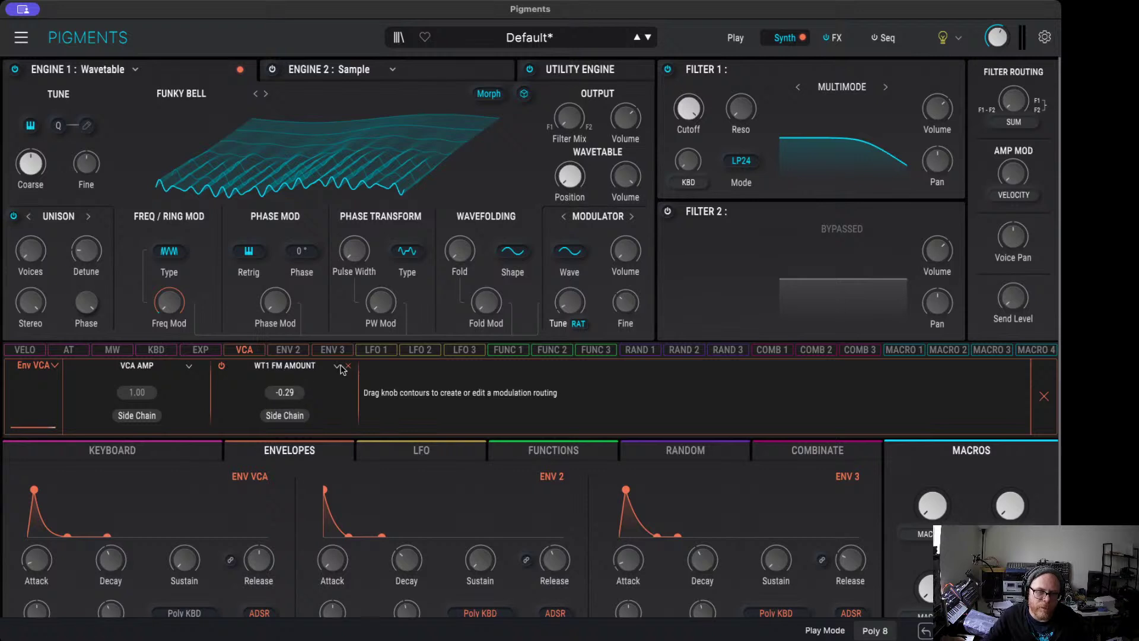
Step: Replace the Env VCA routing on Engine 1's FM amount with an Env 2 routing of about 0.28
{"action": "left_click", "coordinate": [347, 366]}
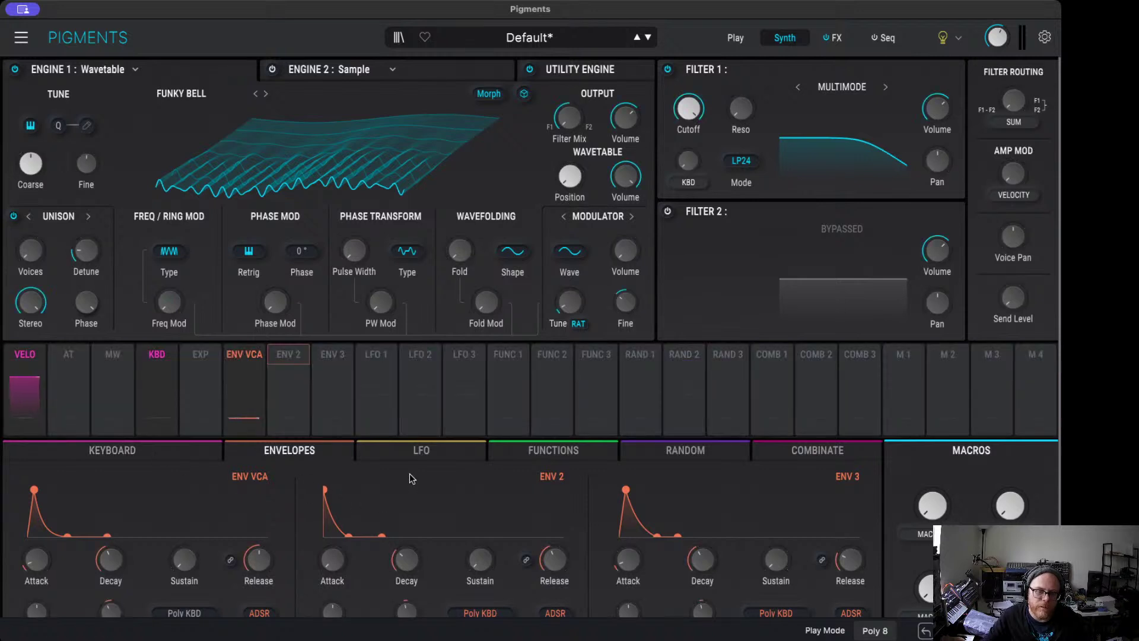
{"action": "left_click", "coordinate": [288, 349]}
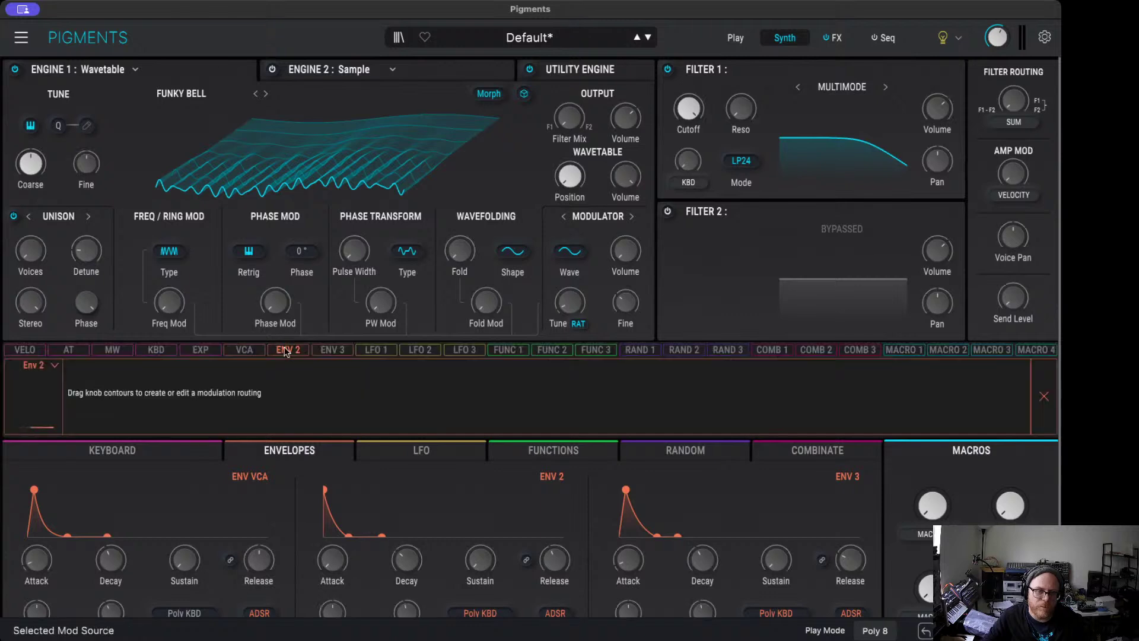
{"action": "left_click_drag", "start_coordinate": [168, 289], "coordinate": [167, 288]}
{"action": "left_click", "coordinate": [168, 288]}
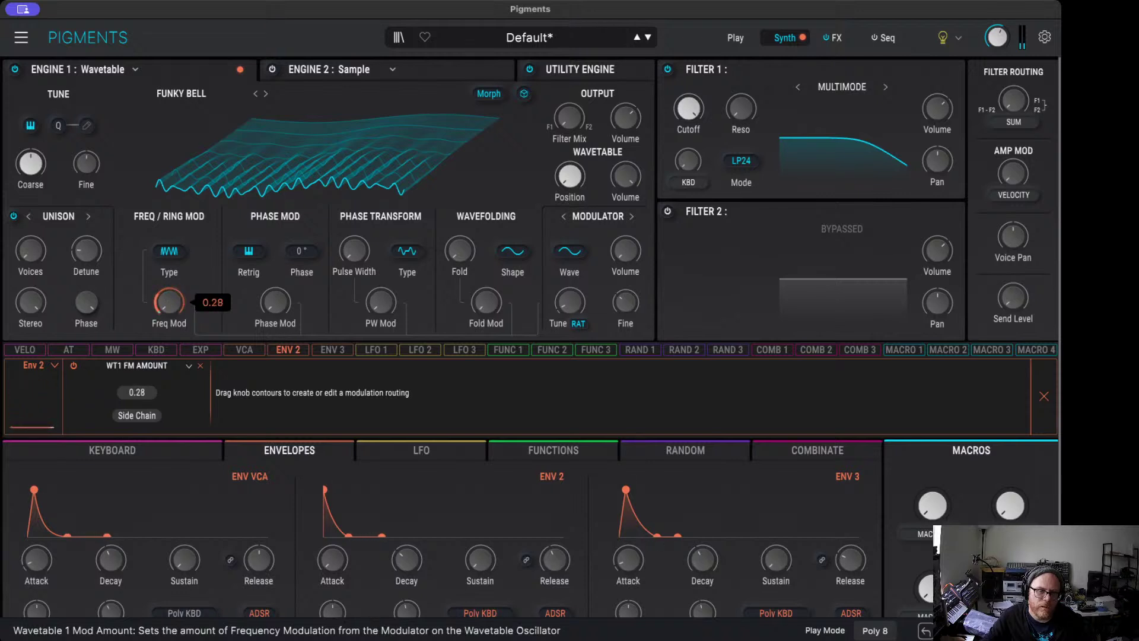
{"action": "left_click_drag", "start_coordinate": [167, 283], "coordinate": [167, 288]}
Step: Switch Engine 1's frequency modulation type to Ring Mod and raise the modulator's Fine tuning and Tune ratio by ear
{"action": "left_click", "coordinate": [168, 251]}
{"action": "left_click", "coordinate": [174, 334]}
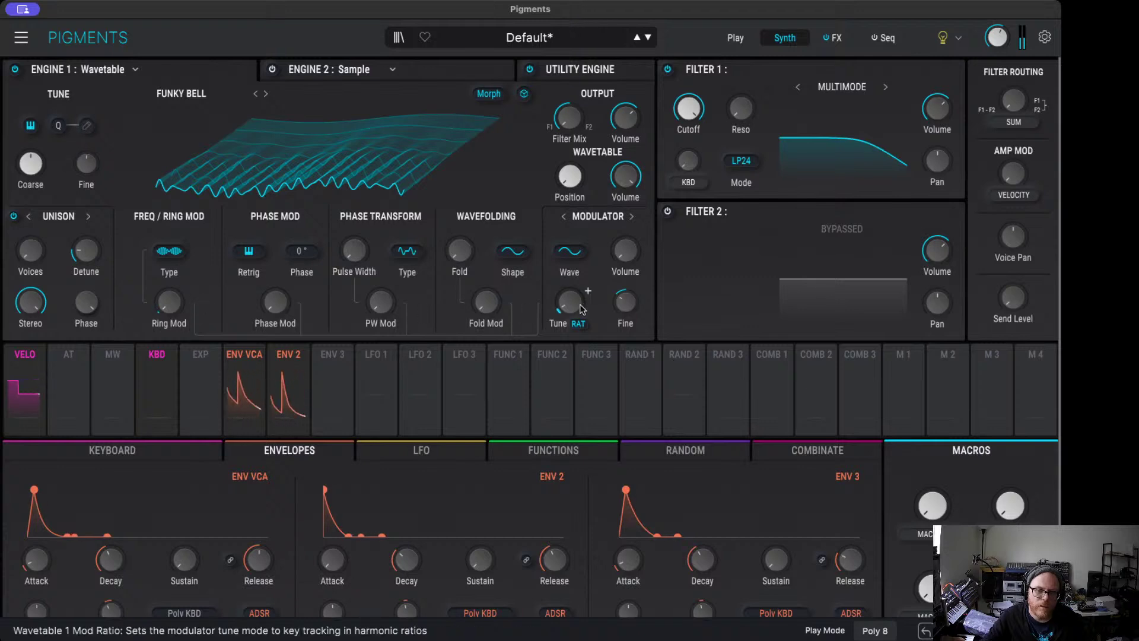
{"action": "left_click_drag", "start_coordinate": [625, 315], "coordinate": [566, 301]}
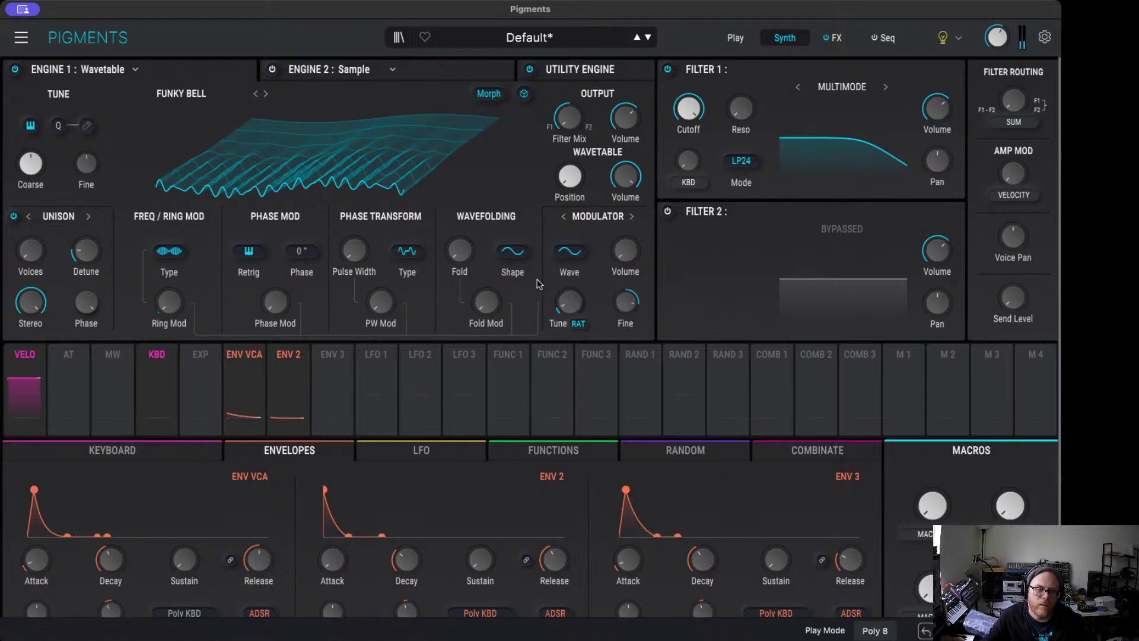
Step: Audition Engine 1's Phase Mod amount and return it to zero
{"action": "mouse_move", "coordinate": [270, 304]}
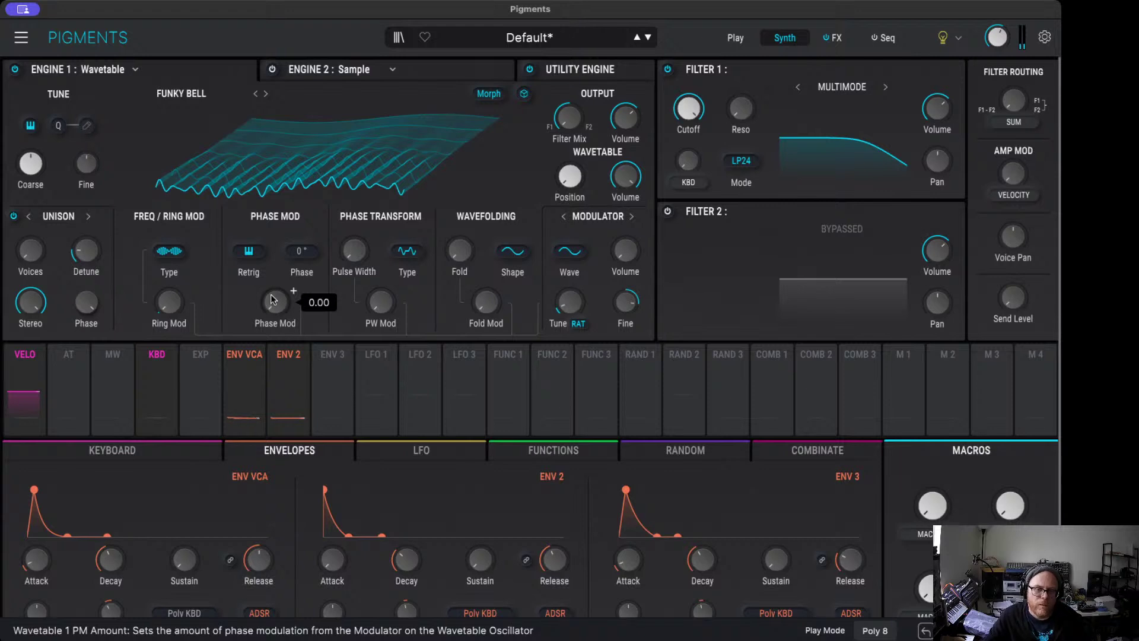
{"action": "left_click_drag", "start_coordinate": [271, 301], "coordinate": [276, 314]}
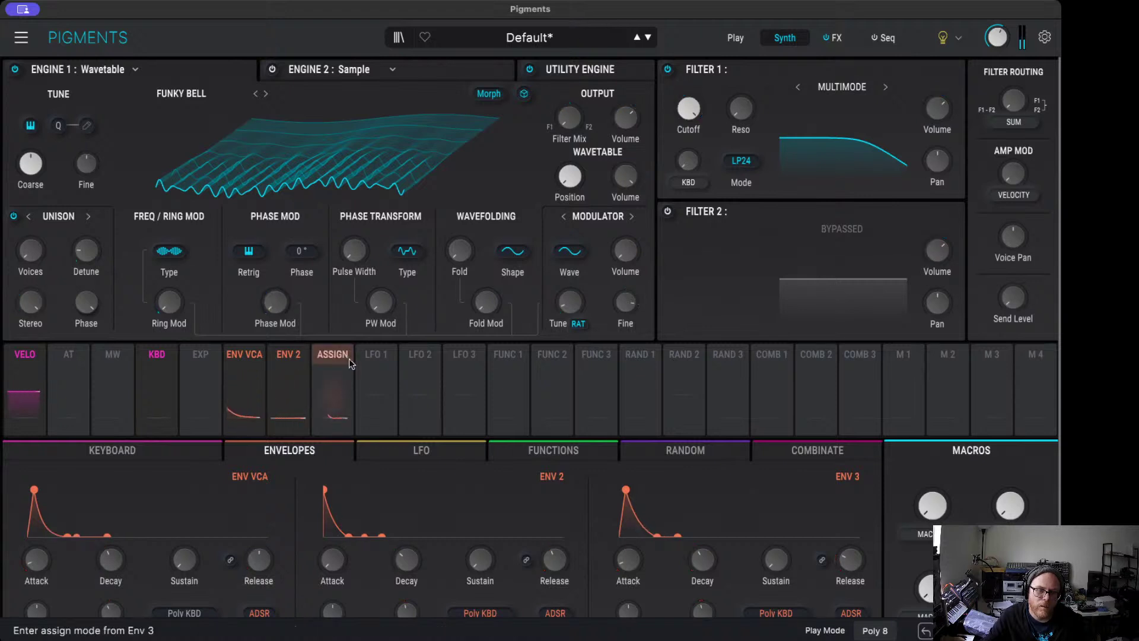
Step: Give Env 3 a slower attack with a longer decay and release
{"action": "left_click_drag", "start_coordinate": [629, 490], "coordinate": [645, 491]}
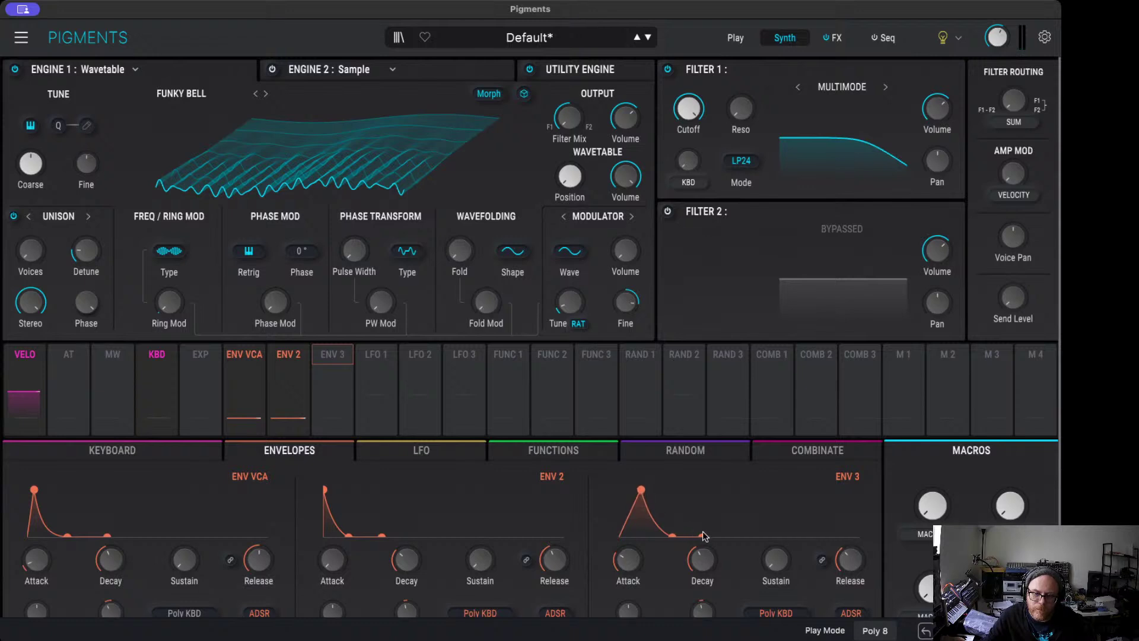
{"action": "left_click_drag", "start_coordinate": [675, 538], "coordinate": [690, 536]}
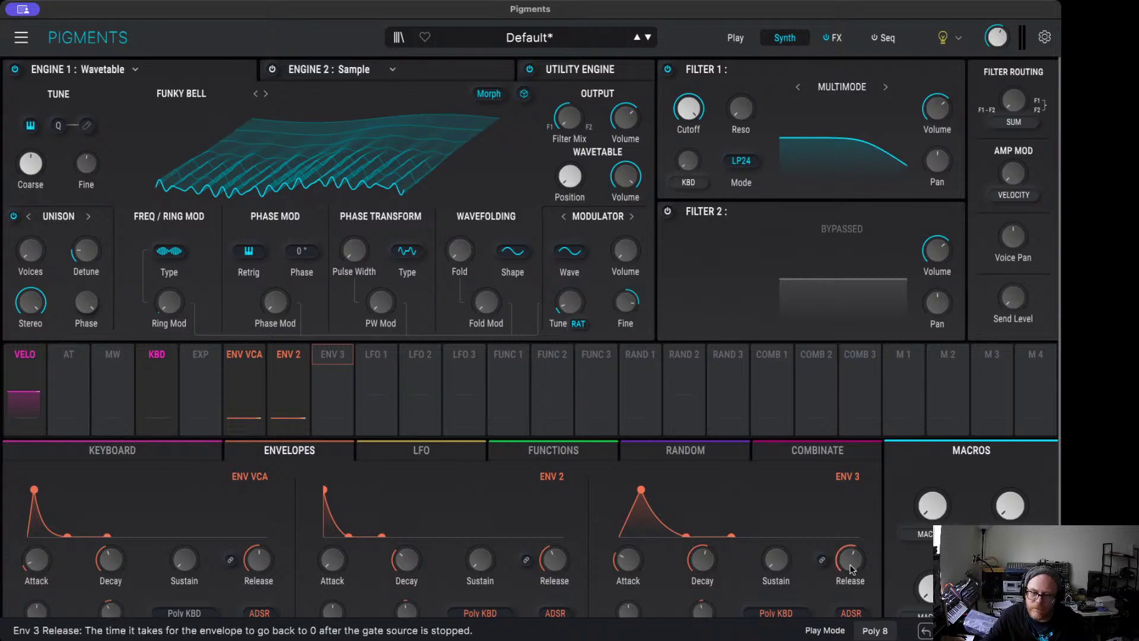
{"action": "mouse_move", "coordinate": [854, 568]}
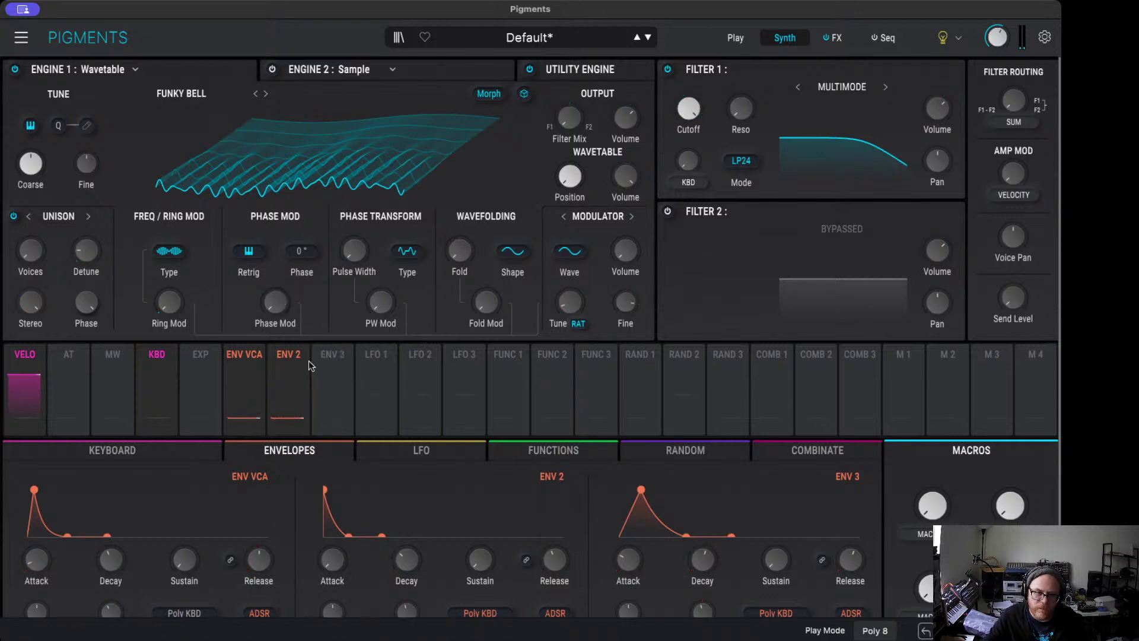
Step: Route Env 3 to Engine 1's Phase Mod amount at 0.47
{"action": "left_click", "coordinate": [337, 362]}
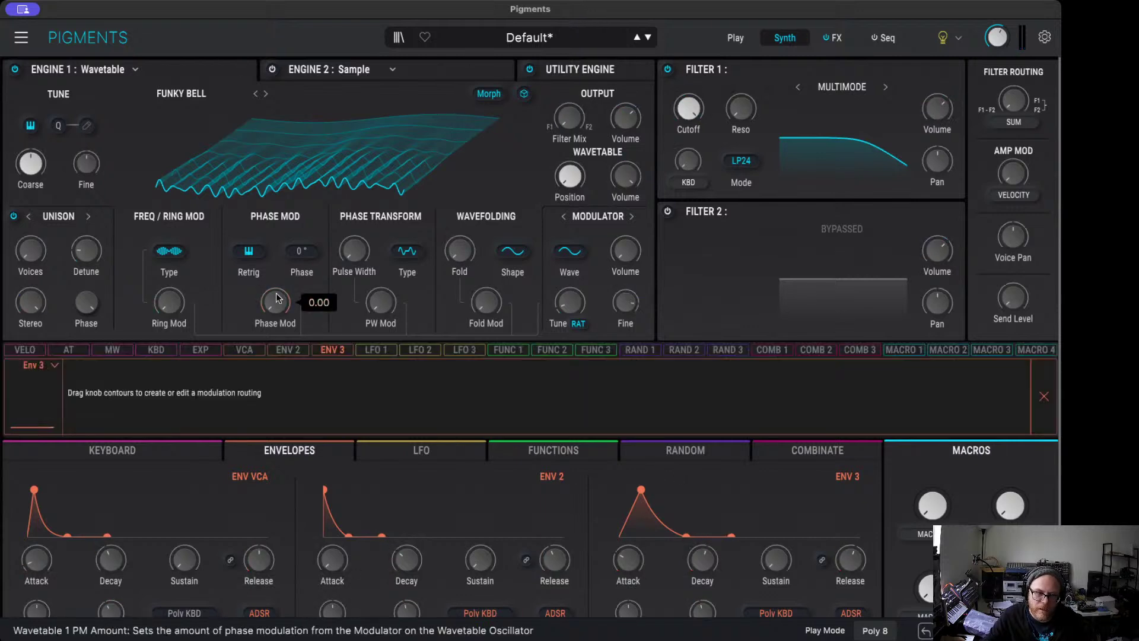
{"action": "scroll", "coordinate": [746, 498], "scroll_direction": "down", "scroll_amount": 1}
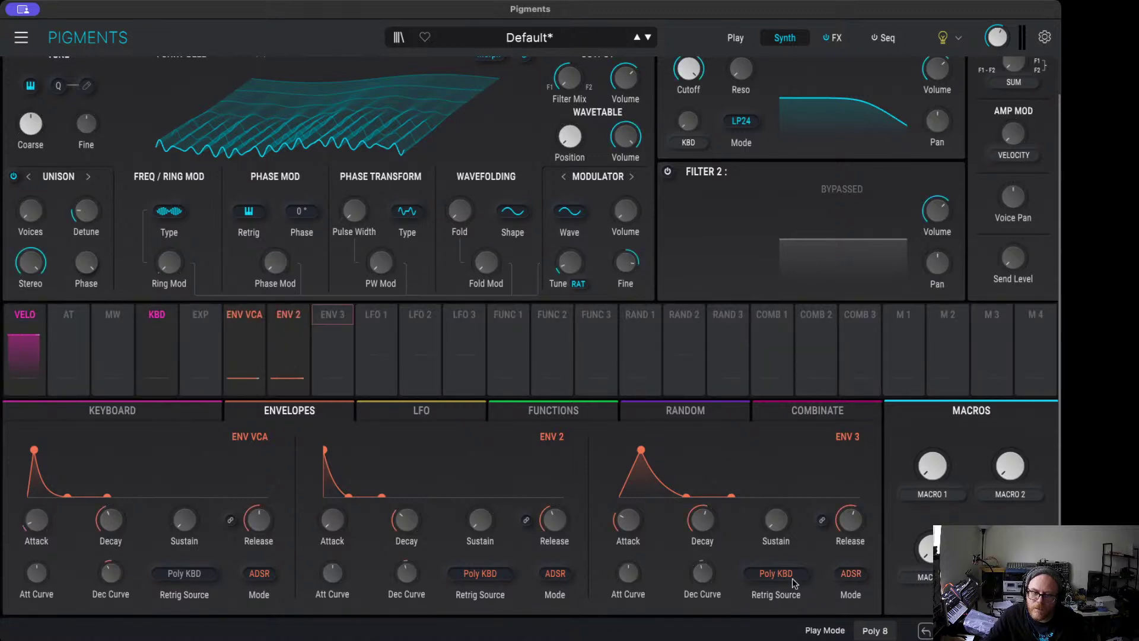
{"action": "left_click", "coordinate": [791, 578]}
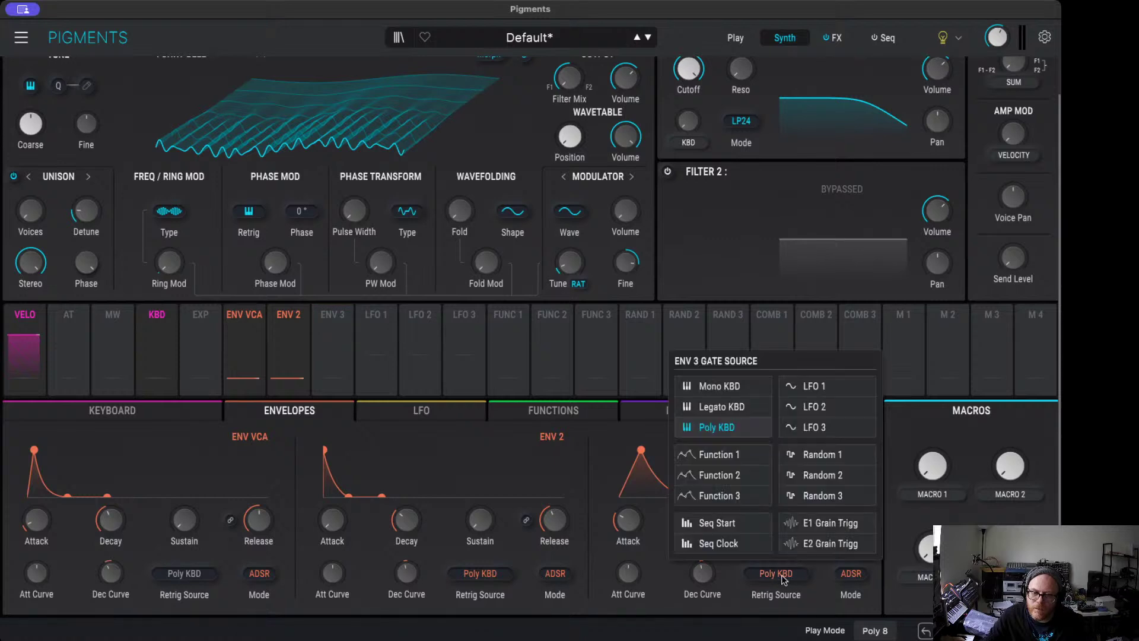
{"action": "left_click", "coordinate": [783, 579]}
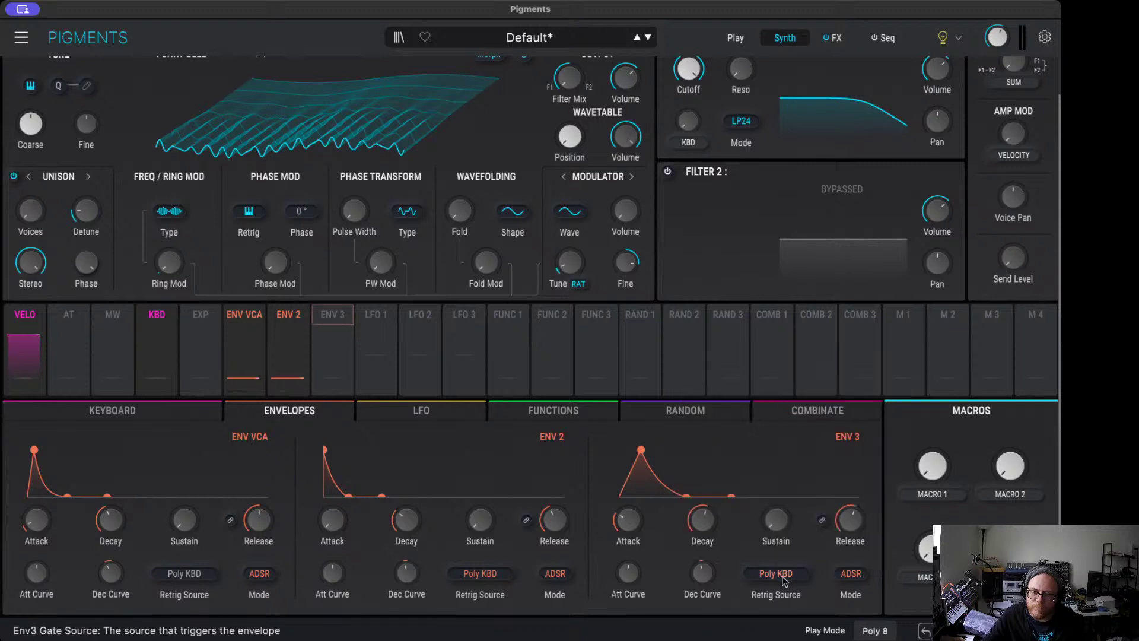
{"action": "mouse_move", "coordinate": [706, 585]}
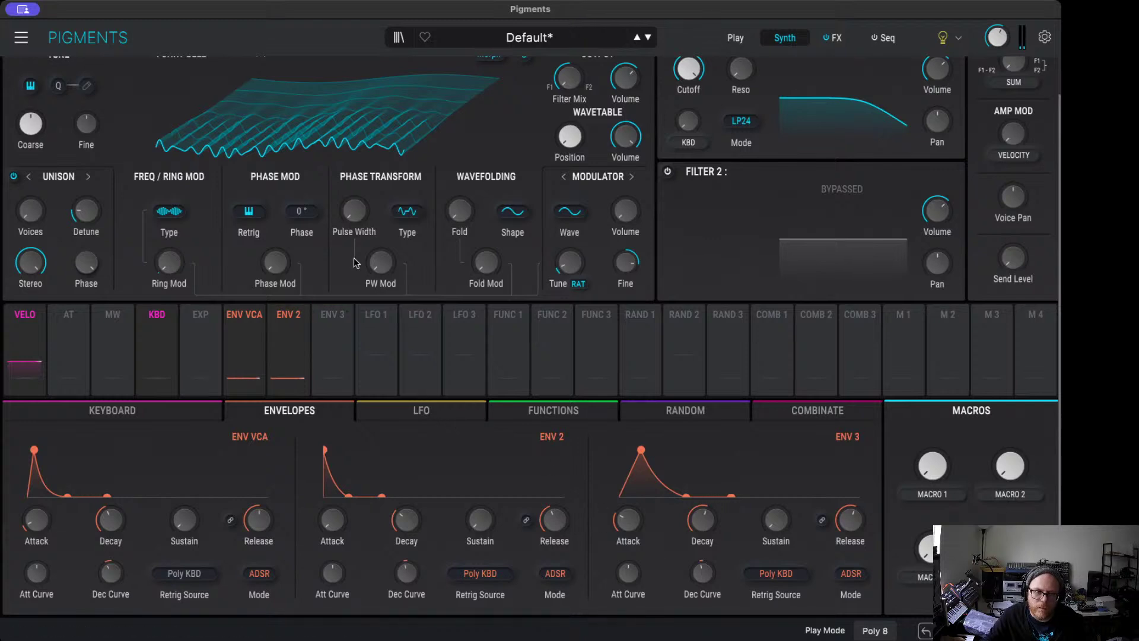
{"action": "left_click", "coordinate": [330, 312]}
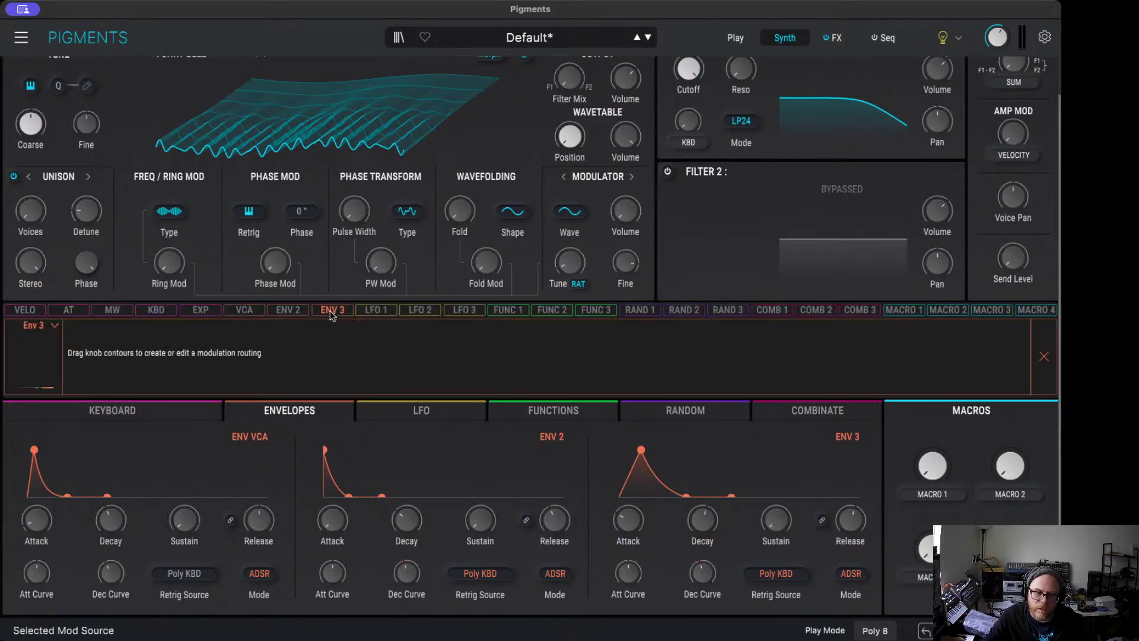
{"action": "mouse_move", "coordinate": [277, 248]}
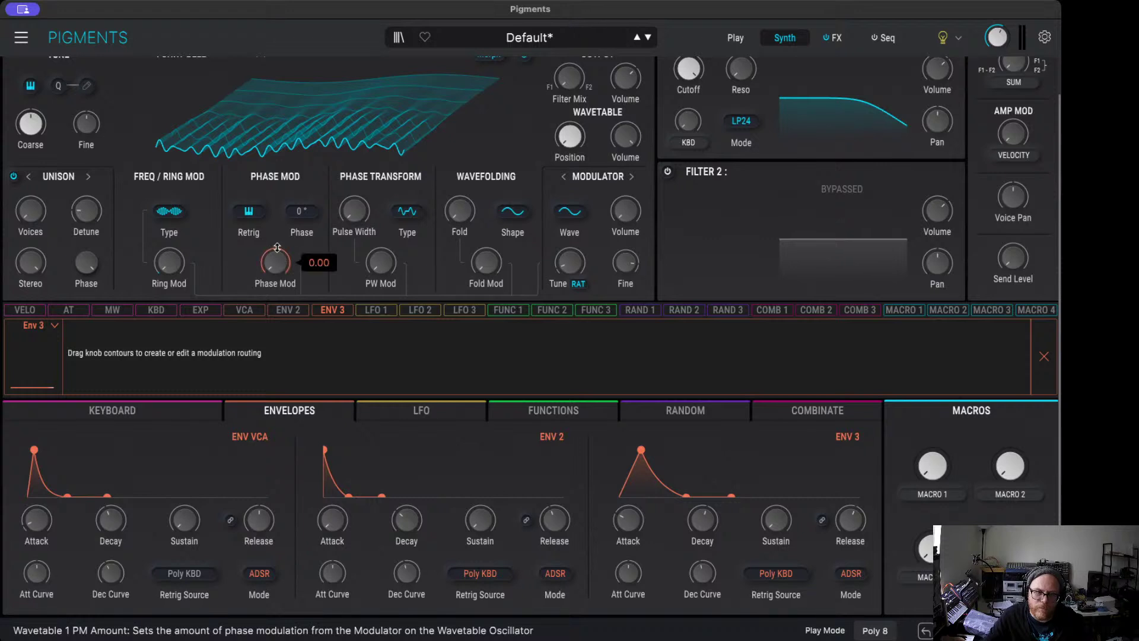
{"action": "left_click_drag", "start_coordinate": [277, 247], "coordinate": [277, 222]}
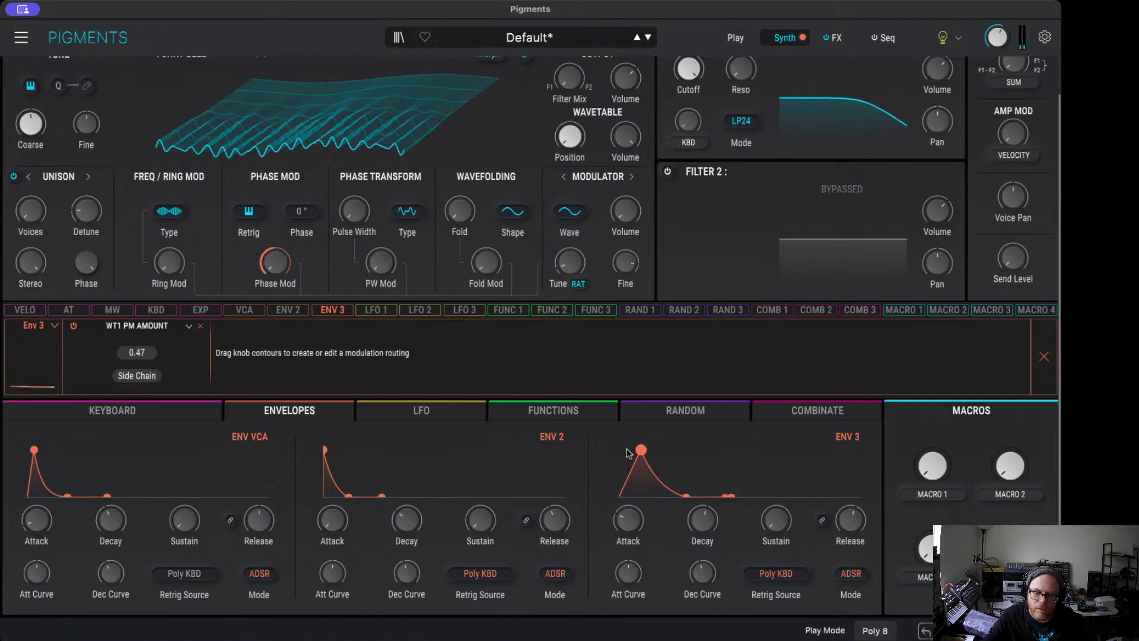
Step: Lengthen Env 3's attack and give its attack slope a moderate exponential curve, auditioning several attack times by ear
{"action": "left_click_drag", "start_coordinate": [640, 451], "coordinate": [680, 451]}
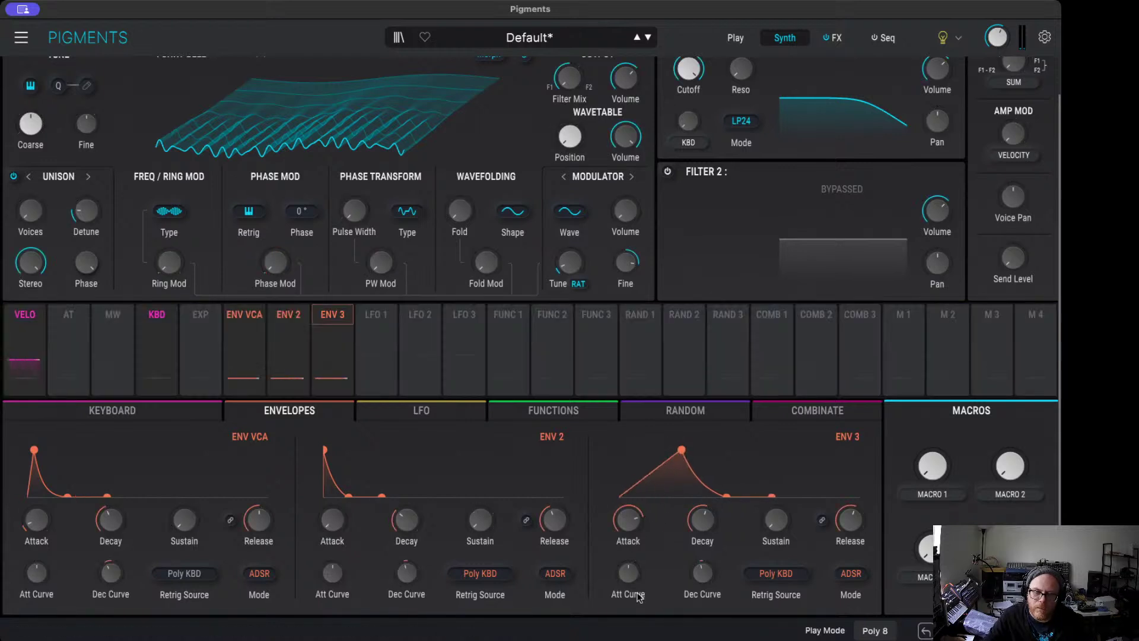
{"action": "left_click_drag", "start_coordinate": [628, 574], "coordinate": [629, 552]}
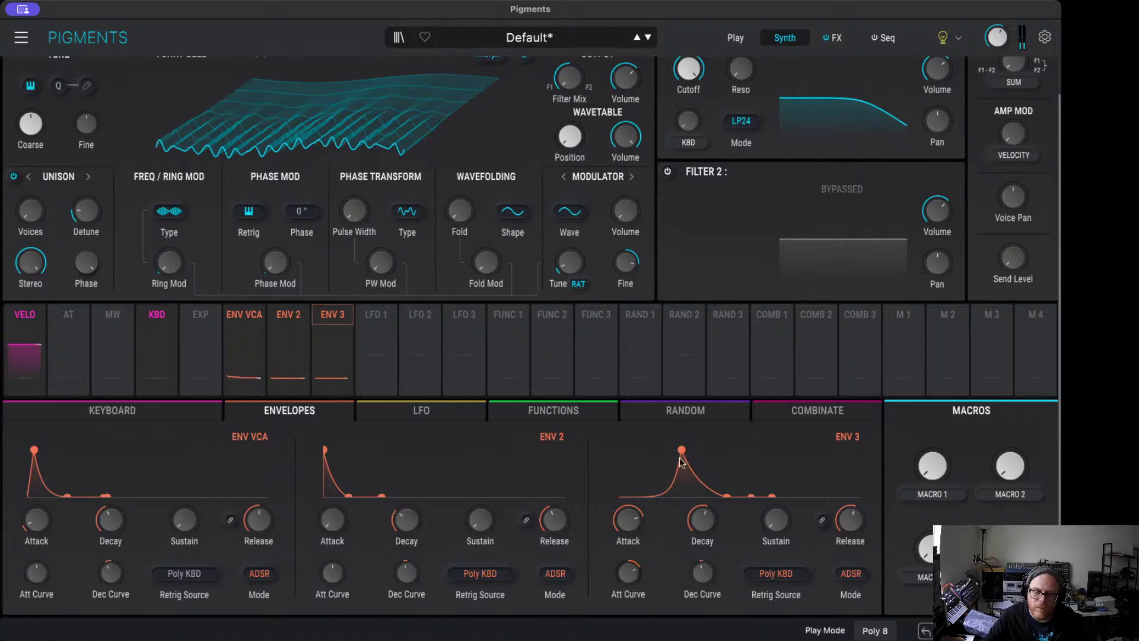
{"action": "left_click_drag", "start_coordinate": [680, 450], "coordinate": [655, 451]}
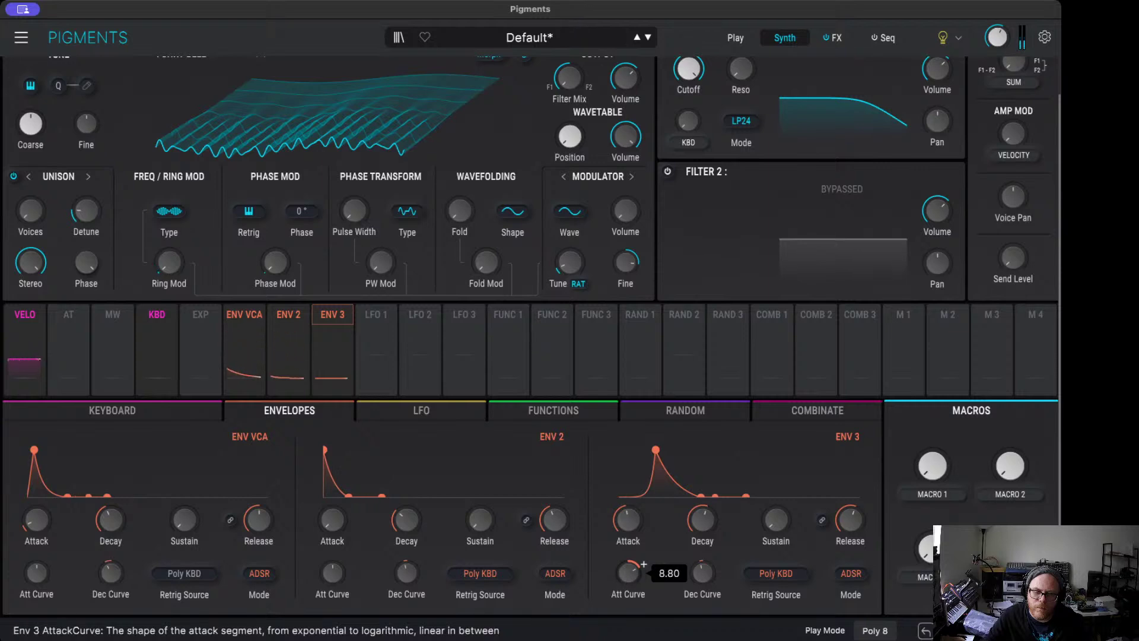
{"action": "left_click_drag", "start_coordinate": [628, 573], "coordinate": [626, 575]}
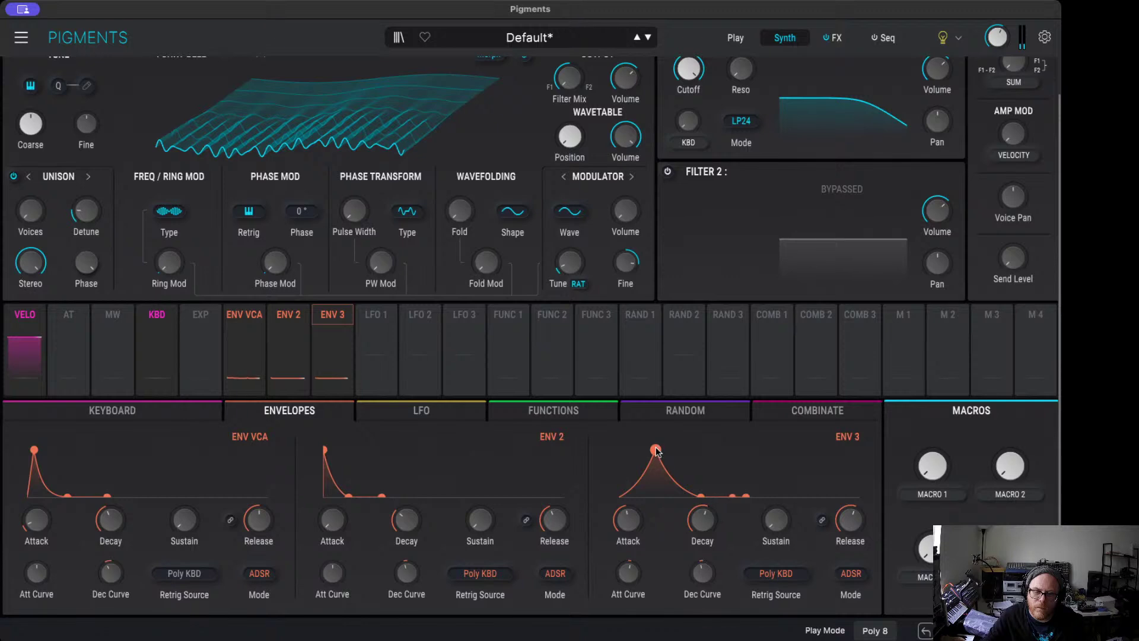
{"action": "left_click_drag", "start_coordinate": [656, 450], "coordinate": [653, 457]}
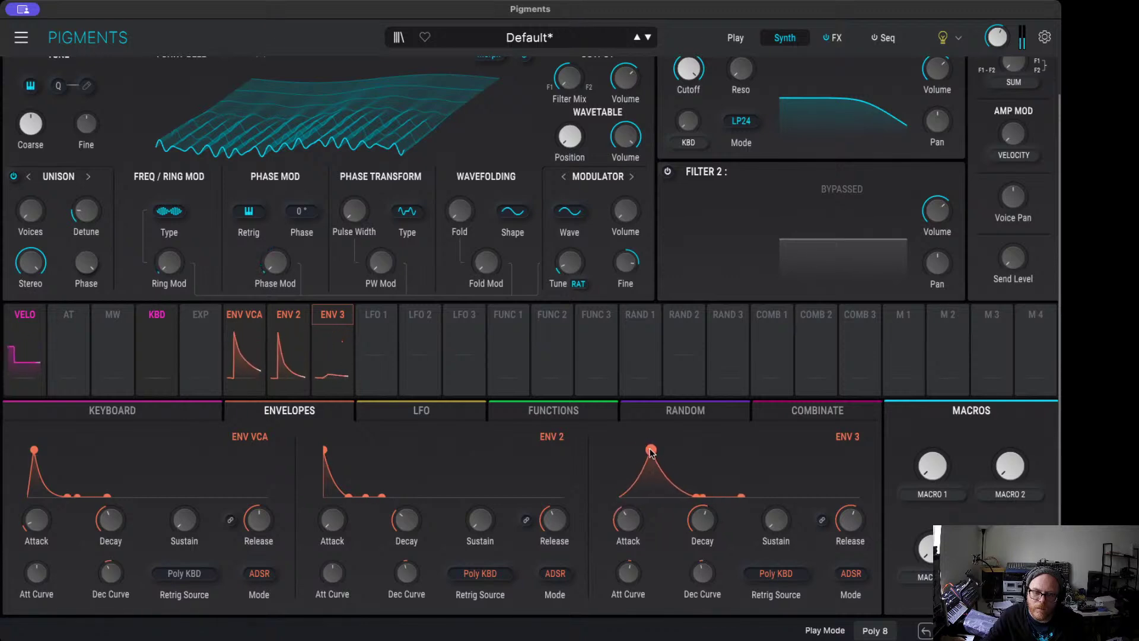
{"action": "double_click", "coordinate": [631, 527]}
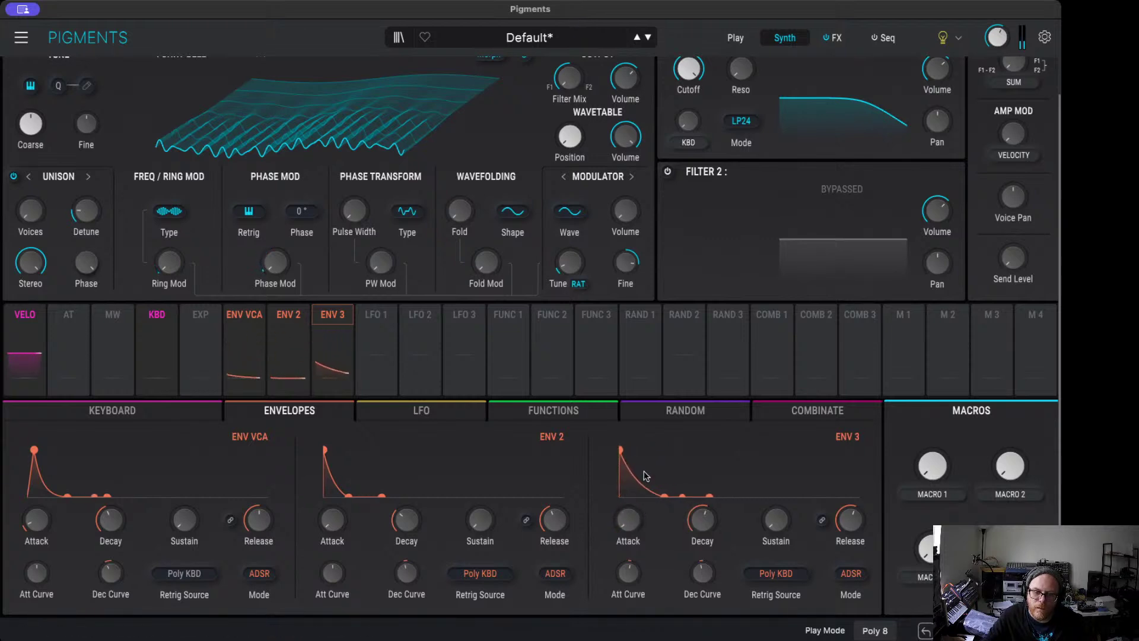
{"action": "left_click_drag", "start_coordinate": [621, 449], "coordinate": [661, 452]}
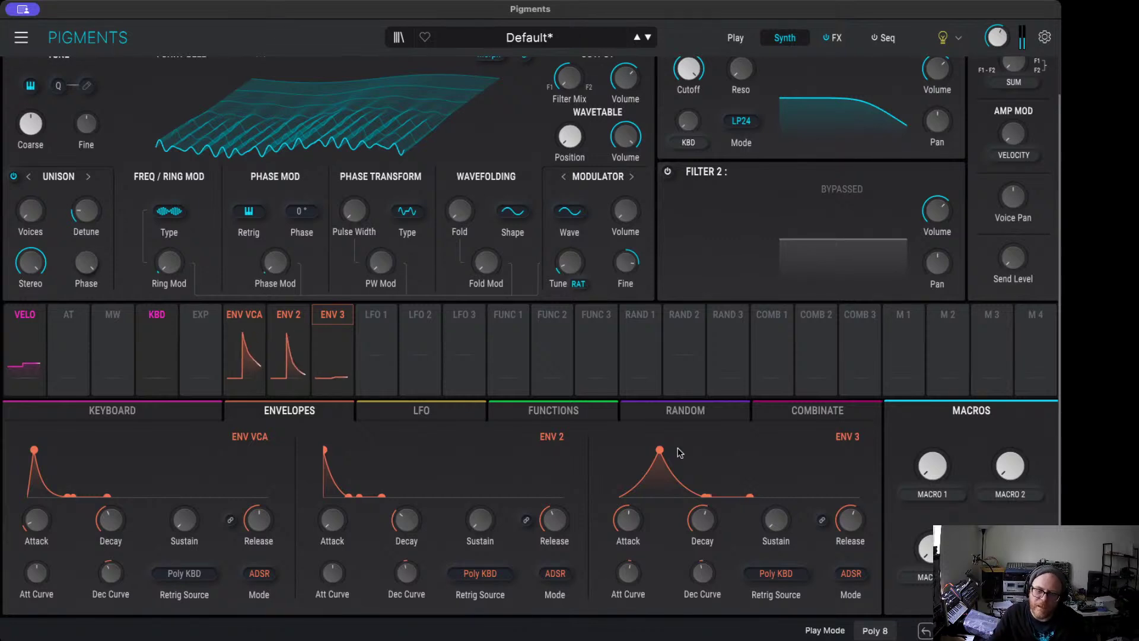
Step: Shape Function 1 with a flat start, a steep rise to 0.886 at time 0.250, and a decay point of 0.418 at 0.523
{"action": "left_click", "coordinate": [581, 415]}
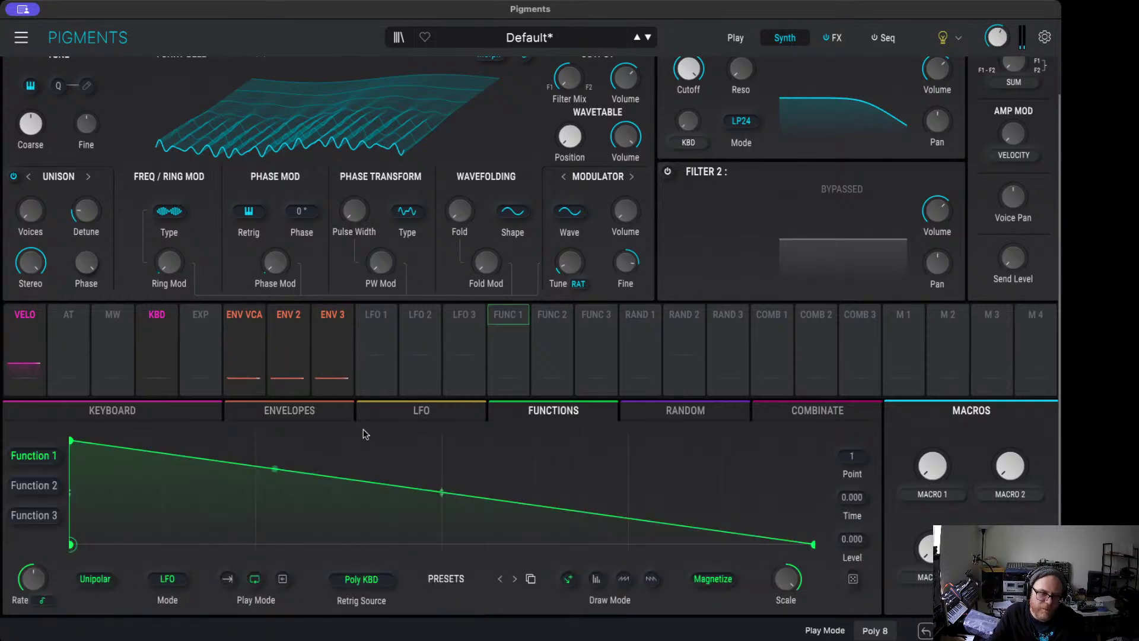
{"action": "left_click_drag", "start_coordinate": [71, 440], "coordinate": [148, 457]}
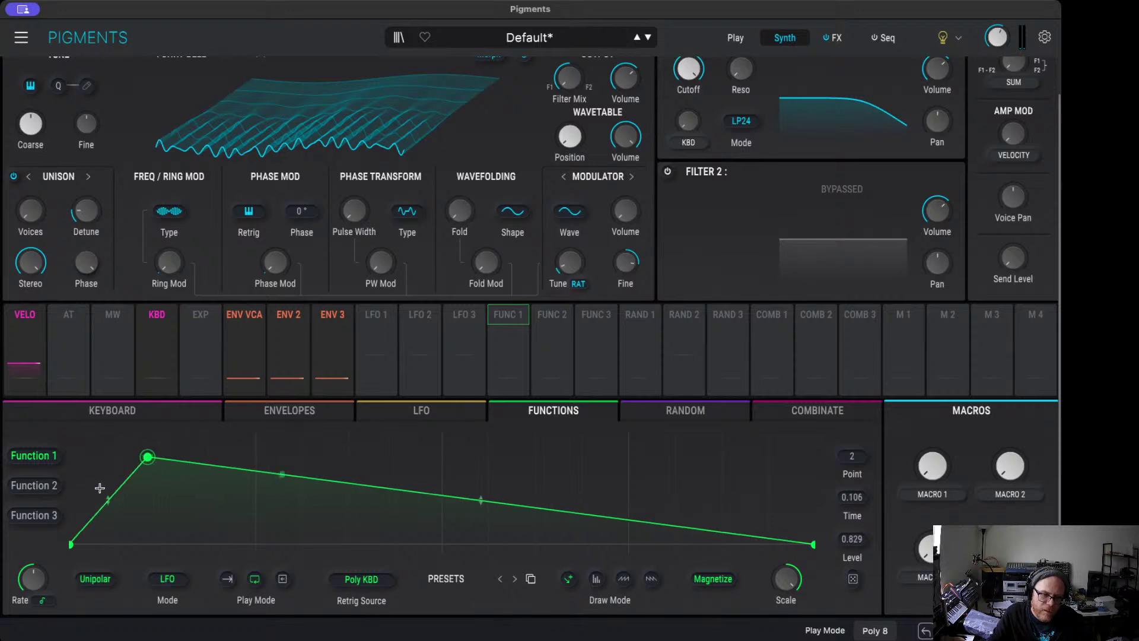
{"action": "left_click_drag", "start_coordinate": [113, 505], "coordinate": [108, 543]}
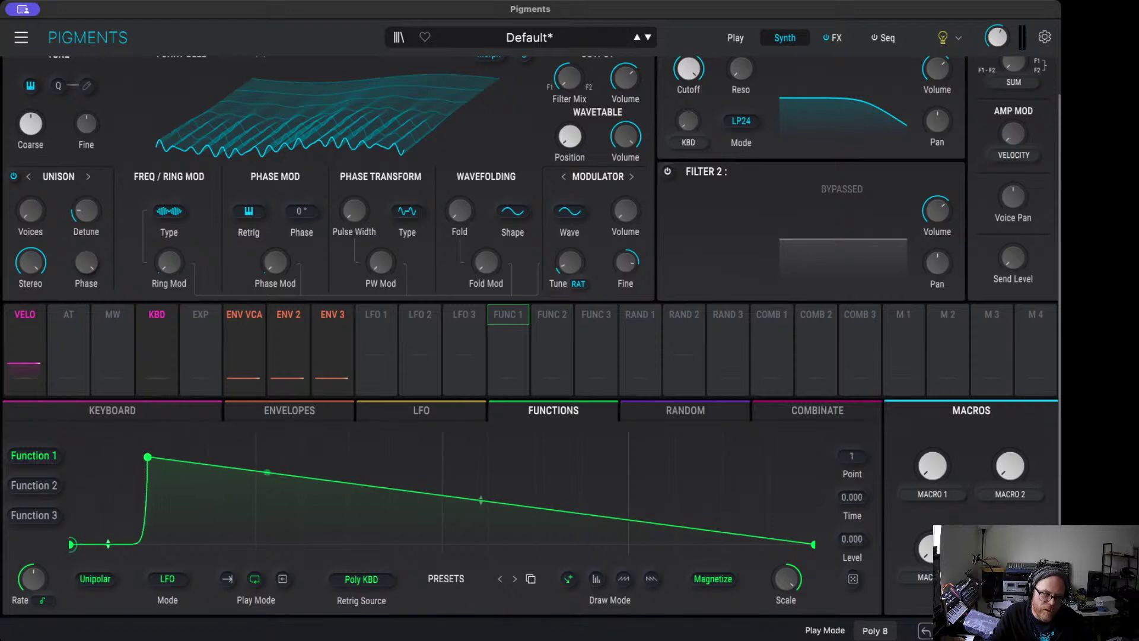
{"action": "left_click_drag", "start_coordinate": [152, 464], "coordinate": [258, 454]}
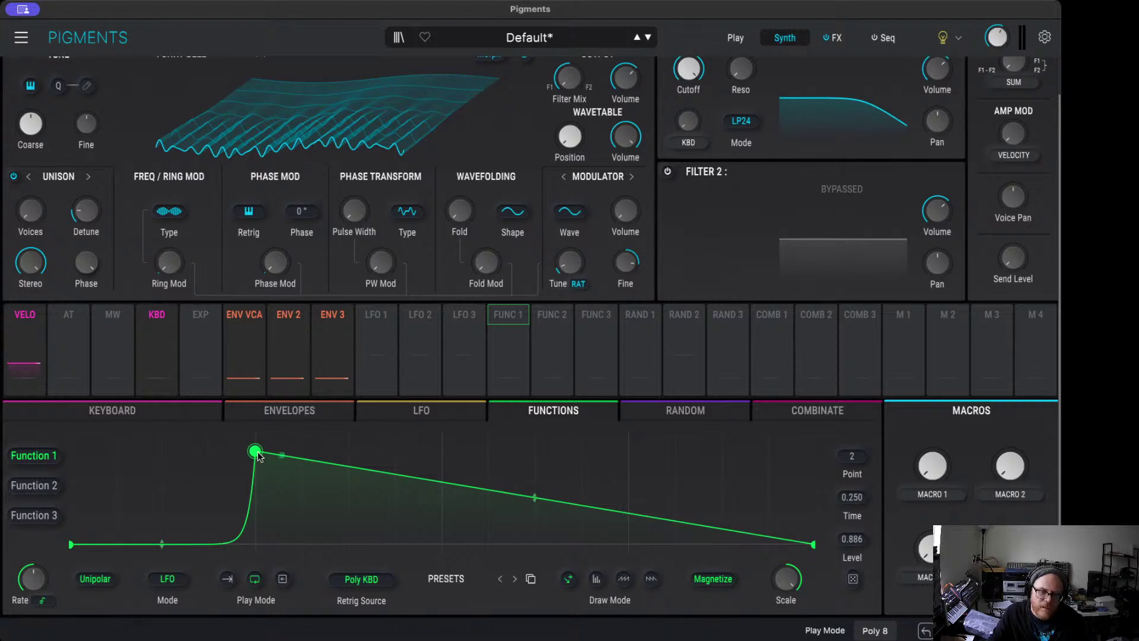
{"action": "left_click_drag", "start_coordinate": [462, 485], "coordinate": [459, 500]}
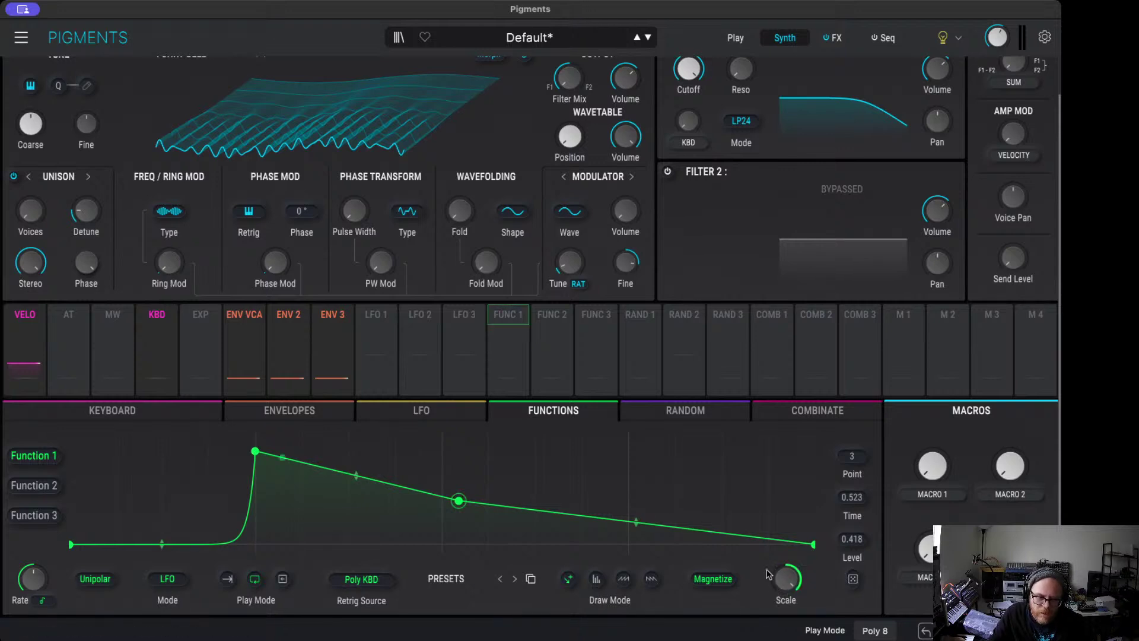
Step: Replace the Env 3 routing on Engine 1's Phase Mod amount with a Function 1 routing of 0.38
{"action": "left_click", "coordinate": [334, 315]}
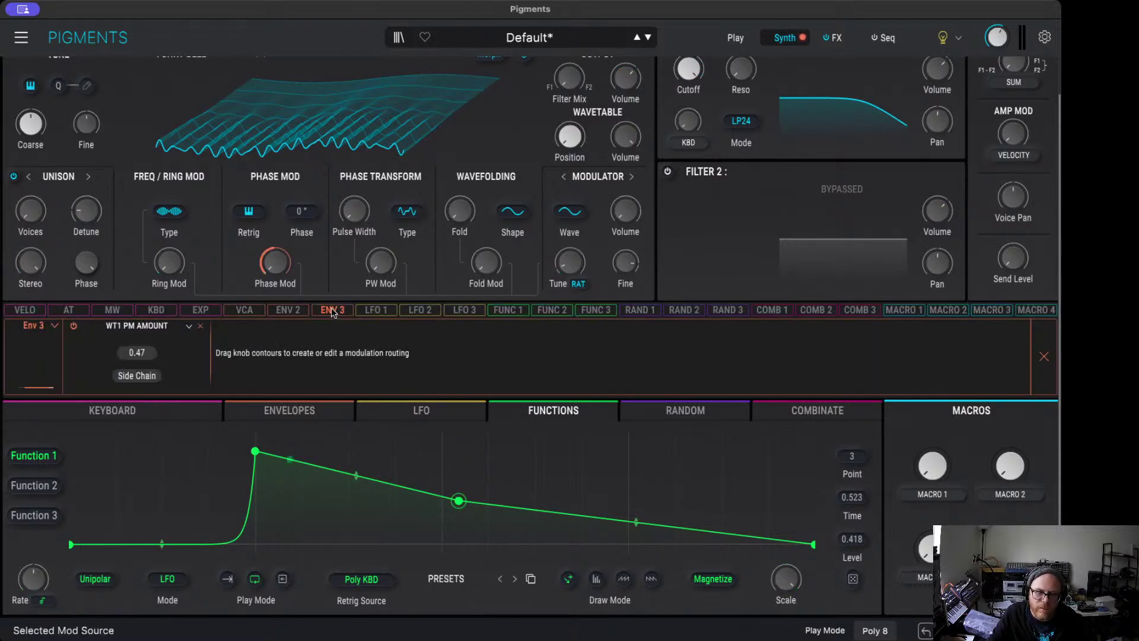
{"action": "left_click", "coordinate": [331, 314]}
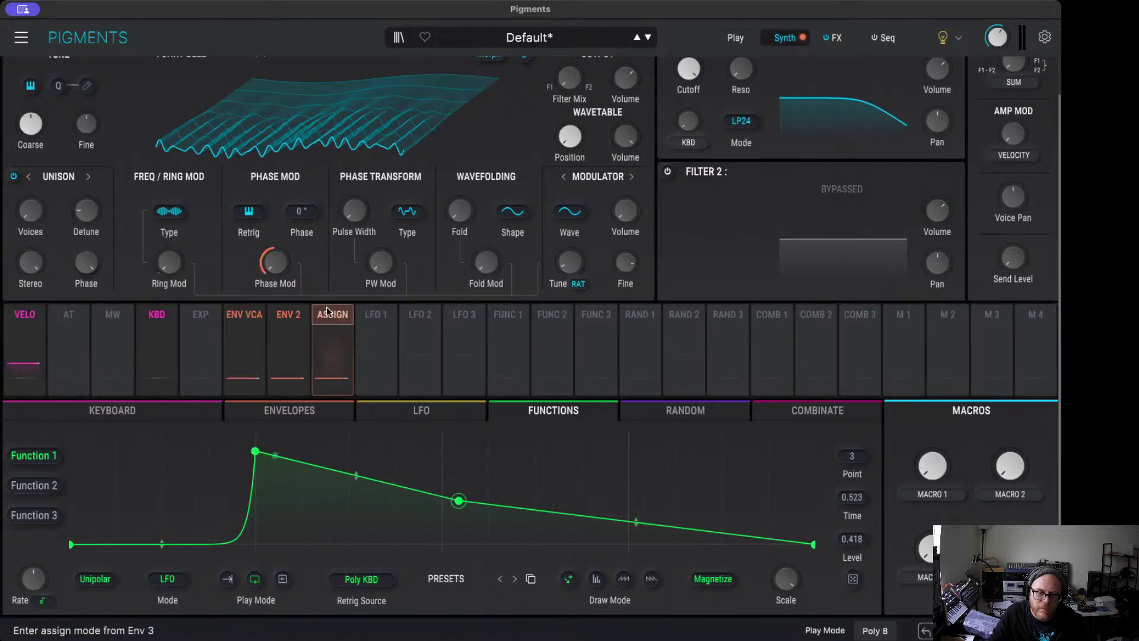
{"action": "left_click", "coordinate": [325, 321]}
{"action": "left_click", "coordinate": [201, 326]}
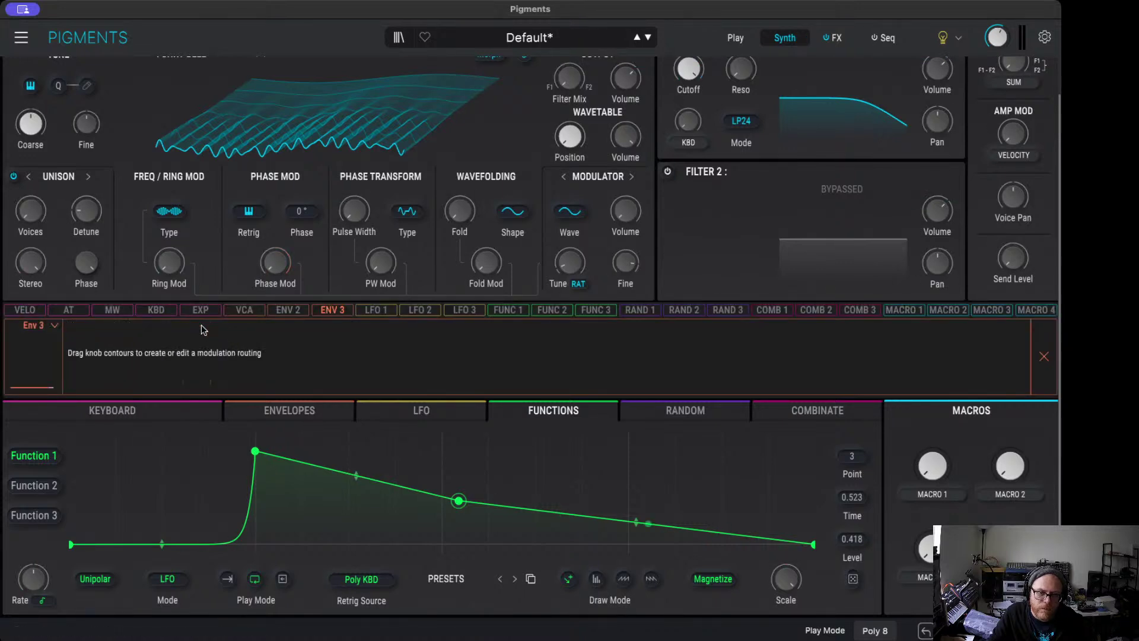
{"action": "left_click", "coordinate": [513, 312]}
{"action": "mouse_move", "coordinate": [274, 252]}
{"action": "left_mouse_down"}
{"action": "mouse_move", "coordinate": [274, 232]}
{"action": "mouse_move", "coordinate": [277, 240]}
{"action": "left_mouse_up"}
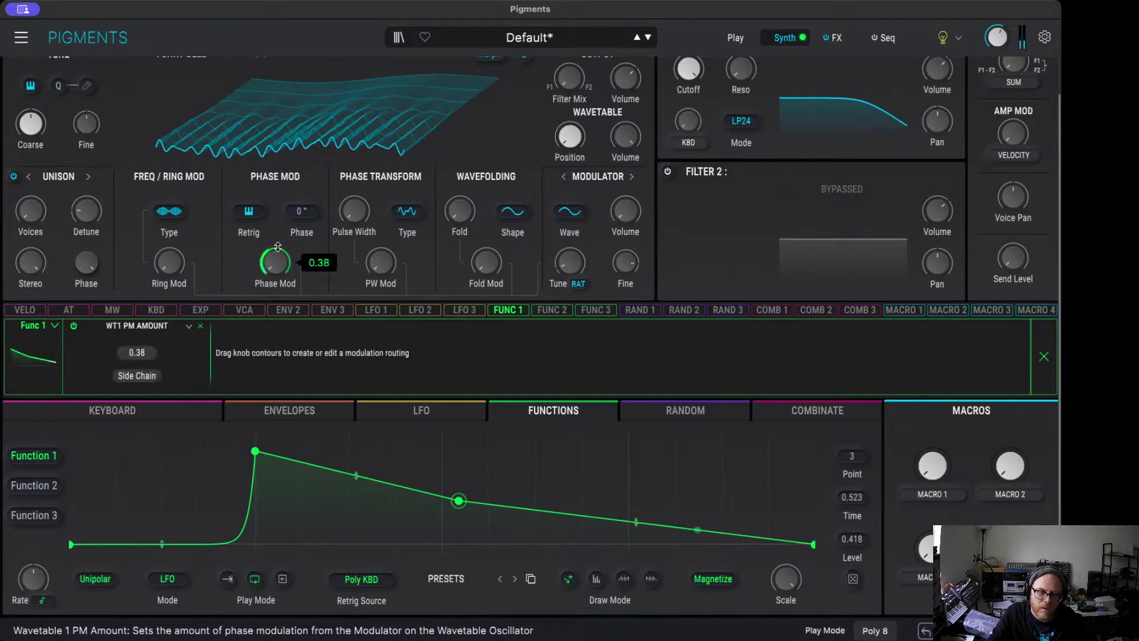
Step: Reshape Function 1 into a low plateau ending at 0.304 at time 0.528, and add a tail point of 0.057 at 0.750
{"action": "left_click", "coordinate": [255, 452]}
{"action": "mouse_move", "coordinate": [264, 459]}
{"action": "left_mouse_down"}
{"action": "mouse_move", "coordinate": [304, 477]}
{"action": "mouse_move", "coordinate": [264, 506]}
{"action": "mouse_move", "coordinate": [305, 522]}
{"action": "left_mouse_up"}
{"action": "left_click_drag", "start_coordinate": [301, 472], "coordinate": [360, 492]}
{"action": "left_click_drag", "start_coordinate": [301, 522], "coordinate": [315, 530]}
{"action": "left_click_drag", "start_coordinate": [360, 491], "coordinate": [396, 517]}
{"action": "left_click_drag", "start_coordinate": [458, 501], "coordinate": [462, 512]}
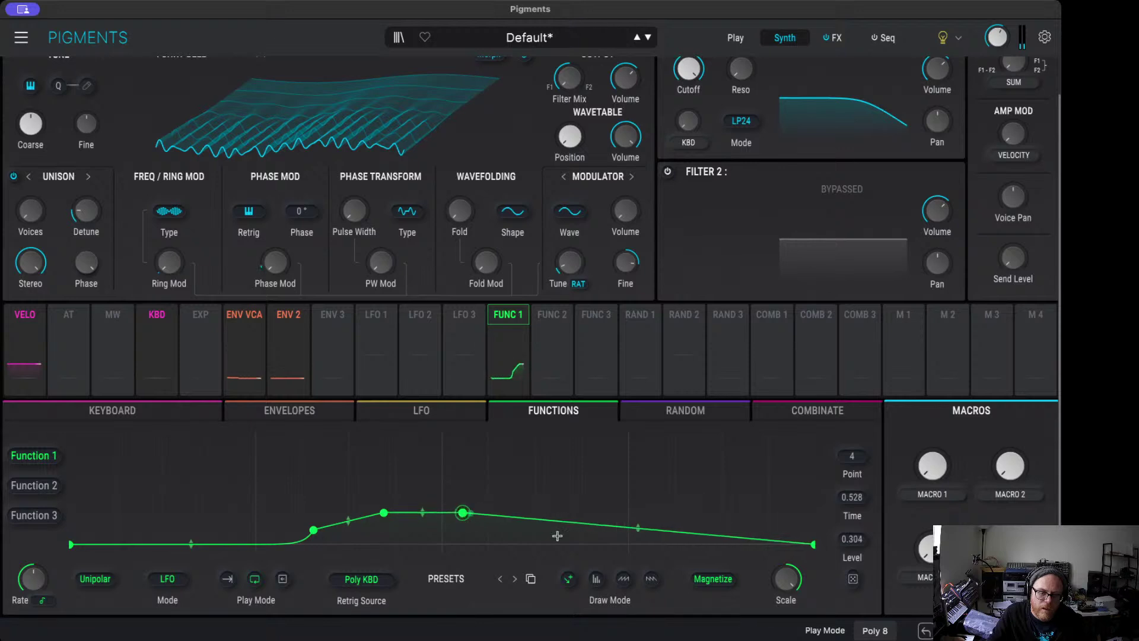
{"action": "left_click_drag", "start_coordinate": [624, 531], "coordinate": [628, 538]}
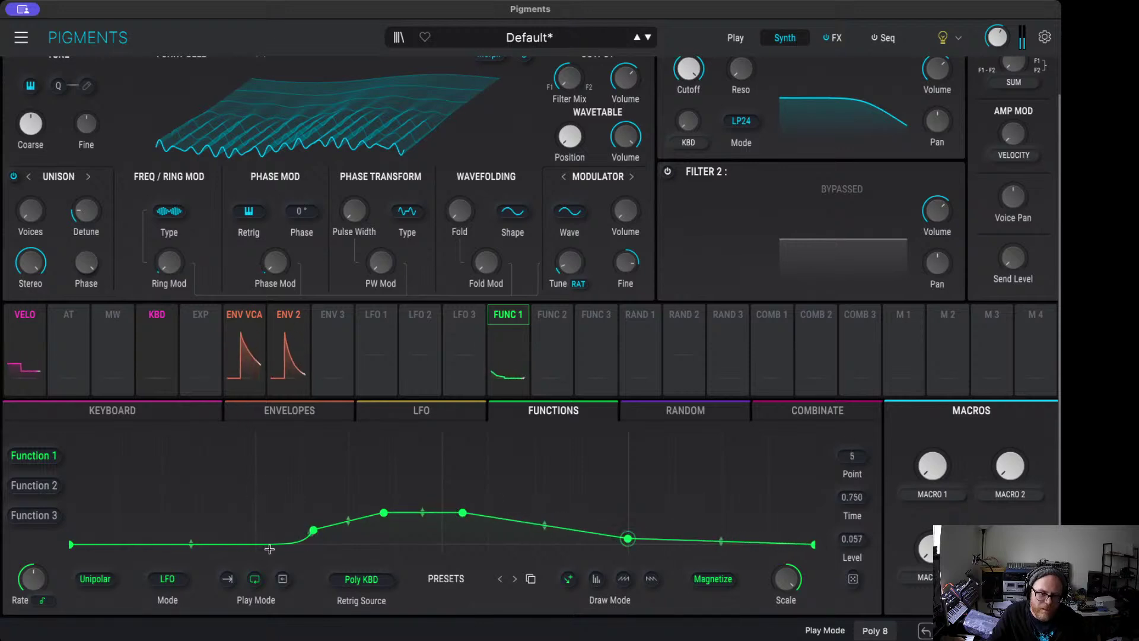
Step: Rework Function 1's points into a gradual climb to a low peak that falls to 0.044 at time 0.651
{"action": "mouse_move", "coordinate": [313, 530]}
{"action": "left_mouse_down"}
{"action": "mouse_move", "coordinate": [347, 538]}
{"action": "mouse_move", "coordinate": [411, 520]}
{"action": "left_mouse_up"}
{"action": "left_click", "coordinate": [384, 512]}
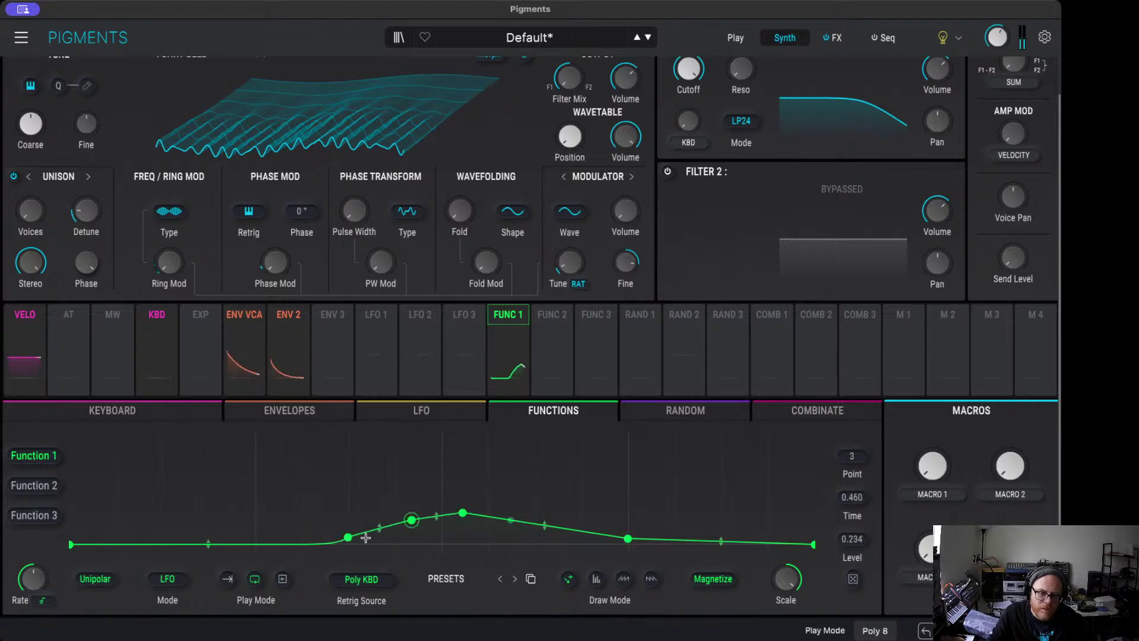
{"action": "left_click_drag", "start_coordinate": [347, 538], "coordinate": [405, 541]}
{"action": "mouse_move", "coordinate": [412, 531]}
{"action": "left_mouse_down"}
{"action": "mouse_move", "coordinate": [457, 521]}
{"action": "mouse_move", "coordinate": [402, 536]}
{"action": "mouse_move", "coordinate": [272, 539]}
{"action": "left_mouse_up"}
{"action": "left_click_drag", "start_coordinate": [463, 515], "coordinate": [481, 530]}
{"action": "left_click", "coordinate": [554, 538]}
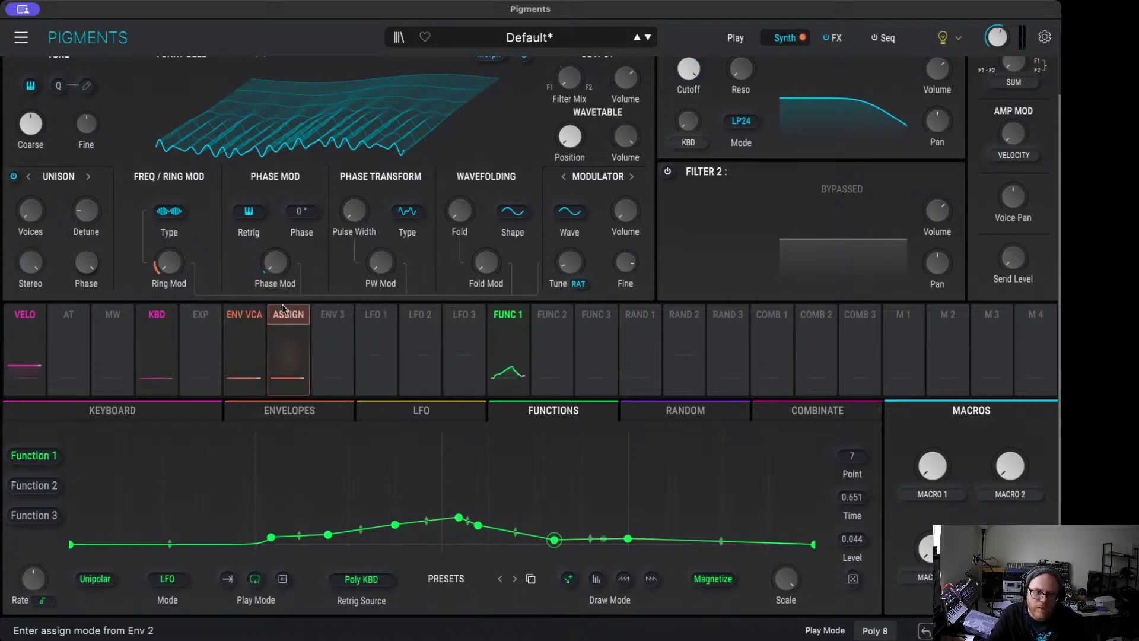
Step: Raise Function 1's middle points into a taller, broader hump passing 0.367 at time 0.662 and 0.146 at 0.750
{"action": "left_click_drag", "start_coordinate": [283, 310], "coordinate": [293, 267]}
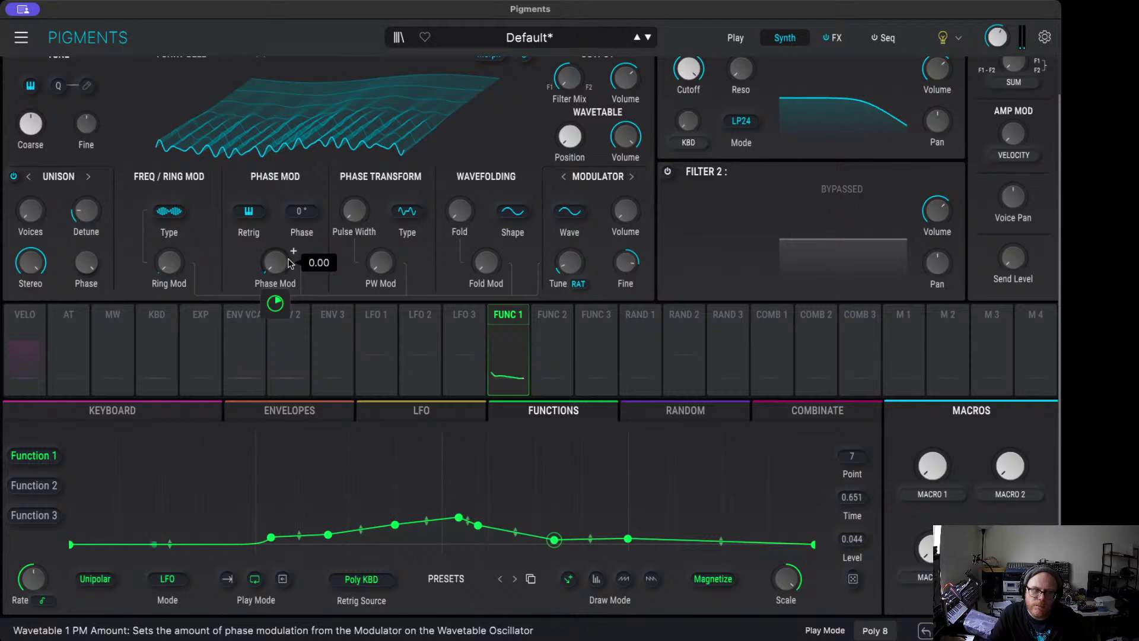
{"action": "left_click_drag", "start_coordinate": [290, 263], "coordinate": [291, 264]}
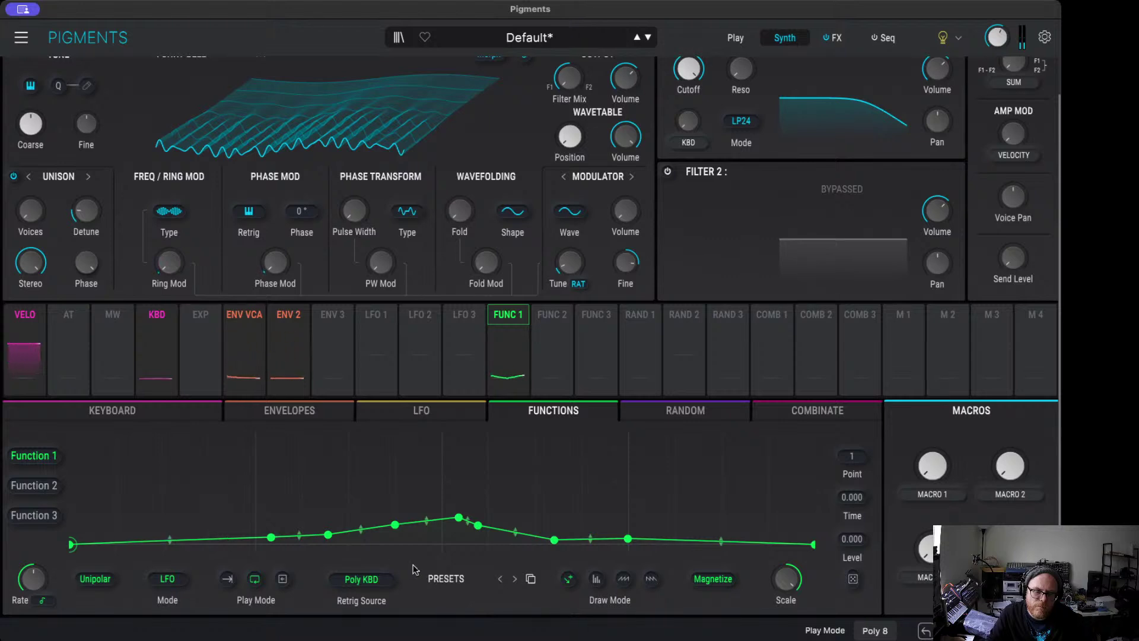
{"action": "left_click", "coordinate": [551, 539]}
{"action": "left_click_drag", "start_coordinate": [552, 538], "coordinate": [562, 506]}
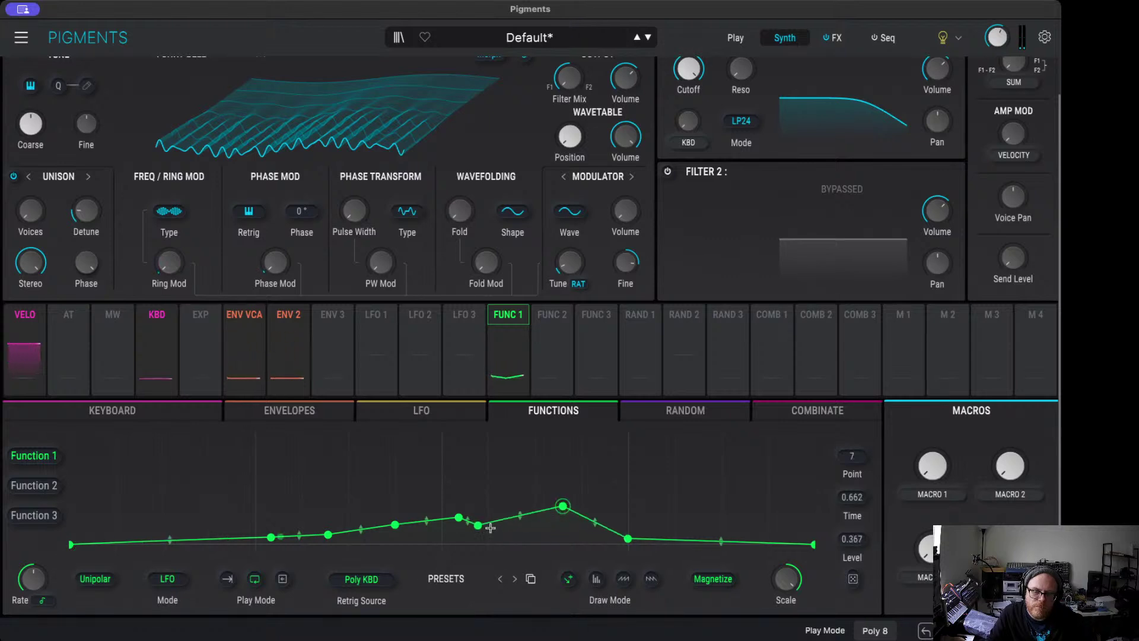
{"action": "mouse_move", "coordinate": [478, 525]}
{"action": "left_mouse_down"}
{"action": "mouse_move", "coordinate": [518, 500]}
{"action": "mouse_move", "coordinate": [476, 495]}
{"action": "left_mouse_up"}
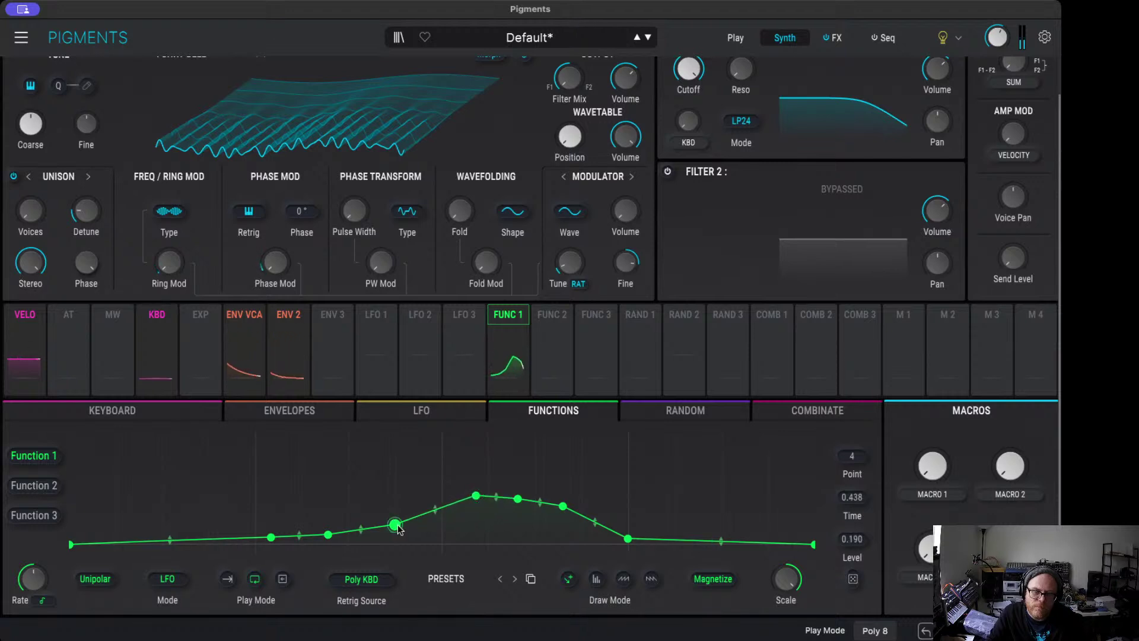
{"action": "left_click", "coordinate": [627, 539]}
{"action": "left_click_drag", "start_coordinate": [627, 539], "coordinate": [628, 529]}
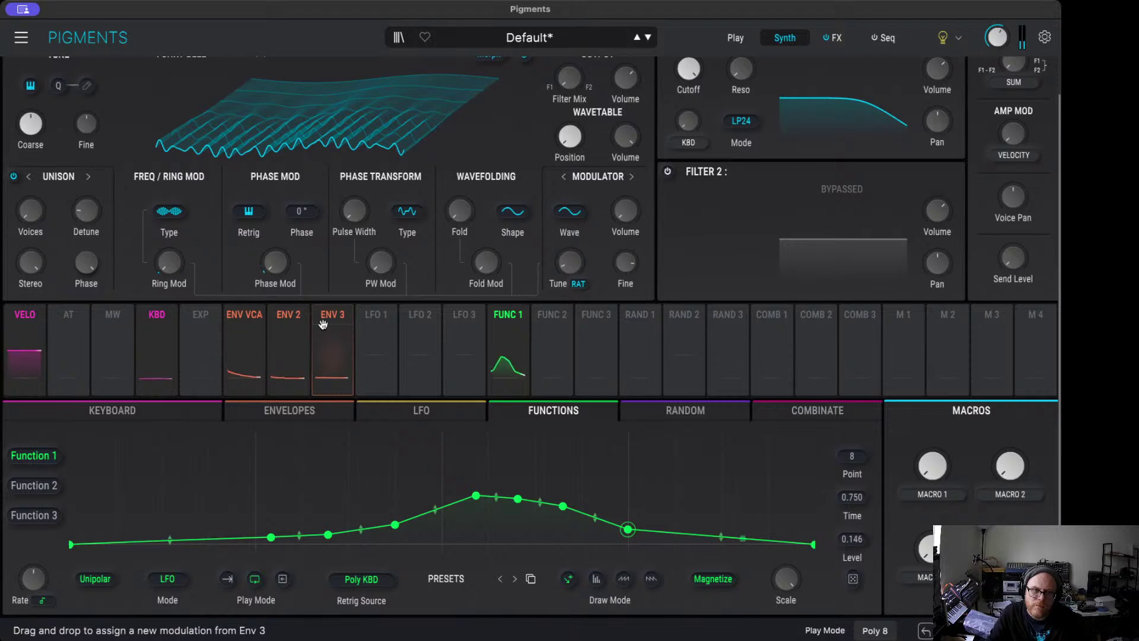
Step: Shorten the VCA envelope's release to 1.09 s
{"action": "left_click", "coordinate": [244, 315]}
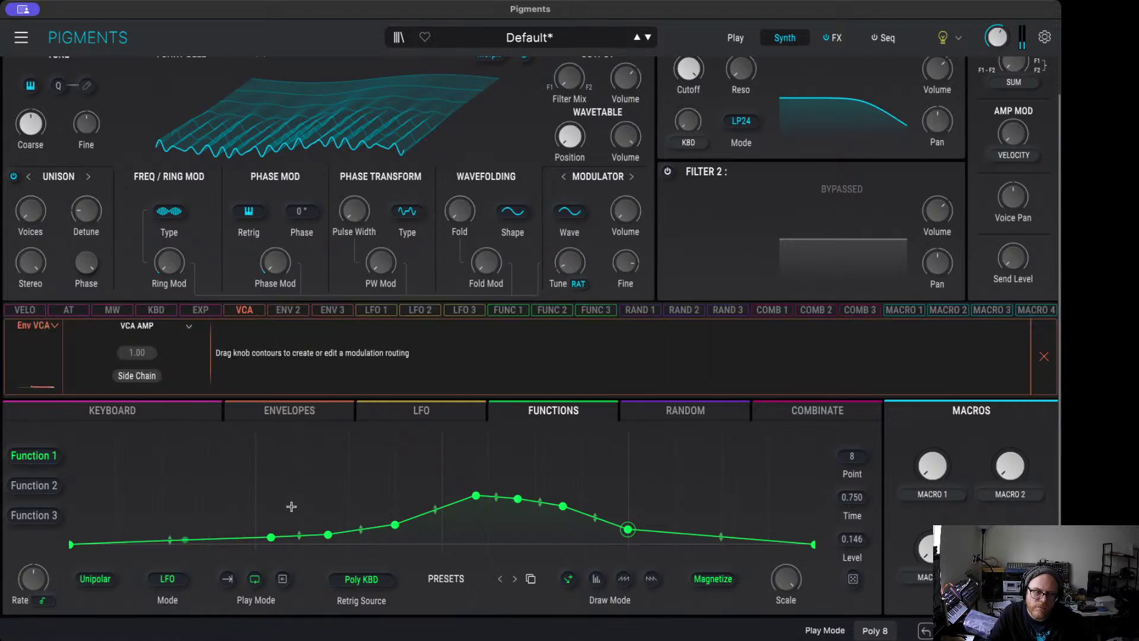
{"action": "left_click", "coordinate": [283, 411]}
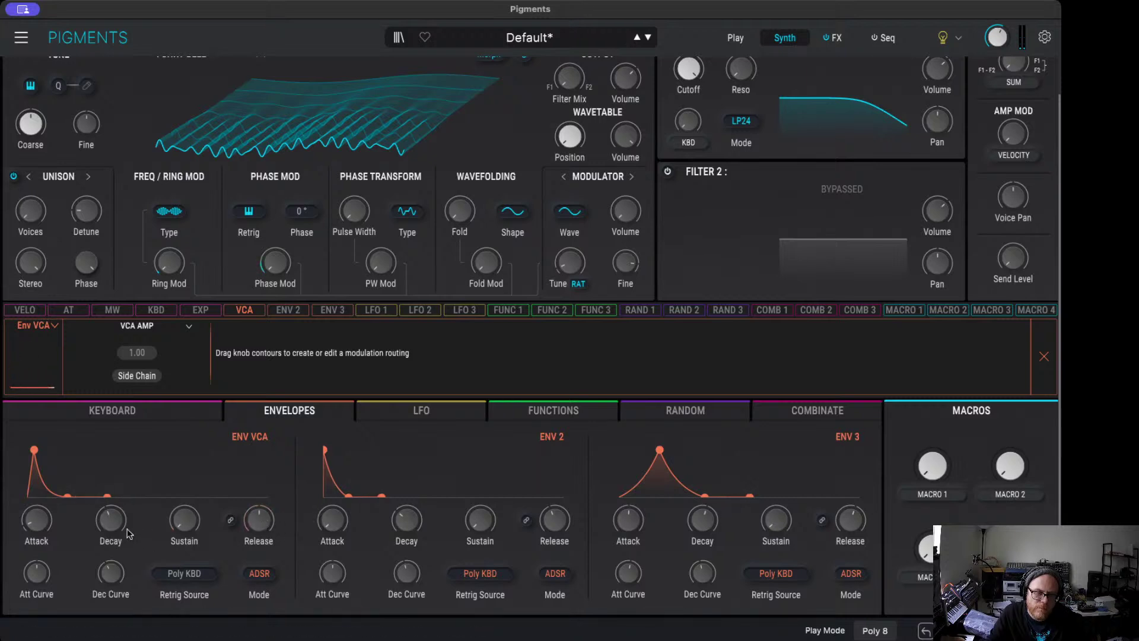
{"action": "mouse_move", "coordinate": [100, 525]}
{"action": "mouse_move", "coordinate": [259, 529]}
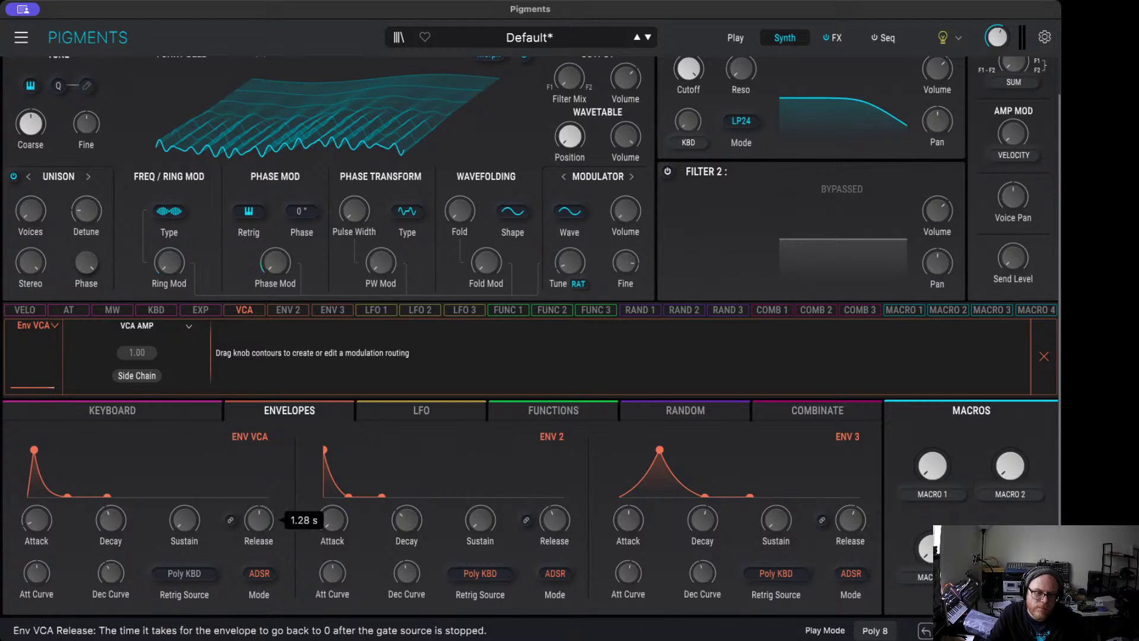
{"action": "left_click_drag", "start_coordinate": [260, 530], "coordinate": [260, 549]}
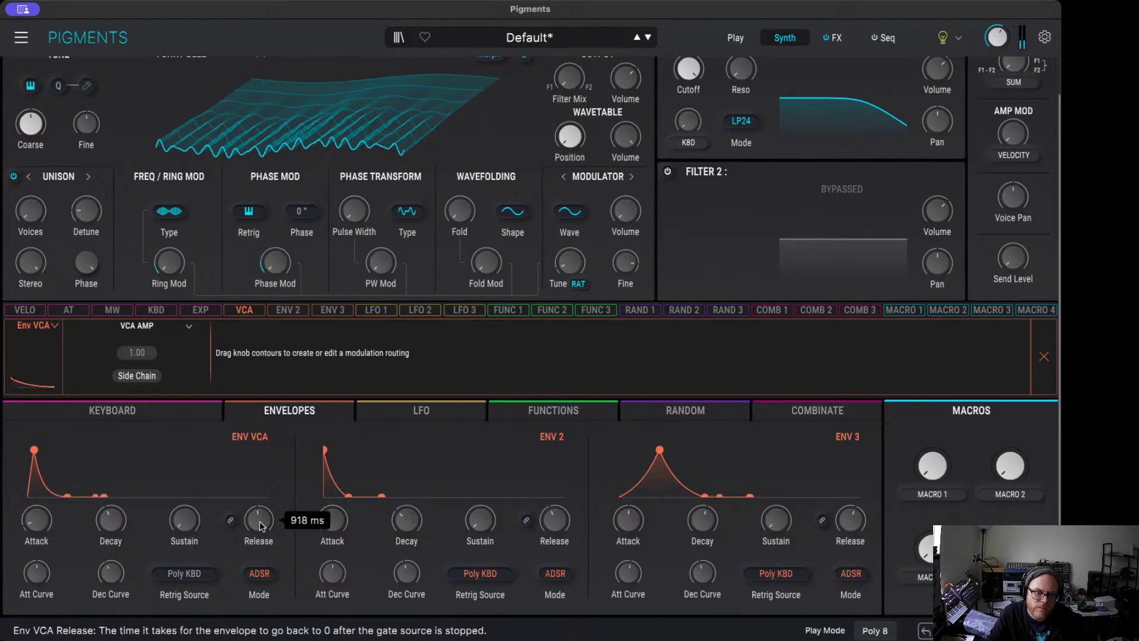
{"action": "left_click_drag", "start_coordinate": [259, 525], "coordinate": [259, 521]}
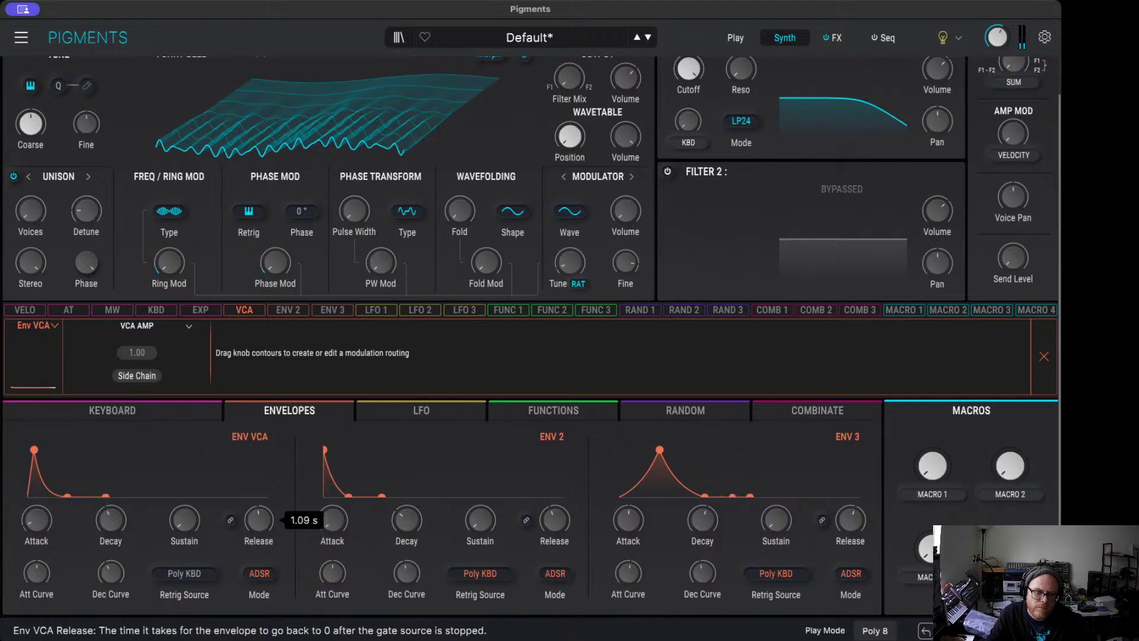
Step: Lower Function 1's second point to 0.051 at time 0.217, raise the peak, and pull the points behind it into a steep drop
{"action": "left_click", "coordinate": [553, 410]}
{"action": "left_click", "coordinate": [247, 536]}
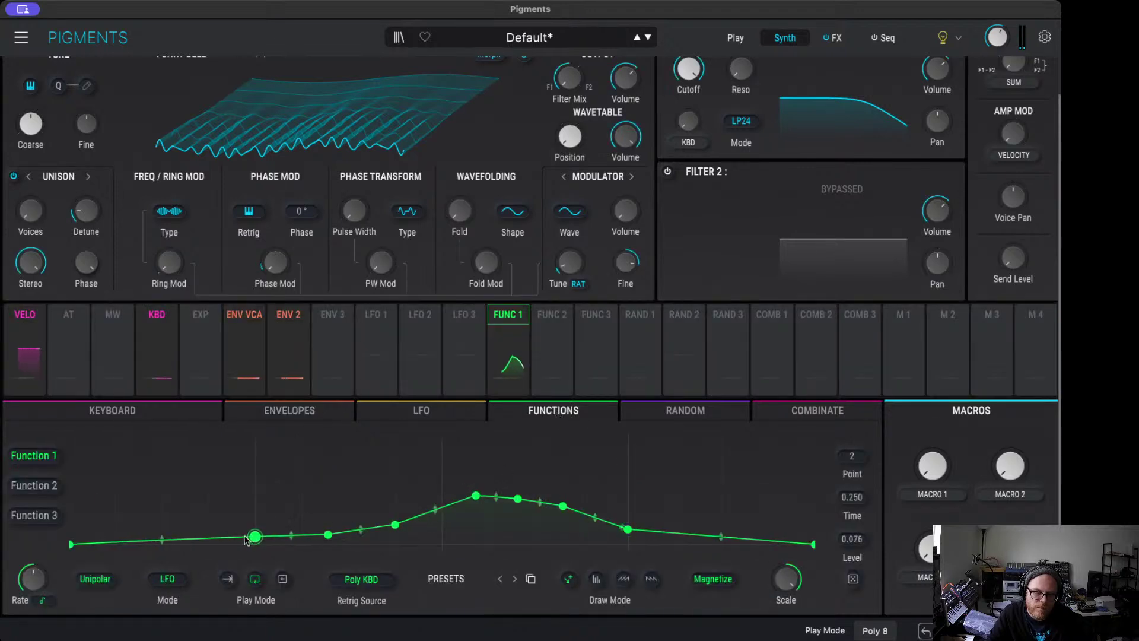
{"action": "left_click_drag", "start_coordinate": [254, 537], "coordinate": [230, 539]}
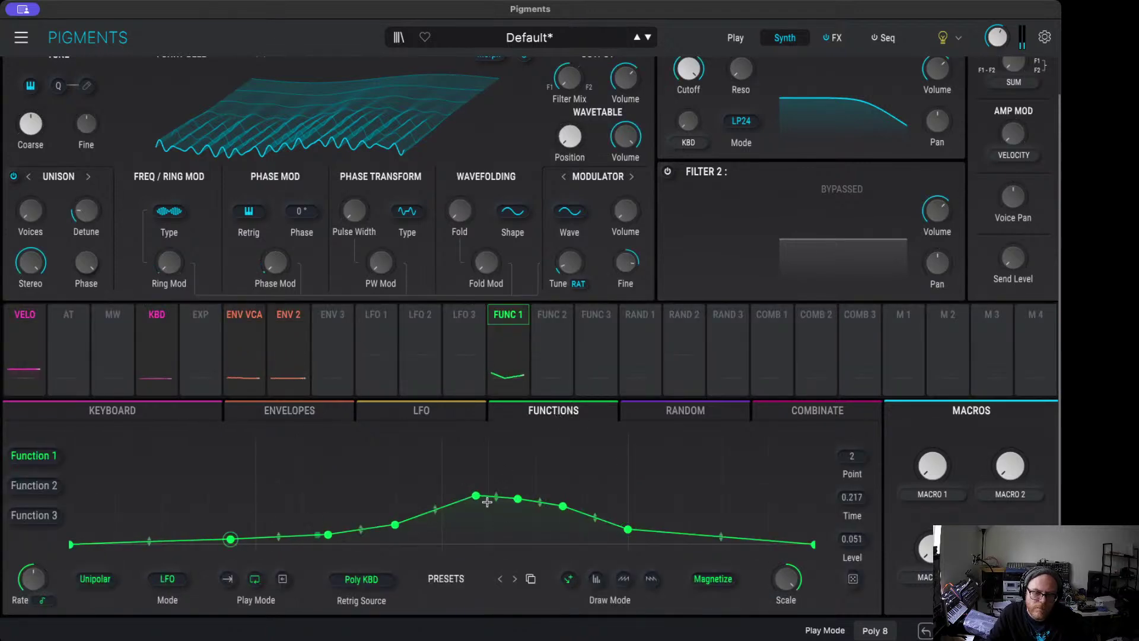
{"action": "left_click_drag", "start_coordinate": [476, 495], "coordinate": [475, 466]}
{"action": "left_click_drag", "start_coordinate": [518, 498], "coordinate": [487, 524]}
{"action": "mouse_move", "coordinate": [563, 506]}
{"action": "left_mouse_down"}
{"action": "mouse_move", "coordinate": [551, 522]}
{"action": "mouse_move", "coordinate": [521, 525]}
{"action": "mouse_move", "coordinate": [488, 508]}
{"action": "left_mouse_up"}
{"action": "left_click", "coordinate": [521, 525]}
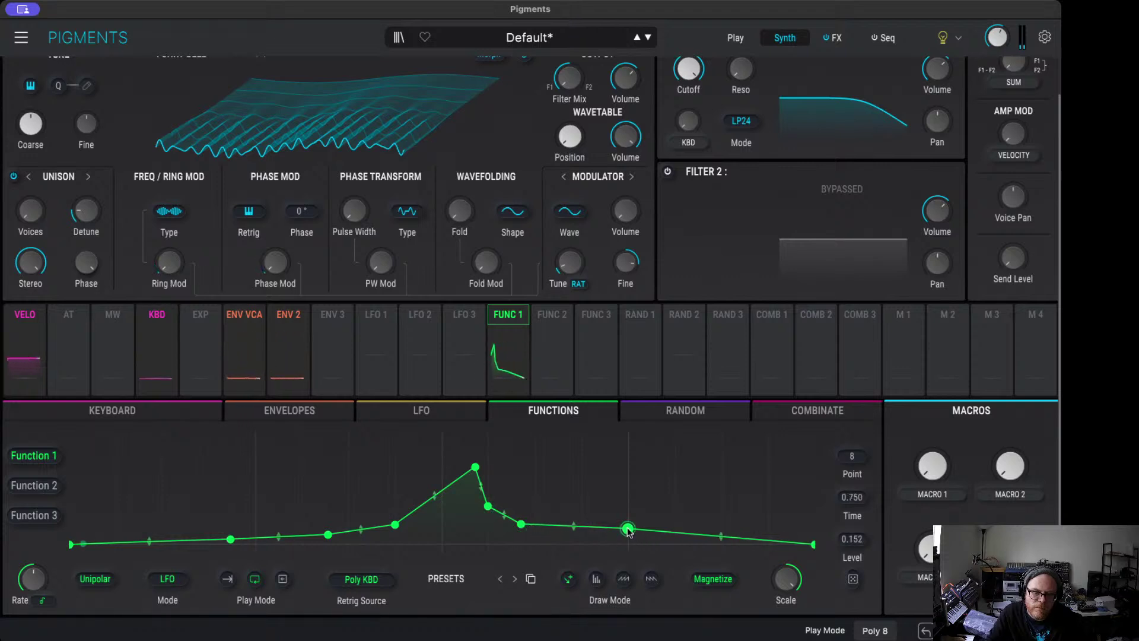
Step: Add a cluster of sharp, descending spikes before time 0.750 in Function 1, with a tail point of 0.120 at 0.875
{"action": "mouse_move", "coordinate": [628, 529]}
{"action": "left_mouse_down"}
{"action": "mouse_move", "coordinate": [569, 467]}
{"action": "mouse_move", "coordinate": [584, 526]}
{"action": "mouse_move", "coordinate": [568, 525]}
{"action": "mouse_move", "coordinate": [593, 501]}
{"action": "mouse_move", "coordinate": [582, 443]}
{"action": "left_mouse_up"}
{"action": "double_click", "coordinate": [580, 470]}
{"action": "double_click", "coordinate": [592, 527]}
{"action": "mouse_move", "coordinate": [596, 447]}
{"action": "left_mouse_down"}
{"action": "mouse_move", "coordinate": [582, 504]}
{"action": "mouse_move", "coordinate": [596, 462]}
{"action": "left_mouse_up"}
{"action": "mouse_move", "coordinate": [612, 468]}
{"action": "left_mouse_down"}
{"action": "mouse_move", "coordinate": [604, 519]}
{"action": "mouse_move", "coordinate": [626, 491]}
{"action": "mouse_move", "coordinate": [611, 479]}
{"action": "left_mouse_up"}
{"action": "mouse_move", "coordinate": [630, 487]}
{"action": "left_mouse_down"}
{"action": "mouse_move", "coordinate": [632, 537]}
{"action": "mouse_move", "coordinate": [674, 523]}
{"action": "mouse_move", "coordinate": [722, 531]}
{"action": "left_mouse_up"}
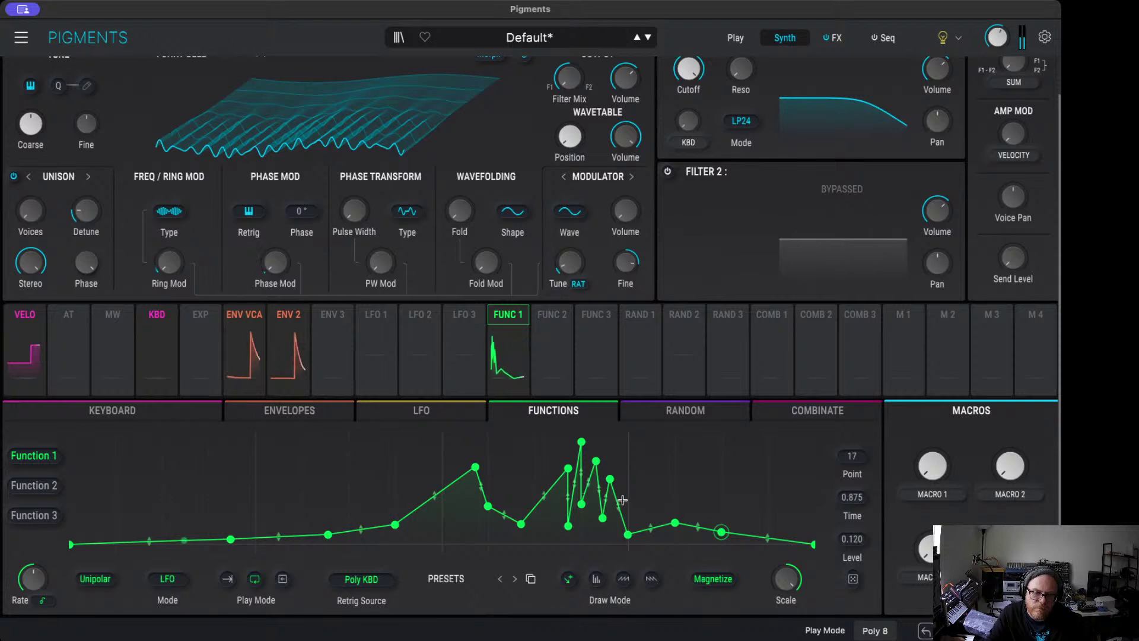
Step: Shift Function 1's broad peak to 0.810 at time 0.588 and the valley point before the spikes to 0.234 at 0.644
{"action": "left_click_drag", "start_coordinate": [475, 467], "coordinate": [487, 458]}
{"action": "left_click", "coordinate": [488, 506]}
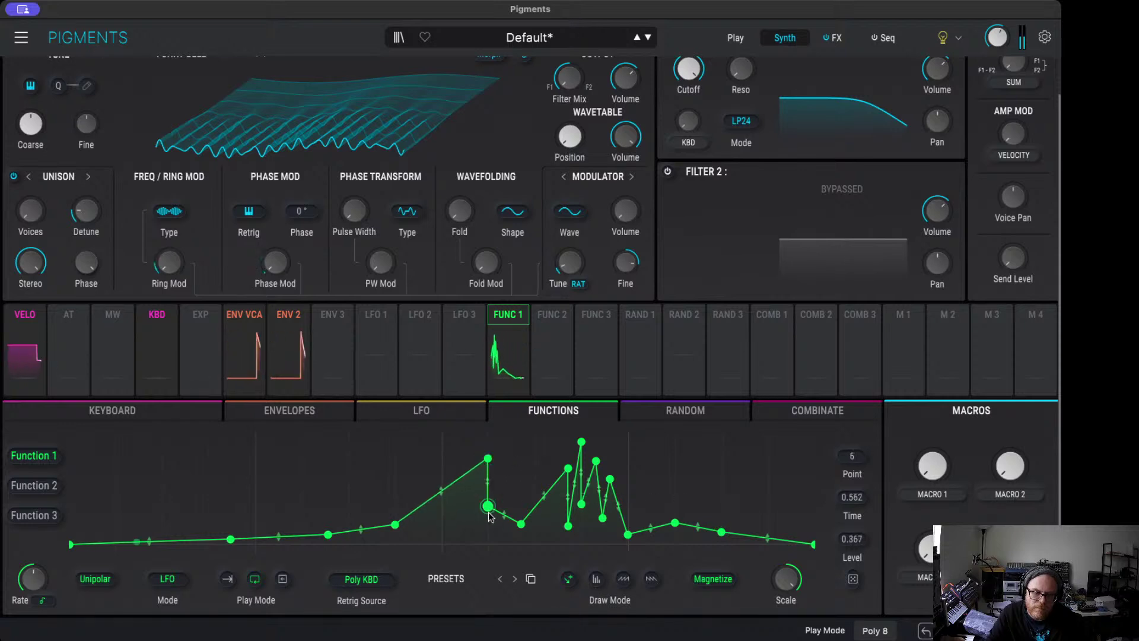
{"action": "left_click_drag", "start_coordinate": [488, 507], "coordinate": [551, 525]}
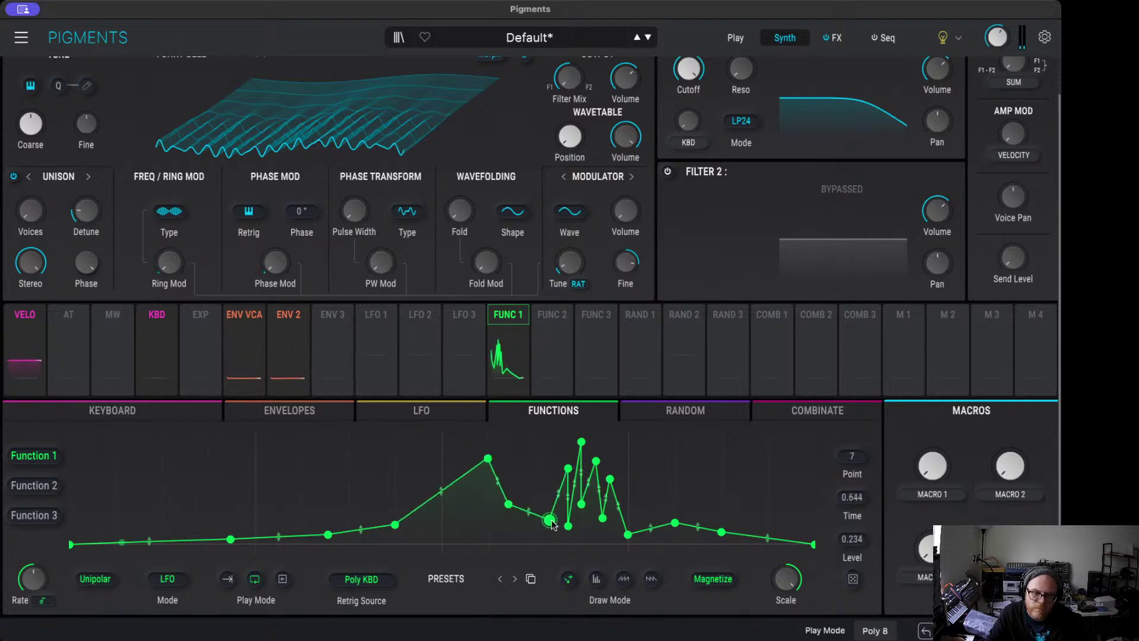
{"action": "left_click_drag", "start_coordinate": [487, 458], "coordinate": [507, 458]}
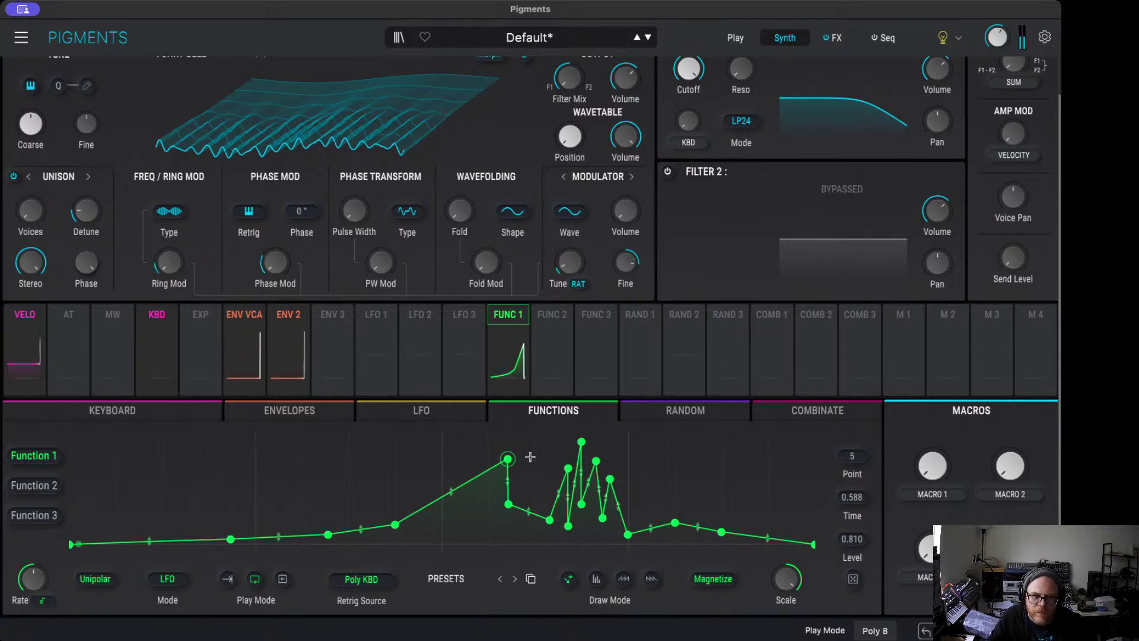
{"action": "left_click", "coordinate": [582, 504]}
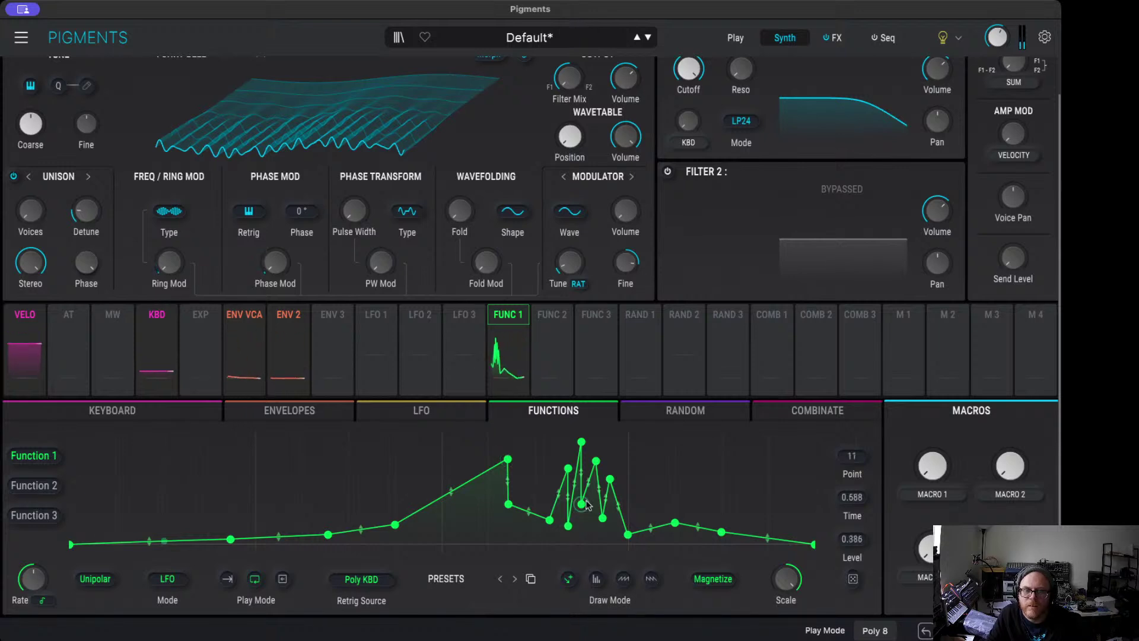
Step: Try routing Function 1 to Engine 1's Pulse Width at -0.02 and Fold at -0.40, removing each routing again
{"action": "scroll", "coordinate": [551, 475], "scroll_direction": "up", "scroll_amount": 3}
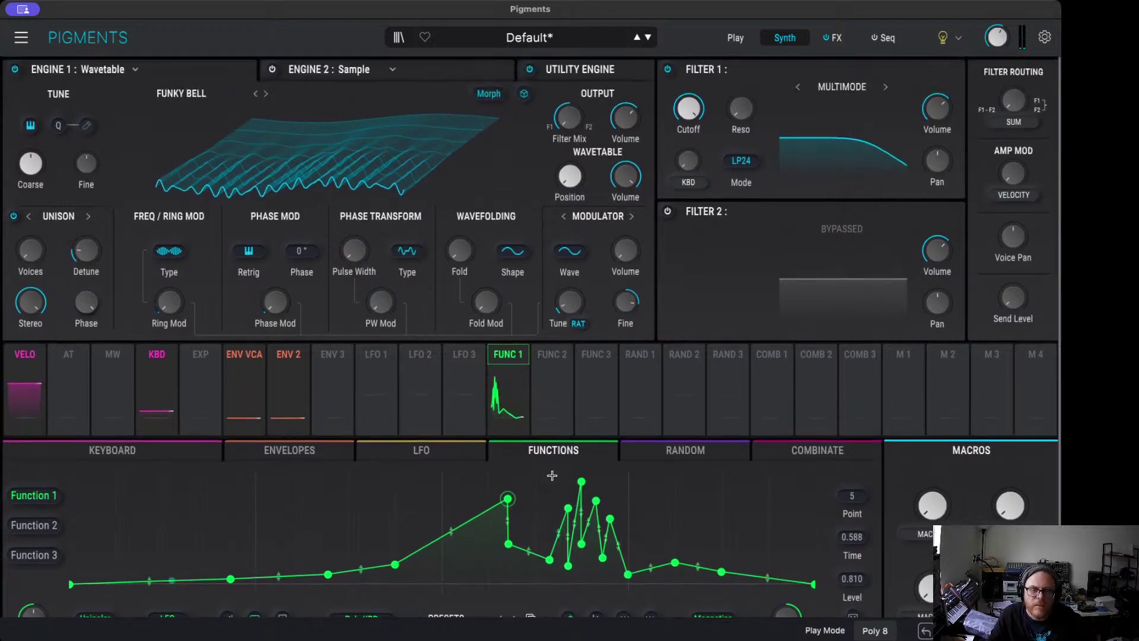
{"action": "left_click", "coordinate": [500, 356]}
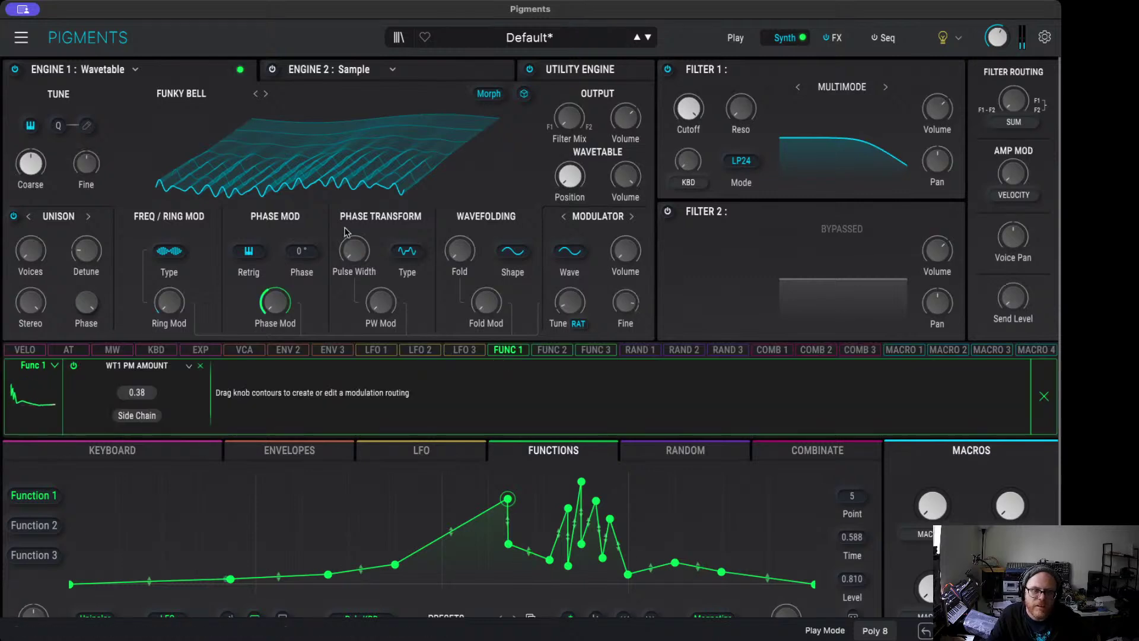
{"action": "left_click_drag", "start_coordinate": [350, 236], "coordinate": [350, 225]}
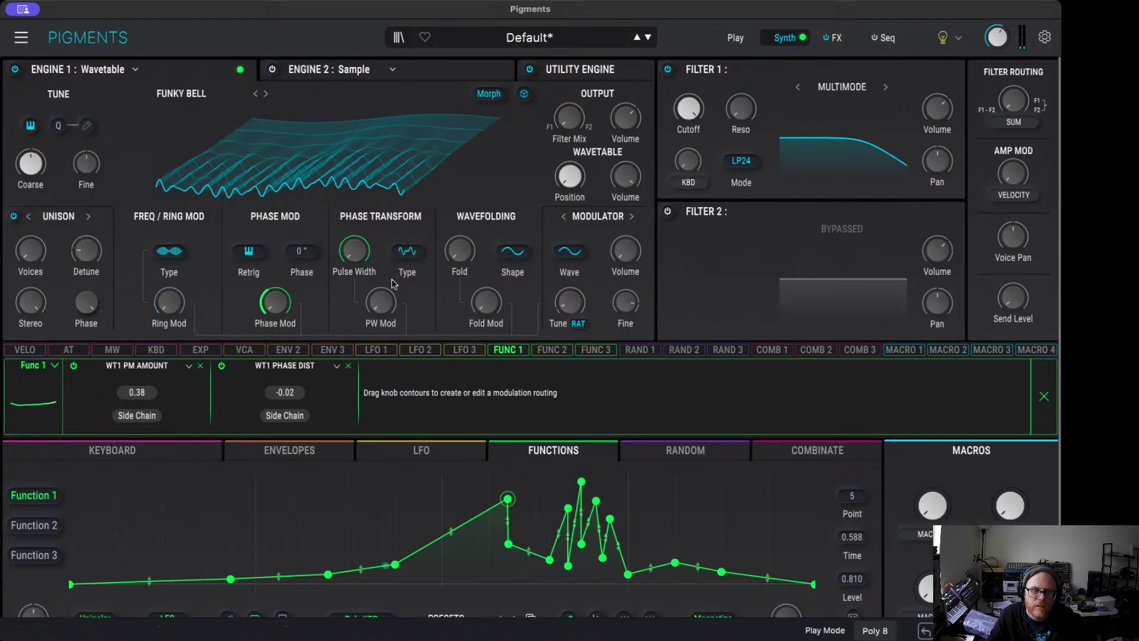
{"action": "left_click", "coordinate": [347, 366]}
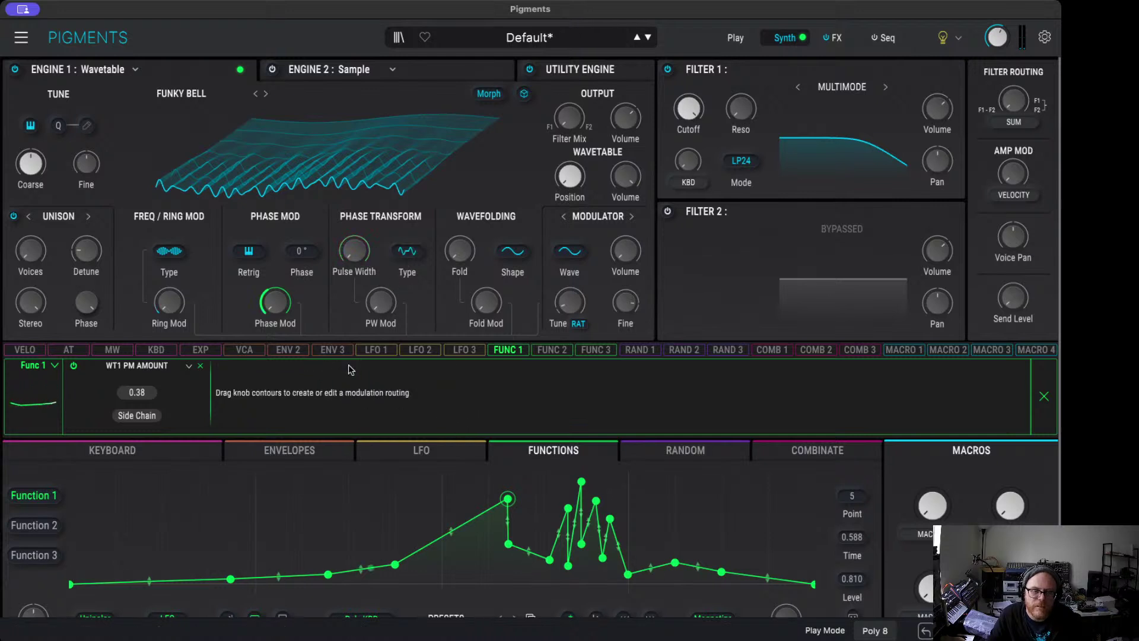
{"action": "left_click_drag", "start_coordinate": [461, 235], "coordinate": [522, 341]}
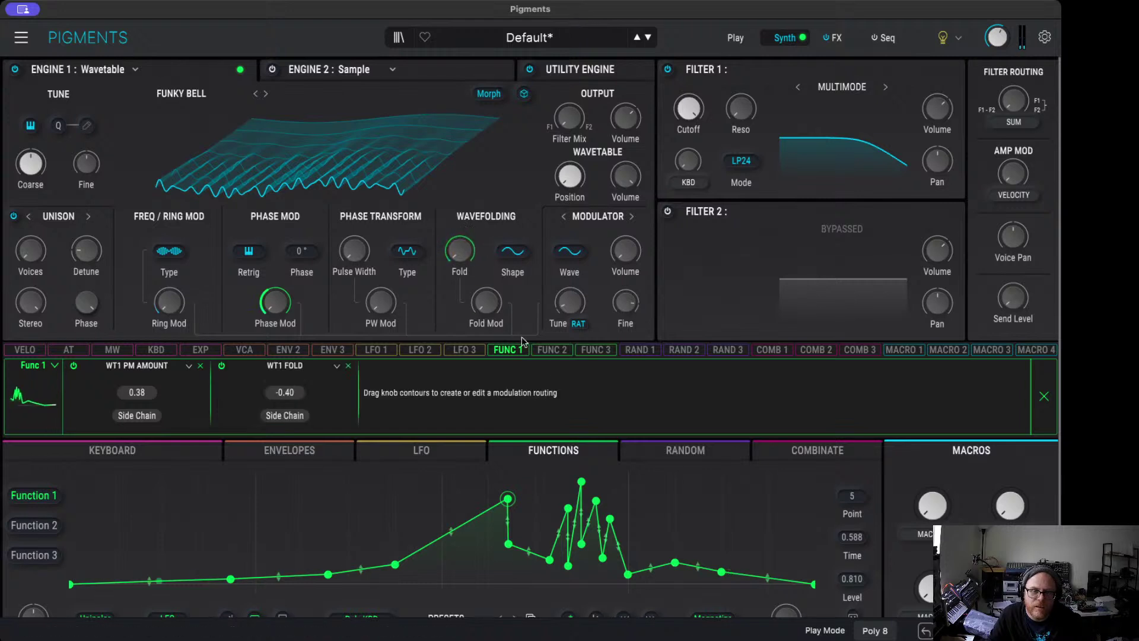
{"action": "left_click", "coordinate": [348, 366]}
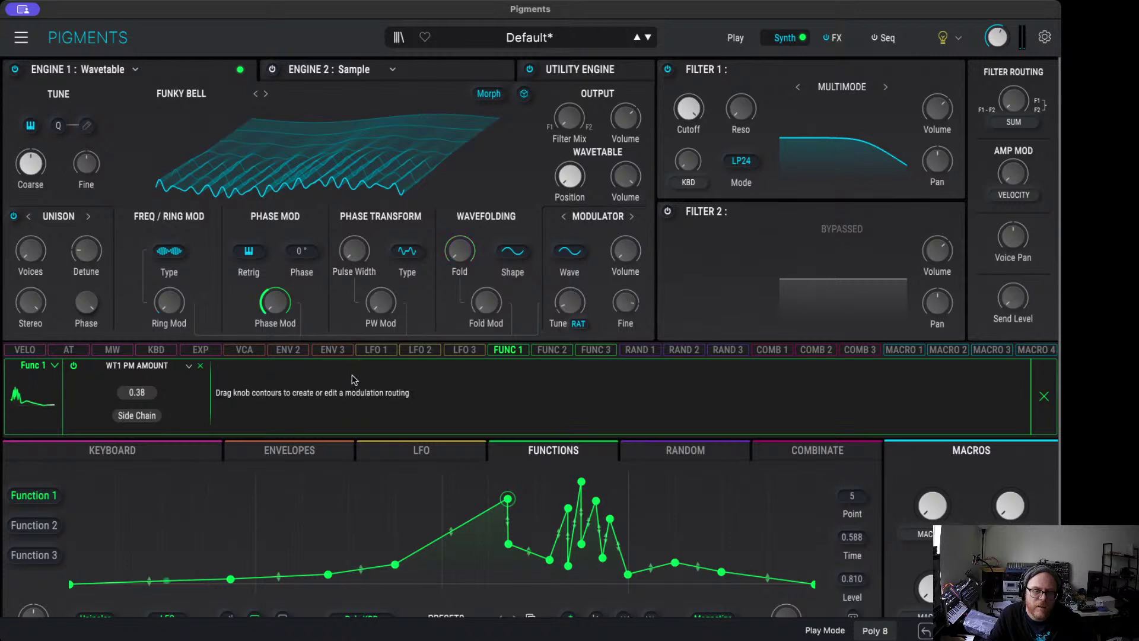
Step: Try routing Function 1 to Engine 1's Unison Voices at -0.61, Ring Mod at 0.17 and wavetable Position, removing each routing
{"action": "left_click_drag", "start_coordinate": [30, 237], "coordinate": [125, 306]}
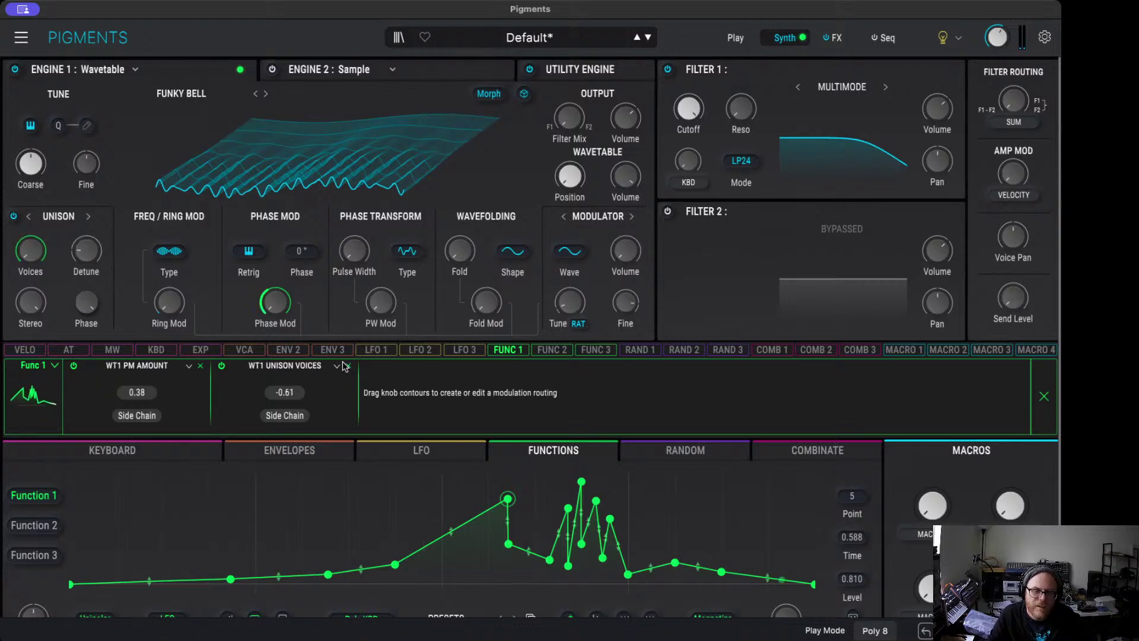
{"action": "left_click", "coordinate": [345, 365]}
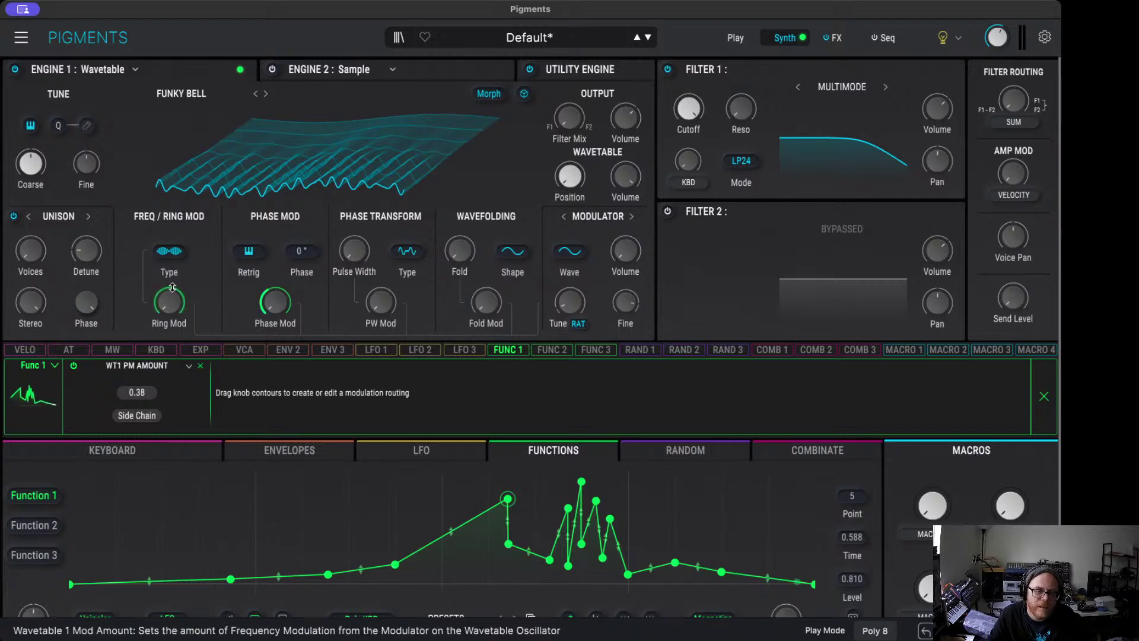
{"action": "left_click_drag", "start_coordinate": [172, 288], "coordinate": [172, 284]}
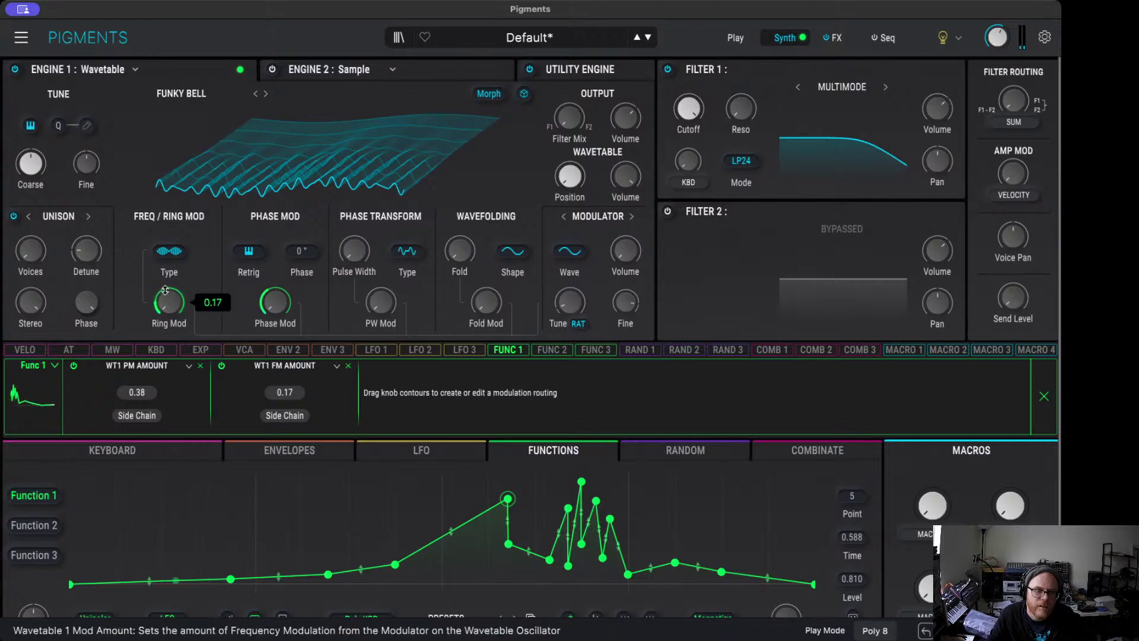
{"action": "left_click", "coordinate": [348, 367]}
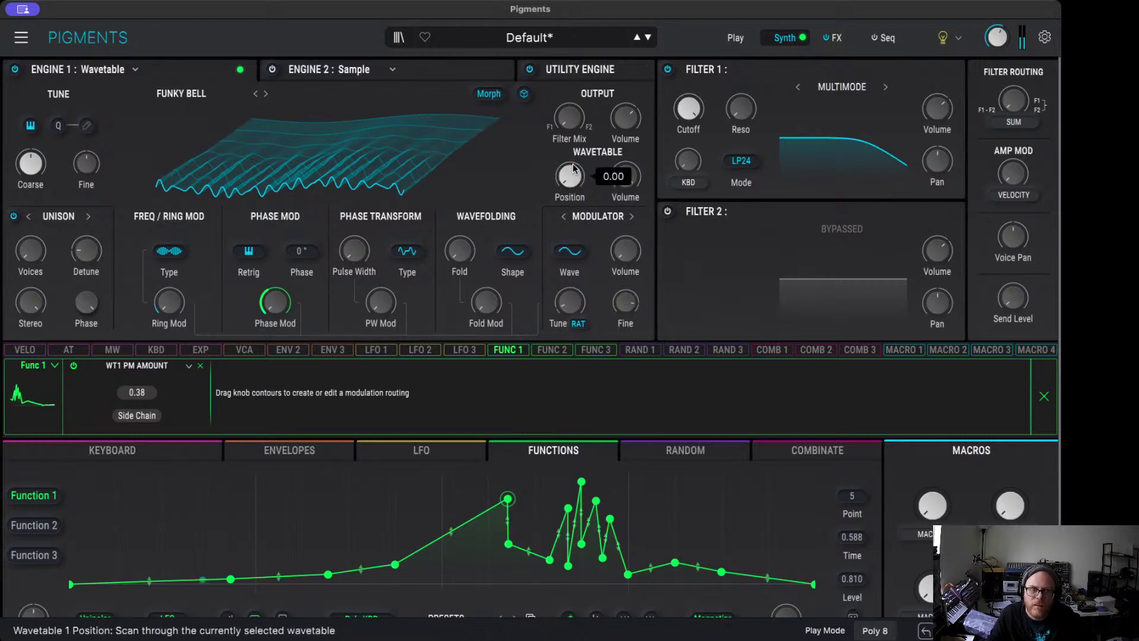
{"action": "left_click_drag", "start_coordinate": [568, 169], "coordinate": [584, 174]}
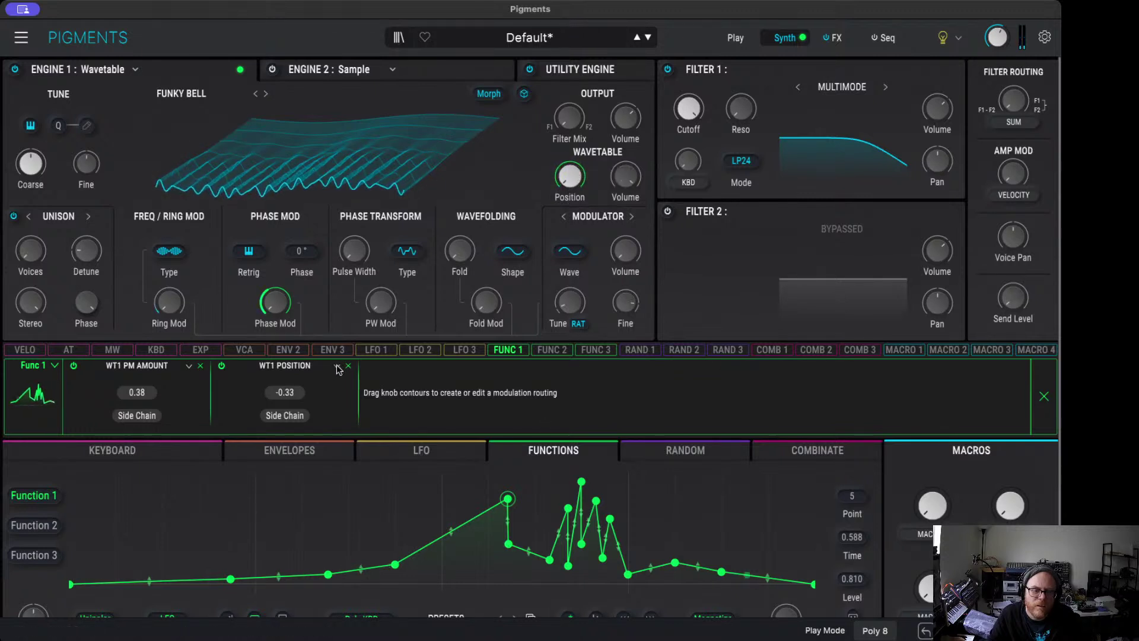
{"action": "left_click", "coordinate": [348, 366]}
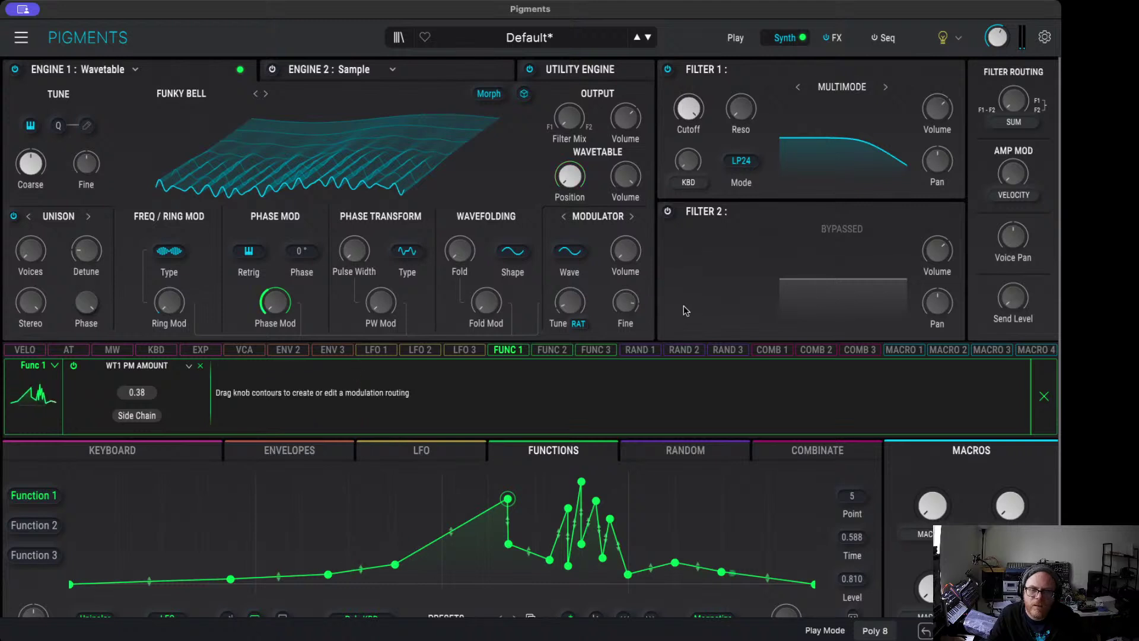
Step: Set LFO 1's reset source to Free Running
{"action": "left_click", "coordinate": [423, 451]}
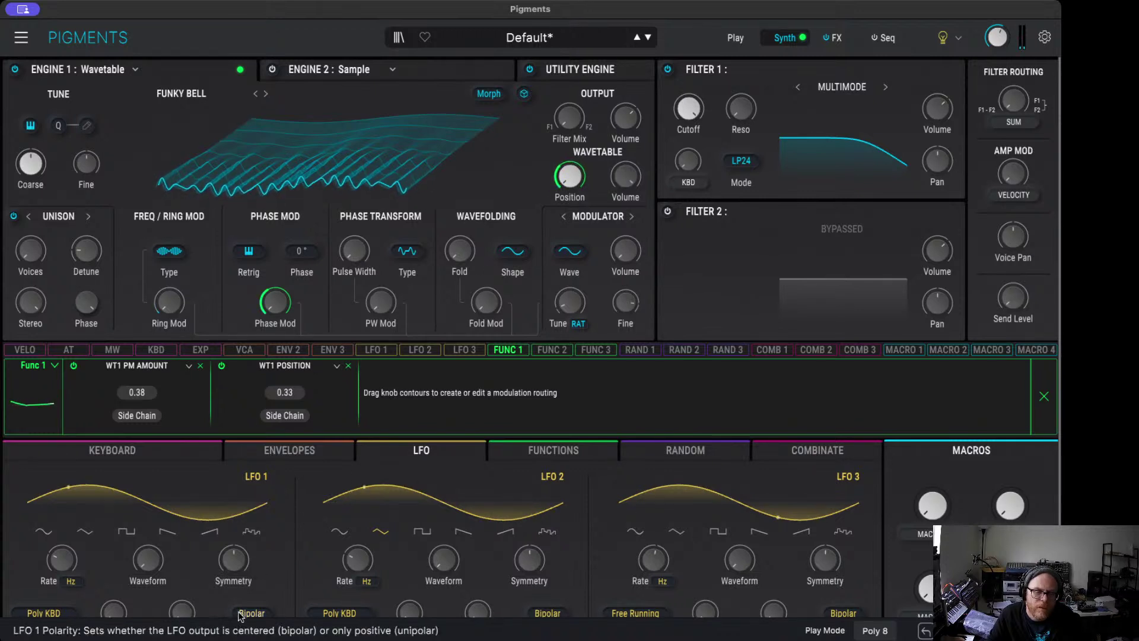
{"action": "left_click", "coordinate": [50, 612]}
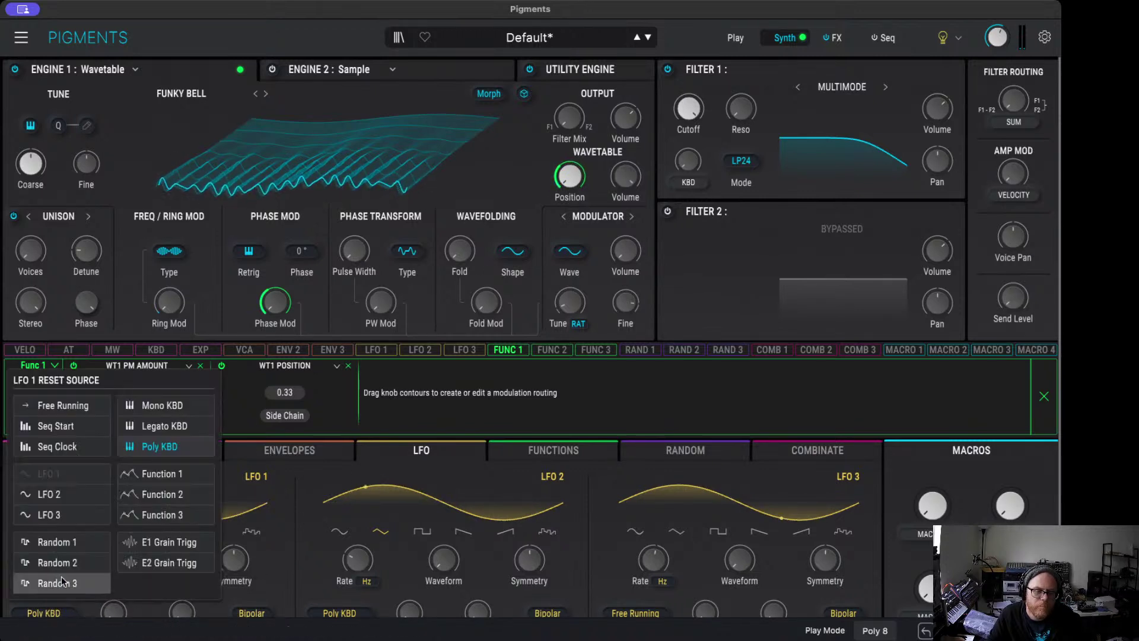
{"action": "left_click", "coordinate": [63, 408]}
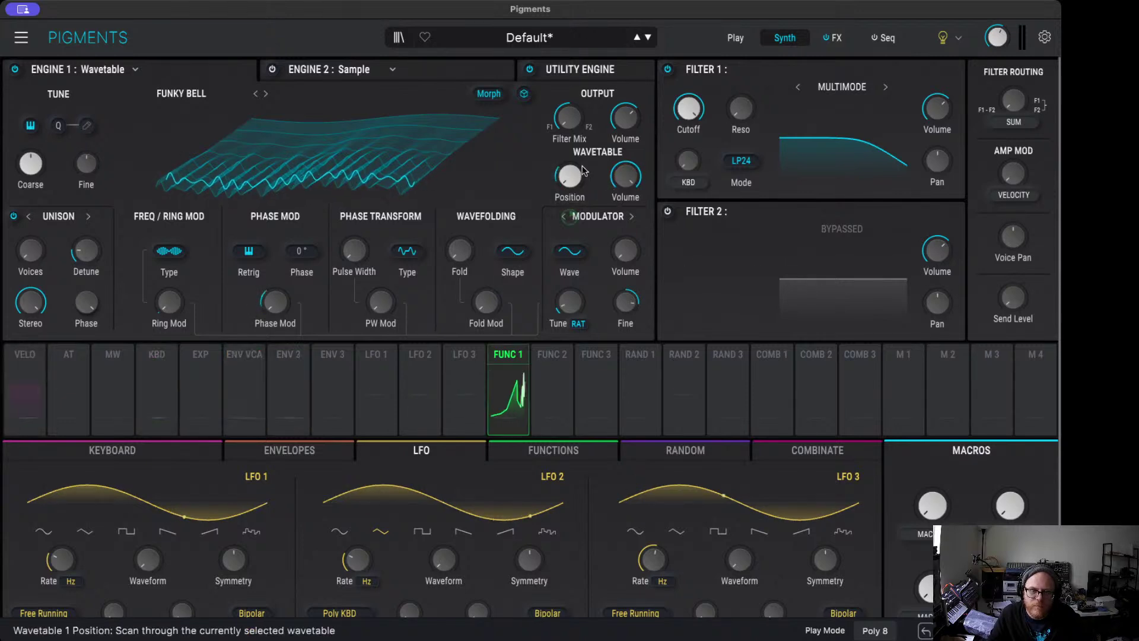
Step: Remove the Function 1 routing from Engine 1's wavetable Position
{"action": "mouse_move", "coordinate": [580, 173]}
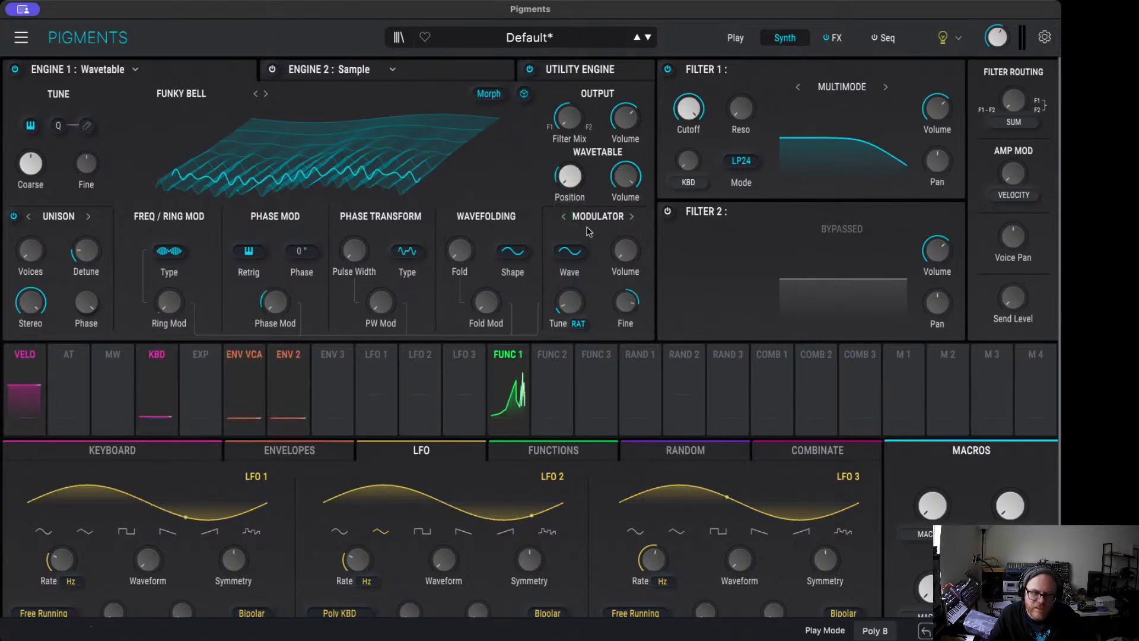
{"action": "left_click", "coordinate": [377, 357]}
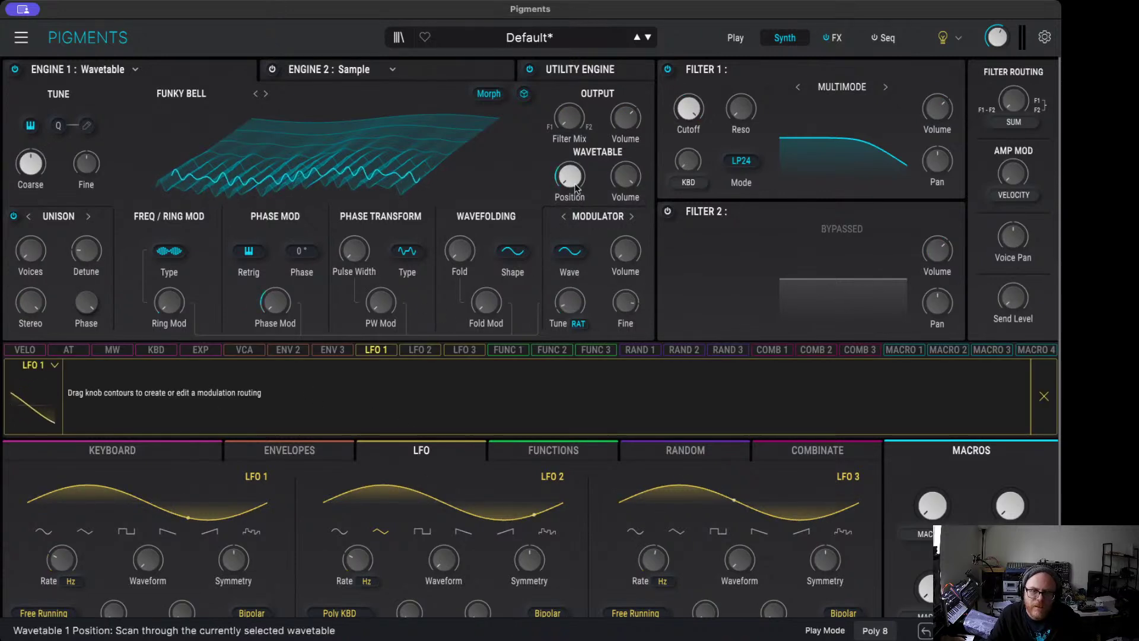
{"action": "mouse_move", "coordinate": [573, 169]}
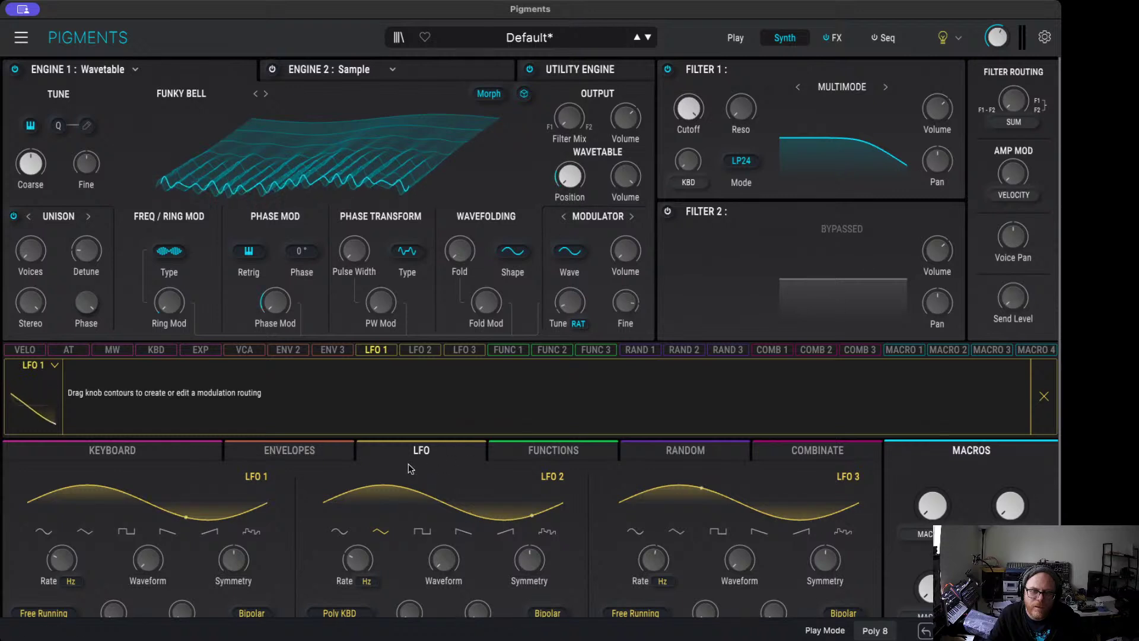
{"action": "left_click", "coordinate": [420, 349]}
{"action": "mouse_move", "coordinate": [572, 178]}
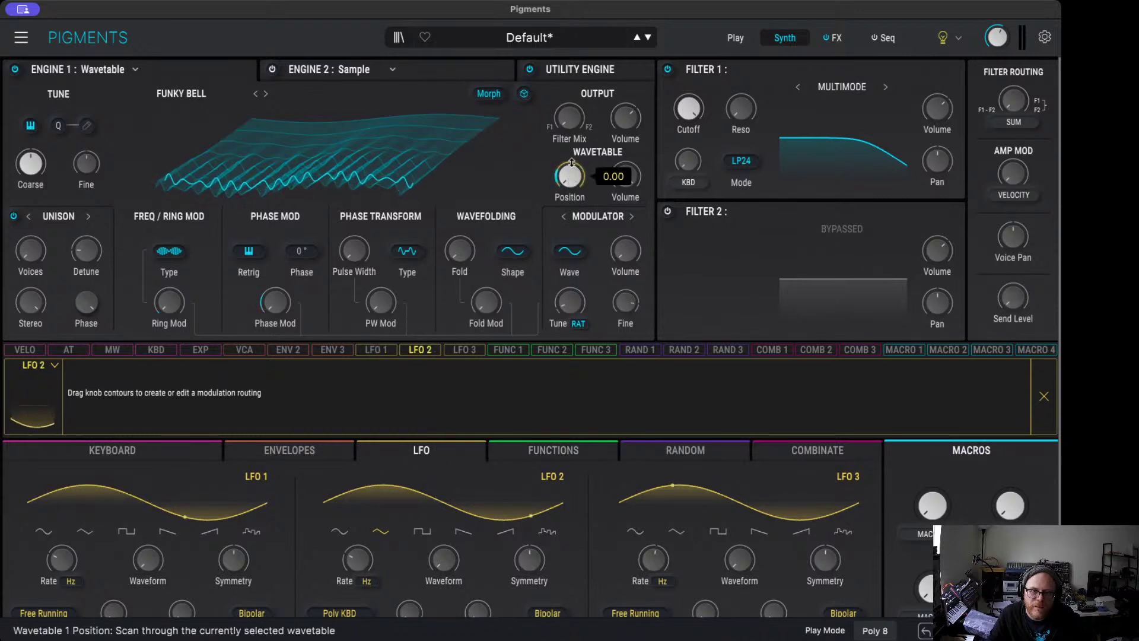
{"action": "left_click", "coordinate": [533, 455]}
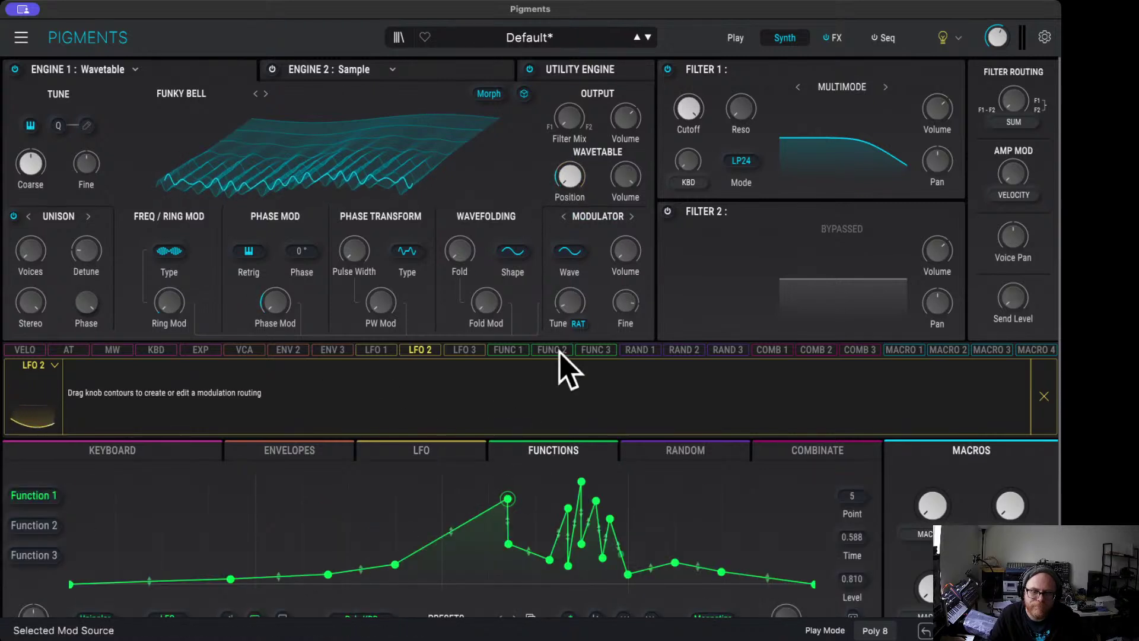
{"action": "left_click", "coordinate": [508, 350]}
{"action": "left_click", "coordinate": [347, 366]}
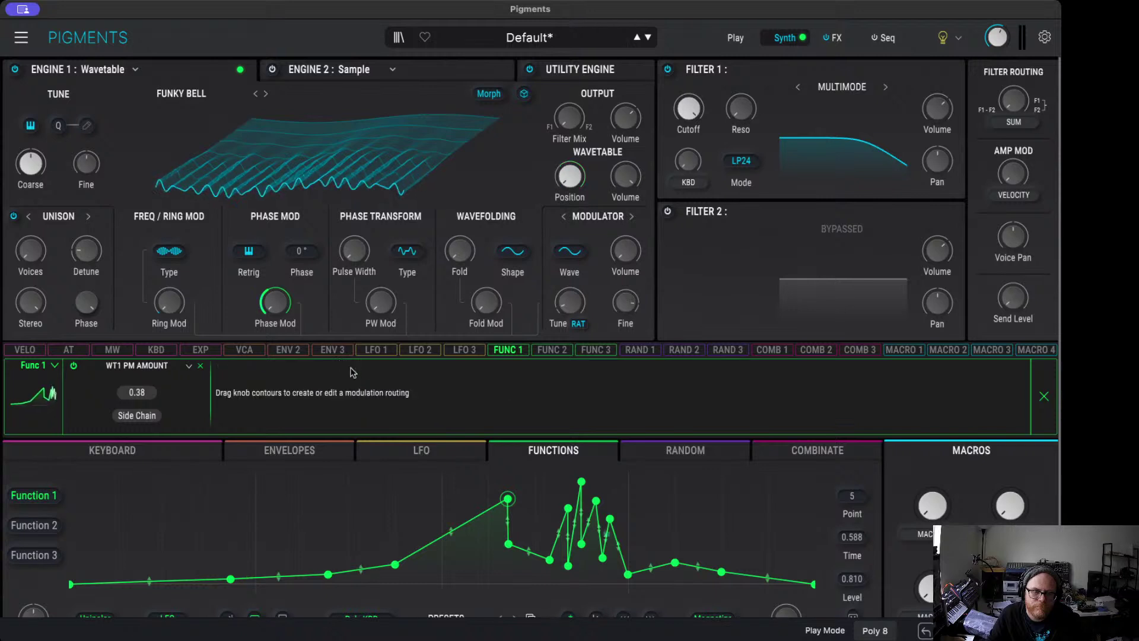
Step: Route LFO 1 to Engine 1's wavetable Position with an amount of 0.24 and show the LFO settings
{"action": "left_click", "coordinate": [377, 350]}
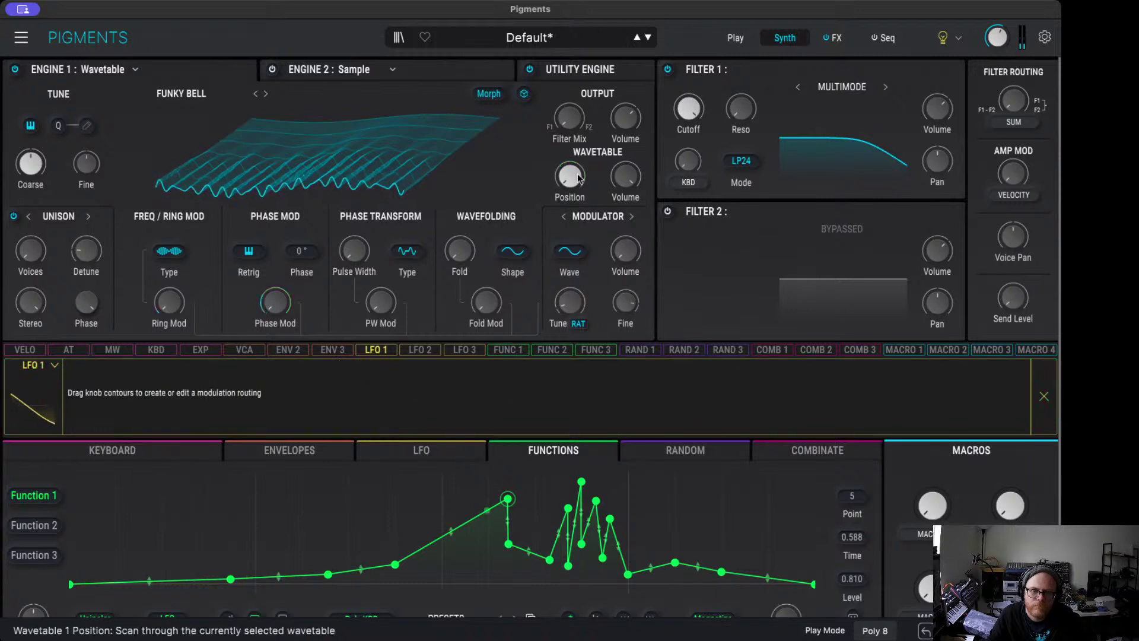
{"action": "left_click_drag", "start_coordinate": [571, 160], "coordinate": [571, 158]}
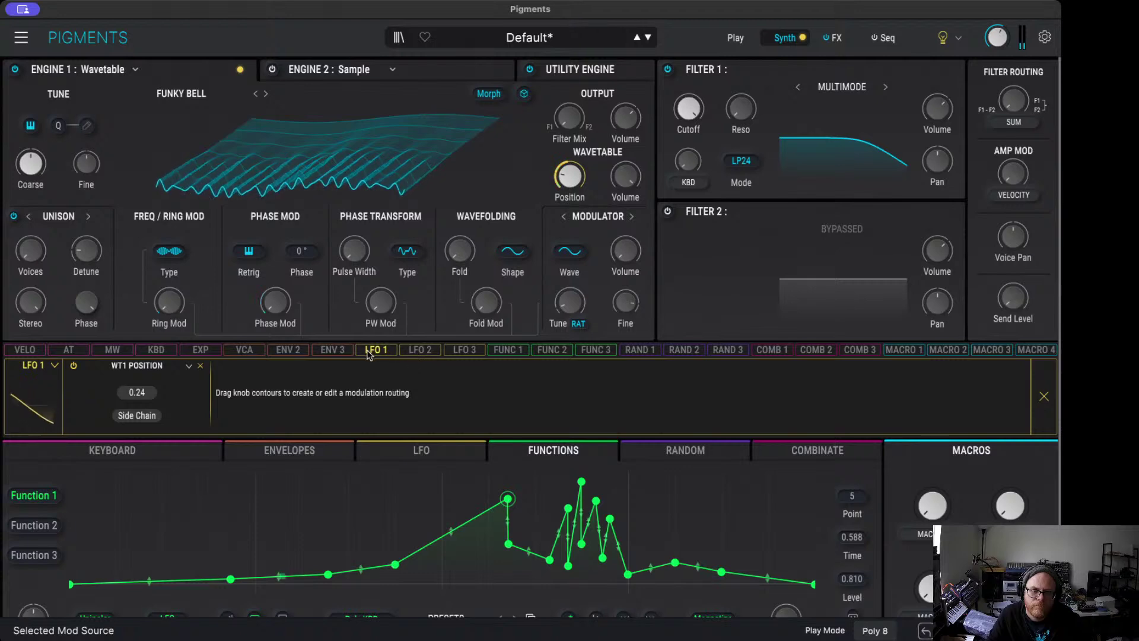
{"action": "left_click_drag", "start_coordinate": [368, 354], "coordinate": [375, 369]}
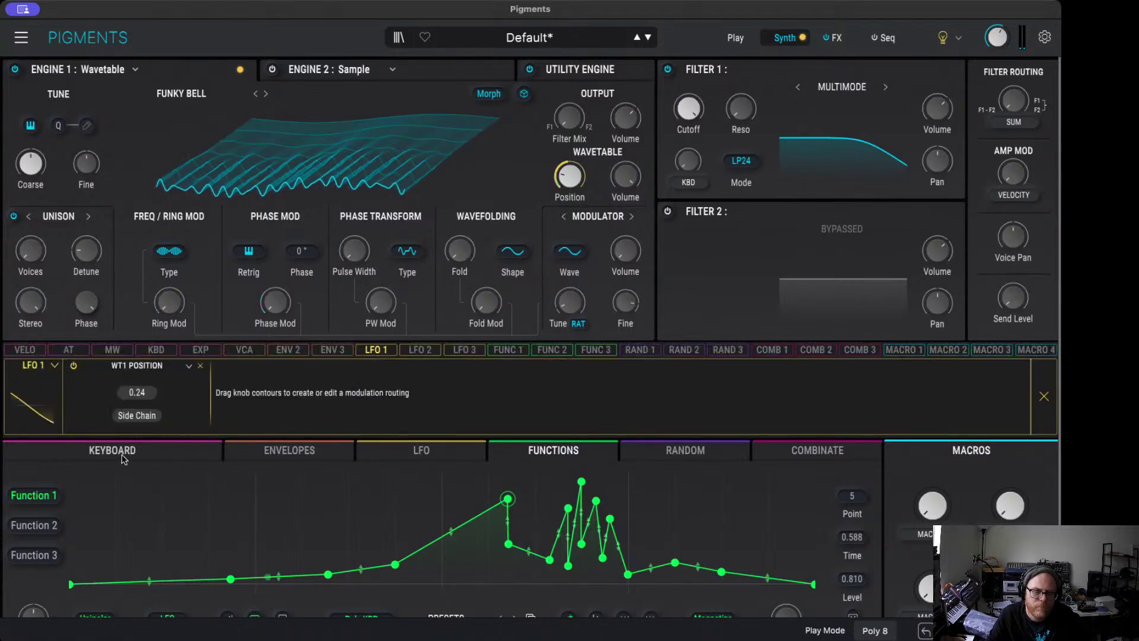
{"action": "left_click", "coordinate": [414, 457]}
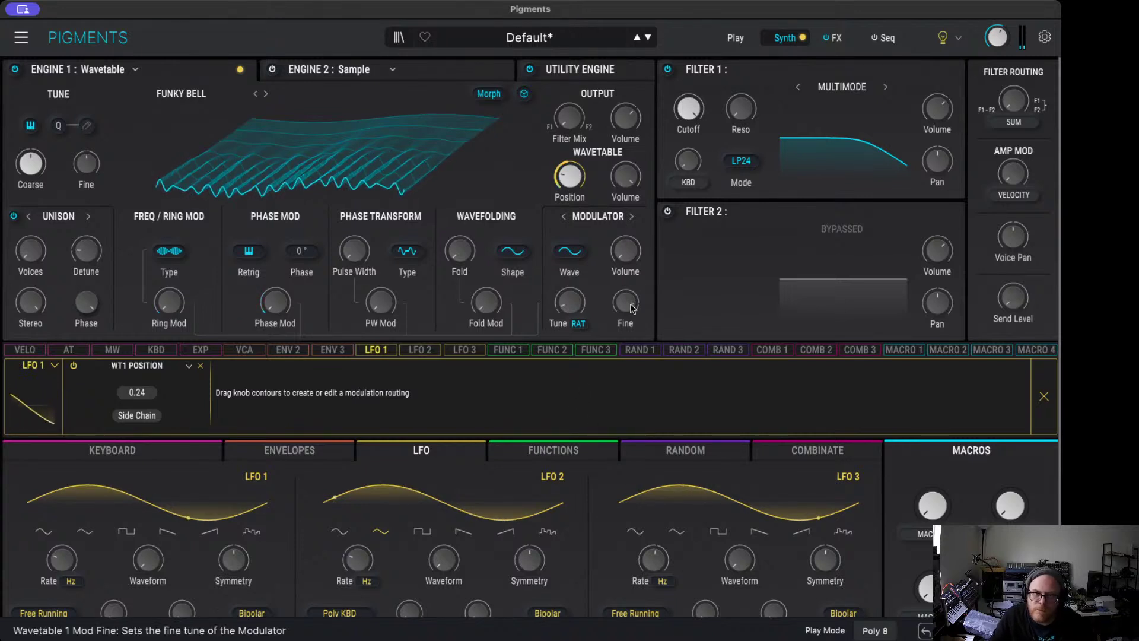
{"action": "mouse_move", "coordinate": [582, 181]}
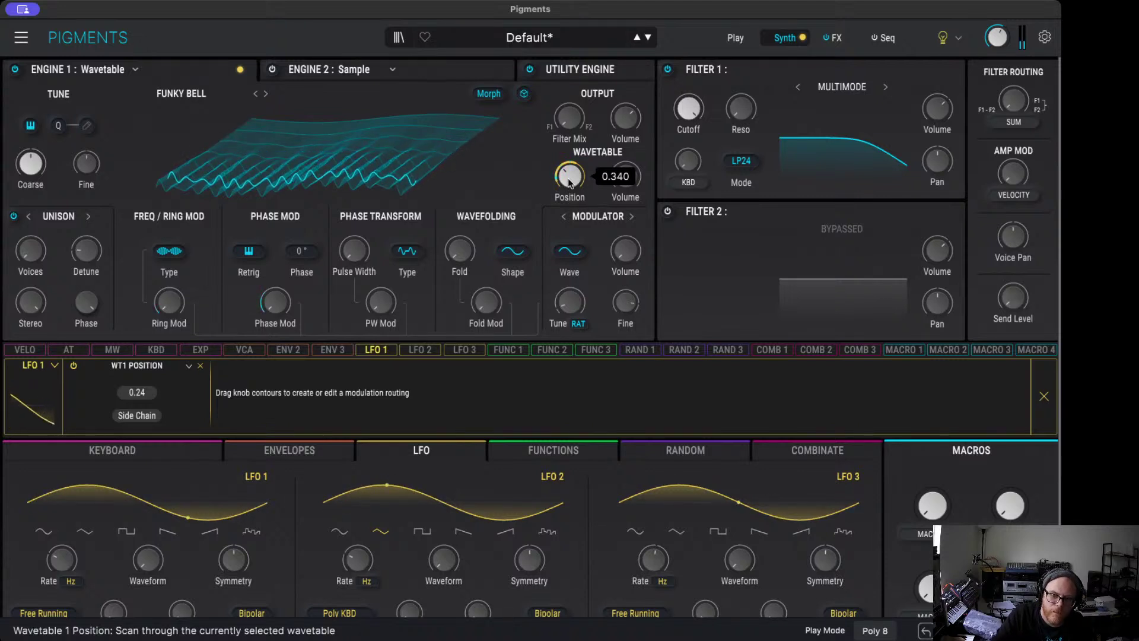
Step: Audition the bell samples in Engine 2's Pigments 3 category, including Bell - R8, Bell Gong and Bellharmonic AMX
{"action": "left_click", "coordinate": [332, 69]}
{"action": "left_click", "coordinate": [205, 94]}
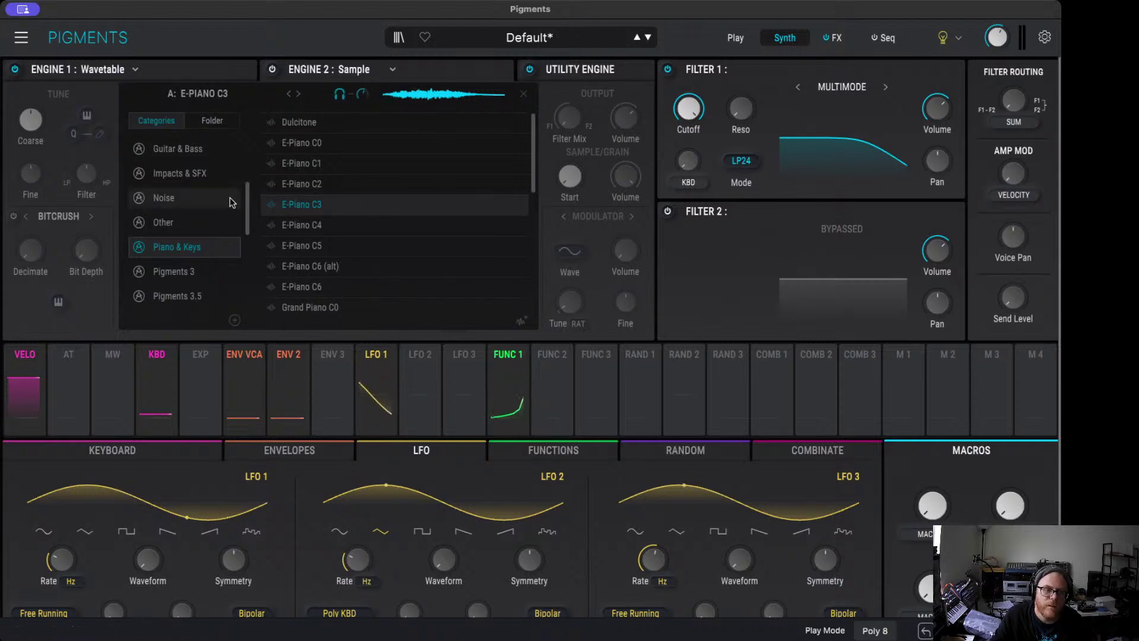
{"action": "left_click", "coordinate": [199, 272]}
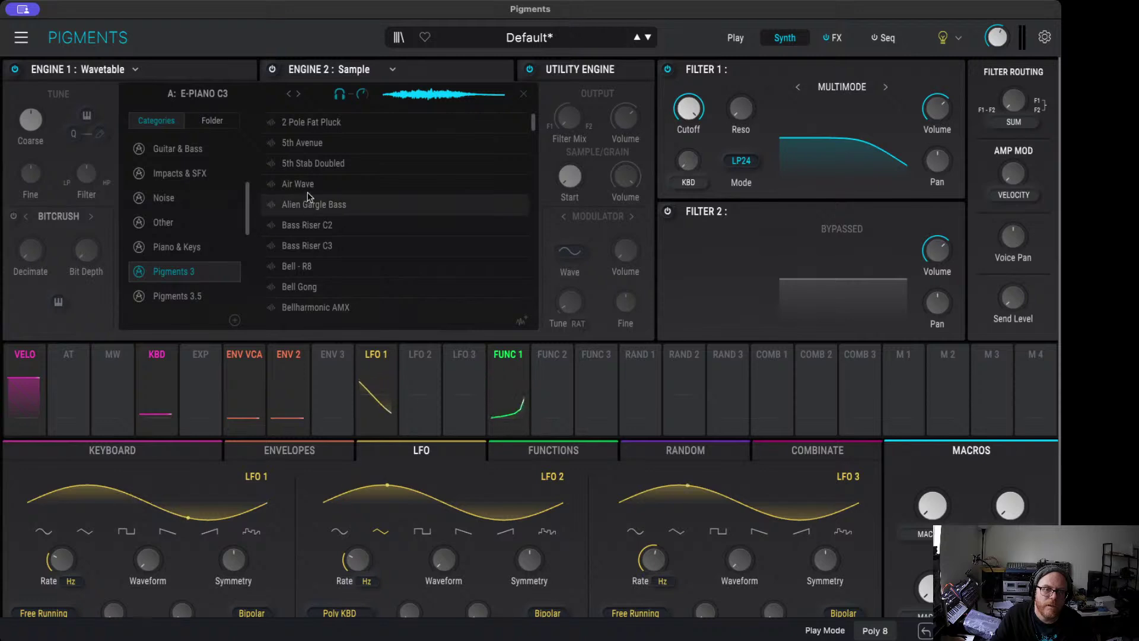
{"action": "scroll", "coordinate": [329, 249], "scroll_direction": "down", "scroll_amount": 1}
{"action": "left_click", "coordinate": [329, 267]}
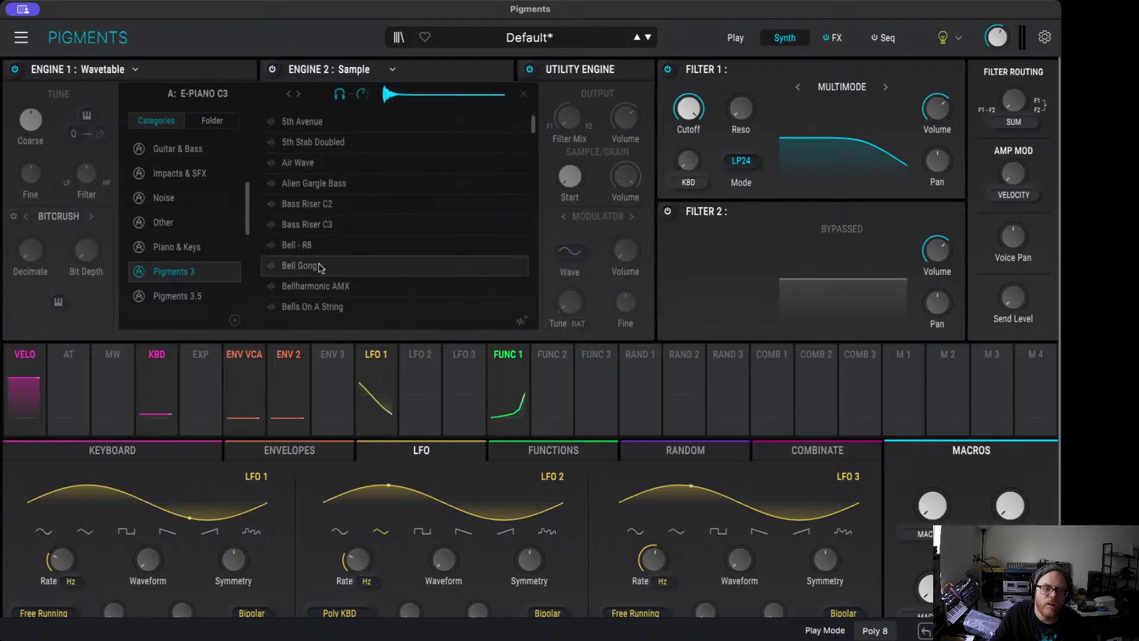
{"action": "left_click", "coordinate": [314, 254]}
{"action": "left_click", "coordinate": [317, 268]}
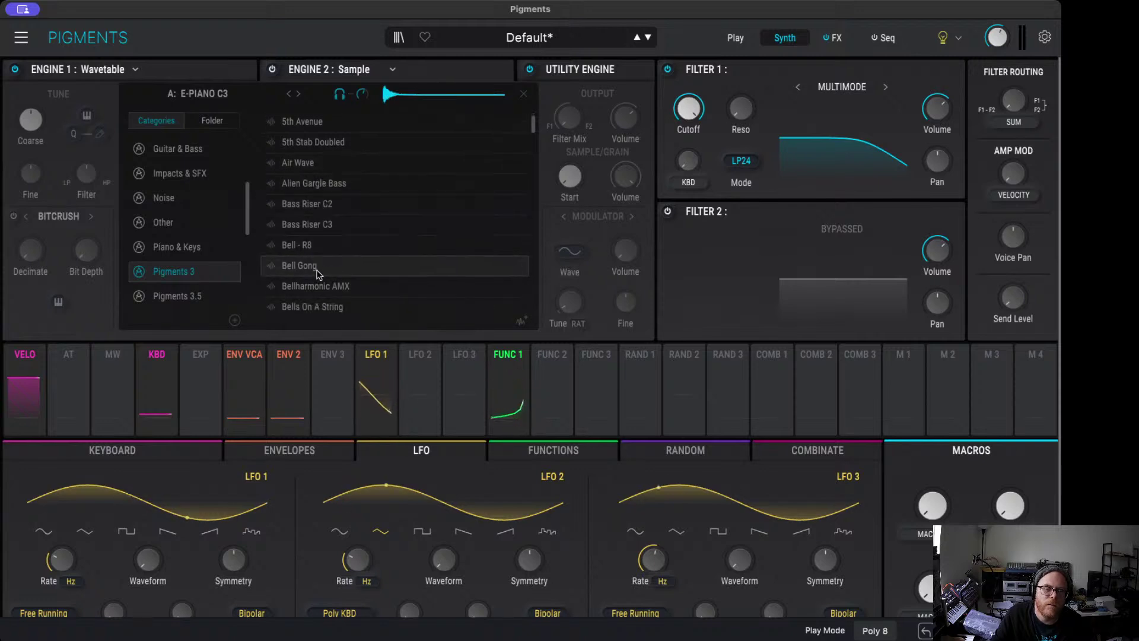
{"action": "scroll", "coordinate": [383, 275], "scroll_direction": "down", "scroll_amount": 1}
{"action": "scroll", "coordinate": [383, 278], "scroll_direction": "down", "scroll_amount": 1}
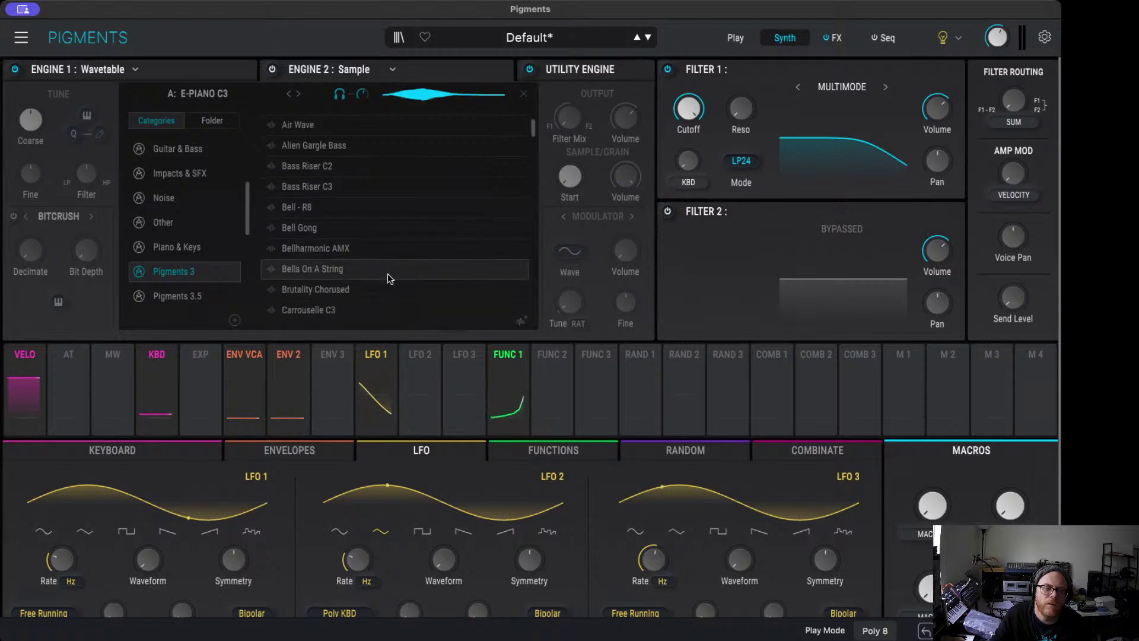
{"action": "left_click", "coordinate": [385, 257]}
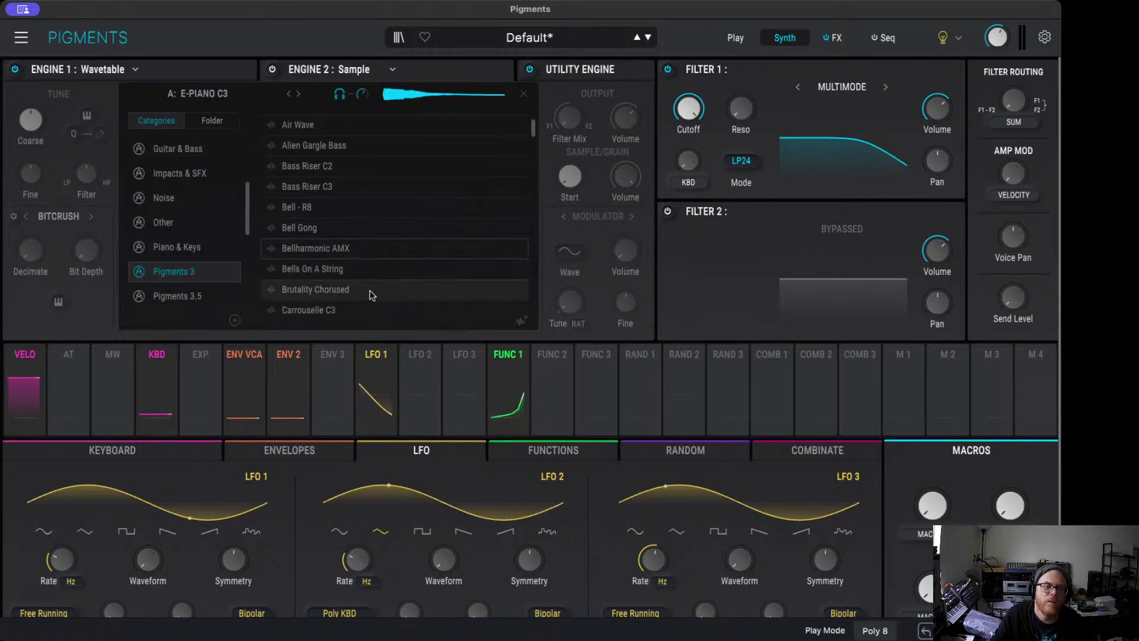
{"action": "scroll", "coordinate": [369, 295], "scroll_direction": "down", "scroll_amount": 3}
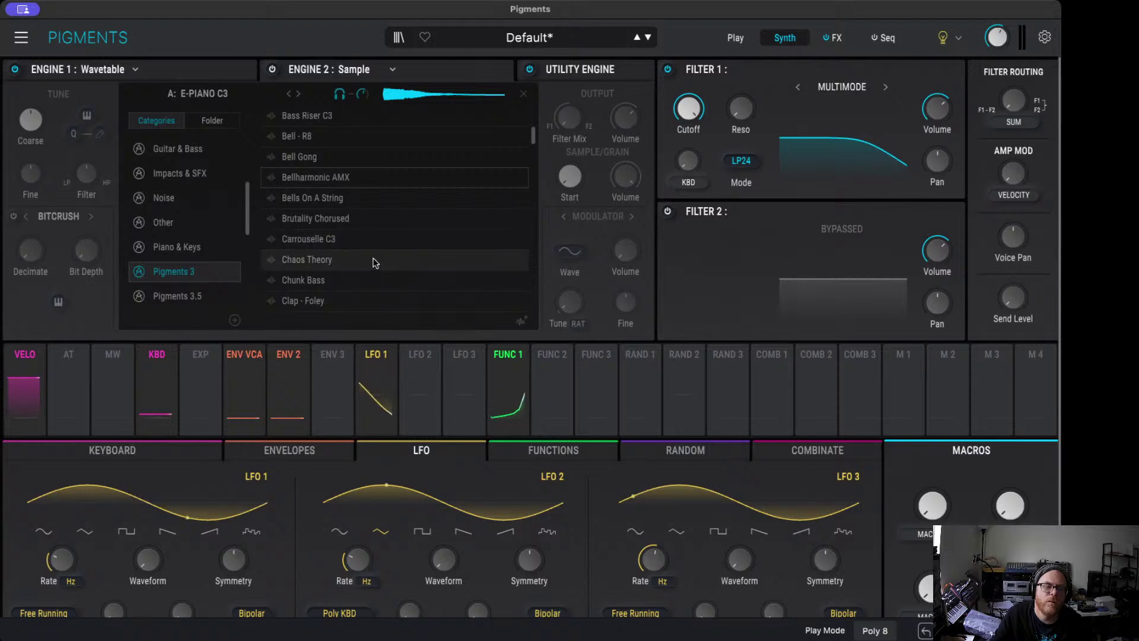
Step: Browse Engine 2's Piano & Keys, Pigments 3 and Pigments 3.5 sample categories, auditioning Mini Celesta - Gliss
{"action": "left_click", "coordinate": [208, 247]}
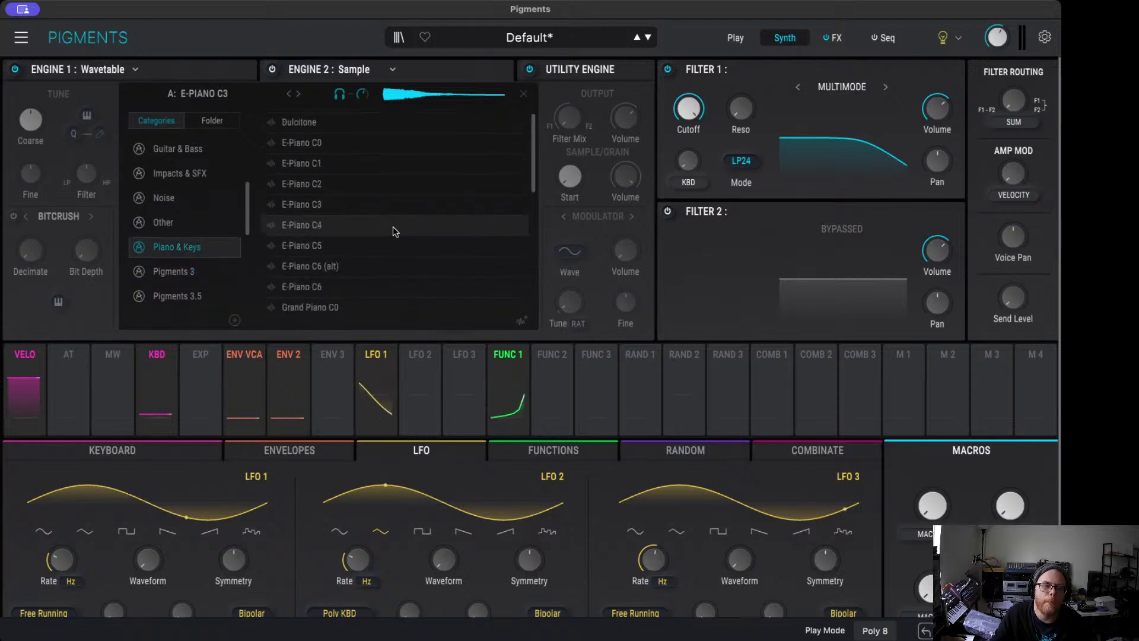
{"action": "scroll", "coordinate": [391, 207], "scroll_direction": "down", "scroll_amount": 5}
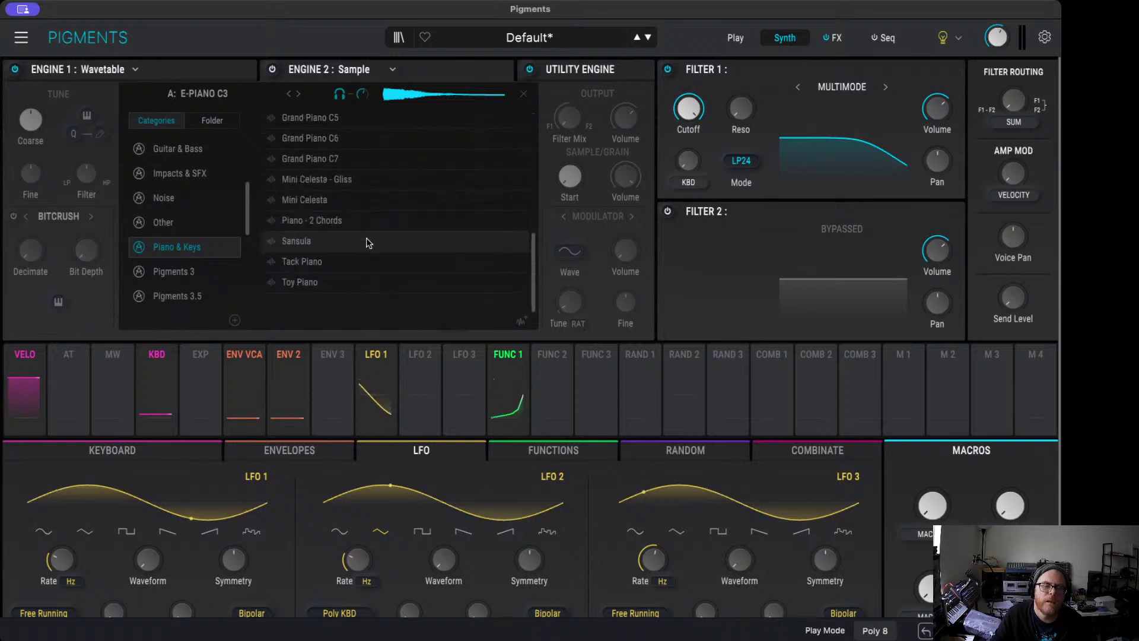
{"action": "left_click", "coordinate": [351, 192]}
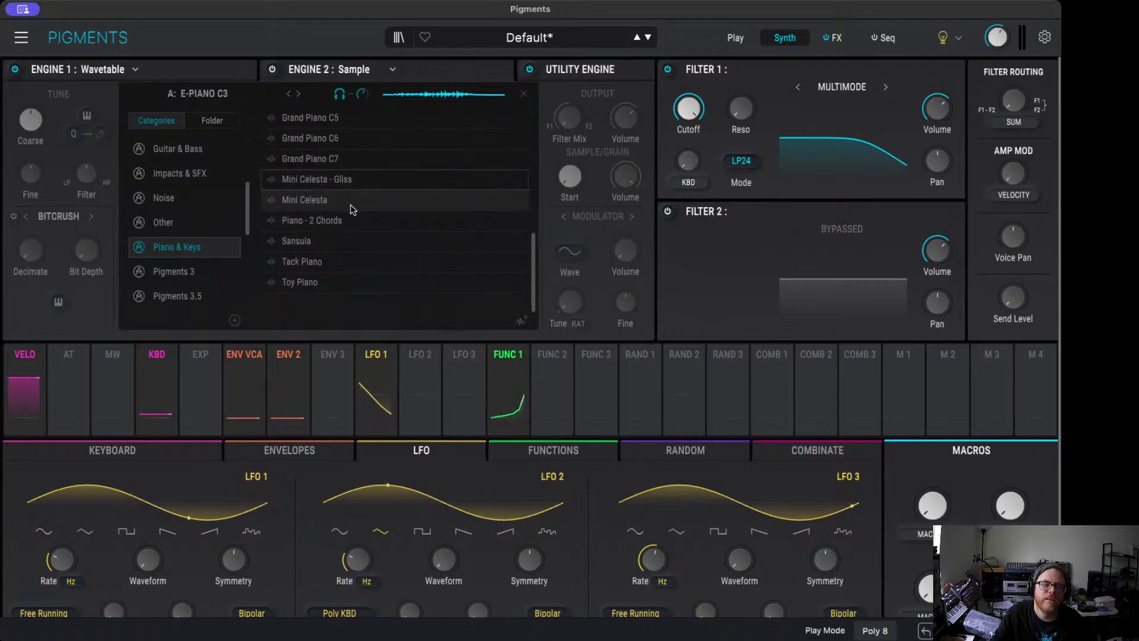
{"action": "left_click", "coordinate": [199, 271]}
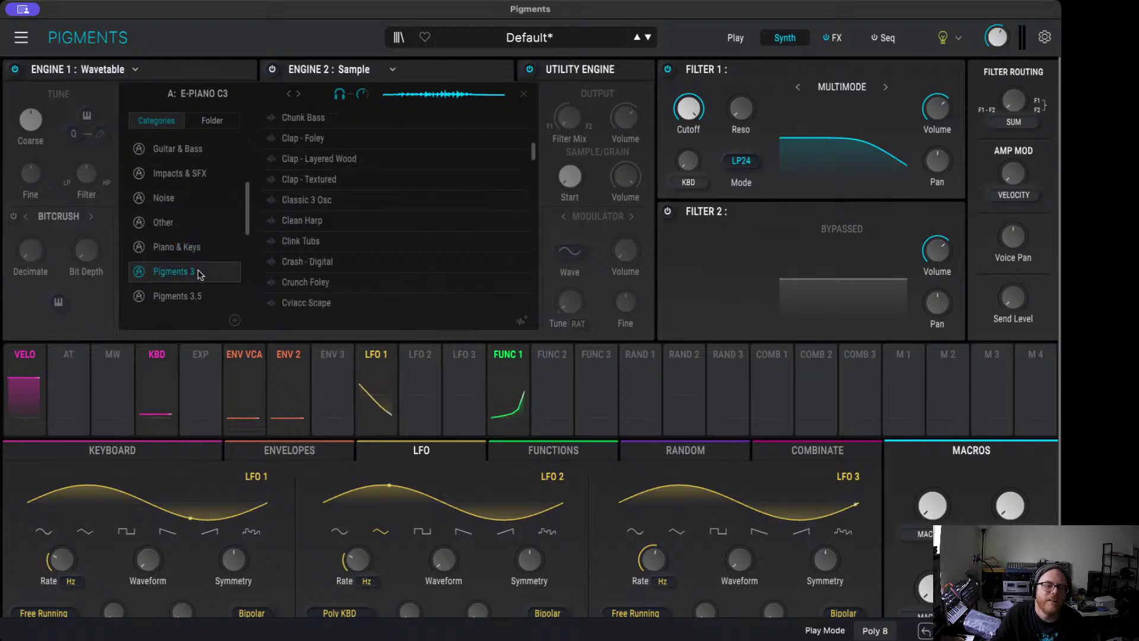
{"action": "scroll", "coordinate": [367, 250], "scroll_direction": "up", "scroll_amount": 5}
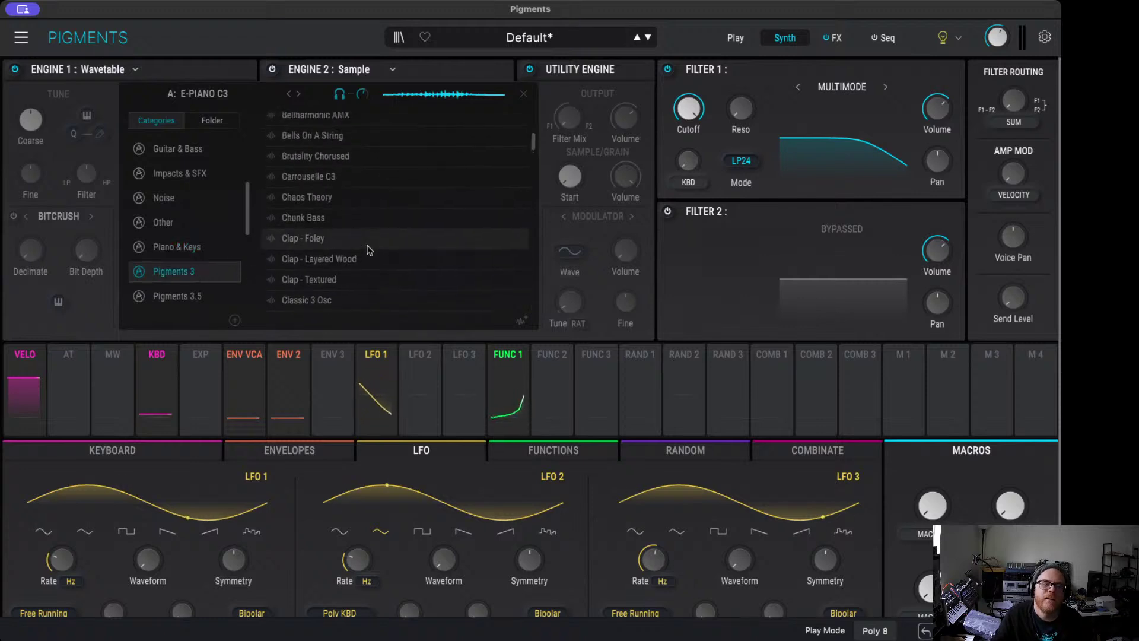
{"action": "left_click", "coordinate": [171, 296]}
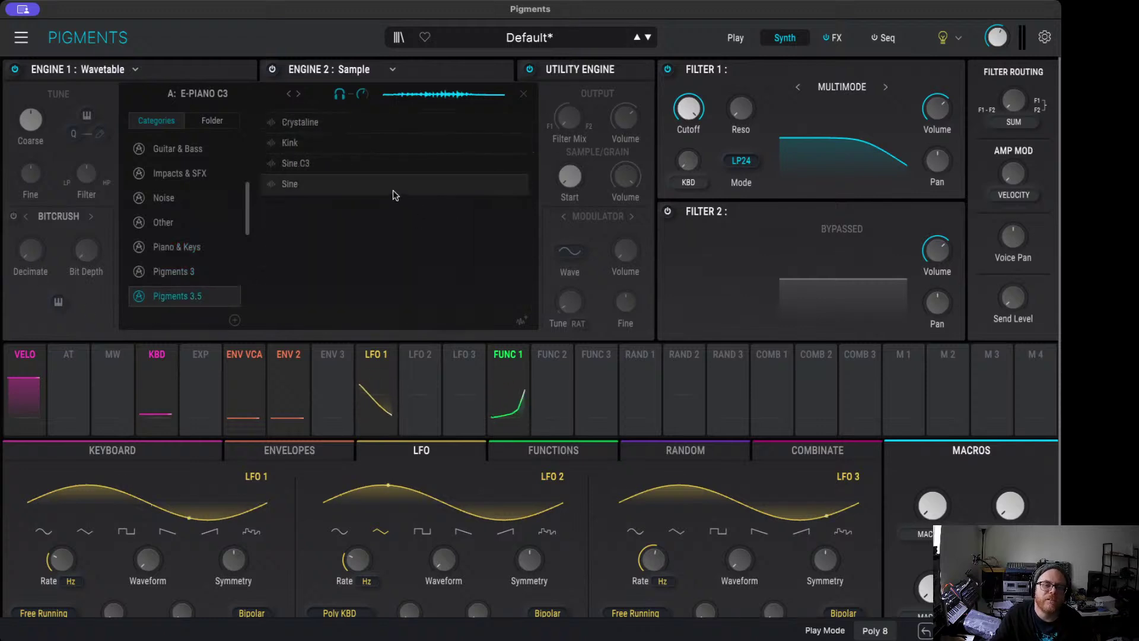
Step: Load the DX Tubular Bell sample from the Pigments 4 category into Engine 2 and enable the engine
{"action": "scroll", "coordinate": [190, 270], "scroll_direction": "down", "scroll_amount": 3}
{"action": "left_click", "coordinate": [181, 200]}
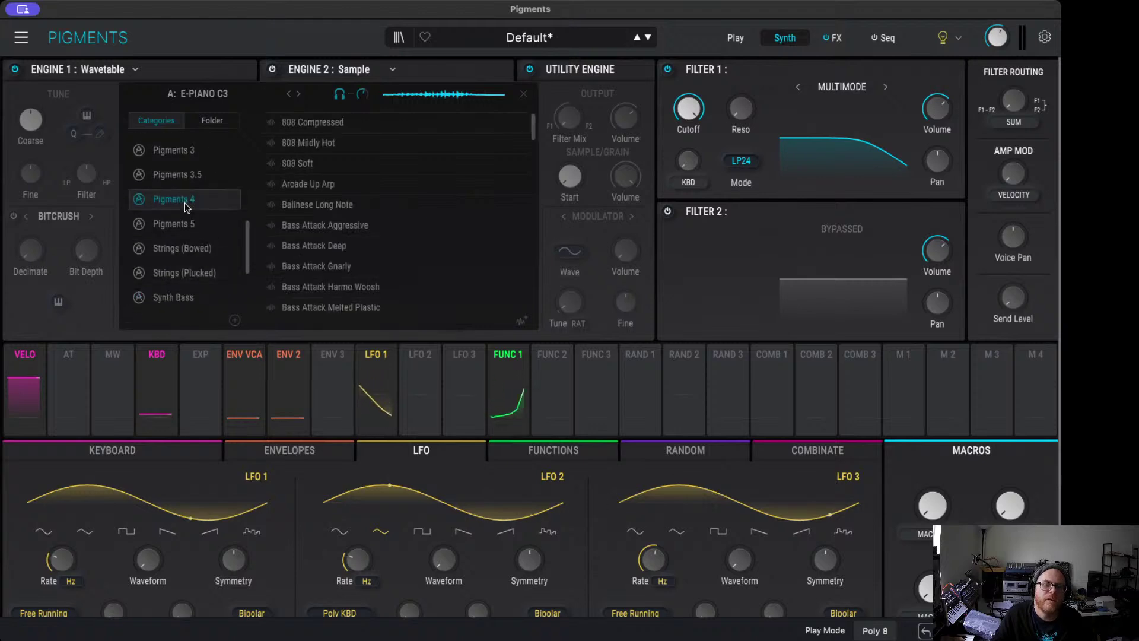
{"action": "scroll", "coordinate": [369, 201], "scroll_direction": "down", "scroll_amount": 3}
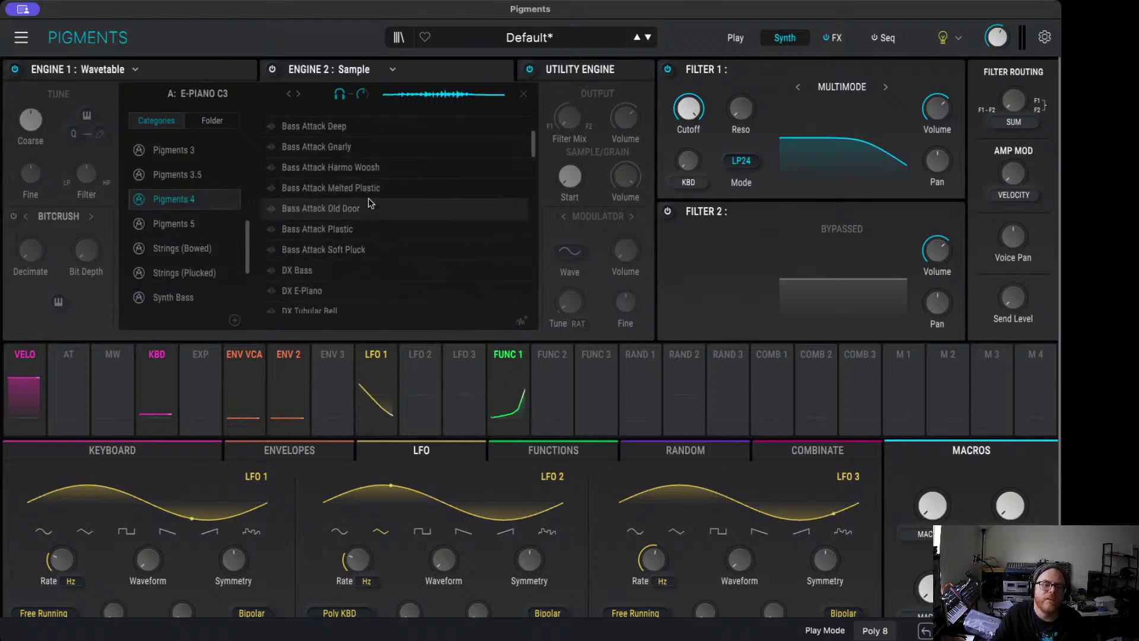
{"action": "scroll", "coordinate": [368, 204], "scroll_direction": "down", "scroll_amount": 1}
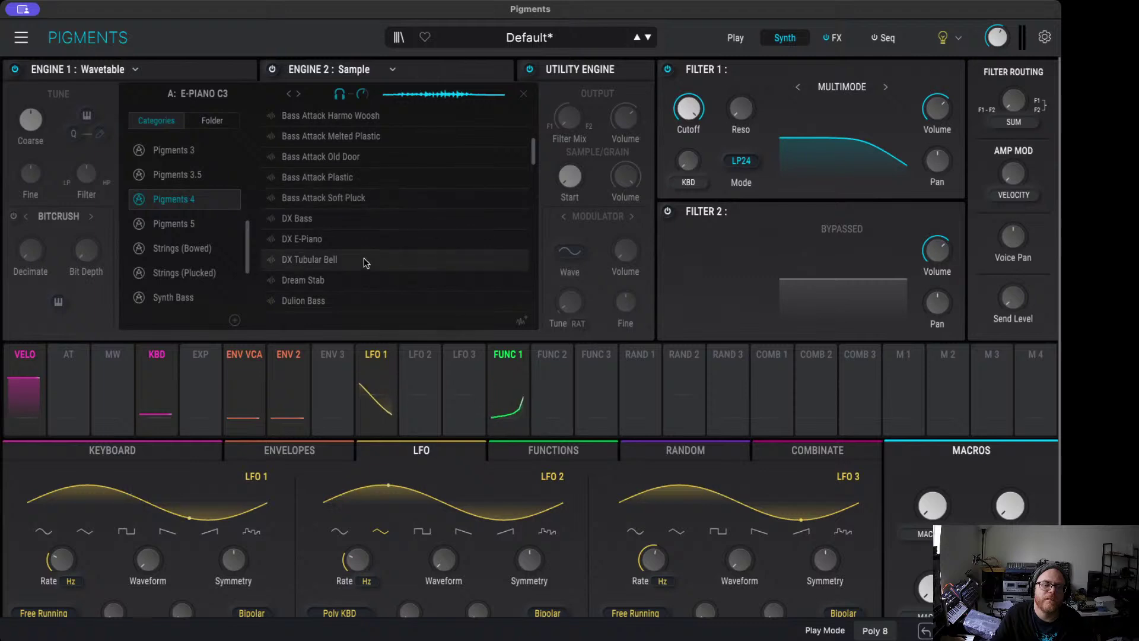
{"action": "left_click", "coordinate": [365, 260]}
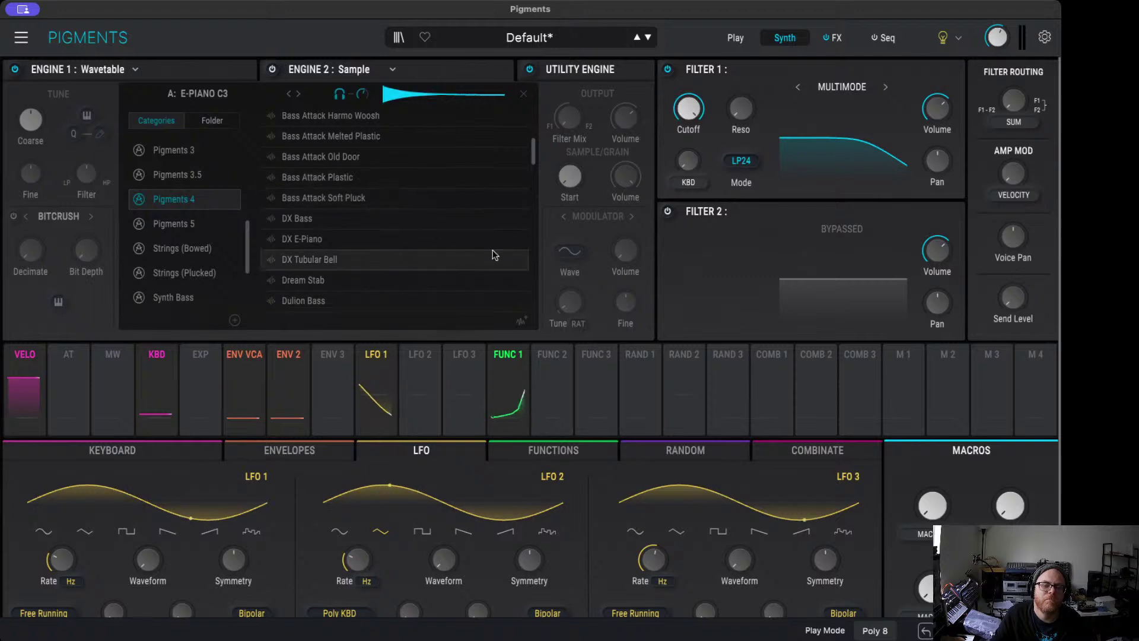
{"action": "left_click", "coordinate": [524, 96]}
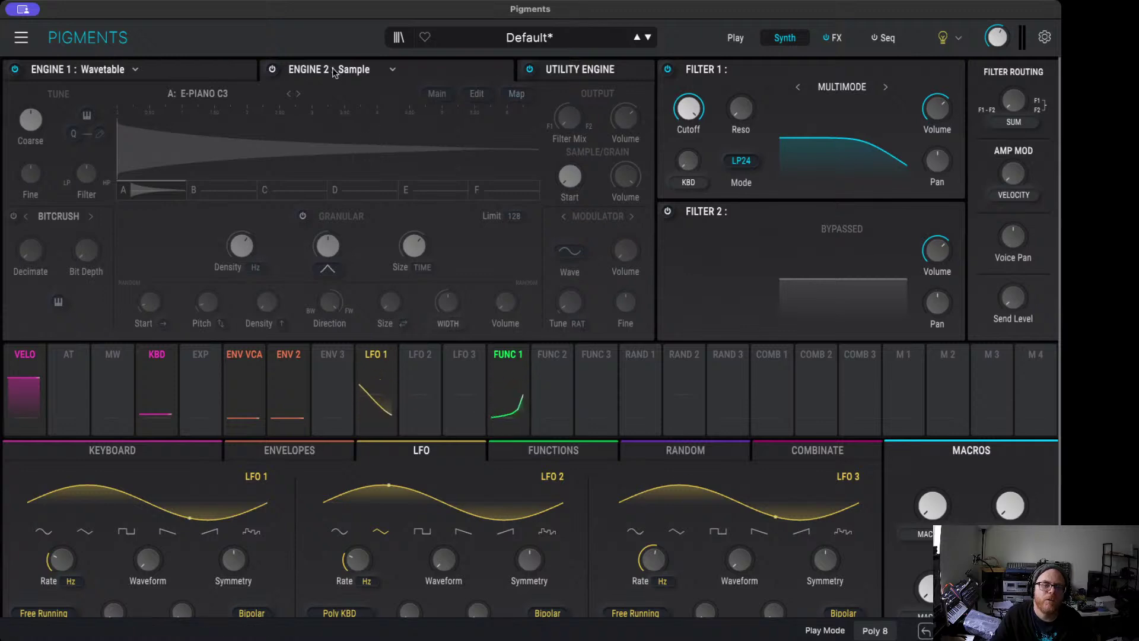
{"action": "left_click", "coordinate": [305, 92]}
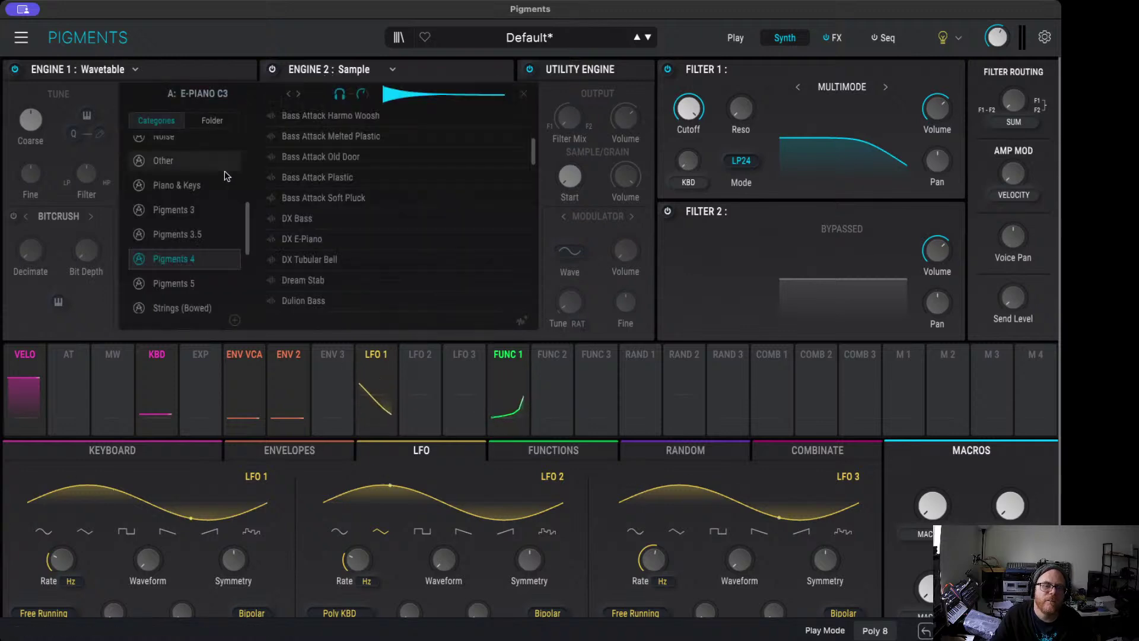
{"action": "double_click", "coordinate": [304, 261]}
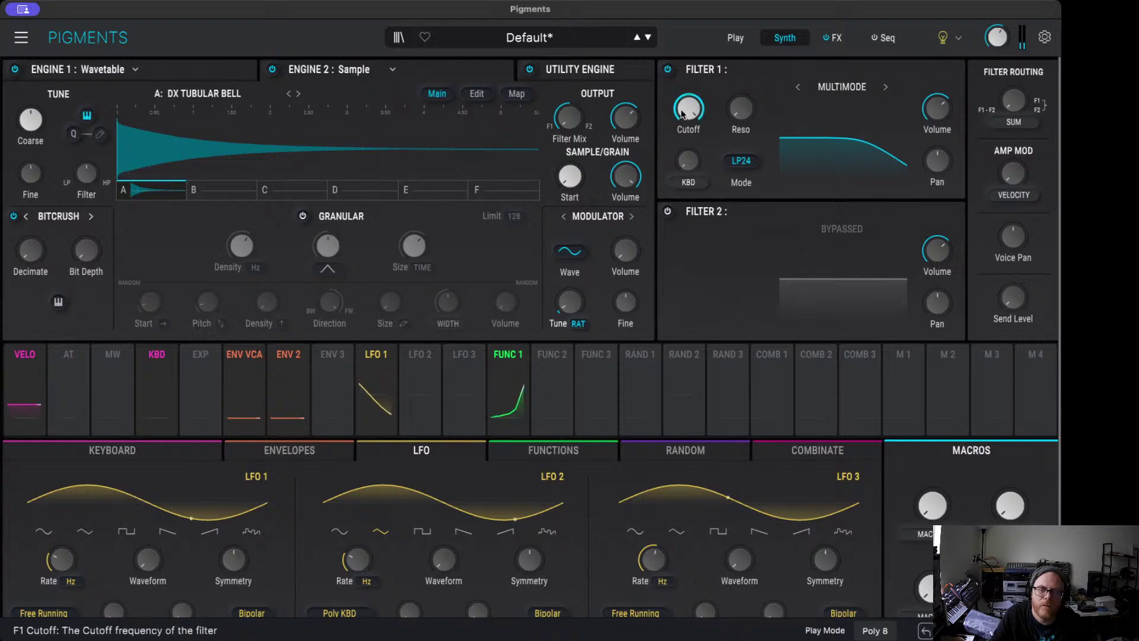
Step: Route the VCA envelope to Filter 1's Cutoff with an amount of -0.47 and set a low filter resonance
{"action": "mouse_move", "coordinate": [698, 112]}
{"action": "left_mouse_down"}
{"action": "mouse_move", "coordinate": [692, 96]}
{"action": "mouse_move", "coordinate": [704, 102]}
{"action": "left_mouse_up"}
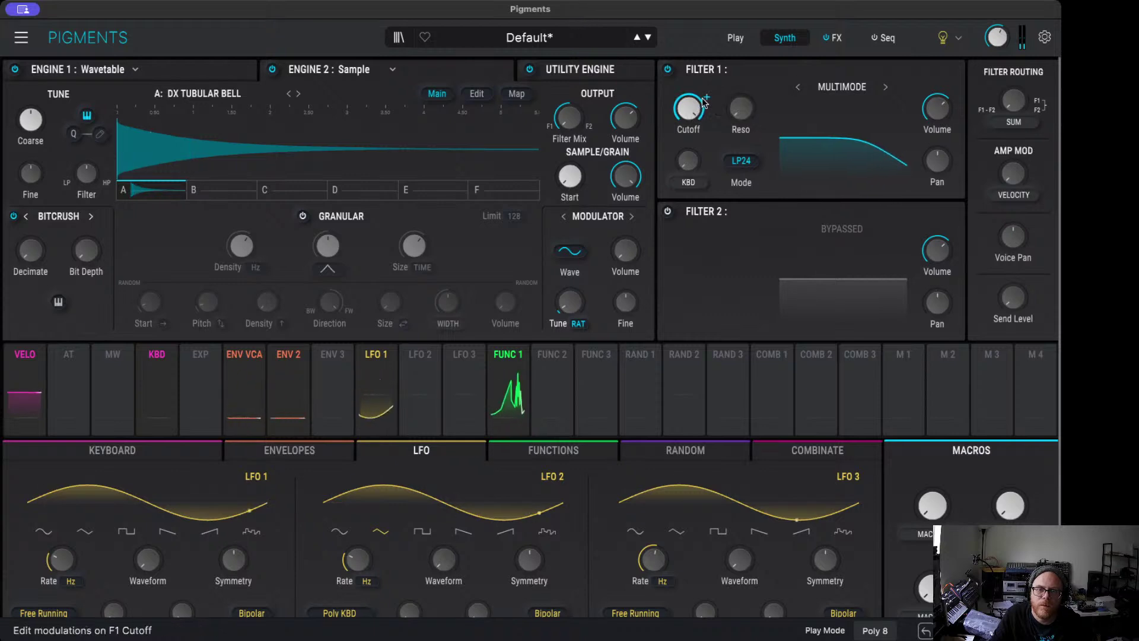
{"action": "left_click", "coordinate": [243, 355]}
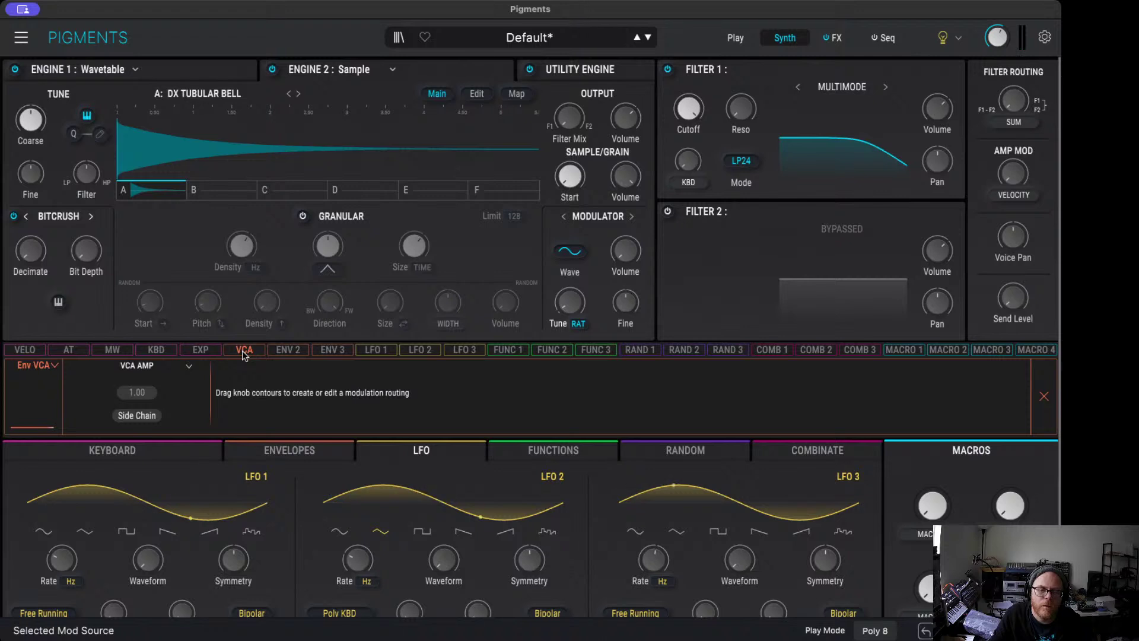
{"action": "left_click_drag", "start_coordinate": [697, 93], "coordinate": [750, 109]}
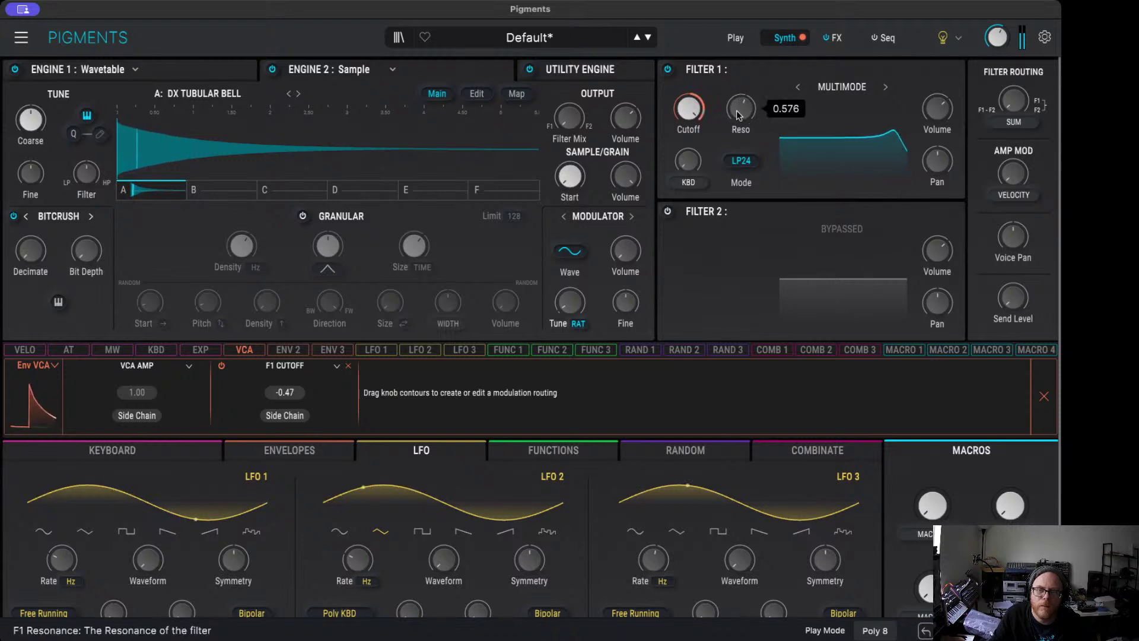
{"action": "left_click_drag", "start_coordinate": [741, 108], "coordinate": [710, 120]}
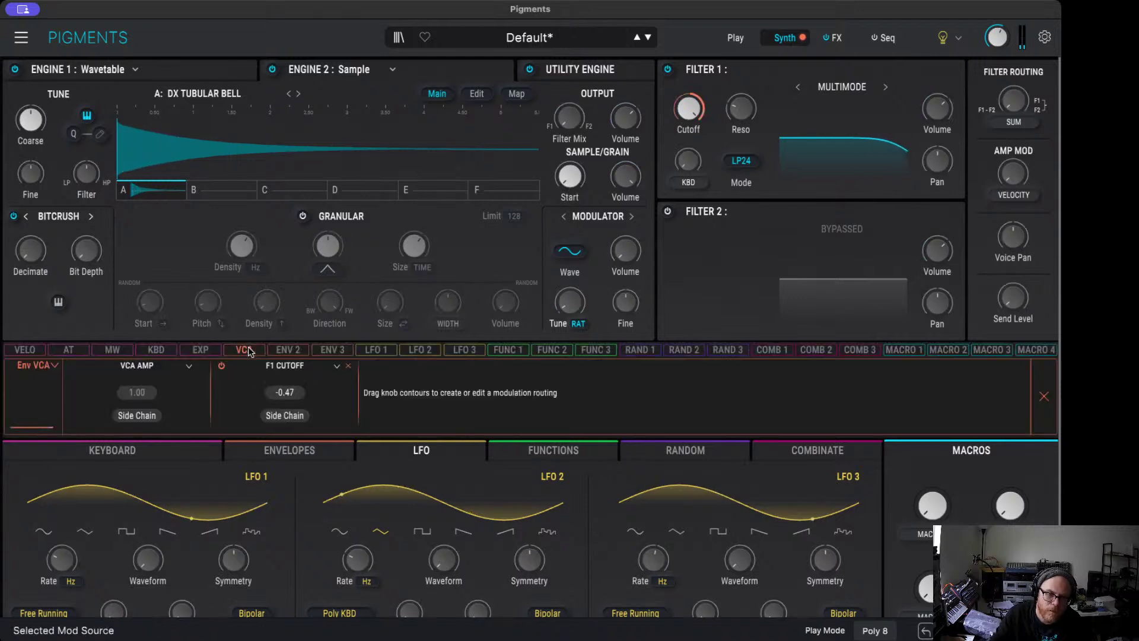
Step: Move Function 1's point 5 peak to time 0.625 and level 0.880, shifting the point below it to the same time
{"action": "left_click", "coordinate": [293, 456]}
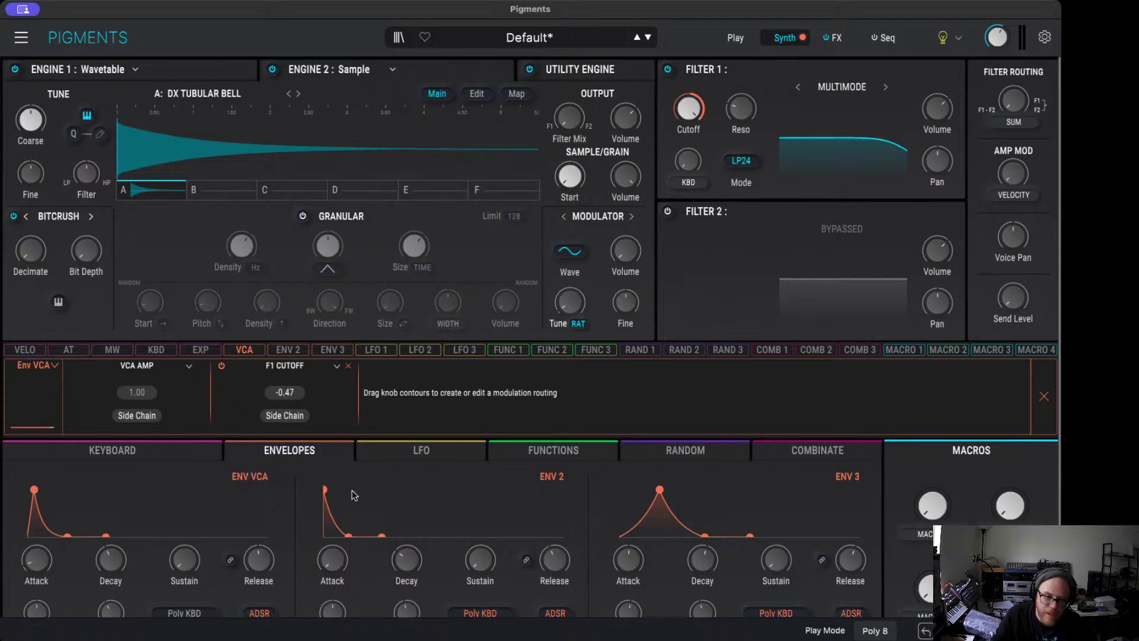
{"action": "left_click", "coordinate": [506, 351]}
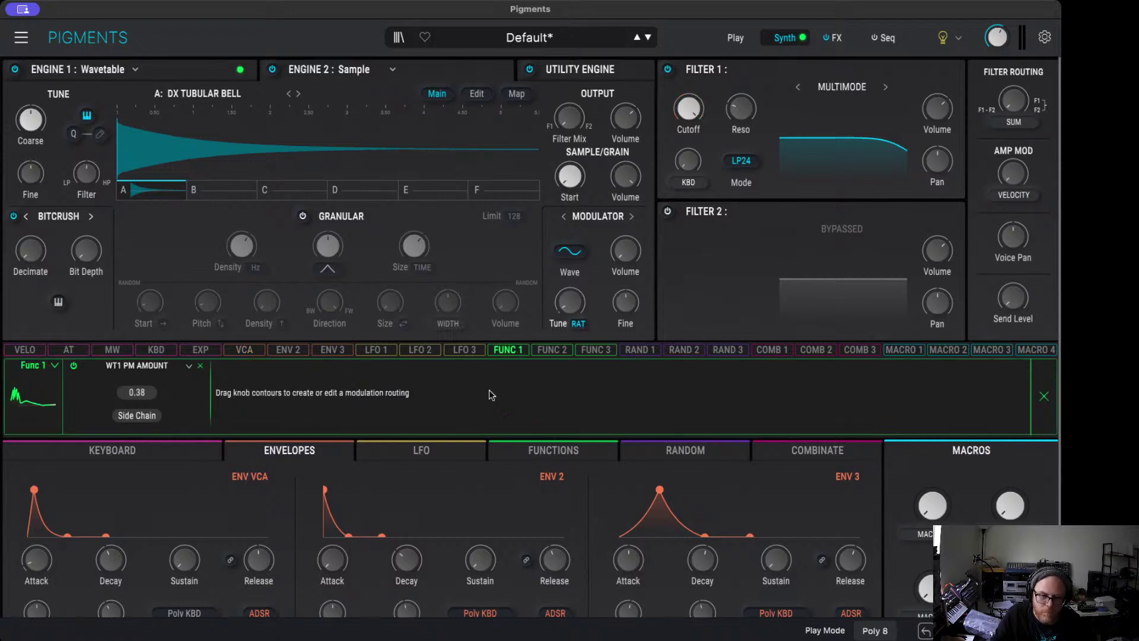
{"action": "left_click", "coordinate": [560, 452]}
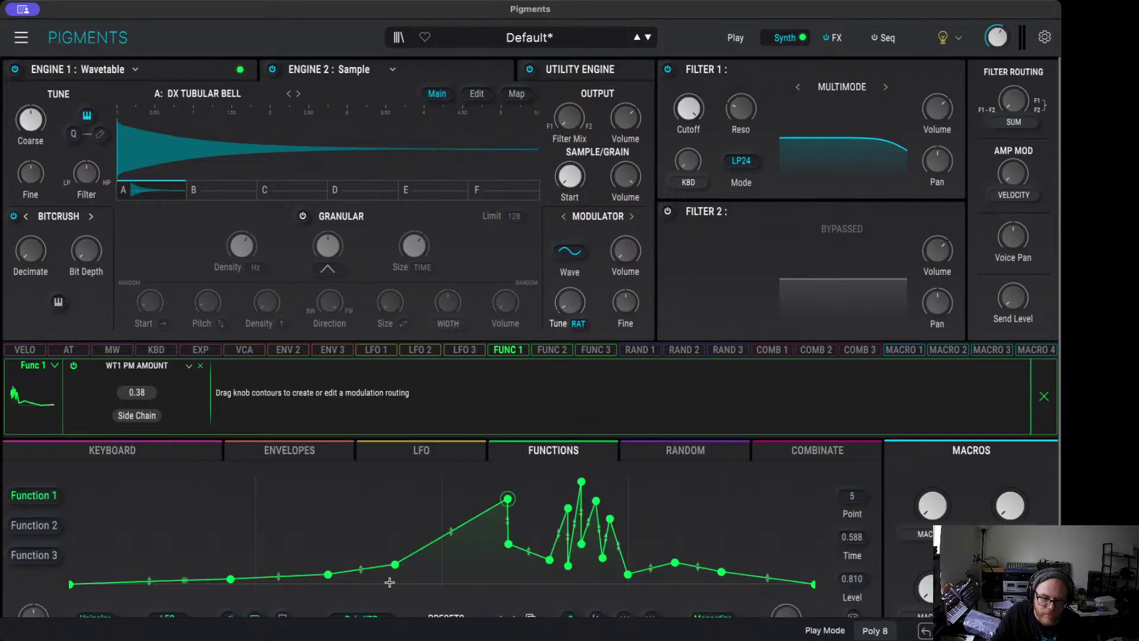
{"action": "left_click", "coordinate": [510, 543]}
{"action": "left_click_drag", "start_coordinate": [510, 543], "coordinate": [535, 543]}
{"action": "left_click", "coordinate": [508, 499]}
{"action": "left_click_drag", "start_coordinate": [508, 499], "coordinate": [534, 491]}
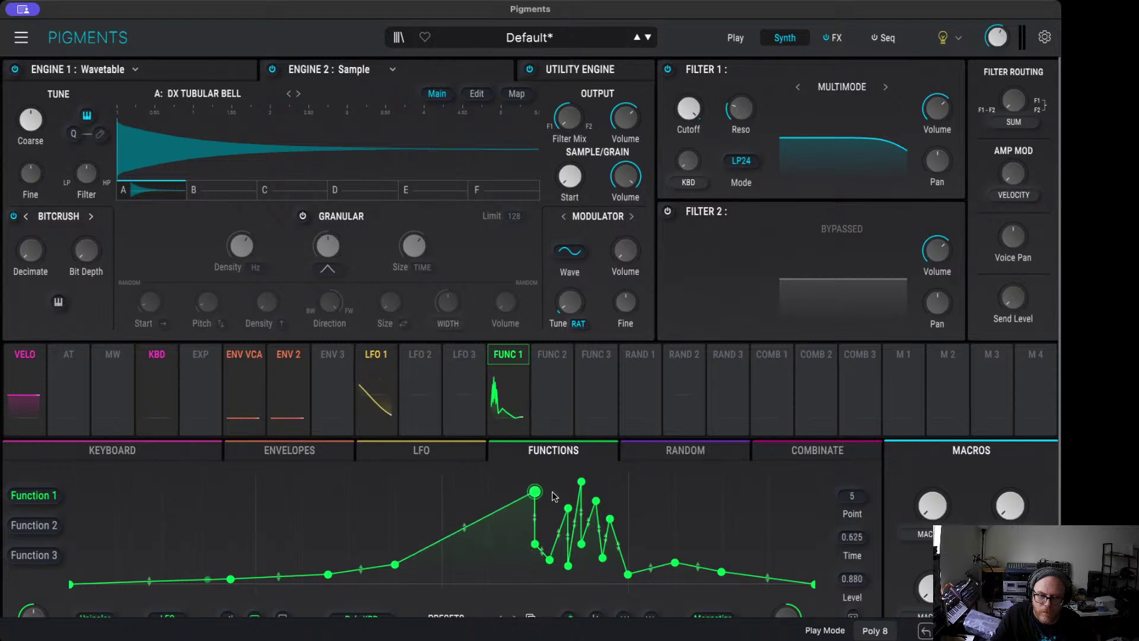
Step: Delete the two low points between Function 1's point 5 peak and the cluster of spikes
{"action": "left_click", "coordinate": [533, 546]}
{"action": "mouse_move", "coordinate": [533, 545]}
{"action": "left_mouse_down"}
{"action": "mouse_move", "coordinate": [535, 584]}
{"action": "mouse_move", "coordinate": [547, 584]}
{"action": "left_mouse_up"}
{"action": "double_click", "coordinate": [547, 584]}
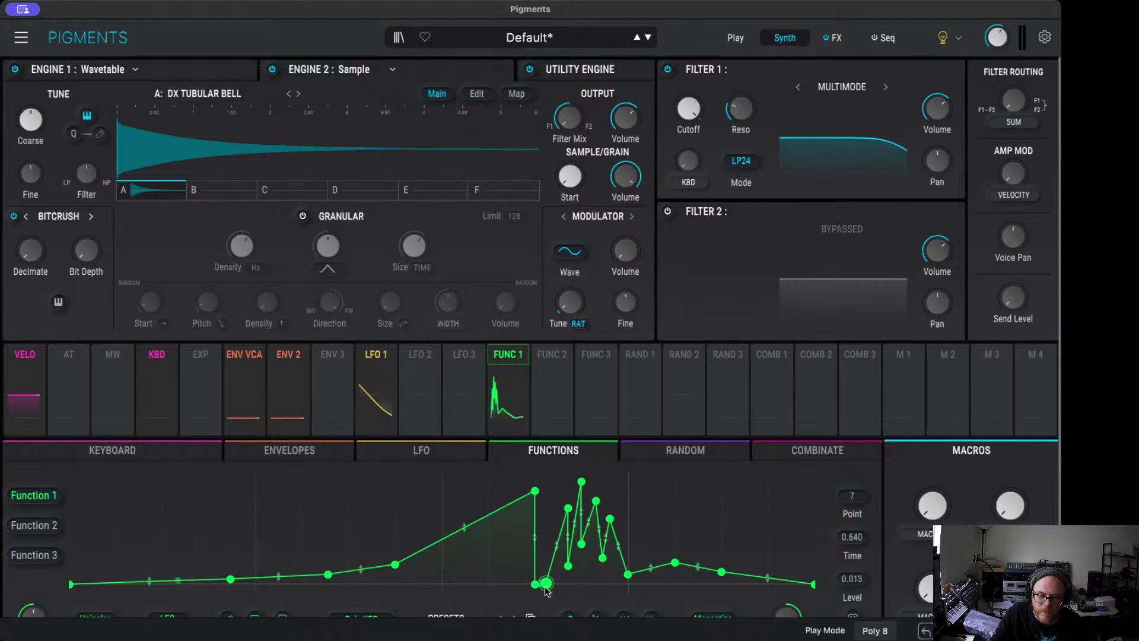
{"action": "double_click", "coordinate": [534, 584]}
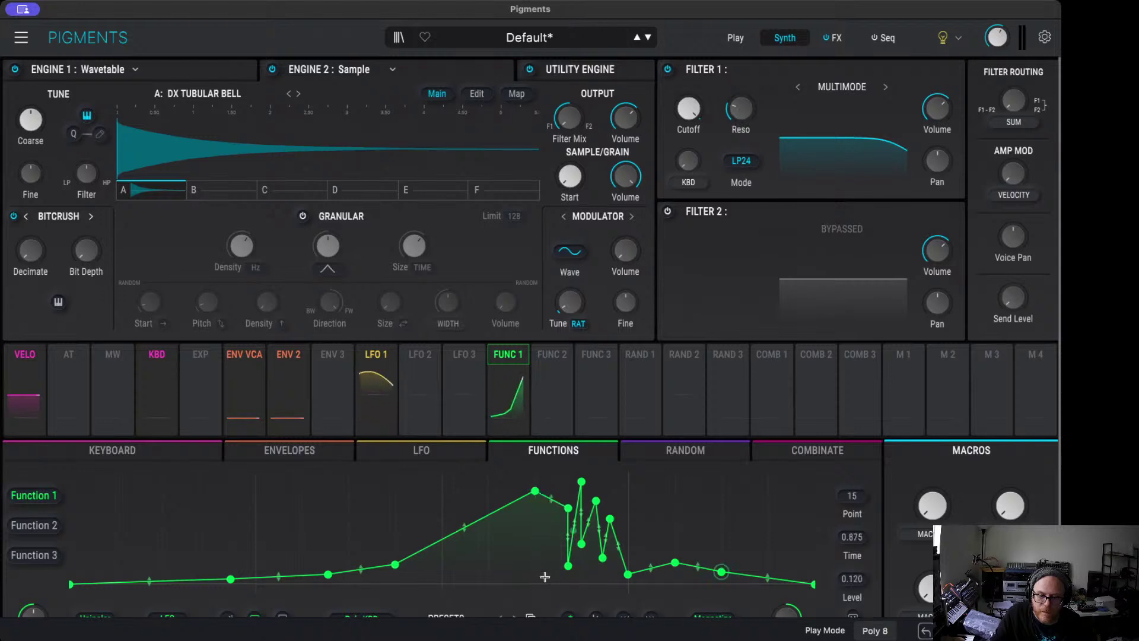
Step: Delete all of Function 1's points between the point 5 peak and the point at time 0.875
{"action": "double_click", "coordinate": [568, 507]}
{"action": "double_click", "coordinate": [568, 565]}
{"action": "left_click", "coordinate": [581, 482]}
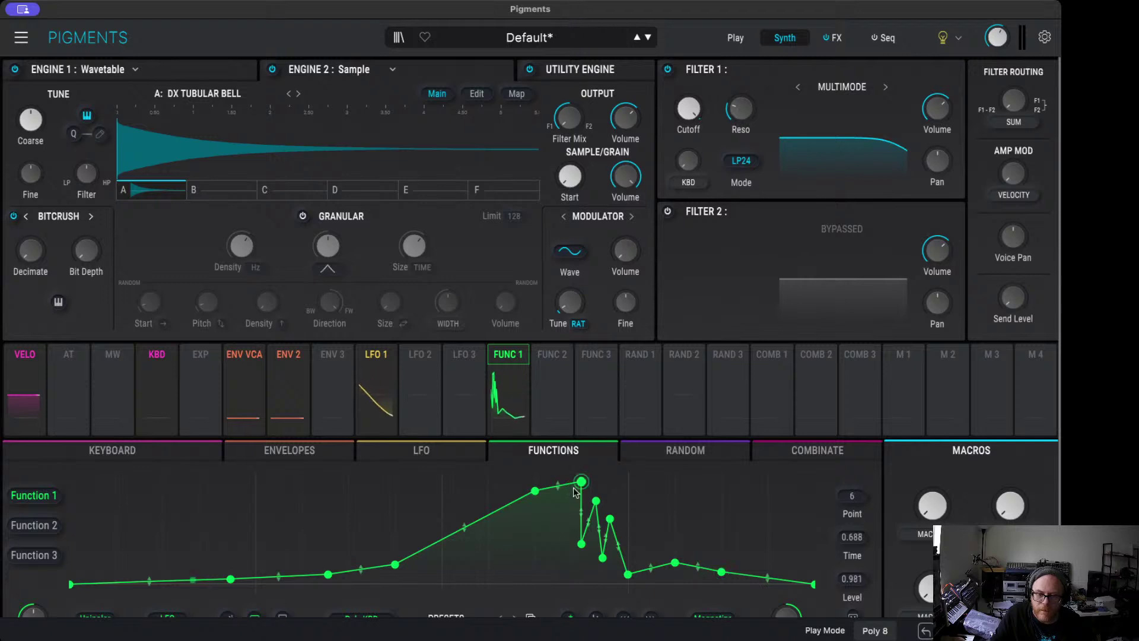
{"action": "double_click", "coordinate": [580, 481]}
{"action": "double_click", "coordinate": [581, 544]}
{"action": "double_click", "coordinate": [596, 501]}
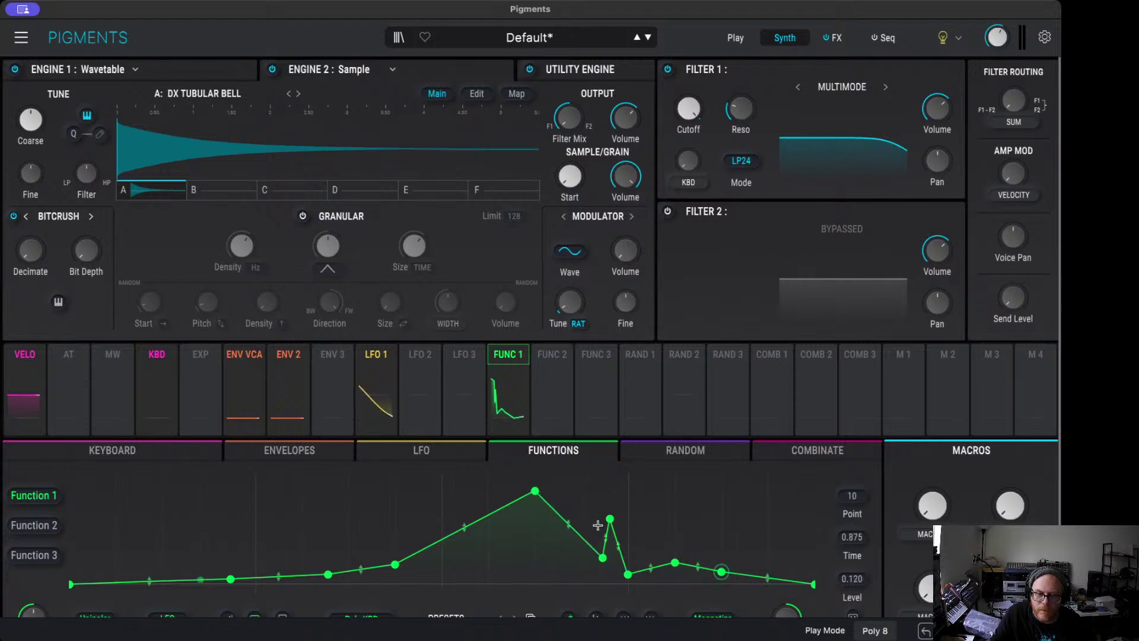
{"action": "double_click", "coordinate": [601, 557]}
{"action": "double_click", "coordinate": [609, 519]}
{"action": "double_click", "coordinate": [627, 574]}
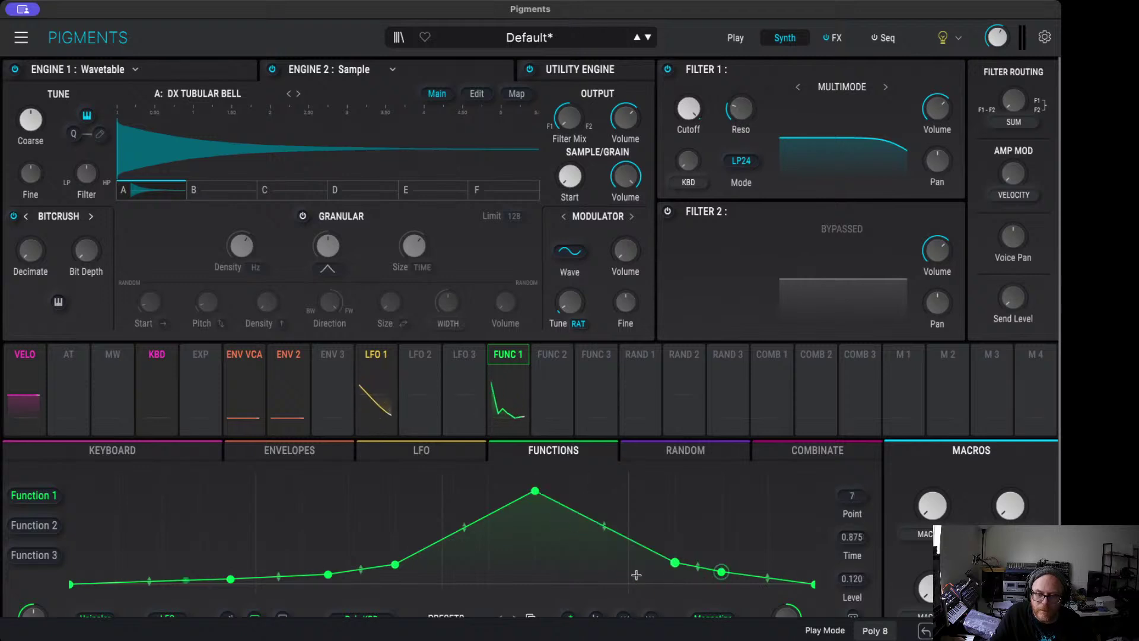
{"action": "double_click", "coordinate": [675, 563]}
Step: Move Function 1's point 5 to time 0.732, level 0.399, curve the segment before it, and add uneven spikes ending at time 0.875, level 0.481
{"action": "left_click_drag", "start_coordinate": [537, 495], "coordinate": [614, 542]}
{"action": "left_click_drag", "start_coordinate": [500, 554], "coordinate": [504, 558]}
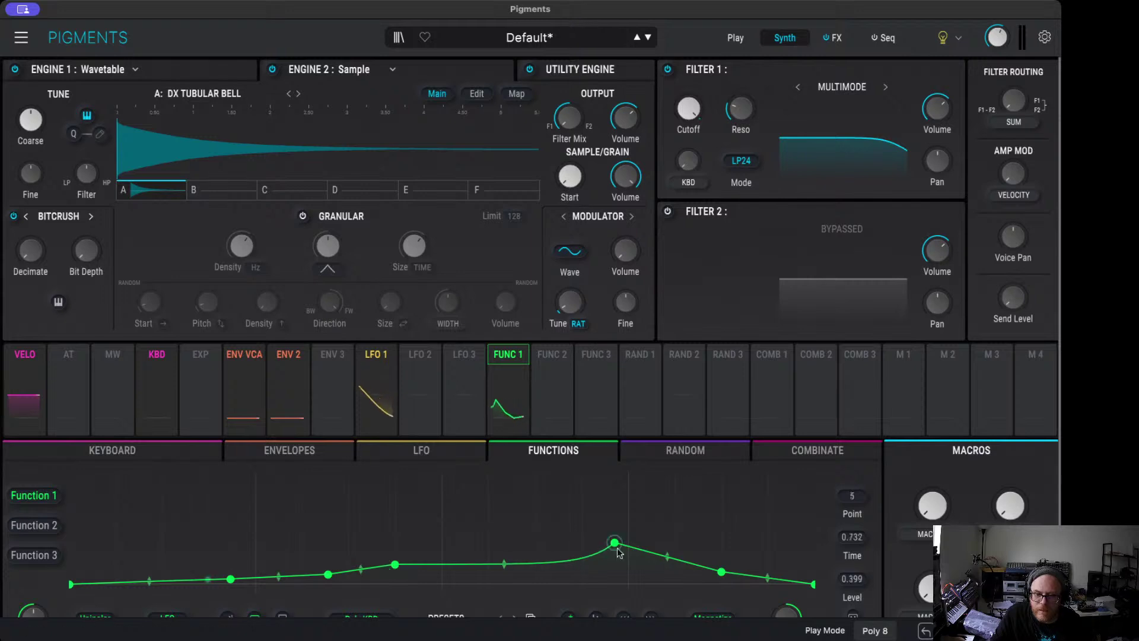
{"action": "mouse_move", "coordinate": [653, 553]}
{"action": "left_mouse_down"}
{"action": "mouse_move", "coordinate": [611, 472]}
{"action": "mouse_move", "coordinate": [630, 493]}
{"action": "mouse_move", "coordinate": [628, 556]}
{"action": "mouse_move", "coordinate": [628, 478]}
{"action": "mouse_move", "coordinate": [649, 560]}
{"action": "mouse_move", "coordinate": [674, 542]}
{"action": "mouse_move", "coordinate": [665, 535]}
{"action": "mouse_move", "coordinate": [674, 571]}
{"action": "mouse_move", "coordinate": [674, 486]}
{"action": "left_mouse_up"}
{"action": "left_click", "coordinate": [705, 551]}
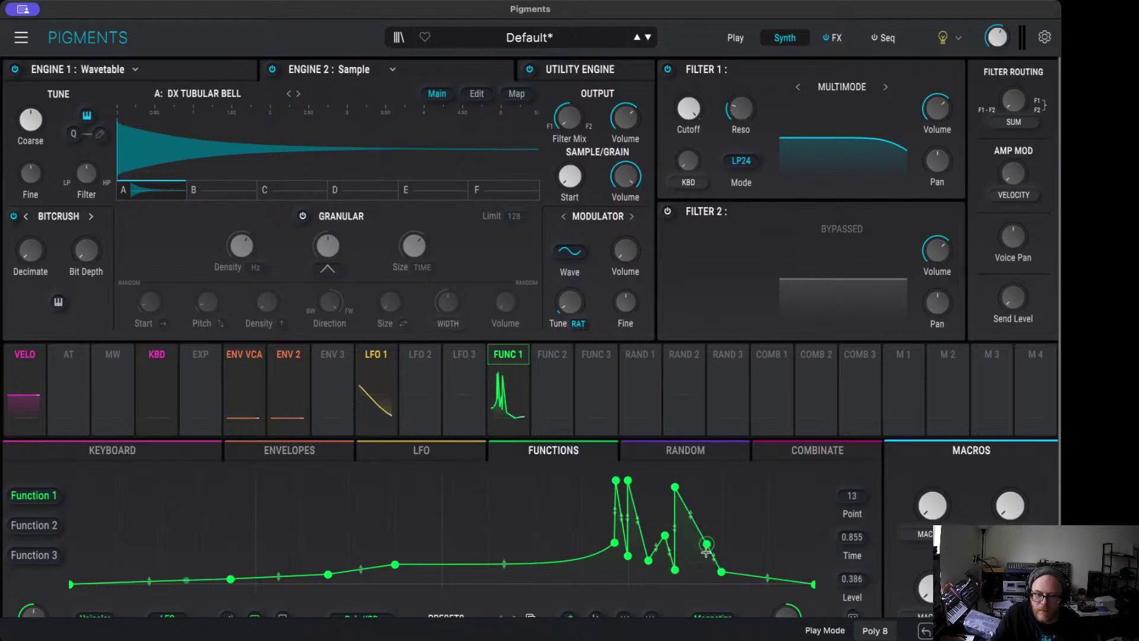
{"action": "mouse_move", "coordinate": [704, 551]}
{"action": "left_mouse_down"}
{"action": "mouse_move", "coordinate": [703, 567]}
{"action": "mouse_move", "coordinate": [721, 534]}
{"action": "left_mouse_up"}
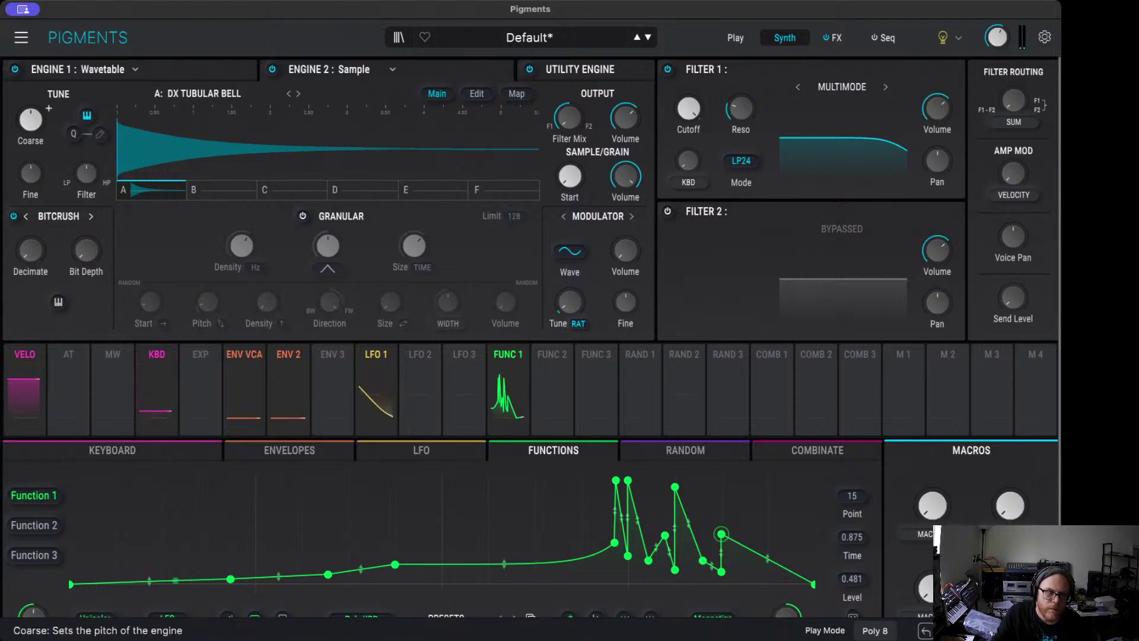
Step: Raise Engine 2's coarse tuning by several semitones and set its output volume to -7.50 dB
{"action": "mouse_move", "coordinate": [49, 108]}
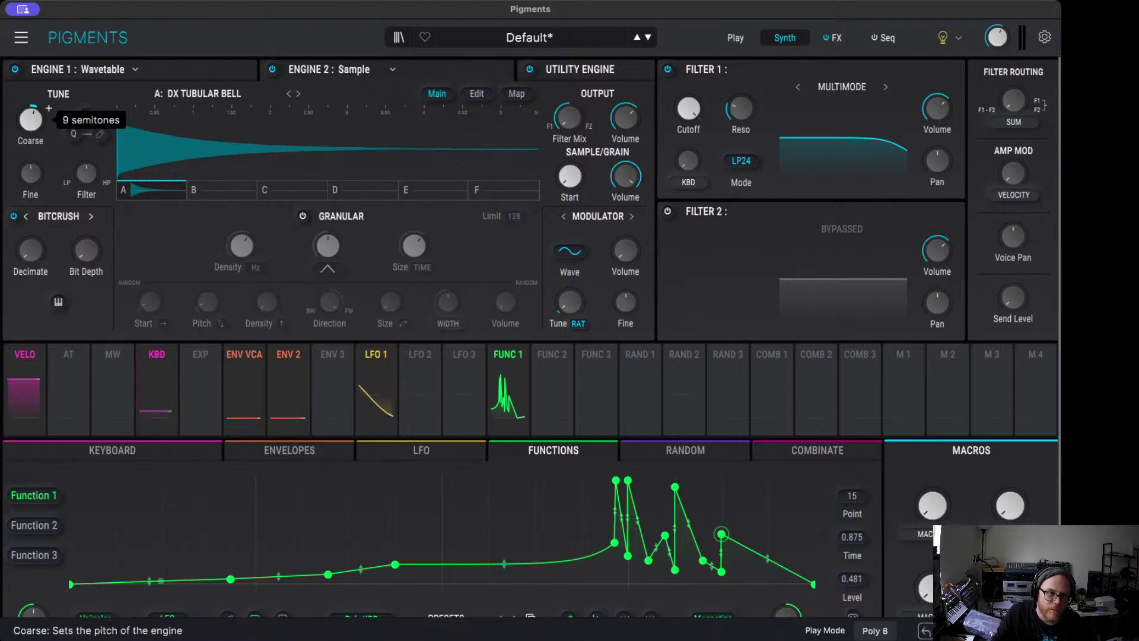
{"action": "scroll", "coordinate": [49, 109], "scroll_direction": "up", "scroll_amount": 1}
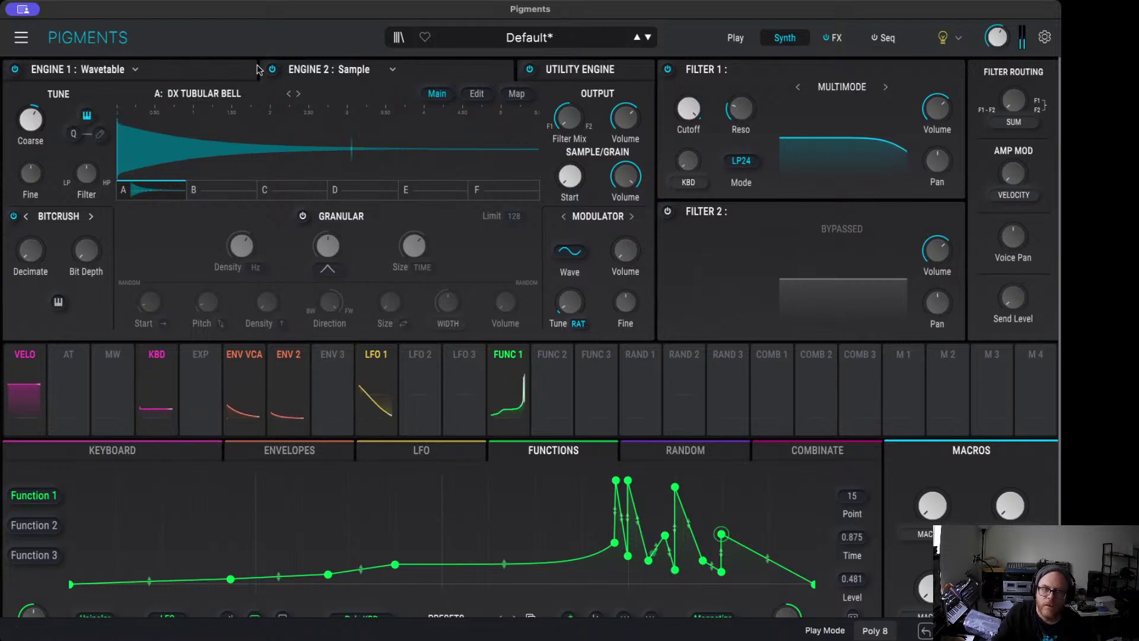
{"action": "mouse_move", "coordinate": [626, 118]}
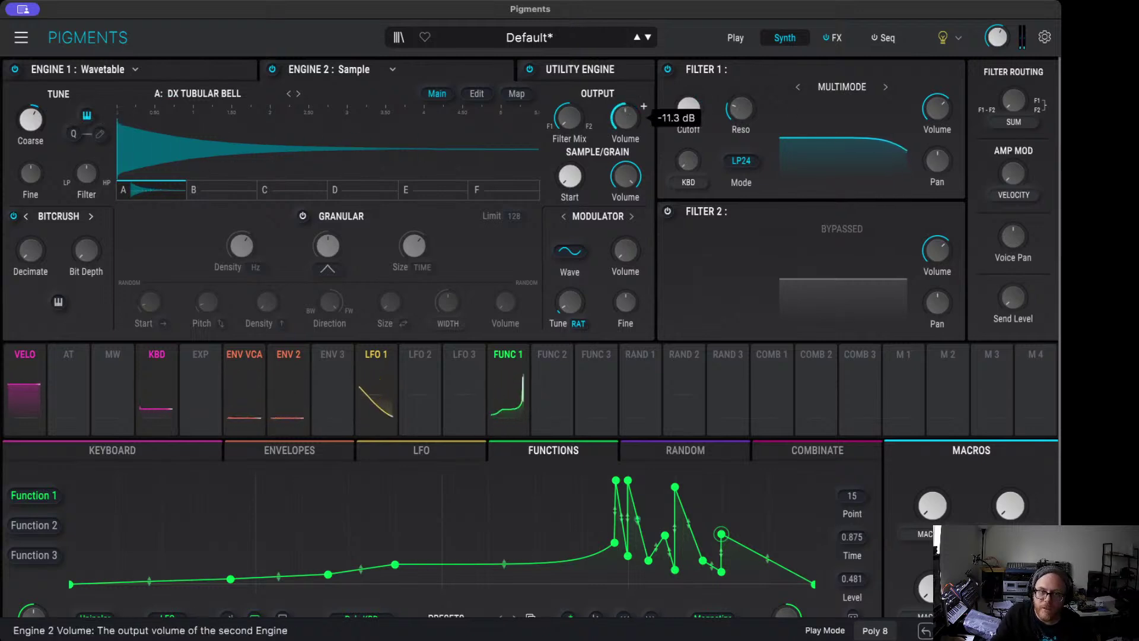
{"action": "left_click_drag", "start_coordinate": [625, 118], "coordinate": [626, 114]}
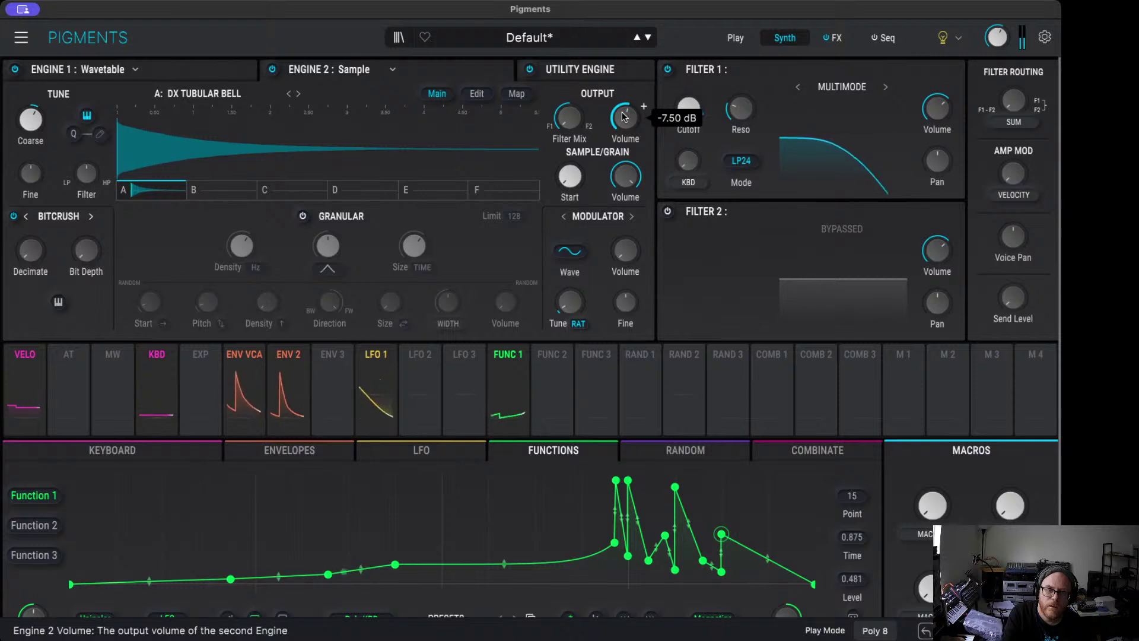
Step: Lengthen the VCA envelope's attack slightly
{"action": "left_click", "coordinate": [244, 355]}
{"action": "left_click", "coordinate": [284, 452]}
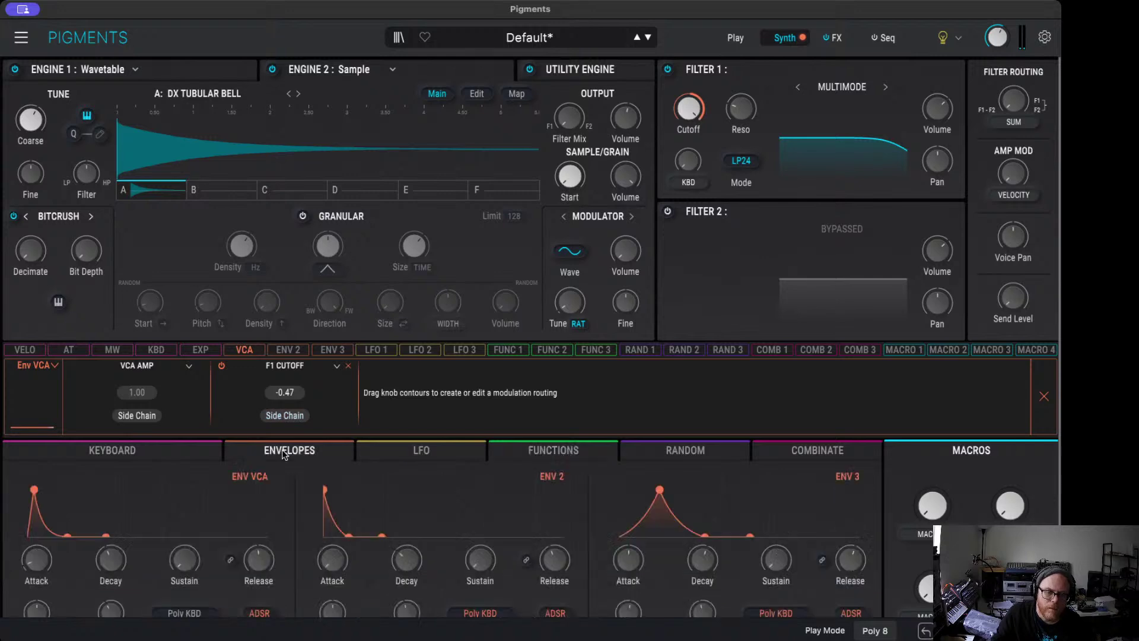
{"action": "mouse_move", "coordinate": [31, 564]}
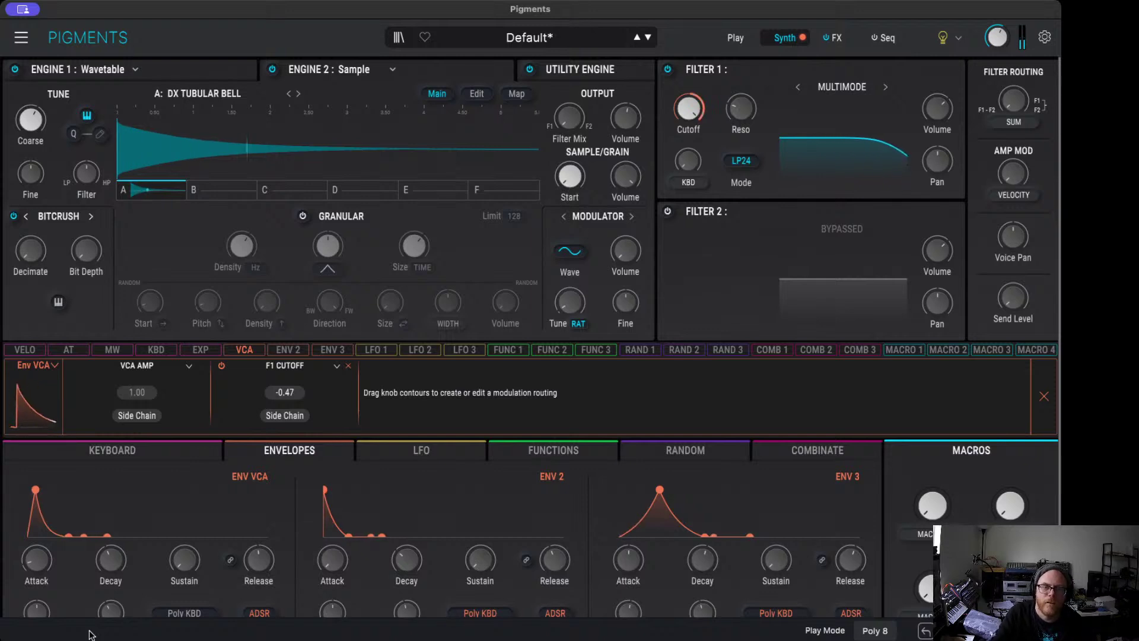
Step: Enable Noise 1 in the Utility Engine and set its volume to -70.0 dB
{"action": "left_click", "coordinate": [581, 69]}
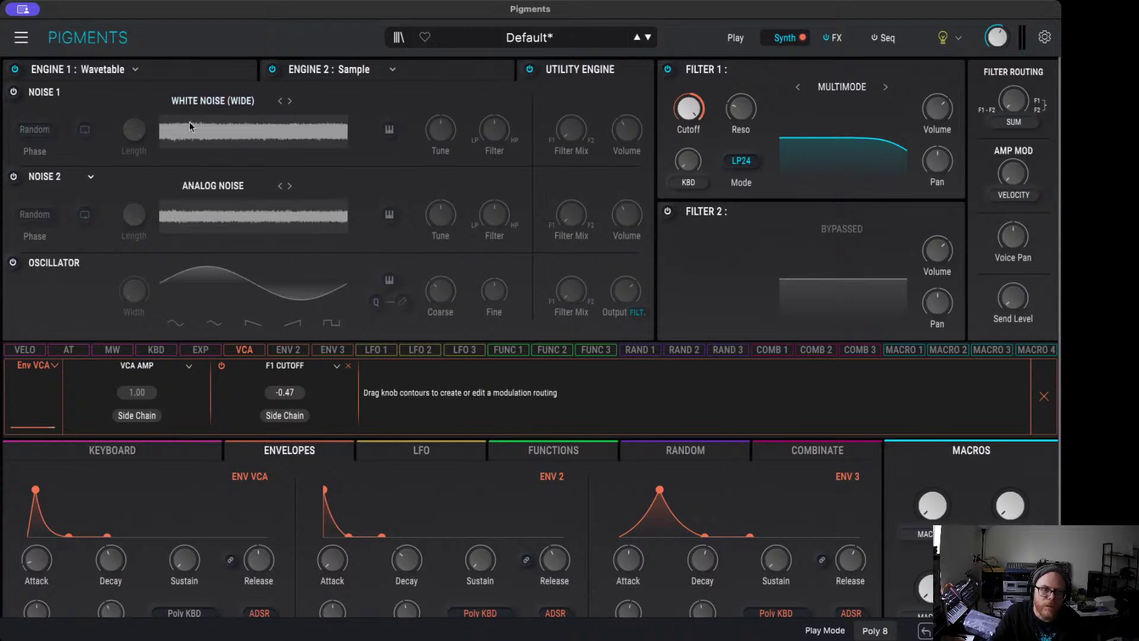
{"action": "left_click", "coordinate": [13, 92]}
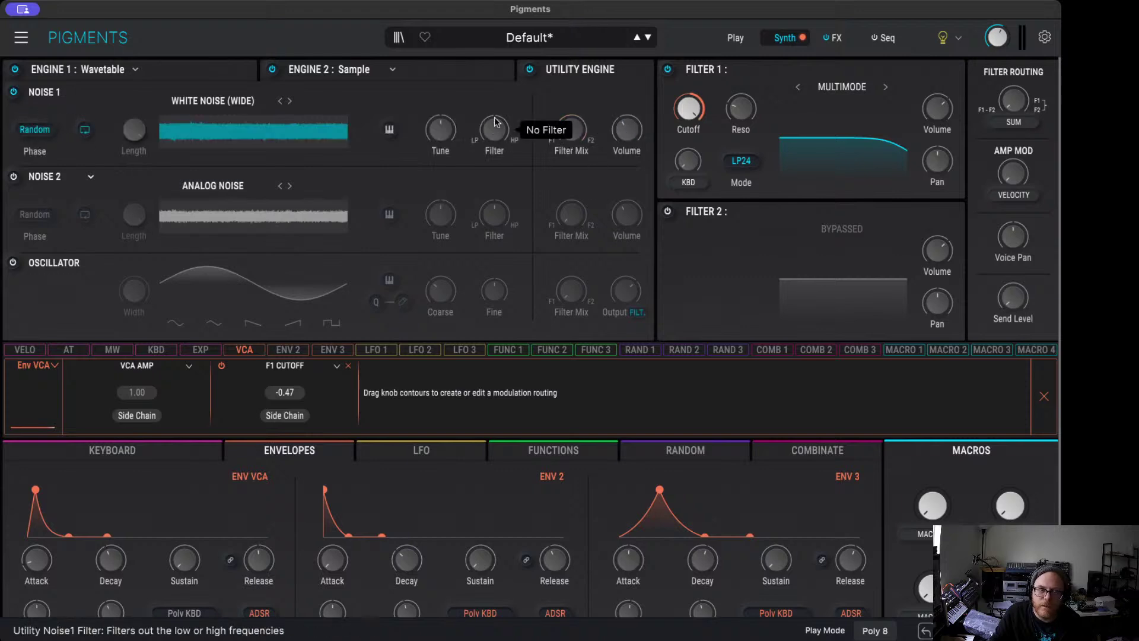
{"action": "left_click", "coordinate": [624, 127]}
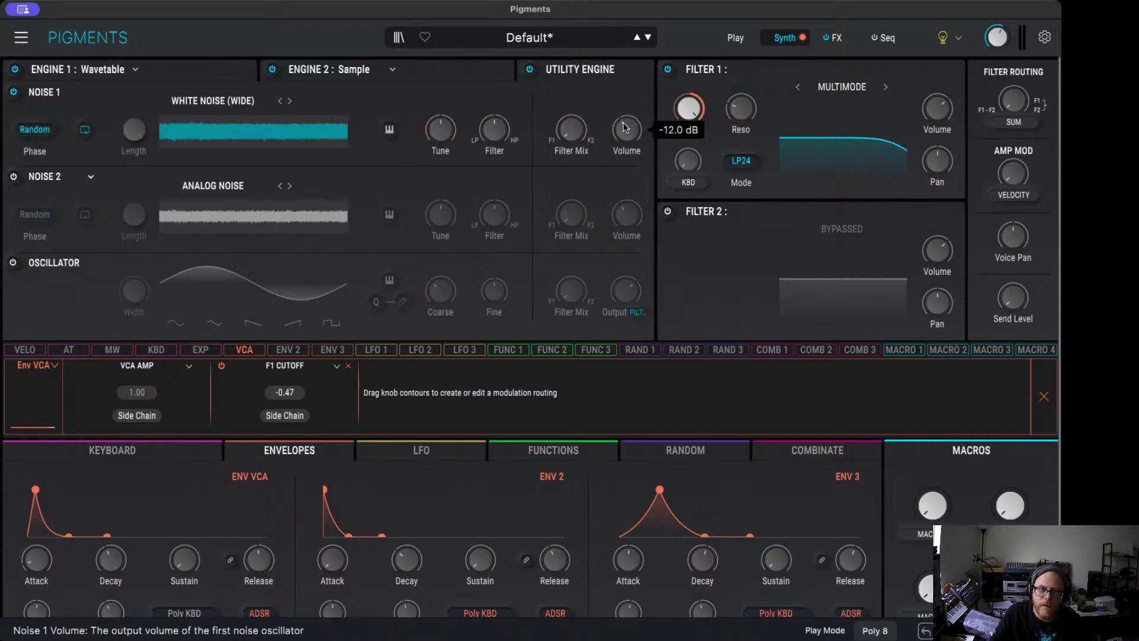
{"action": "left_click_drag", "start_coordinate": [624, 132], "coordinate": [624, 178]}
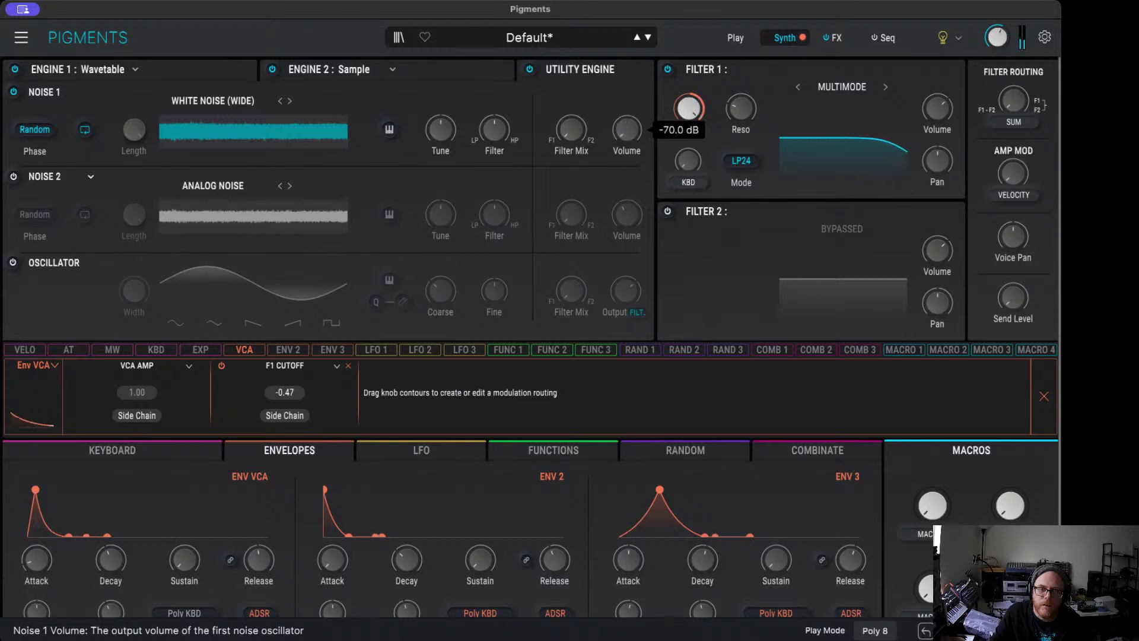
Step: Route Envelope 2 to Noise 1's volume with a positive modulation amount
{"action": "left_click", "coordinate": [403, 478]}
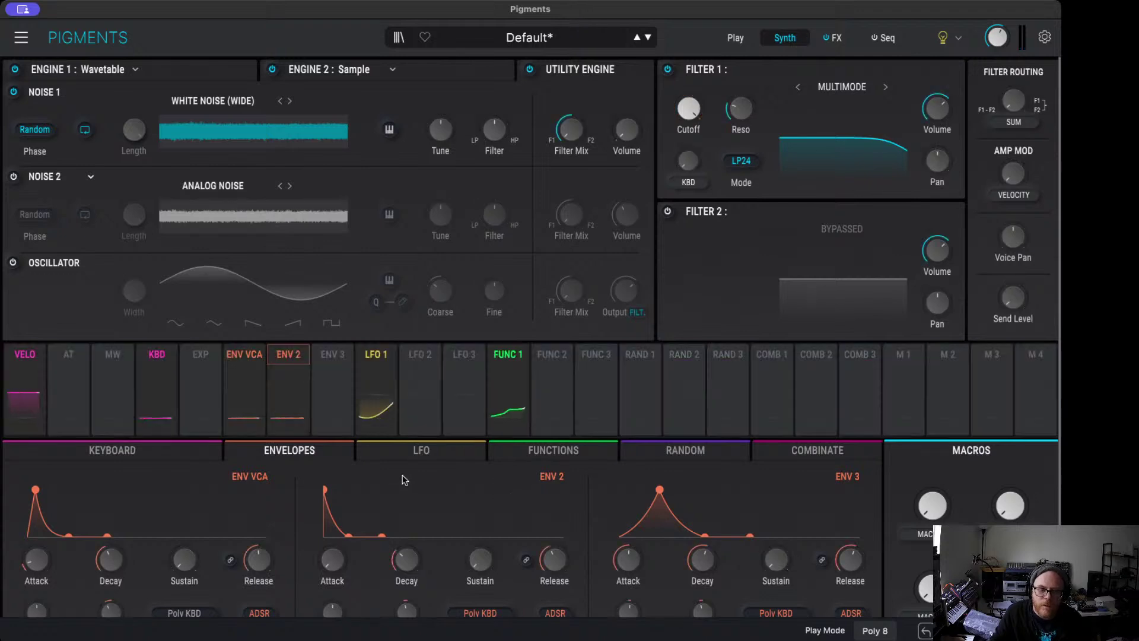
{"action": "left_click", "coordinate": [288, 354]}
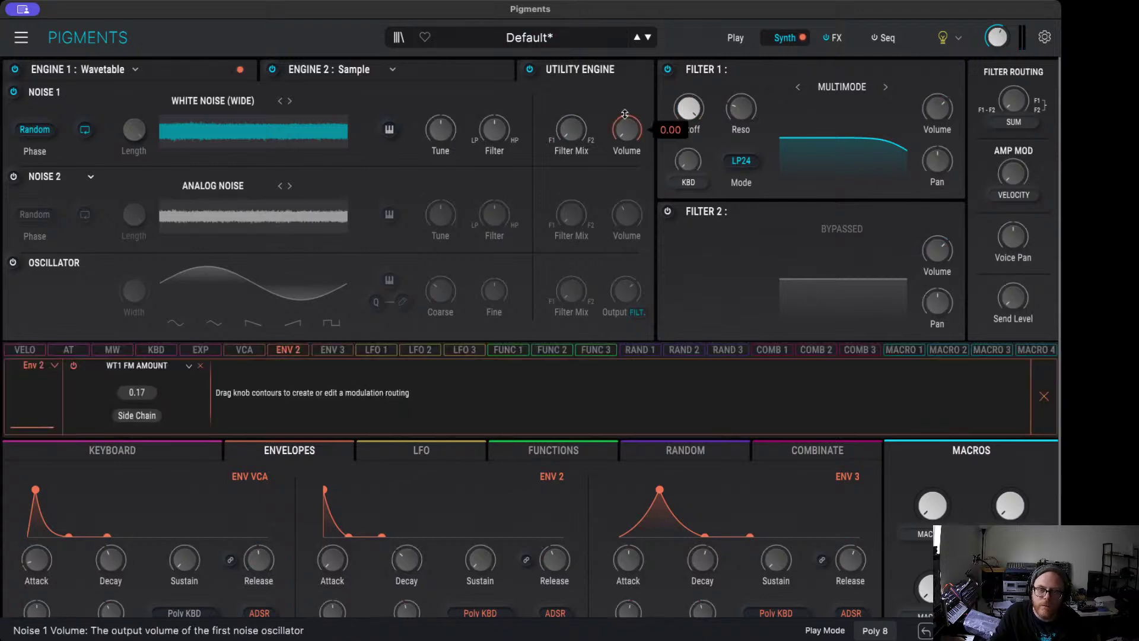
{"action": "mouse_move", "coordinate": [624, 114]}
{"action": "left_mouse_down"}
{"action": "mouse_move", "coordinate": [625, 101]}
{"action": "mouse_move", "coordinate": [627, 127]}
{"action": "mouse_move", "coordinate": [625, 117]}
{"action": "left_mouse_up"}
Step: Audition successive noise samples for Noise 1, settle on Wide Hum, and set Noise 1's volume to about -40.2 dB
{"action": "left_click", "coordinate": [290, 102]}
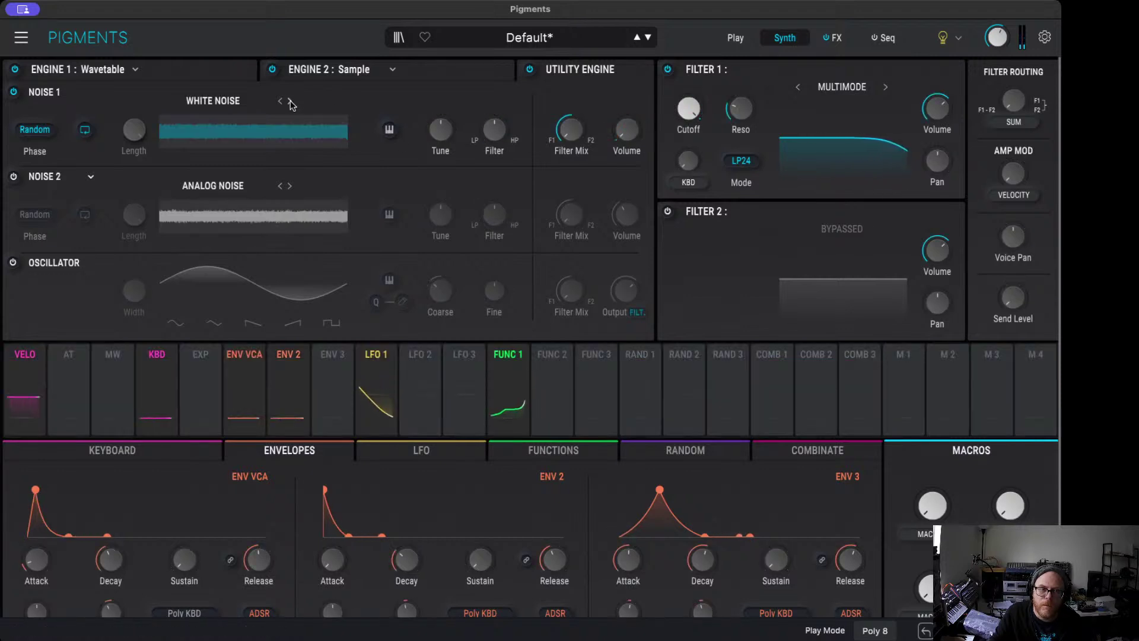
{"action": "left_click", "coordinate": [290, 102]}
{"action": "left_click", "coordinate": [290, 102]}
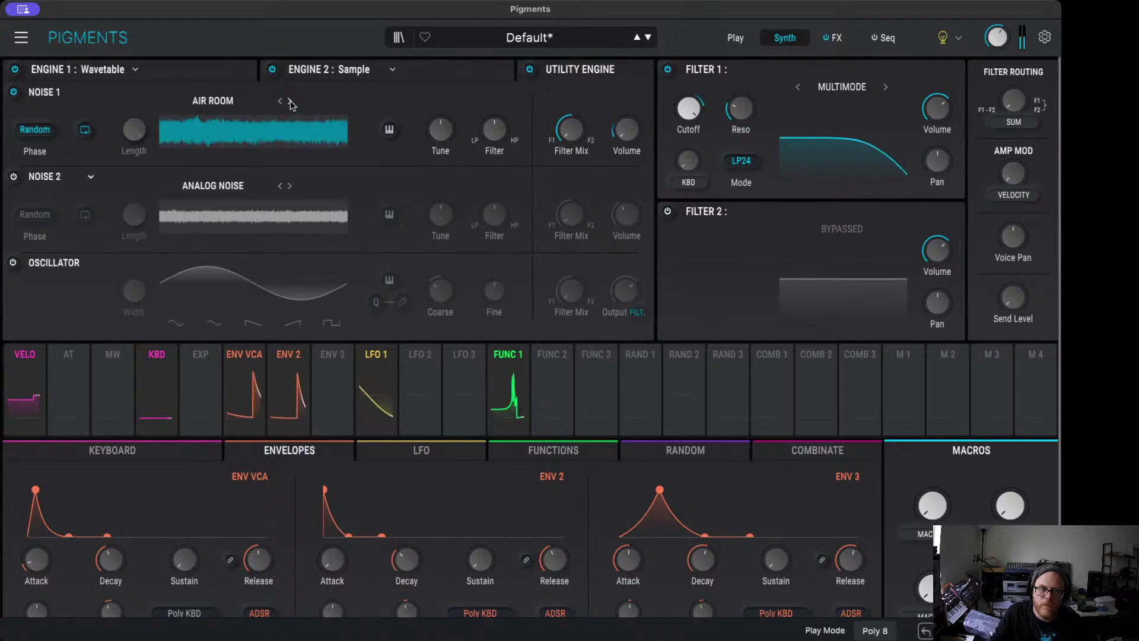
{"action": "left_click", "coordinate": [291, 102]}
{"action": "left_click", "coordinate": [290, 102]}
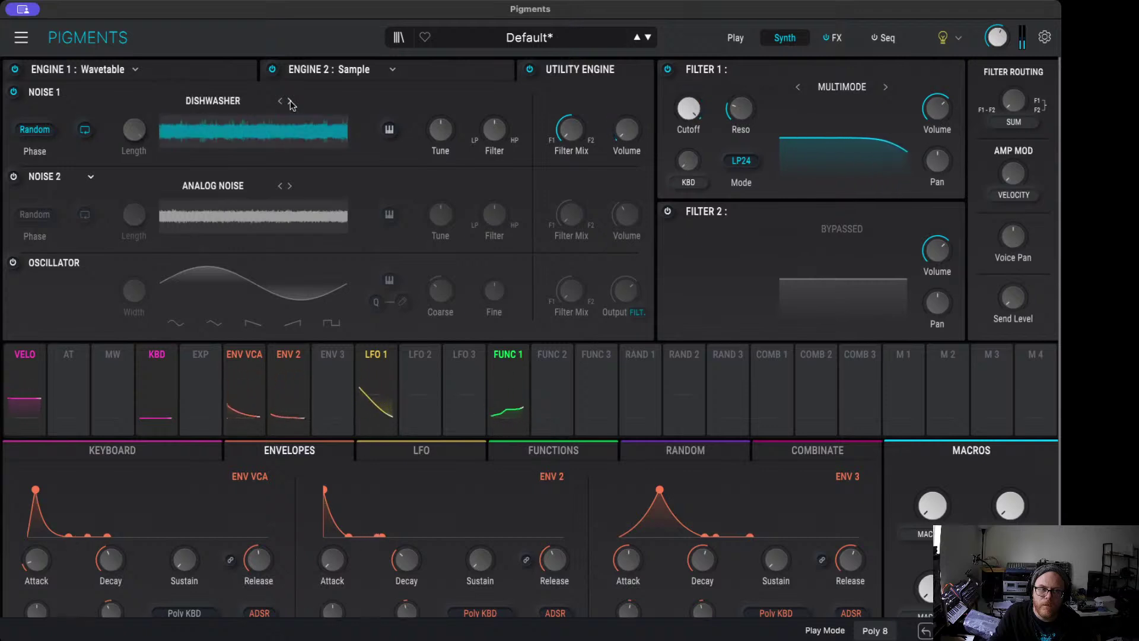
{"action": "left_click", "coordinate": [290, 102]}
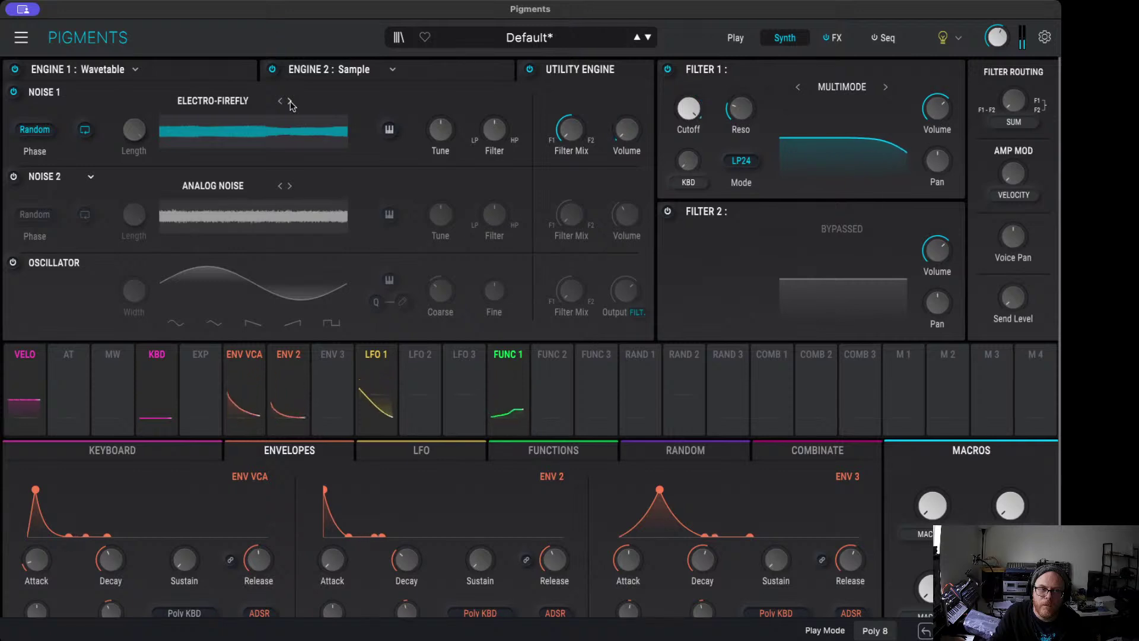
{"action": "mouse_move", "coordinate": [623, 134]}
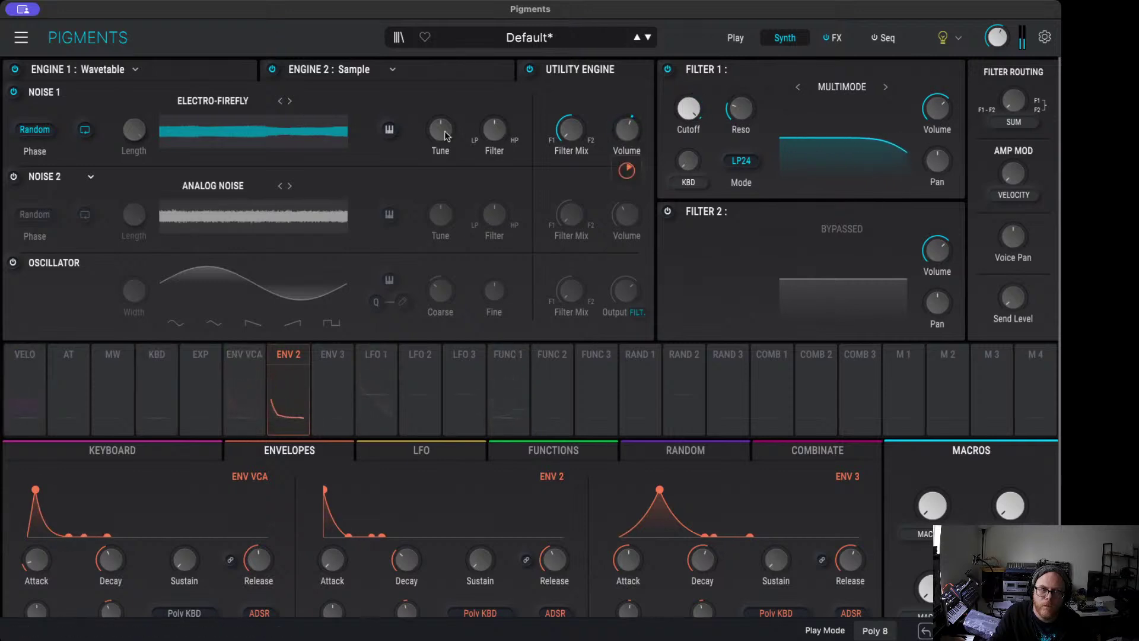
{"action": "left_click", "coordinate": [290, 102]}
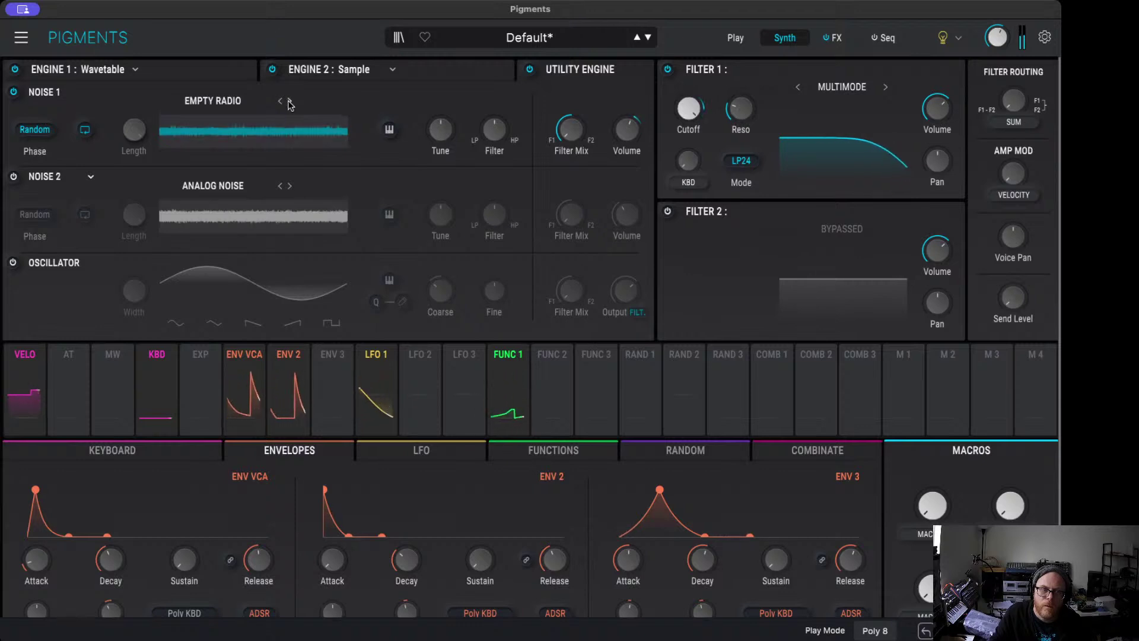
{"action": "left_click", "coordinate": [290, 102]}
{"action": "left_click", "coordinate": [290, 102]}
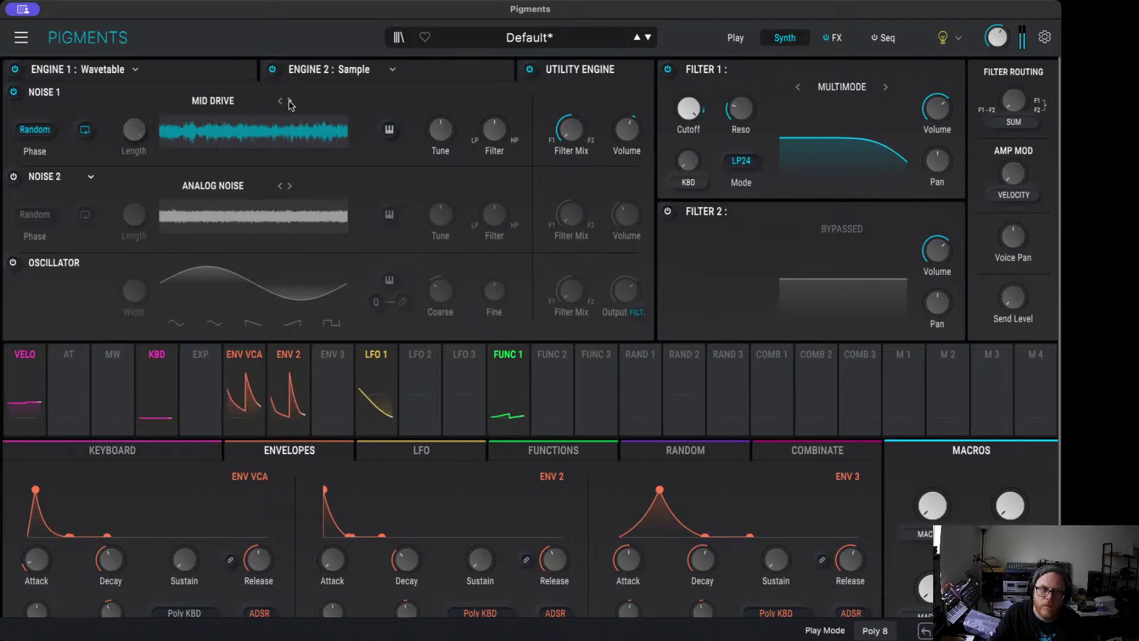
{"action": "left_click", "coordinate": [290, 102]}
{"action": "left_click", "coordinate": [290, 102]}
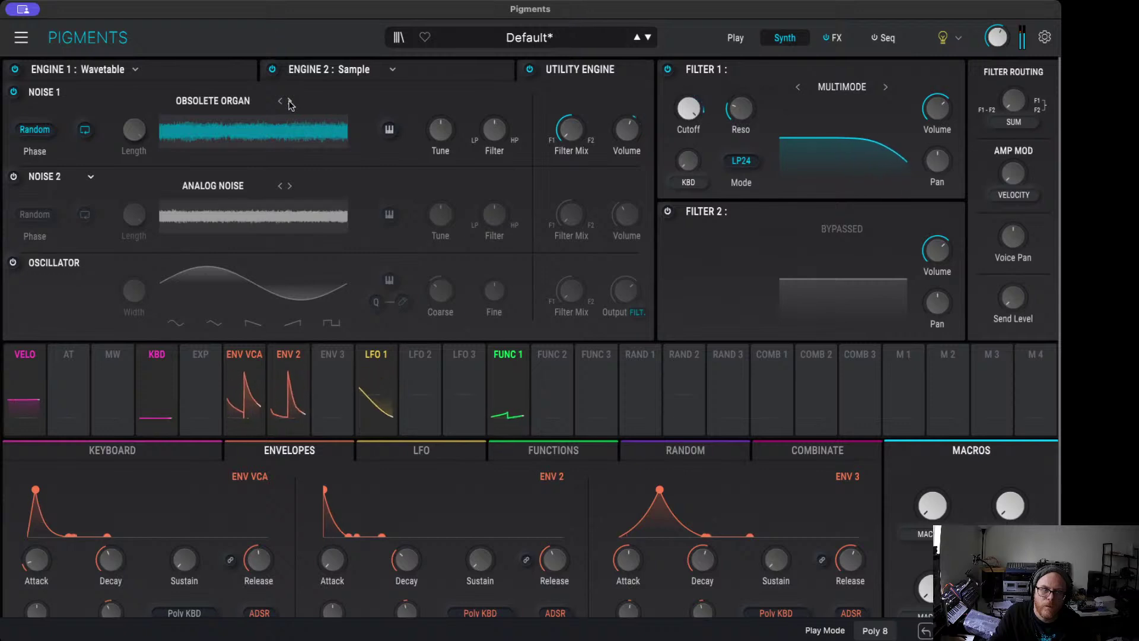
{"action": "left_click", "coordinate": [290, 102]}
{"action": "left_click", "coordinate": [290, 102]}
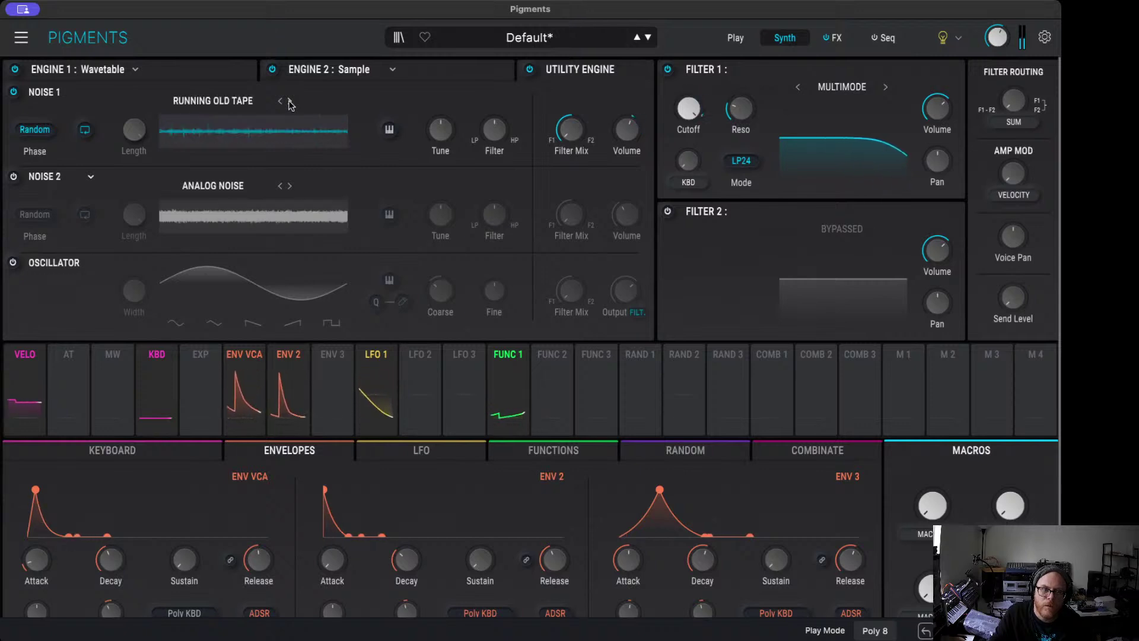
{"action": "left_click", "coordinate": [290, 102]}
{"action": "left_click", "coordinate": [290, 102]}
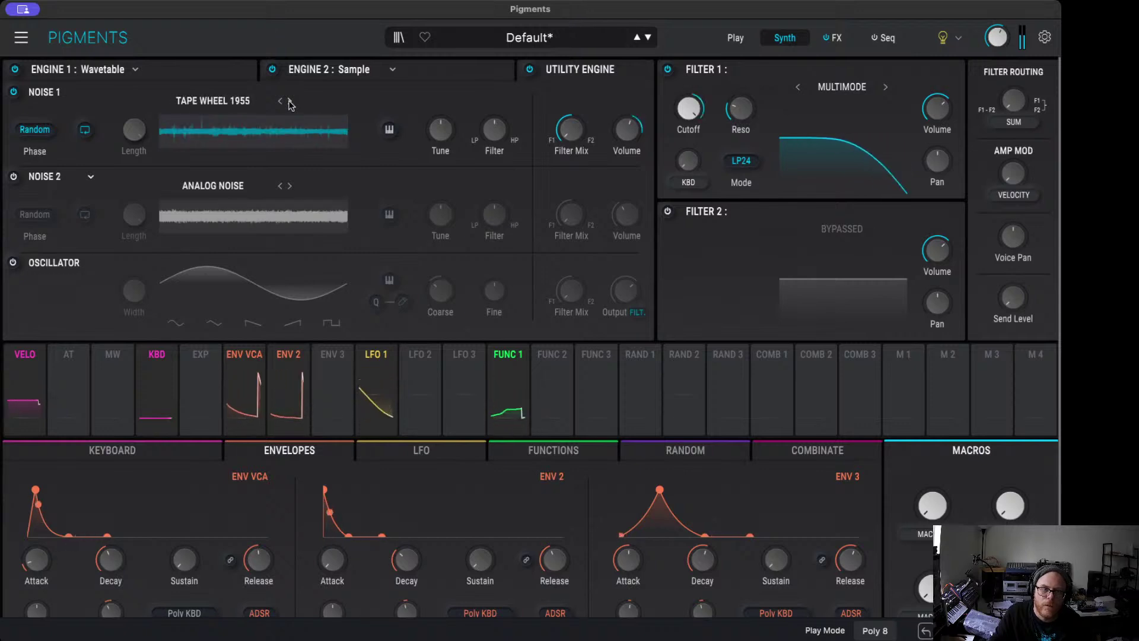
{"action": "left_click", "coordinate": [291, 102]}
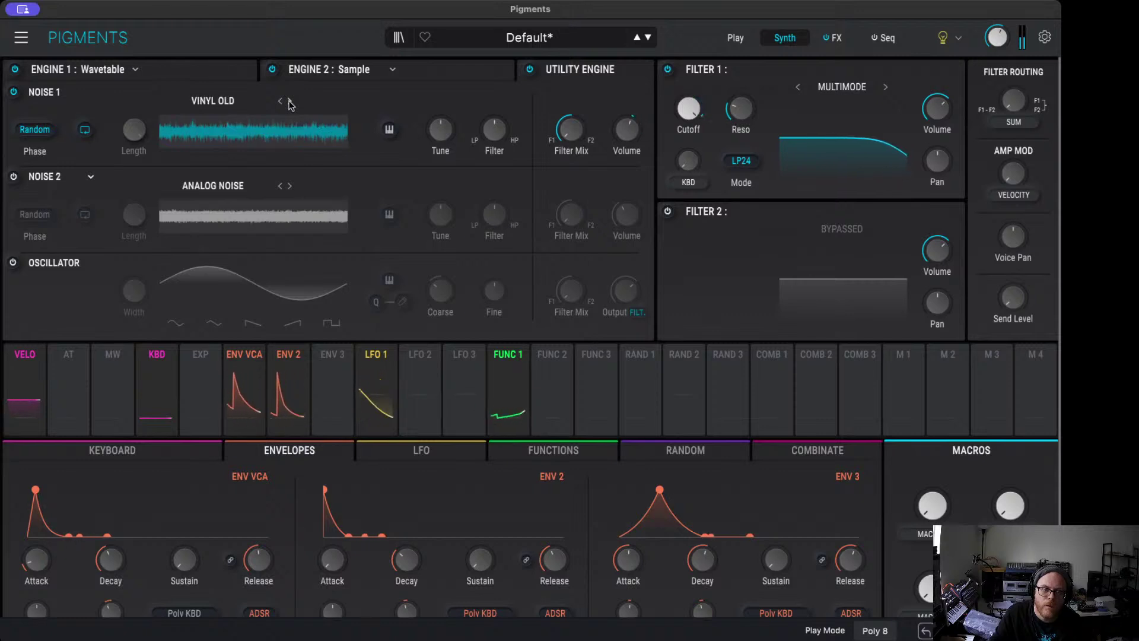
{"action": "left_click", "coordinate": [290, 103]}
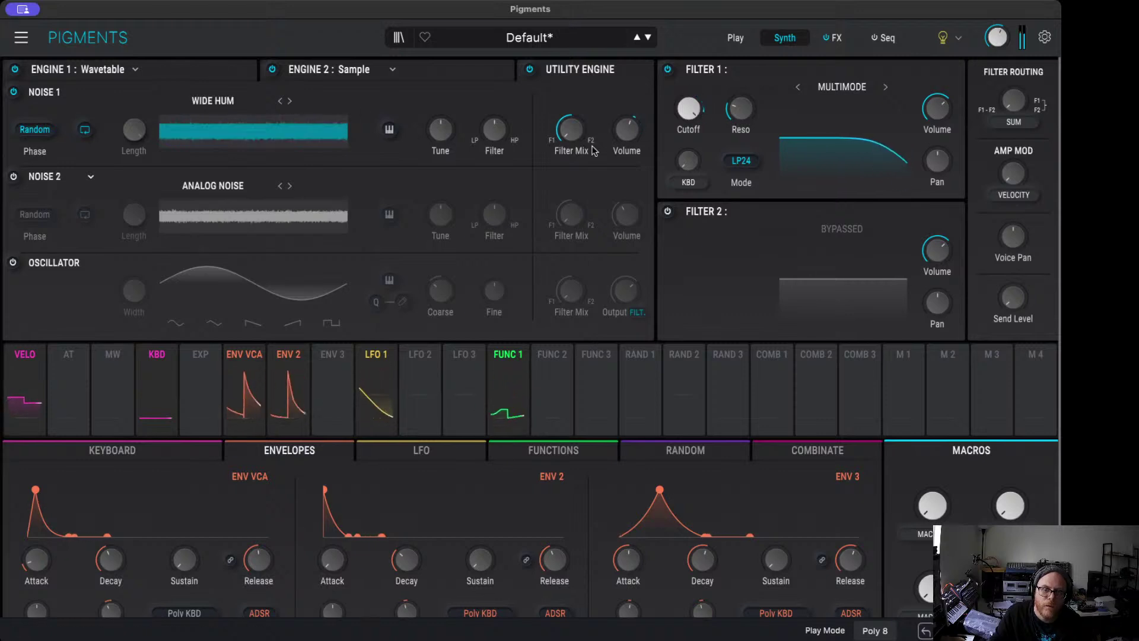
{"action": "mouse_move", "coordinate": [629, 130]}
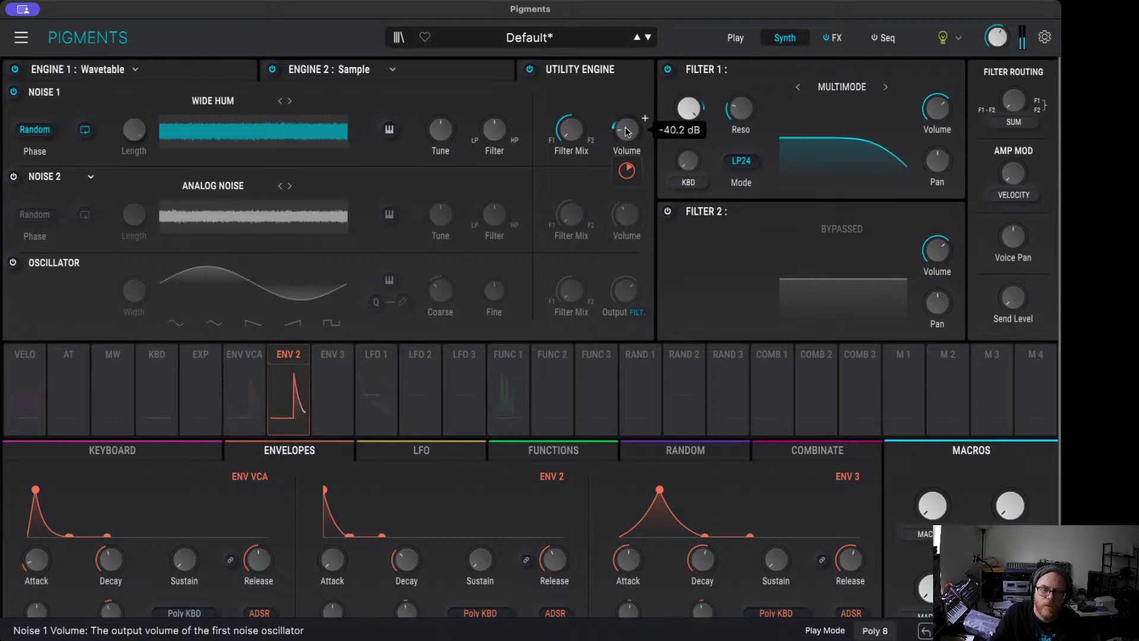
{"action": "mouse_move", "coordinate": [583, 220]}
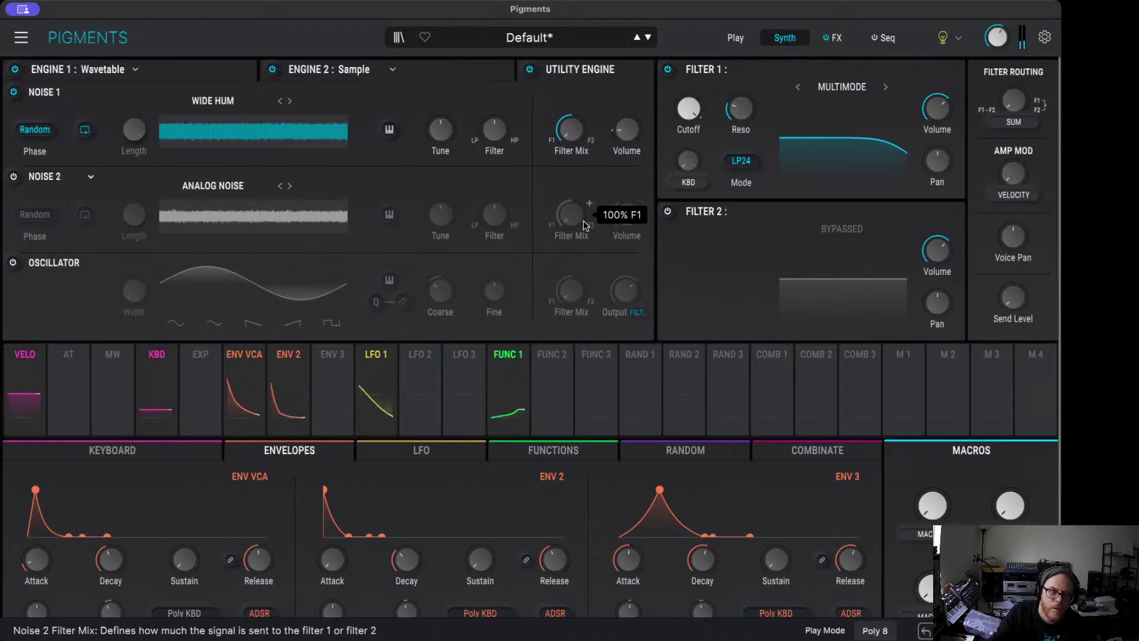
Step: Give Engine 2's sample a strong Bitcrush Decimate and a small amount of Bit Depth reduction
{"action": "left_click", "coordinate": [327, 71]}
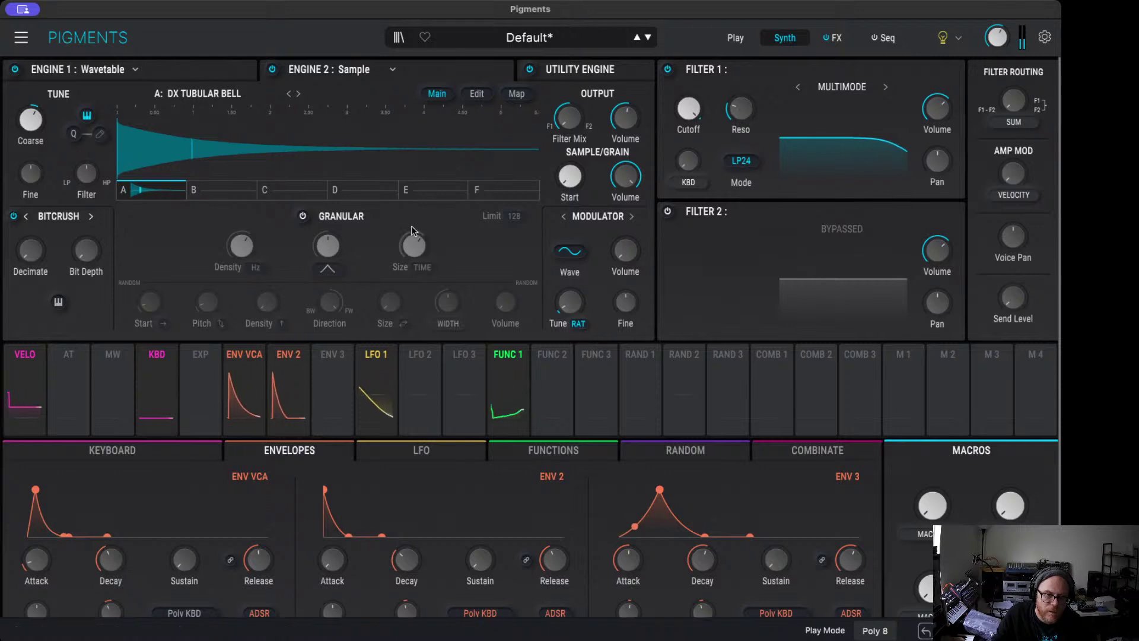
{"action": "left_click_drag", "start_coordinate": [29, 253], "coordinate": [105, 238]}
{"action": "mouse_move", "coordinate": [38, 262]}
{"action": "left_click_drag", "start_coordinate": [38, 263], "coordinate": [38, 252]}
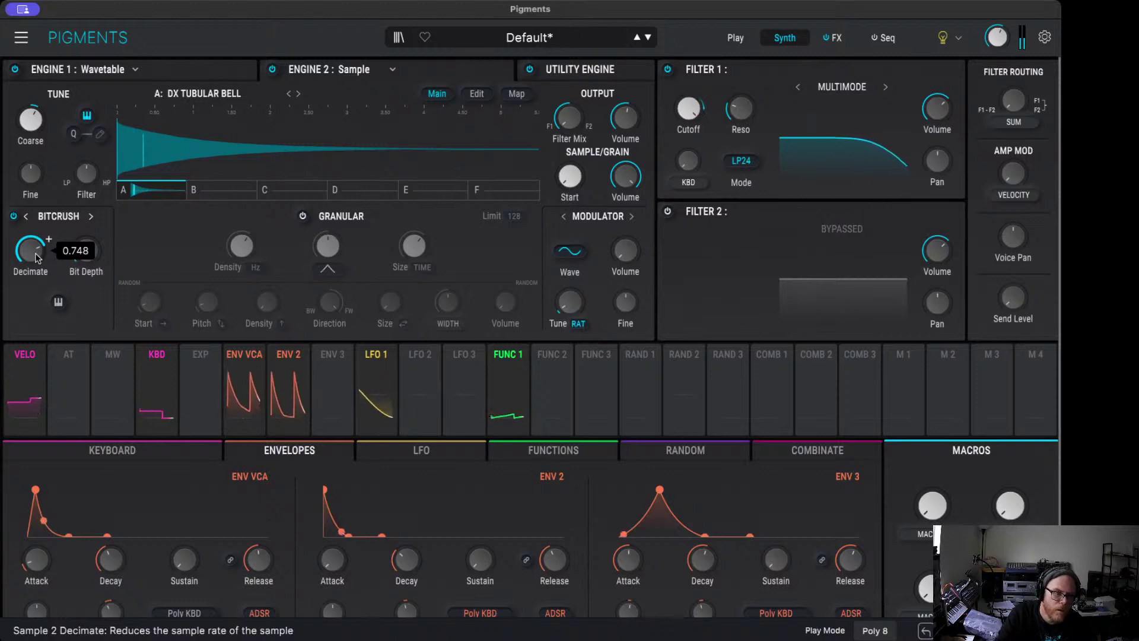
{"action": "left_click_drag", "start_coordinate": [38, 258], "coordinate": [38, 279]}
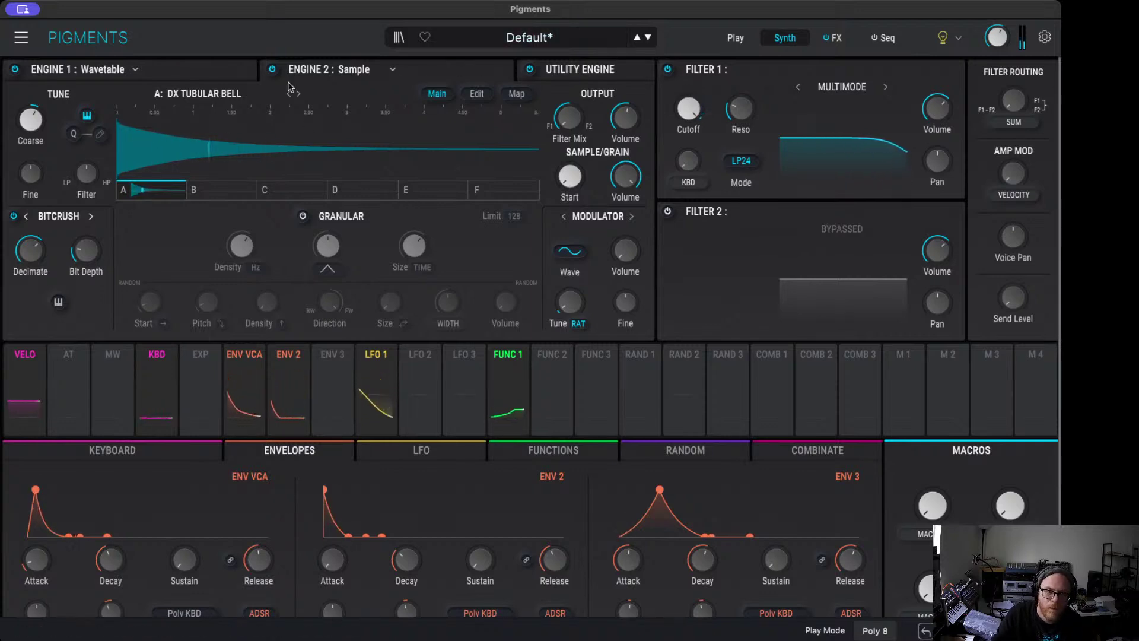
Step: Compare the sound with Engine 1 and Engine 2 bypassed in turn, leaving both engines enabled
{"action": "left_click", "coordinate": [273, 71]}
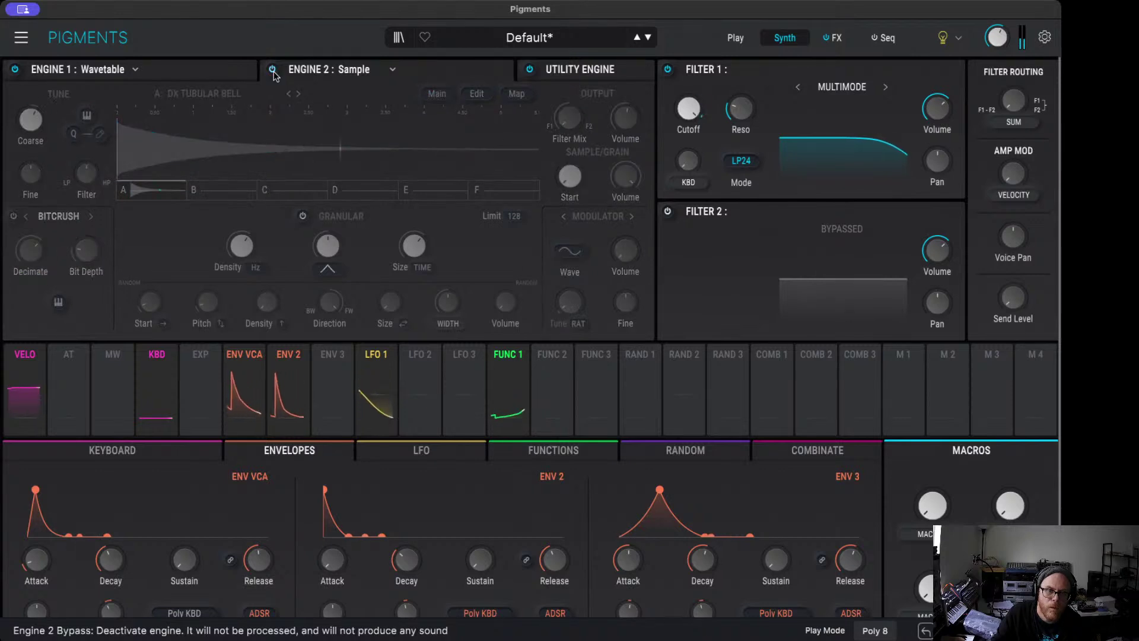
{"action": "left_click", "coordinate": [273, 71]}
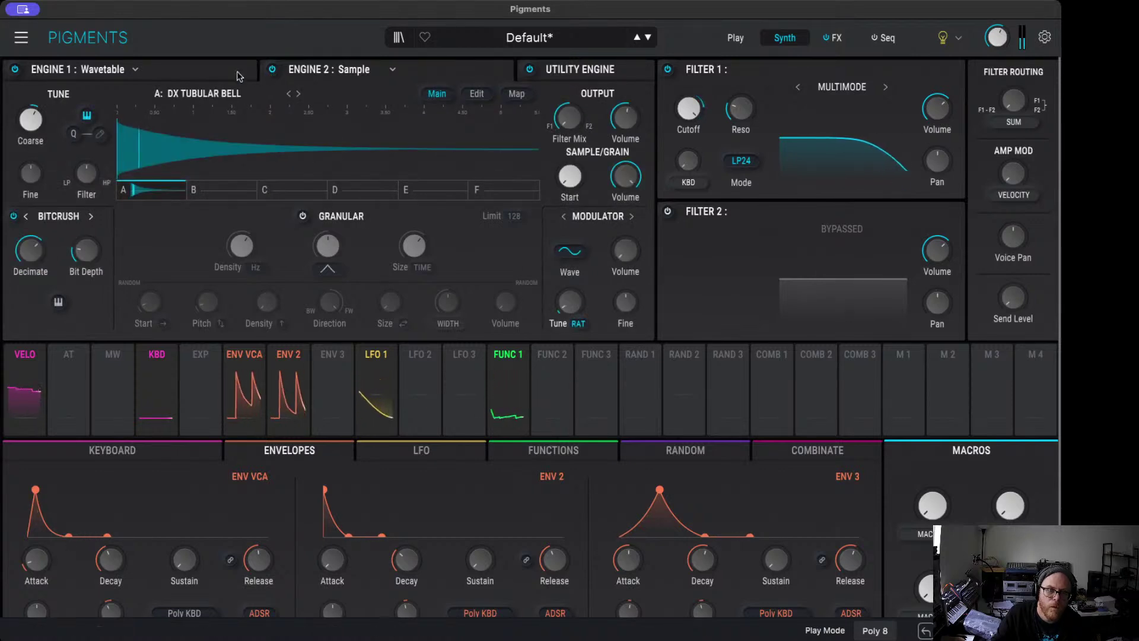
{"action": "left_click", "coordinate": [11, 71]}
{"action": "left_click", "coordinate": [13, 70]}
{"action": "left_click", "coordinate": [14, 71]}
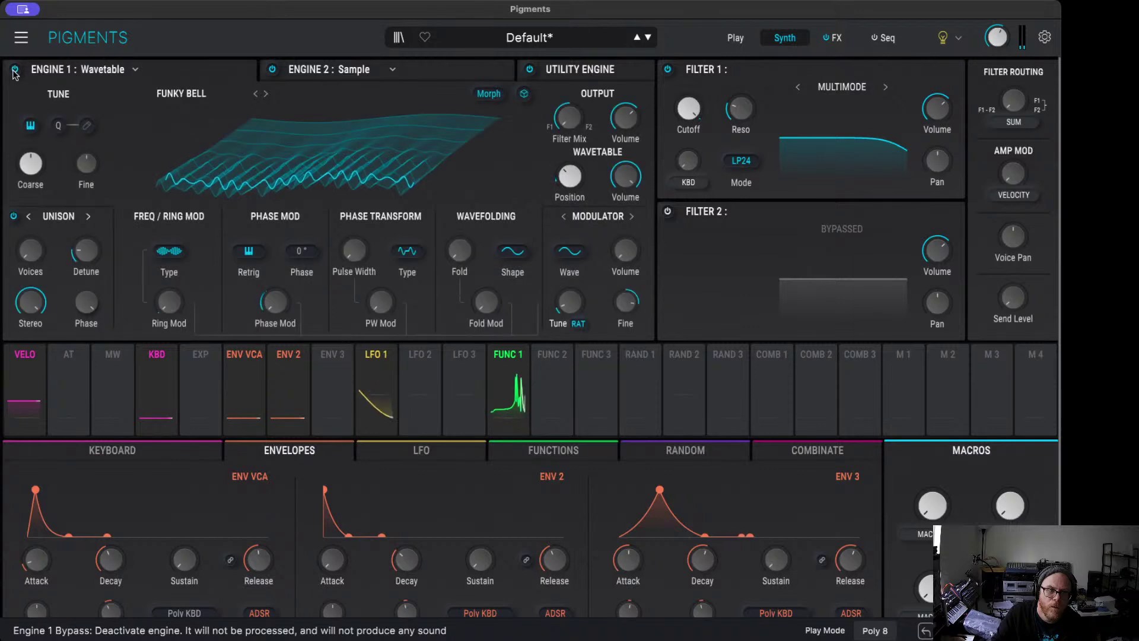
{"action": "left_click", "coordinate": [15, 72]}
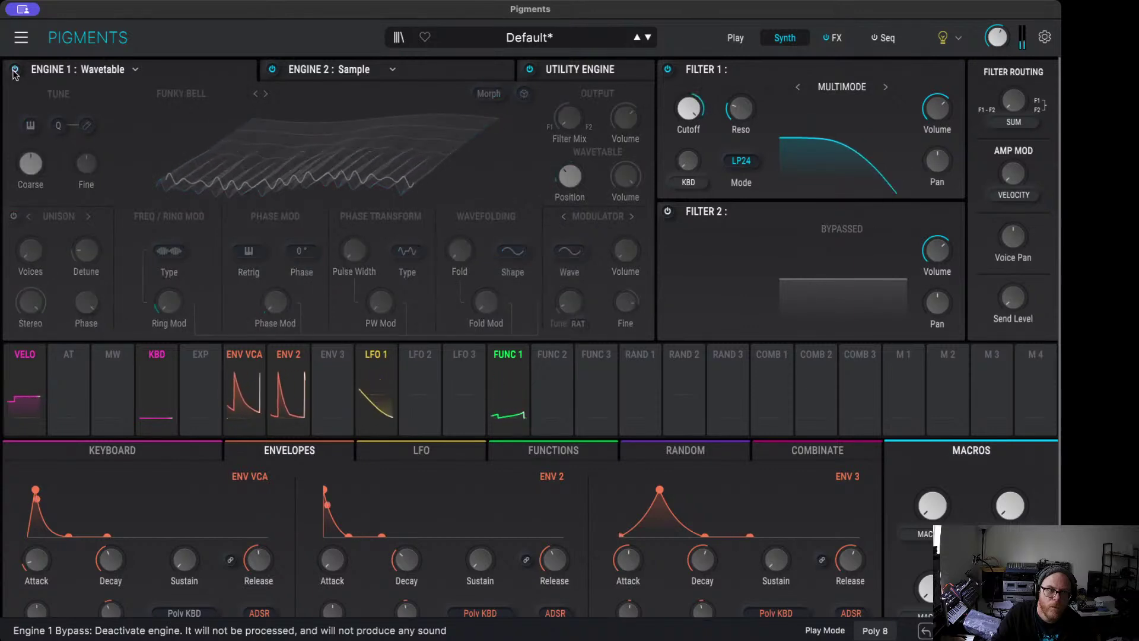
{"action": "left_click", "coordinate": [15, 70]}
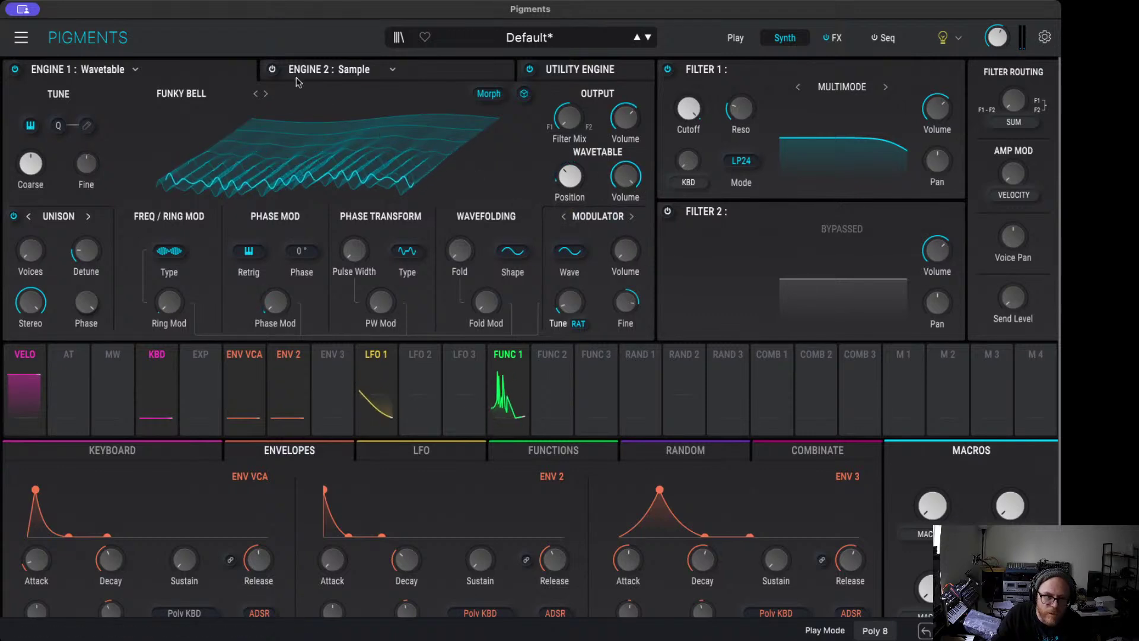
{"action": "left_click", "coordinate": [349, 71]}
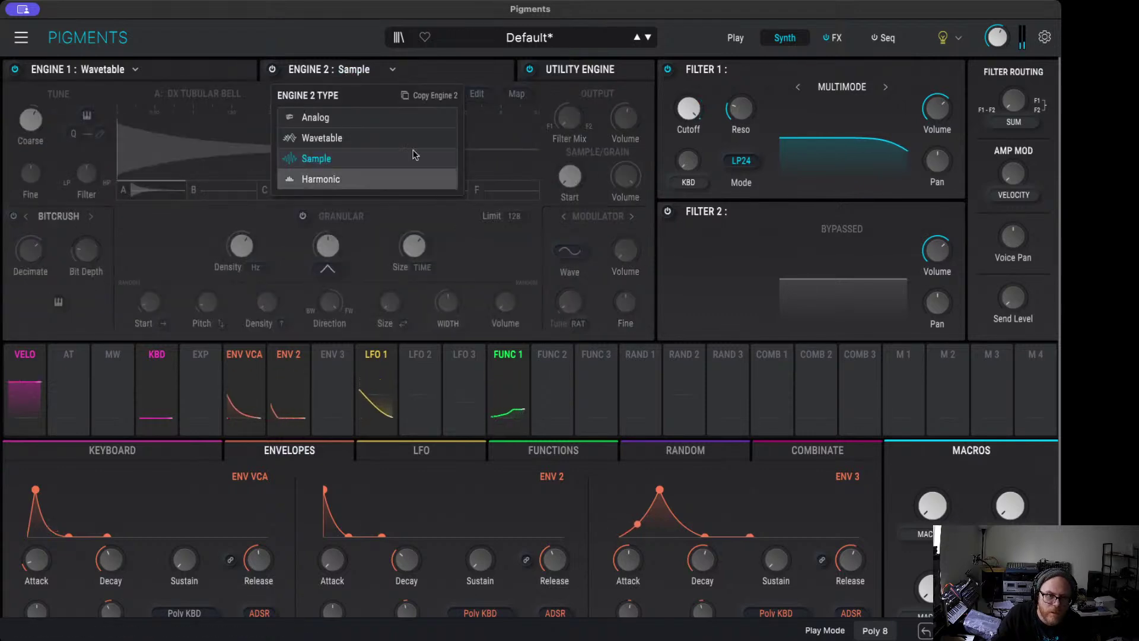
{"action": "left_click", "coordinate": [271, 71]}
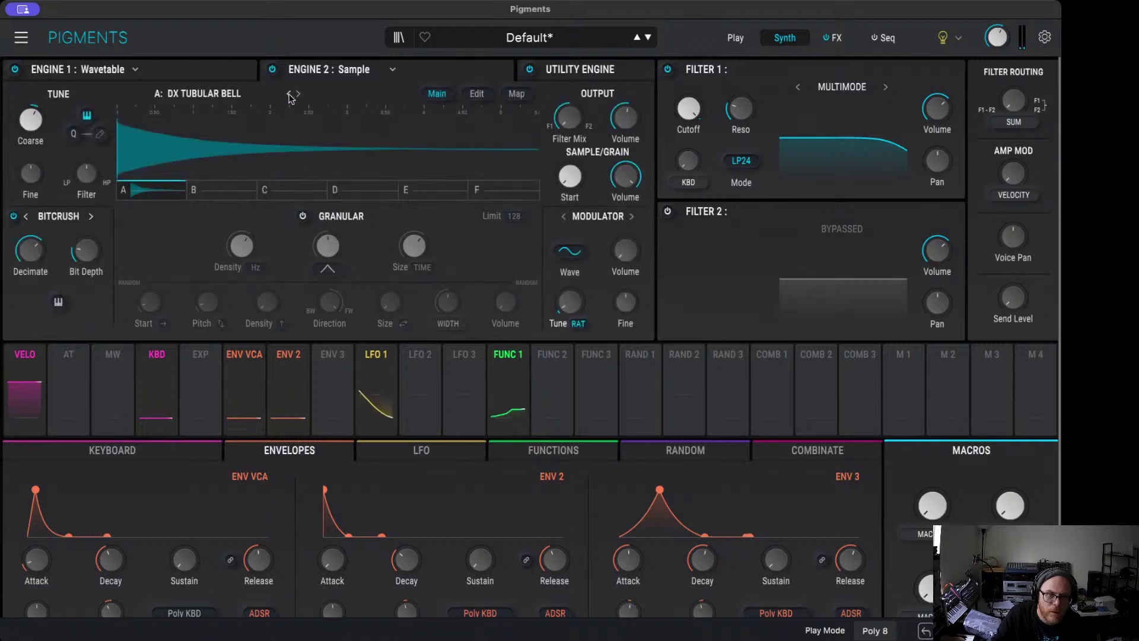
Step: Move Engine 2's sample start point slightly into the tubular bell sample, auditioning values up to about 0.044
{"action": "left_click_drag", "start_coordinate": [567, 184], "coordinate": [570, 189]}
{"action": "scroll", "coordinate": [569, 187], "scroll_direction": "up", "scroll_amount": 10}
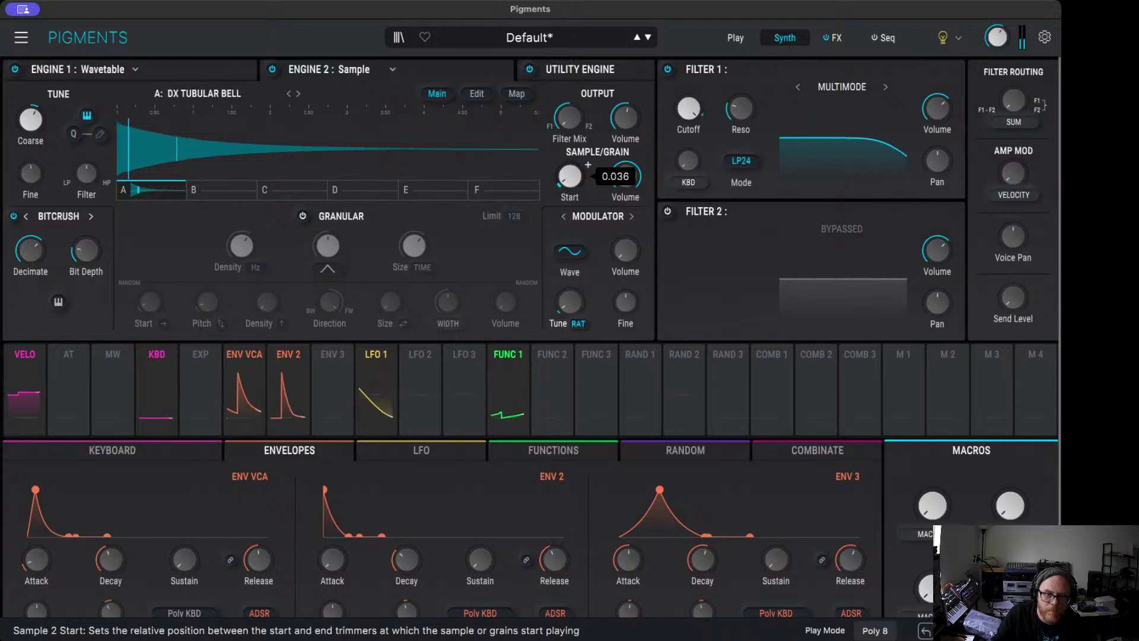
{"action": "scroll", "coordinate": [569, 186], "scroll_direction": "down", "scroll_amount": 10}
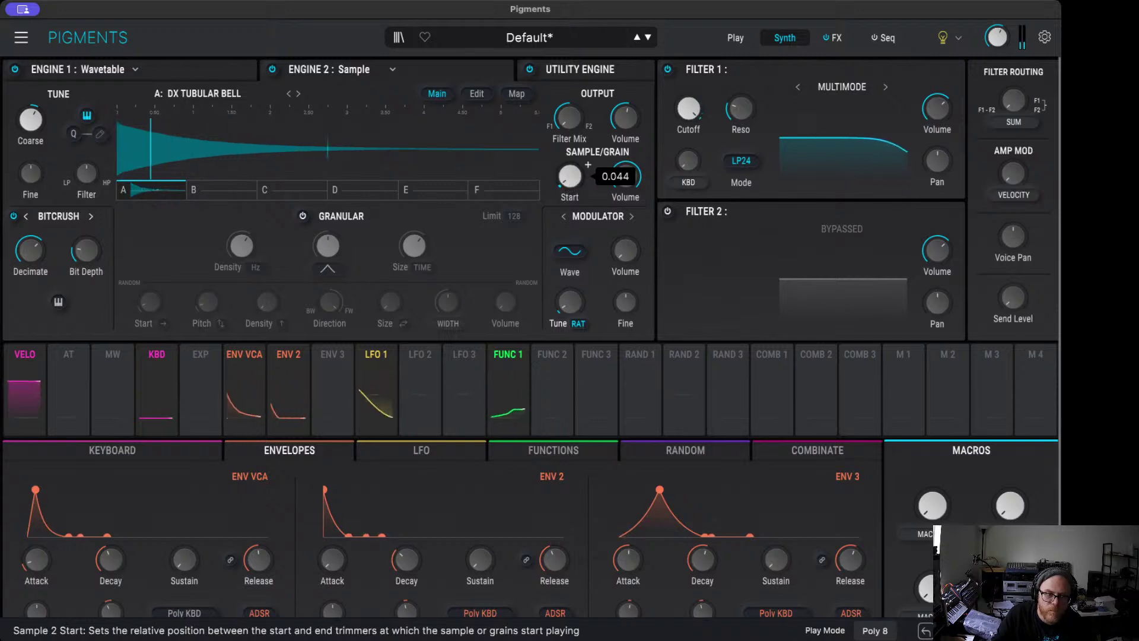
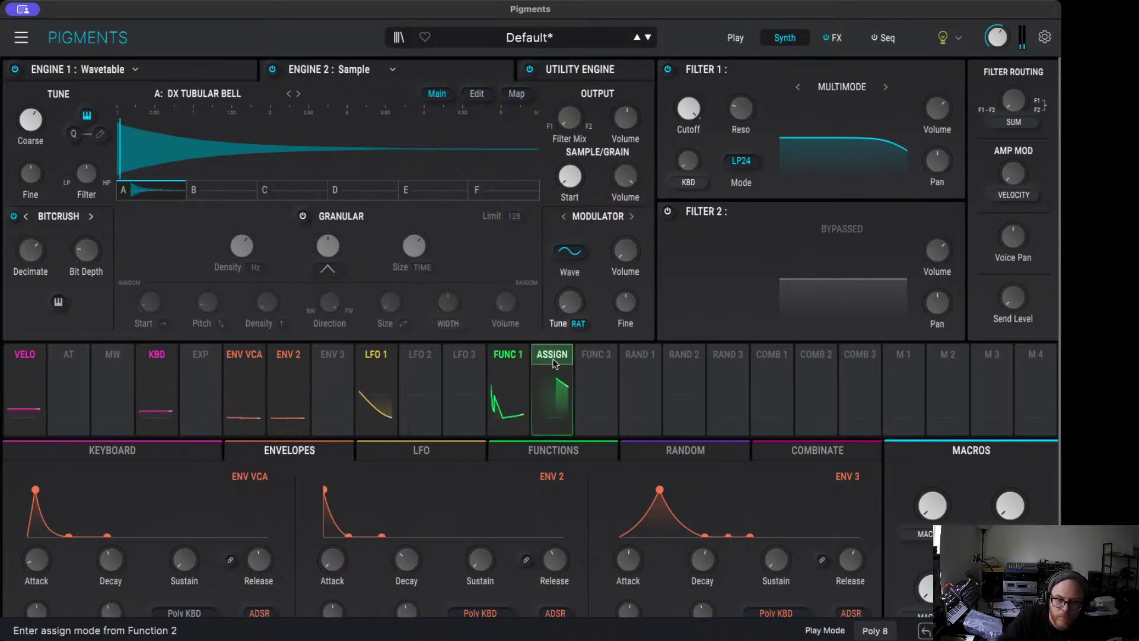
Step: Reshape Function 2 into a low, slow rise followed by a cluster of jagged spikes that decays to the end
{"action": "left_click", "coordinate": [551, 379]}
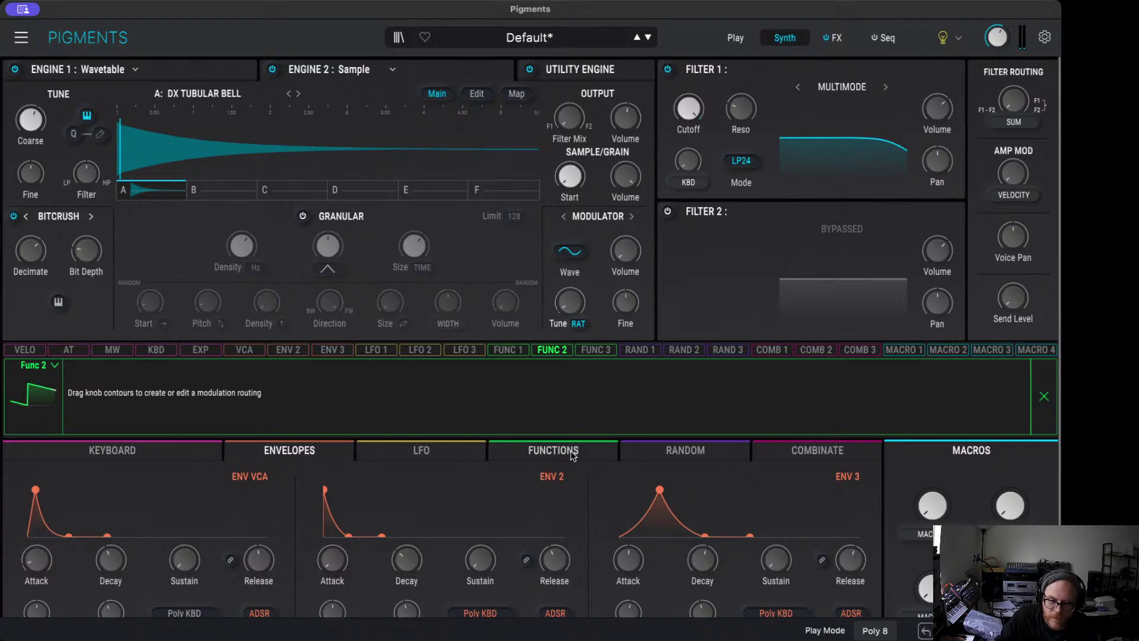
{"action": "left_click", "coordinate": [572, 451]}
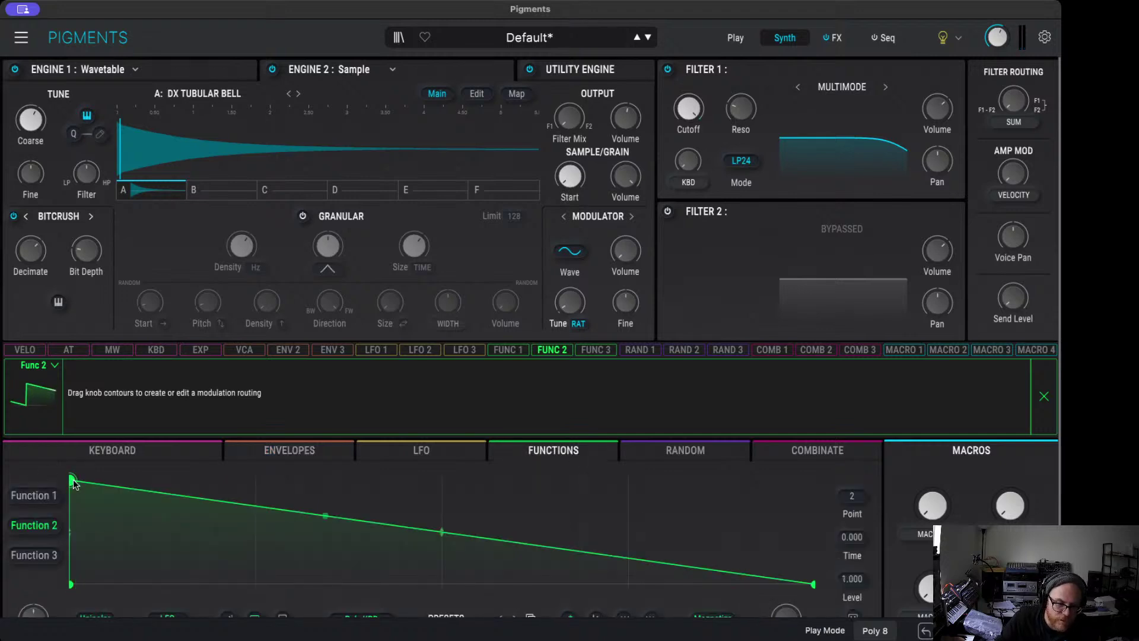
{"action": "left_click", "coordinate": [280, 570]}
{"action": "mouse_move", "coordinate": [280, 570]}
{"action": "left_mouse_down"}
{"action": "mouse_move", "coordinate": [468, 576]}
{"action": "mouse_move", "coordinate": [560, 564]}
{"action": "mouse_move", "coordinate": [559, 488]}
{"action": "mouse_move", "coordinate": [581, 563]}
{"action": "mouse_move", "coordinate": [581, 480]}
{"action": "left_mouse_up"}
{"action": "left_click", "coordinate": [535, 575]}
{"action": "mouse_move", "coordinate": [586, 522]}
{"action": "left_mouse_down"}
{"action": "mouse_move", "coordinate": [593, 549]}
{"action": "mouse_move", "coordinate": [609, 489]}
{"action": "mouse_move", "coordinate": [628, 568]}
{"action": "mouse_move", "coordinate": [638, 521]}
{"action": "mouse_move", "coordinate": [628, 481]}
{"action": "left_mouse_up"}
{"action": "left_click", "coordinate": [627, 515]}
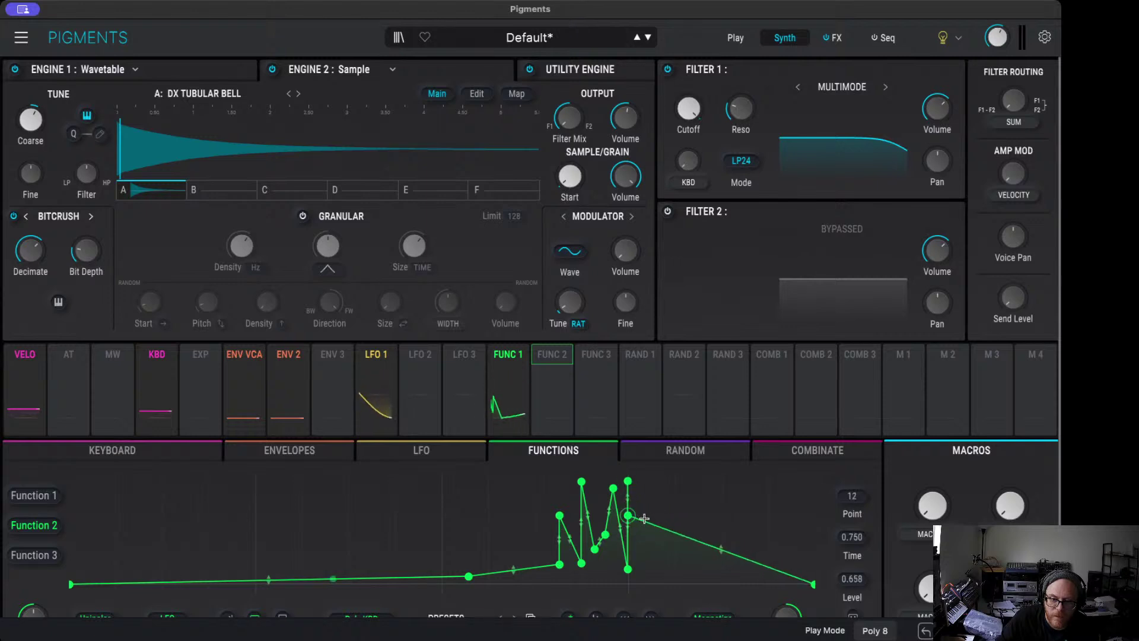
{"action": "mouse_move", "coordinate": [641, 525]}
{"action": "left_mouse_down"}
{"action": "mouse_move", "coordinate": [675, 564]}
{"action": "mouse_move", "coordinate": [694, 521]}
{"action": "mouse_move", "coordinate": [721, 554]}
{"action": "mouse_move", "coordinate": [767, 579]}
{"action": "left_mouse_up"}
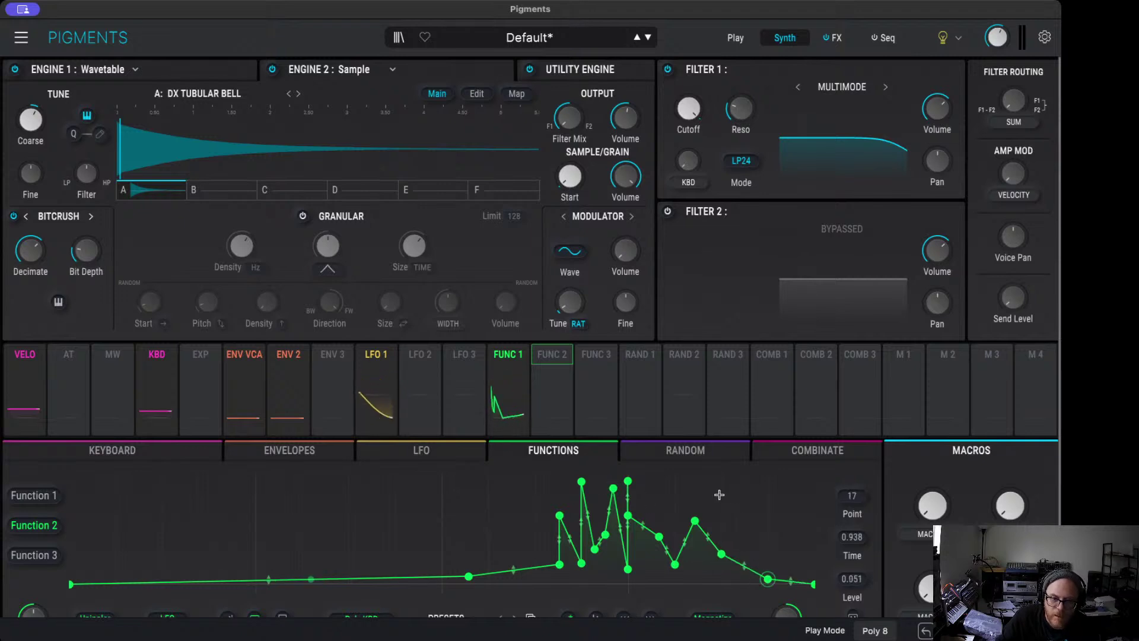
Step: Try routing Function 2 to Engine 1's wavefolding Fold with modulation amounts of 0.46 and -0.61
{"action": "left_click", "coordinate": [546, 356]}
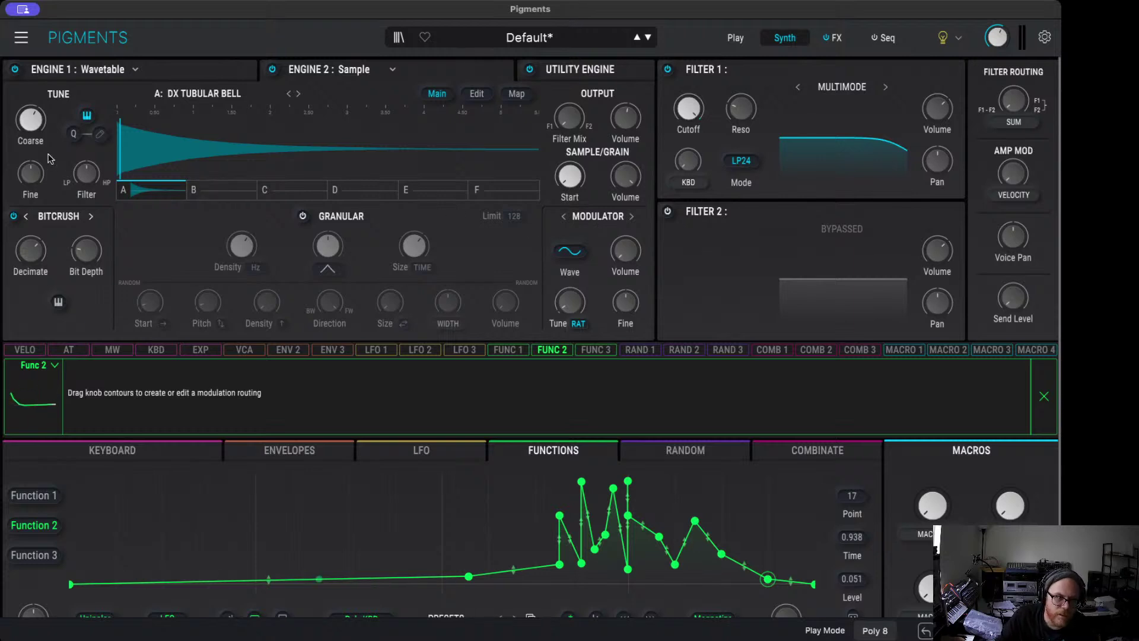
{"action": "left_click", "coordinate": [204, 76]}
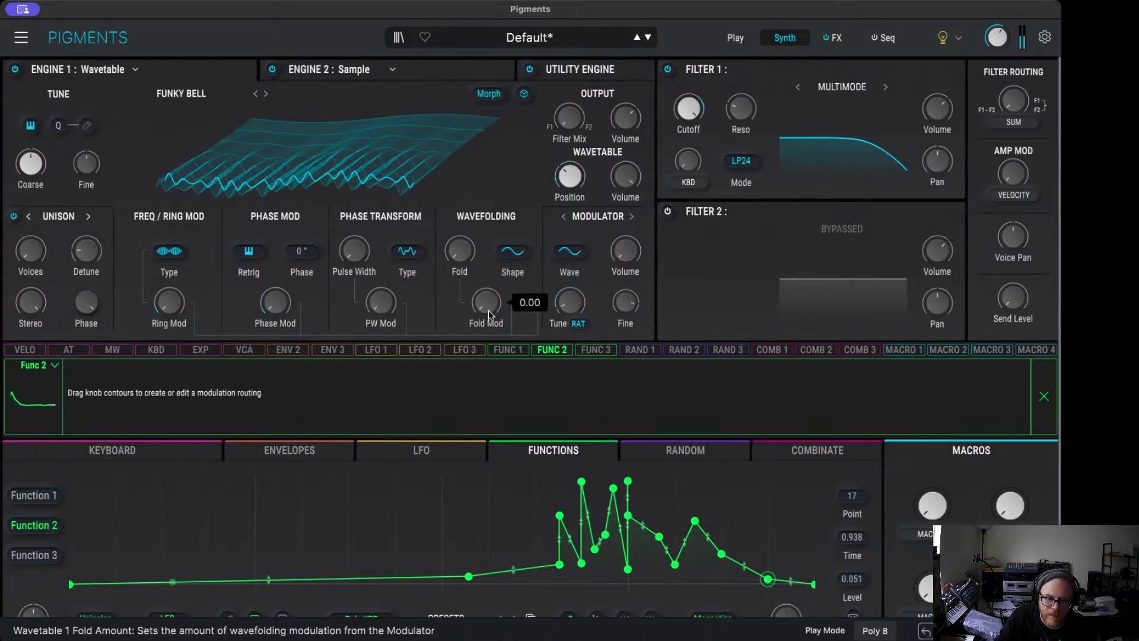
{"action": "mouse_move", "coordinate": [458, 254]}
{"action": "left_mouse_down"}
{"action": "mouse_move", "coordinate": [458, 239]}
{"action": "mouse_move", "coordinate": [473, 248]}
{"action": "left_mouse_up"}
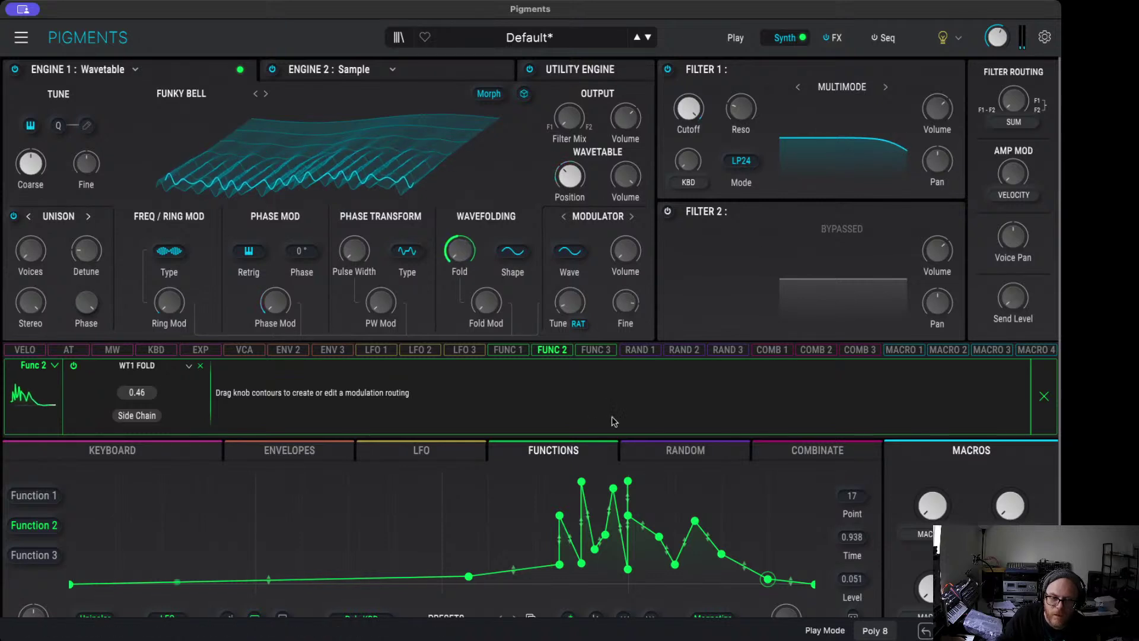
{"action": "mouse_move", "coordinate": [461, 242]}
{"action": "mouse_move", "coordinate": [462, 241]}
{"action": "left_mouse_down"}
{"action": "mouse_move", "coordinate": [461, 267]}
{"action": "mouse_move", "coordinate": [462, 231]}
{"action": "left_mouse_up"}
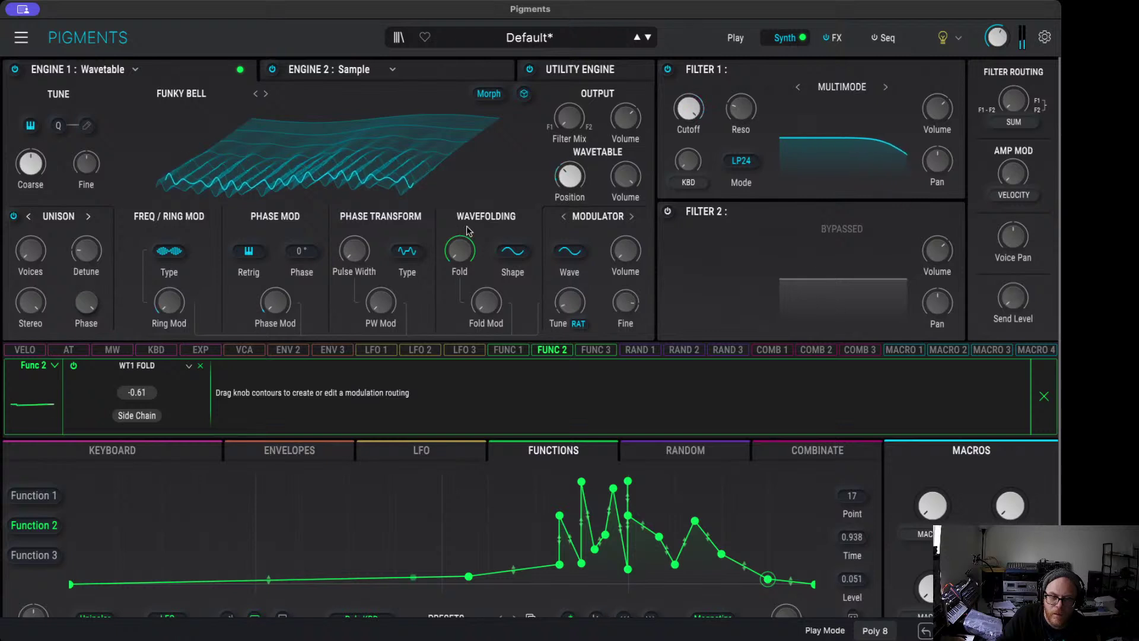
Step: Remove Function 2's Fold routing and recreate it with a modulation amount of 0.25
{"action": "left_click", "coordinate": [559, 355]}
{"action": "left_click", "coordinate": [555, 355]}
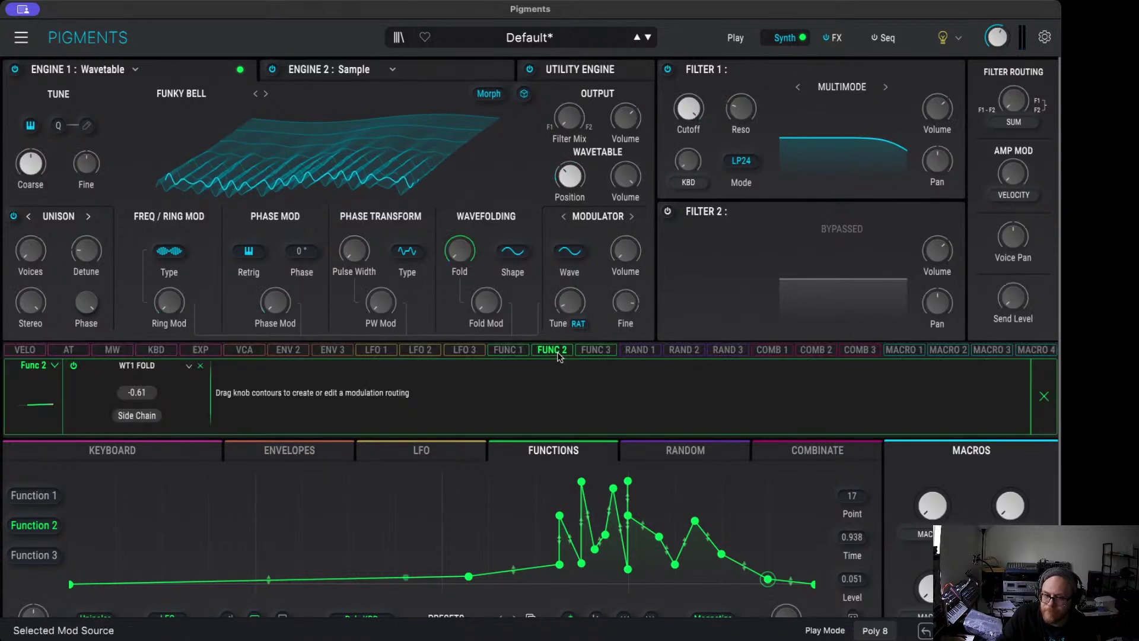
{"action": "left_click", "coordinate": [201, 369]}
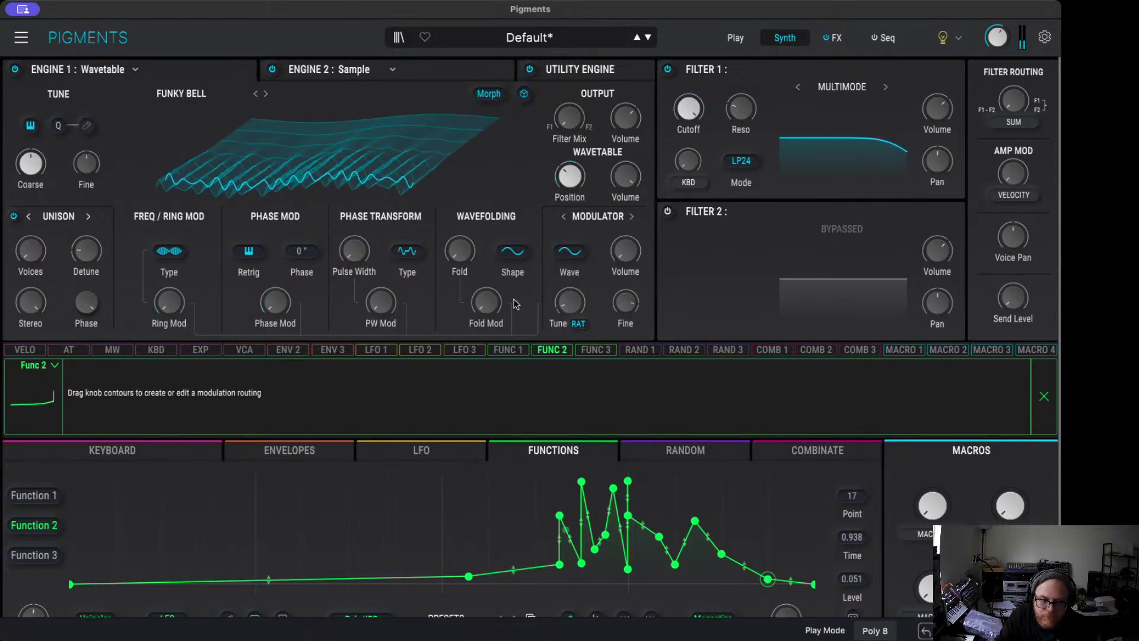
{"action": "mouse_move", "coordinate": [460, 250]}
{"action": "left_click_drag", "start_coordinate": [459, 250], "coordinate": [460, 237]}
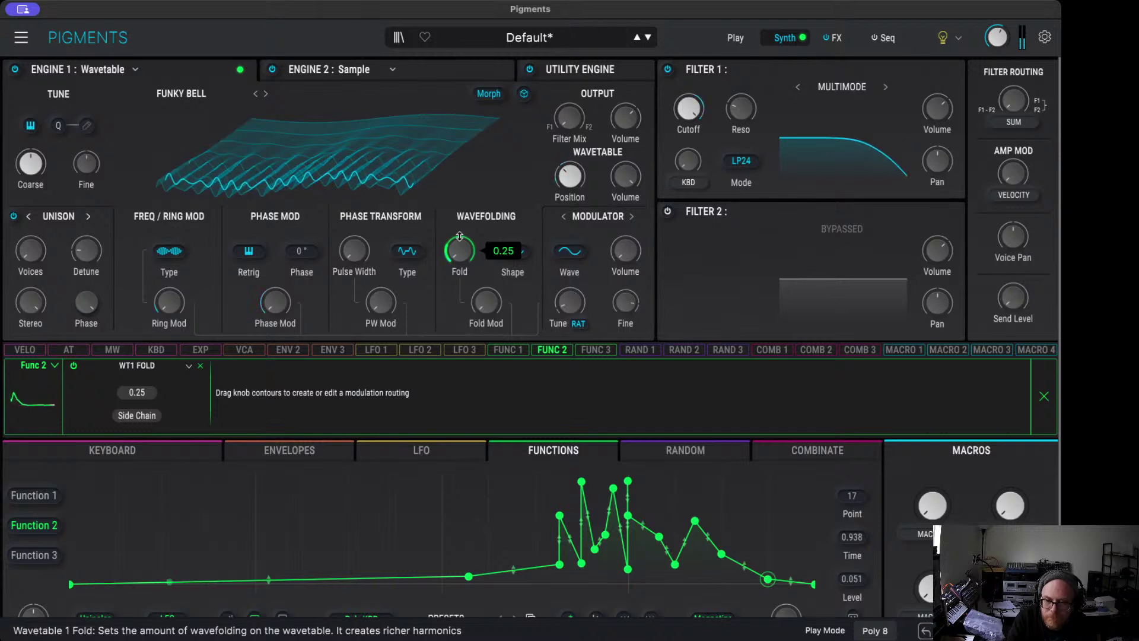
Step: Load the Karplus preset in FX A's Delay and set its Dry/Wet to 0%
{"action": "left_click", "coordinate": [834, 37]}
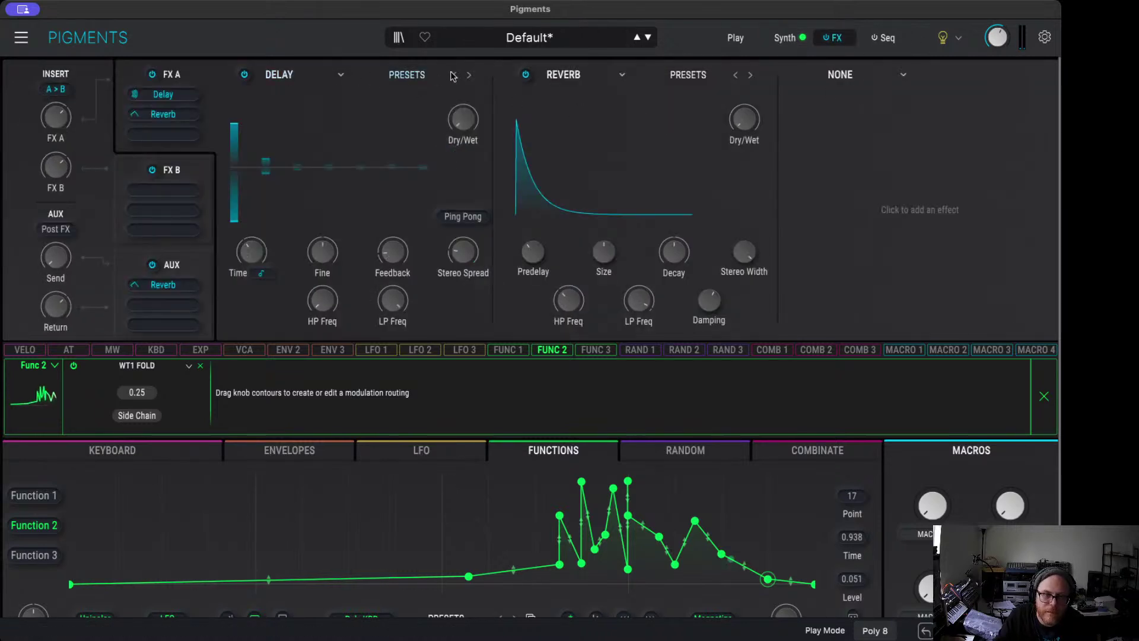
{"action": "left_click", "coordinate": [469, 75]}
{"action": "left_click", "coordinate": [469, 75]}
{"action": "left_click", "coordinate": [469, 75]}
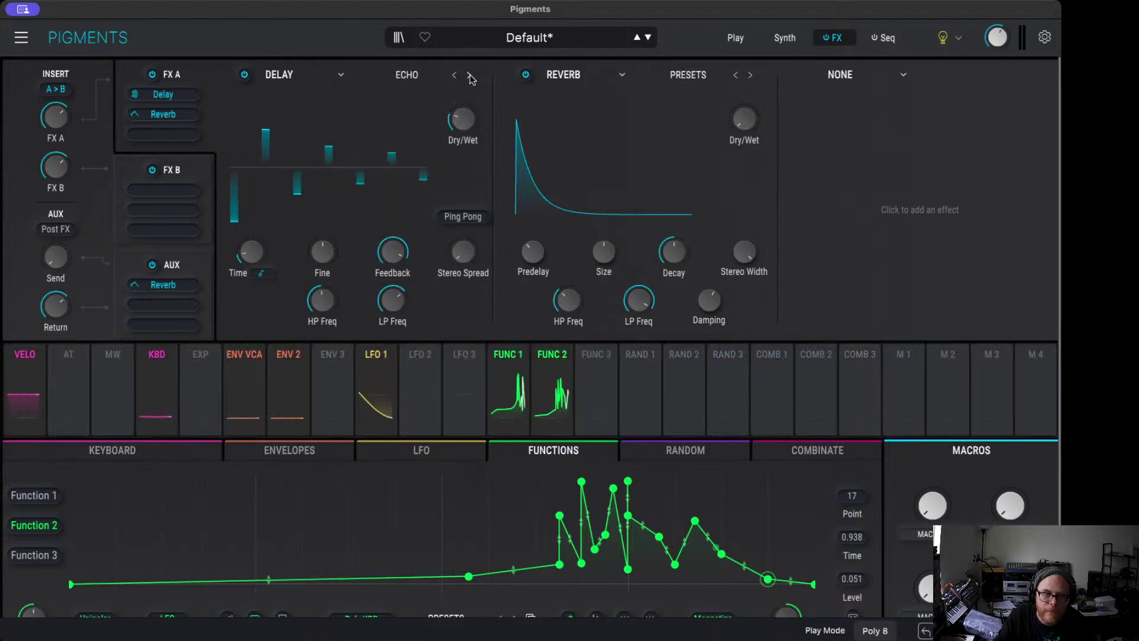
{"action": "left_click", "coordinate": [469, 76]}
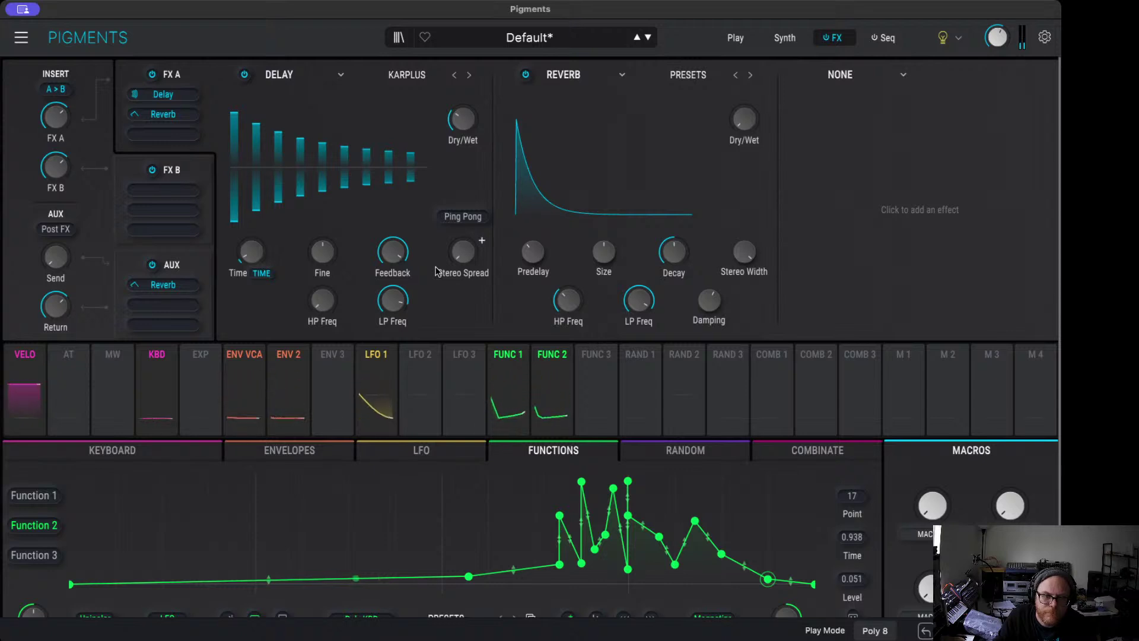
{"action": "left_click_drag", "start_coordinate": [469, 122], "coordinate": [470, 178]}
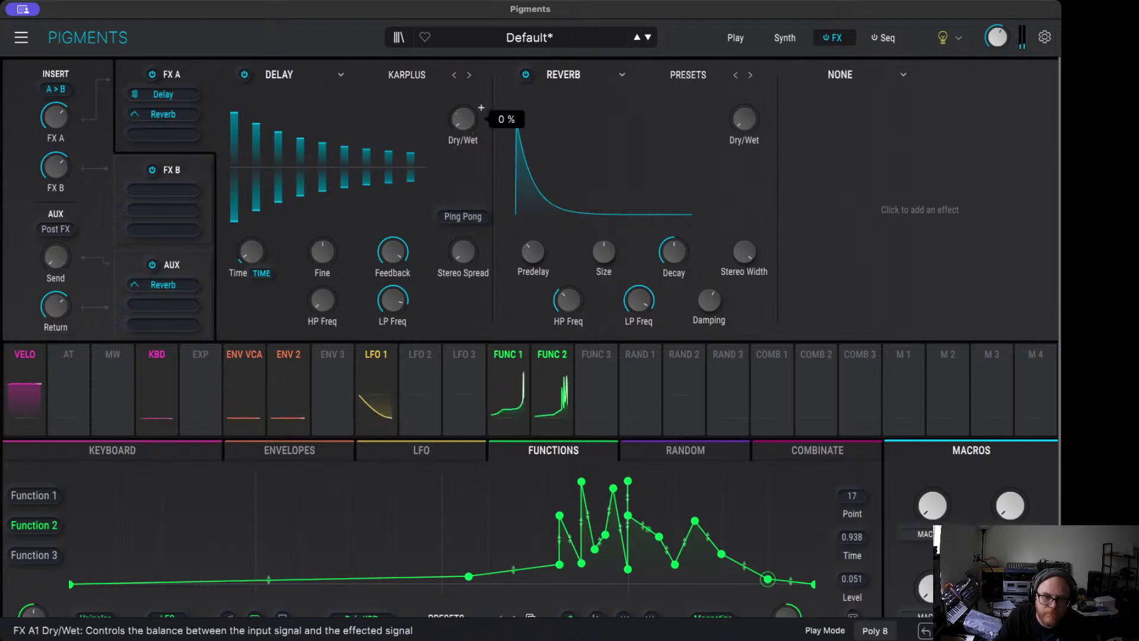
Step: Route Function 2 to the Delay's Dry/Wet with a modulation amount of 0.23
{"action": "left_click", "coordinate": [552, 354]}
{"action": "left_click_drag", "start_coordinate": [463, 119], "coordinate": [460, 107]}
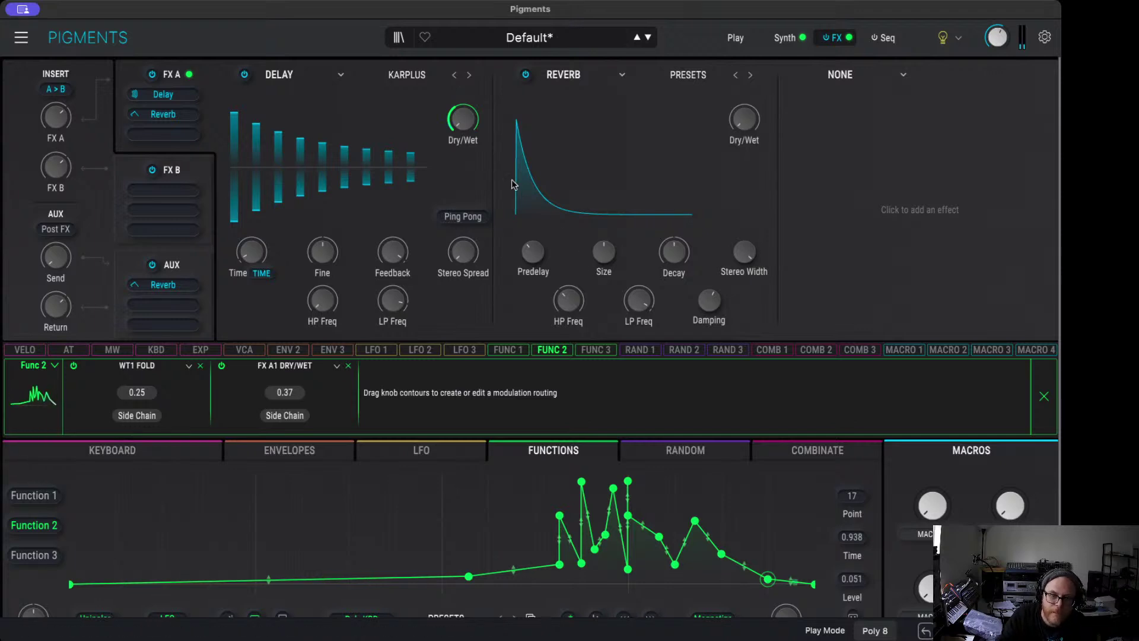
{"action": "mouse_move", "coordinate": [467, 119]}
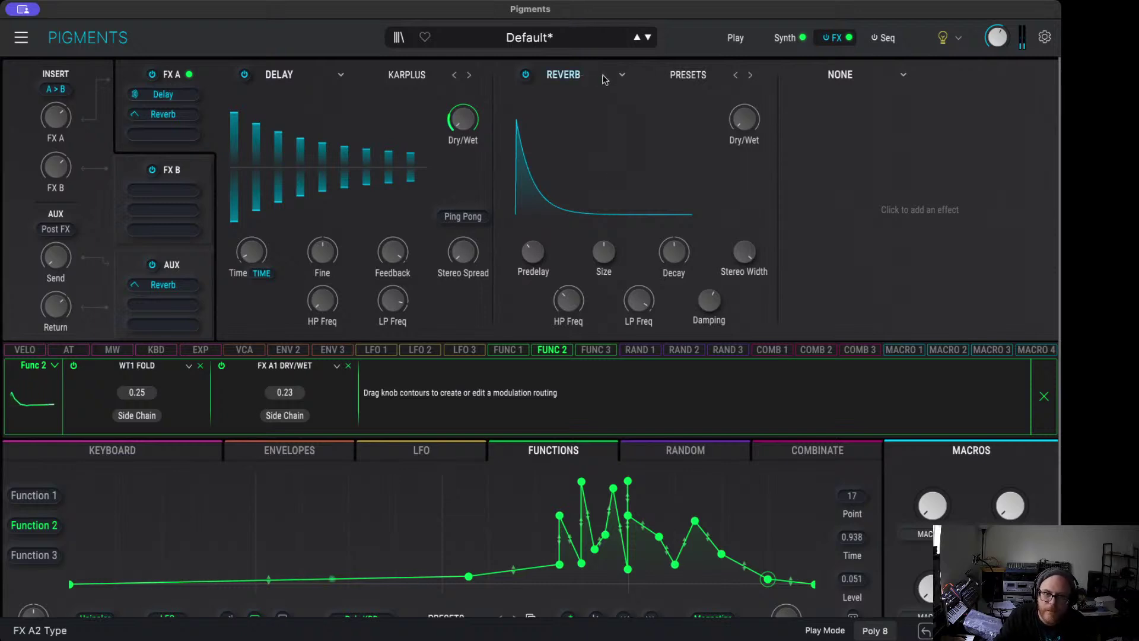
Step: Try the Cathedral preset on FX A's Reverb, replace that effect with Shimmer, and lower Shimmer's Dry/Wet to 23%
{"action": "left_click", "coordinate": [751, 75]}
{"action": "left_click", "coordinate": [751, 76]}
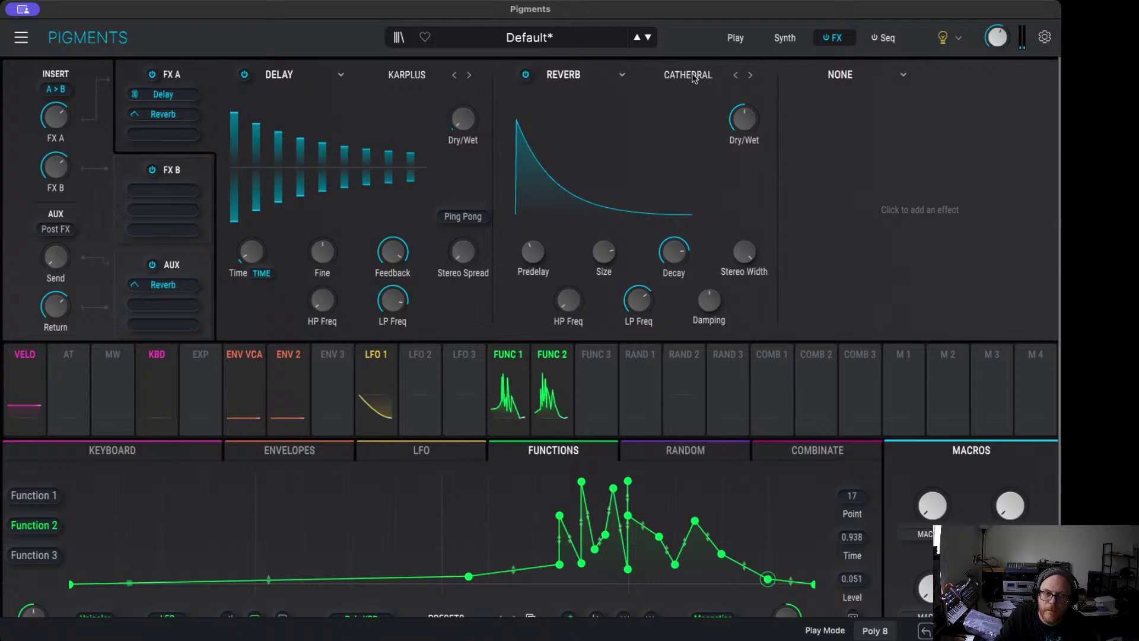
{"action": "left_click", "coordinate": [564, 74]}
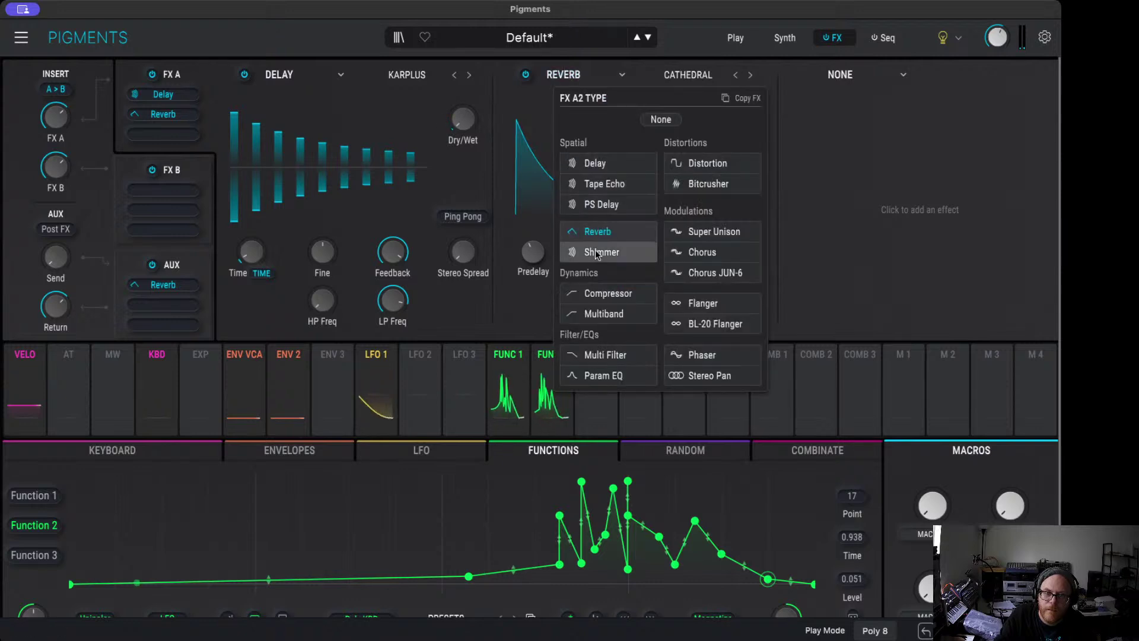
{"action": "left_click", "coordinate": [600, 252]}
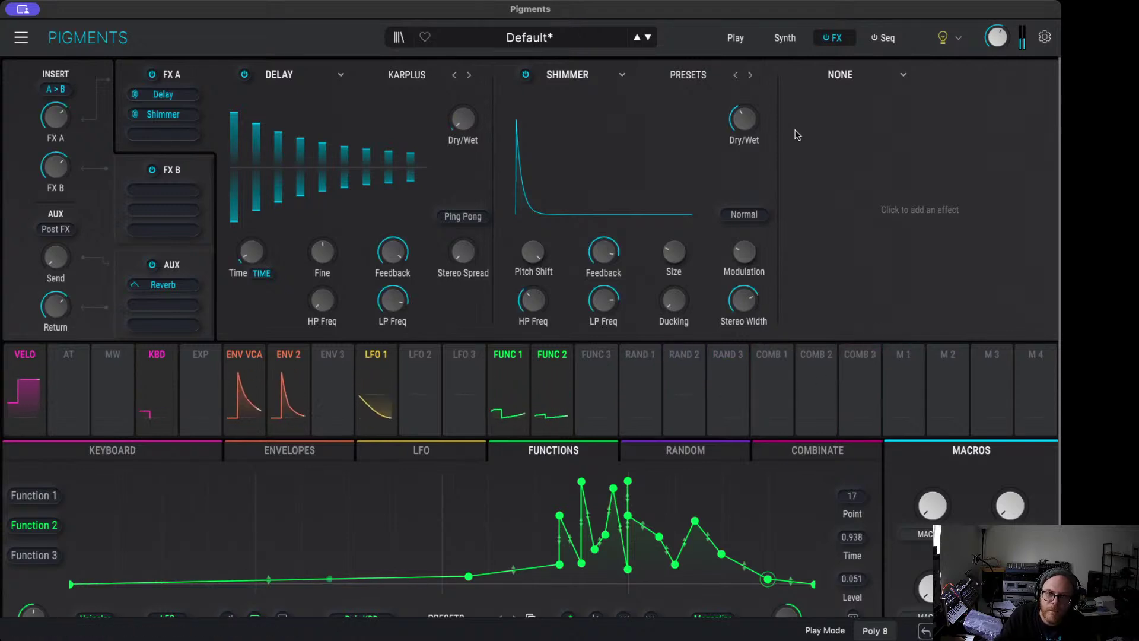
{"action": "mouse_move", "coordinate": [746, 117]}
{"action": "left_click_drag", "start_coordinate": [757, 140], "coordinate": [757, 184]}
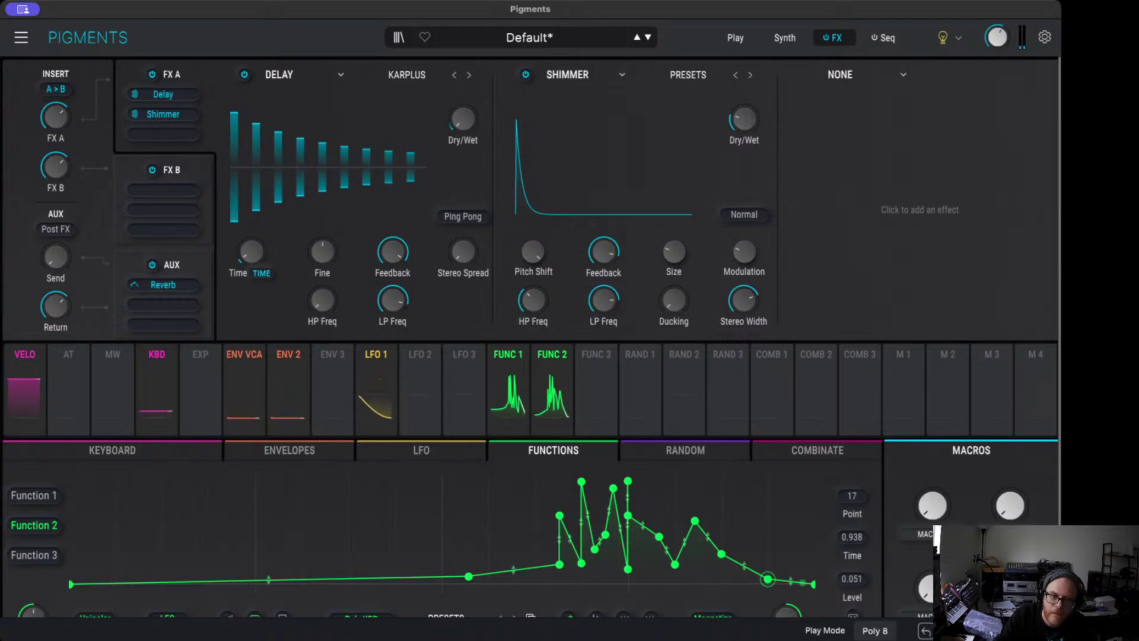
Step: Turn Shimmer's Dry/Wet fully down and modulate it with Function 2 by an amount of 0.39
{"action": "left_click", "coordinate": [526, 75]}
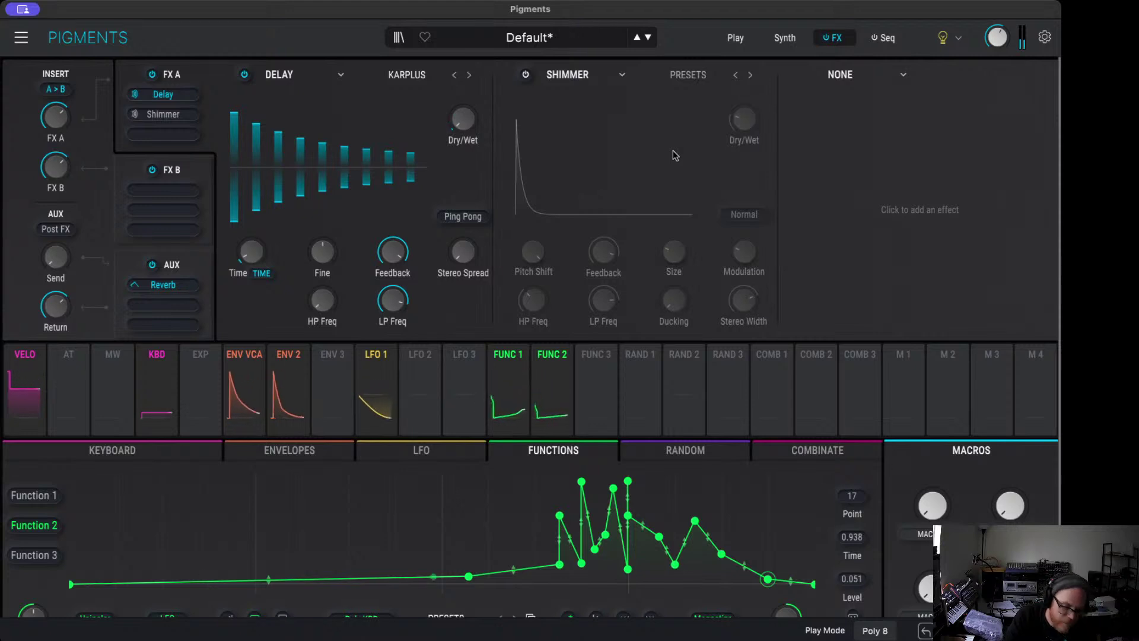
{"action": "left_click_drag", "start_coordinate": [745, 122], "coordinate": [743, 117]}
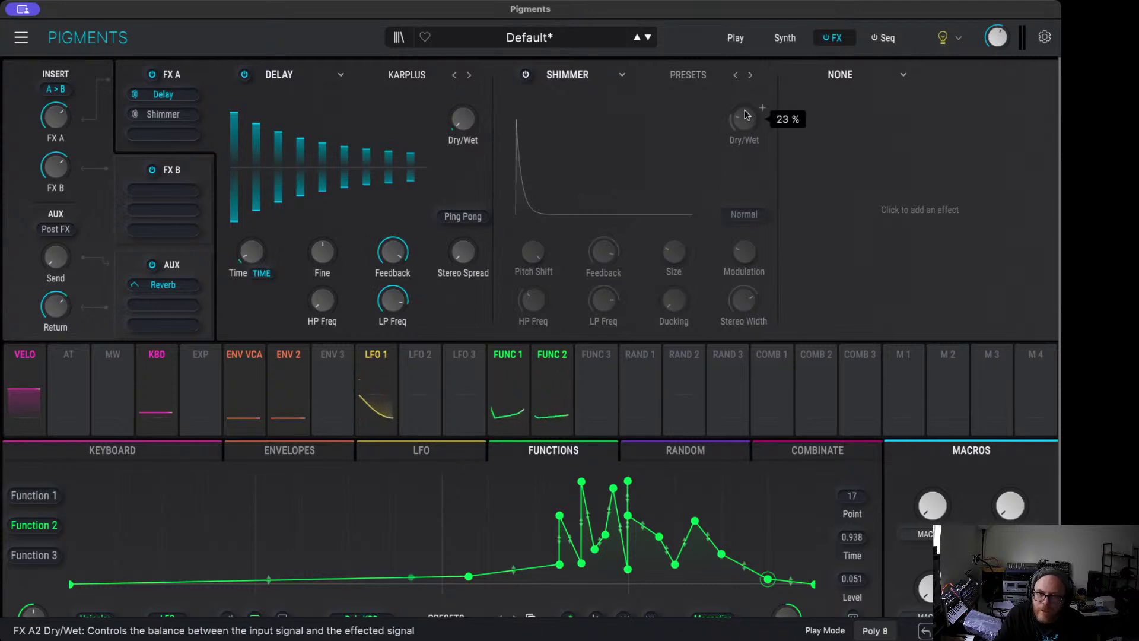
{"action": "left_click", "coordinate": [525, 74]}
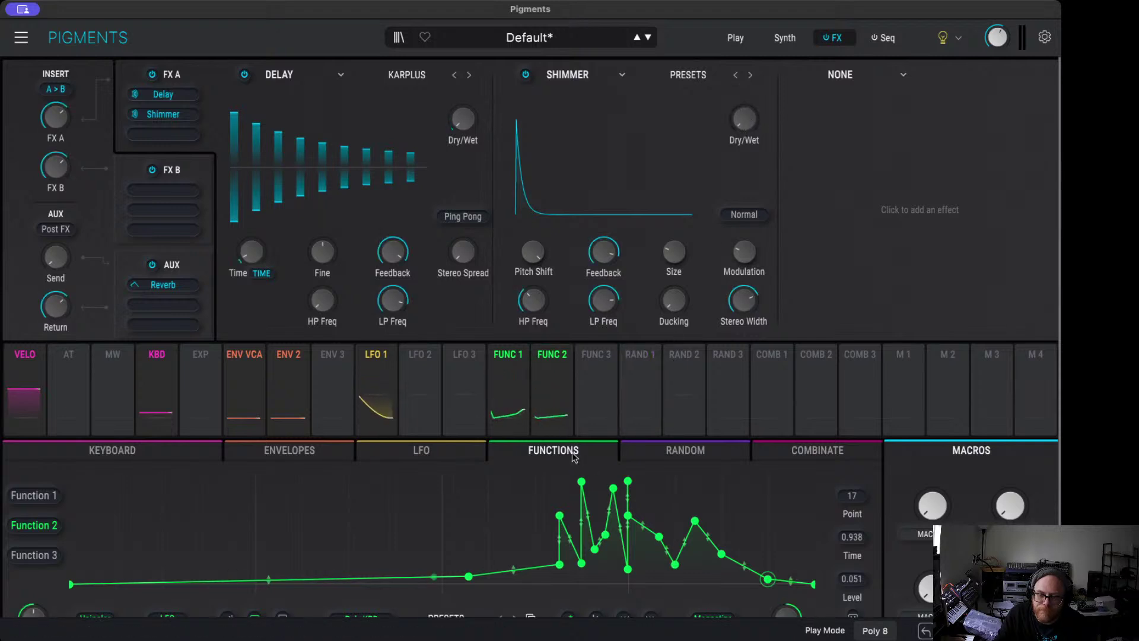
{"action": "left_click", "coordinate": [552, 389]}
{"action": "left_click_drag", "start_coordinate": [752, 105], "coordinate": [752, 122]}
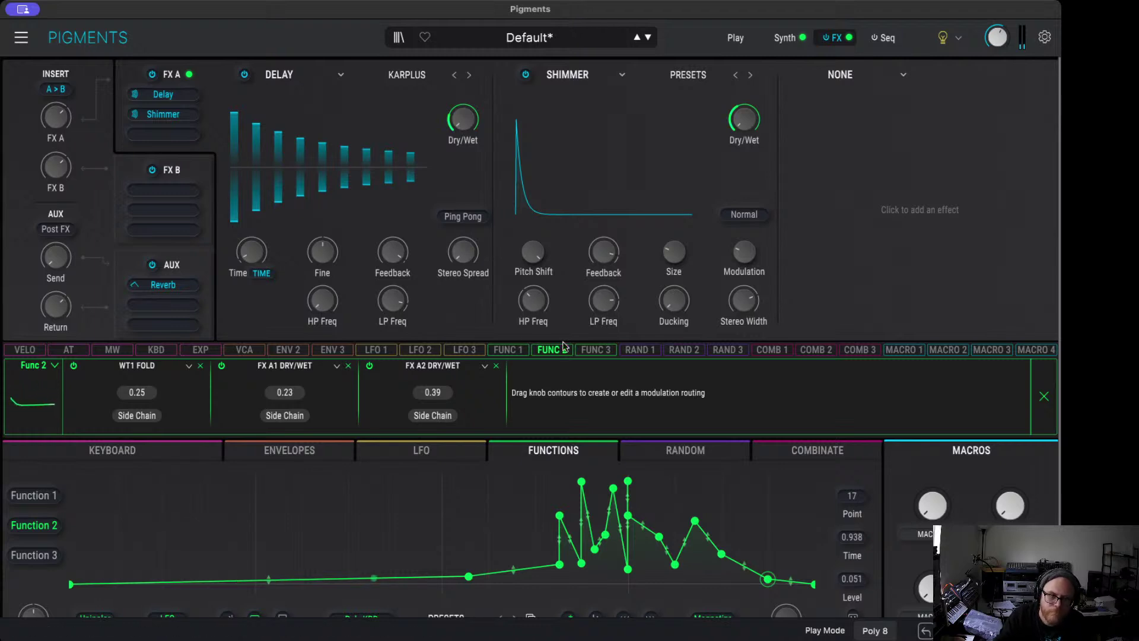
{"action": "left_click", "coordinate": [261, 274]}
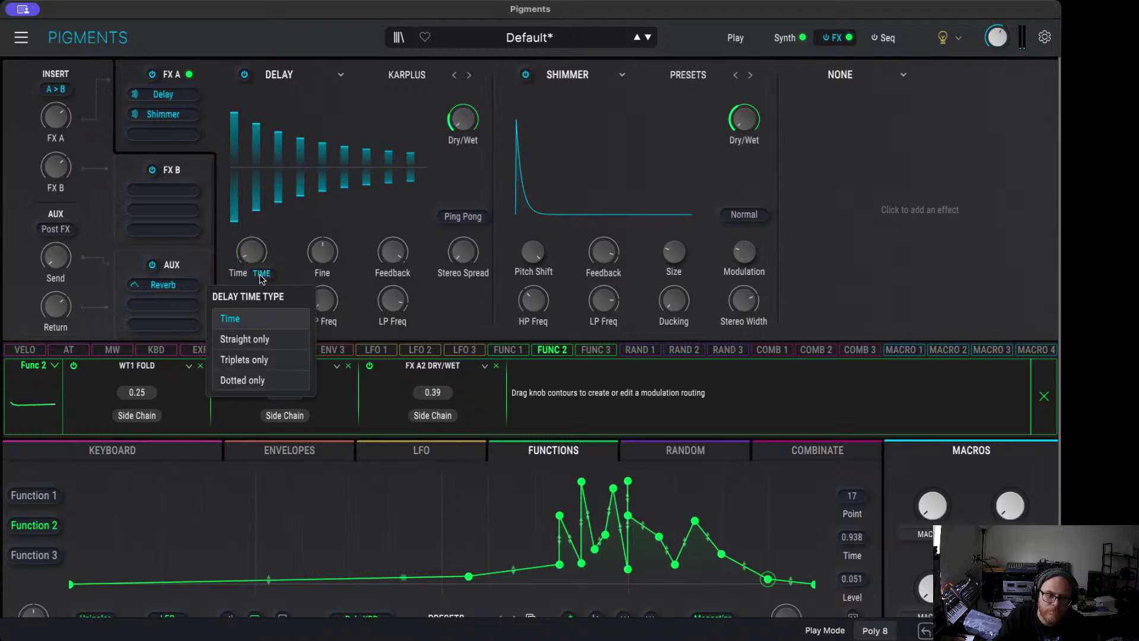
{"action": "left_click", "coordinate": [261, 277]}
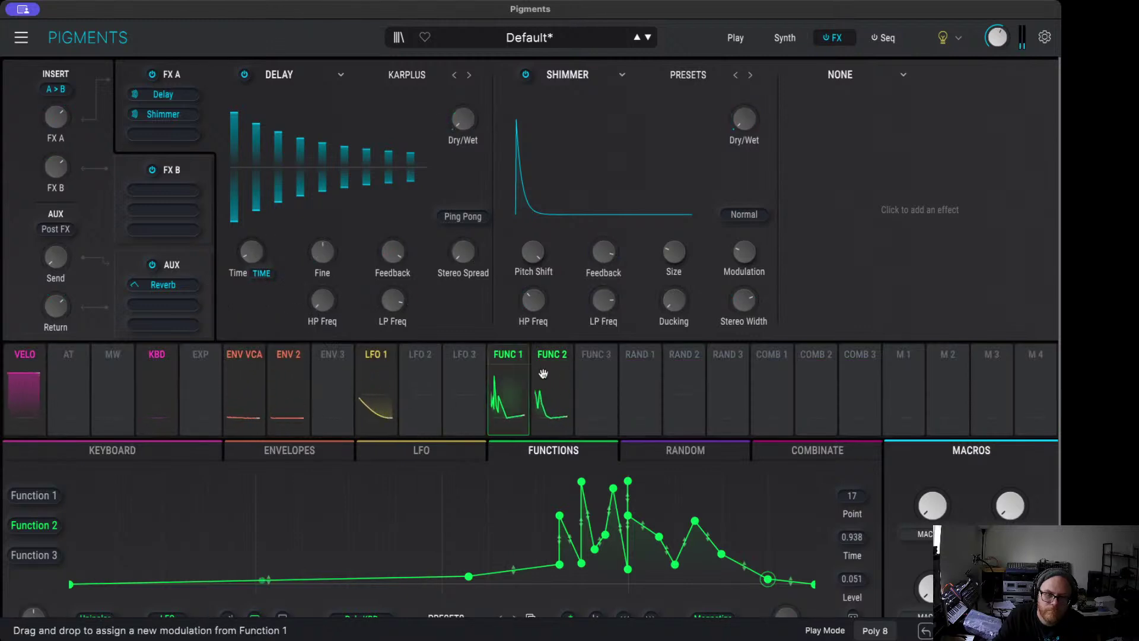
{"action": "left_click", "coordinate": [720, 360]}
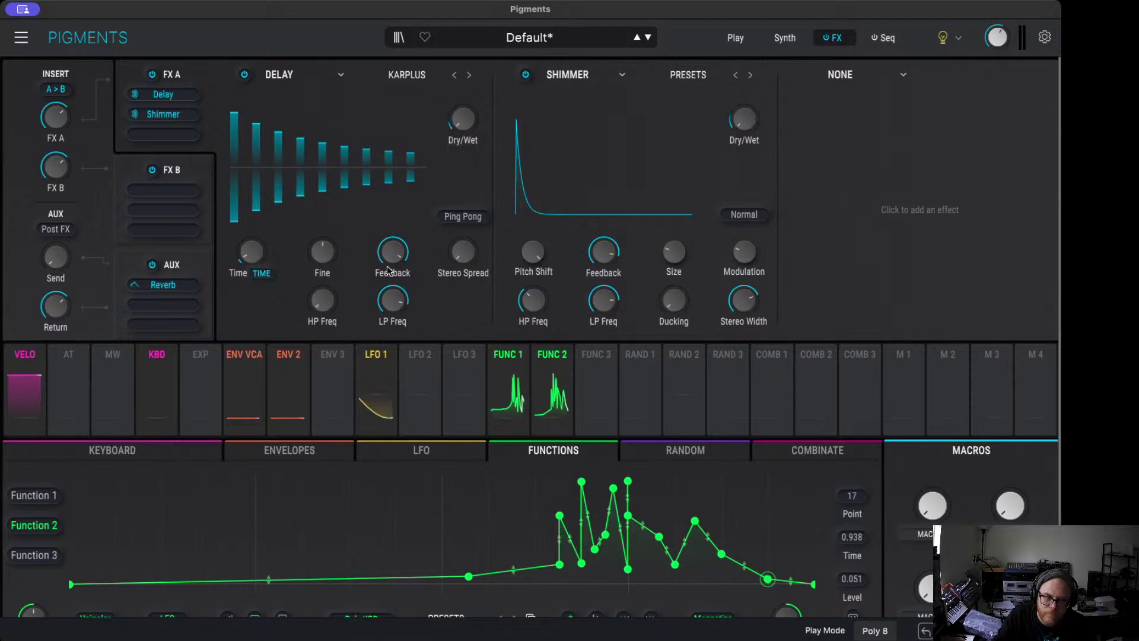
Step: Change Function 2's mode from LFO to Envelope
{"action": "scroll", "coordinate": [388, 270], "scroll_direction": "down", "scroll_amount": 3}
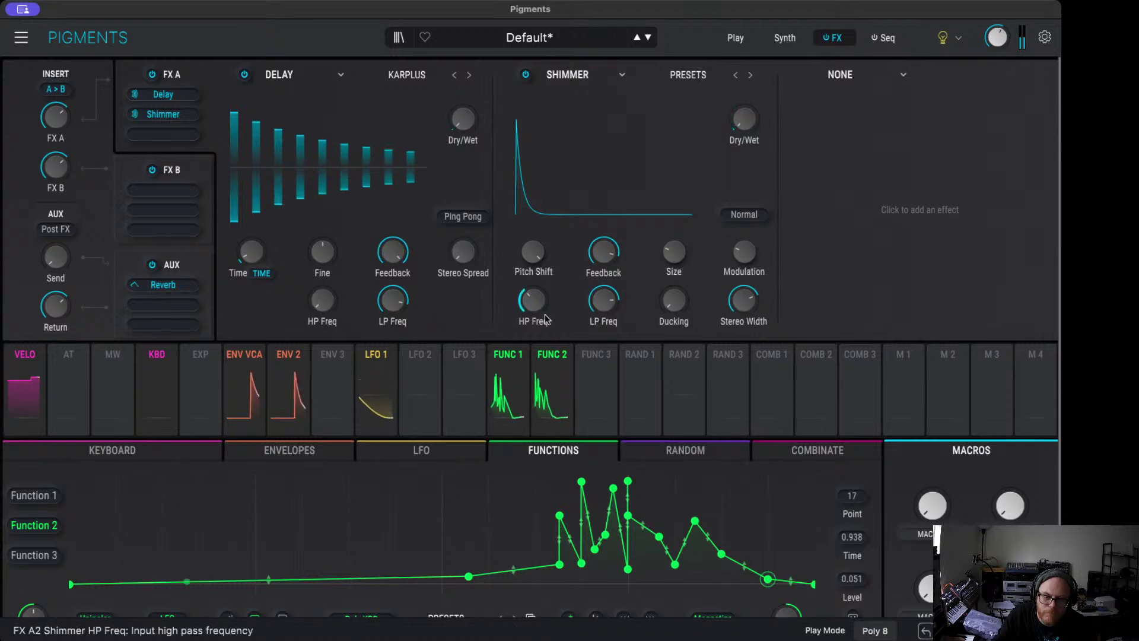
{"action": "scroll", "coordinate": [780, 460], "scroll_direction": "down", "scroll_amount": 1}
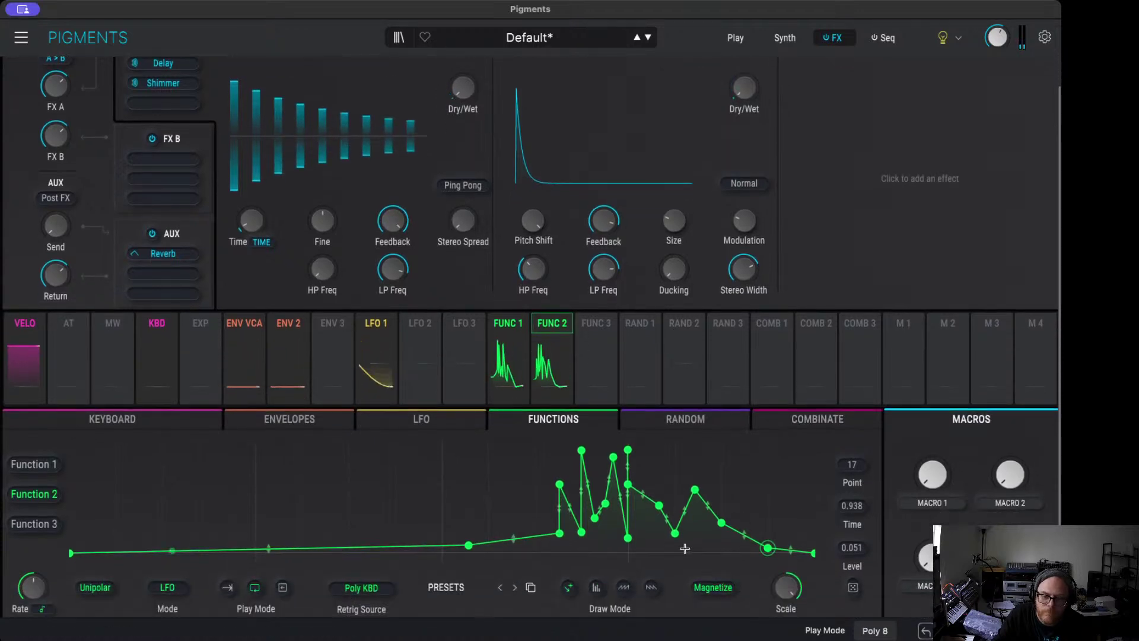
{"action": "scroll", "coordinate": [653, 552], "scroll_direction": "down", "scroll_amount": 1}
{"action": "left_click", "coordinate": [167, 579]}
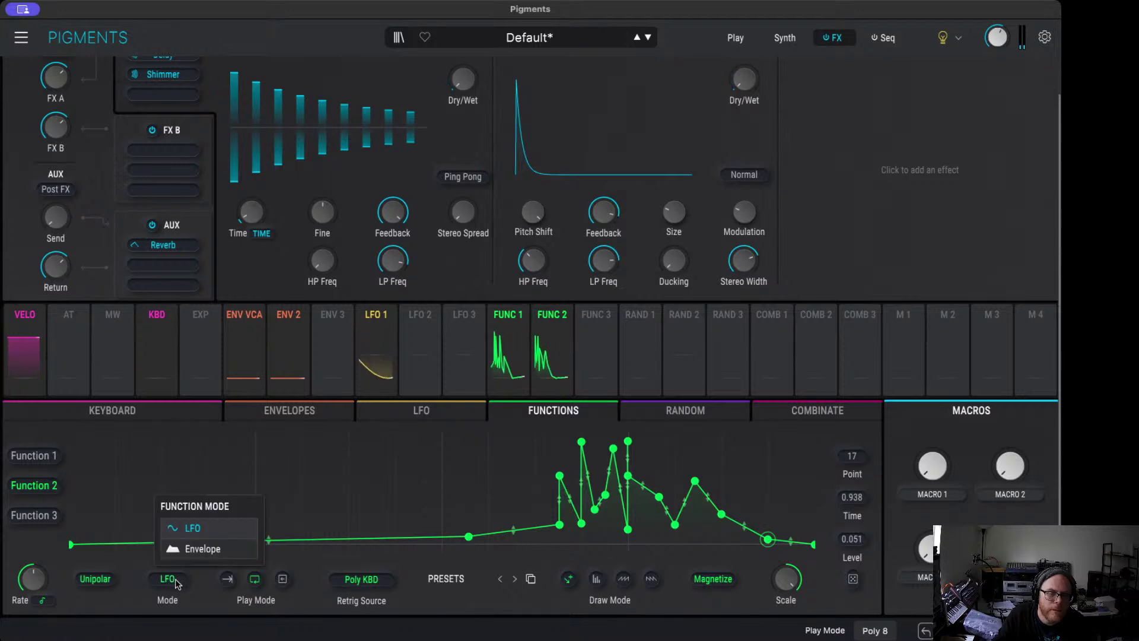
{"action": "left_click", "coordinate": [191, 544]}
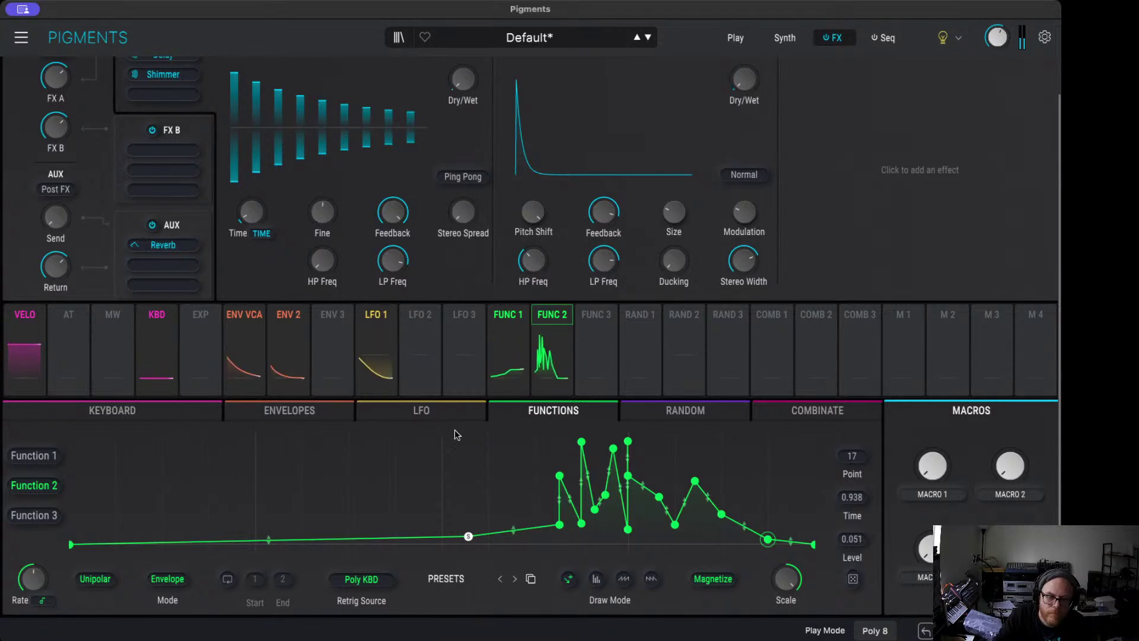
{"action": "scroll", "coordinate": [455, 429], "scroll_direction": "up", "scroll_amount": 1}
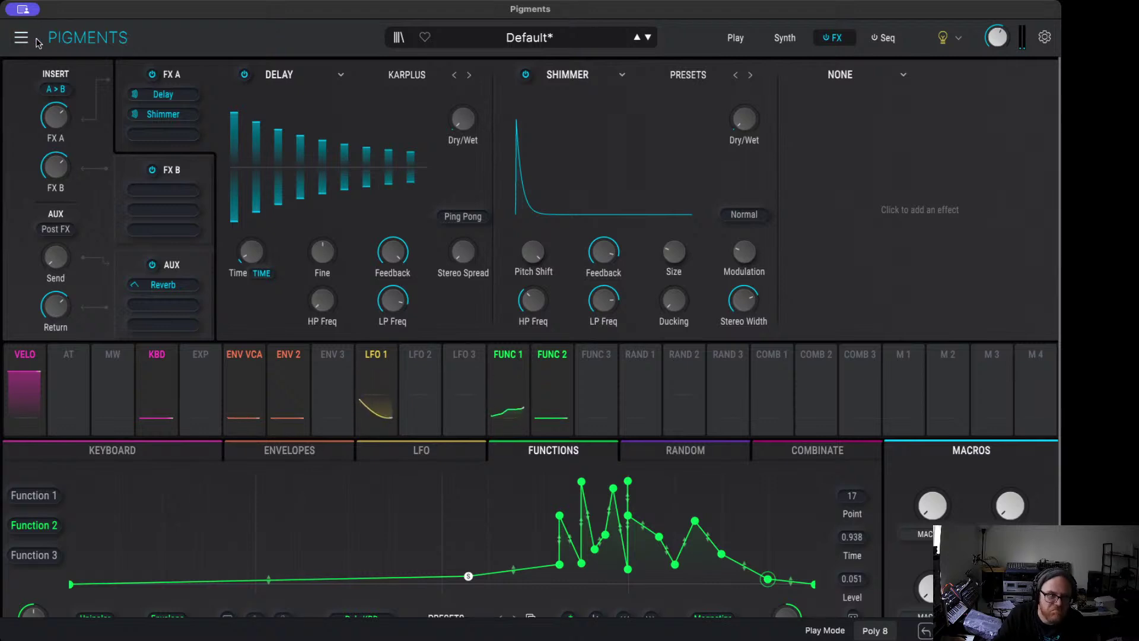
Step: Raise the synth's velocity-driven Amp Mod amount to about 0.7
{"action": "left_click", "coordinate": [785, 37]}
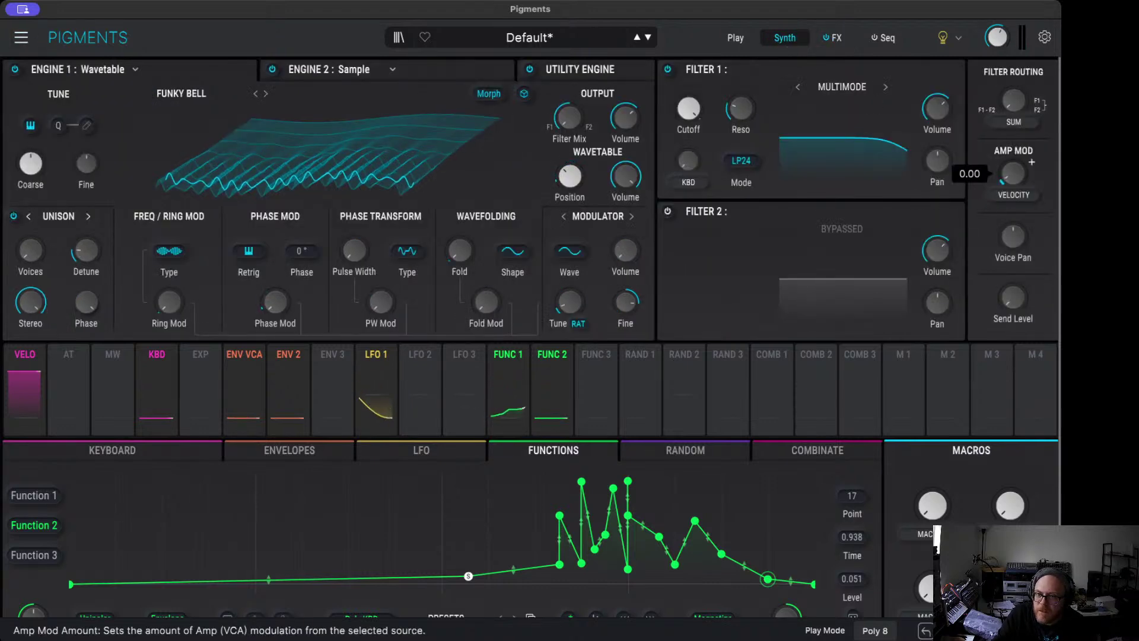
{"action": "left_click_drag", "start_coordinate": [1013, 175], "coordinate": [1013, 161]}
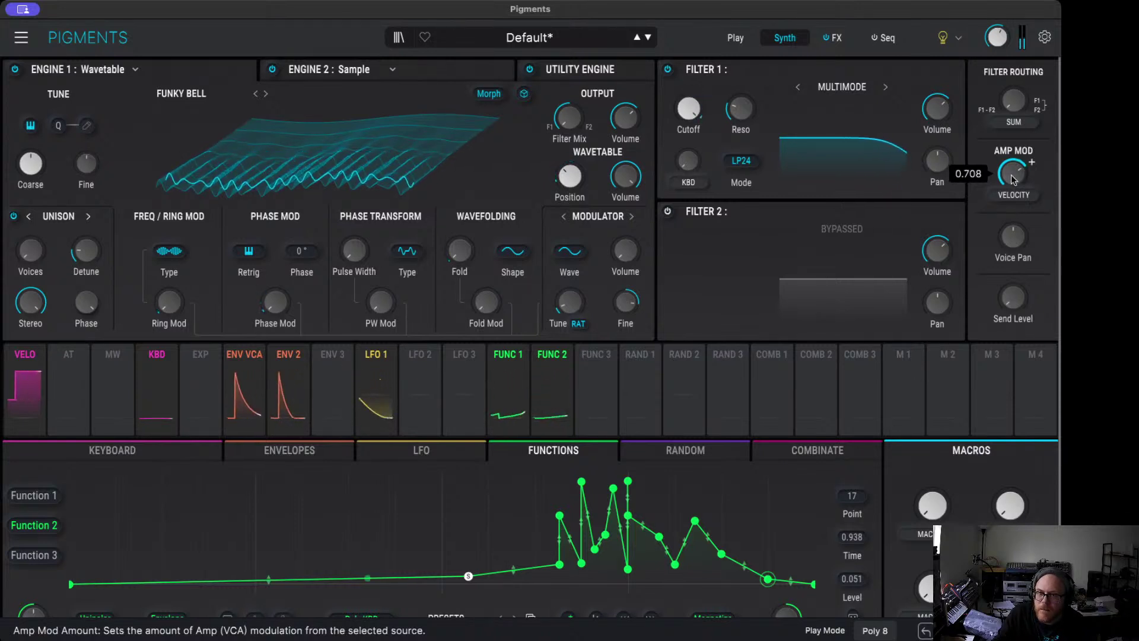
{"action": "scroll", "coordinate": [1013, 181], "scroll_direction": "up", "scroll_amount": 2}
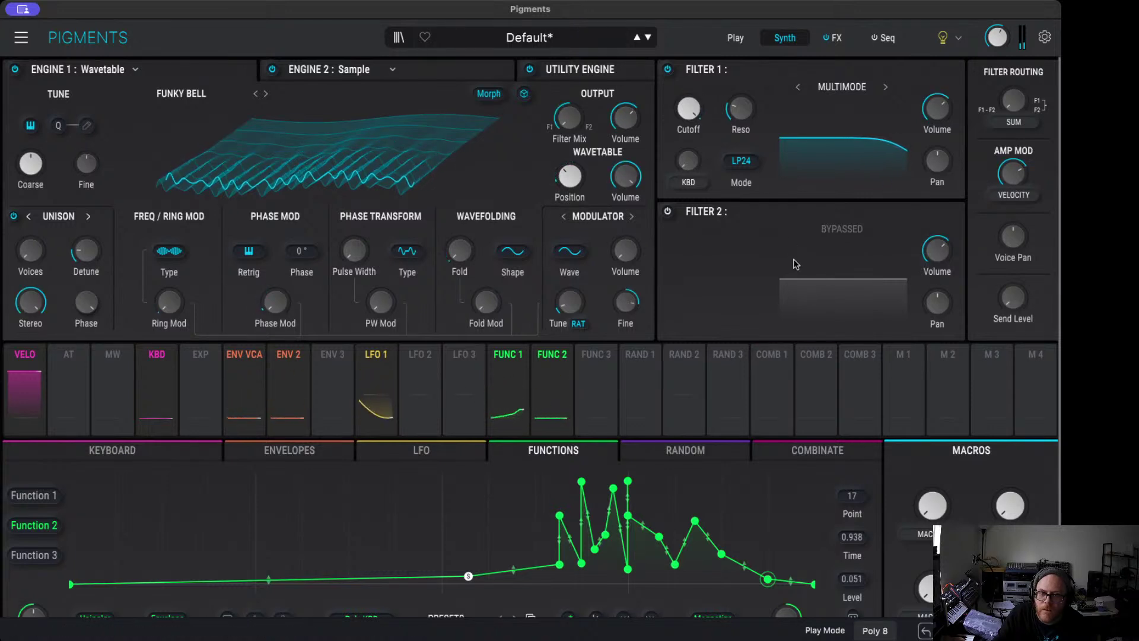
Step: Route velocity to Filter 1's Cutoff with an amount of -0.05 and to its Resonance with 0.22
{"action": "left_click", "coordinate": [24, 383]}
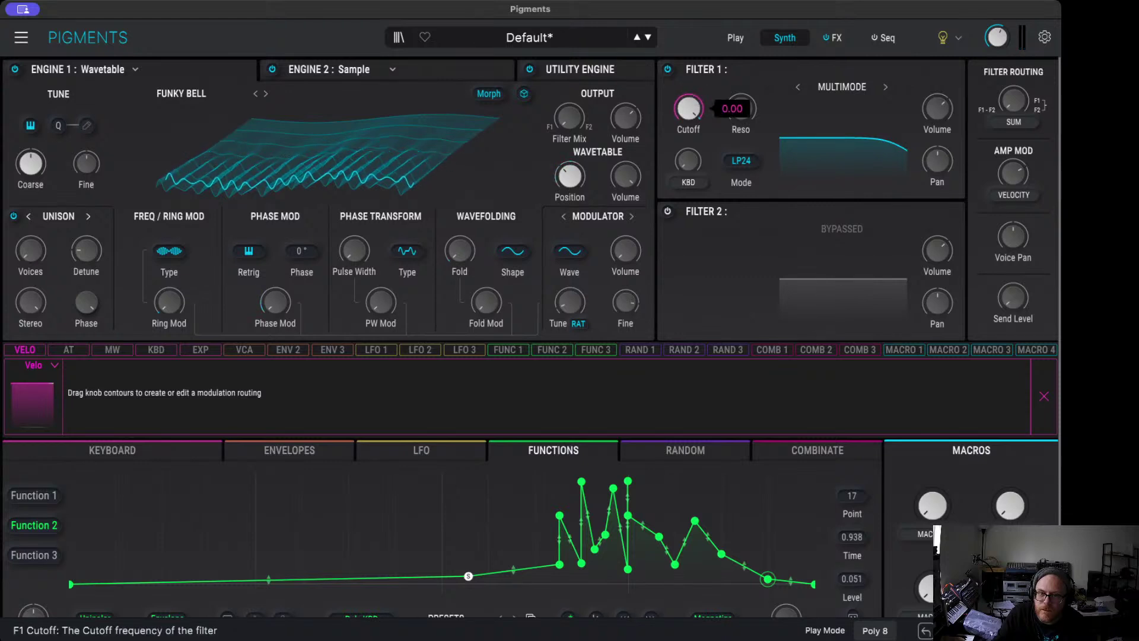
{"action": "left_click_drag", "start_coordinate": [699, 116], "coordinate": [702, 130]}
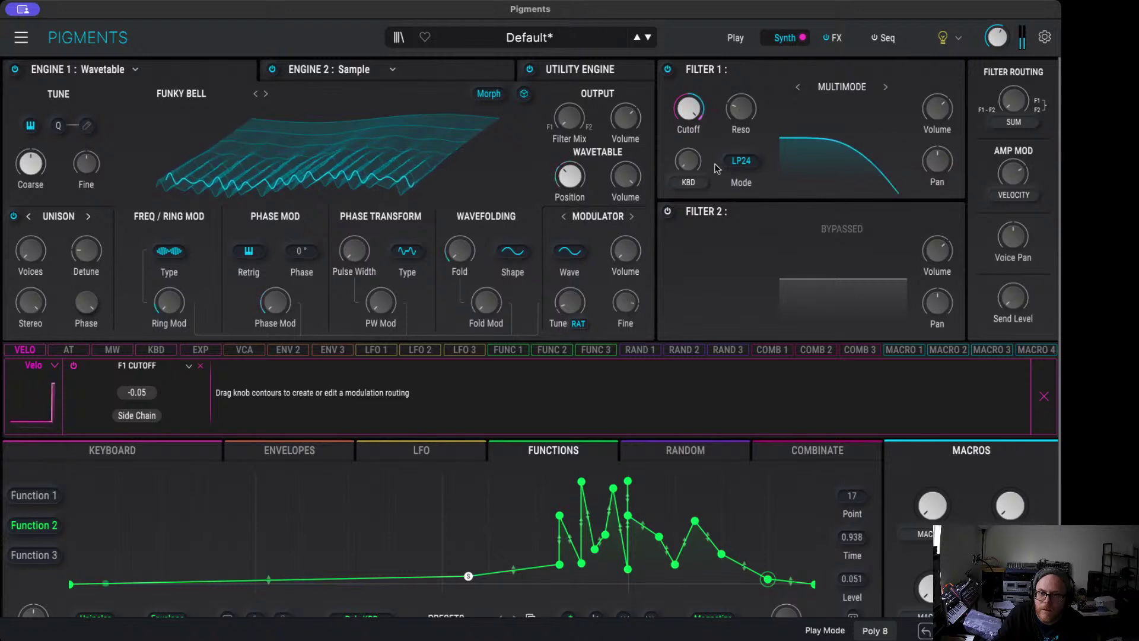
{"action": "left_click_drag", "start_coordinate": [734, 95], "coordinate": [734, 77]}
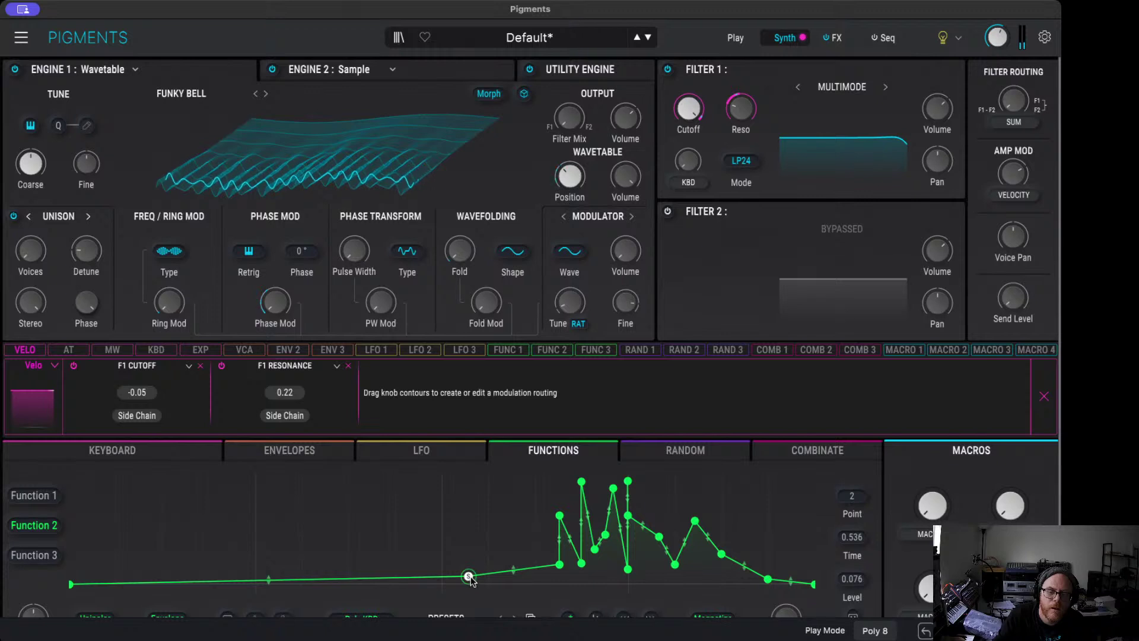
Step: Move Function 2's sustain point to the start of the curve, at time 0.016 and level 0.000
{"action": "mouse_move", "coordinate": [469, 576]}
{"action": "left_mouse_down"}
{"action": "mouse_move", "coordinate": [98, 600]}
{"action": "mouse_move", "coordinate": [80, 590]}
{"action": "left_mouse_up"}
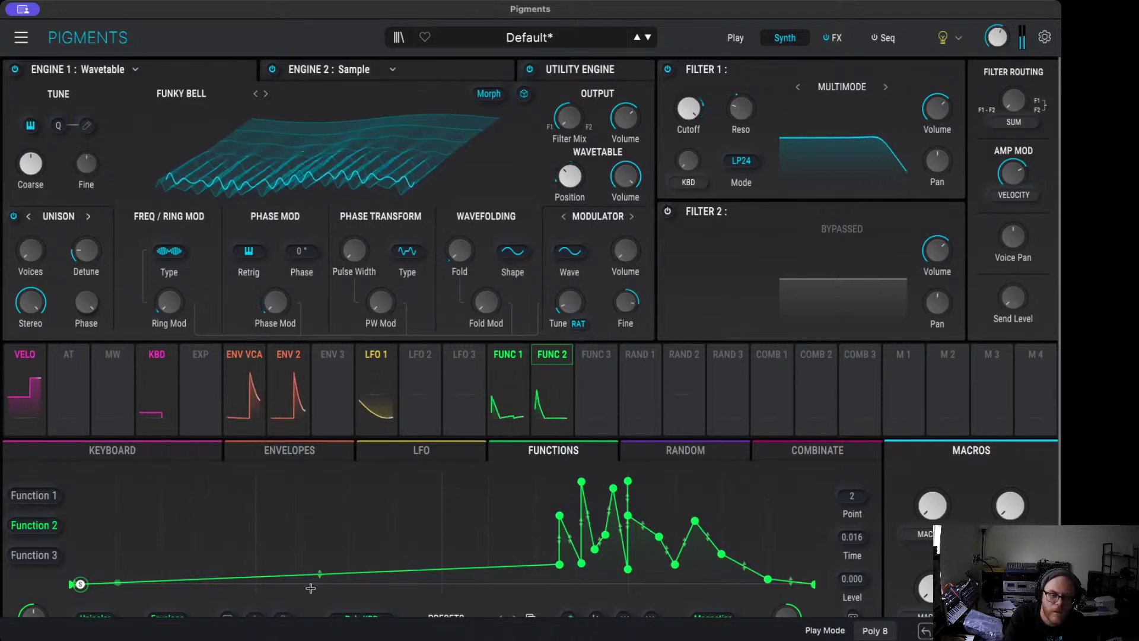
Step: Check Function 1's modulation routing, and compare the sound with all effects bypassed and re-enabled
{"action": "left_click", "coordinate": [507, 360]}
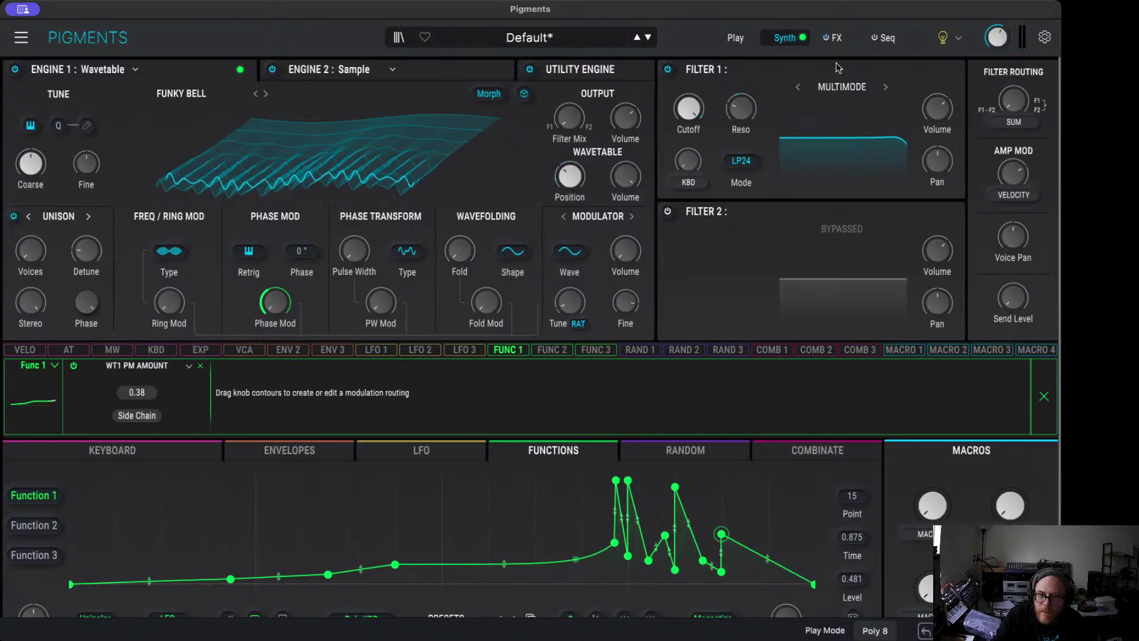
{"action": "left_click", "coordinate": [835, 38]}
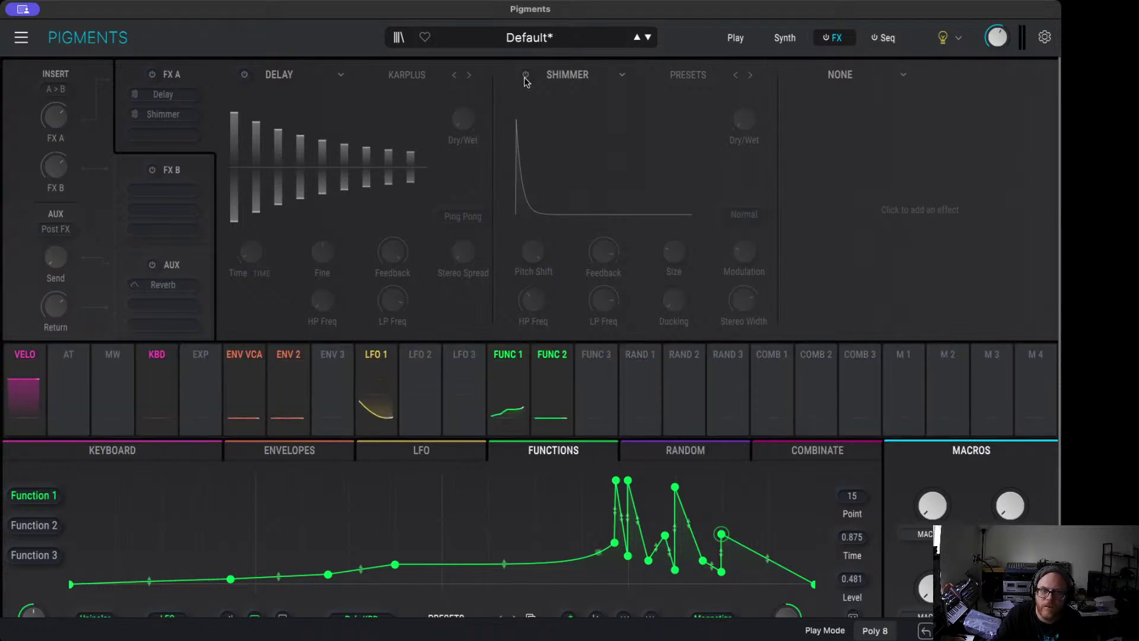
{"action": "left_click", "coordinate": [825, 37]}
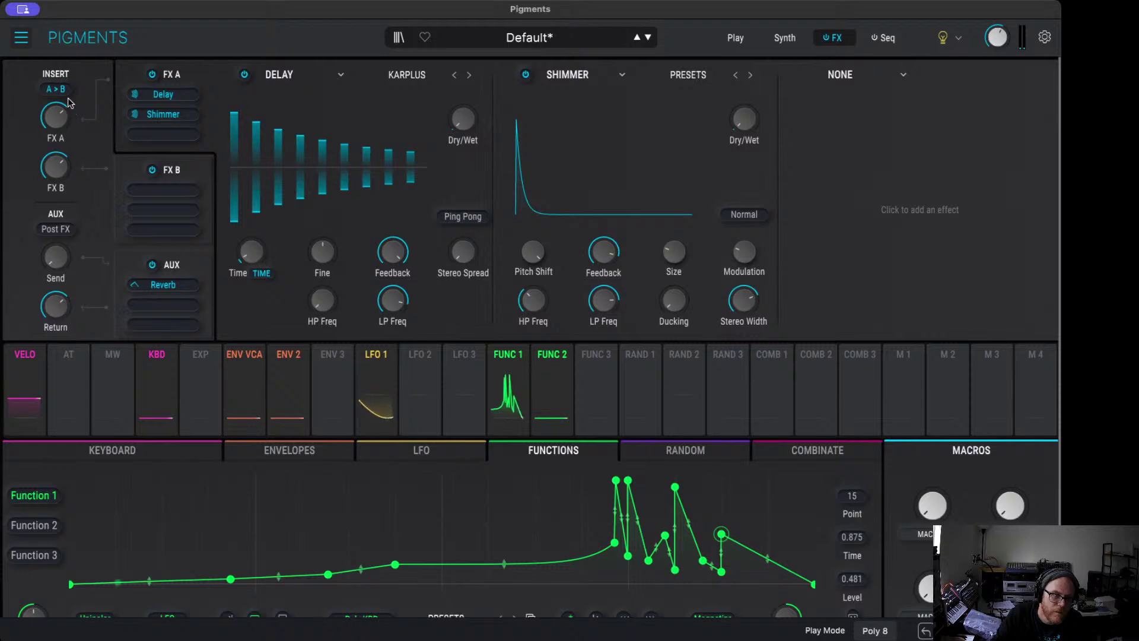
Step: Start saving the sound as a new preset named "Cyborg Hang Drum" and enter the author's name
{"action": "key", "text": "super+s"}
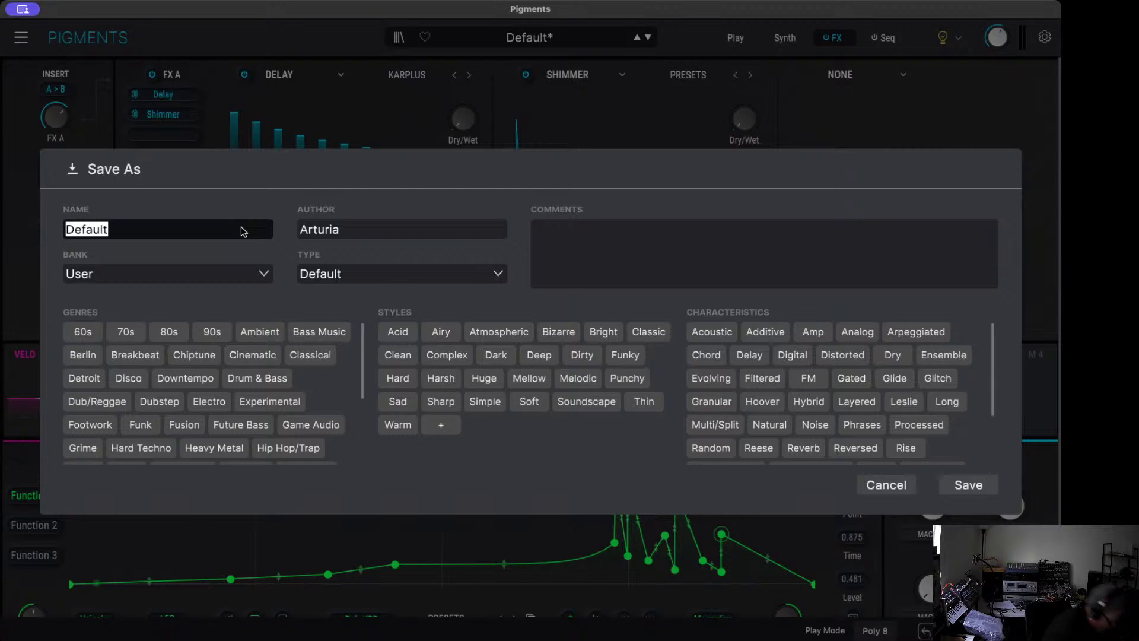
{"action": "type", "text": "Cyborg Hang"}
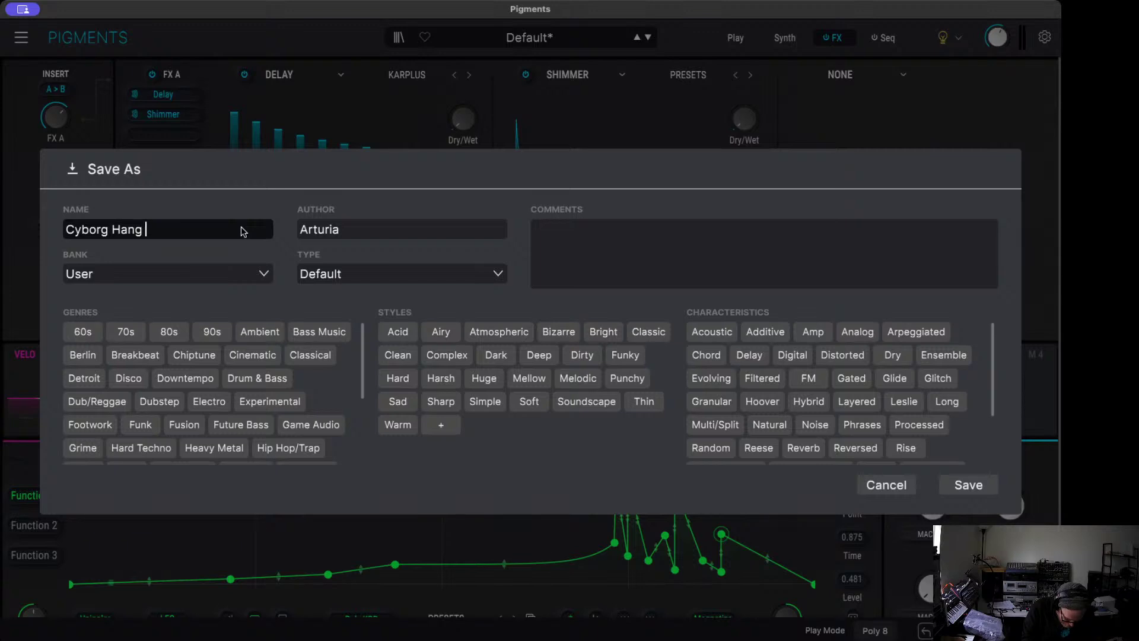
{"action": "type", "text": " Drum"}
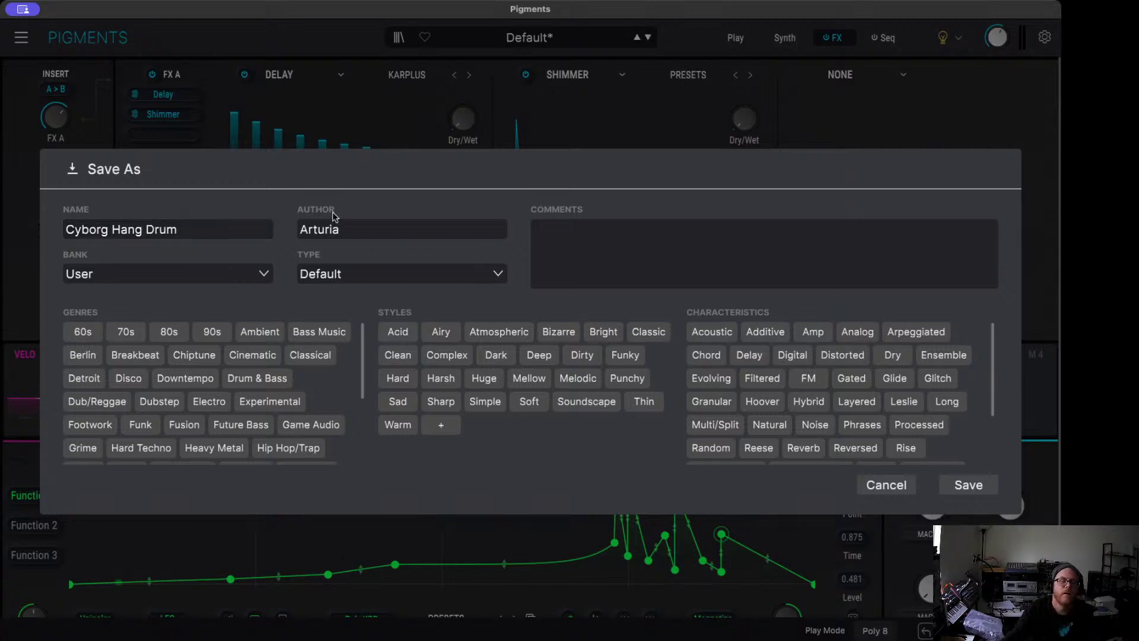
{"action": "left_click", "coordinate": [349, 230]}
{"action": "double_click", "coordinate": [350, 230]}
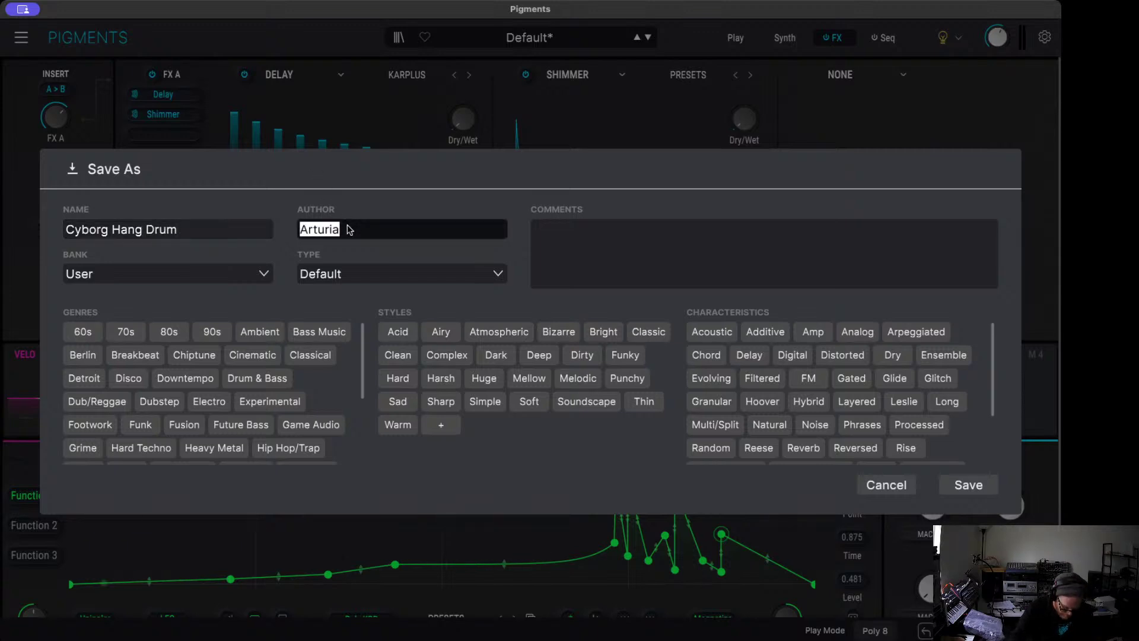
{"action": "type", "text": "Ether Dive"}
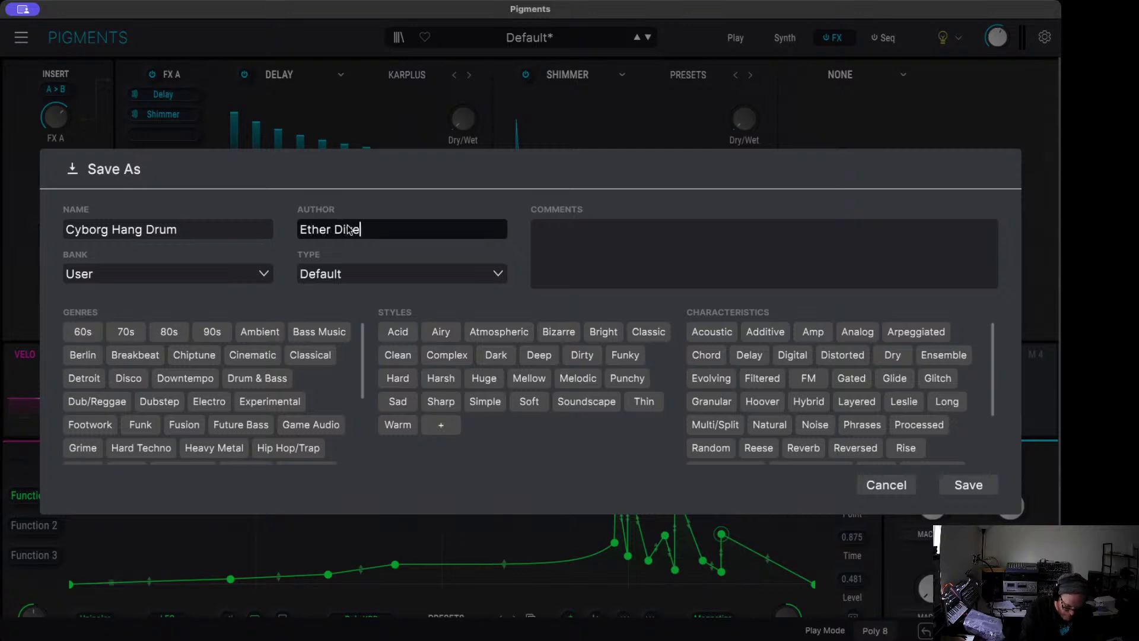
{"action": "type", "text": "r"}
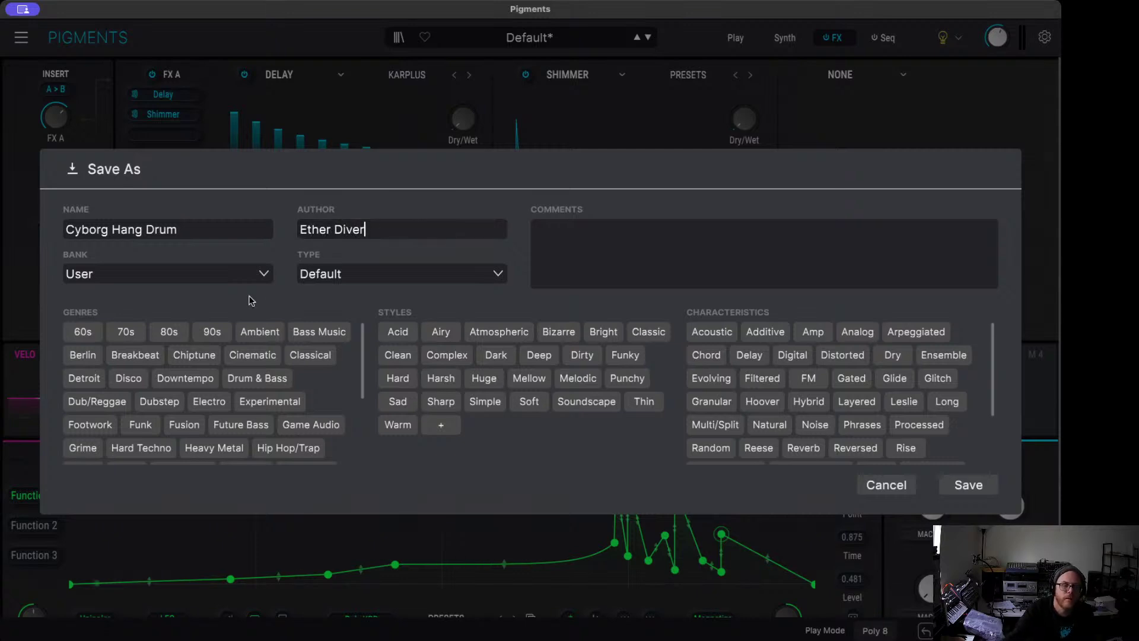
Step: Set the preset's type to Hit and tag it with the styles Bizarre, Dirty, Complex and Soundscape
{"action": "left_click", "coordinate": [343, 278]}
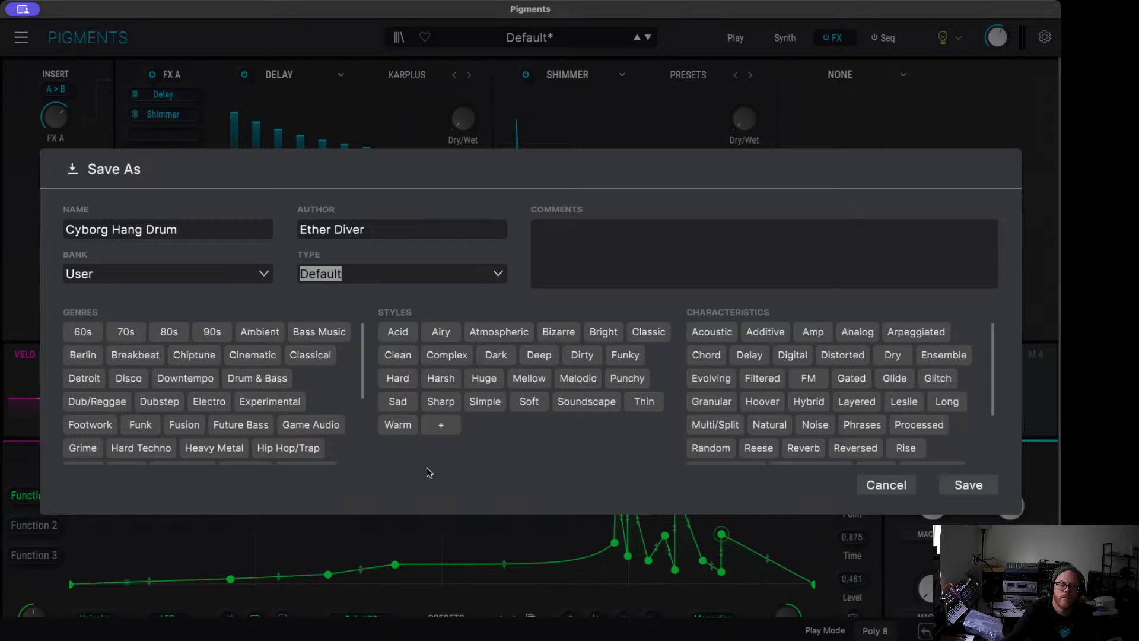
{"action": "type", "text": "Hit"}
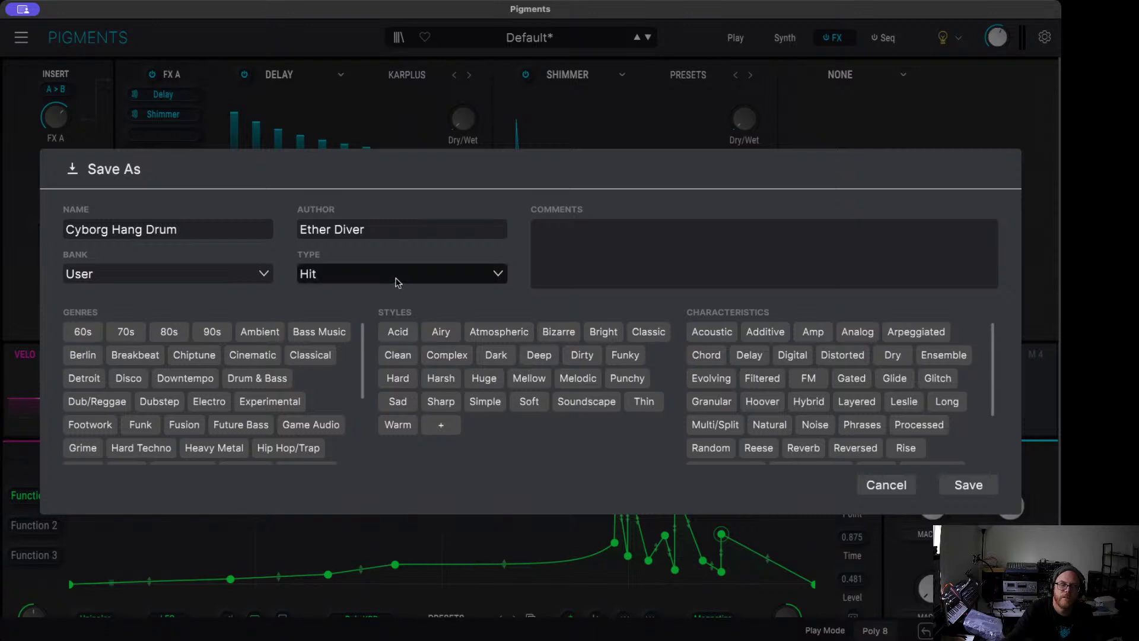
{"action": "left_click", "coordinate": [744, 271]}
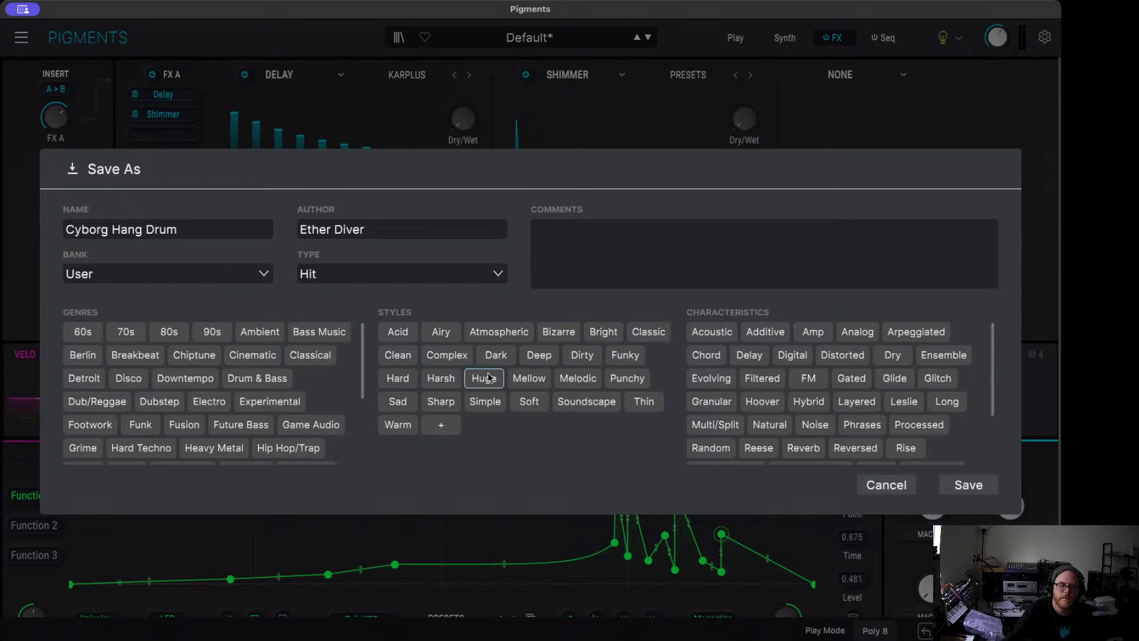
{"action": "left_click", "coordinate": [558, 331]}
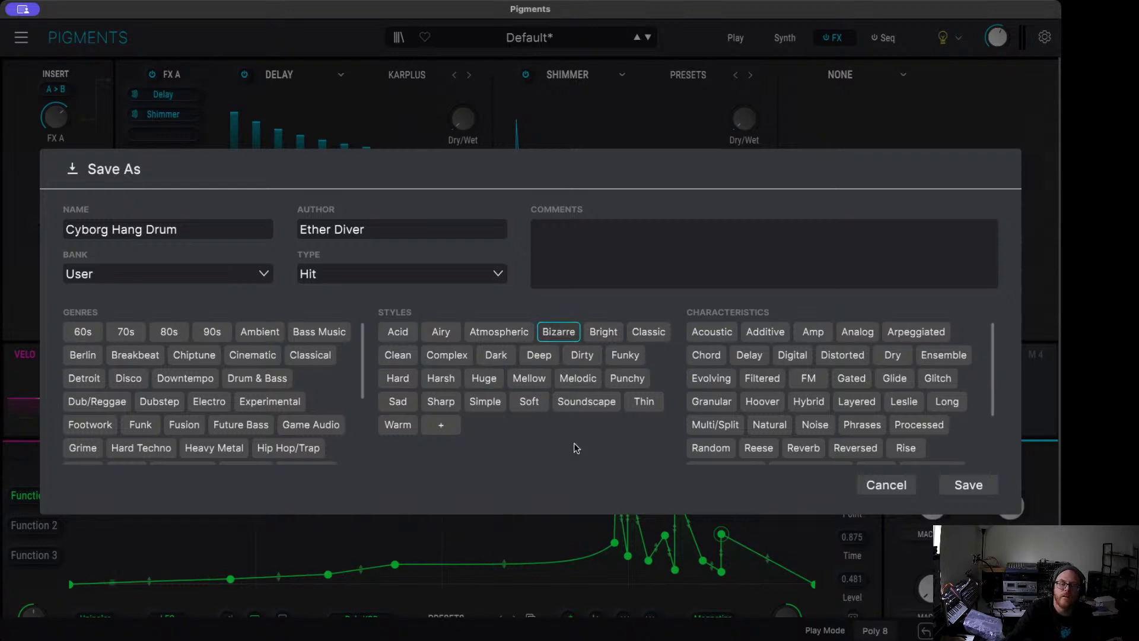
{"action": "left_click", "coordinate": [582, 354]}
{"action": "left_click", "coordinate": [446, 355]}
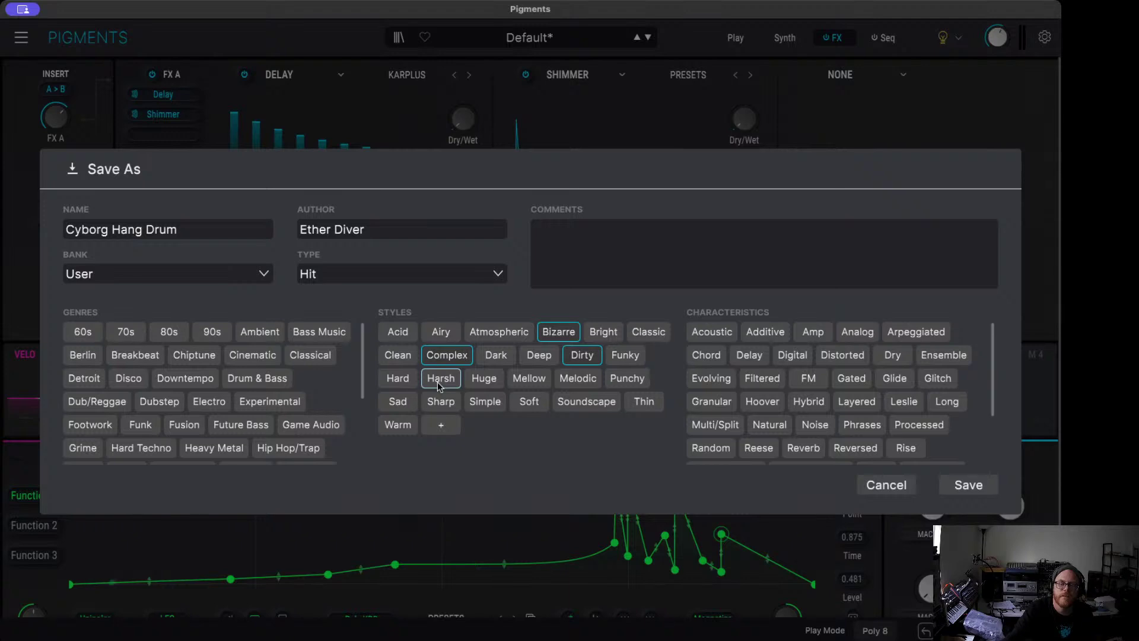
{"action": "left_click", "coordinate": [583, 403]}
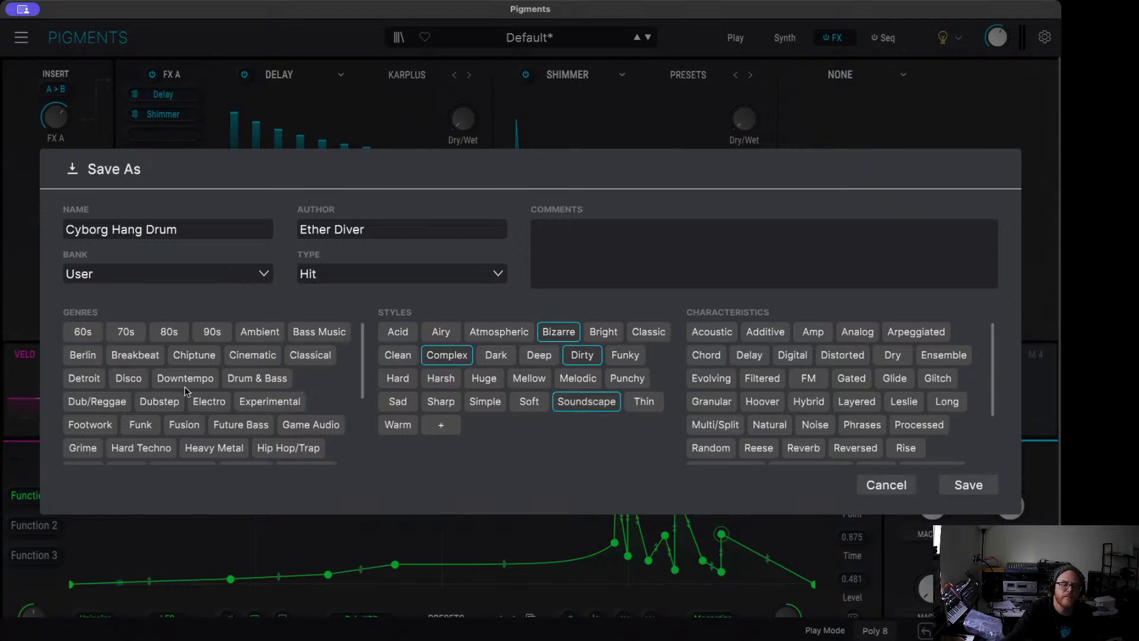
Step: Tag the preset with the genres Dubstep and IDM
{"action": "scroll", "coordinate": [166, 397], "scroll_direction": "down", "scroll_amount": 1}
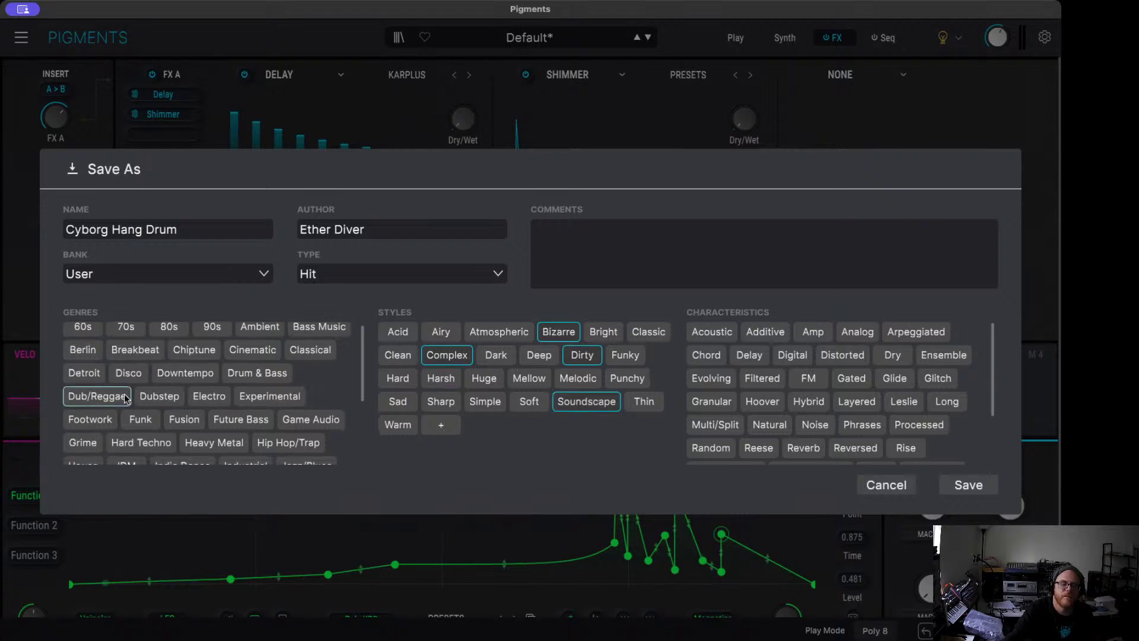
{"action": "left_click", "coordinate": [152, 395]}
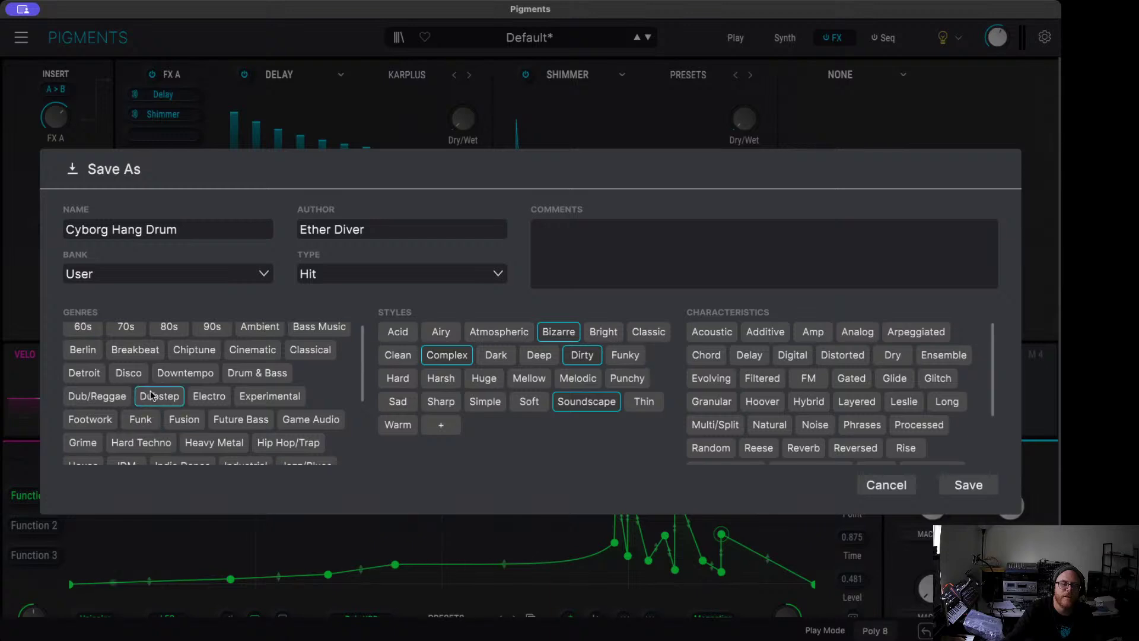
{"action": "scroll", "coordinate": [156, 388], "scroll_direction": "down", "scroll_amount": 5}
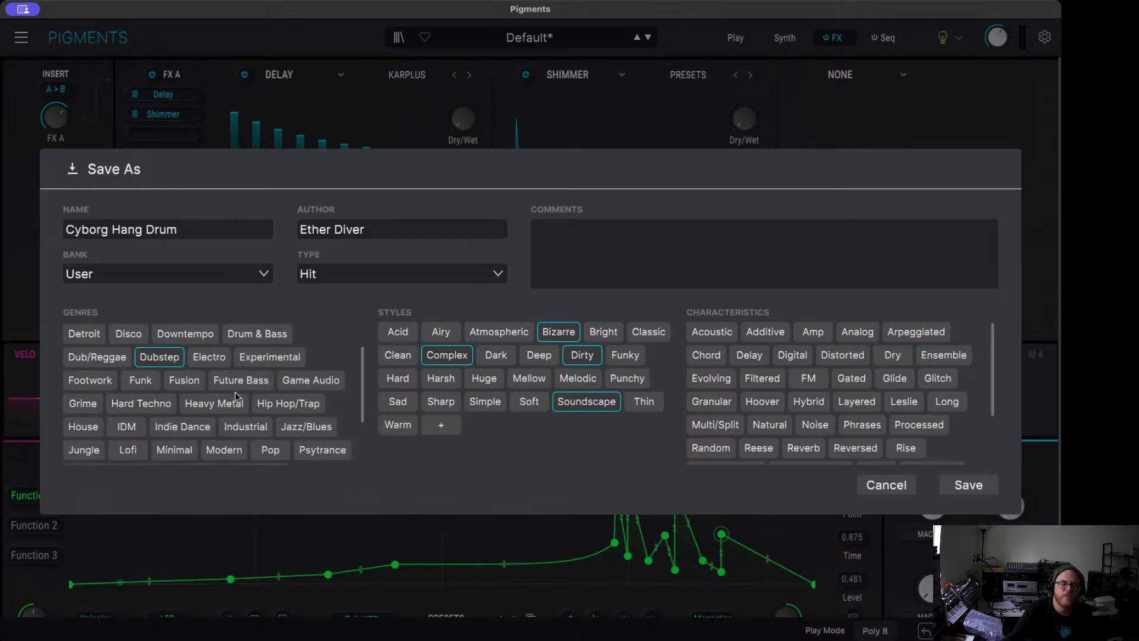
{"action": "left_click", "coordinate": [127, 427]}
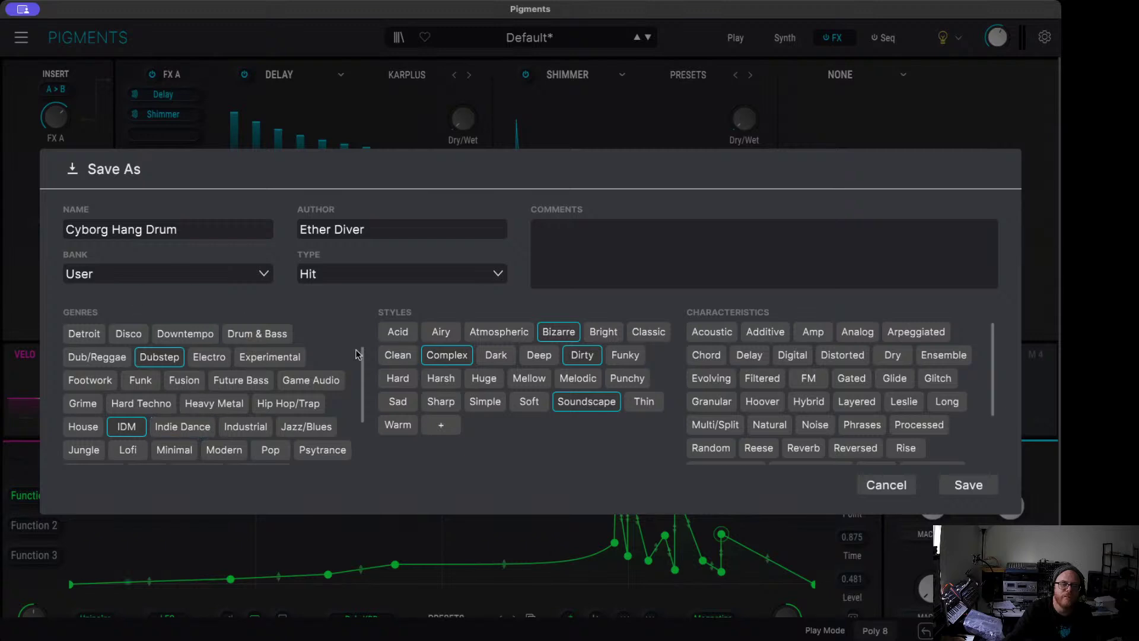
{"action": "scroll", "coordinate": [895, 373], "scroll_direction": "down", "scroll_amount": 2}
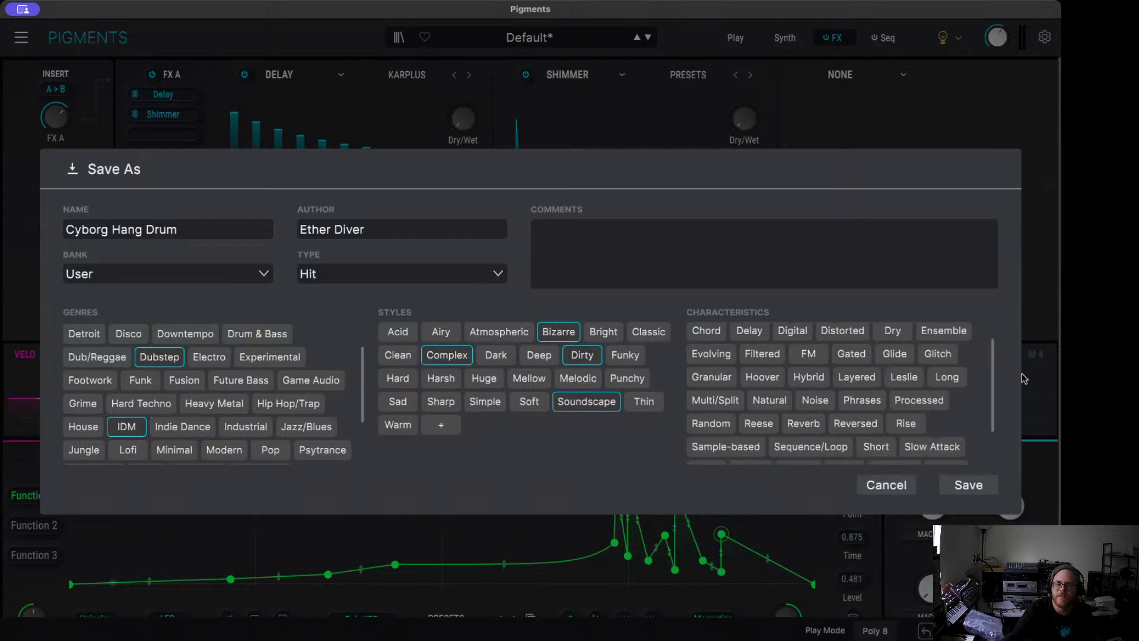
Step: Tag the preset with the characteristics Distorted and Digital, and save it
{"action": "left_click", "coordinate": [843, 330]}
{"action": "scroll", "coordinate": [952, 420], "scroll_direction": "up", "scroll_amount": 1}
{"action": "left_click", "coordinate": [897, 399]}
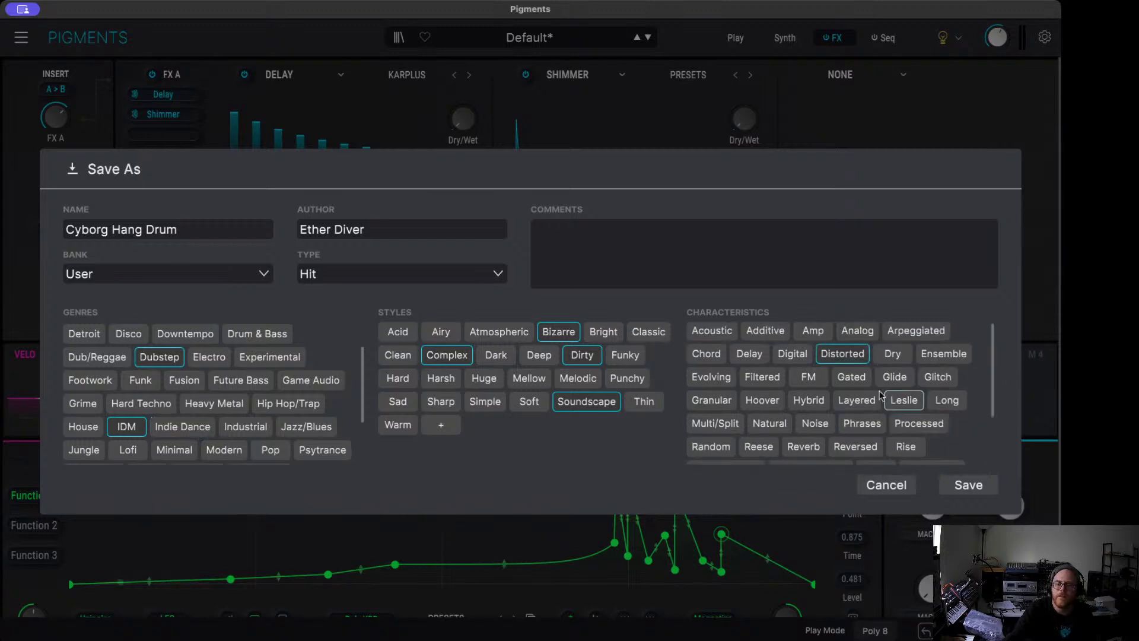
{"action": "left_click", "coordinate": [792, 355]}
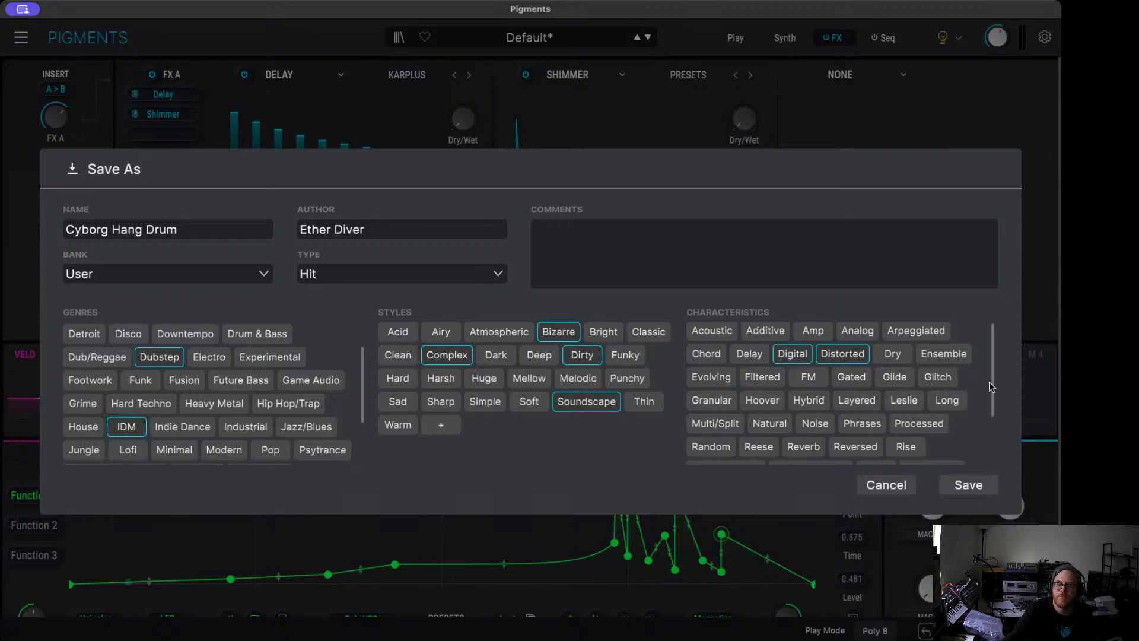
{"action": "scroll", "coordinate": [949, 374], "scroll_direction": "down", "scroll_amount": 2}
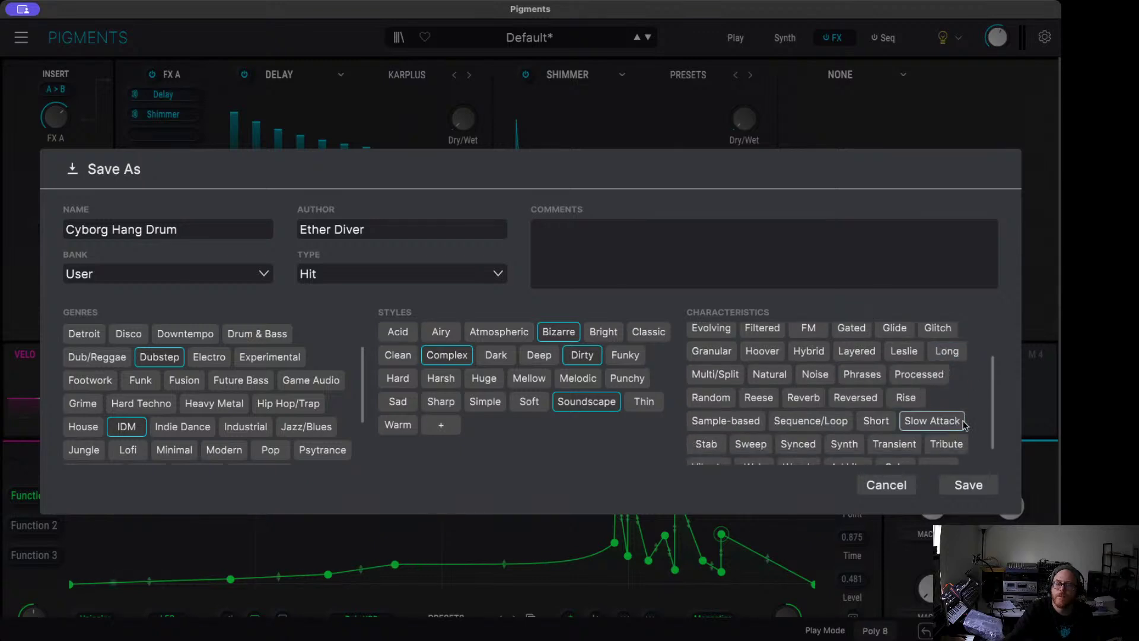
{"action": "scroll", "coordinate": [923, 389], "scroll_direction": "down", "scroll_amount": 1}
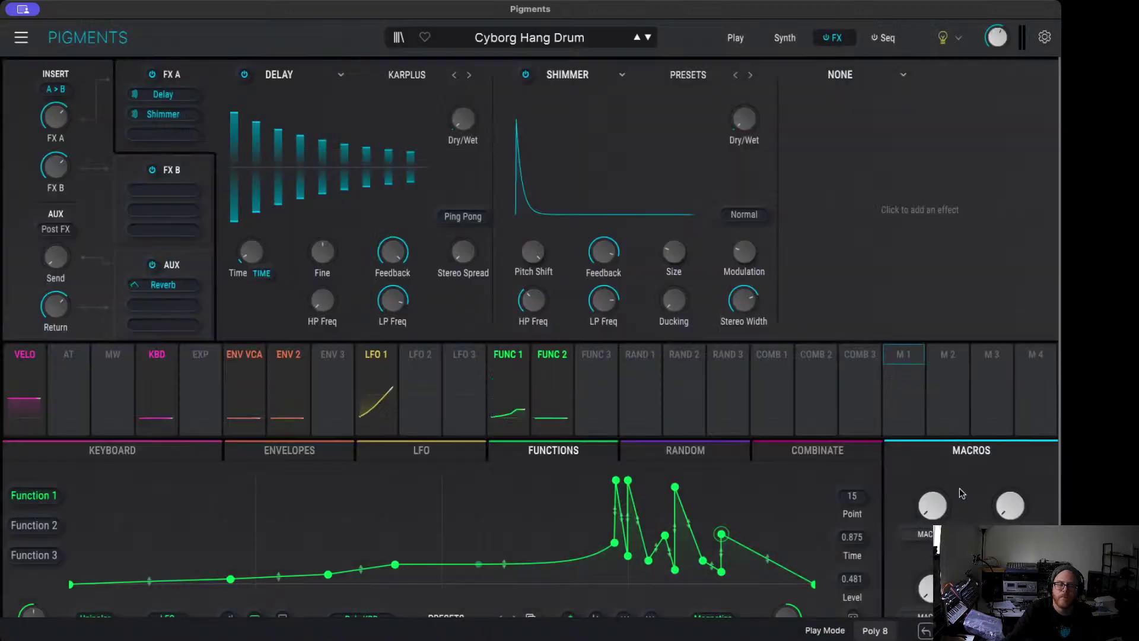
{"action": "left_click", "coordinate": [964, 485]}
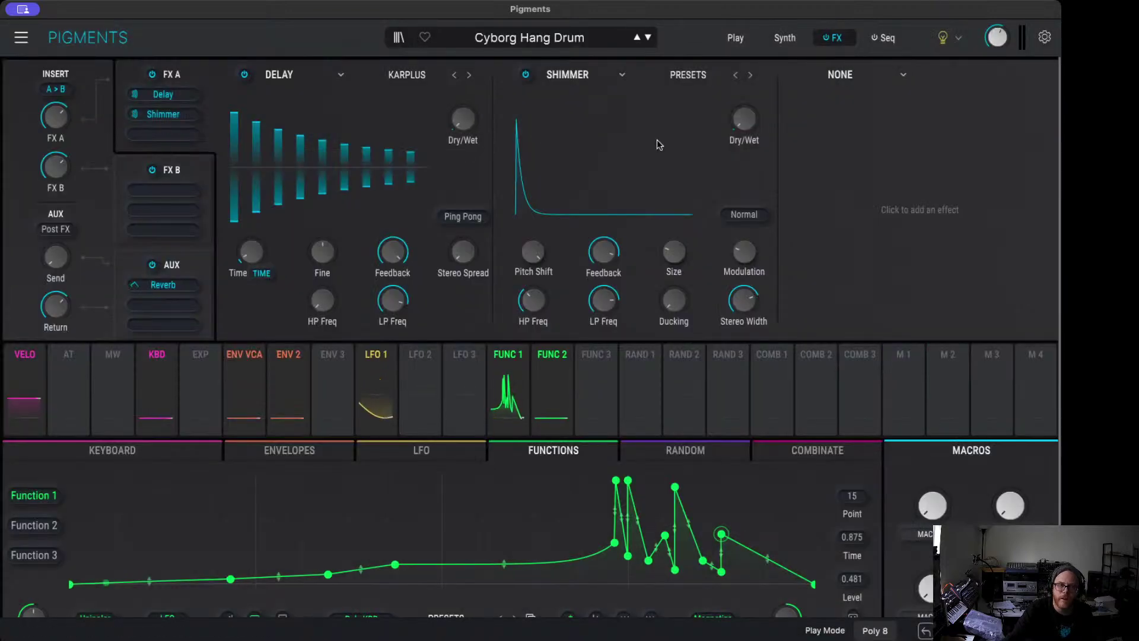
Step: Load the next preset, return to Cyborg Hang Drum, and check the saved preset in the preset list
{"action": "left_click", "coordinate": [647, 38]}
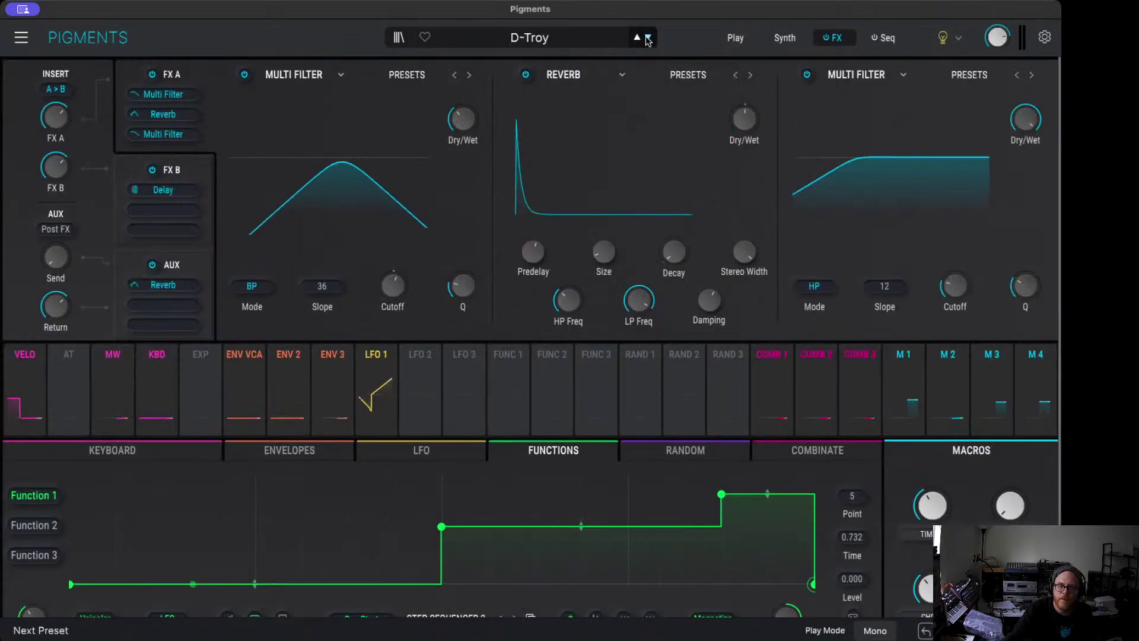
{"action": "left_click", "coordinate": [637, 37]}
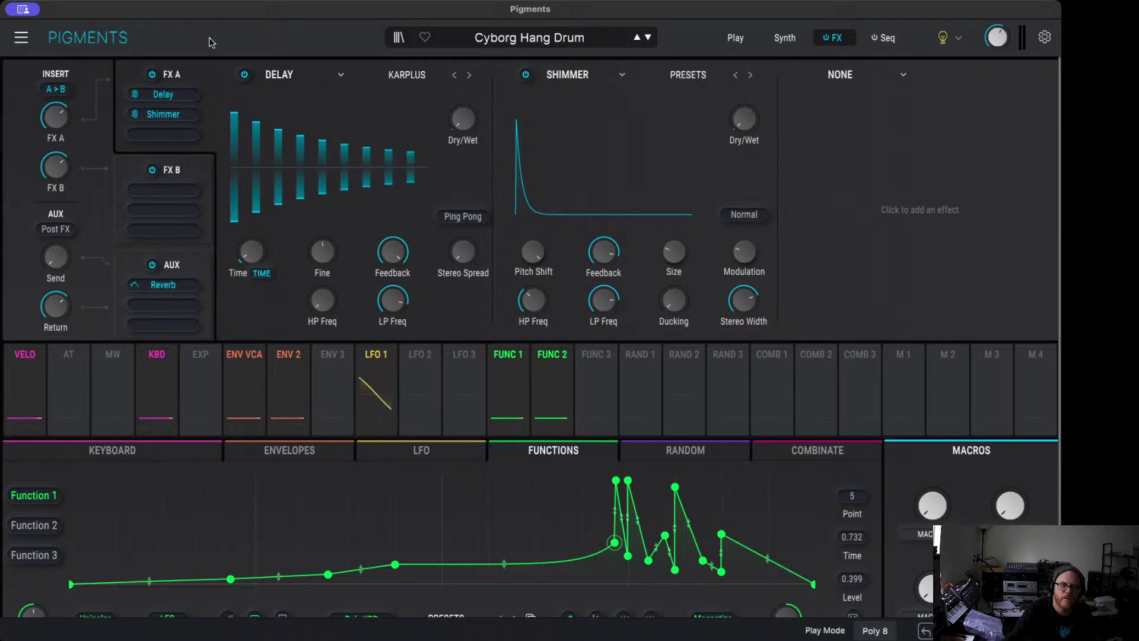
{"action": "left_click", "coordinate": [486, 39]}
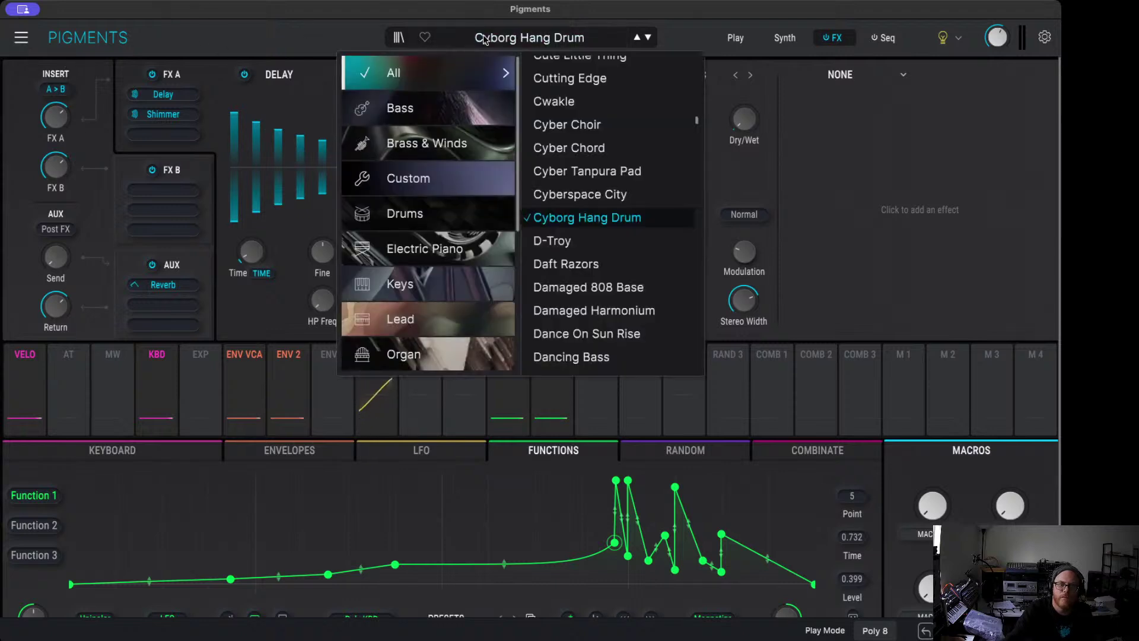
Step: Open the User sound bank in the preset browser and look through all of its presets
{"action": "left_click", "coordinate": [397, 40]}
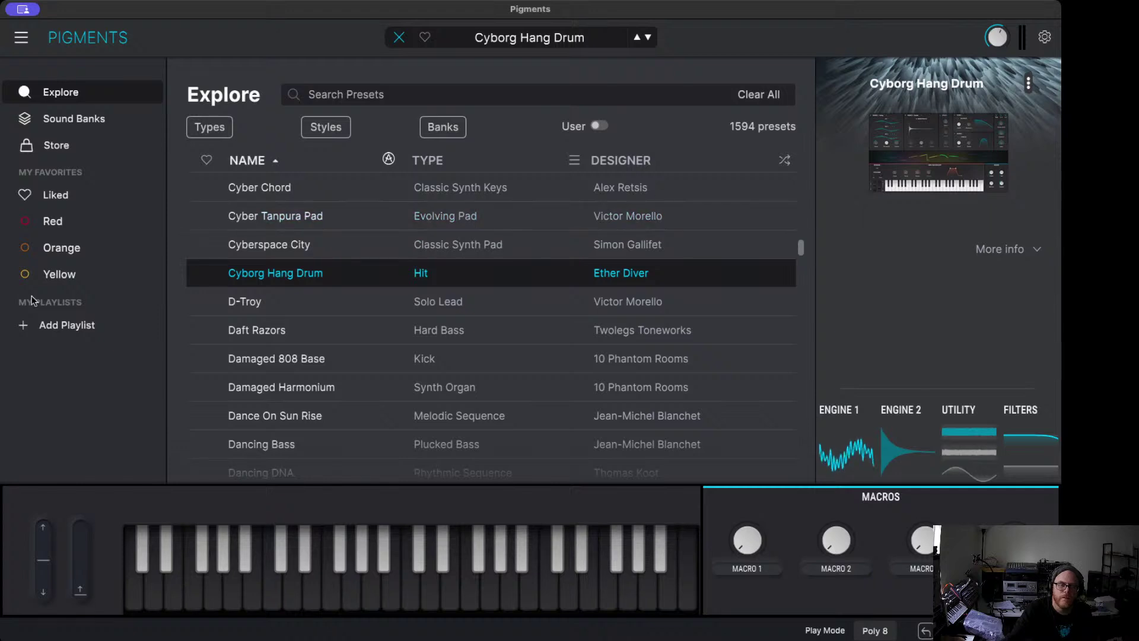
{"action": "left_click", "coordinate": [66, 122]}
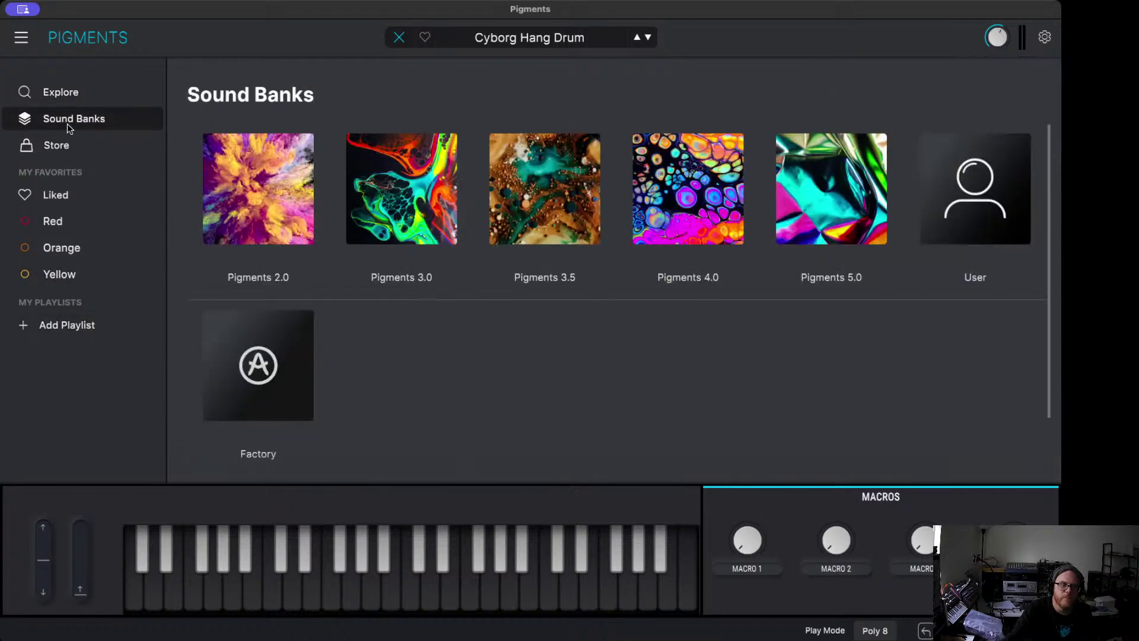
{"action": "left_click", "coordinate": [1009, 190]}
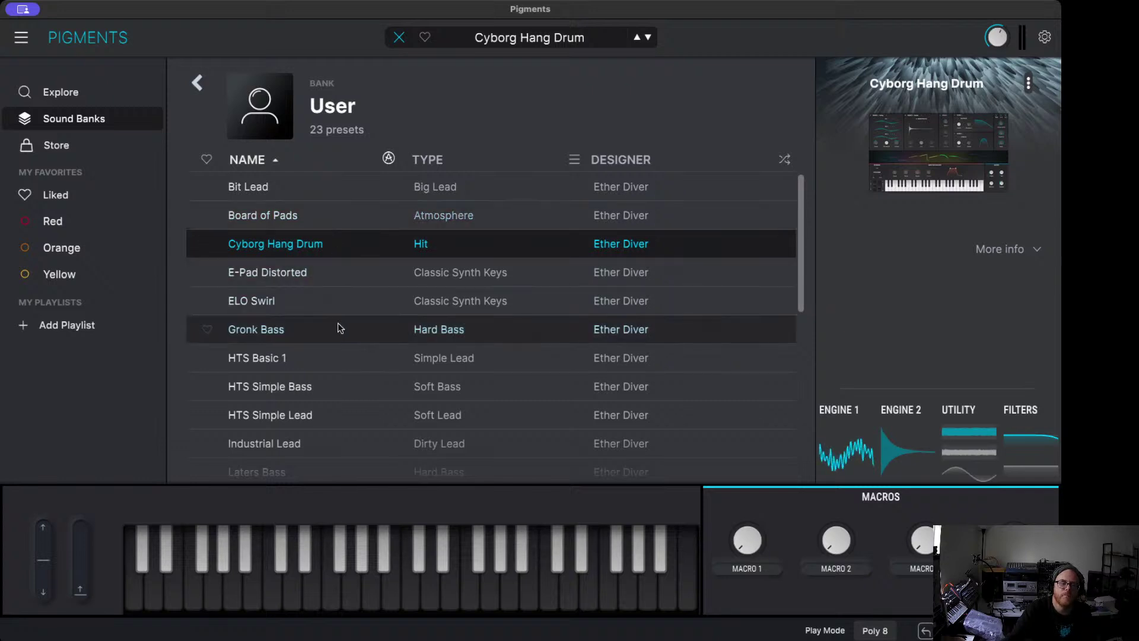
{"action": "scroll", "coordinate": [356, 369], "scroll_direction": "down", "scroll_amount": 1}
{"action": "scroll", "coordinate": [356, 368], "scroll_direction": "down", "scroll_amount": 3}
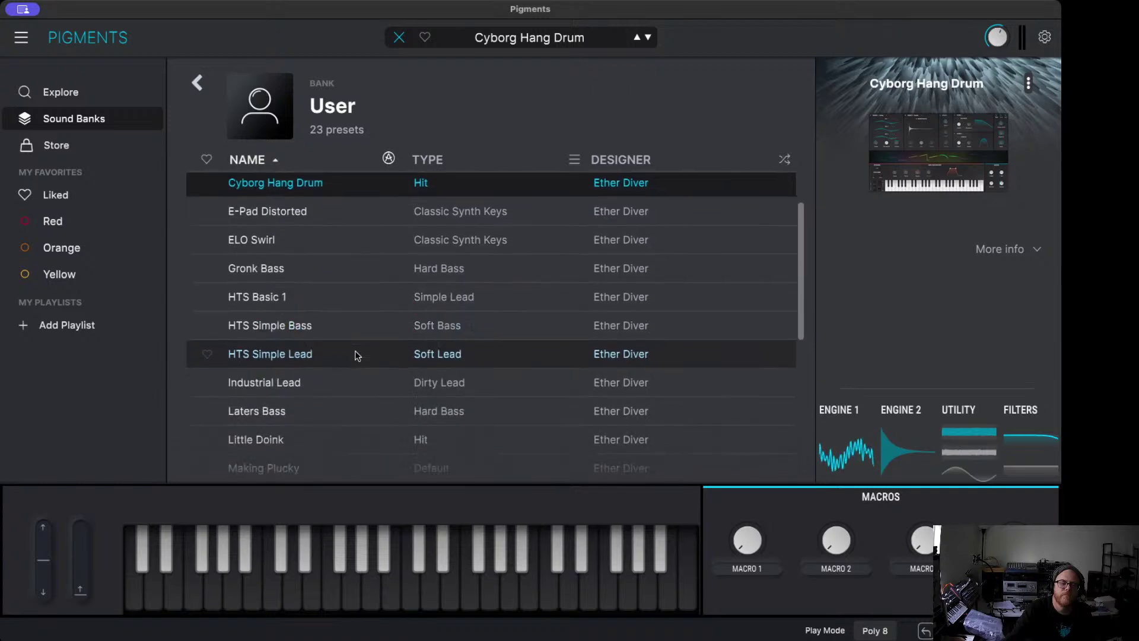
{"action": "scroll", "coordinate": [342, 363], "scroll_direction": "down", "scroll_amount": 1}
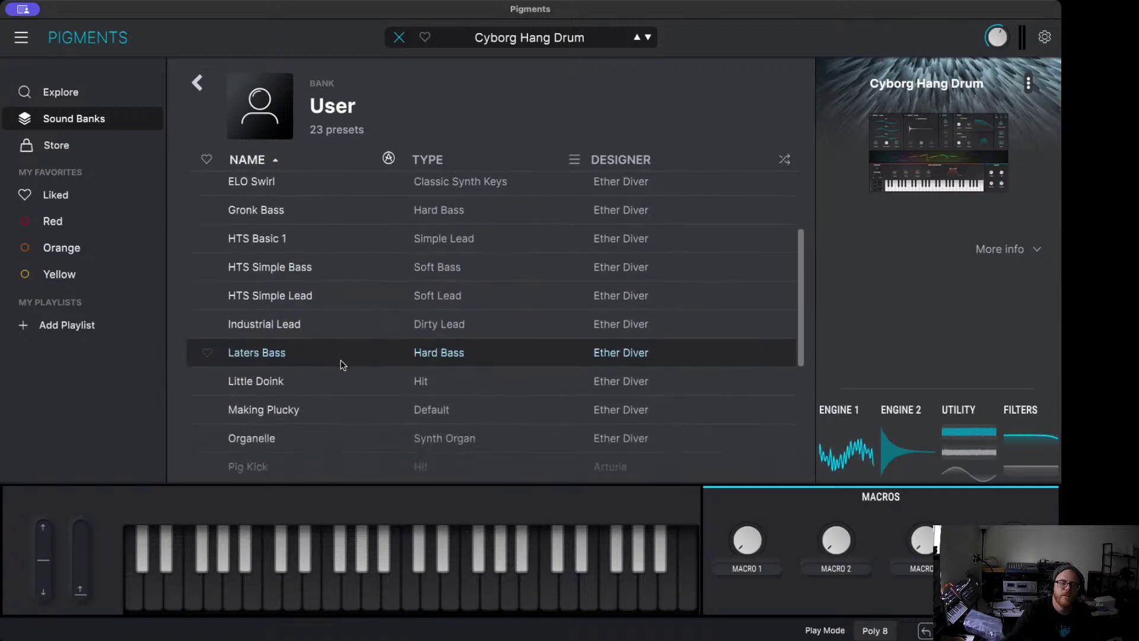
{"action": "scroll", "coordinate": [347, 356], "scroll_direction": "down", "scroll_amount": 4}
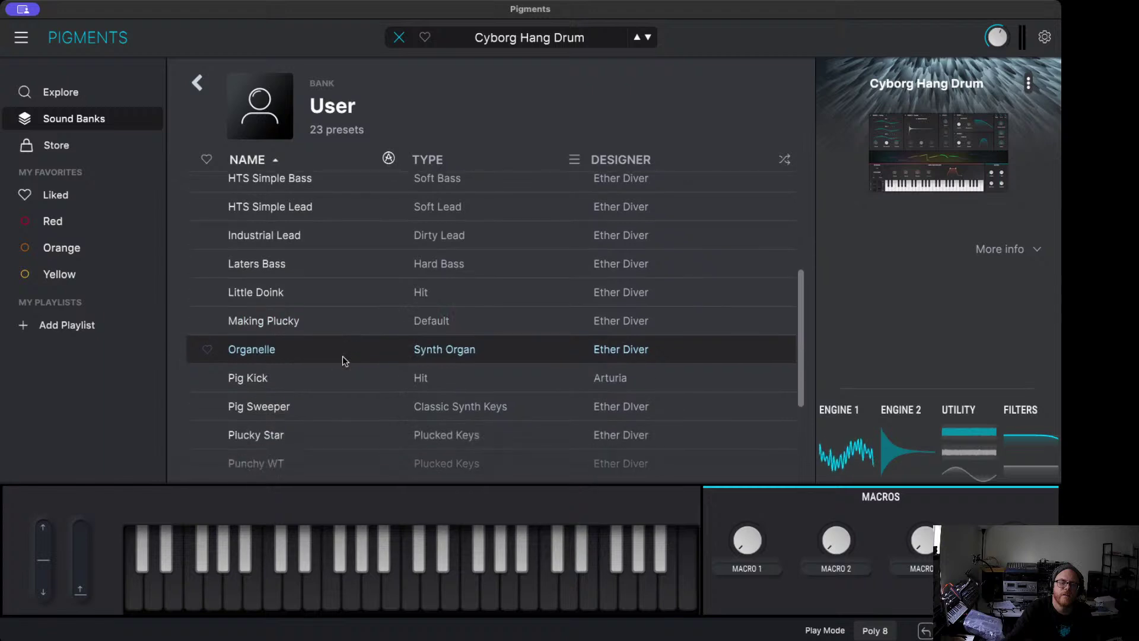
{"action": "scroll", "coordinate": [343, 358], "scroll_direction": "down", "scroll_amount": 4}
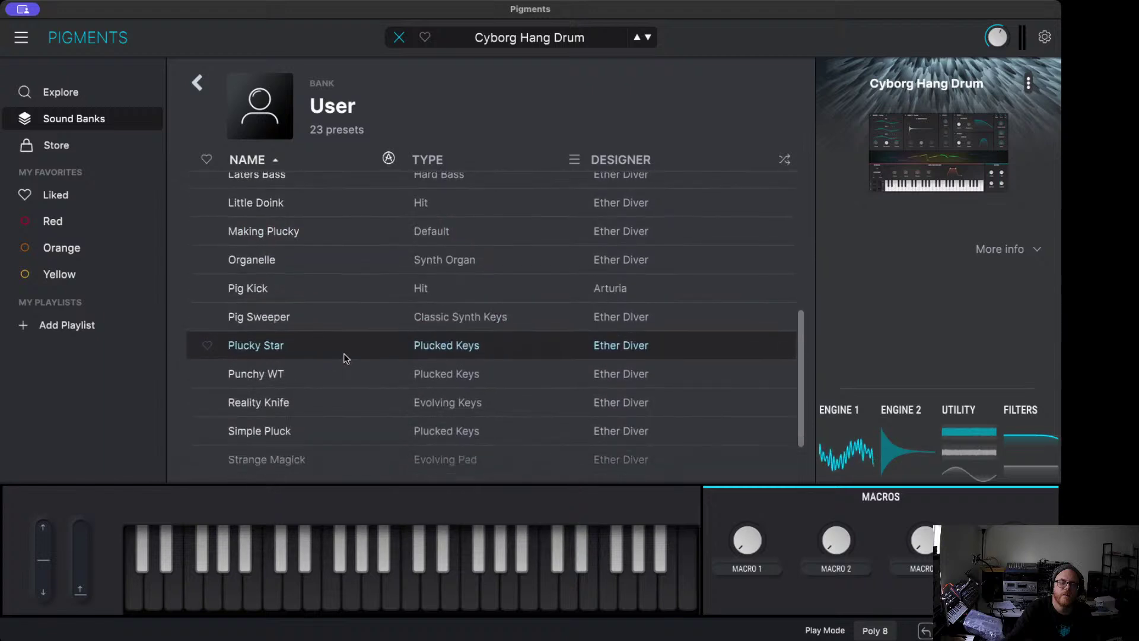
{"action": "scroll", "coordinate": [344, 357], "scroll_direction": "down", "scroll_amount": 1}
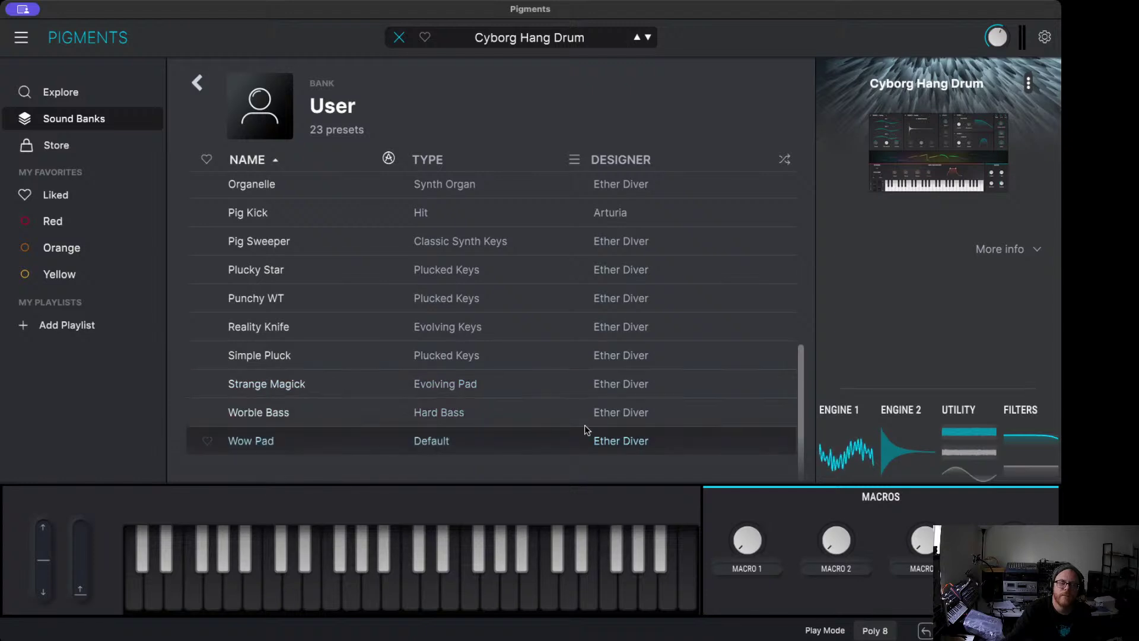
{"action": "scroll", "coordinate": [540, 410], "scroll_direction": "up", "scroll_amount": 8}
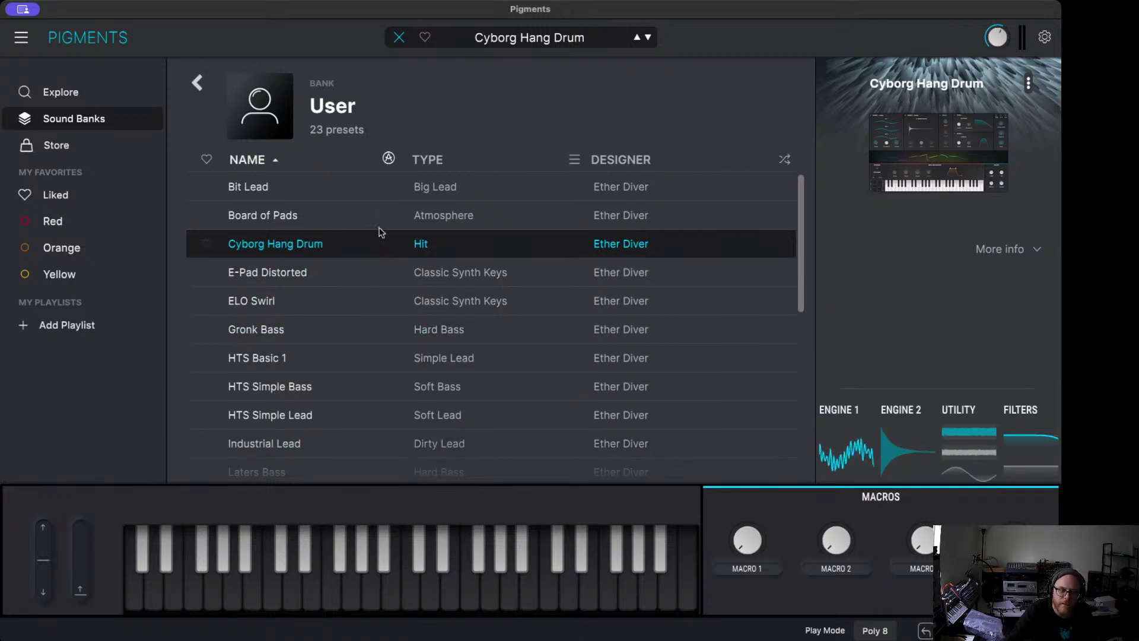
Step: Audition the User bank presets Bit Lead, Board of Pads, Cyborg Hang Drum, E-Pad Distorted and ELO Swirl in turn
{"action": "left_click", "coordinate": [353, 195]}
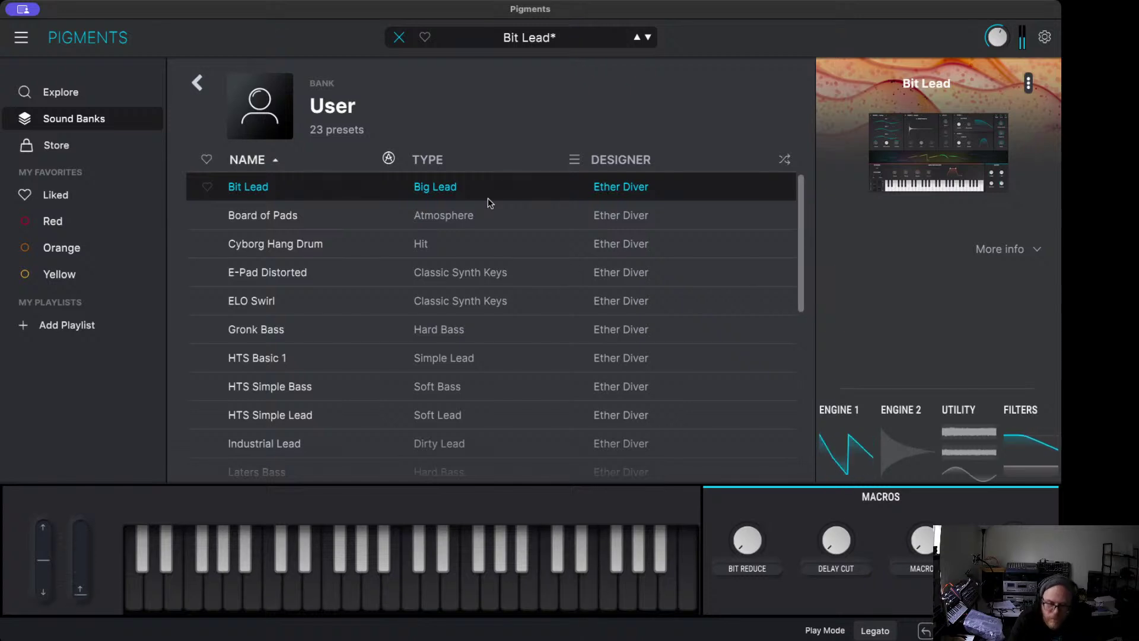
{"action": "left_click", "coordinate": [518, 210]}
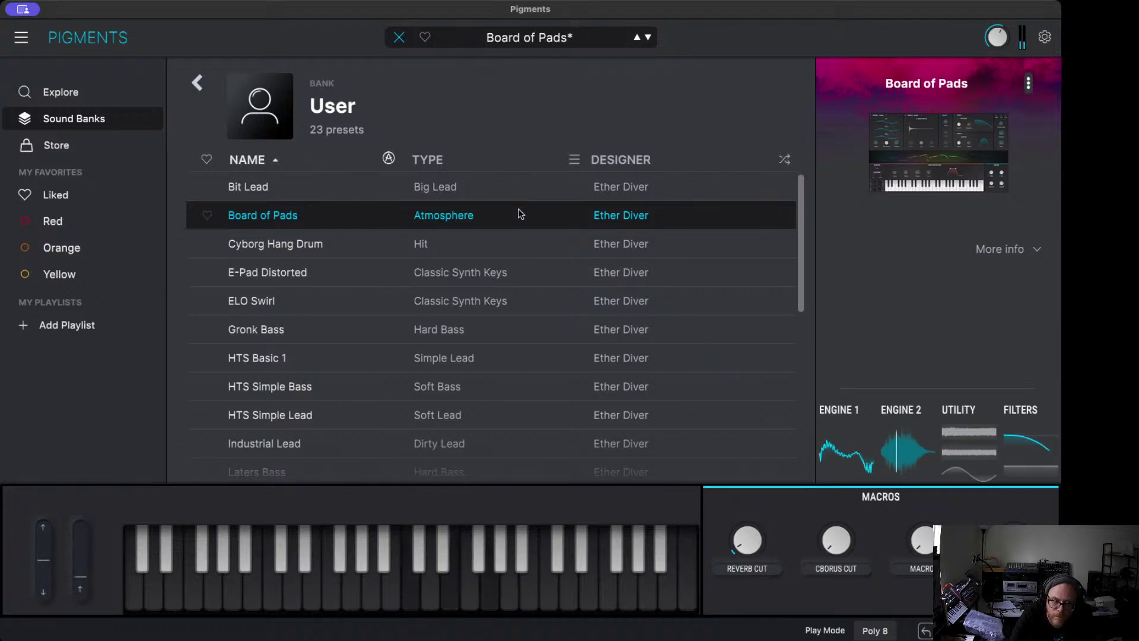
{"action": "left_click", "coordinate": [380, 244]}
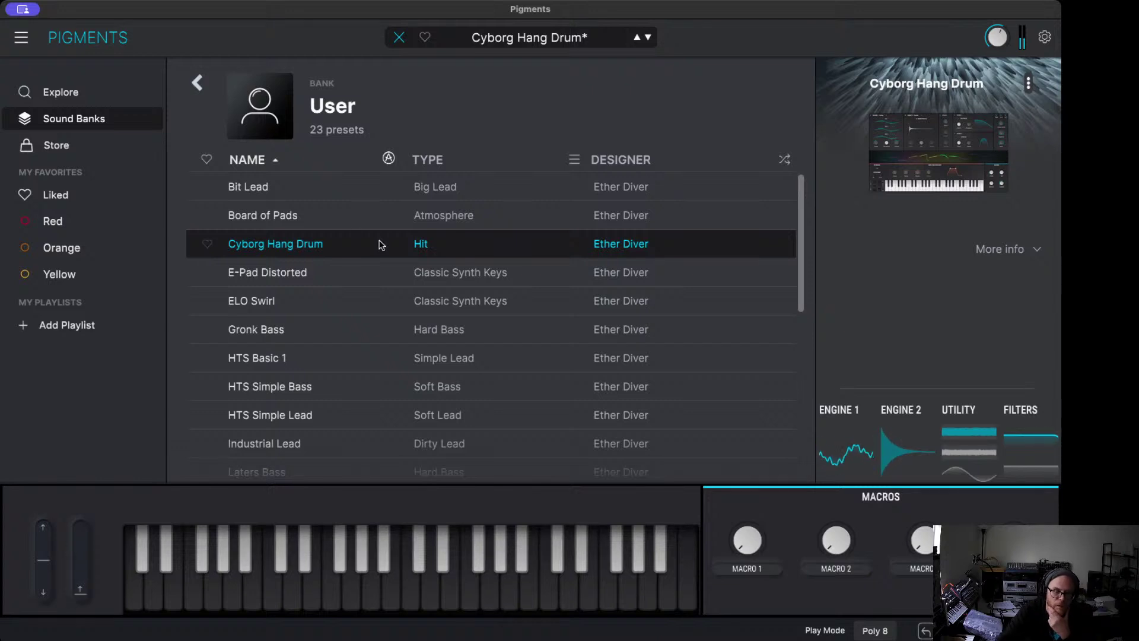
{"action": "left_click", "coordinate": [377, 271]}
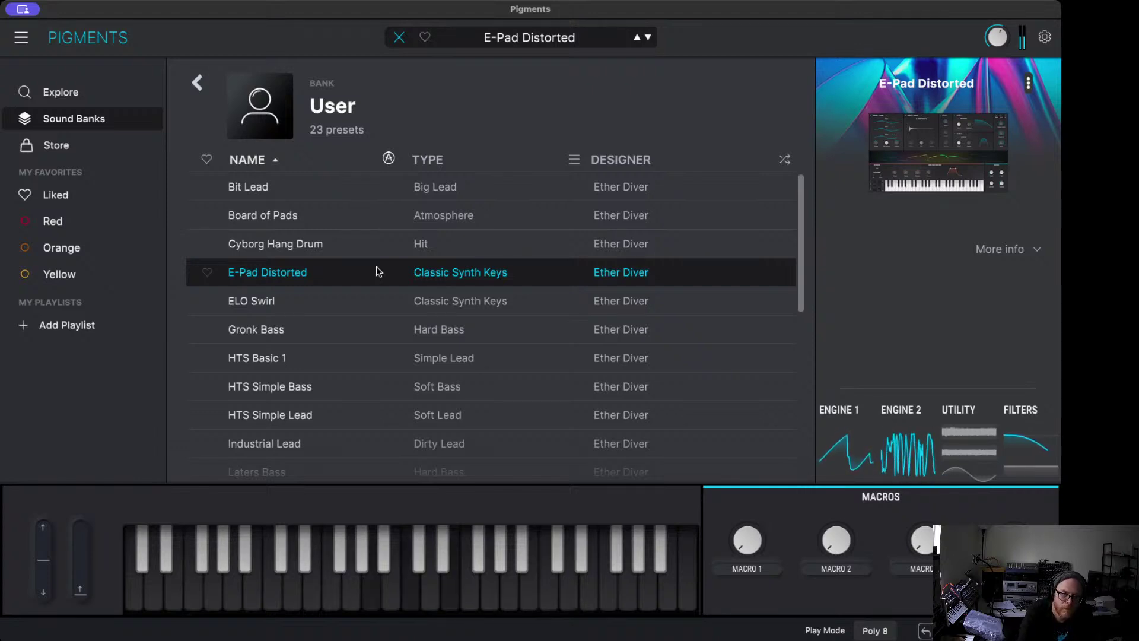
{"action": "left_click", "coordinate": [293, 304]}
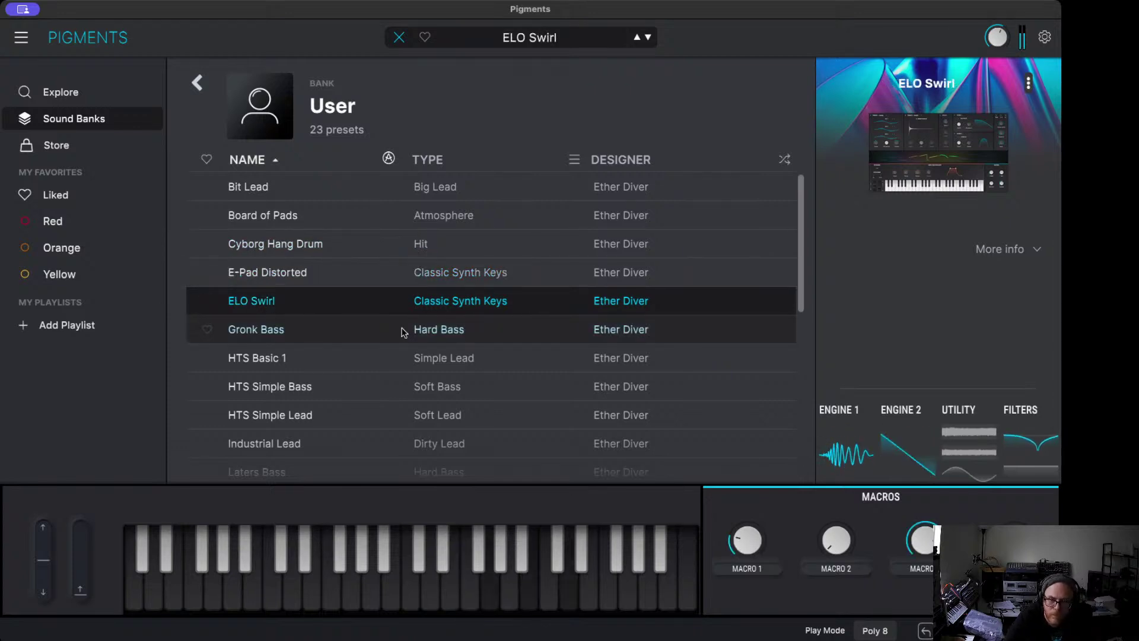
Step: Audition the User bank presets Gronk Bass, HTS Basic 1, HTS Simple Bass, HTS Simple Lead and Industrial Lead
{"action": "left_click", "coordinate": [488, 338]}
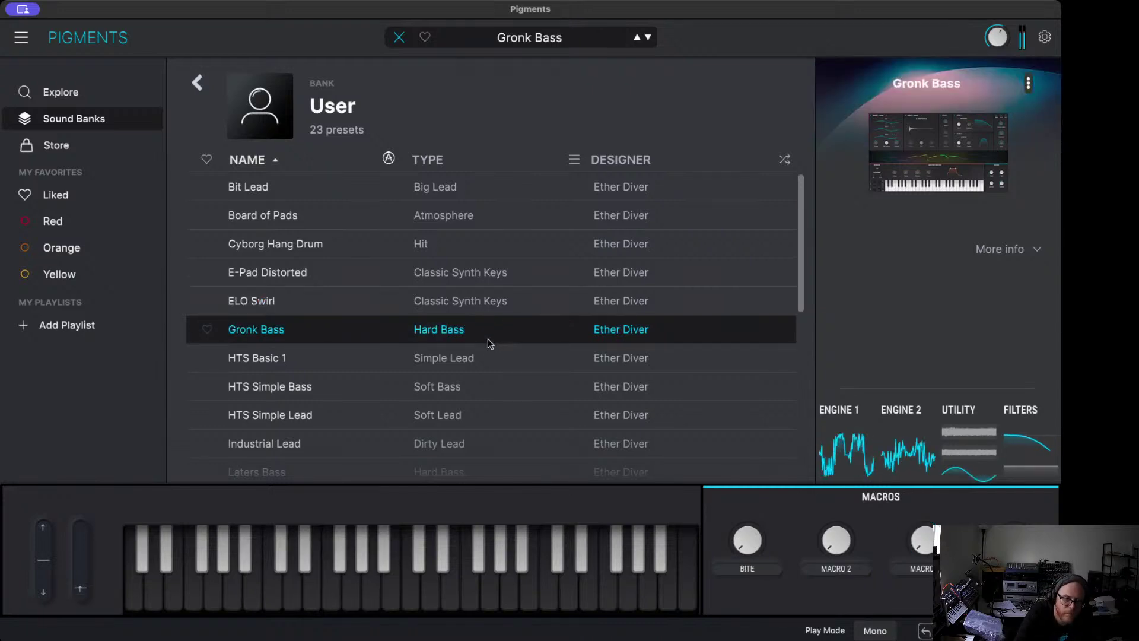
{"action": "left_click", "coordinate": [468, 364]}
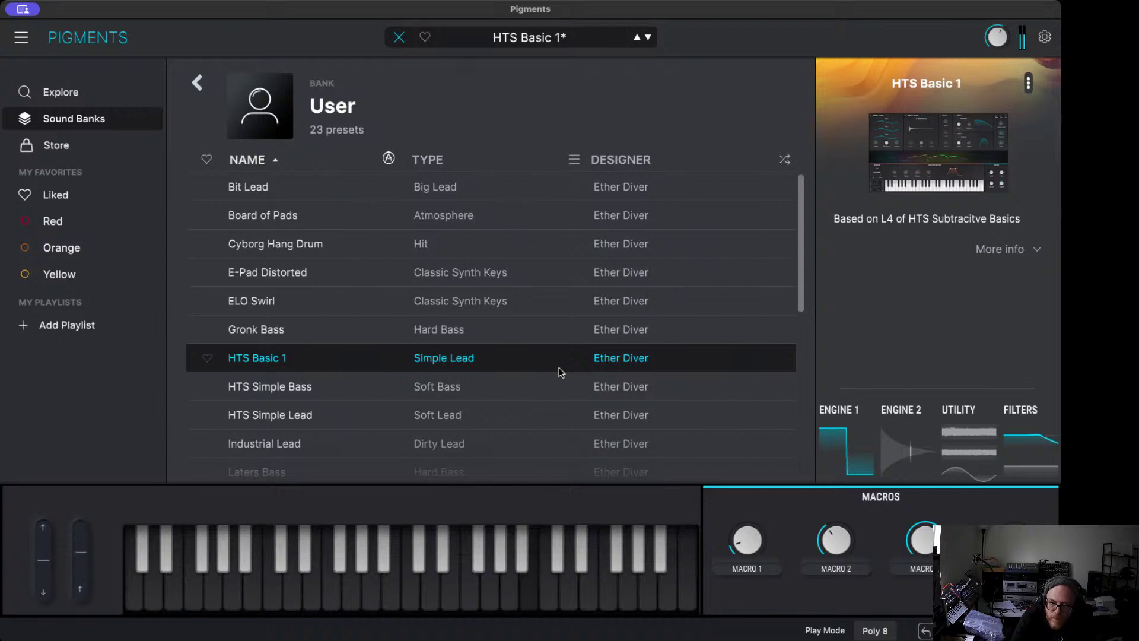
{"action": "left_click", "coordinate": [537, 395]}
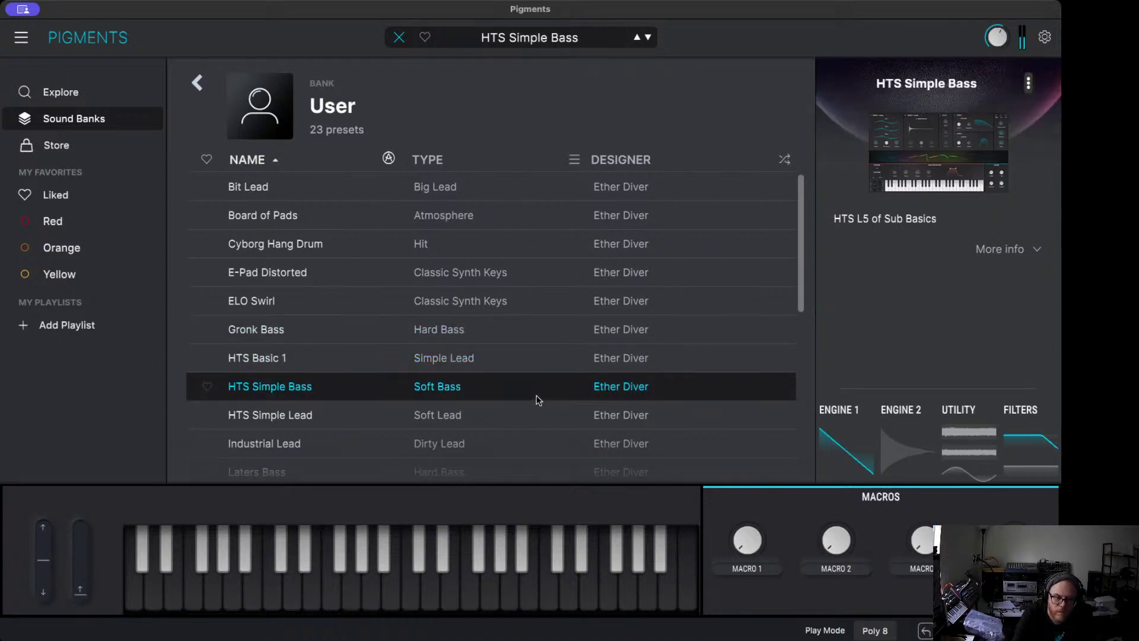
{"action": "left_click", "coordinate": [504, 417]}
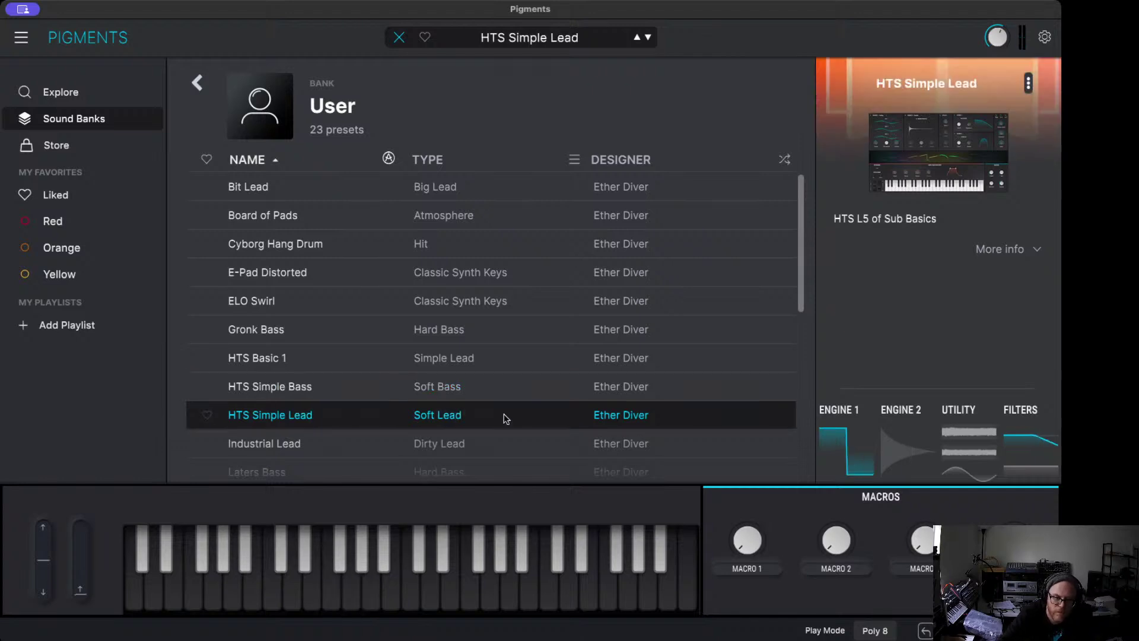
{"action": "left_click", "coordinate": [459, 444]}
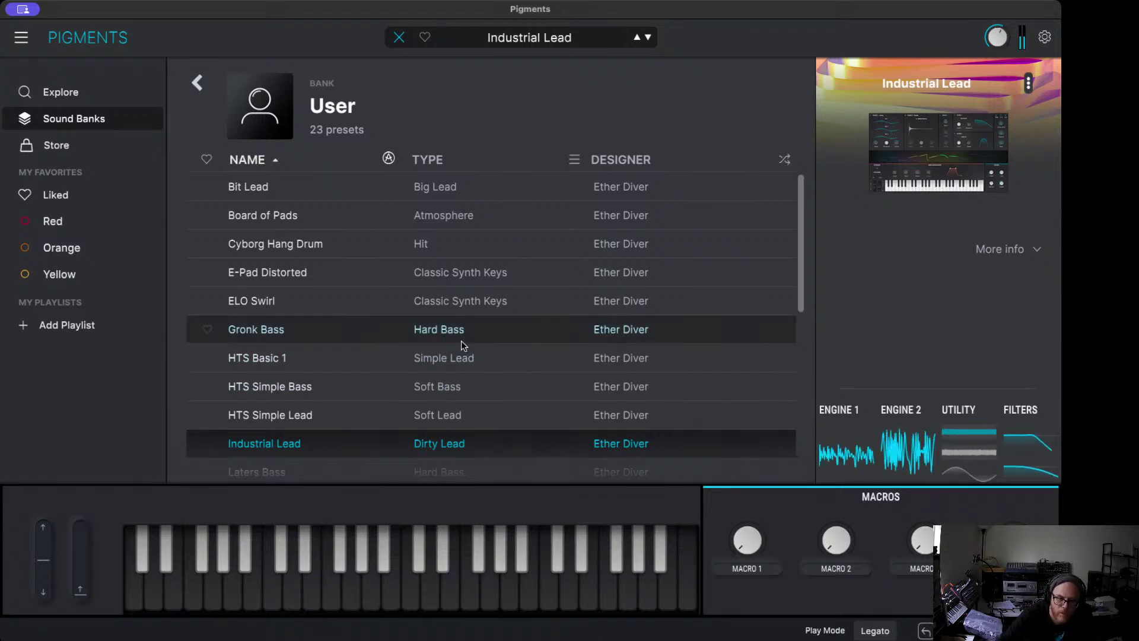
Step: Audition the User bank presets Laters Bass, Little Doink and Making Plucky
{"action": "scroll", "coordinate": [489, 353], "scroll_direction": "down", "scroll_amount": 2}
{"action": "left_click", "coordinate": [503, 417]}
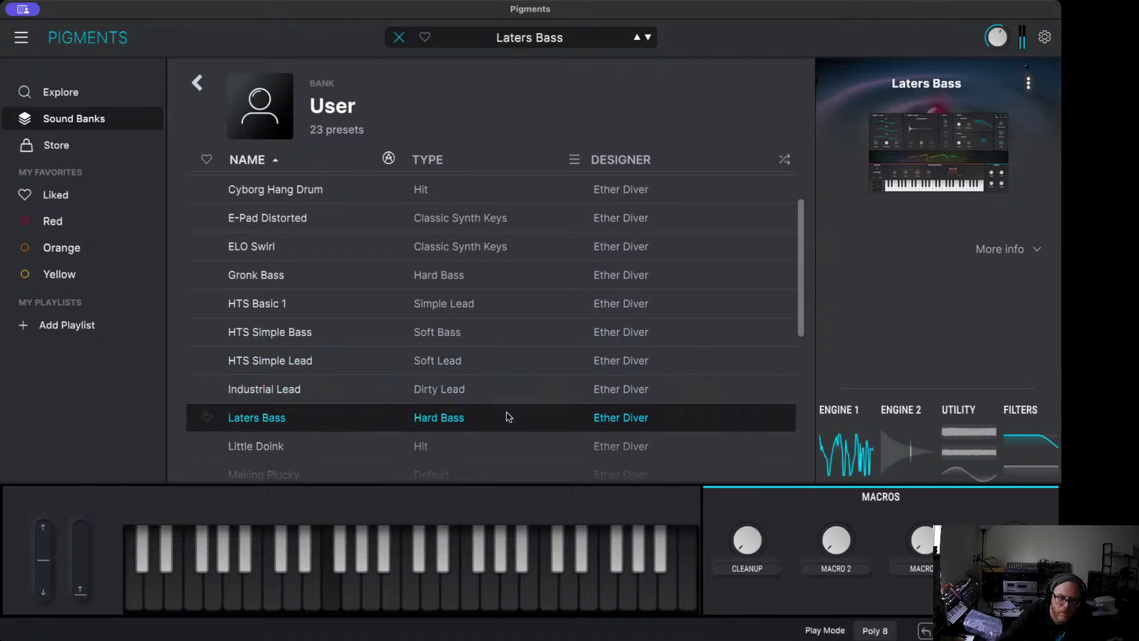
{"action": "scroll", "coordinate": [508, 417], "scroll_direction": "down", "scroll_amount": 2}
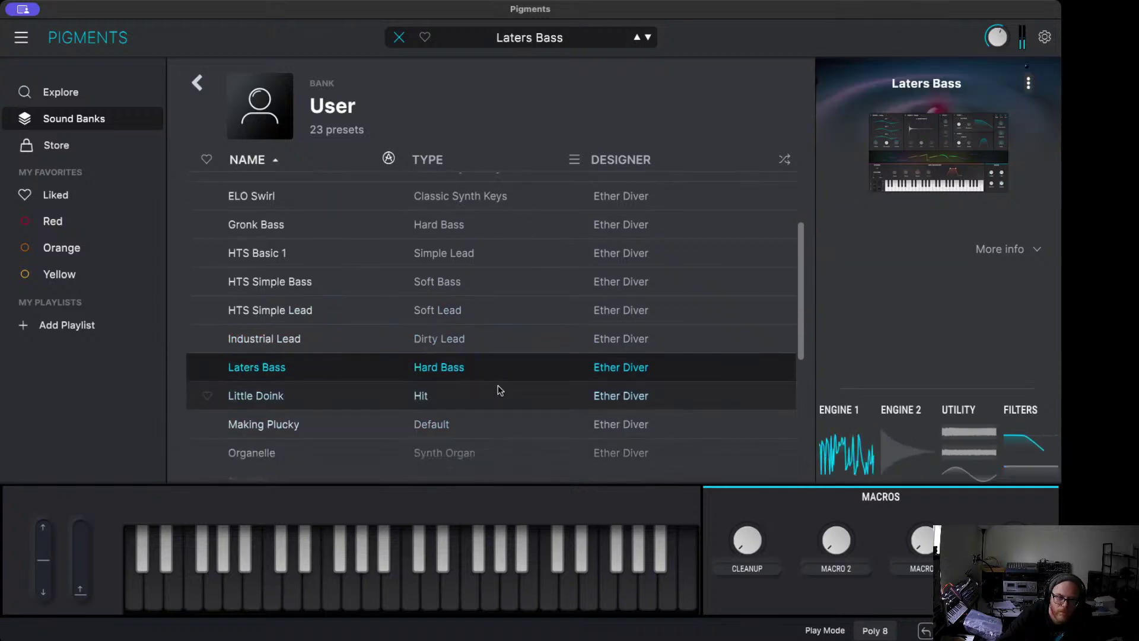
{"action": "left_click", "coordinate": [500, 396]}
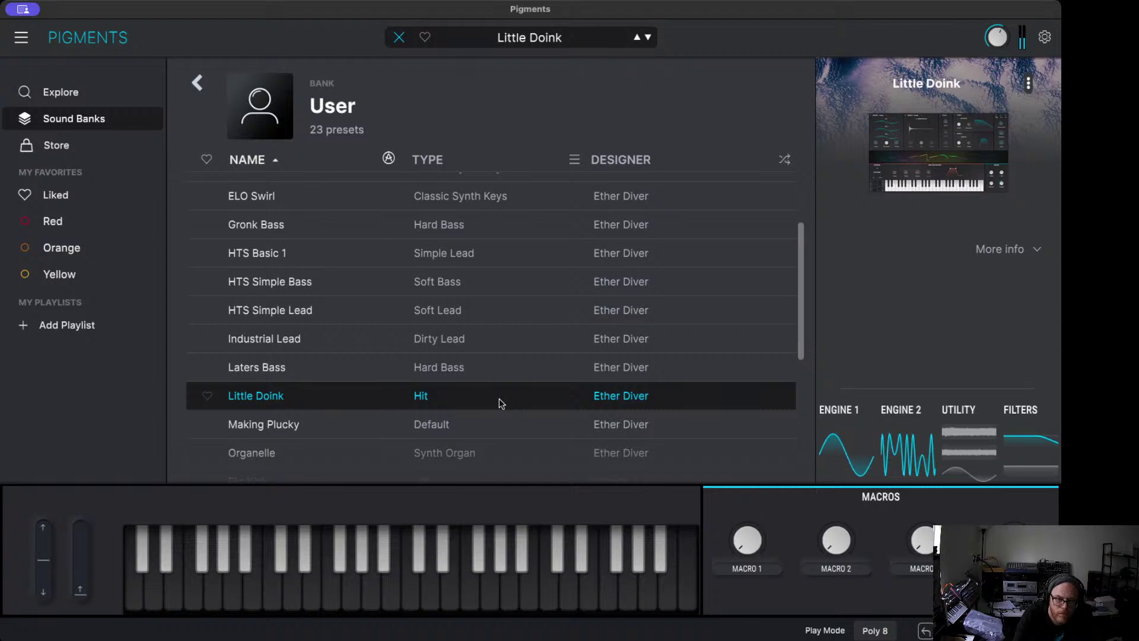
{"action": "left_click", "coordinate": [457, 425]}
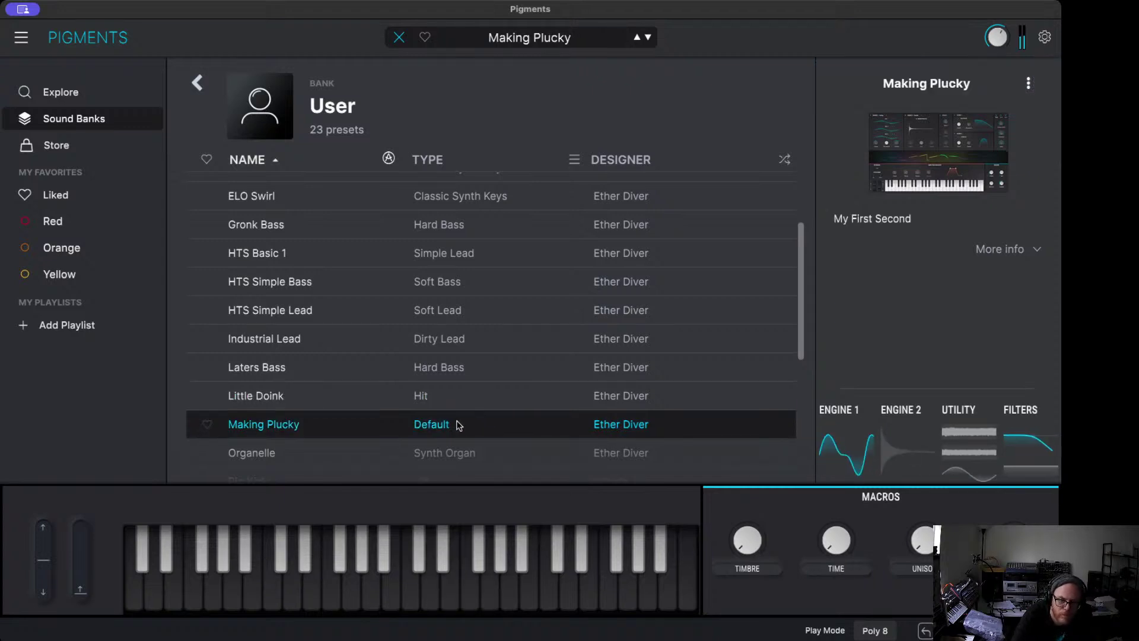
Step: Audition the User bank presets Organelle, Pig Kick and Pig Sweeper
{"action": "scroll", "coordinate": [434, 344], "scroll_direction": "down", "scroll_amount": 2}
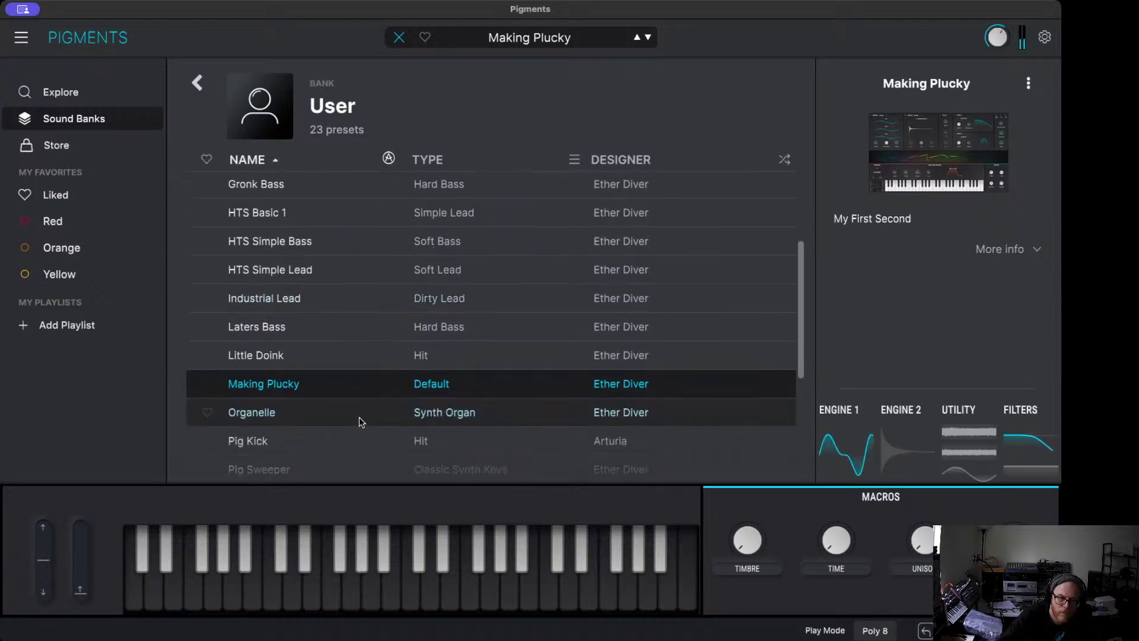
{"action": "left_click", "coordinate": [363, 421]}
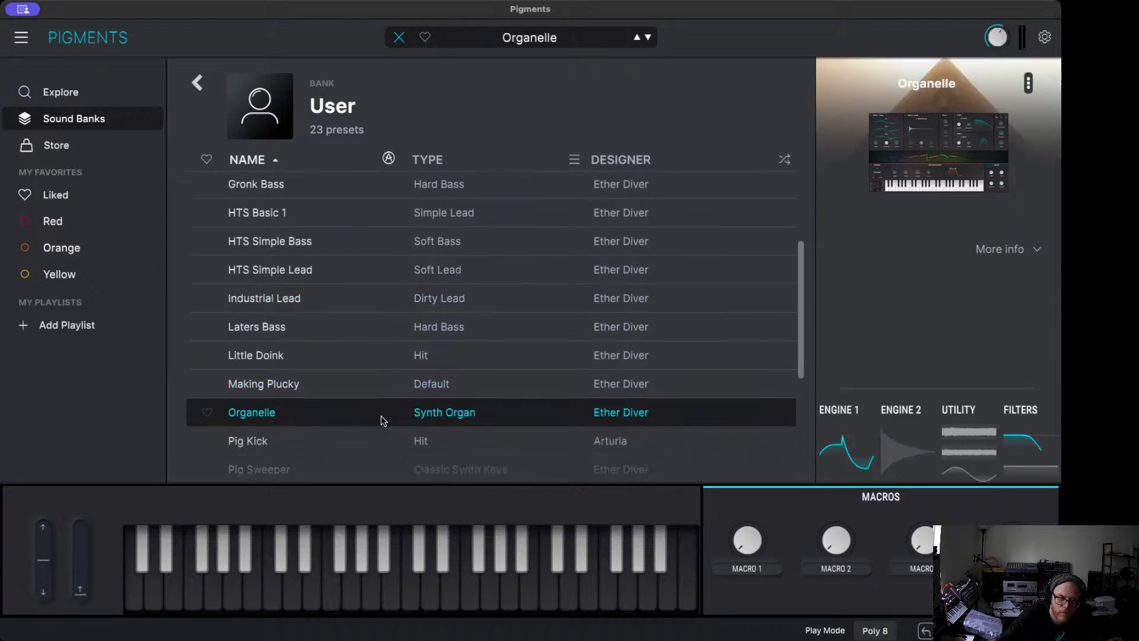
{"action": "scroll", "coordinate": [510, 392], "scroll_direction": "down", "scroll_amount": 1}
{"action": "left_click", "coordinate": [509, 392]}
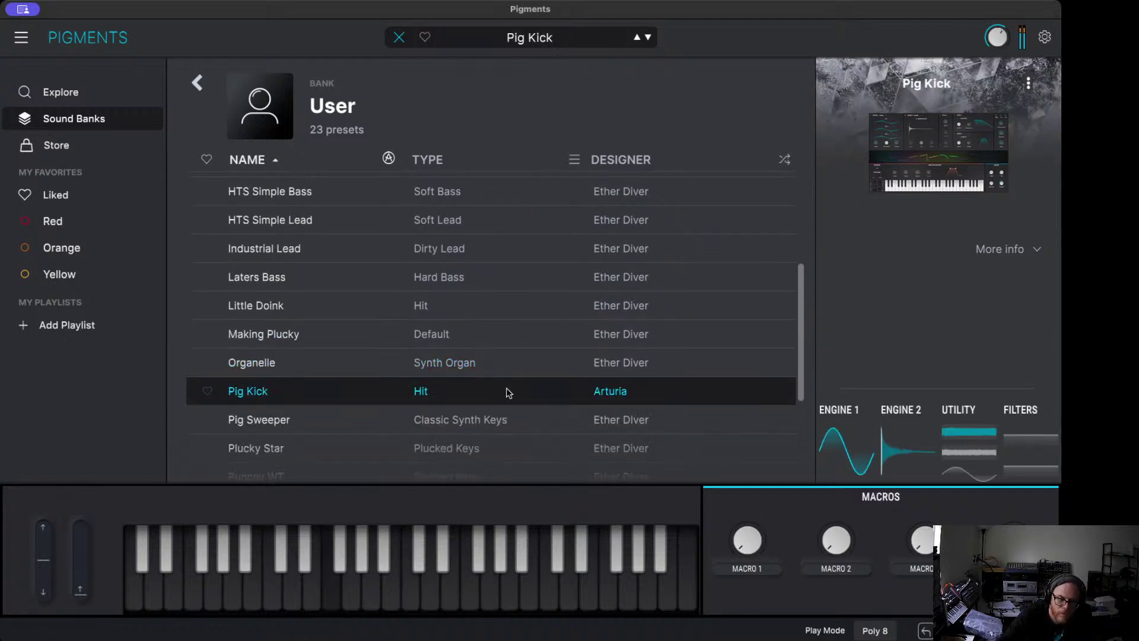
{"action": "left_click", "coordinate": [444, 426]}
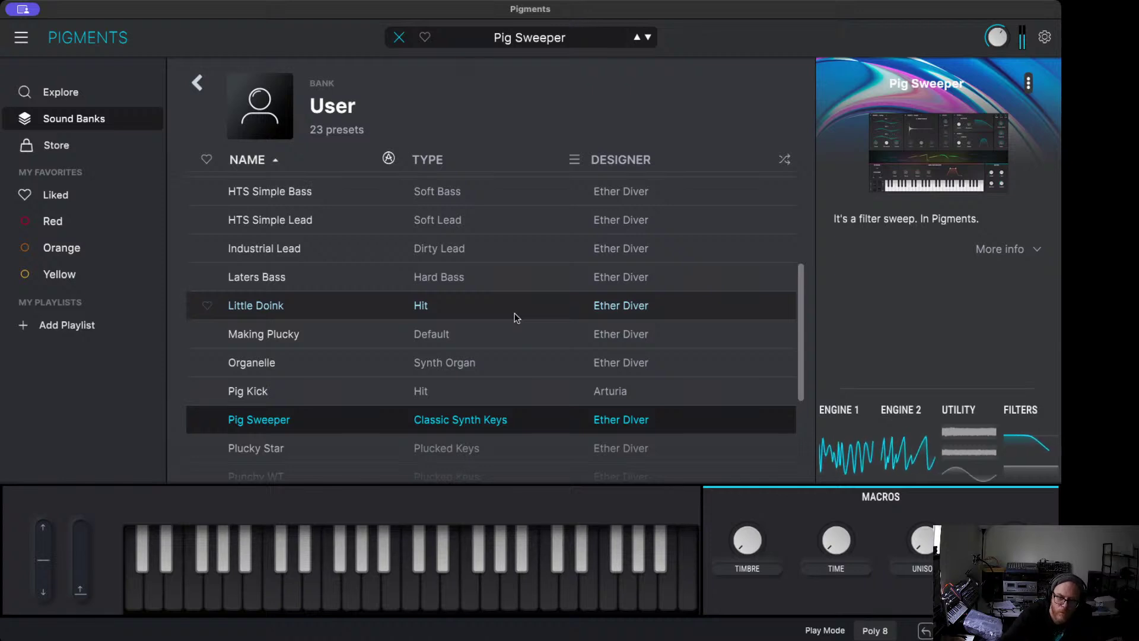
Step: Audition the User bank presets Plucky Star and Punchy WT
{"action": "scroll", "coordinate": [463, 279], "scroll_direction": "down", "scroll_amount": 2}
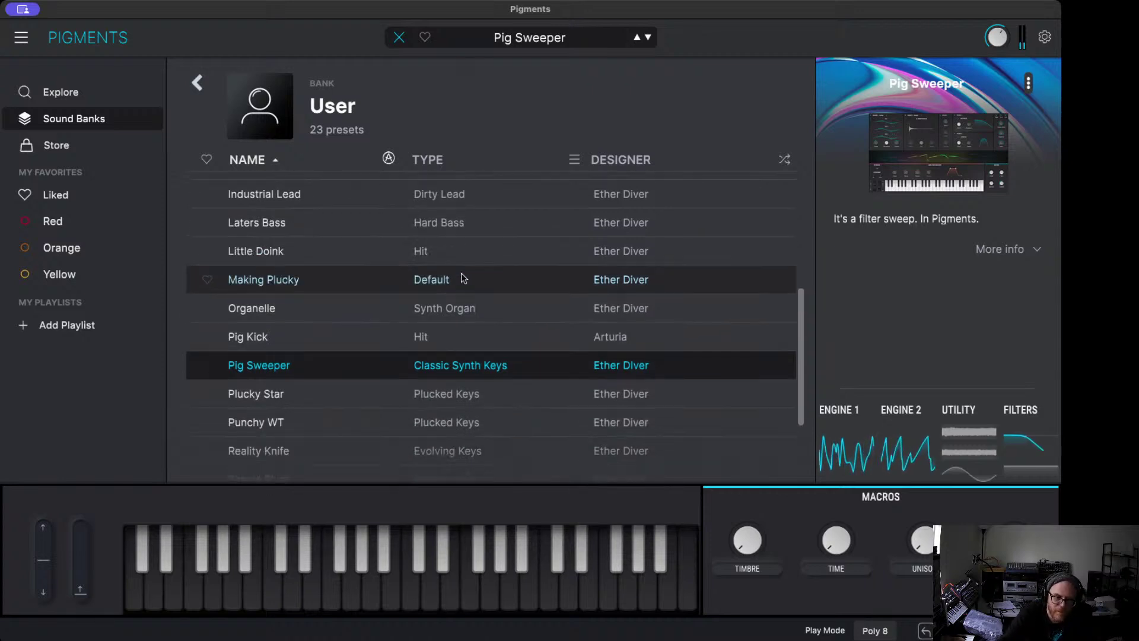
{"action": "left_click", "coordinate": [350, 383]}
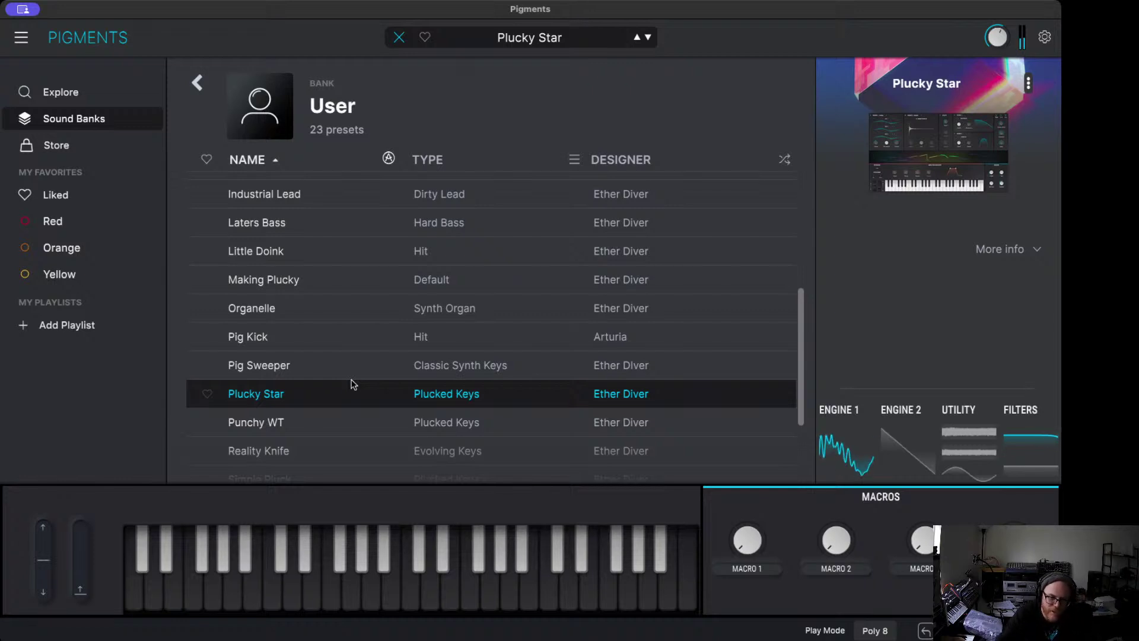
{"action": "scroll", "coordinate": [352, 384], "scroll_direction": "down", "scroll_amount": 1}
{"action": "scroll", "coordinate": [353, 384], "scroll_direction": "down", "scroll_amount": 1}
{"action": "left_click", "coordinate": [354, 382]}
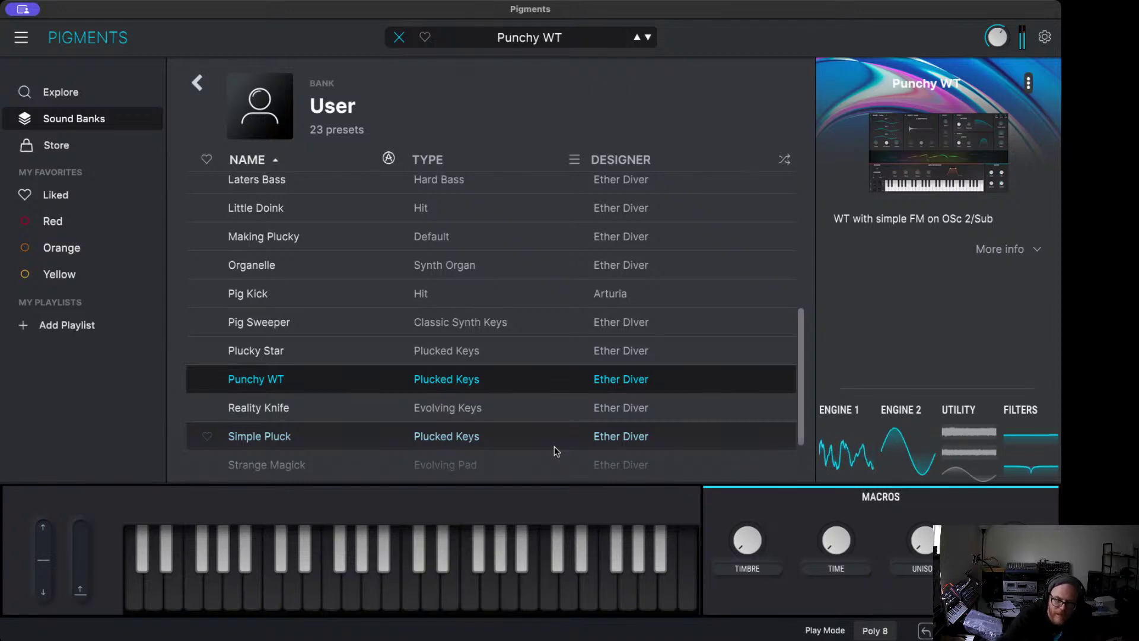
Step: Audition the User bank presets Strange Magick, Worble Bass and Wow Pad
{"action": "scroll", "coordinate": [400, 437], "scroll_direction": "down", "scroll_amount": 1}
{"action": "left_click", "coordinate": [381, 447]}
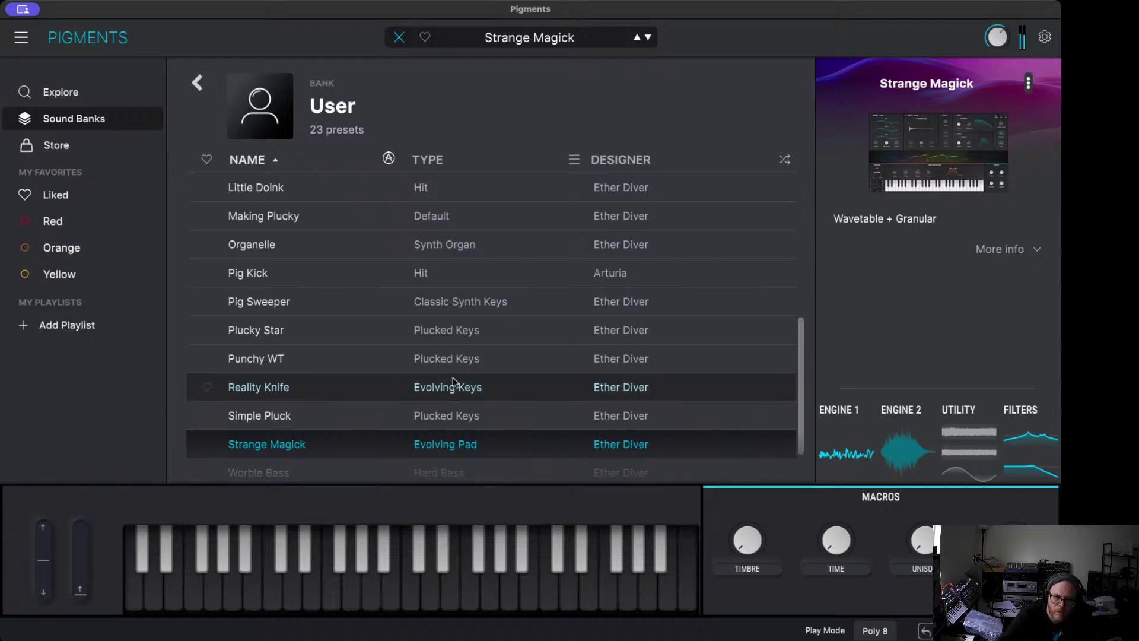
{"action": "scroll", "coordinate": [448, 380], "scroll_direction": "down", "scroll_amount": 2}
{"action": "left_click", "coordinate": [407, 412]}
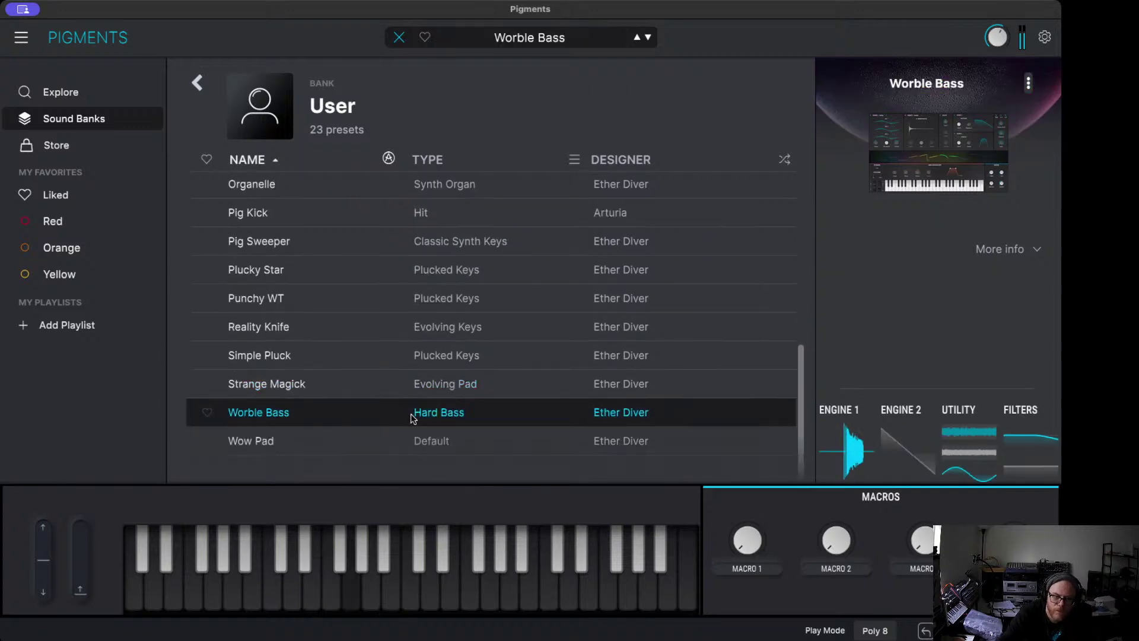
{"action": "left_click", "coordinate": [407, 441]}
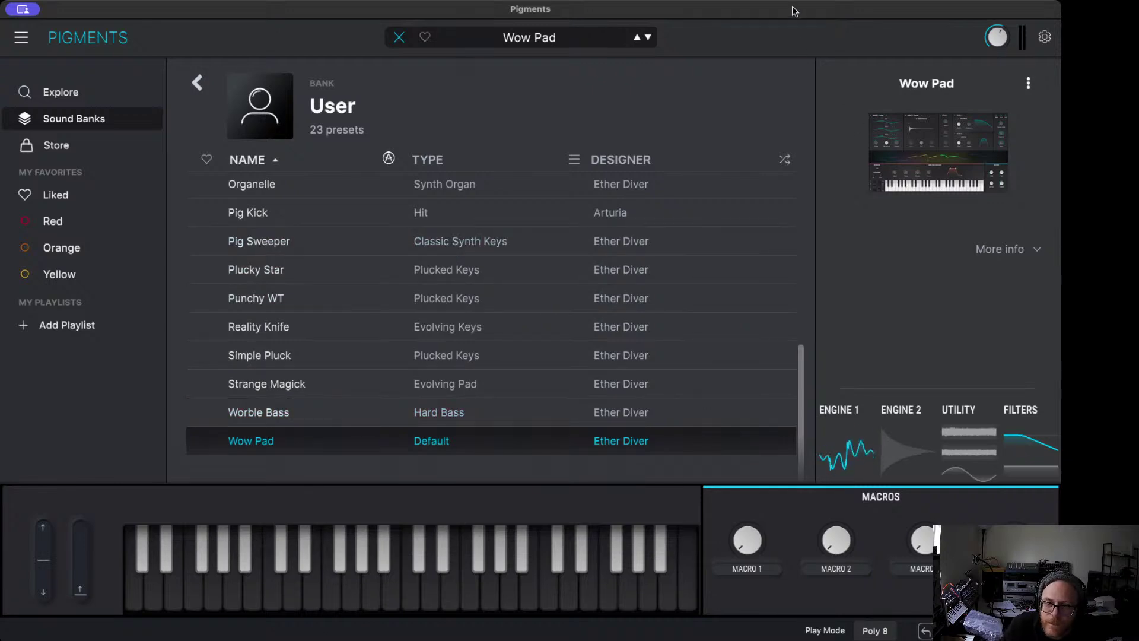
Step: Review the full list of presets in the User bank, from Bit Lead through Wow Pad, with their types and designers
{"action": "scroll", "coordinate": [570, 223], "scroll_direction": "up", "scroll_amount": 5}
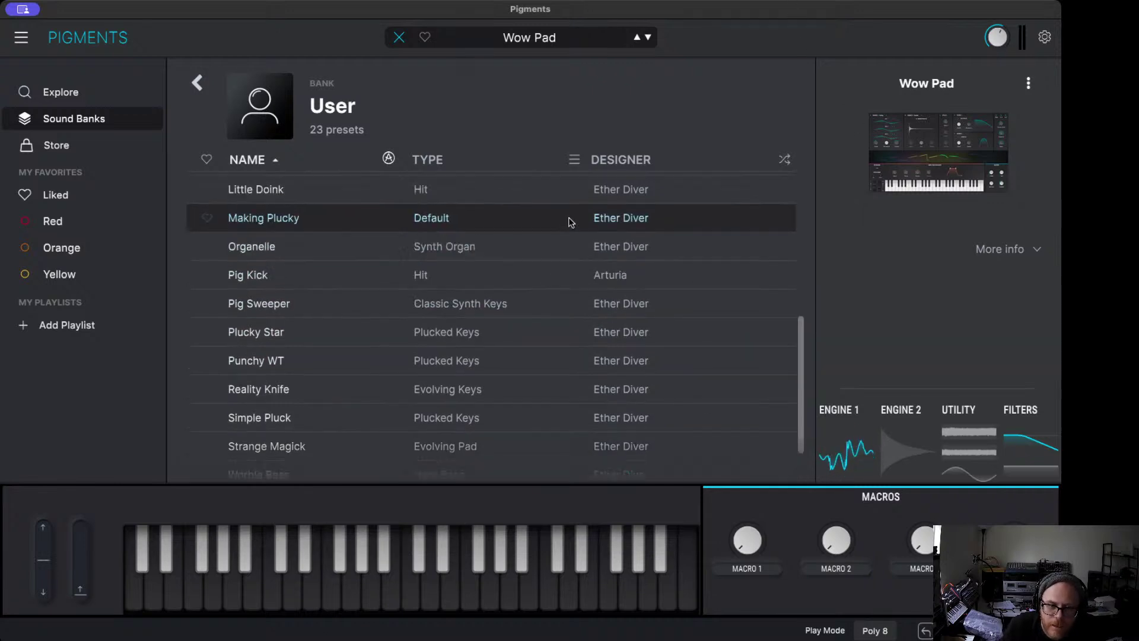
{"action": "scroll", "coordinate": [570, 223], "scroll_direction": "up", "scroll_amount": 5}
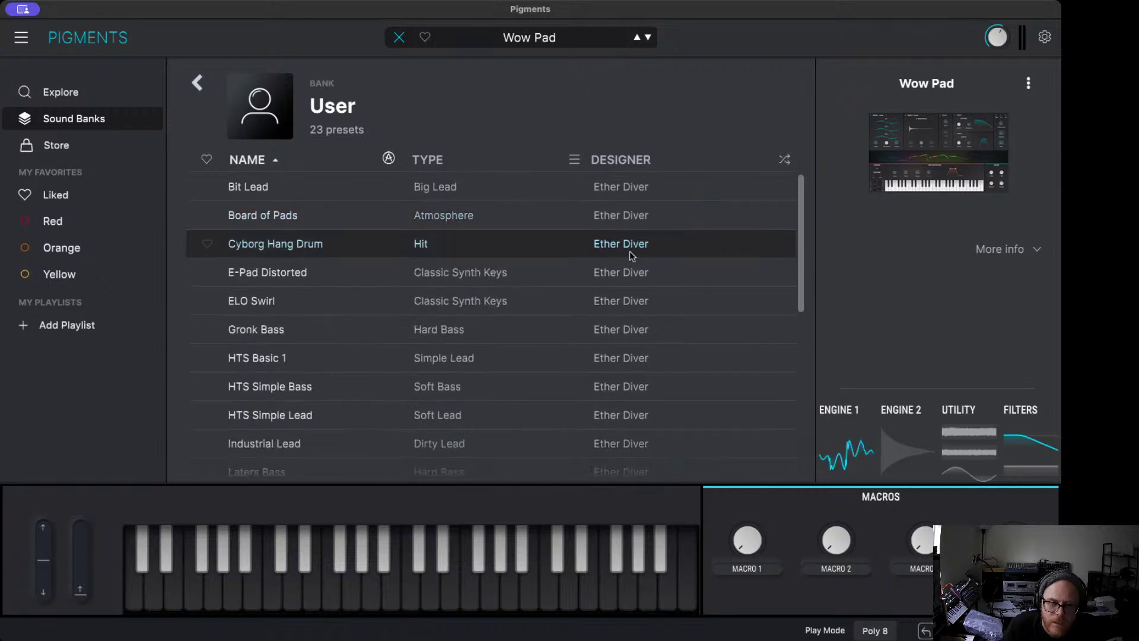
{"action": "scroll", "coordinate": [586, 234], "scroll_direction": "down", "scroll_amount": 5}
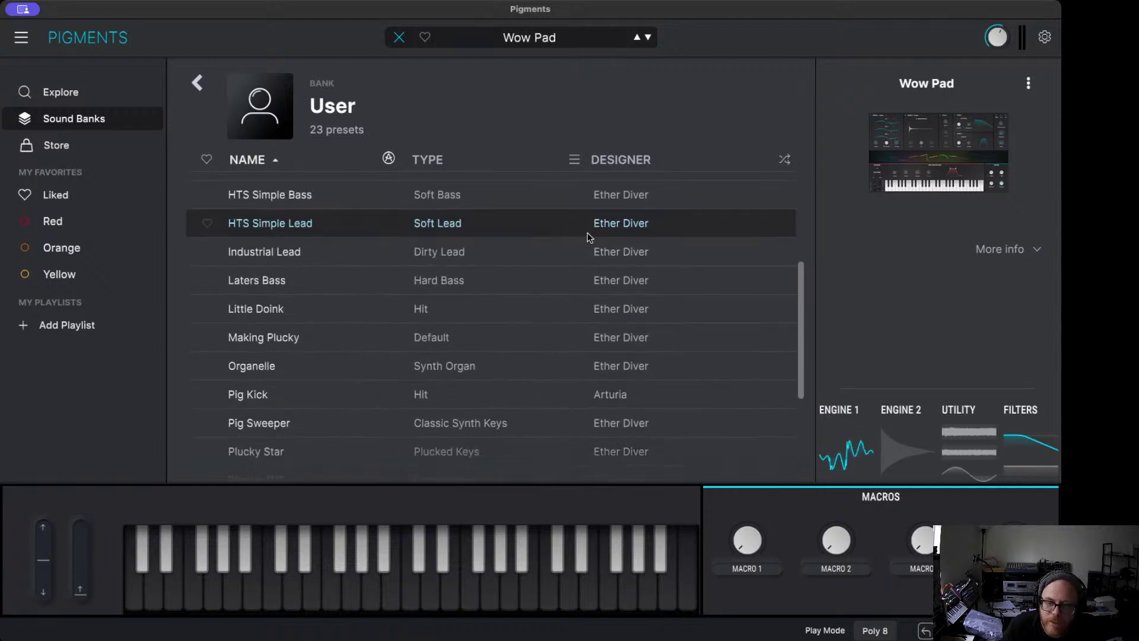
{"action": "scroll", "coordinate": [589, 238], "scroll_direction": "down", "scroll_amount": 5}
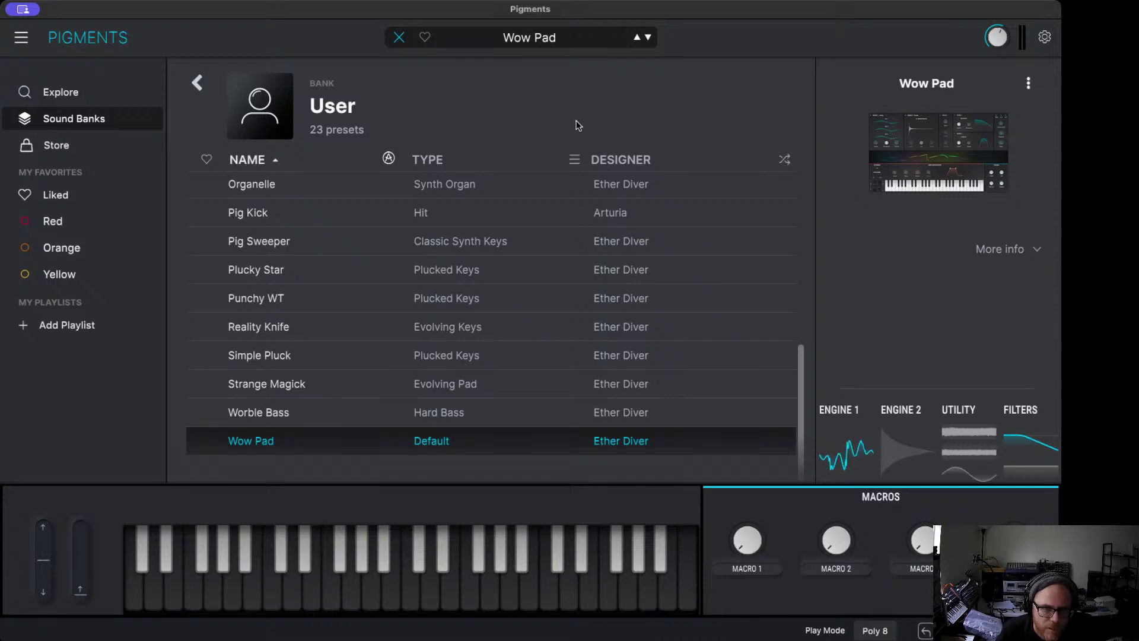
{"action": "scroll", "coordinate": [694, 293], "scroll_direction": "up", "scroll_amount": 5}
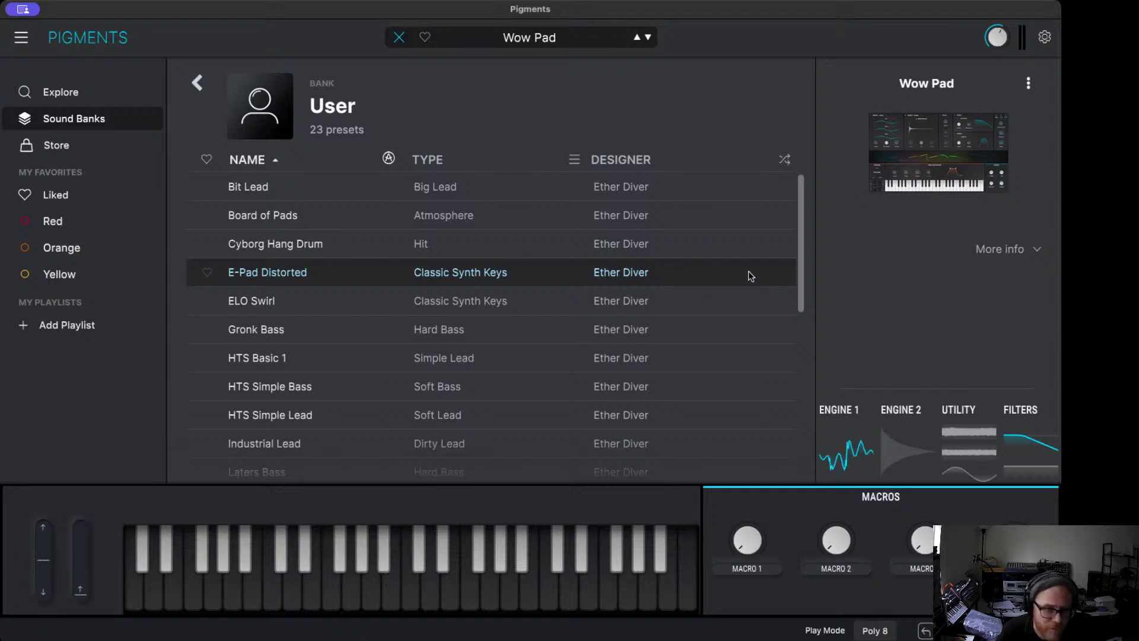
{"action": "scroll", "coordinate": [744, 272], "scroll_direction": "down", "scroll_amount": 5}
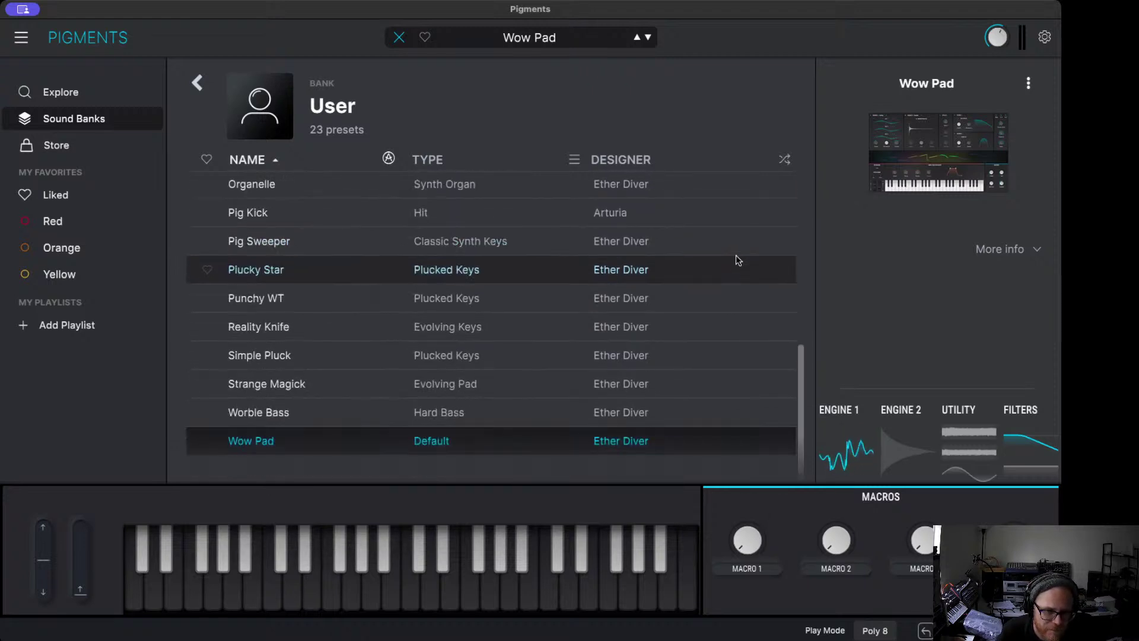
{"action": "scroll", "coordinate": [748, 273], "scroll_direction": "up", "scroll_amount": 5}
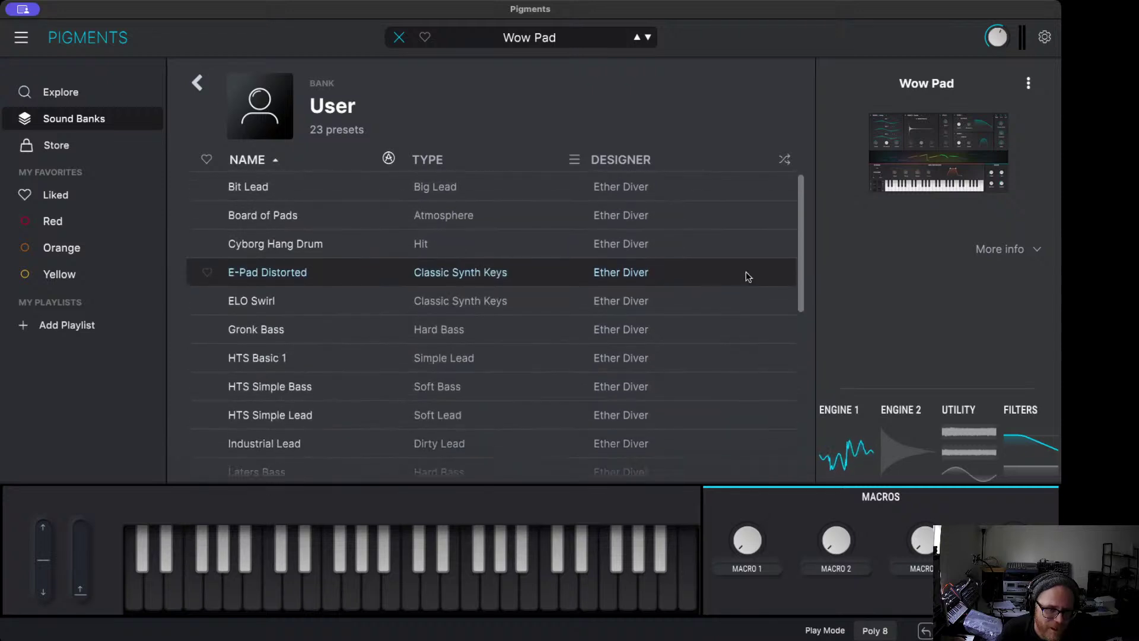
{"action": "scroll", "coordinate": [718, 261], "scroll_direction": "down", "scroll_amount": 5}
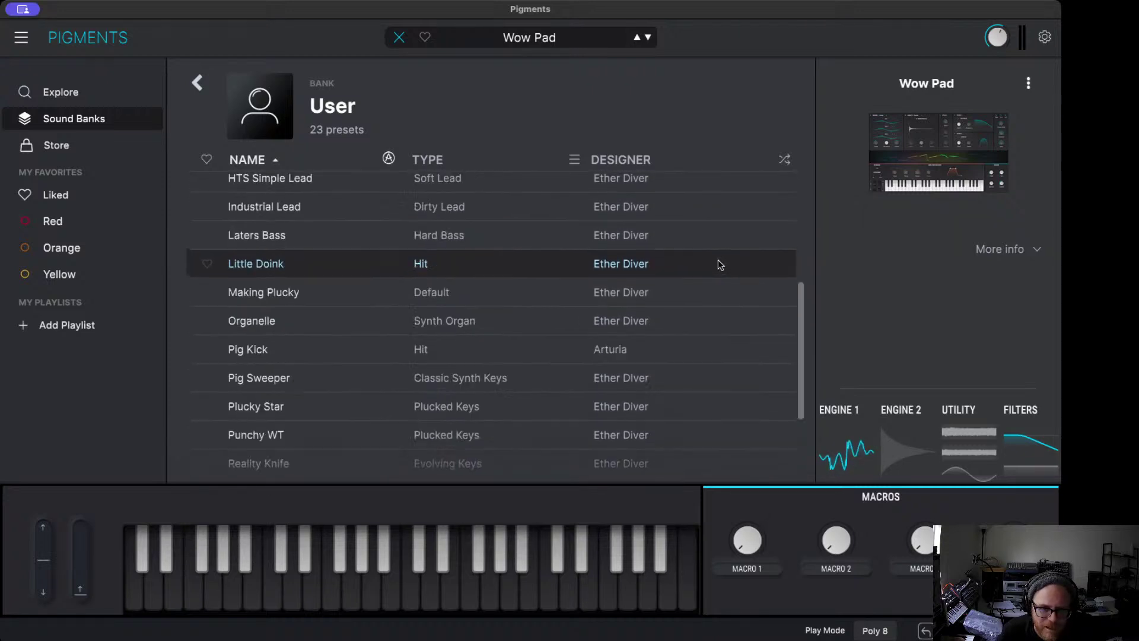
{"action": "scroll", "coordinate": [719, 260], "scroll_direction": "up", "scroll_amount": 5}
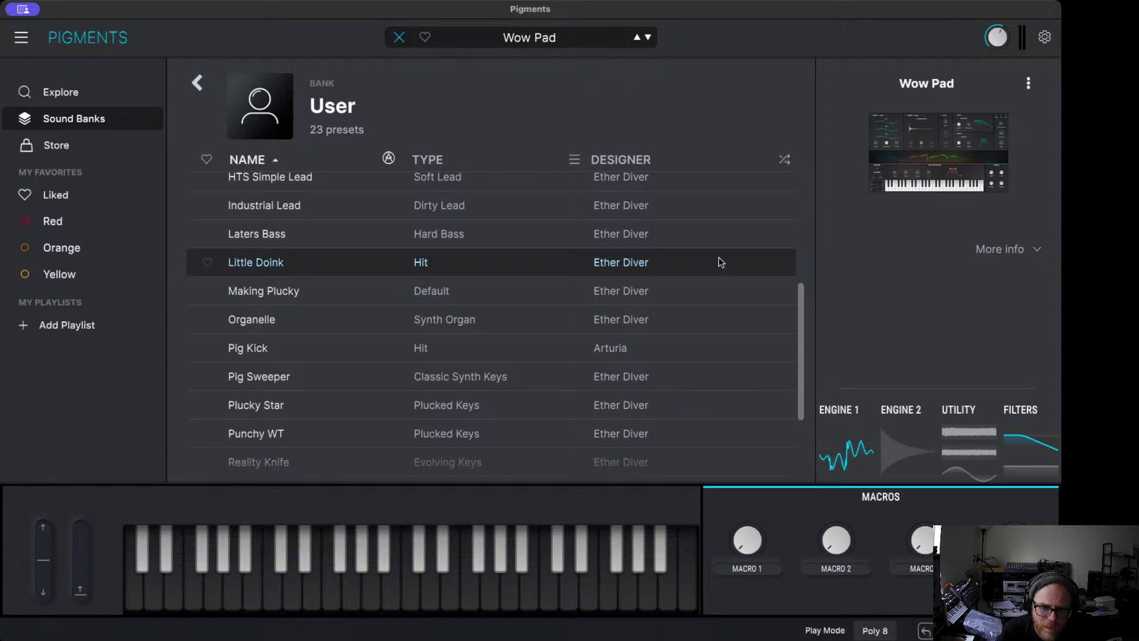
{"action": "scroll", "coordinate": [719, 262], "scroll_direction": "down", "scroll_amount": 3}
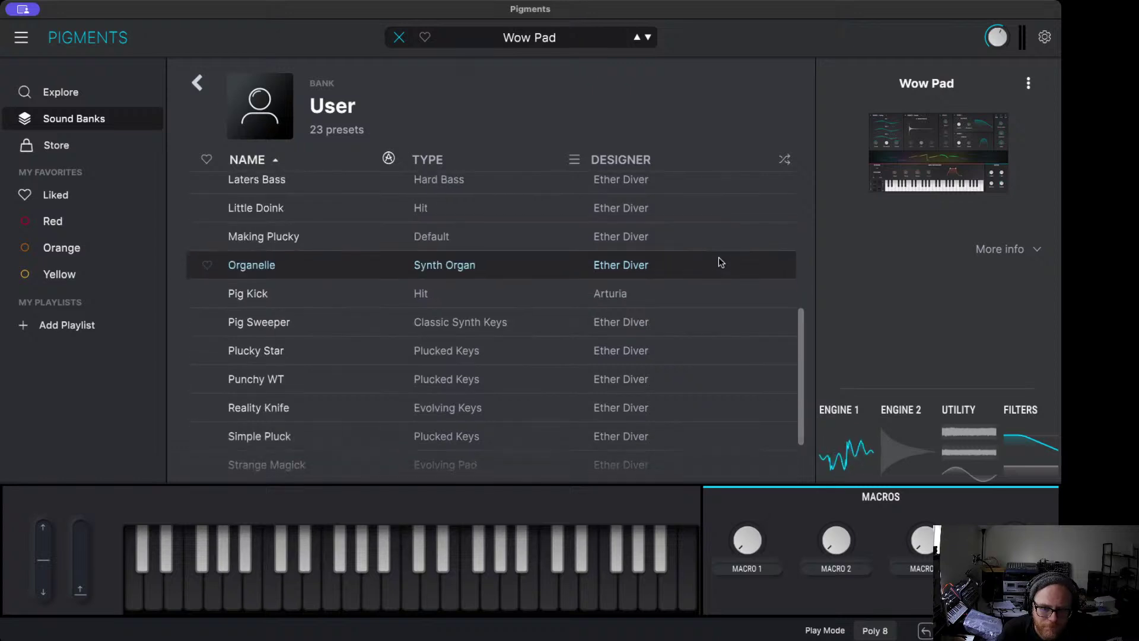
{"action": "scroll", "coordinate": [718, 261], "scroll_direction": "down", "scroll_amount": 2}
{"action": "scroll", "coordinate": [717, 261], "scroll_direction": "up", "scroll_amount": 13}
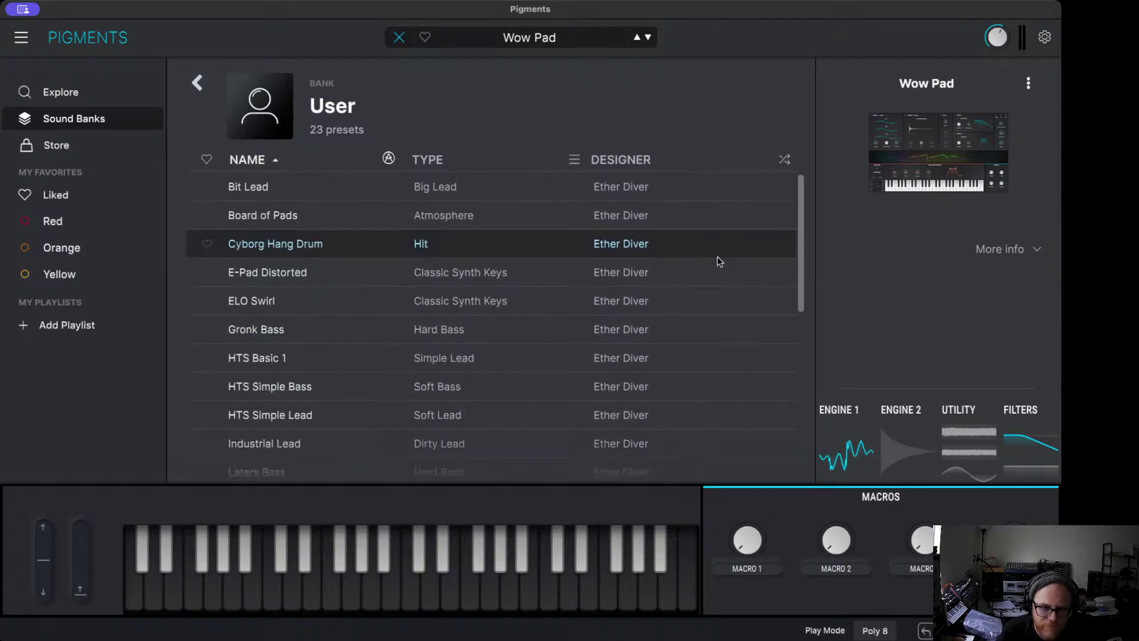